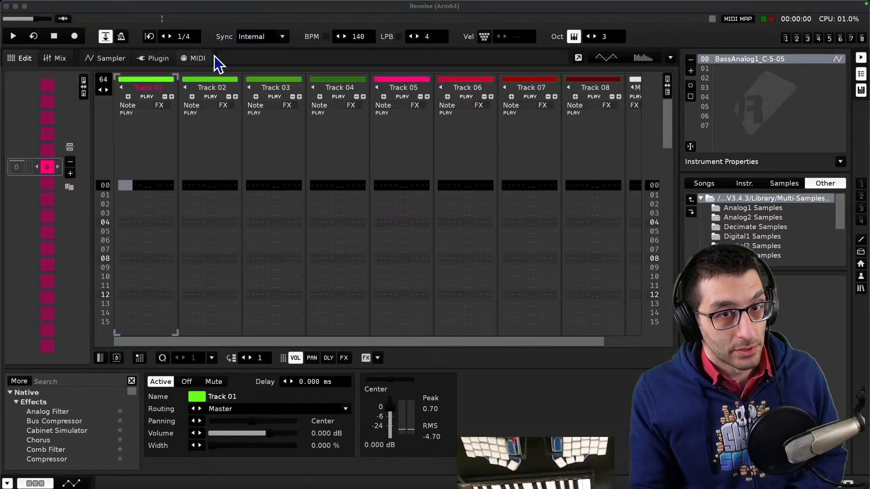
# - Switch to Finder's Downloads folder and close the two other Finder windows
pyautogui.click(261, 12)
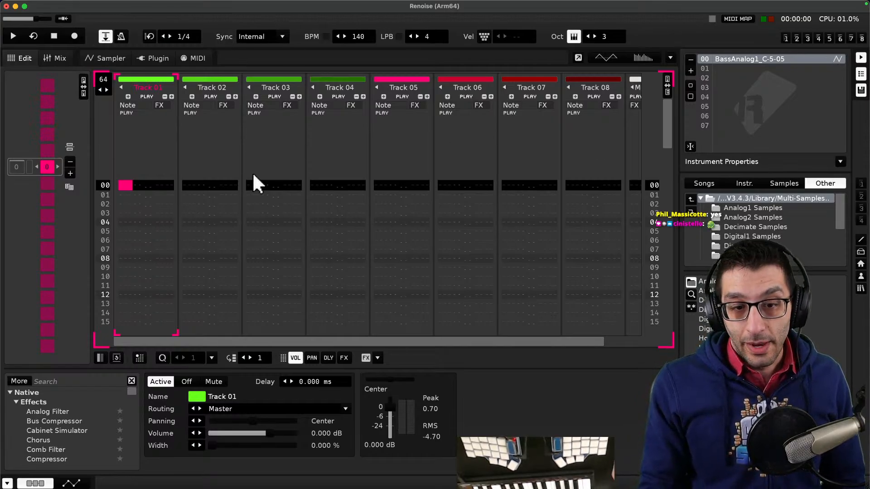
pyautogui.click(59, 464)
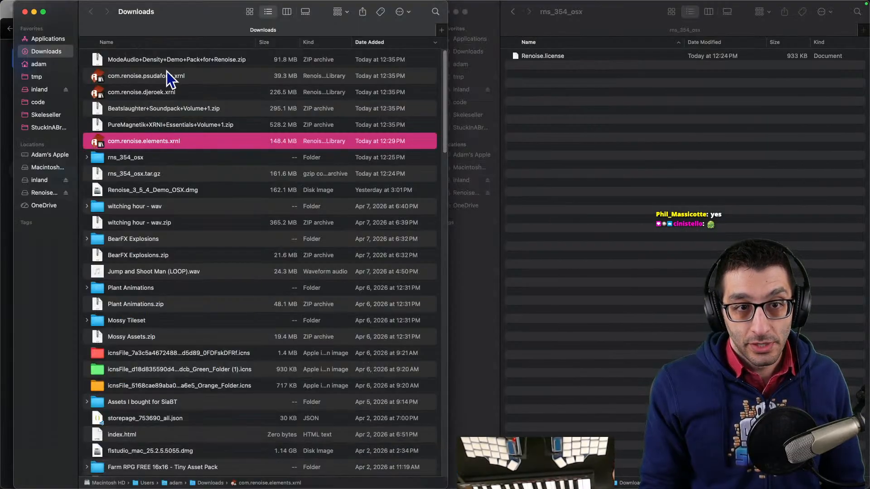
pyautogui.click(159, 124)
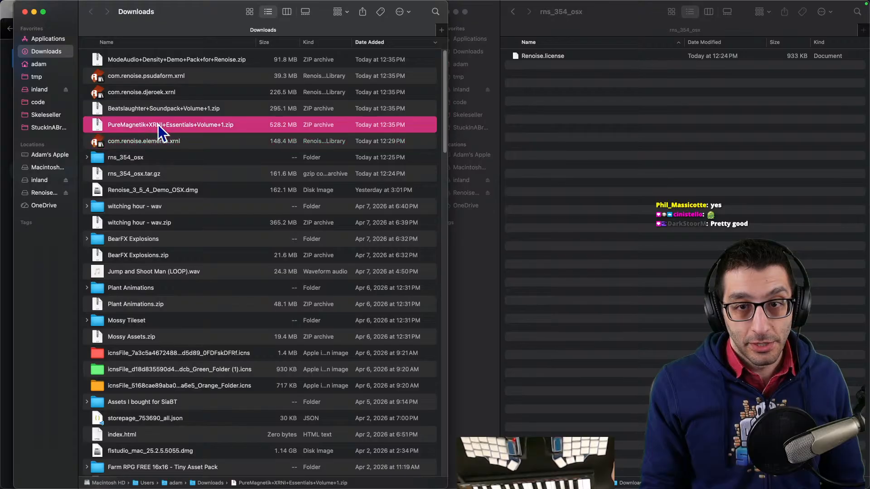
pyautogui.click(586, 160)
pyautogui.press('super+w')
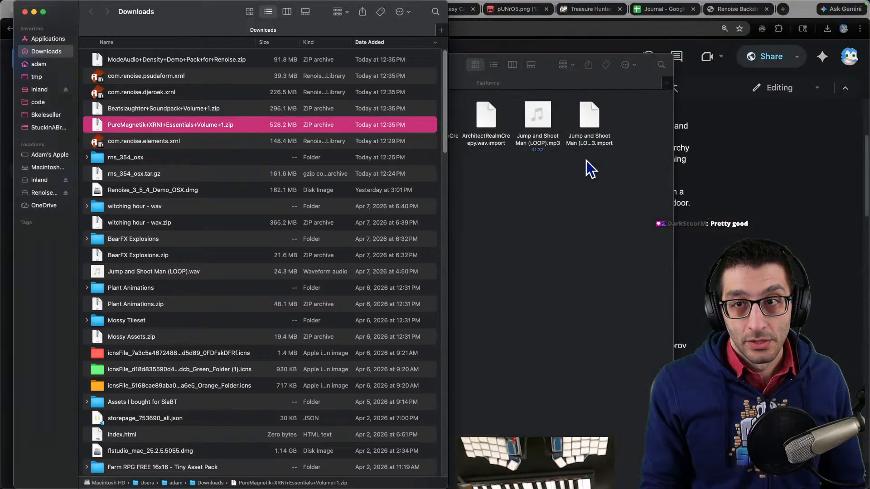
pyautogui.click(501, 211)
pyautogui.press('super+w')
# - Unzip the PureMagnetik+XRNI+Essentials+Volume+1.zip archive and open the extracted folder
pyautogui.click(179, 127)
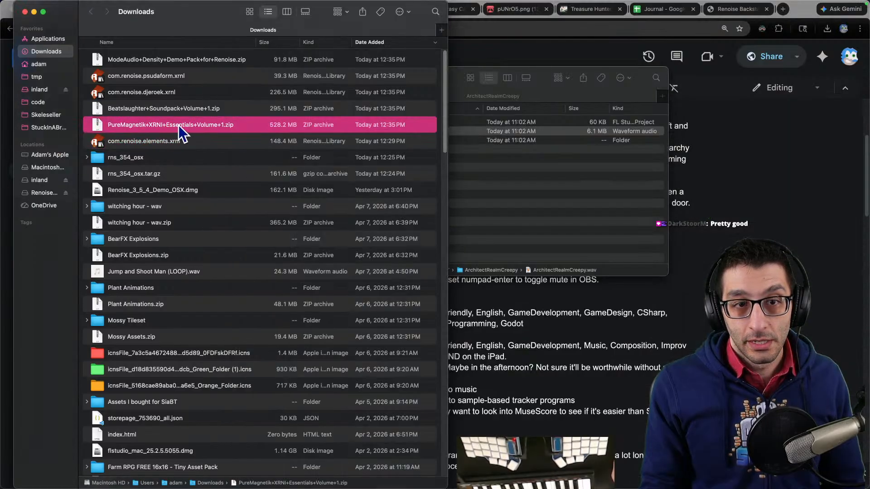
pyautogui.doubleClick(179, 129)
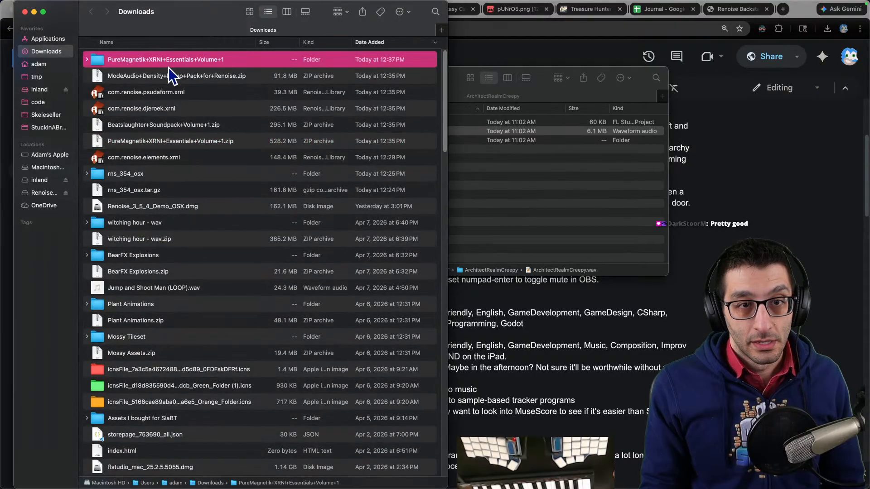
pyautogui.doubleClick(171, 62)
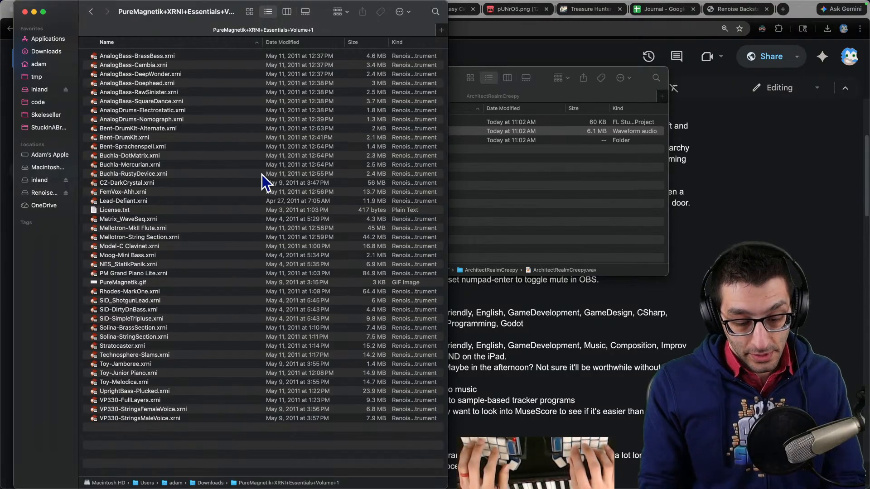
# - Open License.txt from the extracted folder in the text editor and read the licence terms
pyautogui.press('super+Tab')
pyautogui.press('super+Tab')
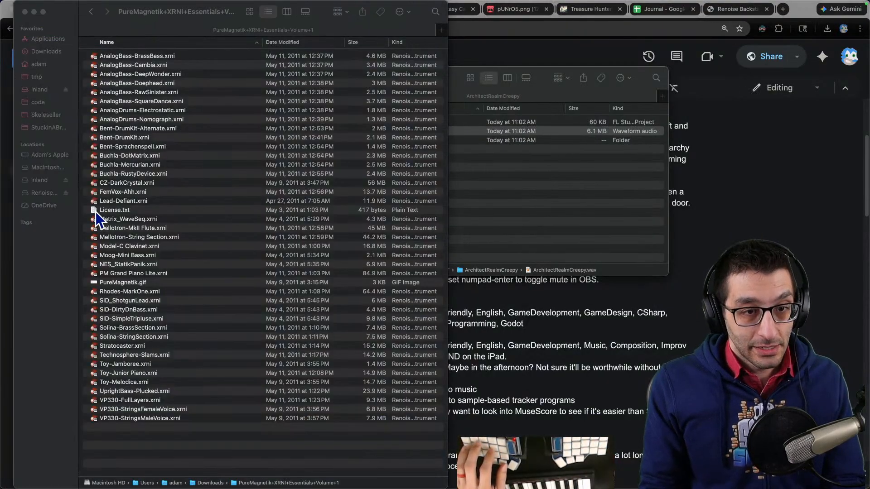
pyautogui.moveTo(96, 211); pyautogui.dragTo(35, 205)
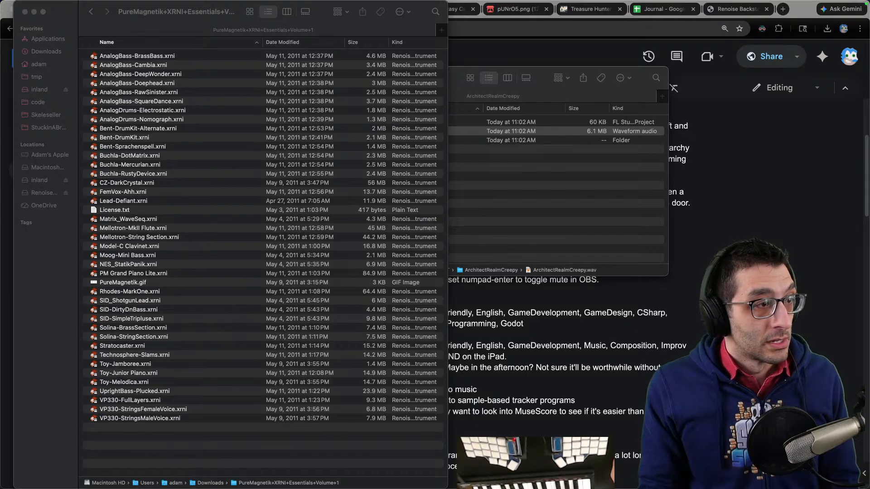
pyautogui.hotkey('ctrl', 'alt', 'Right')
pyautogui.hotkey('ctrl', 'alt', 'Right')
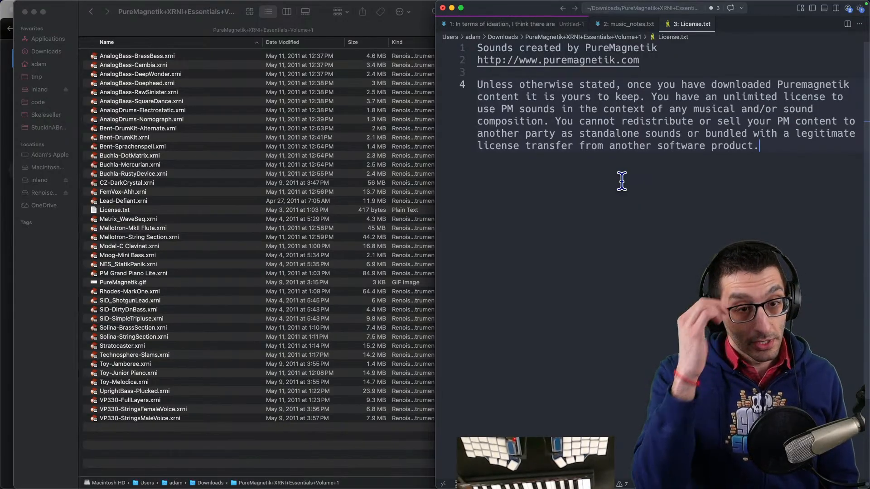
# - In the browser, search for renoise install samples and open the Renoise forum thread about installing instruments/samples
pyautogui.click(284, 480)
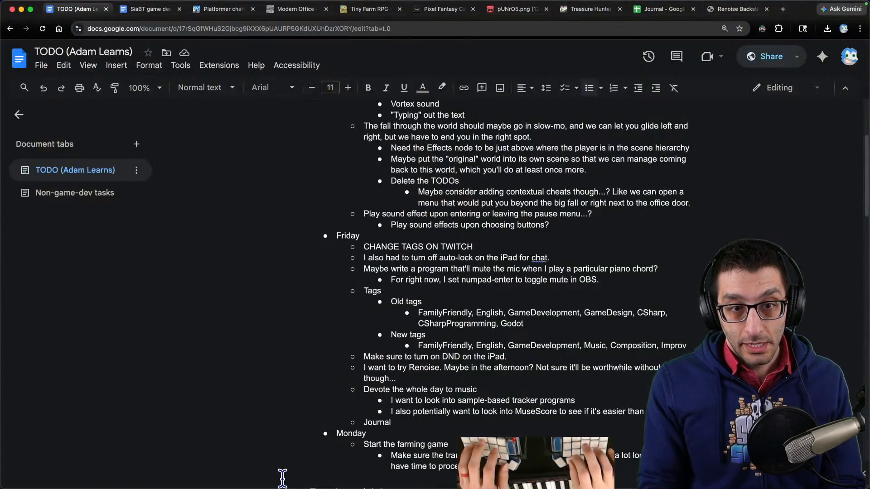
pyautogui.press('super+t')
pyautogui.write('renoise ')
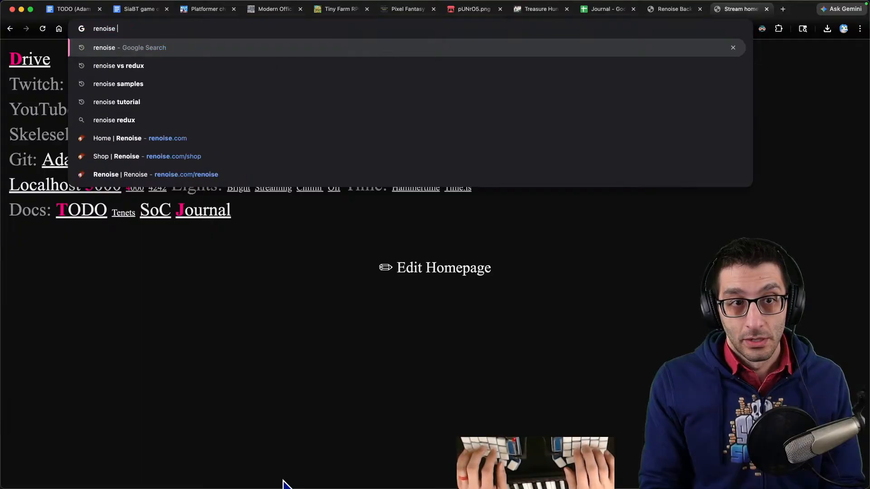
pyautogui.write('install samples')
pyautogui.press('Return')
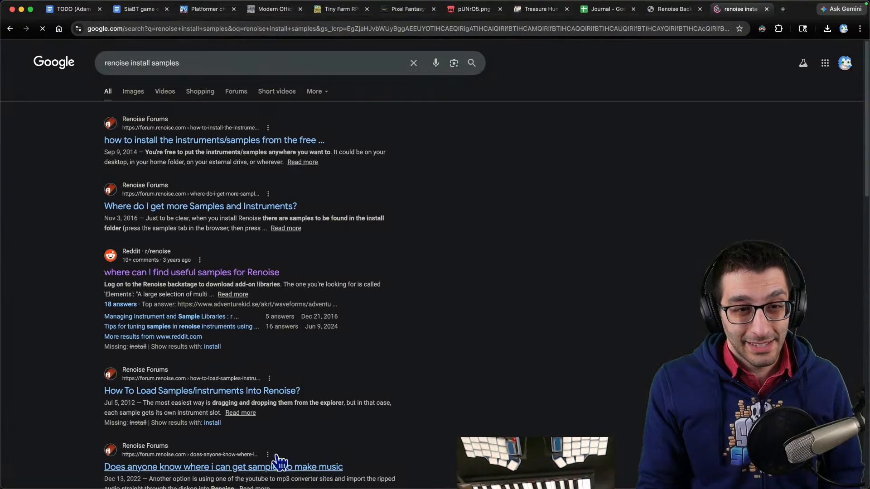
pyautogui.click(213, 141)
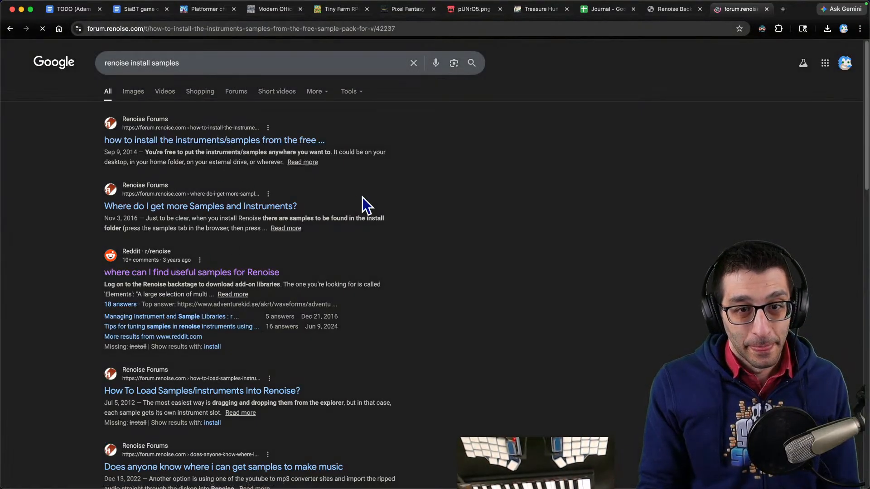
pyautogui.scroll(-3, 399, 211)
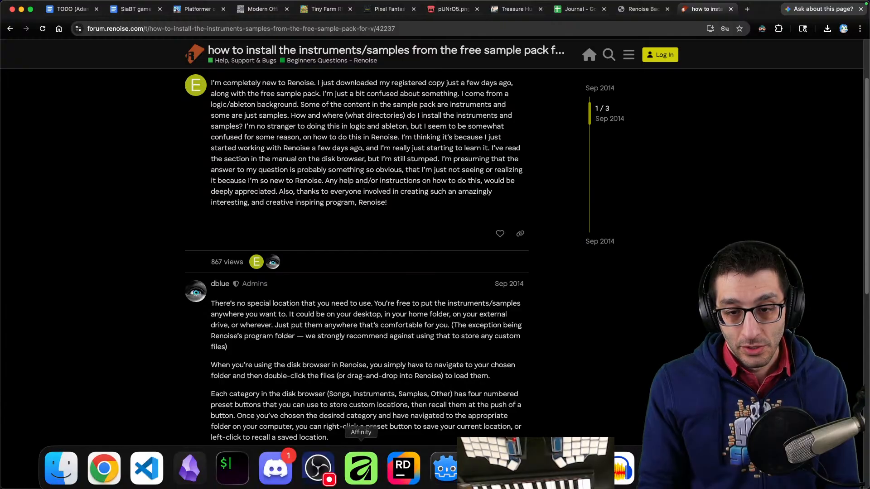
# - Load NES_StatikPanik.xrni from the extracted PureMagnetik folder into Renoise's instrument list
pyautogui.click(361, 467)
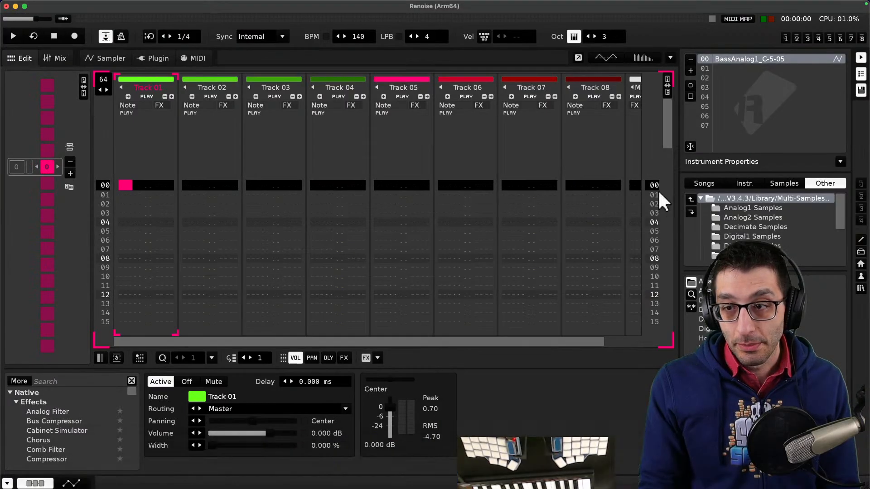
pyautogui.click(764, 228)
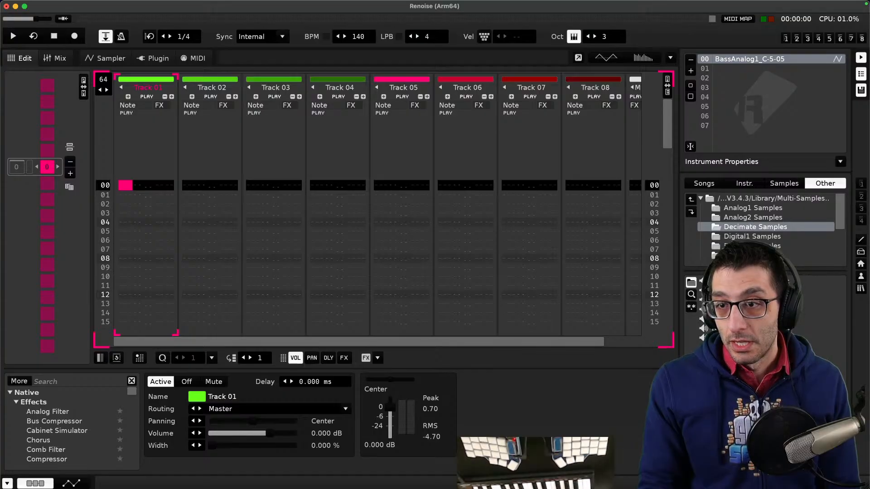
pyautogui.click(60, 464)
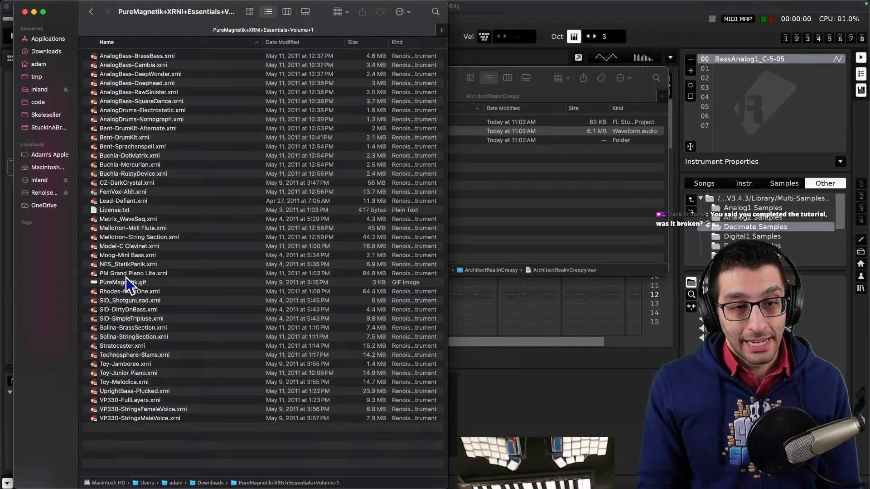
pyautogui.doubleClick(120, 265)
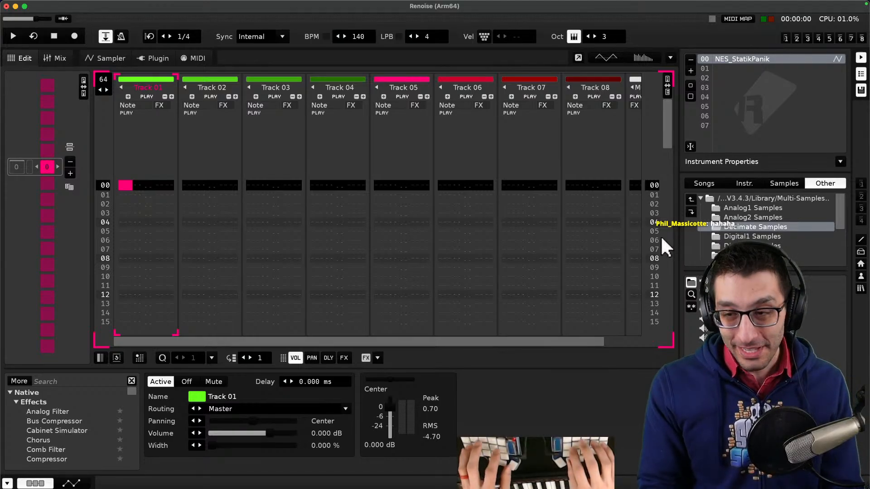
# - Reveal the Decimate Samples folder from Renoise's disk browser in Finder
pyautogui.press('super+Tab')
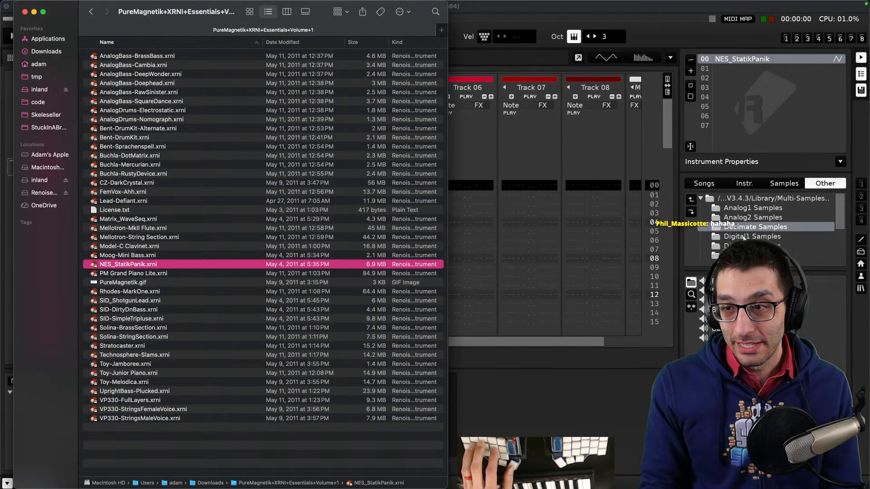
pyautogui.rightClick(738, 226)
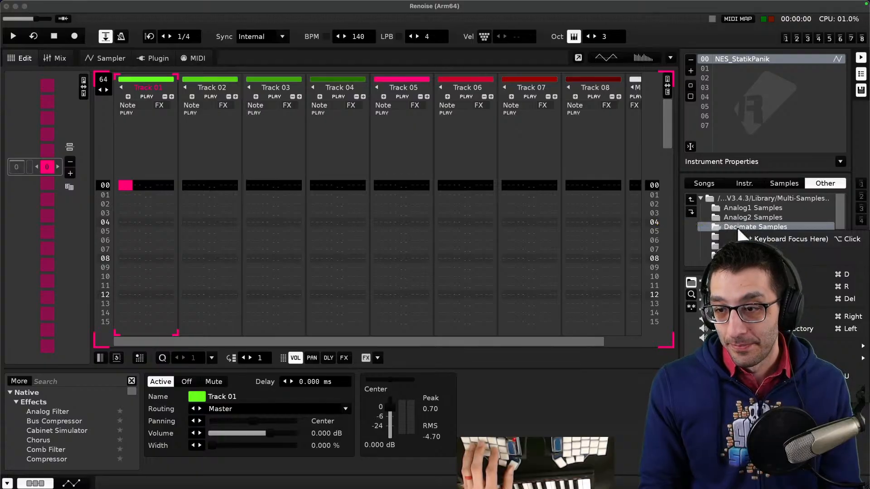
pyautogui.click(752, 394)
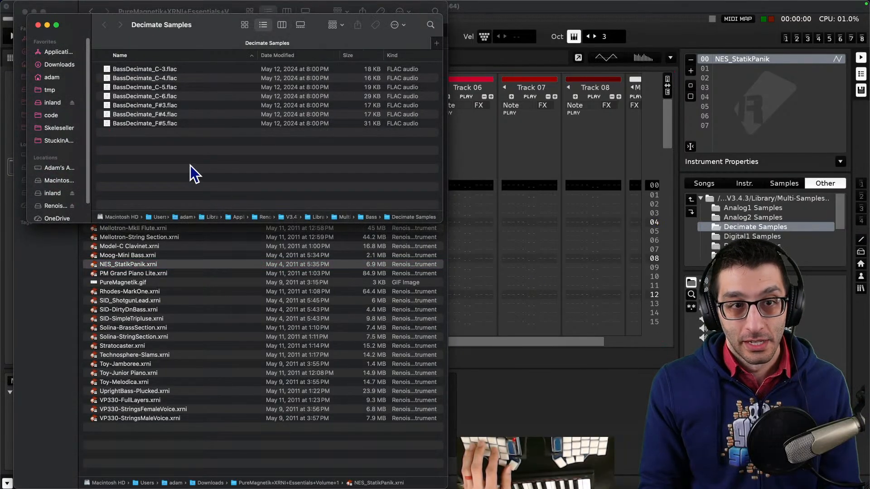
# - Browse up through the Multi-Samples subfolders to the V3.4.3 folder and back into its Library folder
pyautogui.press('super+Up')
pyautogui.press('super+Up')
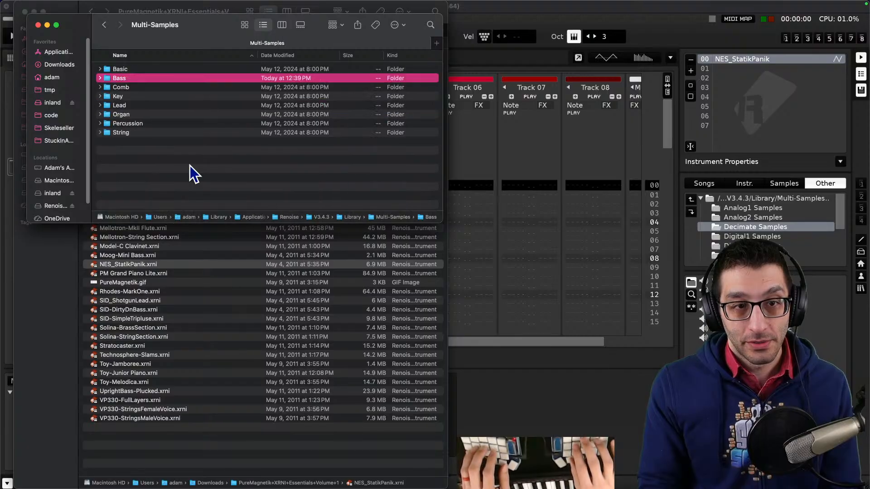
pyautogui.press('super+Down')
pyautogui.press('Down')
pyautogui.press('Up')
pyautogui.press('super+Down')
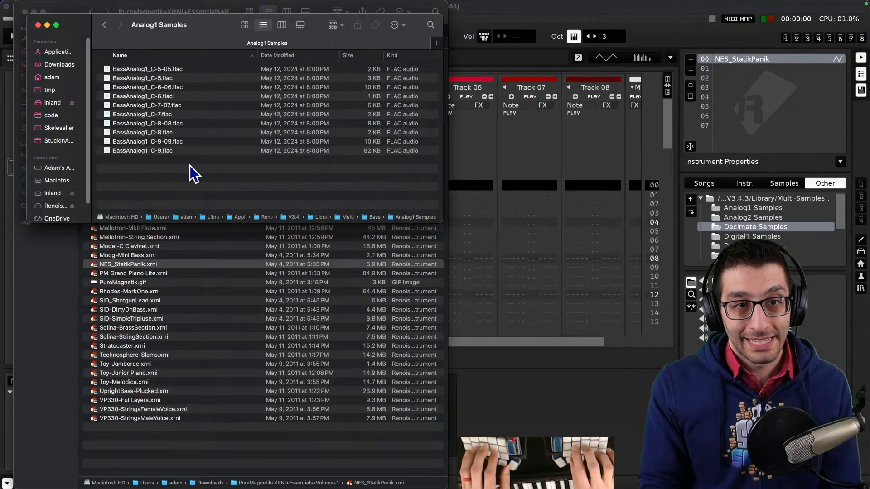
pyautogui.press('Down')
pyautogui.press('super+Up')
pyautogui.press('super+Up')
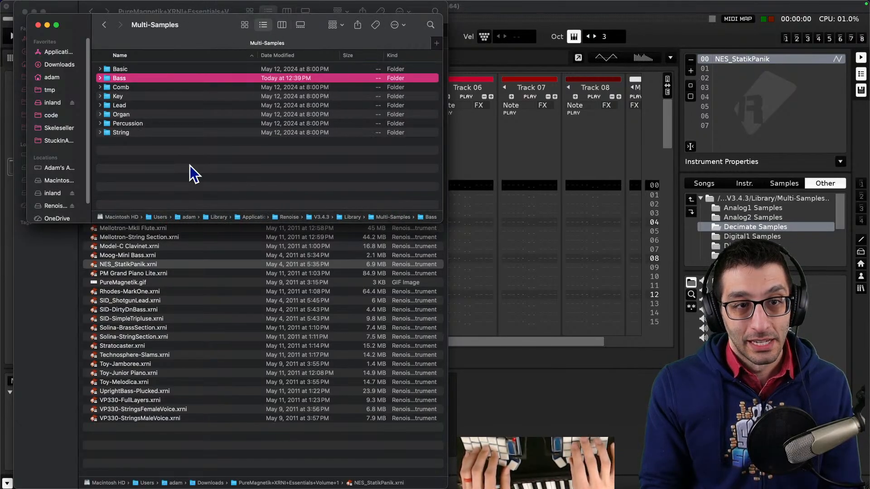
pyautogui.press('super+Up')
pyautogui.press('Up')
pyautogui.press('Down')
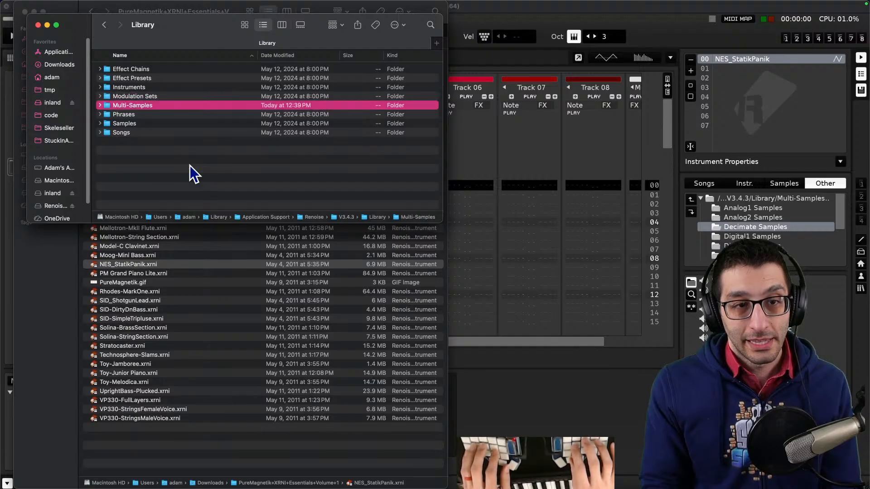
pyautogui.press('Down')
pyautogui.press('super+Up')
pyautogui.press('Down')
pyautogui.press('Up')
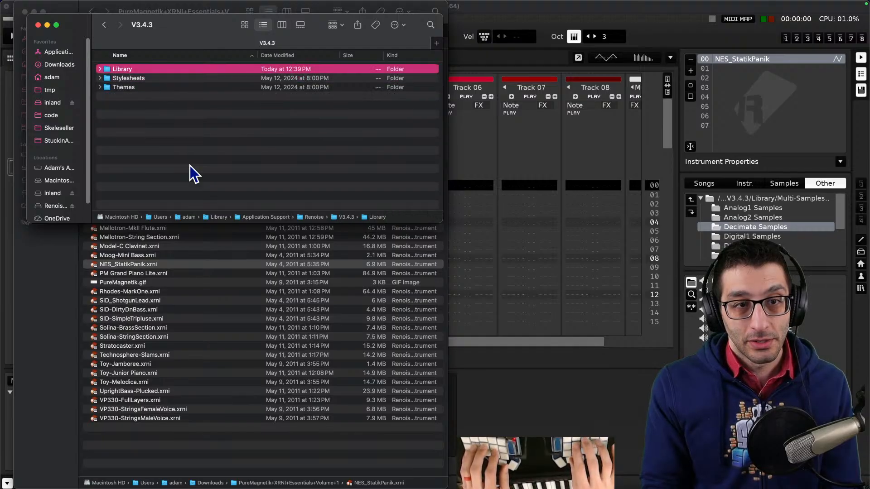
pyautogui.press('super+Down')
# - Browse the subfolders of the Renoise Library folder, such as Instruments and Multi-Samples
pyautogui.press('Down')
pyautogui.press('Down')
pyautogui.press('Down')
pyautogui.press('Down')
pyautogui.press('Down')
pyautogui.press('Down')
pyautogui.press('Down')
pyautogui.press('Down')
pyautogui.press('Up')
pyautogui.press('Up')
pyautogui.press('Up')
pyautogui.press('Up')
pyautogui.press('Up')
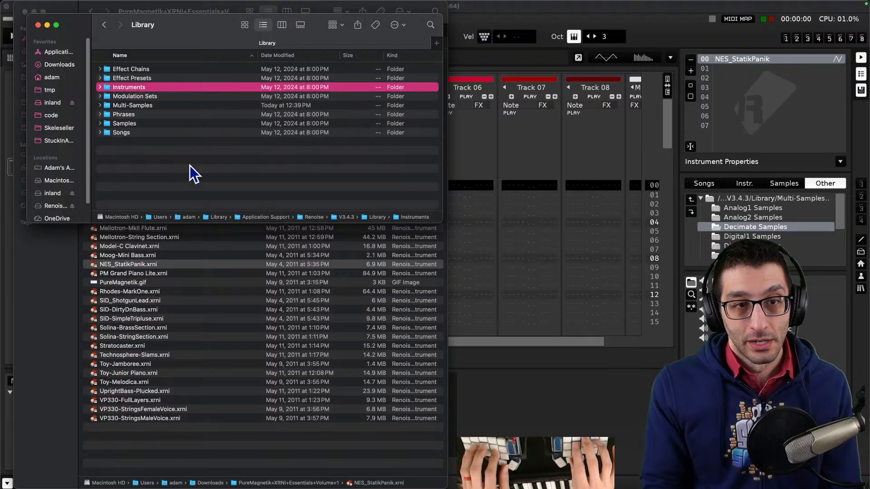
pyautogui.press('Up')
pyautogui.press('Up')
pyautogui.press('Down')
pyautogui.press('Down')
pyautogui.press('Down')
pyautogui.press('Down')
pyautogui.press('Down')
pyautogui.press('Down')
pyautogui.press('Up')
pyautogui.press('Up')
pyautogui.press('Up')
pyautogui.press('Up')
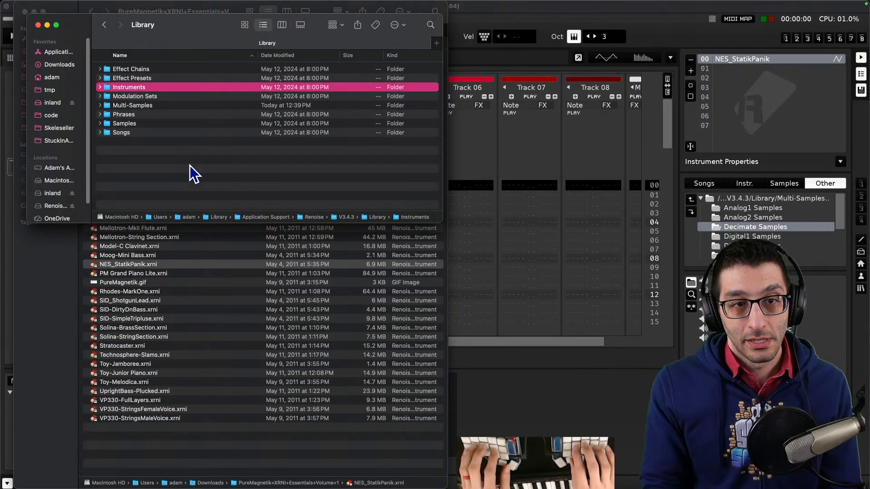
# - Search the Library folder for nes_statikpanik
pyautogui.press('super+f')
pyautogui.write('nes_statik')
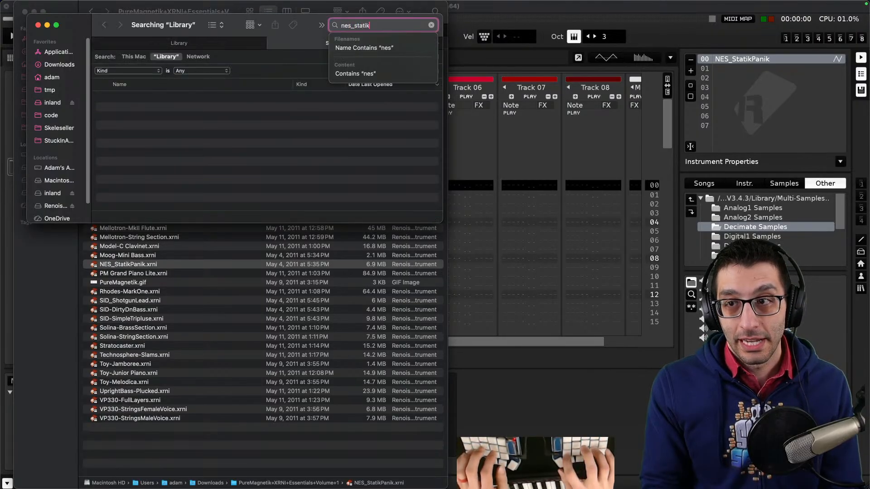
pyautogui.write('panik')
pyautogui.press('Return')
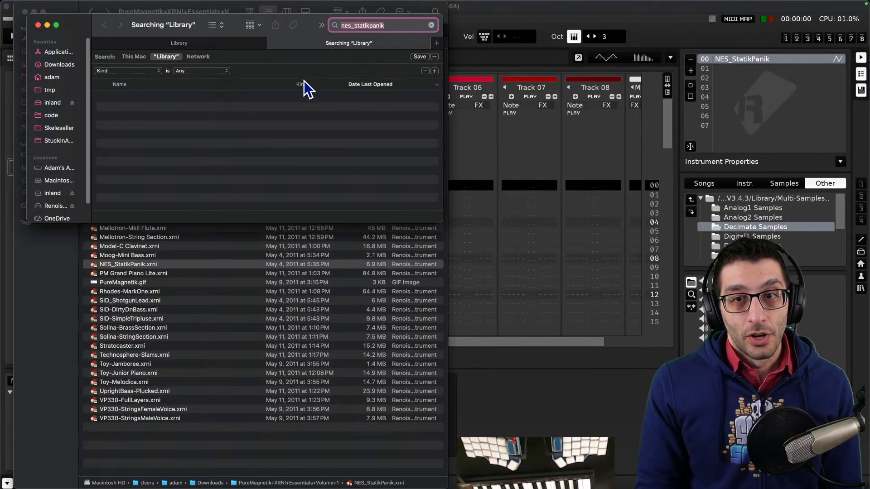
# - Move the search window aside and return to the Downloads folder in the other Finder window
pyautogui.moveTo(279, 27); pyautogui.dragTo(566, 170)
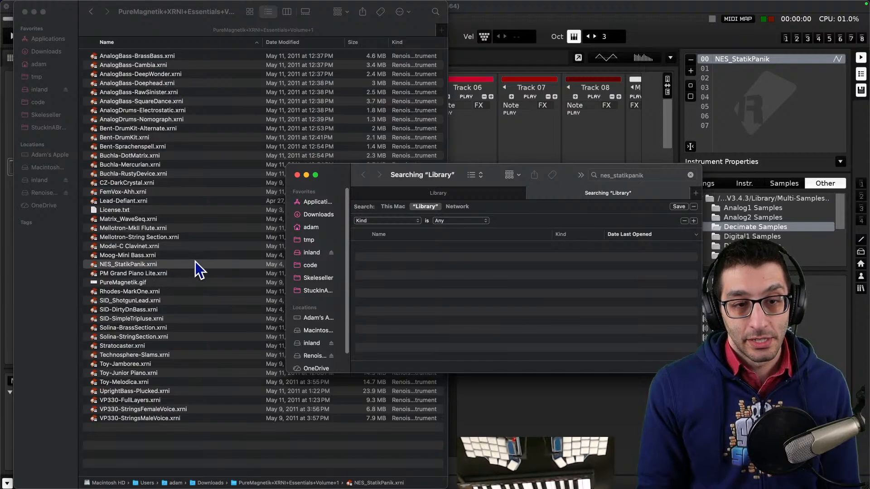
pyautogui.click(178, 467)
pyautogui.press('super+Up')
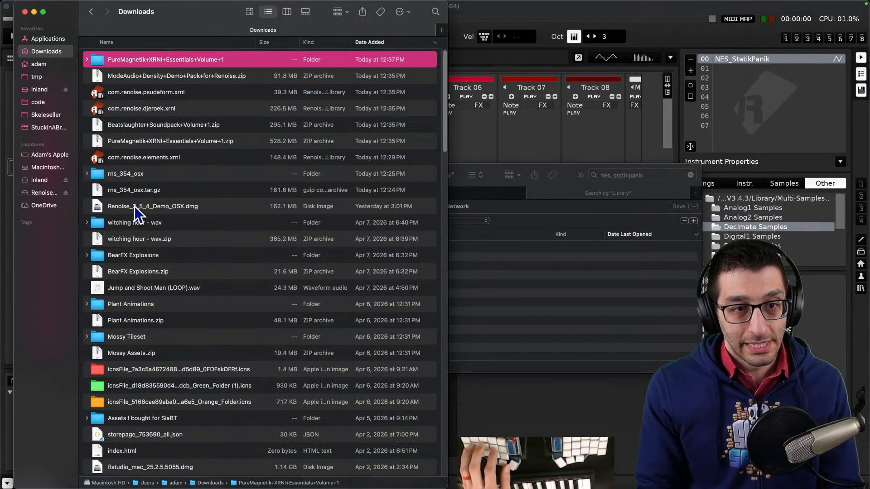
# - Open the com.renoise.elements.xrnl library file to install it into Renoise
pyautogui.click(151, 159)
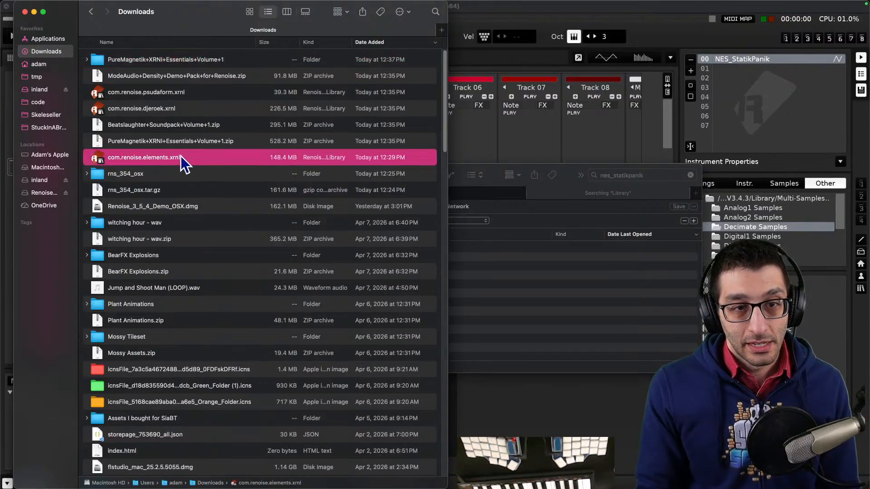
pyautogui.doubleClick(156, 175)
pyautogui.click(90, 11)
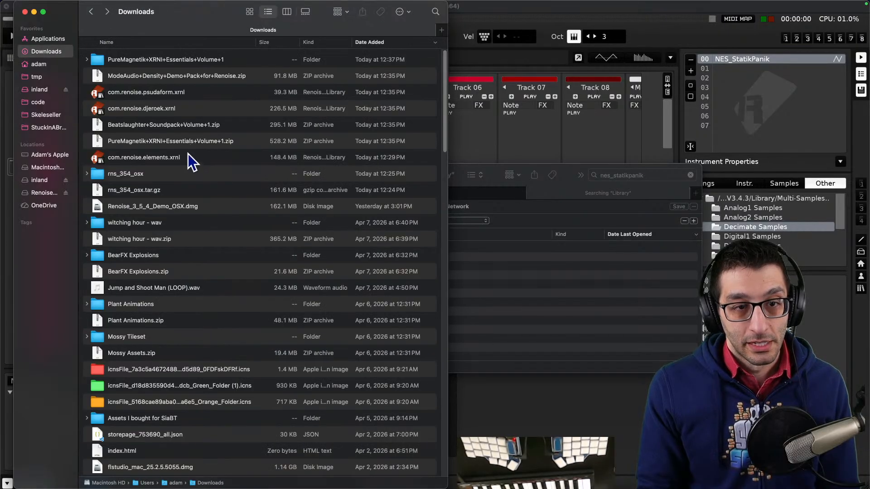
# - Open com.renoise.elements.xrnl again and decline overwriting the already installed library
pyautogui.doubleClick(183, 156)
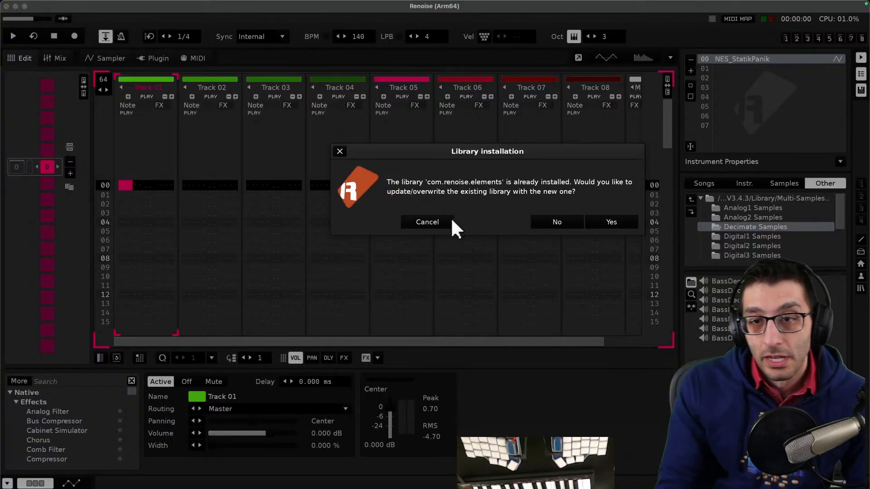
pyautogui.click(544, 220)
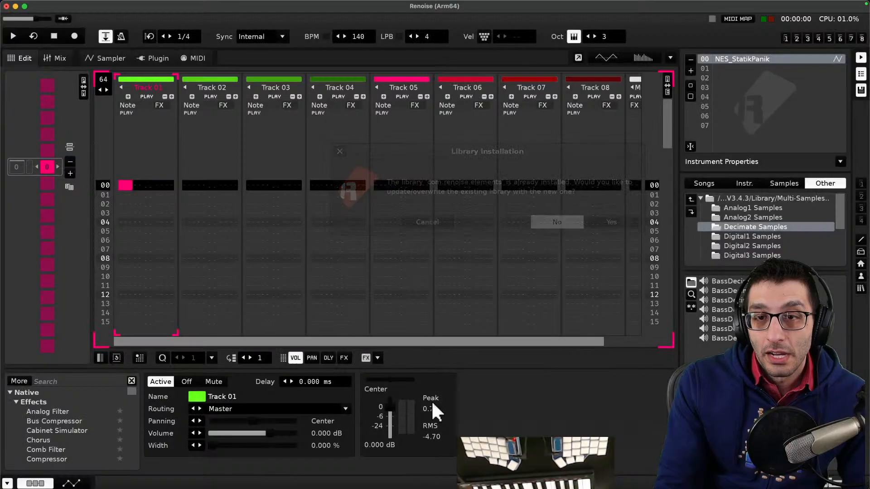
# - Browse the Renoise Library folder's Multi-Samples and Basic subfolders, then return to the Downloads window
pyautogui.click(64, 466)
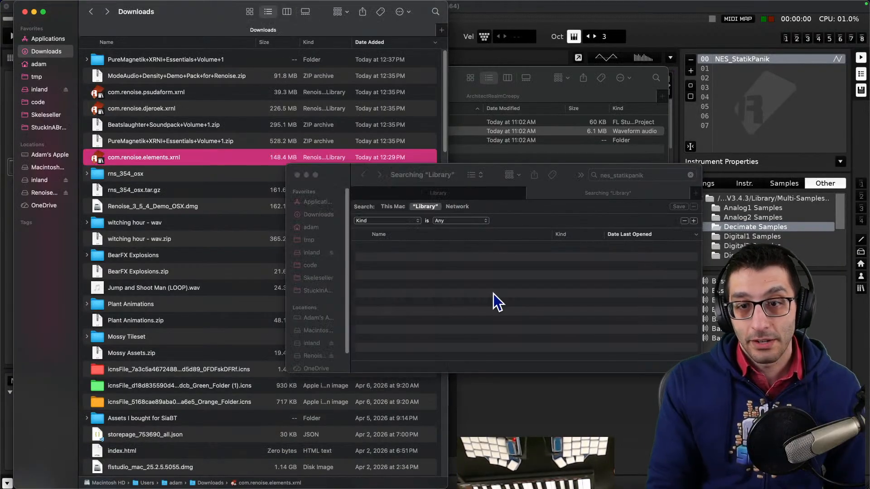
pyautogui.click(493, 293)
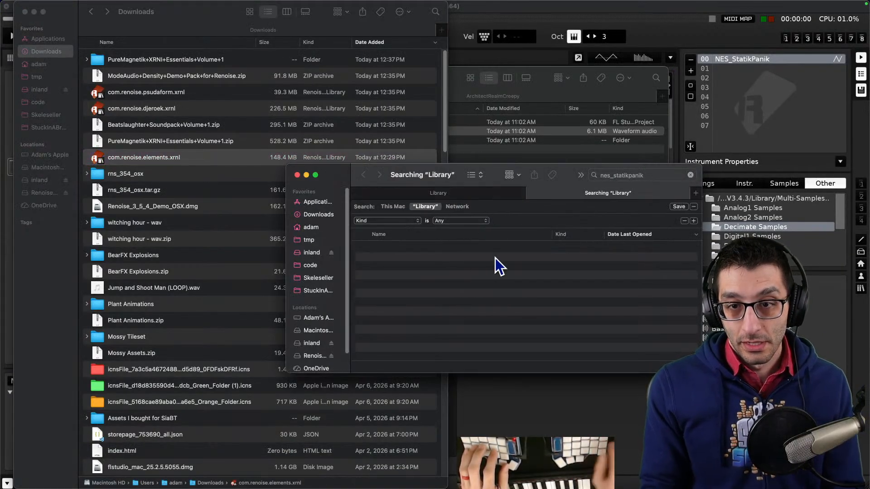
pyautogui.click(428, 193)
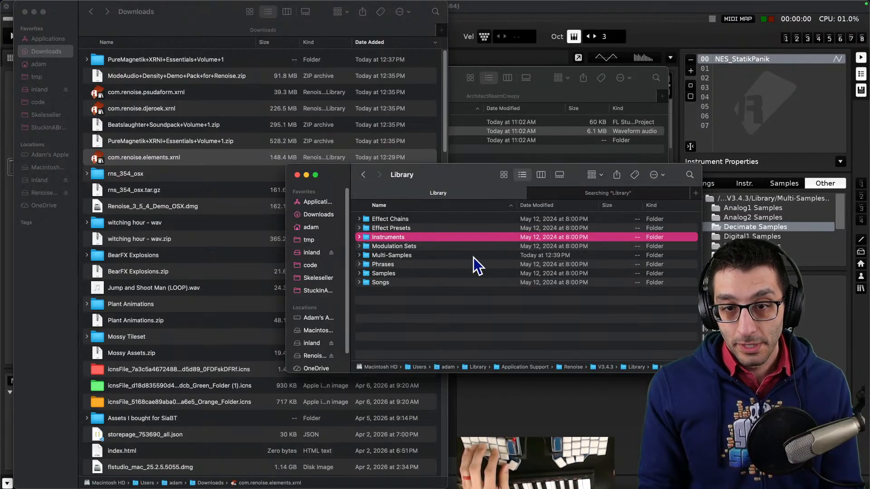
pyautogui.doubleClick(405, 255)
pyautogui.doubleClick(390, 220)
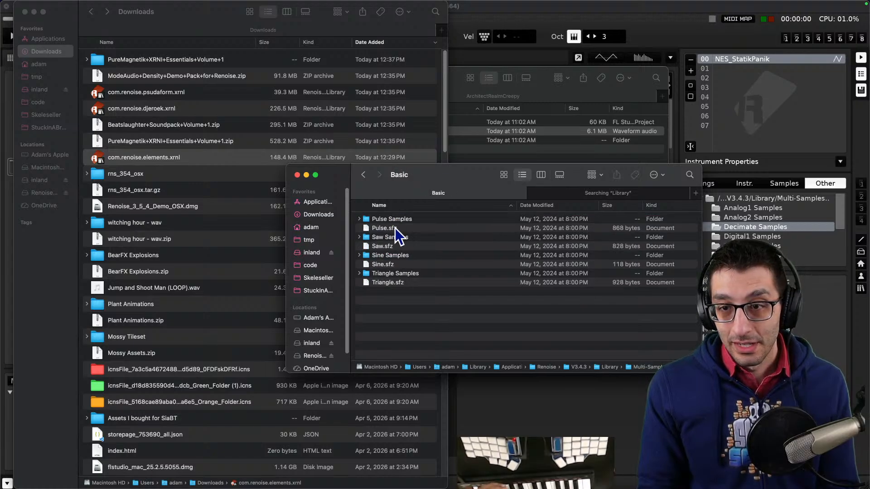
pyautogui.moveTo(409, 2)
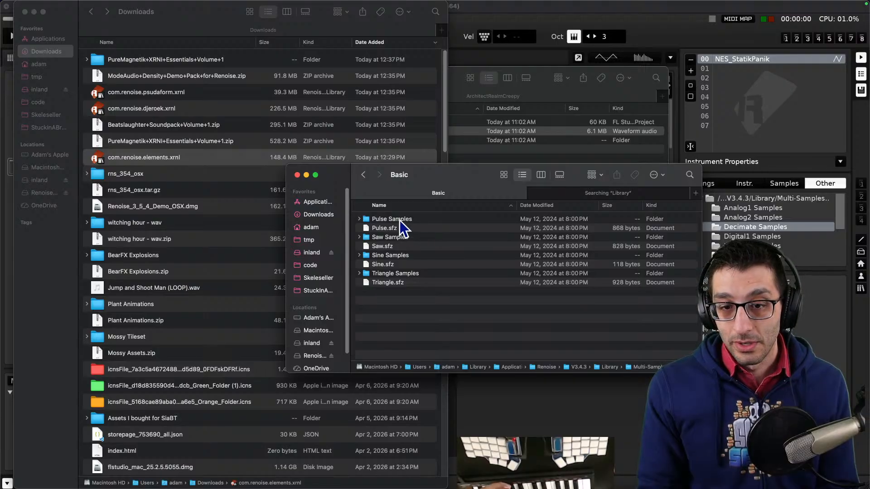
pyautogui.press('alt+super+Up')
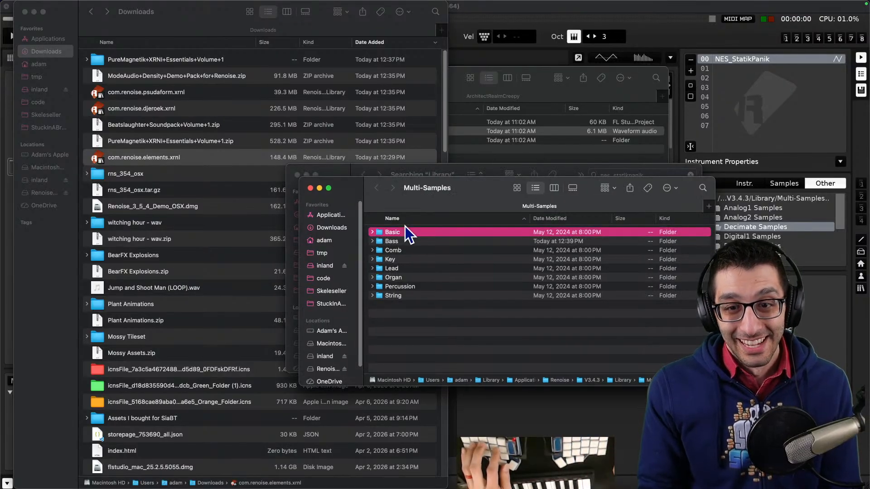
pyautogui.click(159, 158)
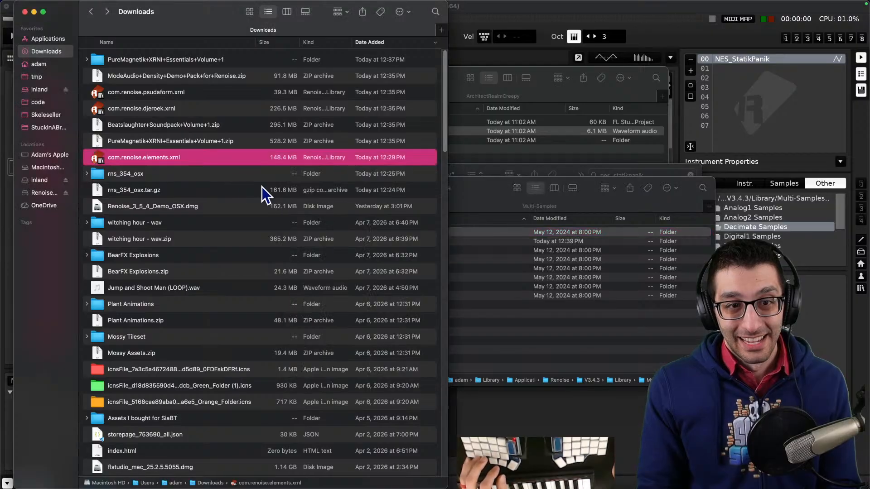
# - Switch to the browser and read the installation instructions for xrnl files on the Renoise Extras page
pyautogui.press('super+Tab')
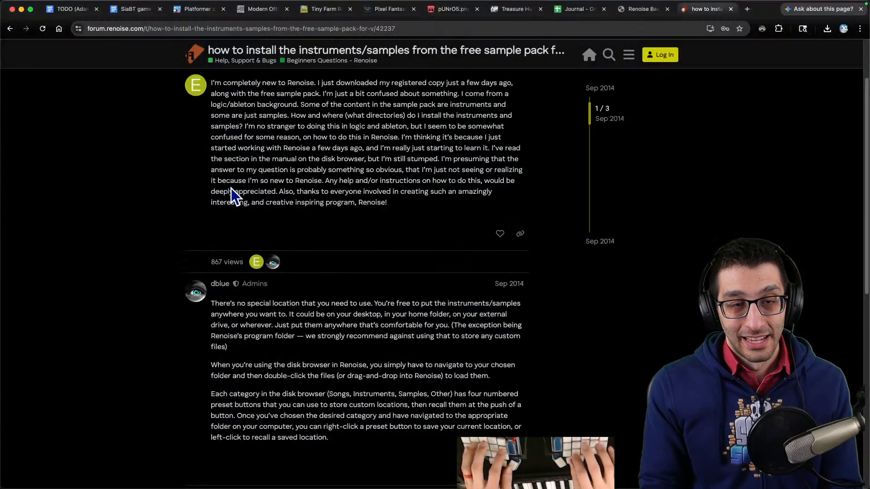
pyautogui.scroll(3, 259, 166)
pyautogui.hotkey('ctrl', 'Tab')
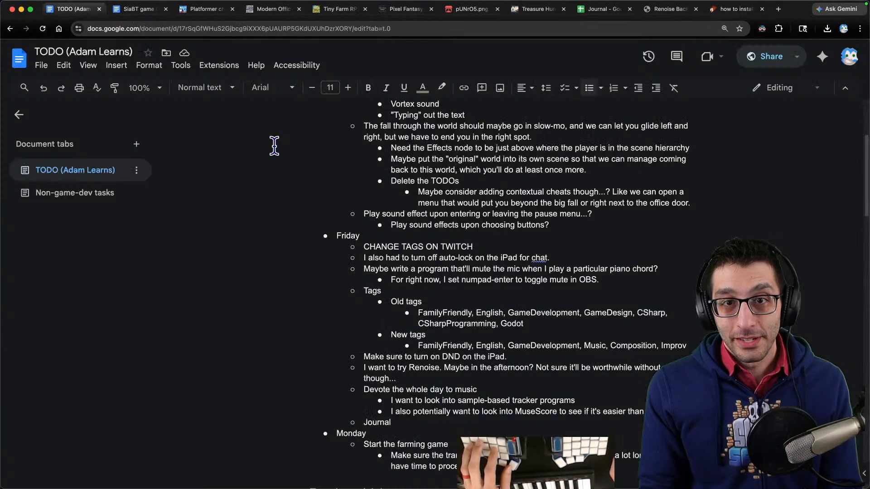
pyautogui.hotkey('ctrl', 'shift', 'Tab')
pyautogui.hotkey('ctrl', 'shift', 'Tab')
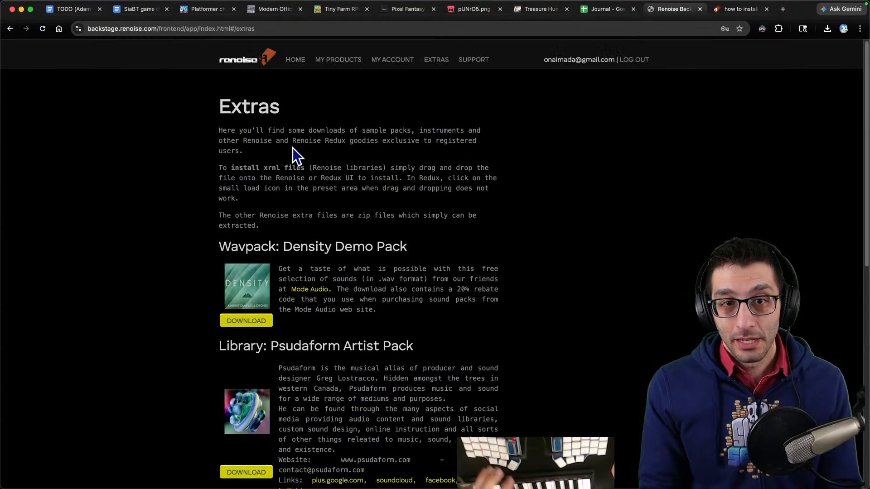
pyautogui.moveTo(223, 131); pyautogui.dragTo(379, 137)
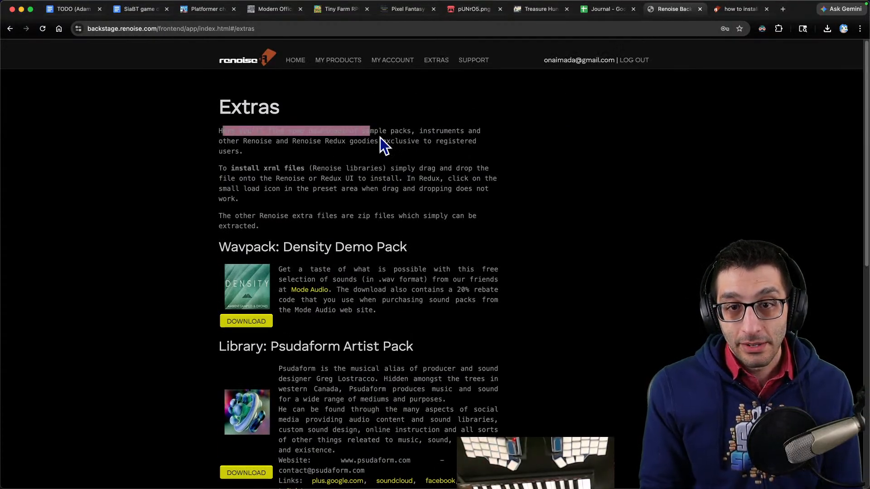
pyautogui.scroll(-1, 379, 138)
pyautogui.scroll(-2, 287, 120)
pyautogui.moveTo(219, 130); pyautogui.dragTo(442, 117)
pyautogui.scroll(-1, 331, 135)
pyautogui.moveTo(350, 130); pyautogui.dragTo(347, 130)
pyautogui.moveTo(256, 127); pyautogui.dragTo(364, 128)
pyautogui.moveTo(219, 137); pyautogui.dragTo(450, 137)
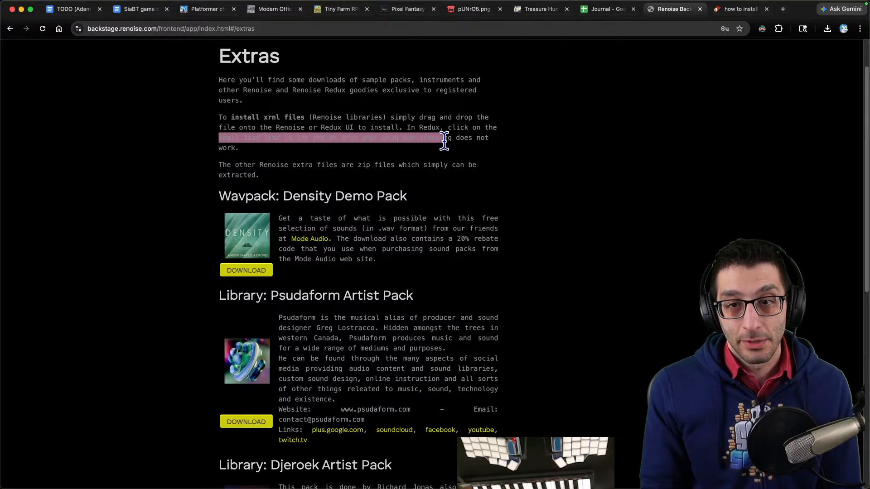
pyautogui.click(459, 144)
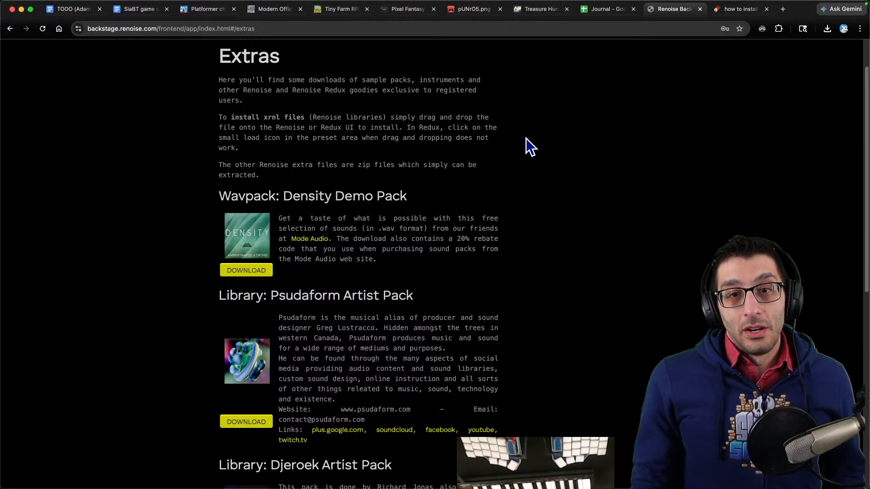
# - Switch to Renoise and inspect the instrument properties panel and the disk browser's sample folders
pyautogui.moveTo(530, 480)
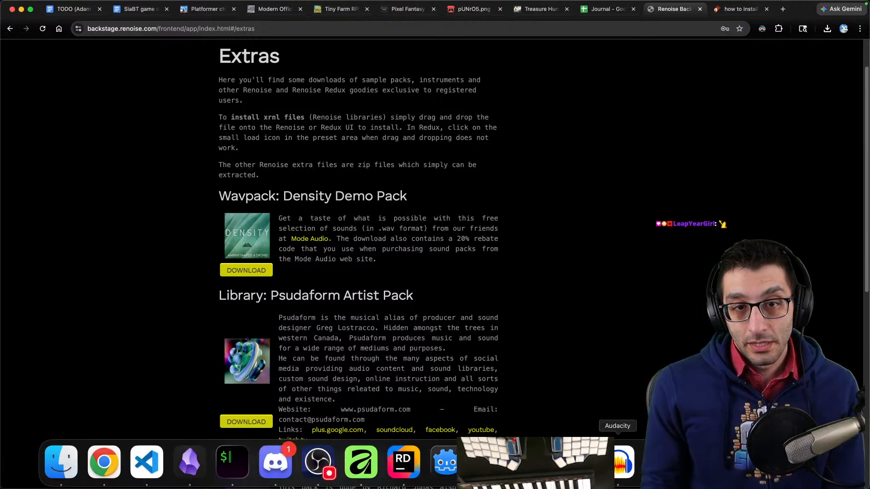
pyautogui.click(659, 471)
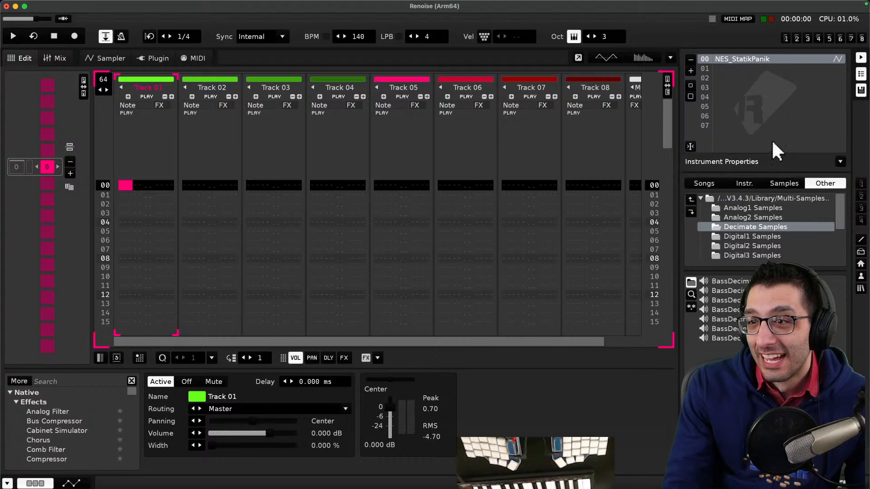
pyautogui.click(839, 162)
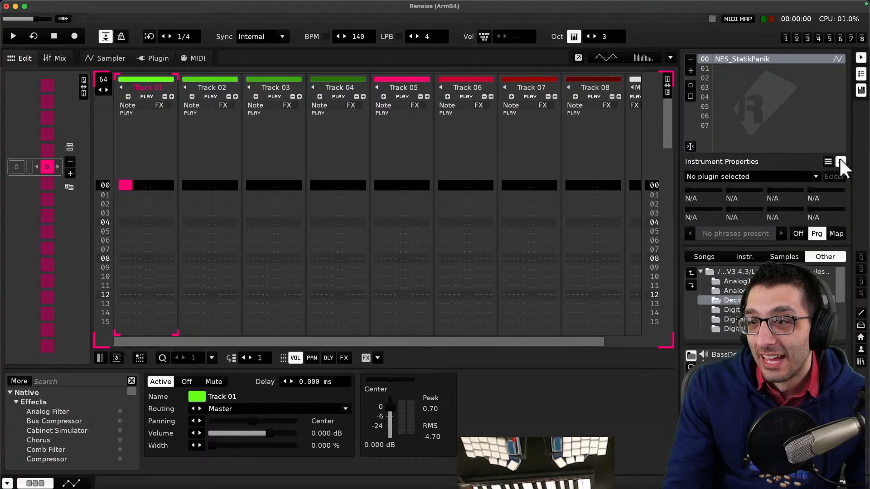
pyautogui.click(840, 160)
pyautogui.scroll(-5, 814, 226)
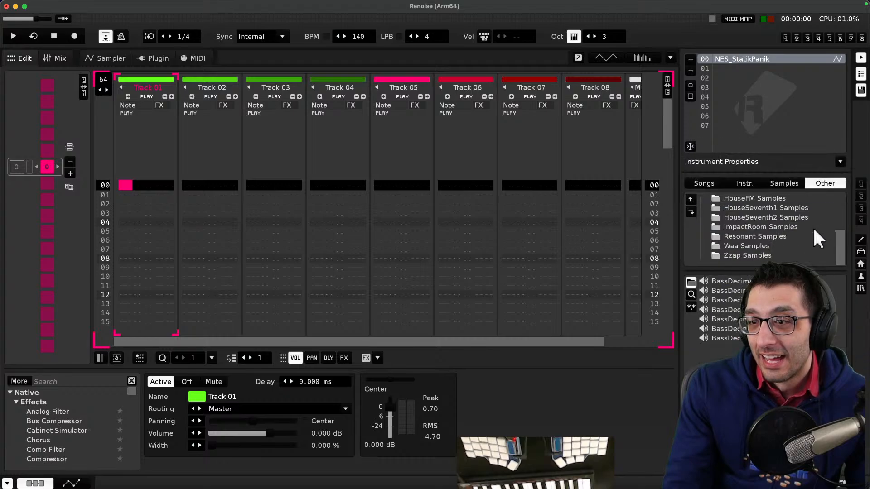
pyautogui.scroll(6, 814, 226)
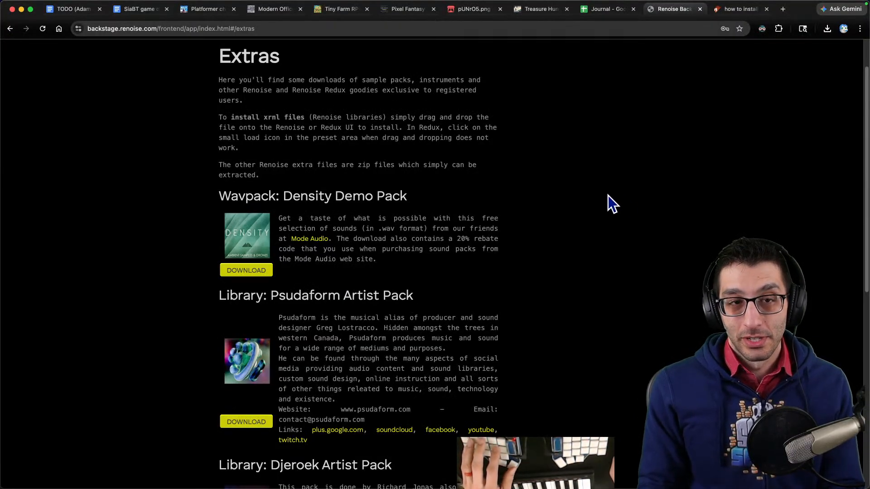
# - Search the web in a new tab for "renoise how to install xrnl files"
pyautogui.hotkey('ctrl', 't')
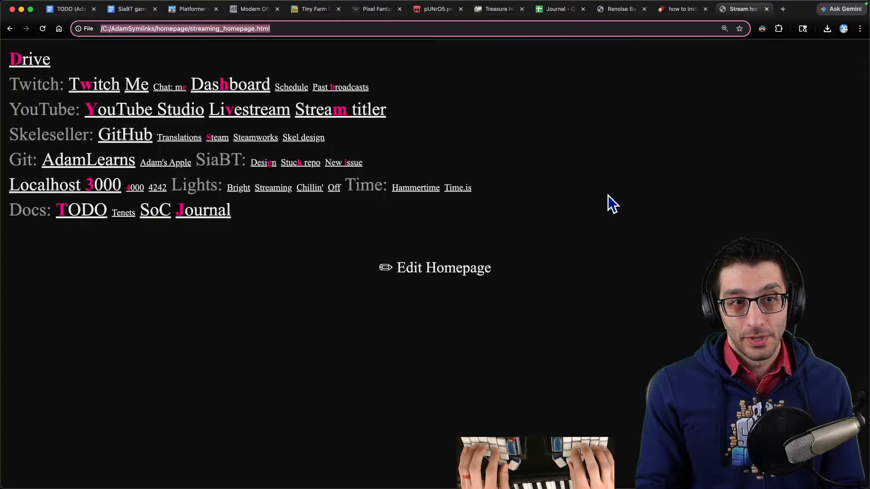
pyautogui.write('renoise how to install')
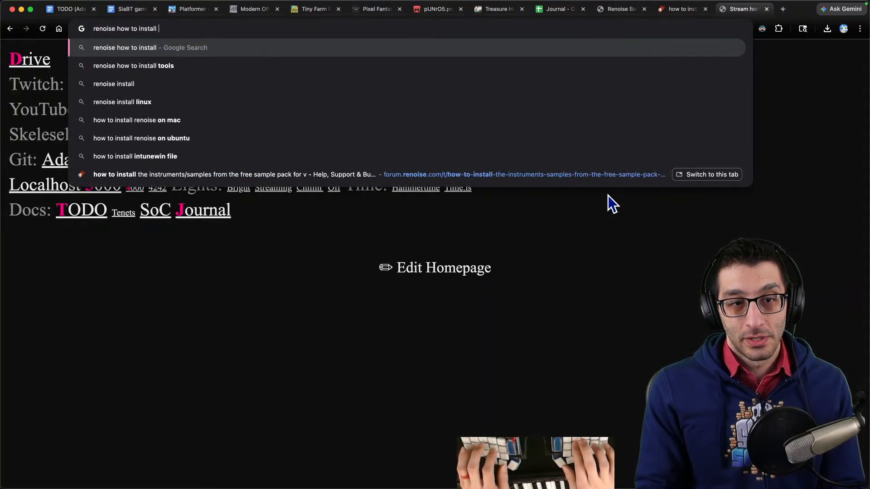
pyautogui.press('super+Tab')
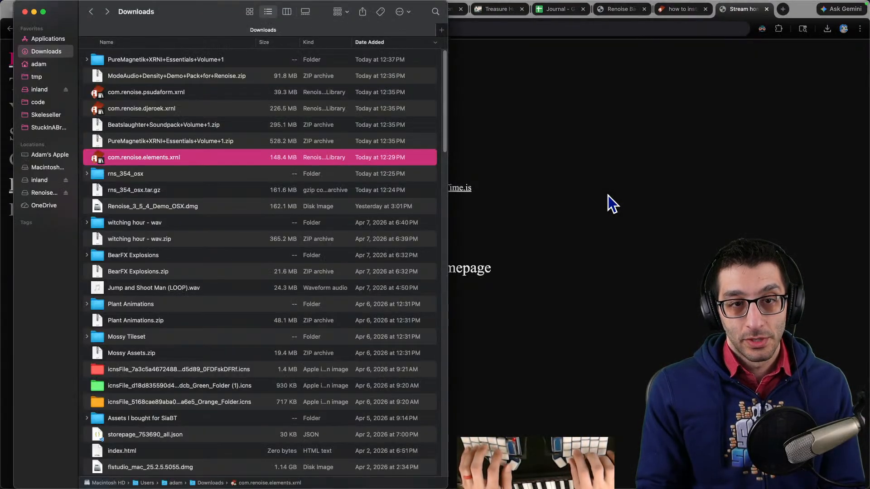
pyautogui.press('super+Tab')
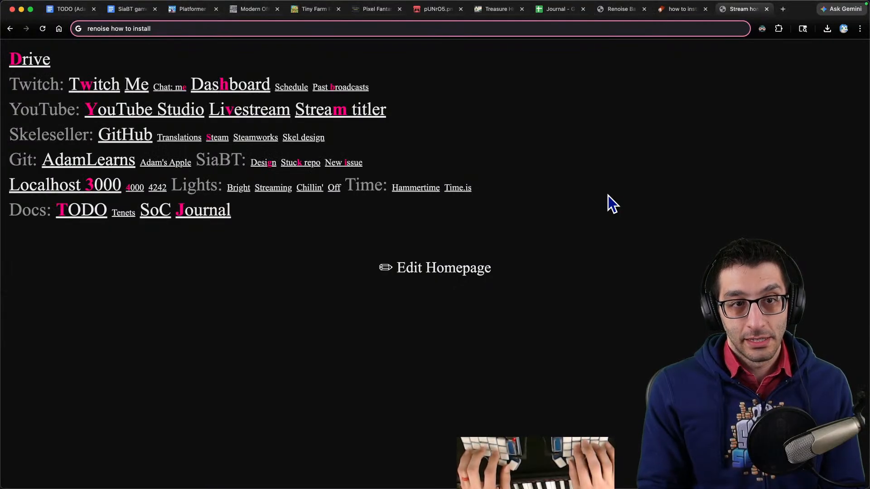
pyautogui.write('xrnl files')
pyautogui.press('Return')
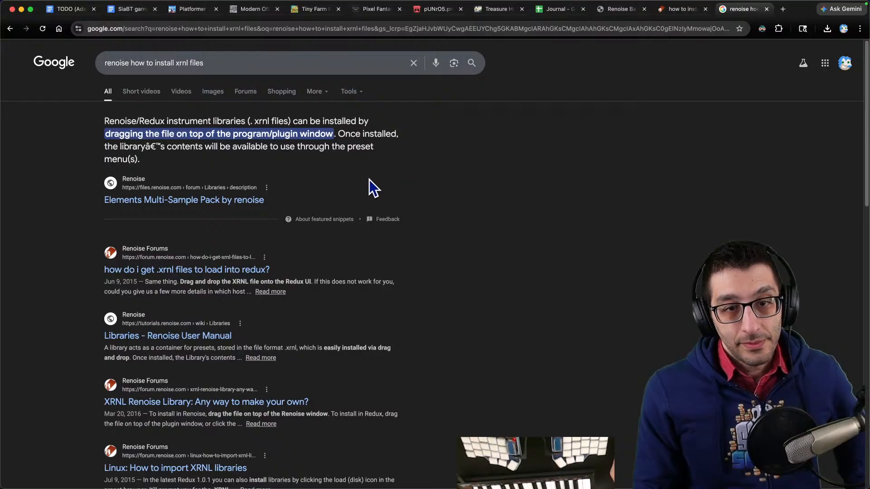
# - Open the Elements Multi-Sample Pack result and read the linked Renoise Libraries documentation page
pyautogui.click(181, 204)
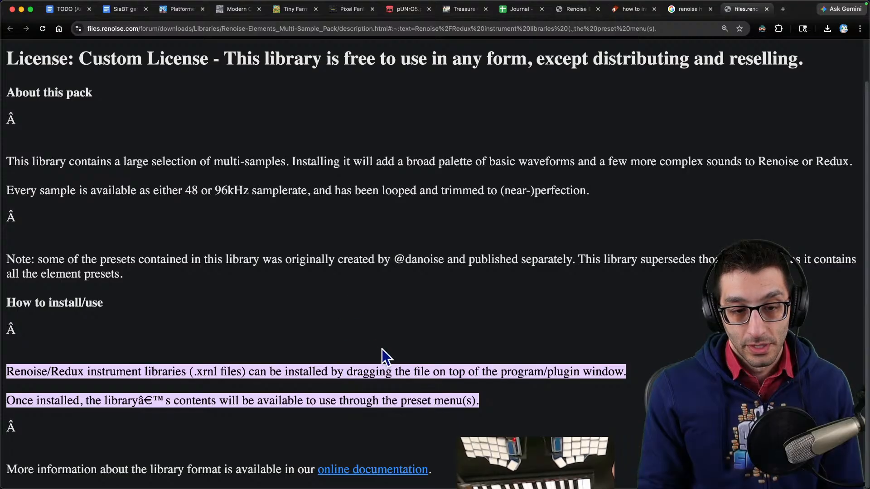
pyautogui.click(386, 470)
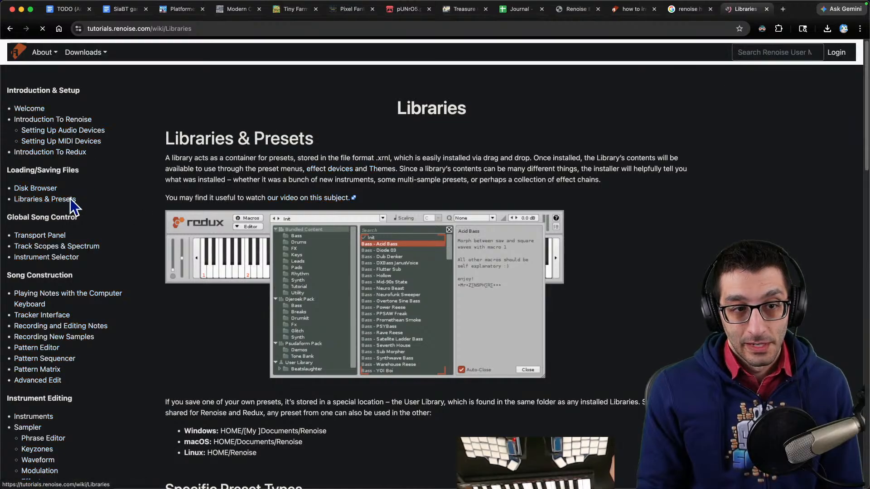
pyautogui.scroll(-3, 534, 223)
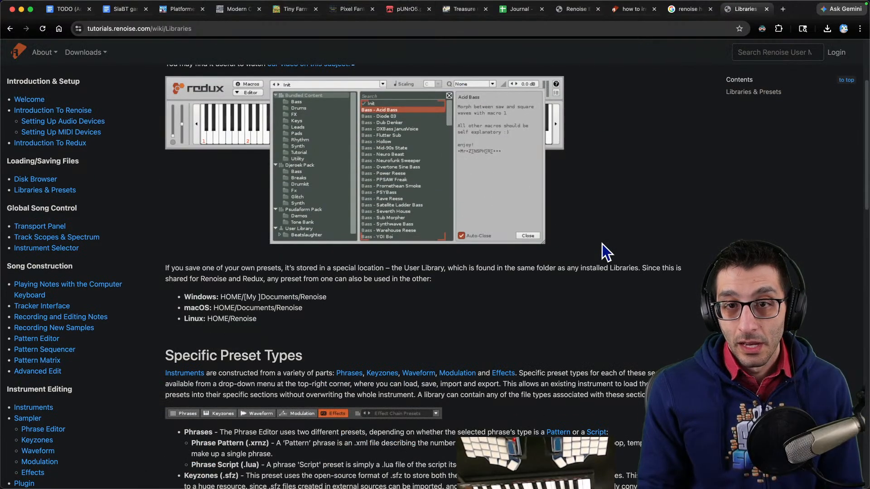
pyautogui.scroll(2, 597, 240)
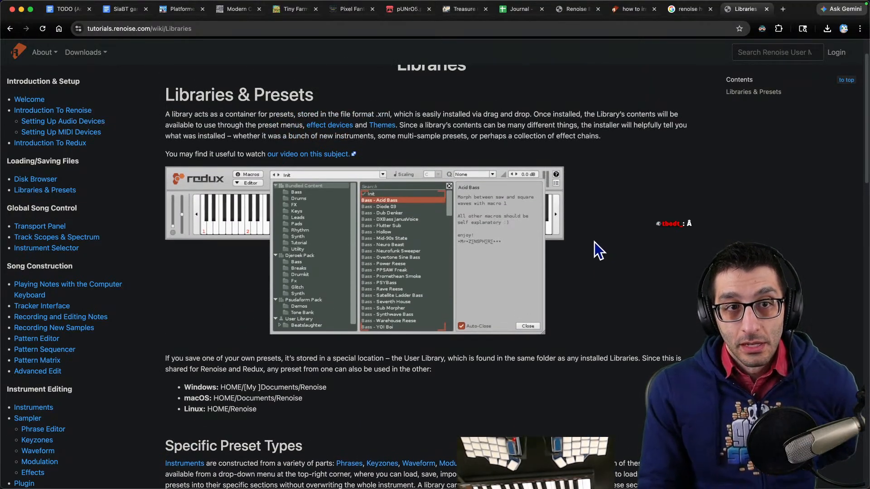
pyautogui.scroll(-7, 594, 243)
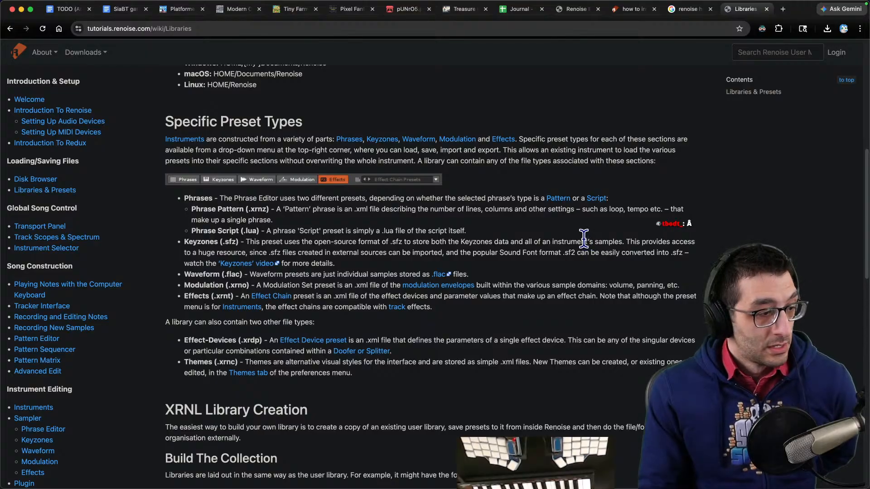
pyautogui.scroll(2, 558, 230)
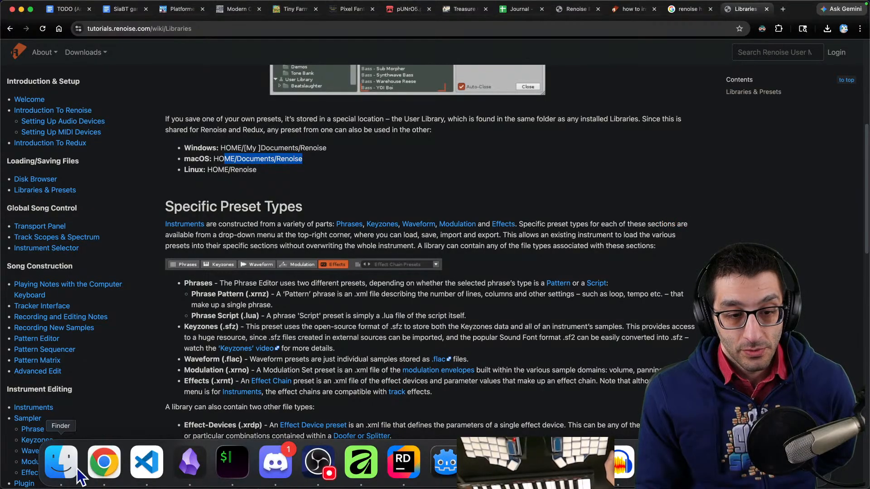
# - Switch to Finder and open the Documents/Renoise folder containing Installed Libraries and User Library
pyautogui.click(61, 464)
pyautogui.click(532, 314)
pyautogui.moveTo(472, 197); pyautogui.dragTo(497, 176)
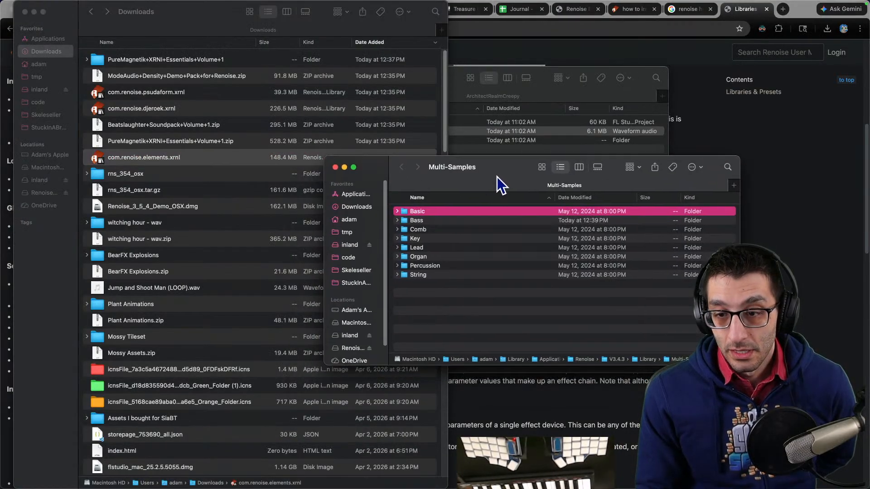
pyautogui.click(537, 90)
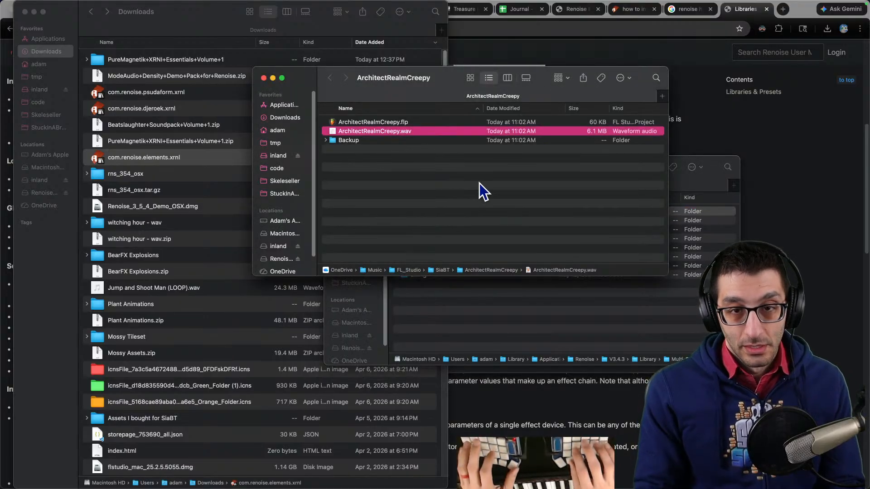
pyautogui.press('super+grave')
pyautogui.press('super+grave')
pyautogui.press('super+grave')
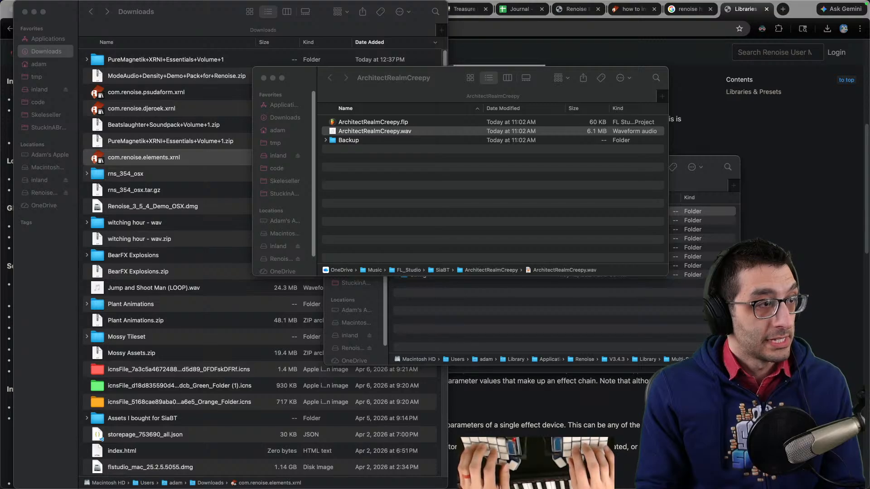
pyautogui.moveTo(0, 33); pyautogui.dragTo(421, 107)
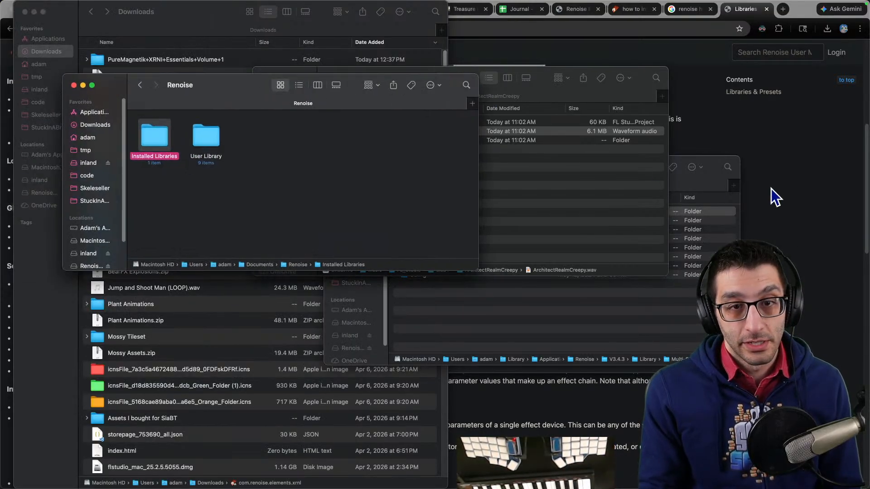
# - Browse into Installed Libraries, com.renoise.elements, Multi-Samples and folder A in Finder to see where the library was installed
pyautogui.doubleClick(196, 161)
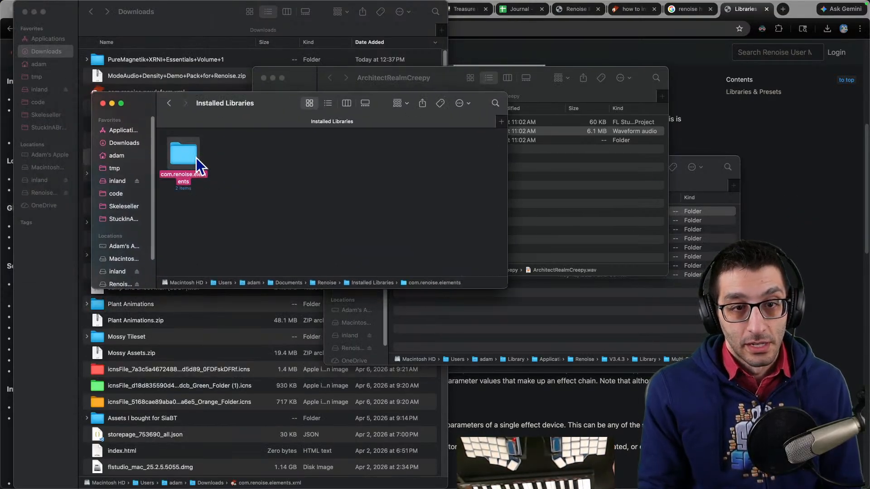
pyautogui.doubleClick(238, 156)
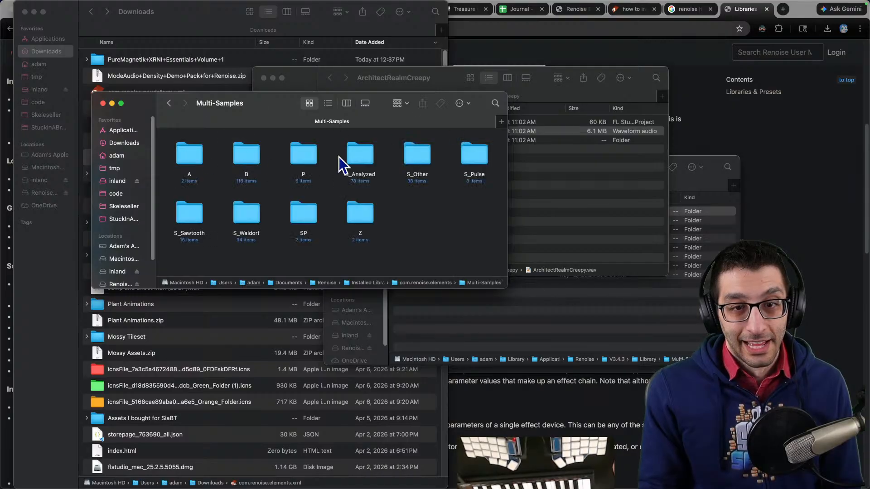
pyautogui.doubleClick(194, 159)
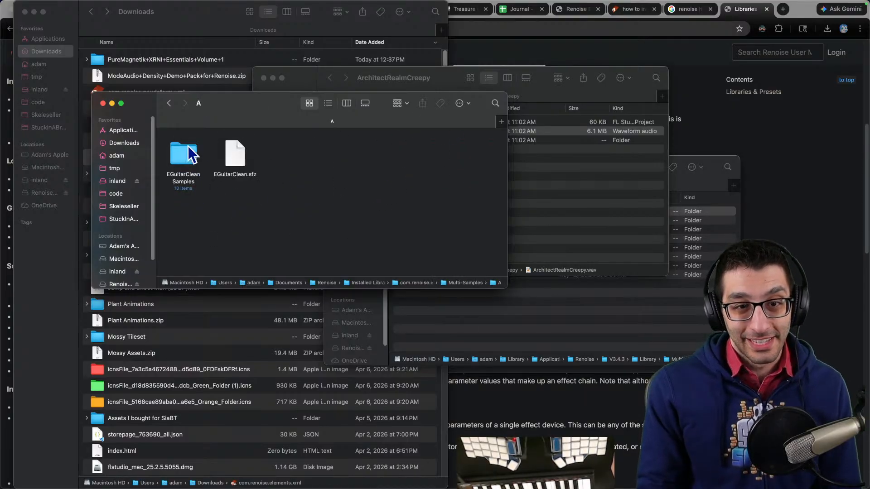
pyautogui.click(169, 104)
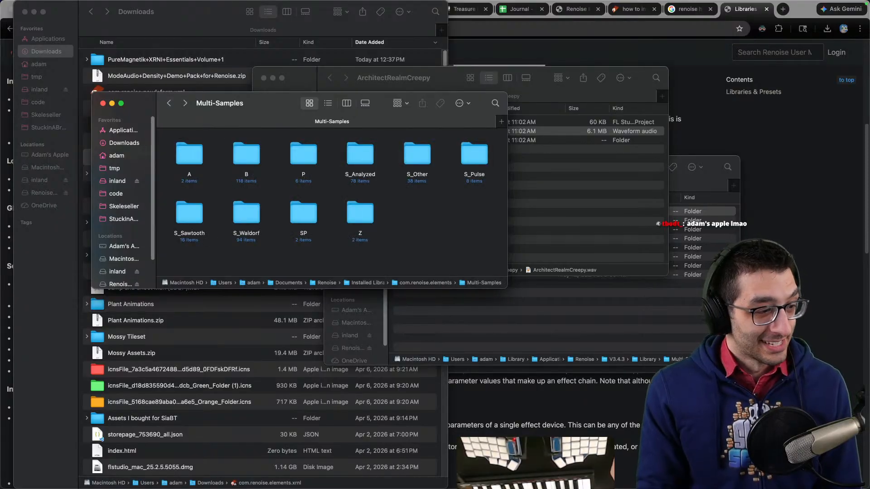
pyautogui.moveTo(665, 485)
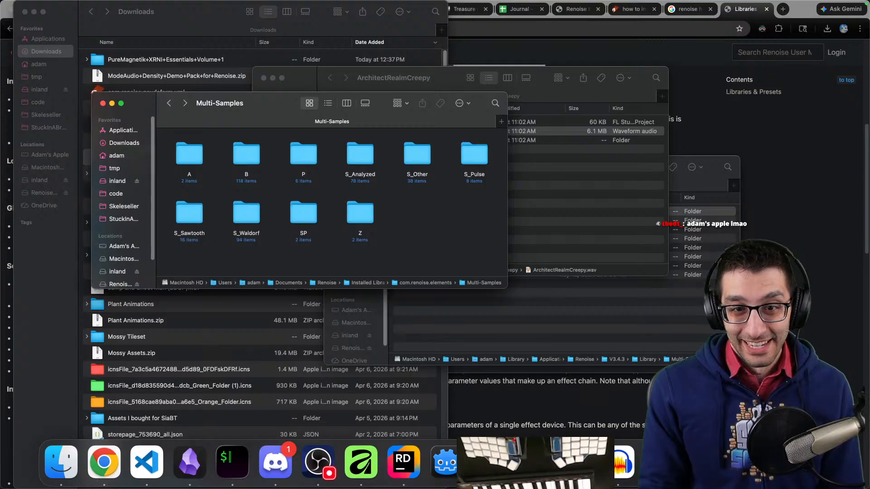
pyautogui.click(664, 466)
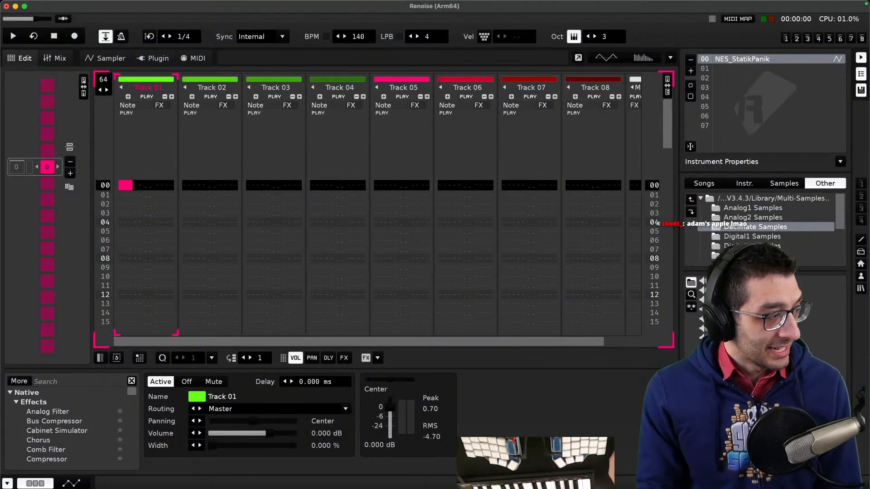
pyautogui.moveTo(319, 483)
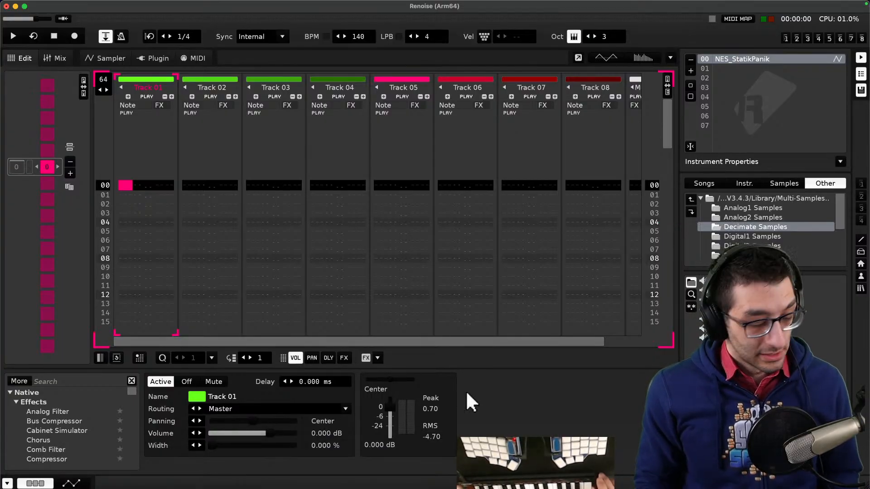
pyautogui.press('super+Tab')
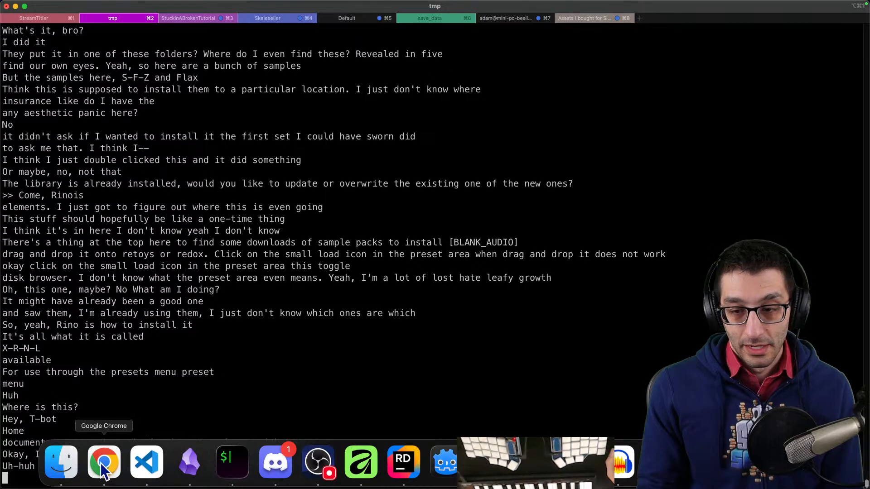
pyautogui.click(102, 462)
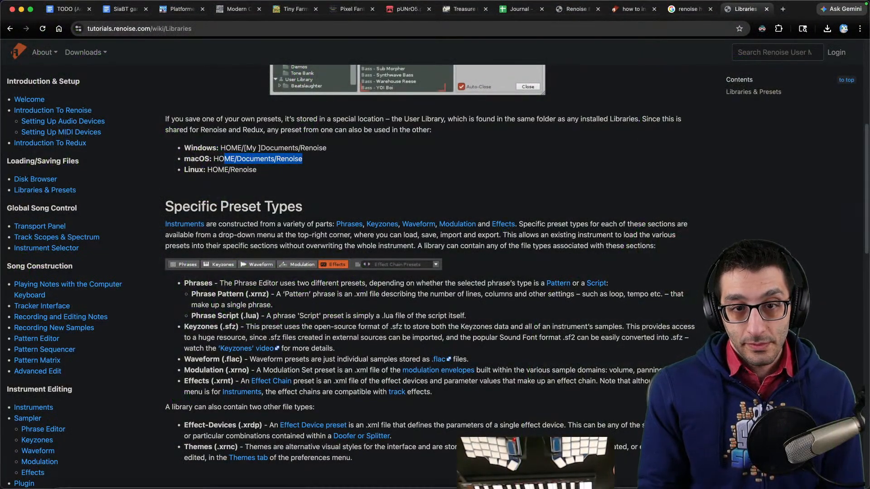
# - Switch to Renoise and deny its requests to access the Desktop and Downloads folders
pyautogui.moveTo(557, 487)
pyautogui.click(691, 462)
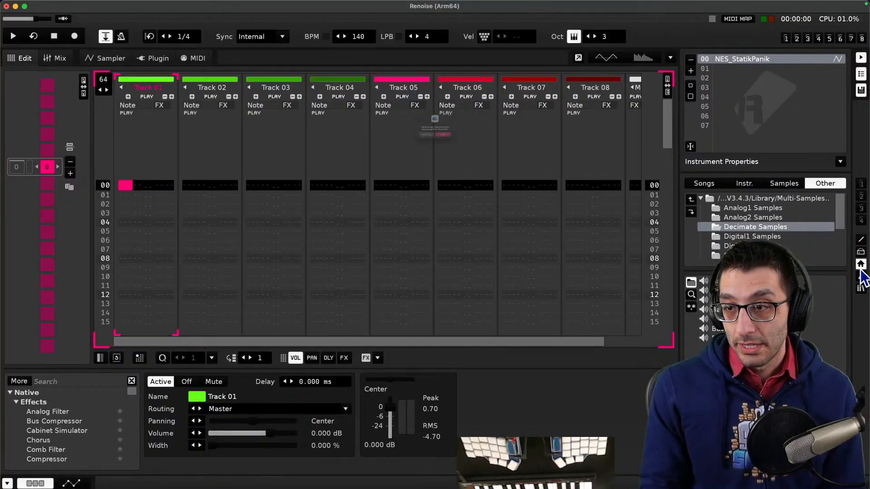
pyautogui.click(424, 158)
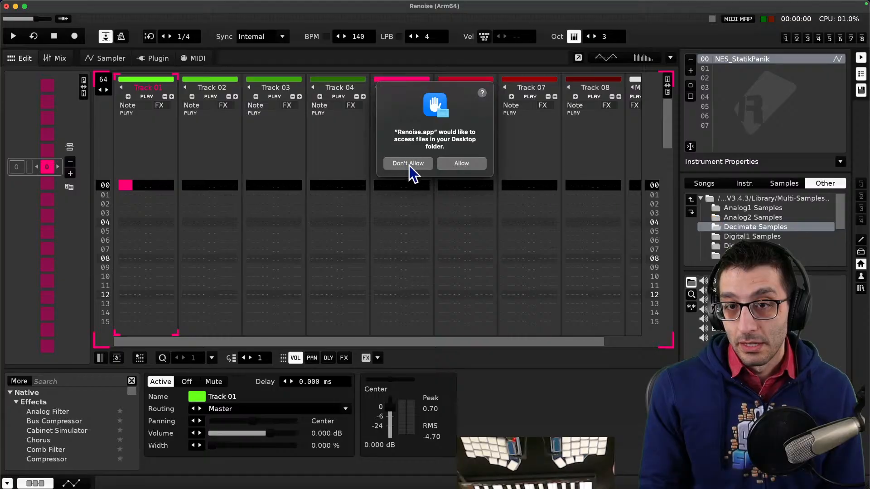
pyautogui.click(409, 165)
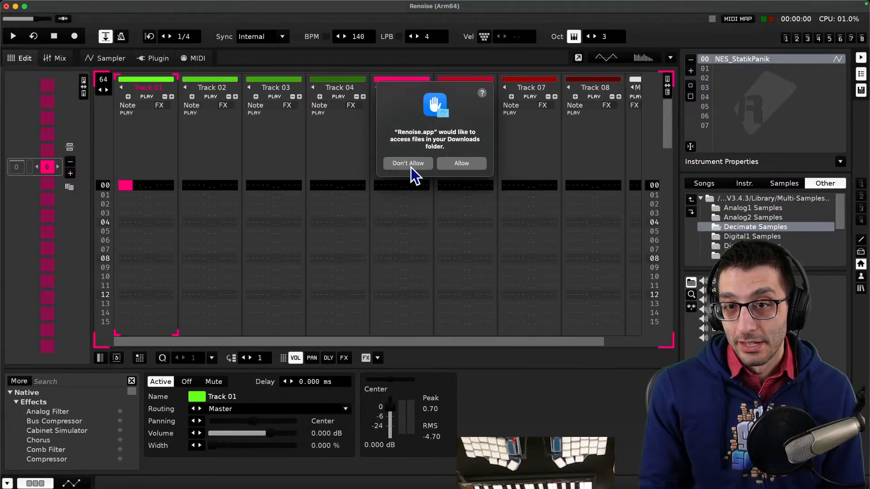
pyautogui.click(409, 164)
# - In the disk browser, open the Documents/Renoise library location and navigate through Installed Libraries, com.renoise.elements, Multi-Samples, A to EGuitarClean Samples
pyautogui.click(860, 277)
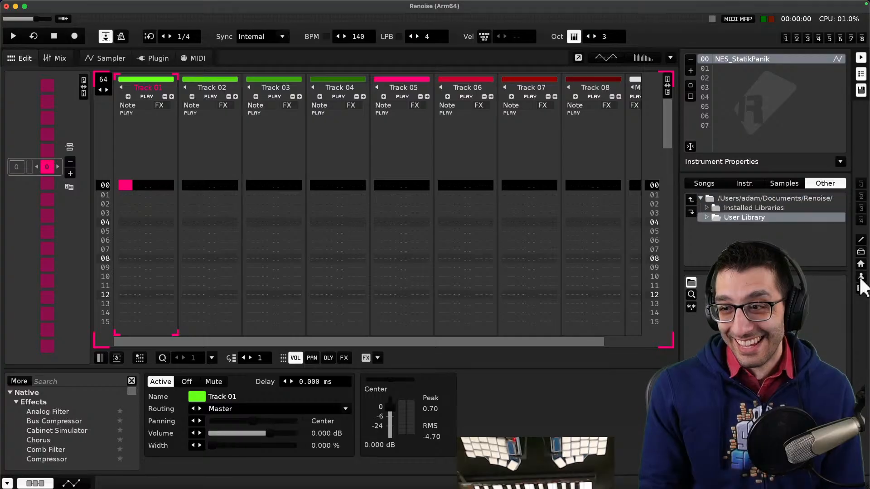
pyautogui.doubleClick(726, 208)
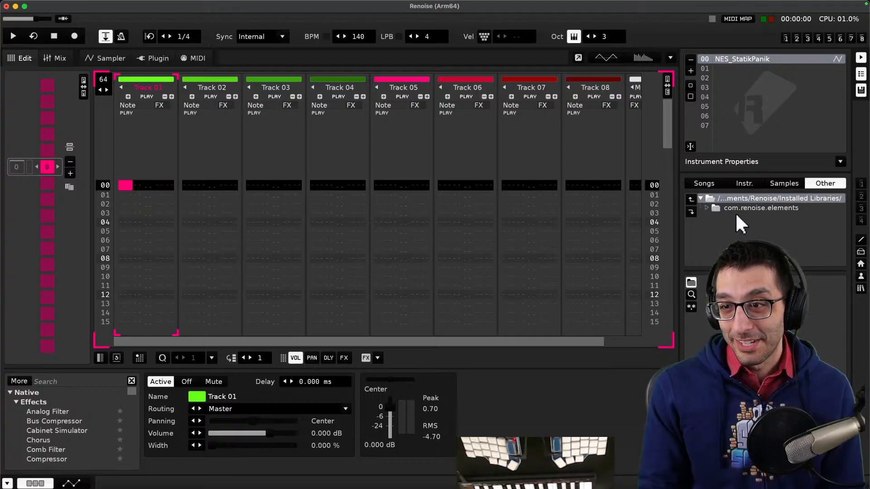
pyautogui.doubleClick(736, 209)
pyautogui.doubleClick(740, 208)
pyautogui.doubleClick(738, 207)
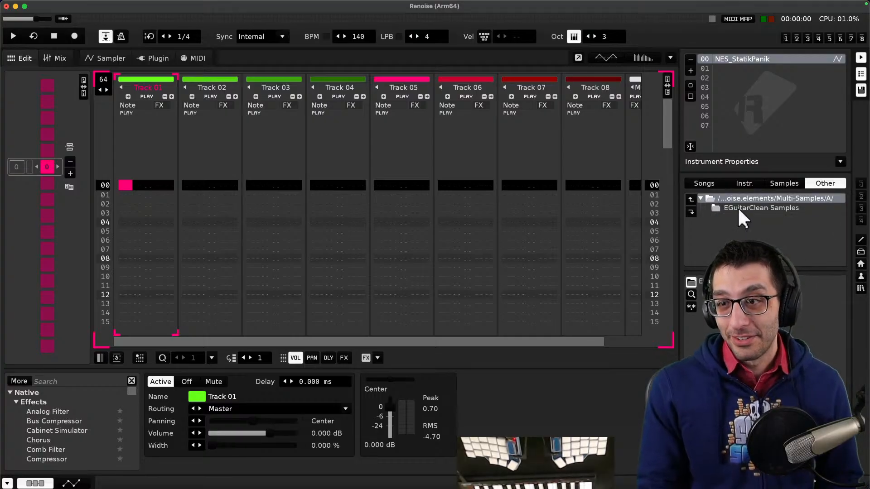
pyautogui.doubleClick(737, 207)
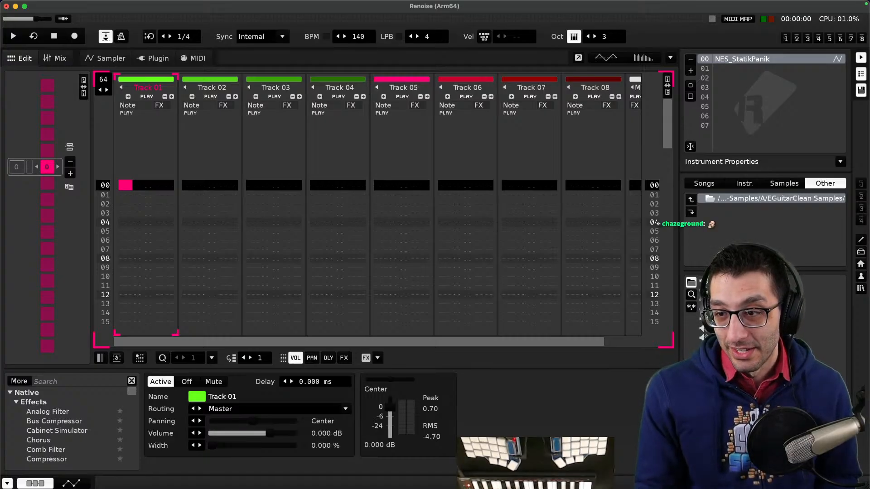
# - Delete the NES_StatikPanik instrument and load an EGuitarClean sample from the disk browser as a new instrument
pyautogui.click(738, 347)
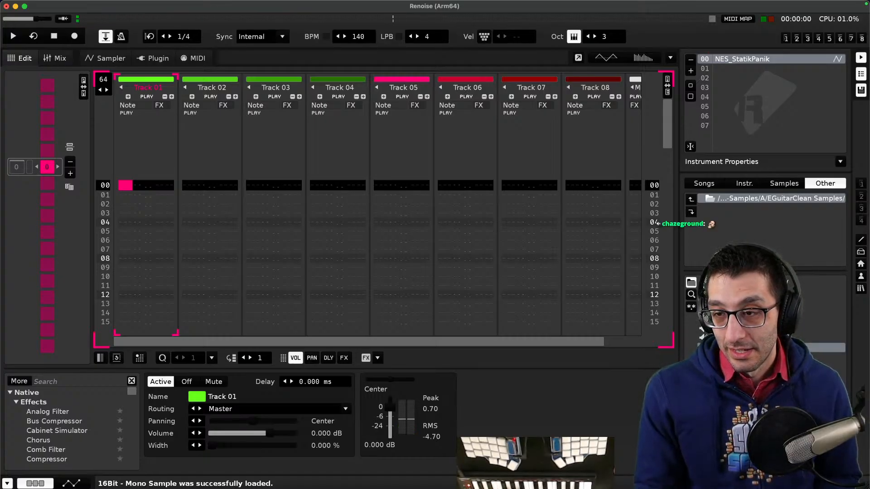
pyautogui.rightClick(740, 56)
pyautogui.click(740, 57)
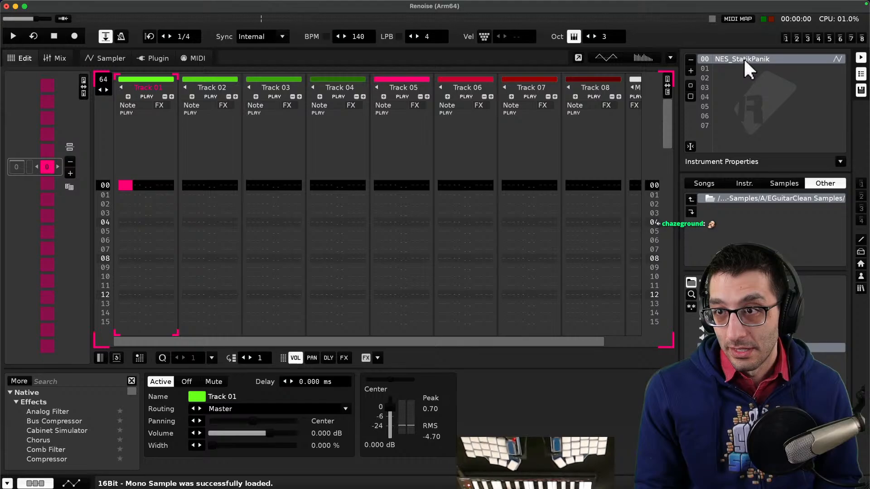
pyautogui.rightClick(743, 58)
pyautogui.click(740, 100)
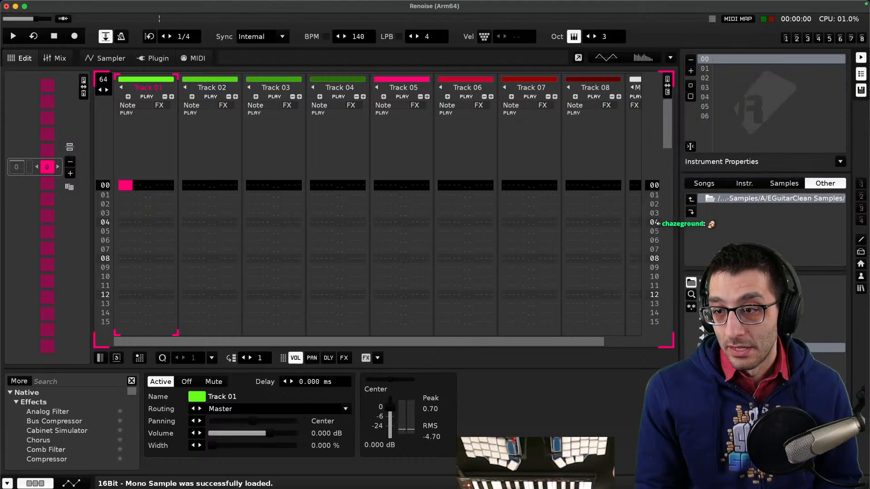
pyautogui.doubleClick(738, 348)
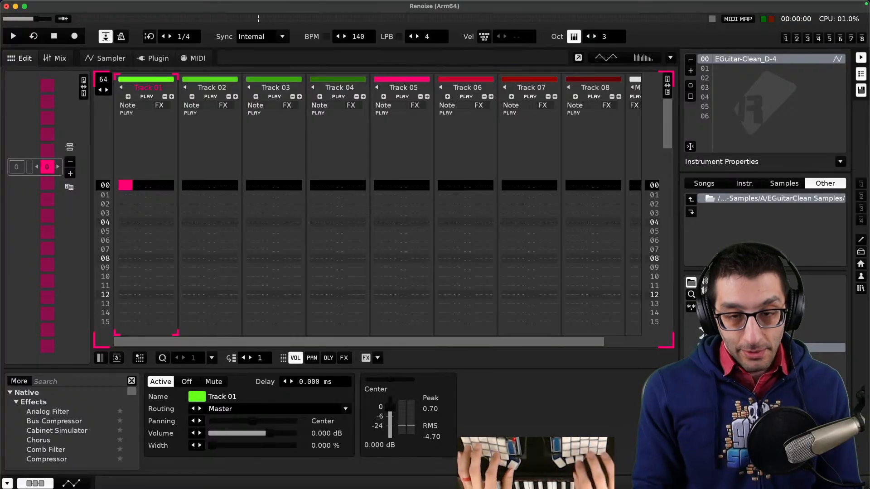
pyautogui.press('super+Tab')
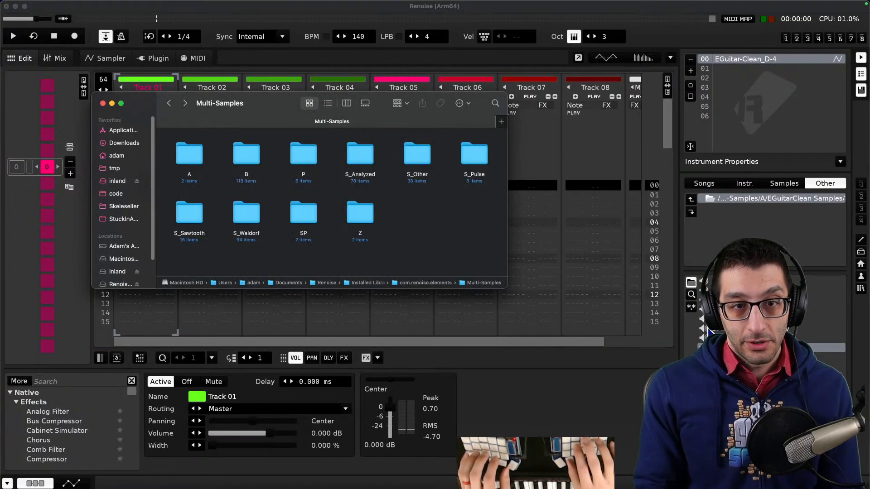
pyautogui.press('super+Up')
pyautogui.press('super+Down')
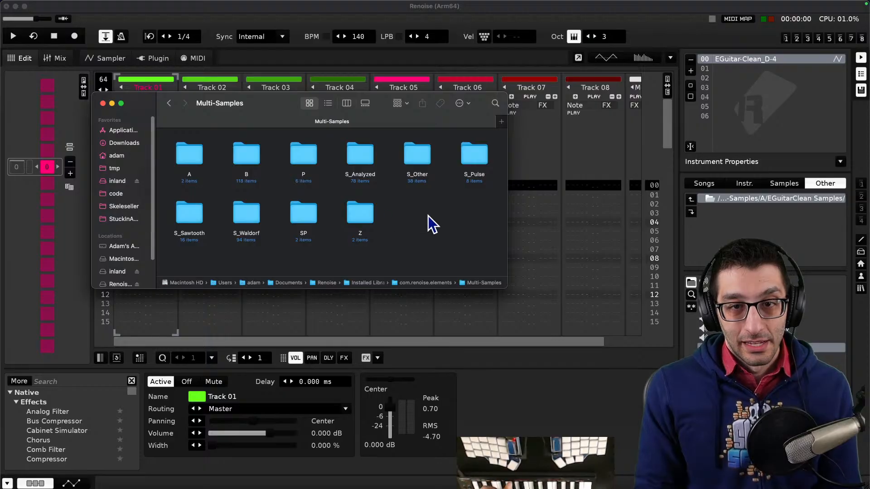
pyautogui.press('super+Tab')
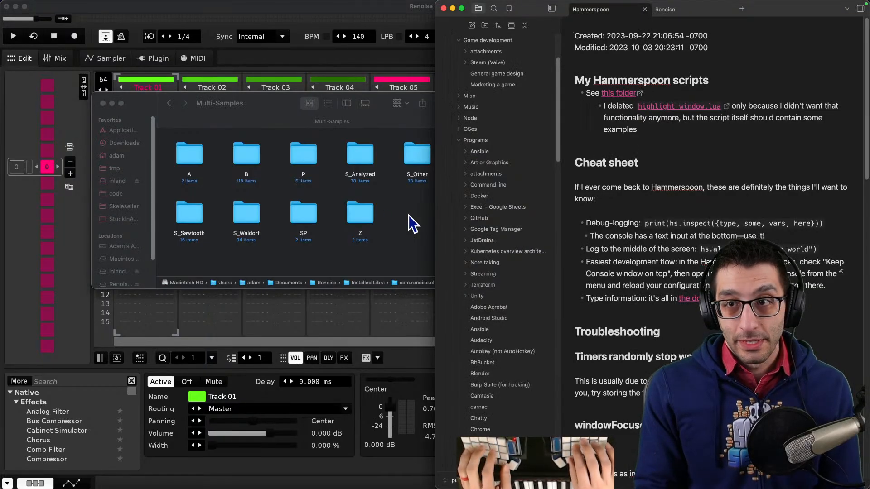
pyautogui.hotkey('ctrl', 'Tab')
pyautogui.press('super+Down')
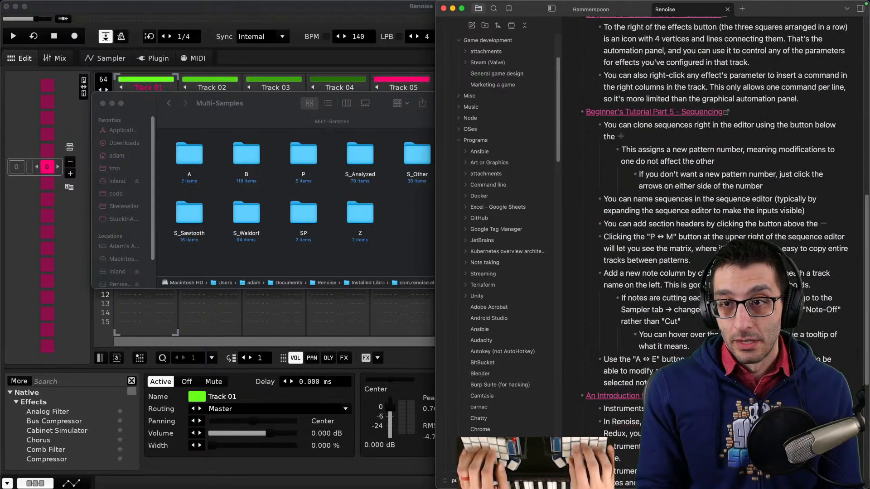
pyautogui.press('super+Up')
pyautogui.press('super+Down')
pyautogui.press('Return')
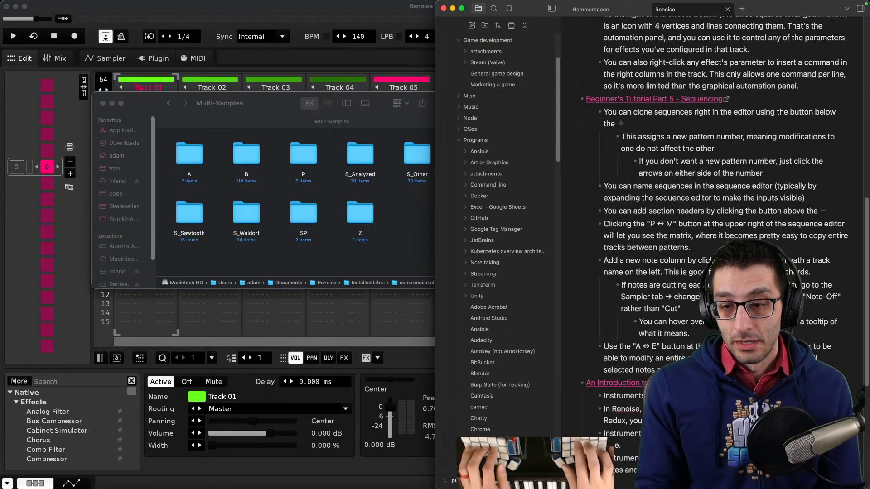
pyautogui.press('Return')
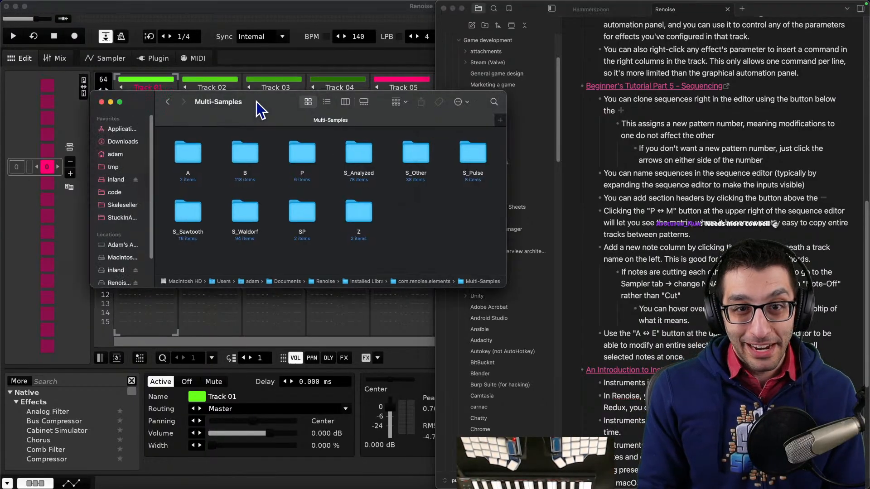
pyautogui.moveTo(256, 101); pyautogui.dragTo(183, 65)
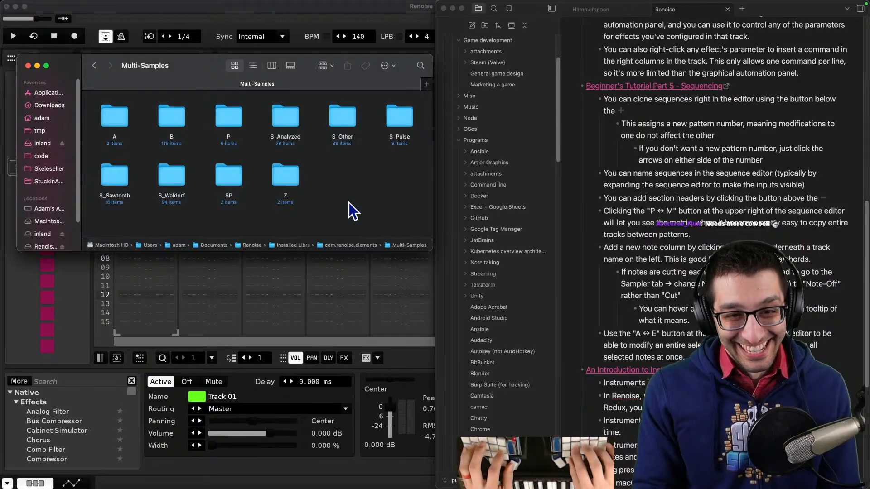
# - In the notes' Installing libraries/presets section, add "I just double-clicked" to the macOS line, checking the library file in Downloads
pyautogui.press('super+Tab')
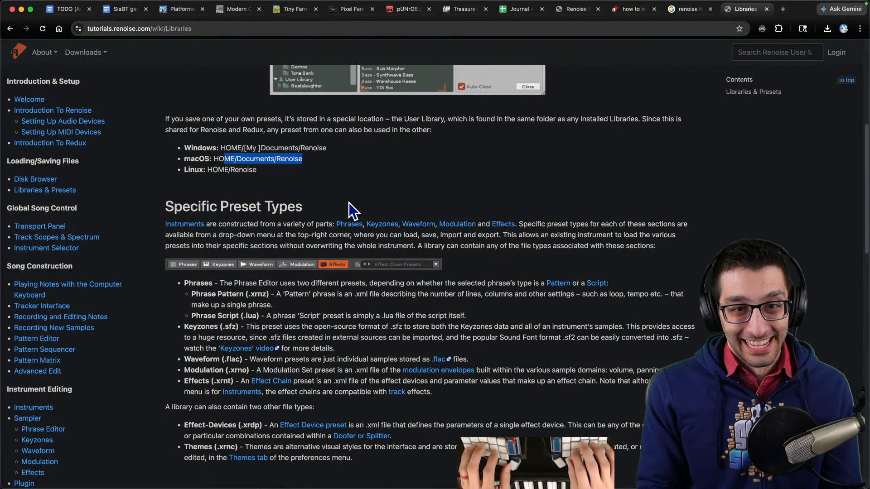
pyautogui.press('super+l')
pyautogui.press('super+Tab')
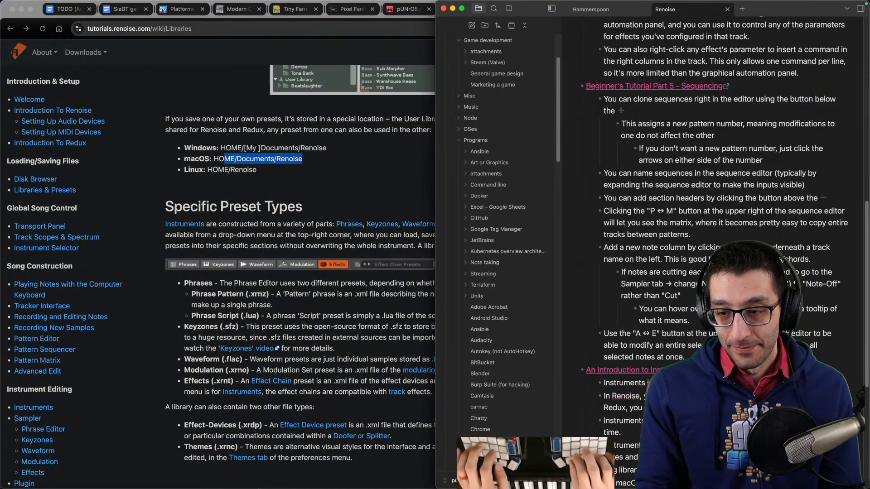
pyautogui.scroll(-5, 345, 201)
pyautogui.scroll(-10, 678, 254)
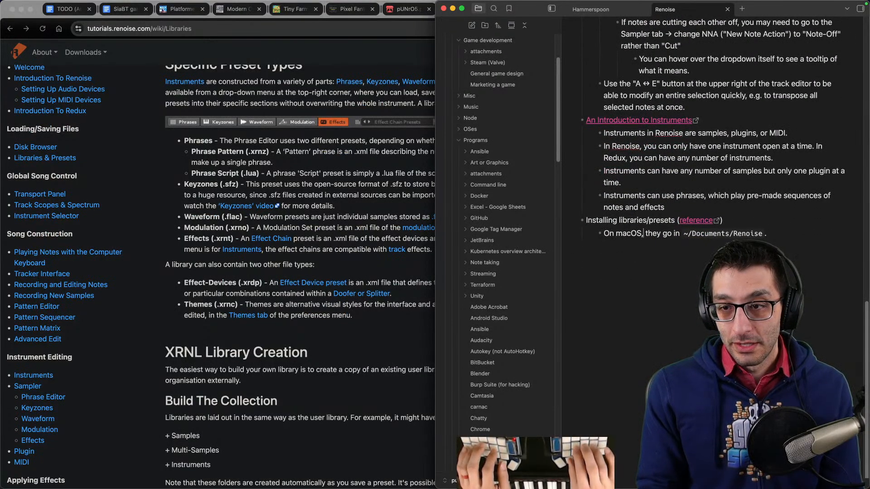
pyautogui.write('I just double-clicked')
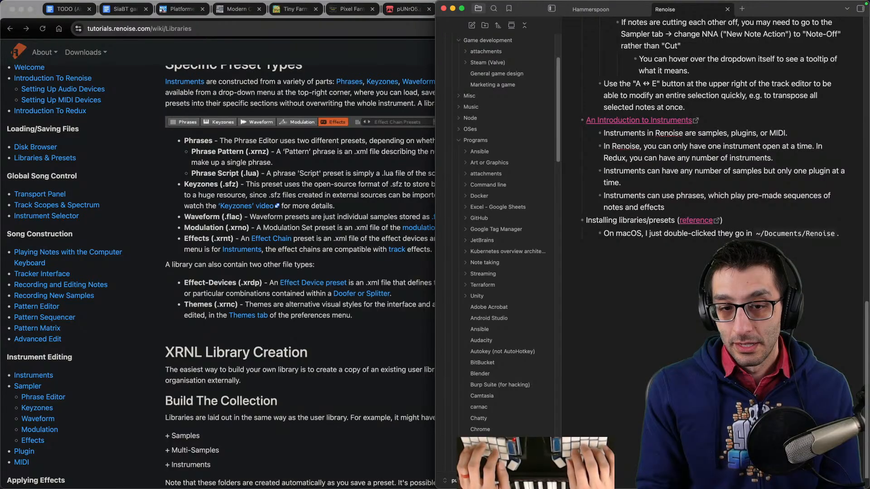
pyautogui.press('super+Tab')
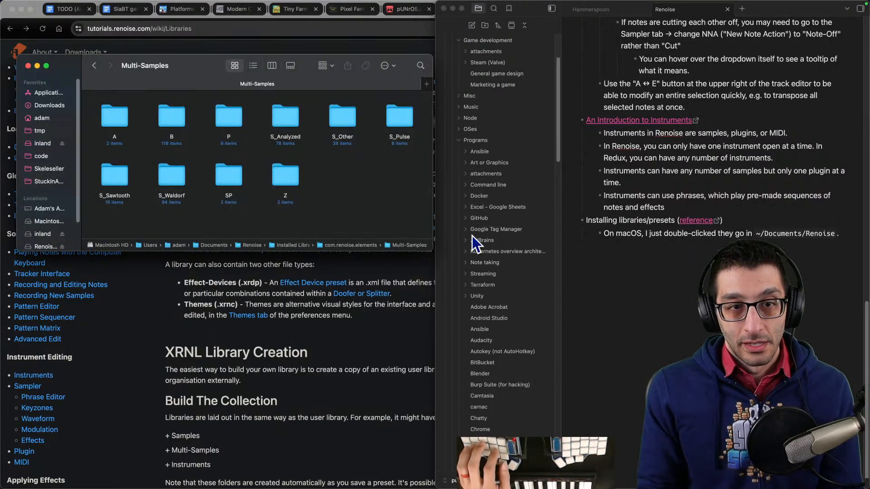
pyautogui.click(50, 105)
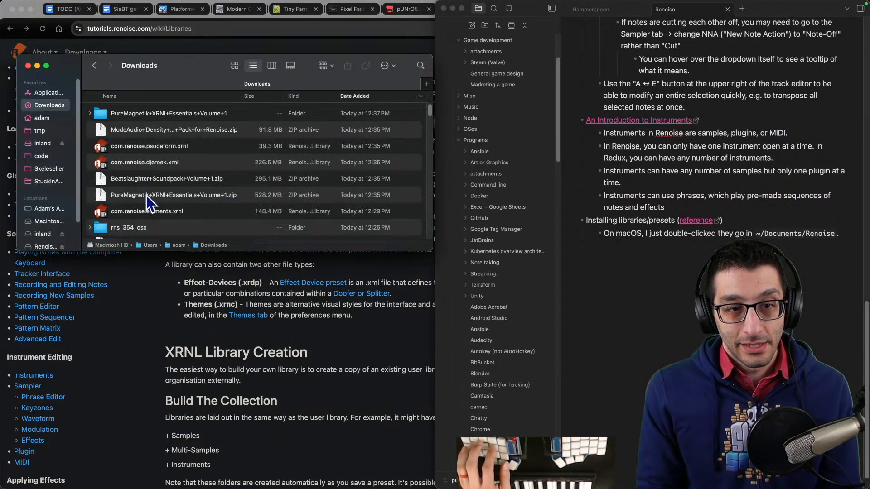
pyautogui.click(212, 211)
pyautogui.write('licked')
# - Continue the macOS note line with "a `.xrnl` file"
pyautogui.press('super+Tab')
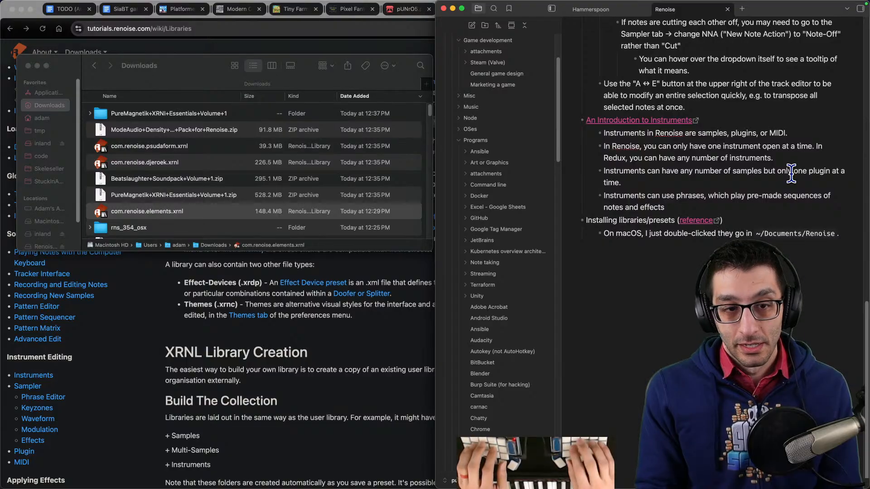
pyautogui.write('a `')
pyautogui.write('.xrnl` file ')
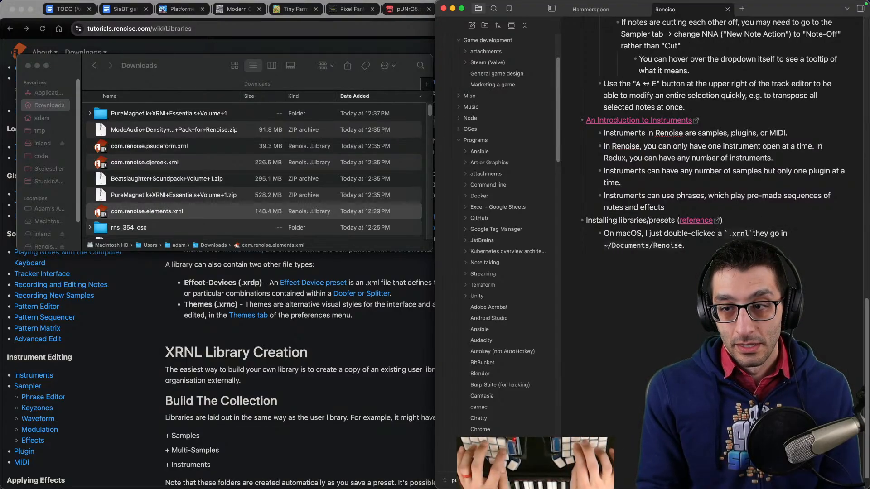
pyautogui.write('and it got installed to')
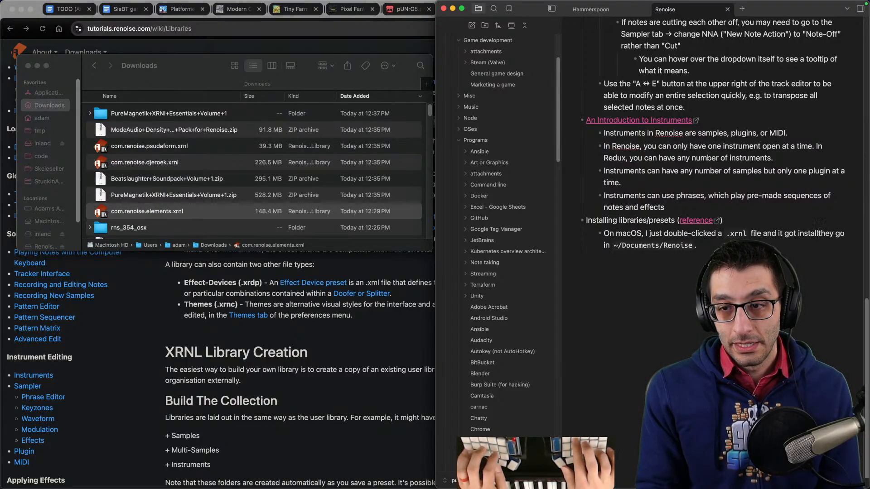
# - Finish the macOS note line so it reads "a .xrnl file and it got installed to ~/Documents/Renoise.", removing "they go in"
pyautogui.hotkey('shift', 'alt', 'Right')
pyautogui.hotkey('shift', 'alt', 'Right')
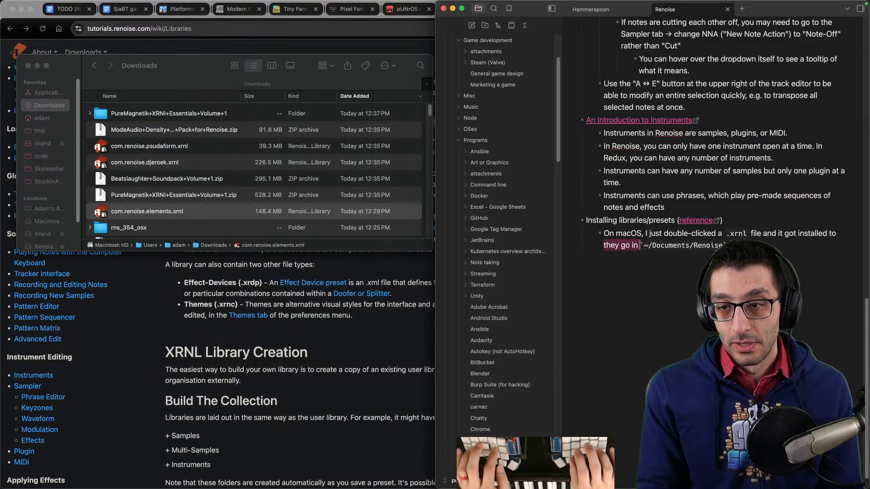
pyautogui.press('BackSpace')
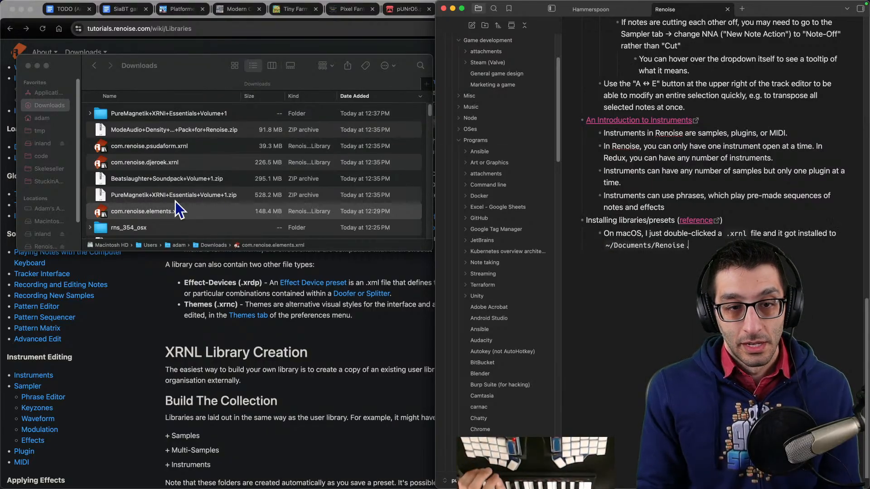
# - Open the PureMagnetik+XRNI+Essentials+Volume+1 folder in Downloads and load AnalogBass-BrassBass.xrni into Renoise
pyautogui.doubleClick(169, 114)
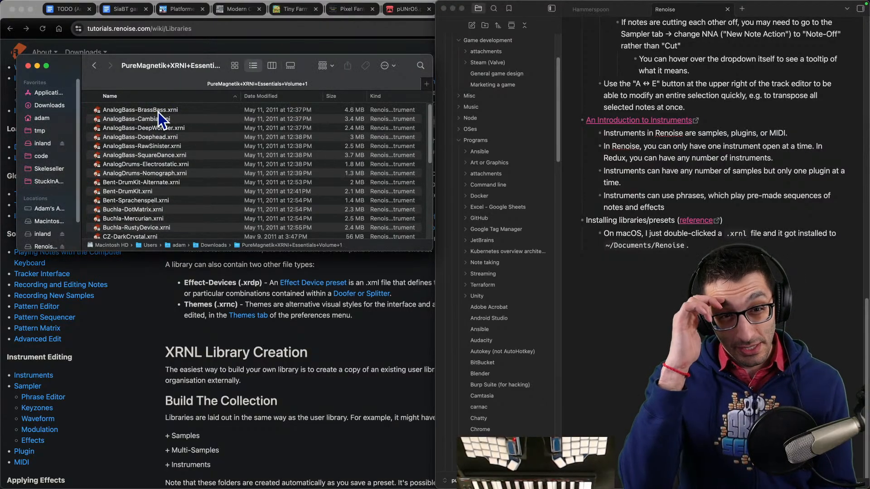
pyautogui.doubleClick(158, 112)
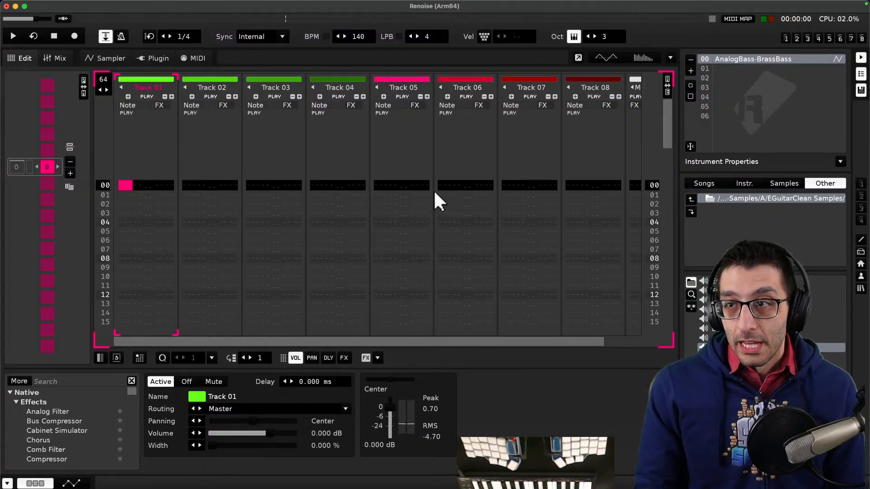
pyautogui.press('super+Tab')
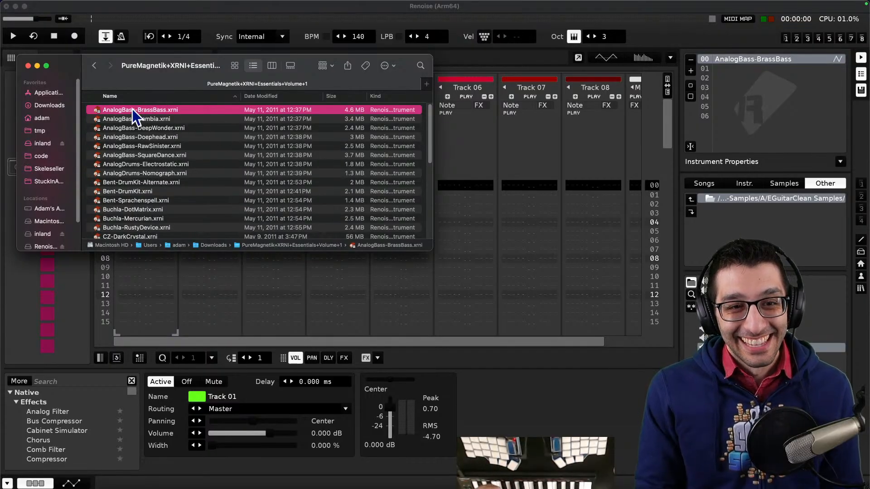
pyautogui.scroll(-5, 137, 148)
pyautogui.scroll(5, 144, 160)
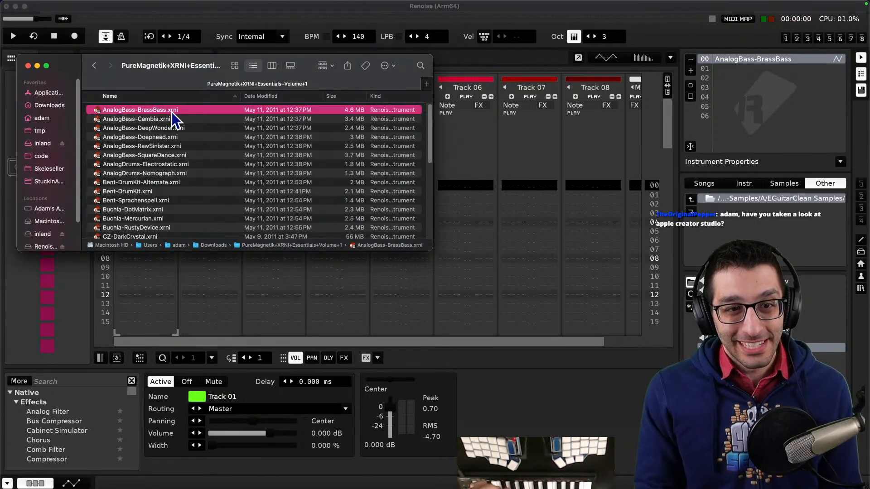
pyautogui.press('super+grave')
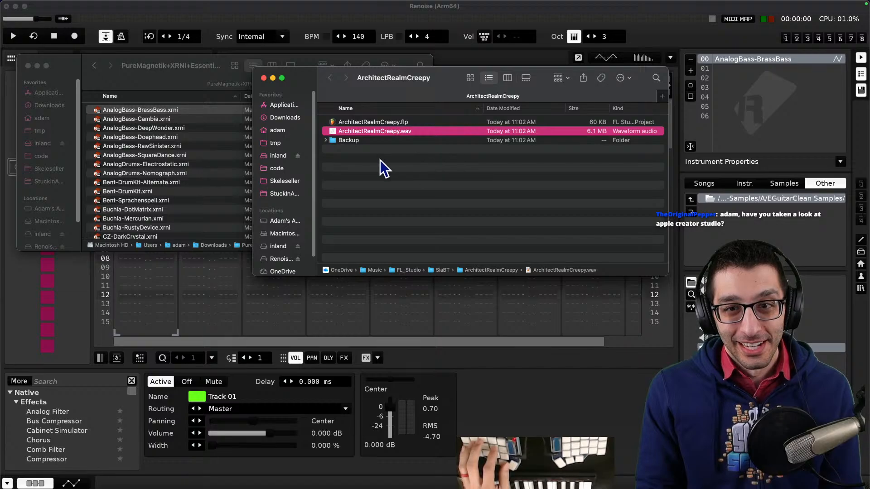
pyautogui.press('super+grave')
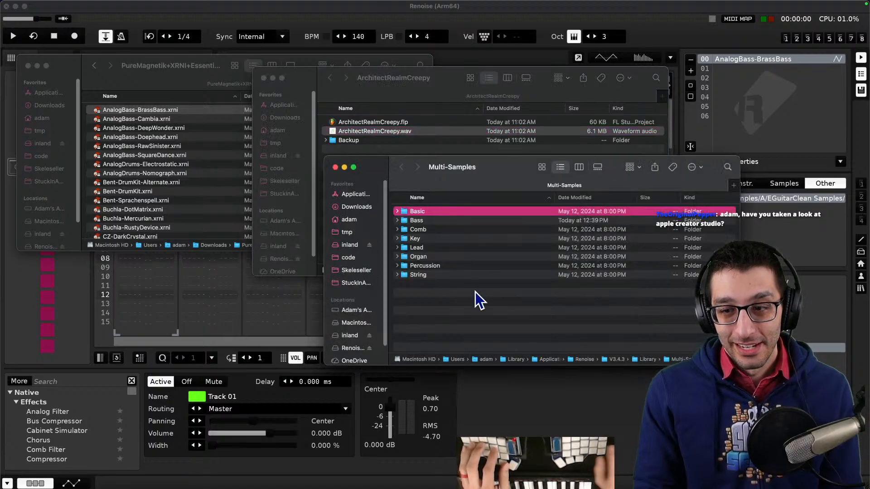
pyautogui.press('super+Up')
pyautogui.press('super+grave')
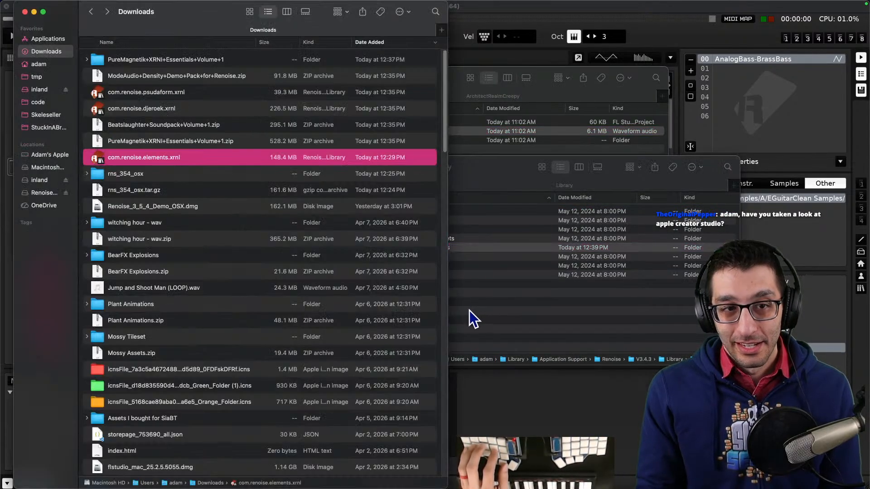
# - Open a new Finder tab and browse the Documents/Renoise folder and its User Library
pyautogui.moveTo(192, 18); pyautogui.dragTo(167, 111)
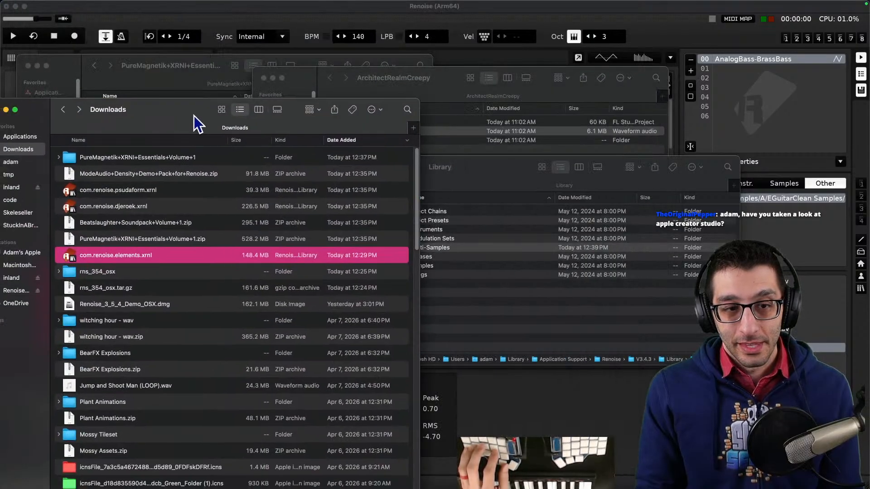
pyautogui.press('super+t')
pyautogui.moveTo(183, 79); pyautogui.dragTo(537, 101)
pyautogui.click(288, 230)
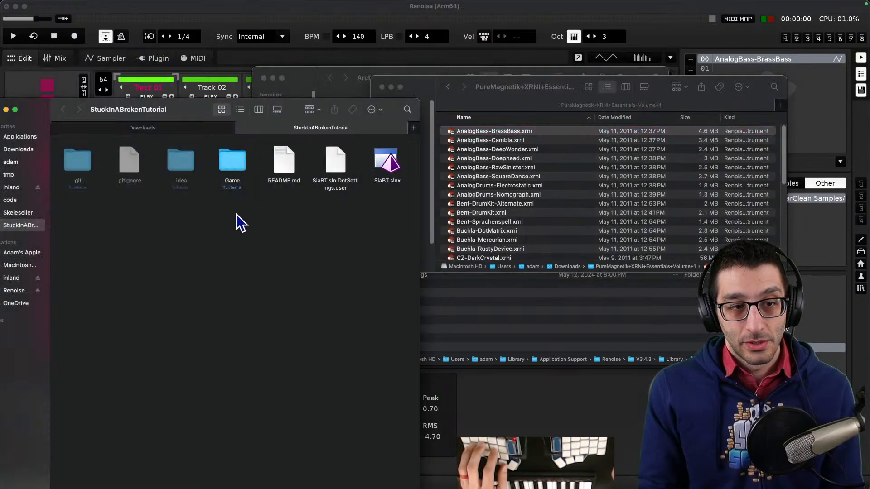
pyautogui.hotkey('ctrl', 'alt', 'Left')
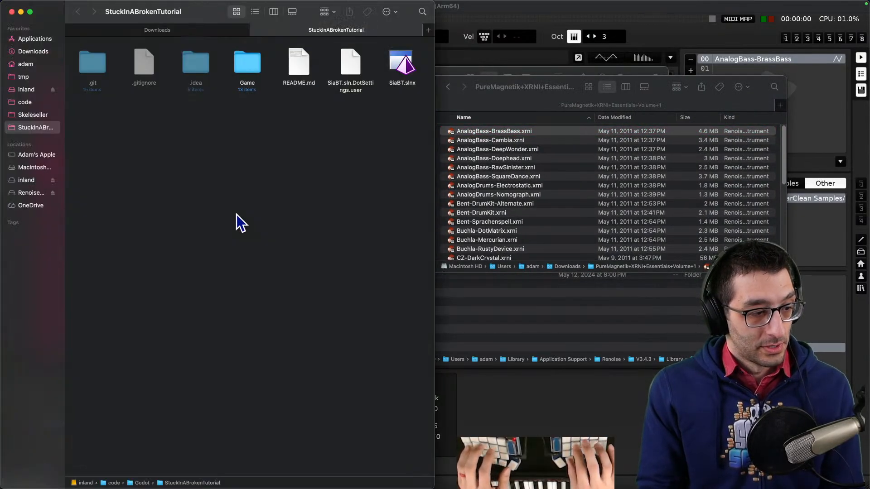
pyautogui.hotkey('ctrl', 'alt', 'Left')
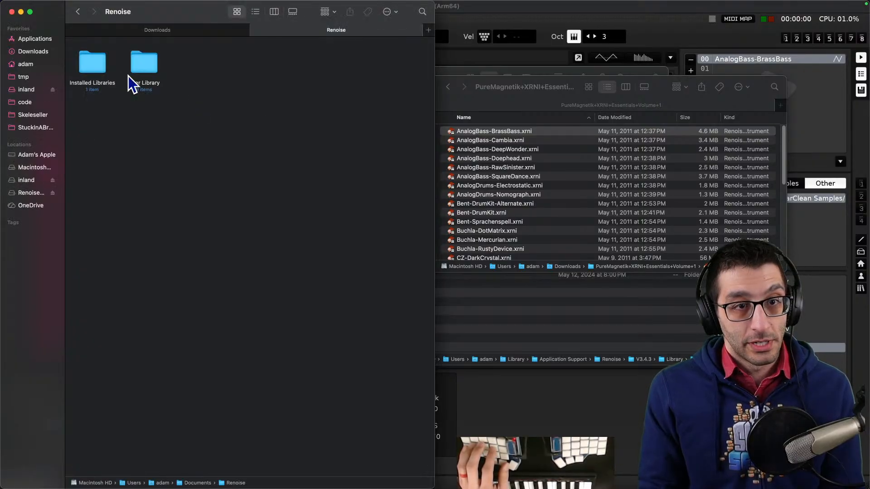
pyautogui.doubleClick(136, 63)
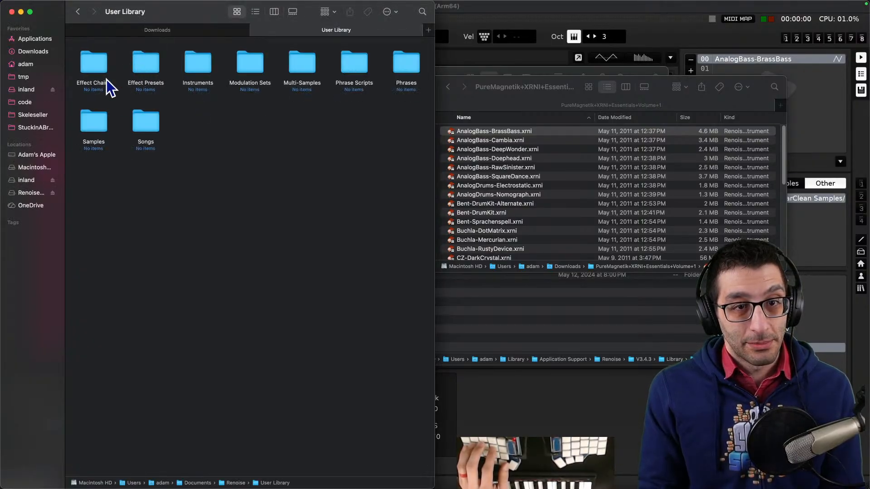
pyautogui.click(78, 11)
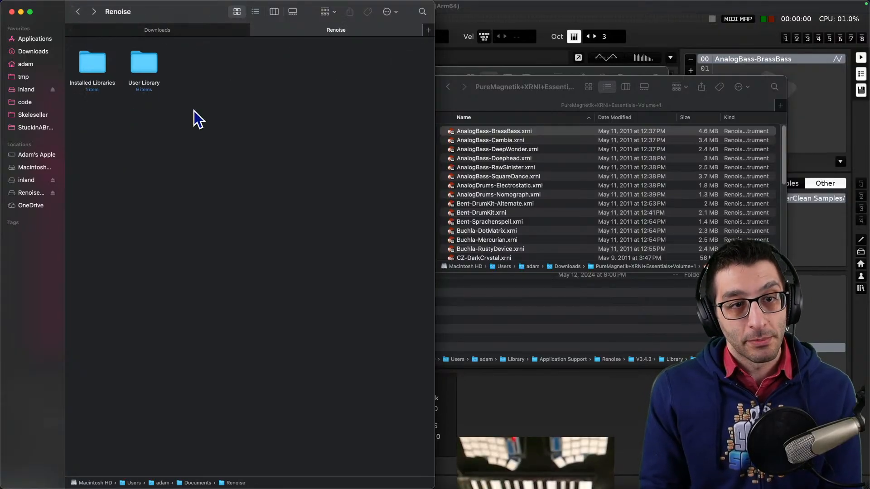
# - Add a note line: "In Renoise, to use the libraries, the typical directory is up one level from the default library location."
pyautogui.press('super+Tab')
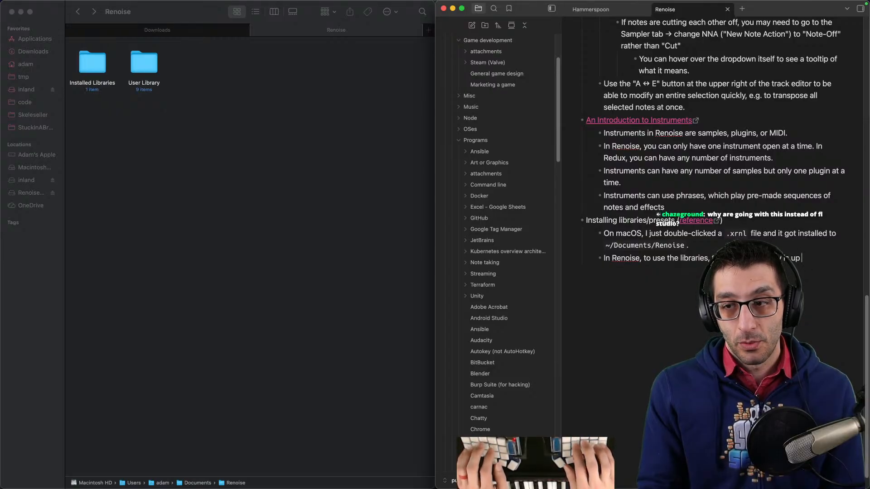
pyautogui.write('rom the default library locati')
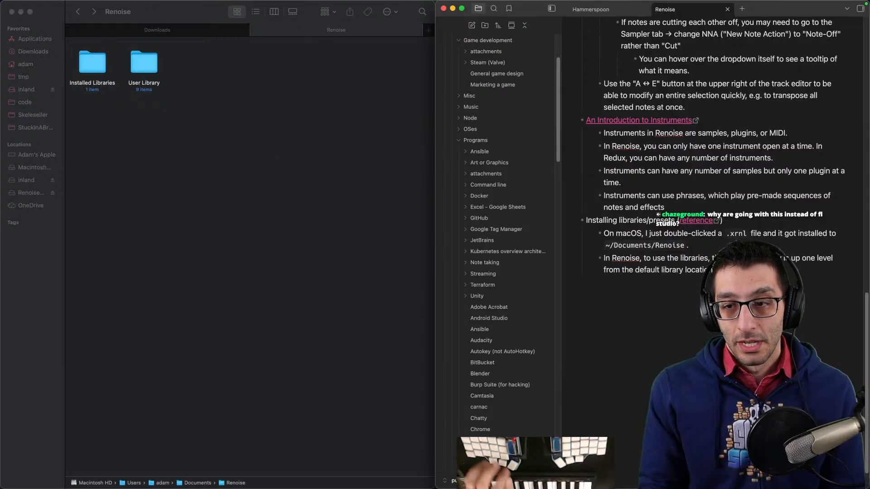
# - Switch Renoise's disk browser to the Documents/Renoise user folder with Installed Libraries and User Library
pyautogui.moveTo(556, 485)
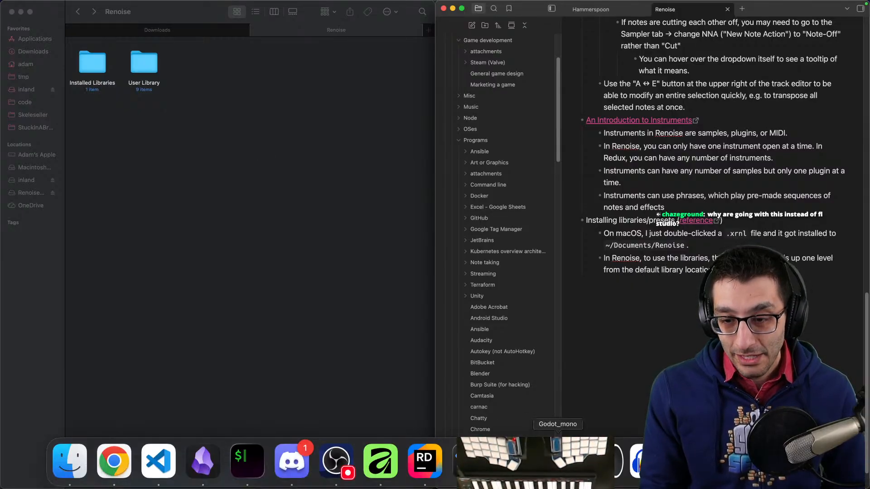
pyautogui.click(679, 468)
pyautogui.click(861, 290)
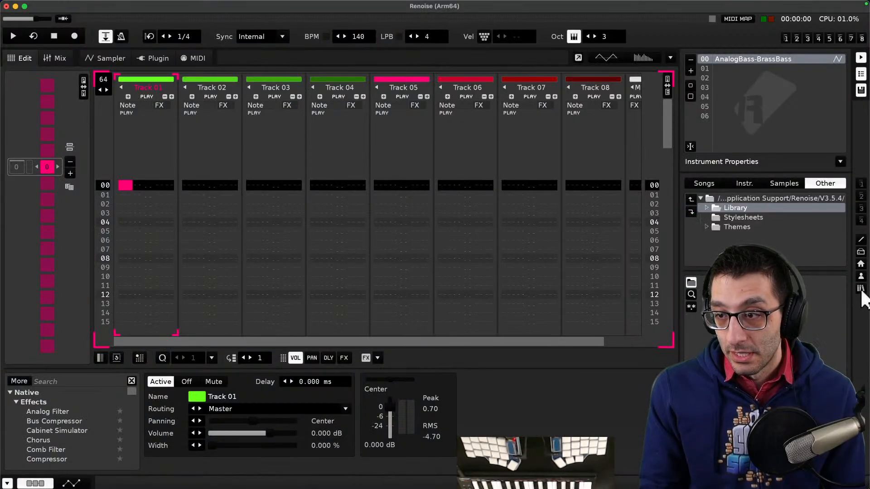
pyautogui.click(861, 277)
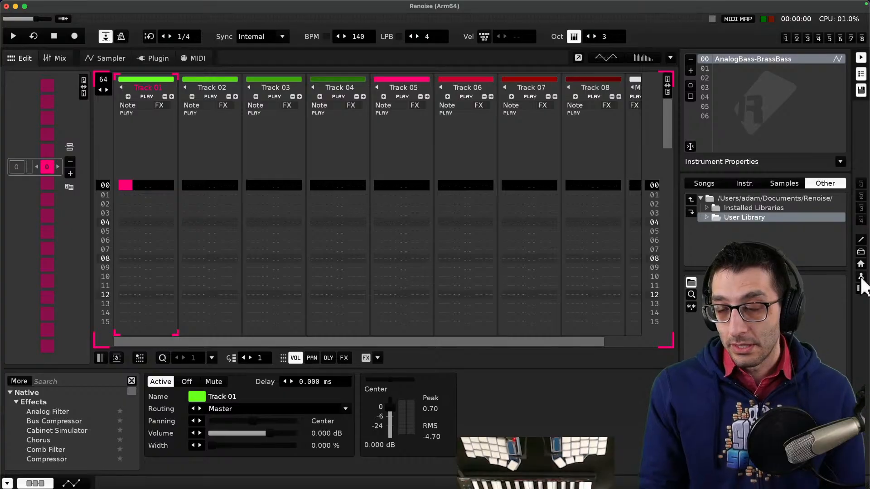
# - Continue the note with "Click the icon that looks like a person all the way on the right"
pyautogui.press('super+Tab')
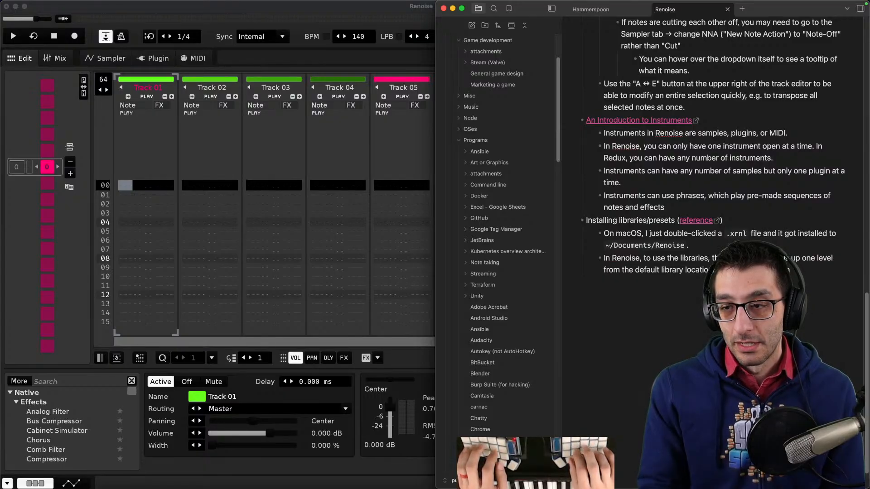
pyautogui.write('like person icon')
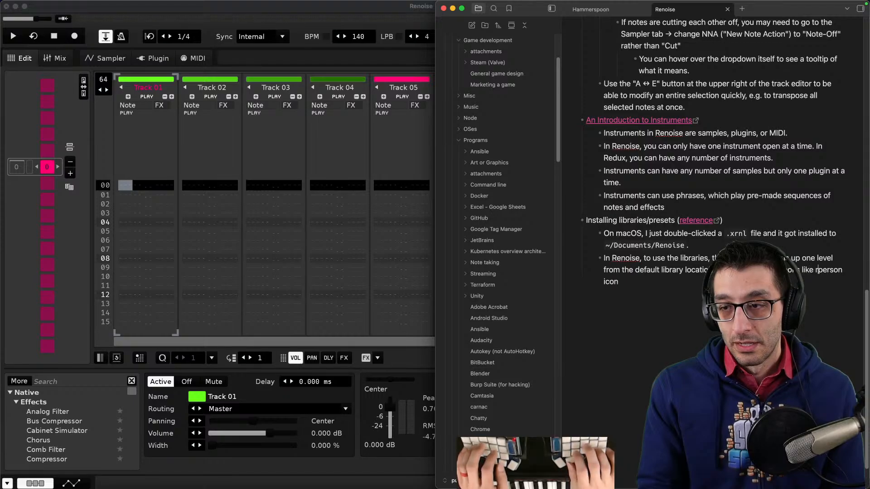
pyautogui.press('BackSpace')
pyautogui.press('BackSpace')
pyautogui.press('BackSpace')
pyautogui.press('BackSpace')
pyautogui.press('BackSpace')
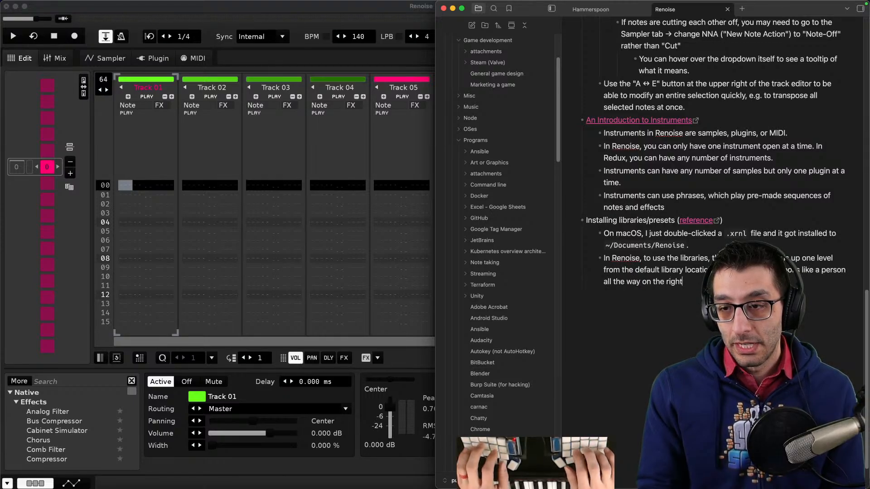
# - Complete the note line with "and then click "Installed Libraries"."
pyautogui.hotkey('ctrl', 'alt', 'Left')
pyautogui.write('and the')
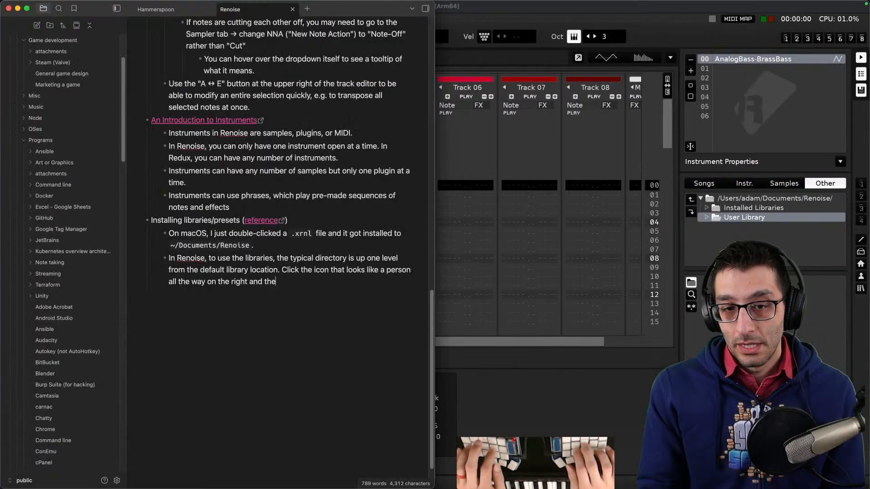
pyautogui.write('n click "Installed')
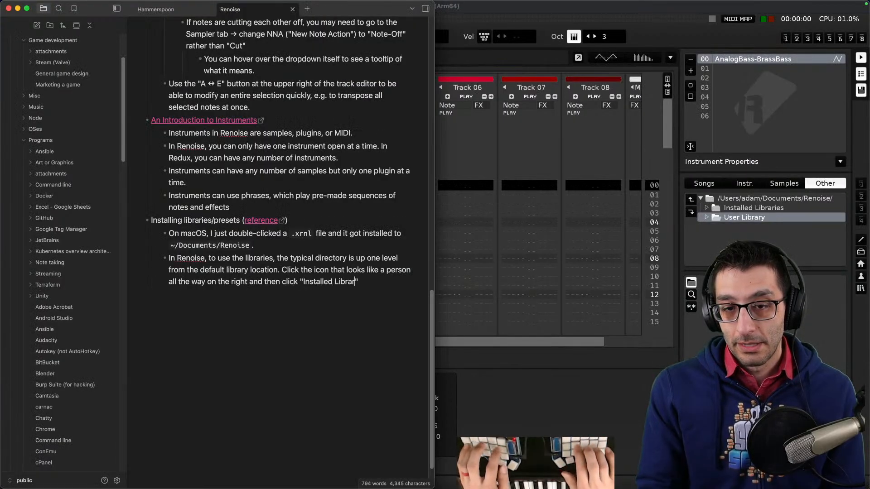
pyautogui.write(' Libraries".')
pyautogui.hotkey('ctrl', 'alt', 'Right')
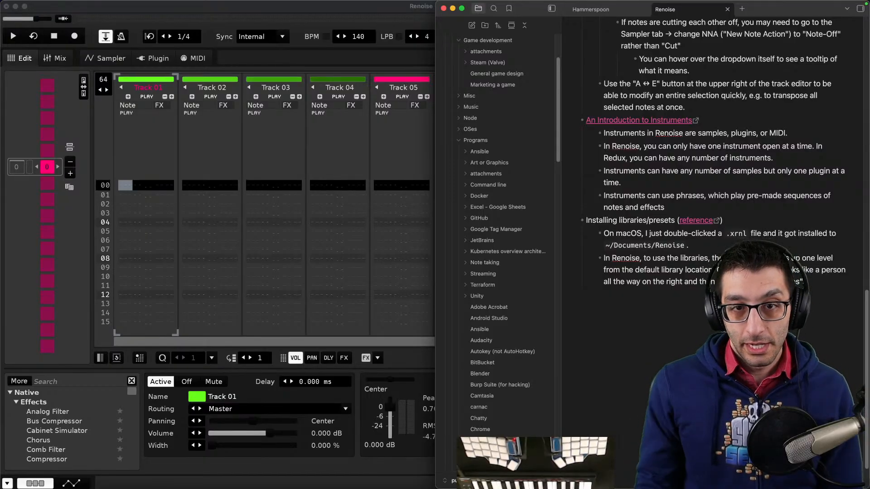
# - Open the xiphonics picoTracker product page in a new browser tab and close it again
pyautogui.click(344, 164)
pyautogui.moveTo(467, 487)
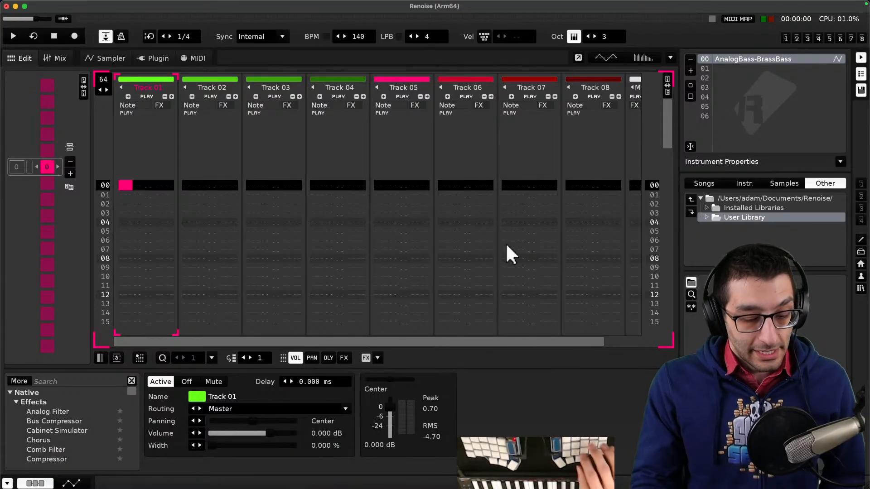
pyautogui.press('super+Tab')
pyautogui.press('super+t')
pyautogui.write('x')
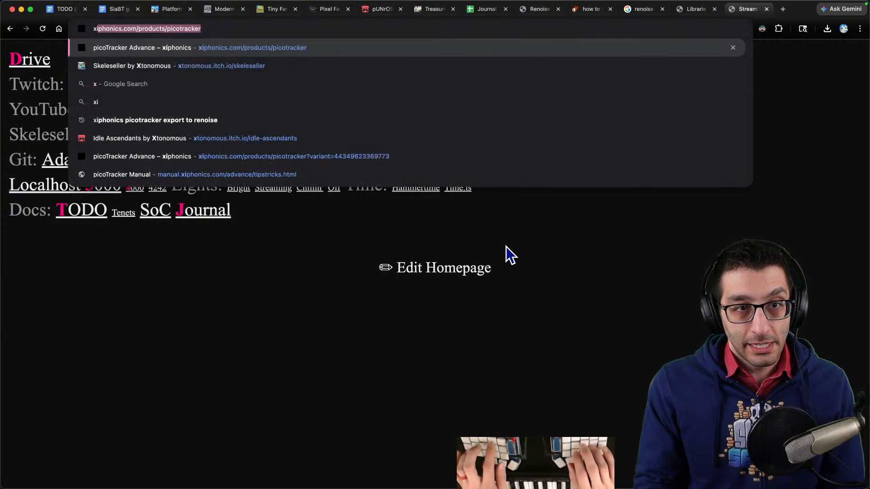
pyautogui.press('Return')
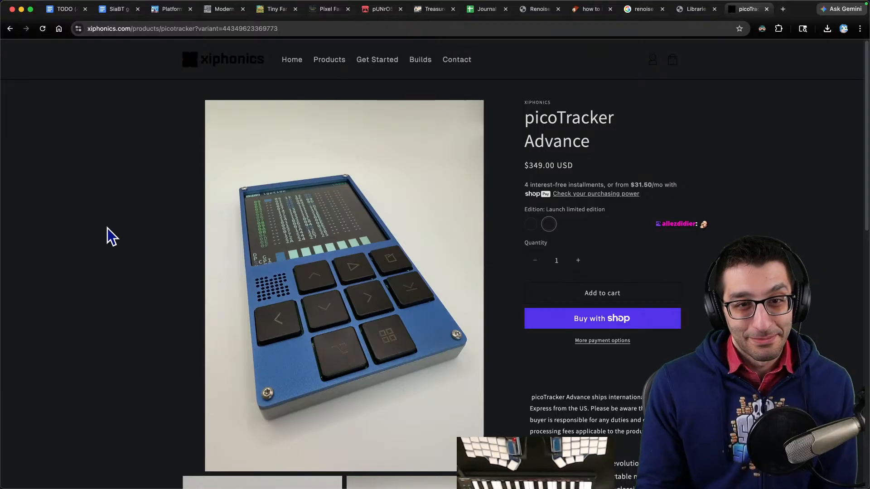
pyautogui.press('super+w')
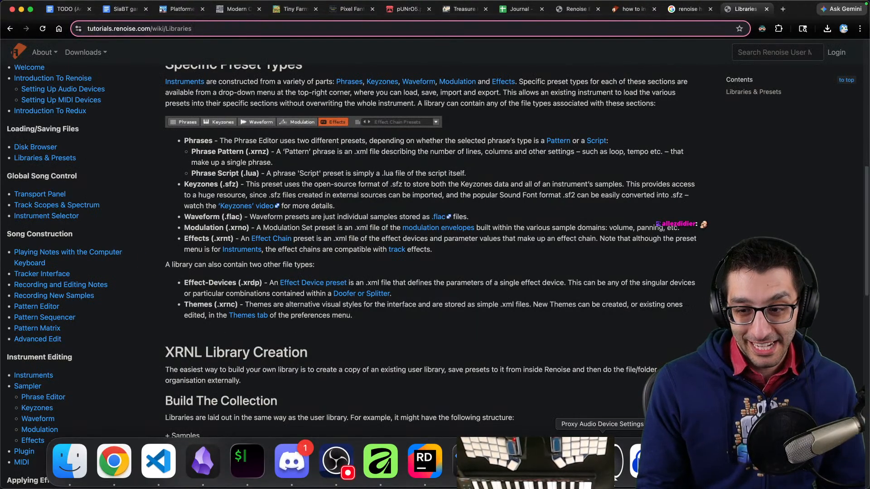
pyautogui.click(560, 463)
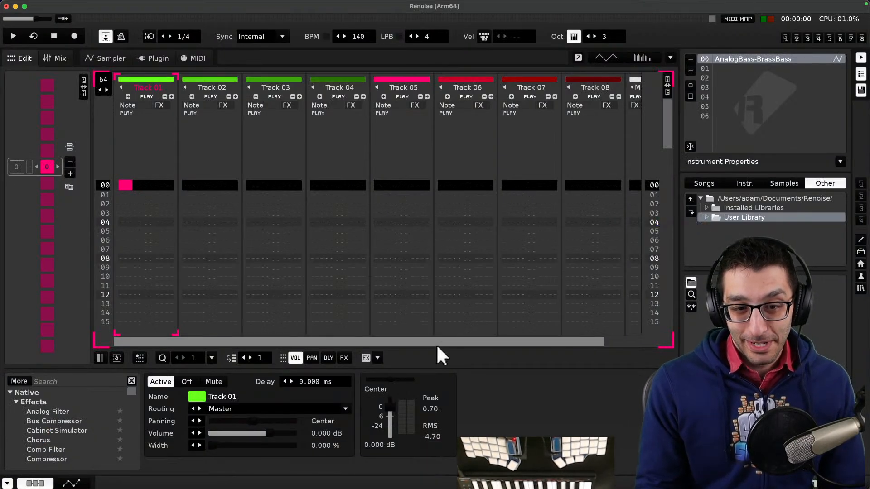
pyautogui.click(202, 463)
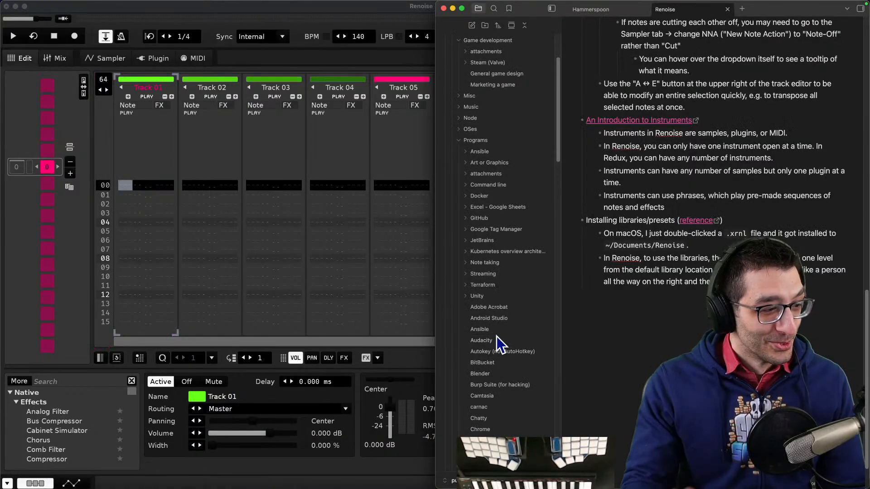
pyautogui.click(114, 461)
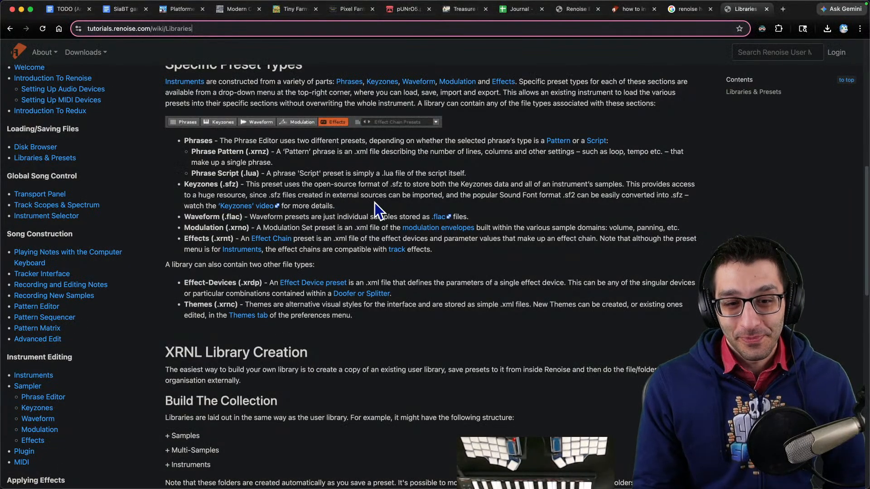
pyautogui.press('super+Tab')
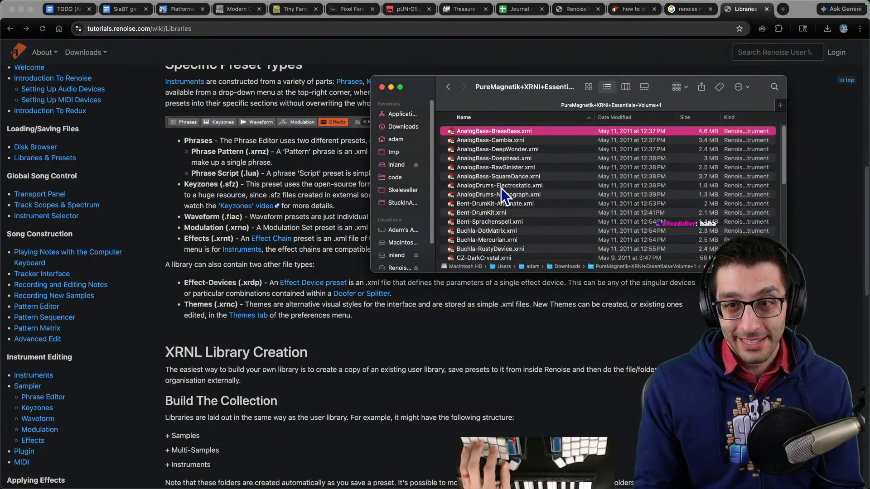
# - Browse the Installed Libraries folder down through com.renoise.elements and Multi-Samples to the guitar sample files
pyautogui.press('super+grave')
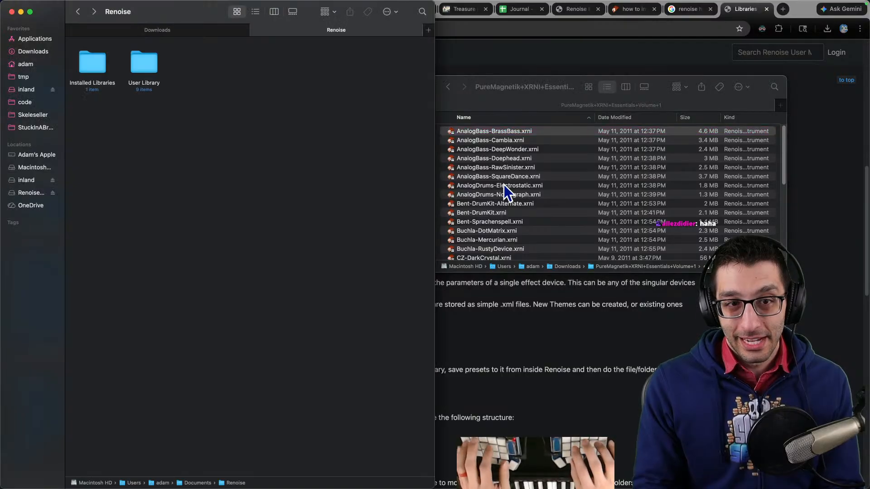
pyautogui.doubleClick(107, 74)
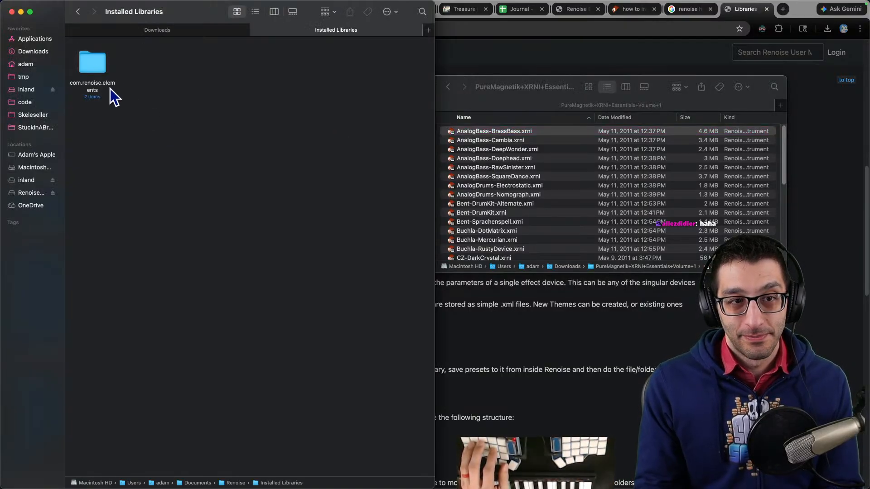
pyautogui.doubleClick(100, 73)
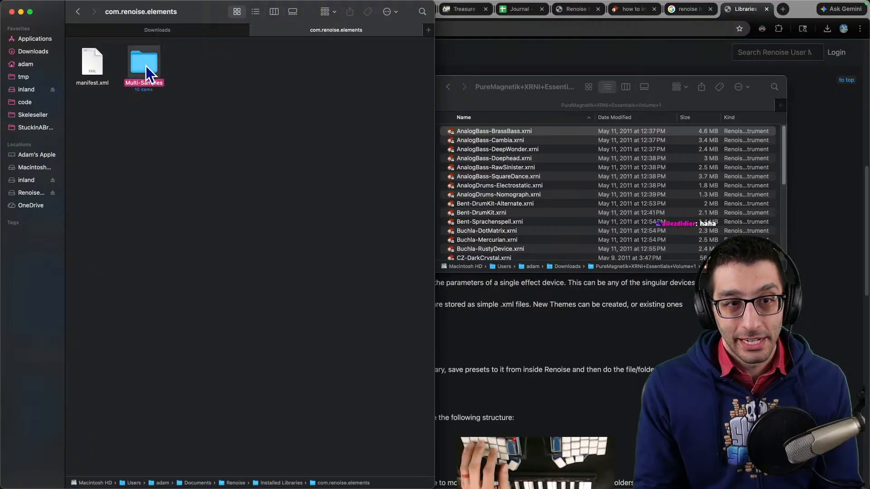
pyautogui.doubleClick(146, 66)
pyautogui.doubleClick(96, 67)
pyautogui.click(97, 62)
pyautogui.doubleClick(97, 61)
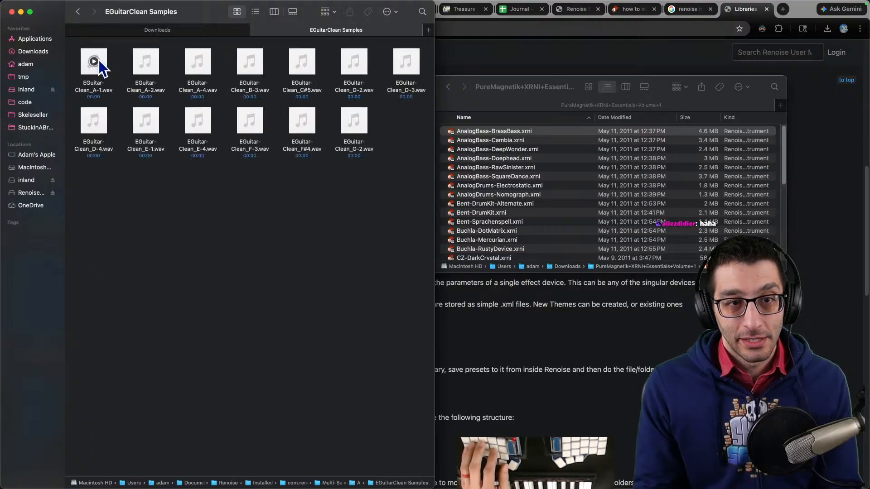
# - Move the PureMagnetik+XRNI+Essentials+Volume+1 folder from Downloads into the Installed Libraries folder
pyautogui.press('super+Up')
pyautogui.press('super+Up')
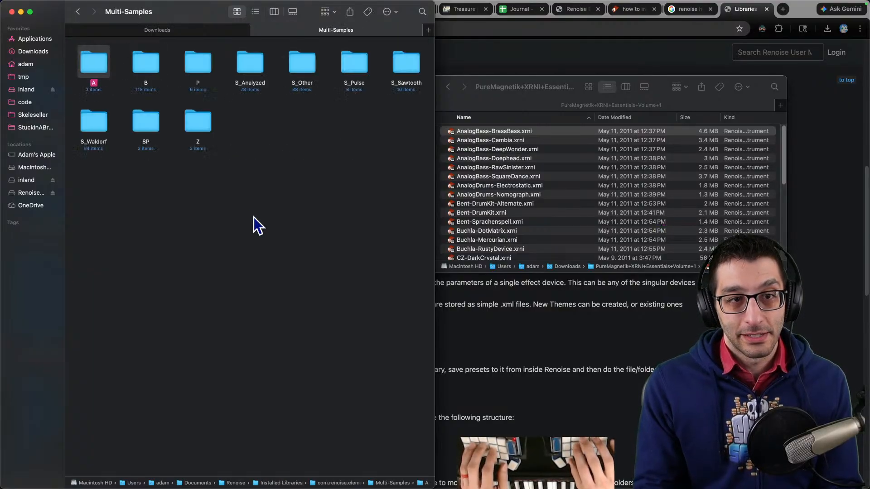
pyautogui.press('super+Up')
pyautogui.press('super+Up')
pyautogui.press('super+Down')
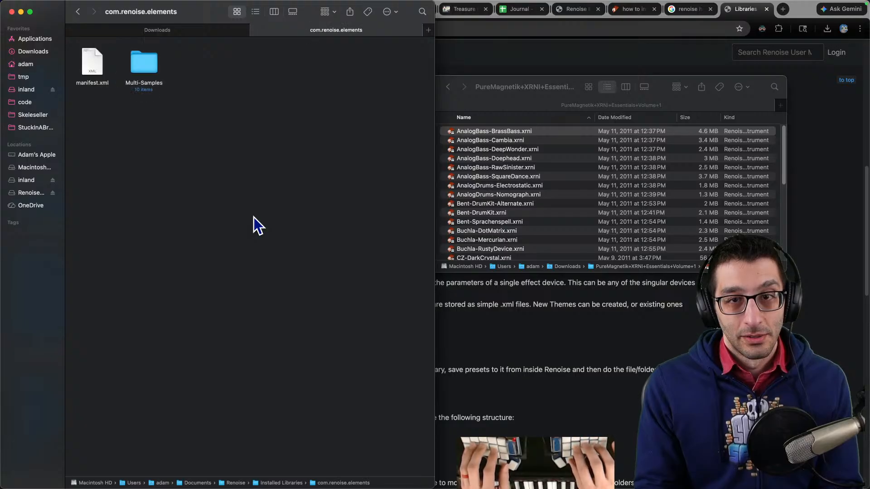
pyautogui.press('super+Up')
pyautogui.click(505, 96)
pyautogui.press('super+Up')
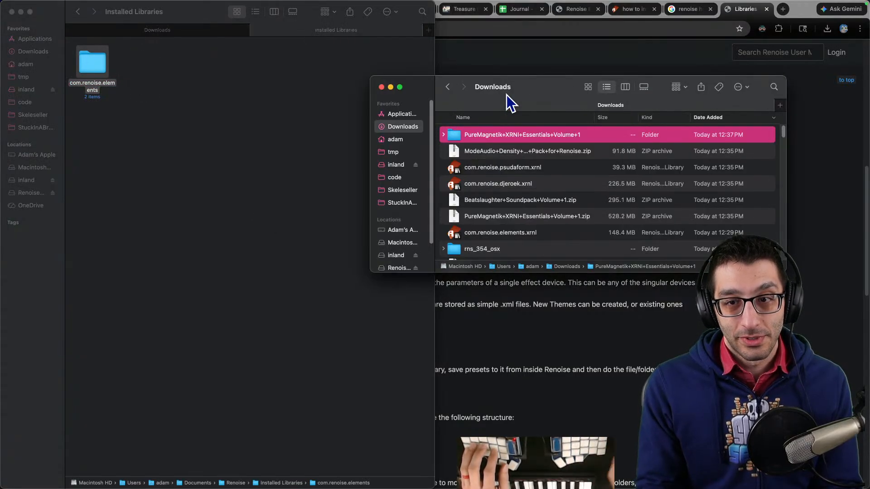
pyautogui.moveTo(514, 135); pyautogui.dragTo(252, 123)
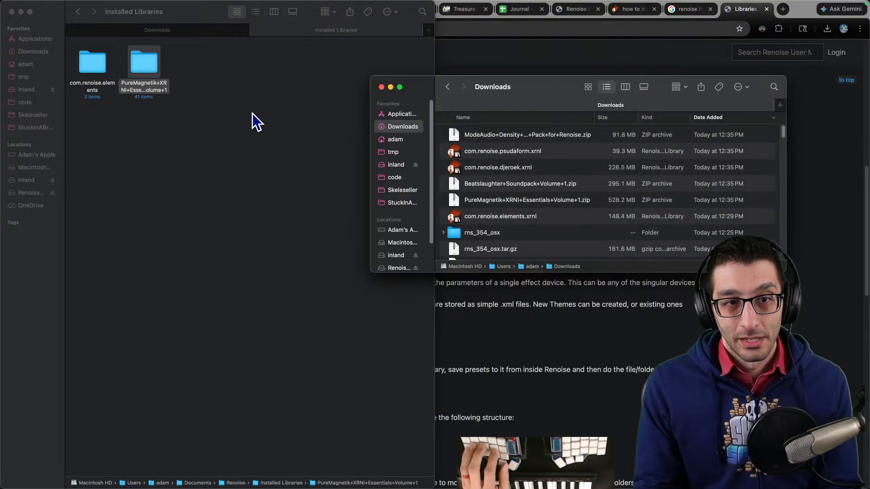
# - In Renoise's disk browser, open Installed Libraries, navigate into the PureMagnetik folder and load one of its instruments
pyautogui.click(557, 480)
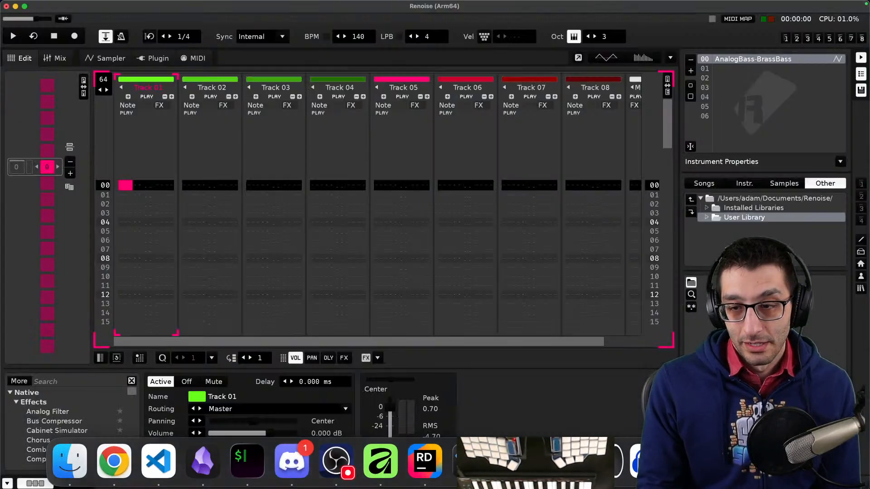
pyautogui.click(707, 207)
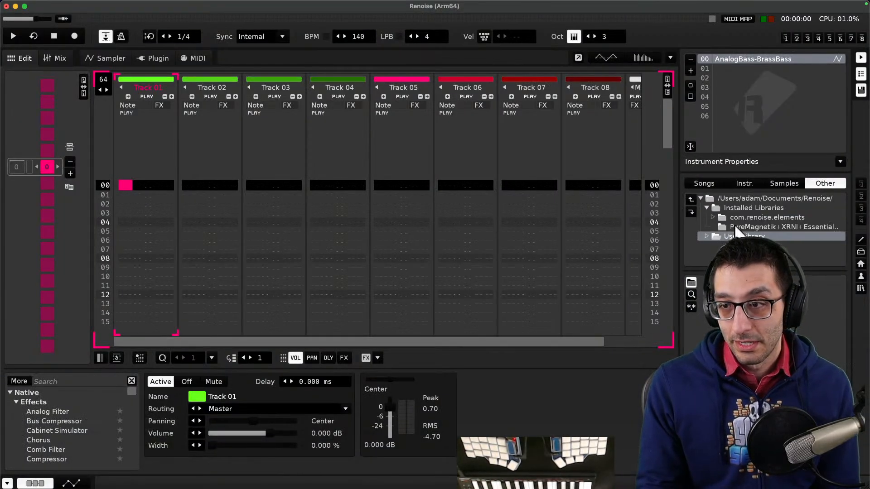
pyautogui.doubleClick(736, 216)
pyautogui.doubleClick(728, 210)
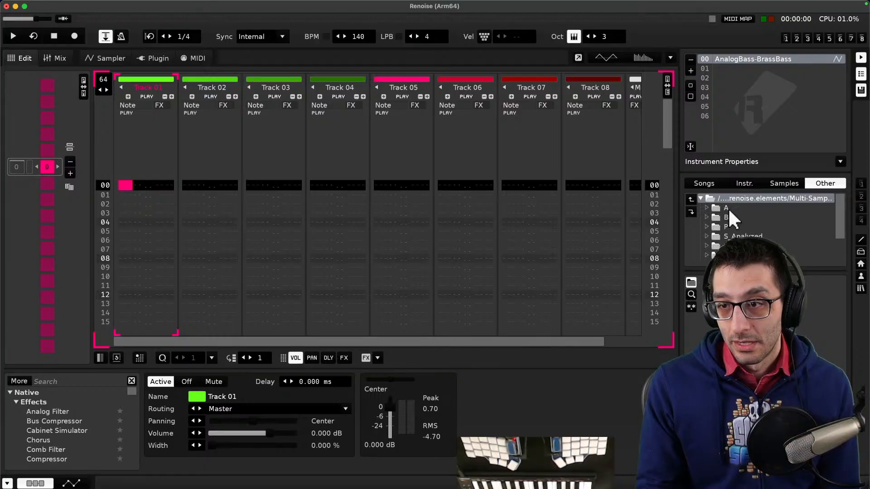
pyautogui.doubleClick(732, 197)
pyautogui.doubleClick(732, 197)
pyautogui.doubleClick(737, 216)
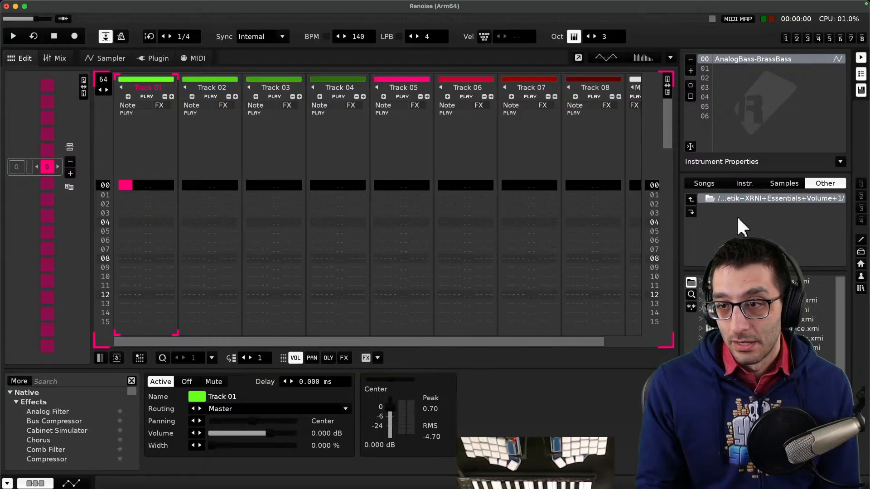
pyautogui.doubleClick(743, 281)
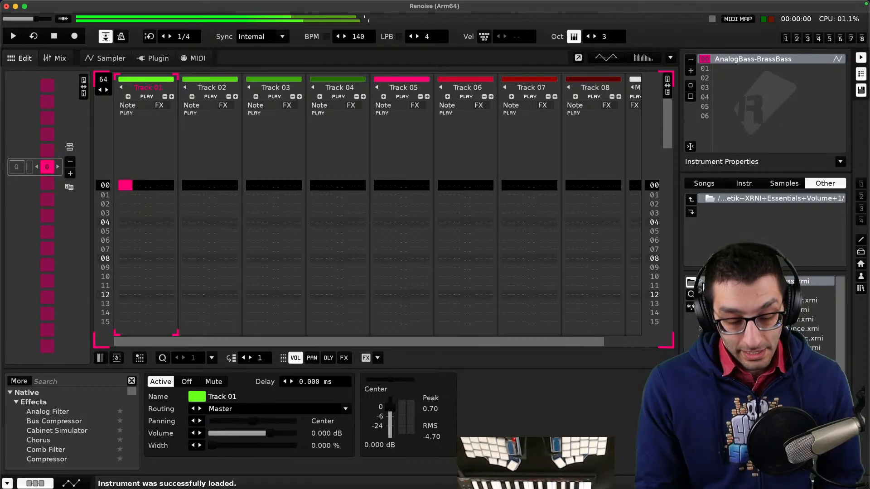
# - Add an indented note explaining that, instead of installing, you can drop the whole folder into "Installed Libraries" in ~/Documents/Renoise
pyautogui.press('super+Tab')
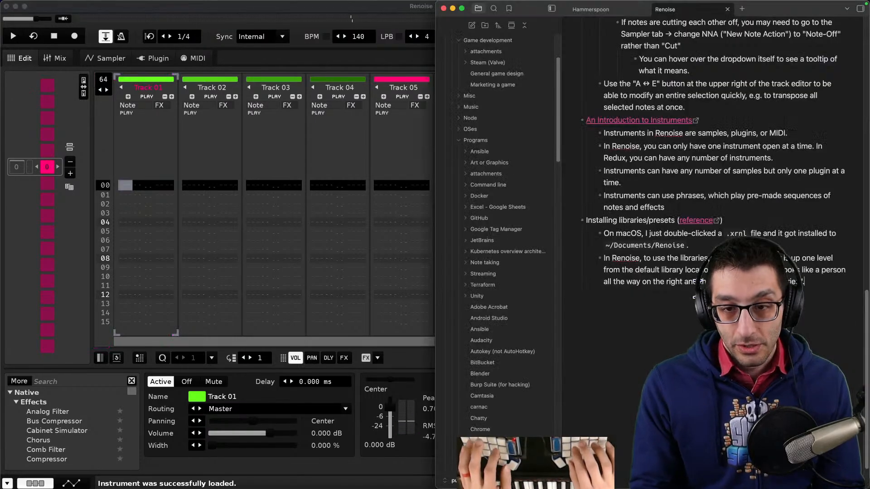
pyautogui.press('Return')
pyautogui.press('Tab')
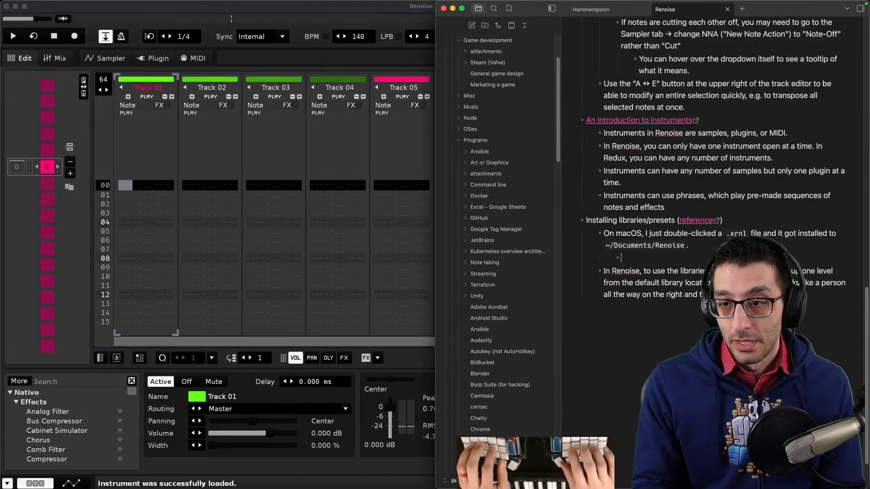
pyautogui.write('If tha')
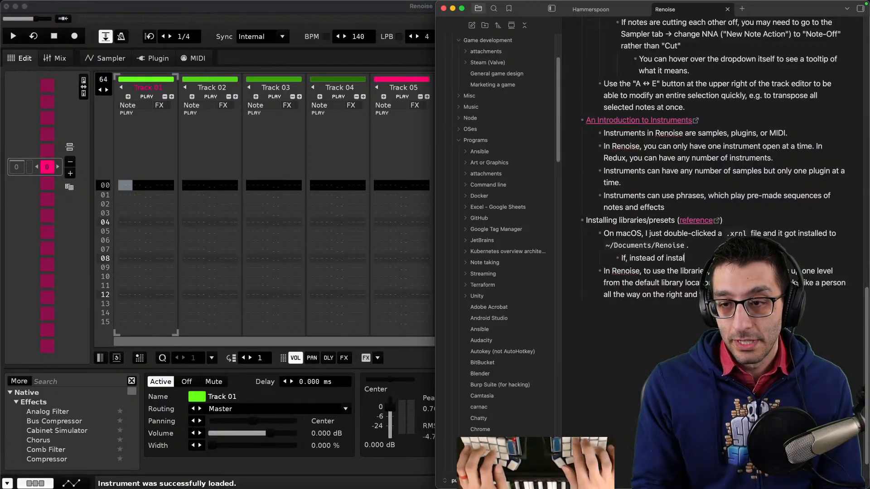
pyautogui.write('t')
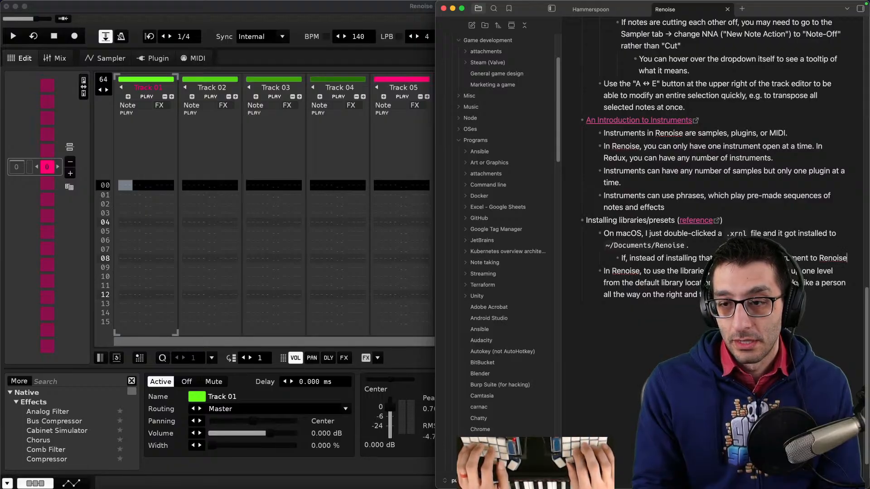
pyautogui.write('in your current song, th')
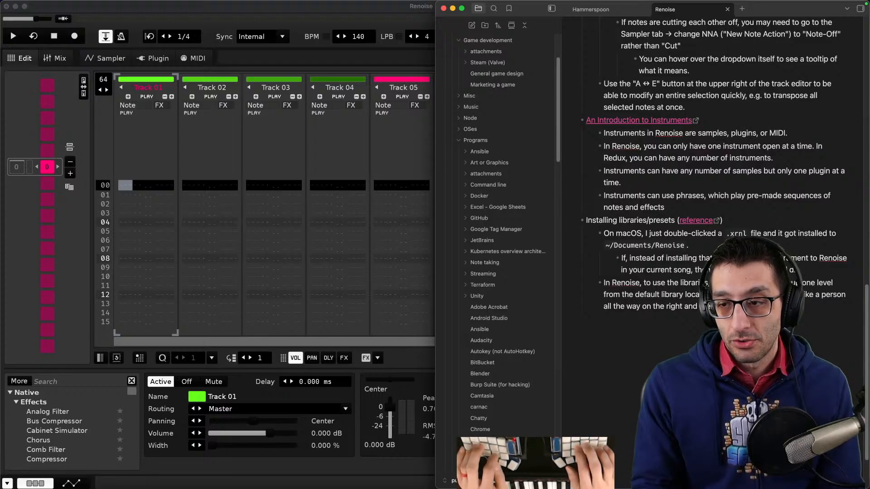
pyautogui.write('older to your "Installed ~ Documents/S)')
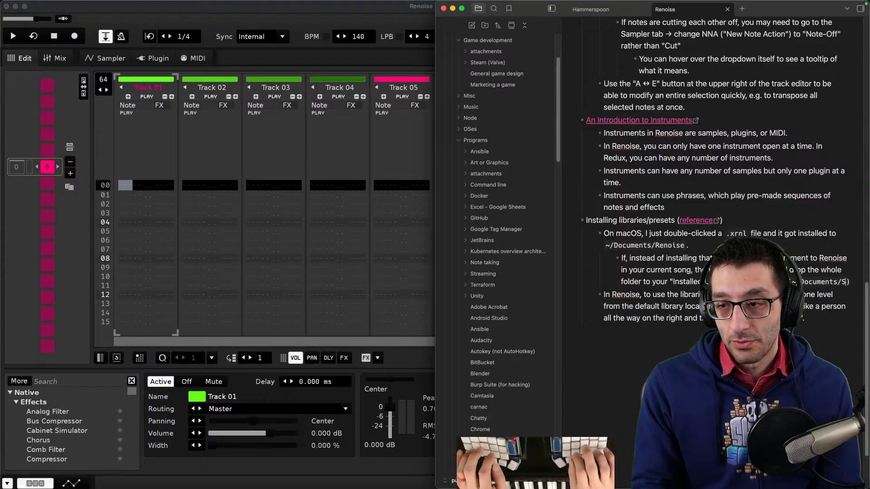
pyautogui.press('BackSpace')
pyautogui.write('Renoise')
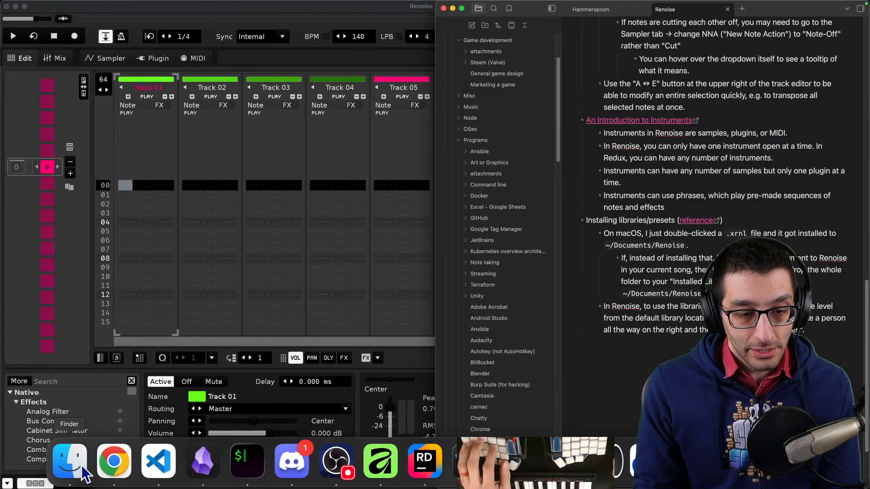
# - Extract the Beatslaughter+Soundpack+Volume+1 zip and open its License.txt to read the terms
pyautogui.click(68, 469)
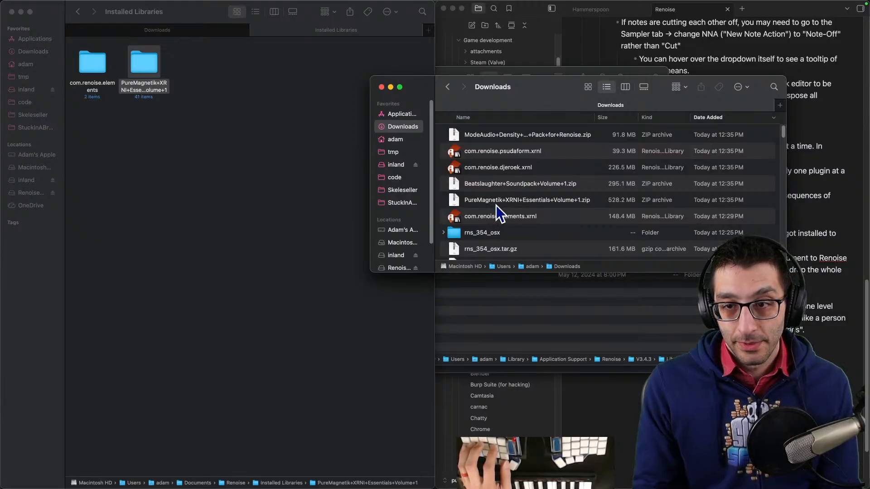
pyautogui.doubleClick(498, 184)
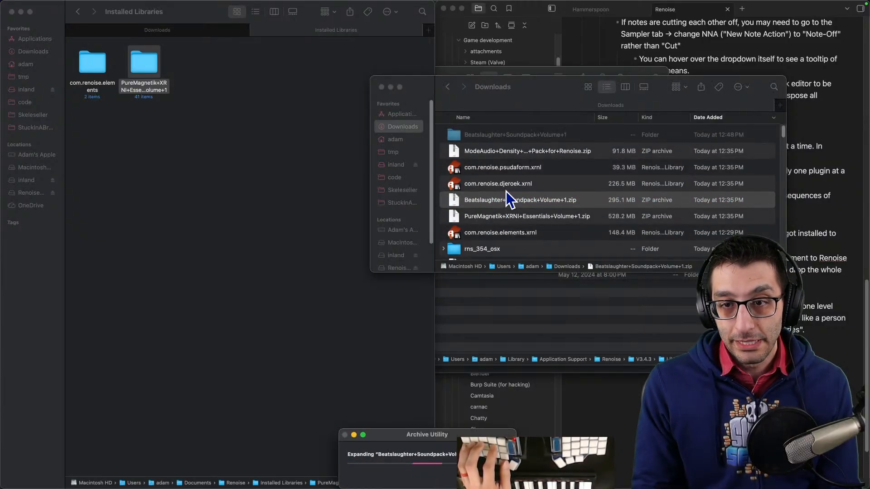
pyautogui.doubleClick(487, 137)
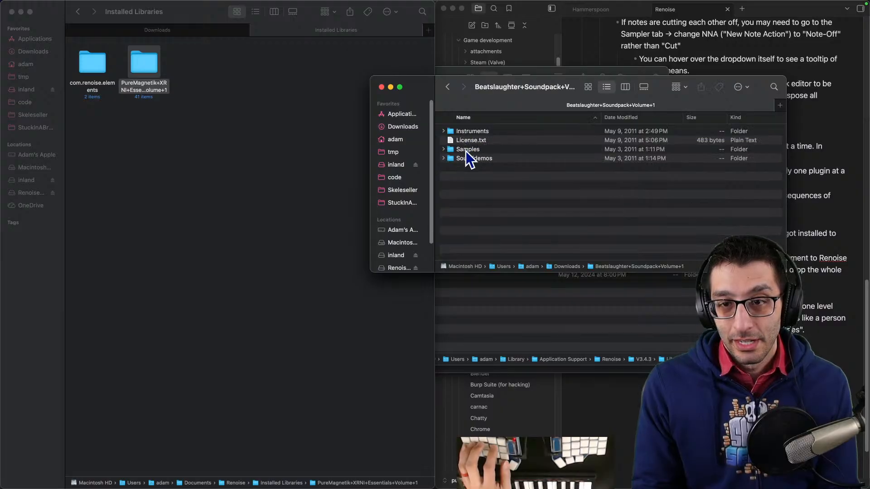
pyautogui.doubleClick(472, 141)
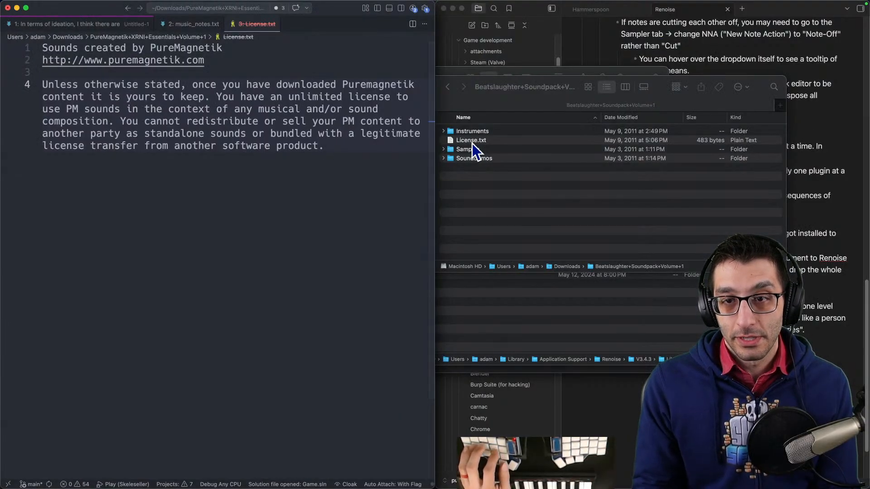
pyautogui.moveTo(120, 93); pyautogui.dragTo(321, 157)
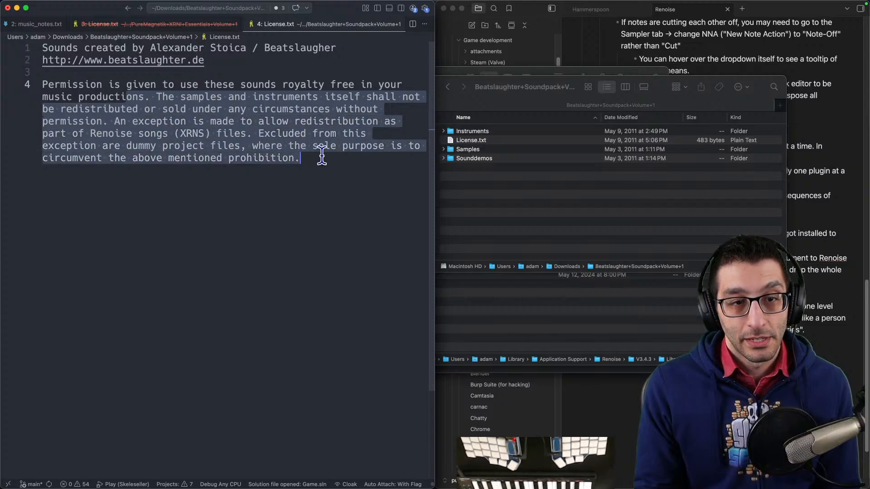
# - Move the Beatslaughter+Soundpack+Volume+1 folder from Downloads into the Installed Libraries folder
pyautogui.click(526, 203)
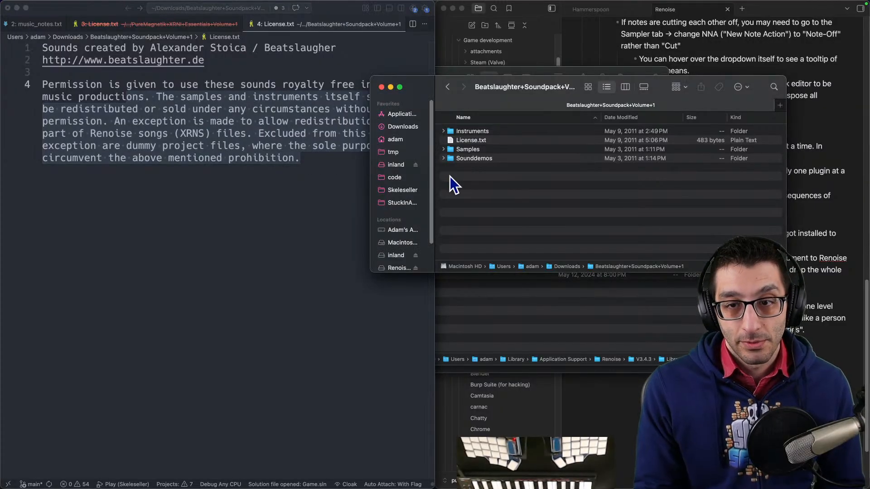
pyautogui.moveTo(347, 12); pyautogui.dragTo(630, 261)
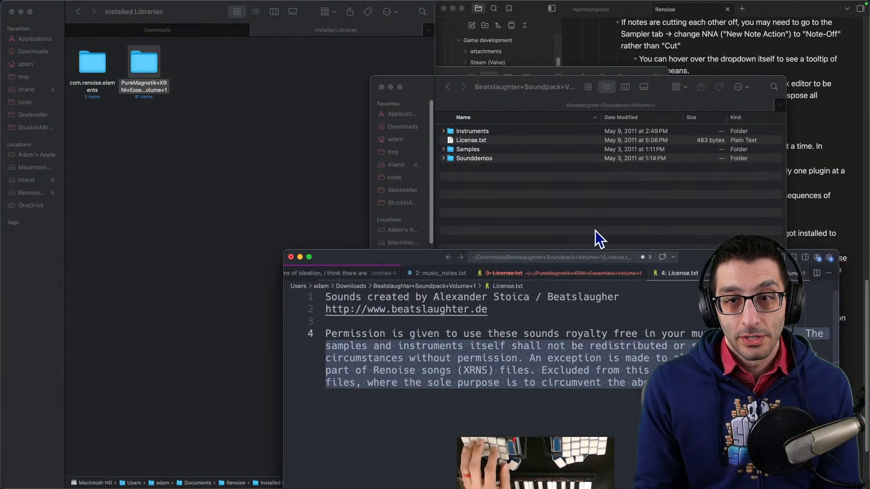
pyautogui.click(586, 221)
pyautogui.press('super+Up')
pyautogui.moveTo(465, 132); pyautogui.dragTo(275, 102)
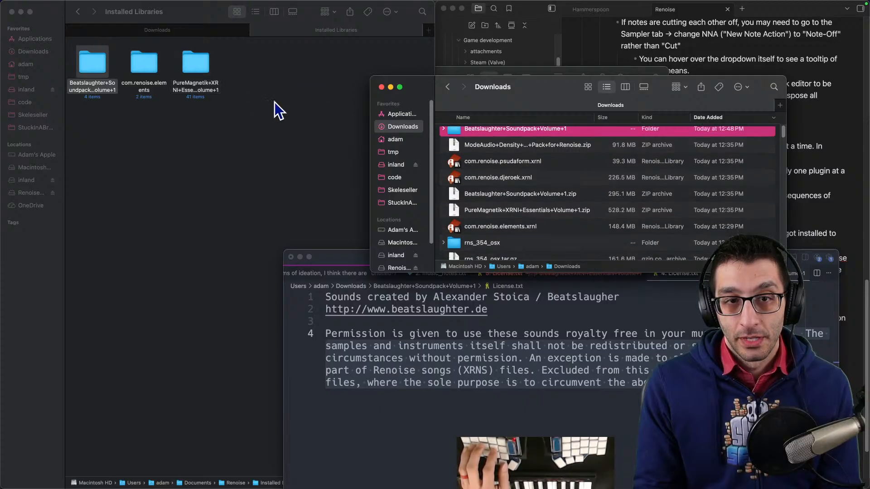
# - Install the com.renoise.djeroek.xrnl and com.renoise.psudaform.xrnl libraries from Downloads, confirming each installation
pyautogui.doubleClick(495, 171)
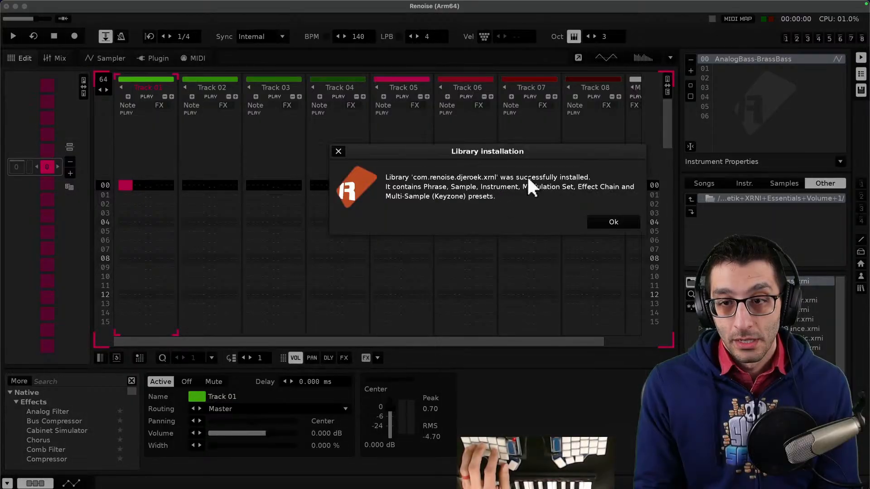
pyautogui.click(613, 222)
pyautogui.press('super+Tab')
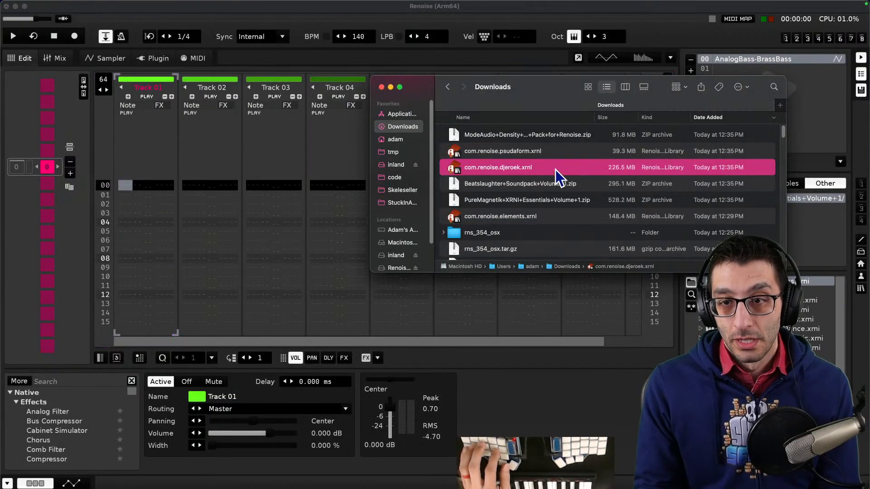
pyautogui.click(537, 156)
pyautogui.doubleClick(536, 156)
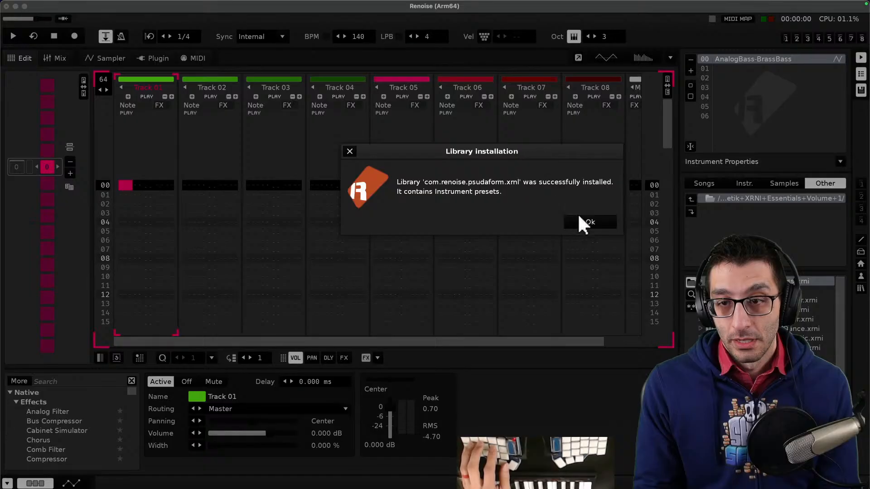
pyautogui.click(583, 222)
# - Extract the ModeAudio Density Demo Pack zip and move its folder into Installed Libraries
pyautogui.press('super+Tab')
pyautogui.doubleClick(522, 139)
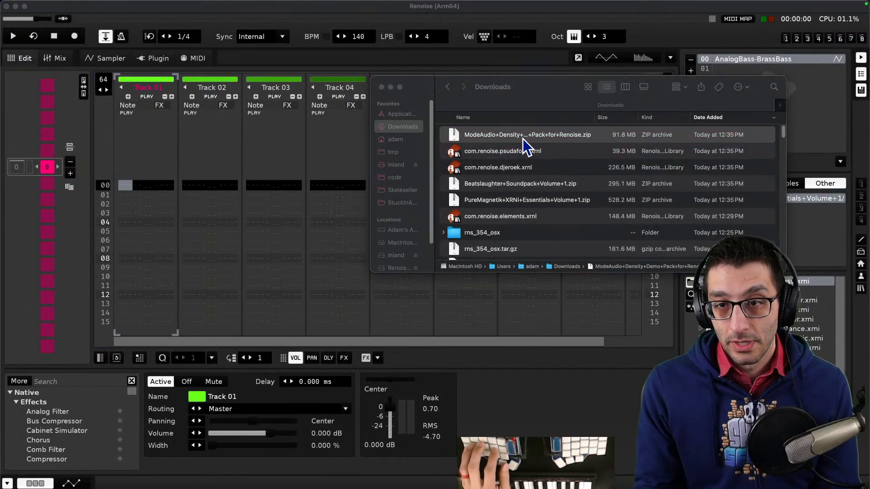
pyautogui.doubleClick(514, 136)
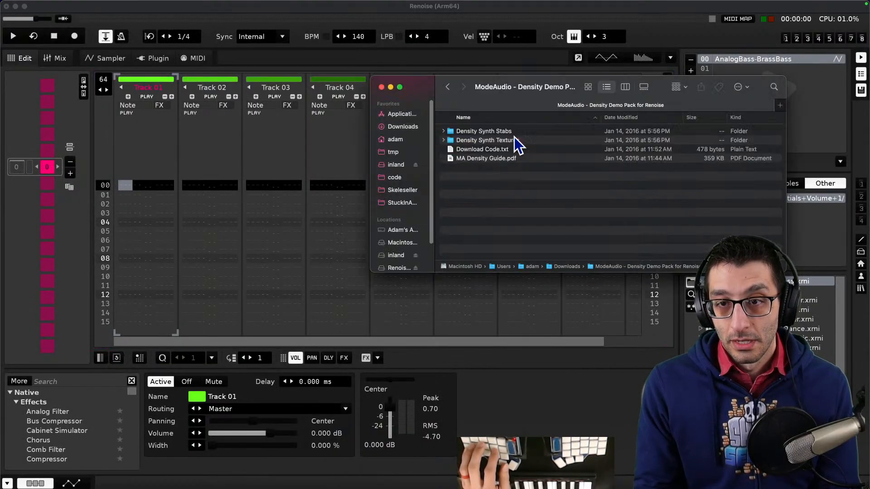
pyautogui.doubleClick(501, 134)
pyautogui.click(448, 86)
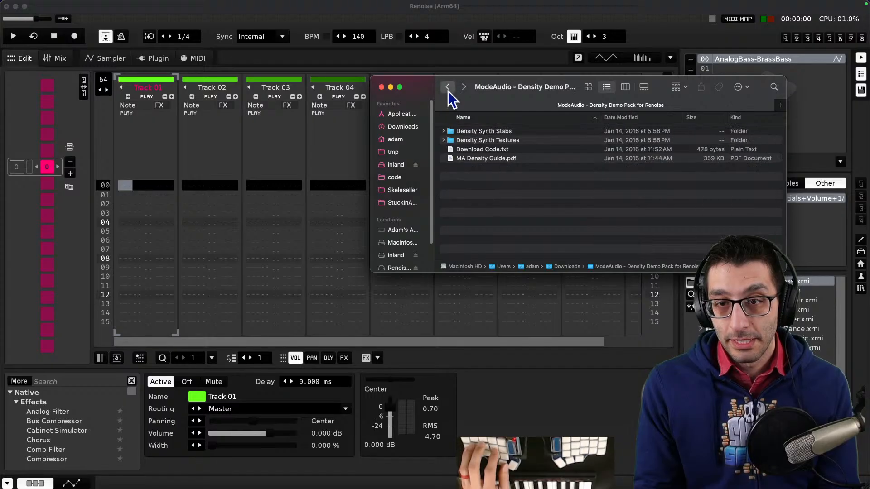
pyautogui.click(447, 86)
pyautogui.press('super+grave')
pyautogui.moveTo(538, 136); pyautogui.dragTo(306, 151)
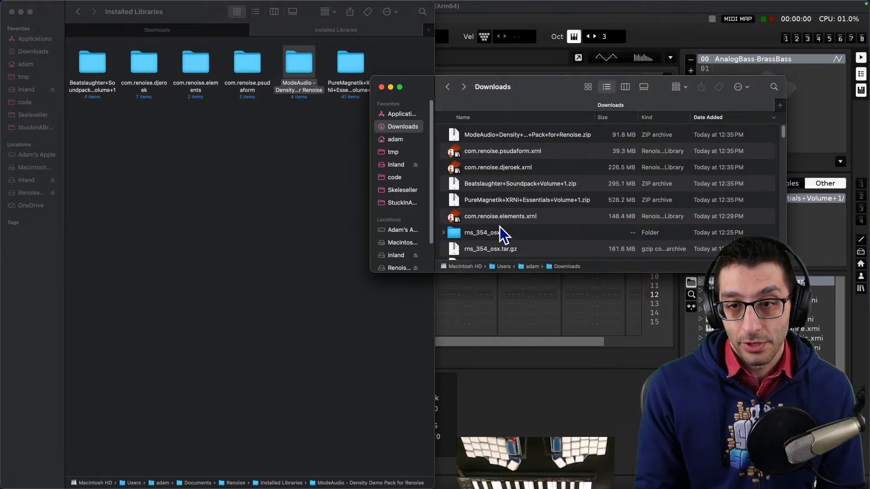
# - Switch to Renoise and browse the disk browser up to the Installed Libraries folder
pyautogui.click(546, 412)
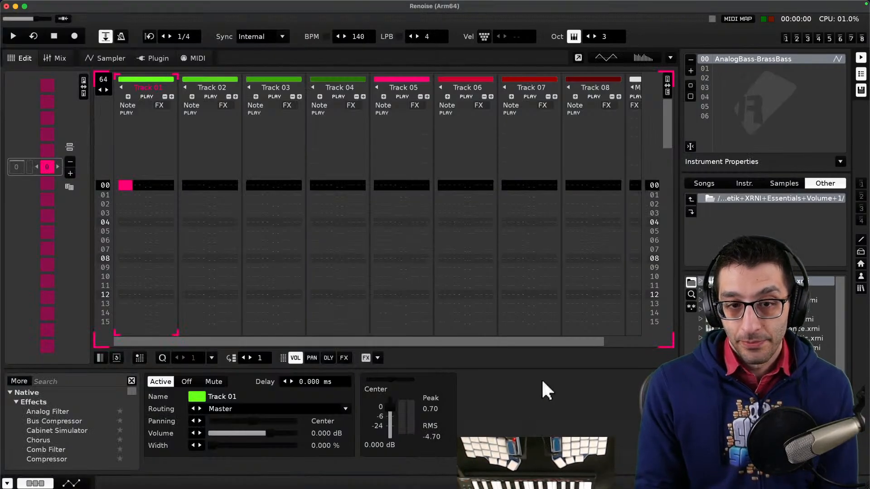
pyautogui.click(785, 198)
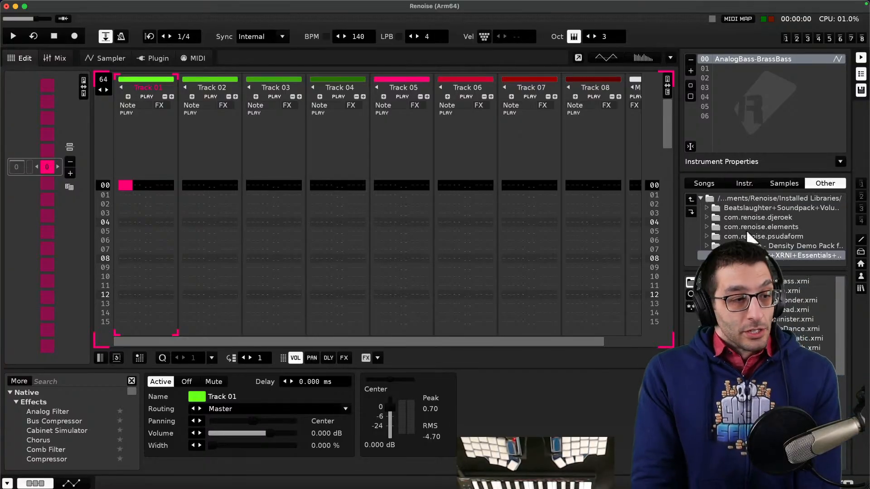
# - Switch to the text editor, go to the music_notes.txt tab, and copy its file path
pyautogui.press('super+Tab')
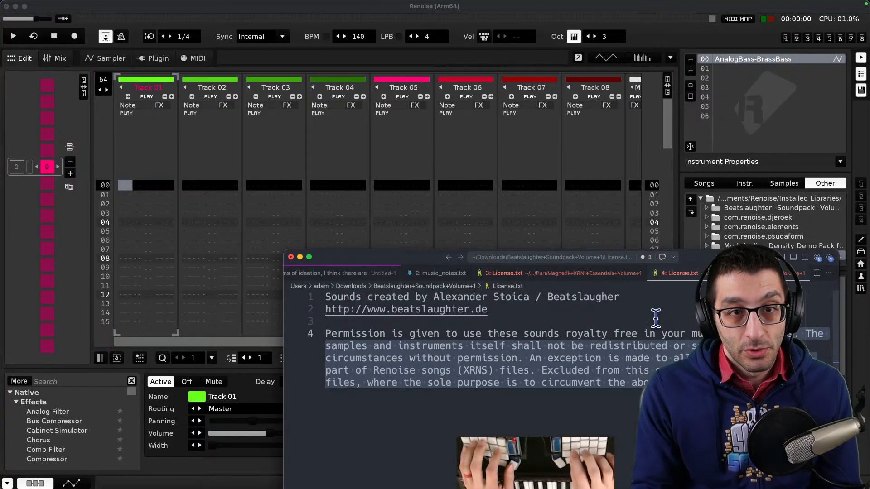
pyautogui.hotkey('ctrl', 'alt', 'Return')
pyautogui.press('super+alt+Left')
pyautogui.press('super+alt+Left')
pyautogui.press('super+shift+p')
pyautogui.write('c')
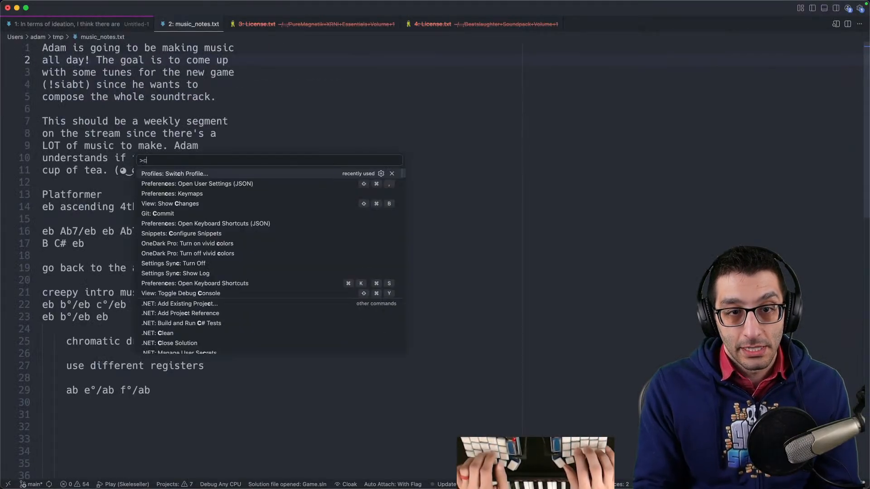
pyautogui.write('opy path')
pyautogui.press('Return')
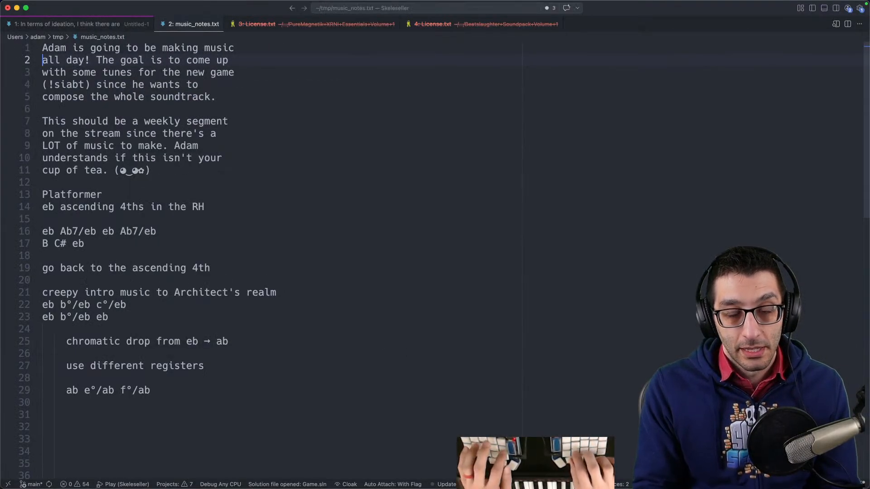
# - In the TODO document, add a new item "Save my music notes:" followed by the pasted music_notes.txt path
pyautogui.press('super+Tab')
pyautogui.press('super+1')
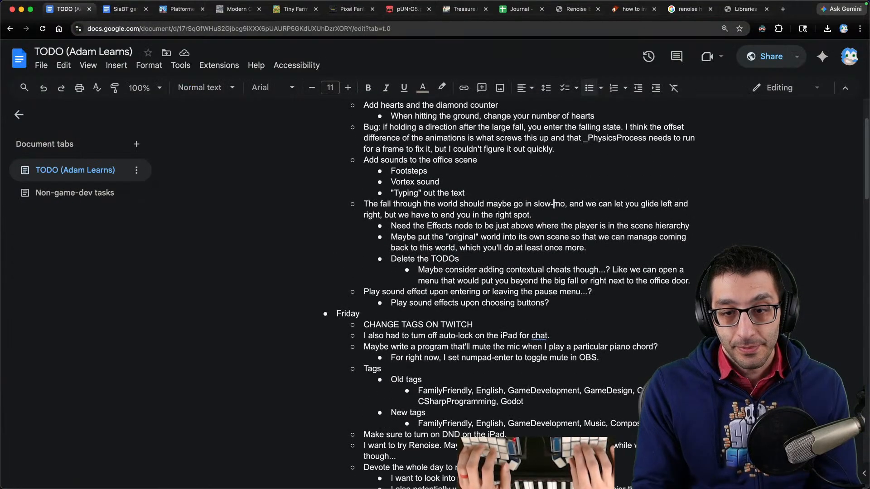
pyautogui.press('Down')
pyautogui.press('Down')
pyautogui.press('Return')
pyautogui.write('Save my musi')
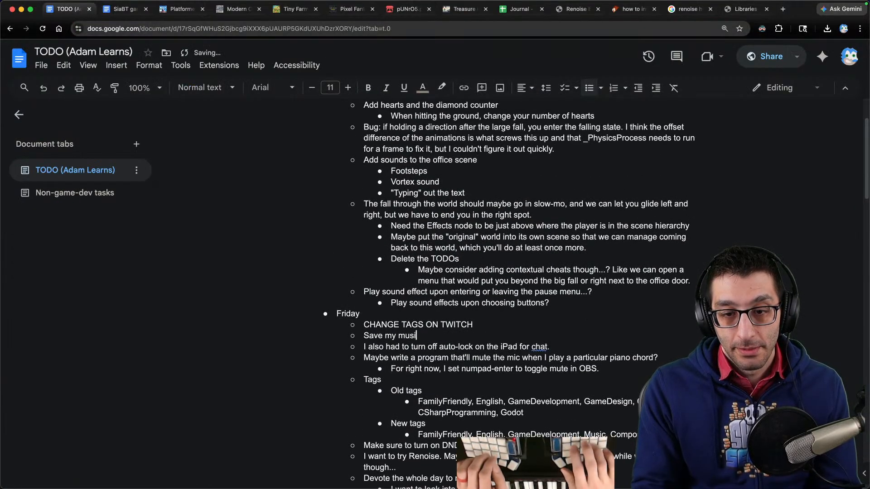
pyautogui.write('c notes:')
pyautogui.write('/Users/adam/tmp/music_notes.txt')
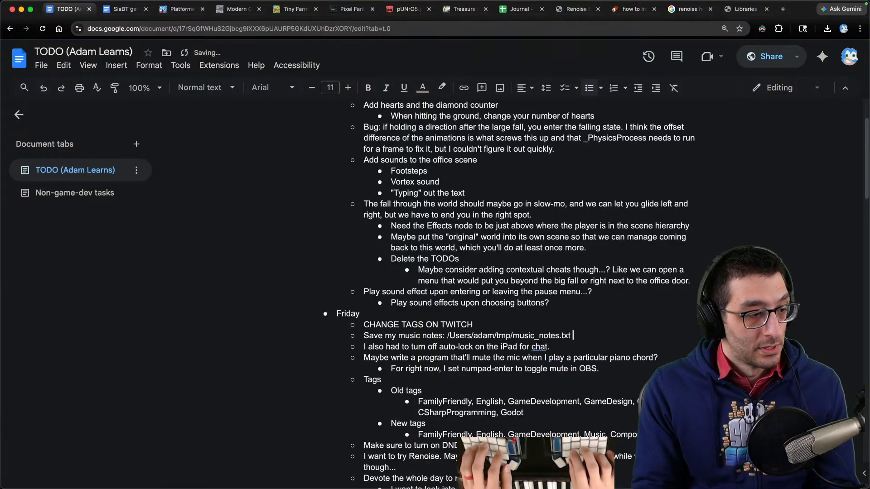
# - Return to Renoise, open the PureMagnetik+XRNI+Essentials+Volume+1 folder in the disk browser, and go back up
pyautogui.moveTo(603, 487)
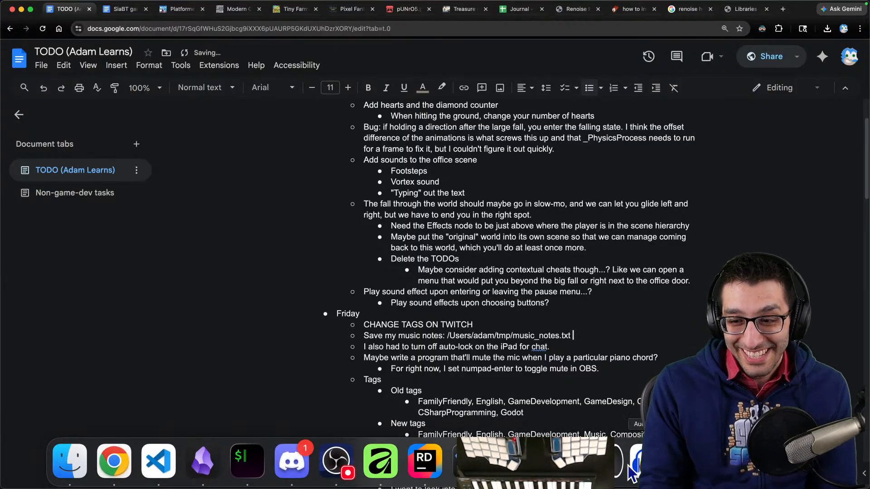
pyautogui.click(603, 462)
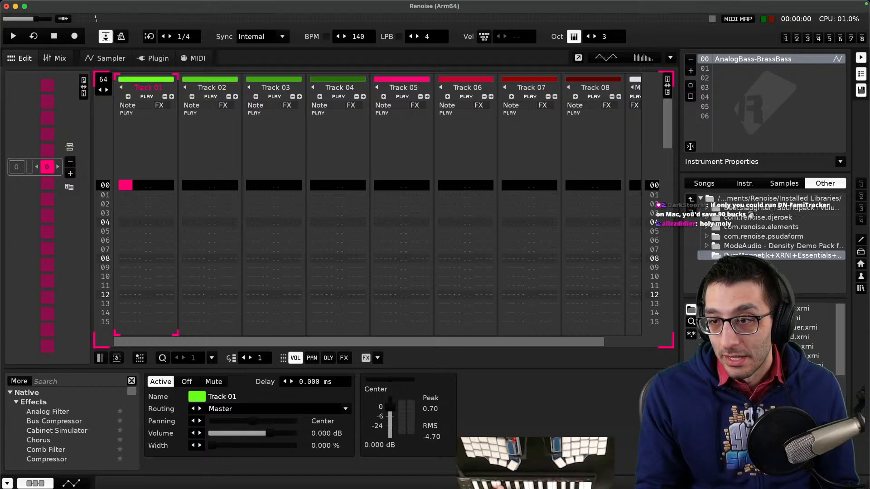
pyautogui.doubleClick(739, 254)
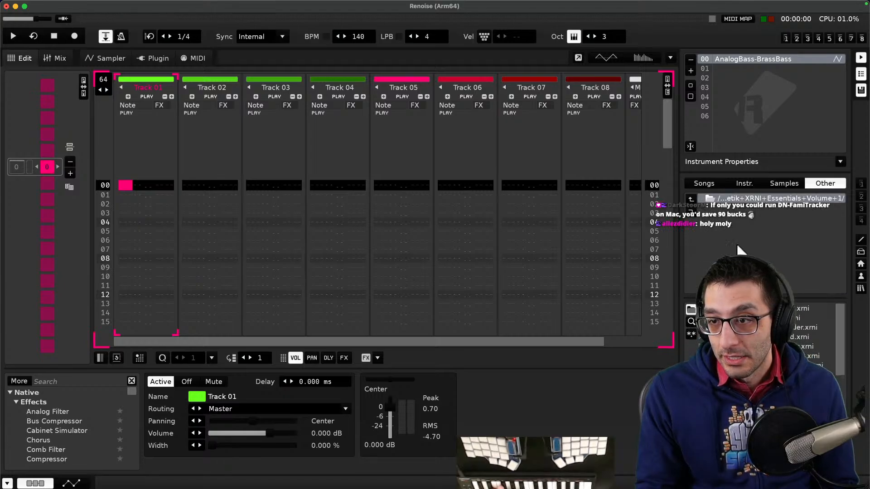
pyautogui.doubleClick(737, 200)
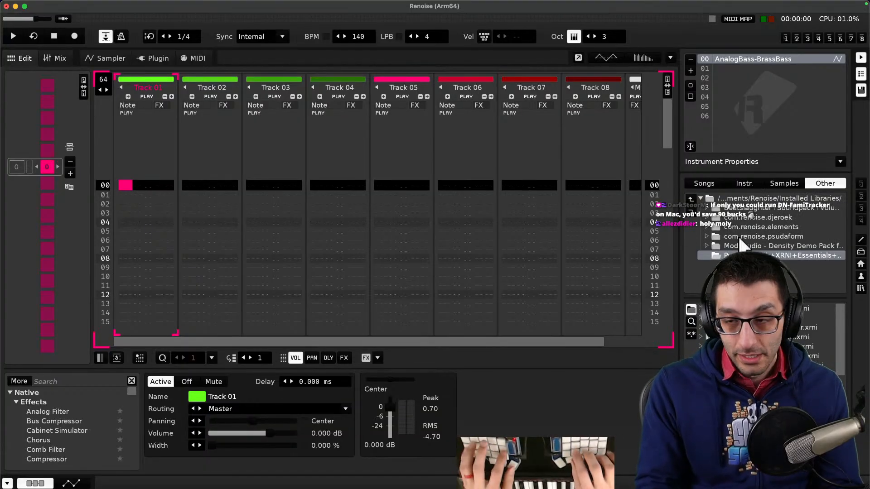
# - Open the PureMagnetik+XRNI+Essentials+Volume+1 folder in Finder to inspect its instruments, then return to Renoise
pyautogui.press('super+Tab')
pyautogui.press('super+grave')
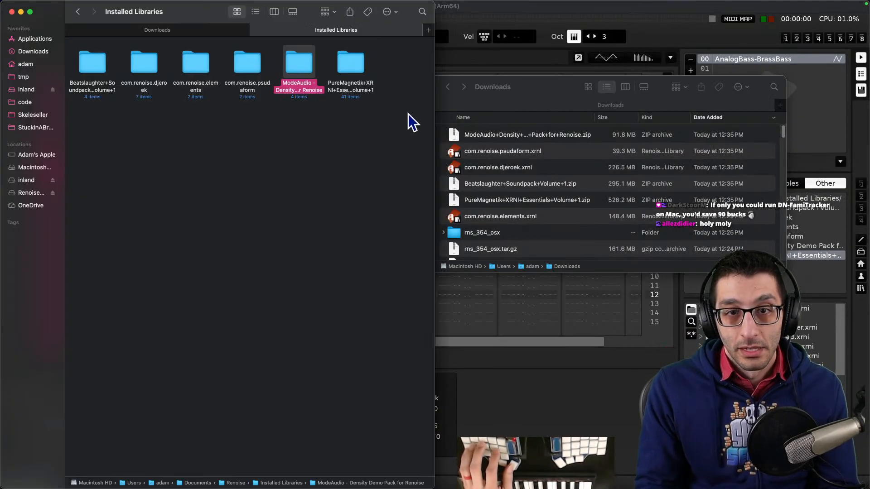
pyautogui.click(809, 265)
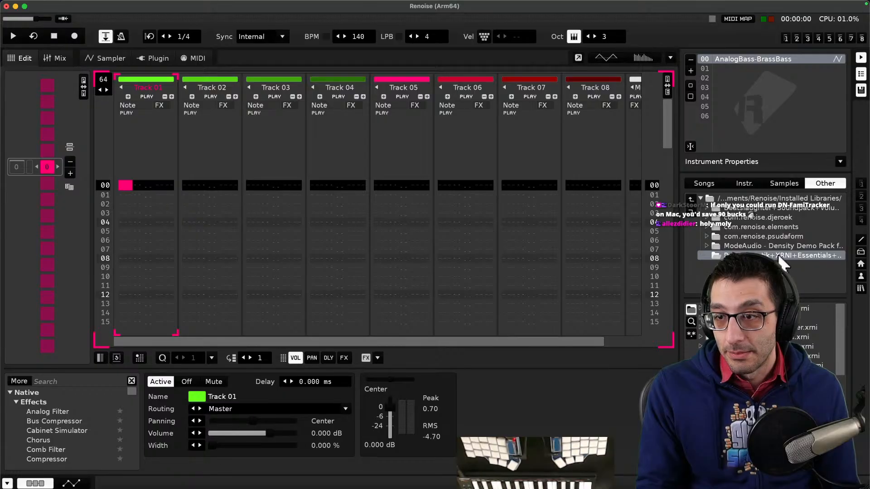
pyautogui.press('super+Tab')
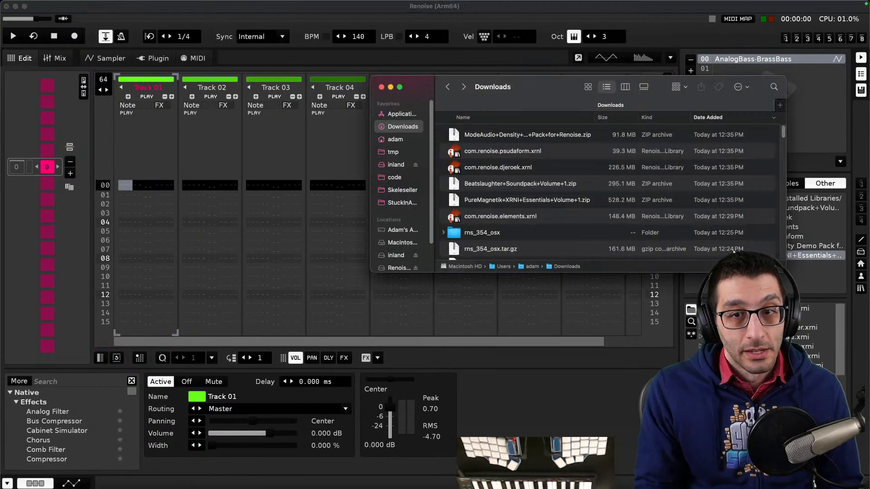
pyautogui.press('super+grave')
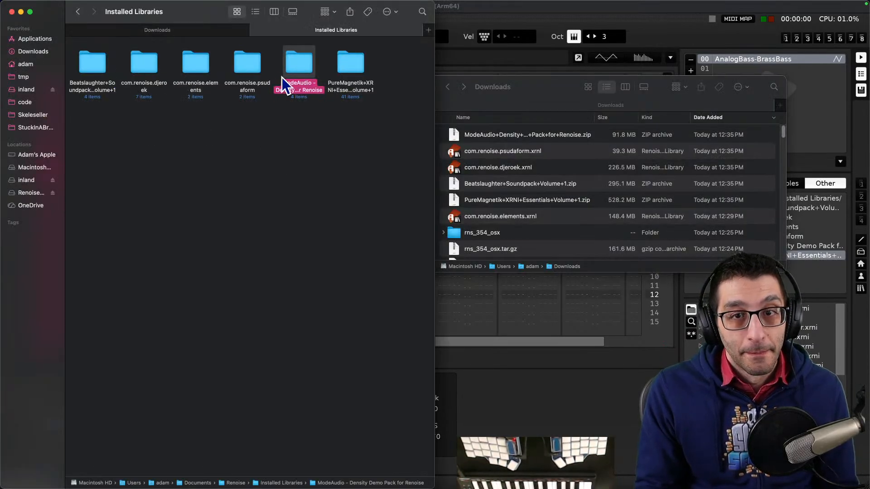
pyautogui.doubleClick(357, 68)
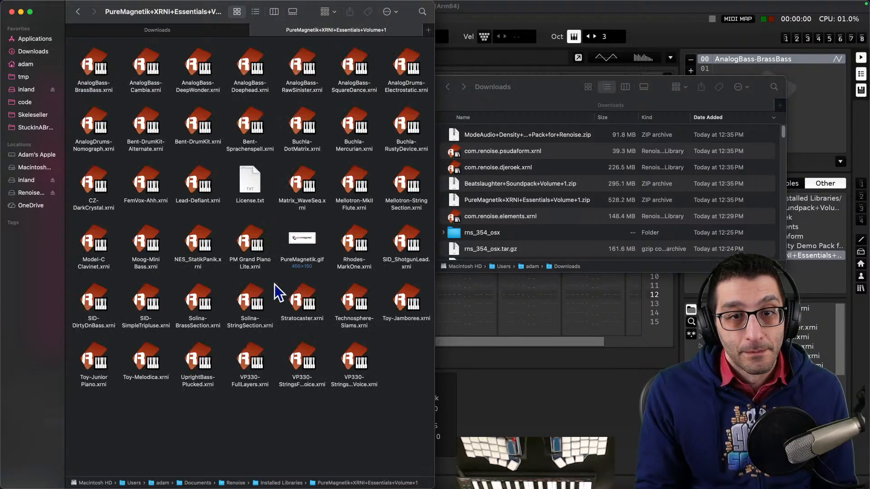
pyautogui.click(78, 12)
pyautogui.click(796, 274)
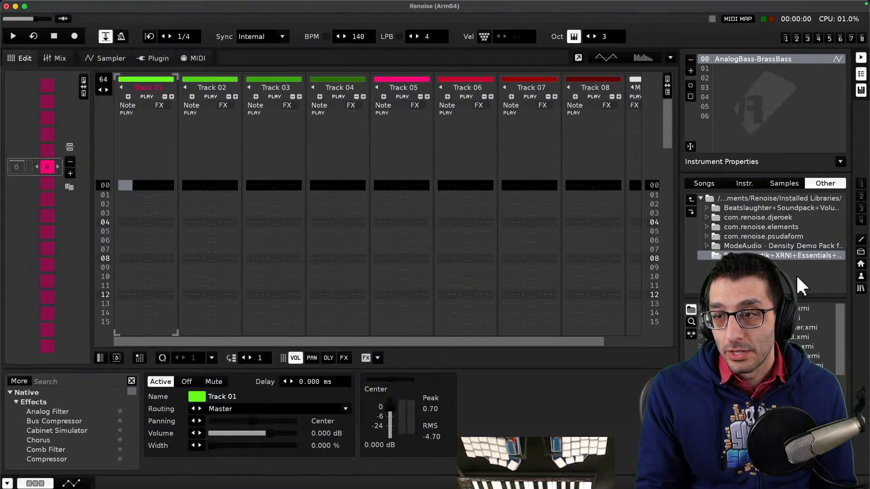
# - Enter the PureMagnetik folder via its context menu in the disk browser and dismiss a second context menu
pyautogui.rightClick(787, 252)
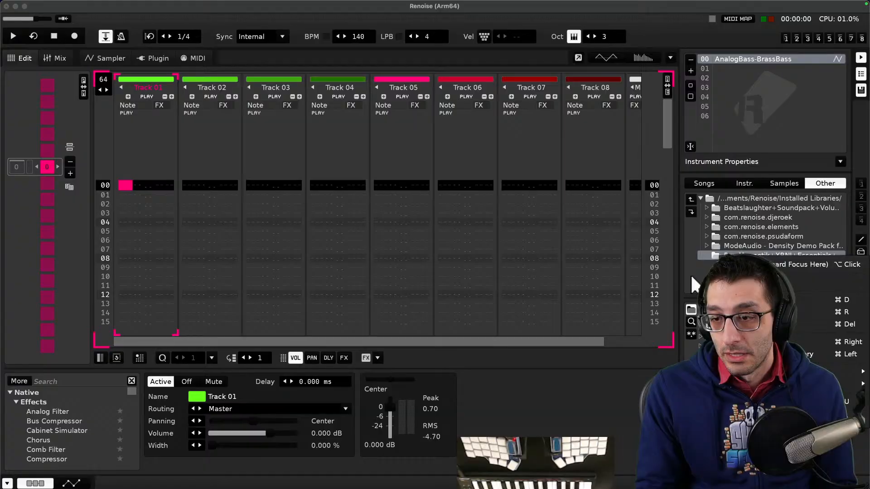
pyautogui.click(770, 342)
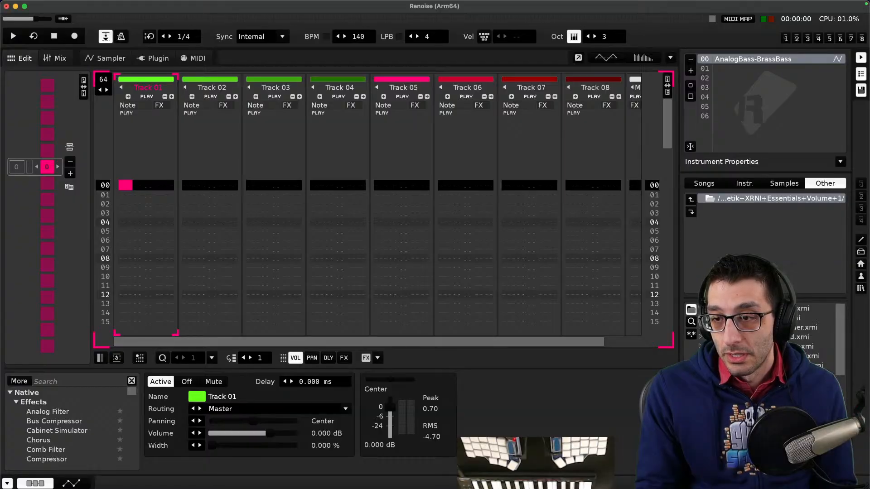
pyautogui.rightClick(749, 218)
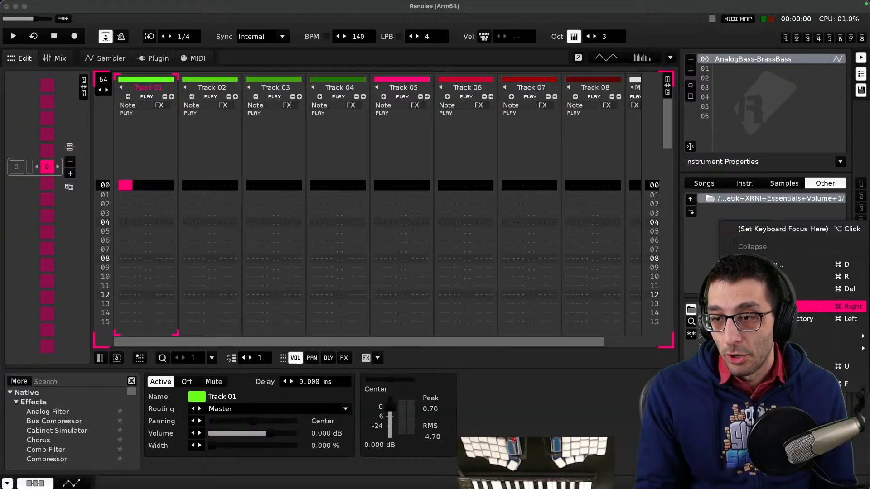
pyautogui.press('Escape')
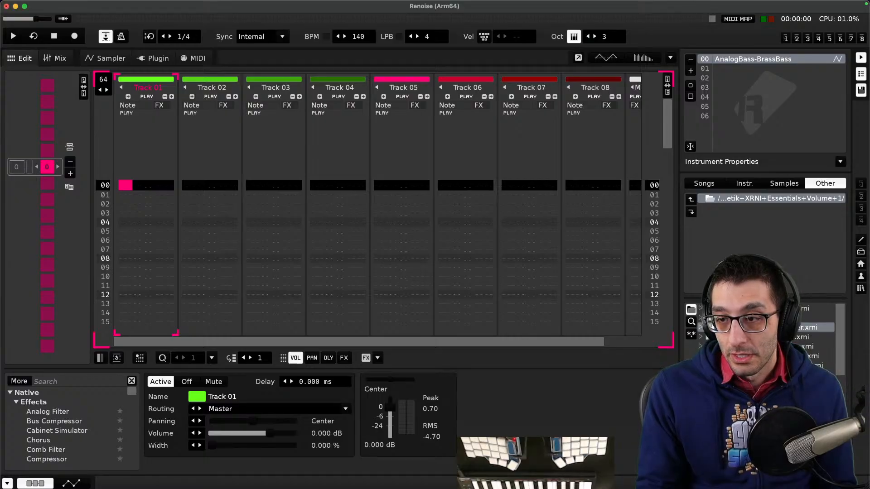
# - Browse into the ModeAudio Density Demo Pack folder and back to Installed Libraries
pyautogui.click(749, 198)
pyautogui.click(747, 240)
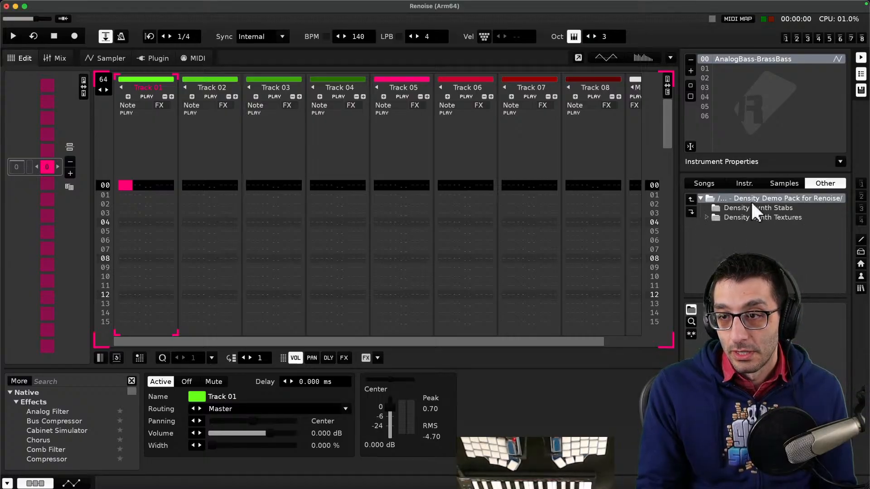
pyautogui.doubleClick(751, 199)
pyautogui.click(751, 256)
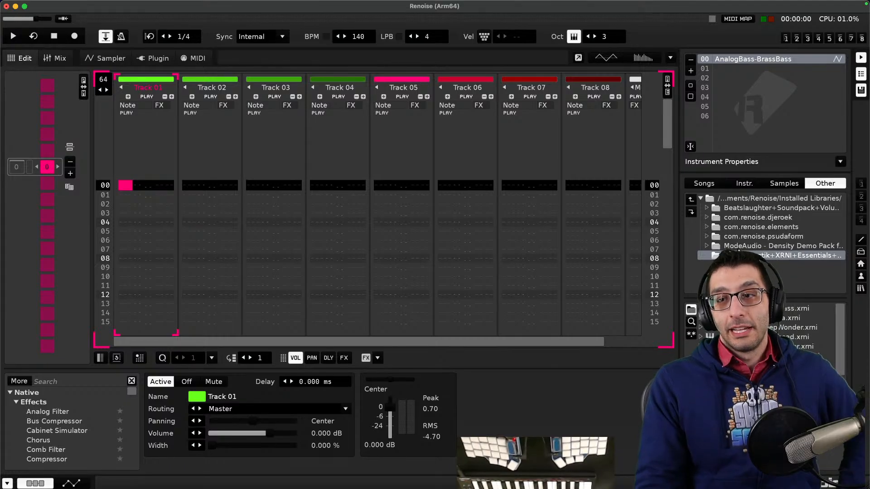
# - Expand the ModeAudio pack, open Density Synth Stabs, and load a stab sample into the instrument list
pyautogui.click(706, 245)
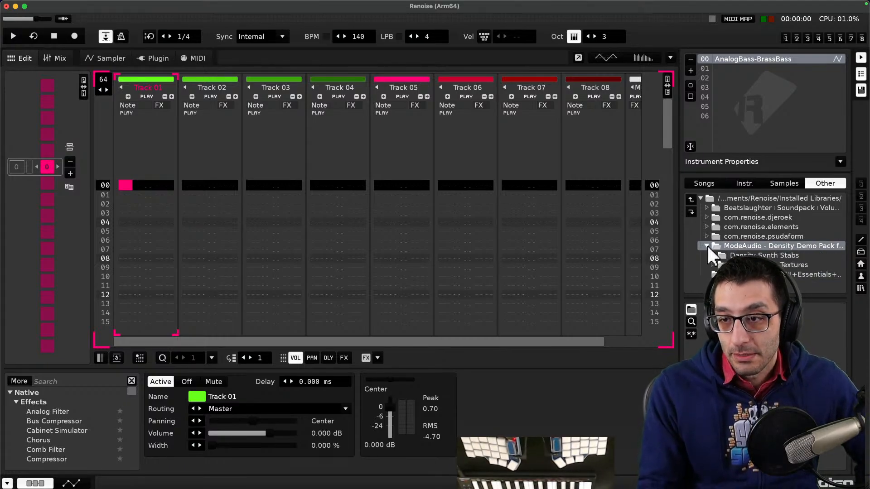
pyautogui.click(711, 255)
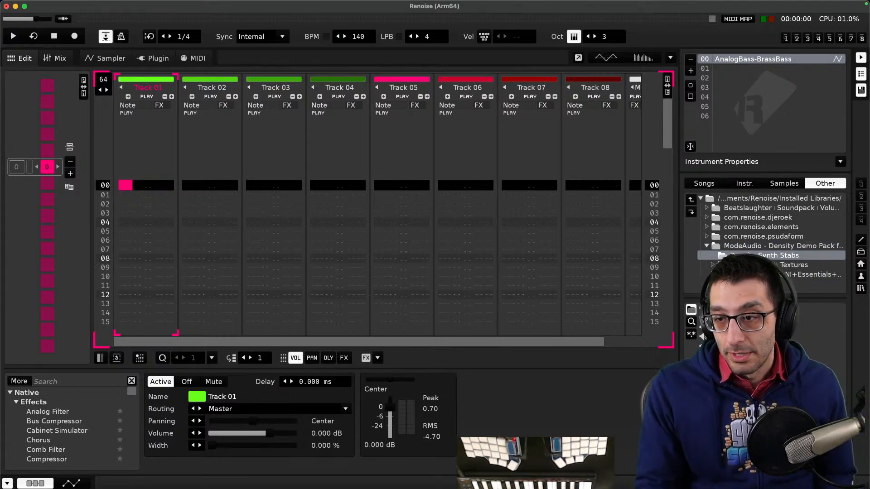
pyautogui.click(729, 308)
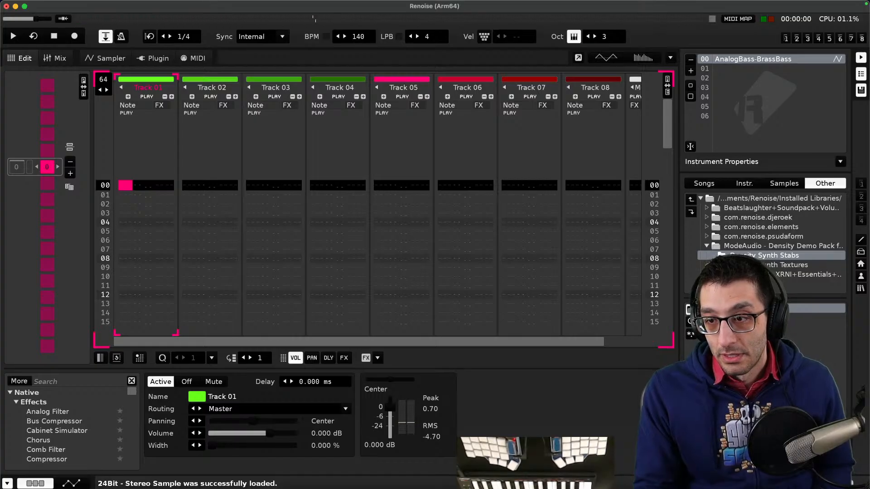
pyautogui.rightClick(763, 73)
pyautogui.click(752, 97)
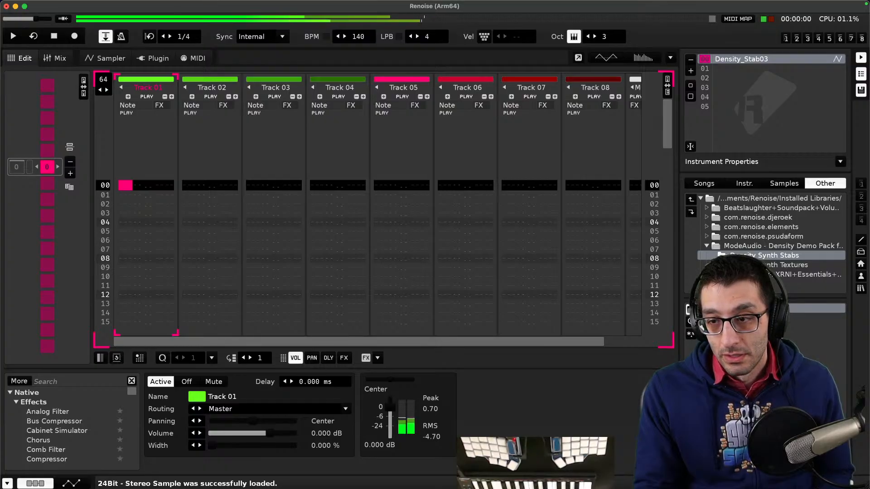
# - Load several more Density Synth Stabs samples in turn, ending with Density_Stab35
pyautogui.doubleClick(739, 337)
pyautogui.doubleClick(739, 327)
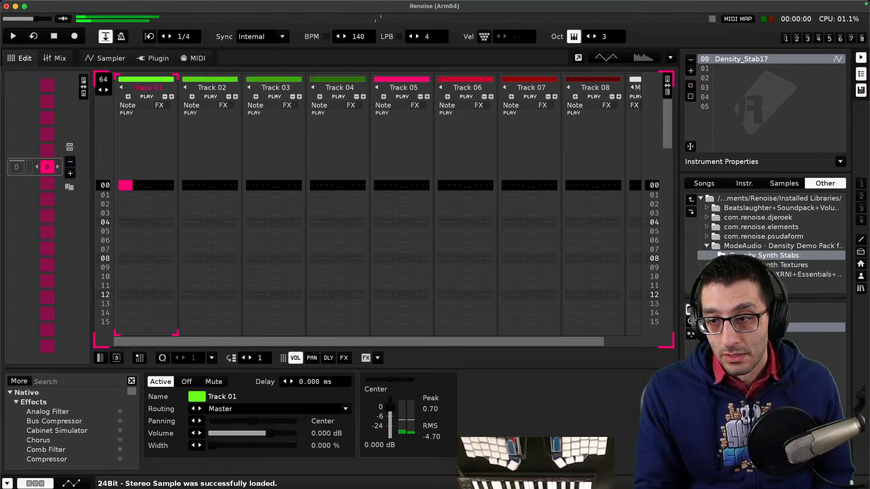
pyautogui.doubleClick(739, 317)
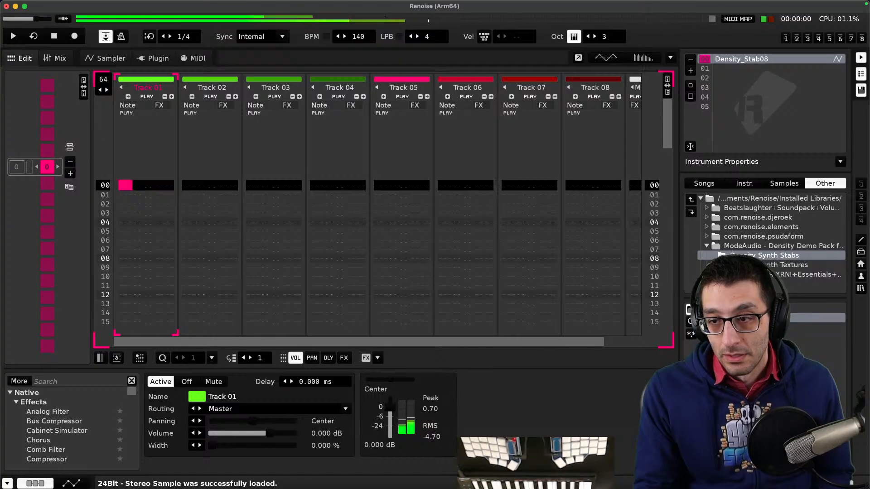
pyautogui.doubleClick(739, 355)
pyautogui.doubleClick(739, 365)
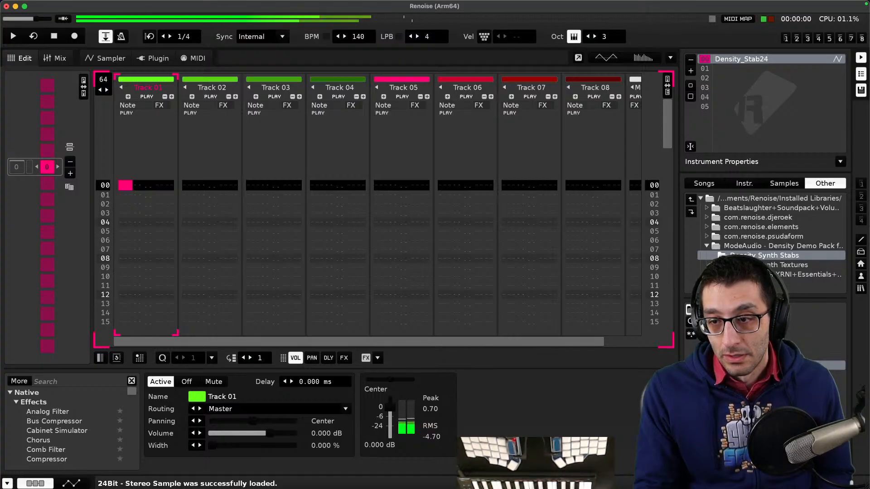
pyautogui.doubleClick(739, 375)
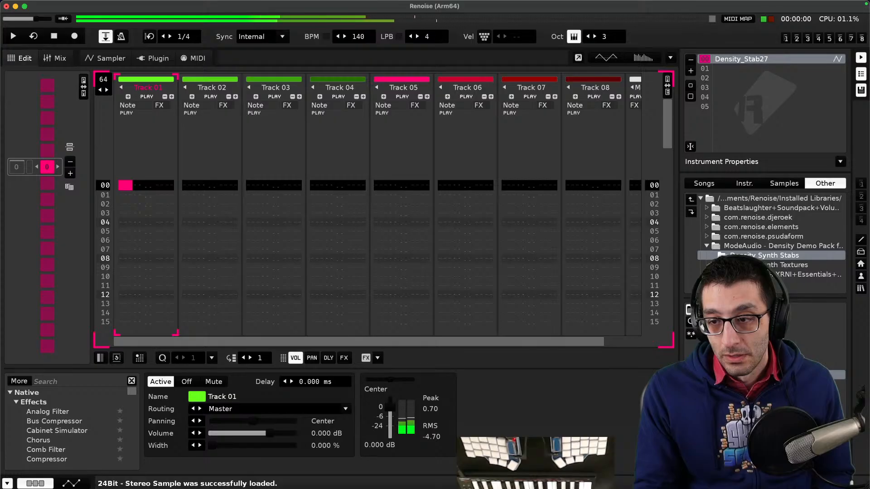
pyautogui.doubleClick(739, 384)
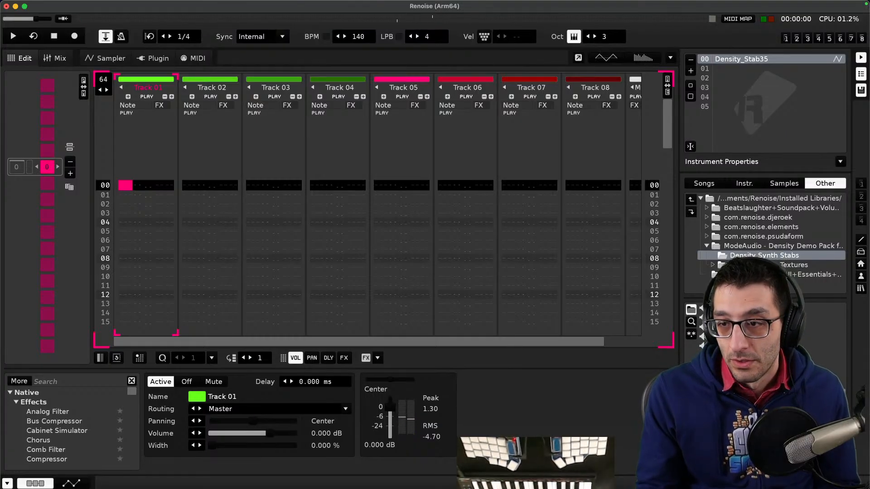
# - Open the com.renoise.psudaform library and its Instruments folder in the disk browser
pyautogui.doubleClick(743, 235)
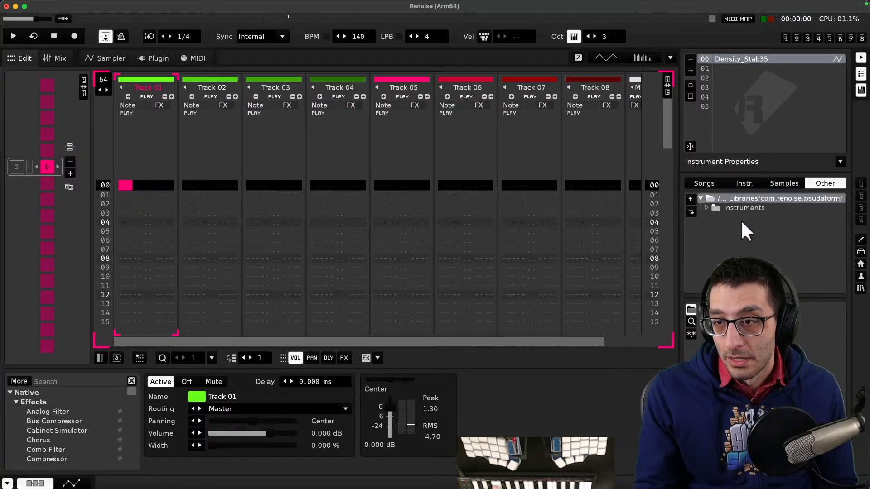
pyautogui.click(749, 217)
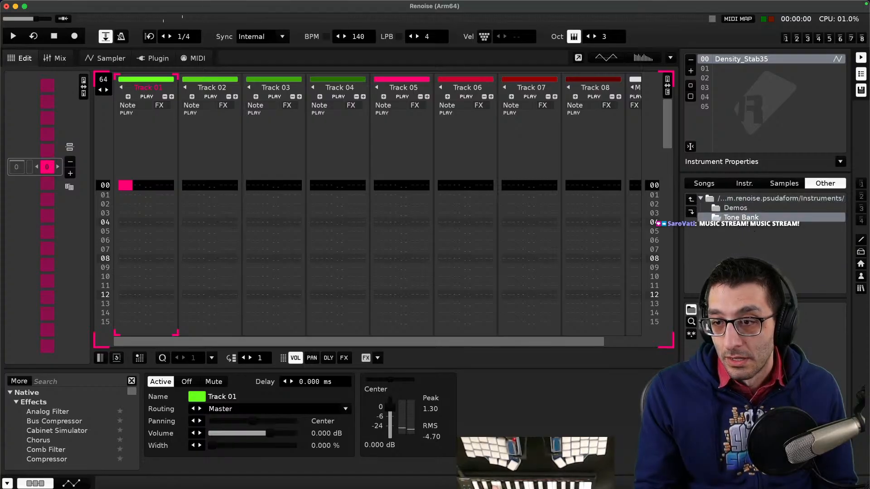
# - Load the Still Waiting instrument from the psudaform Tone Bank folder and open it in the Sampler
pyautogui.doubleClick(745, 308)
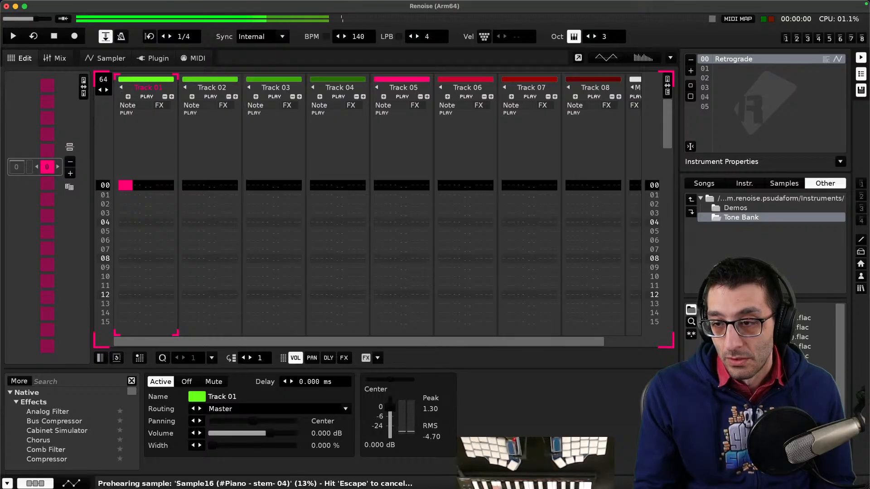
pyautogui.press('Left')
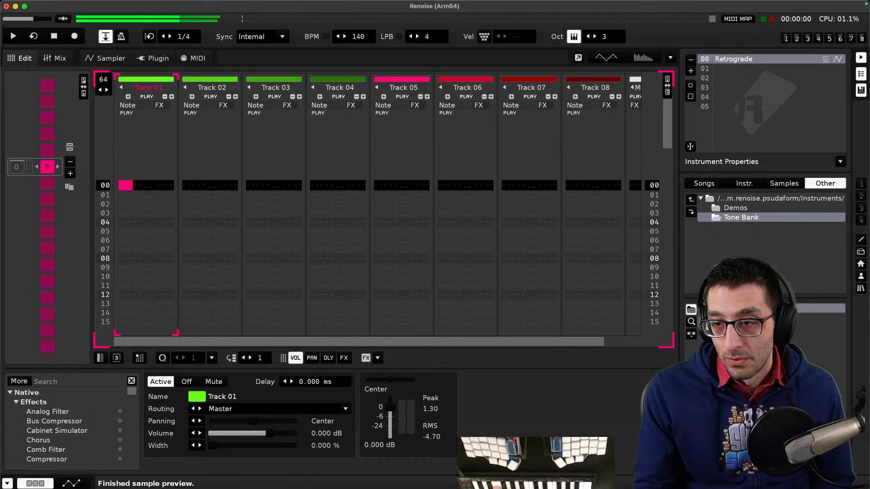
pyautogui.press('Down')
pyautogui.press('Return')
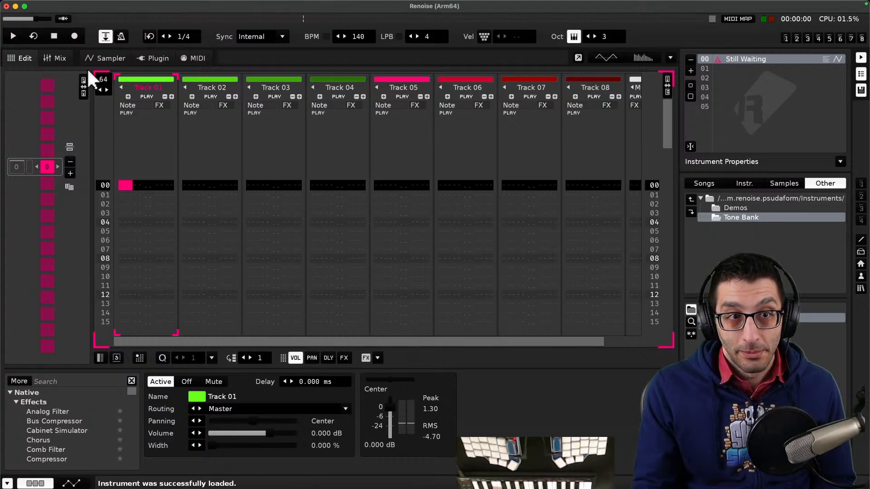
pyautogui.click(111, 58)
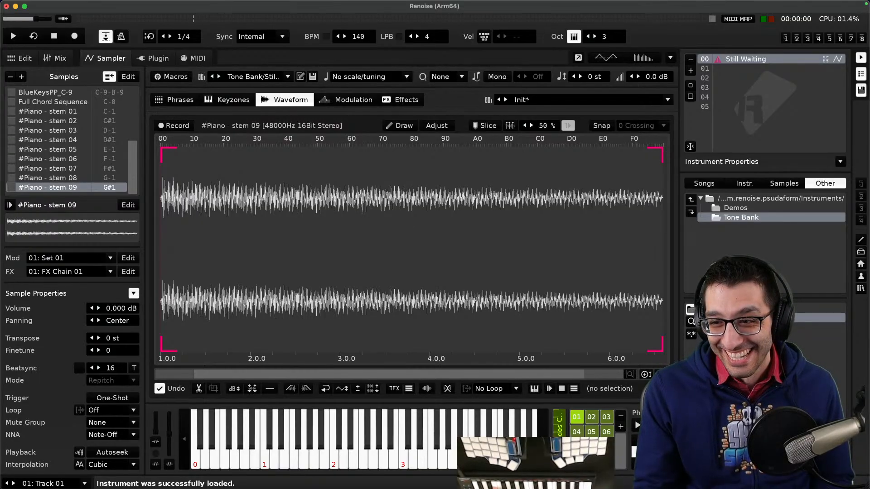
# - Load the Retrograde instrument from Tone Bank and audition its phrase slots 01 to 06
pyautogui.doubleClick(743, 308)
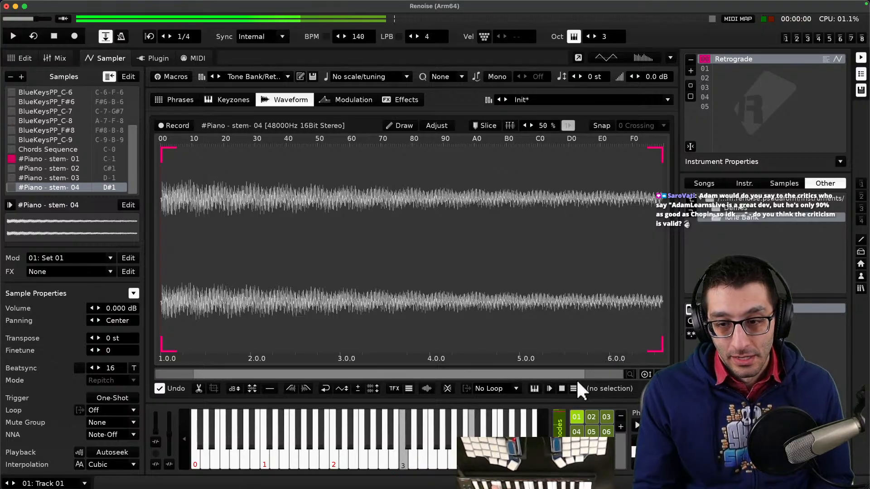
pyautogui.click(596, 415)
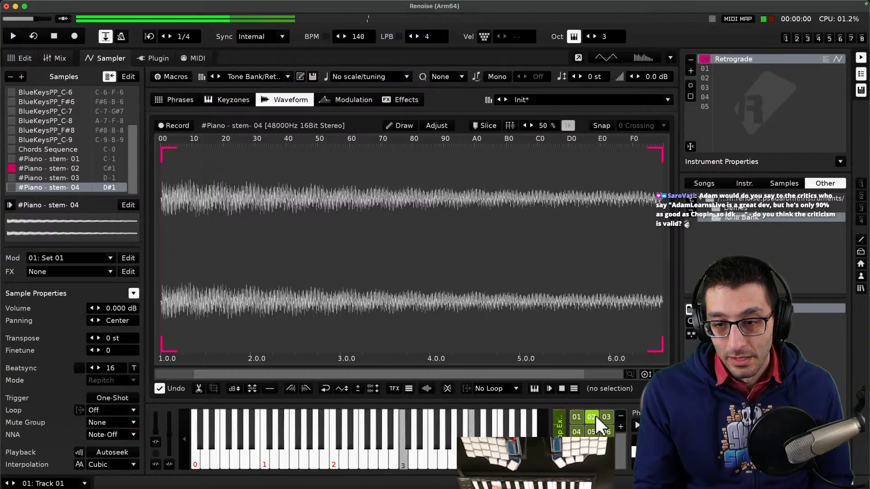
pyautogui.click(607, 417)
pyautogui.click(607, 431)
pyautogui.click(592, 433)
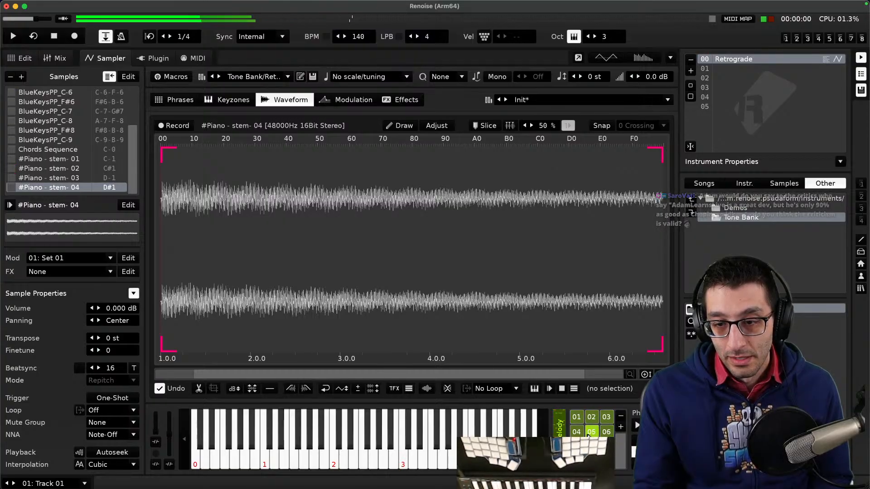
pyautogui.click(603, 434)
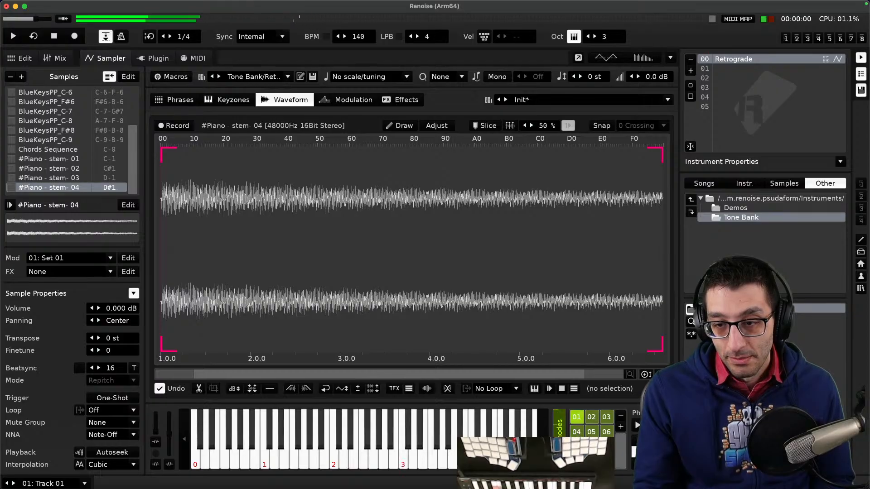
pyautogui.click(640, 440)
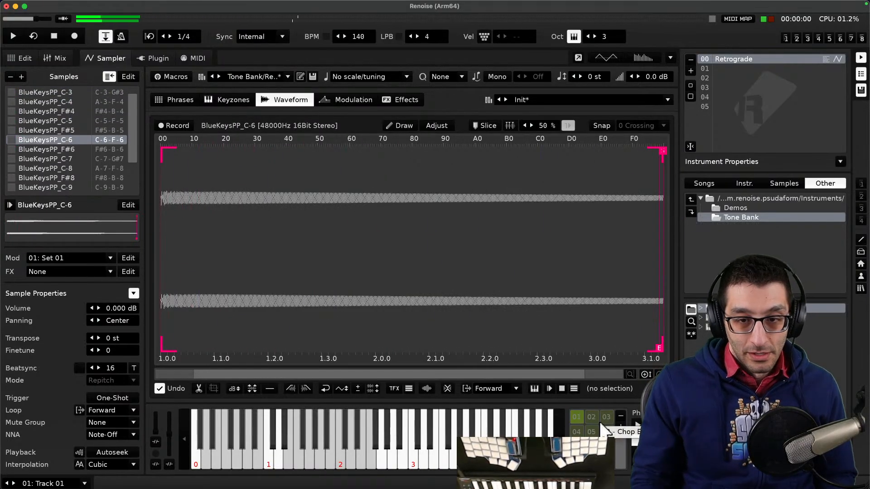
# - Switch to the music notes file, read through its chord notes, and return to Renoise
pyautogui.press('super+Tab')
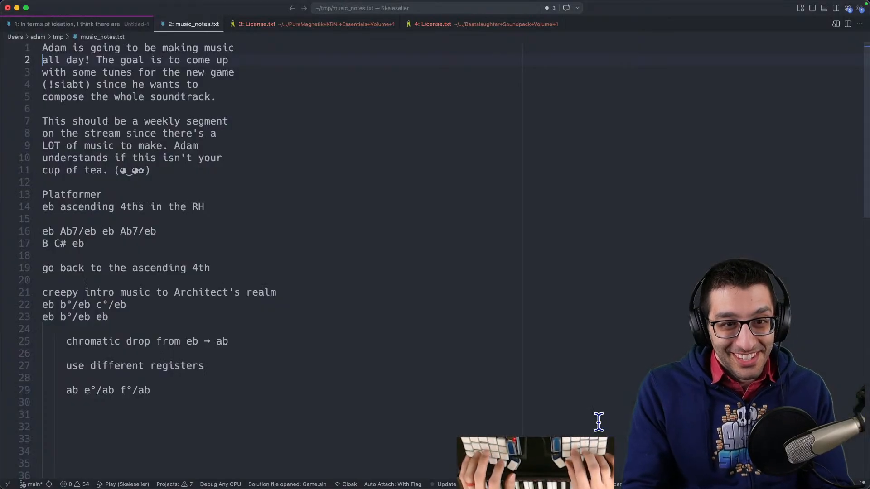
pyautogui.scroll(-5, 422, 330)
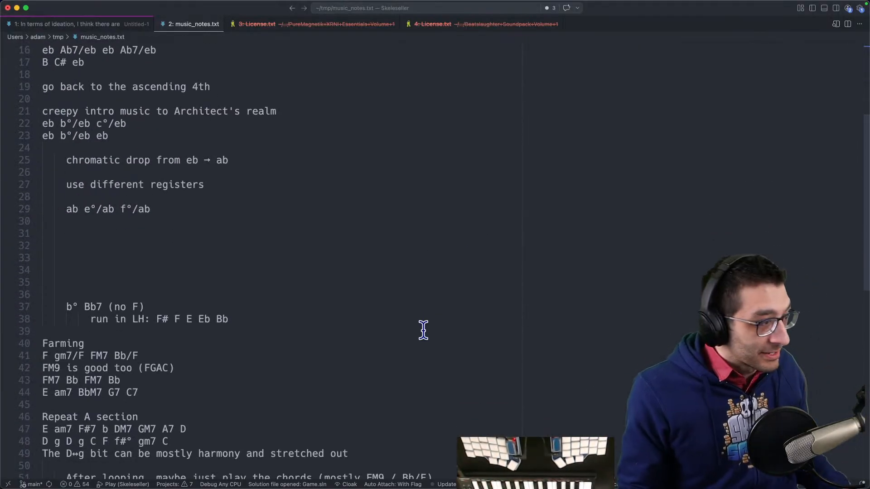
pyautogui.scroll(-4, 390, 310)
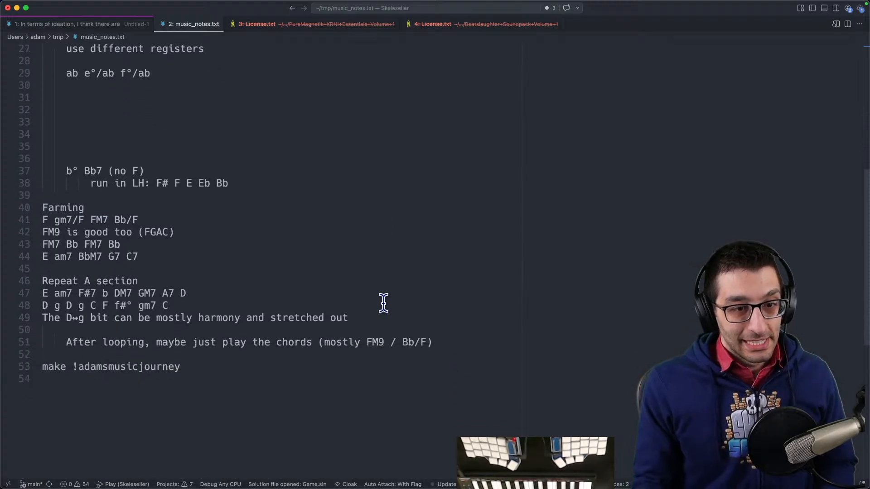
pyautogui.scroll(6, 349, 297)
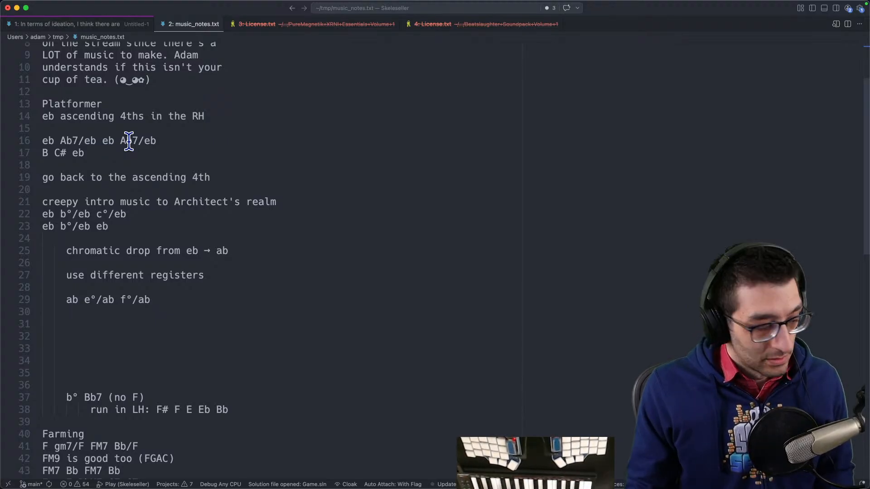
pyautogui.moveTo(557, 487)
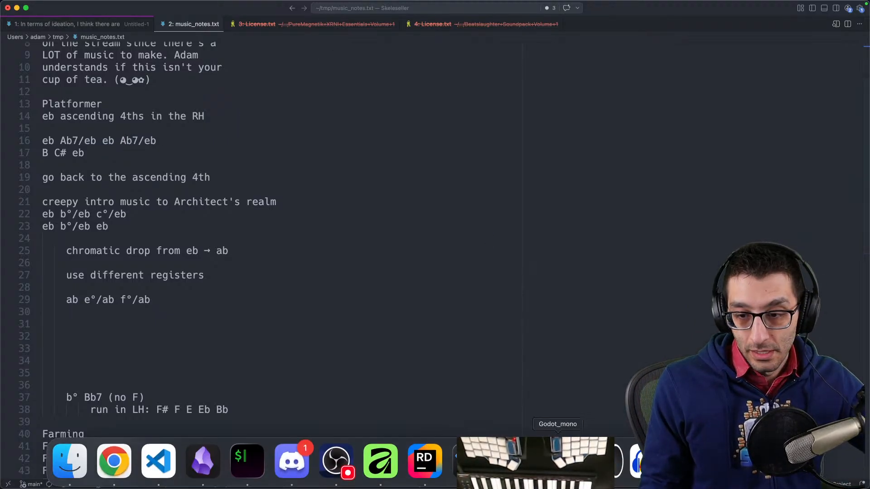
pyautogui.click(557, 463)
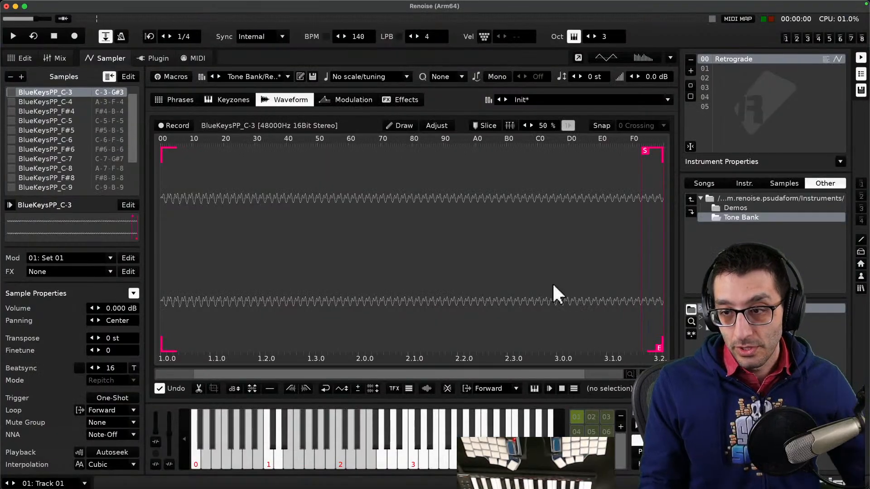
# - Browse to com.renoise.elements Multi-Samples, folder A, EGuitarClean Samples, and load an EGuitar-Clean sample
pyautogui.doubleClick(722, 200)
pyautogui.doubleClick(732, 199)
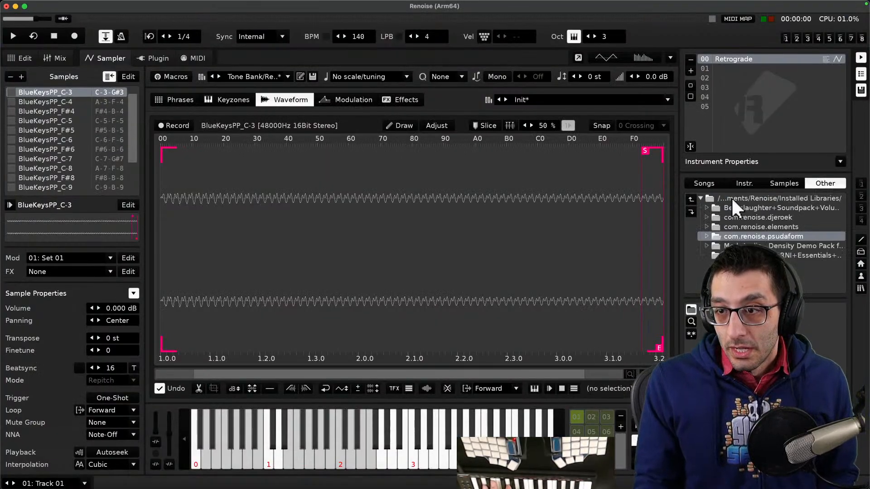
pyautogui.doubleClick(733, 228)
pyautogui.doubleClick(743, 208)
pyautogui.doubleClick(733, 206)
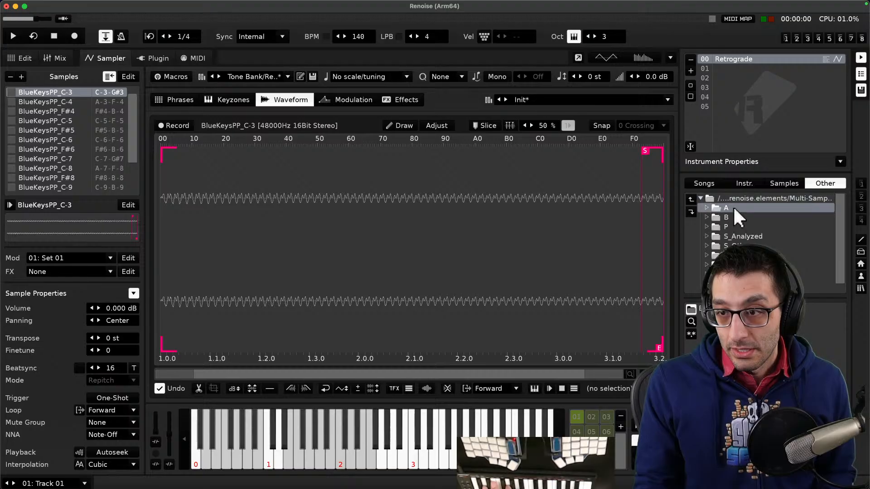
pyautogui.doubleClick(743, 308)
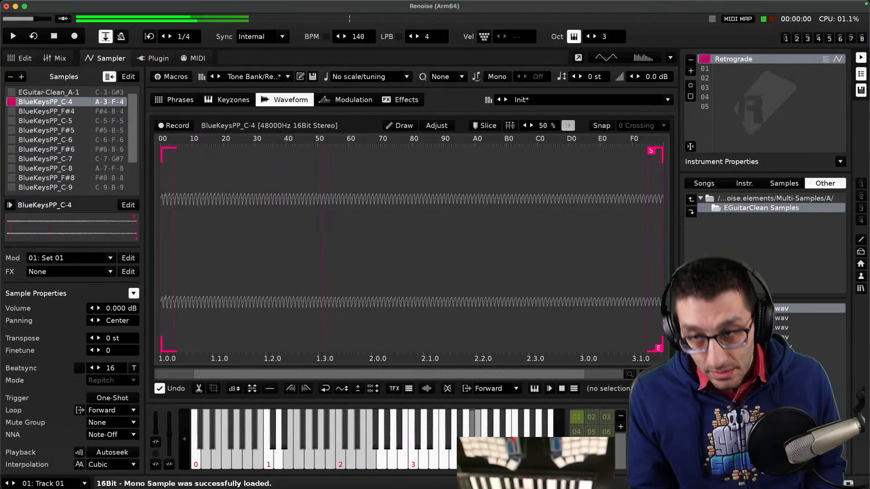
# - Delete the Retrograde instrument from the instrument list
pyautogui.rightClick(779, 59)
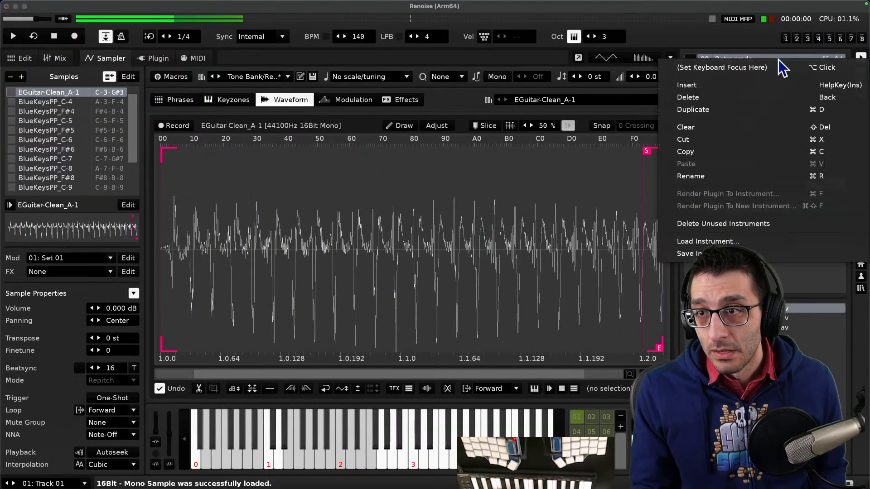
pyautogui.click(732, 97)
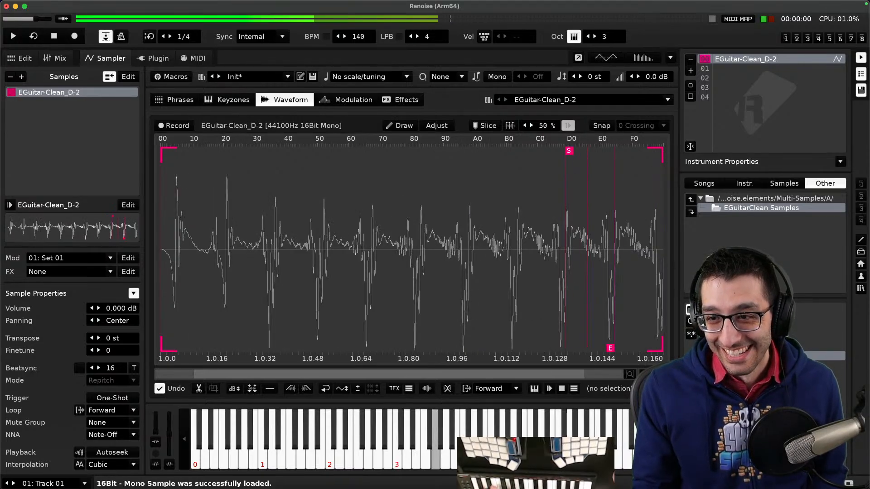
# - Open Multi-Samples folder B, enter Dulcimer Samples, and load the Dulcimer_C-4 sample
pyautogui.doubleClick(749, 198)
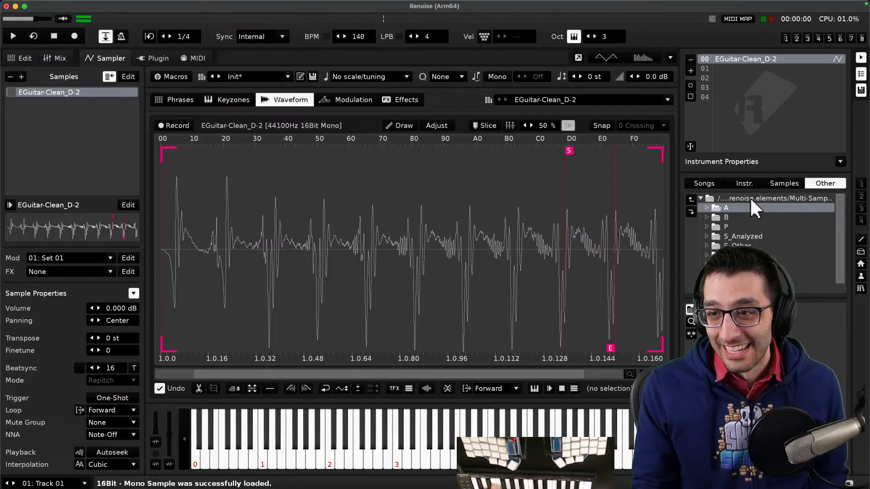
pyautogui.doubleClick(728, 217)
pyautogui.scroll(-10, 754, 219)
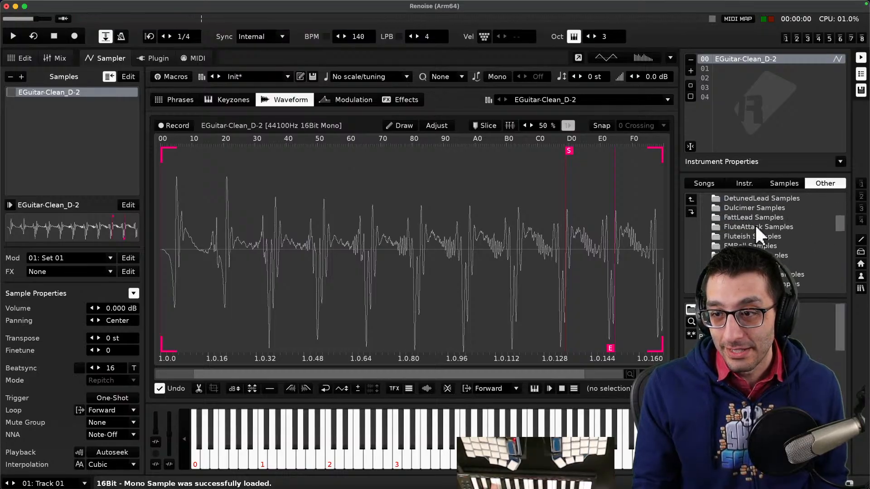
pyautogui.scroll(5, 757, 235)
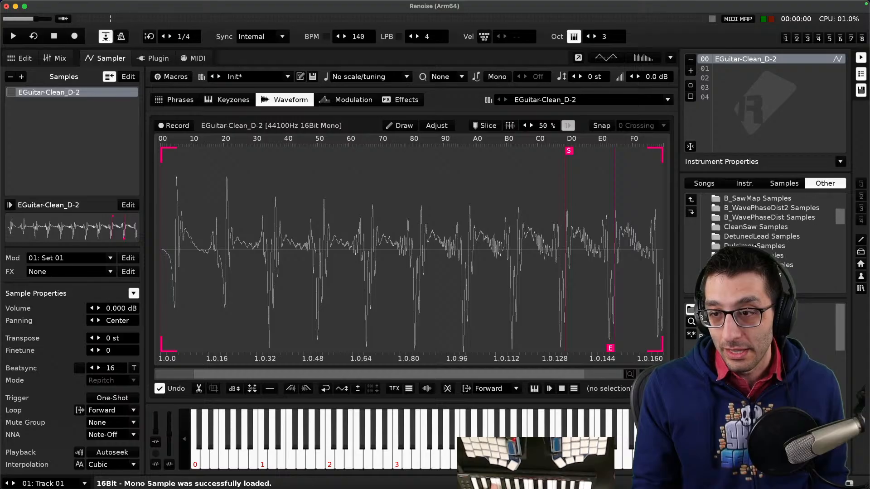
pyautogui.doubleClick(754, 246)
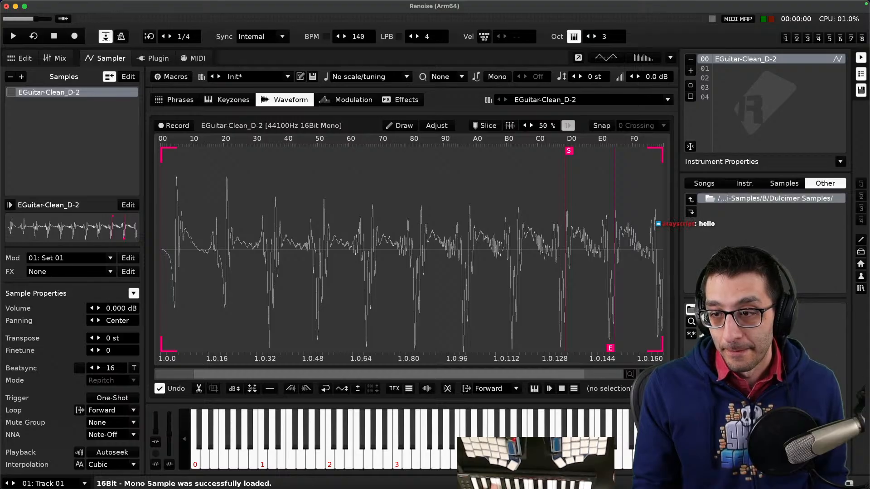
pyautogui.doubleClick(754, 309)
pyautogui.doubleClick(755, 318)
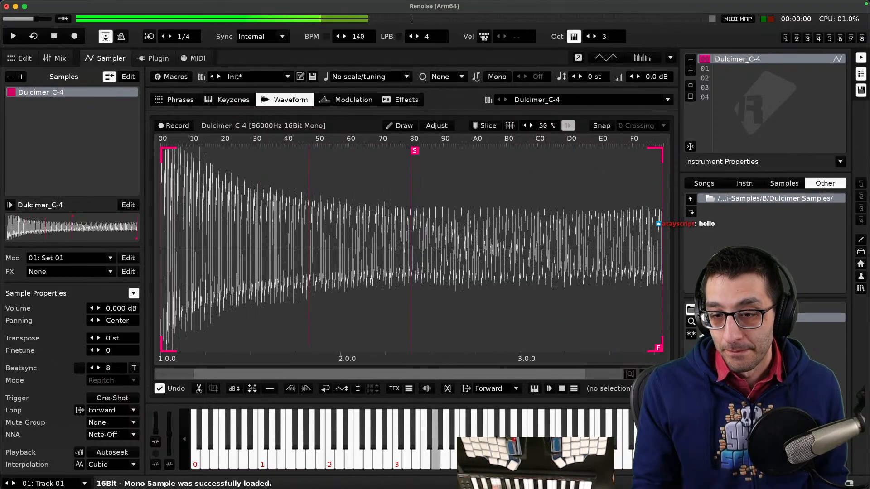
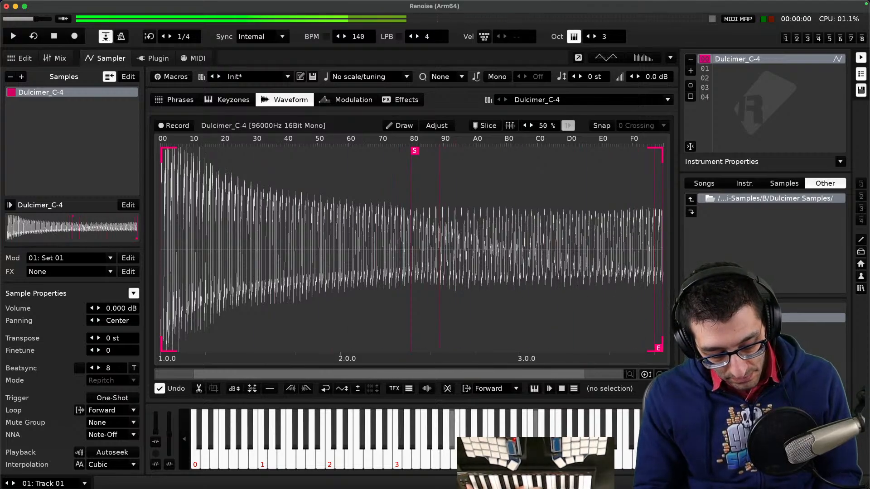
# - Open the Fluteish Samples folder in B and load the Fluteish_C-1, Fluteish_C-4 and Fluteish_C-5 samples in turn
pyautogui.click(730, 200)
pyautogui.scroll(-2, 735, 233)
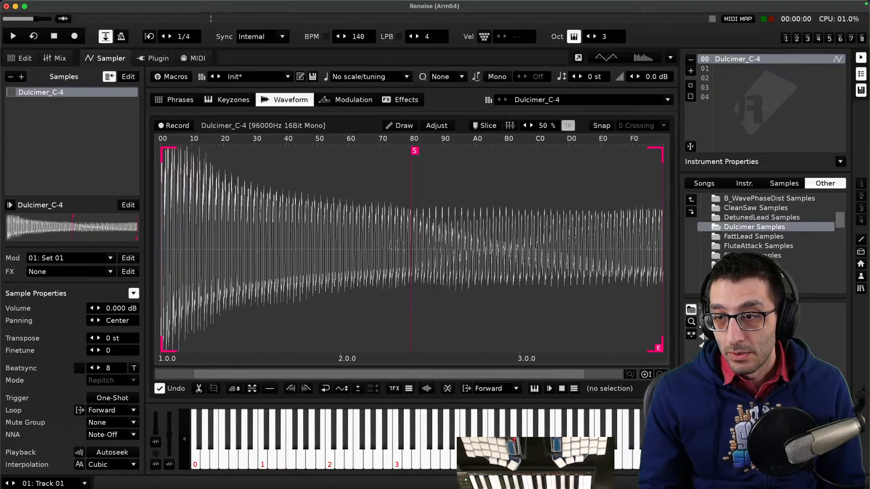
pyautogui.doubleClick(745, 256)
pyautogui.doubleClick(745, 308)
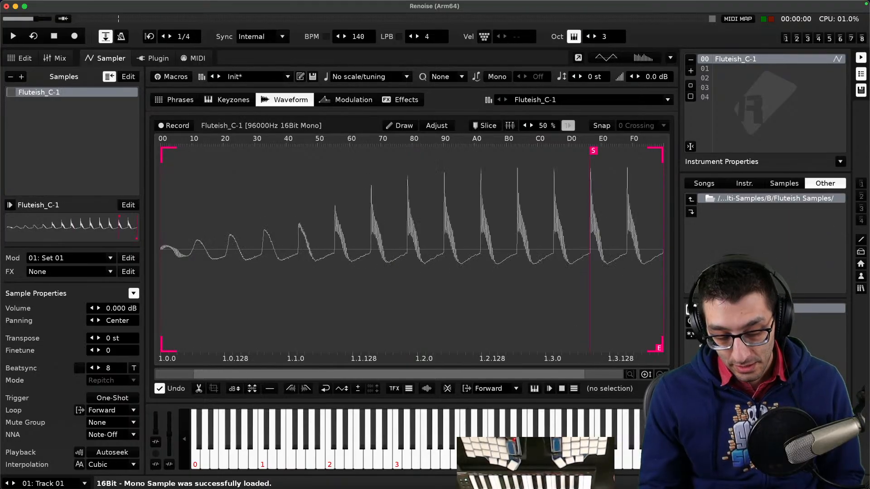
pyautogui.doubleClick(745, 337)
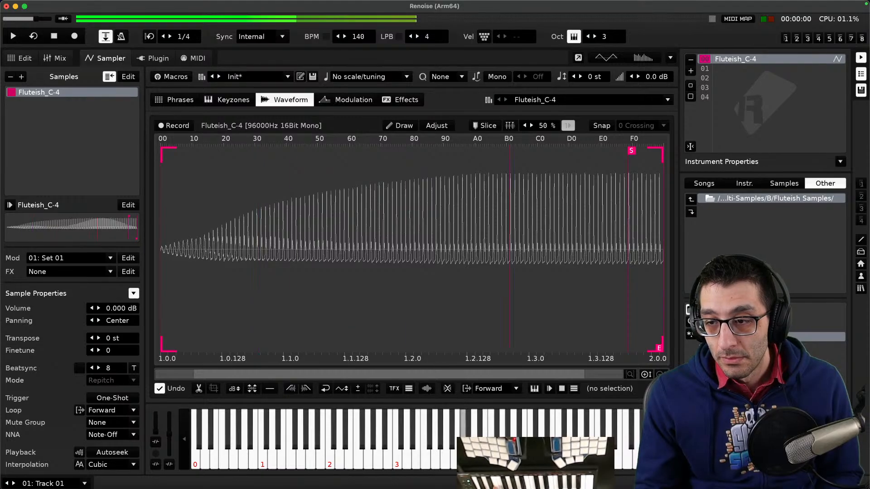
pyautogui.doubleClick(752, 346)
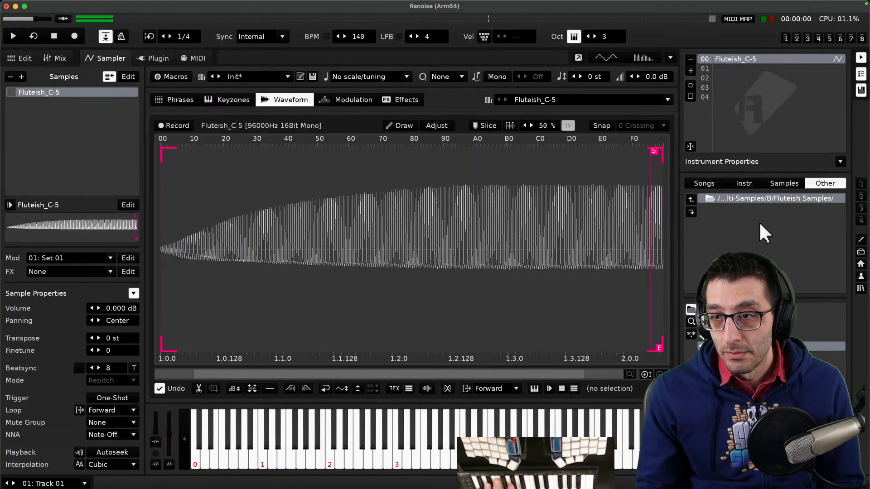
# - Go back to folder B, open GlassSineXFade Samples, and load the GlassSineXFade_C-5 sample
pyautogui.click(757, 200)
pyautogui.scroll(-2, 766, 252)
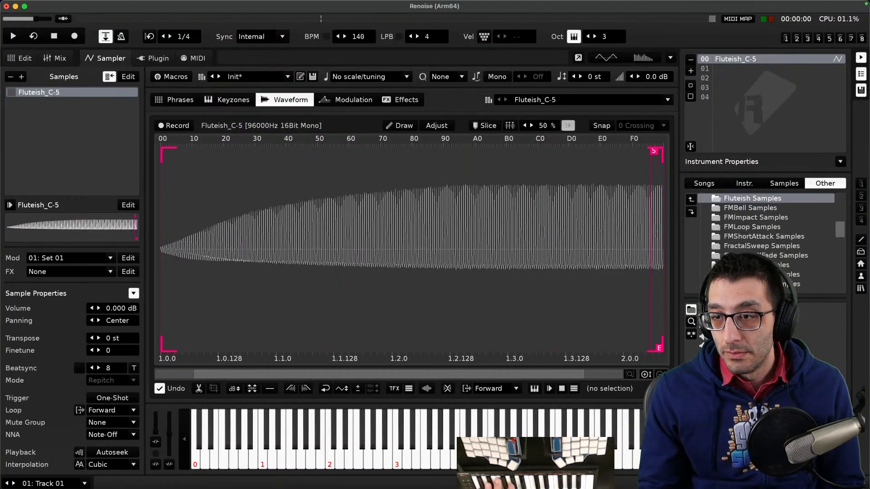
pyautogui.click(764, 252)
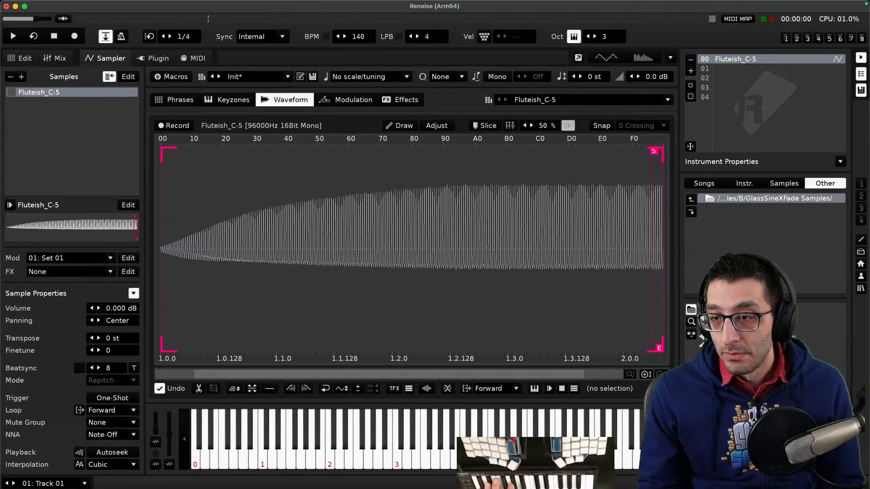
pyautogui.doubleClick(761, 308)
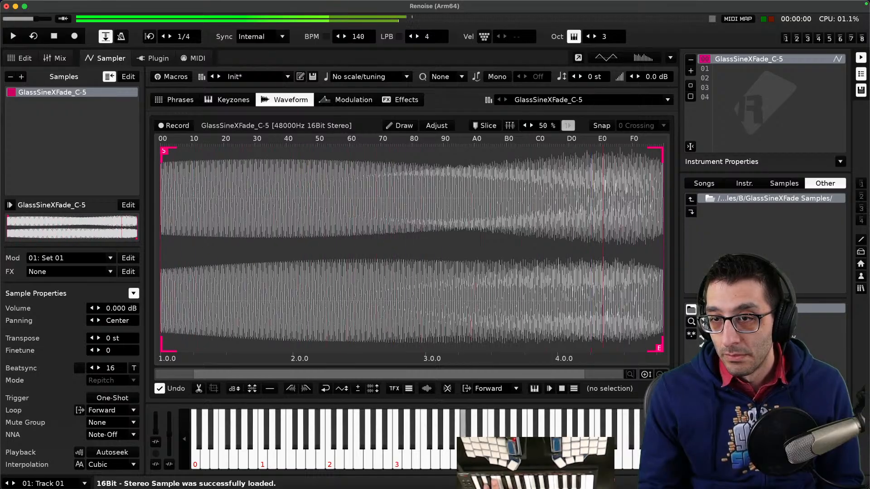
# - Return to folder B, open ShortWideSaw Samples, and load the ShortWideSaw_C-3 and ShortWideSaw_C-4 samples
pyautogui.click(745, 193)
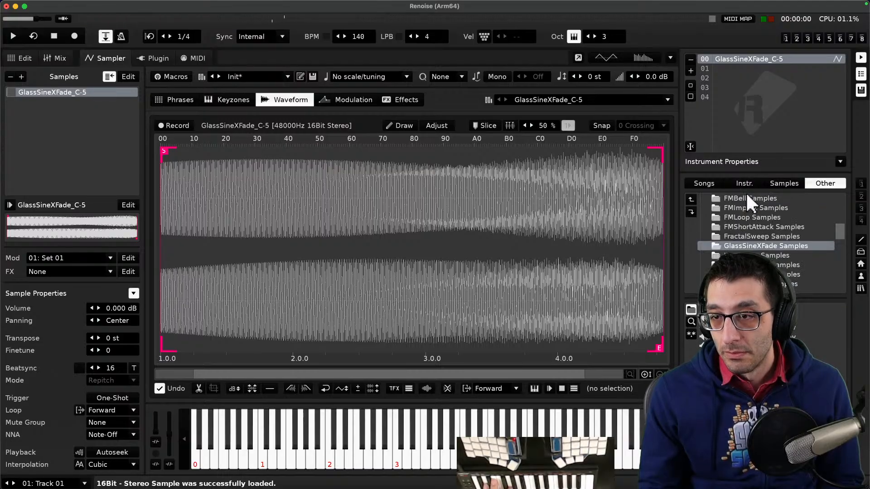
pyautogui.scroll(3, 745, 235)
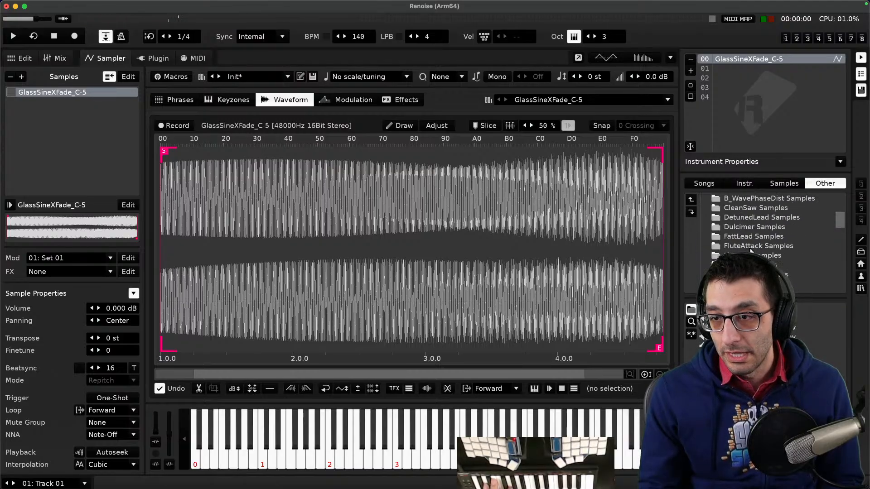
pyautogui.scroll(-10, 749, 249)
pyautogui.click(752, 256)
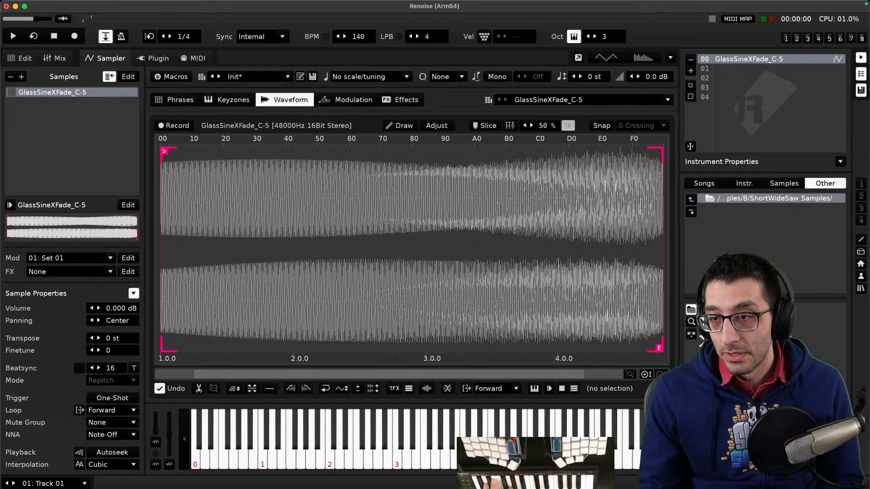
pyautogui.doubleClick(748, 308)
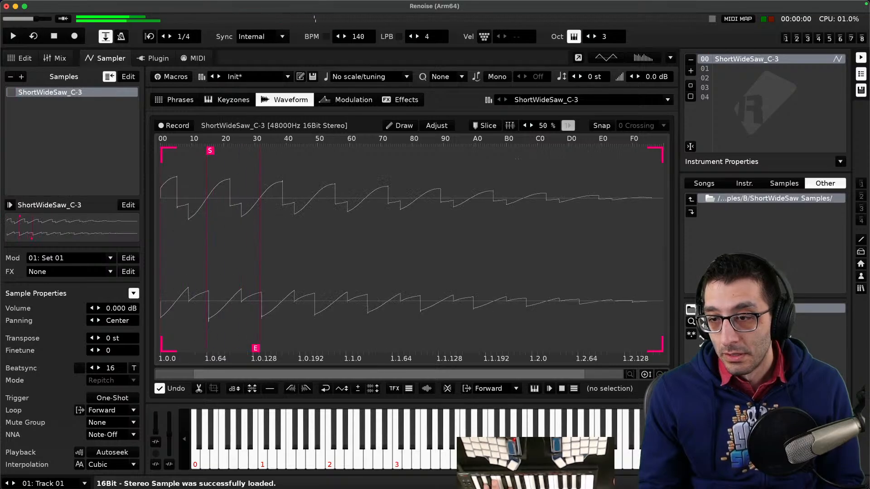
pyautogui.doubleClick(748, 327)
pyautogui.doubleClick(747, 318)
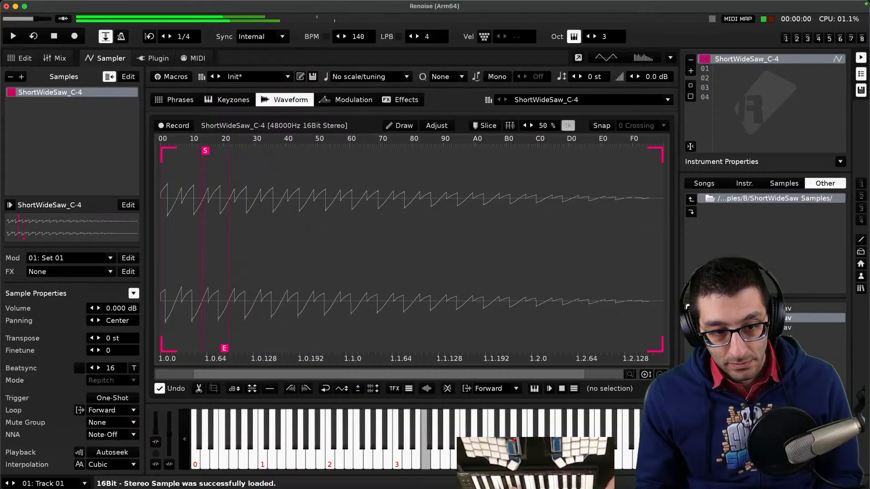
pyautogui.click(126, 435)
pyautogui.click(142, 432)
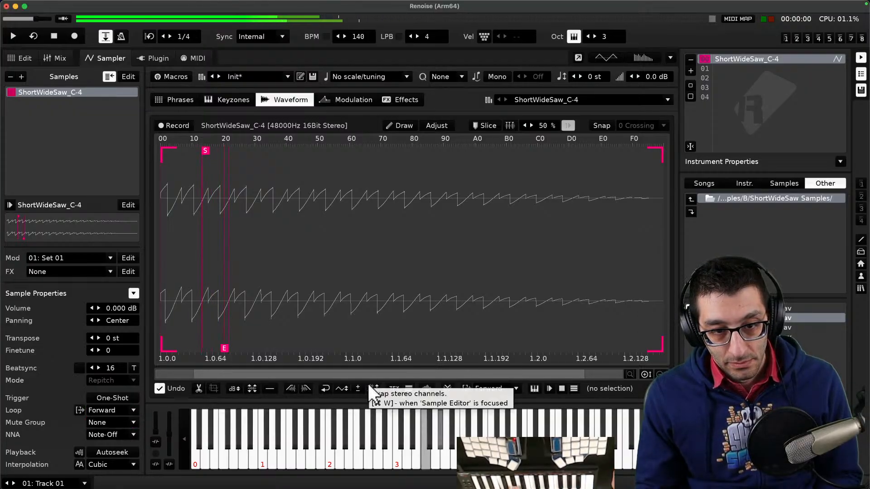
# - Navigate up to Multi-Samples, open folder P and GlockenXFade Samples, and load the GlockenXFade_C-5 sample
pyautogui.click(725, 199)
pyautogui.doubleClick(742, 200)
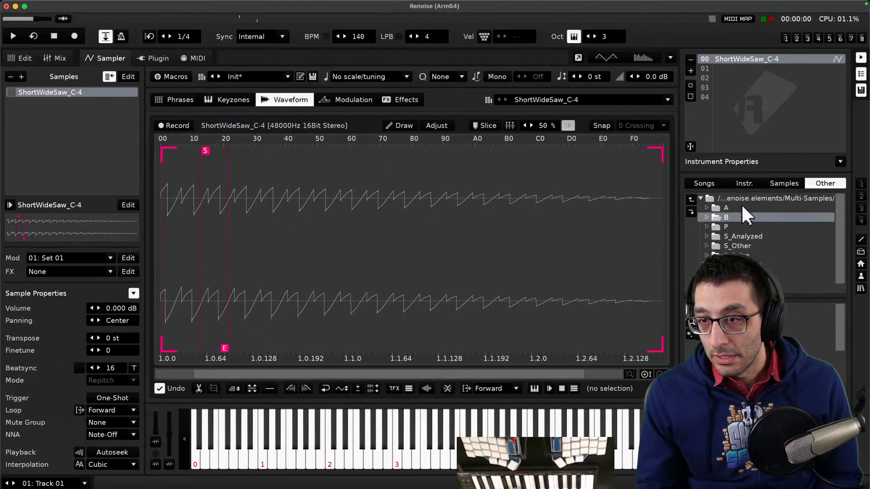
pyautogui.doubleClick(739, 224)
pyautogui.doubleClick(745, 226)
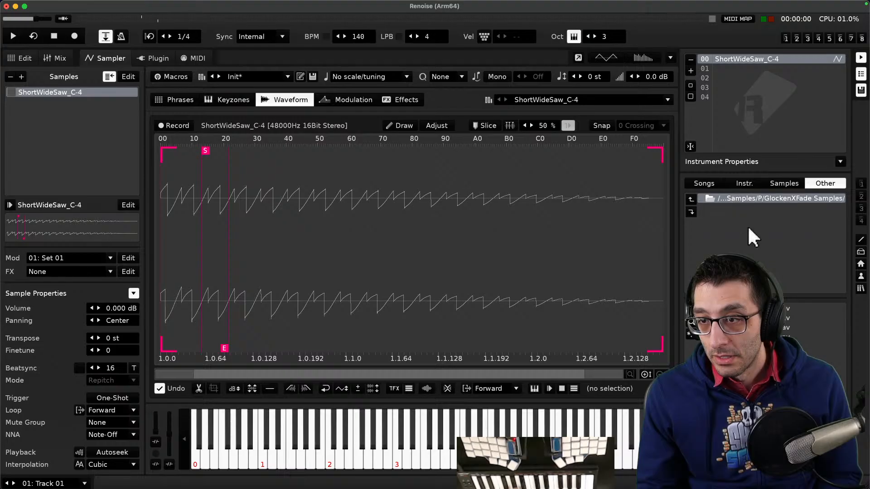
pyautogui.doubleClick(734, 309)
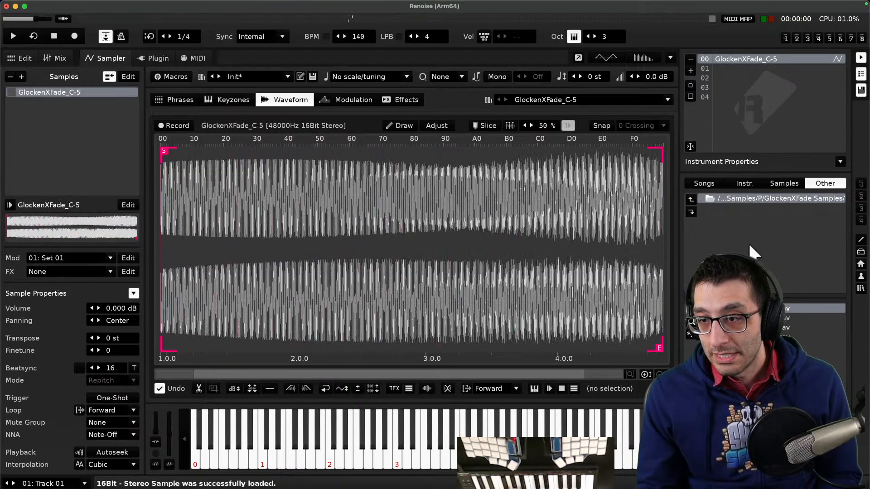
# - Go back to folder P, open BlueKeysPP Samples, and load the BlueKeysPP_C-5 sample
pyautogui.click(741, 200)
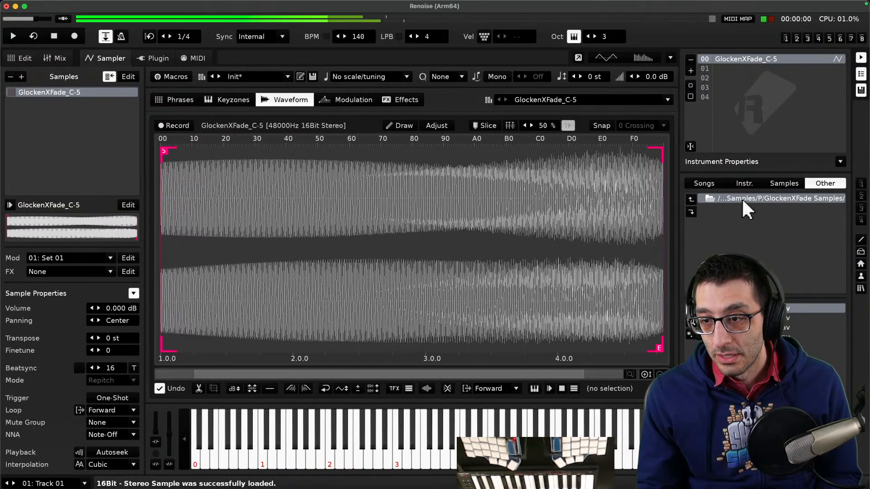
pyautogui.doubleClick(741, 213)
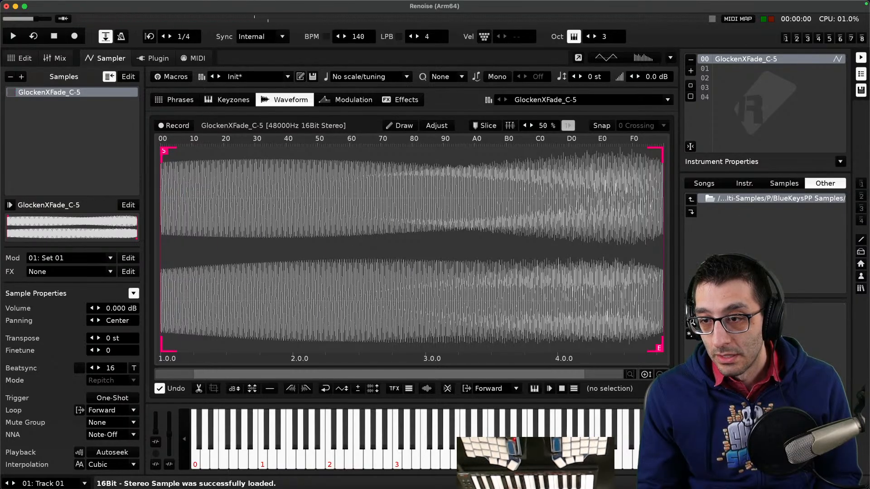
pyautogui.doubleClick(725, 309)
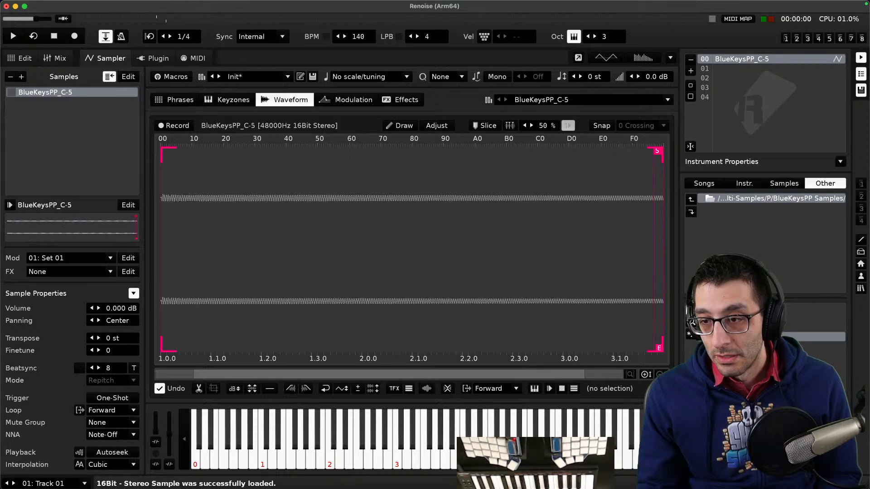
pyautogui.doubleClick(725, 327)
pyautogui.doubleClick(724, 336)
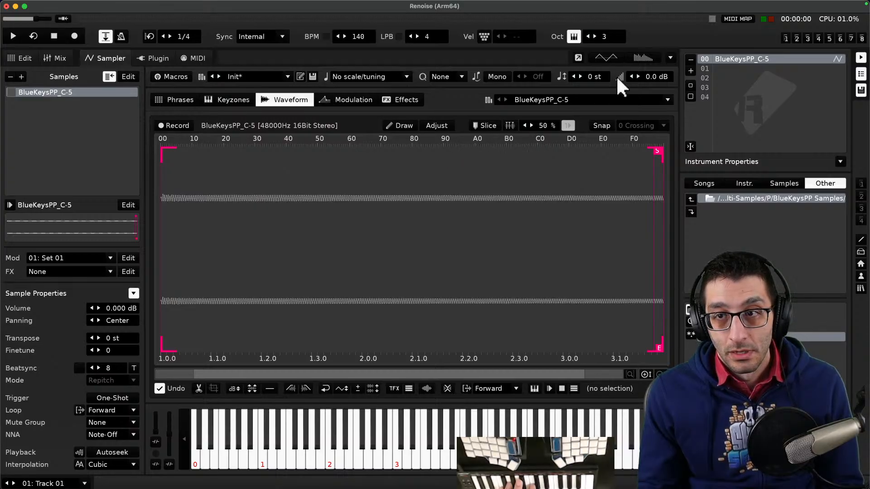
# - Nudge the instrument's global volume up to 0.7 dB and drag it back to 0.0 dB
pyautogui.click(639, 76)
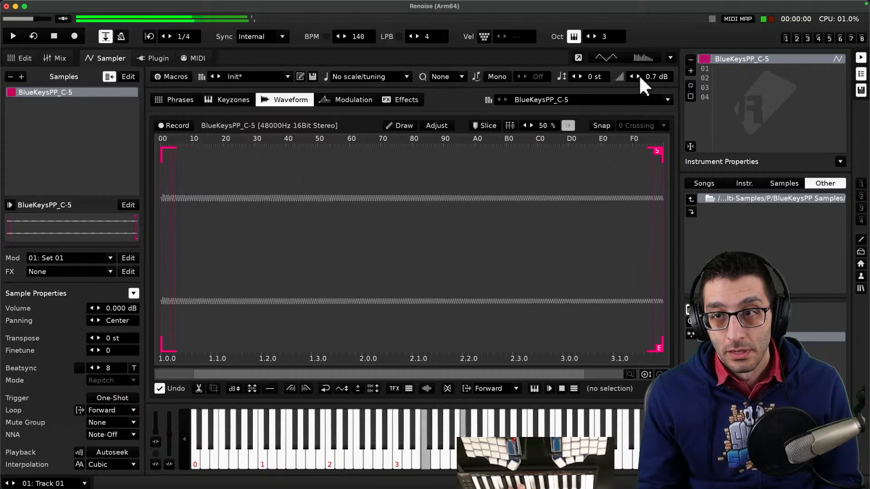
pyautogui.moveTo(639, 76); pyautogui.dragTo(632, 76)
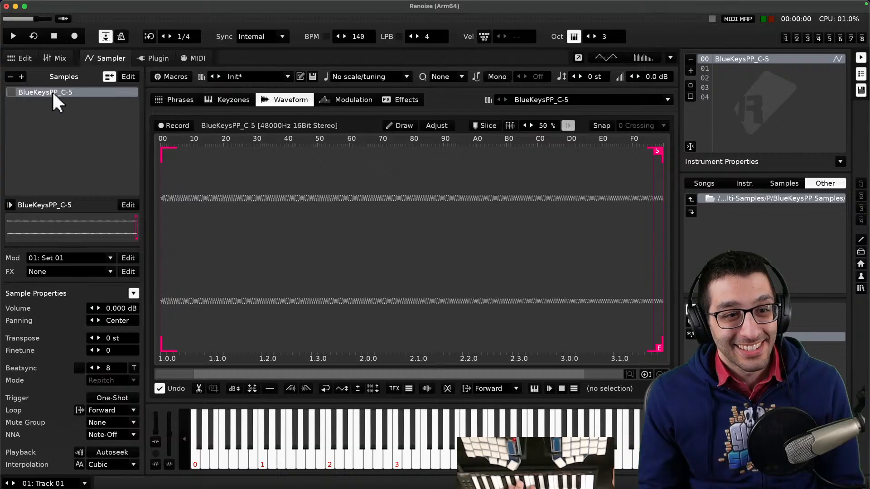
# - Raise the sample's volume in steps to about 11.74 dB, then drag it down to about -2.164 dB
pyautogui.click(99, 307)
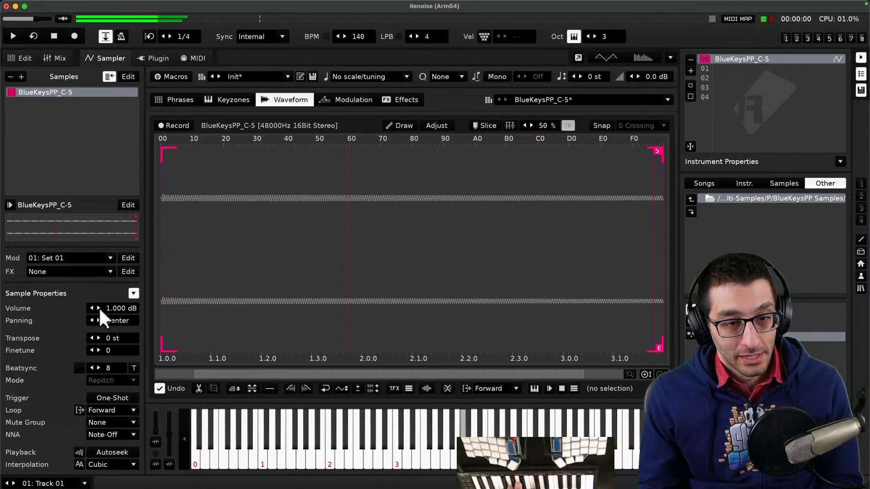
pyautogui.click(98, 308)
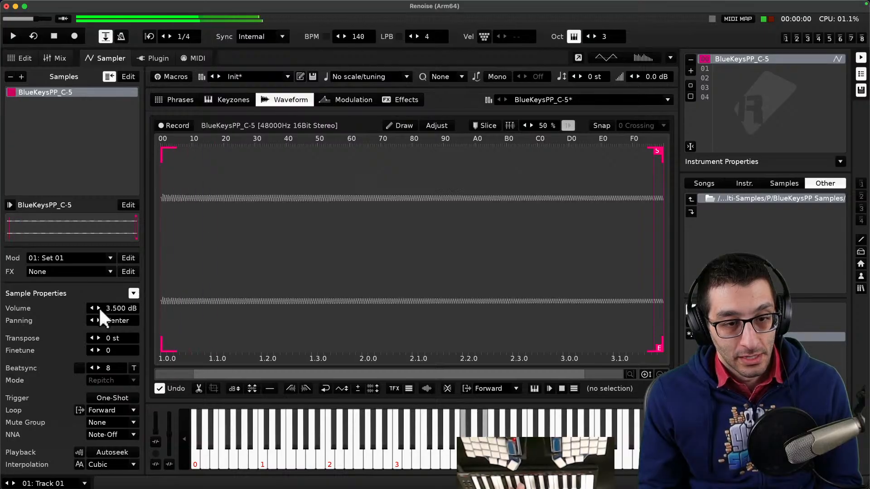
pyautogui.click(98, 308)
pyautogui.click(99, 308)
pyautogui.click(98, 308)
pyautogui.click(99, 308)
pyautogui.click(99, 308)
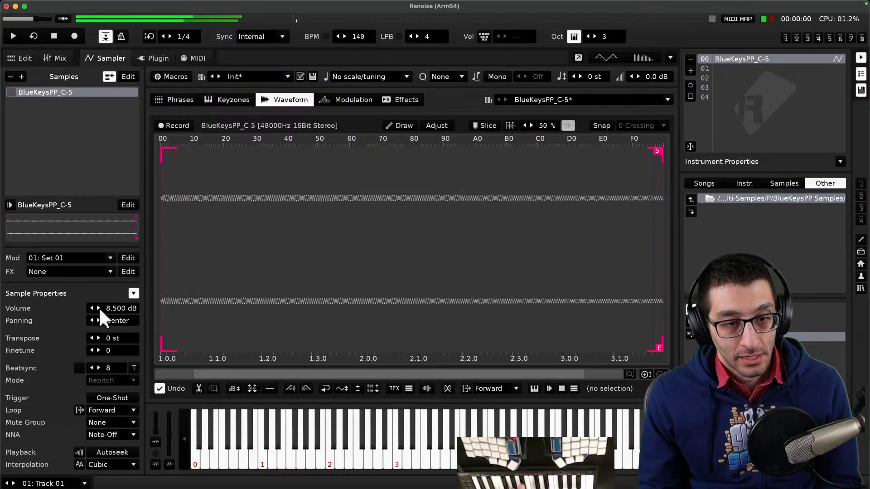
pyautogui.click(99, 308)
pyautogui.click(98, 308)
pyautogui.click(99, 308)
pyautogui.click(99, 308)
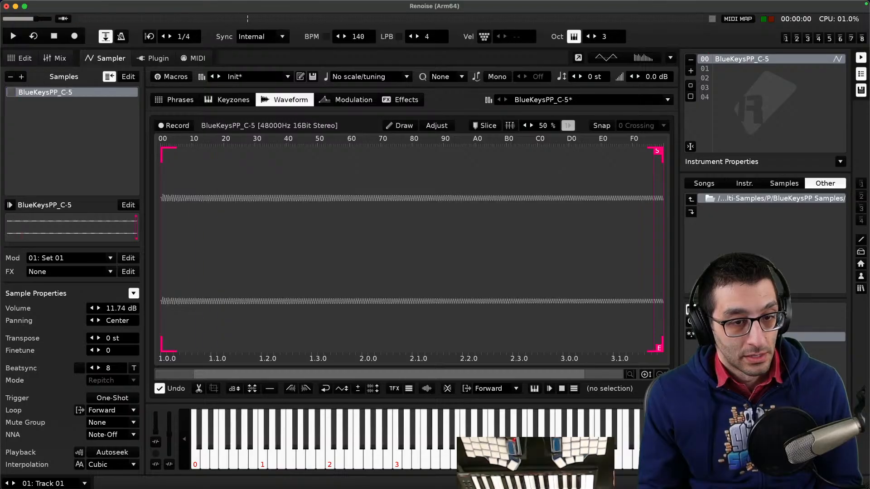
pyautogui.moveTo(120, 309); pyautogui.dragTo(121, 376)
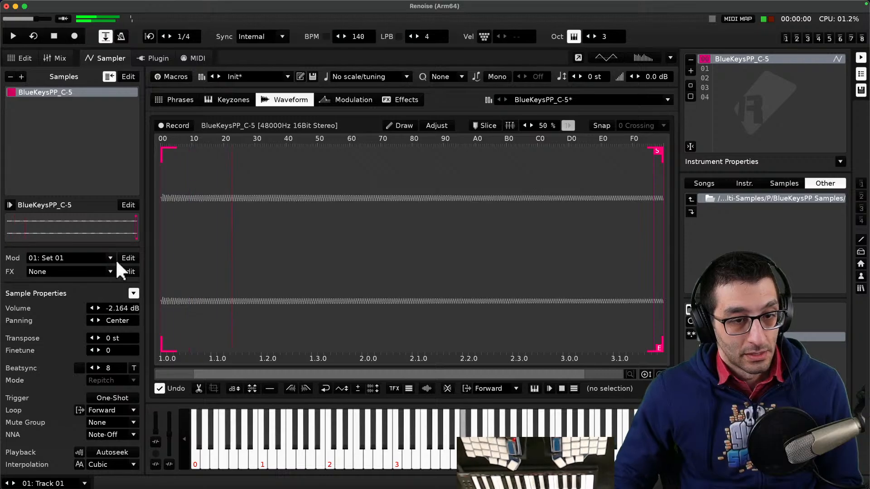
# - Set the sample's volume to 0 dB
pyautogui.doubleClick(113, 308)
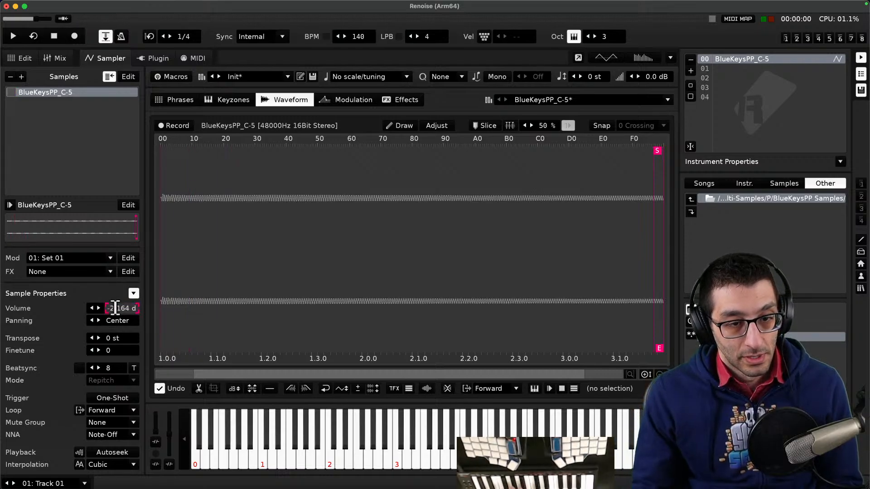
pyautogui.write('04 dB')
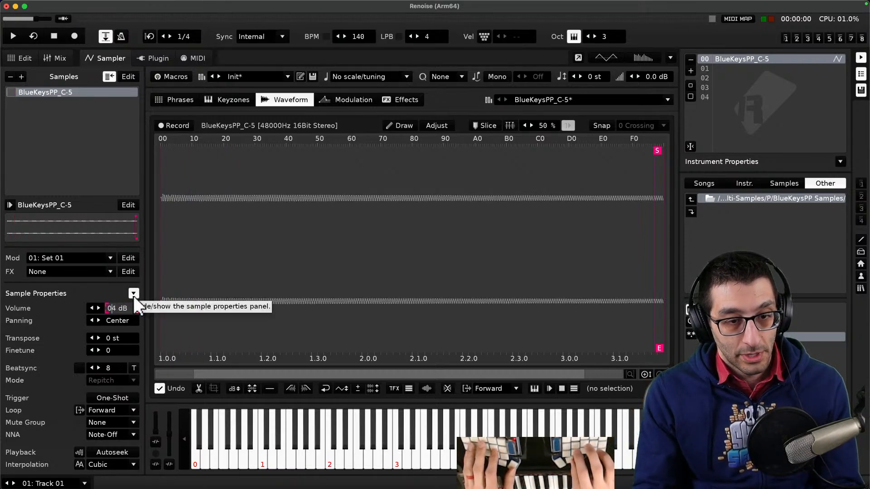
pyautogui.press('Delete')
pyautogui.press('Return')
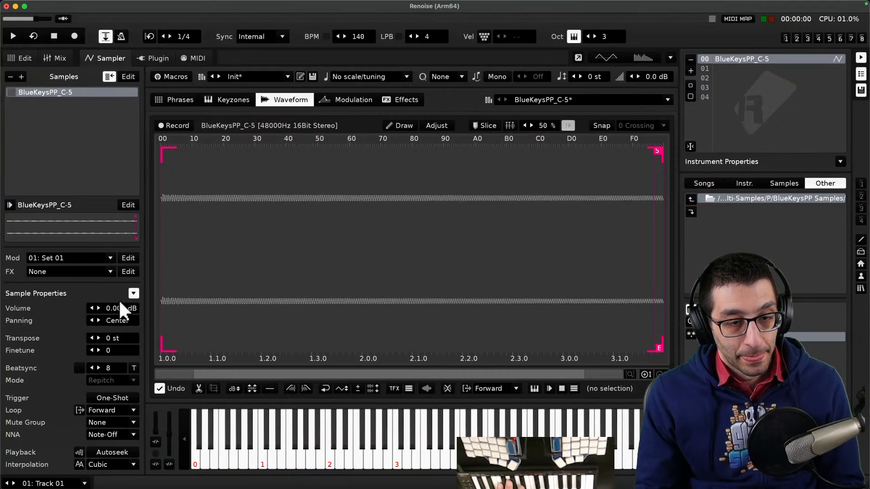
pyautogui.click(132, 293)
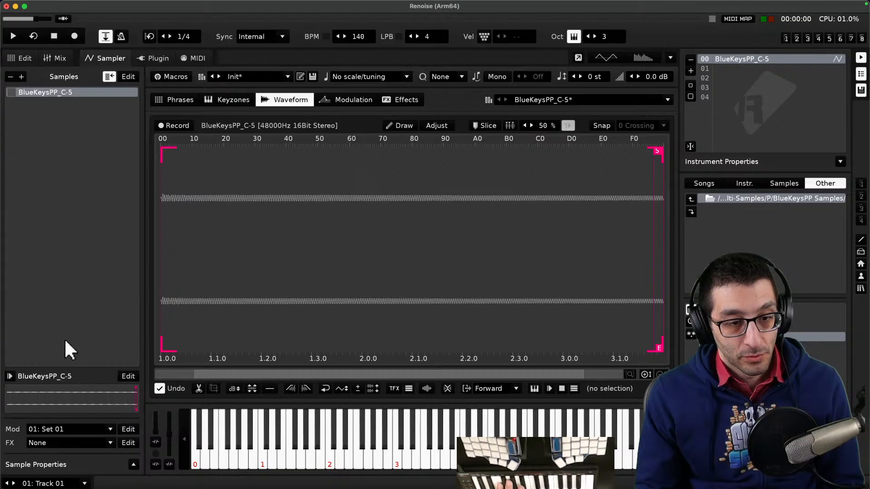
pyautogui.click(134, 463)
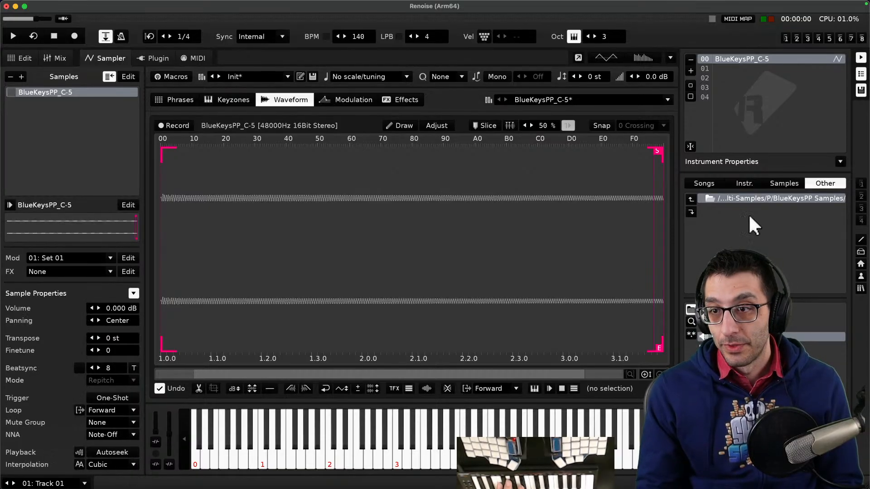
# - Navigate up to Multi-Samples, open the S_Sawtooth folder, and load the S_SawAsymmetric multi-sample instrument
pyautogui.click(743, 198)
pyautogui.click(746, 198)
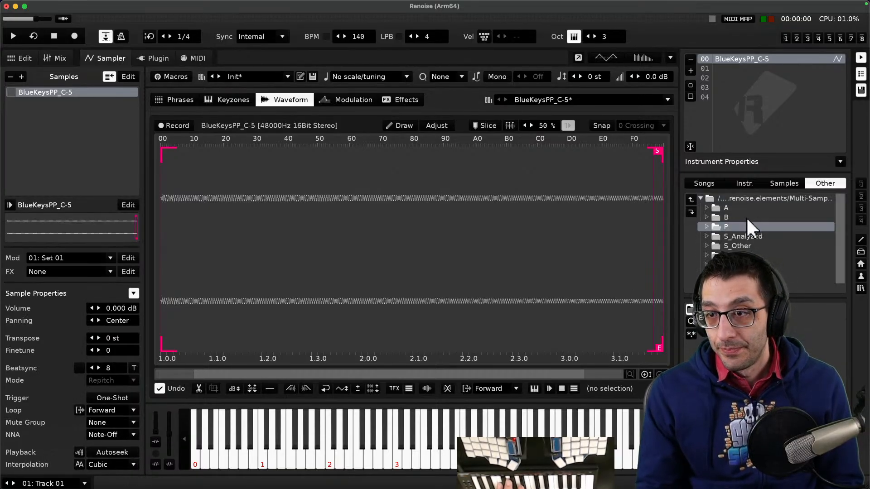
pyautogui.scroll(-1, 746, 217)
pyautogui.doubleClick(752, 255)
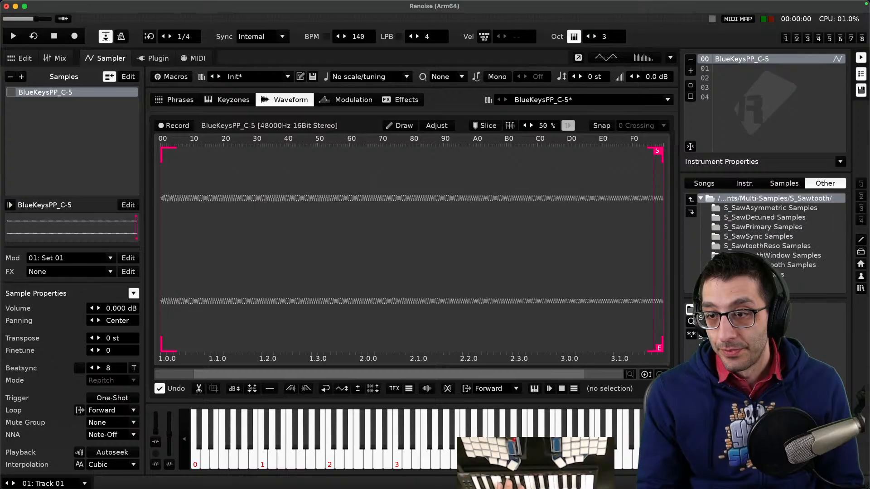
pyautogui.doubleClick(742, 309)
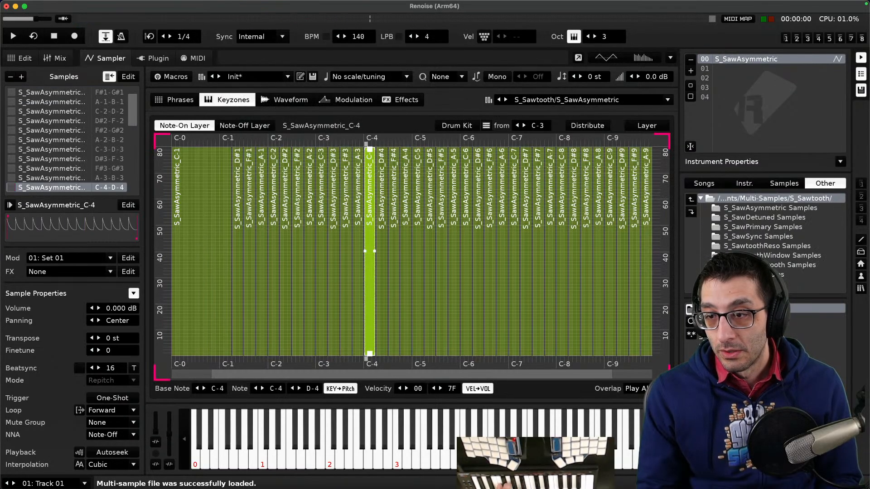
# - Load the S_SawDetuned and S_SawPrimary multi-sample instruments in turn to audition them
pyautogui.doubleClick(743, 318)
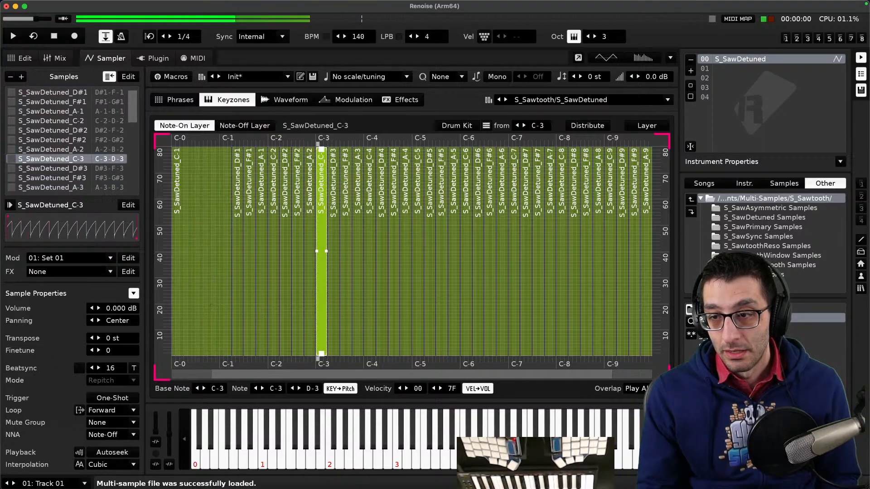
pyautogui.doubleClick(743, 328)
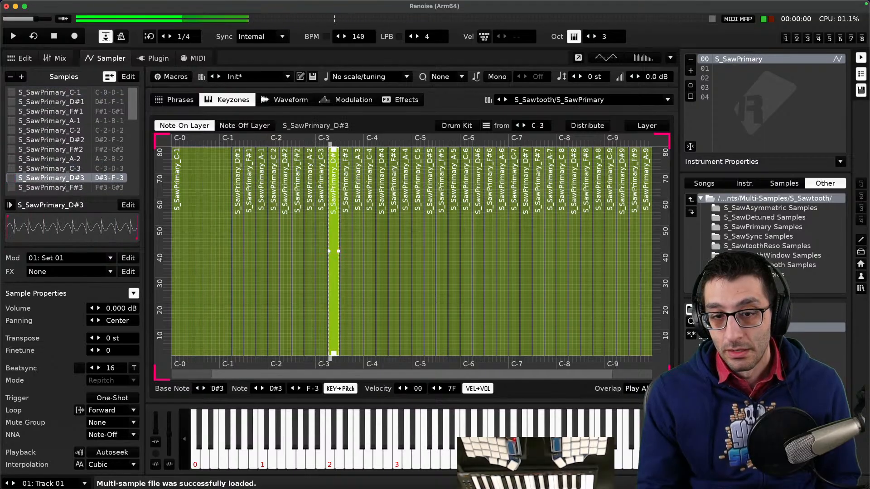
# - Go up to Installed Libraries, open com.renoise.djeroek's Instruments > Synth folder, and load the (RJ) Fill a kilo-aunt instrument
pyautogui.doubleClick(732, 199)
pyautogui.doubleClick(732, 198)
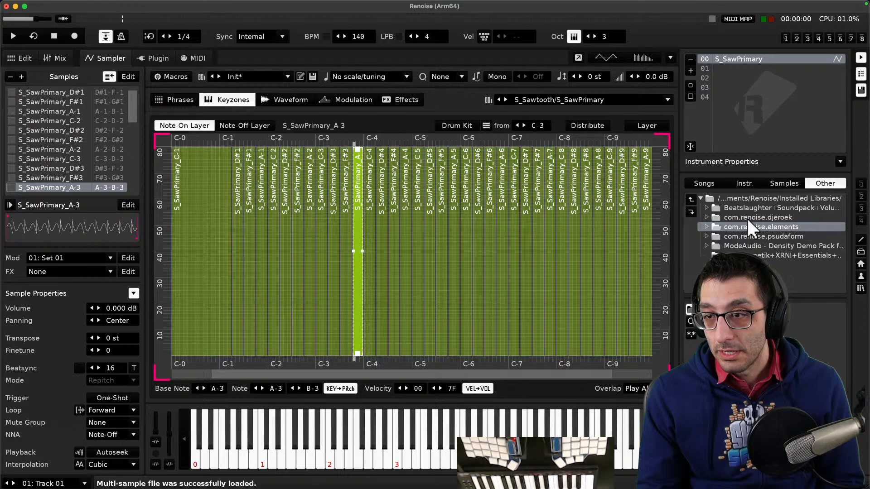
pyautogui.doubleClick(747, 217)
pyautogui.doubleClick(749, 214)
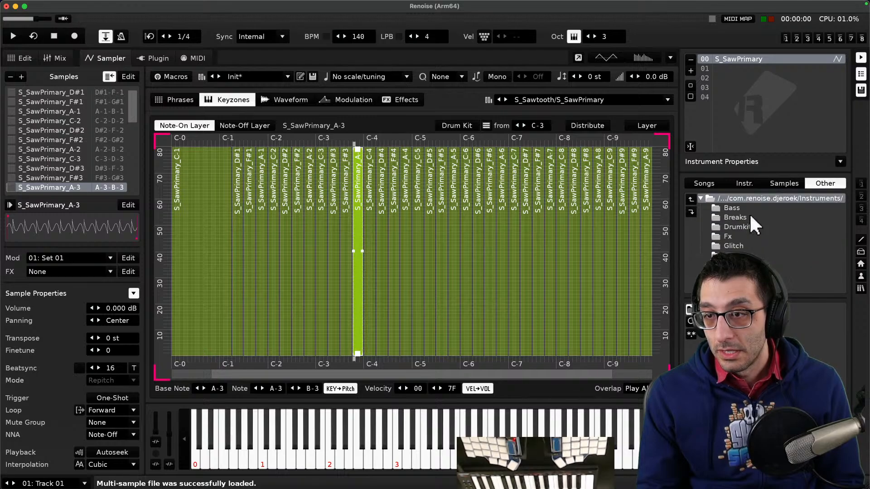
pyautogui.doubleClick(745, 255)
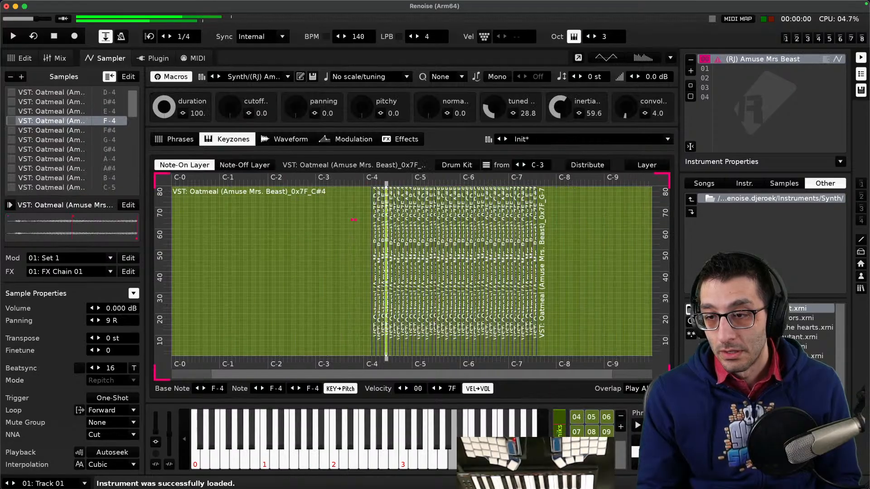
pyautogui.doubleClick(761, 318)
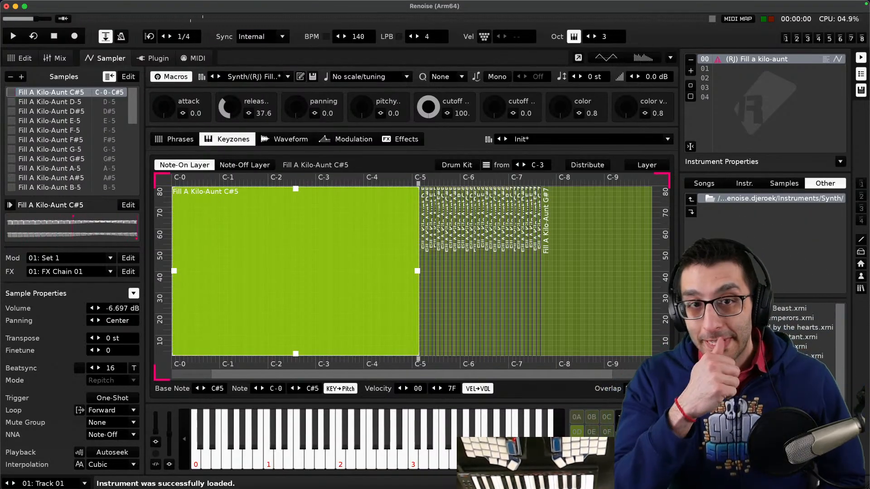
# - Load the (RJ) ricogm drum kit from the djeroek Drumkit folder and view it in the Sampler
pyautogui.press('F2')
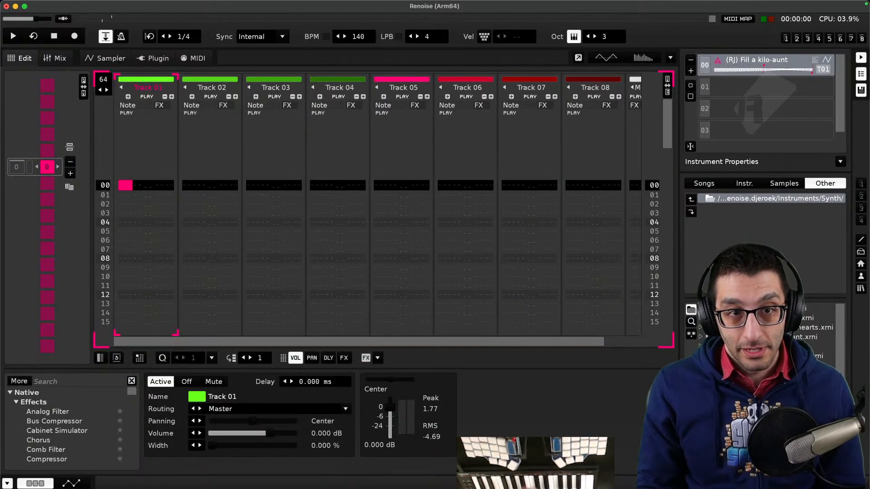
pyautogui.doubleClick(738, 200)
pyautogui.doubleClick(738, 198)
pyautogui.doubleClick(741, 215)
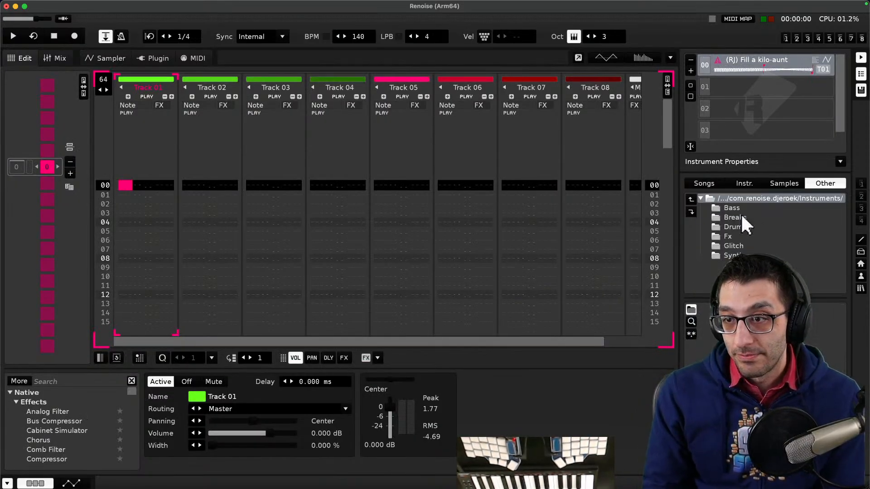
pyautogui.doubleClick(743, 226)
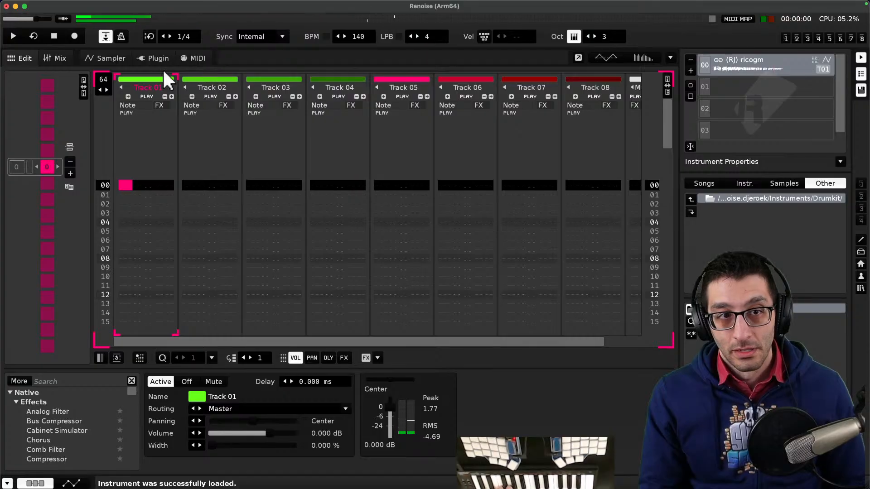
pyautogui.click(110, 58)
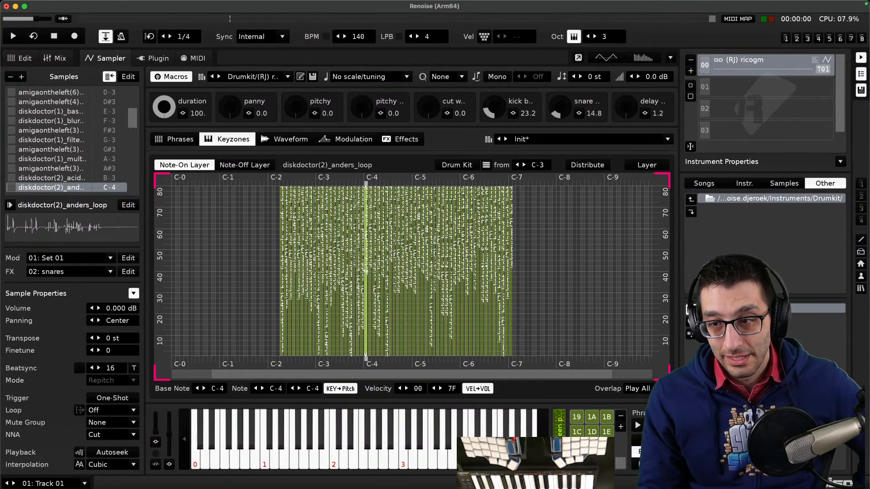
# - Browse to djeroek's Samples > Diskdoctor folder and load the rj_dd_hat_zacht and rj_dd_high_snare_0 samples
pyautogui.click(762, 199)
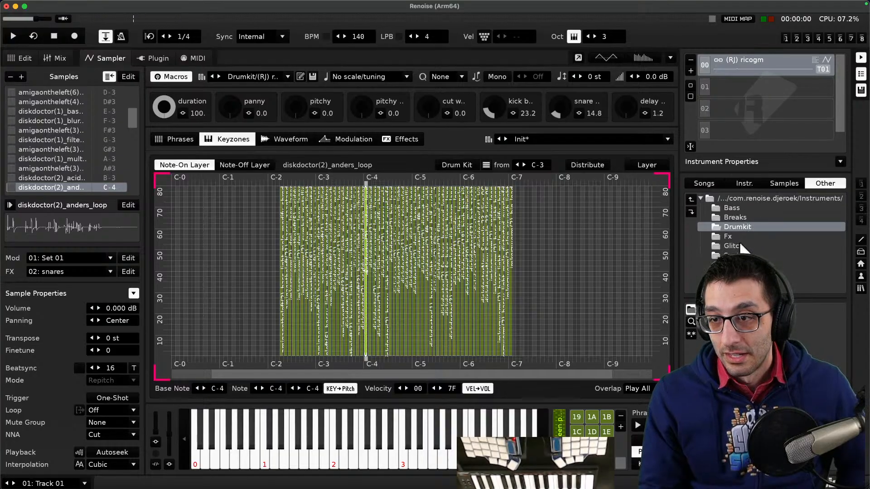
pyautogui.click(751, 196)
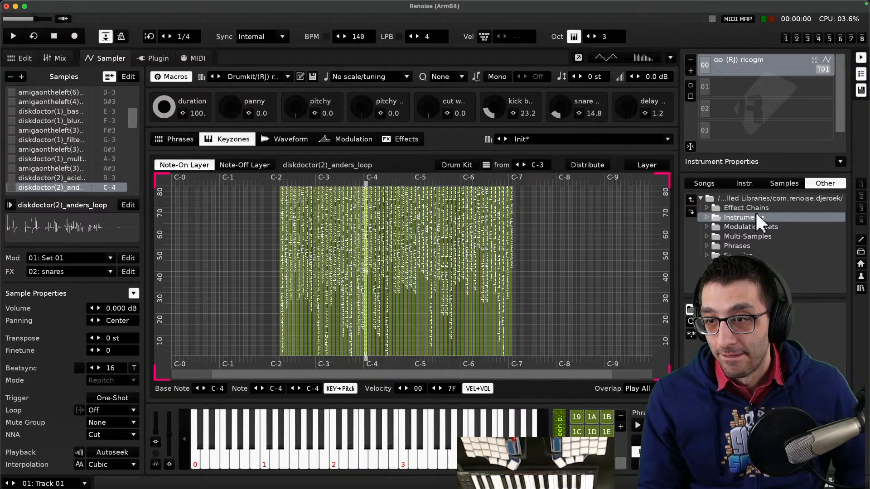
pyautogui.doubleClick(749, 253)
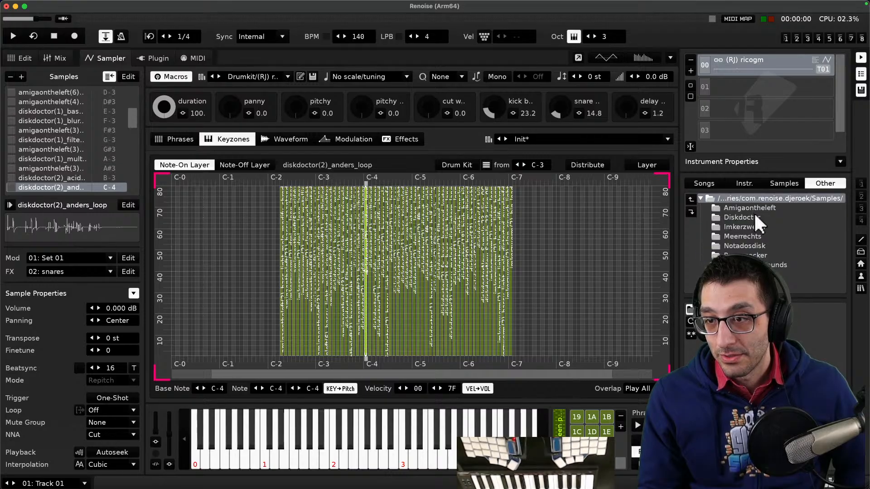
pyautogui.click(754, 212)
pyautogui.scroll(-10, 761, 353)
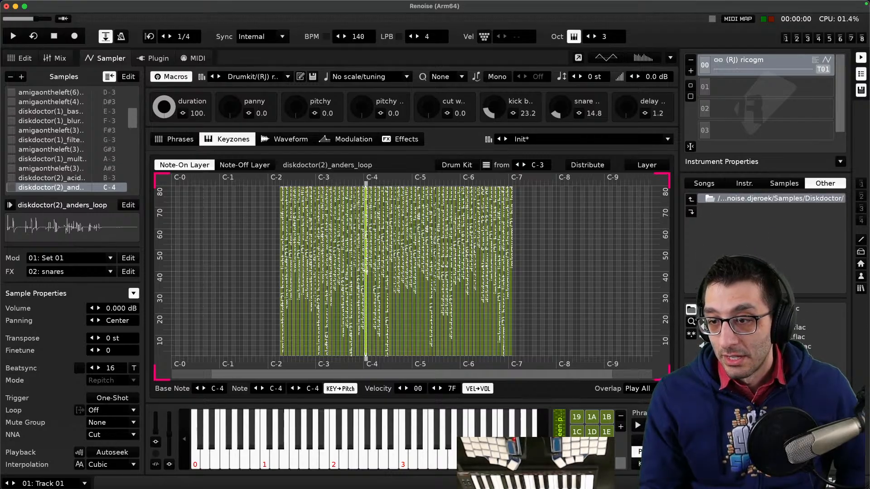
pyautogui.doubleClick(743, 328)
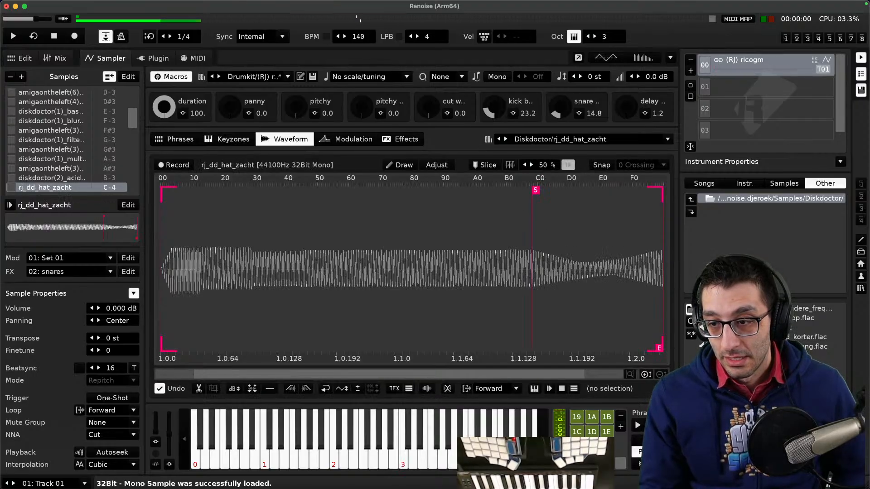
pyautogui.doubleClick(743, 366)
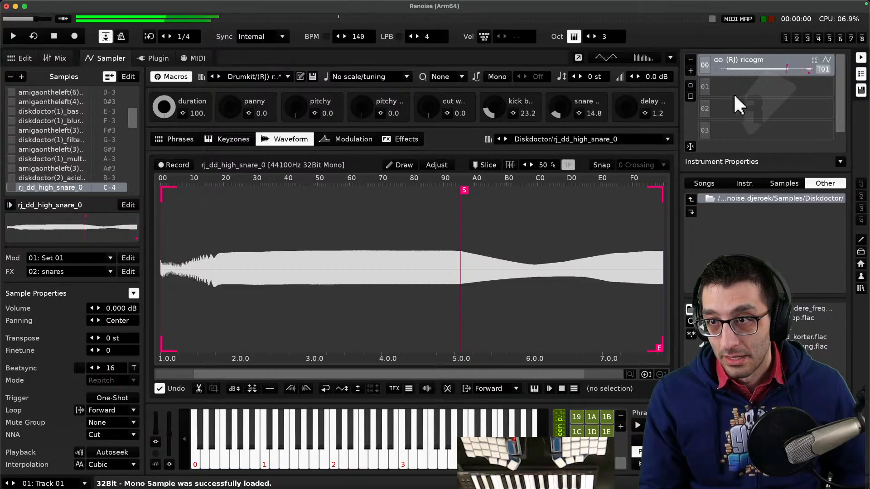
# - Clear the instrument slot, then load Diskdoctor samples rj_dd_high_snare_0, rj_dd_kik and rj_dd_high_snare_2 one after another
pyautogui.rightClick(735, 67)
pyautogui.click(730, 113)
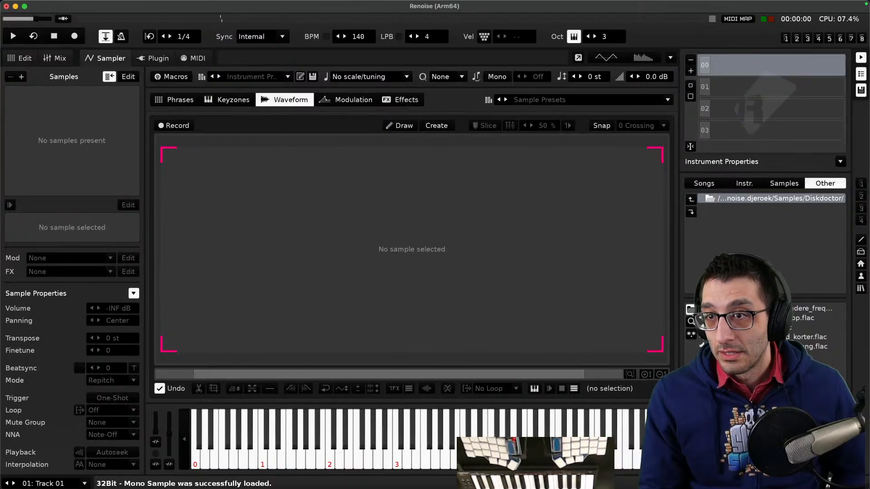
pyautogui.doubleClick(743, 366)
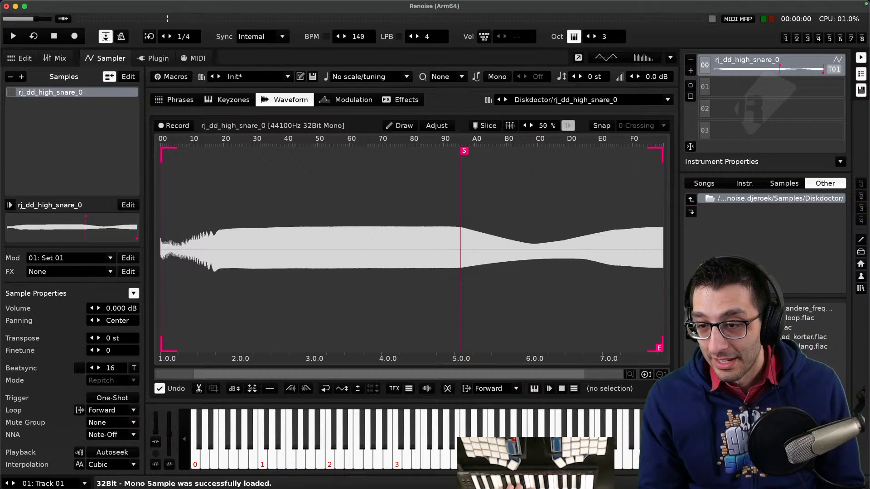
pyautogui.press('Return')
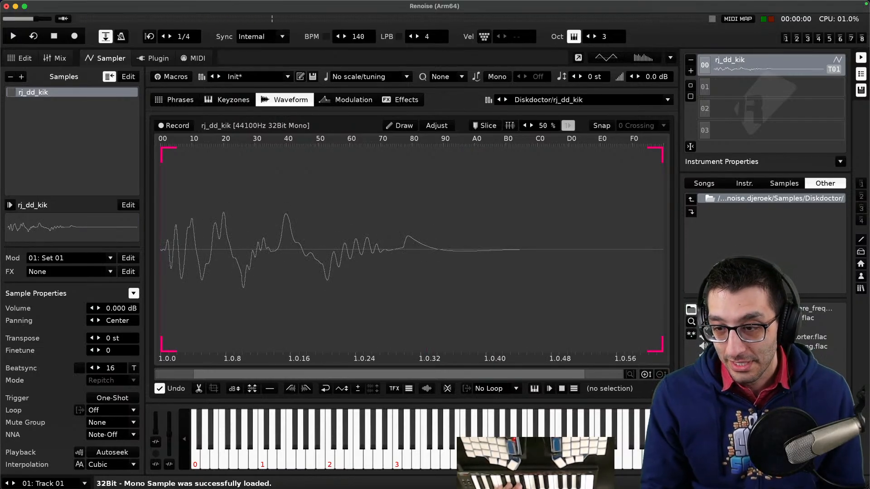
pyautogui.press('Return')
pyautogui.press('Return')
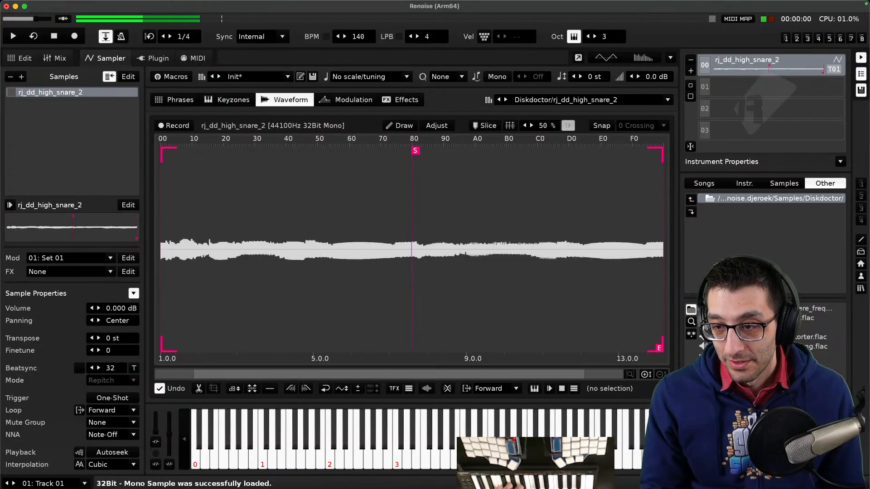
# - Browse the com.renoise.elements library folder and its Multi-Samples
pyautogui.doubleClick(756, 200)
pyautogui.doubleClick(756, 199)
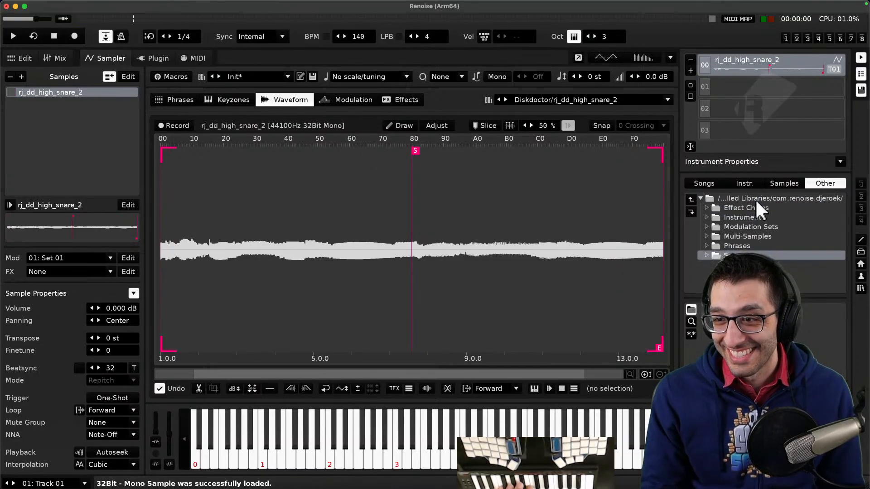
pyautogui.doubleClick(756, 199)
pyautogui.doubleClick(761, 227)
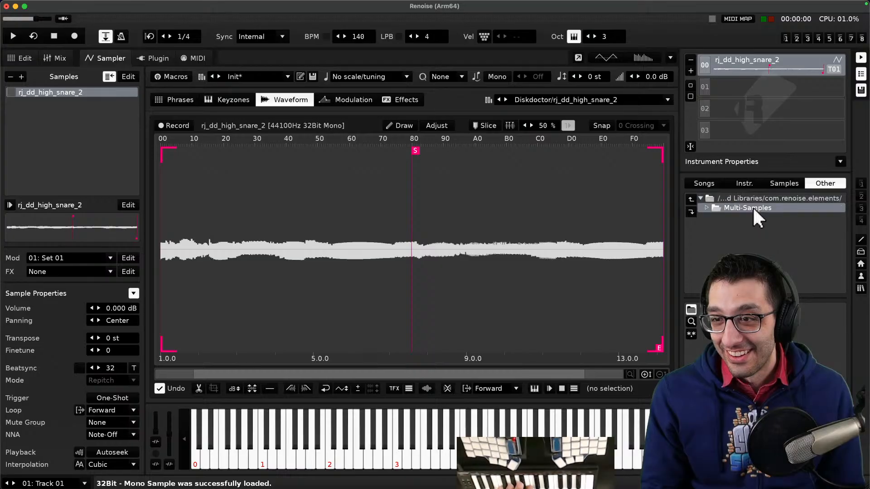
pyautogui.doubleClick(753, 208)
pyautogui.doubleClick(752, 201)
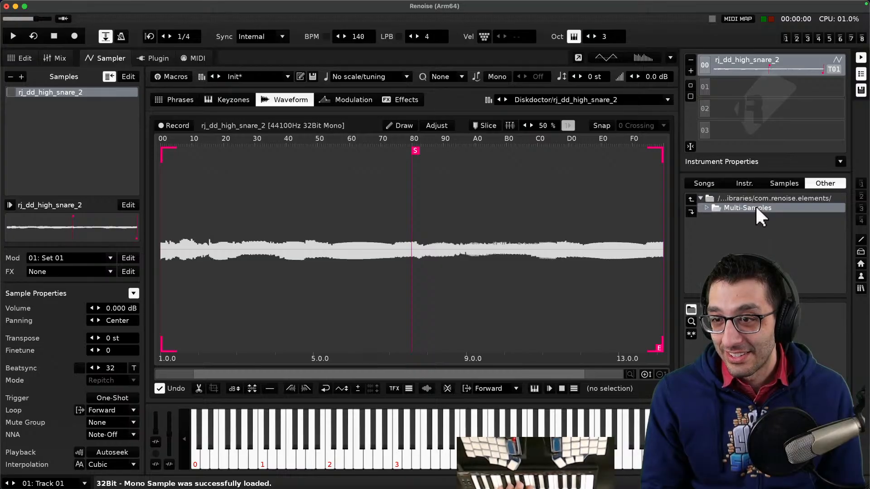
pyautogui.doubleClick(756, 199)
# - Open Beatslaughter Soundpack Volume 1's Instruments > Percussion folder and load the finger_snap and kriegseimer instruments
pyautogui.doubleClick(759, 208)
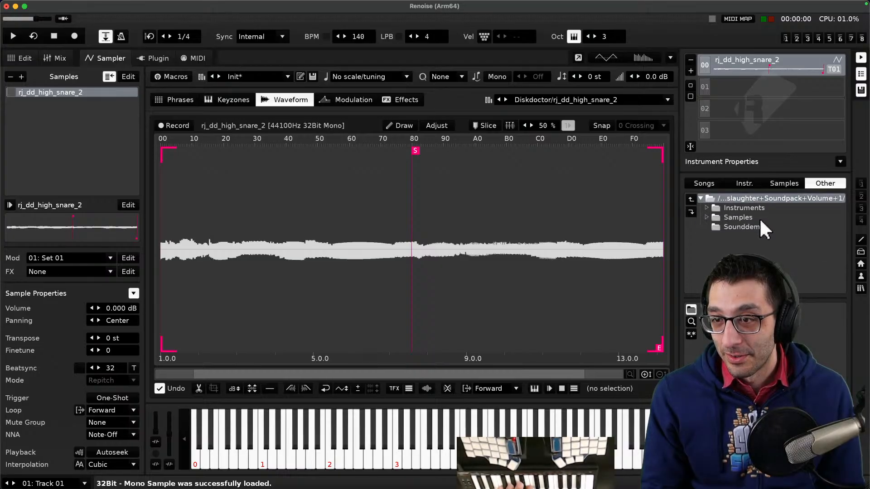
pyautogui.doubleClick(758, 207)
pyautogui.doubleClick(749, 247)
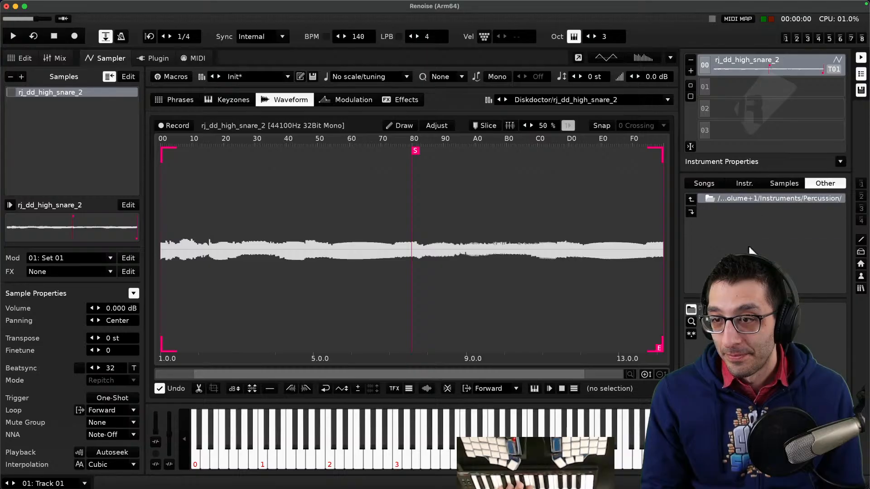
pyautogui.doubleClick(752, 309)
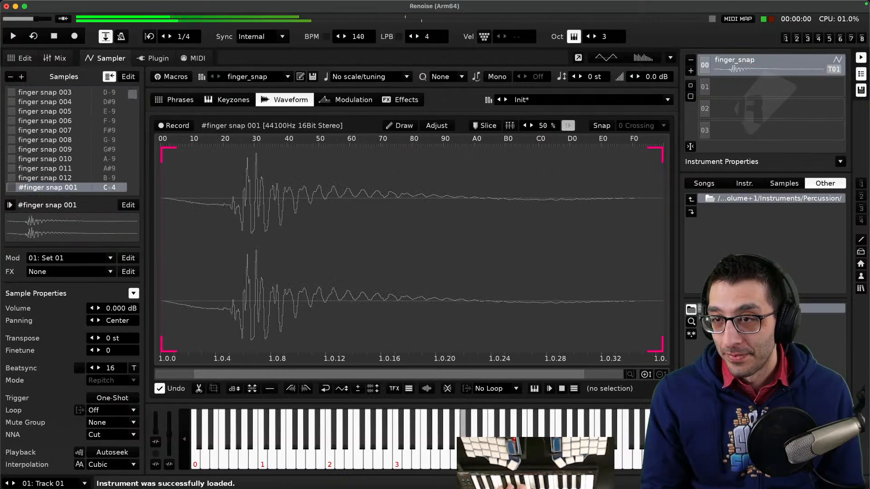
pyautogui.doubleClick(752, 318)
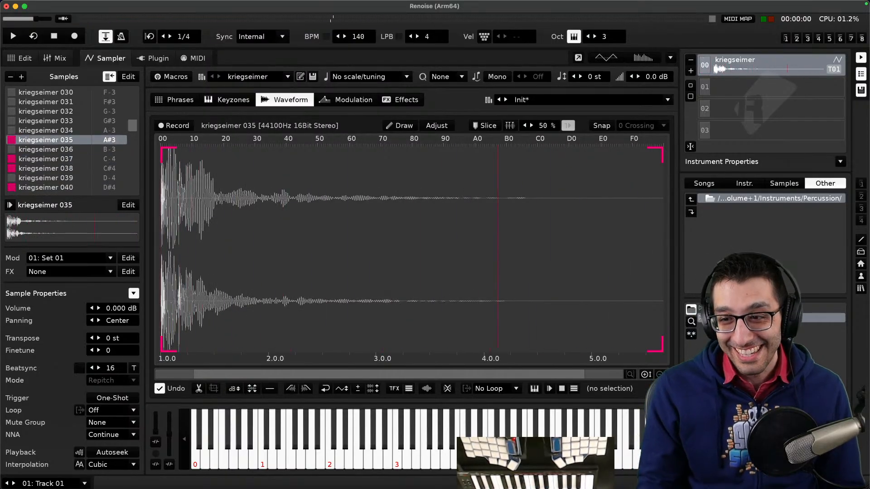
# - Open the Sliced Percussion Fills folder and load percussion_fill_01 through percussion_fill_04 in turn
pyautogui.click(730, 200)
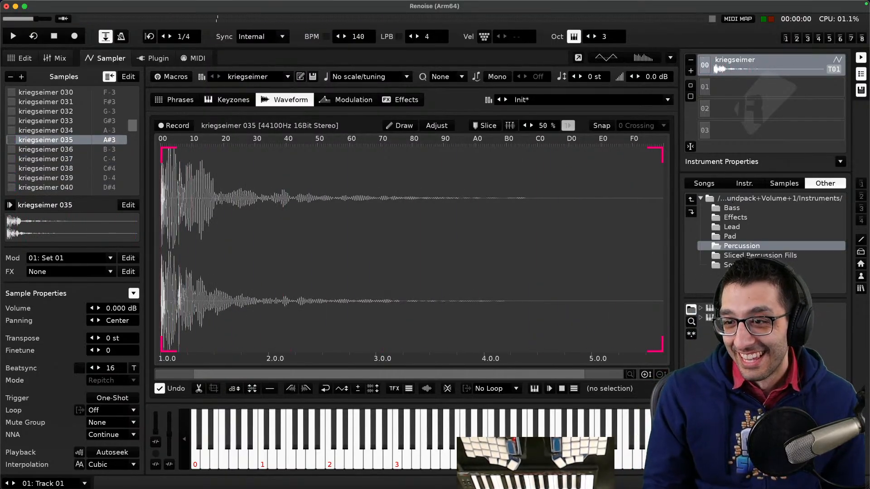
pyautogui.click(752, 256)
pyautogui.doubleClick(725, 309)
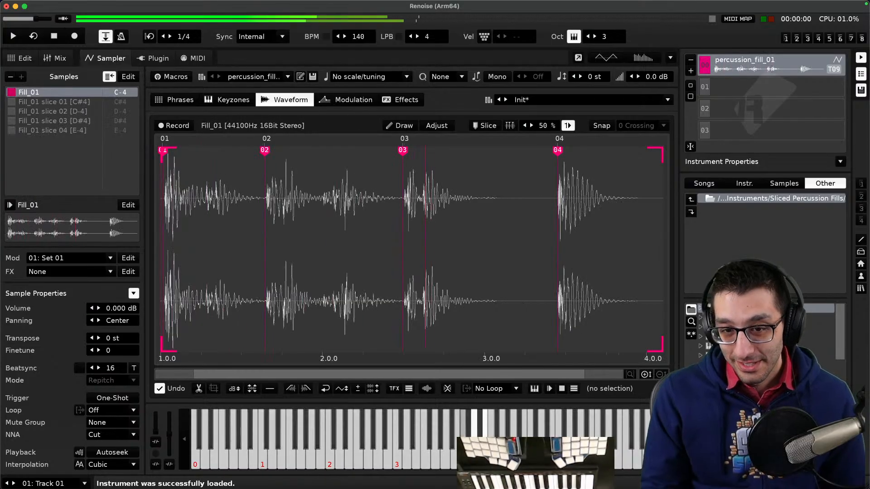
pyautogui.doubleClick(725, 317)
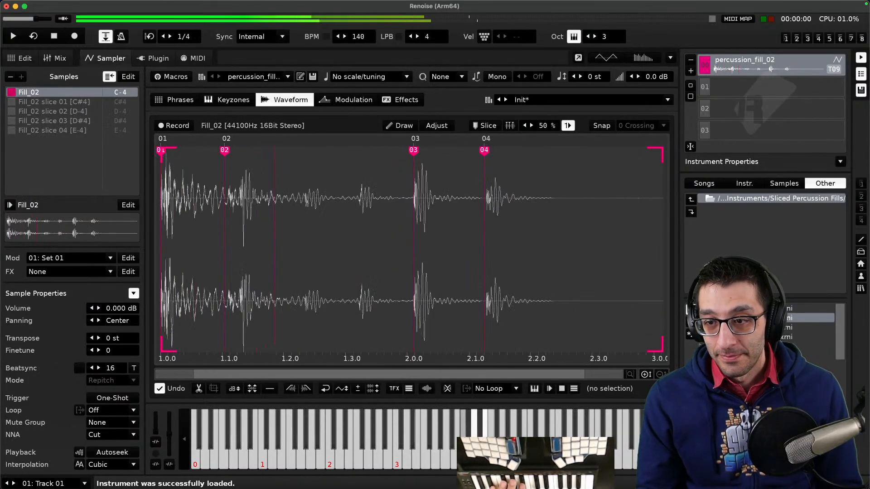
pyautogui.doubleClick(724, 327)
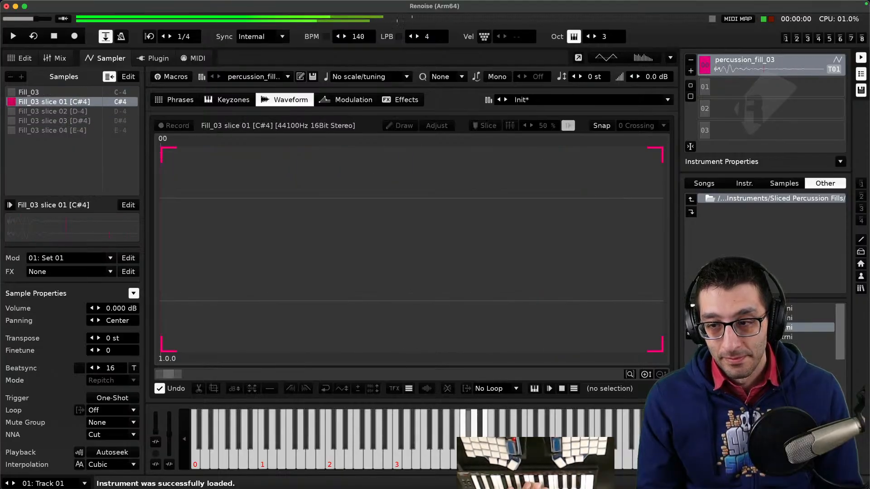
pyautogui.doubleClick(747, 337)
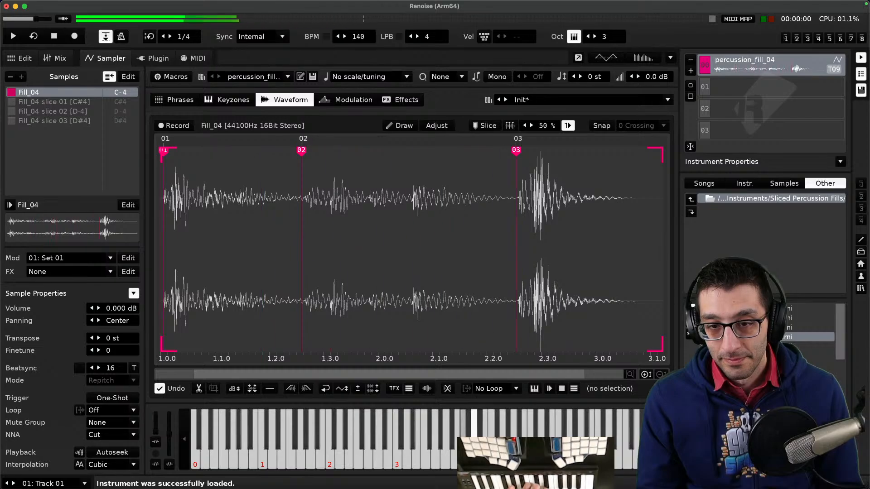
# - Browse the Installed Libraries folders, including the ModeAudio Density Demo Pack, com.renoise.psudaform and PureMagnetik XRNI Essentials
pyautogui.click(749, 198)
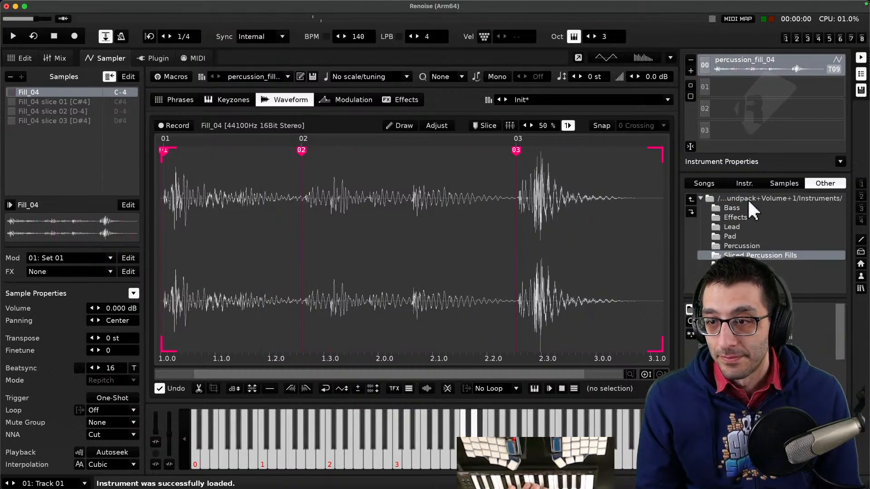
pyautogui.click(748, 200)
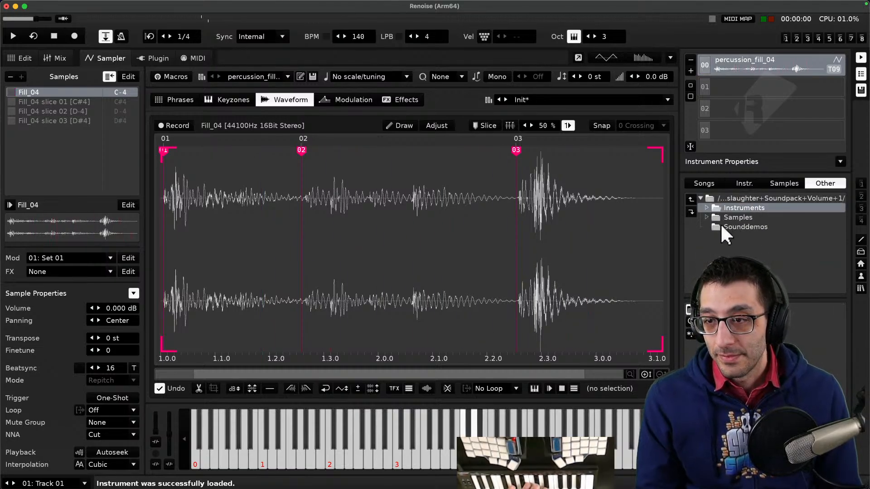
pyautogui.click(728, 195)
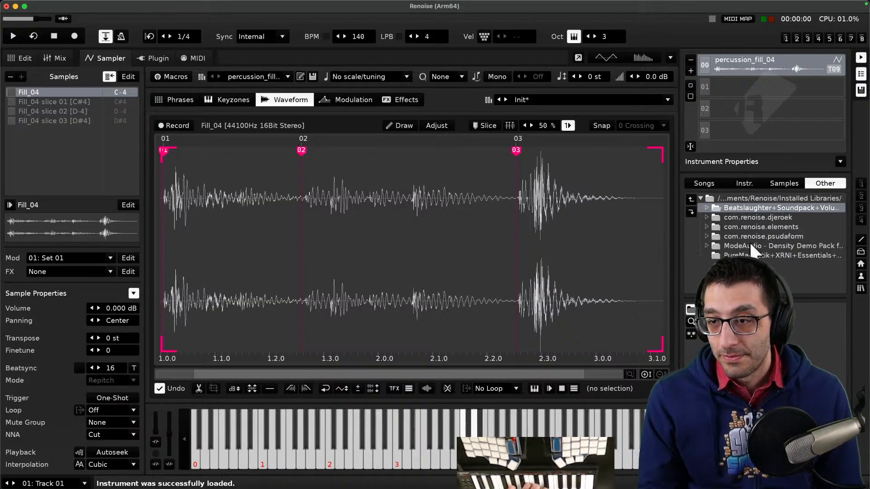
pyautogui.doubleClick(739, 247)
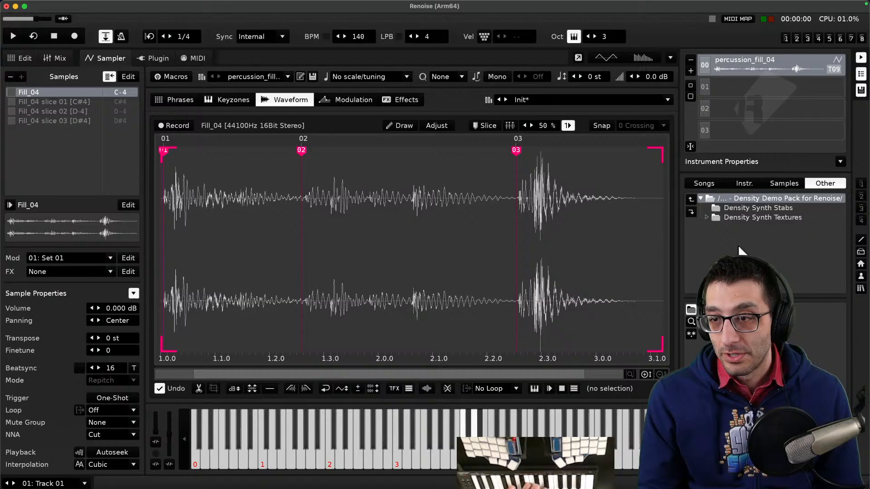
pyautogui.doubleClick(742, 217)
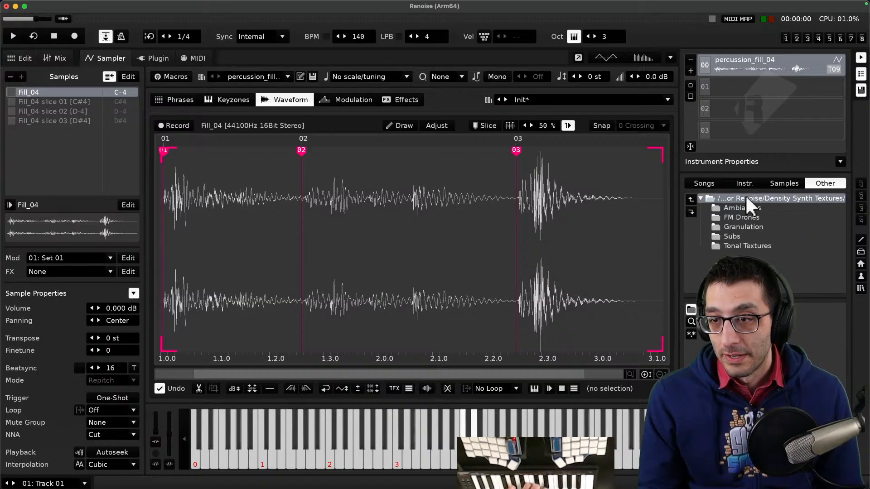
pyautogui.doubleClick(746, 197)
pyautogui.doubleClick(747, 197)
pyautogui.click(752, 236)
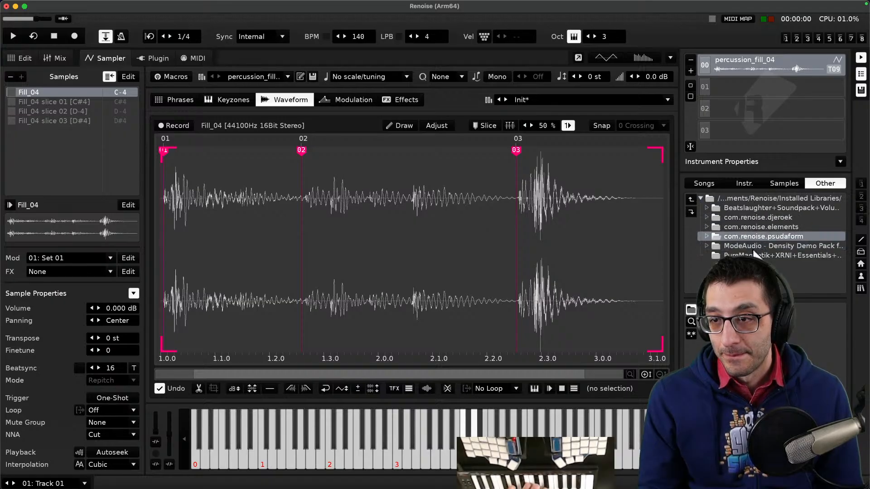
pyautogui.doubleClick(755, 255)
pyautogui.doubleClick(752, 202)
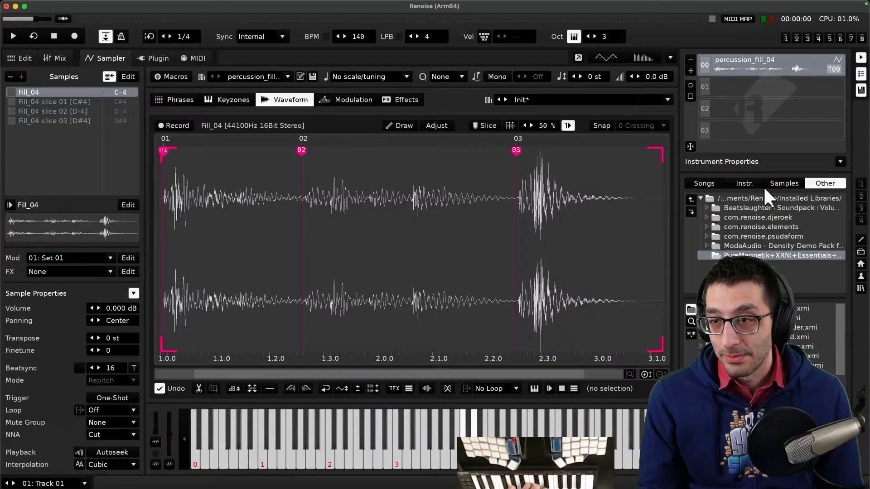
# - Open the instrument library's Drums folder and load the Break - Bangy Bangy instrument, then audition it
pyautogui.click(743, 183)
pyautogui.click(713, 183)
pyautogui.click(742, 183)
pyautogui.click(732, 217)
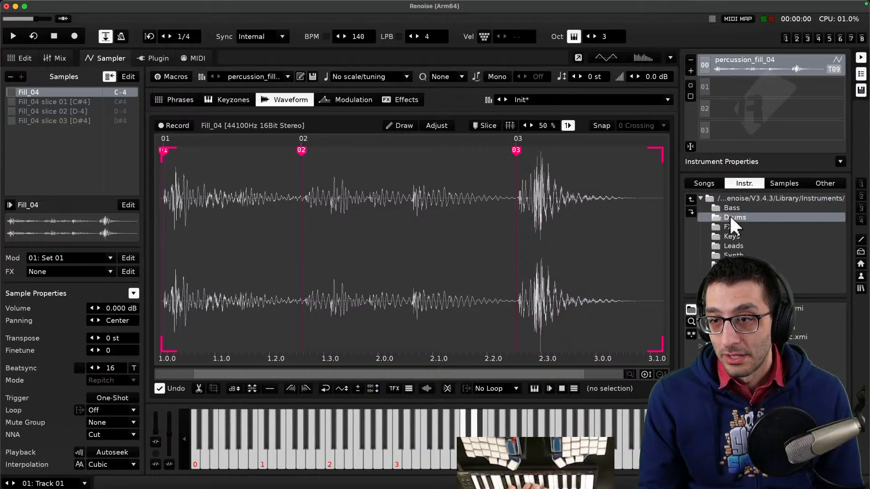
pyautogui.doubleClick(732, 217)
pyautogui.doubleClick(736, 309)
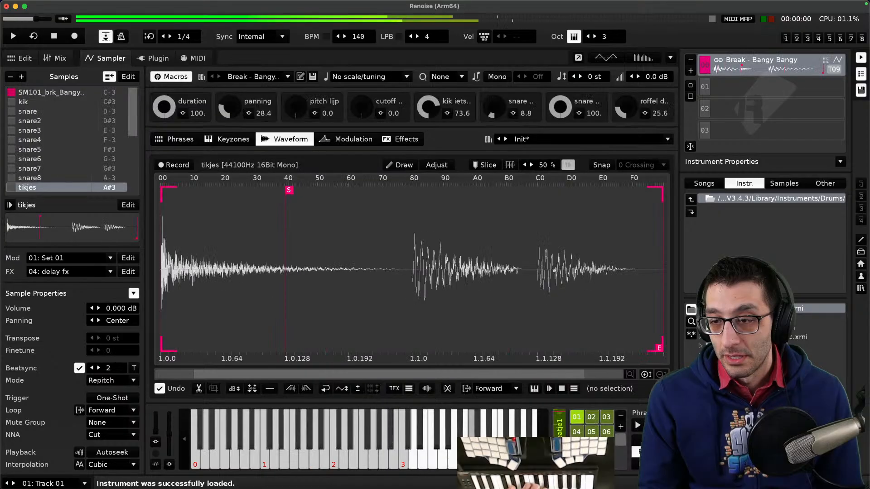
pyautogui.click(647, 441)
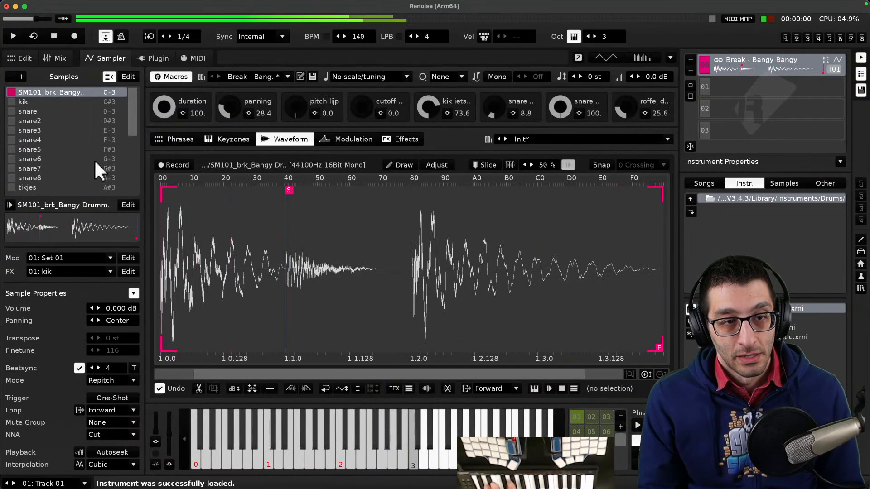
# - Select the Bangy Bangy snare sample and examine its waveform, selecting and deselecting its final hits
pyautogui.click(47, 111)
pyautogui.rightClick(38, 111)
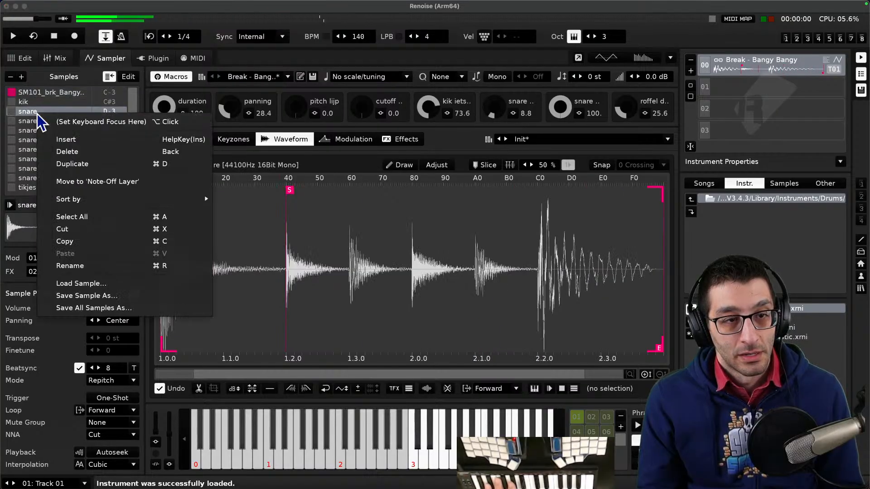
pyautogui.click(34, 110)
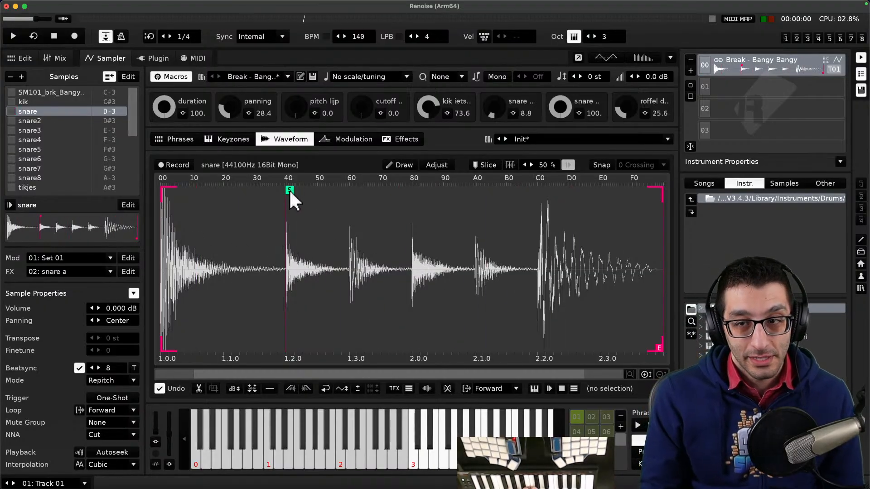
pyautogui.moveTo(289, 189); pyautogui.dragTo(358, 197)
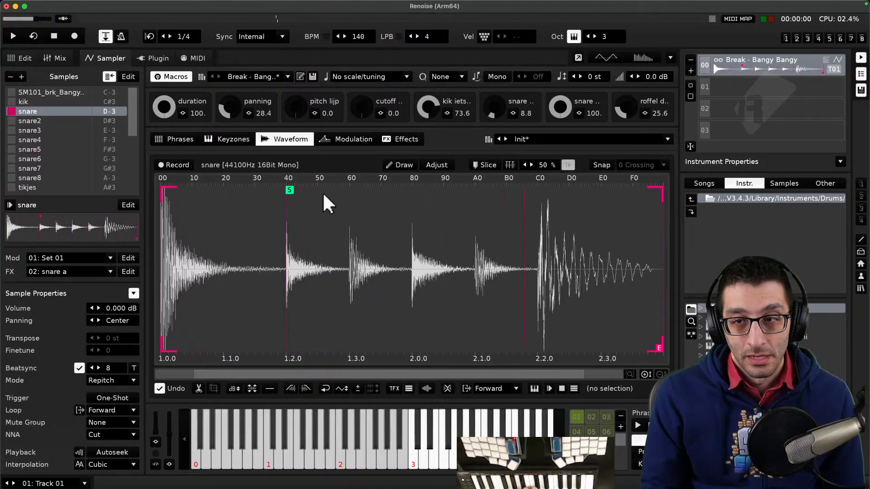
pyautogui.moveTo(661, 189); pyautogui.dragTo(471, 194)
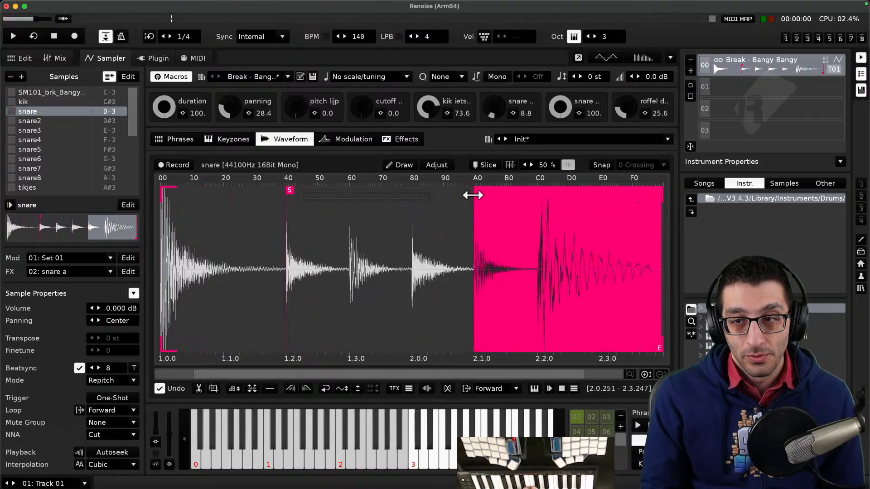
pyautogui.click(446, 208)
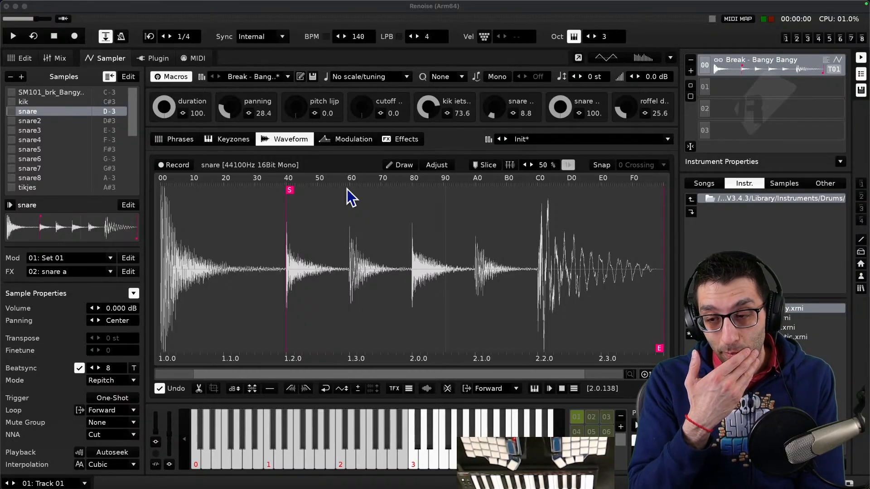
# - Try to slice the snare sample, cancelling the clear-samples prompt
pyautogui.click(718, 199)
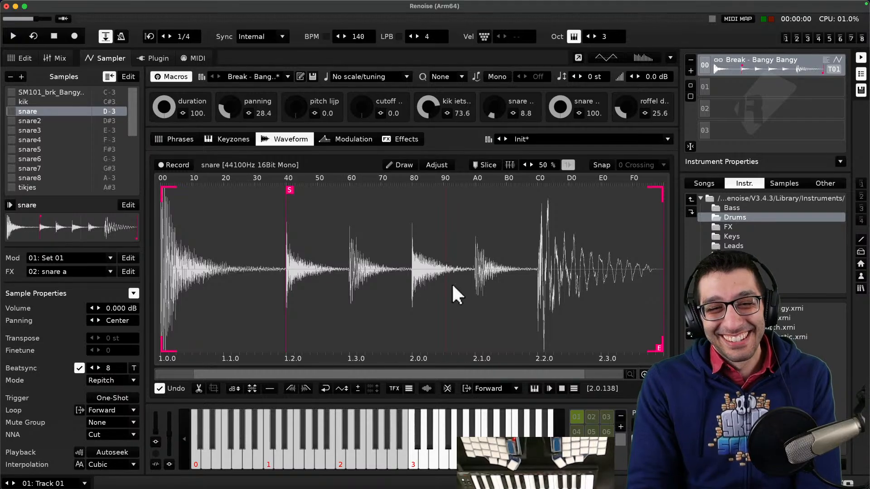
pyautogui.moveTo(134, 117)
pyautogui.mouseDown()
pyautogui.moveTo(129, 172)
pyautogui.moveTo(132, 121)
pyautogui.mouseUp()
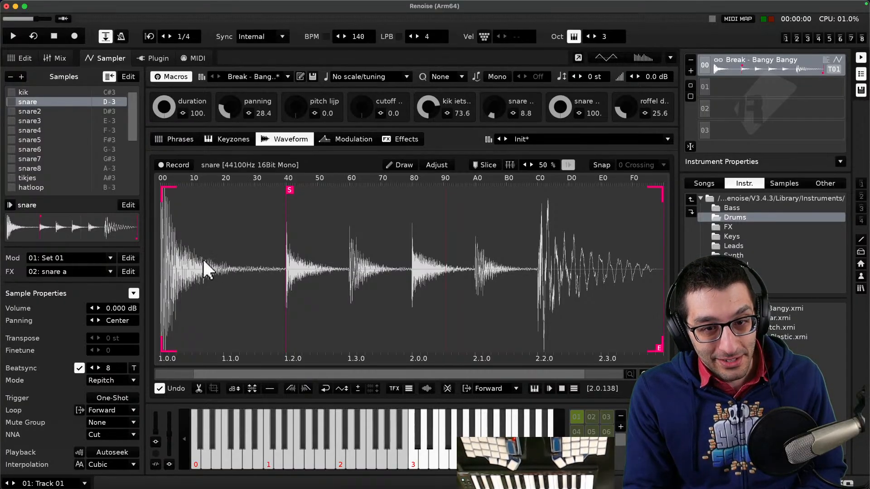
pyautogui.press('x')
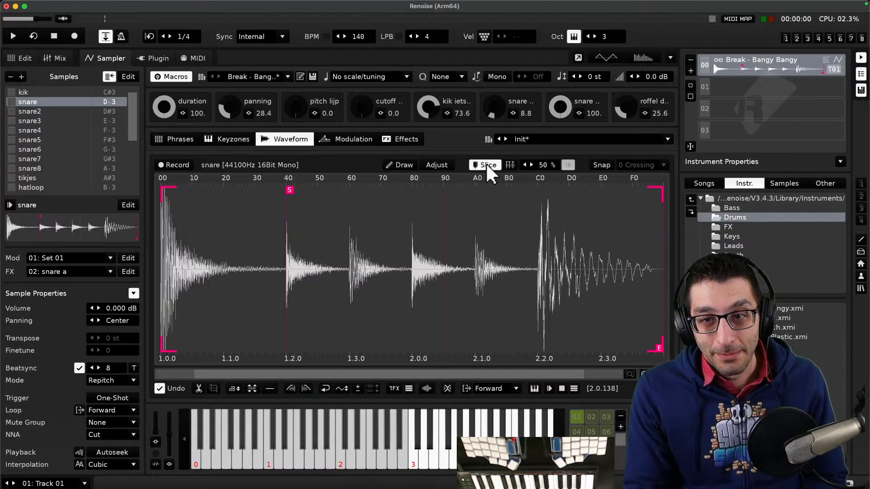
pyautogui.click(287, 203)
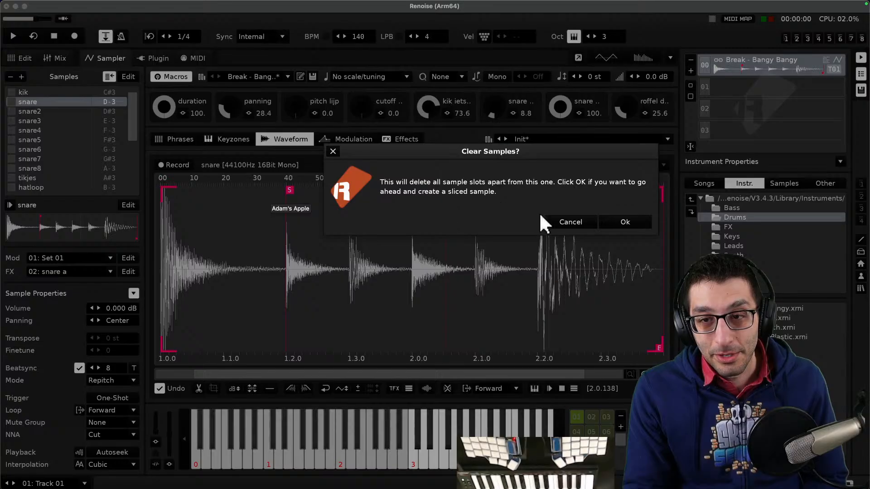
pyautogui.click(559, 220)
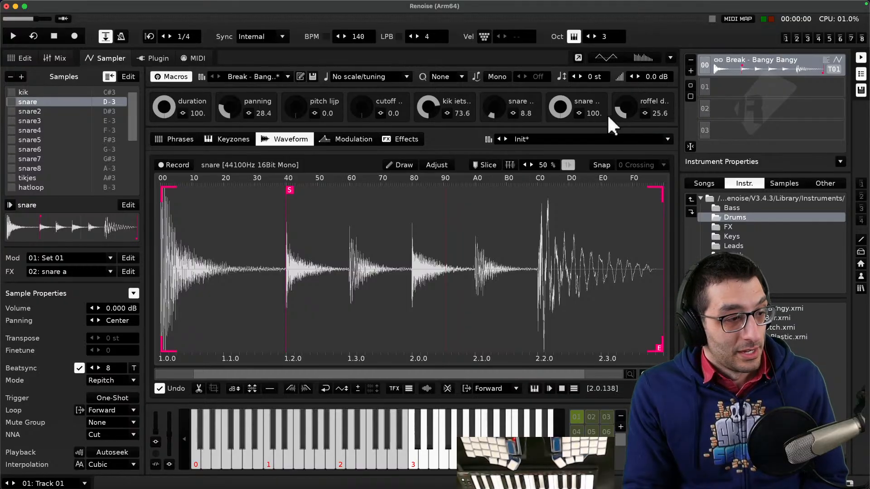
pyautogui.press('x')
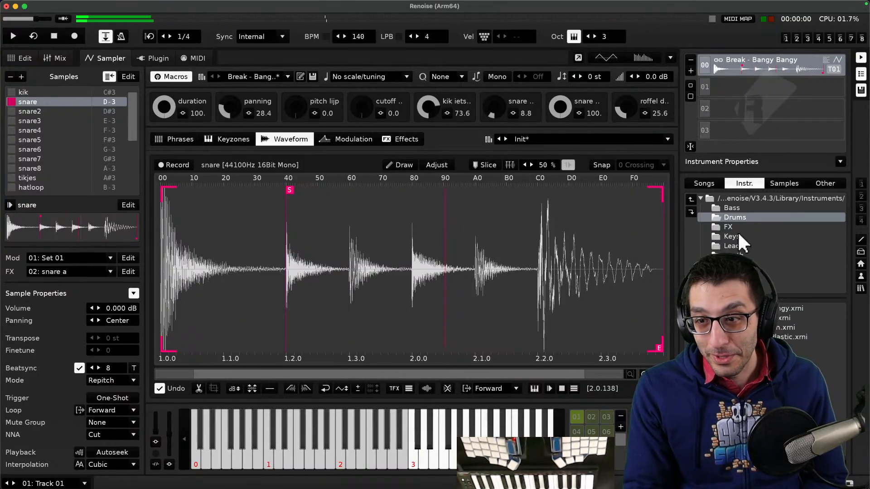
# - Return to the instrument library's Drums folder and load the Break - Block Bar instrument
pyautogui.click(745, 198)
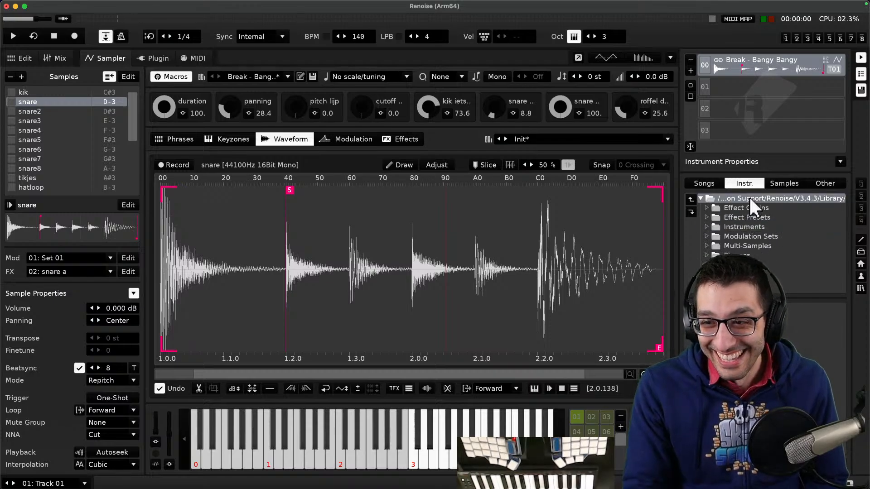
pyautogui.click(749, 198)
pyautogui.doubleClick(746, 208)
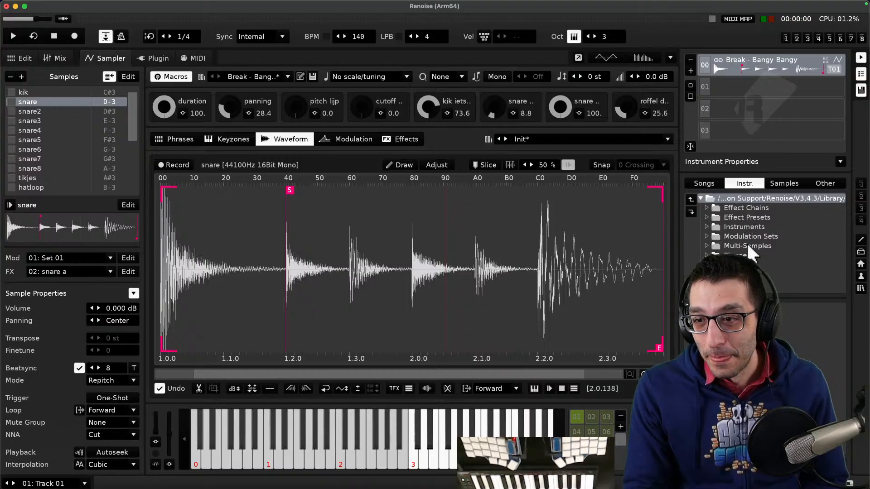
pyautogui.click(747, 217)
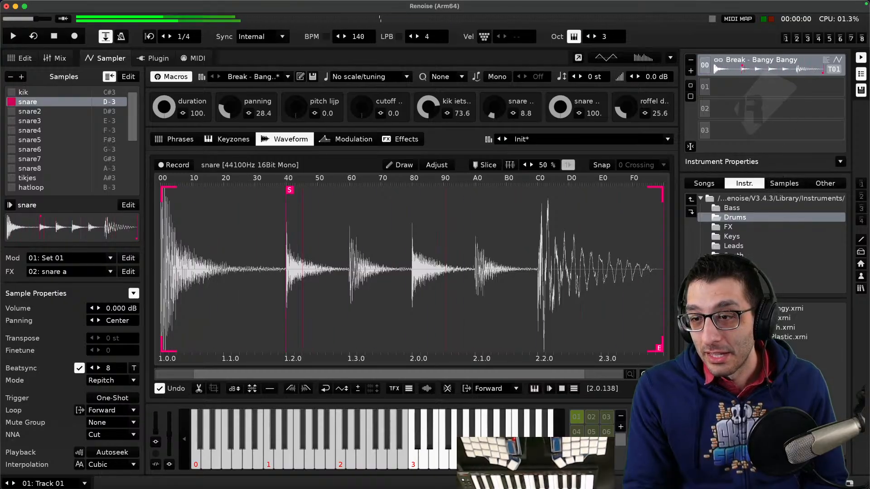
pyautogui.doubleClick(789, 317)
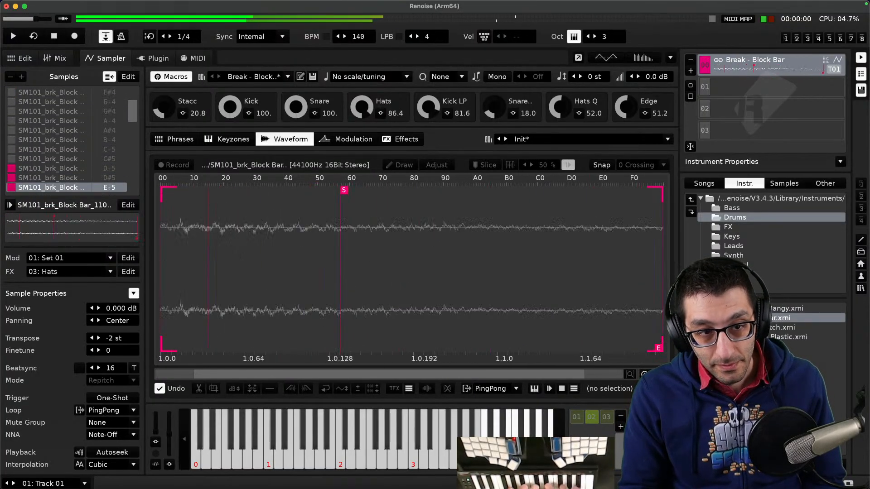
# - Audition the Block Bar slices by playing notes across the keyboard
pyautogui.scroll(-5, 421, 453)
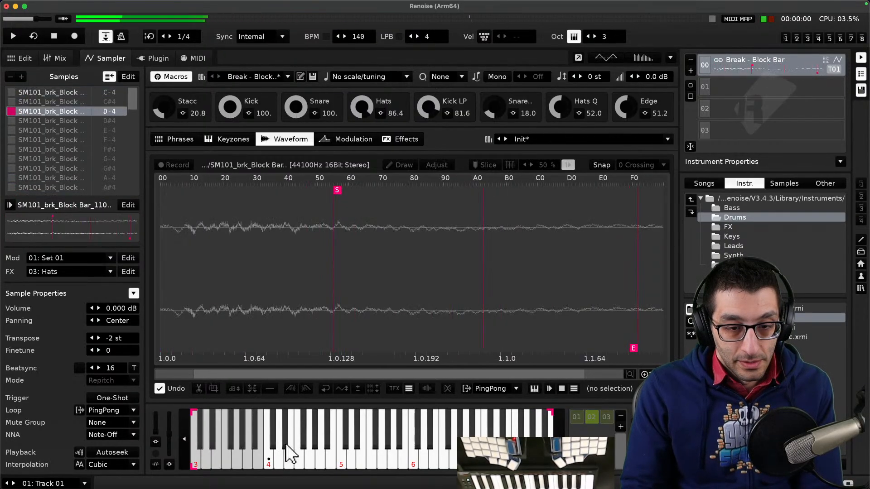
pyautogui.click(290, 460)
pyautogui.click(302, 458)
pyautogui.click(305, 446)
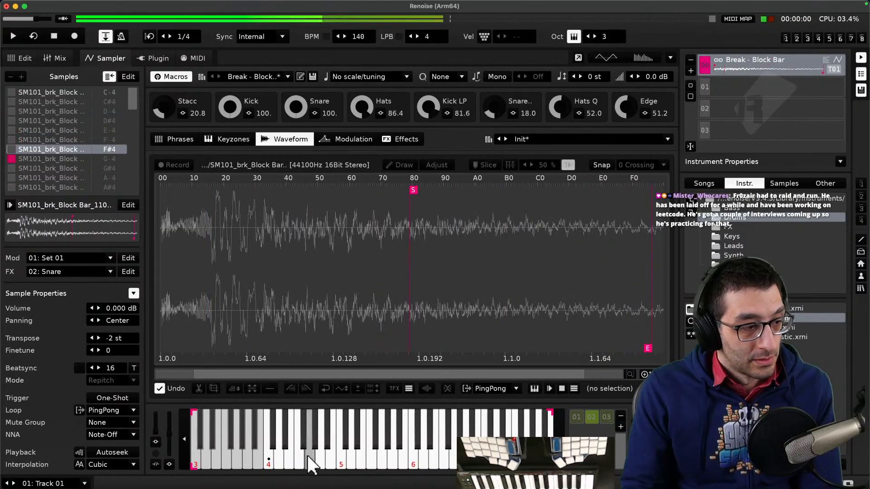
pyautogui.click(307, 455)
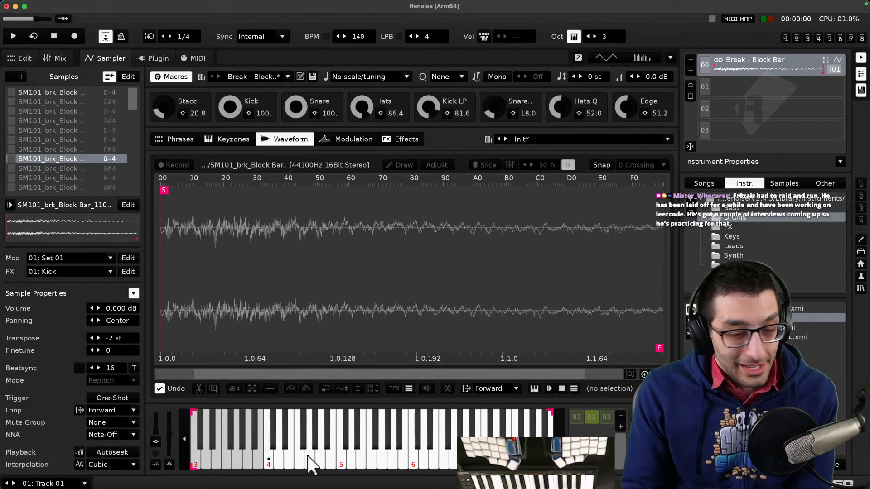
pyautogui.click(315, 445)
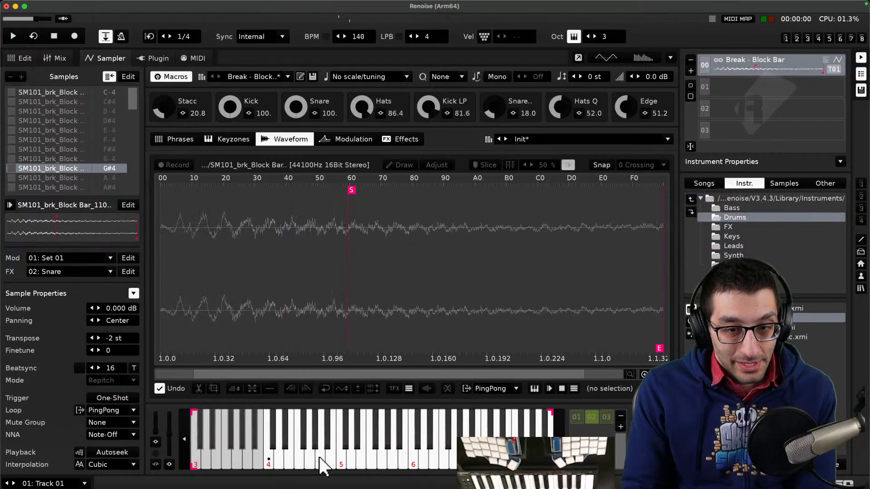
pyautogui.click(319, 458)
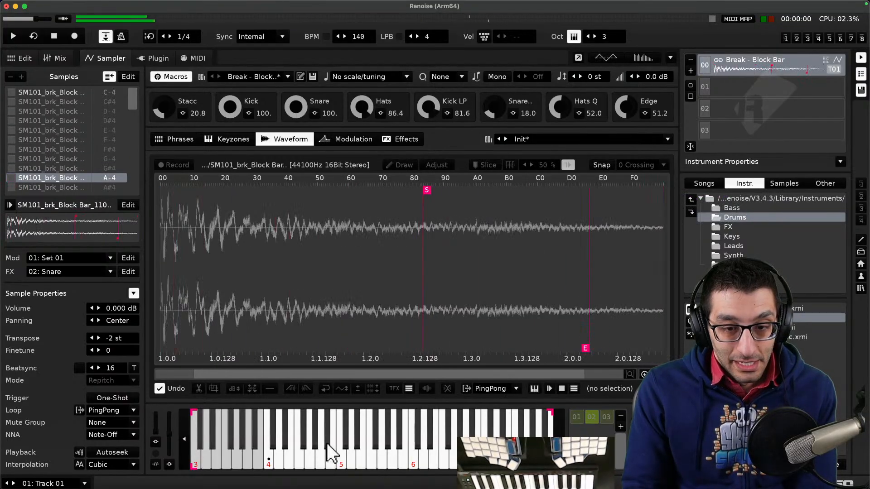
pyautogui.click(327, 445)
pyautogui.click(332, 458)
pyautogui.click(339, 457)
pyautogui.click(345, 447)
pyautogui.click(349, 455)
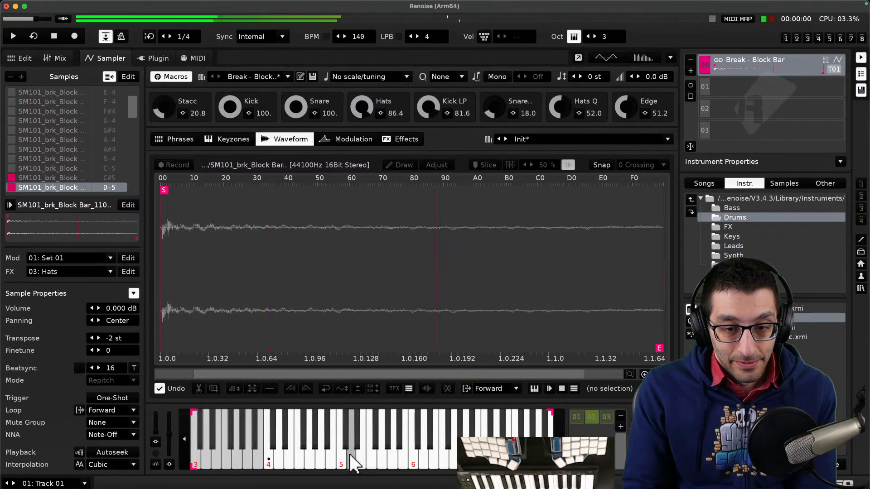
pyautogui.click(356, 446)
pyautogui.click(361, 457)
pyautogui.click(371, 455)
pyautogui.click(377, 444)
pyautogui.click(382, 456)
pyautogui.click(387, 446)
pyautogui.click(393, 452)
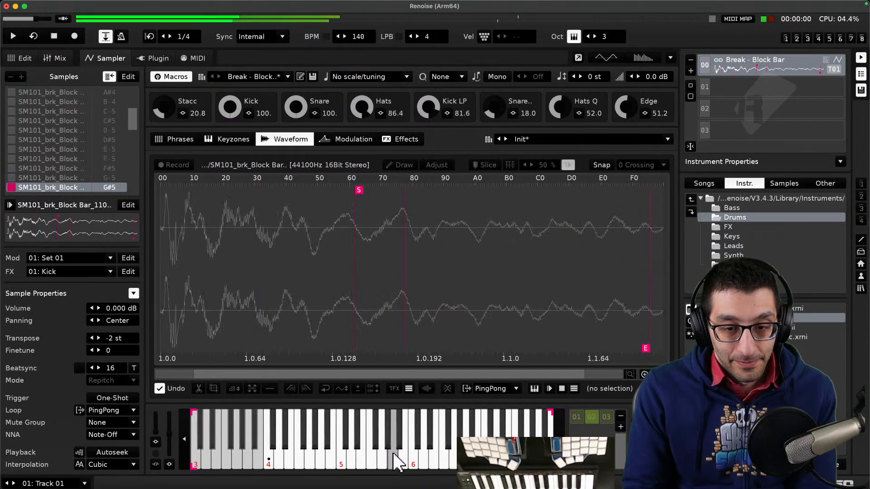
pyautogui.click(398, 446)
pyautogui.click(405, 453)
pyautogui.click(416, 446)
pyautogui.click(416, 446)
pyautogui.click(424, 454)
pyautogui.click(429, 447)
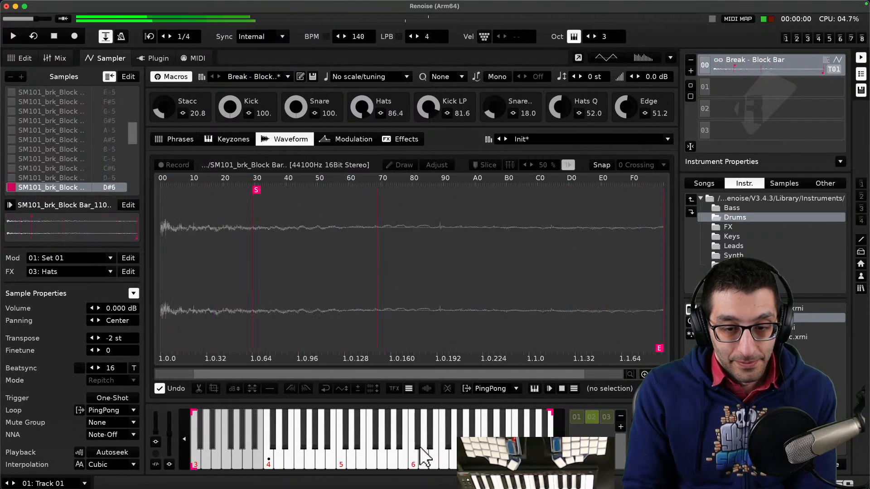
pyautogui.click(417, 447)
pyautogui.click(418, 446)
pyautogui.click(417, 446)
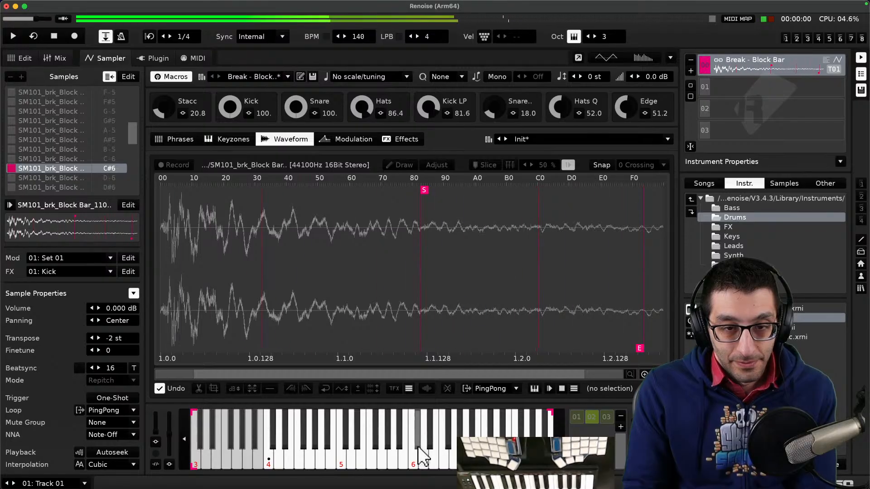
pyautogui.click(417, 447)
pyautogui.click(417, 446)
pyautogui.click(418, 447)
pyautogui.click(418, 446)
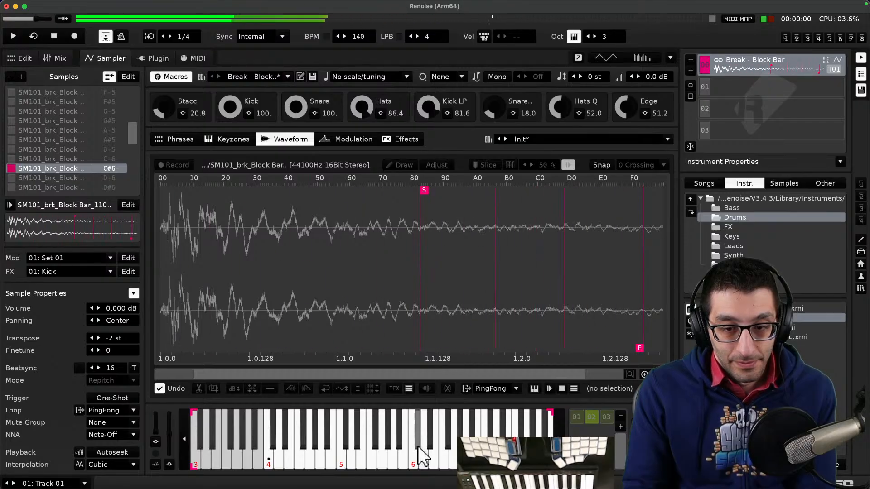
# - Audition the upper Block Bar slices by playing the higher keys of the keyboard
pyautogui.click(417, 447)
pyautogui.click(417, 447)
pyautogui.click(418, 447)
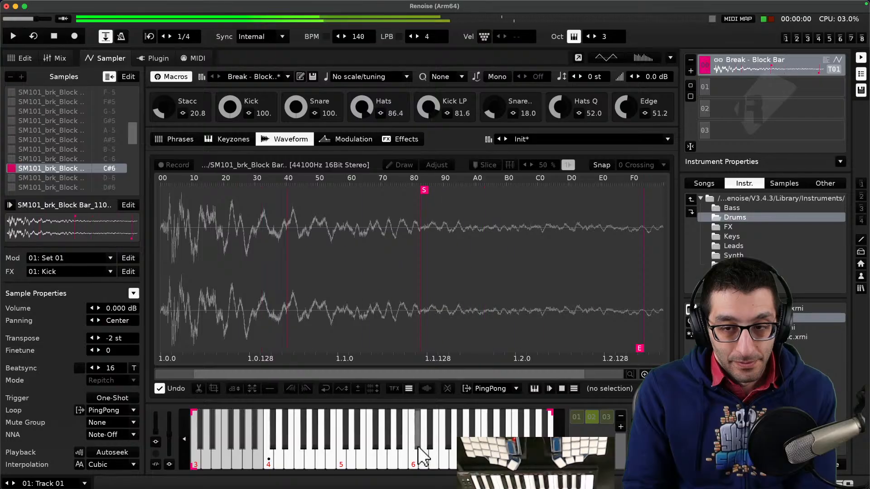
pyautogui.click(418, 447)
pyautogui.click(418, 447)
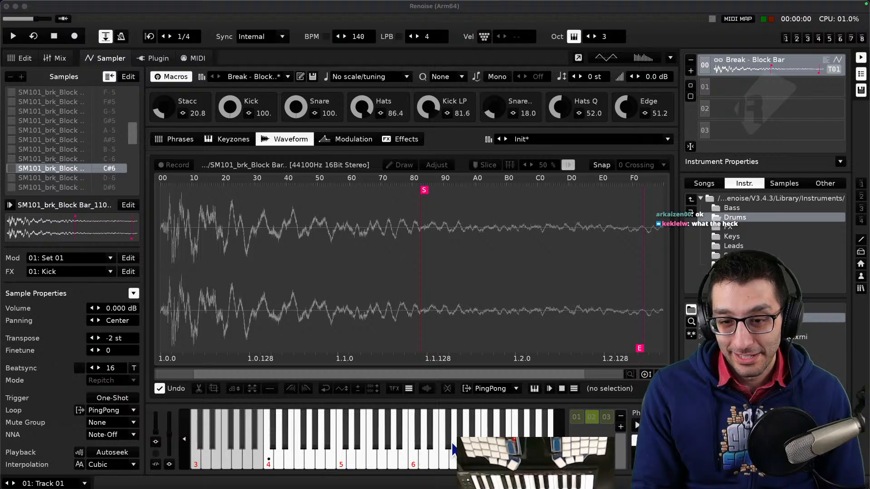
pyautogui.click(478, 444)
pyautogui.click(471, 443)
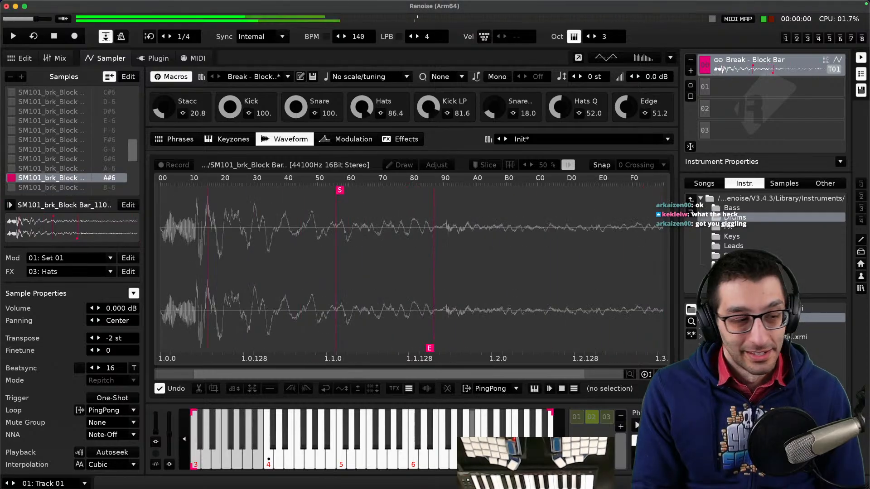
pyautogui.click(466, 444)
pyautogui.click(456, 445)
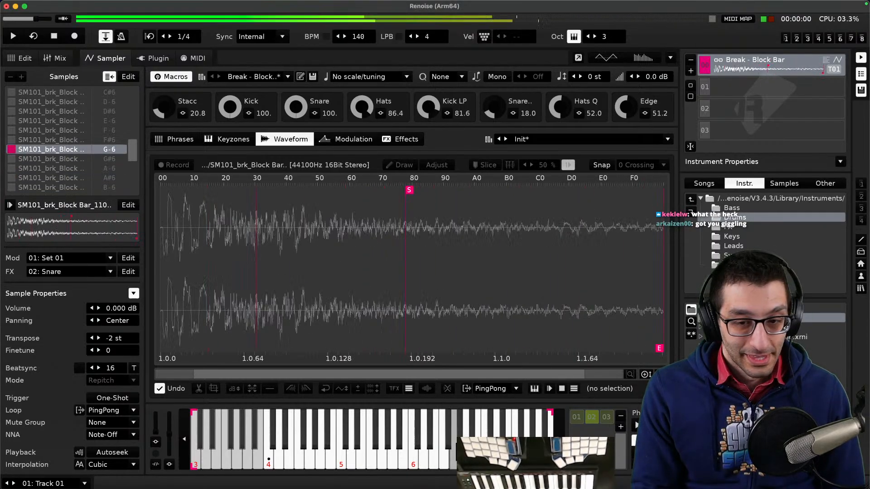
pyautogui.click(451, 444)
pyautogui.click(448, 458)
pyautogui.click(460, 443)
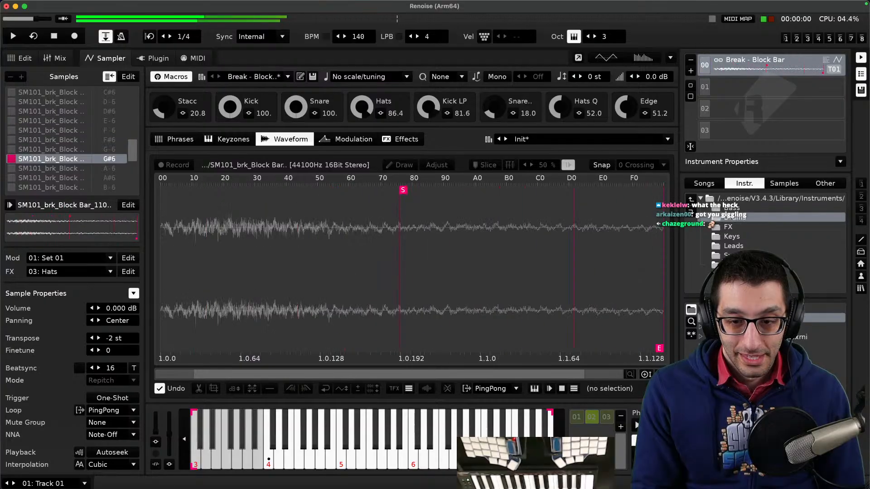
pyautogui.click(473, 424)
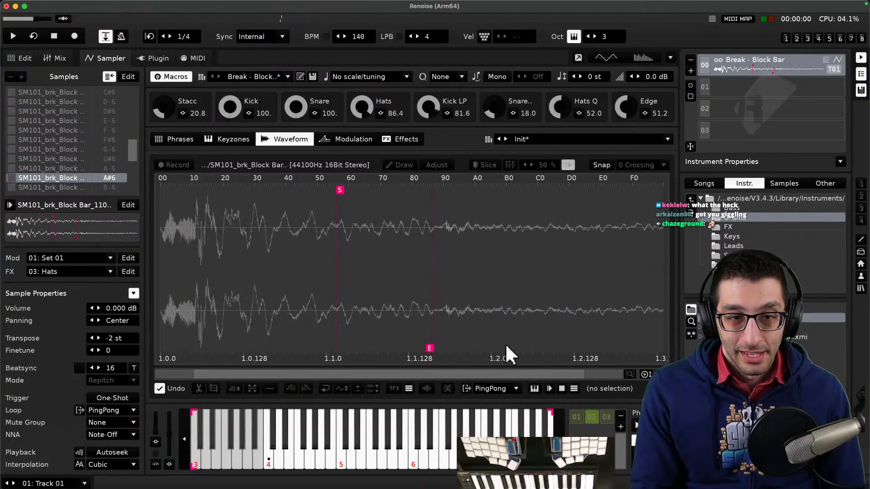
# - Load the Break - Hopscotch instrument from the Drums folder and audition it
pyautogui.doubleClick(752, 328)
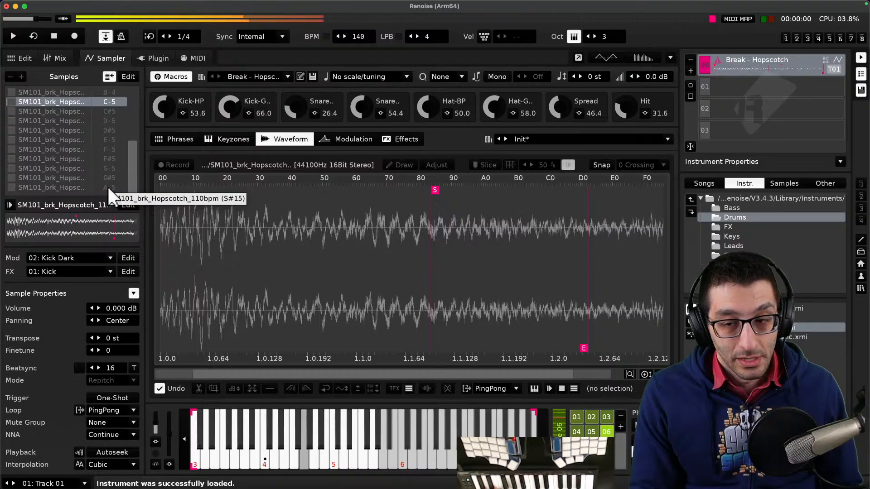
pyautogui.click(644, 440)
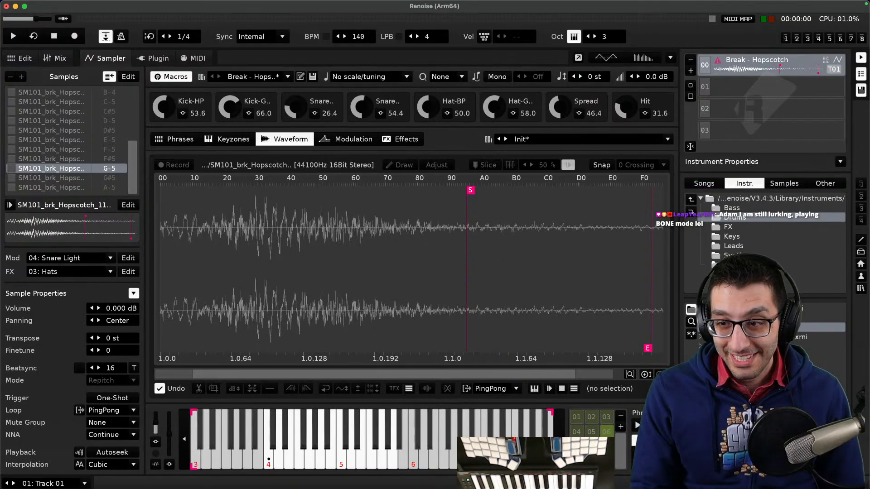
# - Load the GMKit - Analog Plastic instrument and play a few of its drum sounds
pyautogui.doubleClick(748, 337)
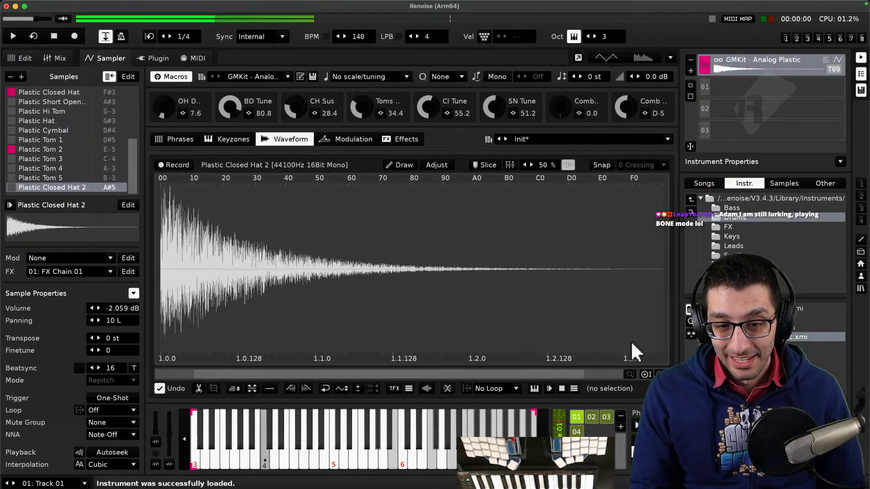
pyautogui.click(646, 441)
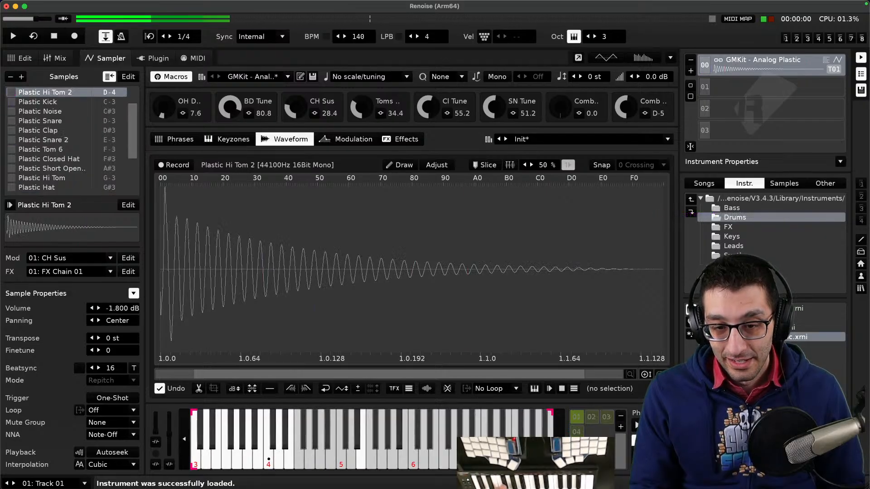
pyautogui.click(287, 455)
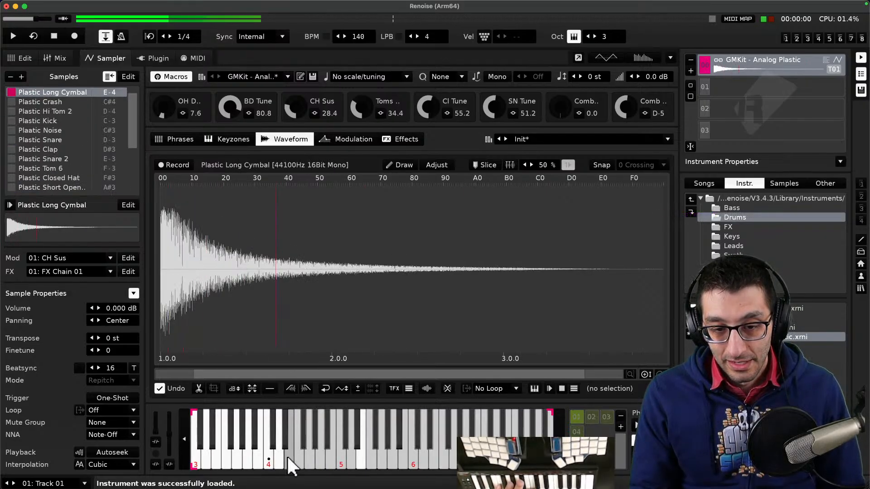
pyautogui.click(279, 456)
# - Play the Analog Plastic kick, noise, snare, clap and hat samples on the lower keyboard octaves
pyautogui.scroll(3, 271, 438)
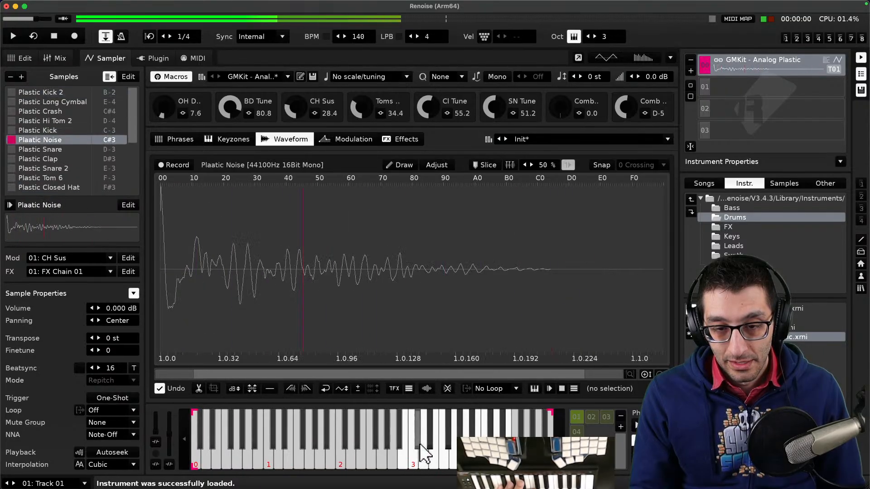
pyautogui.click(402, 455)
pyautogui.click(417, 455)
pyautogui.click(424, 457)
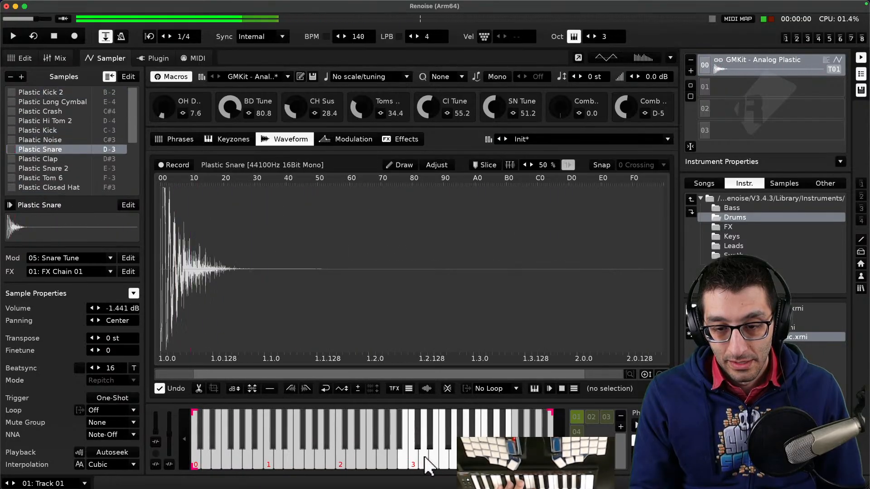
pyautogui.click(433, 445)
pyautogui.click(435, 456)
pyautogui.click(447, 456)
pyautogui.click(448, 445)
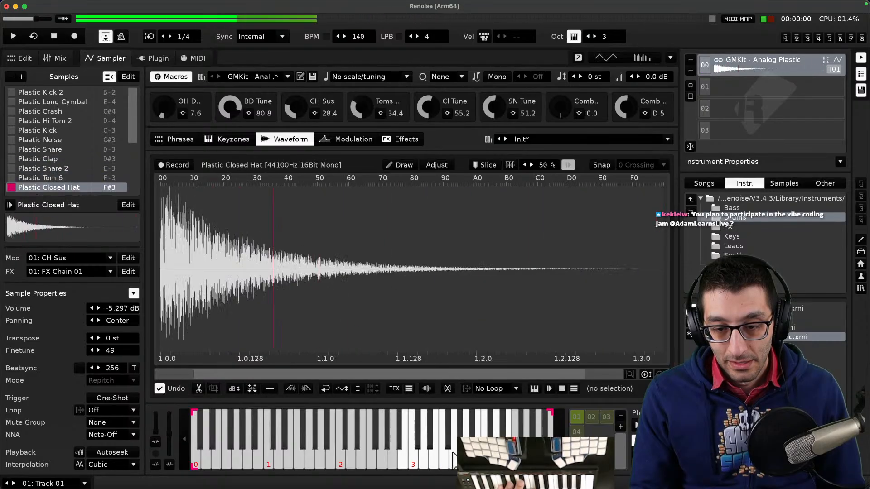
pyautogui.click(456, 456)
pyautogui.click(460, 444)
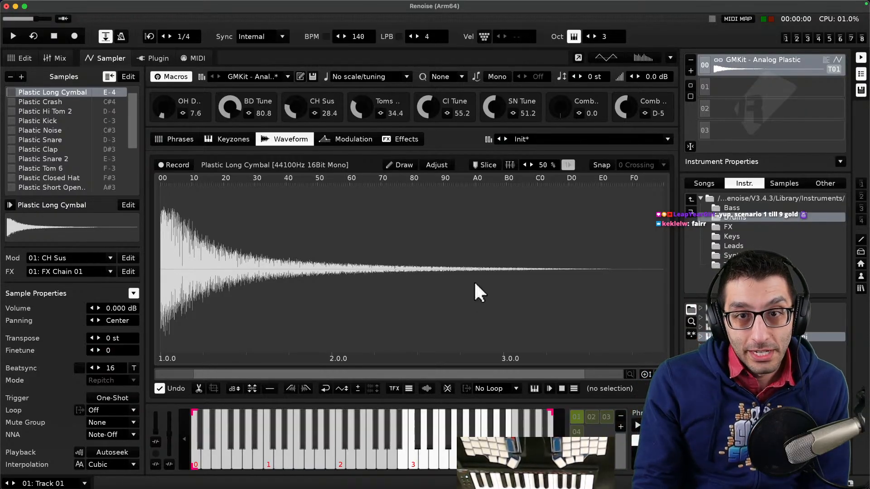
# - Audition the Analog Plastic kick sample once more and return to the pattern editor
pyautogui.press('F1')
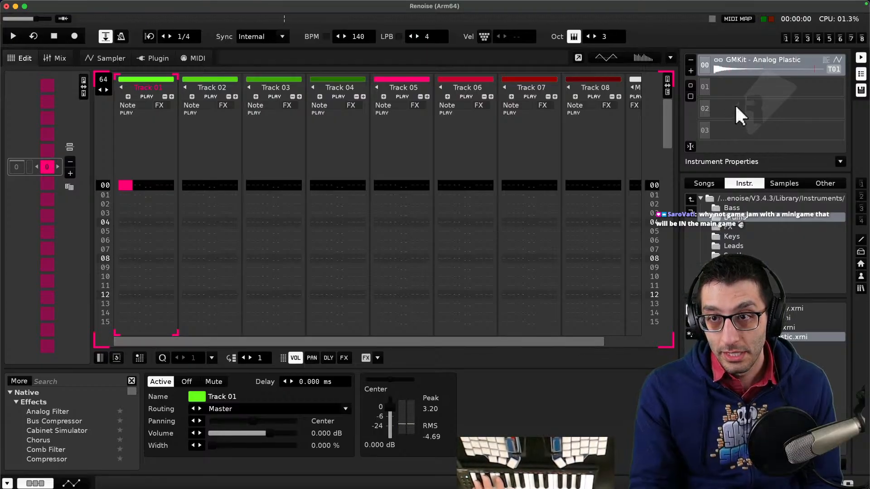
pyautogui.click(120, 58)
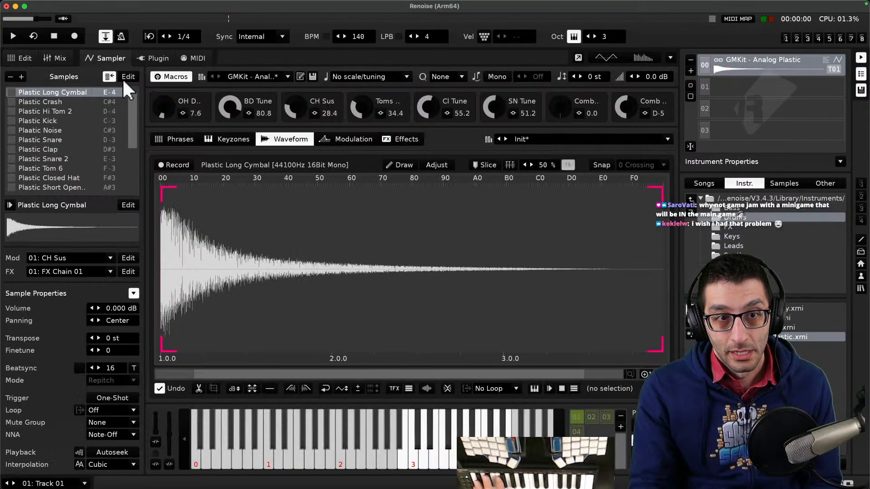
pyautogui.click(414, 441)
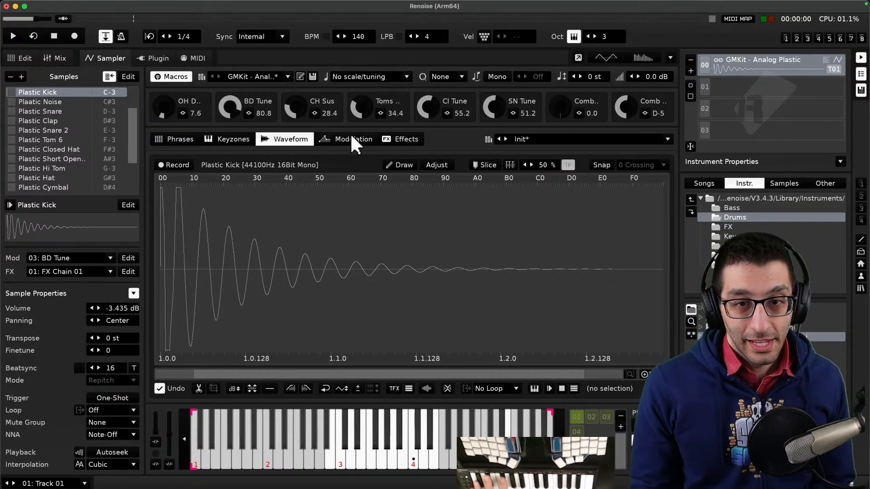
pyautogui.click(341, 453)
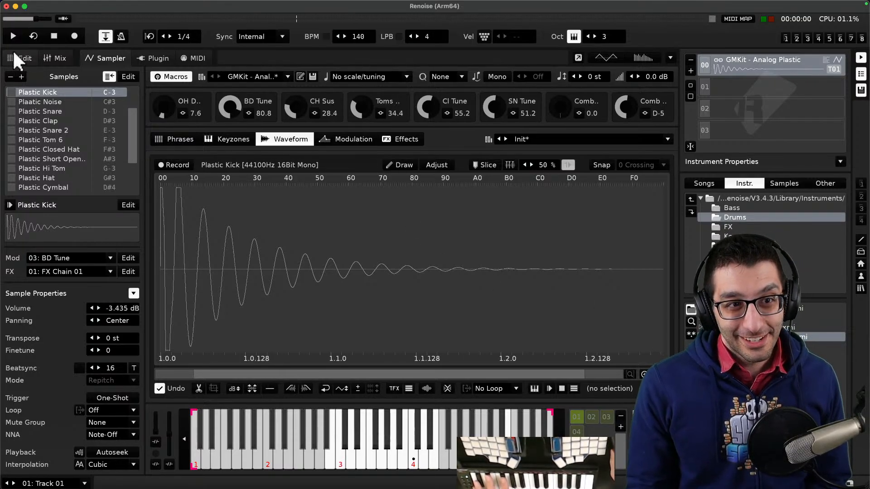
pyautogui.click(341, 456)
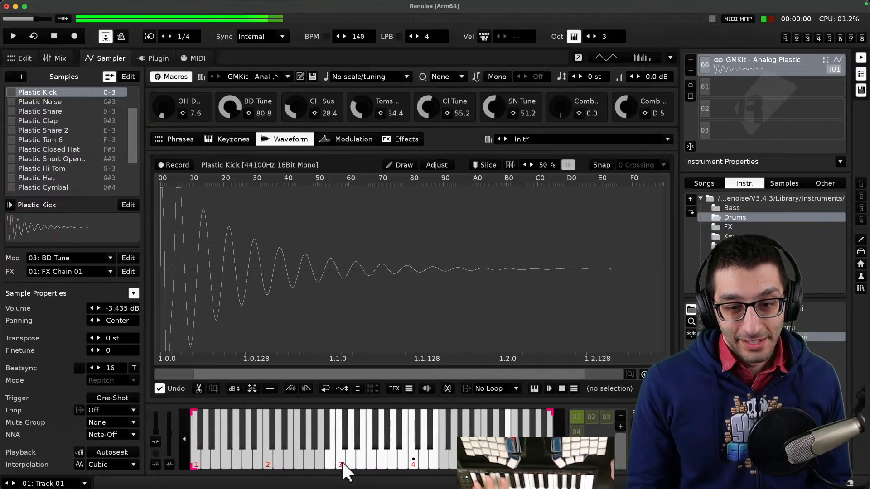
pyautogui.click(341, 462)
pyautogui.click(16, 57)
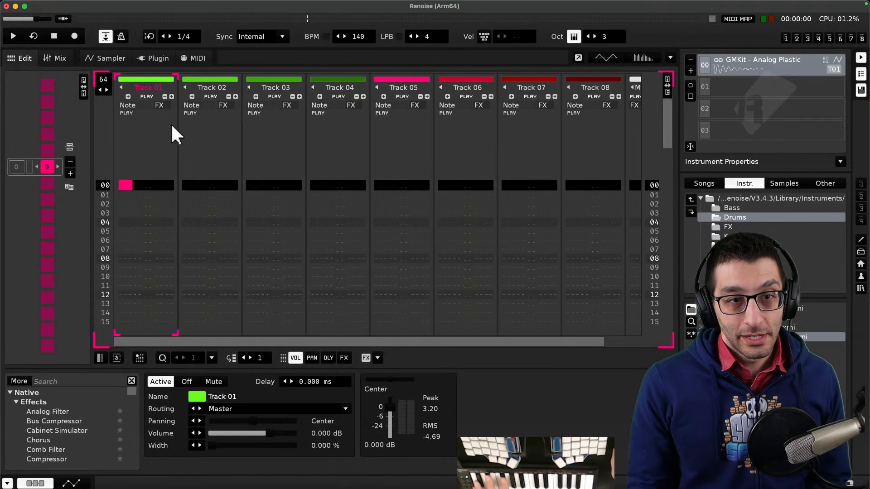
# - Record C-3 kick notes every four rows in Track 01 with the edit step set to 4, playing the pattern back
pyautogui.moveTo(136, 185); pyautogui.dragTo(155, 185)
pyautogui.press('Escape')
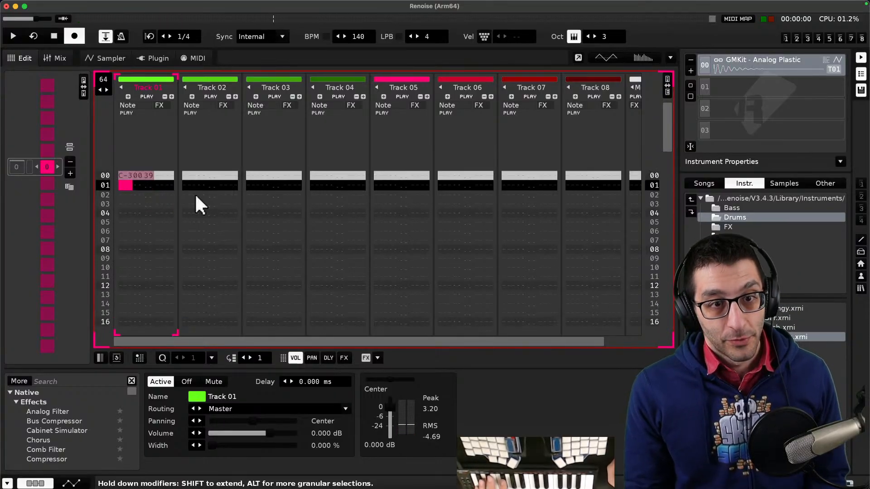
pyautogui.press('Escape')
pyautogui.press('space')
pyautogui.press('space')
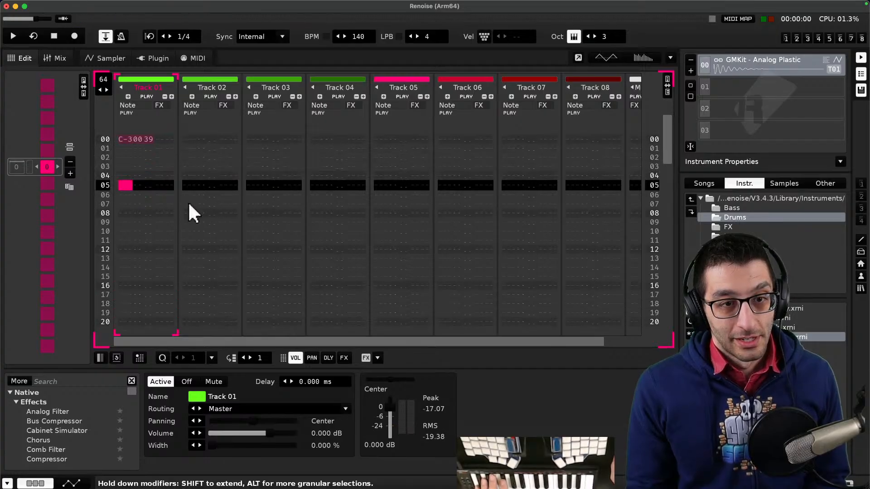
pyautogui.press('Up')
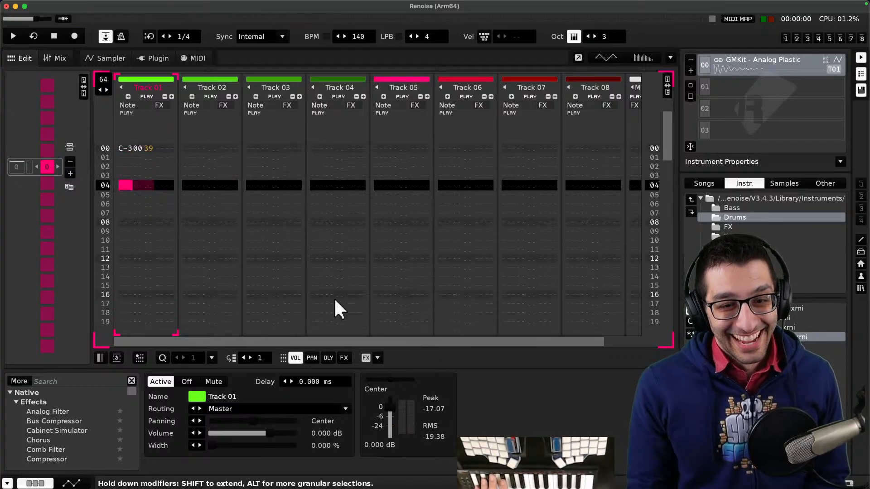
pyautogui.click(249, 356)
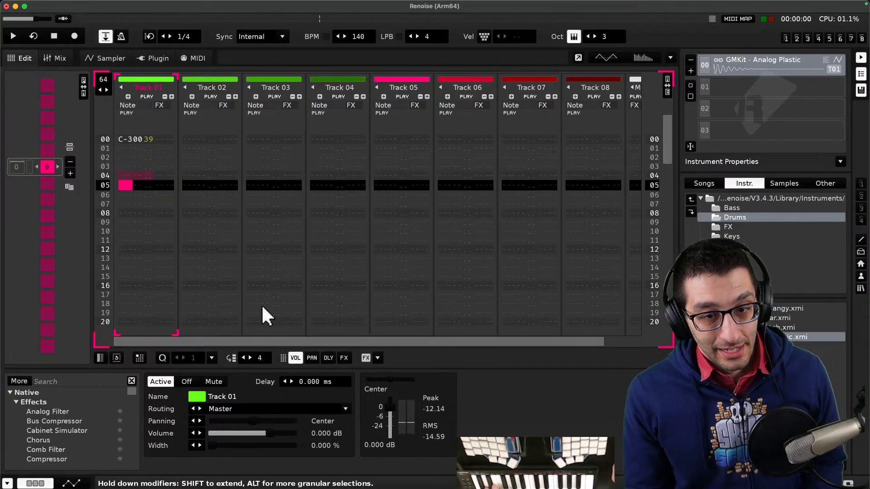
pyautogui.press('Escape')
pyautogui.press('space')
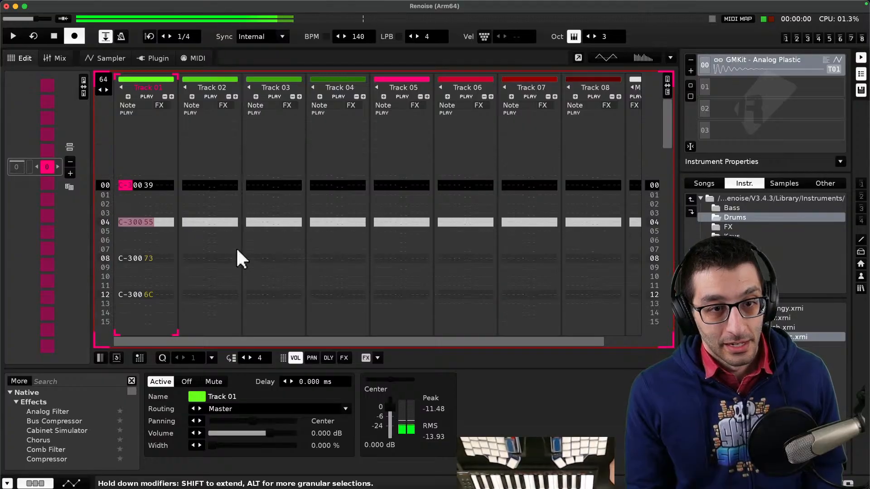
pyautogui.press('Escape')
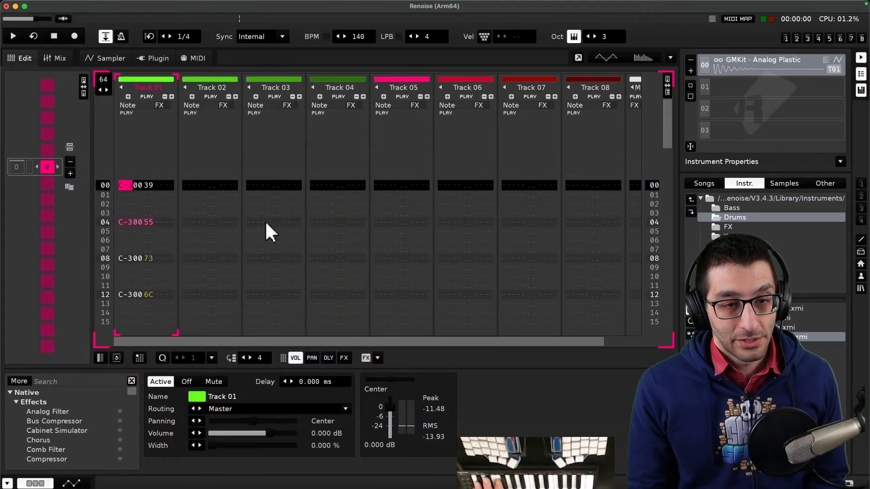
pyautogui.press('space')
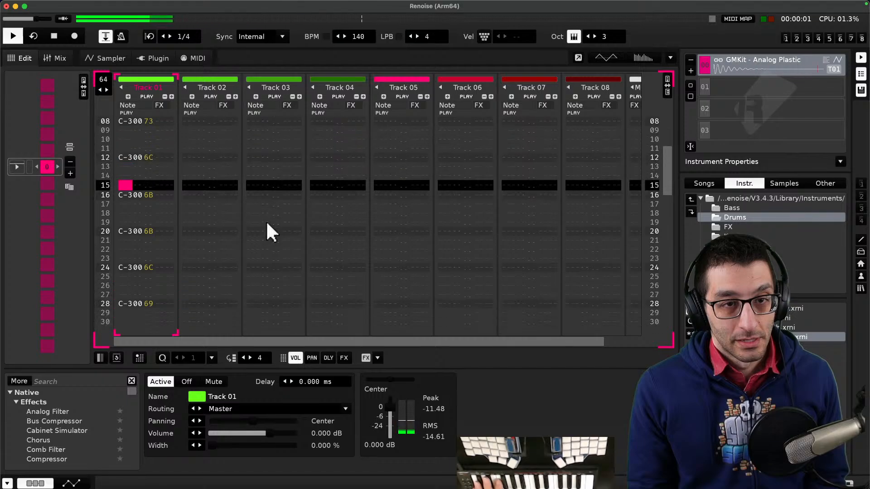
pyautogui.press('space')
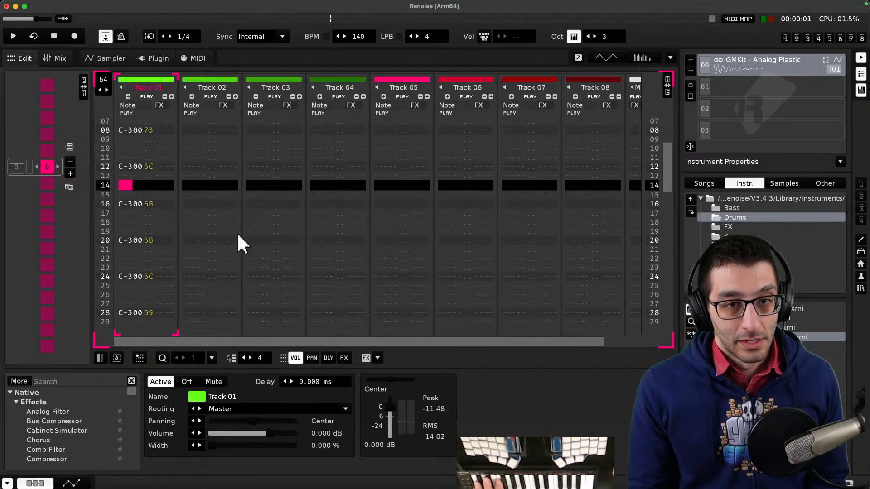
pyautogui.press('space')
# - Rename Track 01 to Bass drum
pyautogui.doubleClick(154, 93)
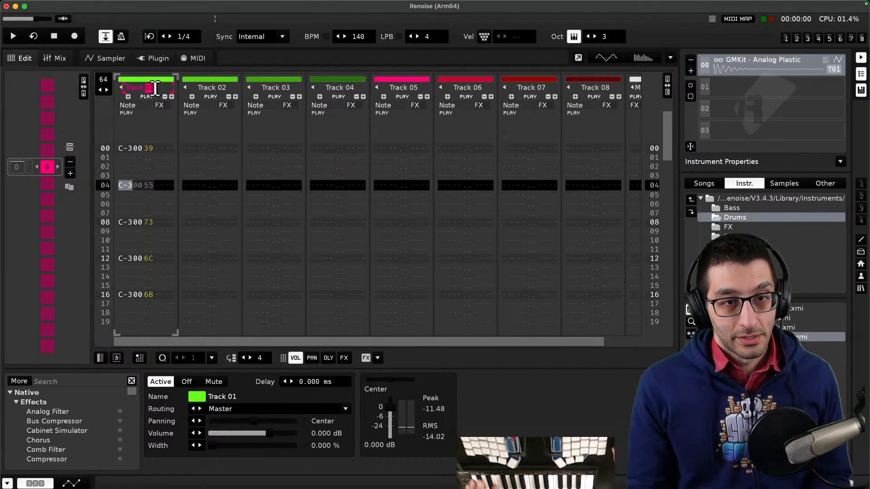
pyautogui.press('super+a')
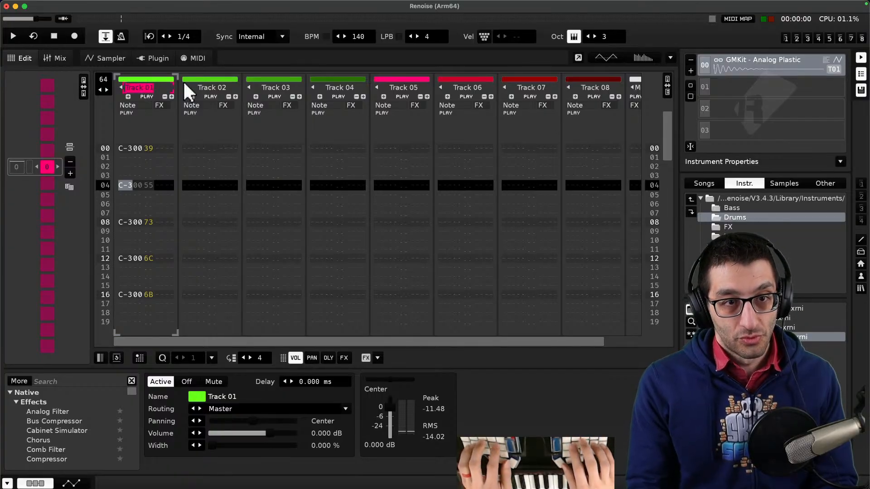
pyautogui.write('Bass d')
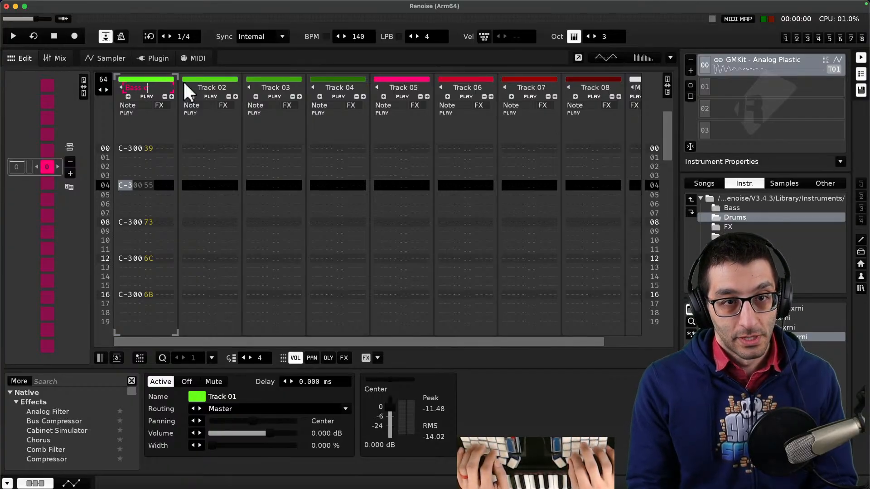
pyautogui.write('rum')
pyautogui.press('Return')
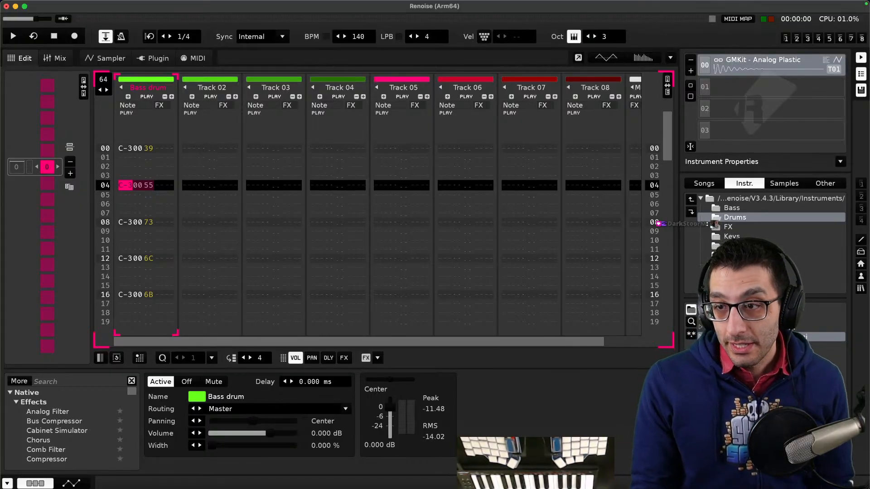
# - Select empty instrument slot 01 and browse the installed libraries, expanding the Beatslaughter+Soundpack folder
pyautogui.click(725, 86)
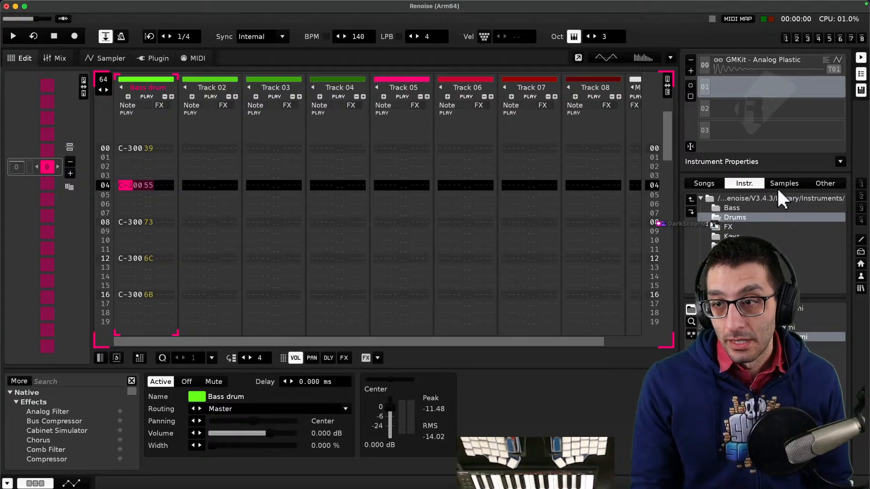
pyautogui.click(824, 183)
pyautogui.click(706, 207)
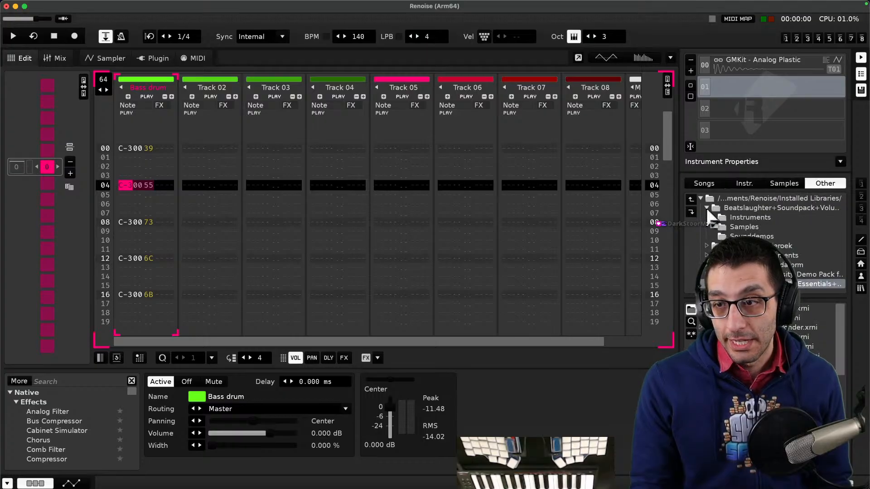
# - Load the lead_01 instrument from the Beatslaughter Instruments Lead folder into slot 01 and inspect its Sampler pages
pyautogui.scroll(-1, 742, 237)
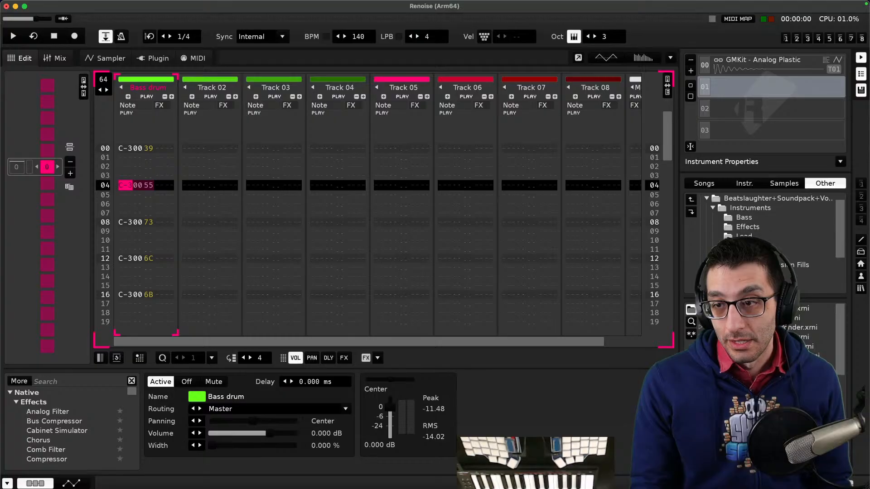
pyautogui.doubleClick(744, 237)
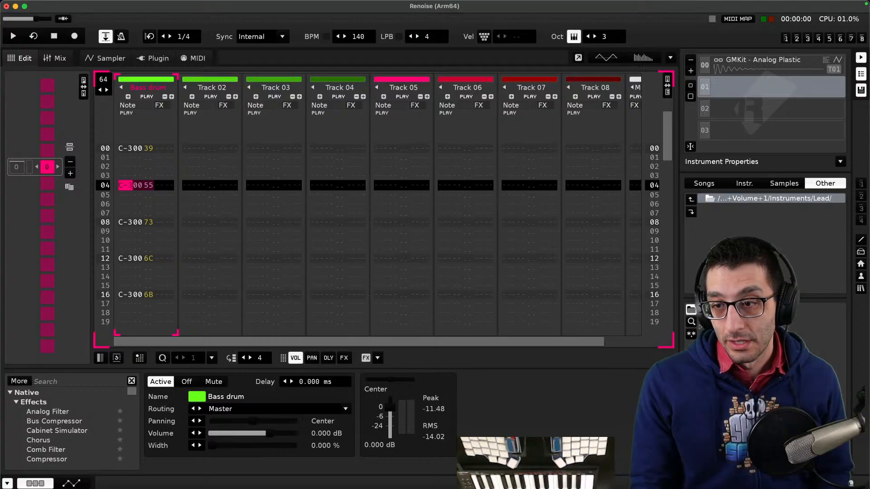
pyautogui.rightClick(743, 308)
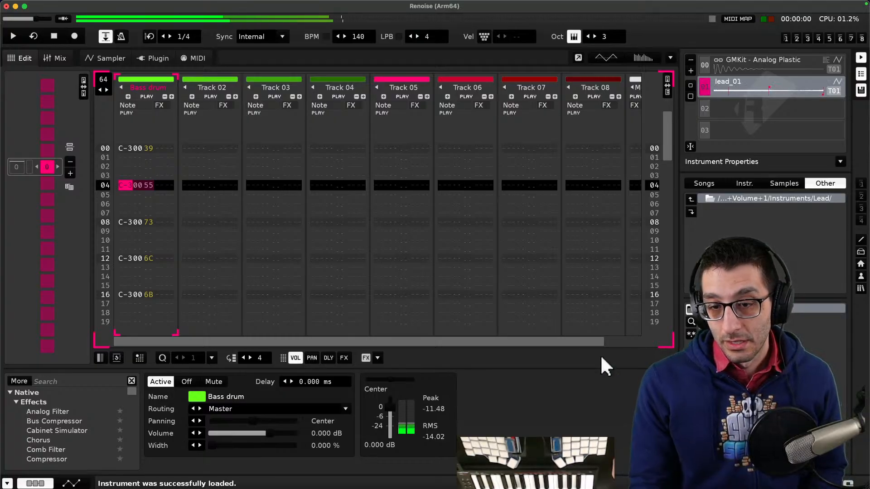
pyautogui.click(108, 58)
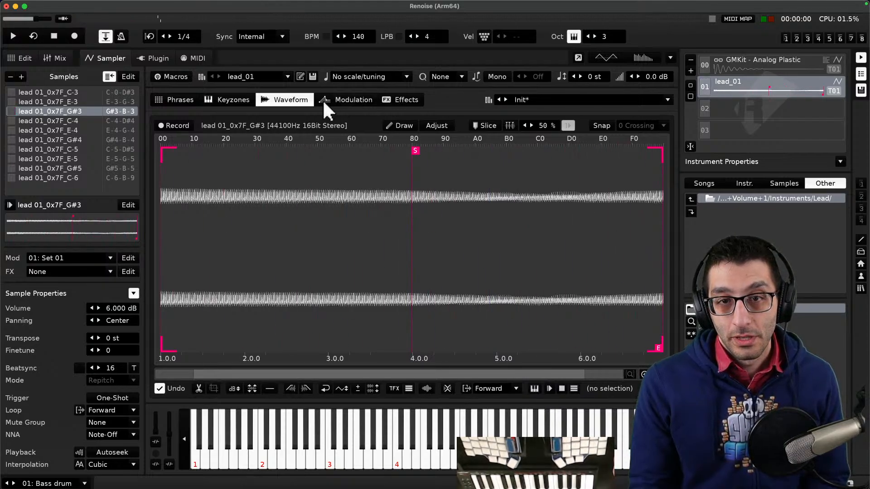
pyautogui.click(230, 99)
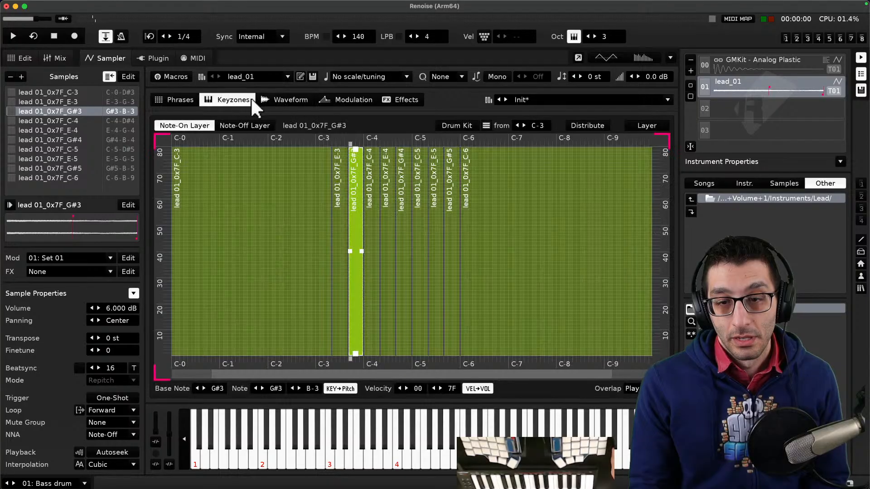
pyautogui.click(176, 98)
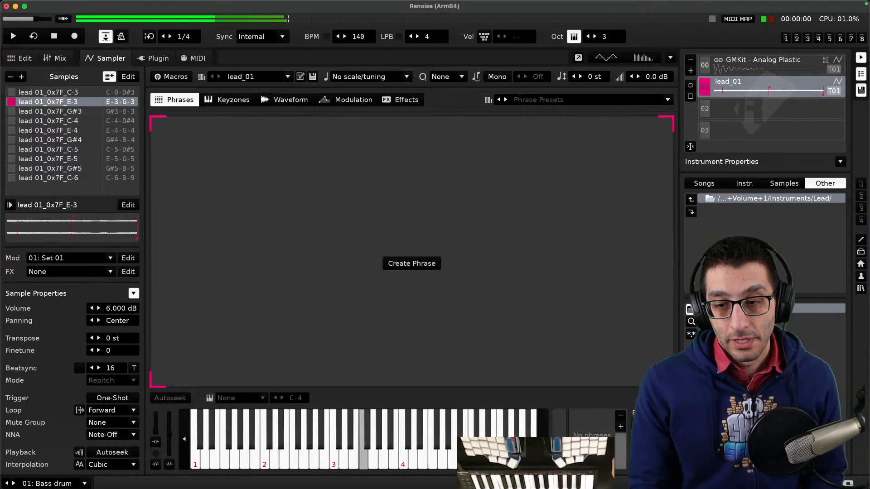
pyautogui.click(219, 100)
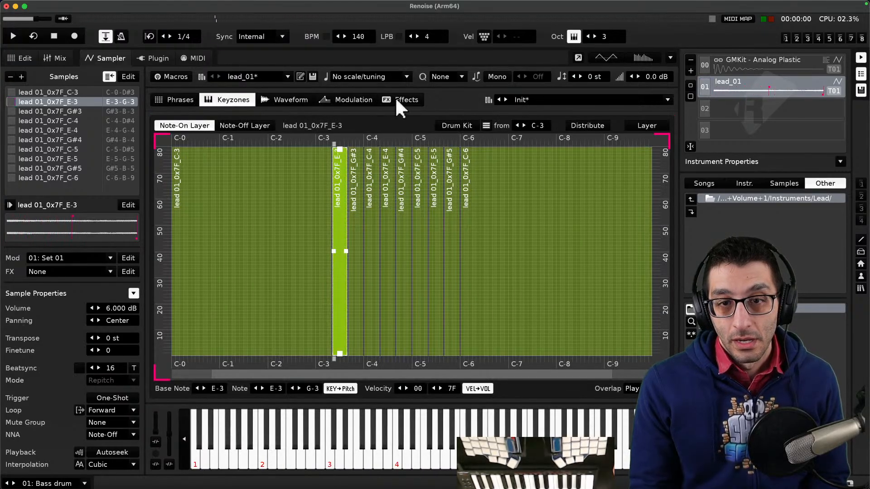
pyautogui.click(396, 101)
pyautogui.click(375, 101)
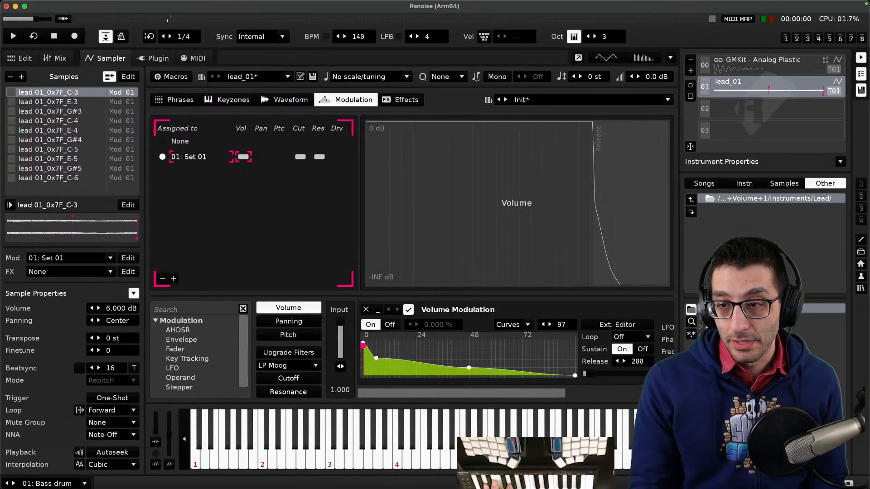
# - Load and audition the lead_04 and lead_03 instruments in slot 01, ending with lead_04
pyautogui.doubleClick(747, 336)
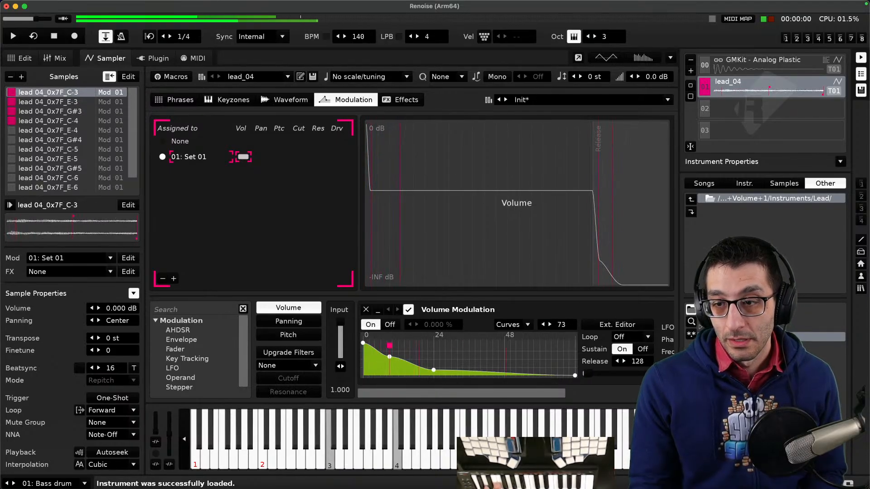
pyautogui.doubleClick(748, 327)
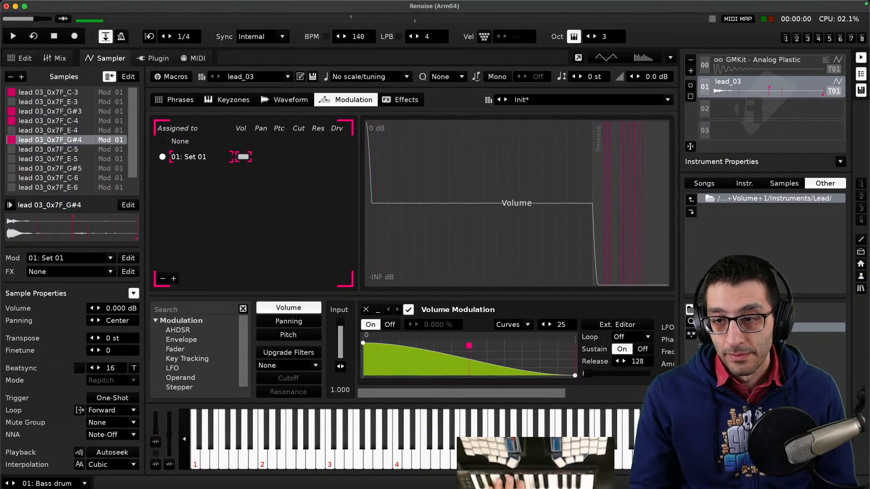
pyautogui.doubleClick(743, 337)
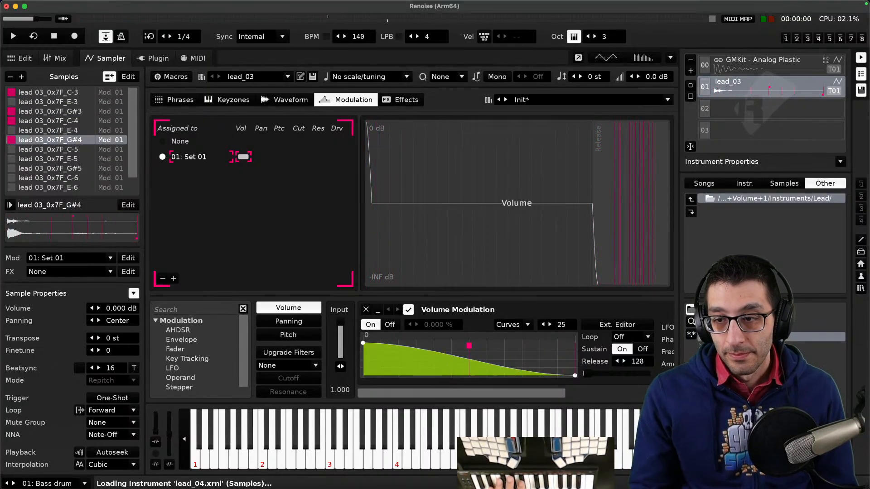
# - Open the Beatslaughter Bass instruments folder and audition bass_01 through bass_09 in slot 01
pyautogui.click(746, 192)
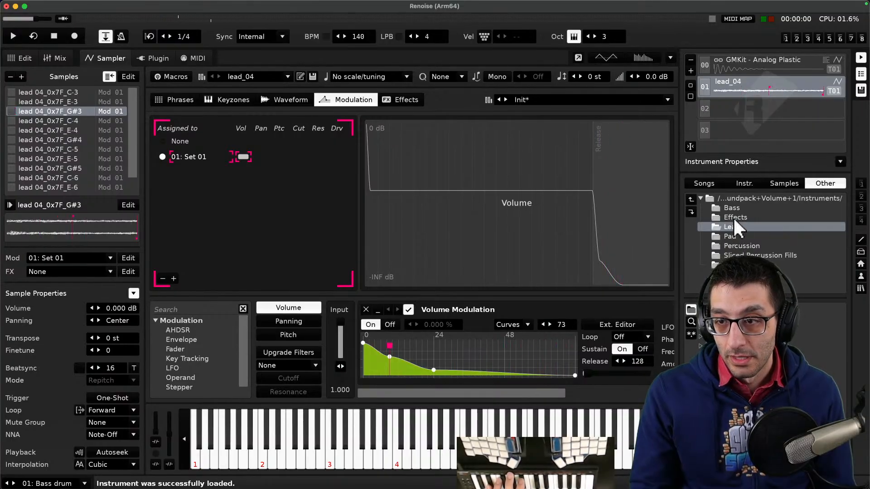
pyautogui.click(735, 197)
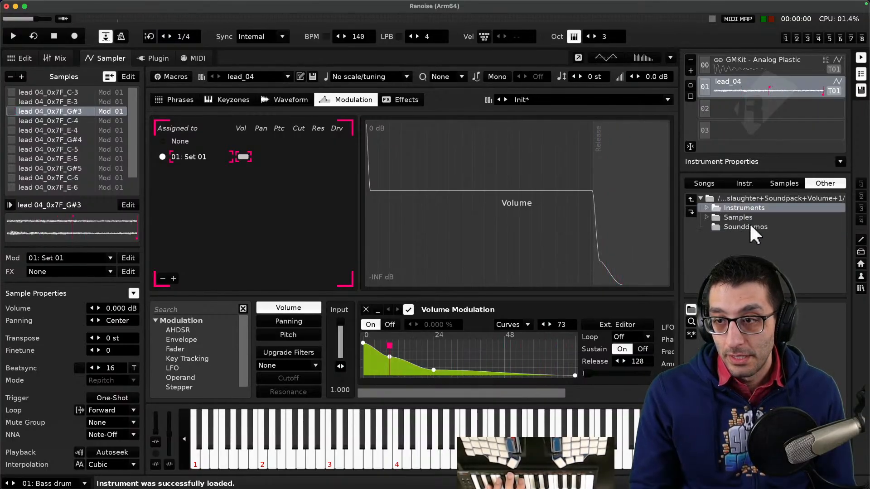
pyautogui.doubleClick(752, 207)
pyautogui.doubleClick(745, 209)
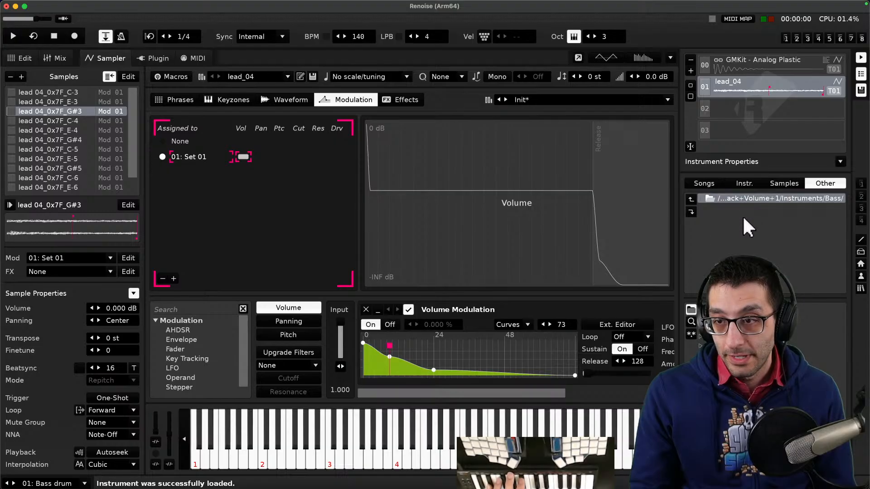
pyautogui.doubleClick(746, 309)
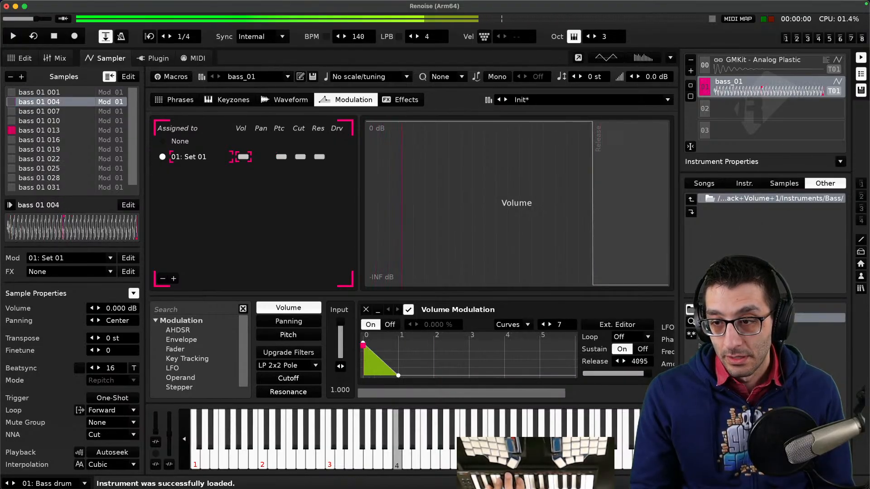
pyautogui.doubleClick(745, 318)
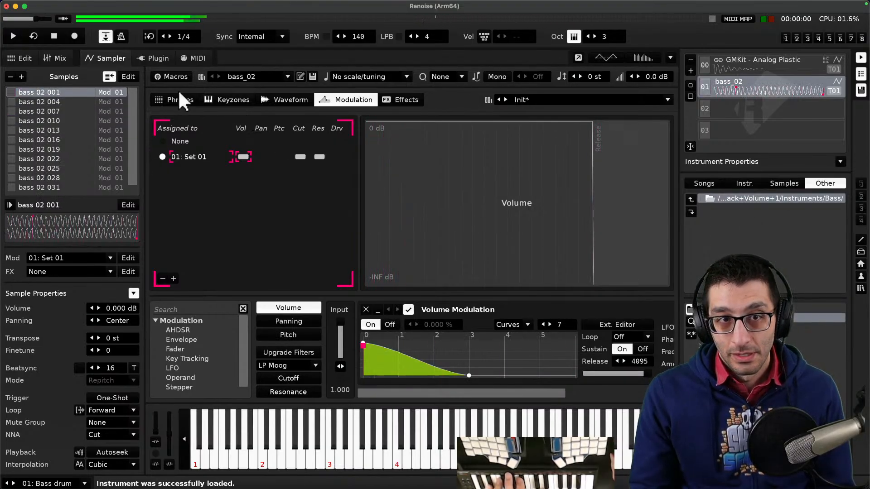
pyautogui.doubleClick(745, 336)
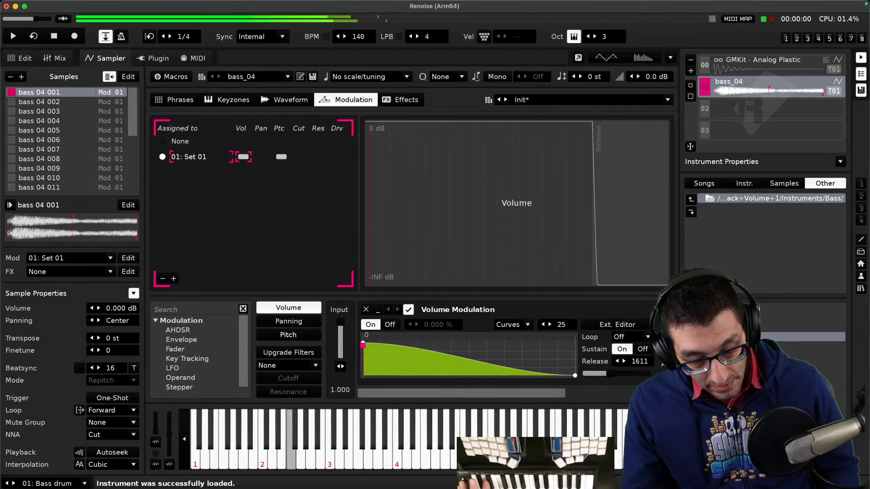
pyautogui.doubleClick(745, 346)
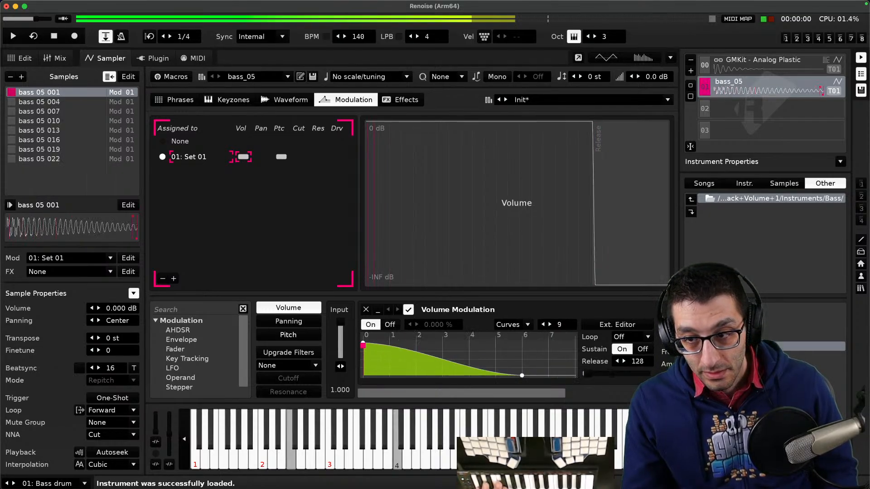
pyautogui.doubleClick(745, 355)
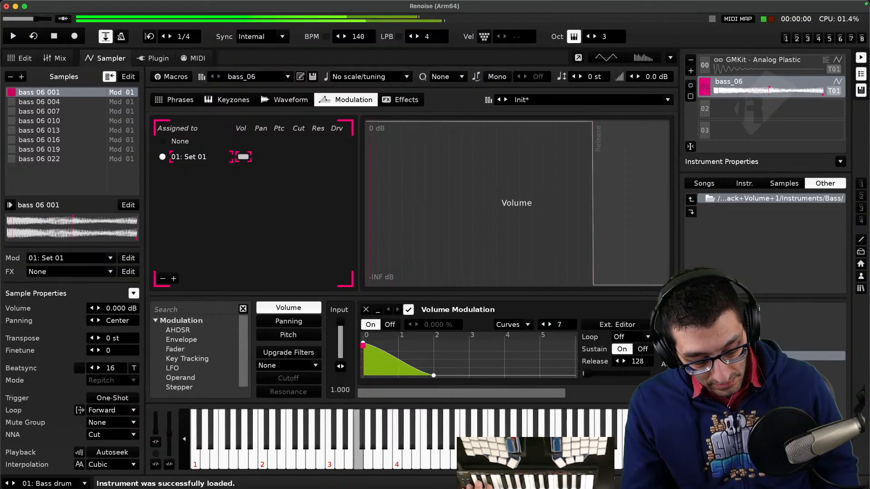
pyautogui.doubleClick(745, 366)
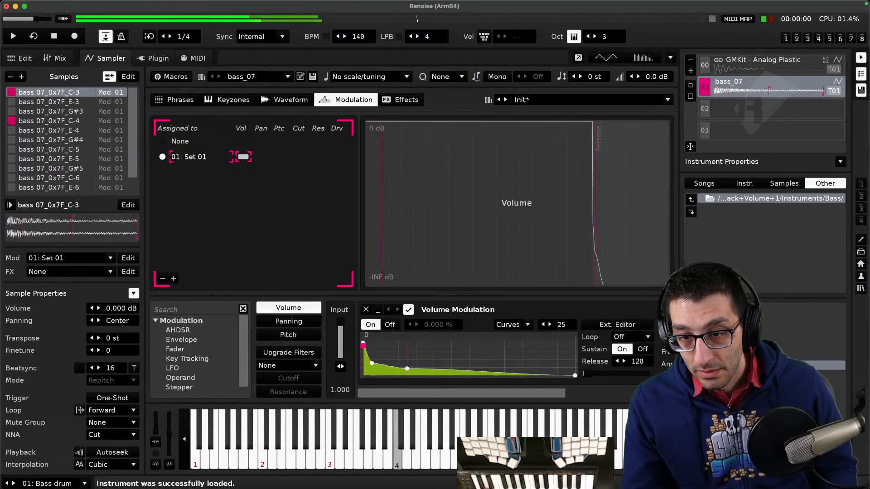
pyautogui.doubleClick(745, 374)
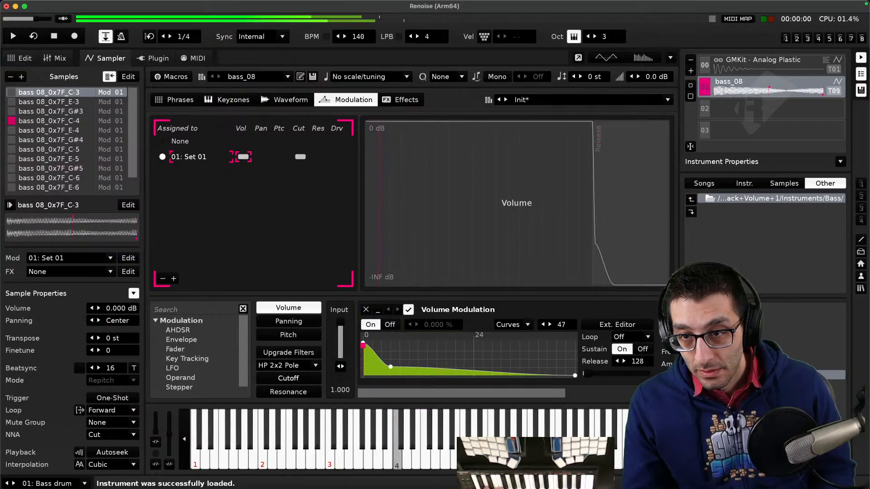
pyautogui.doubleClick(745, 384)
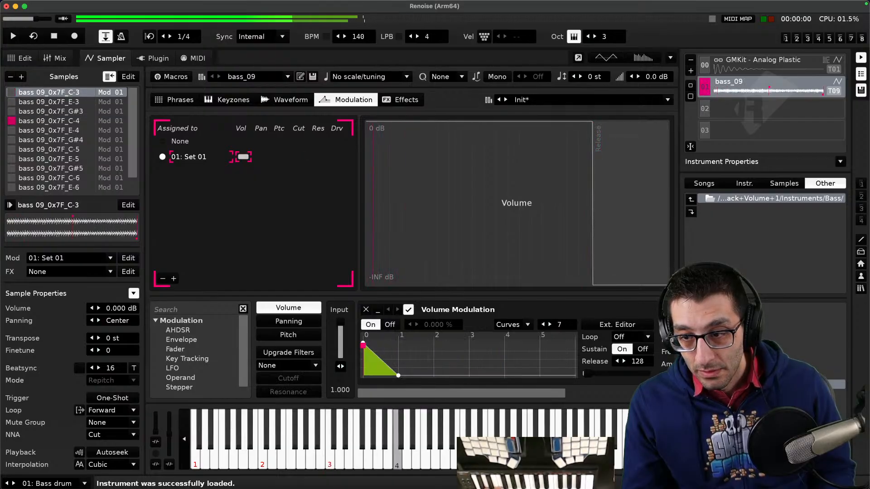
# - Navigate to the com.renoise.djeroek Bass instruments and load and play the (RJ) Fetta instrument
pyautogui.click(749, 200)
pyautogui.click(751, 199)
pyautogui.click(752, 197)
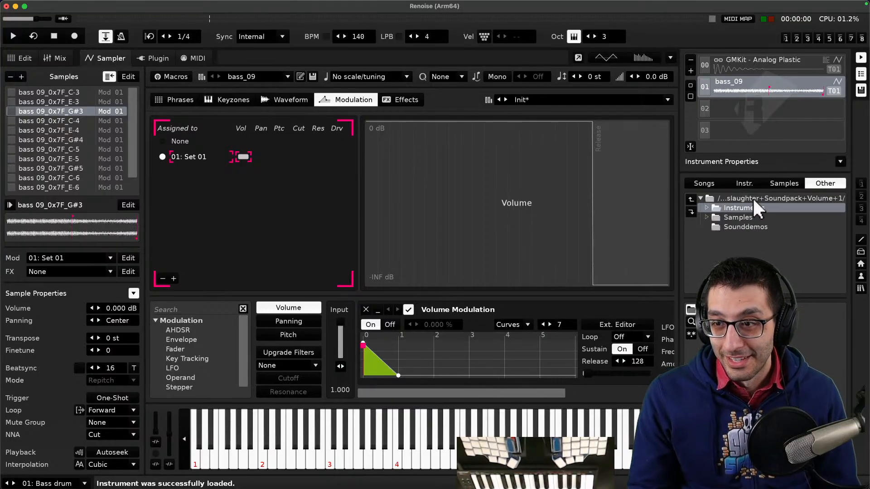
pyautogui.click(761, 199)
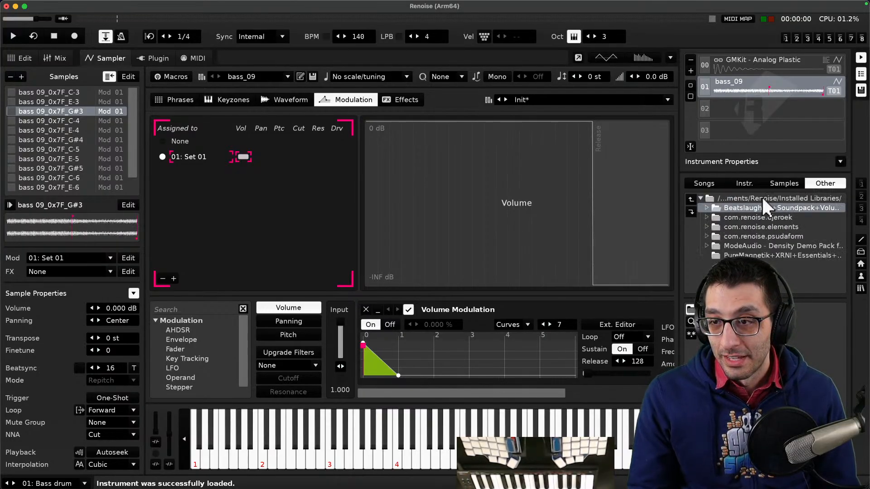
pyautogui.doubleClick(760, 218)
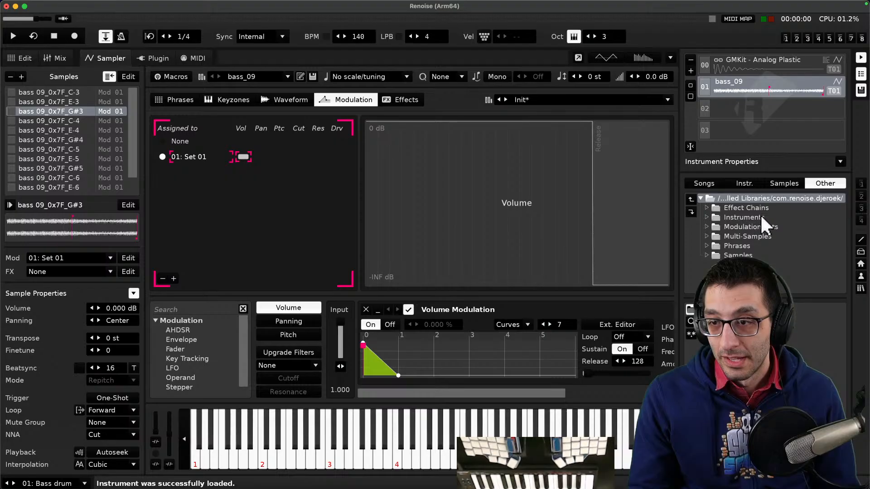
pyautogui.doubleClick(761, 217)
pyautogui.doubleClick(759, 207)
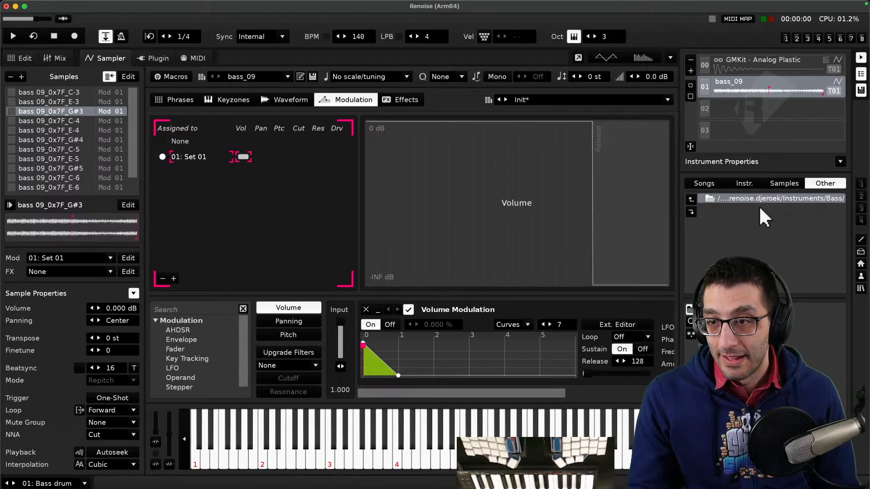
pyautogui.doubleClick(765, 295)
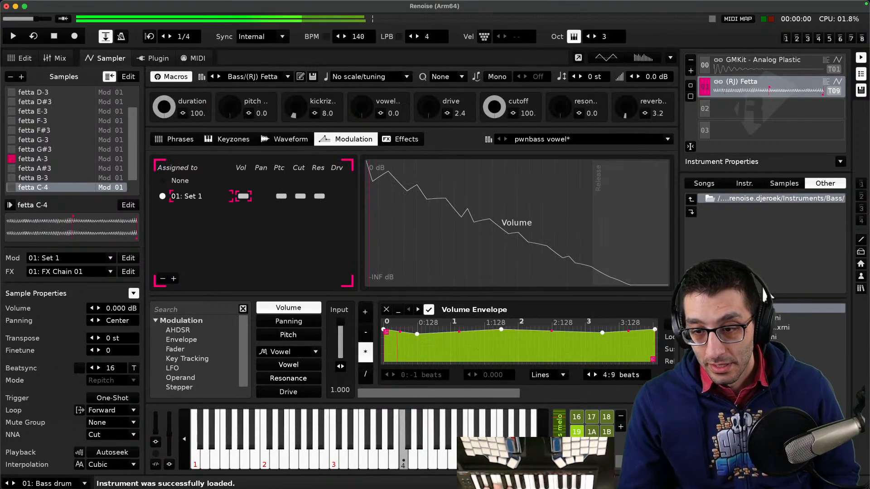
pyautogui.click(577, 462)
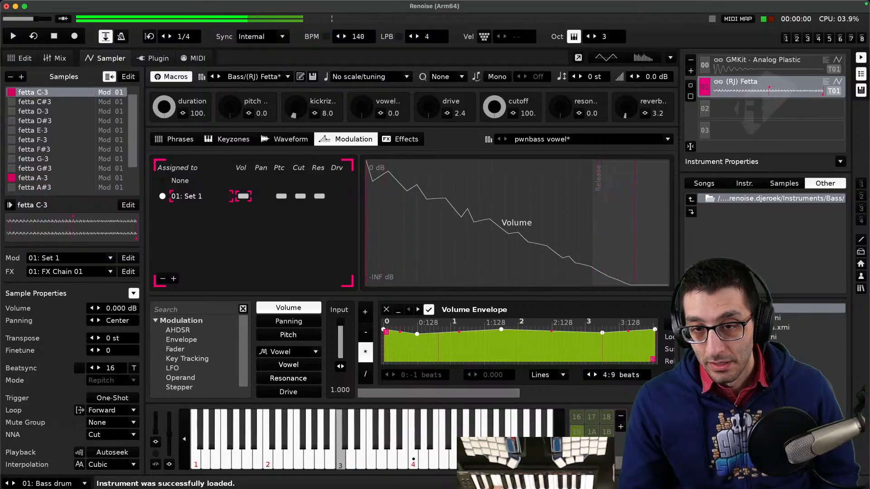
# - Load and audition the (RJ) Pawnbass and (RJ) Polibitterred bass instruments
pyautogui.doubleClick(765, 318)
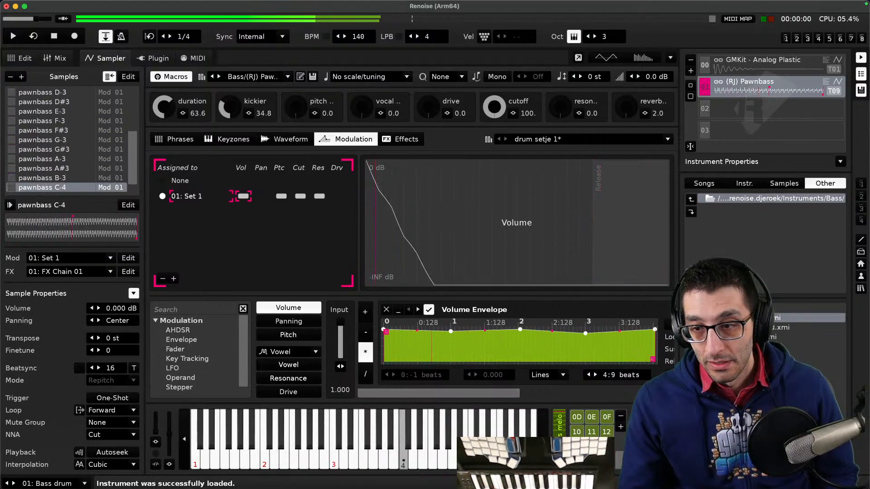
pyautogui.click(577, 462)
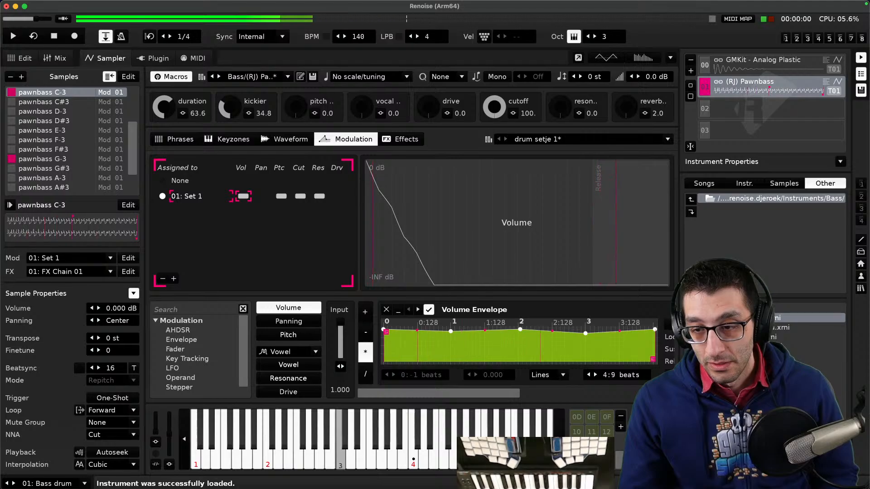
pyautogui.doubleClick(788, 328)
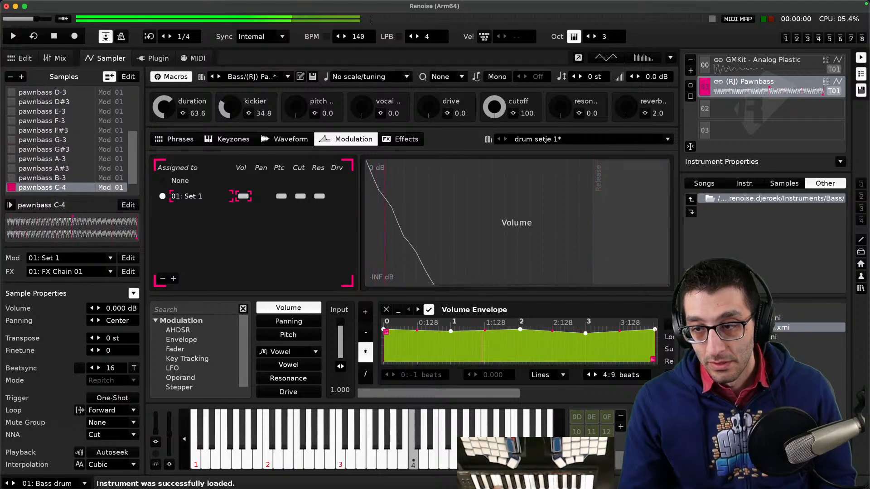
pyautogui.click(577, 462)
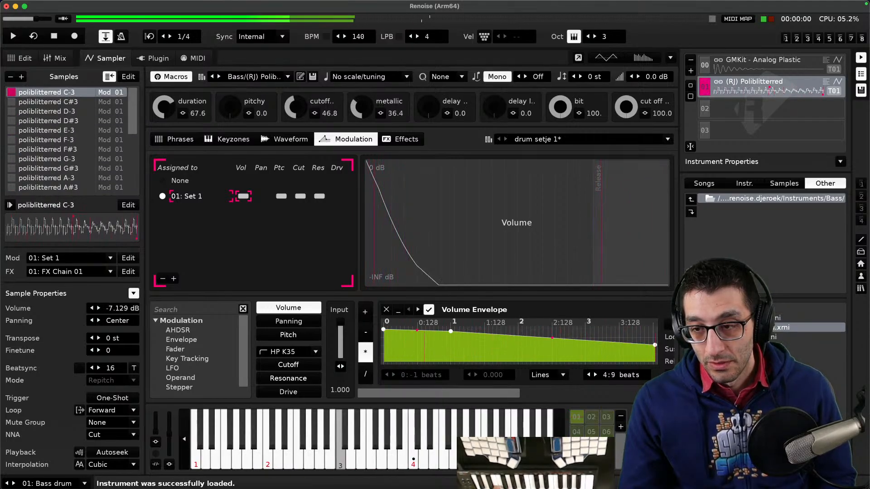
# - Open the djeroek Synth folder and load the (RJ) Amuse Mrs Beast and (RJ) Are these emperors instruments
pyautogui.click(754, 199)
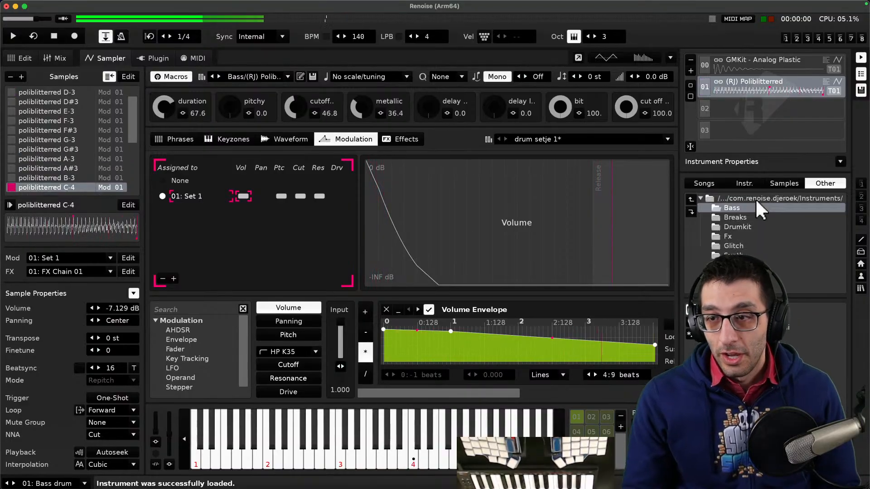
pyautogui.doubleClick(748, 256)
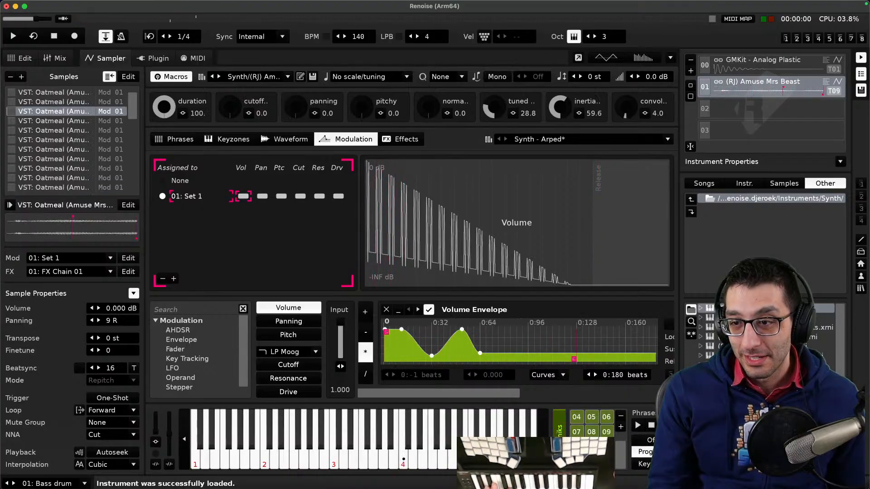
pyautogui.press('Return')
pyautogui.click(735, 197)
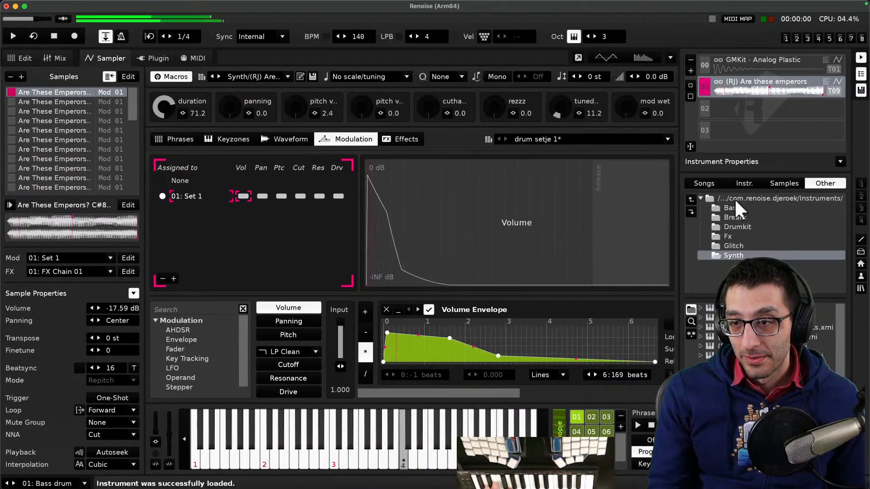
# - Browse the djeroek Multi-Samples Synth folder and load a Sacred Skulls (synth) sample into the instrument
pyautogui.doubleClick(746, 201)
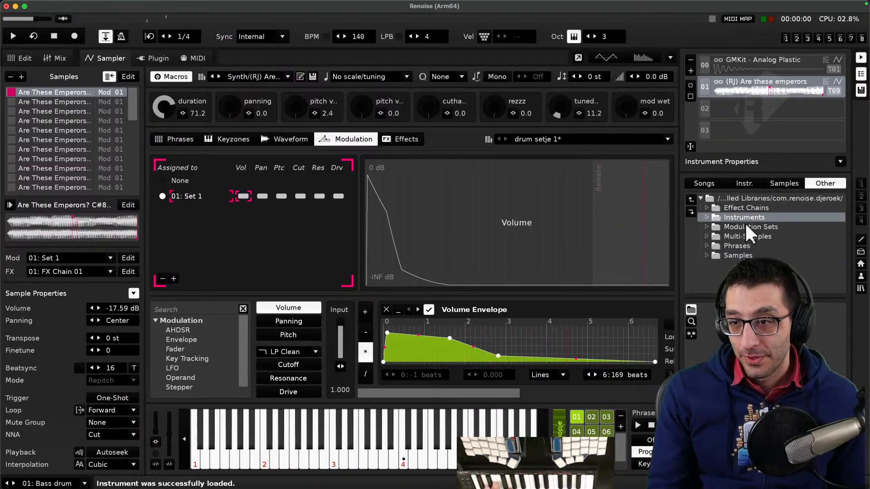
pyautogui.doubleClick(743, 226)
pyautogui.doubleClick(741, 201)
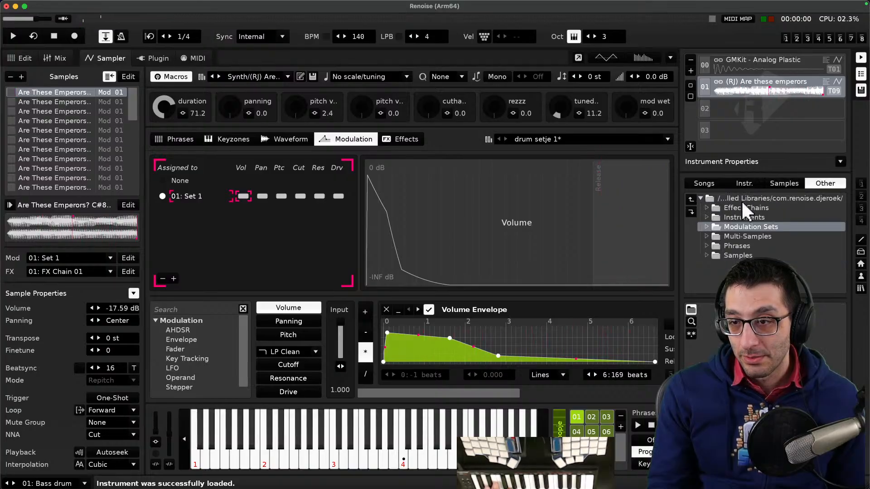
pyautogui.doubleClick(743, 234)
pyautogui.doubleClick(745, 234)
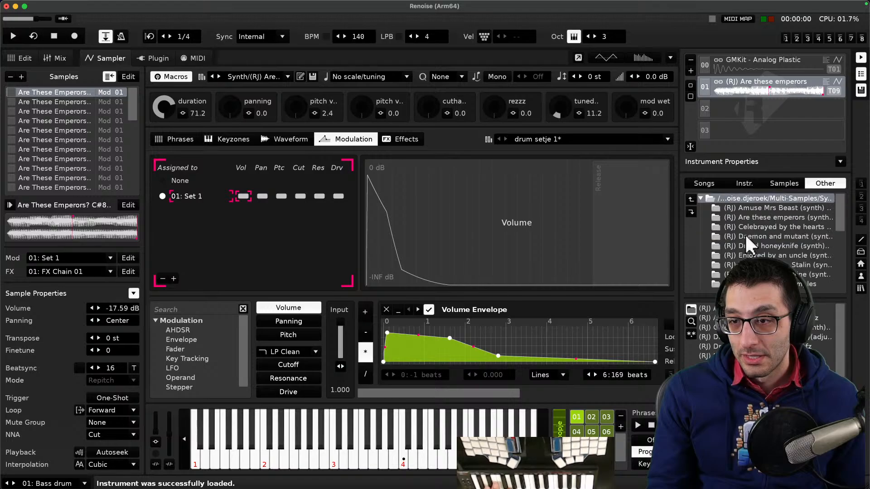
pyautogui.scroll(-5, 753, 231)
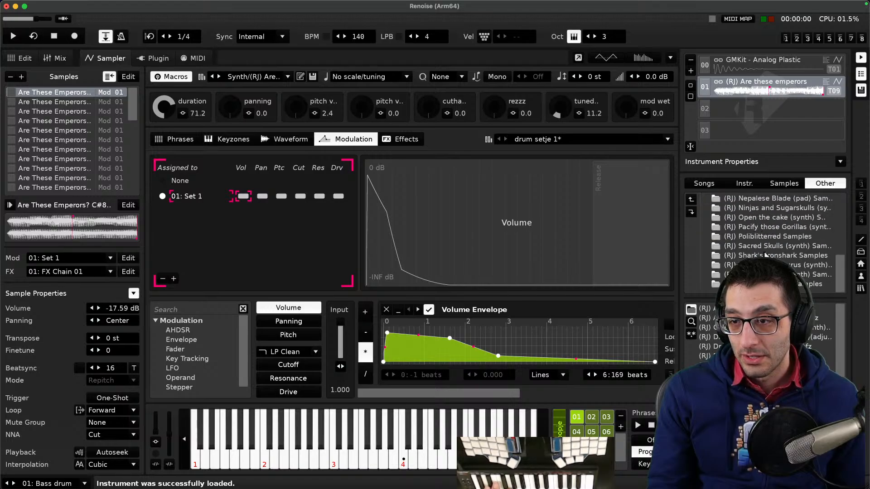
pyautogui.doubleClick(762, 245)
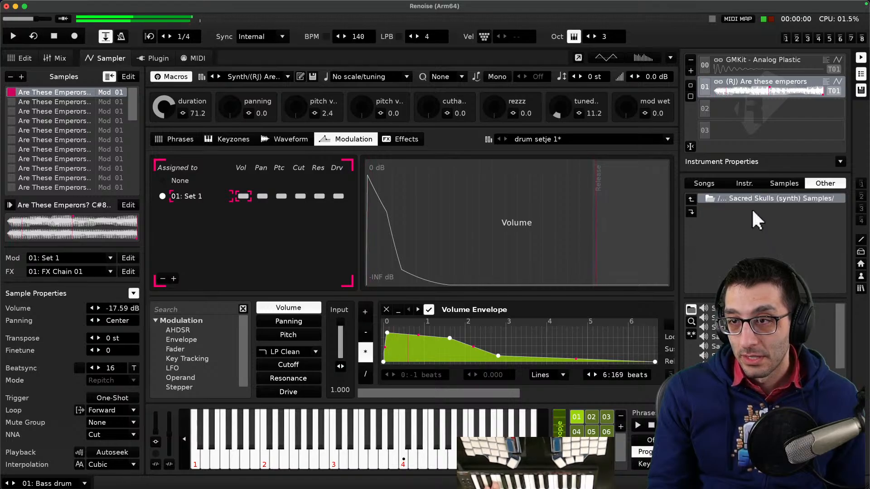
pyautogui.doubleClick(756, 308)
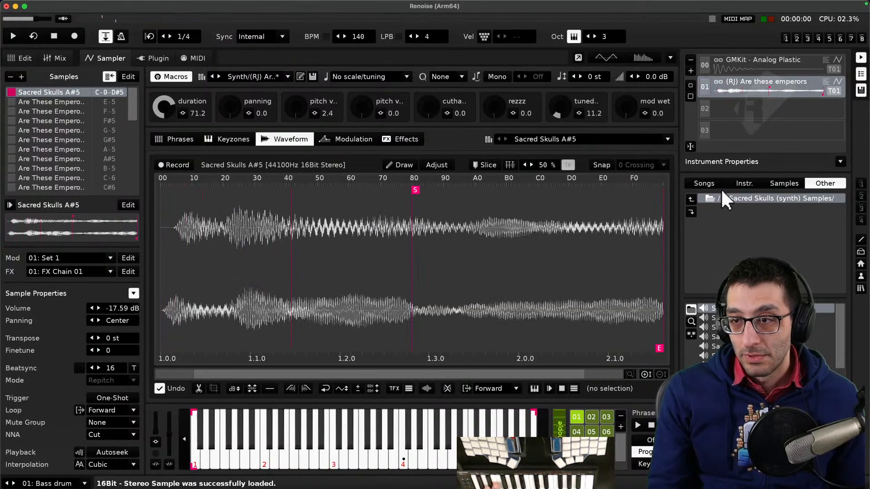
# - Navigate to com.renoise.elements Multi-Samples, Z, Basic and load the Z2BitSaw multi-sample instrument
pyautogui.click(690, 199)
pyautogui.click(689, 199)
pyautogui.click(689, 200)
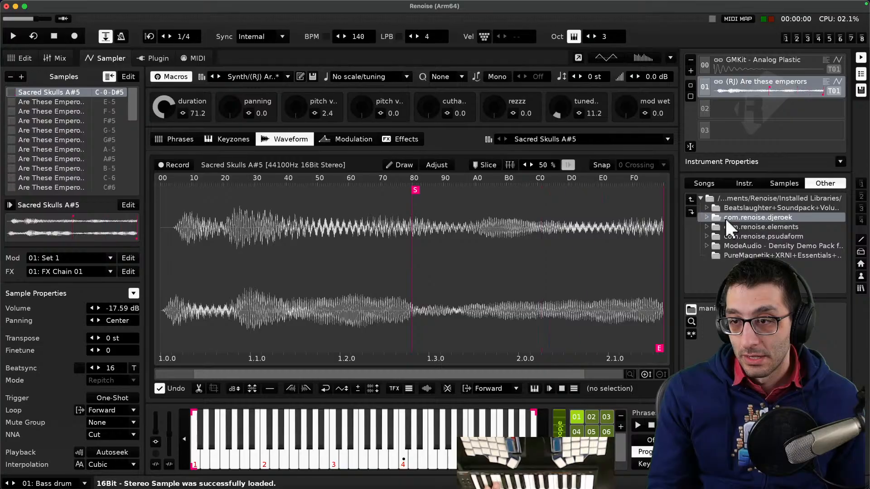
pyautogui.doubleClick(734, 226)
pyautogui.doubleClick(737, 208)
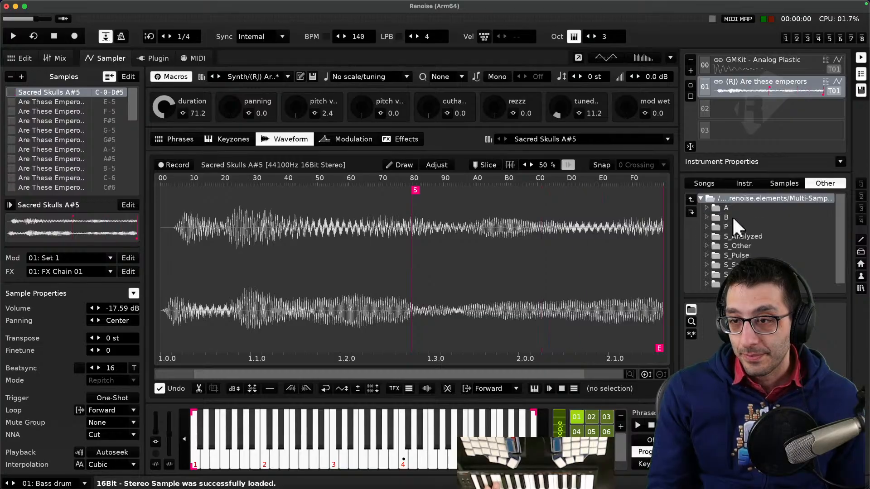
pyautogui.scroll(-1, 743, 231)
pyautogui.scroll(1, 735, 230)
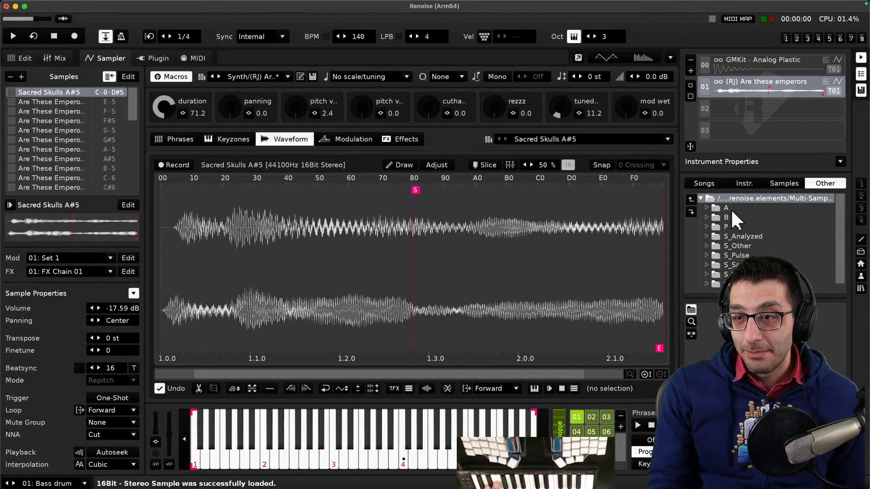
pyautogui.scroll(-1, 741, 231)
pyautogui.click(743, 274)
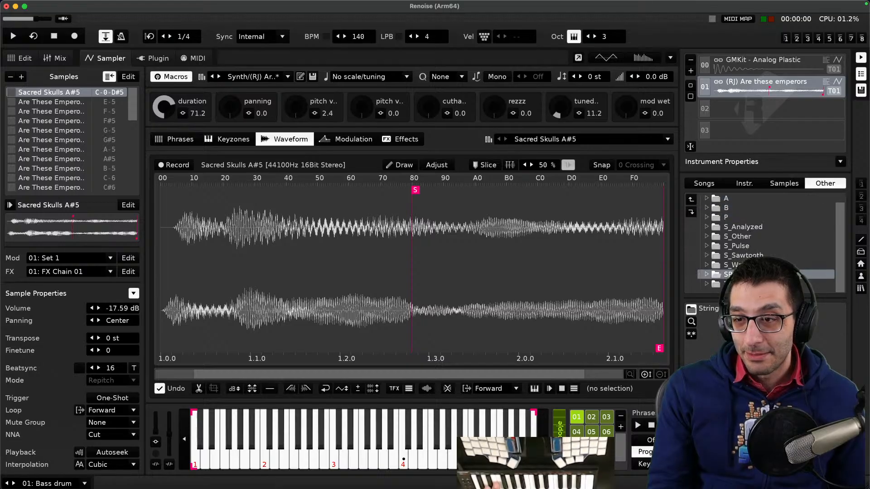
pyautogui.click(743, 284)
pyautogui.doubleClick(743, 284)
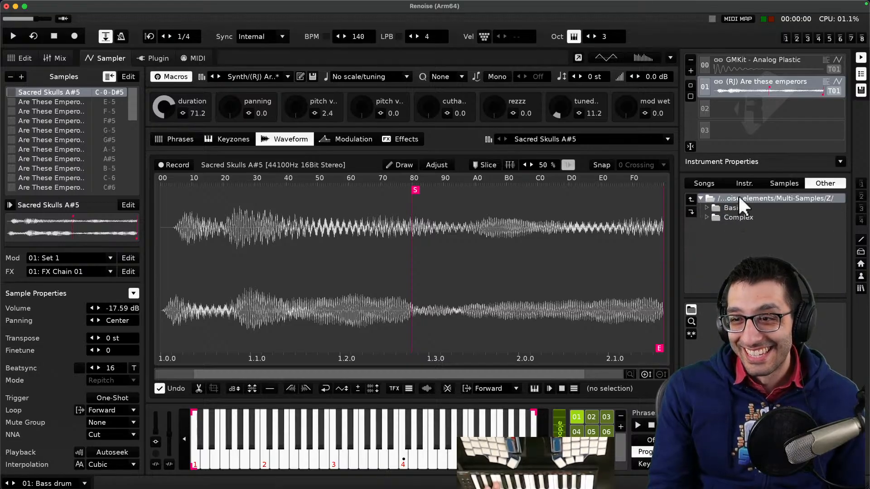
pyautogui.doubleClick(735, 208)
pyautogui.scroll(-10, 752, 229)
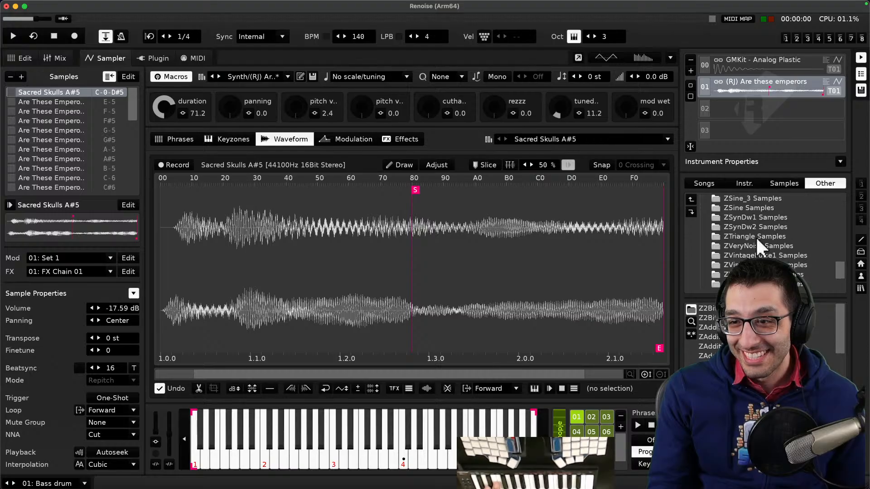
pyautogui.scroll(10, 753, 238)
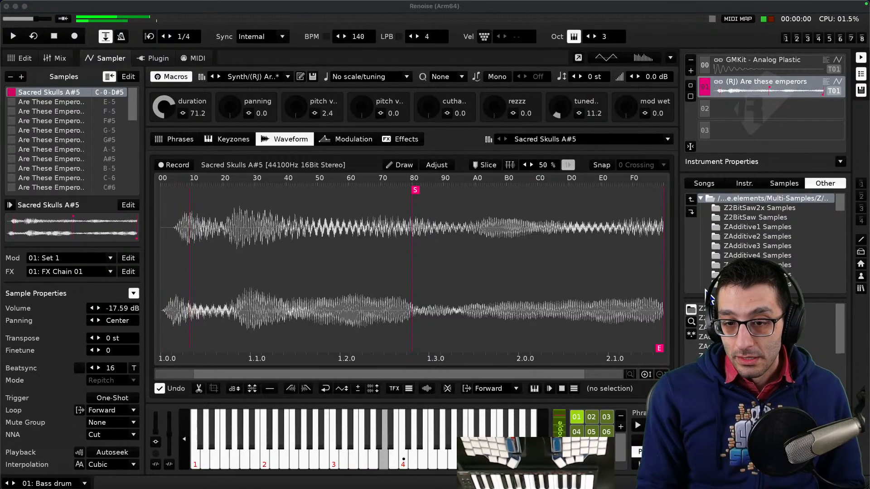
pyautogui.doubleClick(709, 309)
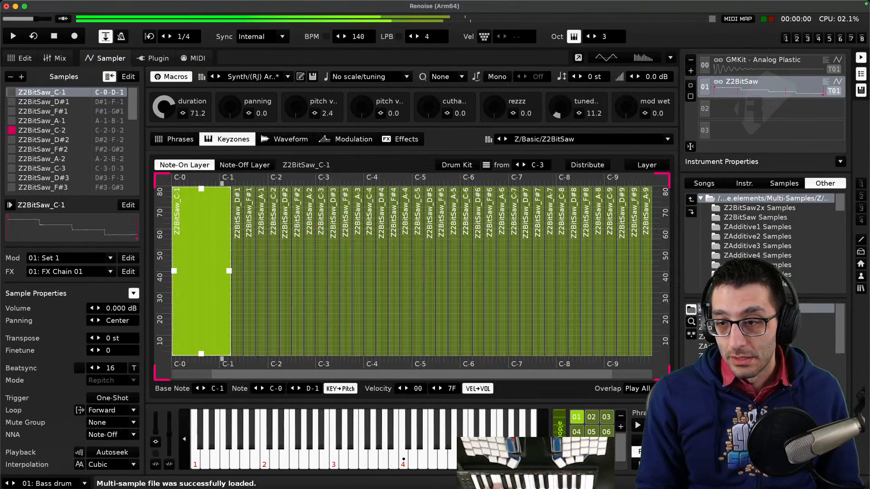
# - Load and audition the ZAdditive1 and ZBazIt1 multi-sample instruments
pyautogui.doubleClick(734, 318)
pyautogui.doubleClick(733, 327)
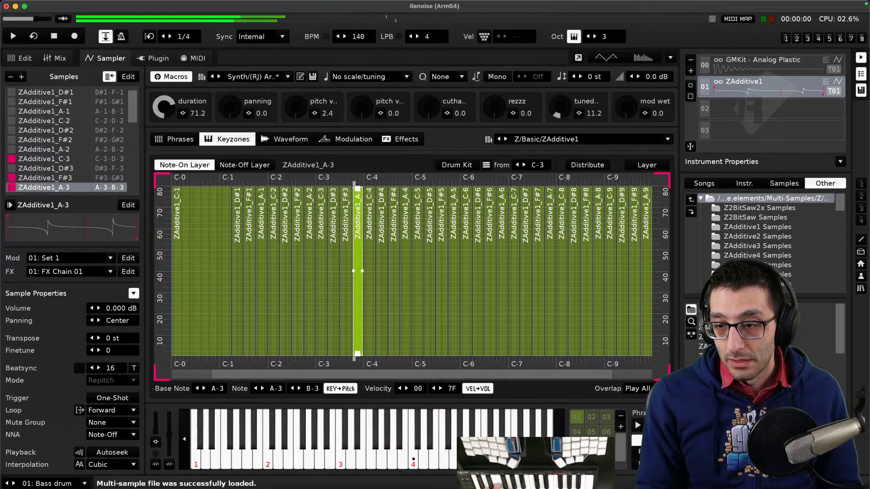
pyautogui.doubleClick(734, 365)
pyautogui.scroll(-6, 770, 229)
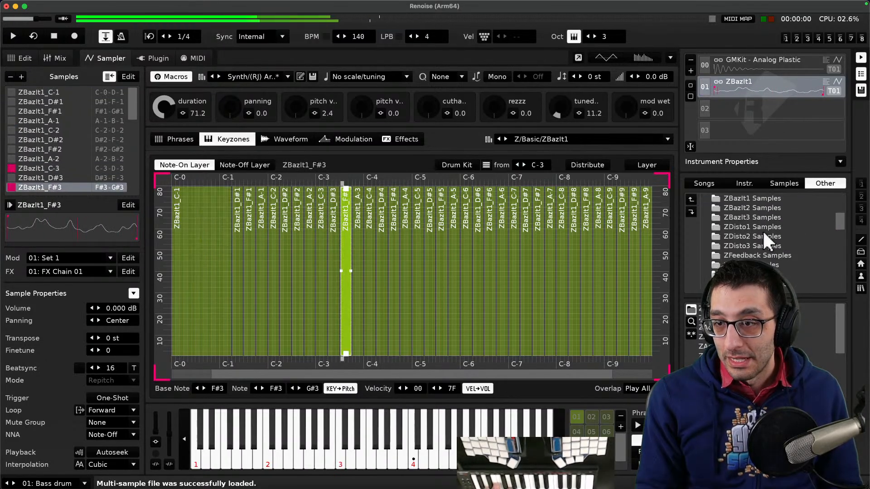
pyautogui.scroll(3, 761, 242)
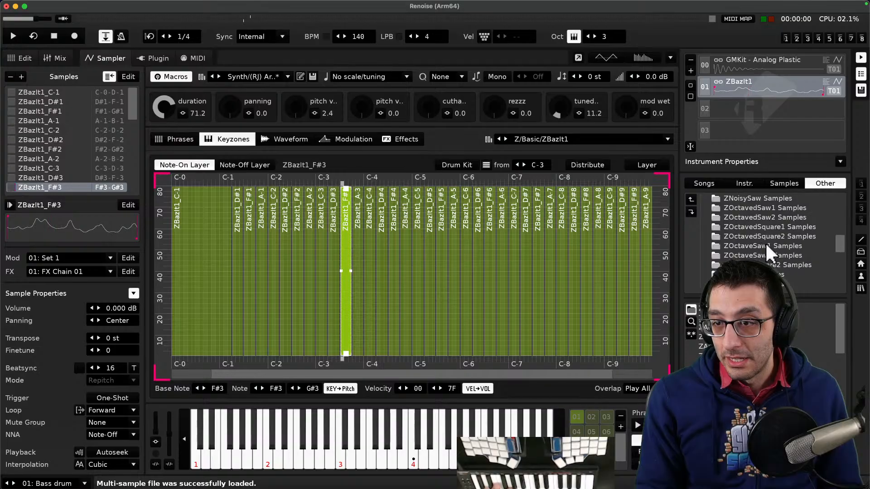
# - Open the ZPiano Samples folder, delete the current instrument, and load ZPiano_C-4 into the emptied slot
pyautogui.doubleClick(762, 248)
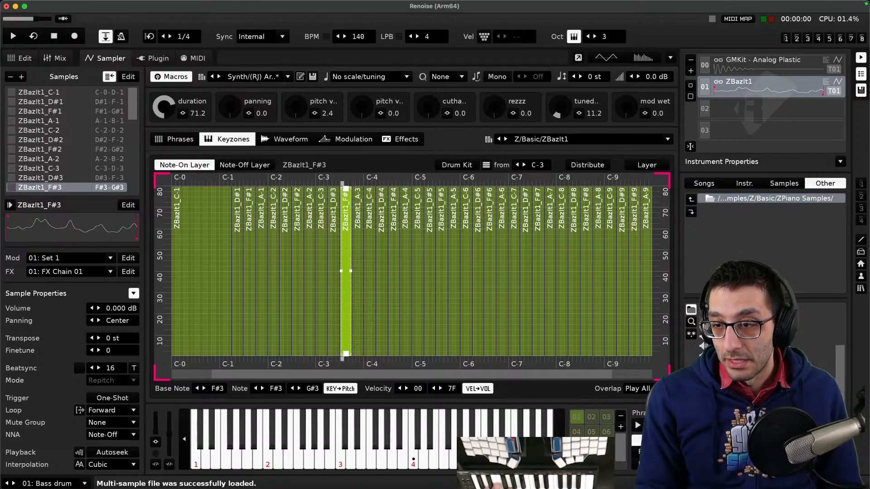
pyautogui.doubleClick(766, 337)
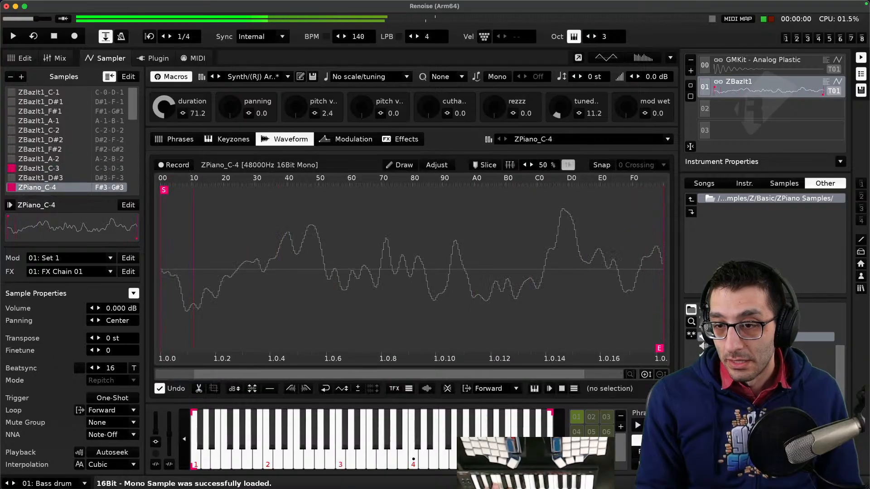
pyautogui.rightClick(754, 89)
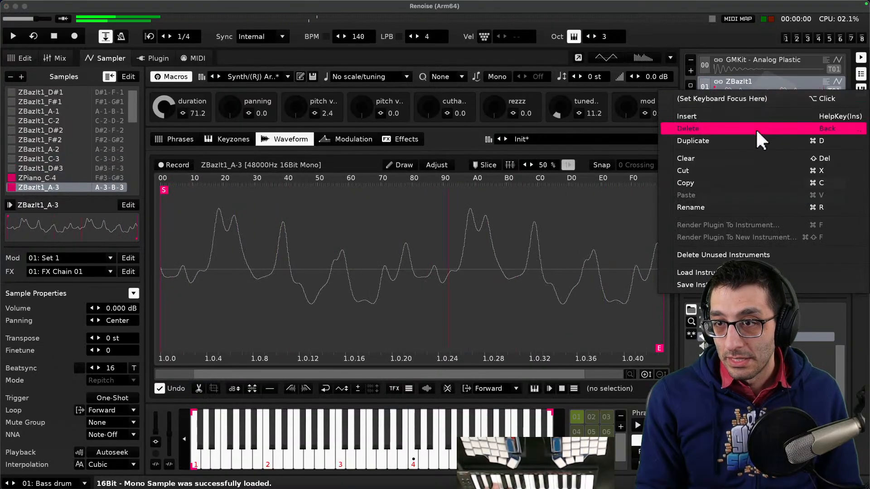
pyautogui.click(755, 129)
pyautogui.doubleClick(765, 336)
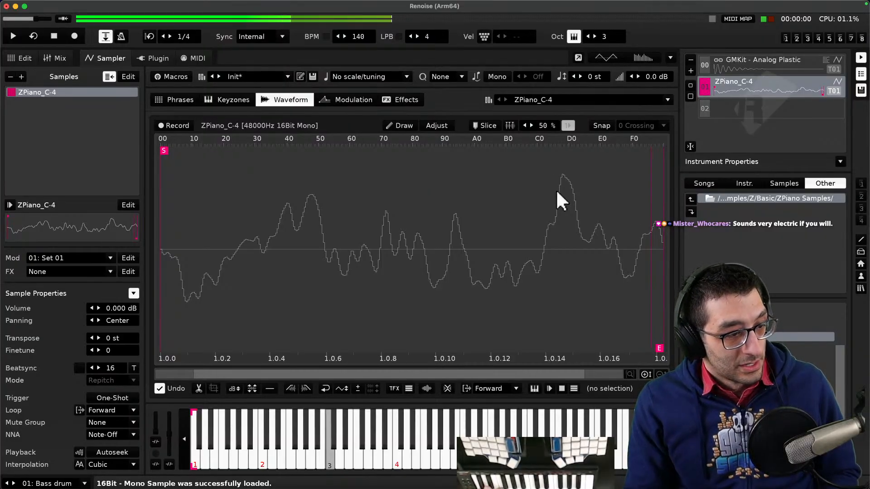
# - Return to the Basic folder and load the ZSine_C-4 sample into the instrument
pyautogui.click(770, 198)
pyautogui.scroll(-2, 762, 246)
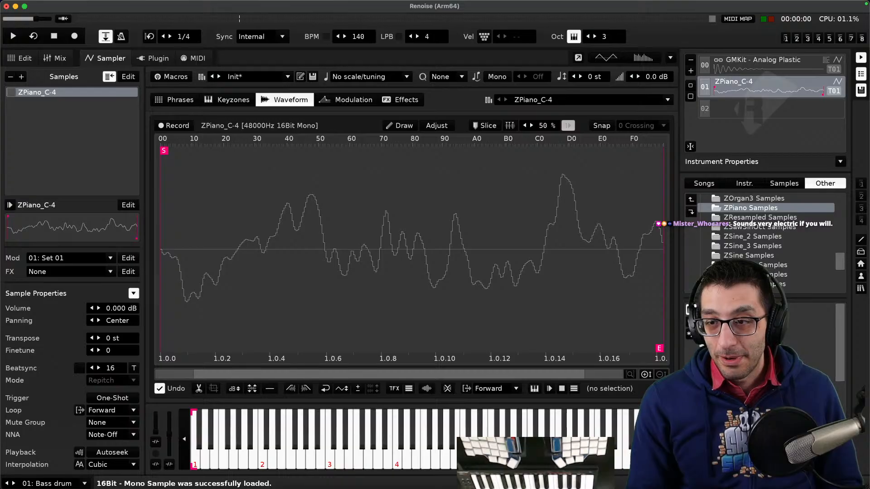
pyautogui.moveTo(765, 299); pyautogui.dragTo(766, 338)
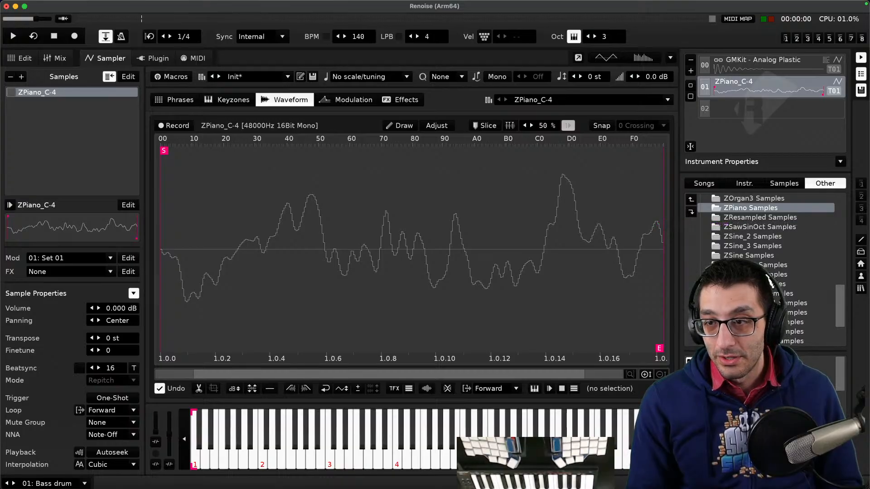
pyautogui.scroll(5, 769, 280)
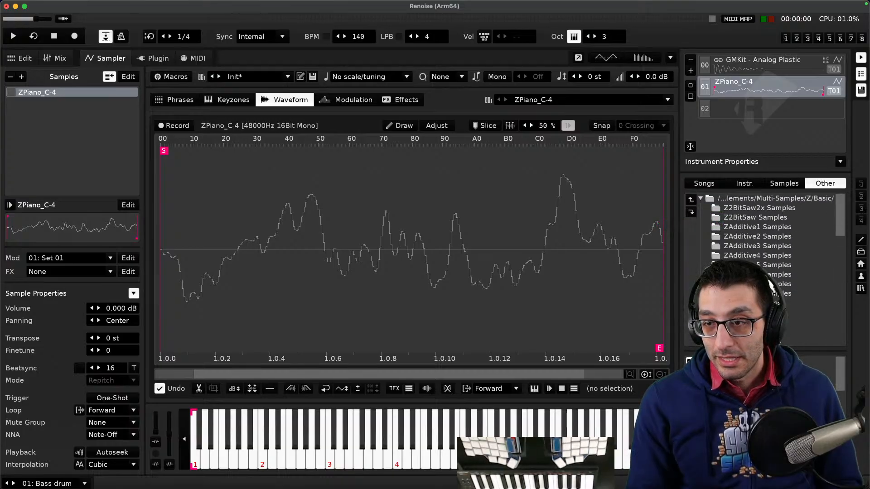
pyautogui.scroll(-5, 761, 233)
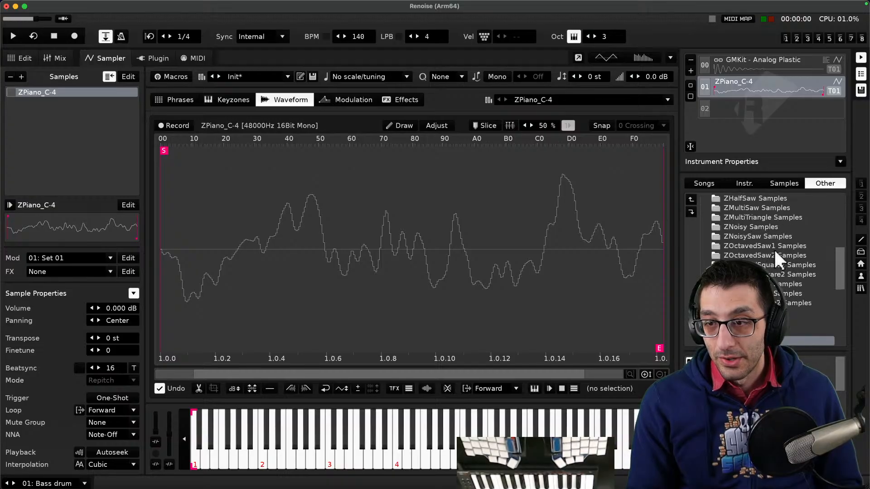
pyautogui.scroll(-2, 771, 247)
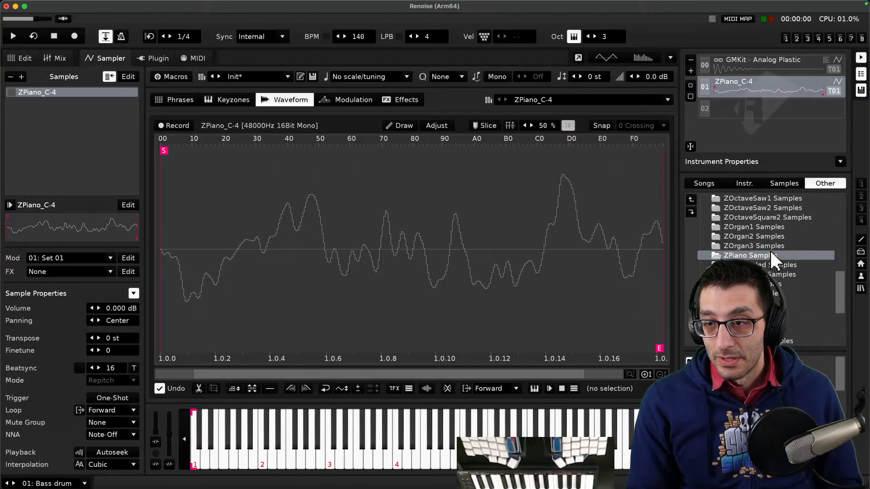
pyautogui.scroll(-2, 780, 260)
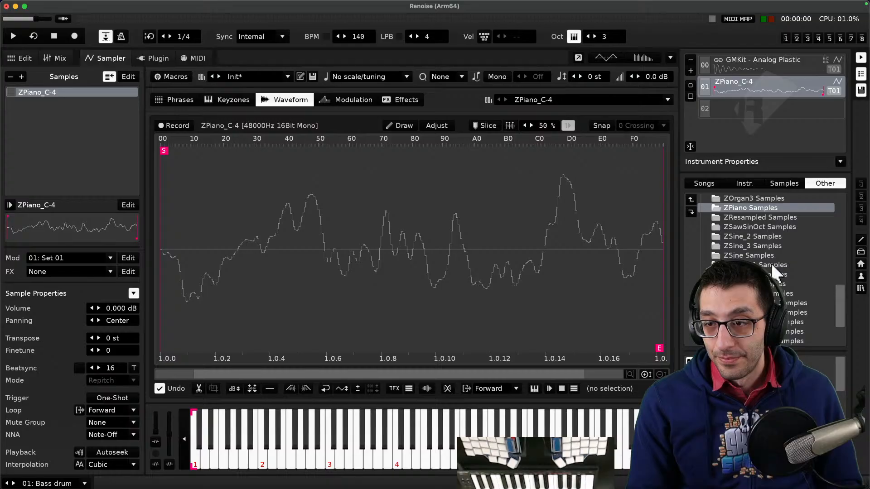
pyautogui.doubleClick(770, 258)
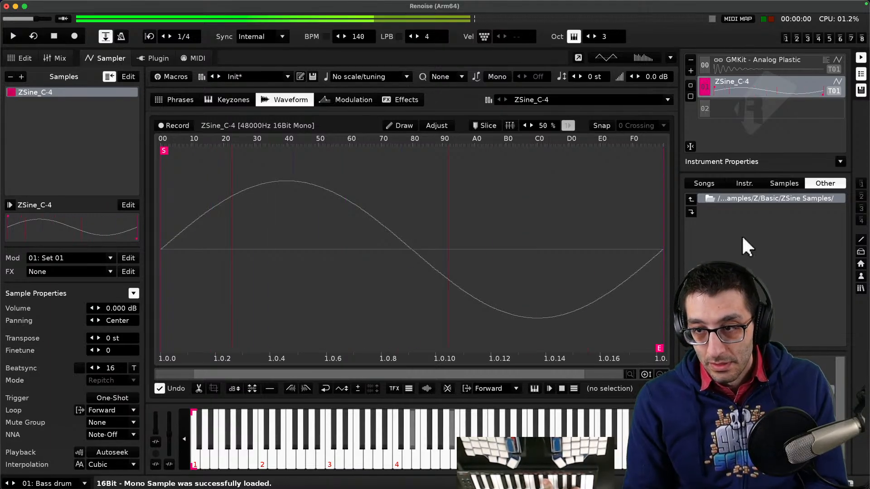
# - Load the ZTriangle_C-4 sample from the ZTriangle Samples folder
pyautogui.click(748, 197)
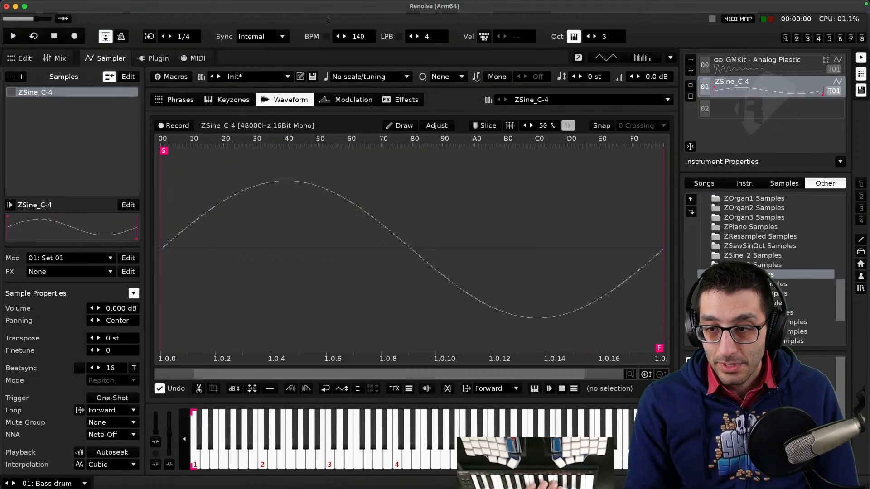
pyautogui.scroll(-1, 765, 270)
pyautogui.click(761, 284)
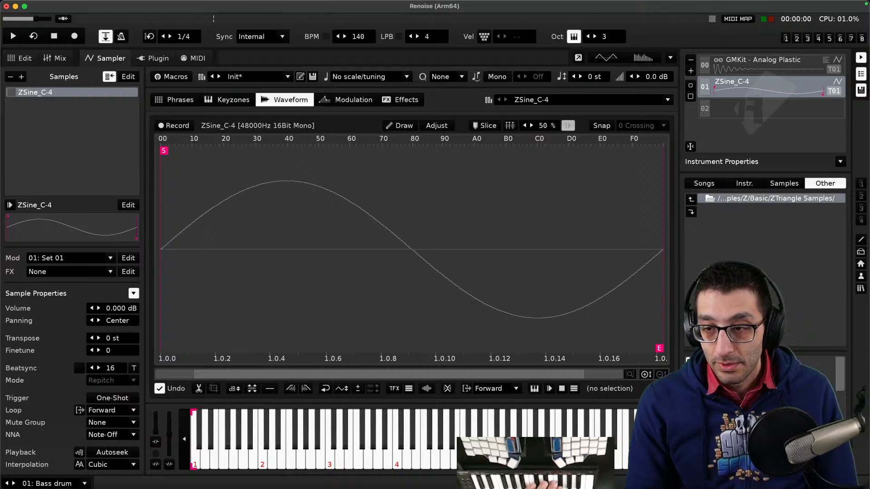
pyautogui.scroll(-5, 765, 408)
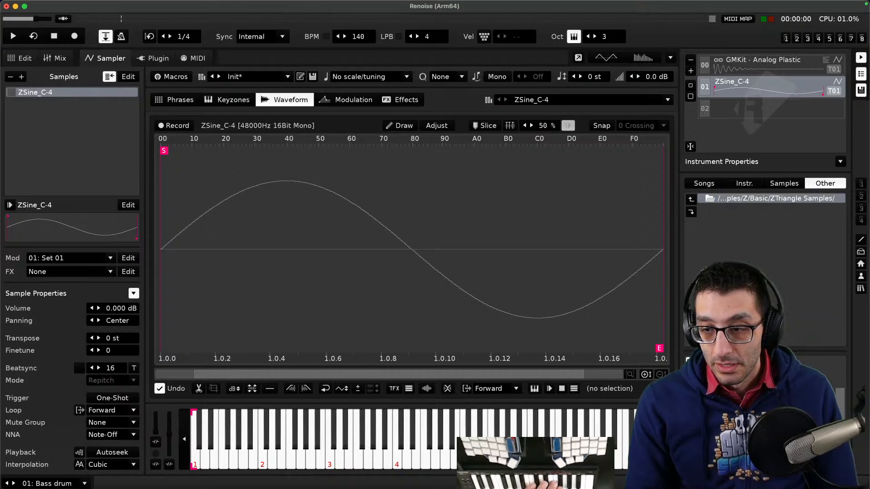
pyautogui.doubleClick(765, 380)
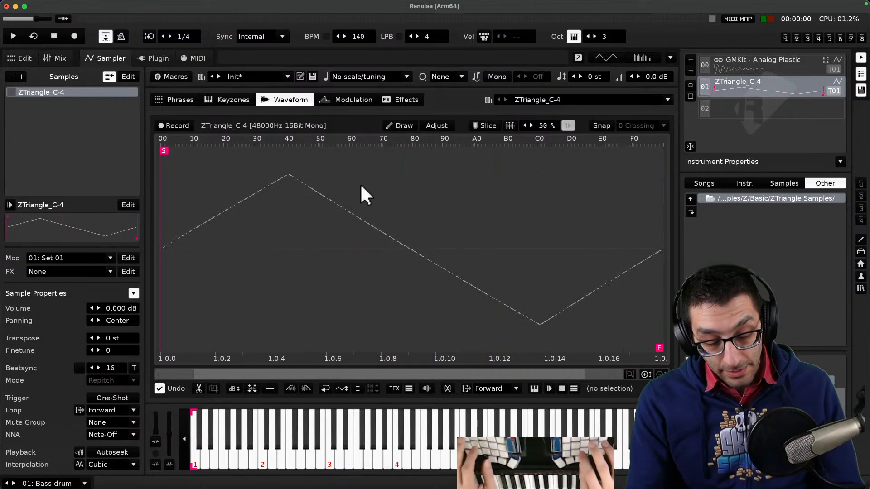
# - Move to Track 02 in the pattern editor and start song playback
pyautogui.press('F1')
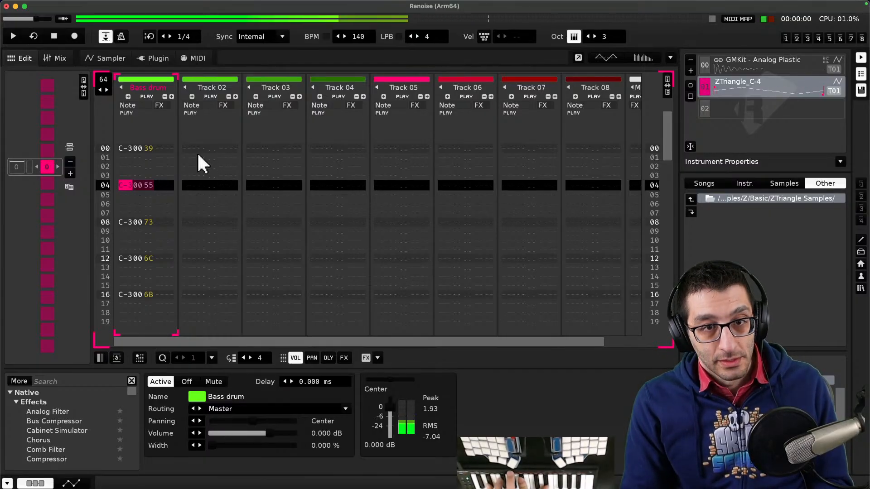
pyautogui.press('Tab')
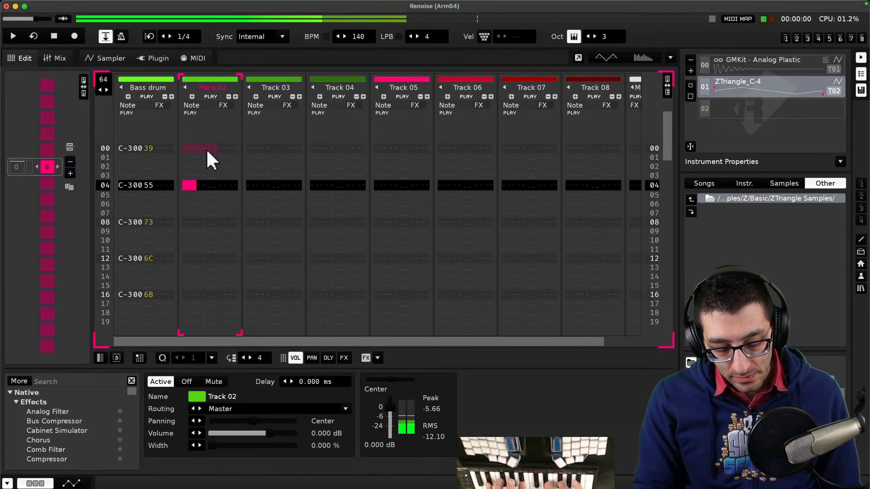
pyautogui.press('space')
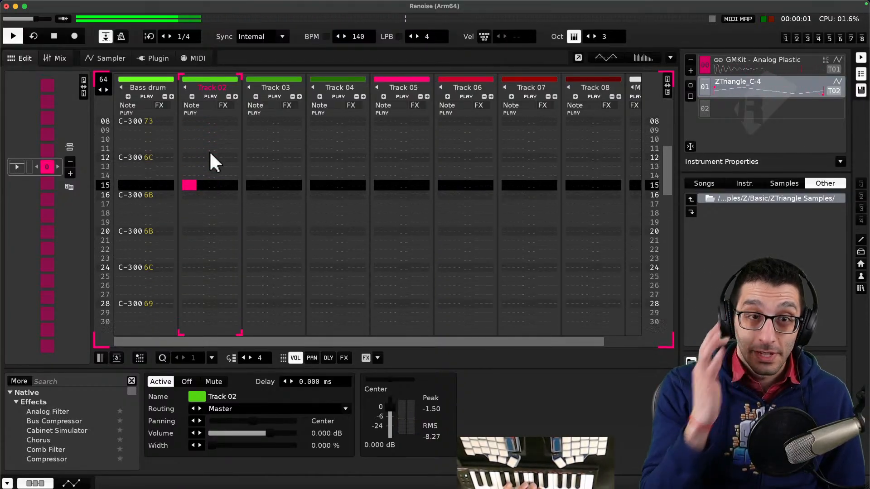
# - Set the tempo to 164 BPM and play the pattern to audition the beat
pyautogui.press('space')
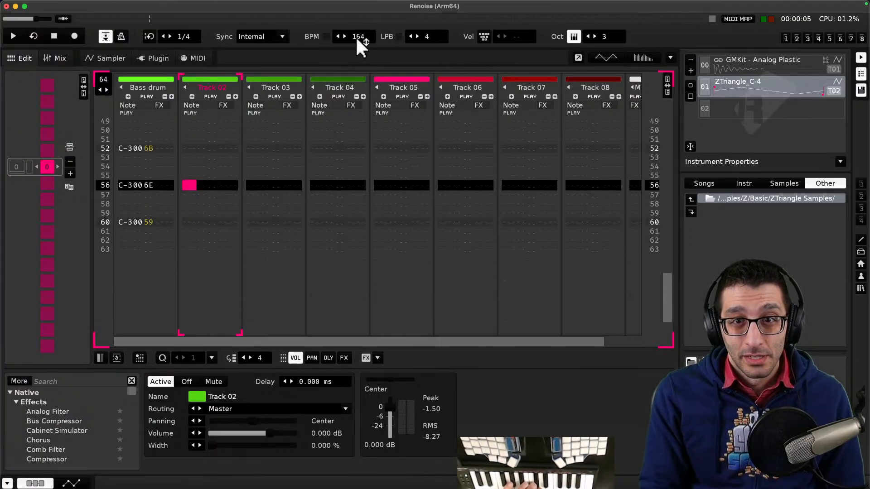
pyautogui.press('space')
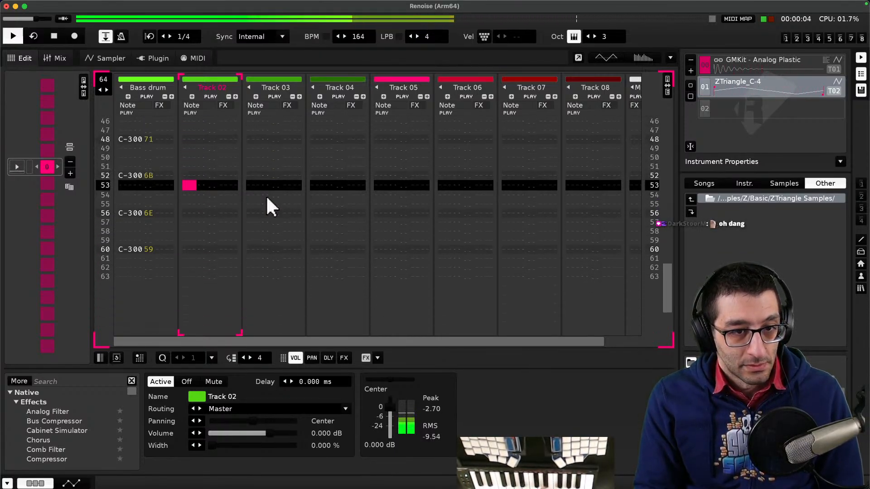
pyautogui.press('space')
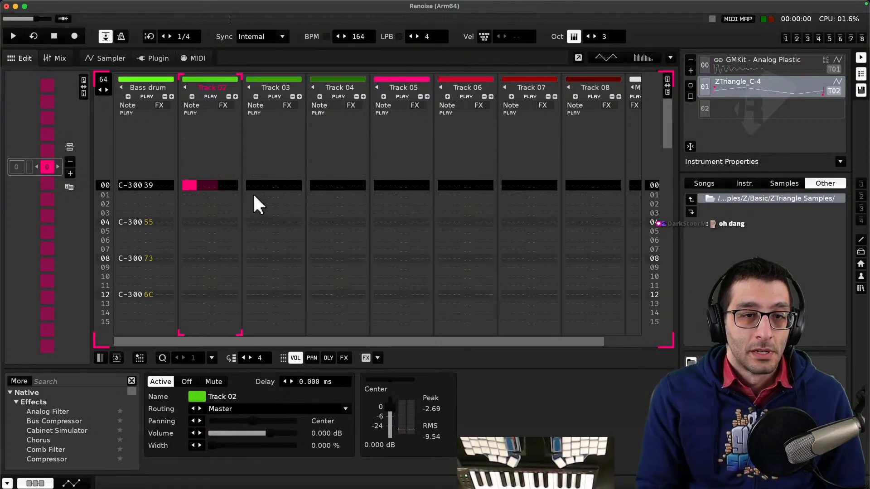
# - Record an A#4 and D#5 chord at row 00 of Track 02 in edit mode and set the edit step to 1
pyautogui.press('Escape')
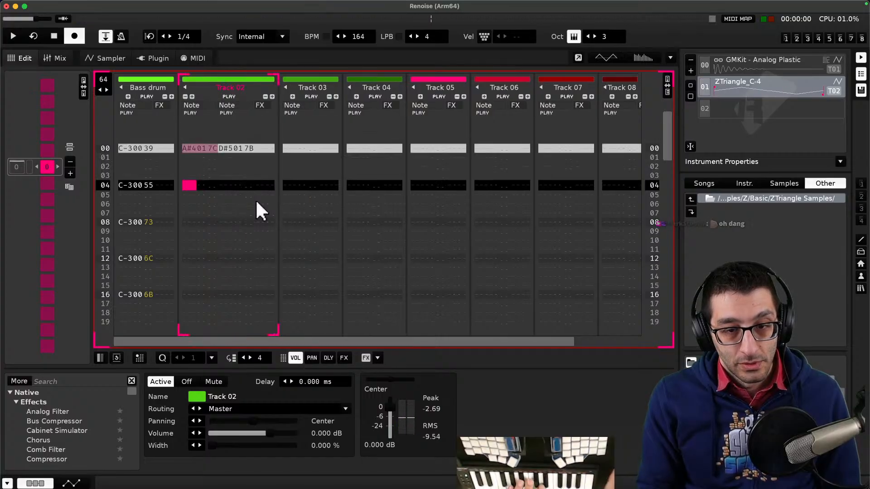
pyautogui.click(242, 358)
pyautogui.click(243, 357)
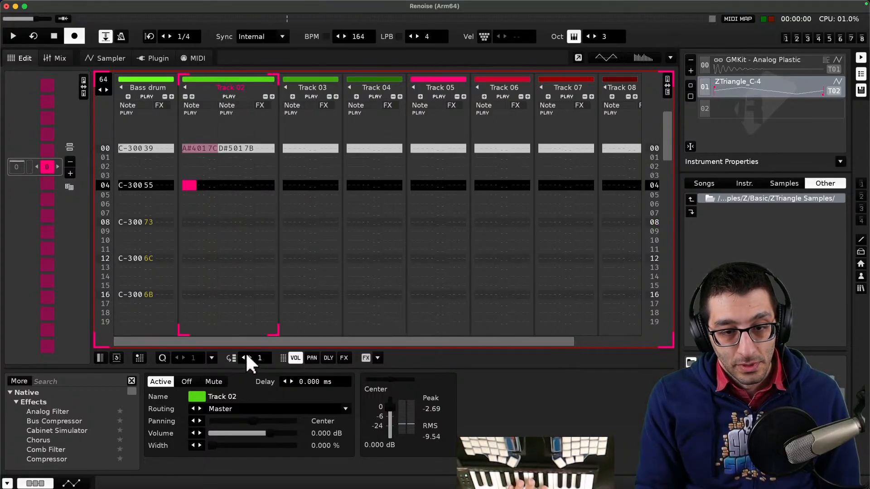
pyautogui.scroll(4, 229, 246)
pyautogui.scroll(-1, 228, 246)
pyautogui.scroll(-2, 230, 249)
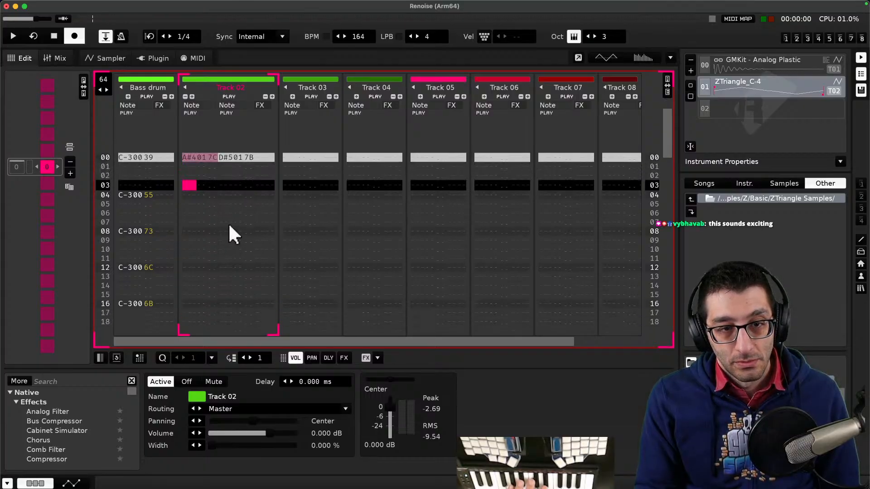
pyautogui.press('Escape')
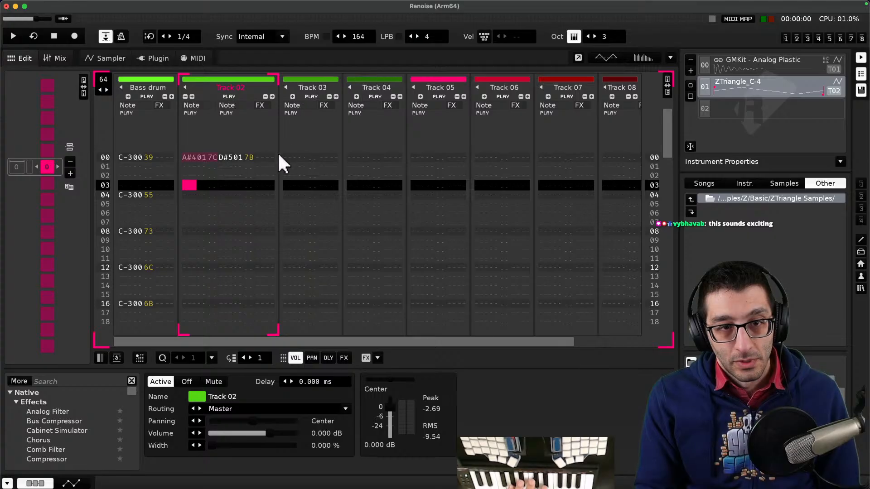
# - Play the pattern through to listen to the recorded chord against the drums
pyautogui.press('space')
pyautogui.press('space')
pyautogui.press('space')
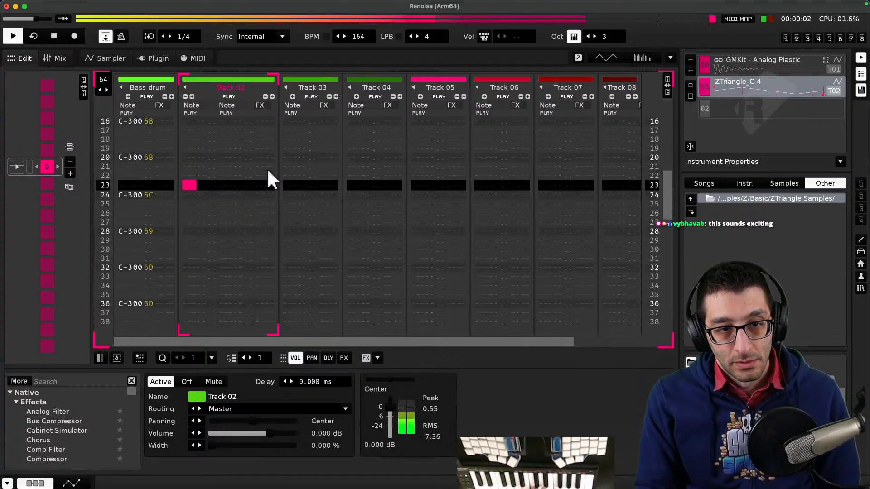
pyautogui.press('space')
pyautogui.scroll(12, 275, 176)
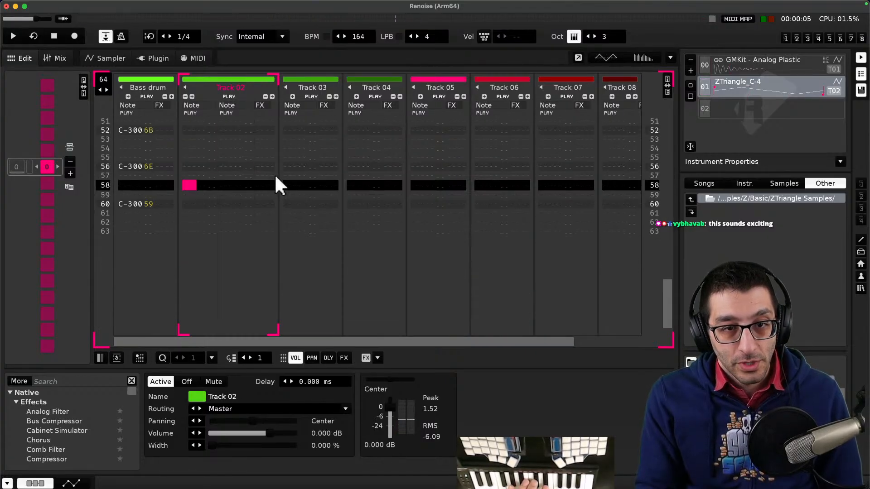
pyautogui.scroll(-4, 261, 189)
pyautogui.scroll(2, 237, 179)
pyautogui.scroll(-2, 217, 179)
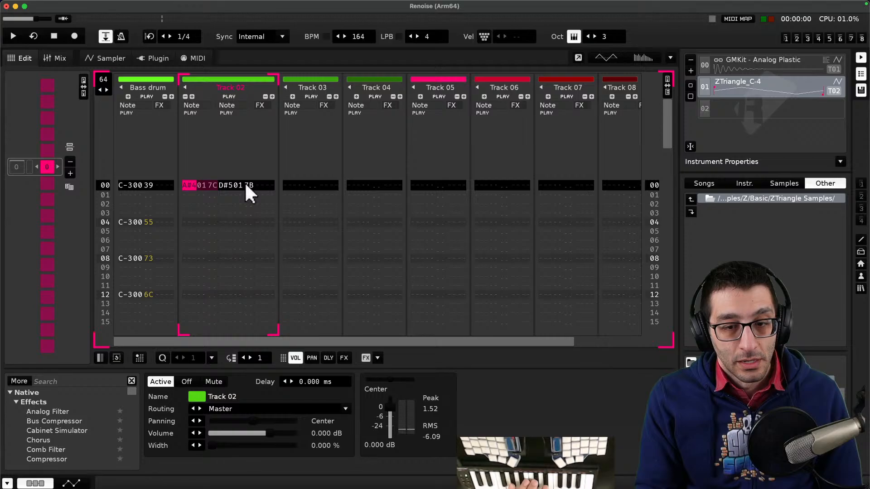
pyautogui.rightClick(189, 223)
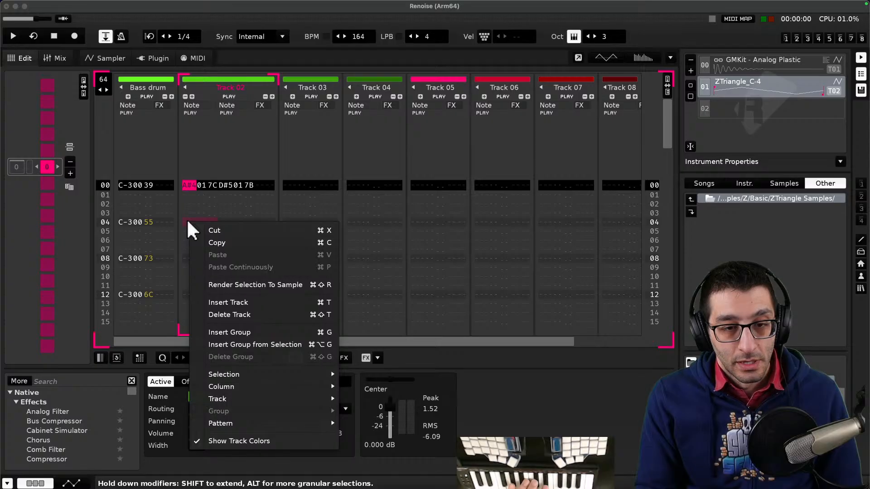
pyautogui.click(187, 221)
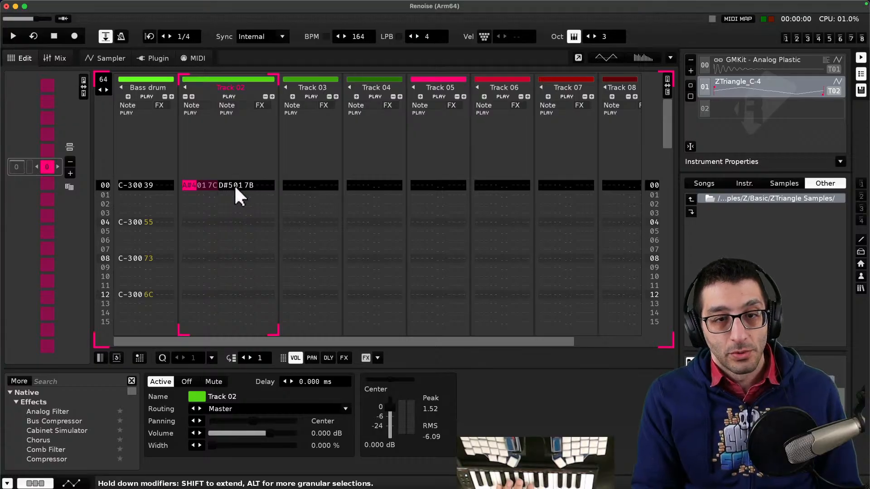
pyautogui.click(221, 106)
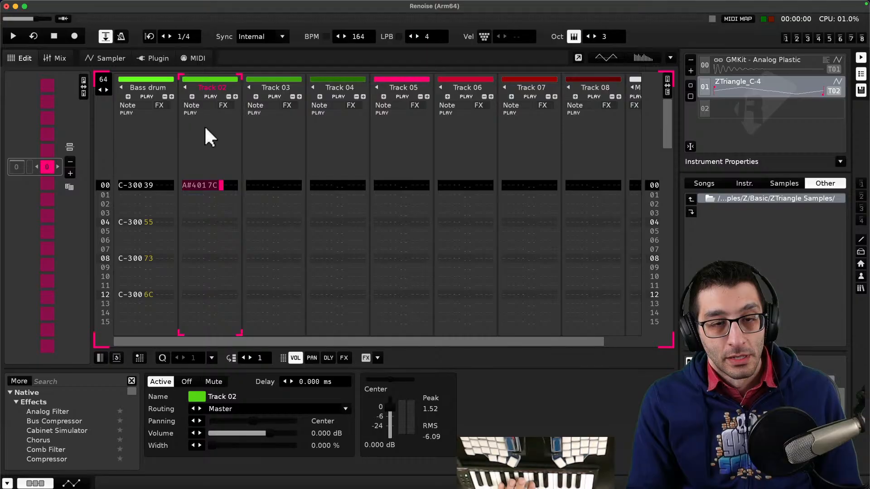
pyautogui.press('super+z')
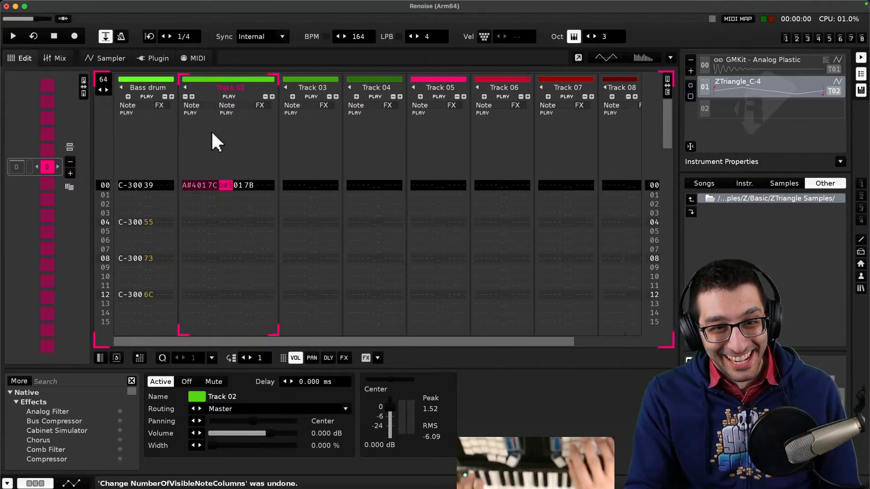
# - Clear the chord's notes, instrument numbers and volumes from row 00 of Track 02
pyautogui.moveTo(246, 185)
pyautogui.mouseDown()
pyautogui.moveTo(226, 184)
pyautogui.moveTo(236, 185)
pyautogui.mouseUp()
pyautogui.click(197, 183)
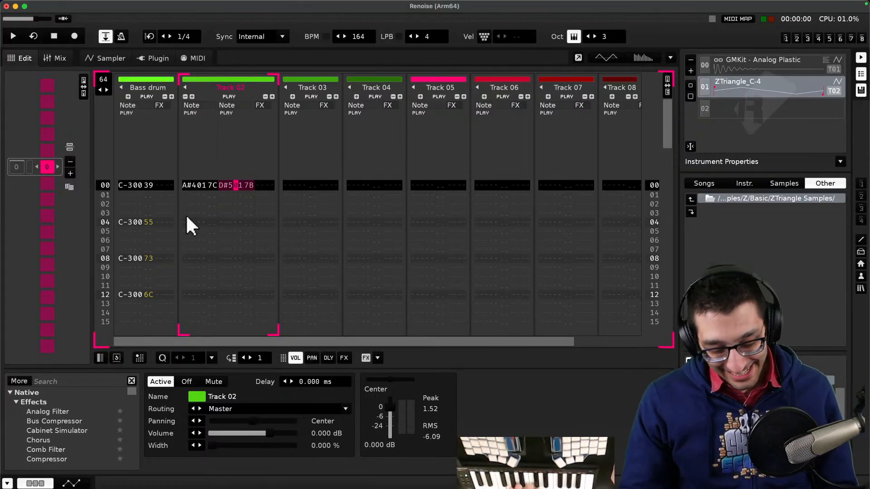
pyautogui.click(189, 186)
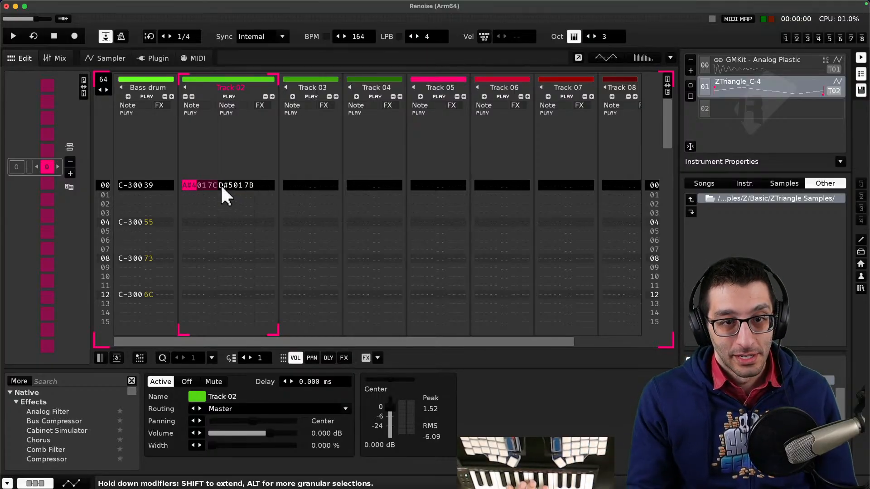
pyautogui.rightClick(197, 185)
pyautogui.press('Escape')
pyautogui.press('Escape')
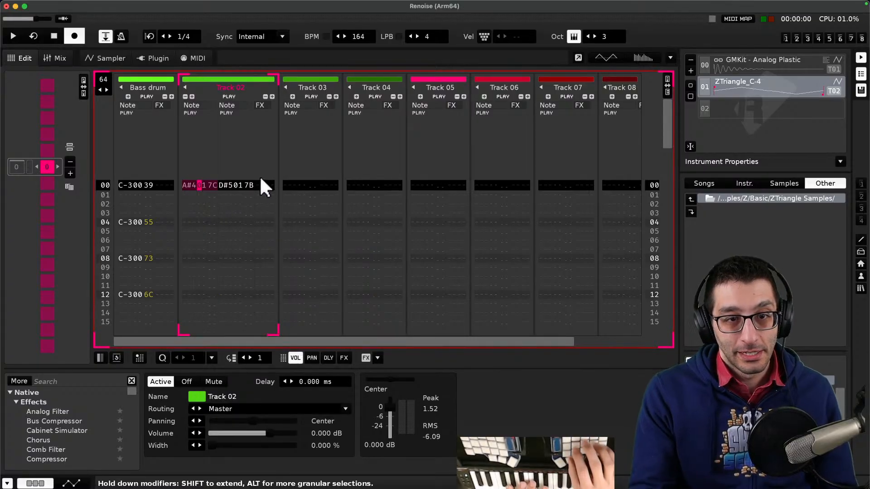
pyautogui.press('Delete')
pyautogui.press('Up')
pyautogui.press('Right')
pyautogui.press('Delete')
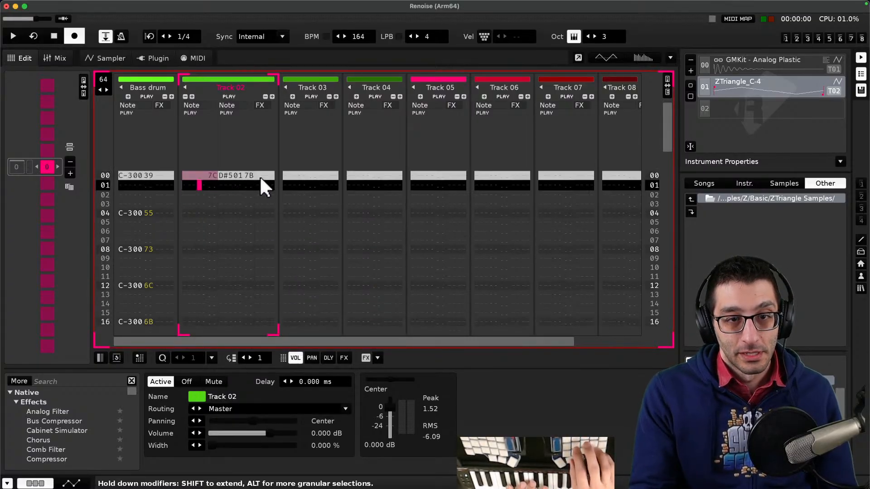
pyautogui.press('Up')
pyautogui.press('Right')
pyautogui.press('Right')
pyautogui.press('Delete')
pyautogui.press('Right')
pyautogui.press('Right')
pyautogui.press('Right')
pyautogui.press('Up')
pyautogui.press('Delete')
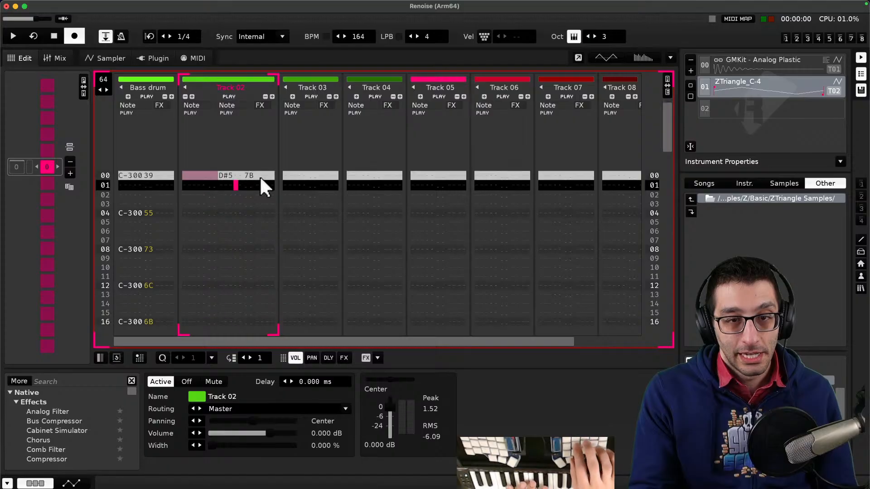
pyautogui.press('Up')
pyautogui.press('Left')
pyautogui.press('Delete')
pyautogui.press('Right')
pyautogui.press('Right')
pyautogui.press('Up')
pyautogui.press('Right')
pyautogui.press('Delete')
pyautogui.press('Up')
pyautogui.press('Left')
pyautogui.press('Left')
pyautogui.press('Left')
pyautogui.press('Left')
pyautogui.press('Left')
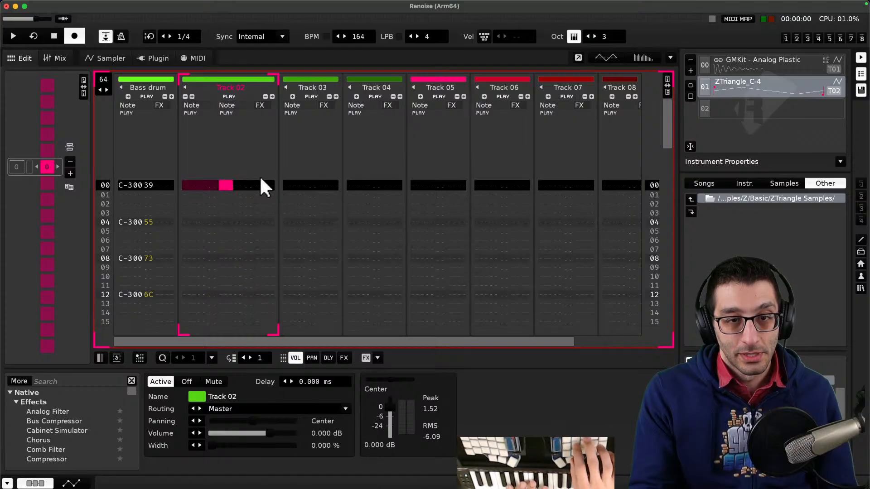
# - Record a chord progression live into Track 02 while the pattern plays, then review the recorded rows
pyautogui.press('space')
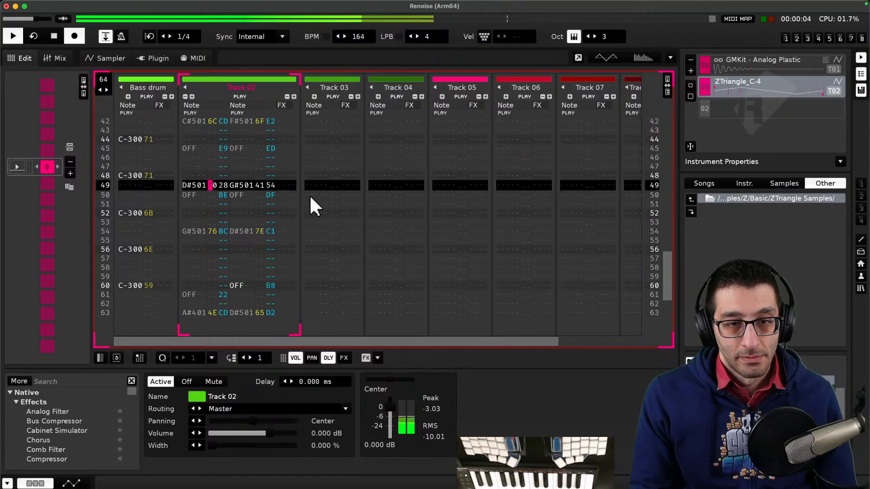
pyautogui.press('space')
pyautogui.scroll(20, 308, 199)
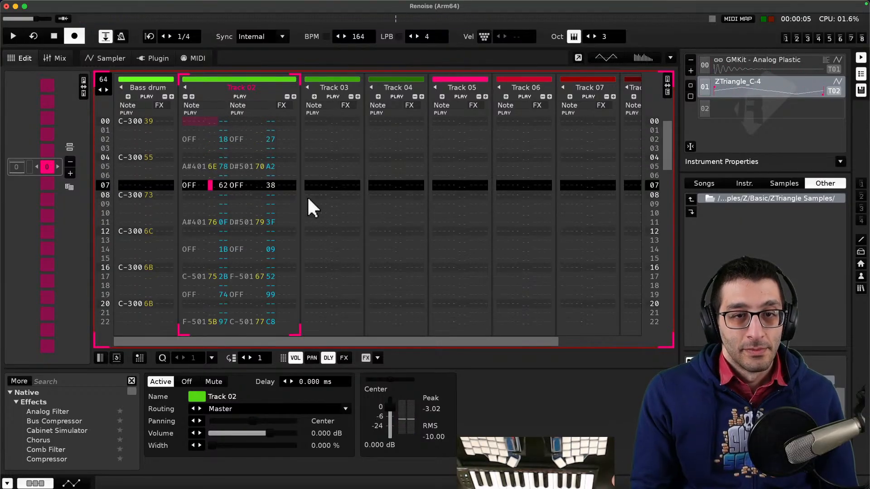
pyautogui.scroll(-14, 307, 199)
pyautogui.scroll(9, 307, 199)
pyautogui.scroll(-20, 307, 196)
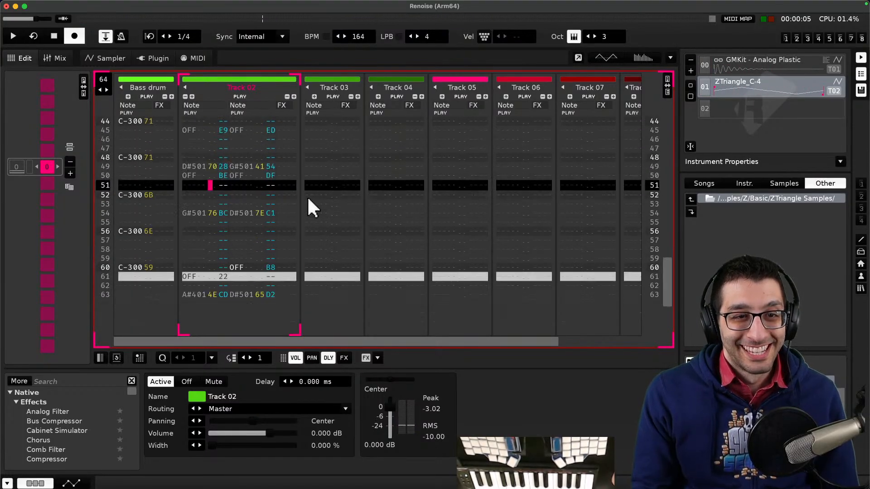
pyautogui.scroll(-2, 307, 196)
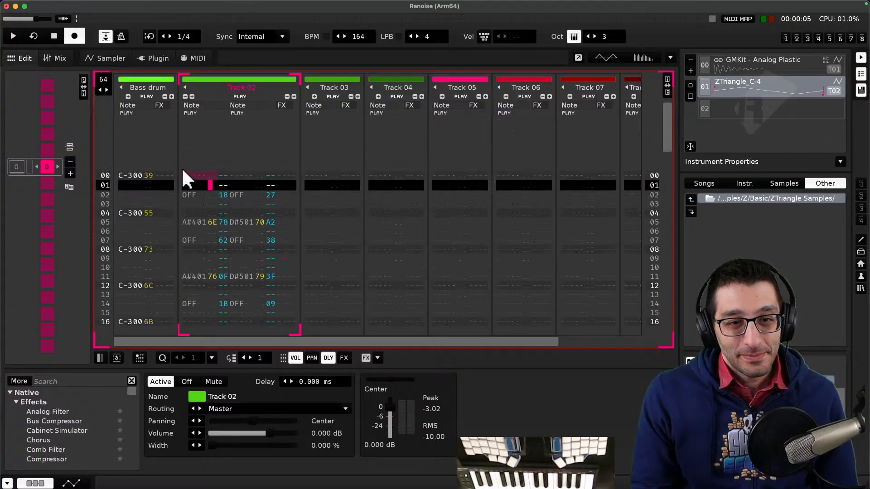
# - Play the pattern back from the start to audition the recorded chord progression
pyautogui.press('space')
pyautogui.press('space')
pyautogui.scroll(4, 189, 175)
pyautogui.scroll(4, 192, 177)
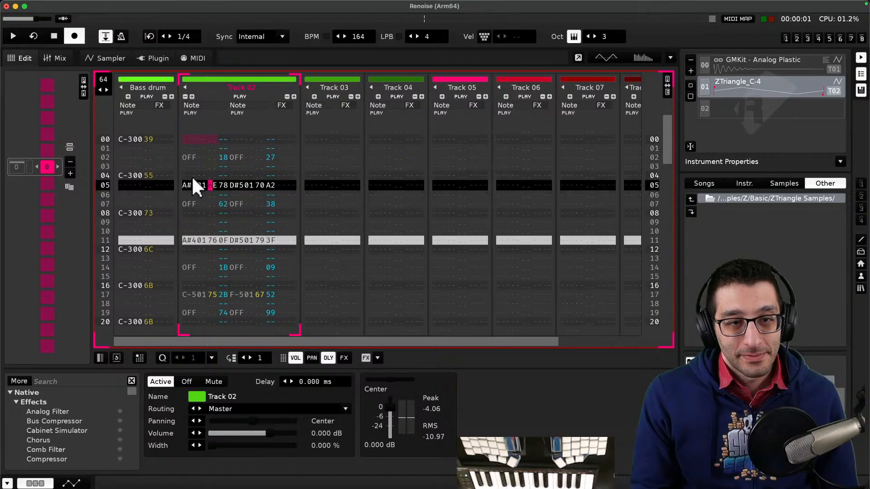
pyautogui.scroll(-1, 193, 177)
pyautogui.press('space')
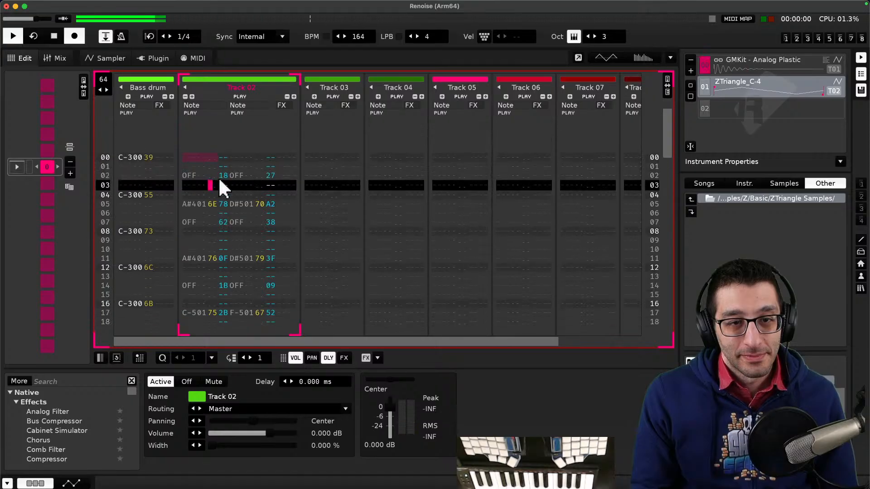
pyautogui.press('space')
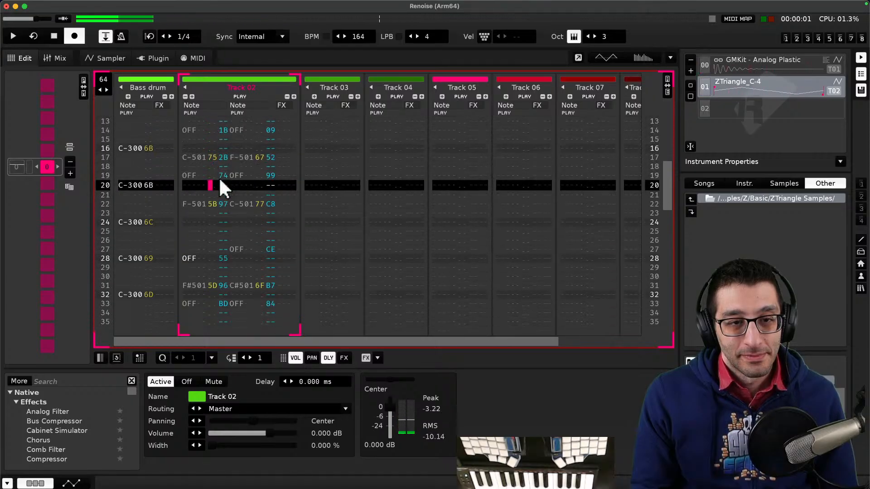
pyautogui.press('Home')
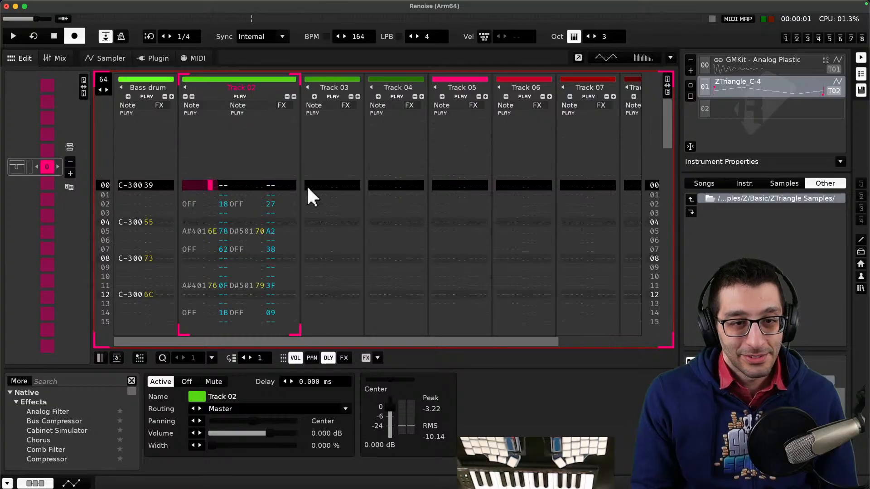
pyautogui.press('space')
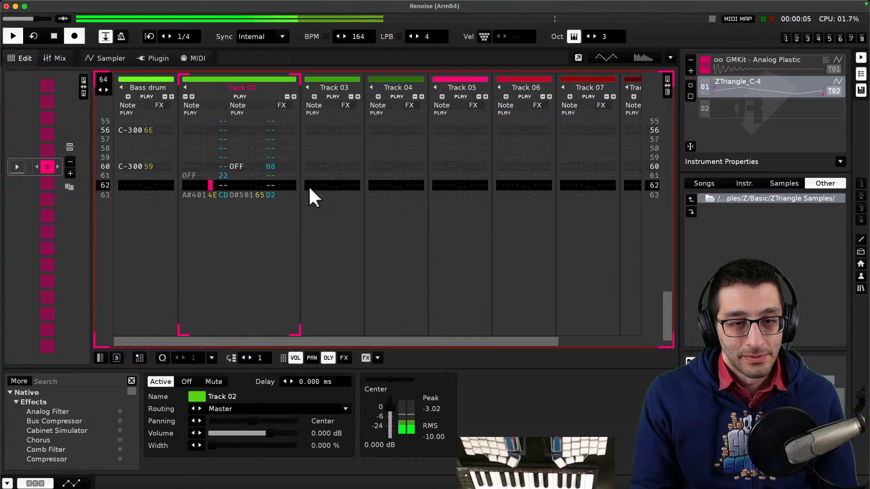
pyautogui.press('space')
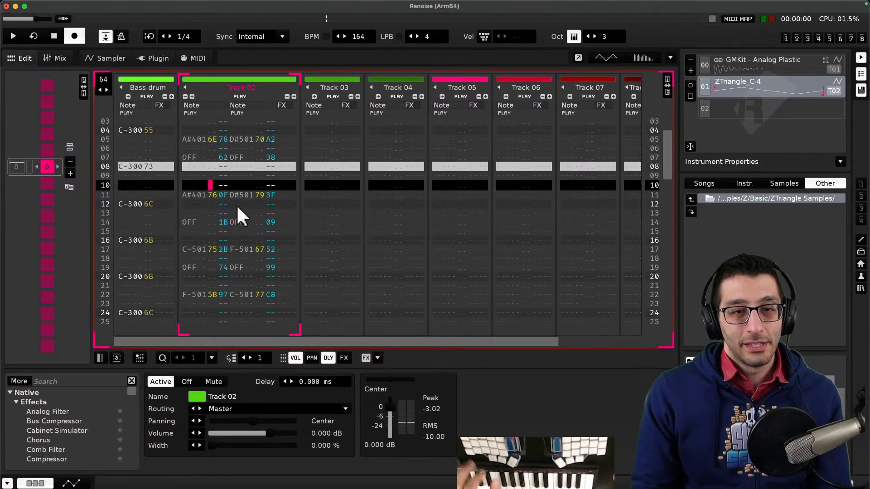
# - Scroll through the recorded chord rows in Track 02 and briefly play the pattern from row 00
pyautogui.scroll(4, 221, 203)
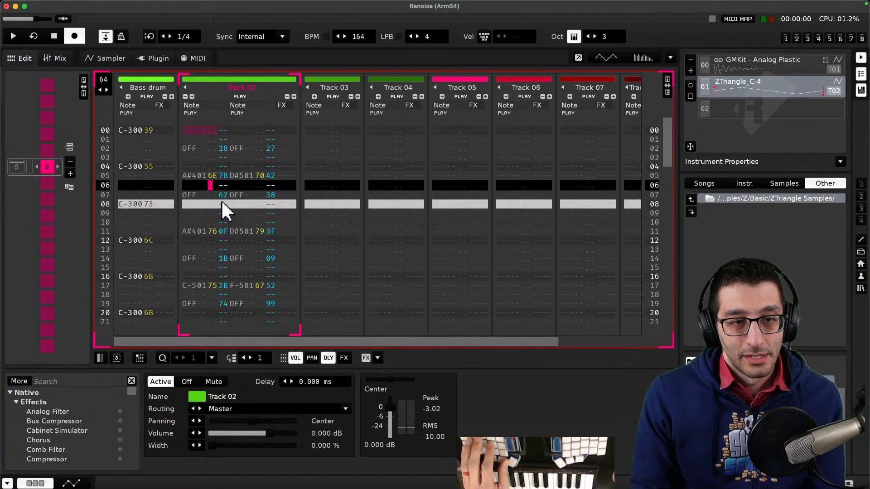
pyautogui.scroll(8, 221, 200)
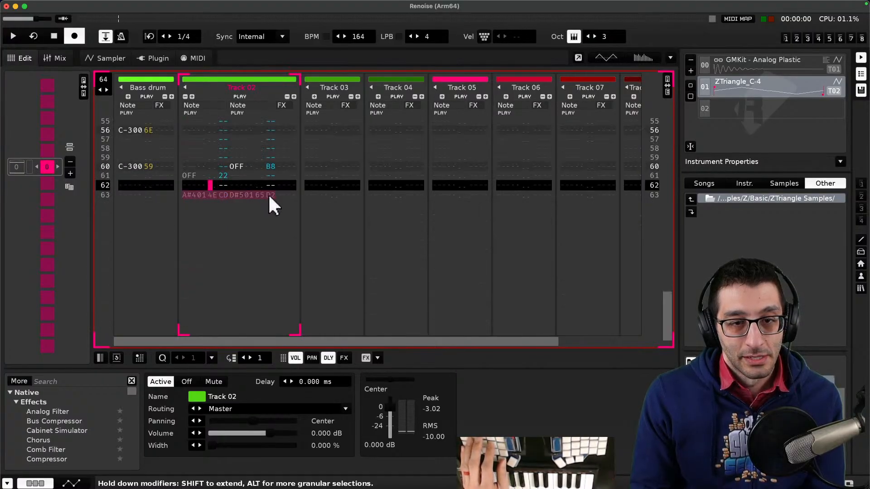
pyautogui.scroll(-2, 240, 201)
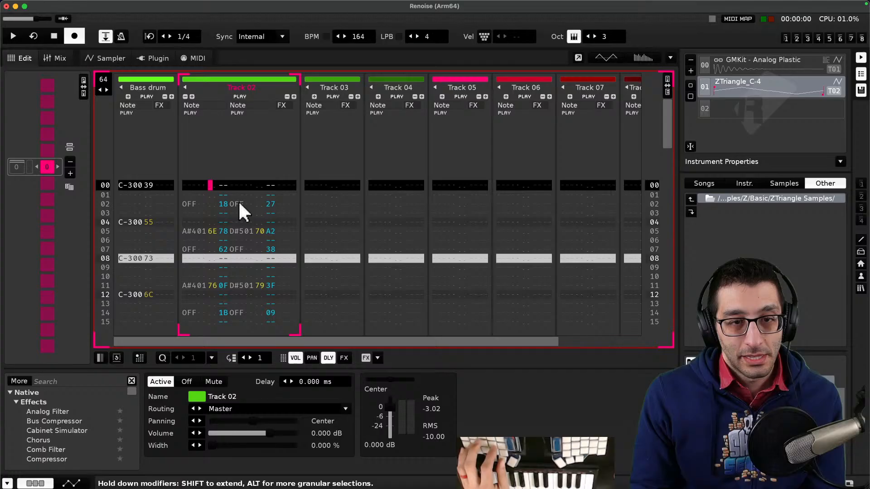
pyautogui.click(182, 183)
pyautogui.press('space')
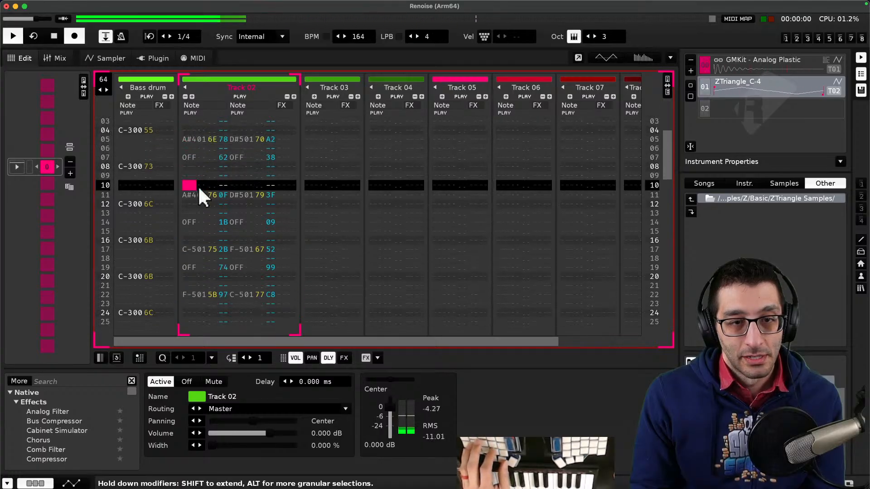
pyautogui.press('space')
# - Select the chord notes on rows 04 and 00 of Track 02 and play the pattern to audition them
pyautogui.moveTo(187, 197); pyautogui.dragTo(241, 197)
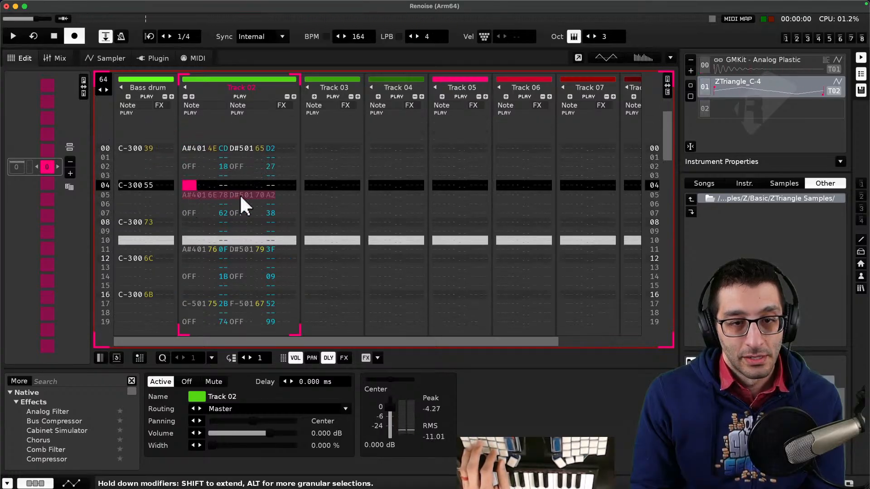
pyautogui.press('space')
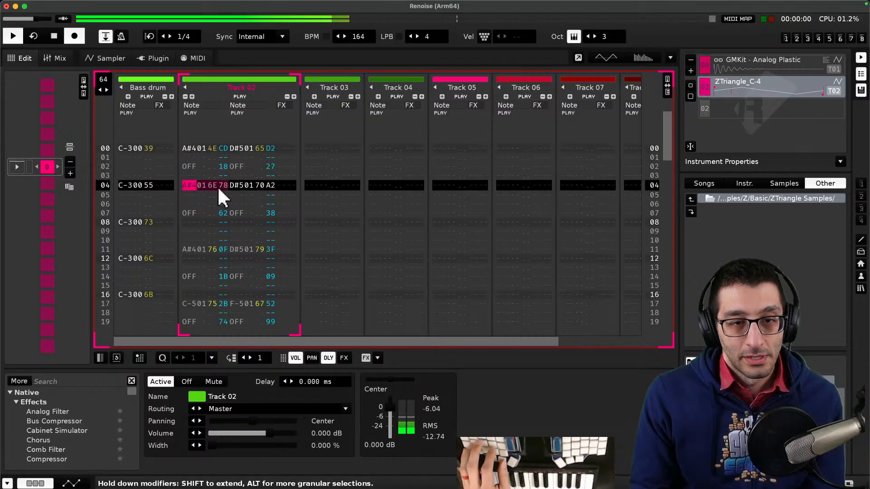
pyautogui.press('space')
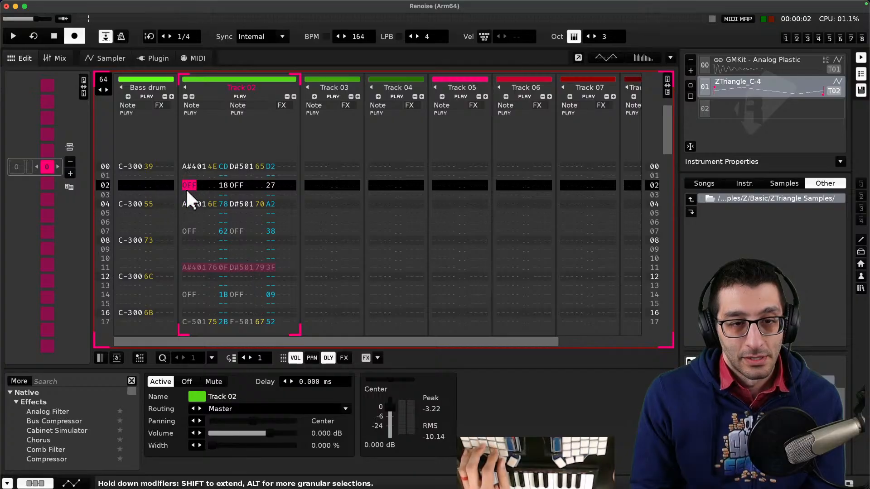
pyautogui.click(182, 277)
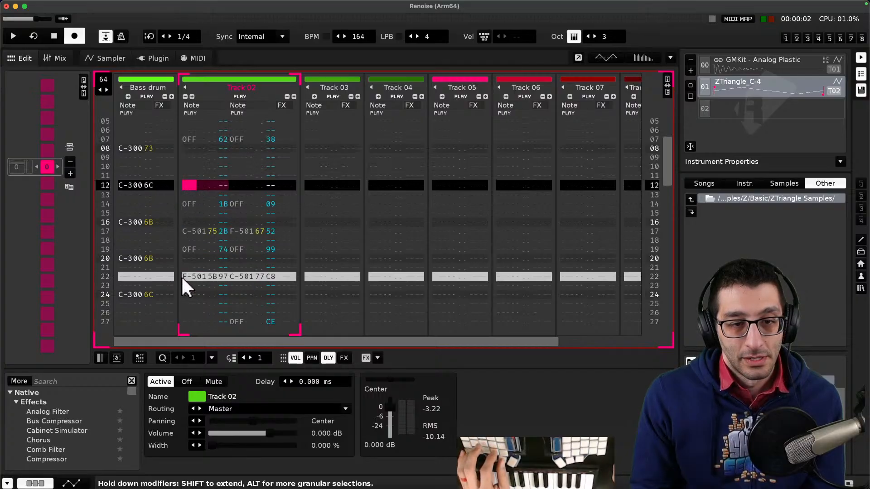
pyautogui.scroll(6, 214, 230)
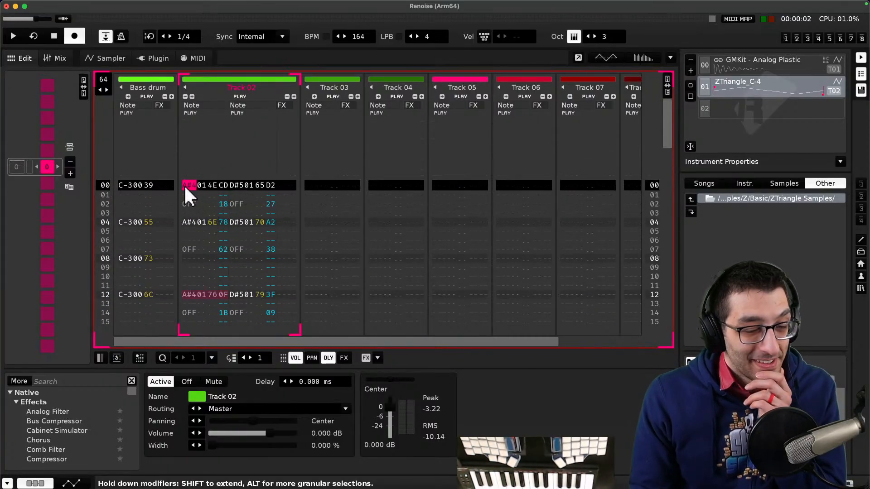
pyautogui.moveTo(184, 183); pyautogui.dragTo(212, 194)
pyautogui.press('space')
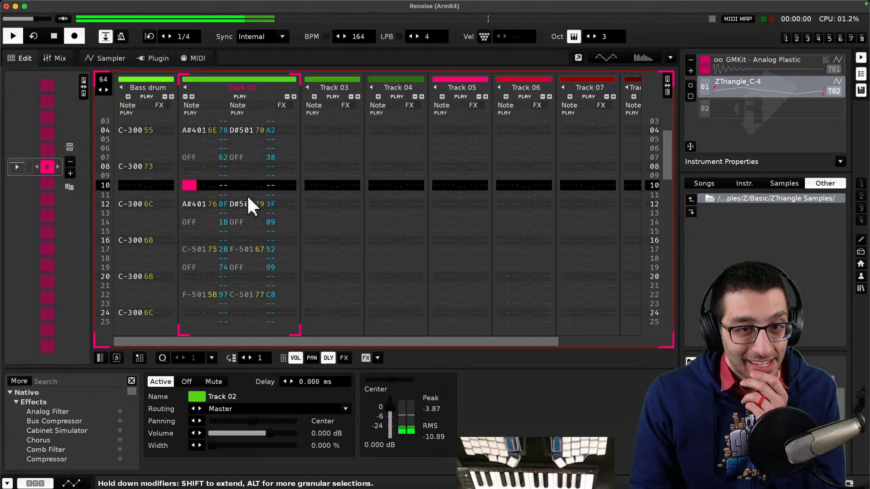
# - Paste the copied note-off row into rows 03 and 02 of Track 02, then open and dismiss the quantize options
pyautogui.scroll(-3, 208, 197)
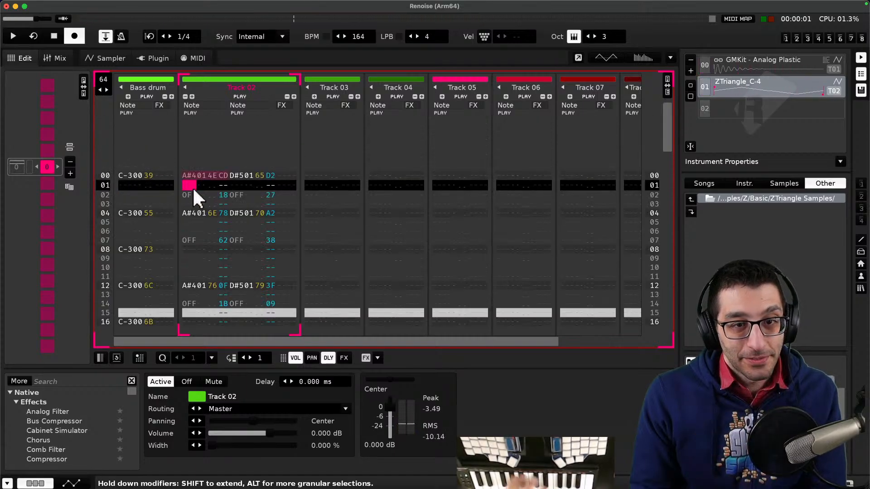
pyautogui.click(185, 204)
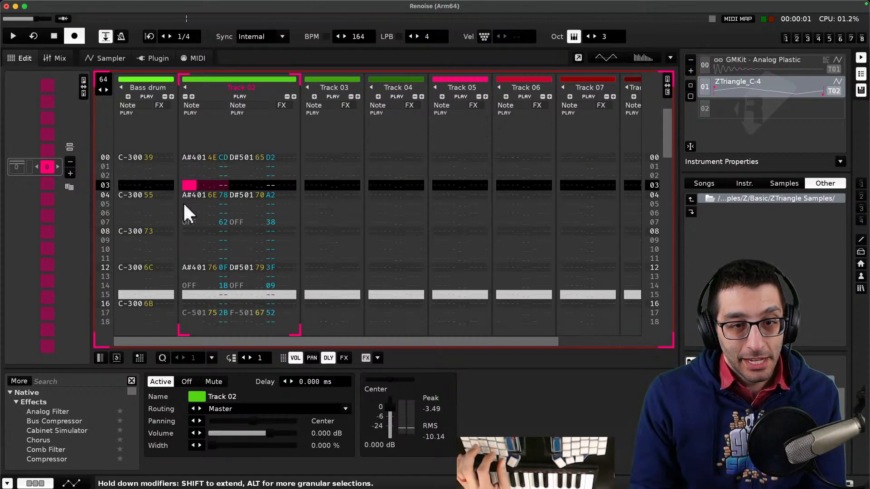
pyautogui.press('super+v')
pyautogui.moveTo(194, 187); pyautogui.dragTo(201, 190)
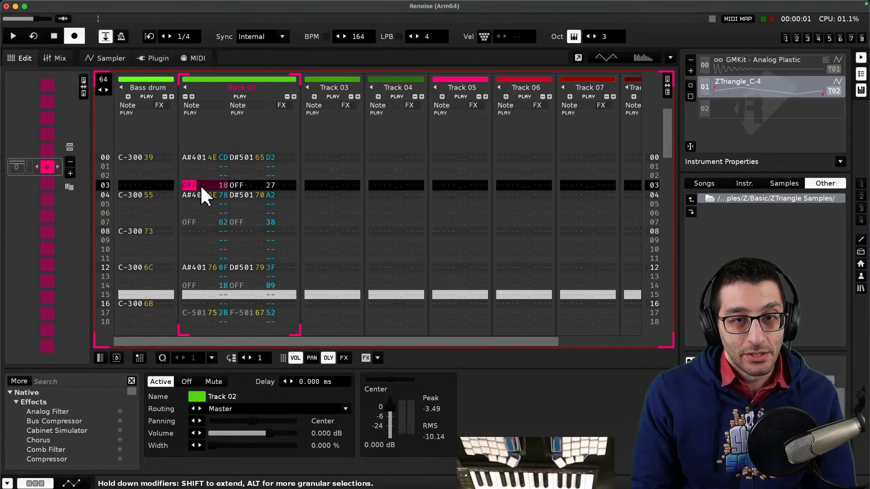
pyautogui.click(185, 158)
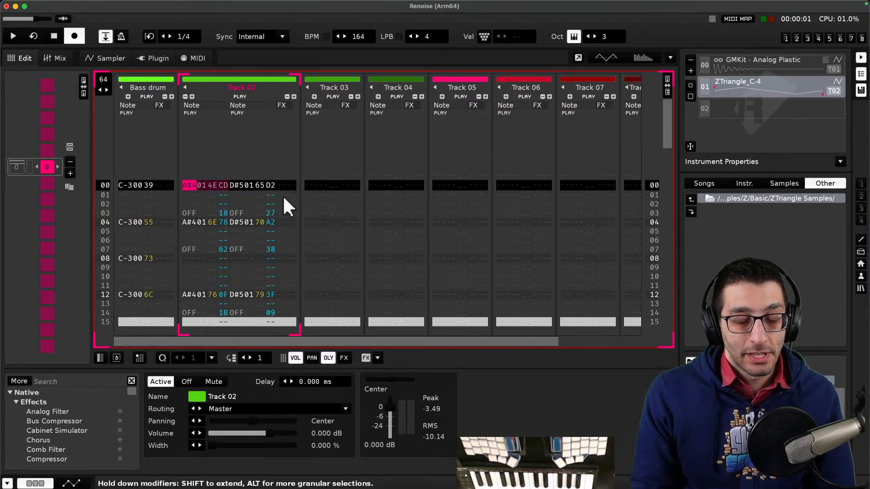
pyautogui.press('space')
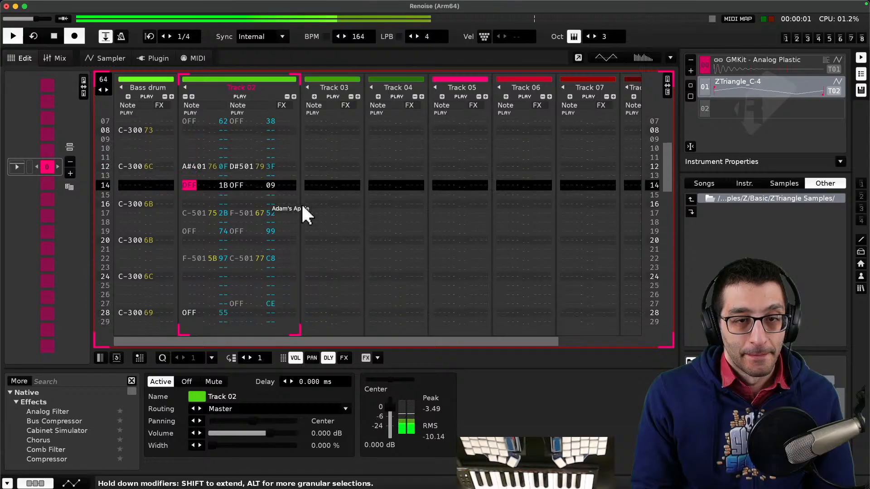
pyautogui.scroll(10, 298, 205)
pyautogui.scroll(-2, 229, 208)
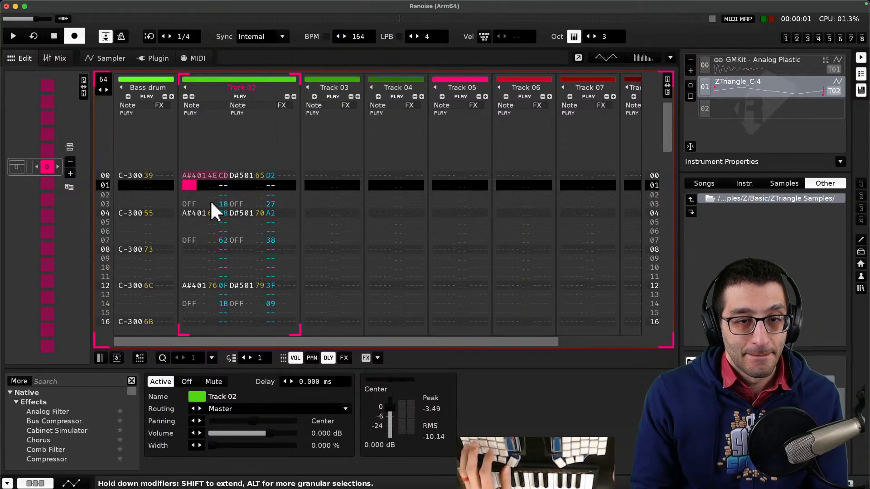
pyautogui.click(186, 194)
pyautogui.press('super+v')
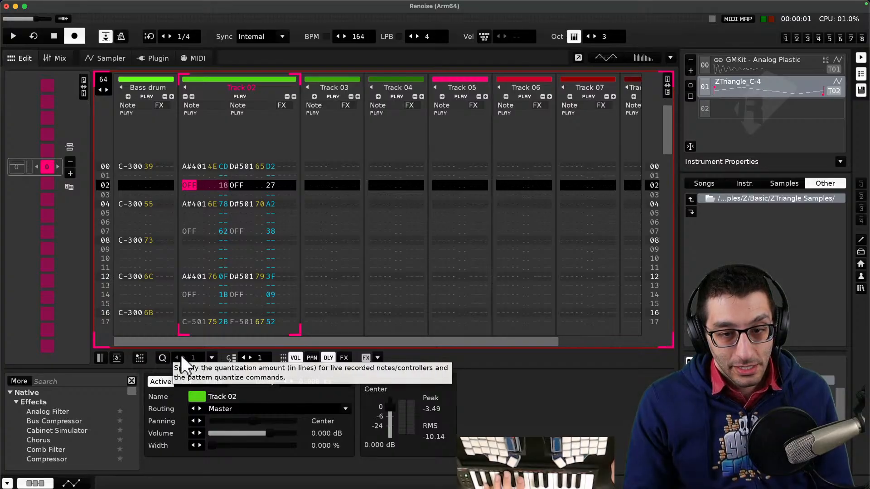
pyautogui.click(211, 357)
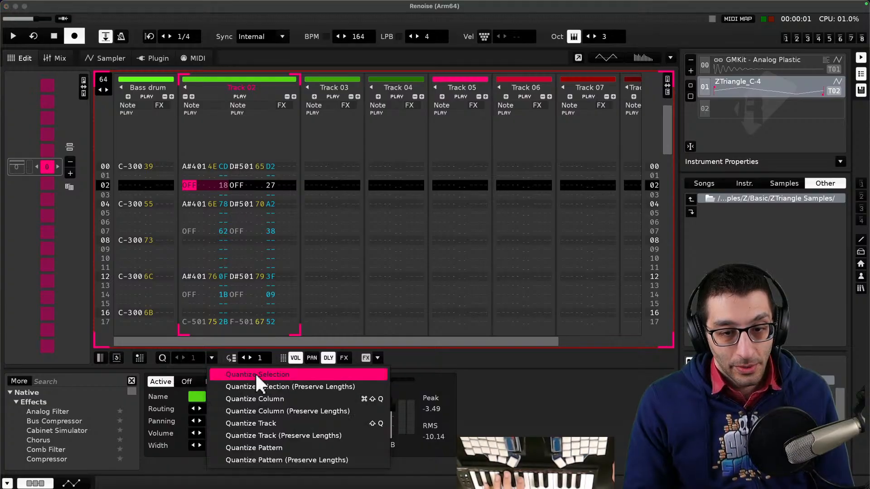
pyautogui.click(423, 357)
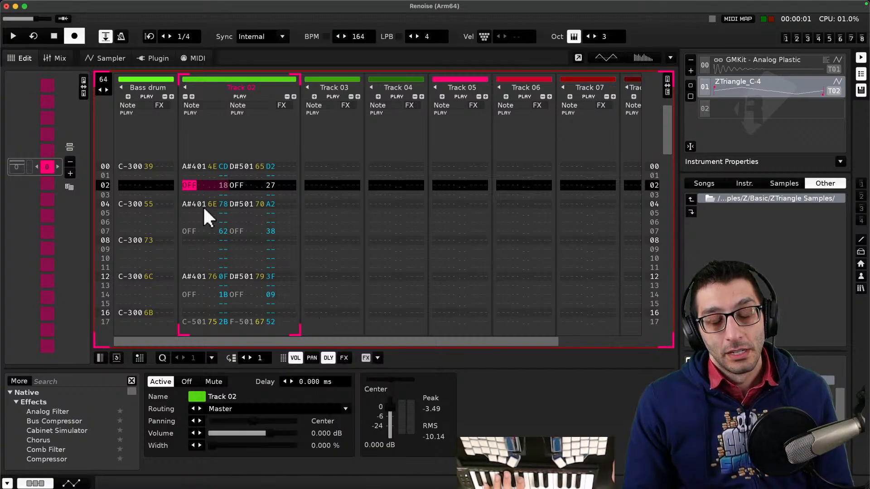
# - Undo the pastes and the recorded chord progression in Track 02
pyautogui.press('super+z')
pyautogui.press('super+z')
pyautogui.press('super+z')
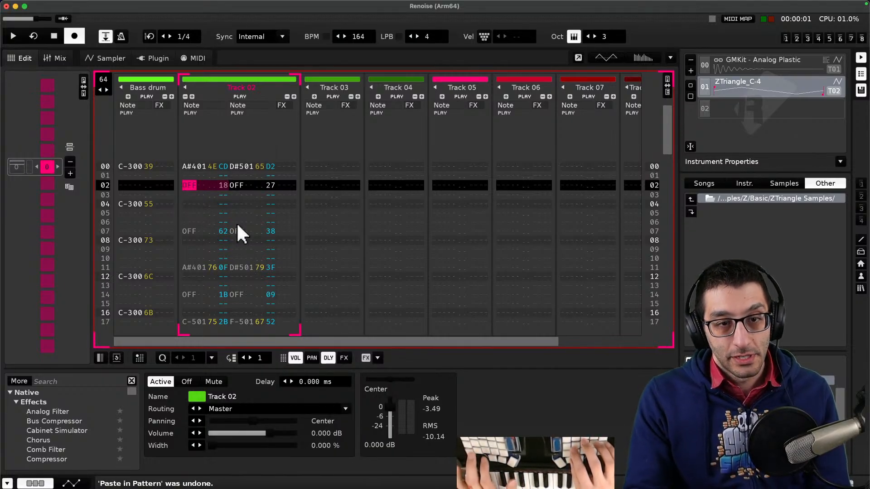
pyautogui.press('super+z')
pyautogui.press('super+z')
pyautogui.press('super+z')
pyautogui.press('super+shift+z')
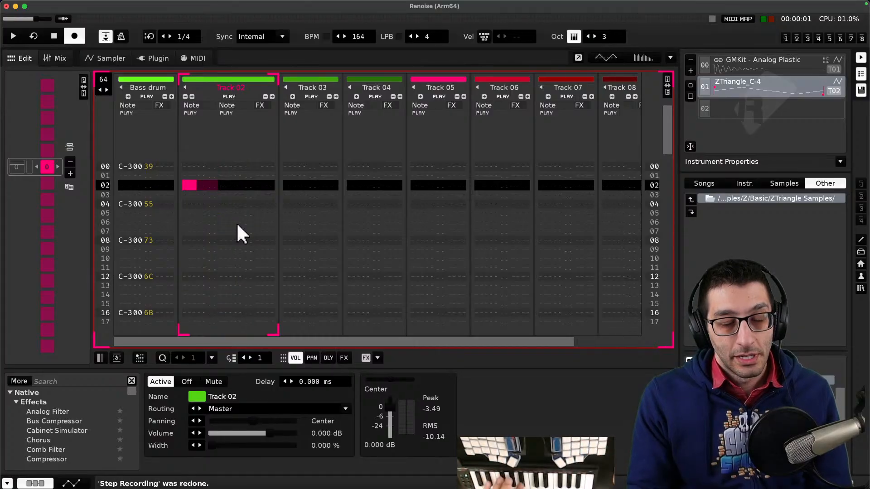
pyautogui.scroll(10, 210, 197)
pyautogui.scroll(-13, 210, 197)
pyautogui.scroll(1, 210, 197)
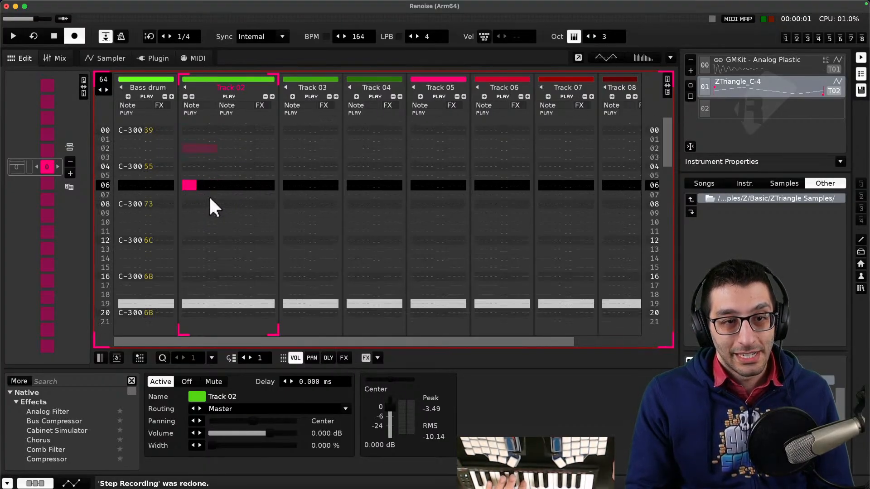
pyautogui.scroll(6, 203, 142)
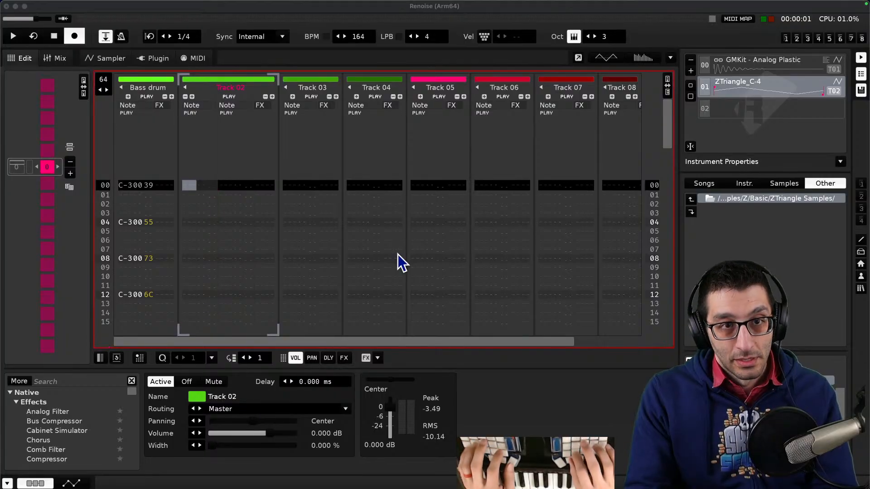
# - Switch to the browser, search for 'renoise countdown before record' and read the Record Count In forum thread
pyautogui.press('super+Tab')
pyautogui.press('super+t')
pyautogui.write('renoise')
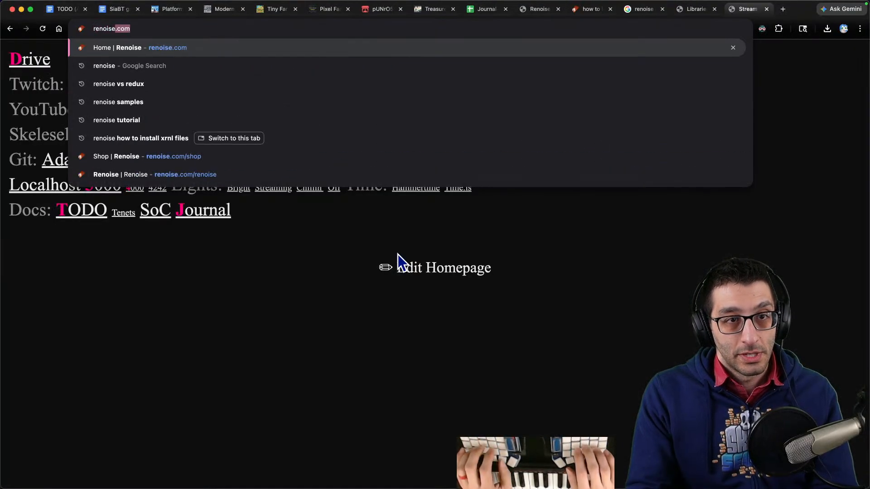
pyautogui.write(' countdown befor')
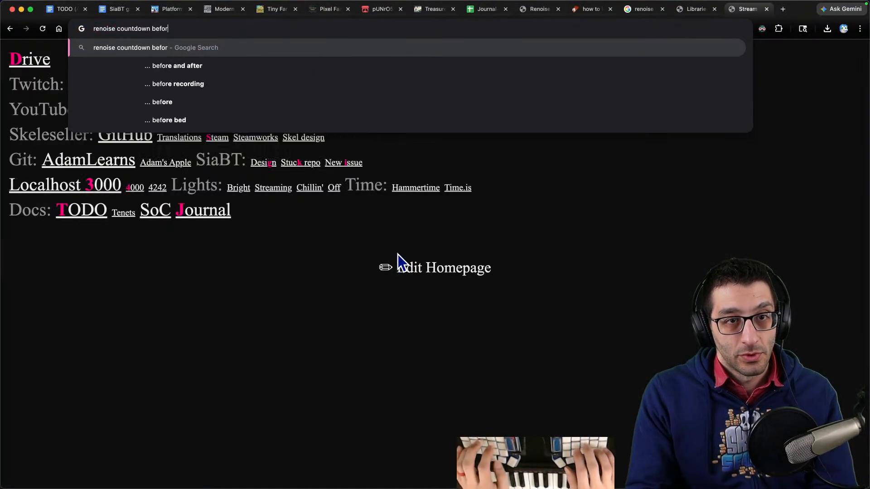
pyautogui.write('e record')
pyautogui.press('Return')
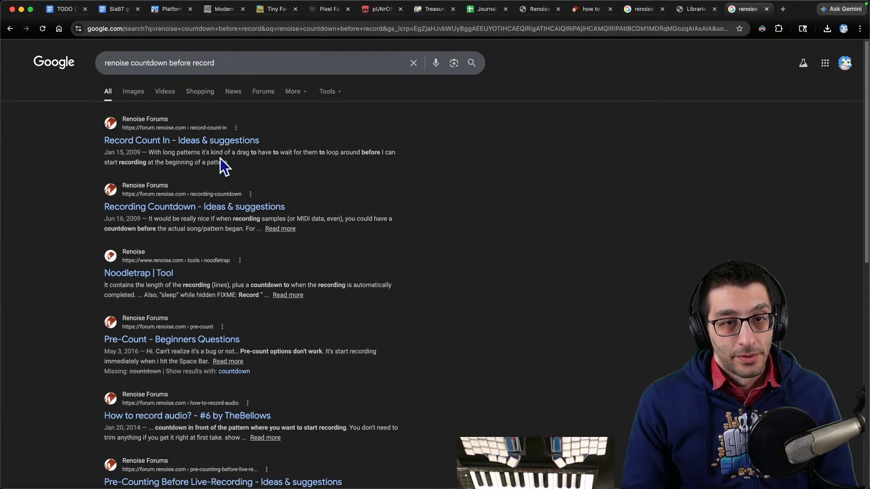
pyautogui.click(239, 161)
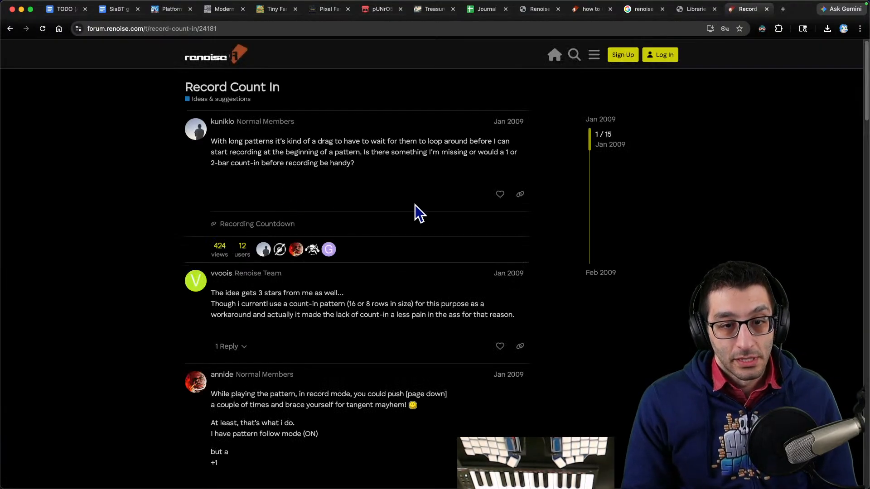
pyautogui.scroll(-3, 414, 211)
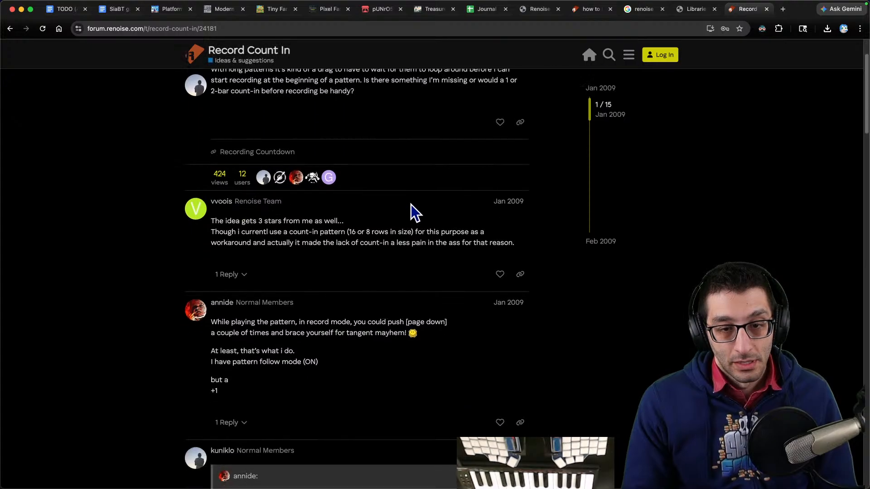
pyautogui.press('super+bracketleft')
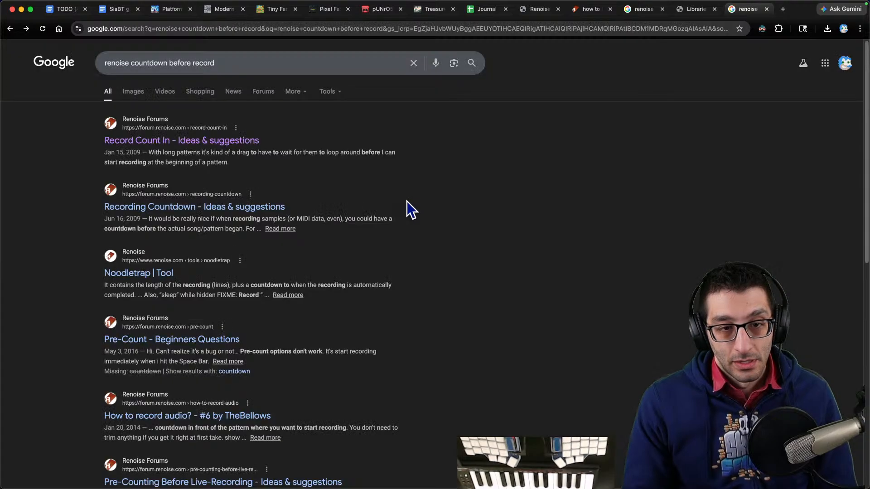
pyautogui.click(598, 460)
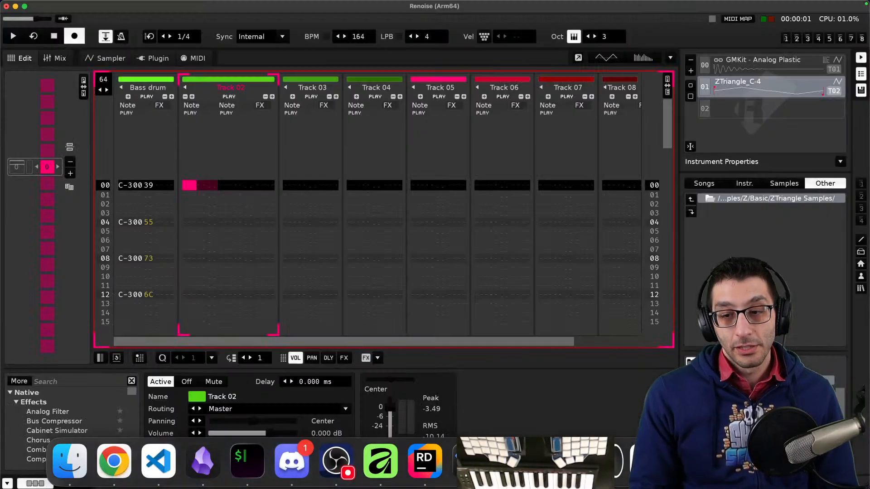
# - Return to the pattern and play it from the start with Track 02 empty
pyautogui.scroll(-10, 190, 236)
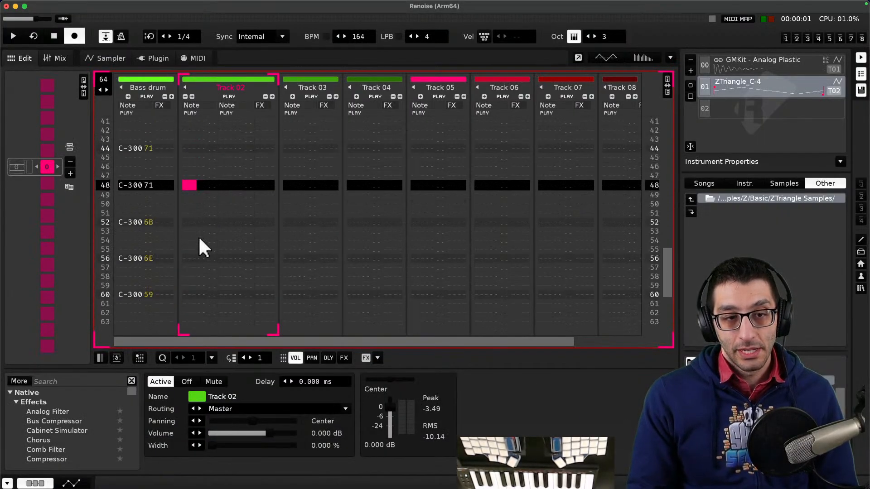
pyautogui.click(184, 167)
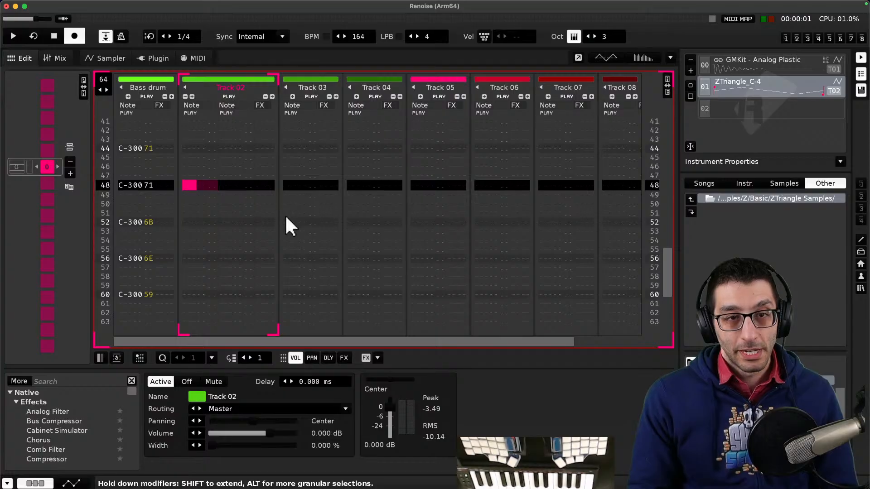
pyautogui.scroll(8, 285, 217)
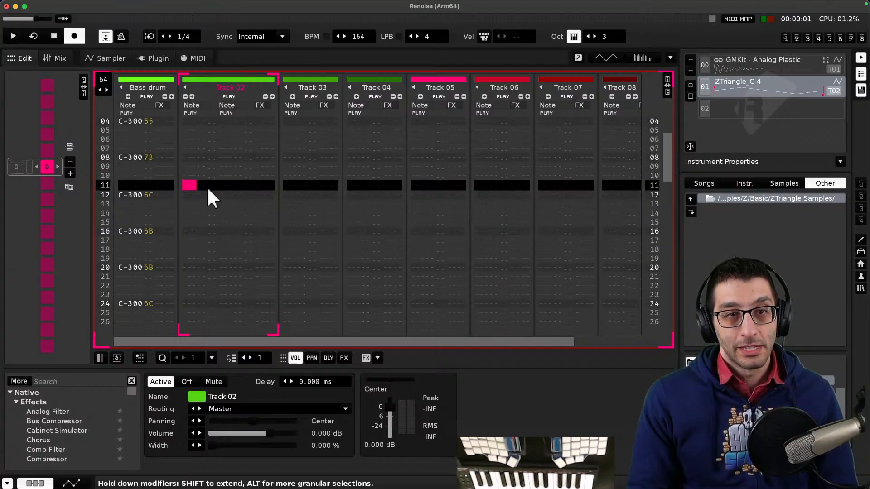
pyautogui.scroll(6, 209, 199)
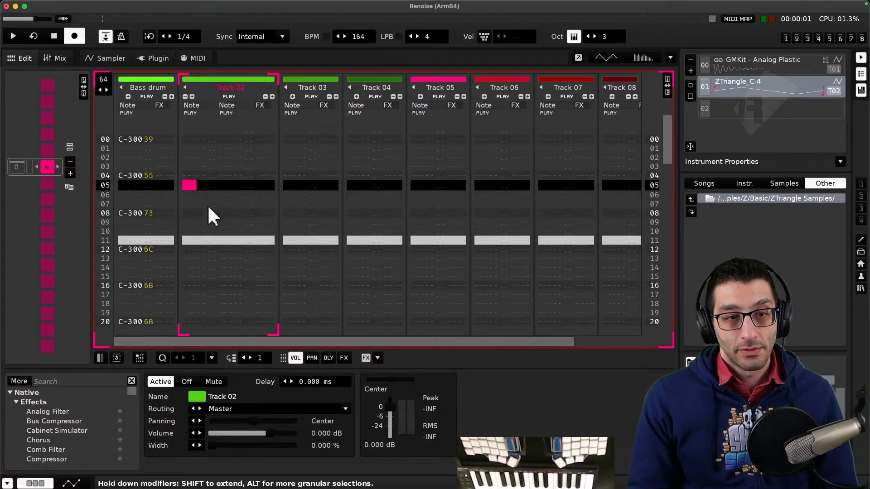
pyautogui.scroll(-10, 207, 205)
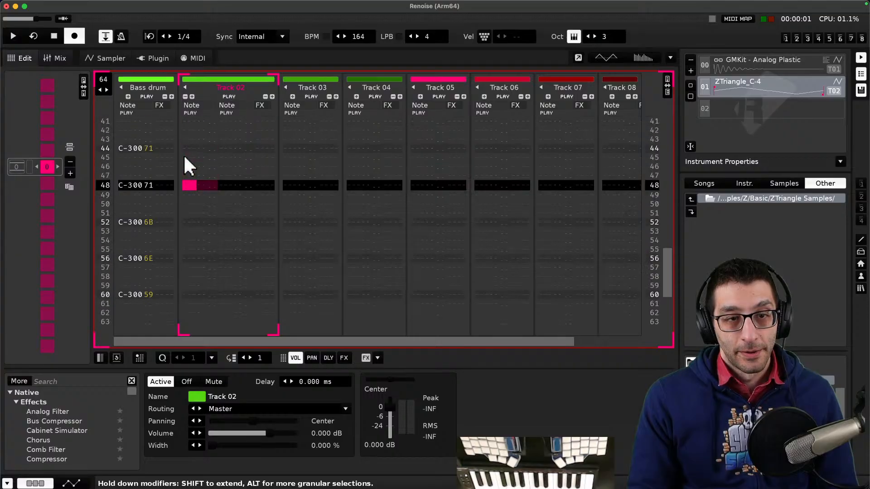
pyautogui.click(13, 34)
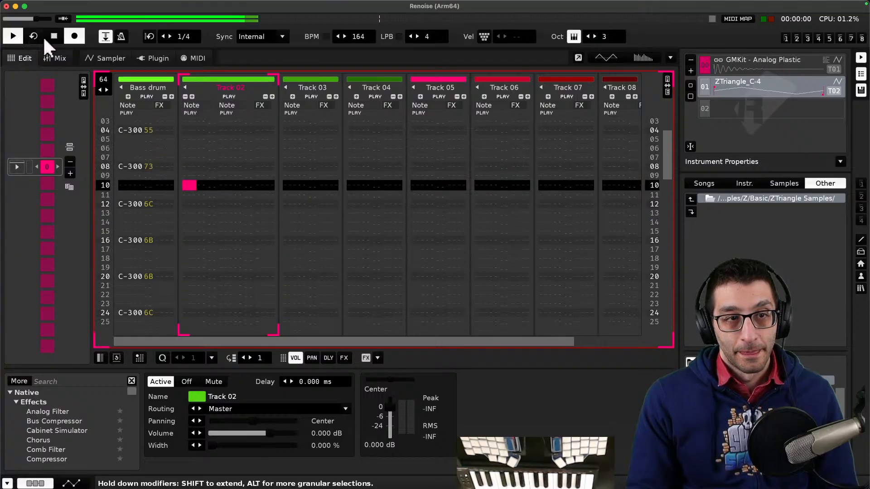
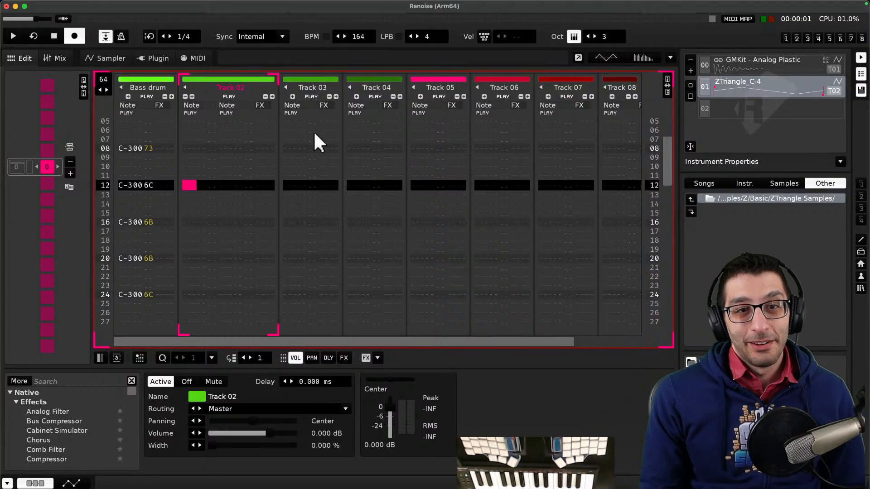
# - Scroll the pattern to the top and play it from the start, stopping and restarting playback
pyautogui.scroll(8, 263, 159)
pyautogui.scroll(4, 262, 163)
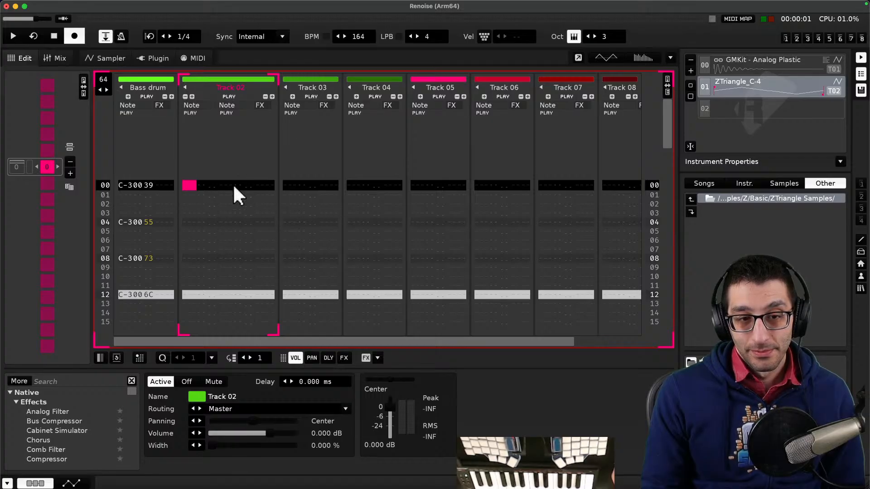
pyautogui.click(13, 34)
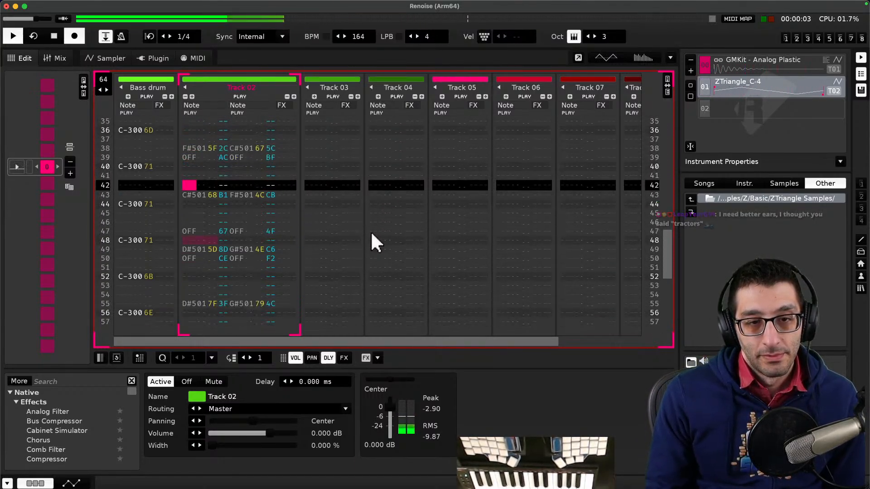
pyautogui.press('space')
pyautogui.scroll(10, 317, 235)
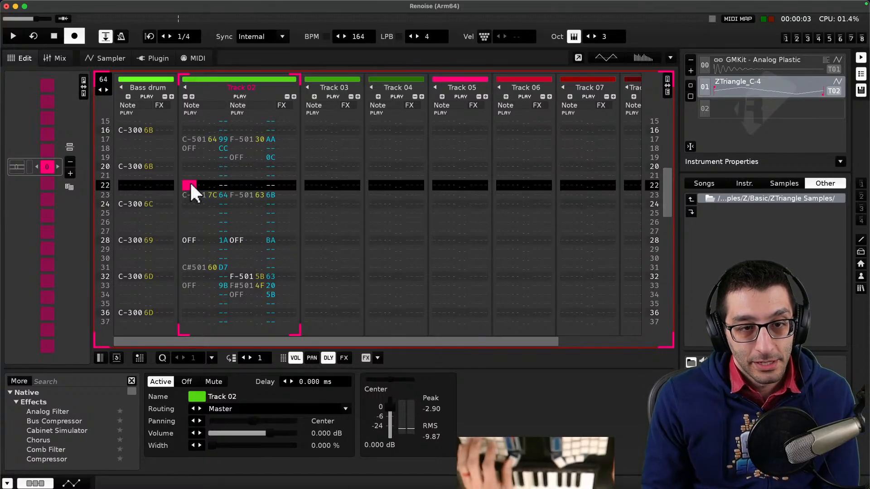
pyautogui.press('space')
pyautogui.press('space')
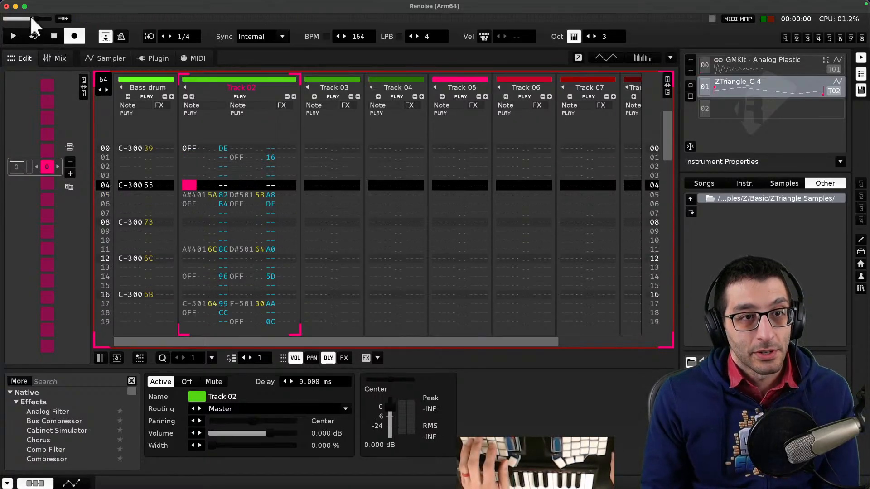
# - Switch to the browser, search for 'renoise play from cursor' and read the Starting Playback From Cursor forum thread
pyautogui.press('super+Tab')
pyautogui.press('super+t')
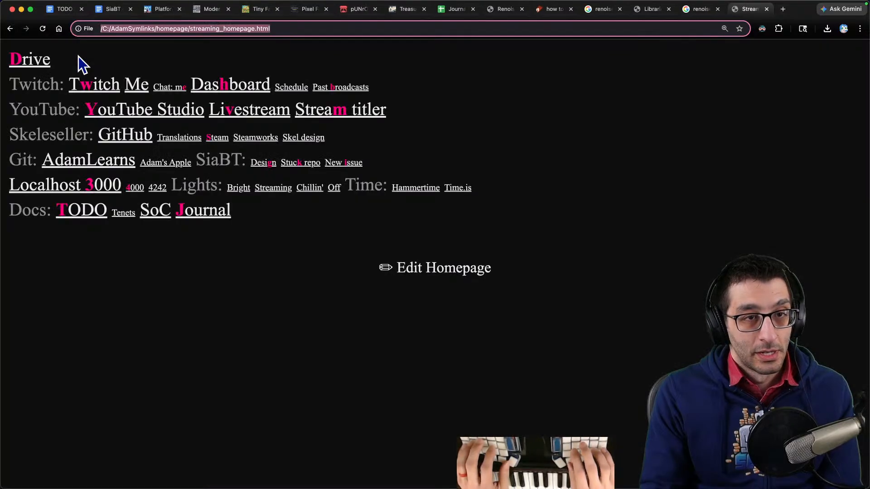
pyautogui.write('renoise play fr')
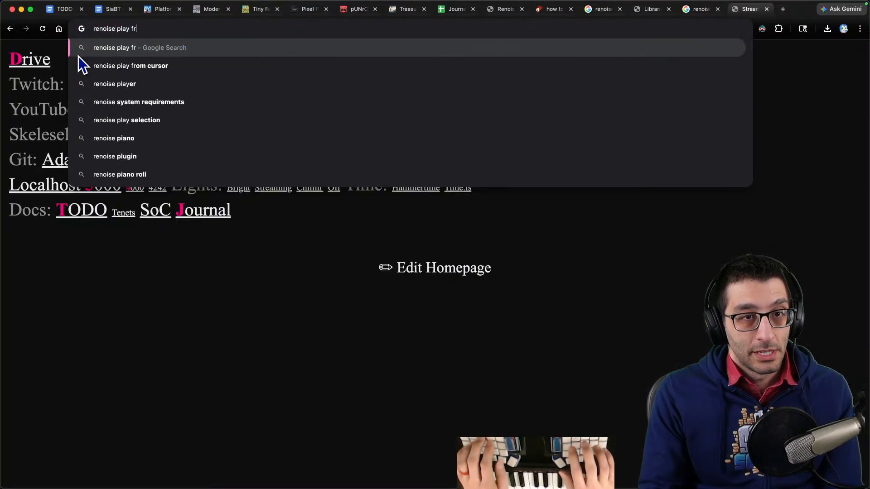
pyautogui.write('om cursor')
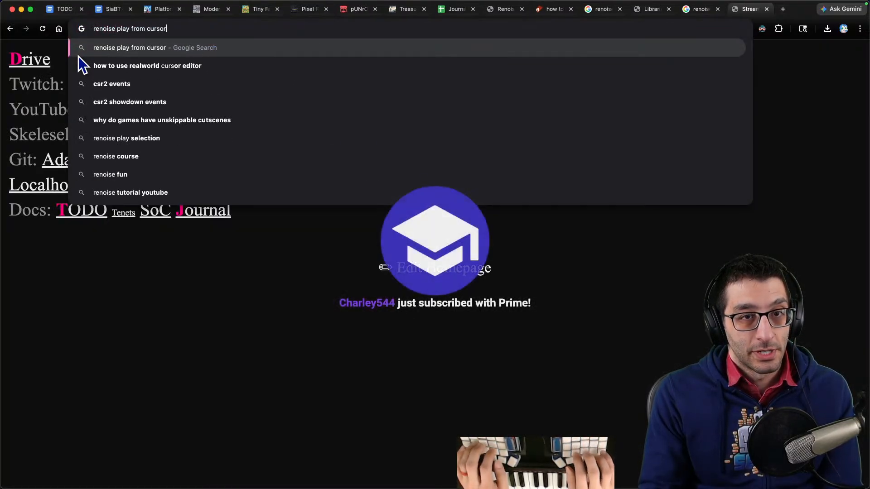
pyautogui.press('Return')
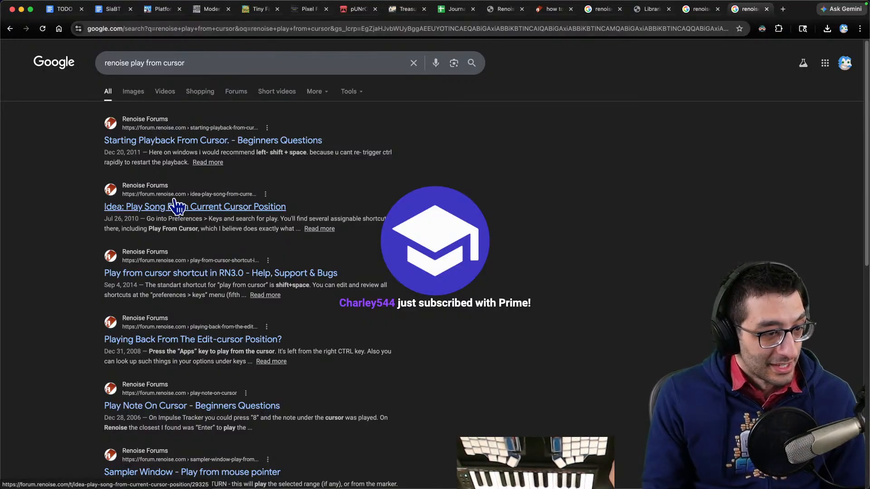
pyautogui.click(176, 207)
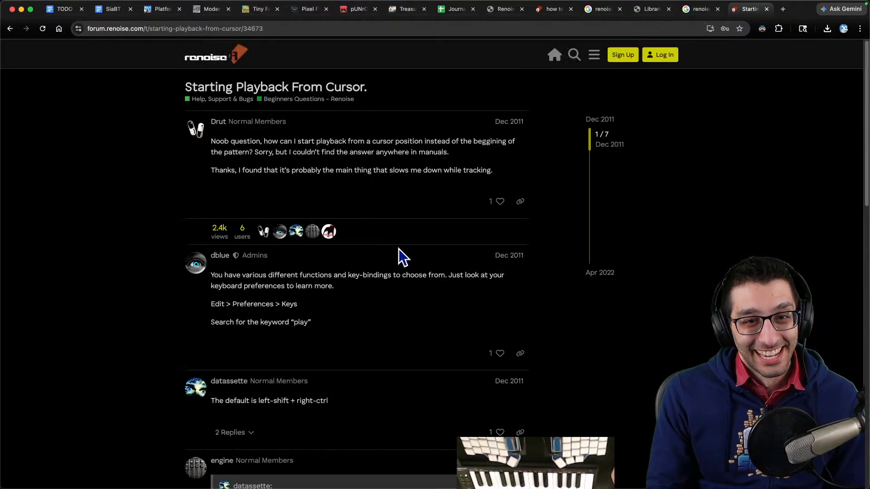
pyautogui.scroll(-3, 397, 256)
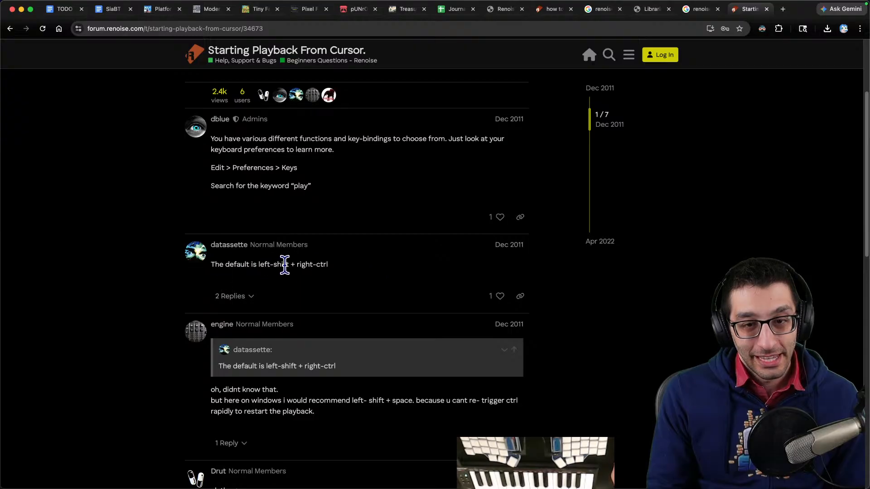
# - Return to the pattern editor and start playback from the cursor position in the Bass drum track
pyautogui.moveTo(603, 471)
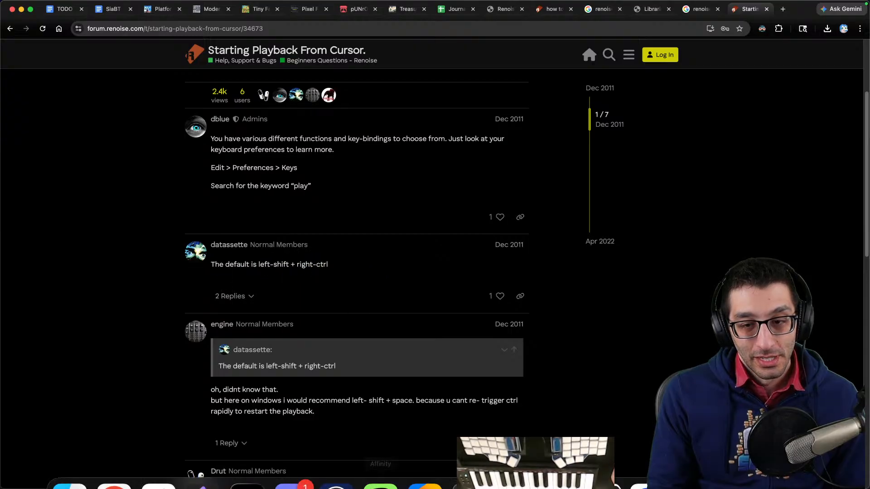
pyautogui.click(558, 463)
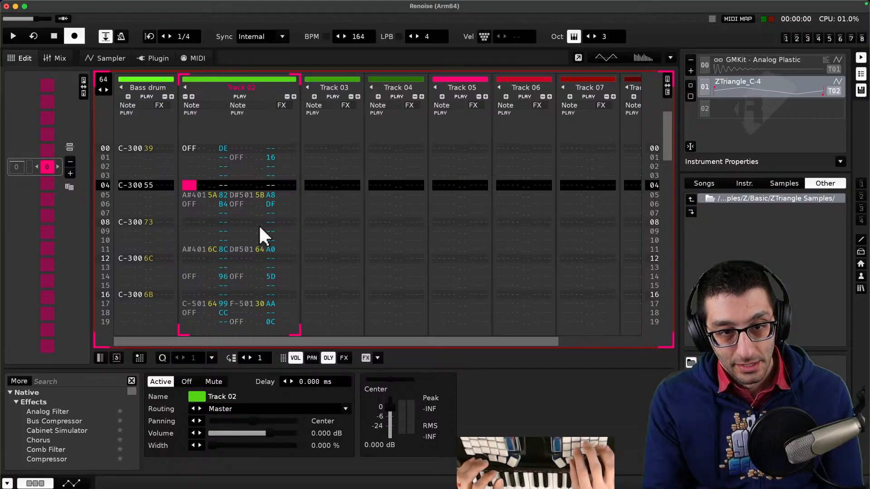
pyautogui.press('Left')
pyautogui.press('space')
pyautogui.press('space')
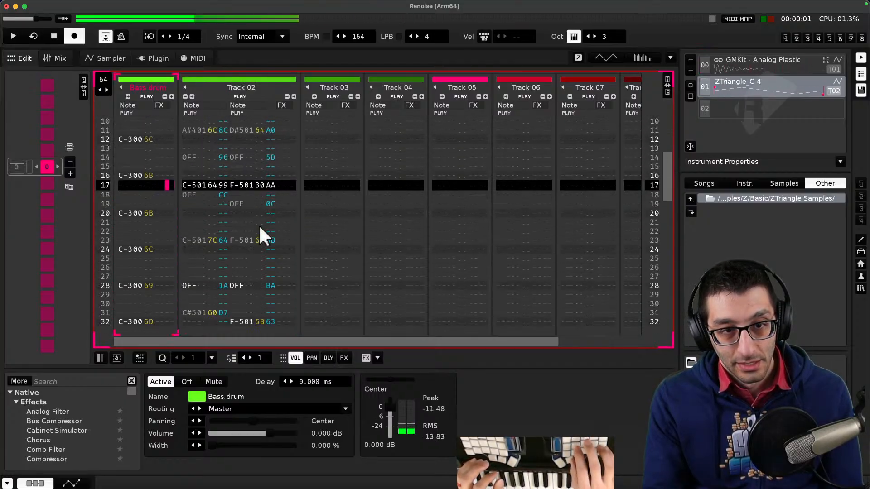
pyautogui.press('space')
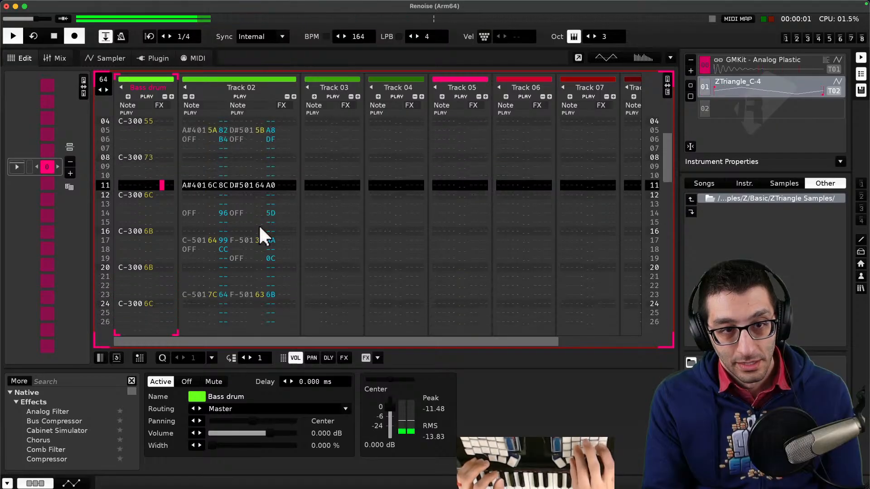
# - Move the cursor to different rows and restart playback from each position, stopping it in between
pyautogui.press('space')
pyautogui.press('Left')
pyautogui.press('Down')
pyautogui.press('Down')
pyautogui.press('Right')
pyautogui.press('Right')
pyautogui.press('Right')
pyautogui.press('Right')
pyautogui.press('Down')
pyautogui.press('Left')
pyautogui.press('space')
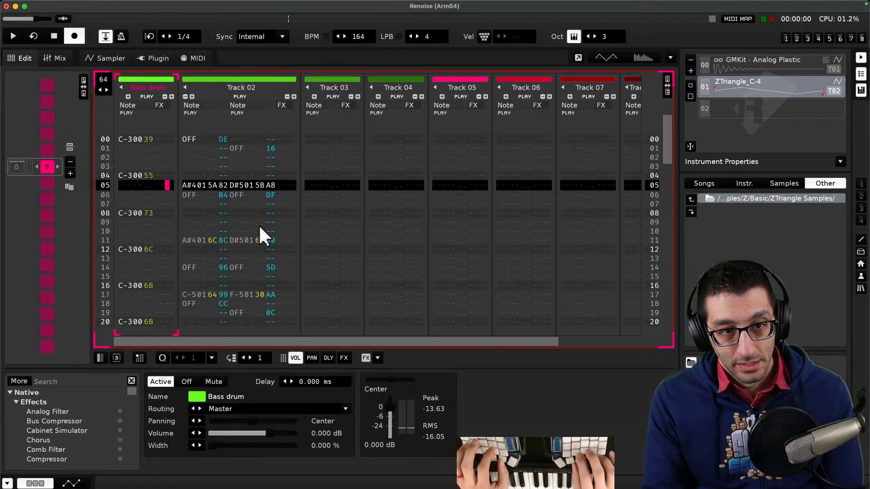
pyautogui.press('space')
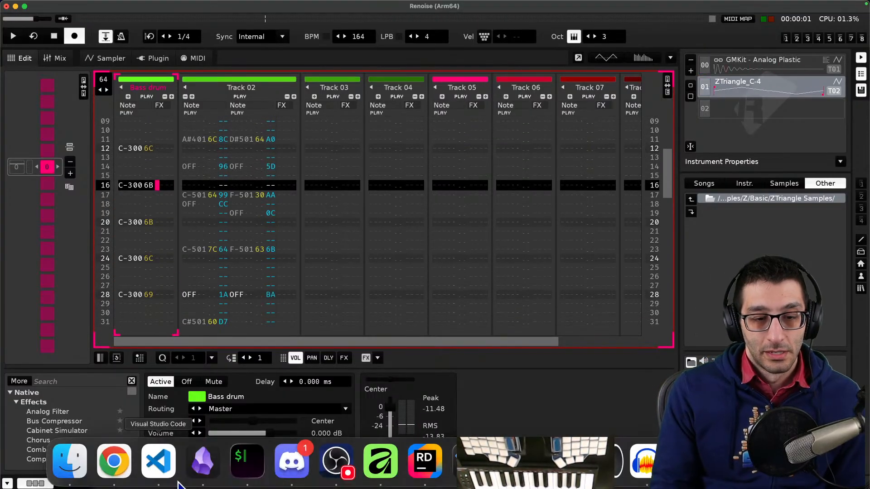
# - Switch to the browser and read the remaining replies in the forum thread
pyautogui.click(114, 460)
pyautogui.scroll(-10, 361, 157)
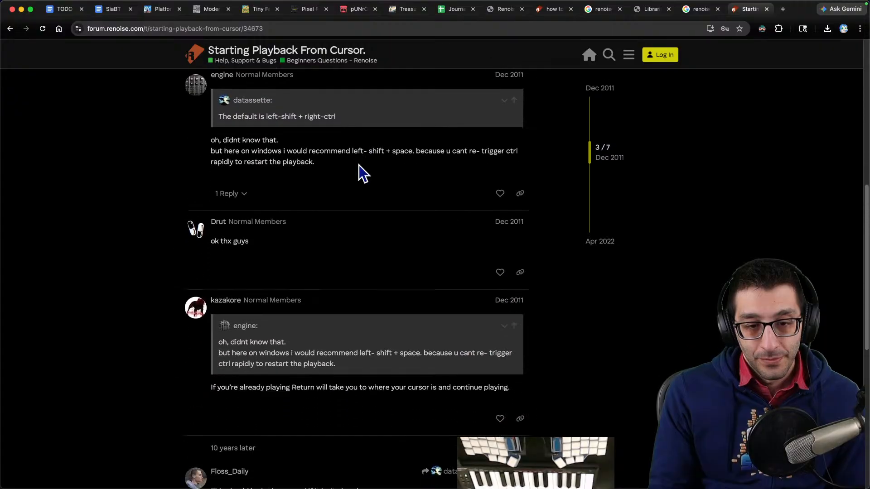
pyautogui.scroll(-4, 359, 166)
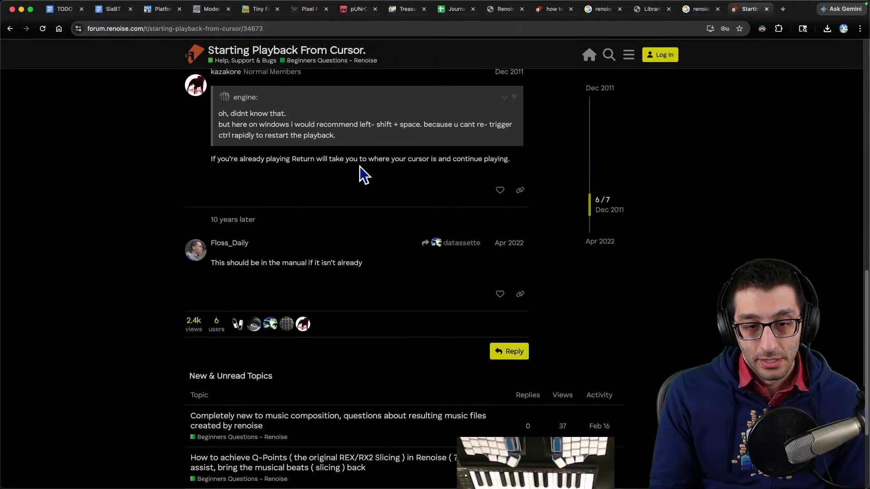
pyautogui.scroll(13, 354, 166)
# - Return to the pattern editor and play the pattern from the cursor, then stop it
pyautogui.click(640, 462)
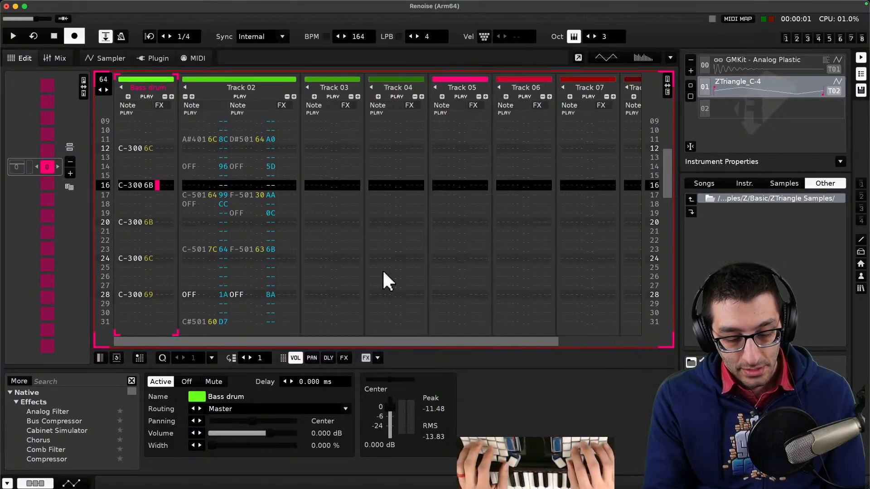
pyautogui.press('space')
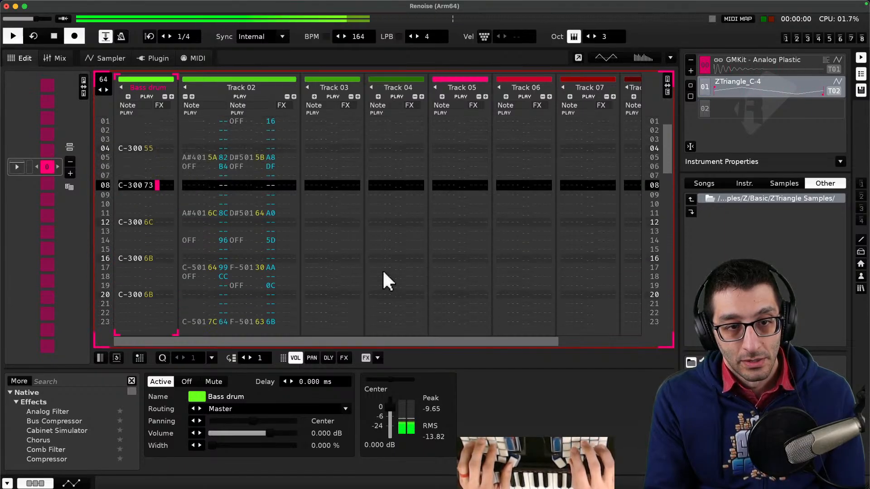
pyautogui.press('space')
# - Switch to the notes app and add a 'Usage notes' section with 'Shift+space: play from cursor'
pyautogui.press('super+Tab')
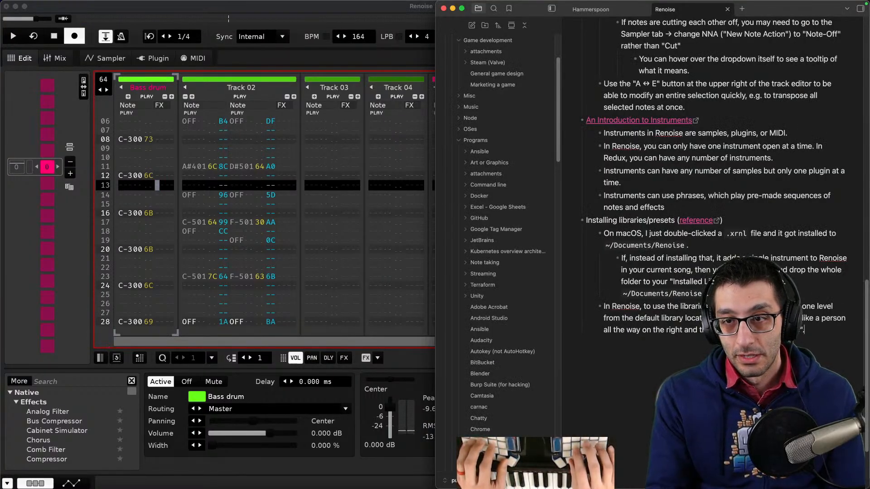
pyautogui.press('super+Up')
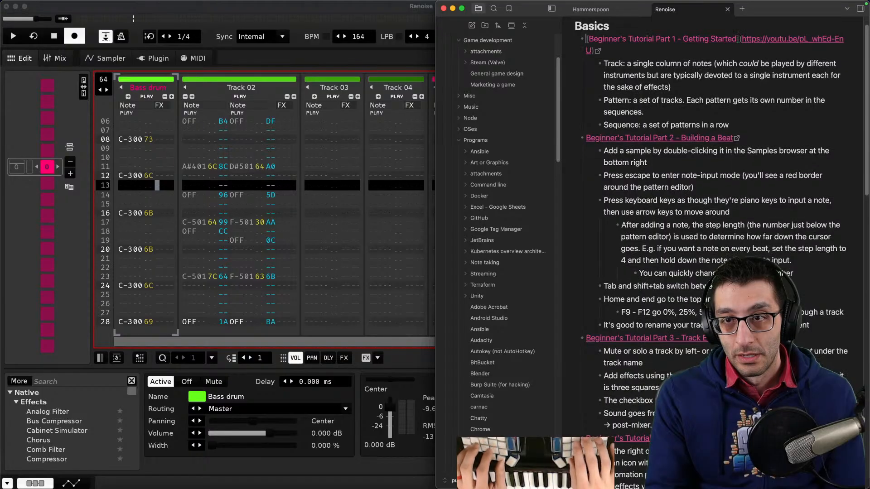
pyautogui.press('Return')
pyautogui.press('Up')
pyautogui.press('BackSpace')
pyautogui.press('BackSpace')
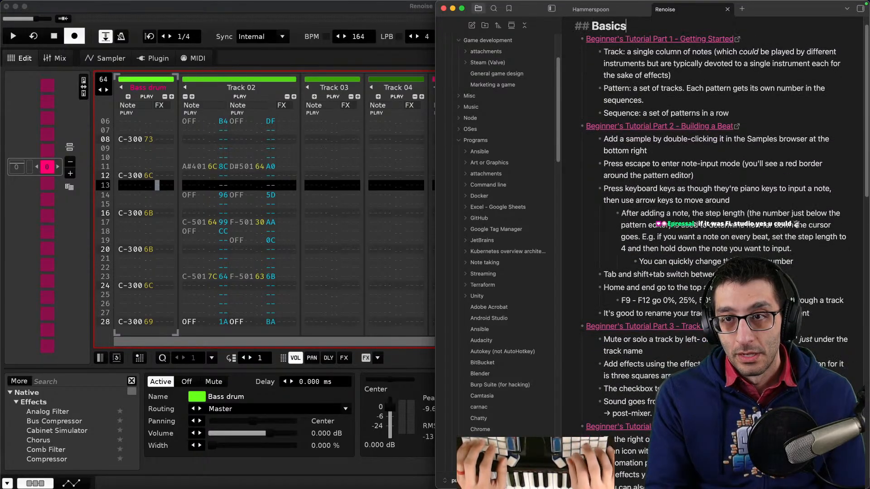
pyautogui.press('super+Down')
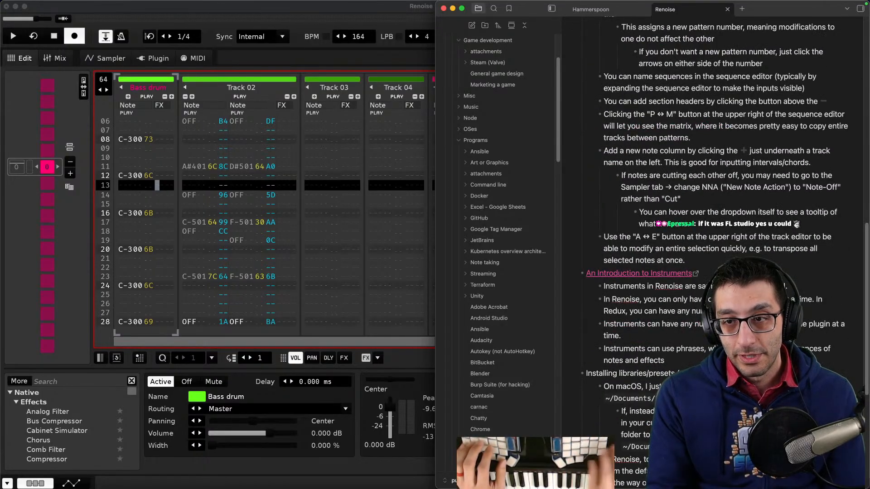
pyautogui.press('super+Down')
pyautogui.press('Return')
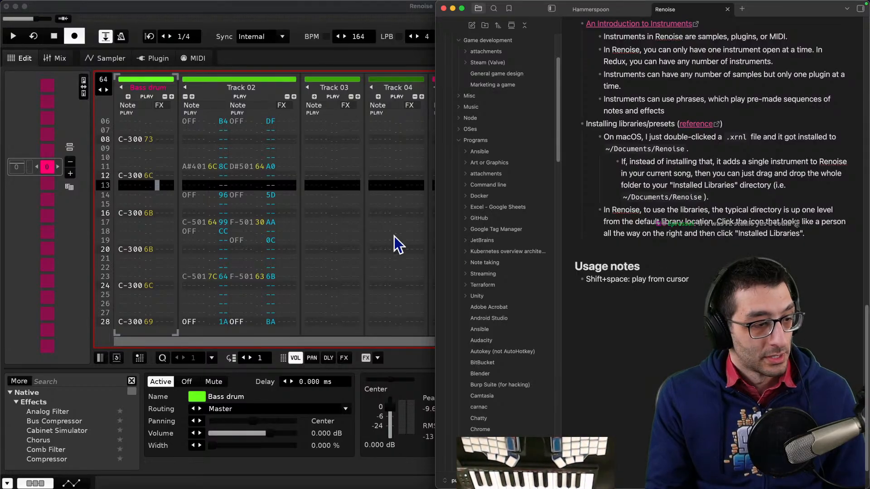
# - Return to the pattern, place the cursor in Track 02 and start playback
pyautogui.click(288, 209)
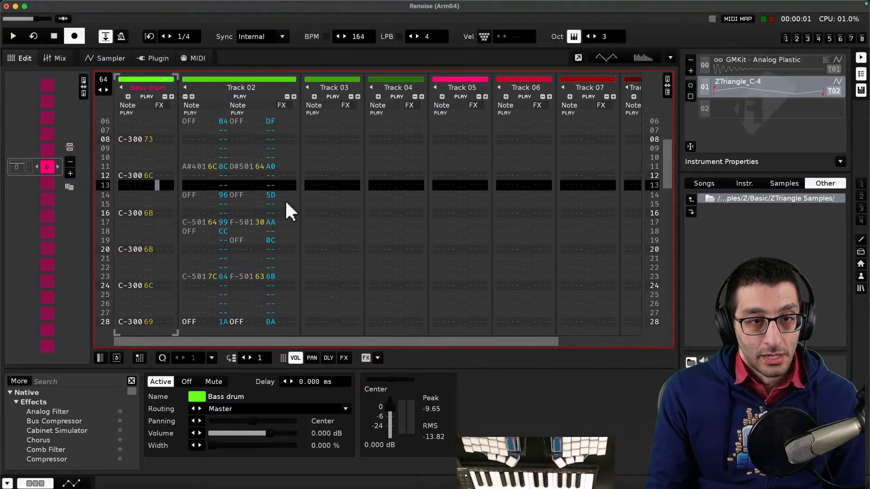
pyautogui.scroll(-10, 279, 203)
pyautogui.scroll(-2, 259, 206)
pyautogui.scroll(4, 250, 202)
pyautogui.scroll(8, 231, 200)
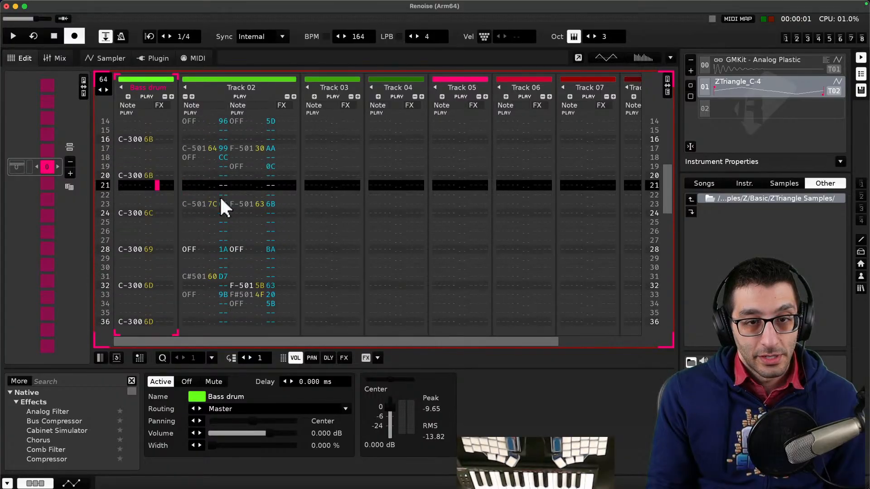
pyautogui.click(200, 183)
pyautogui.press('space')
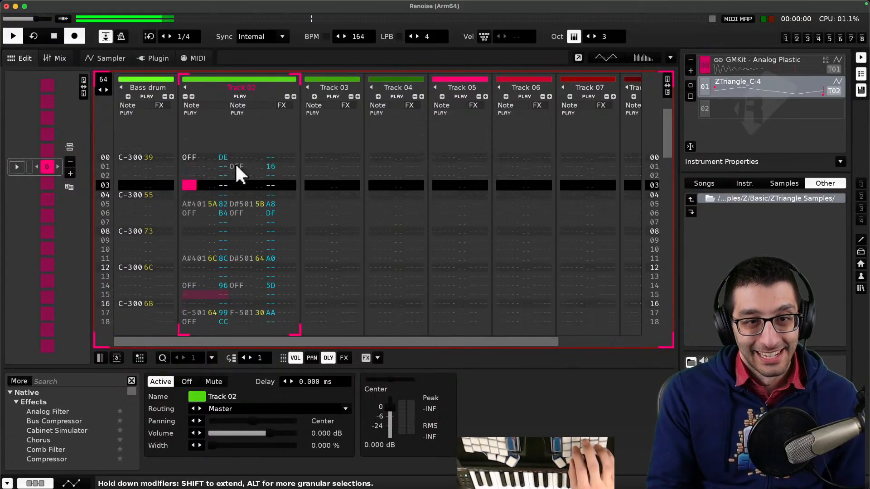
# - Move the cursor between tracks and rows, restarting playback from each position
pyautogui.press('Left')
pyautogui.press('space')
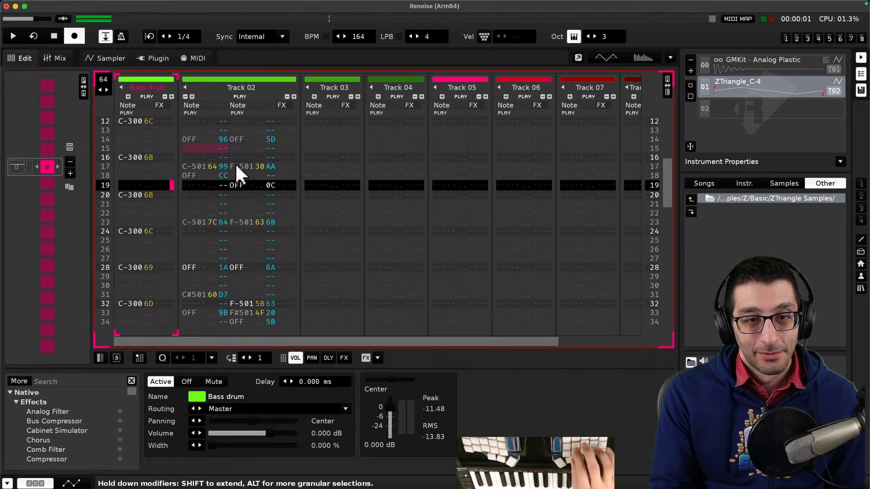
pyautogui.press('Down')
pyautogui.press('Down')
pyautogui.press('space')
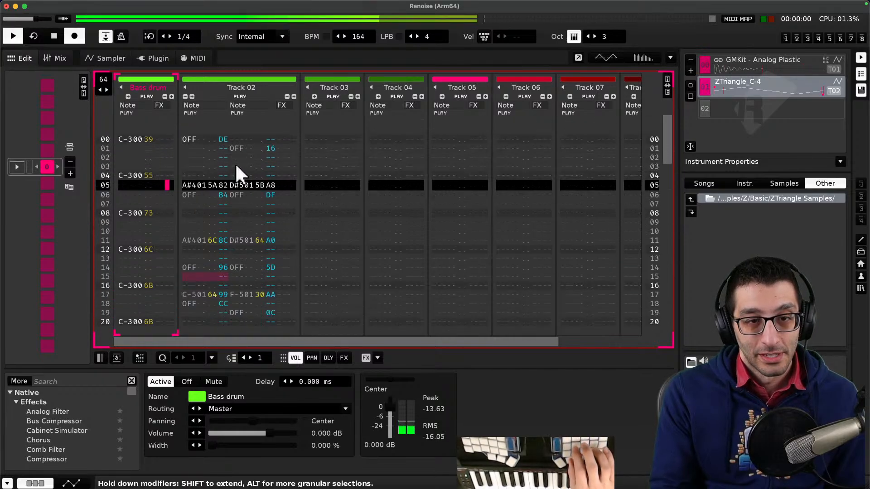
pyautogui.press('space')
pyautogui.press('space')
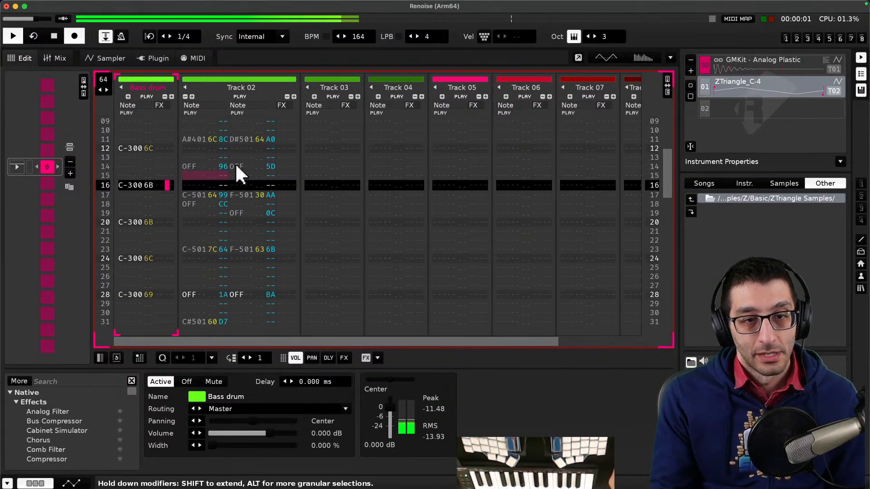
pyautogui.press('space')
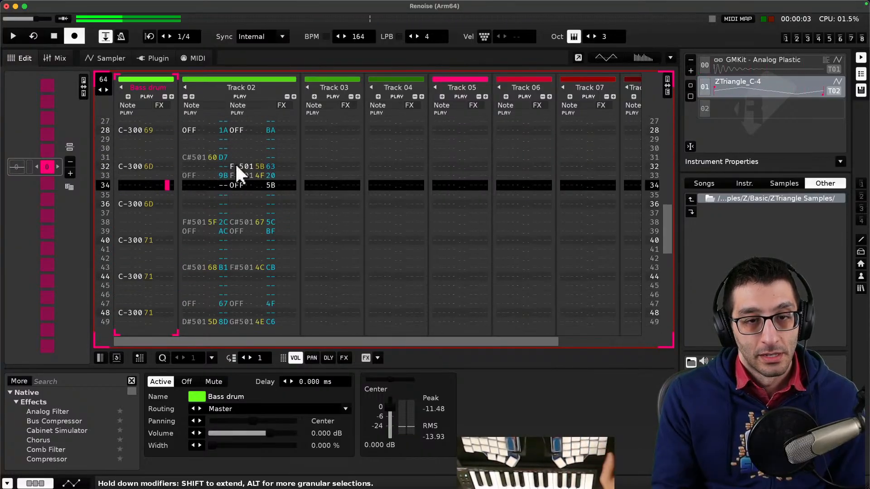
# - Open and dismiss the context menu on Track 02's row 31 note, then switch back to the browser
pyautogui.click(195, 167)
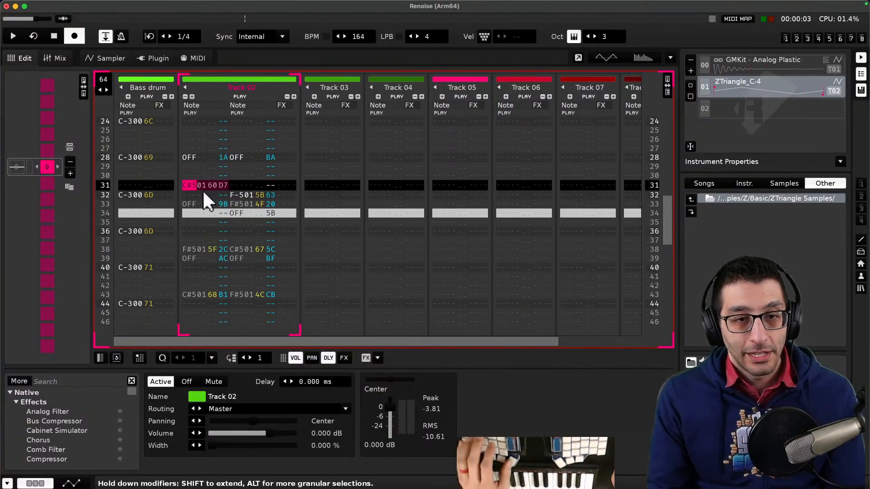
pyautogui.rightClick(192, 183)
pyautogui.press('Escape')
pyautogui.click(190, 185)
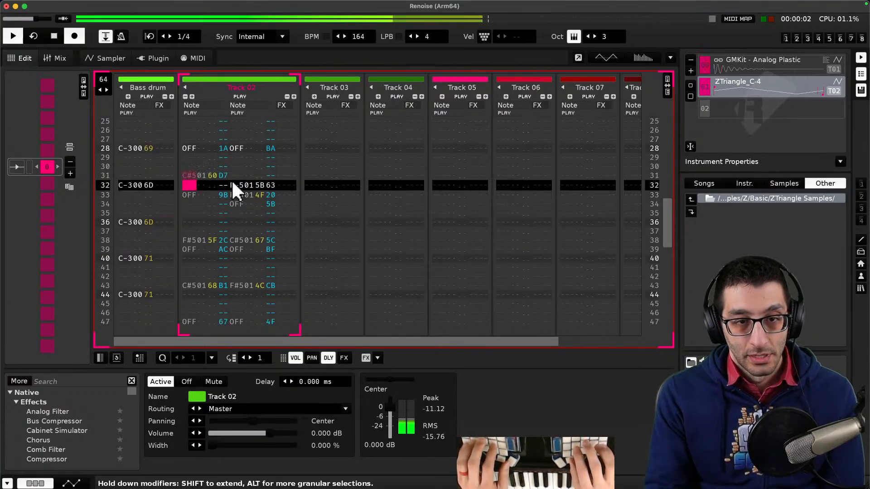
pyautogui.press('super+Tab')
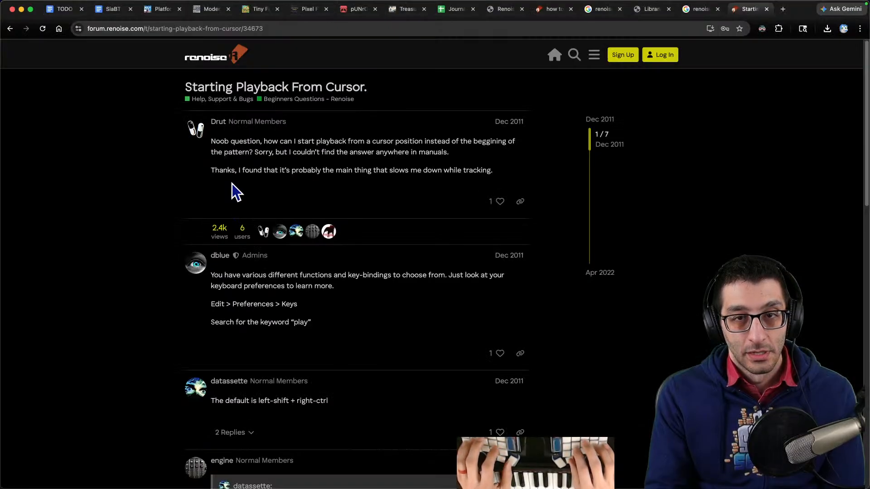
# - Search the web for "renoise listen to note under cursor" and open the "Play Note On Cursor" forum thread
pyautogui.press('super+t')
pyautogui.write('renosi')
pyautogui.press('BackSpace')
pyautogui.press('BackSpace')
pyautogui.write('ise listen to not')
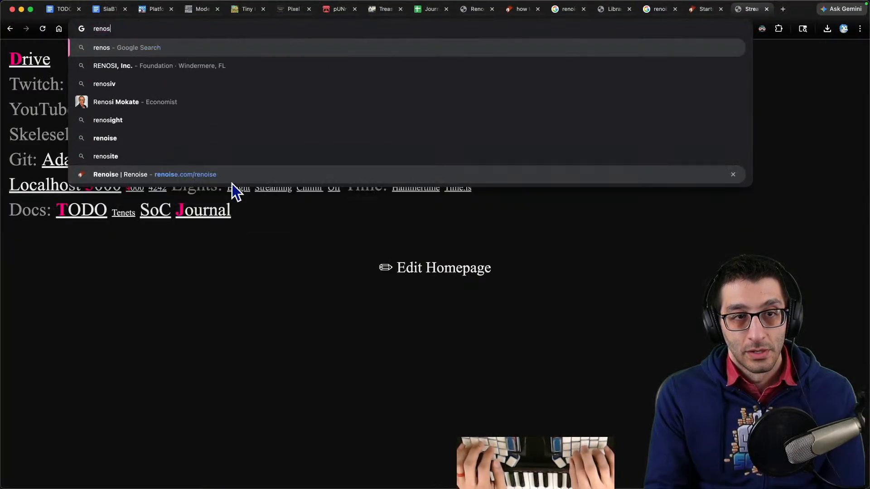
pyautogui.write('e under cursor')
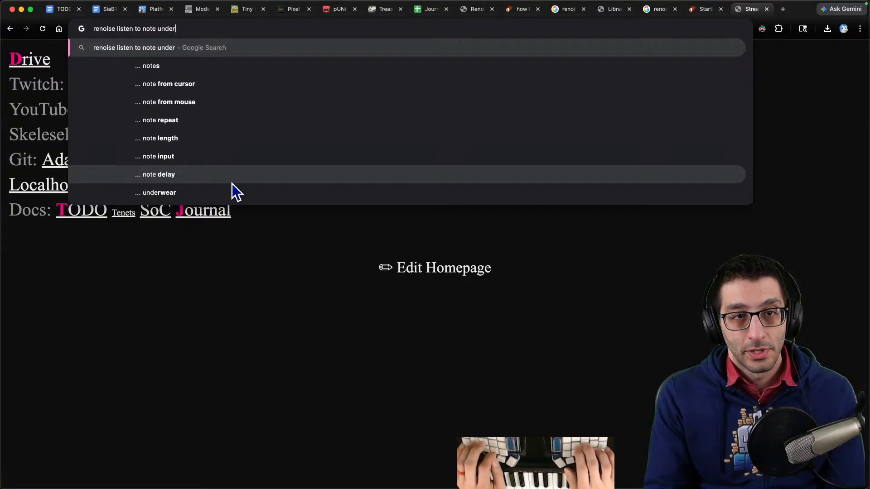
pyautogui.press('Return')
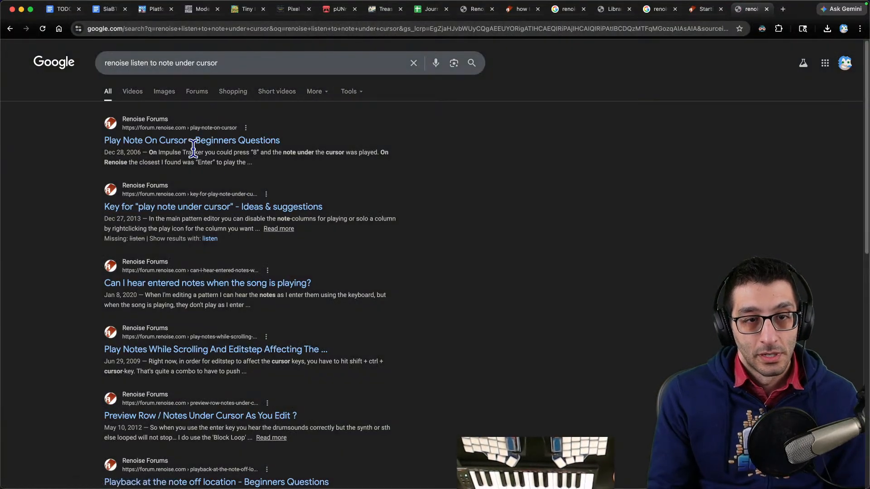
pyautogui.click(218, 140)
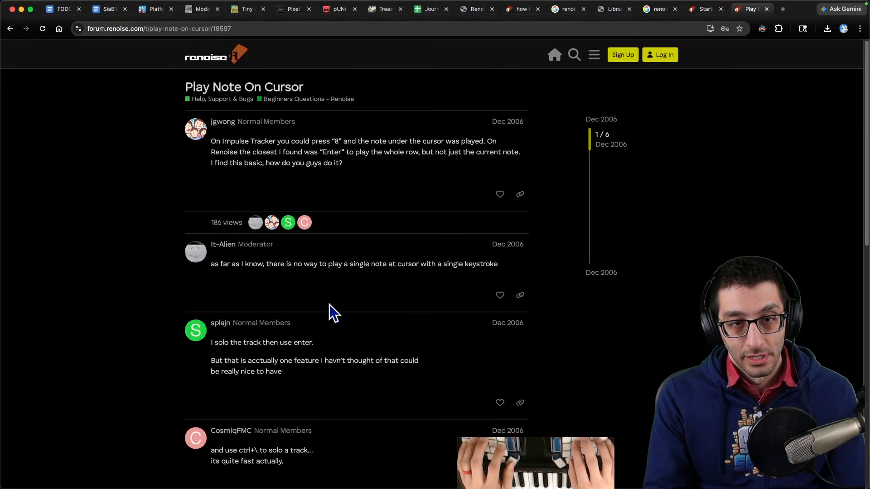
# - Return to the pattern, move the cursor three rows down in Track 02 and play from the cursor
pyautogui.press('super+Tab')
pyautogui.press('Down')
pyautogui.press('Down')
pyautogui.press('Down')
pyautogui.press('Down')
pyautogui.press('Down')
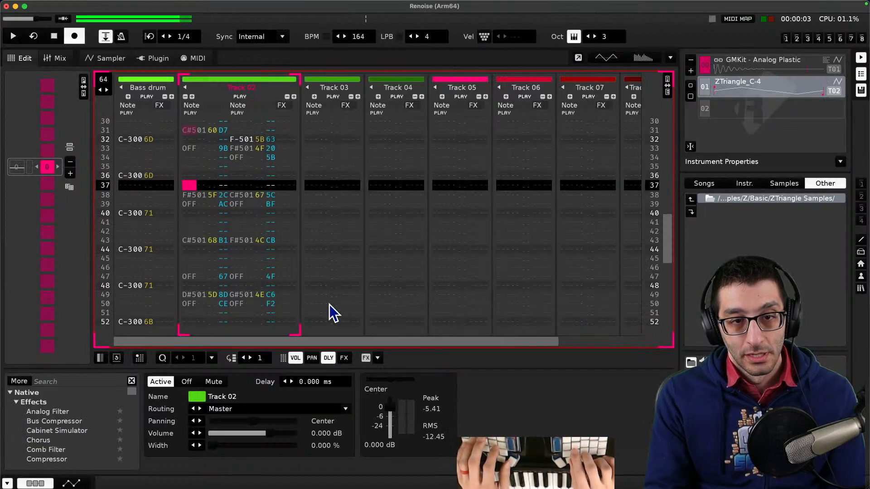
pyautogui.hotkey('shift', 'space')
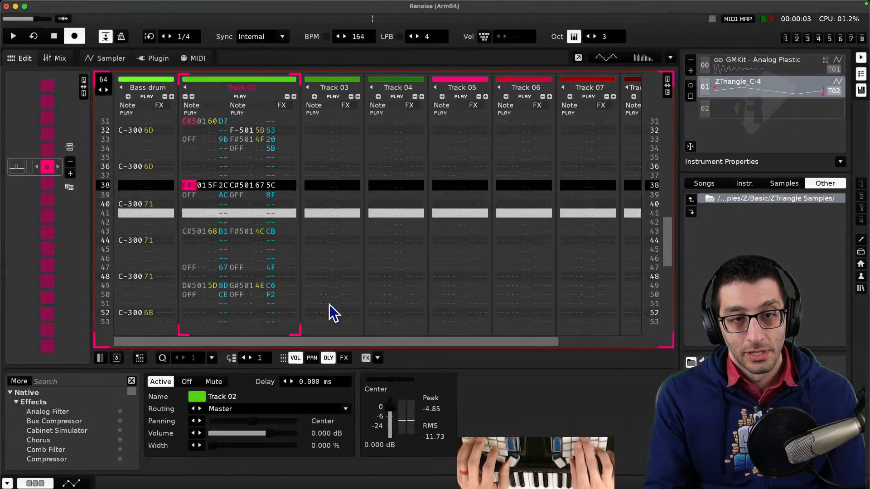
# - Switch to the notes and add a usage note that Enter plays a single line of notes
pyautogui.press('super+Tab')
pyautogui.press('Return')
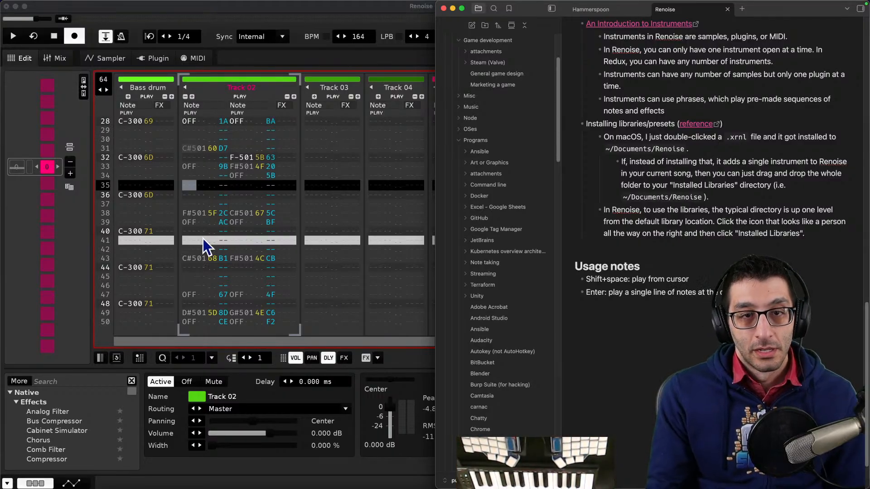
# - Return to the pattern and step through Track 02's rows one at a time, auditioning each line
pyautogui.press('super+Tab')
pyautogui.moveTo(200, 204); pyautogui.dragTo(222, 203)
pyautogui.press('Up')
pyautogui.press('Up')
pyautogui.press('Up')
pyautogui.press('Up')
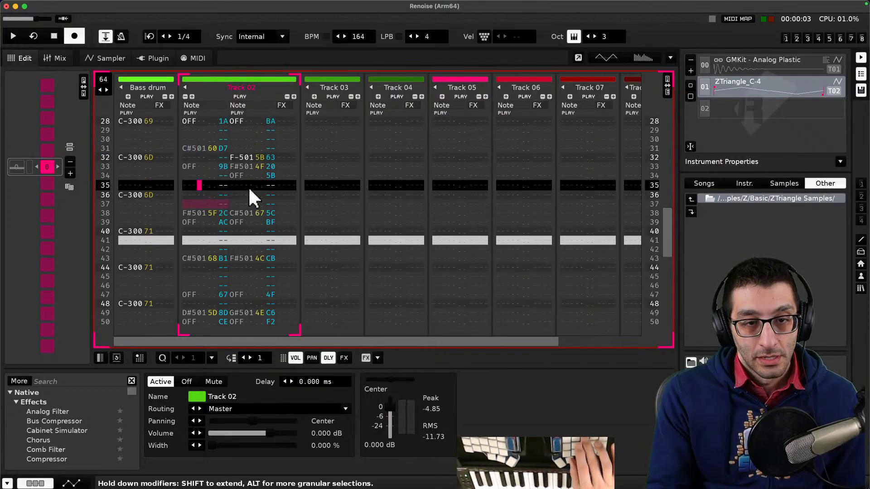
pyautogui.press('Down')
pyautogui.press('Down')
pyautogui.press('Down')
pyautogui.press('Down')
pyautogui.press('Down')
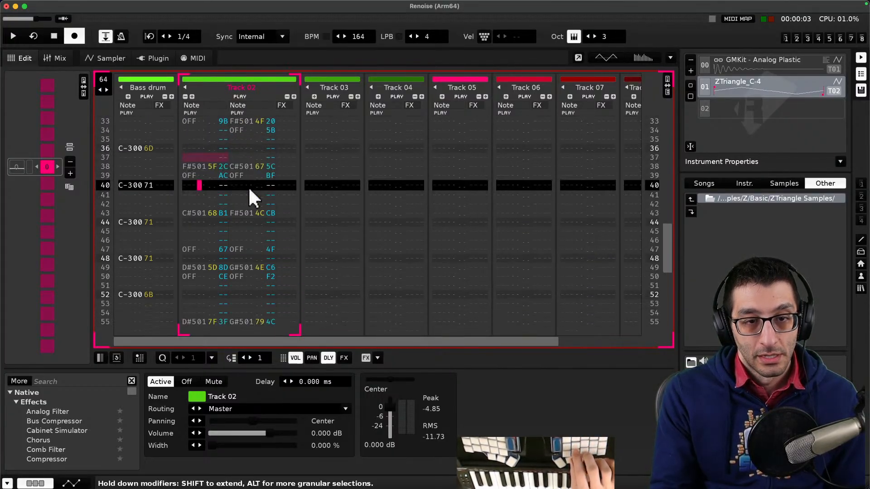
pyautogui.press('Down')
pyautogui.press('Down')
pyautogui.press('Down')
pyautogui.press('Down')
pyautogui.press('Down')
pyautogui.press('Down')
pyautogui.press('Down')
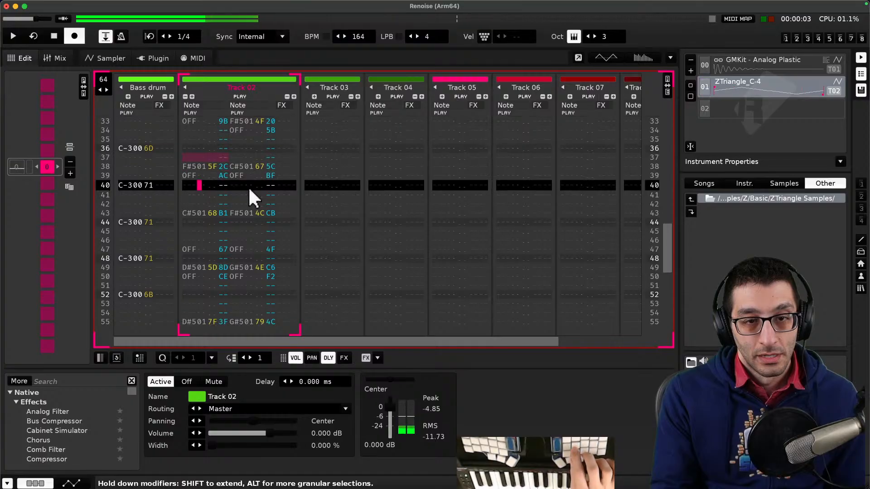
pyautogui.press('Down')
pyautogui.press('Down')
pyautogui.press('Down')
pyautogui.press('Down')
pyautogui.press('Down')
pyautogui.press('Down')
pyautogui.press('Down')
pyautogui.press('Down')
pyautogui.press('Down')
pyautogui.press('Down')
pyautogui.press('Down')
pyautogui.press('Down')
pyautogui.press('Down')
pyautogui.press('Down')
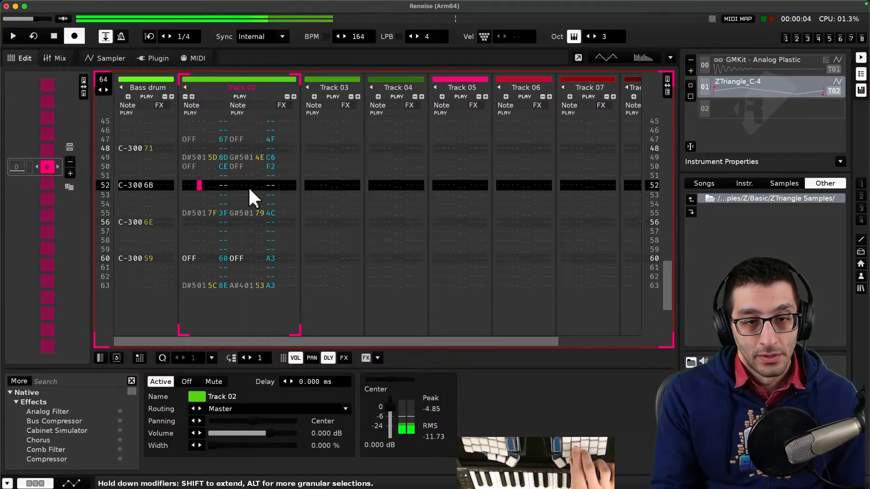
pyautogui.press('Down')
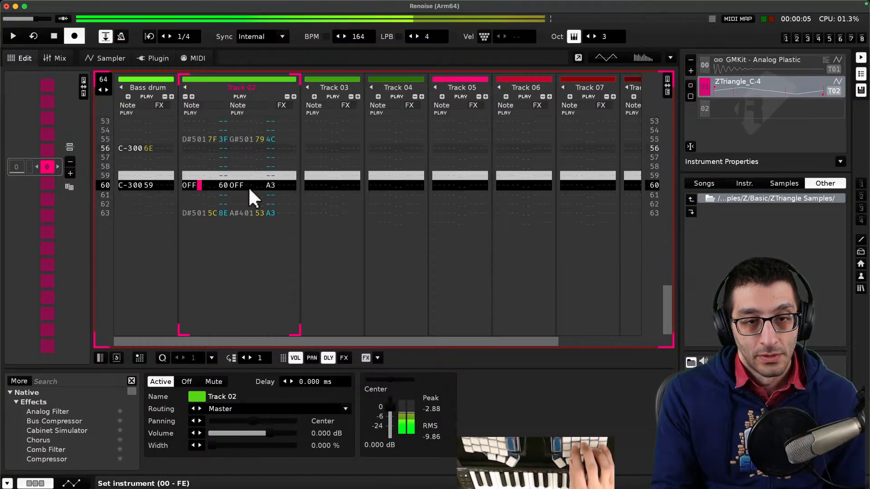
pyautogui.press('Down')
pyautogui.press('Up')
pyautogui.press('Down')
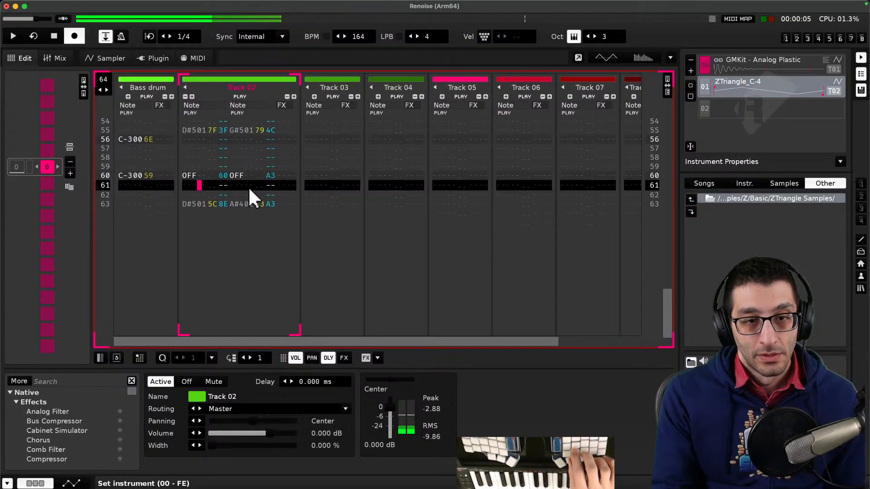
pyautogui.press('Up')
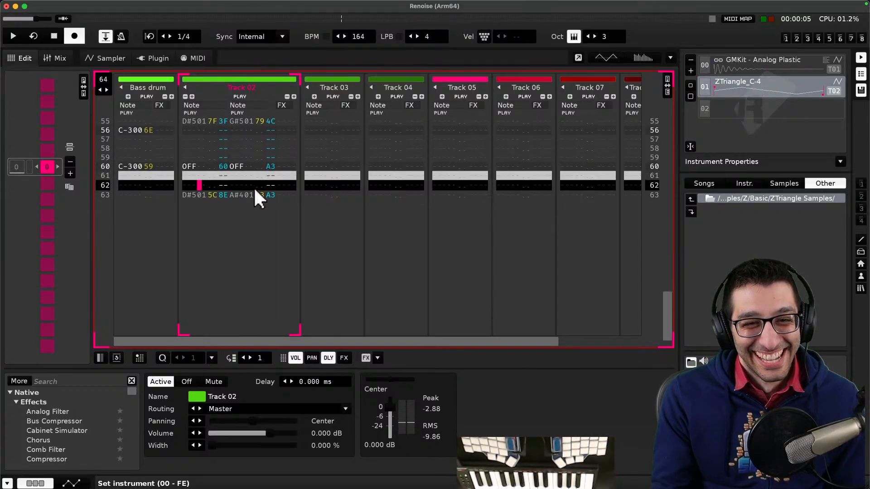
# - Scroll back up the pattern and start and stop playback from the cursor
pyautogui.scroll(7, 254, 186)
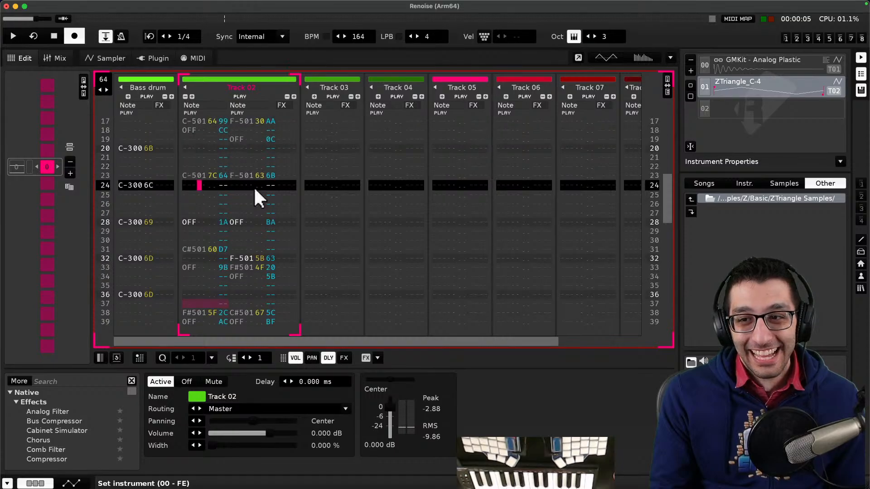
pyautogui.press('space')
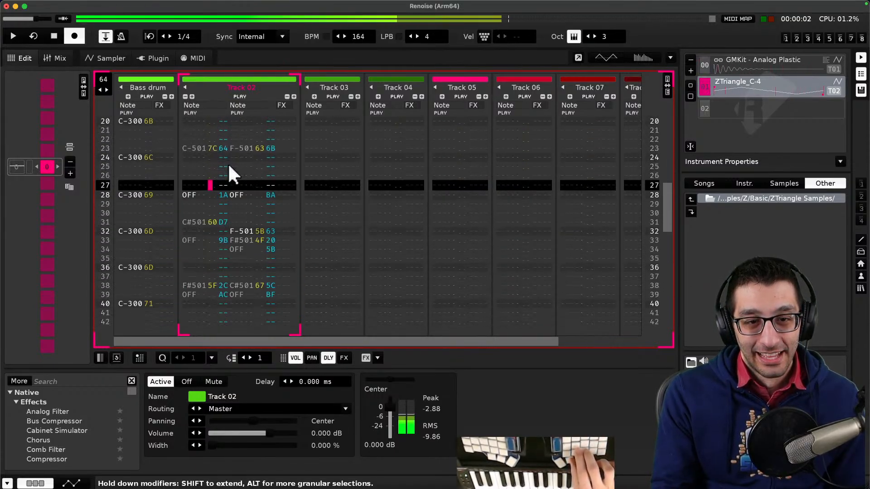
pyautogui.press('space')
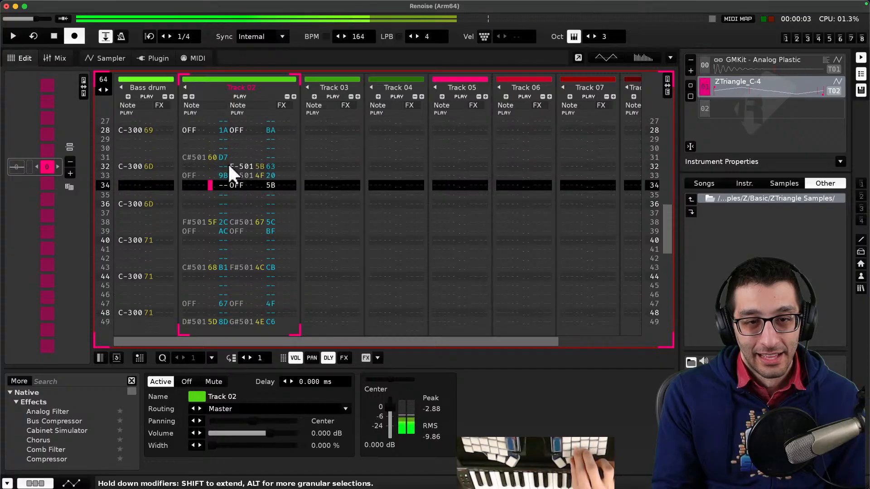
# - Move Track 02's C#5 note line from row 31 down to row 32
pyautogui.click(204, 165)
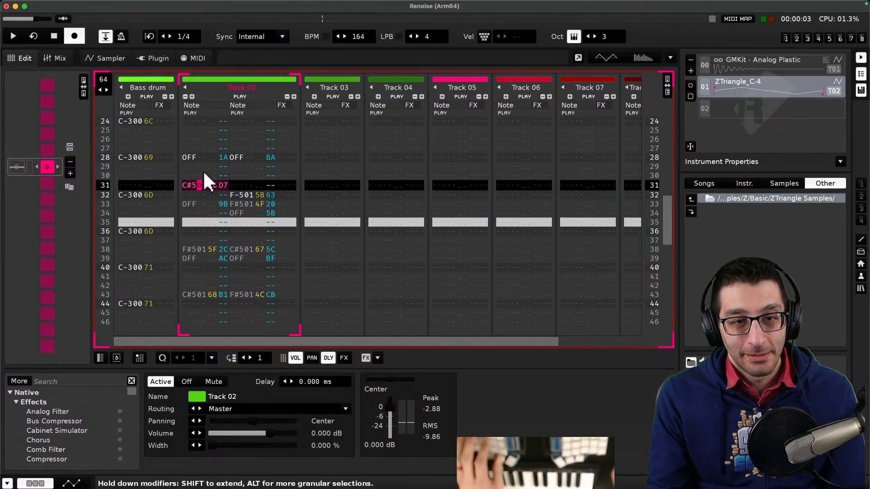
pyautogui.press('Delete')
pyautogui.click(198, 193)
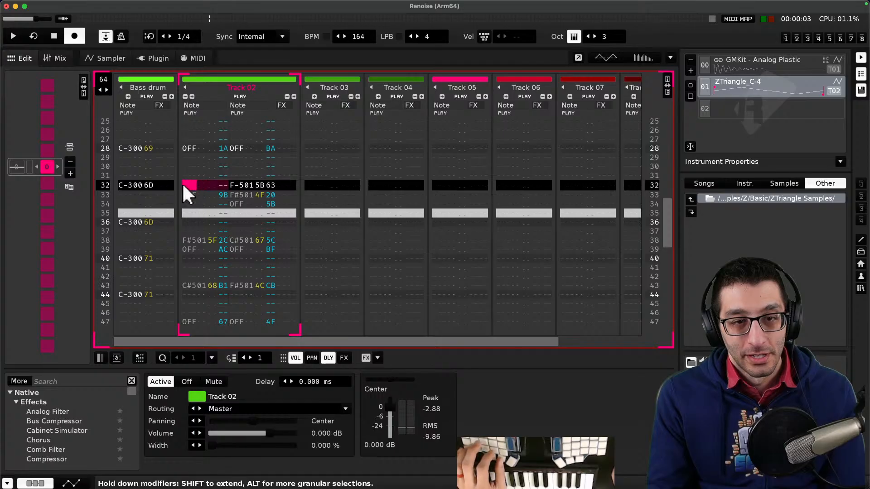
pyautogui.write('C#501 60 D7')
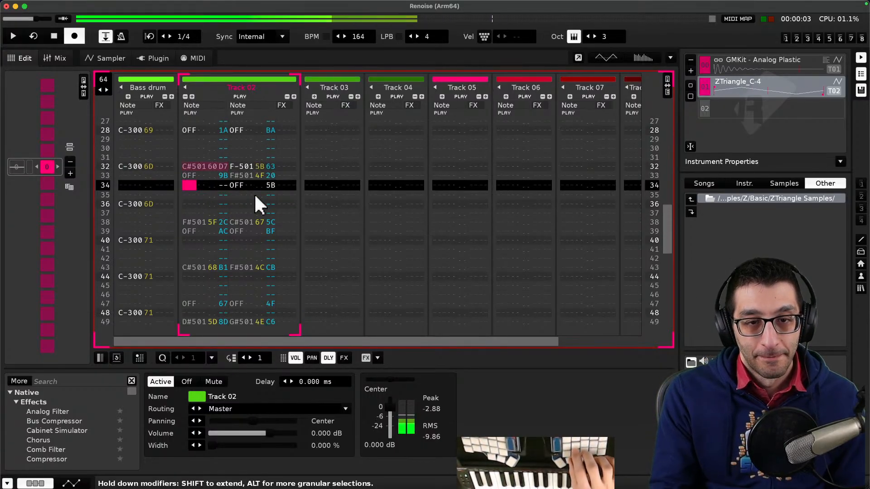
# - Stop playback and place the cursor on row 32 of Track 02
pyautogui.press('Up')
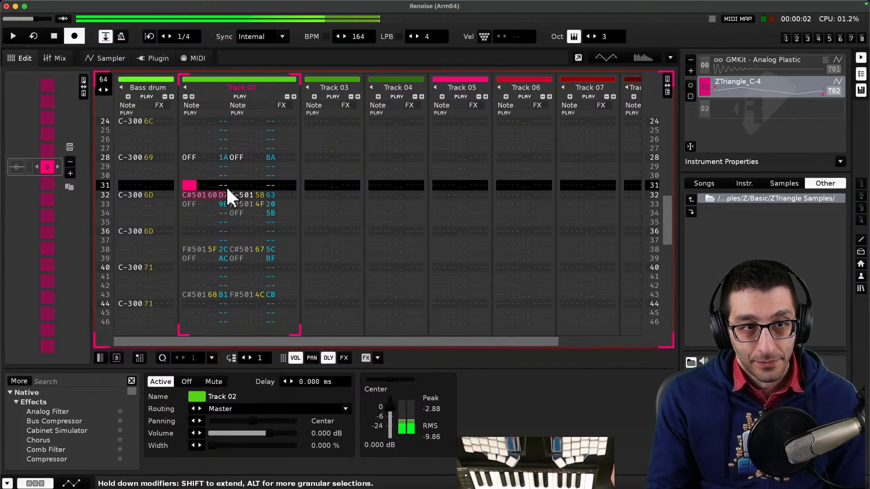
pyautogui.click(52, 34)
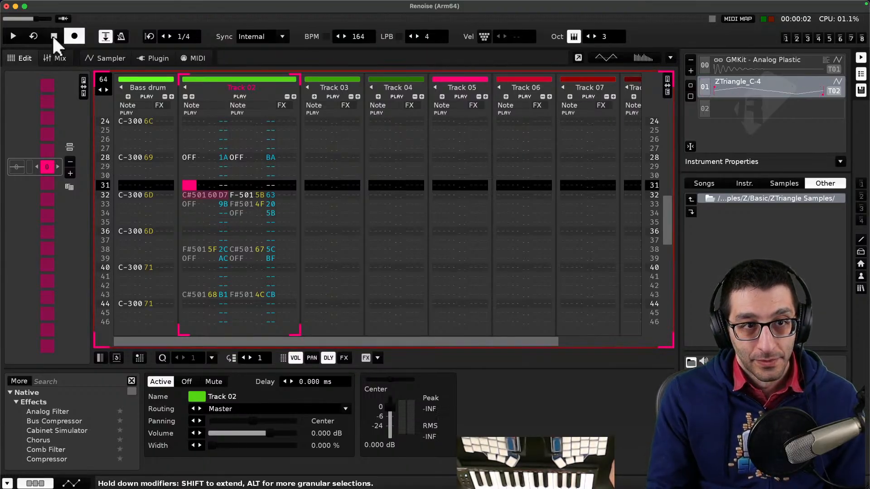
pyautogui.press('Down')
pyautogui.press('Down')
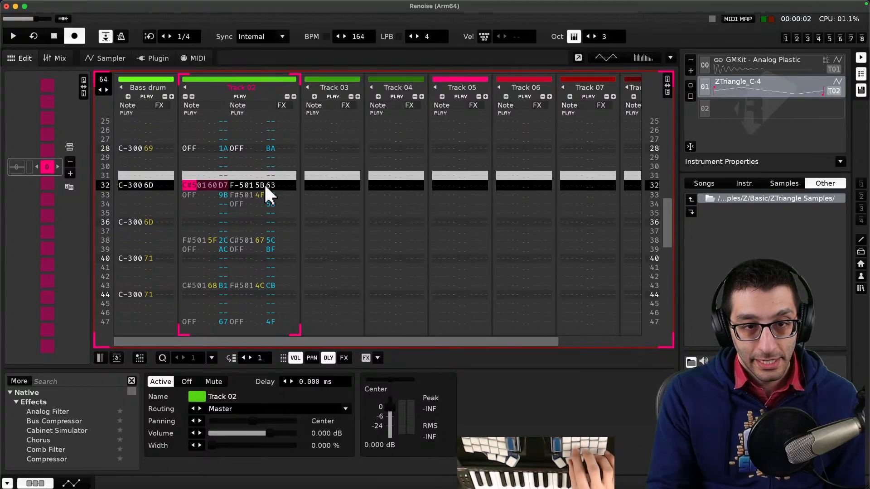
pyautogui.press('Up')
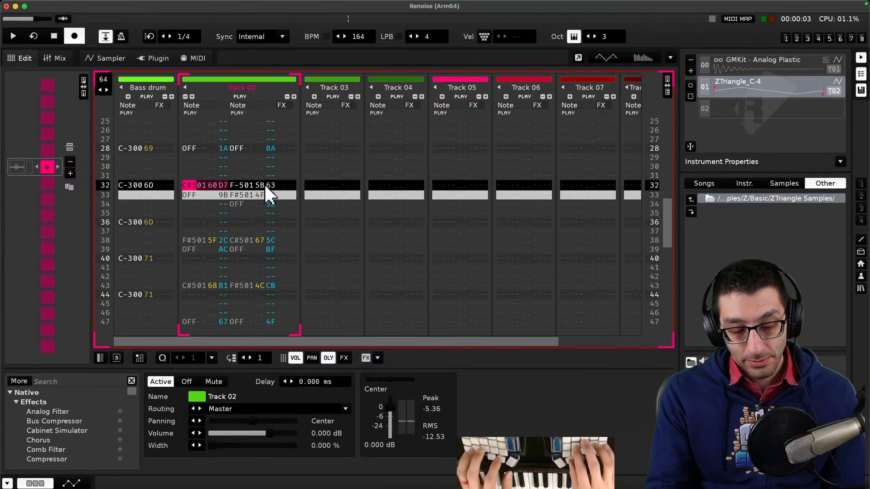
# - Switch to the notes and add a sub-note under the Enter entry that Space will stop the notes
pyautogui.press('super+Tab')
pyautogui.write('Space wil')
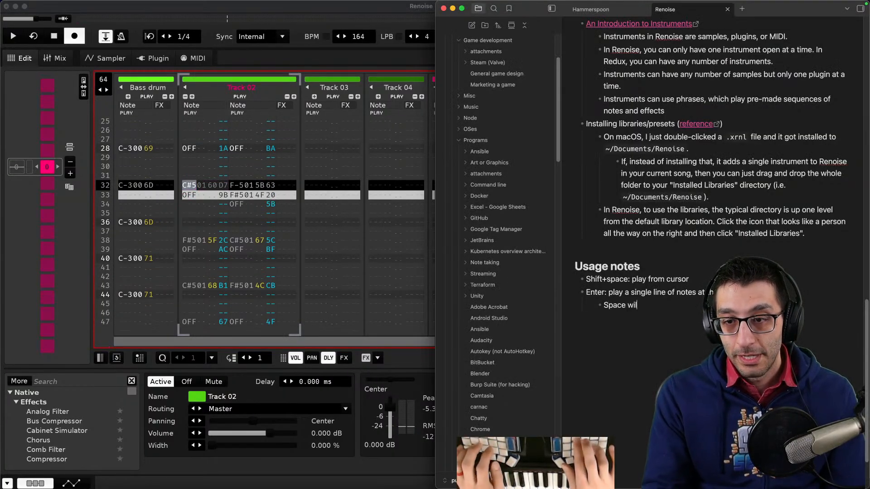
pyautogui.write('l stop i')
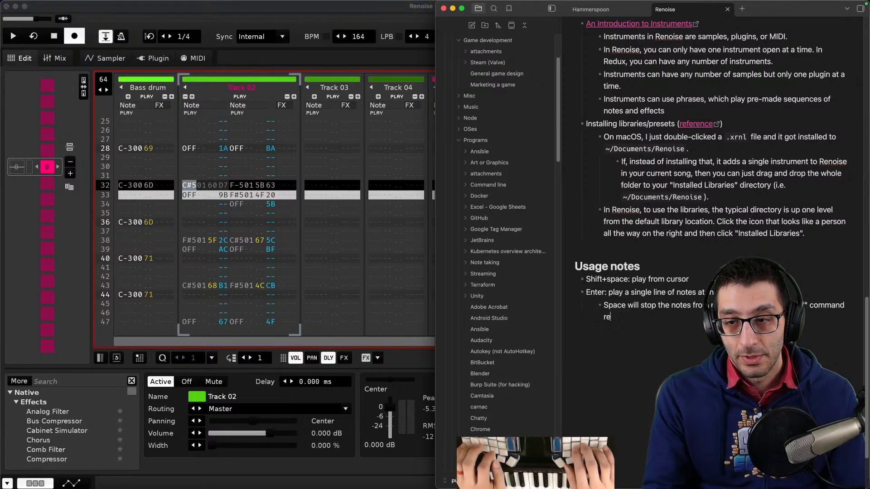
# - Audition Track 02 line by line from row 32, then turn off edit mode
pyautogui.click(204, 218)
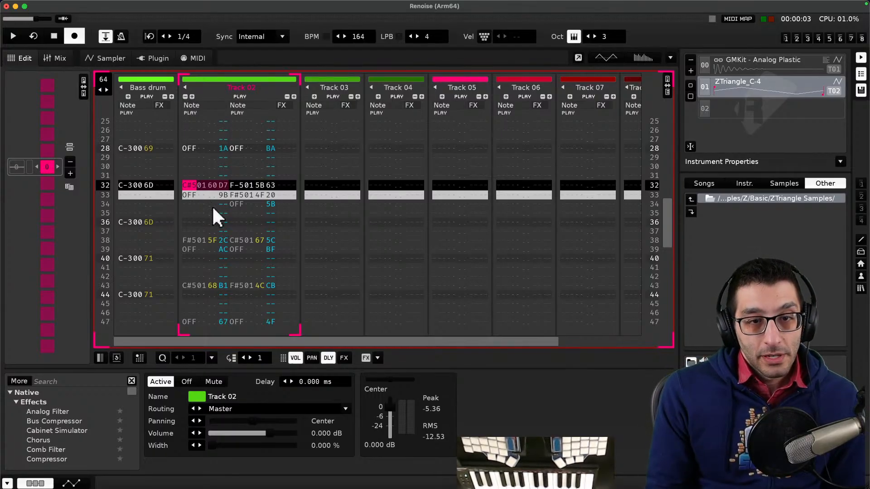
pyautogui.click(204, 200)
pyautogui.click(188, 164)
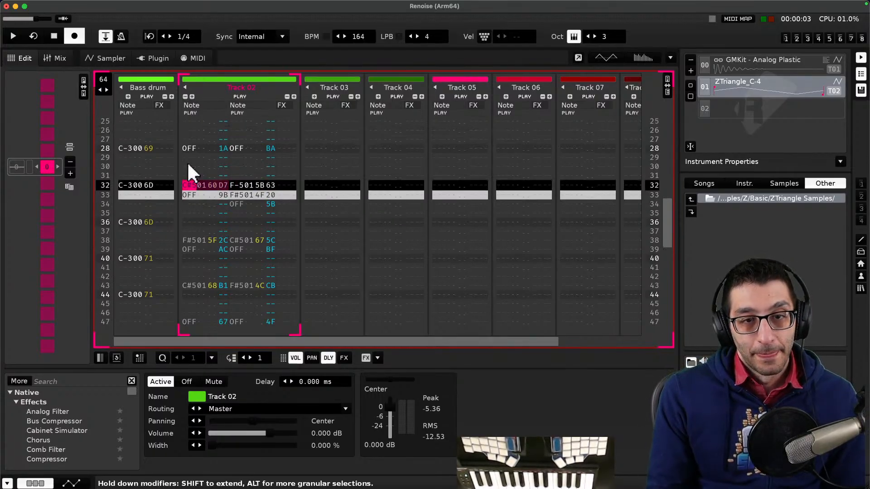
pyautogui.press('Return')
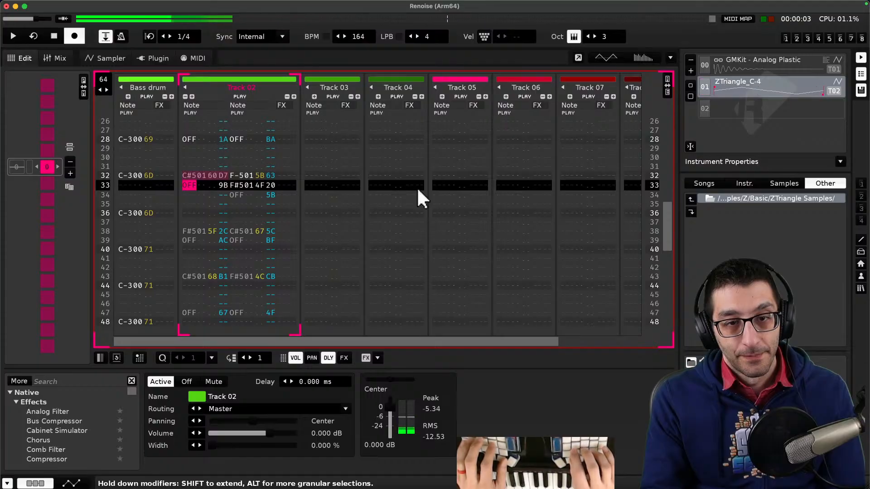
pyautogui.press('Return')
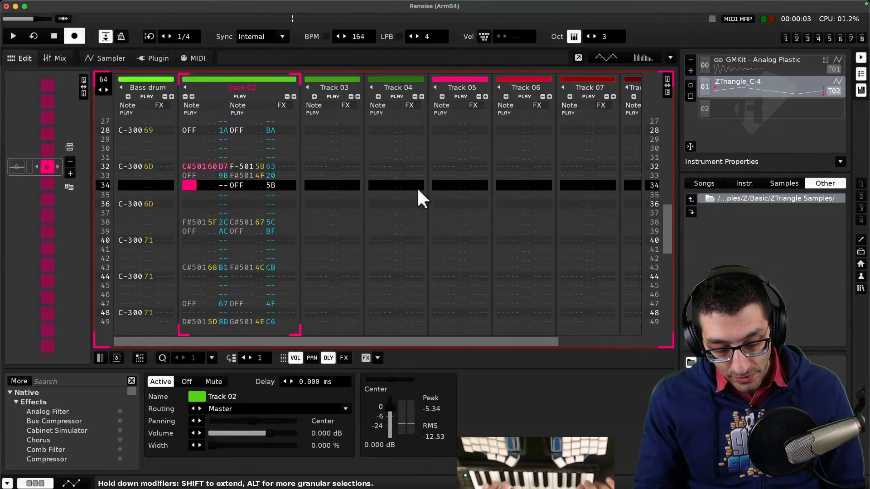
pyautogui.press('Escape')
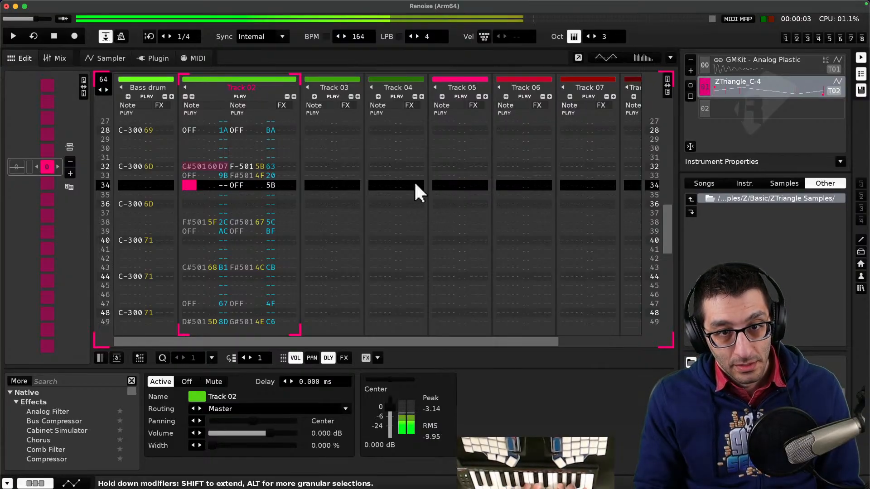
# - Copy and paste the F-5 note in Track 02's second note column, then undo the paste
pyautogui.click(241, 174)
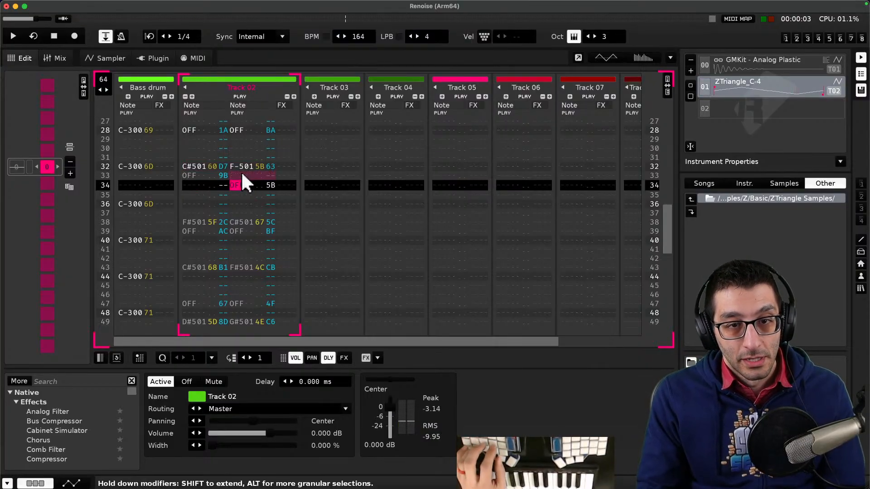
pyautogui.click(236, 166)
pyautogui.press('super+c')
pyautogui.press('super+v')
pyautogui.press('super+z')
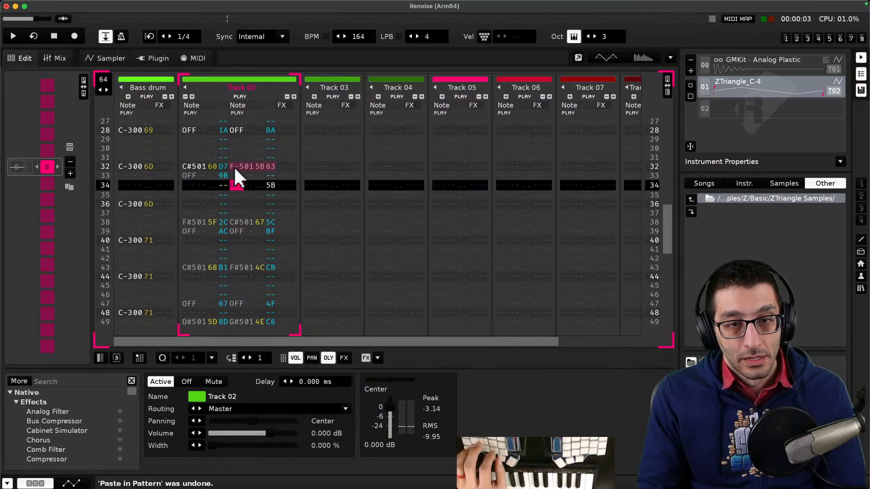
# - Cut a selection from Track 02's second note column and undo the cut
pyautogui.click(235, 176)
pyautogui.press('super+z')
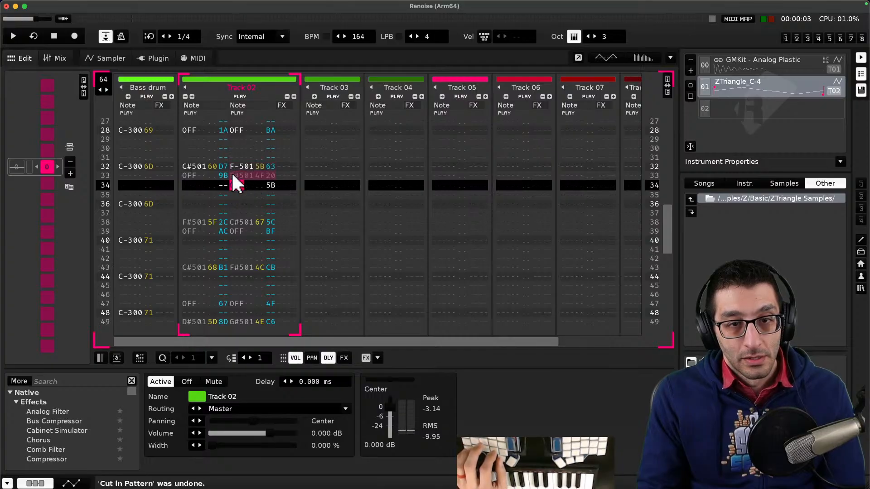
pyautogui.moveTo(267, 183); pyautogui.dragTo(233, 173)
pyautogui.press('super+x')
pyautogui.press('super+z')
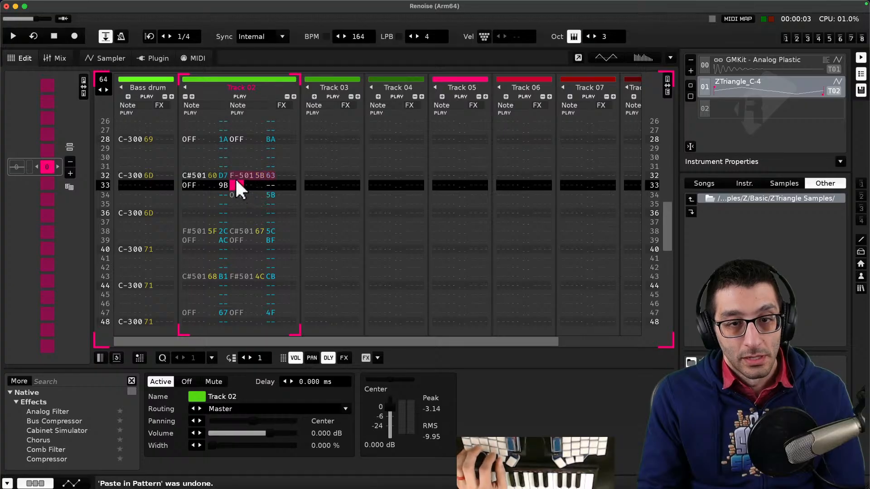
pyautogui.click(233, 174)
pyautogui.press('super+v')
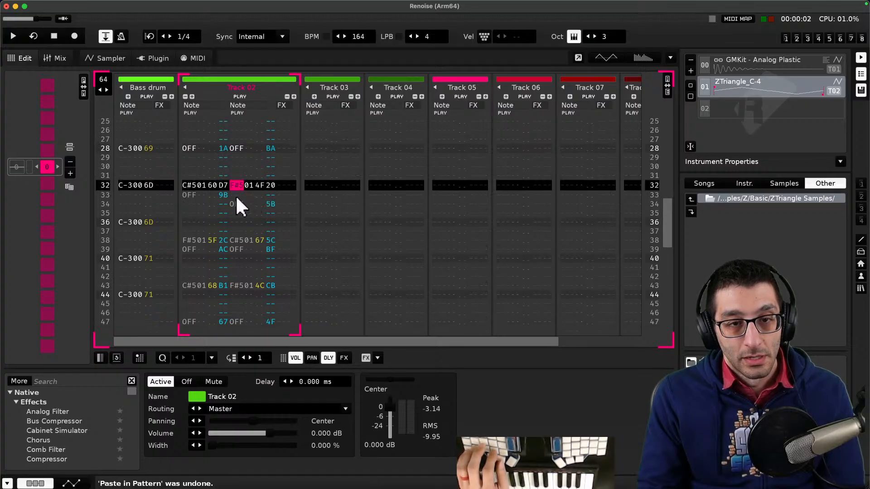
pyautogui.moveTo(189, 186); pyautogui.dragTo(236, 194)
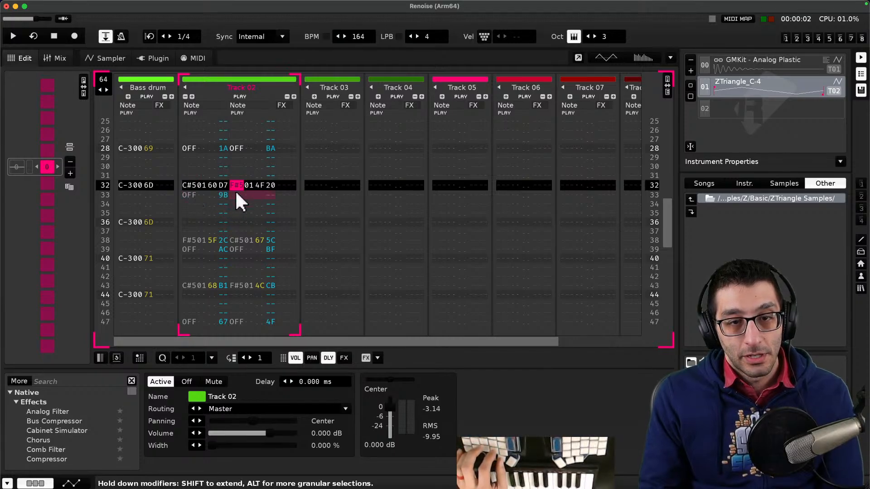
pyautogui.press('super+z')
pyautogui.click(237, 194)
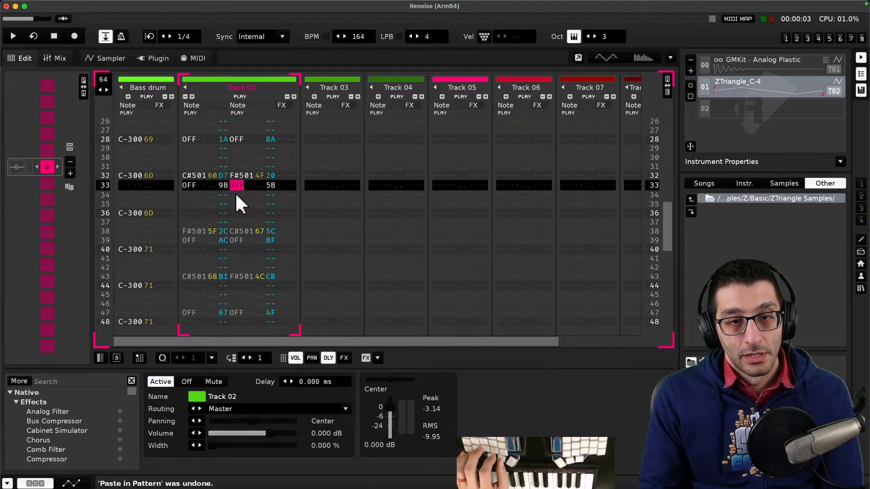
# - Play and stop the pattern, then inspect and audition the columns of Track 02's C#5 note on row 32
pyautogui.press('space')
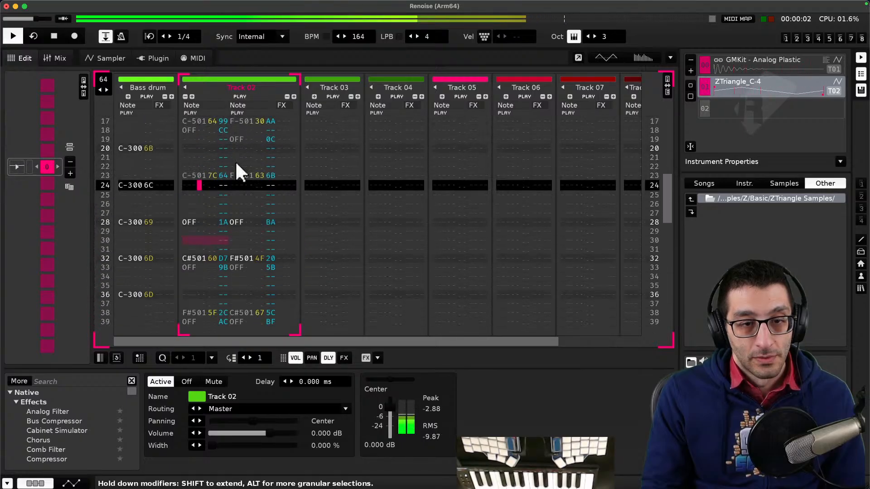
pyautogui.press('space')
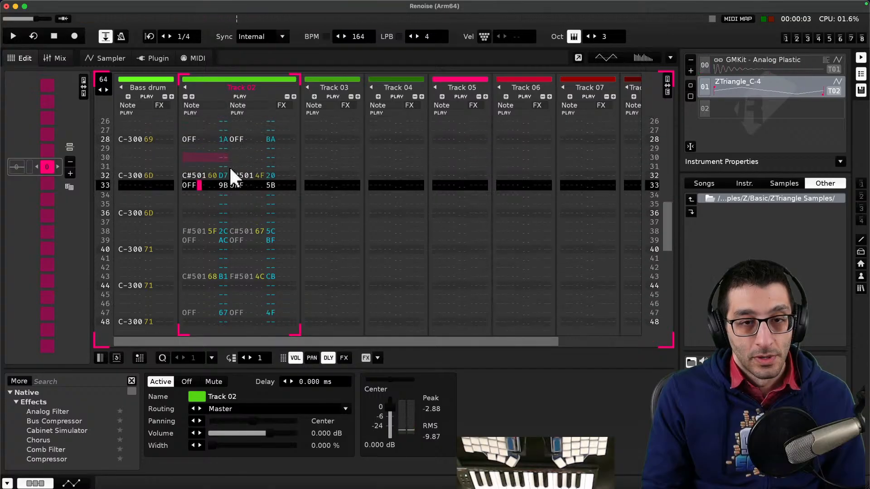
pyautogui.press('Up')
pyautogui.press('Up')
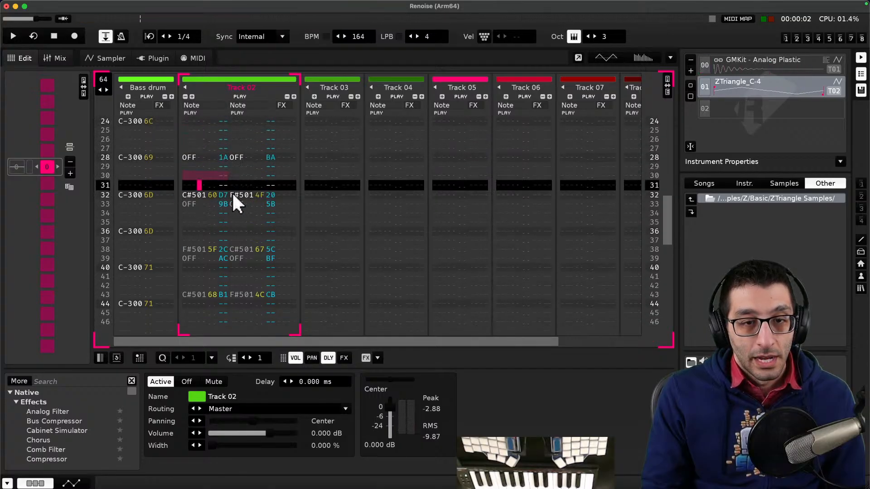
pyautogui.click(220, 194)
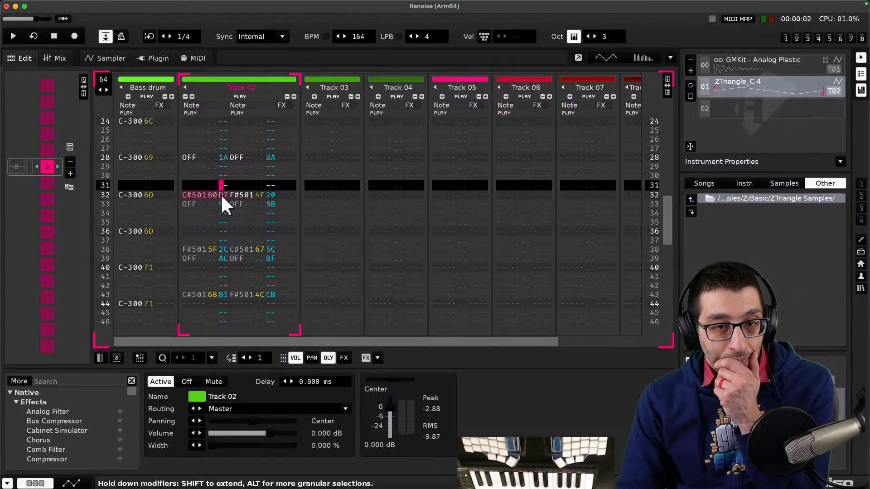
pyautogui.click(221, 194)
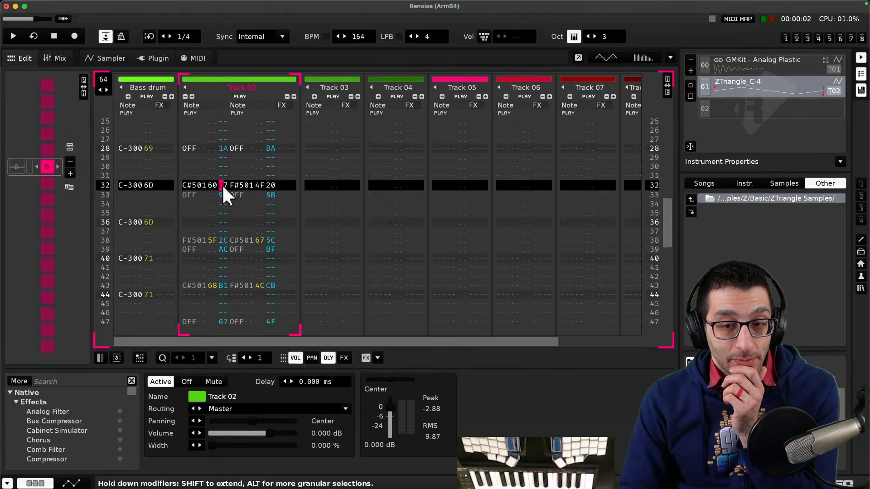
pyautogui.rightClick(219, 182)
pyautogui.click(219, 182)
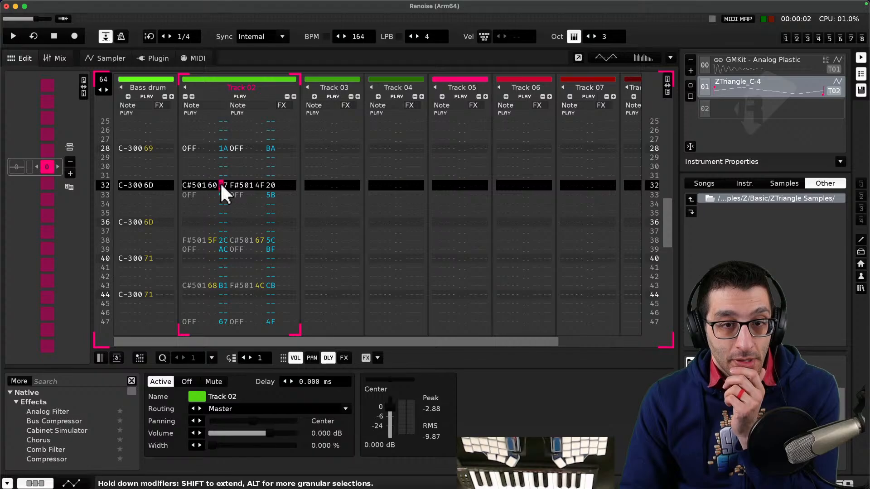
pyautogui.click(220, 182)
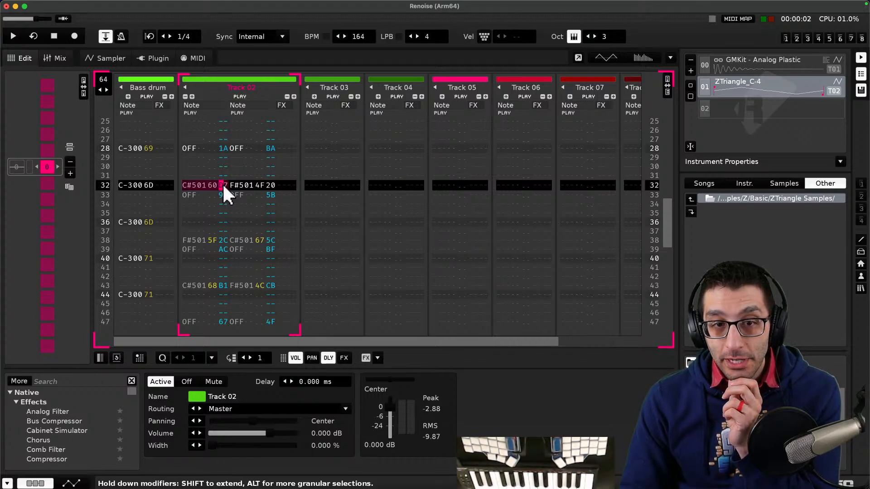
pyautogui.click(222, 183)
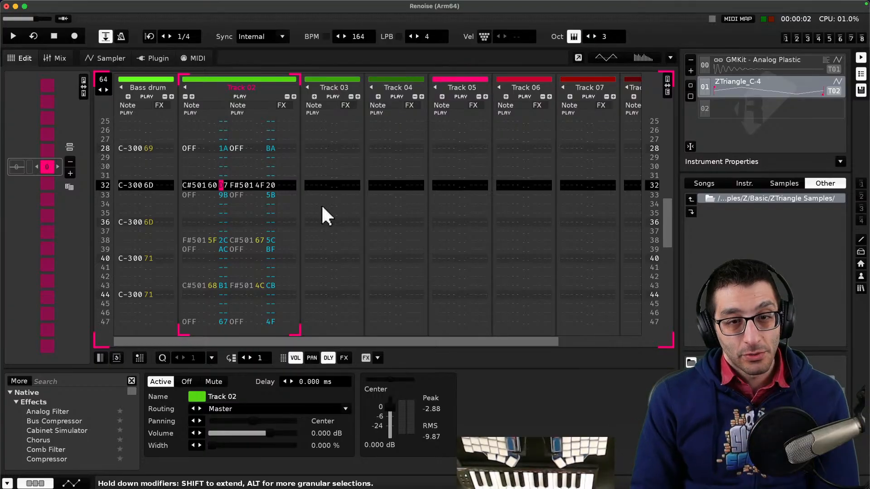
pyautogui.moveTo(222, 177); pyautogui.dragTo(217, 184)
pyautogui.press('Return')
pyautogui.press('Return')
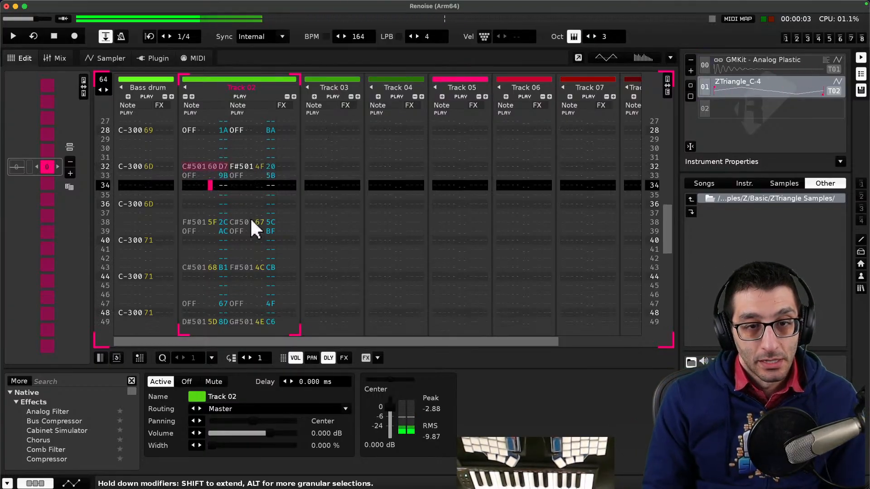
# - Scroll through the pattern and play it again to review Track 02's note columns
pyautogui.click(222, 166)
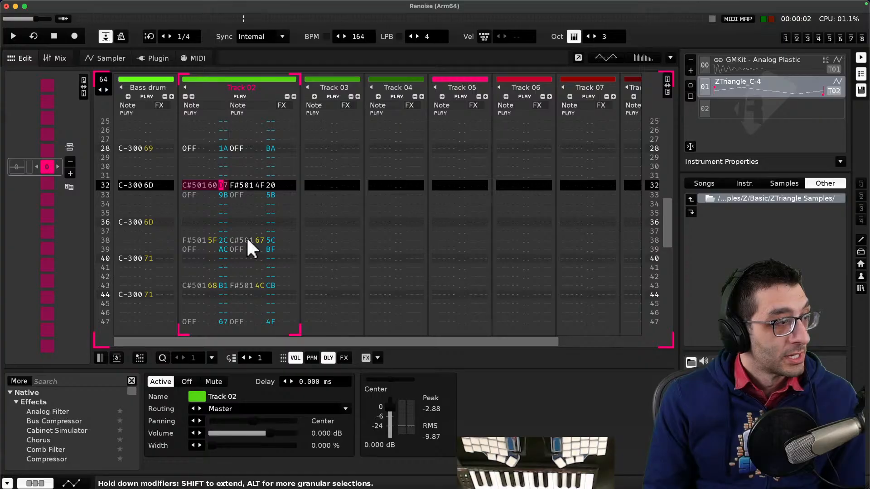
pyautogui.press('Down')
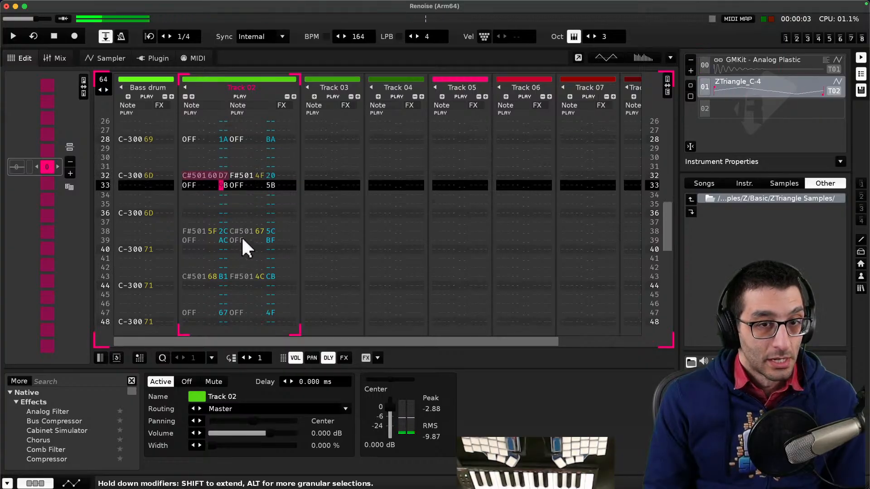
pyautogui.press('Up')
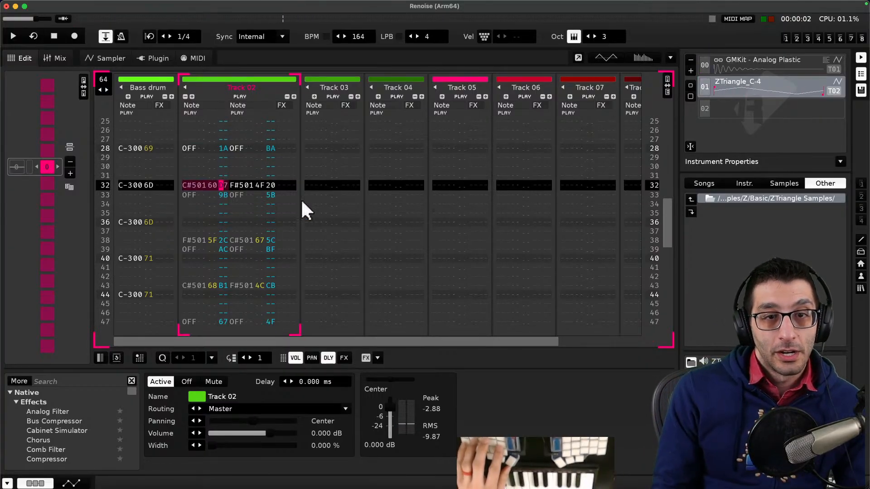
pyautogui.scroll(11, 213, 156)
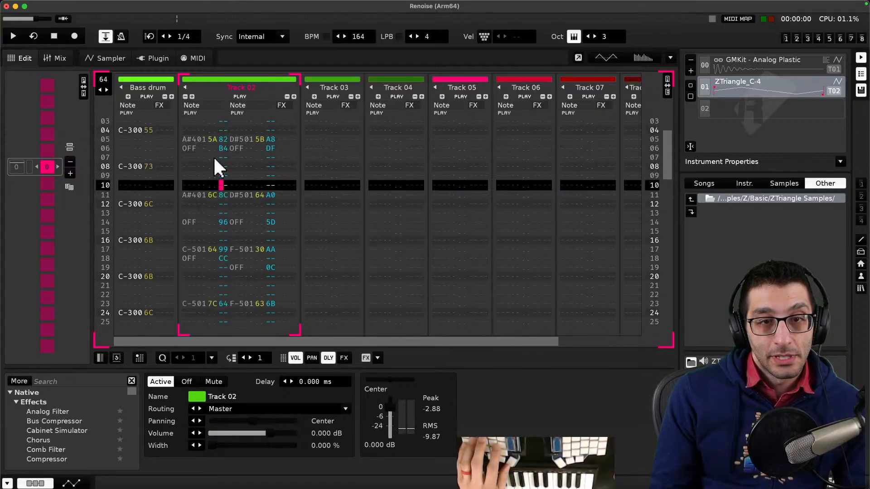
pyautogui.scroll(4, 214, 159)
pyautogui.press('space')
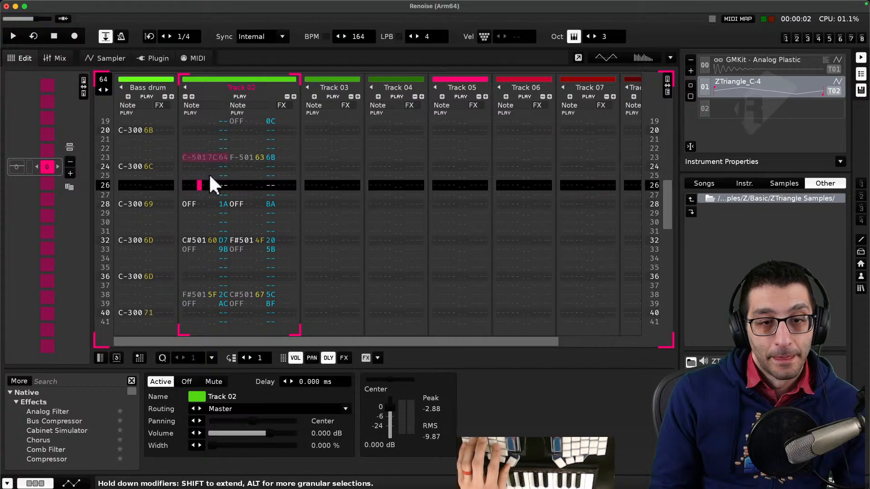
pyautogui.scroll(-4, 210, 181)
pyautogui.scroll(-5, 229, 199)
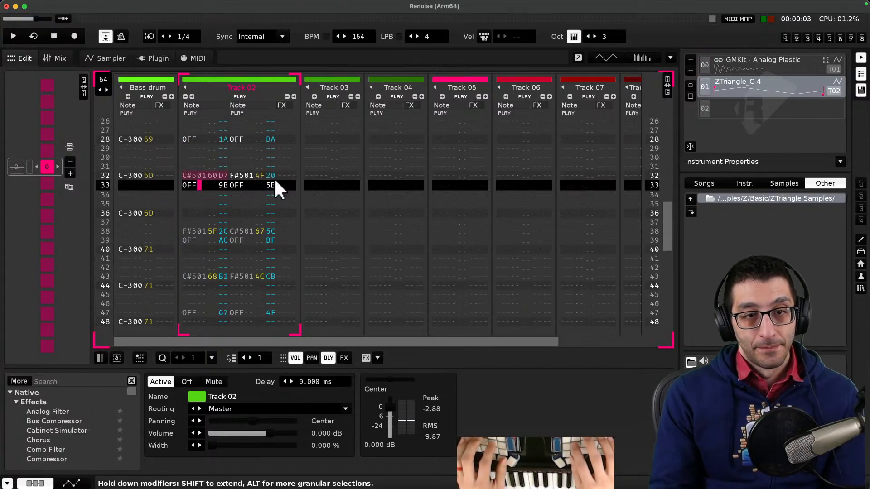
# - Search the web for renoise track column meanings and open the Tracker Interface tutorial's column layout diagram
pyautogui.press('super+Tab')
pyautogui.hotkey('ctrl', 'alt', 'Right')
pyautogui.press('super+t')
pyautogui.write('re')
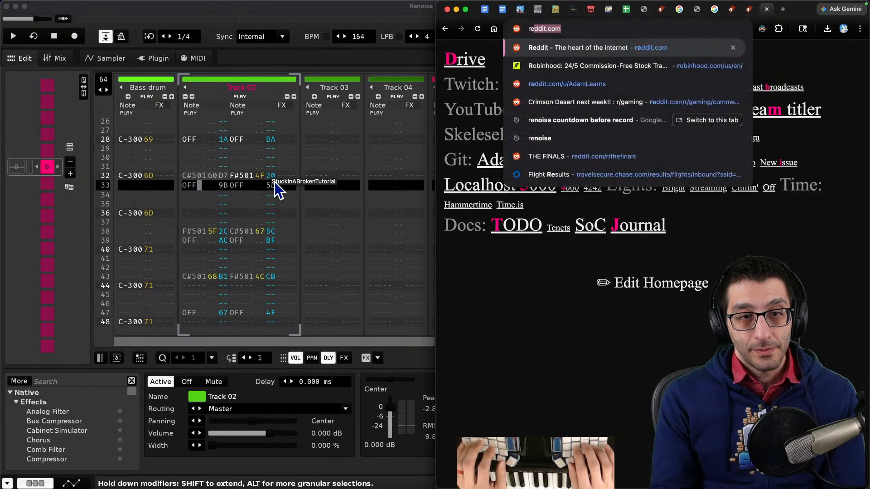
pyautogui.write('noise t')
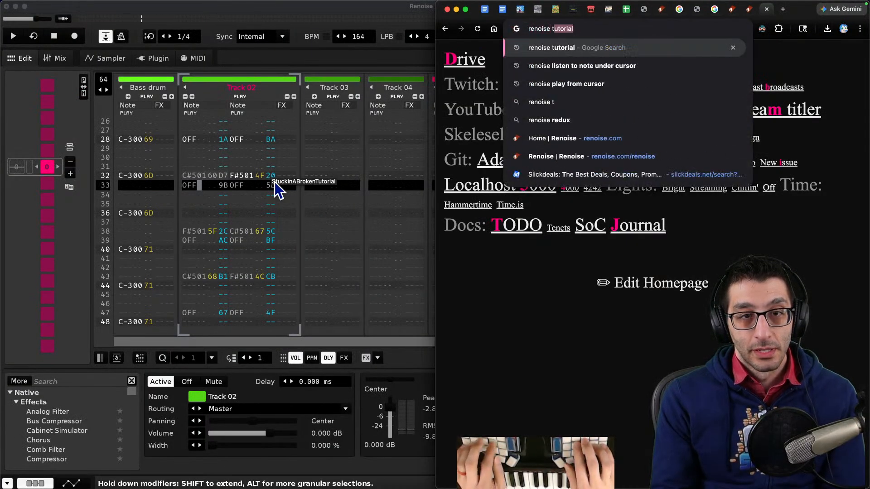
pyautogui.write('rack column meanings')
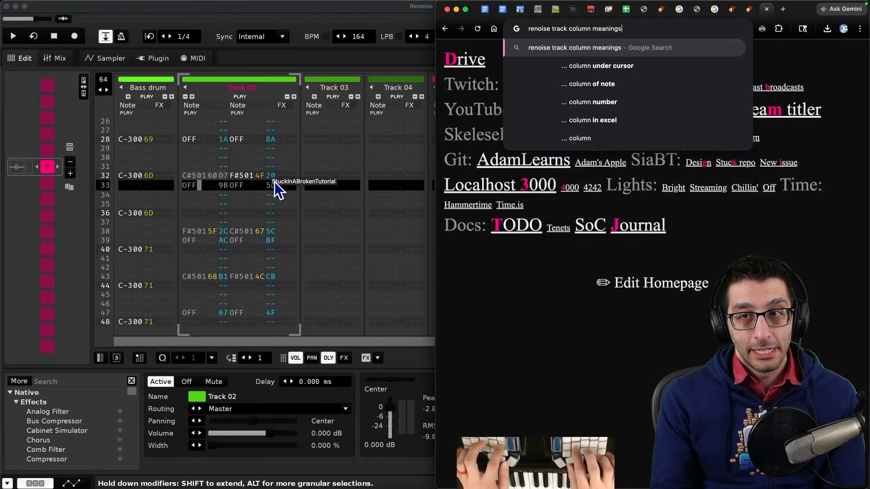
pyautogui.press('Return')
pyautogui.click(511, 141)
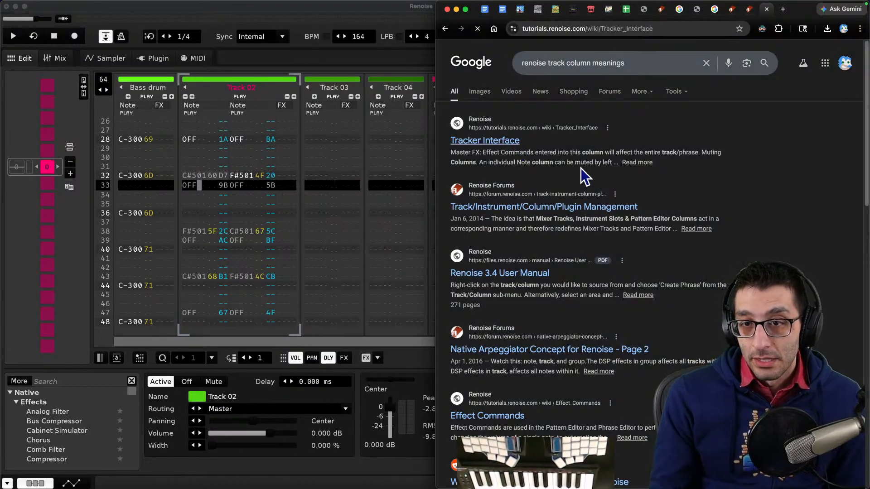
pyautogui.scroll(-5, 580, 144)
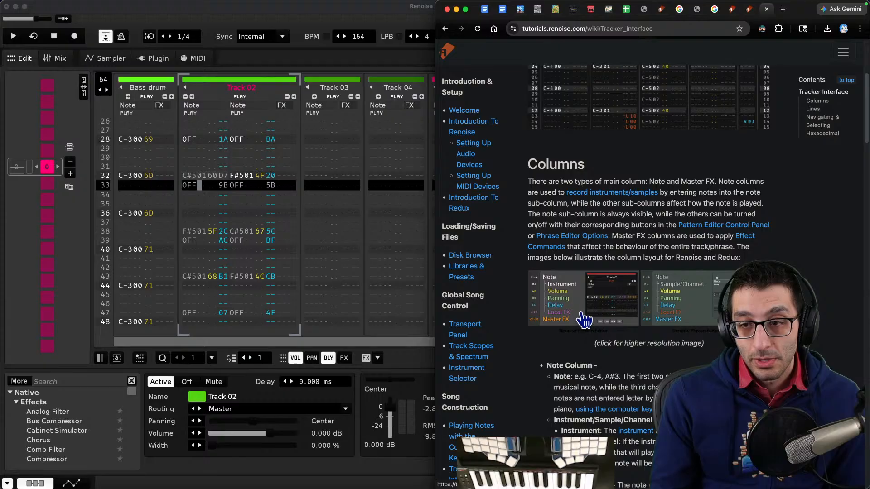
pyautogui.click(625, 310)
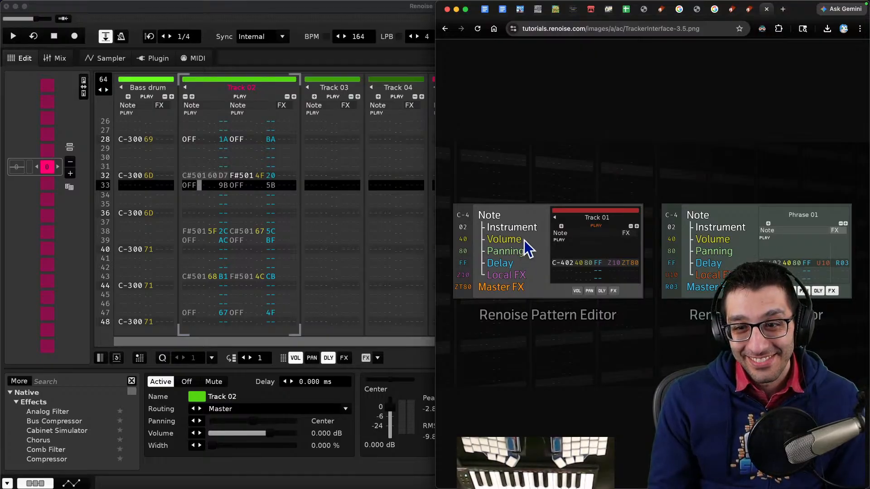
pyautogui.click(206, 178)
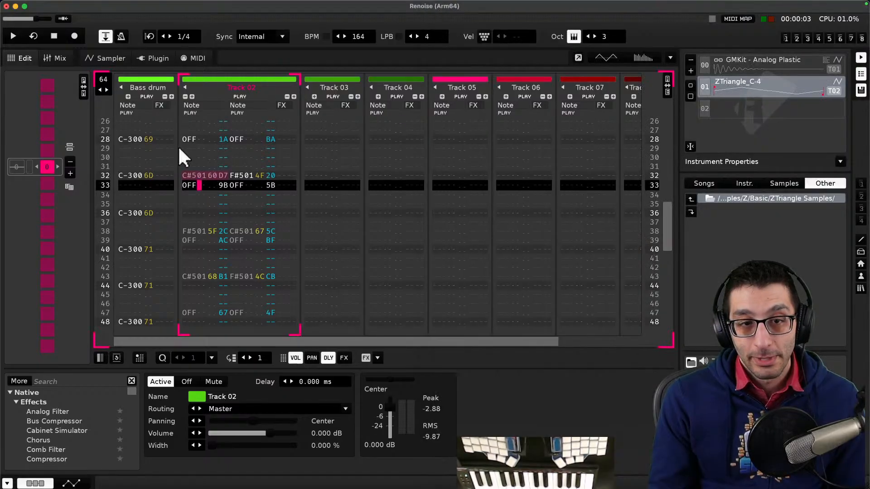
pyautogui.moveTo(179, 482)
pyautogui.click(116, 469)
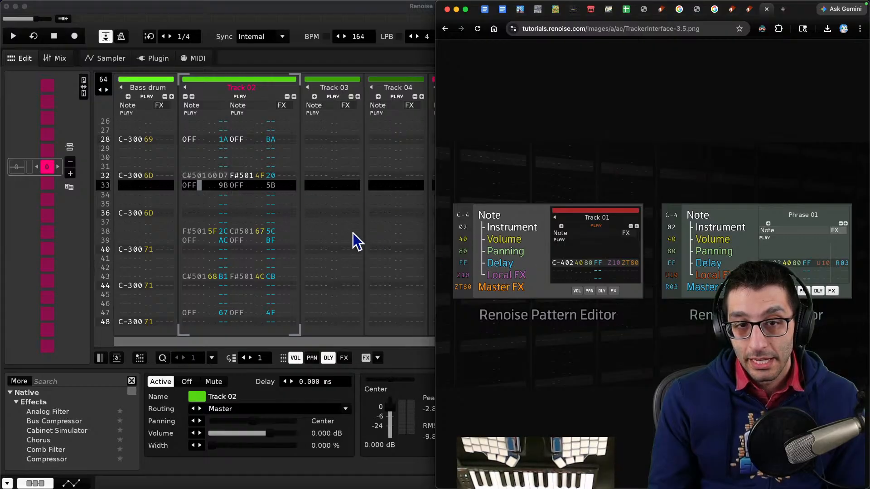
pyautogui.click(226, 187)
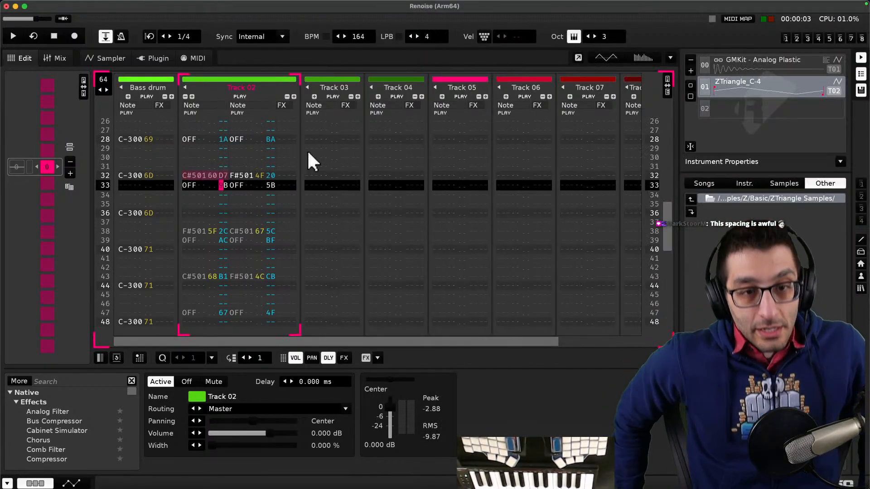
# - Switch to the notes, add a Keyboard bullet under Usage notes and nest the existing shortcut notes beneath it
pyautogui.press('super+Tab')
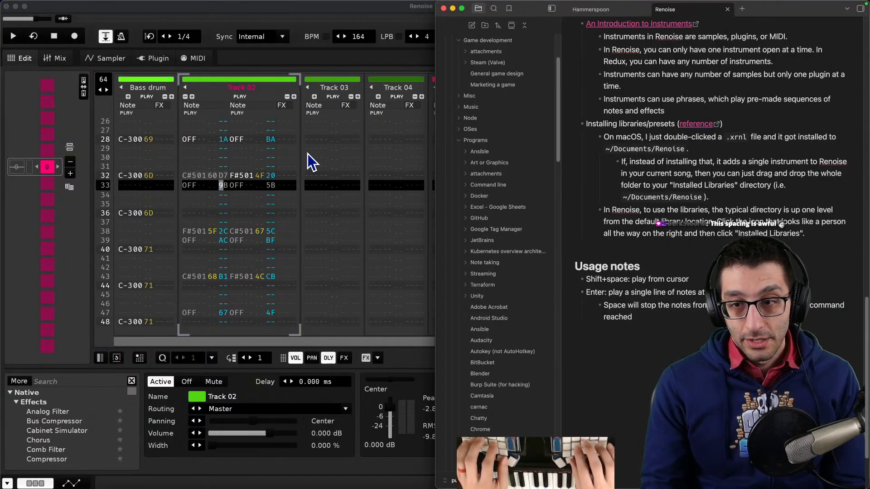
pyautogui.click(677, 261)
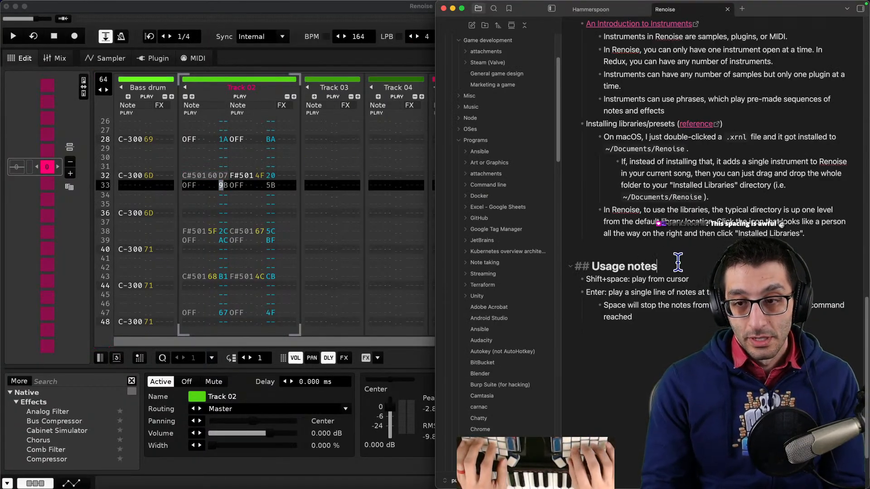
pyautogui.press('Return')
pyautogui.press('Up')
pyautogui.press('Down')
pyautogui.write('-')
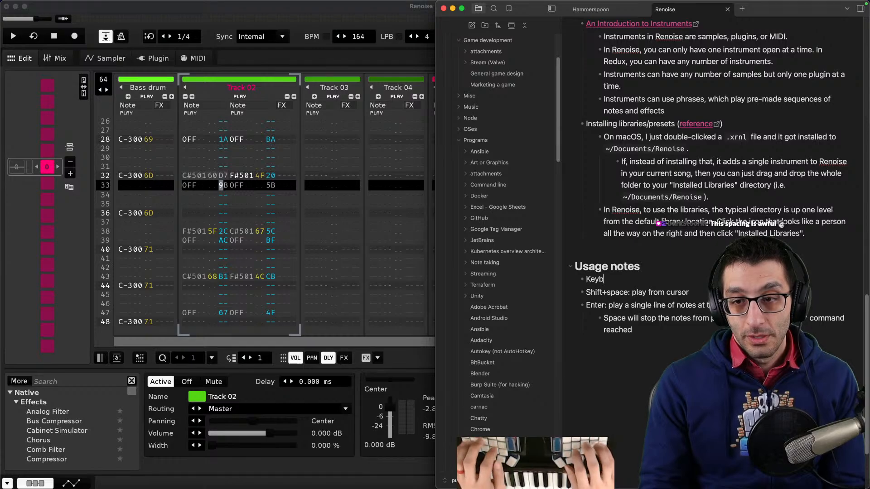
pyautogui.hotkey('shift', 'Down')
pyautogui.hotkey('shift', 'Down')
pyautogui.hotkey('shift', 'Down')
pyautogui.press('Tab')
# - Insert a 'Tracker columns' bullet above Keyboard with the sub-note 'You'll see something like this:'
pyautogui.press('Up')
pyautogui.press('Up')
pyautogui.press('Home')
pyautogui.press('Return')
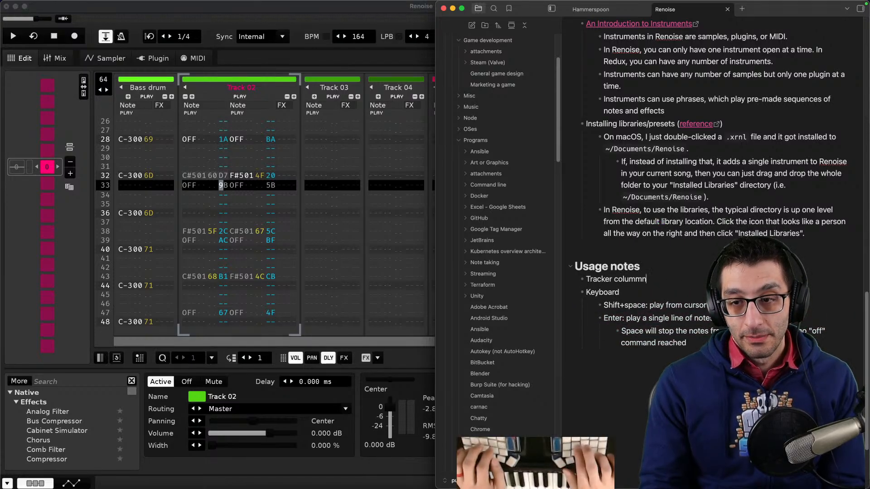
pyautogui.write('Tracker columns')
pyautogui.press('Return')
pyautogui.press('Tab')
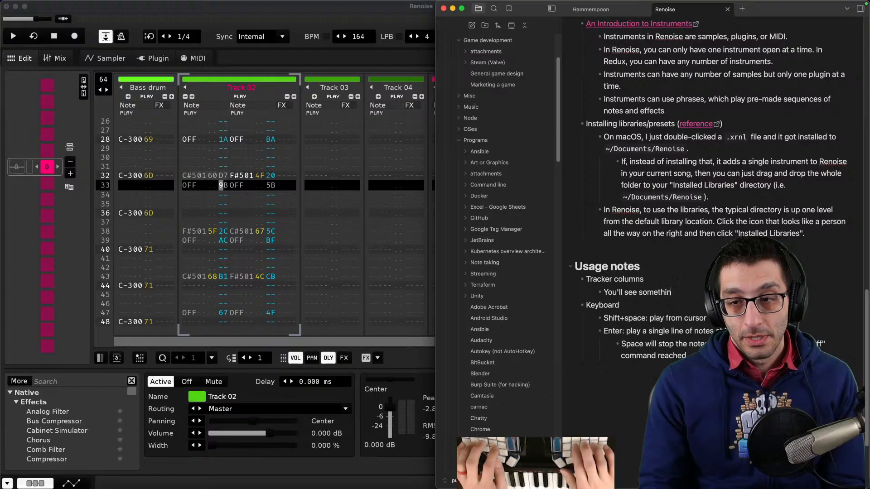
# - Add a nested example line 'C#5 01 60 D7' formatted as code under 'You'll see something like this:'
pyautogui.press('Return')
pyautogui.press('Tab')
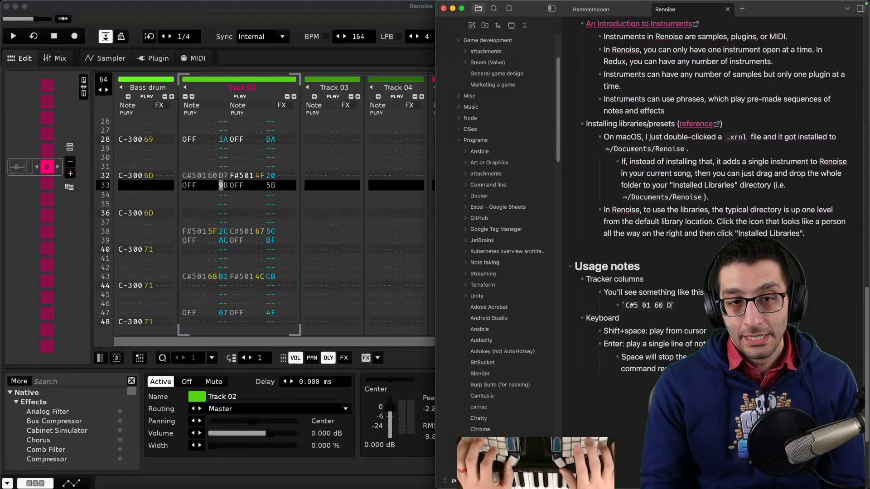
pyautogui.write('`C#5 01 60 D7`')
pyautogui.press('Return')
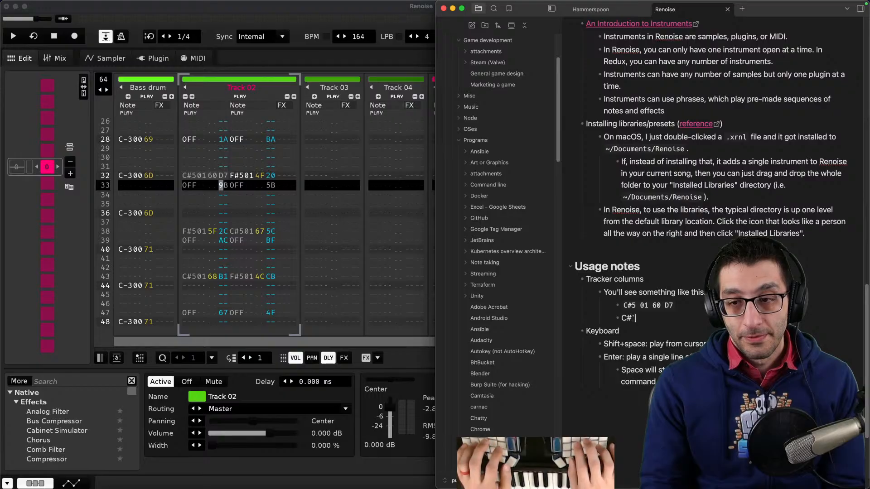
# - Add a bullet explaining that C#5, formatted as code, is the note and octave
pyautogui.write('5')
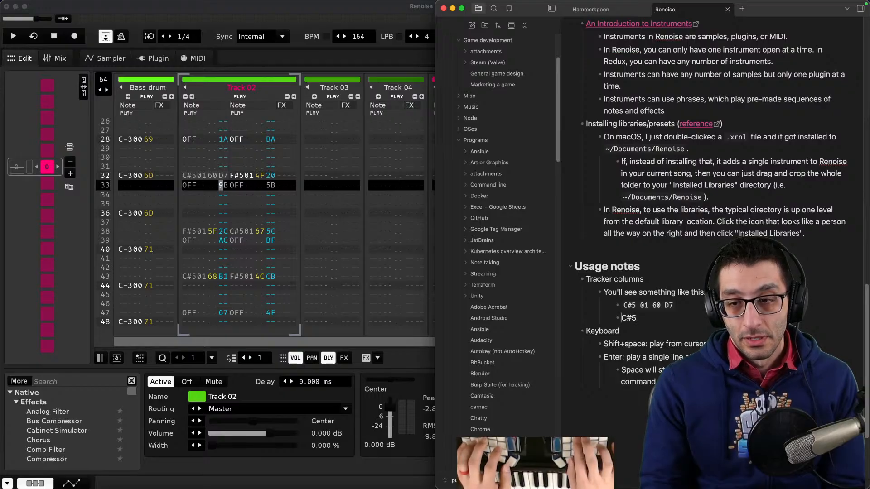
pyautogui.press('Home')
pyautogui.write('`')
pyautogui.press('End')
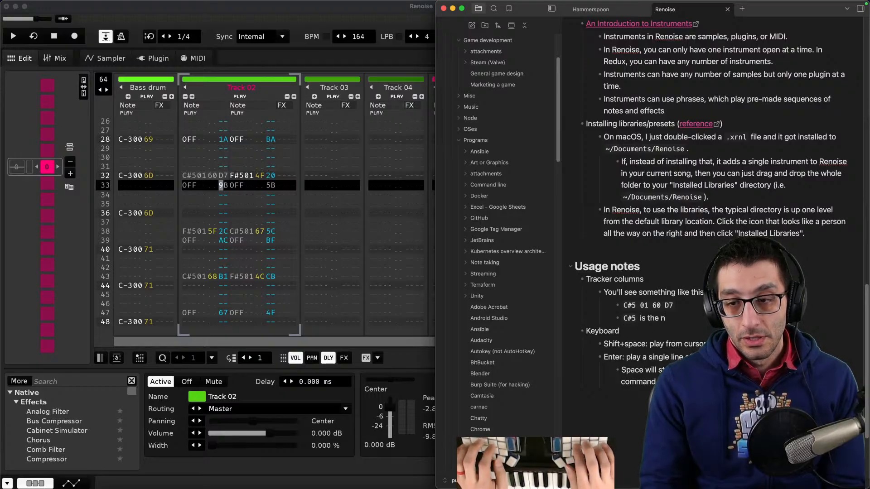
pyautogui.write('is the note and octa')
pyautogui.press('Return')
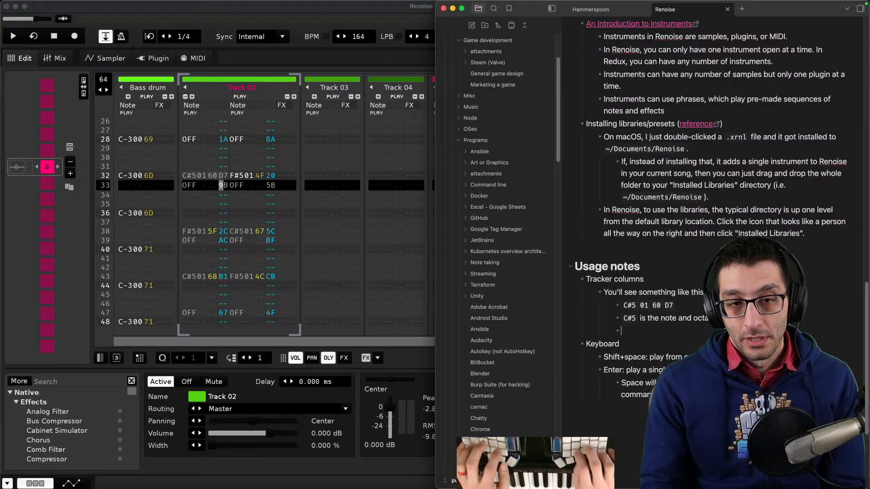
# - Add a bullet stating '01 is the instrument used' with 01 formatted as code
pyautogui.write('`01`')
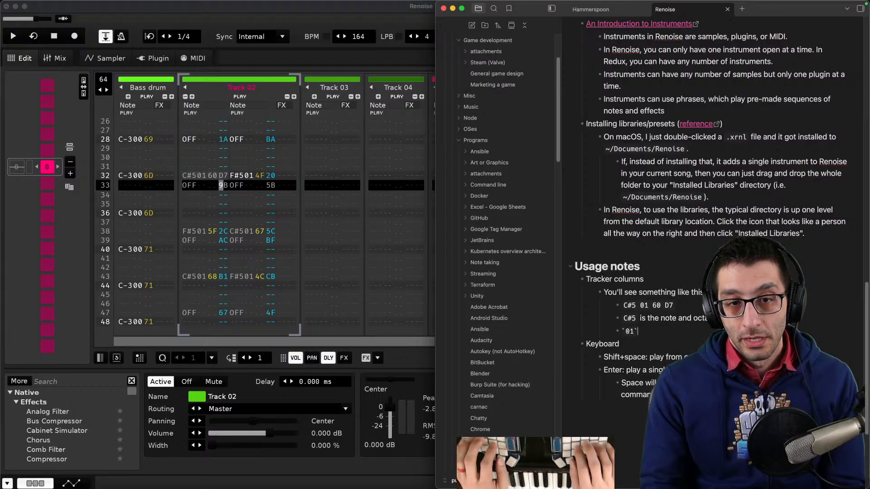
pyautogui.write(' is the instrument used')
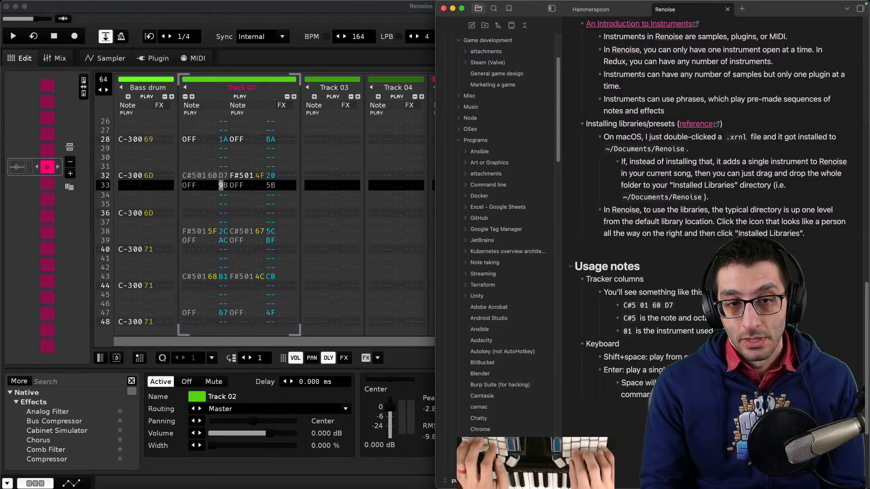
pyautogui.press('Return')
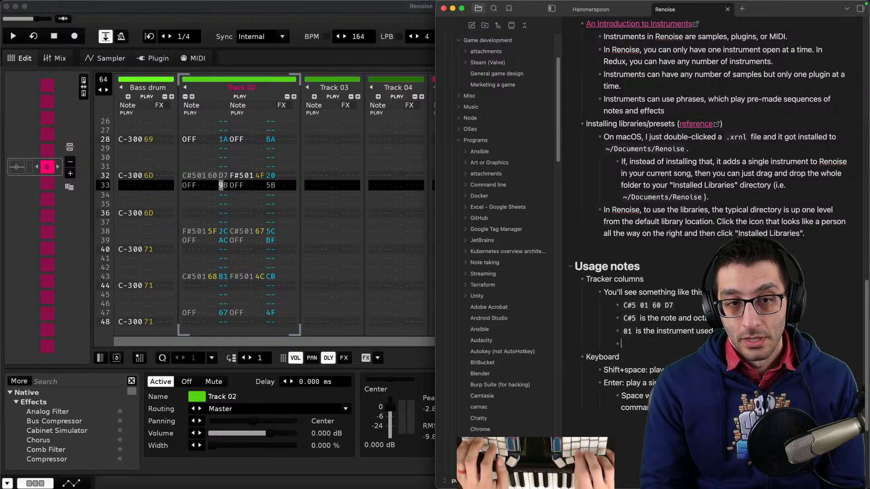
# - Add bullets explaining that 60 is the volume and D7 is the delay, checking the column diagram
pyautogui.write('`60` is the')
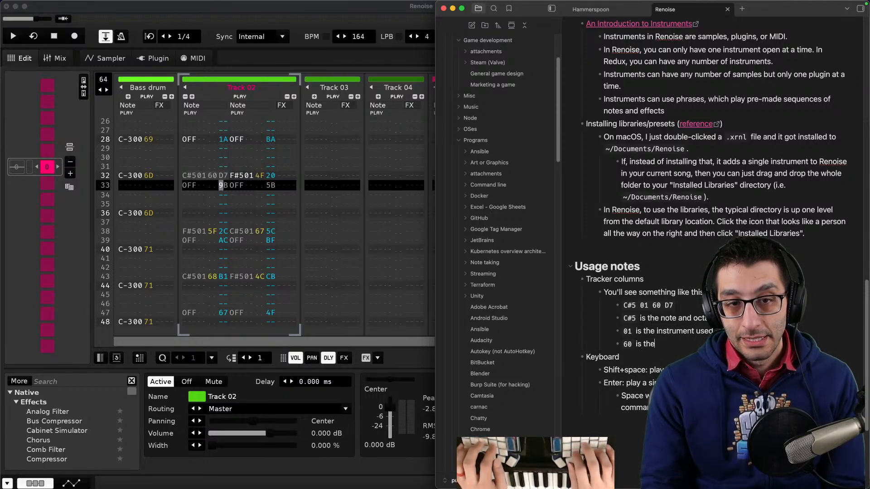
pyautogui.press('super+Tab')
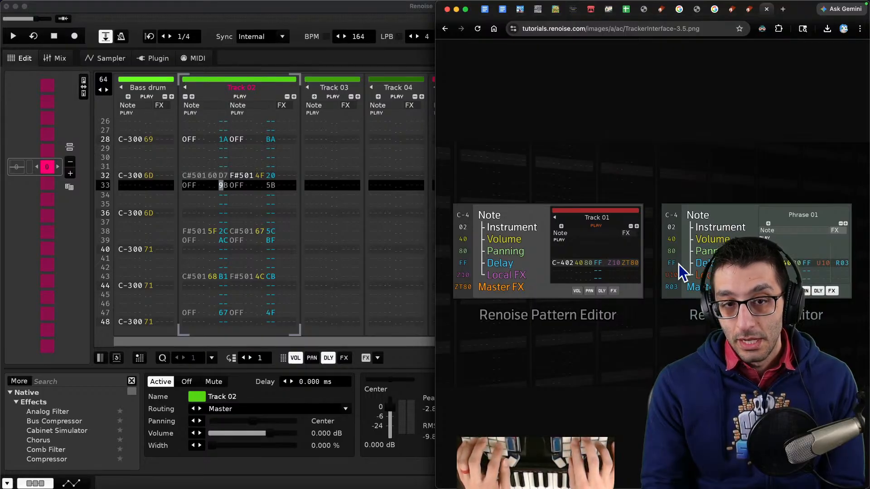
pyautogui.press('super+Tab')
pyautogui.press('super+Tab')
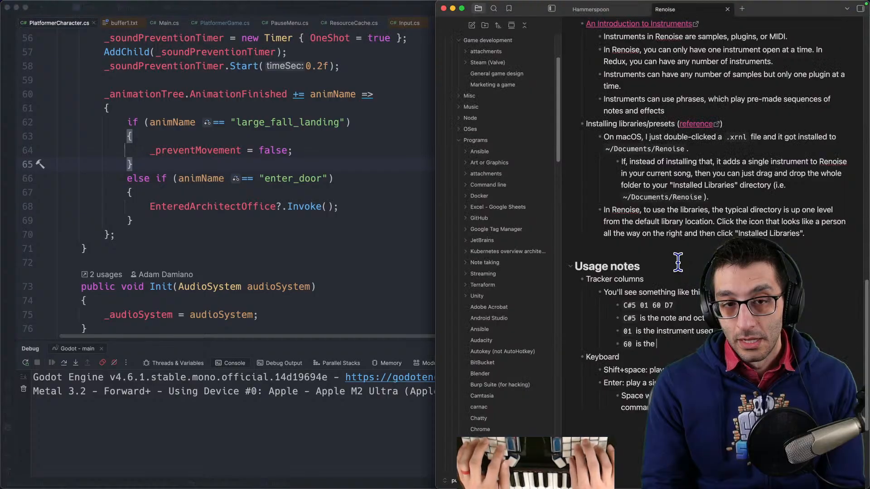
pyautogui.press('super+Tab')
pyautogui.press('super+Tab')
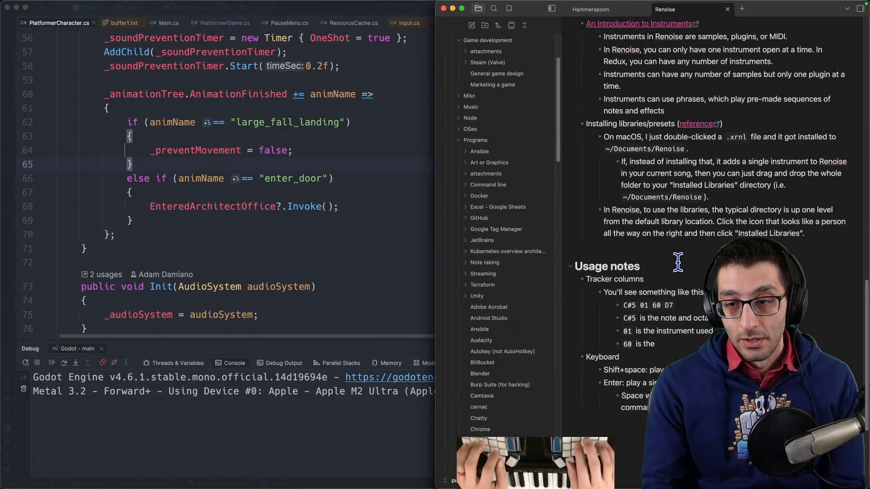
pyautogui.write('volume')
pyautogui.press('Return')
pyautogui.write('`D')
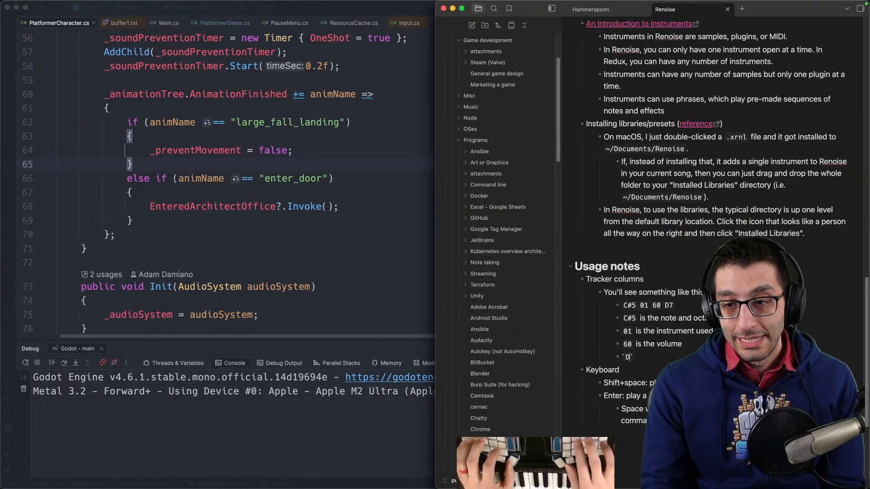
pyautogui.write('7` is the delay')
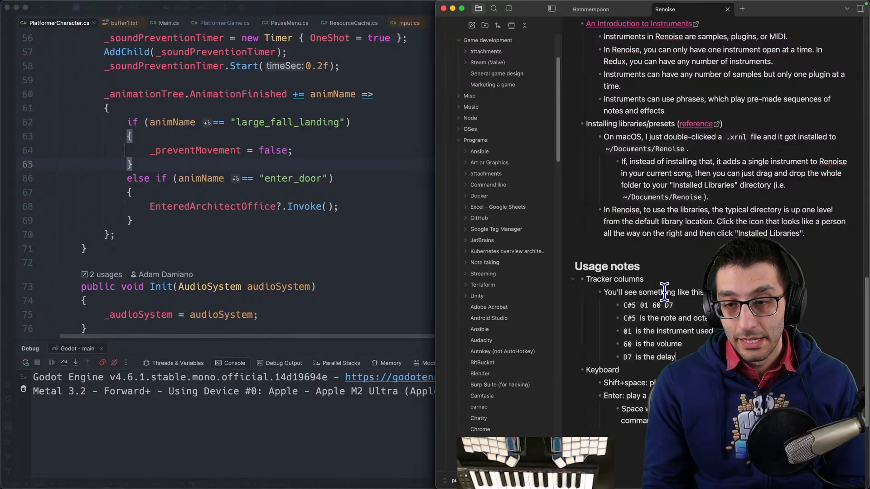
# - Enlarge and examine the Renoise Pattern Editor column diagram in the browser
pyautogui.moveTo(239, 486)
pyautogui.click(114, 461)
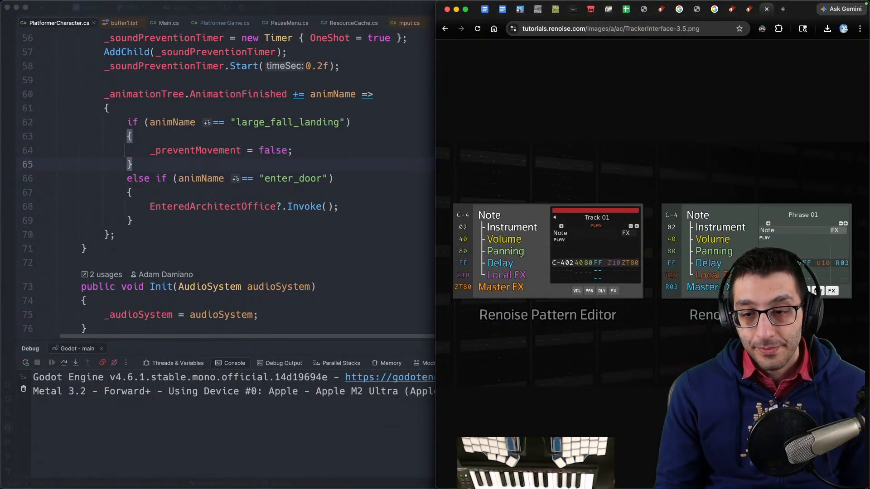
pyautogui.click(557, 461)
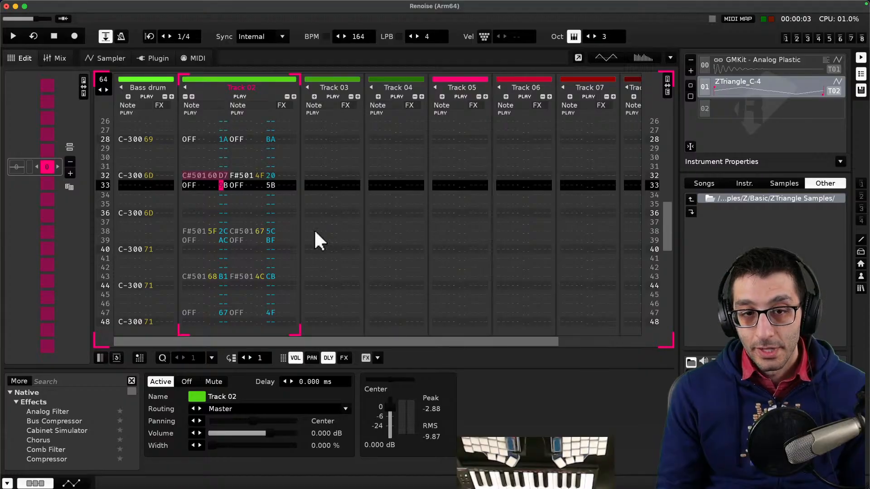
pyautogui.hotkey('ctrl', 'alt', 'Left')
pyautogui.click(722, 261)
pyautogui.hotkey('ctrl', 'alt', 'Return')
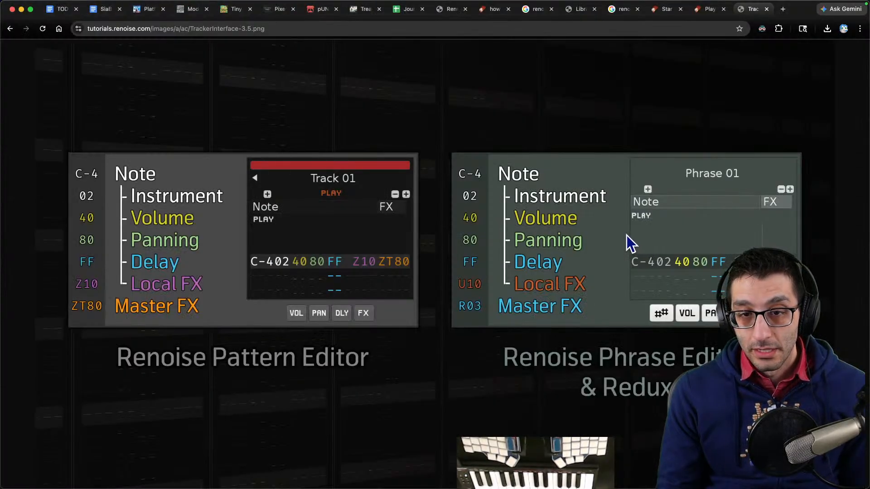
pyautogui.hotkey('ctrl', 'alt', 'Right')
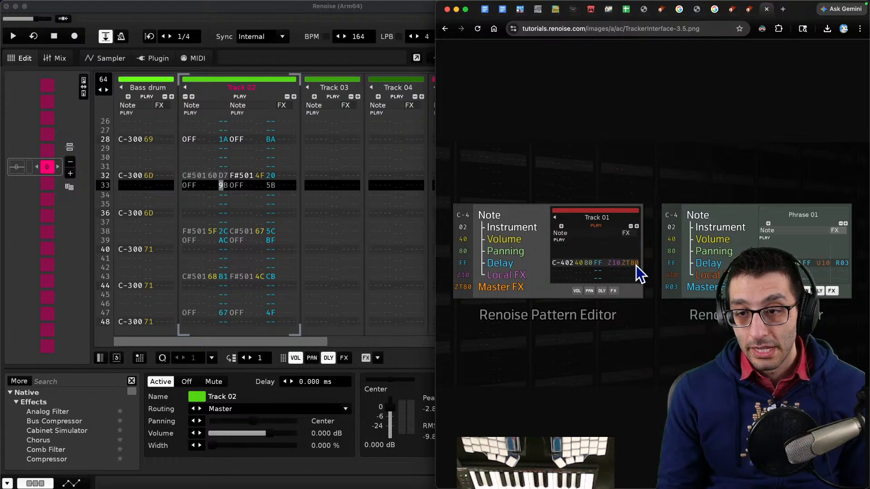
pyautogui.click(635, 195)
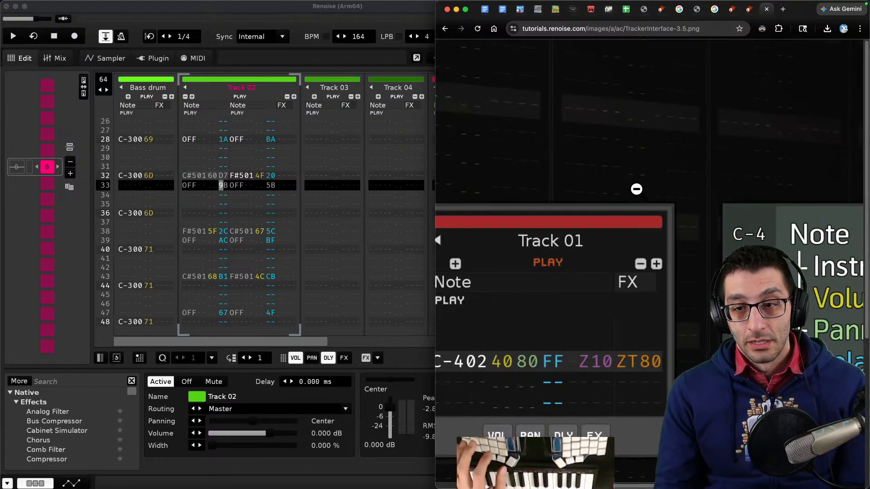
pyautogui.click(636, 189)
pyautogui.press('super+Tab')
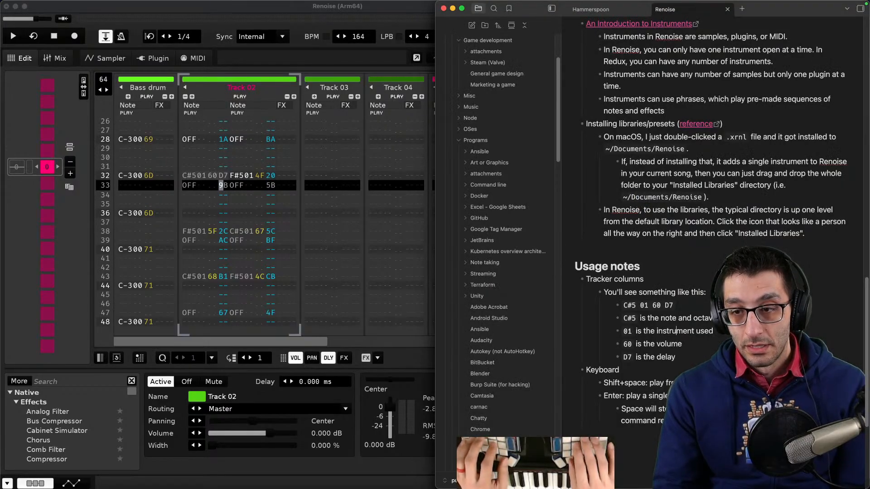
# - Extend the example line to 'C#5 01 60 D7 Z10 ZT80'
pyautogui.press('Up')
pyautogui.press('Up')
pyautogui.press('Up')
pyautogui.press('Up')
pyautogui.press('super+Tab')
pyautogui.hotkey('ctrl', 'alt', 'Left')
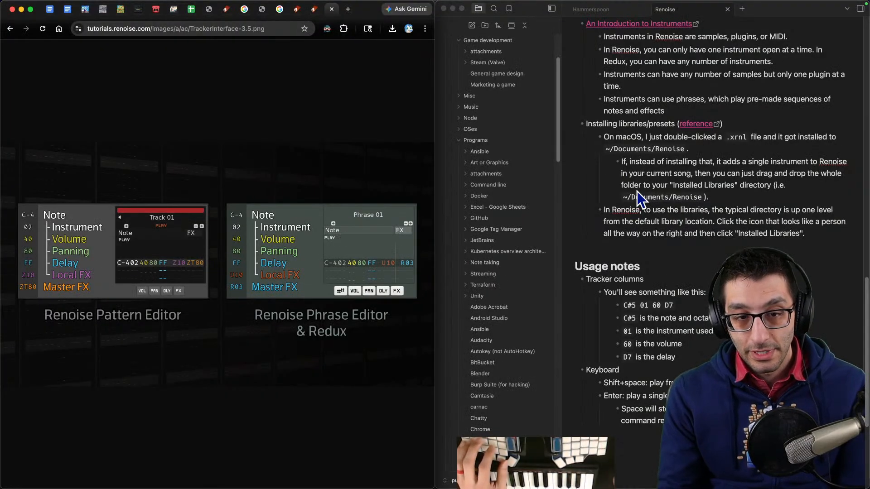
pyautogui.click(688, 312)
pyautogui.write('Z')
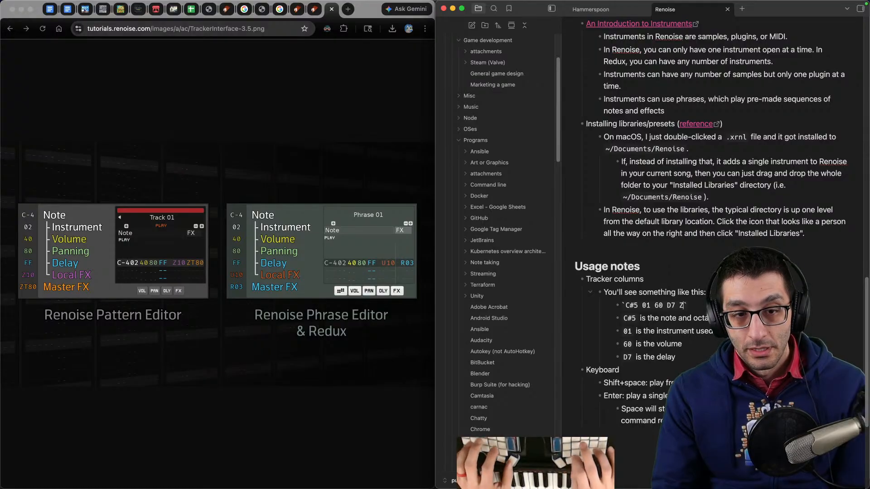
pyautogui.write('10 ZT8')
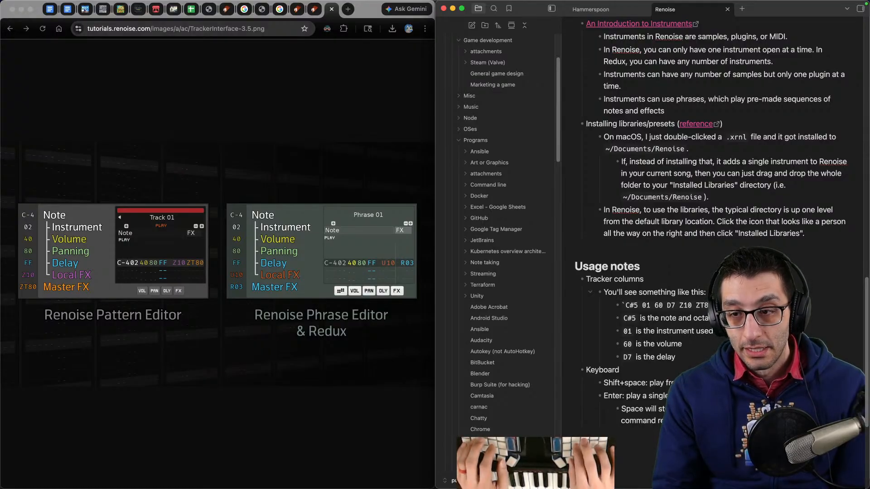
# - Add bullets 'Z10: local FX' and 'ZT80: master FX' under the tracker column notes
pyautogui.press('Return')
pyautogui.write('Z10')
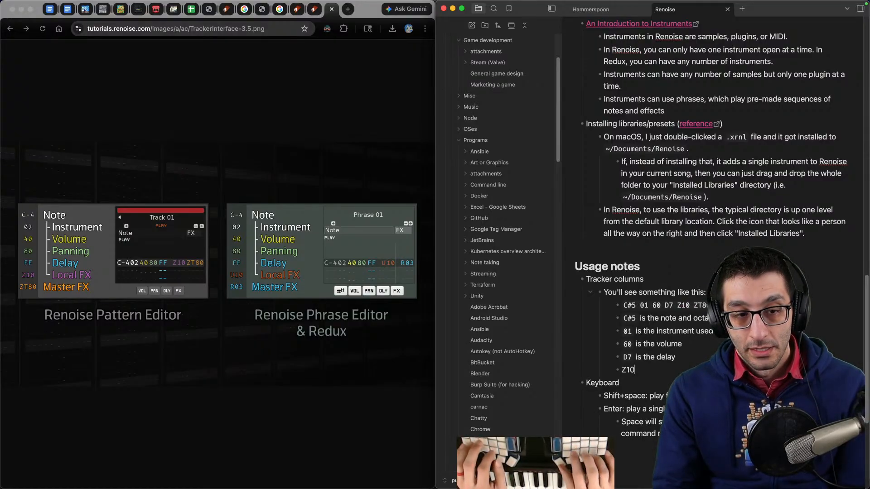
pyautogui.write(': lcal')
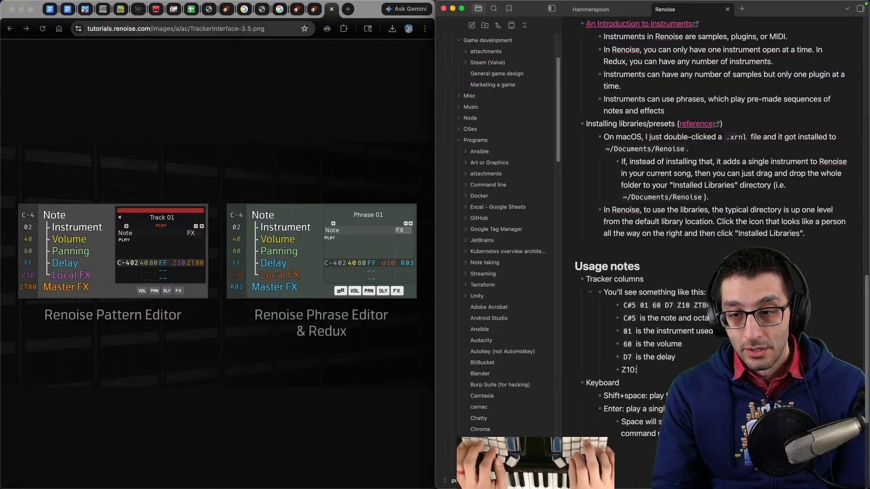
pyautogui.write(' local FX')
pyautogui.press('Return')
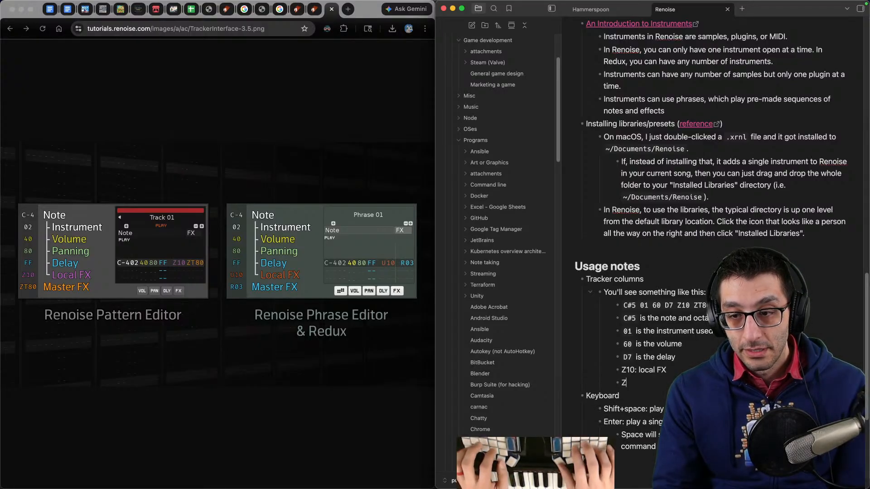
pyautogui.write('ZT80: master')
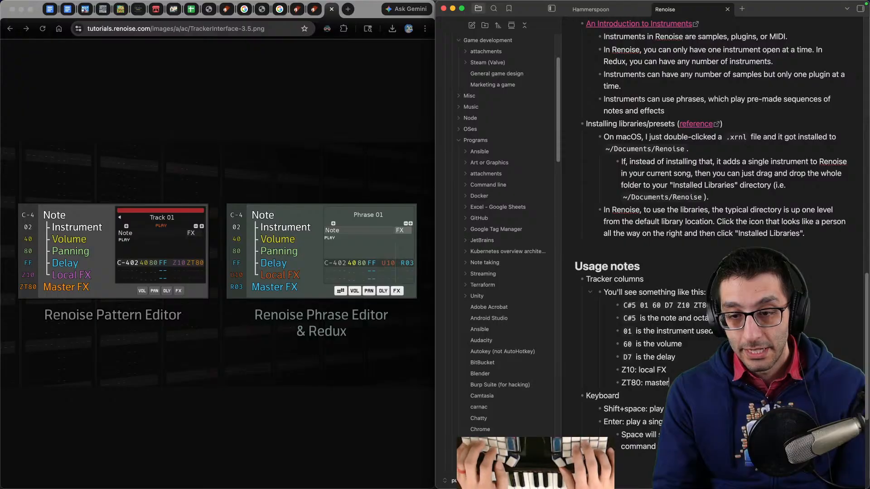
pyautogui.write(' F')
# - Format the Z10 and ZT80 labels in those bullets as inline code
pyautogui.hotkey('alt', 'shift', 'Right')
pyautogui.write('`')
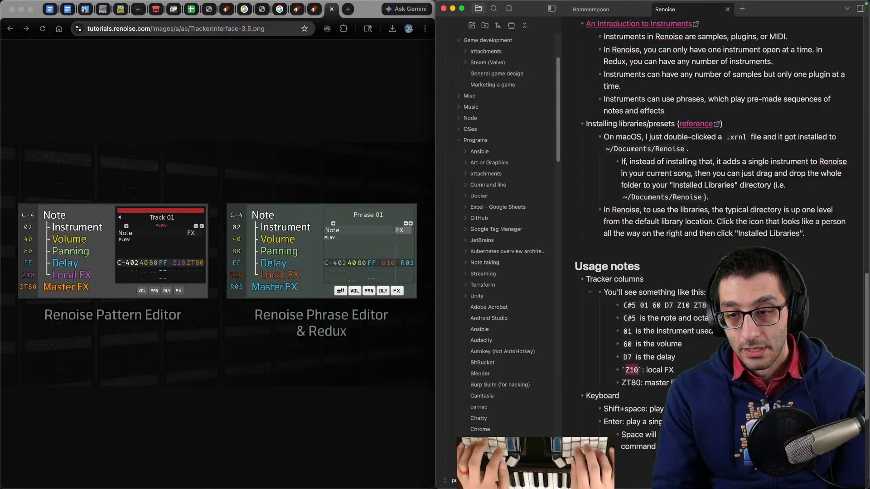
pyautogui.press('Down')
pyautogui.hotkey('alt', 'shift', 'Right')
pyautogui.press('Right')
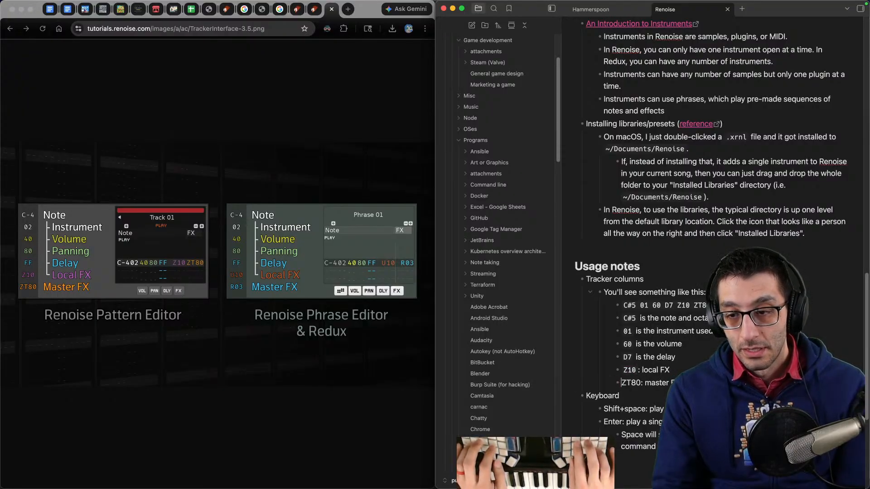
pyautogui.hotkey('alt', 'shift', 'Right')
pyautogui.write('`')
pyautogui.click(297, 195)
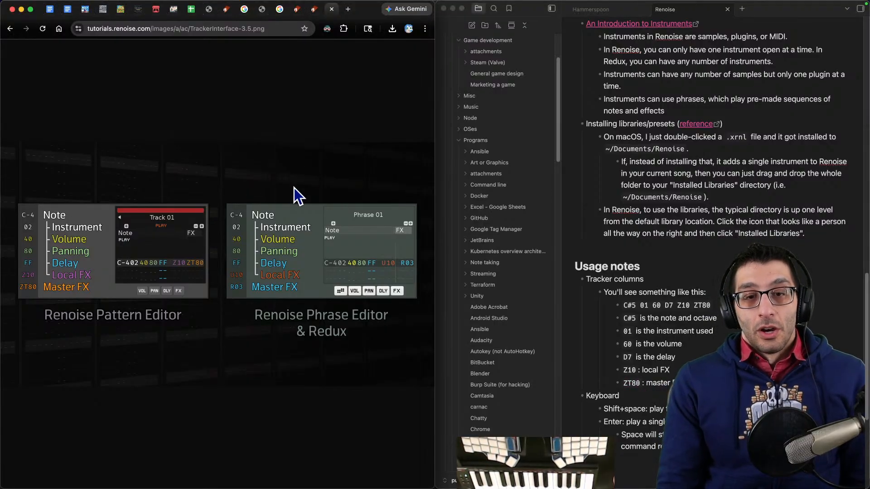
pyautogui.hotkey('ctrl', 'alt', 'Right')
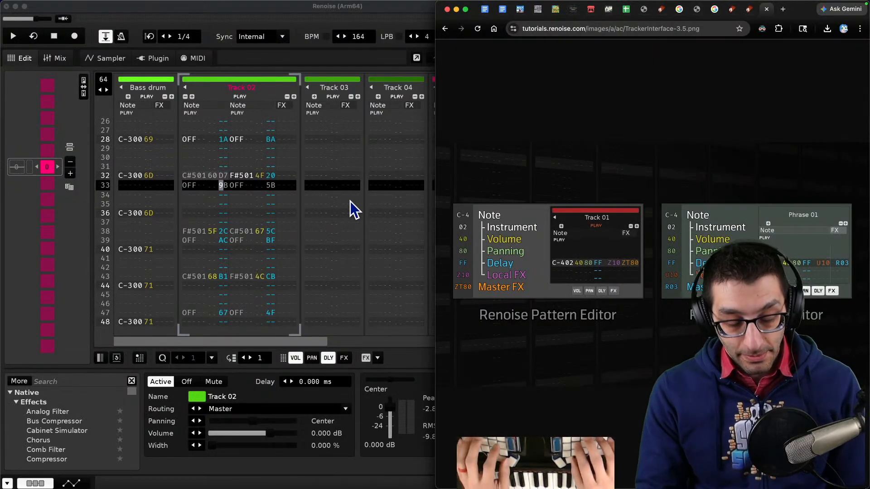
pyautogui.press('super+Tab')
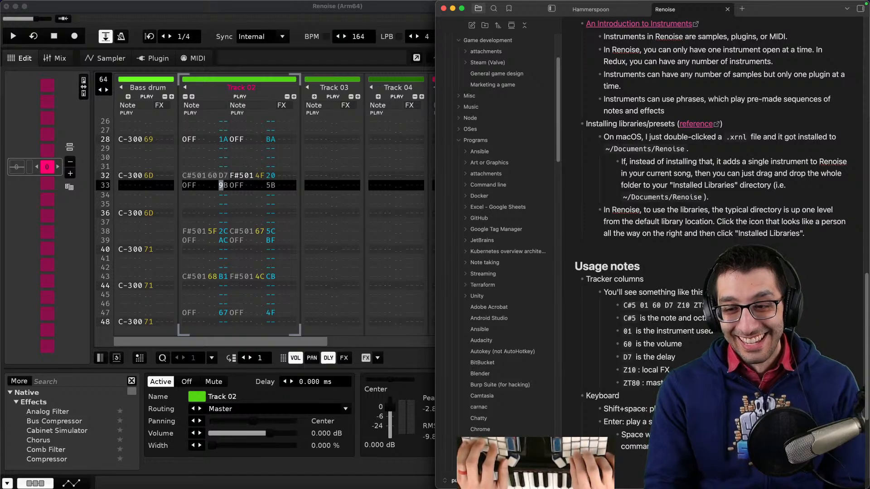
pyautogui.press('super+Tab')
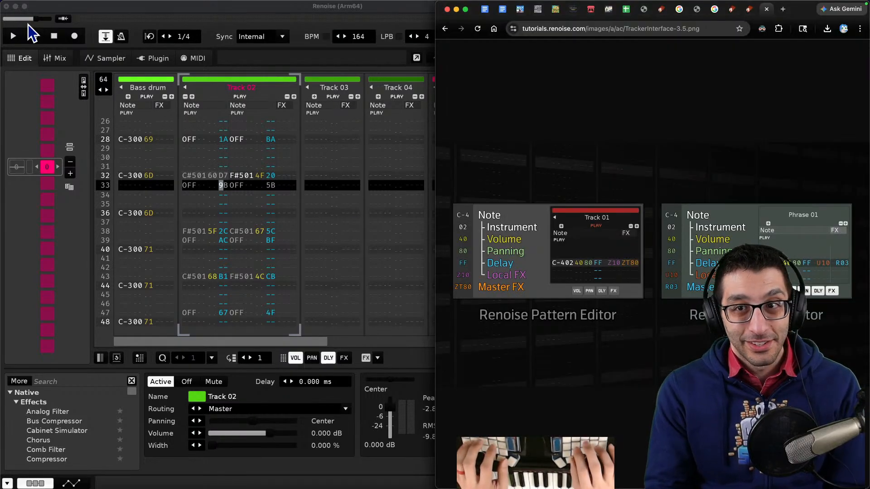
# - Add a 'Questions:' bullet to the TODO doc with sub-bullets 'How do I input "note off"' and 'How do I change the delay?'
pyautogui.press('super+1')
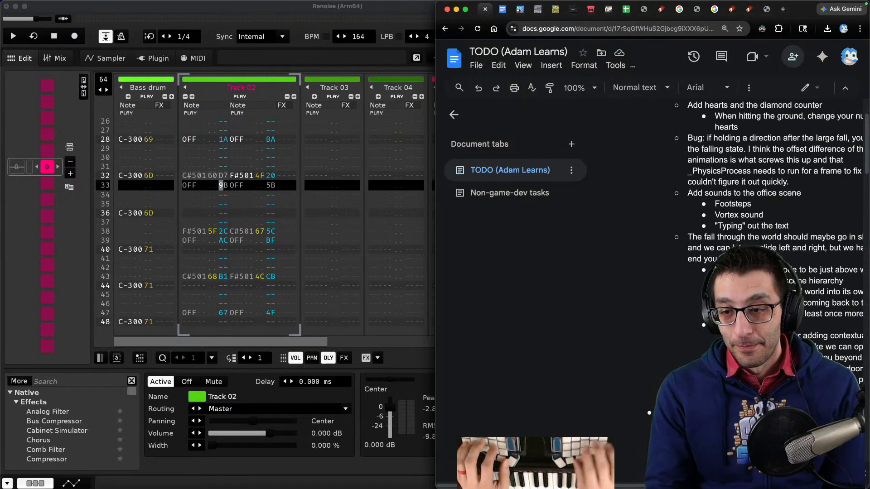
pyautogui.press('Return')
pyautogui.write('Qu')
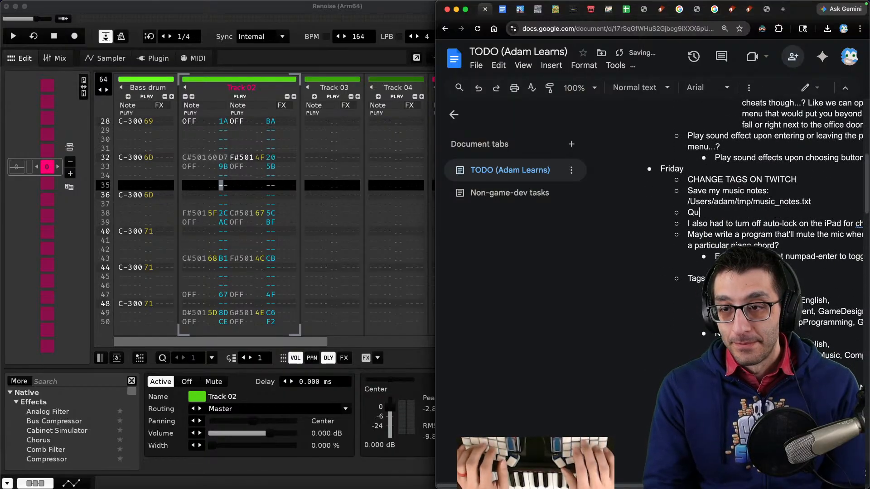
pyautogui.write('estions:')
pyautogui.press('Return')
pyautogui.press('Tab')
pyautogui.write('Ho')
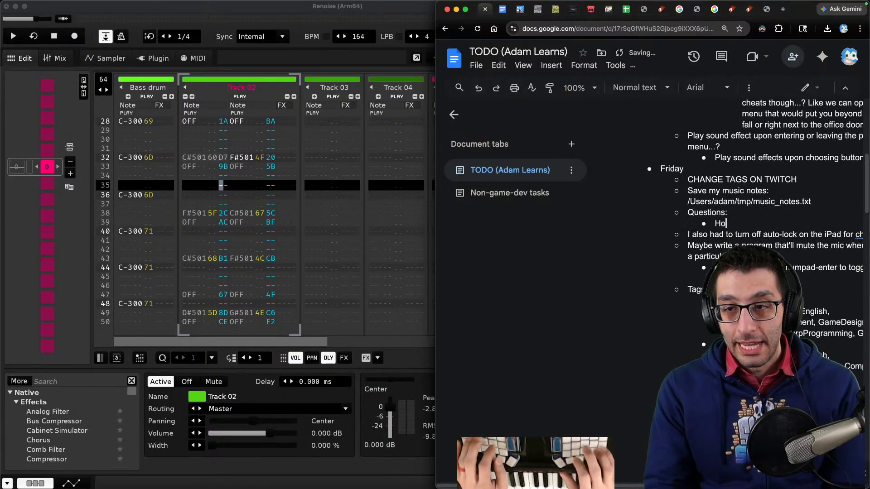
pyautogui.write('w do I input "n')
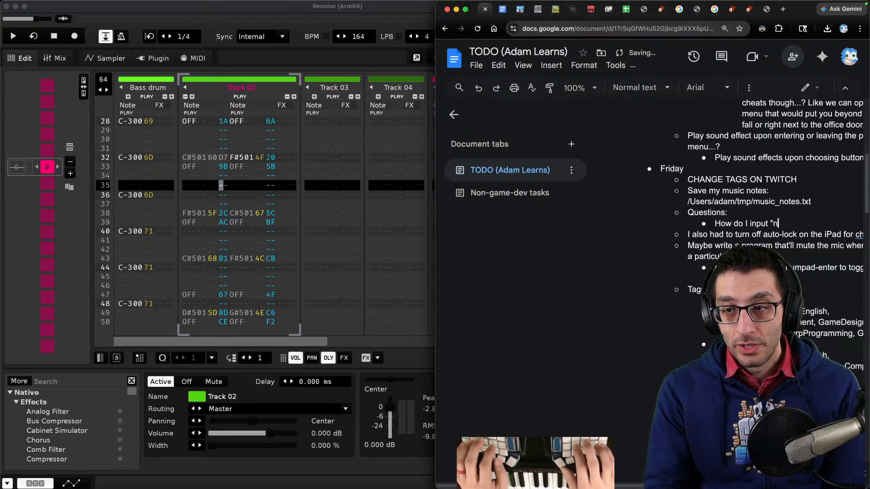
pyautogui.write('ote off"')
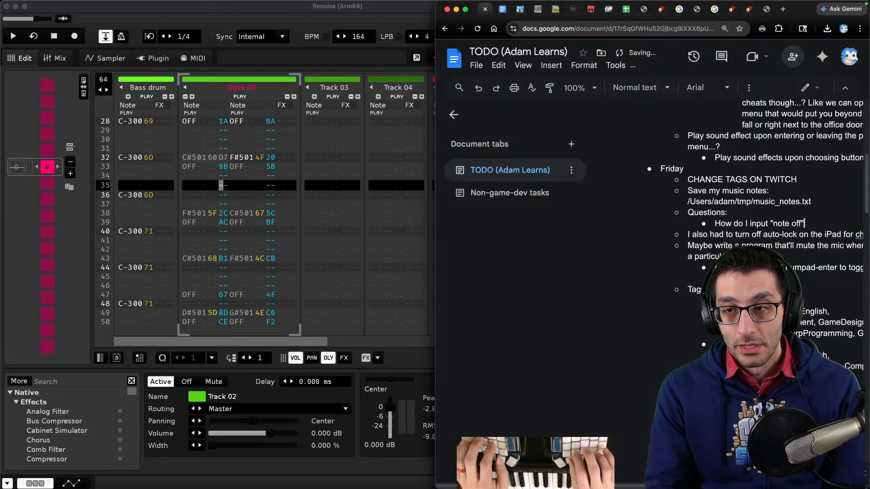
pyautogui.press('Return')
pyautogui.write('How do I c')
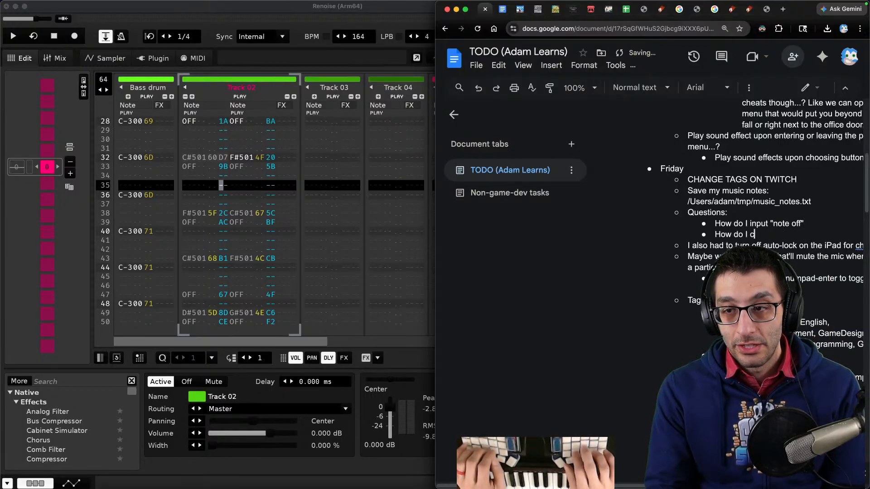
pyautogui.write('hange the delay?')
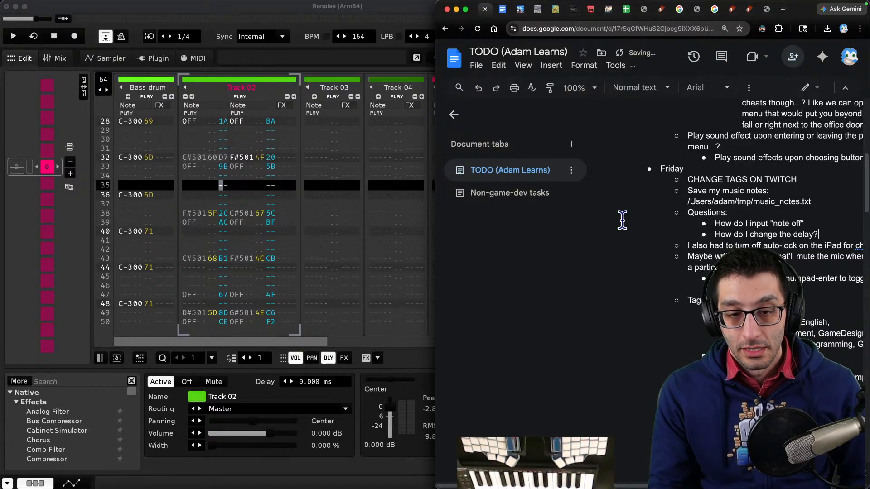
# - Open the pattern's advanced edit panel and examine its Vol/Pan/Delay/FX, Instruments and Notes sections
pyautogui.click(223, 162)
pyautogui.click(224, 157)
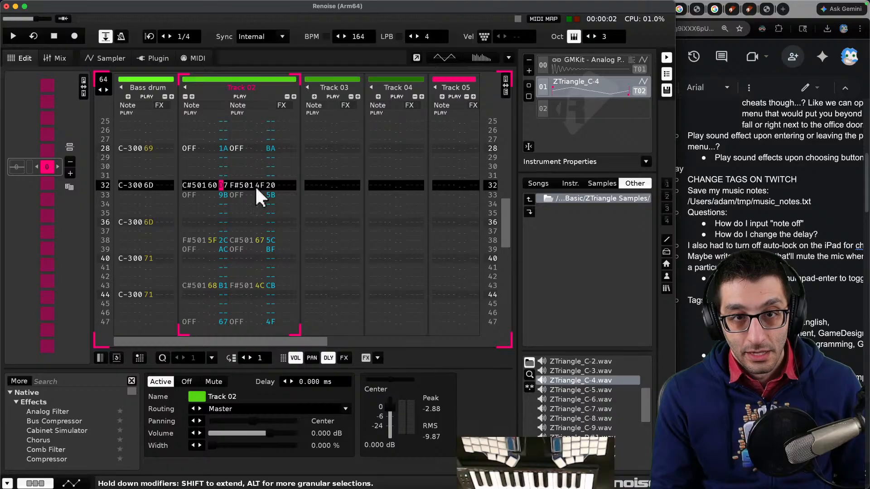
pyautogui.click(505, 88)
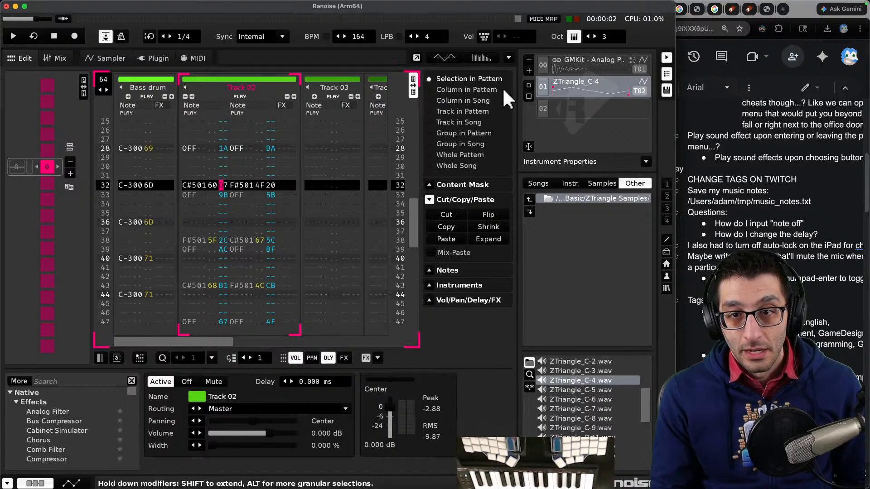
pyautogui.click(437, 300)
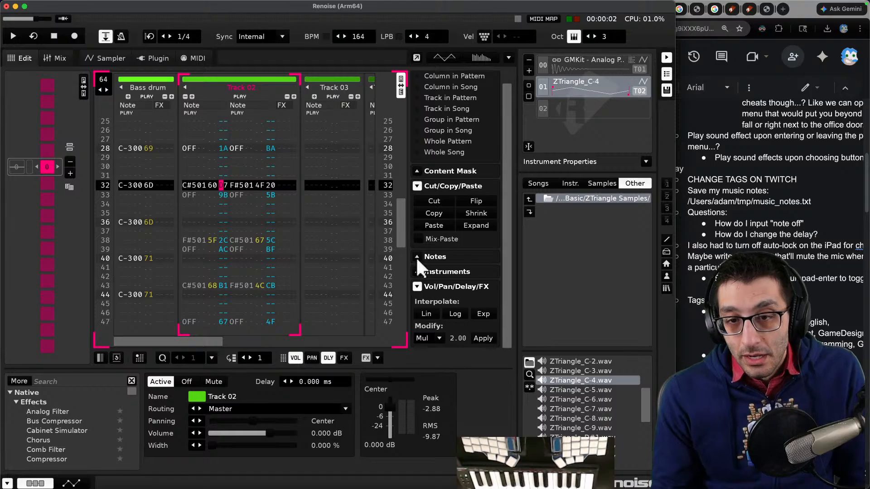
pyautogui.click(418, 286)
pyautogui.click(431, 286)
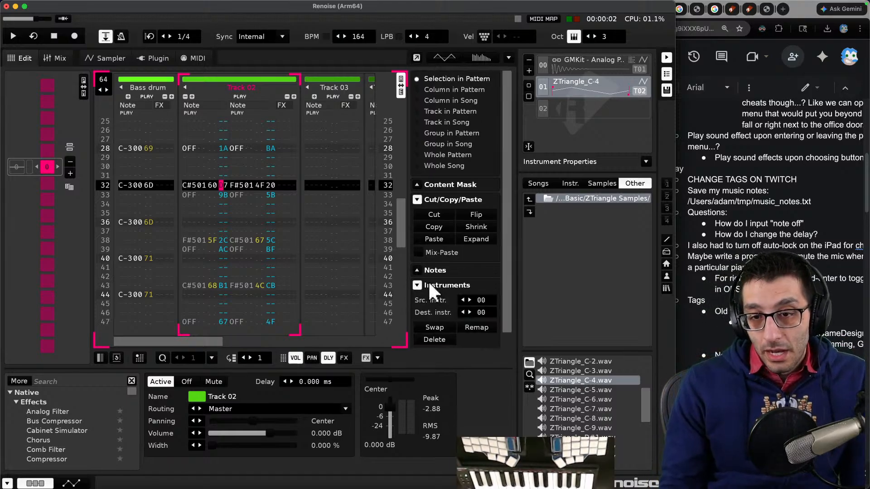
pyautogui.click(417, 269)
pyautogui.click(418, 265)
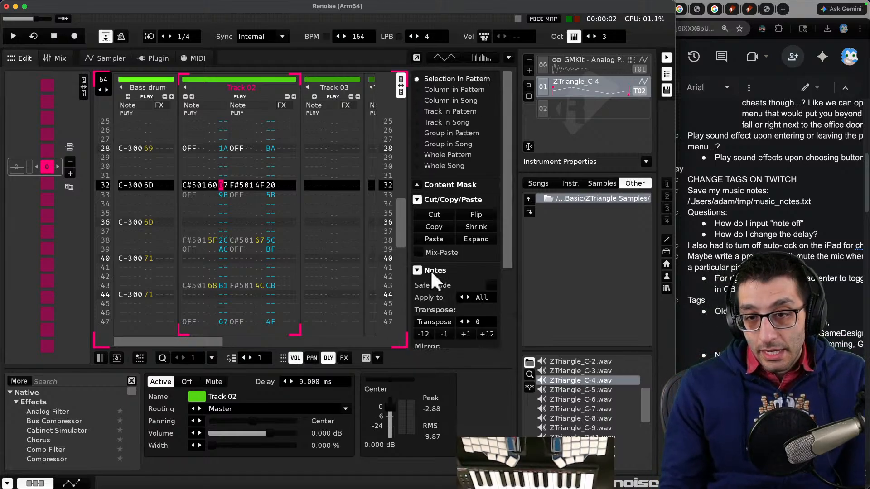
pyautogui.scroll(-3, 428, 263)
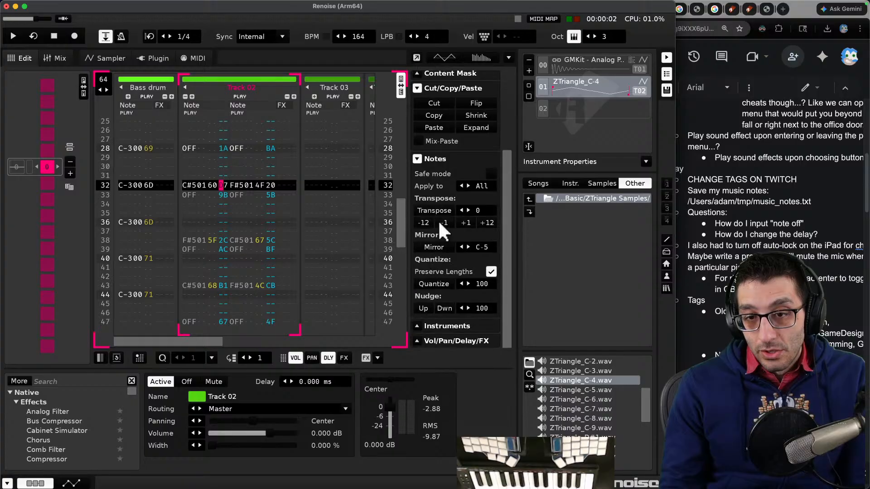
pyautogui.click(416, 159)
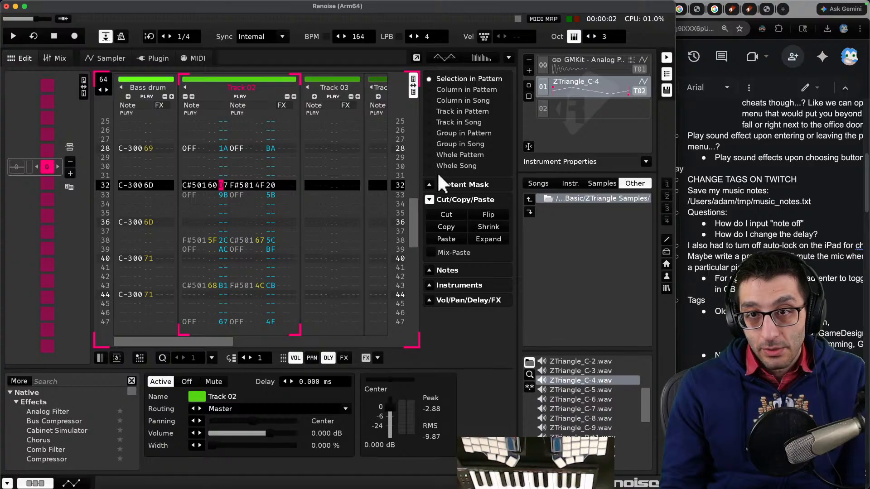
pyautogui.click(414, 85)
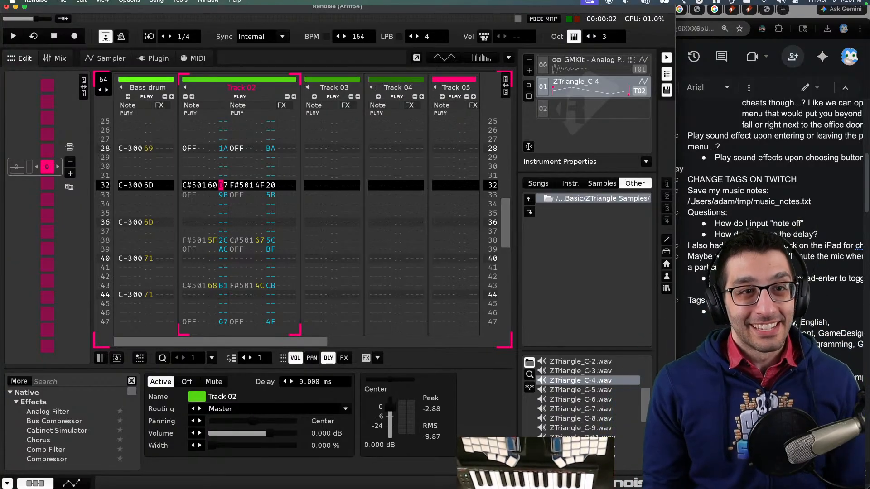
pyautogui.click(82, 5)
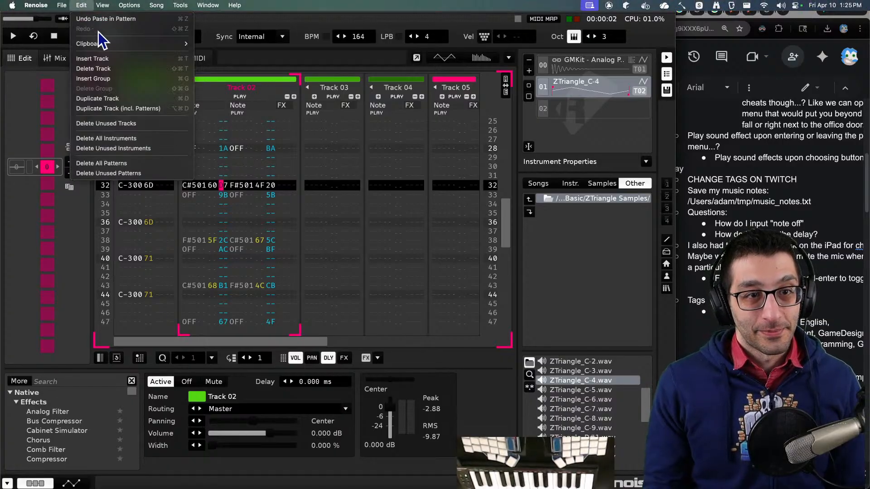
pyautogui.moveTo(116, 46)
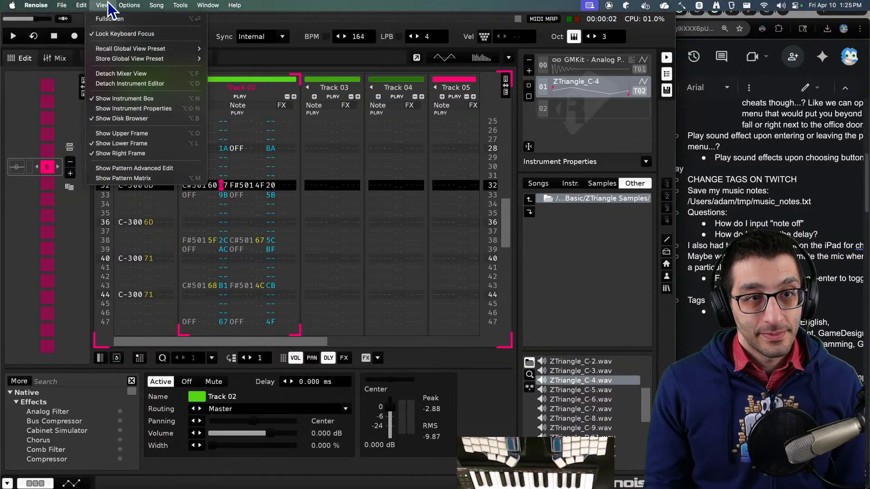
pyautogui.moveTo(121, 3)
pyautogui.moveTo(156, 8)
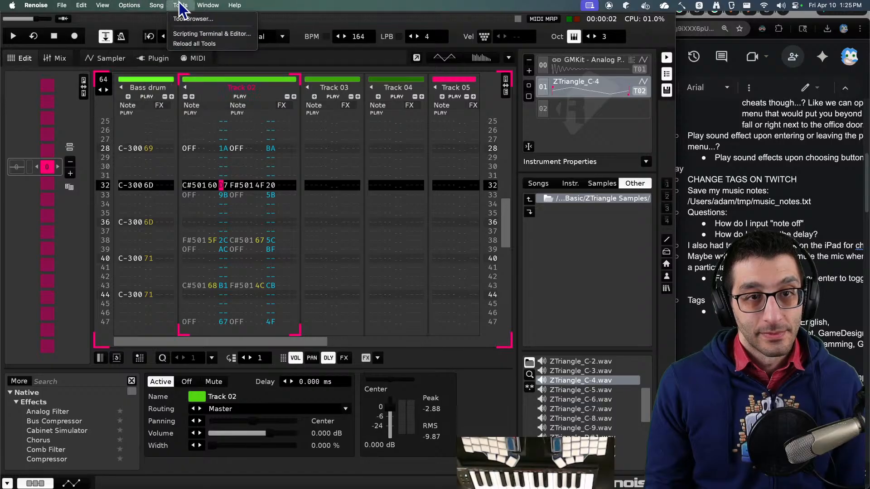
pyautogui.click(206, 9)
pyautogui.click(695, 146)
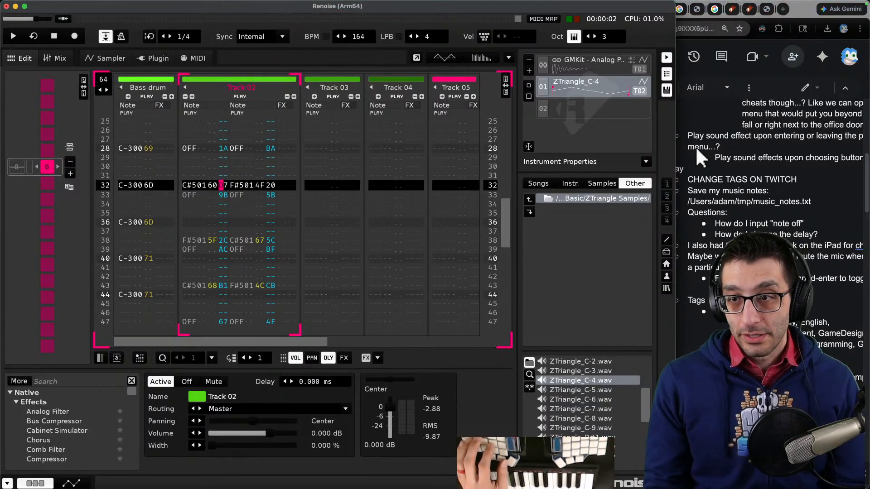
# - Search the web for 'renoise input note off' and read the Insert Note Off forum thread
pyautogui.press('super+t')
pyautogui.write('renoise input note off')
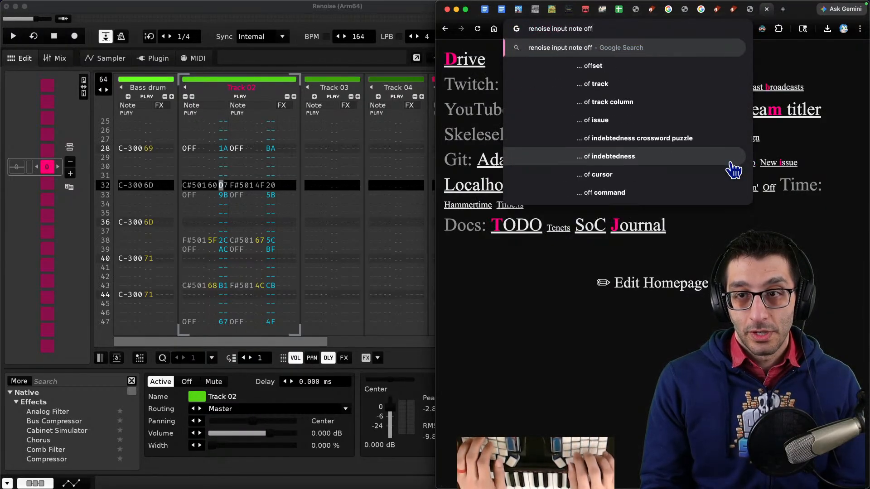
pyautogui.press('Return')
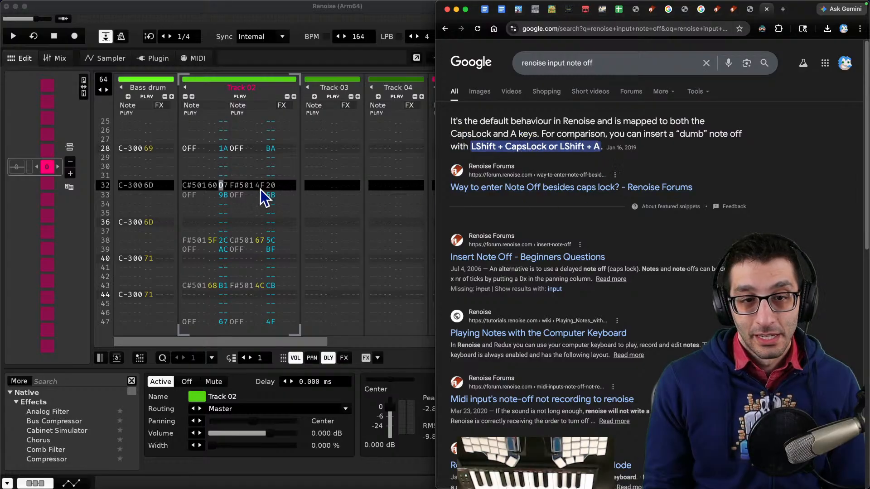
pyautogui.click(225, 196)
pyautogui.click(186, 202)
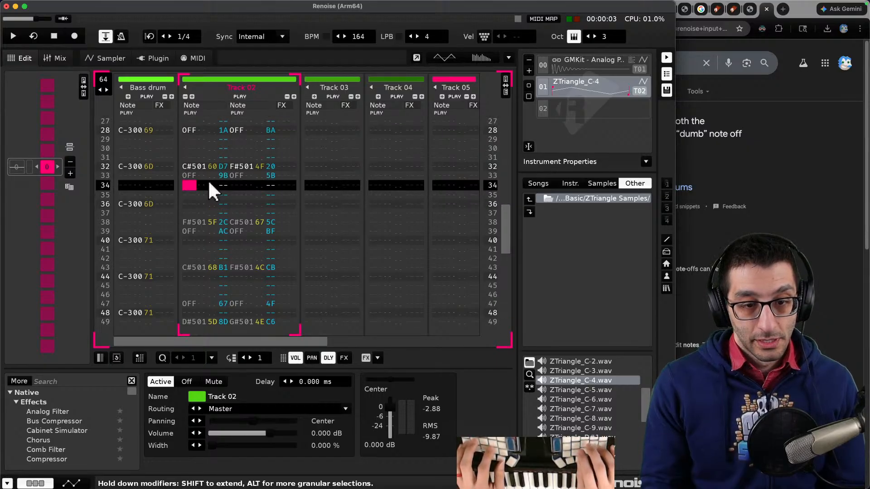
pyautogui.click(755, 213)
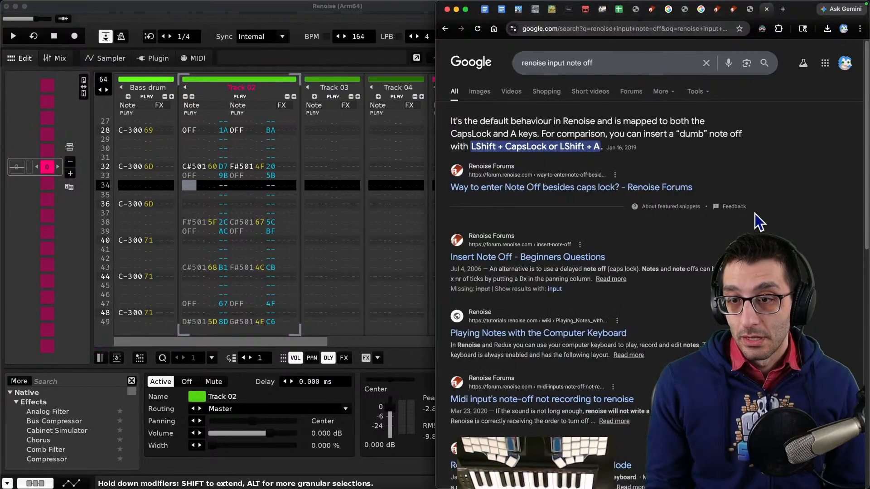
pyautogui.click(557, 257)
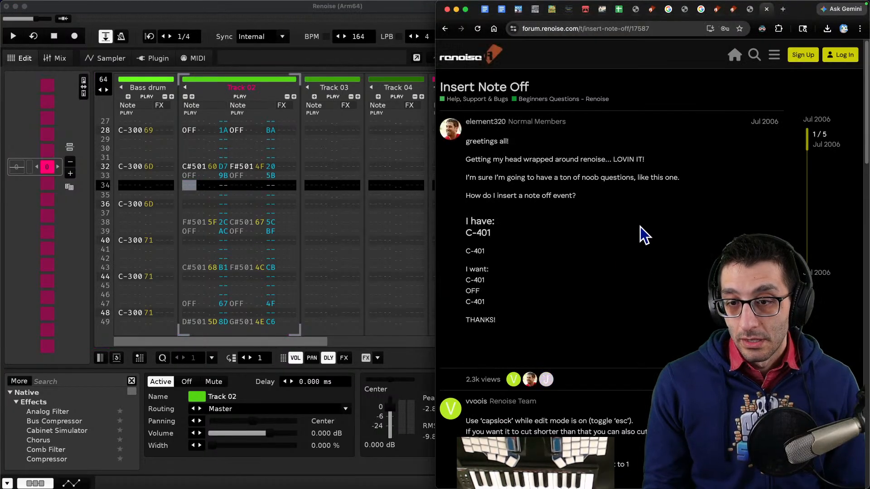
pyautogui.scroll(-5, 639, 226)
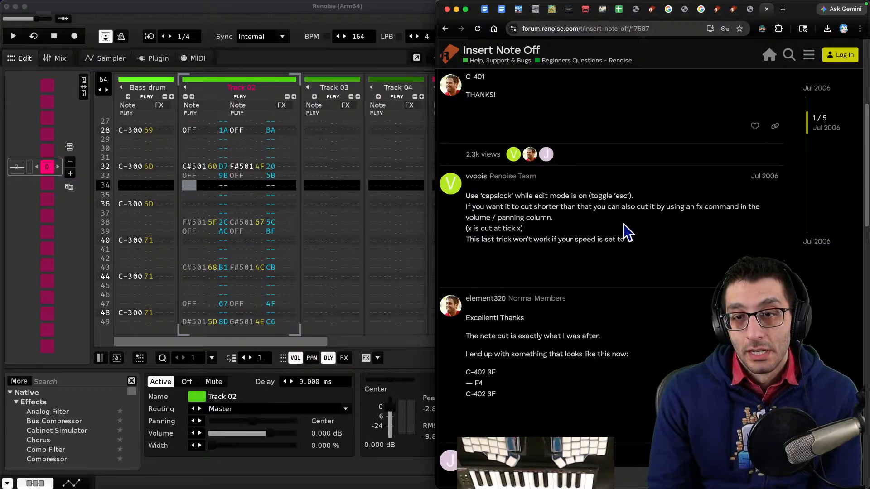
# - Try inserting a note off at row 34 of Track 02 in edit mode, and undo it
pyautogui.click(191, 181)
pyautogui.press('Escape')
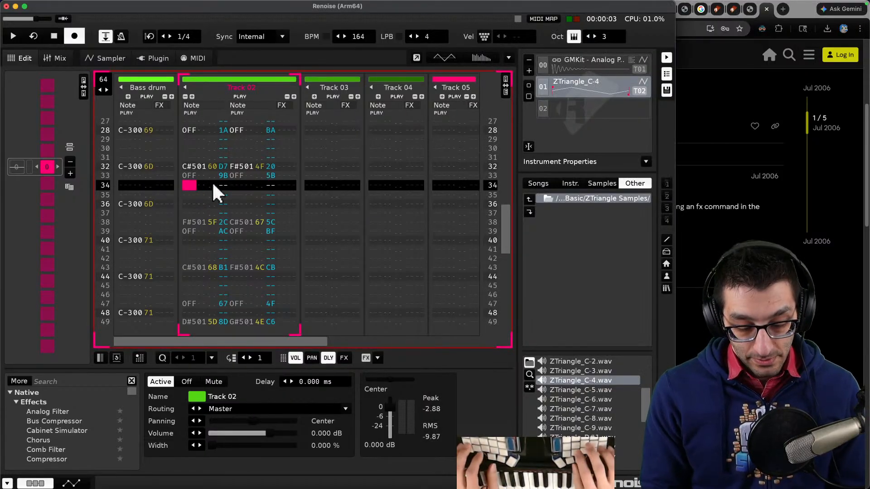
pyautogui.press('capslock')
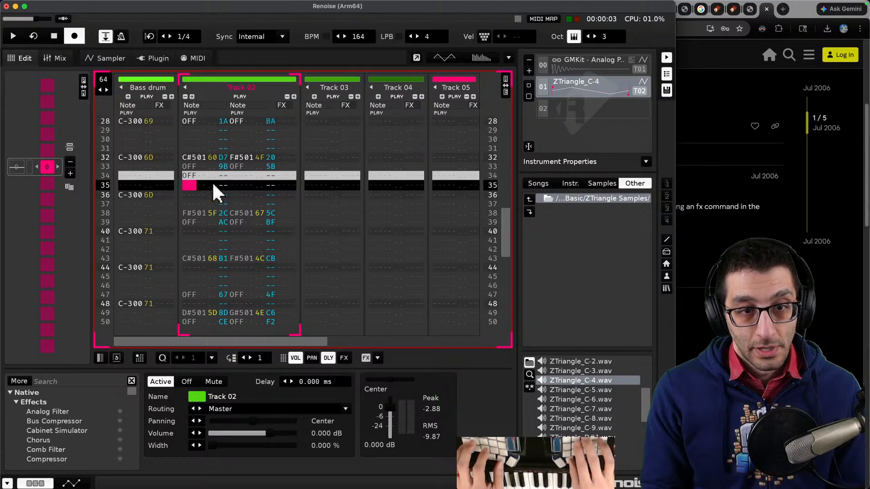
pyautogui.press('Up')
pyautogui.press('Escape')
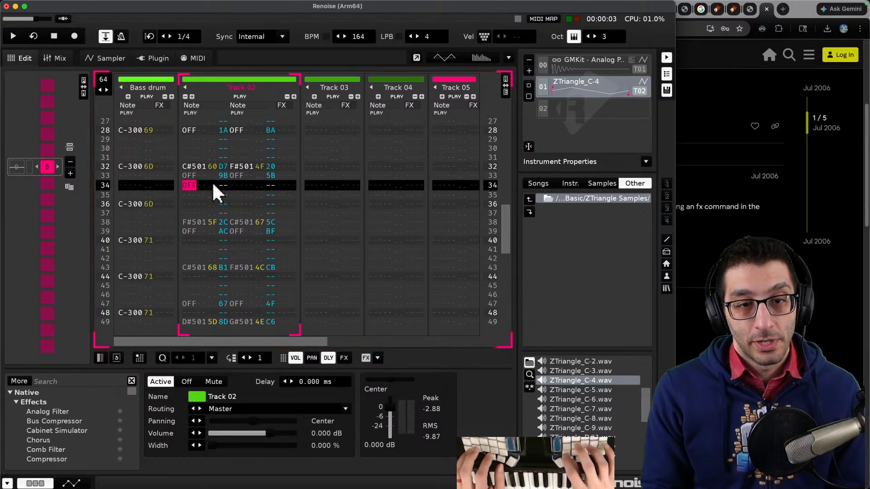
pyautogui.press('super+z')
# - Add a Keyboard bullet starting 'While in edit' with a Shift+A sub-bullet for entering note off
pyautogui.press('super+Tab')
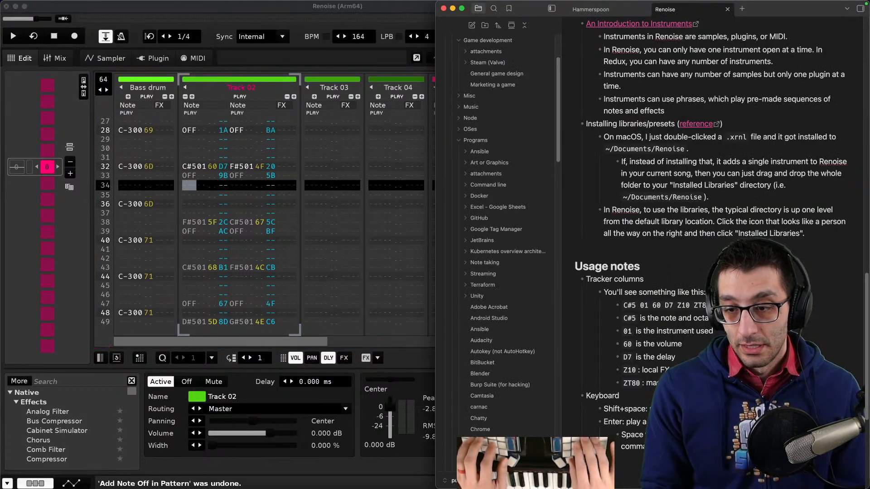
pyautogui.press('Return')
pyautogui.write('Shift+')
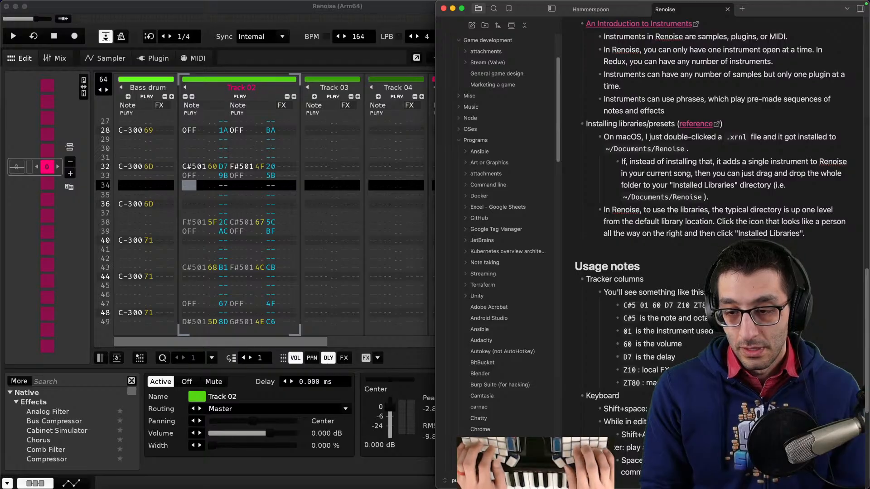
pyautogui.press('super+Tab')
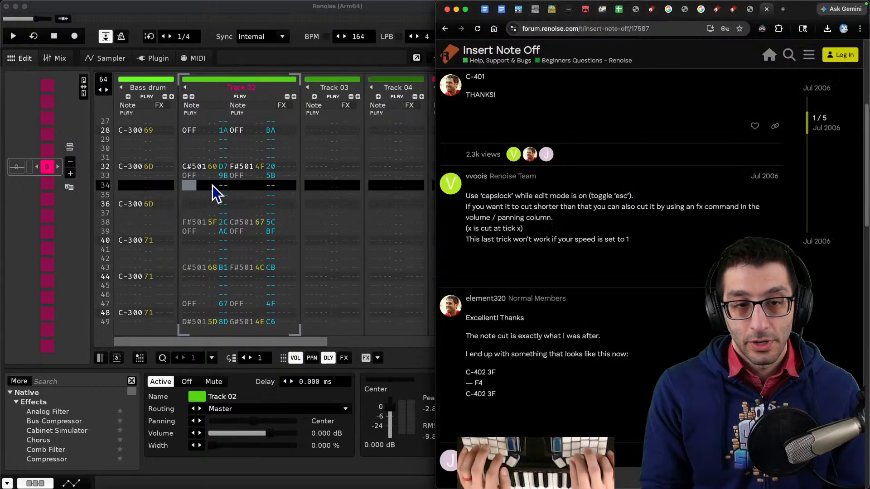
# - Delete the 'How do I input "note off"' question from the Questions list in the notes document
pyautogui.press('super+1')
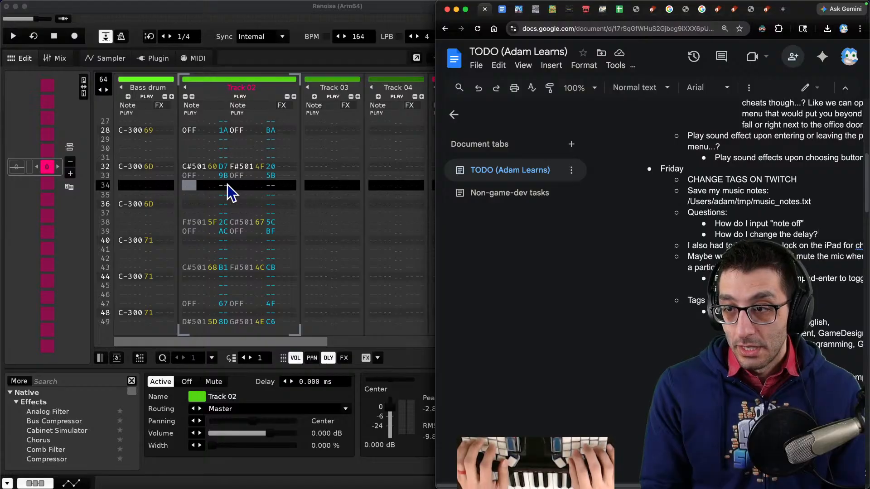
pyautogui.press('super+shift+Left')
pyautogui.press('Up')
pyautogui.press('super+shift+Right')
pyautogui.press('BackSpace')
pyautogui.press('BackSpace')
pyautogui.press('BackSpace')
pyautogui.press('Down')
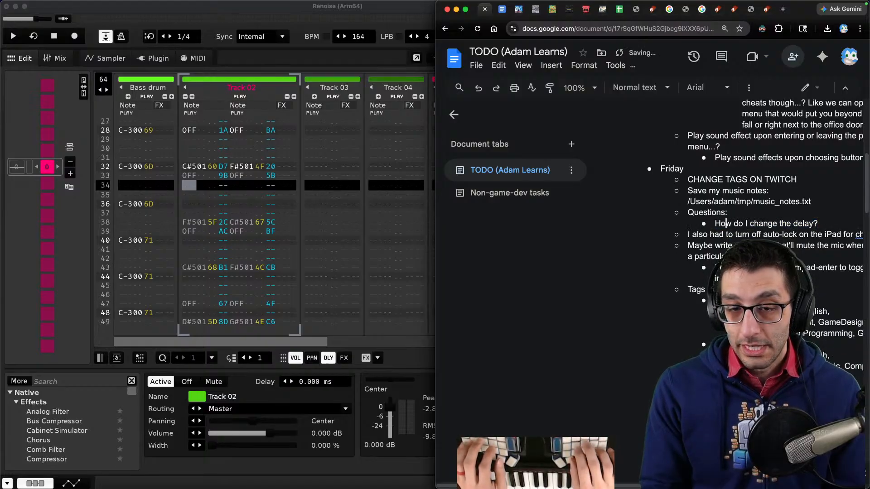
# - Search the web for 'renoise change delay' and open the 'Note delay ?' forum thread
pyautogui.click(227, 173)
pyautogui.click(226, 165)
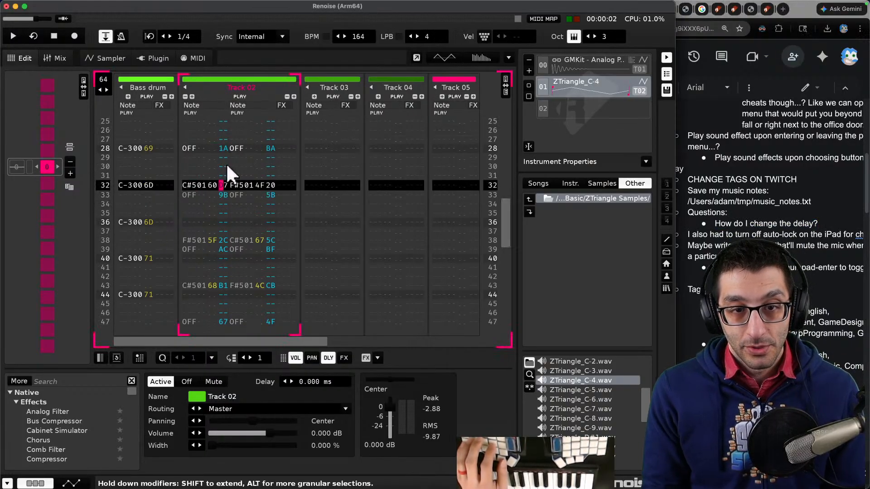
pyautogui.press('super+Tab')
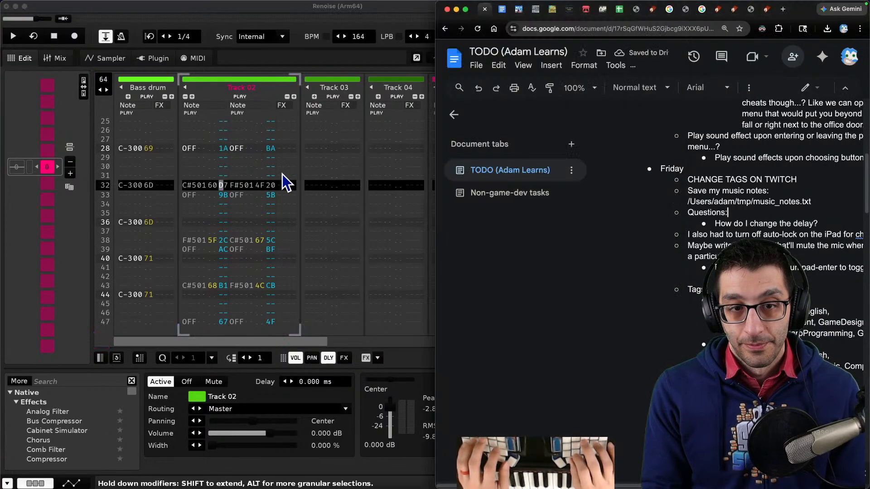
pyautogui.press('super+t')
pyautogui.write('renosi')
pyautogui.press('BackSpace')
pyautogui.press('BackSpace')
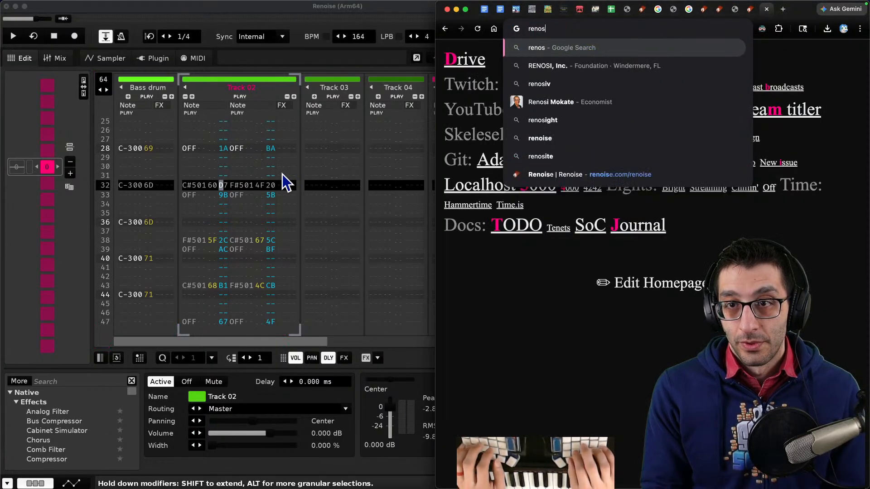
pyautogui.write('ise change delay')
pyautogui.press('Return')
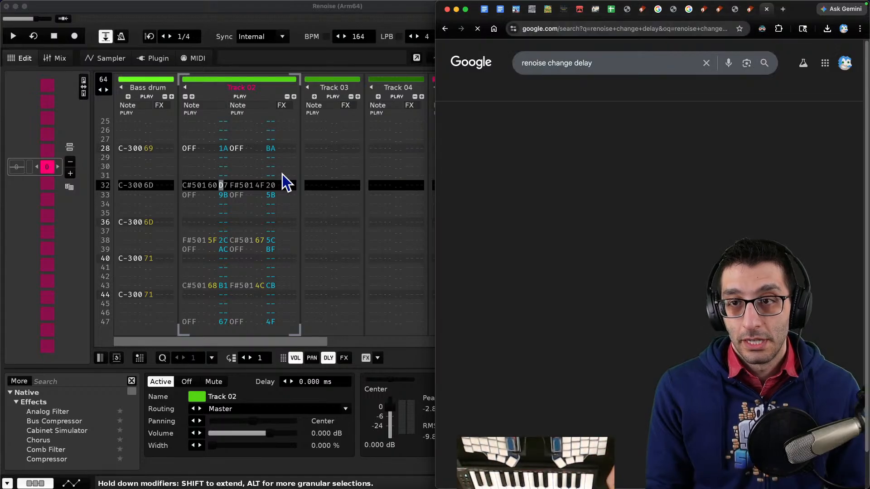
pyautogui.click(475, 142)
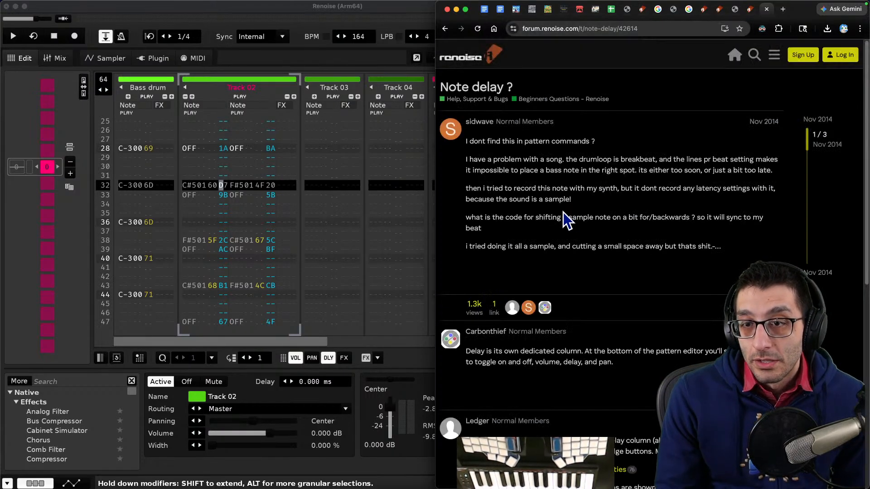
pyautogui.scroll(-3, 565, 211)
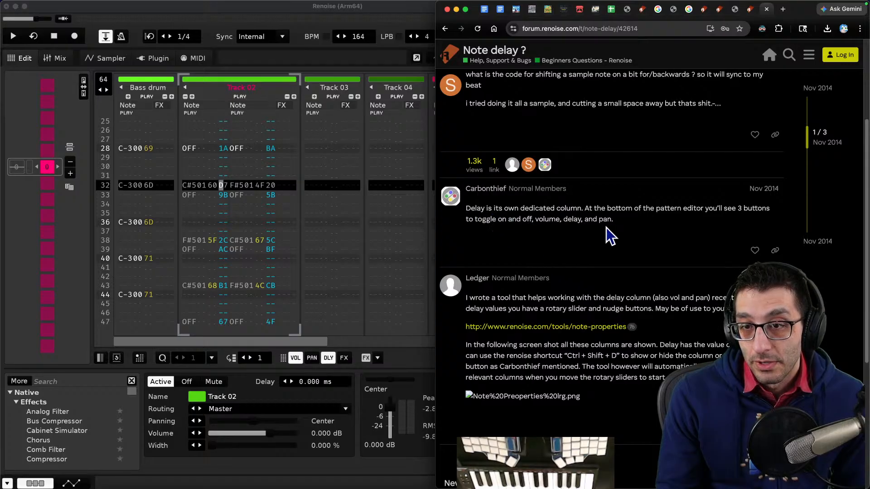
# - Toggle the pattern editor's delay column display off and back on
pyautogui.click(293, 476)
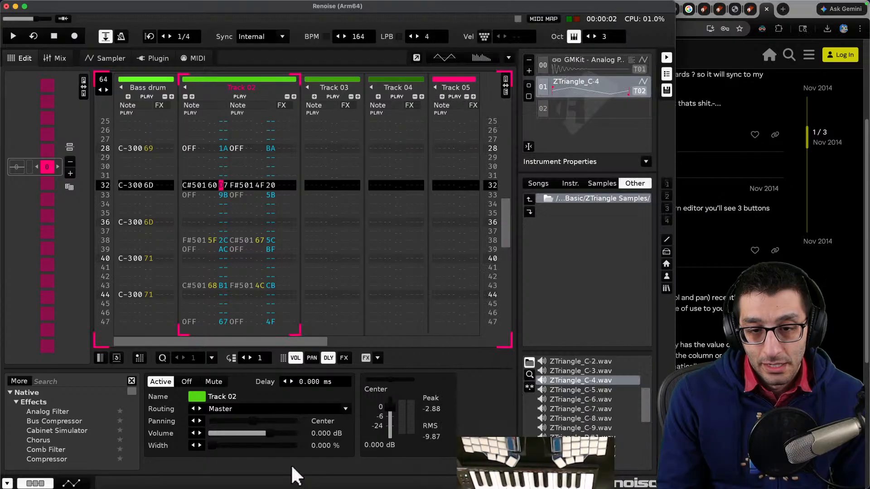
pyautogui.click(329, 358)
pyautogui.click(329, 359)
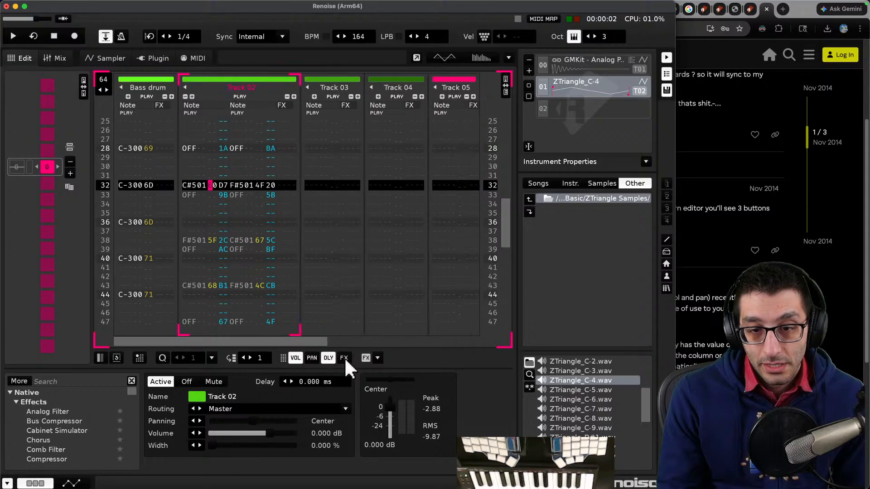
pyautogui.click(330, 357)
pyautogui.click(330, 357)
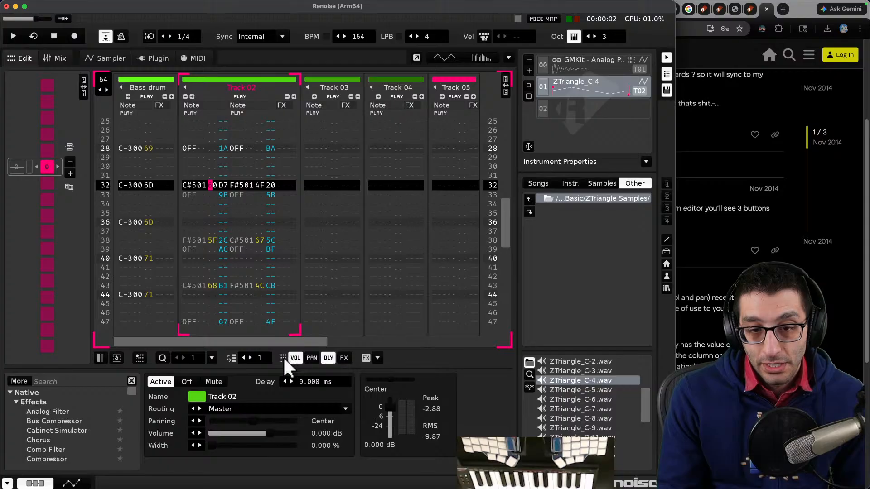
# - Open the Note Properties tool page linked in the thread, then return to the search results
pyautogui.click(730, 322)
pyautogui.scroll(-1, 724, 344)
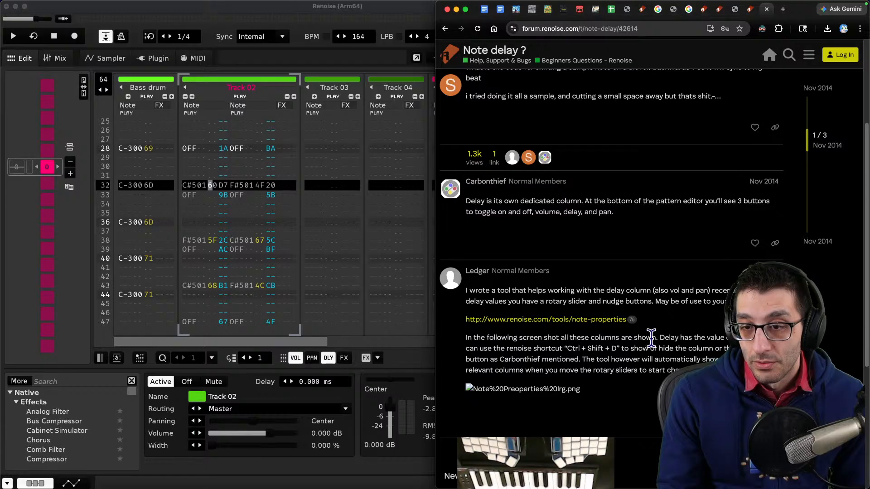
pyautogui.click(551, 319)
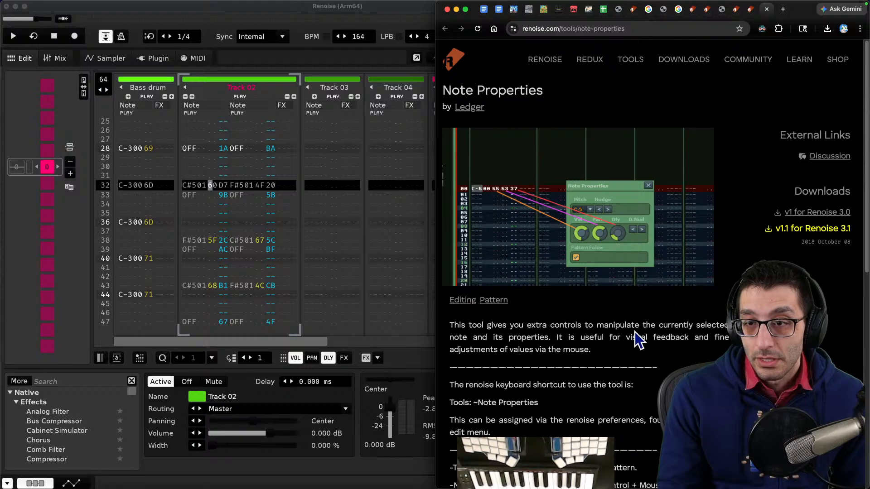
pyautogui.press('super+bracketleft')
pyautogui.press('super+bracketleft')
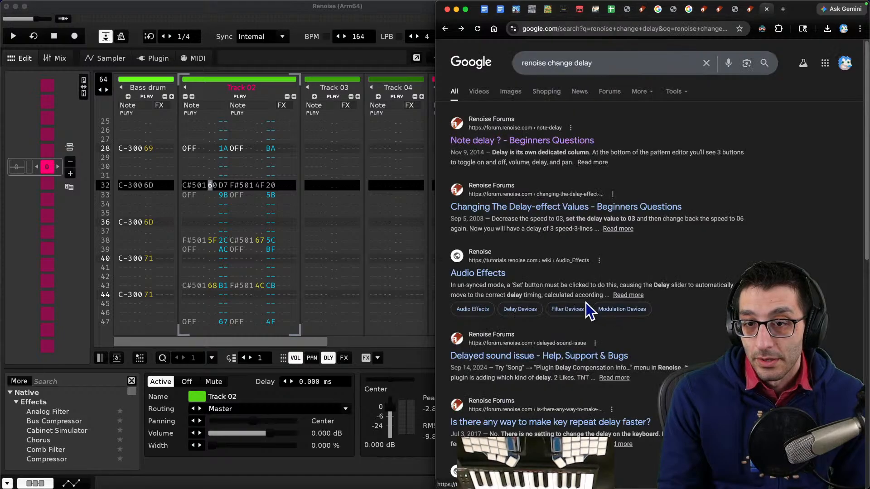
# - Open and read the 'Changing The Delay-effect Values' forum thread
pyautogui.click(529, 210)
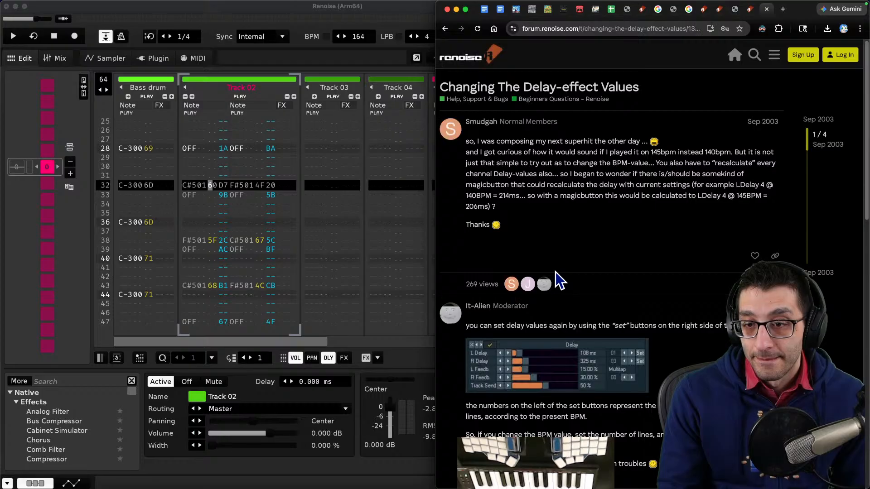
pyautogui.click(321, 464)
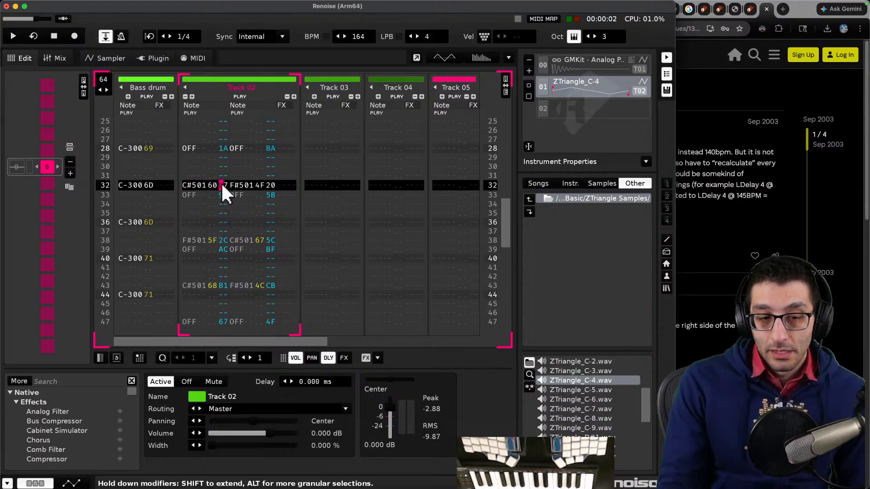
pyautogui.click(729, 330)
pyautogui.scroll(-5, 634, 272)
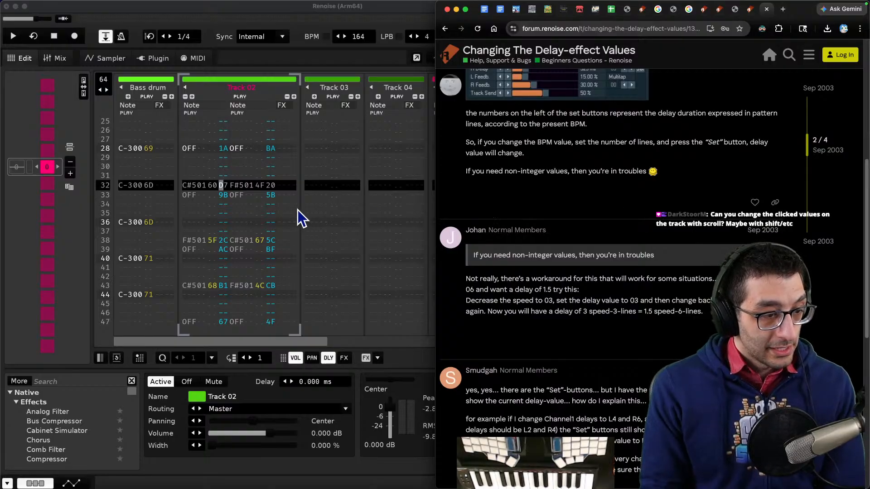
# - Select the delay cell of Track 02 at row 32 and switch edit mode on
pyautogui.click(222, 181)
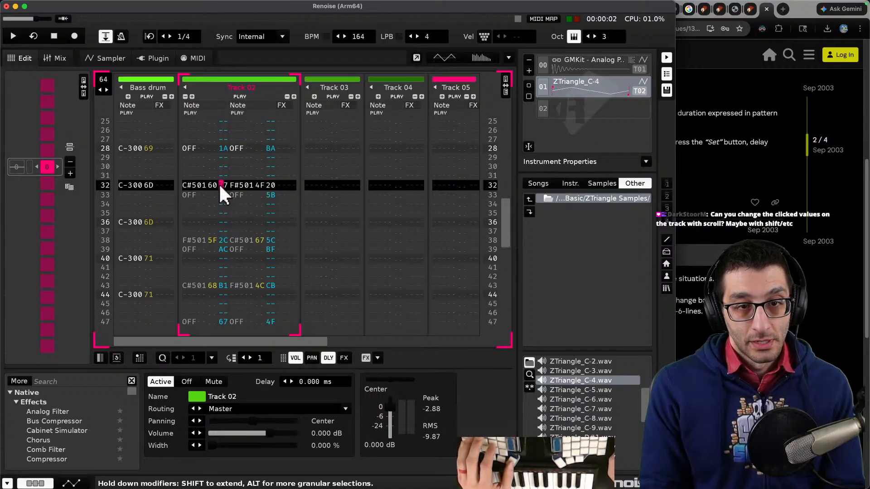
pyautogui.press('Escape')
pyautogui.scroll(2, 224, 183)
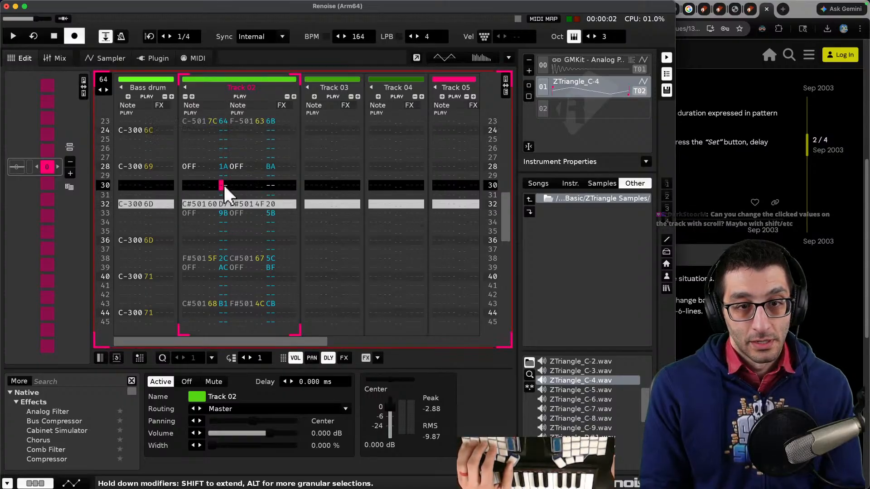
pyautogui.scroll(-2, 228, 198)
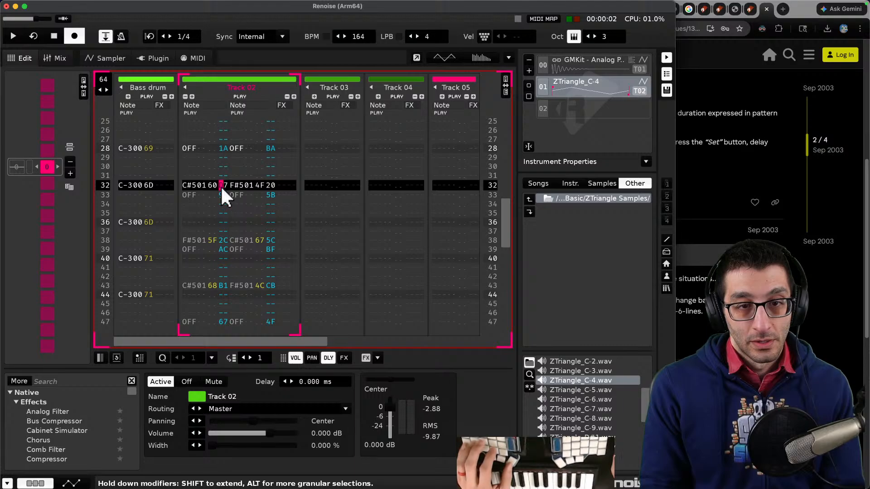
pyautogui.scroll(-1, 221, 187)
pyautogui.scroll(1, 222, 185)
pyautogui.scroll(1, 223, 184)
pyautogui.scroll(-1, 224, 186)
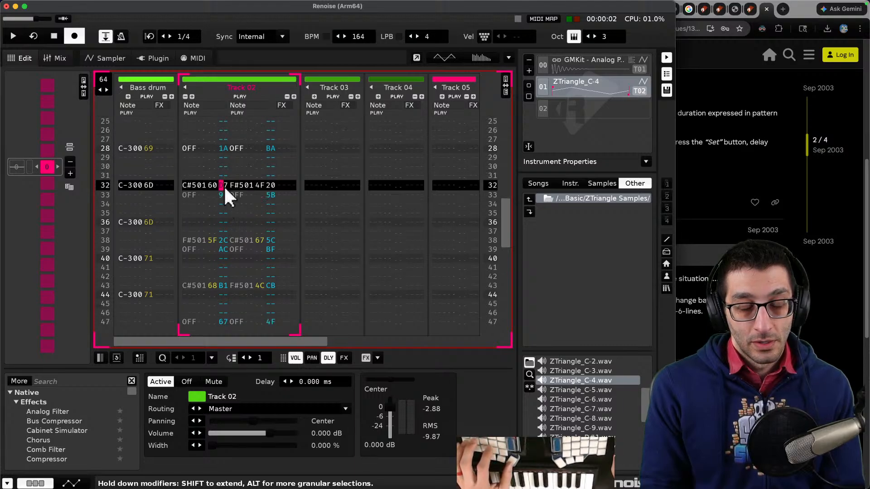
# - Mute and unmute Track 02, and examine the Track submenu of the pattern's context menu without choosing anything
pyautogui.press('super+backslash')
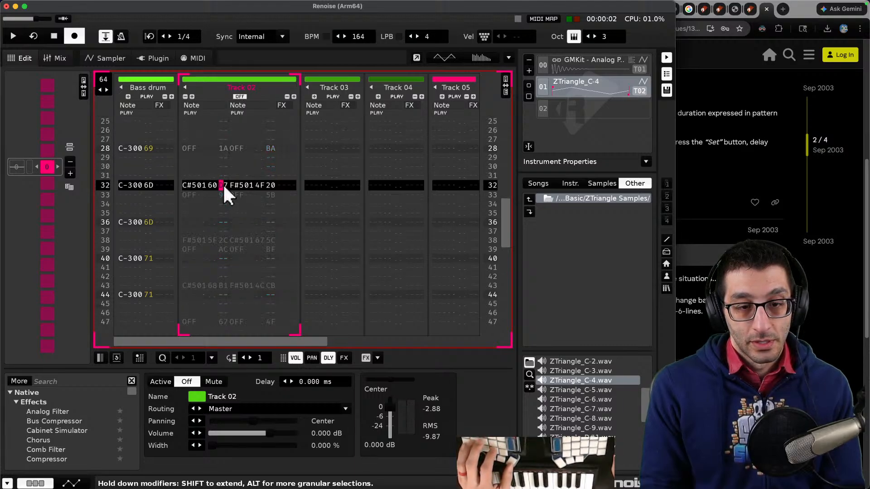
pyautogui.press('super+backslash')
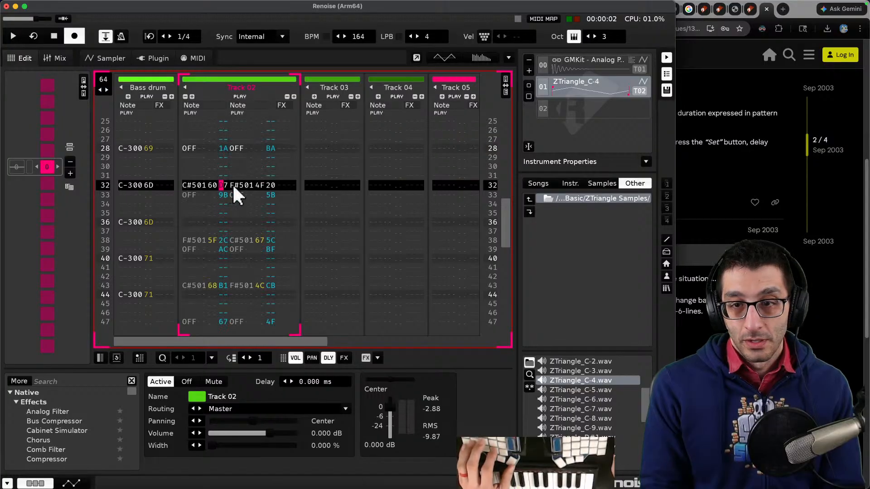
pyautogui.rightClick(222, 186)
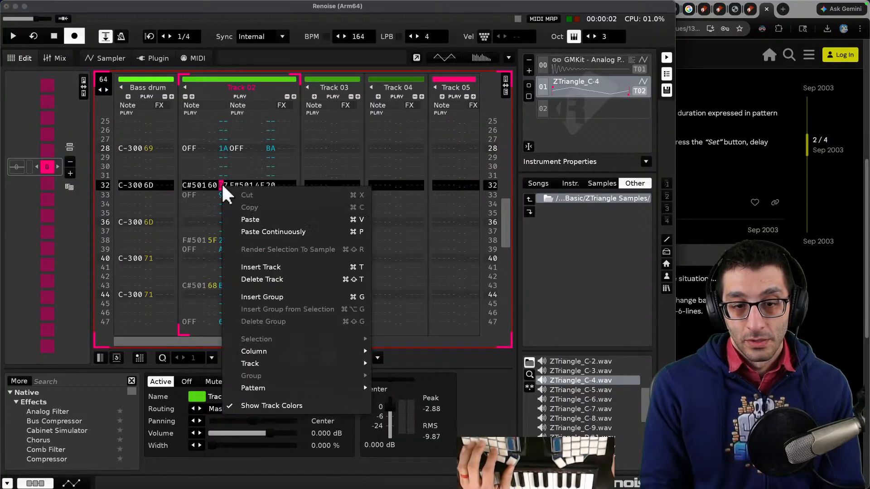
pyautogui.moveTo(255, 352)
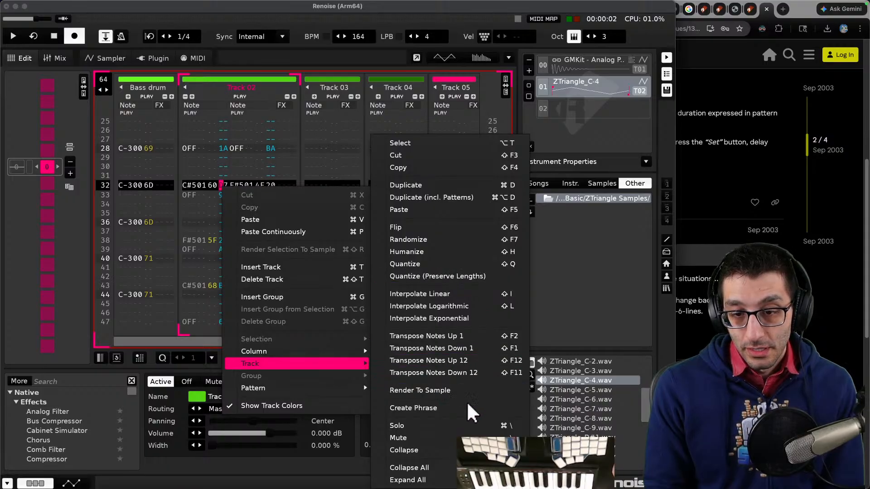
pyautogui.moveTo(318, 390)
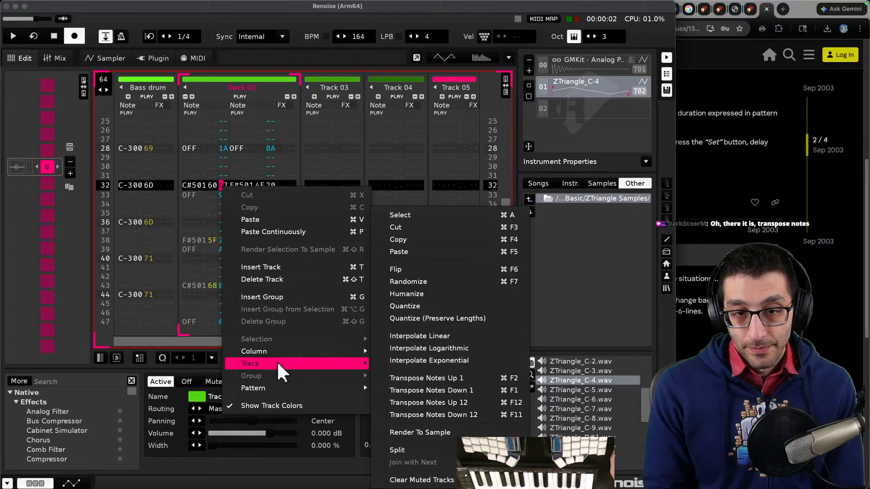
pyautogui.press('Escape')
pyautogui.press('Escape')
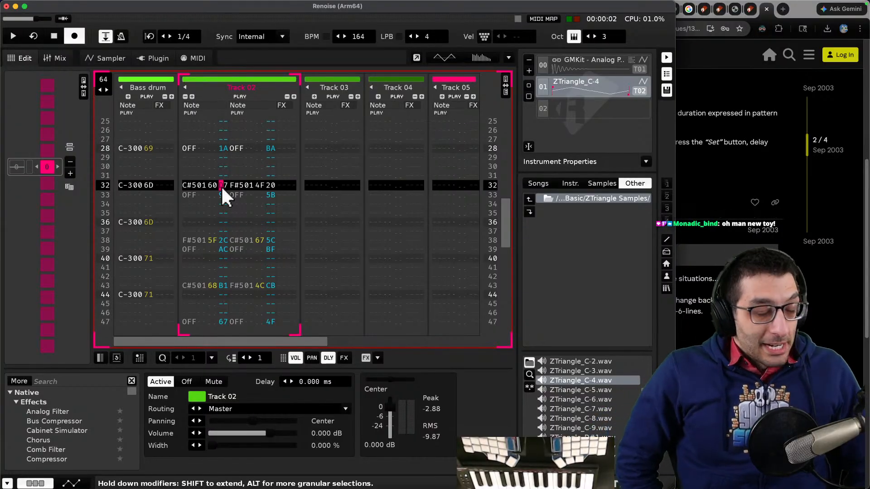
# - Read further in the delay thread and return to the search results
pyautogui.click(682, 260)
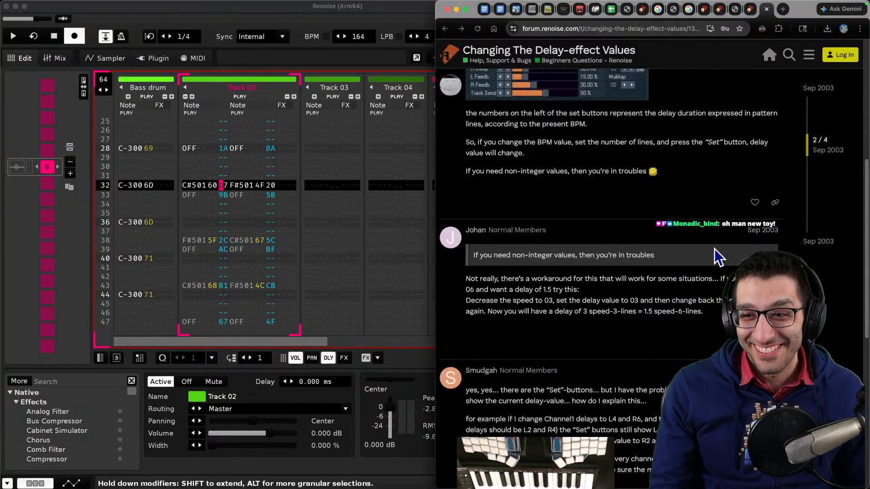
pyautogui.scroll(-4, 636, 267)
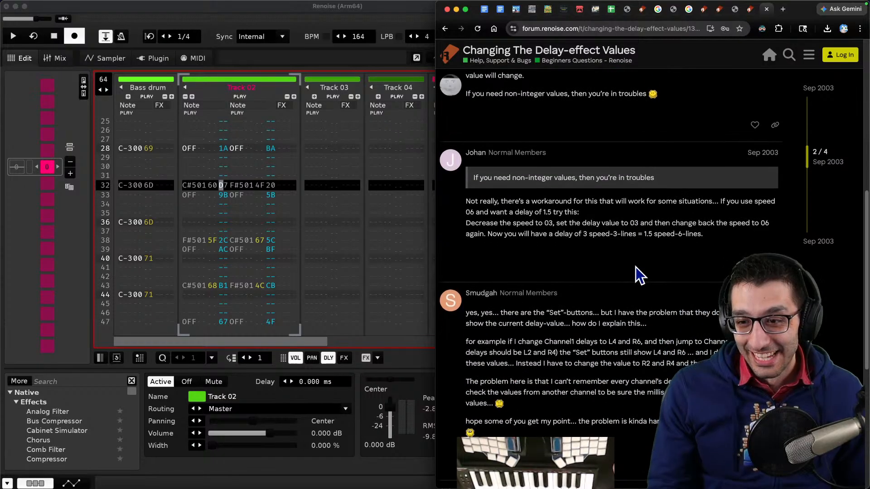
pyautogui.press('super+bracketleft')
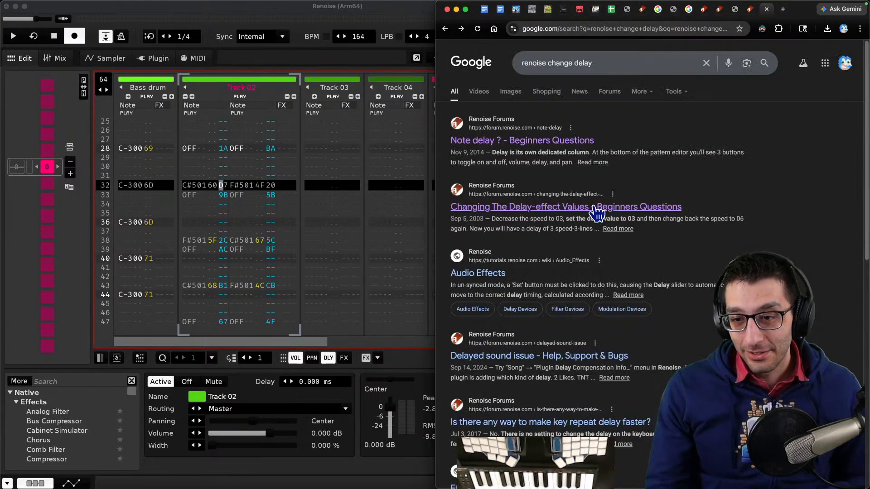
# - Open ChatGPT and ask how to change a note's delay-column value from the computer keyboard in Renoise
pyautogui.press('super+l')
pyautogui.press('super+Tab')
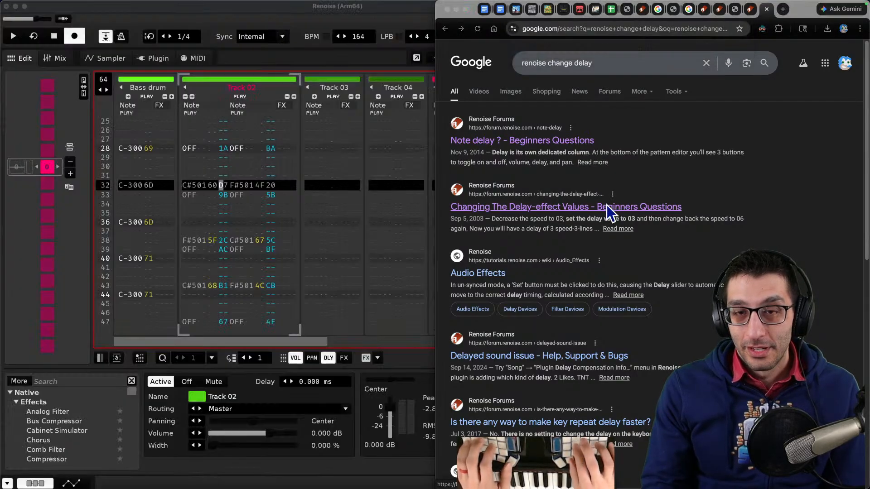
pyautogui.press('super+Tab')
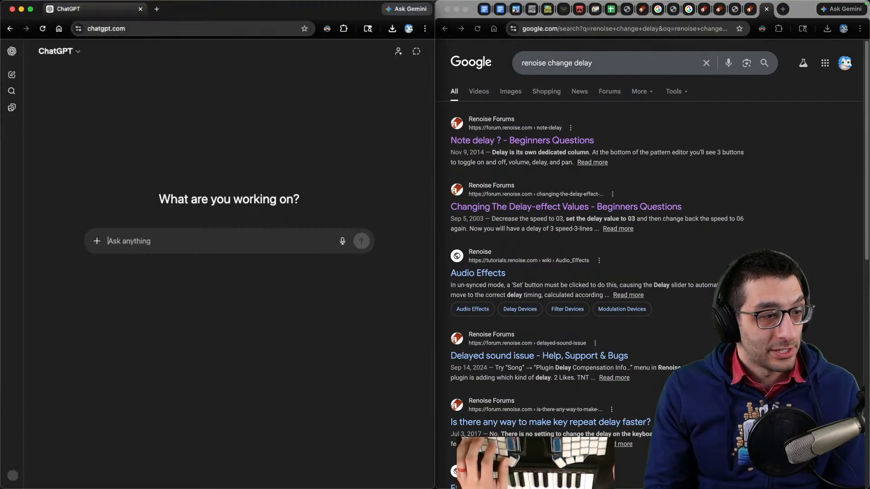
pyautogui.write('In Renoise, I played notes from my MIDI keyboard')
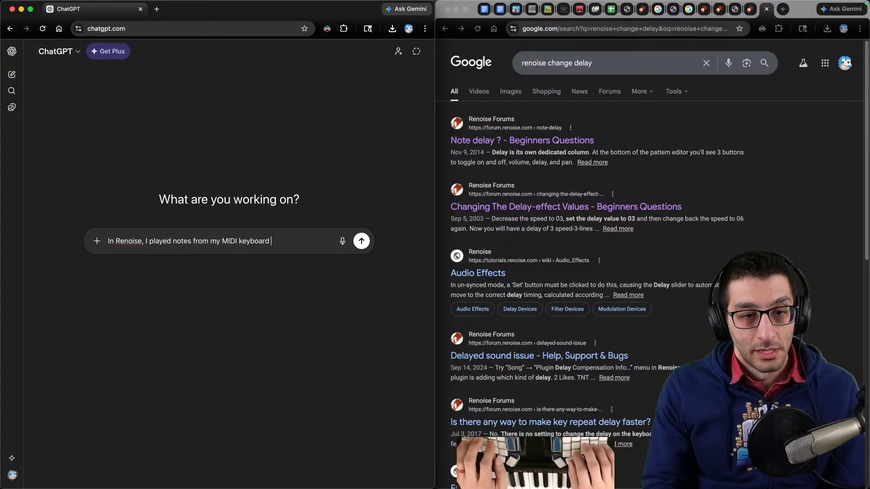
pyautogui.write('they we')
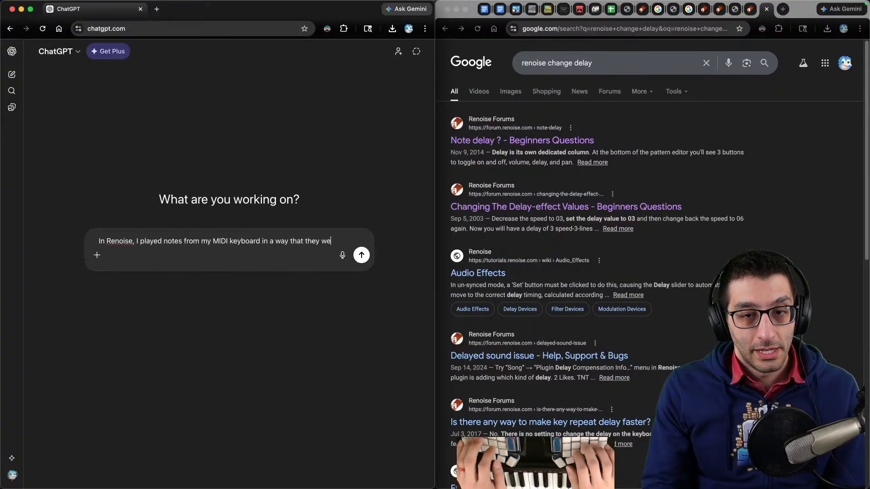
pyautogui.write("ren't  musi")
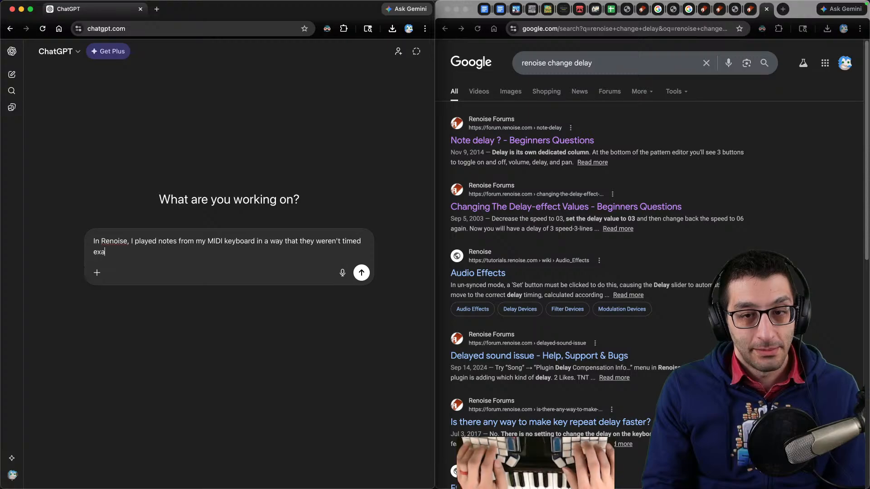
pyautogui.hotkey('alt', 'BackSpace')
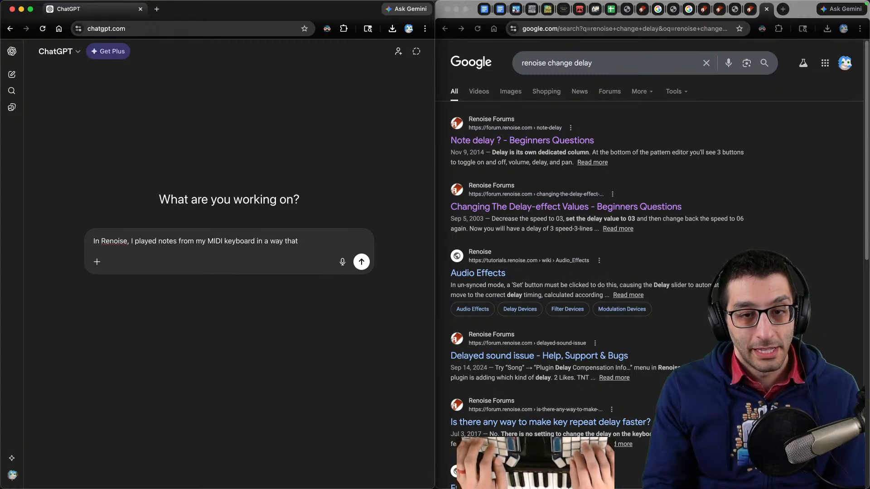
pyautogui.write('ith a delay (in the delay column). How do I change that numeric value from my')
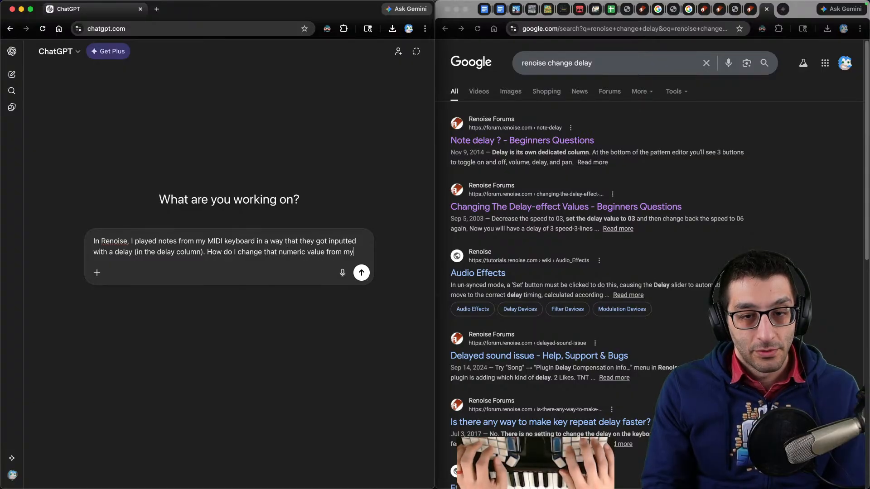
pyautogui.write('omputer keyborad?')
pyautogui.press('Return')
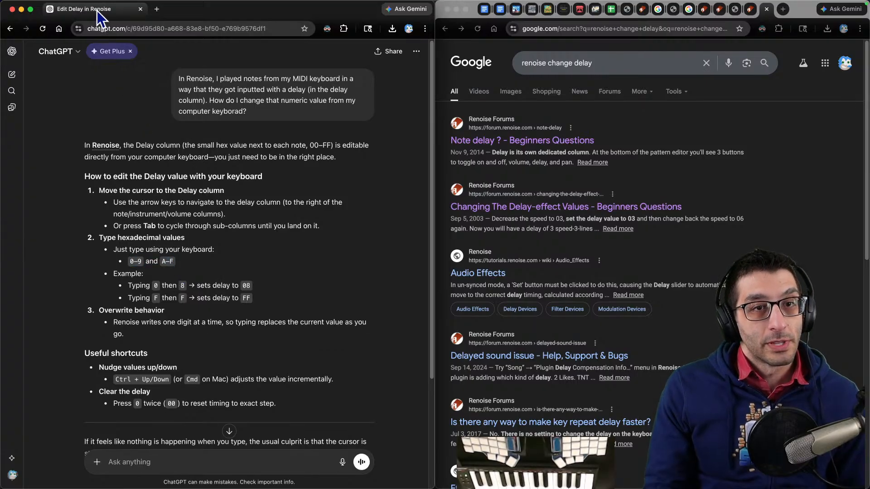
# - Move the ChatGPT tab into the browser window beside Renoise and set the delay of Track 02's row 32 note to A0
pyautogui.moveTo(96, 9); pyautogui.dragTo(766, 10)
pyautogui.click(223, 212)
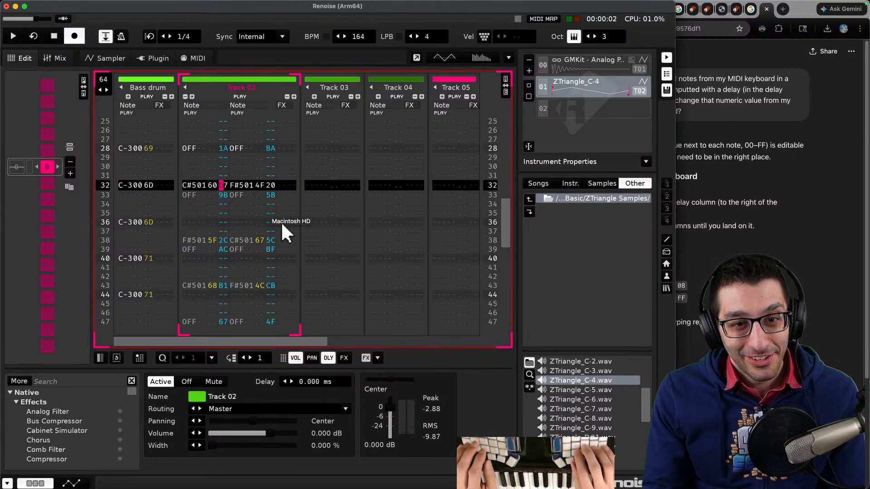
pyautogui.write('a')
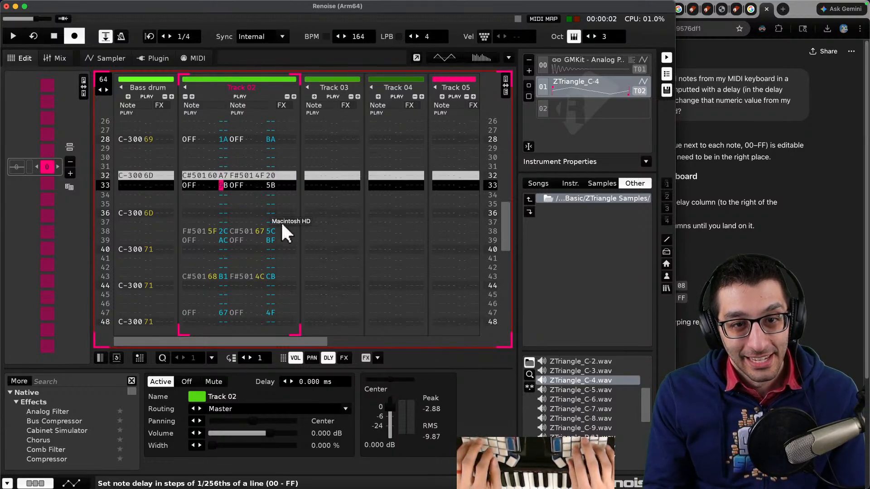
pyautogui.press('Up')
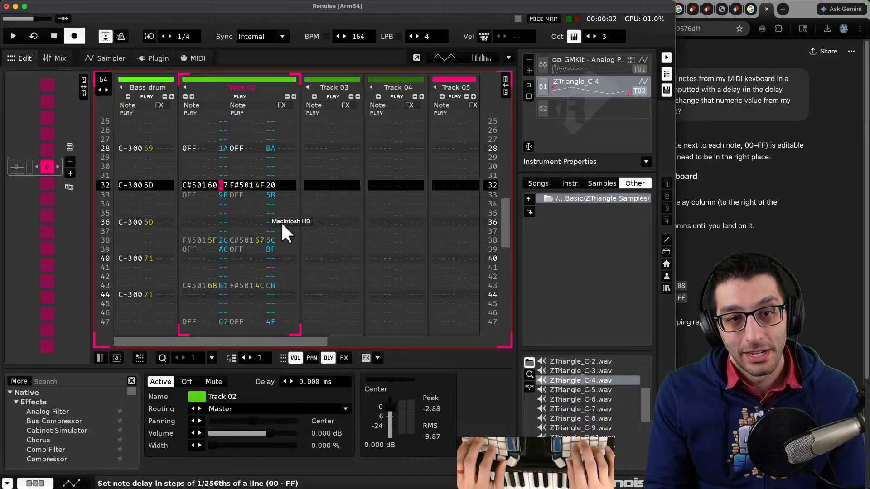
pyautogui.write('a')
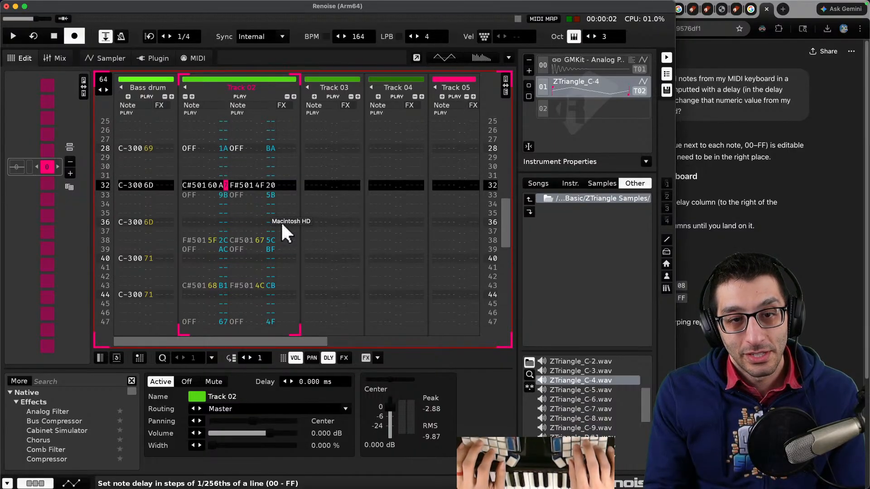
pyautogui.write('0')
pyautogui.press('Up')
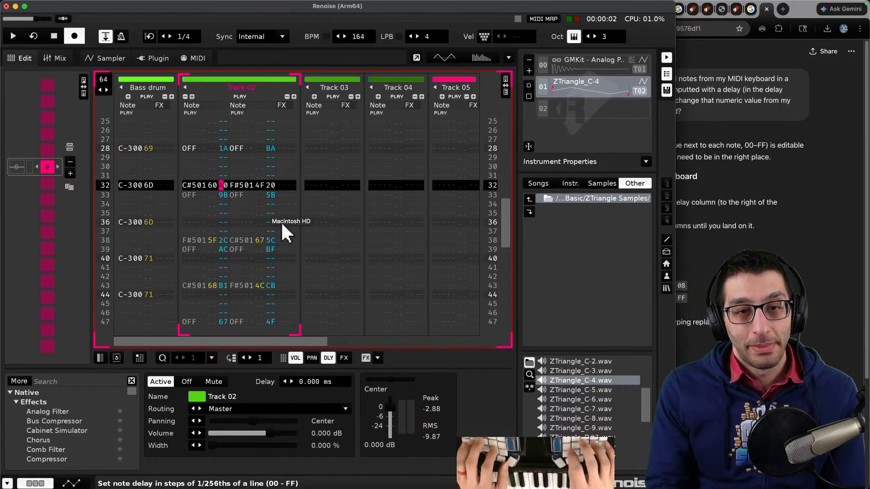
# - Step the cursor through Track 02's note, instrument and delay sub-columns around row 32 to see how navigation works
pyautogui.press('super+Tab')
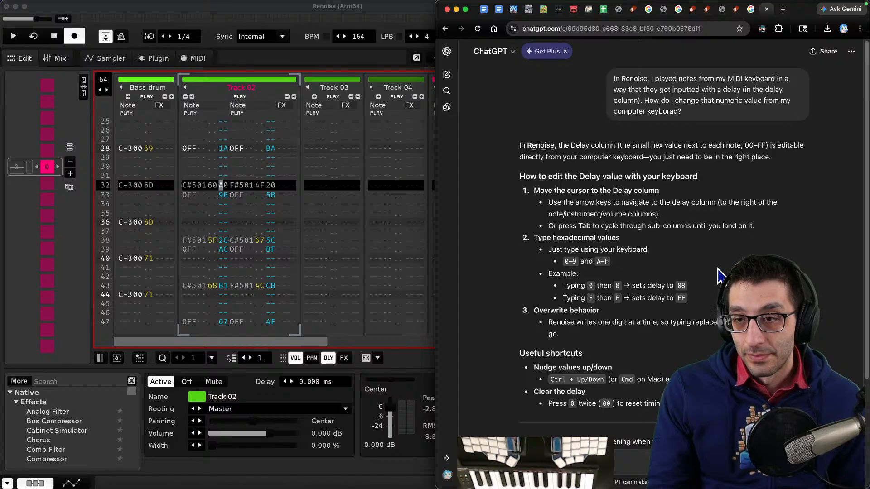
pyautogui.click(328, 171)
pyautogui.press('Right')
pyautogui.press('Right')
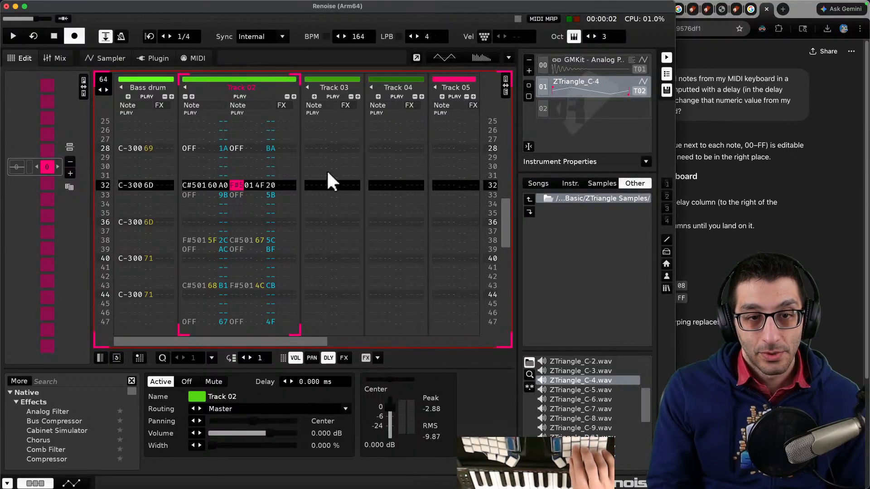
pyautogui.press('Tab')
pyautogui.press('Tab')
pyautogui.press('Left')
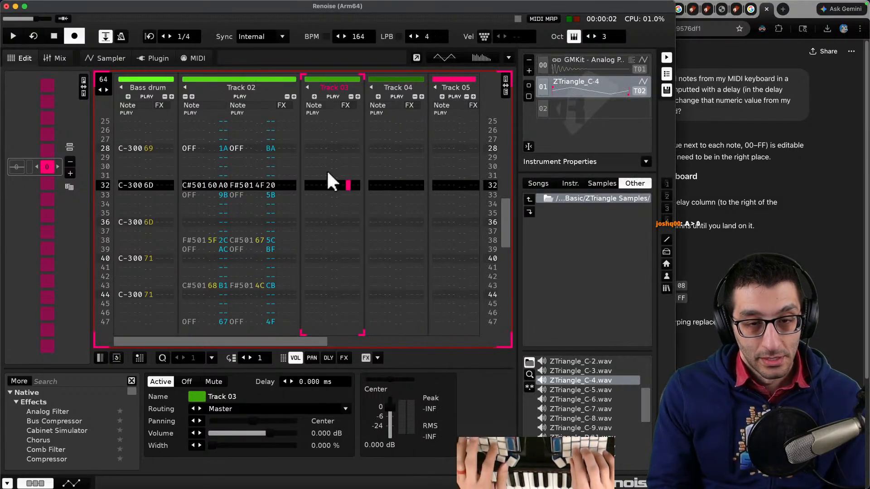
pyautogui.hotkey('shift', 'Tab')
pyautogui.press('Right')
pyautogui.press('Right')
pyautogui.press('Right')
pyautogui.press('Right')
pyautogui.press('Right')
pyautogui.press('Right')
pyautogui.press('Right')
pyautogui.press('Left')
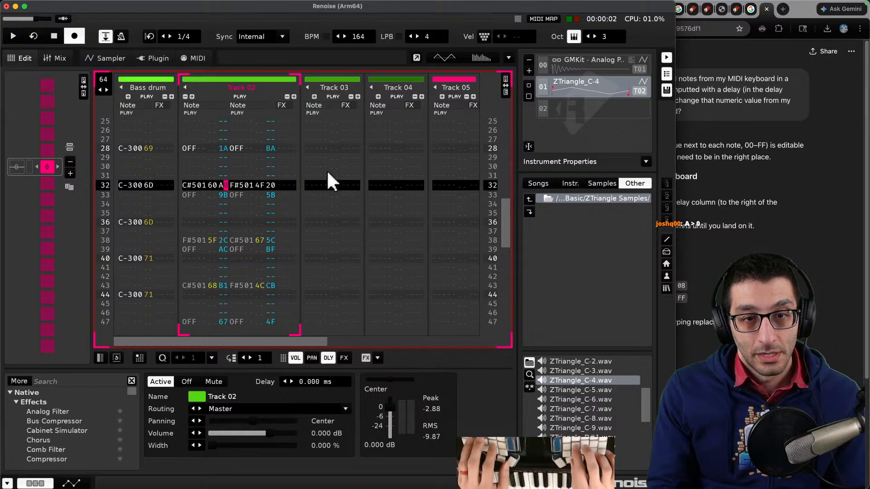
pyautogui.press('Left')
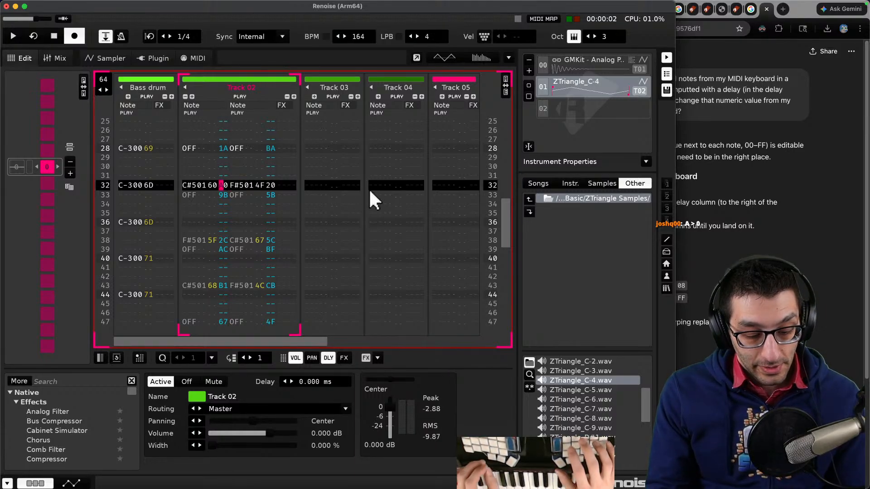
# - Try typing a delay value and a note at row 32 of Track 02, then undo both entries
pyautogui.write('a0w')
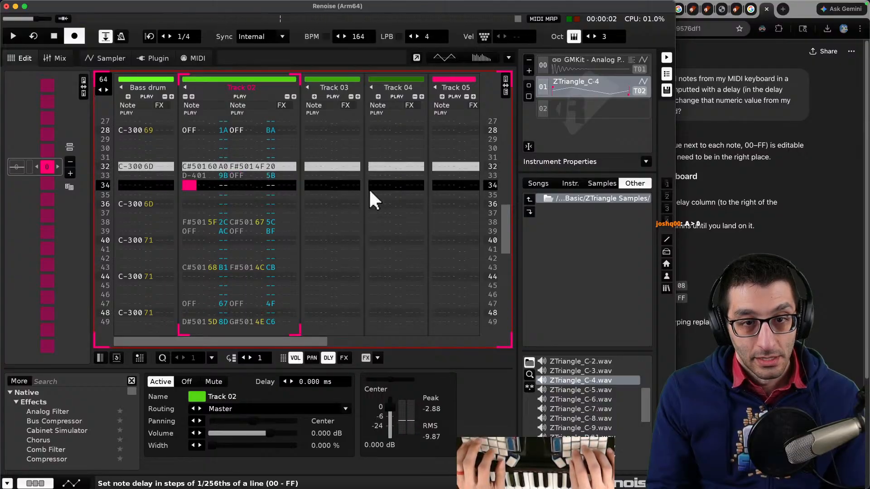
pyautogui.press('super+z')
pyautogui.press('super+z')
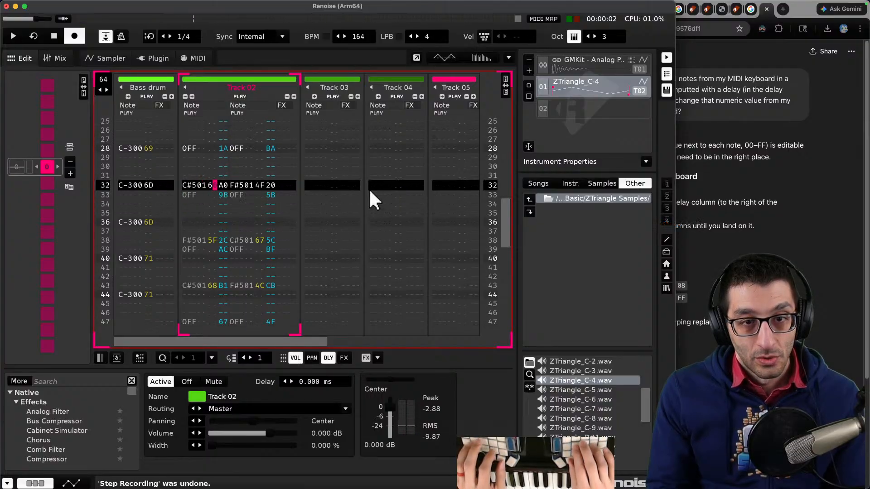
pyautogui.press('Right')
pyautogui.press('w')
pyautogui.press('super+z')
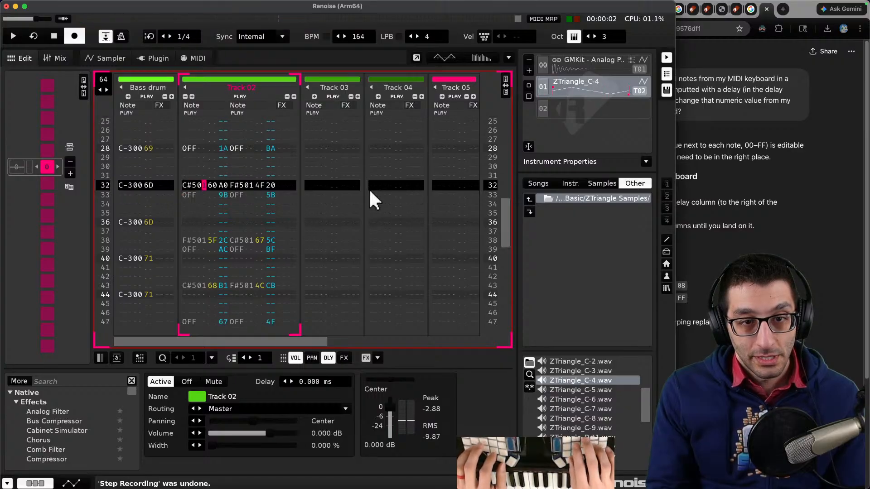
# - Try entering a delay value on an empty row above row 32 in Track 02, then undo it
pyautogui.press('Up')
pyautogui.press('Up')
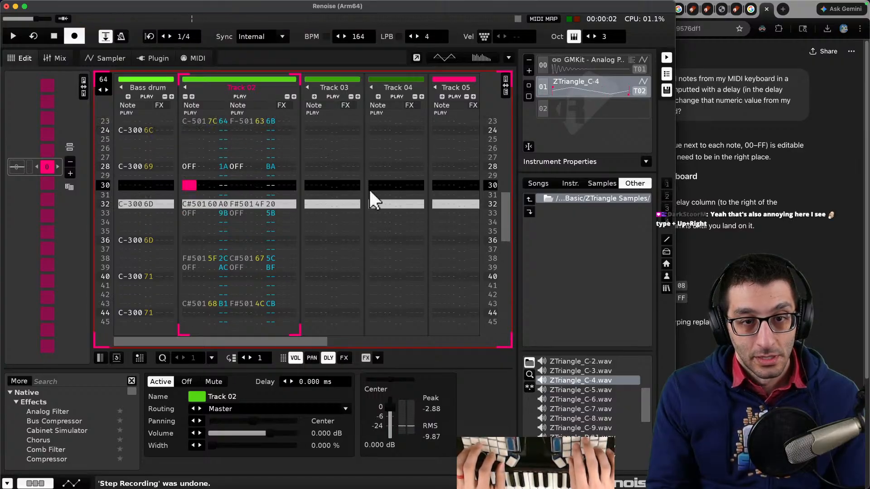
pyautogui.press('Right')
pyautogui.press('Right')
pyautogui.press('Right')
pyautogui.press('Right')
pyautogui.press('Right')
pyautogui.press('Left')
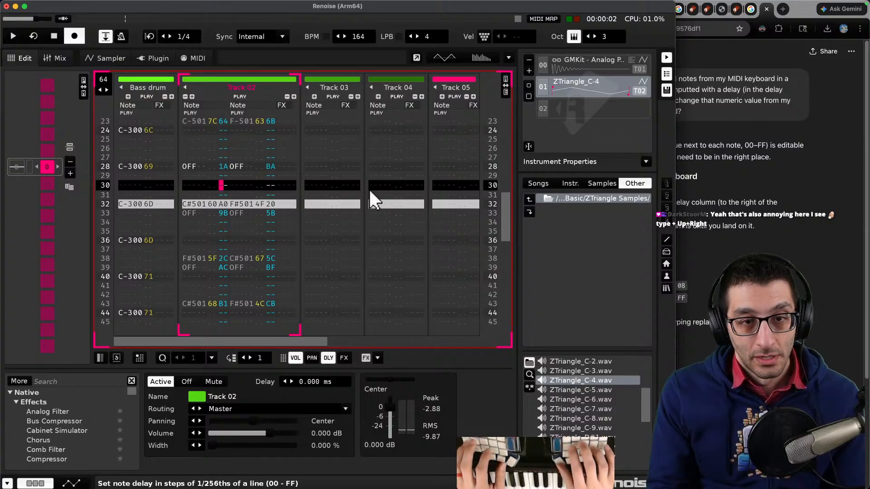
pyautogui.write('a')
pyautogui.press('Down')
pyautogui.hotkey('shift', 'Tab')
pyautogui.press('Up')
pyautogui.press('super+z')
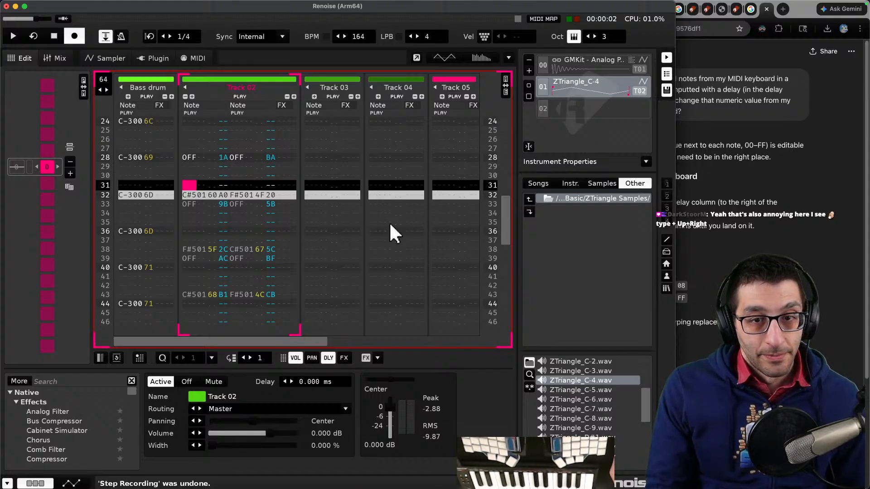
# - Reread ChatGPT's shortcut tips and try nudging the delay value of Track 02's row 32 up and down
pyautogui.click(764, 253)
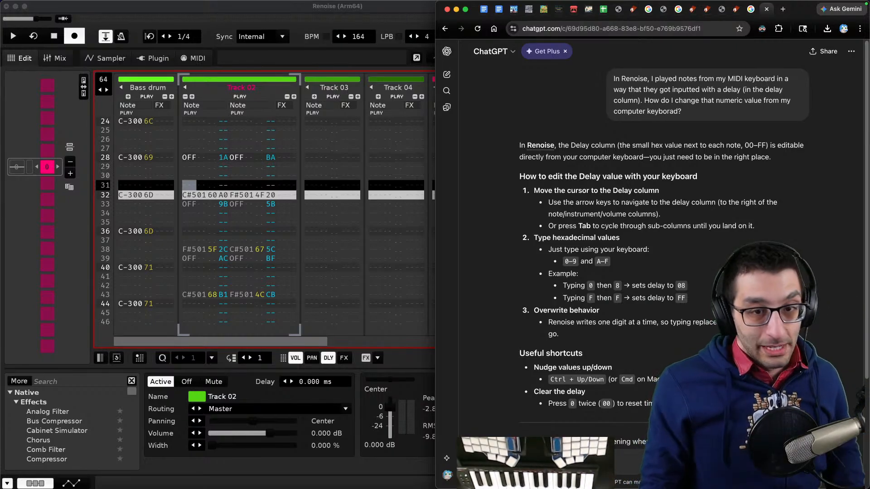
pyautogui.scroll(-2, 627, 267)
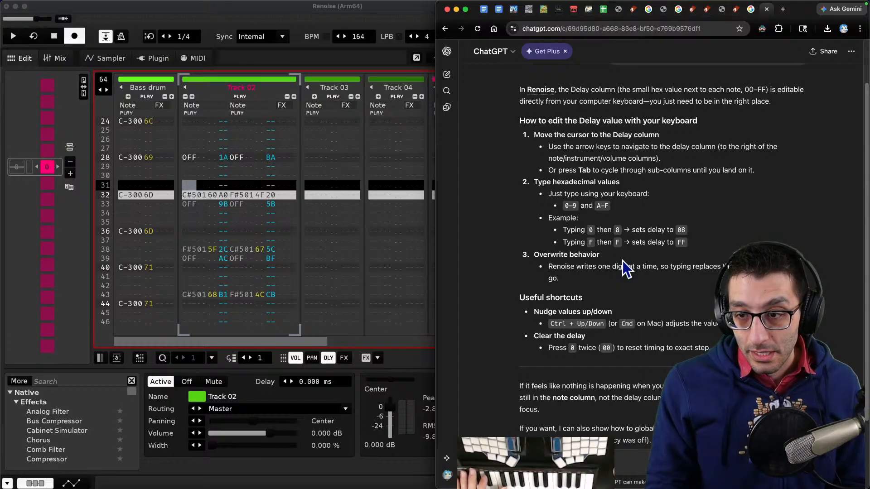
pyautogui.click(219, 195)
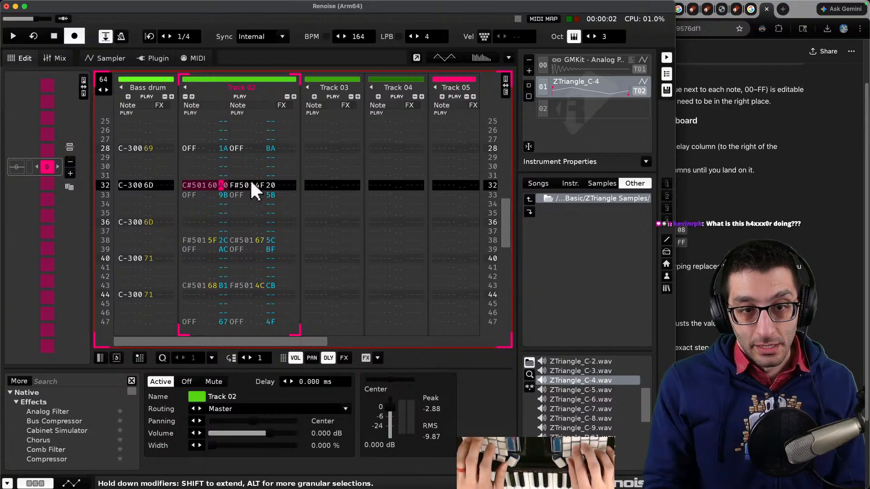
pyautogui.hotkey('alt', 'Down')
pyautogui.press('Up')
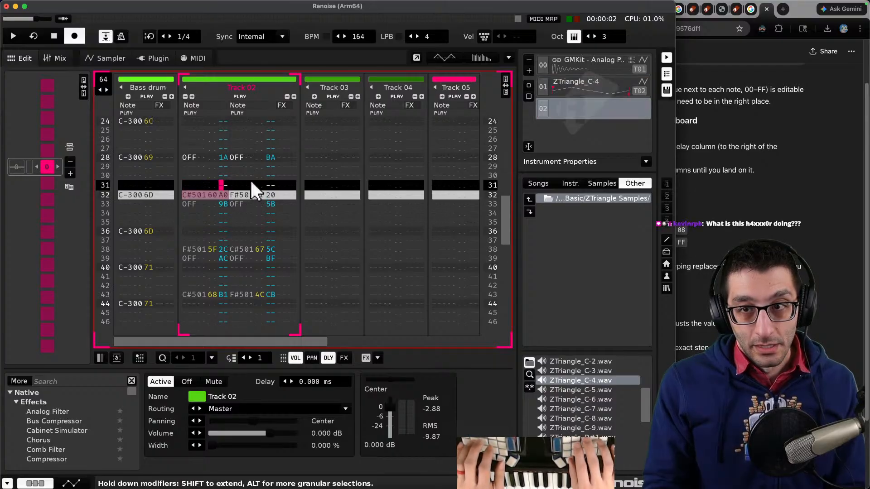
pyautogui.press('Down')
pyautogui.hotkey('alt', 'Up')
pyautogui.press('Return')
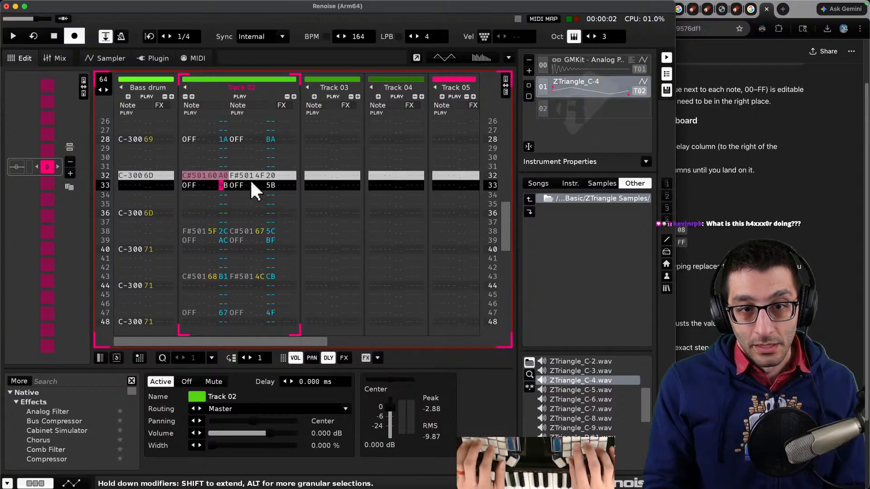
pyautogui.press('Up')
pyautogui.press('Return')
pyautogui.press('Up')
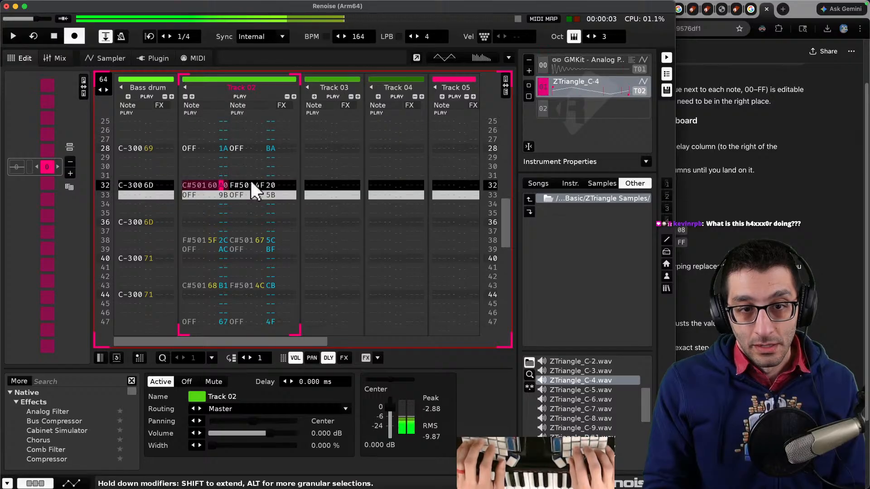
# - Select rows 32 to 34 of Track 02 and briefly play and stop the pattern
pyautogui.hotkey('shift', 'Down')
pyautogui.hotkey('shift', 'Down')
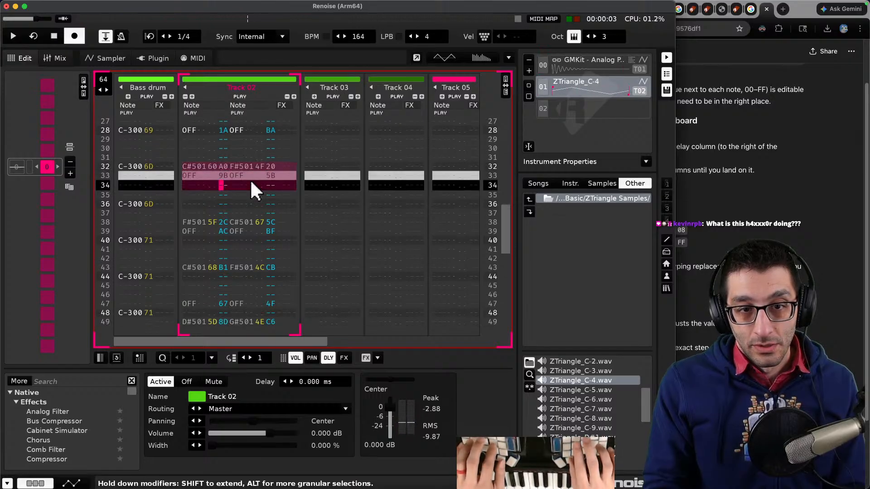
pyautogui.press('space')
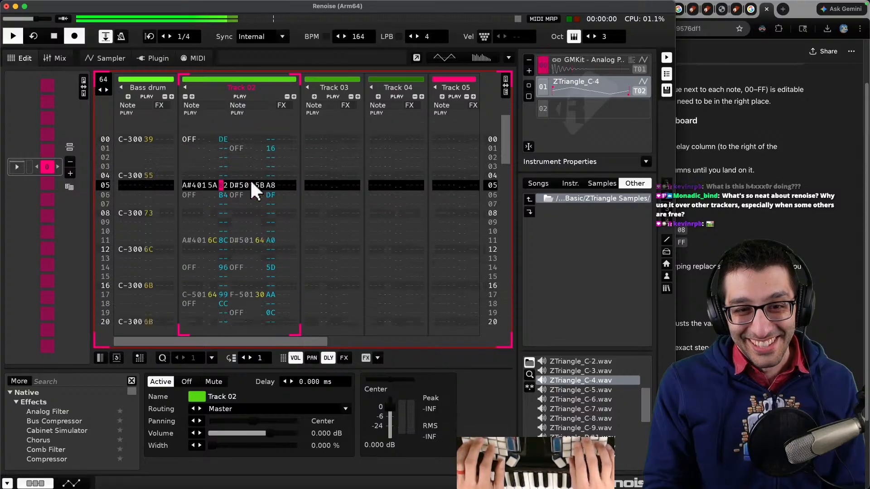
pyautogui.press('space')
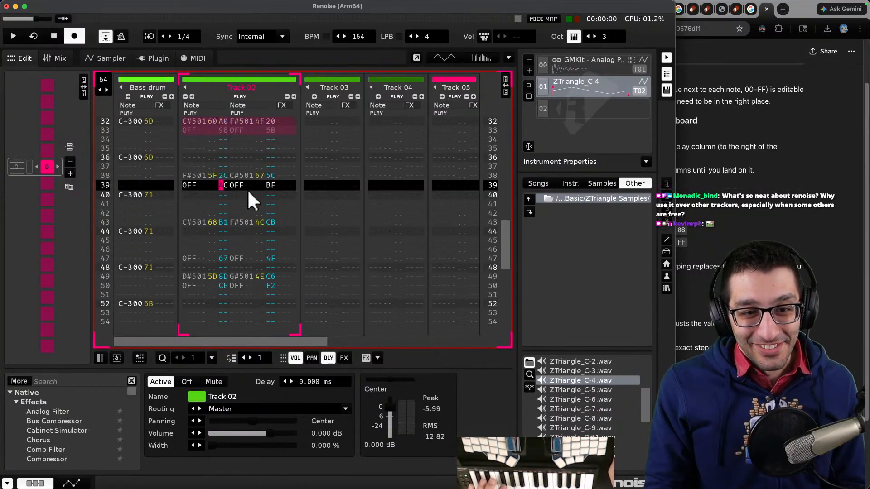
# - Return the cursor to the delay cell of row 32 in Track 02 and go back to ChatGPT's answer
pyautogui.press('Up')
pyautogui.press('Up')
pyautogui.press('Up')
pyautogui.press('Up')
pyautogui.press('Up')
pyautogui.press('Up')
pyautogui.press('Up')
pyautogui.press('Up')
pyautogui.click(223, 195)
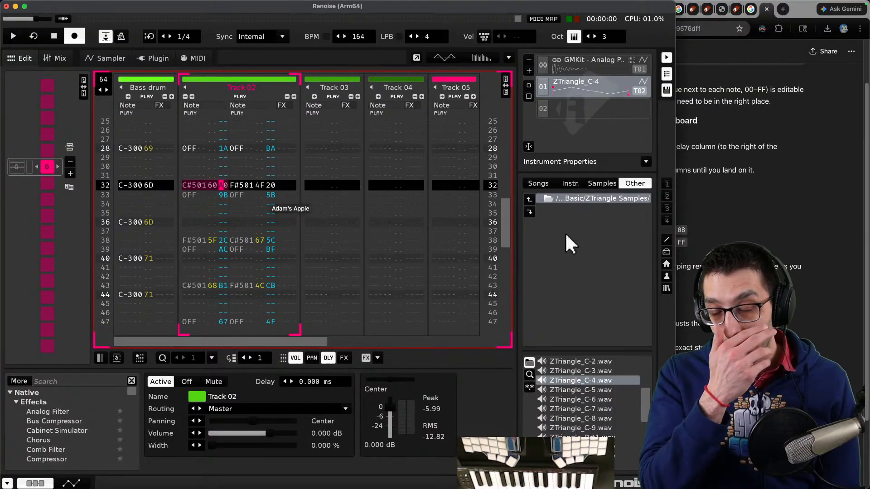
pyautogui.click(738, 263)
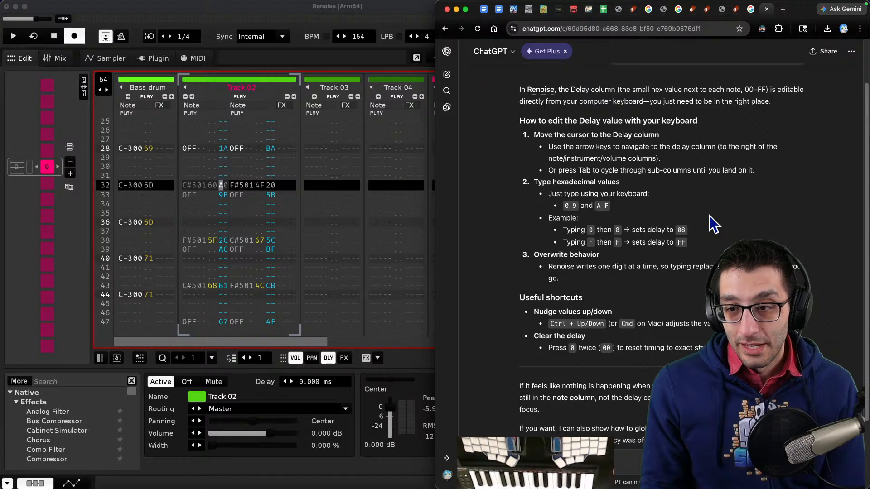
# - Reread ChatGPT's nudge shortcut and try stepping through and editing the delay cell of row 32 in Track 02
pyautogui.scroll(-3, 710, 214)
pyautogui.doubleClick(623, 250)
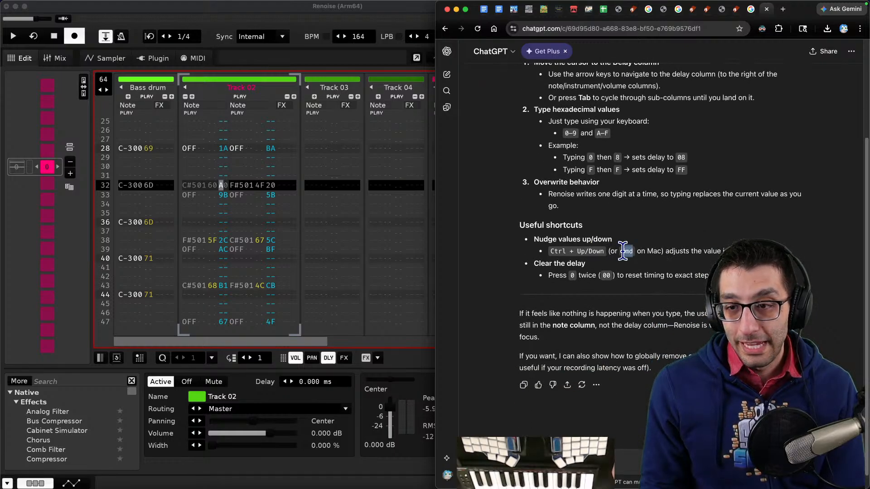
pyautogui.click(237, 206)
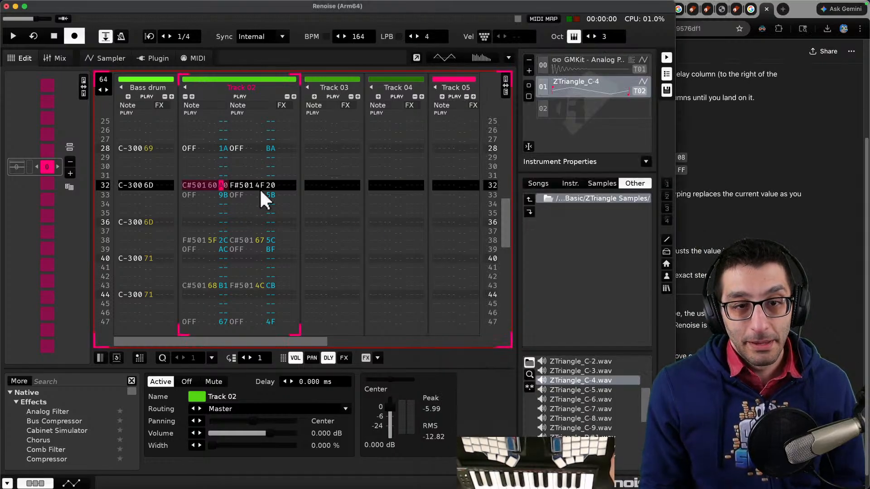
pyautogui.press('Escape')
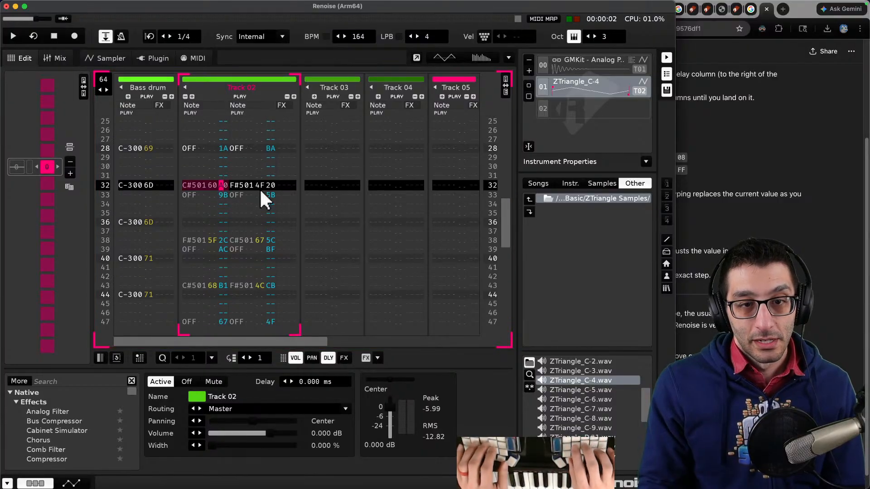
pyautogui.press('Right')
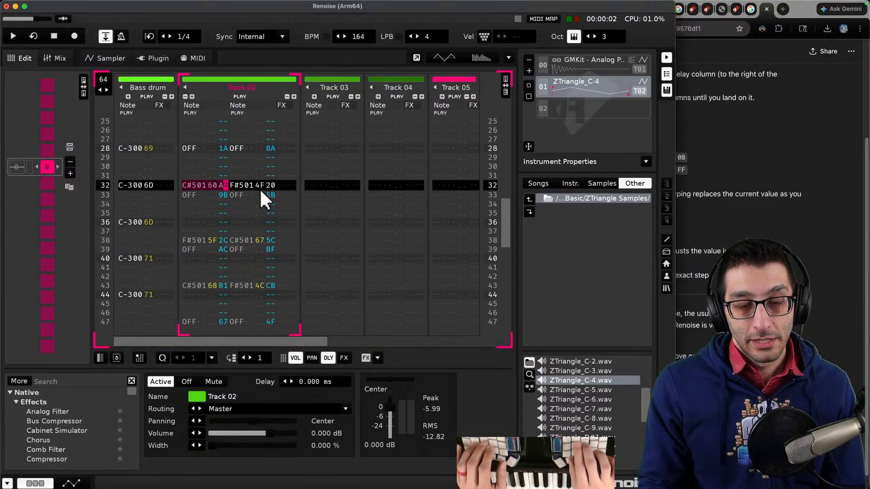
pyautogui.press('Down')
pyautogui.press('Up')
pyautogui.press('Return')
pyautogui.press('Up')
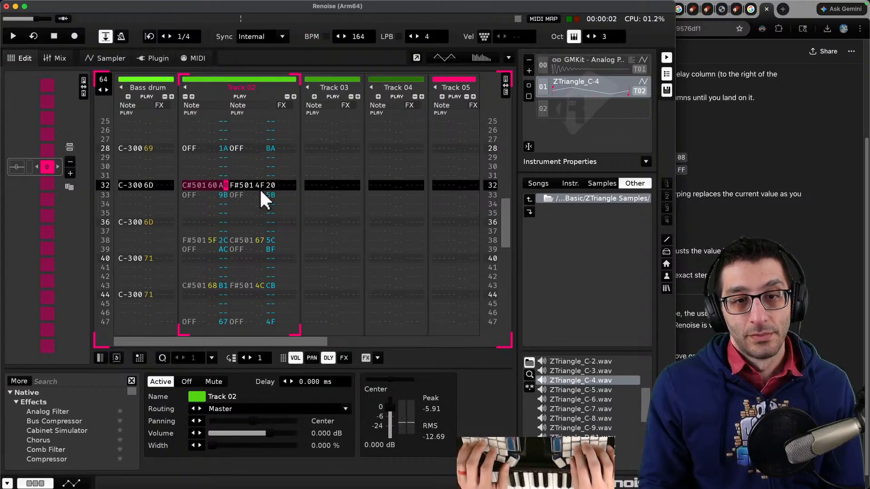
pyautogui.press('Left')
pyautogui.press('Escape')
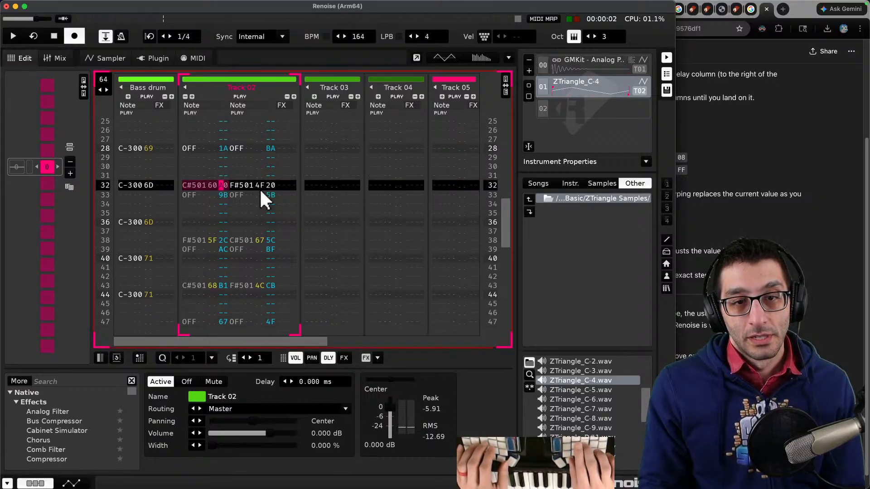
pyautogui.press('Escape')
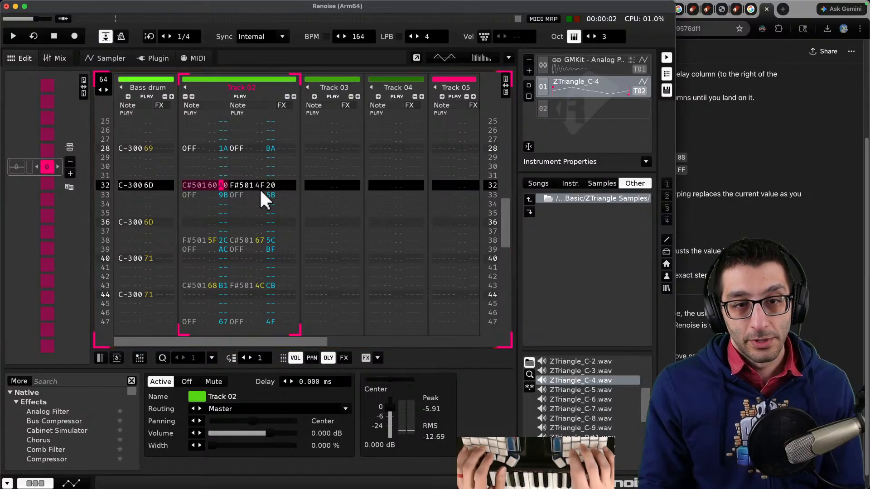
# - Clear the delay value of the first note on row 32 in Track 02
pyautogui.click(833, 290)
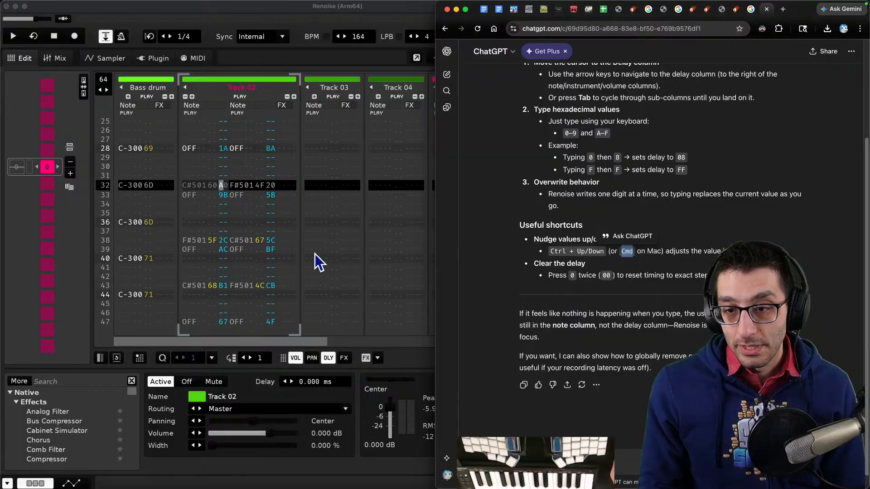
pyautogui.click(234, 188)
pyautogui.press('Escape')
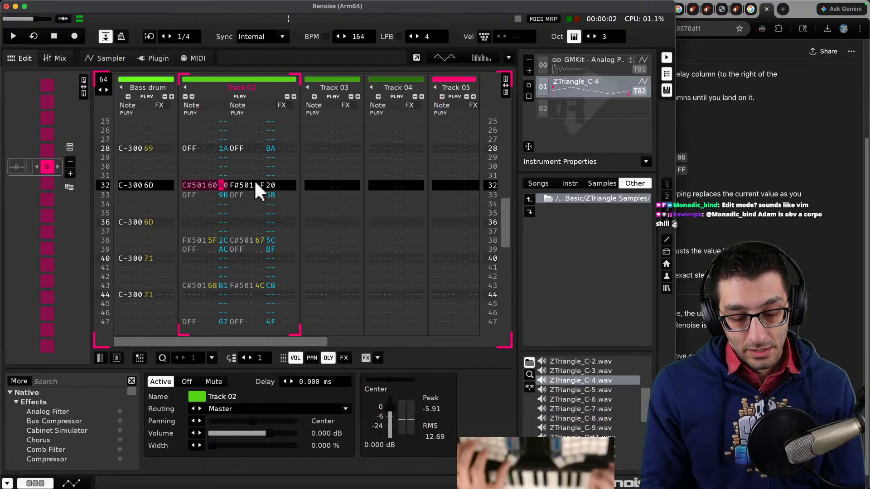
pyautogui.press('Escape')
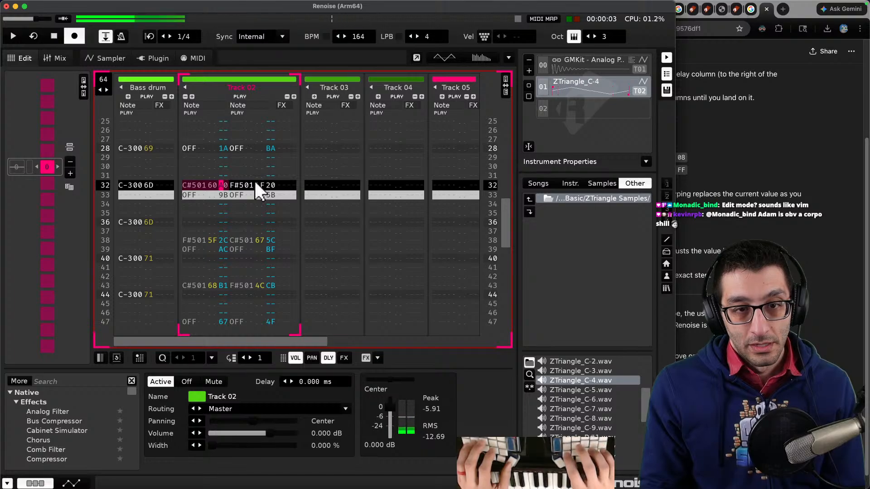
pyautogui.press('Delete')
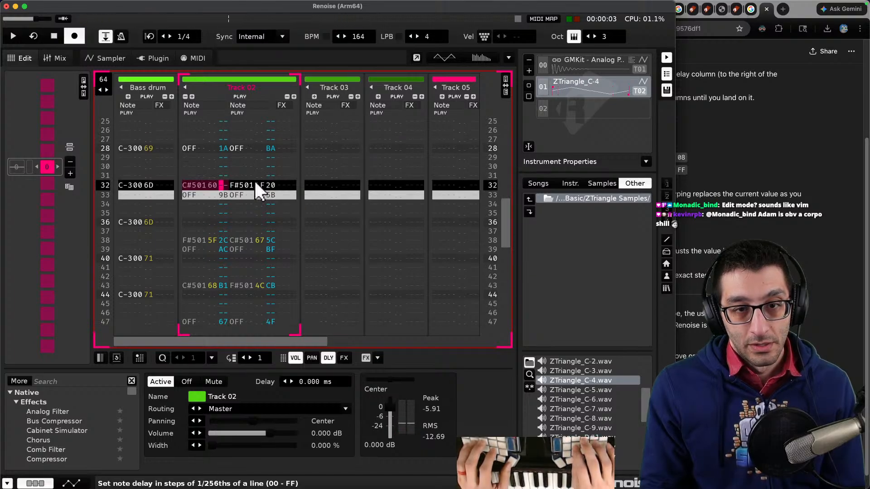
# - In the Renoise notes, add that a number can be typed to change the delay column with it selected
pyautogui.press('super+Tab')
pyautogui.scroll(-5, 785, 256)
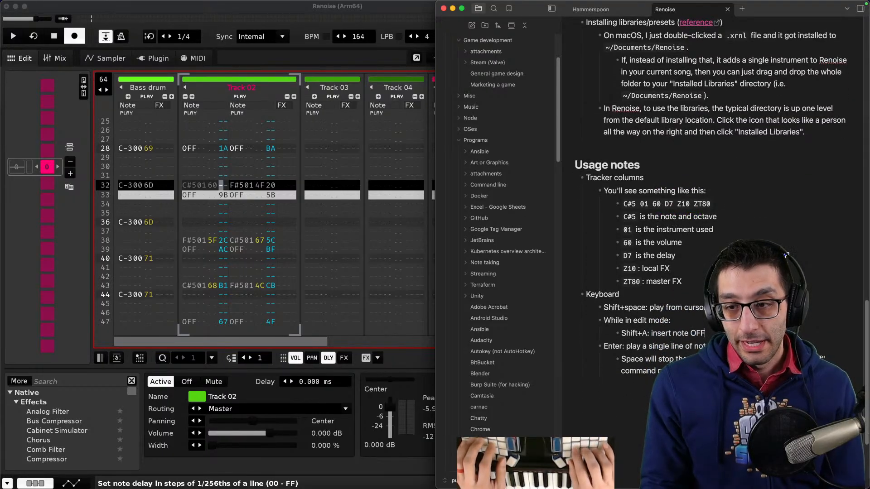
pyautogui.press('Return')
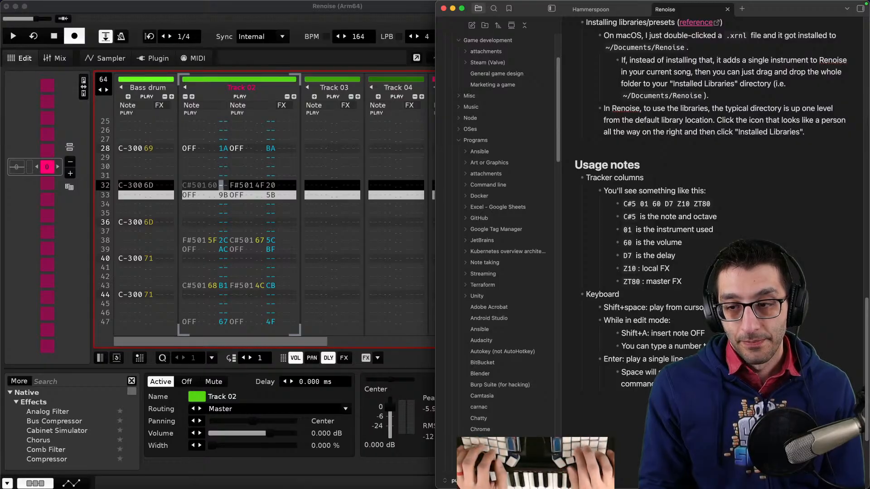
pyautogui.write('selected)')
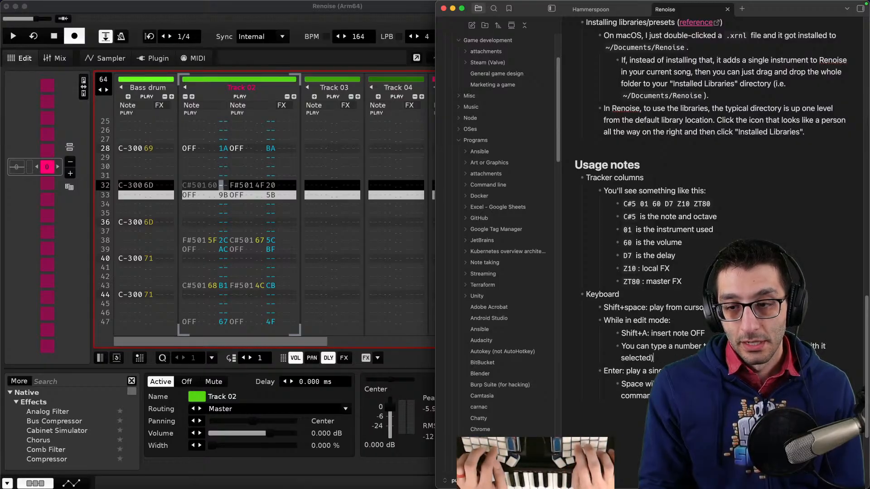
pyautogui.press('BackSpace')
pyautogui.press('BackSpace')
pyautogui.press('BackSpace')
pyautogui.press('Return')
pyautogui.press('Tab')
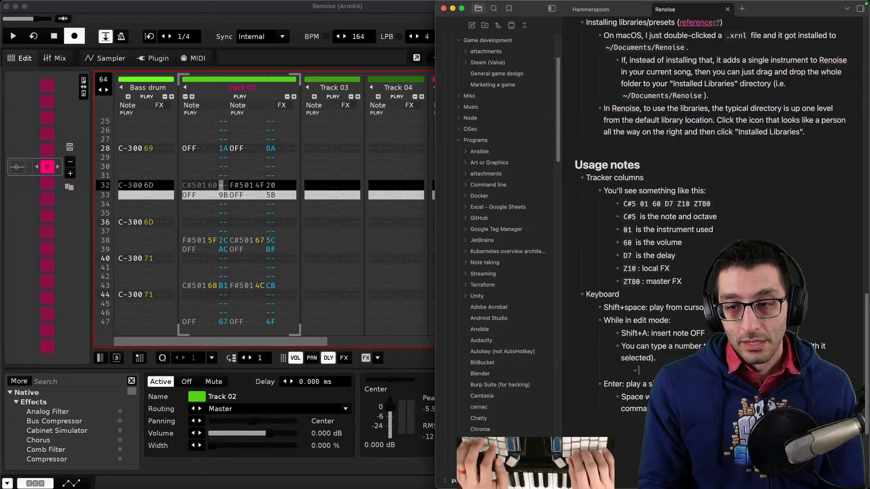
pyautogui.press('BackSpace')
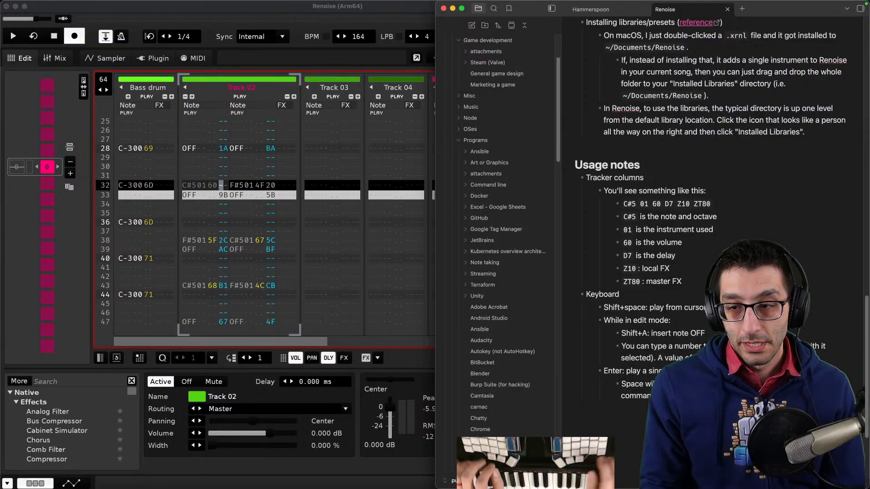
# - Clear the delay of the second note on row 32 in Track 02, then briefly play and stop the pattern
pyautogui.click(272, 185)
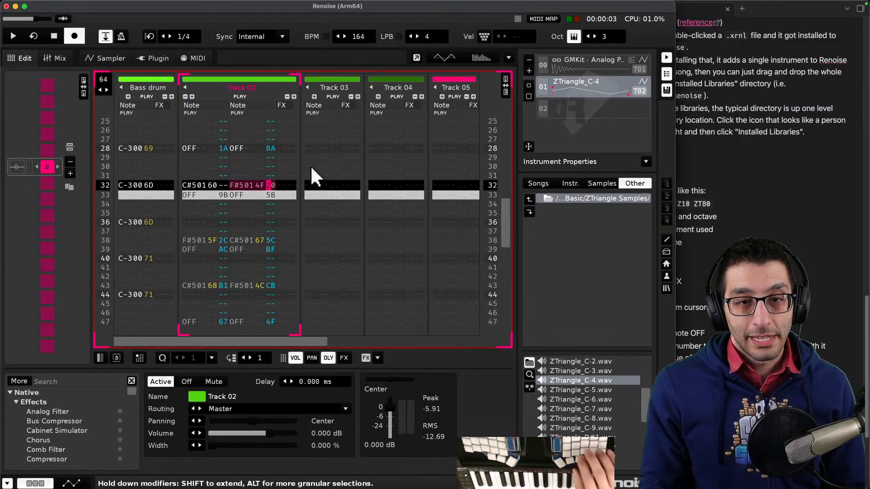
pyautogui.press('Delete')
pyautogui.press('Escape')
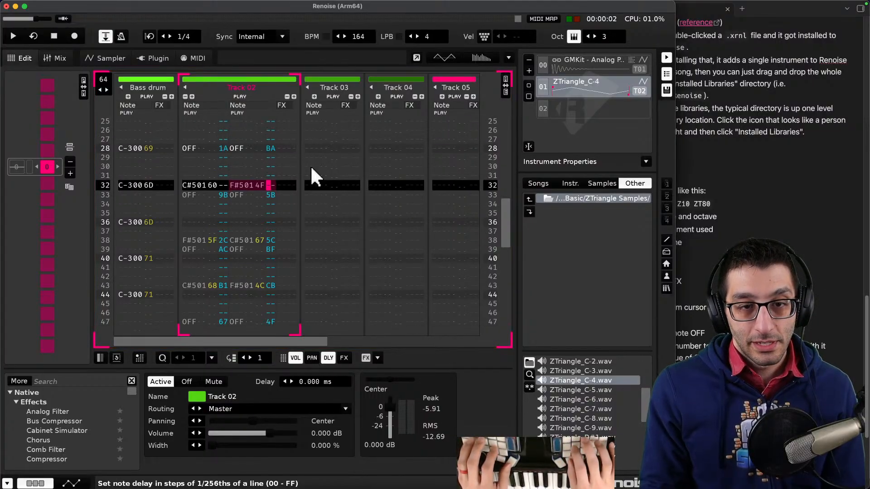
pyautogui.press('Left')
pyautogui.press('space')
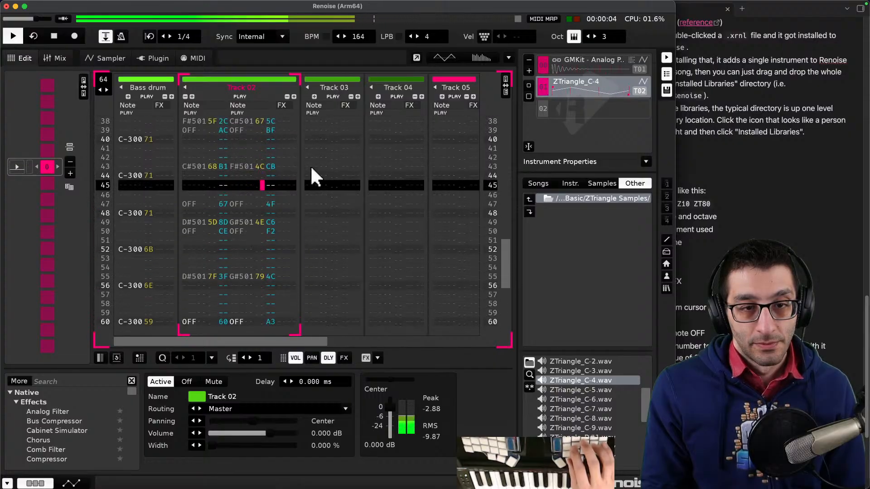
pyautogui.press('space')
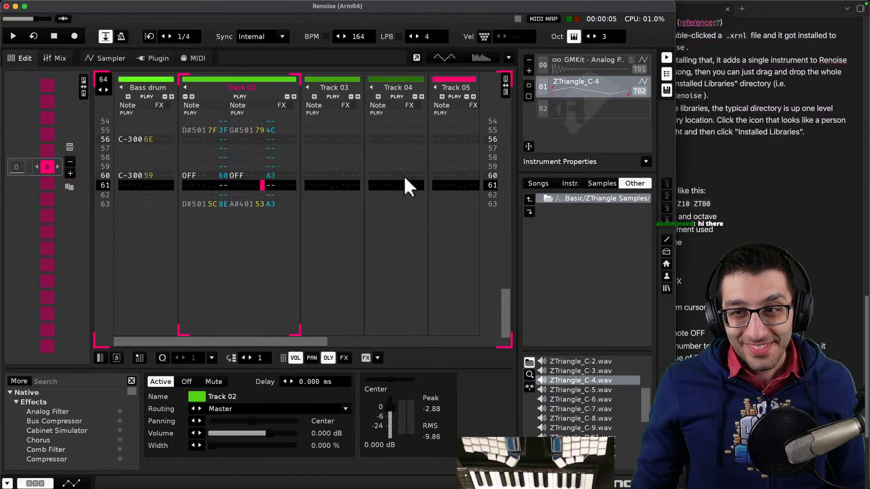
# - In the TODO document, rephrase the question as 'How do I change the delay without moving the cursor afterward?'
pyautogui.click(714, 191)
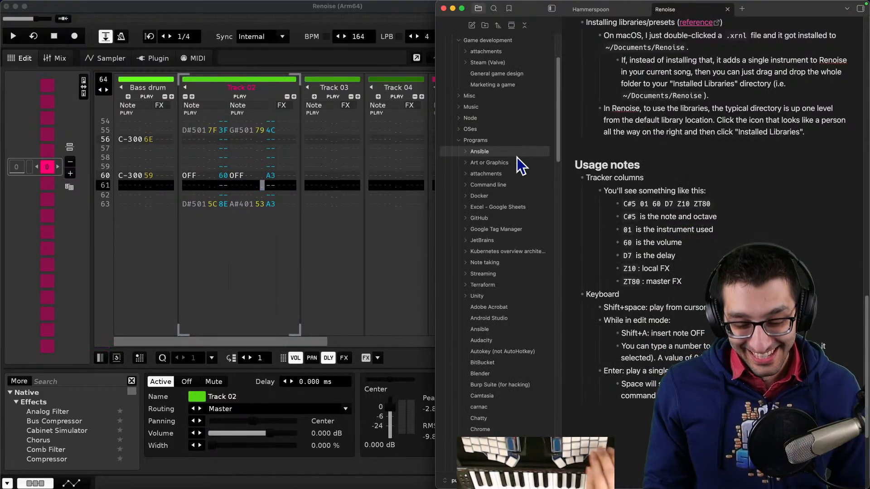
pyautogui.press('super+b')
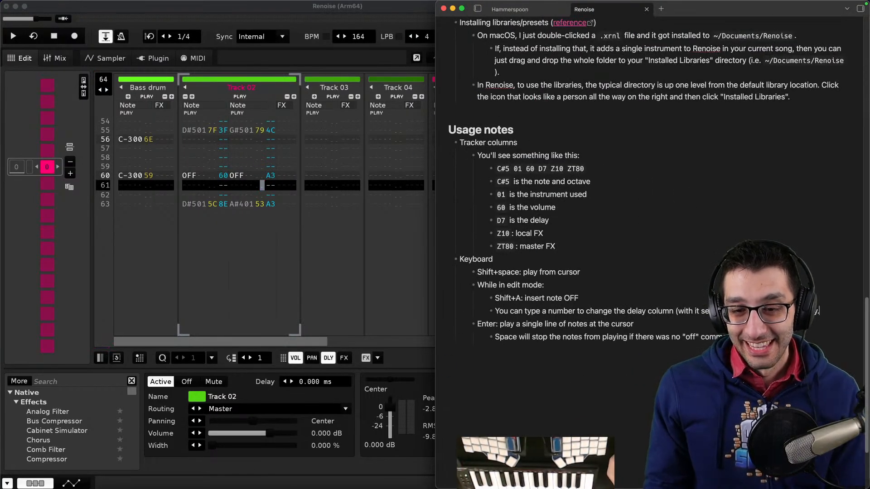
pyautogui.moveTo(163, 475)
pyautogui.click(117, 466)
pyautogui.hotkey('ctrl', 'shift', 'Tab')
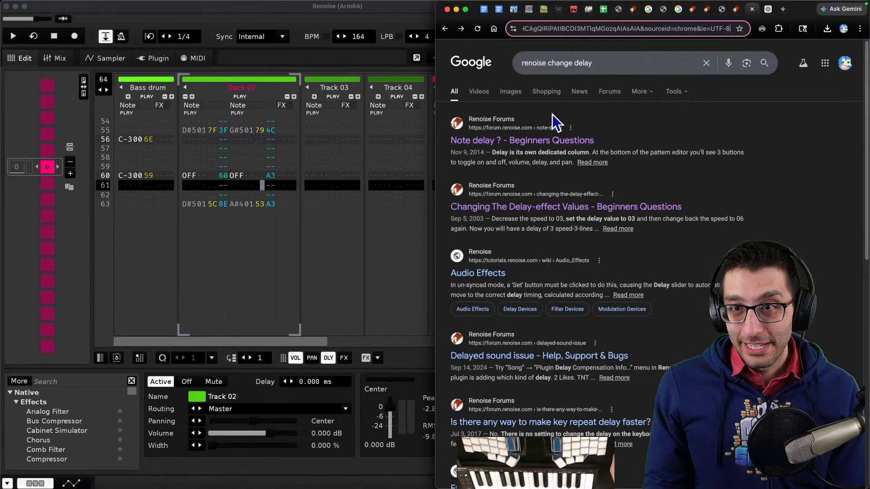
pyautogui.press('super+1')
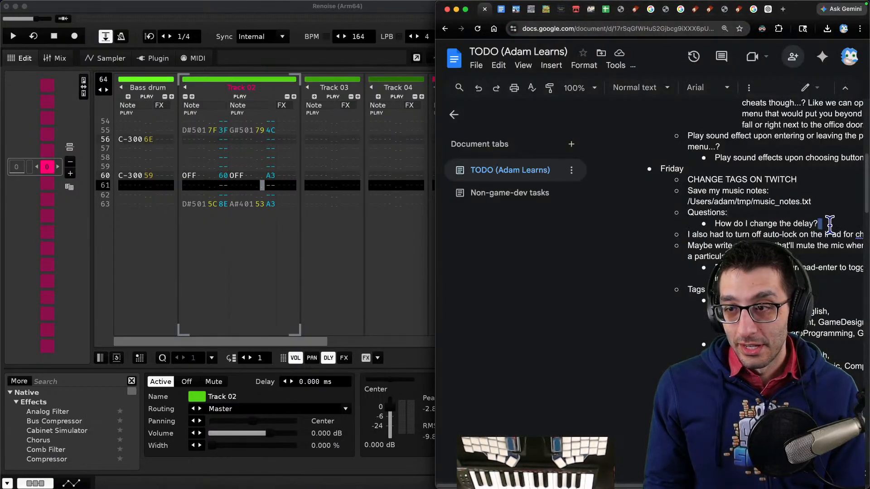
pyautogui.tripleClick(829, 223)
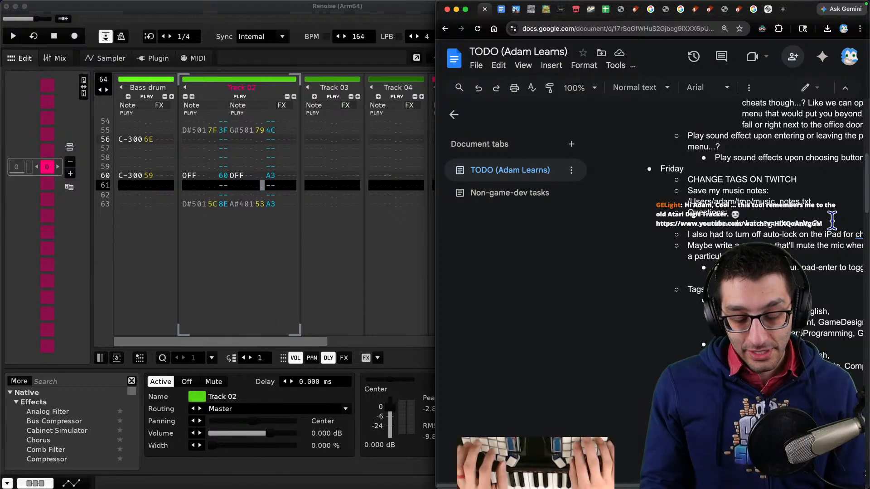
pyautogui.press('BackSpace')
pyautogui.write('without moving the')
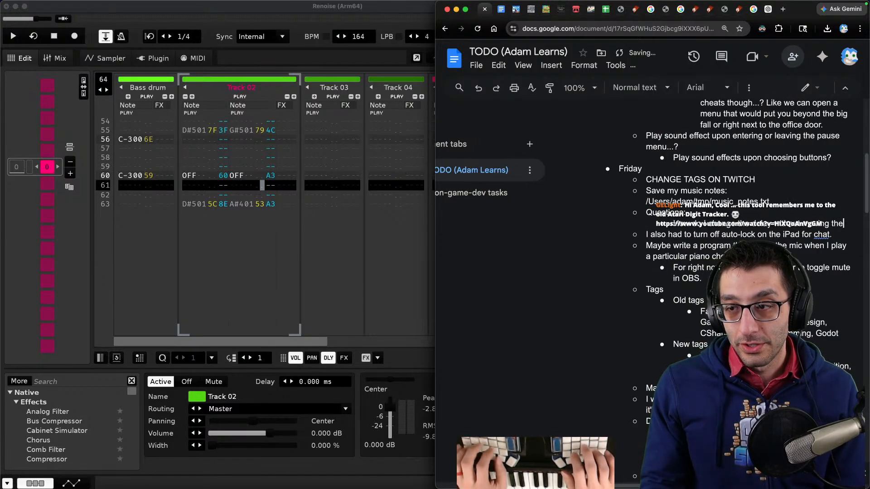
pyautogui.write(' cursor afterward')
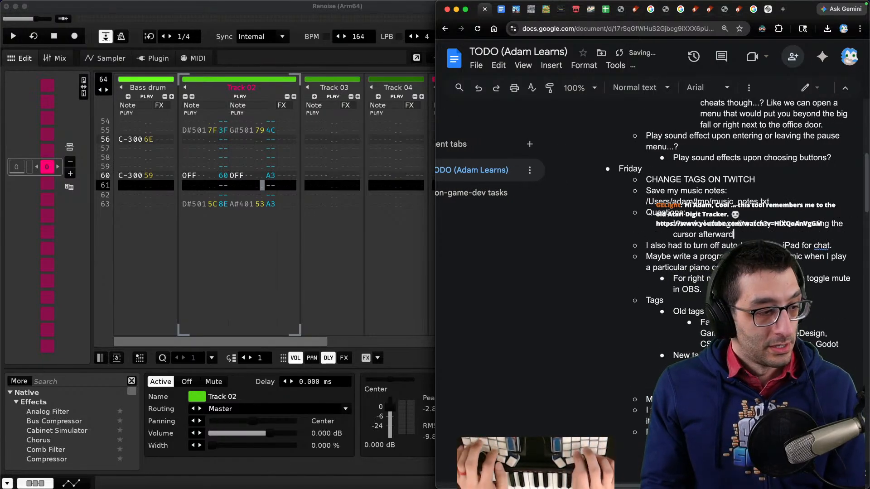
pyautogui.write('?')
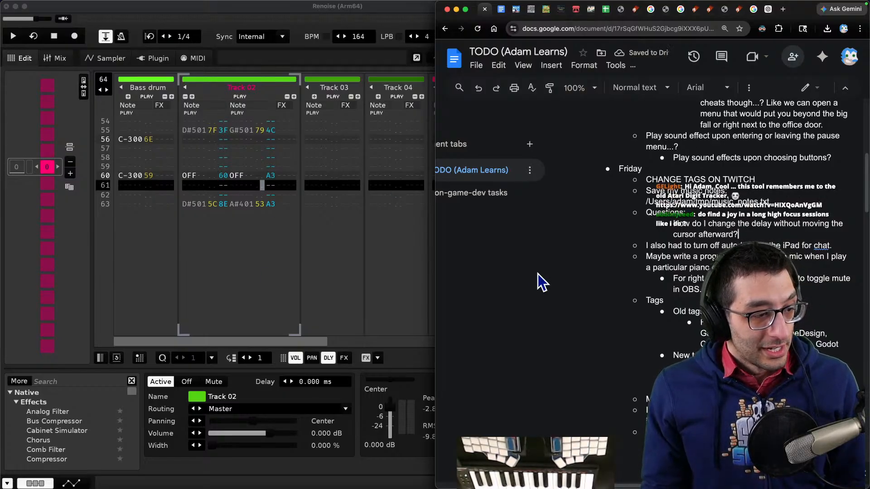
# - Search the web for images of atari digit tracker
pyautogui.press('super+t')
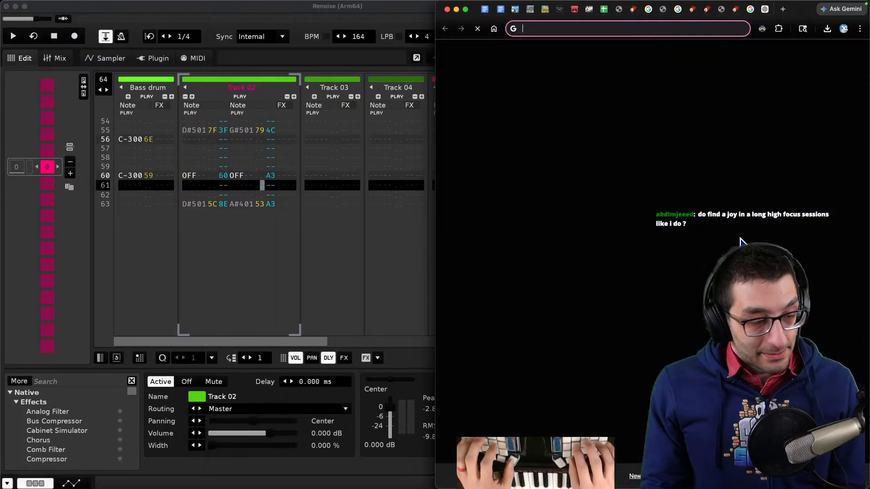
pyautogui.write('atari digit tracker')
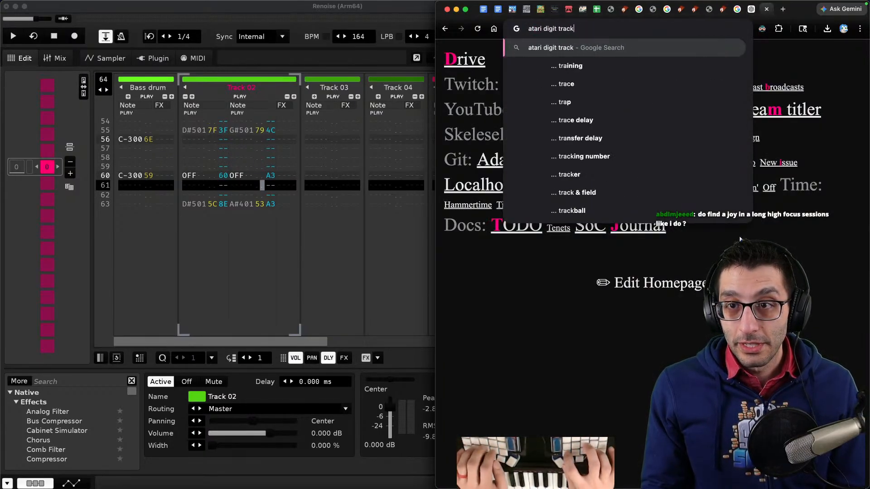
pyautogui.press('Return')
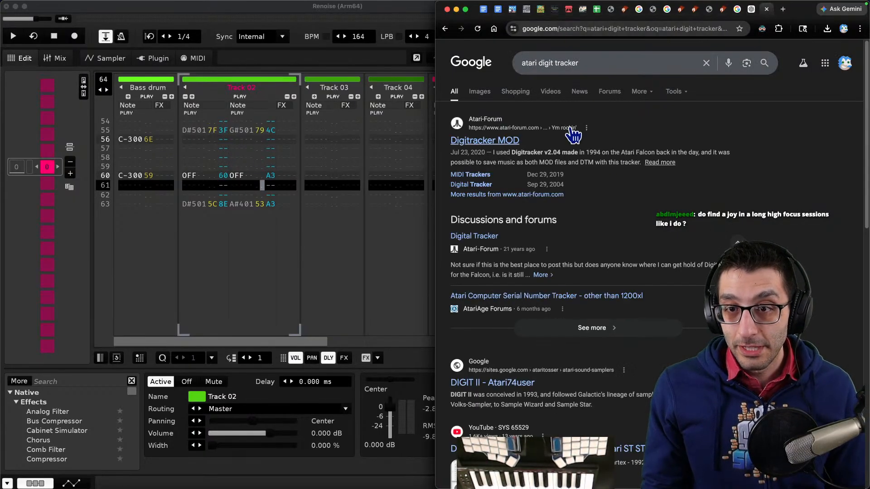
pyautogui.click(479, 91)
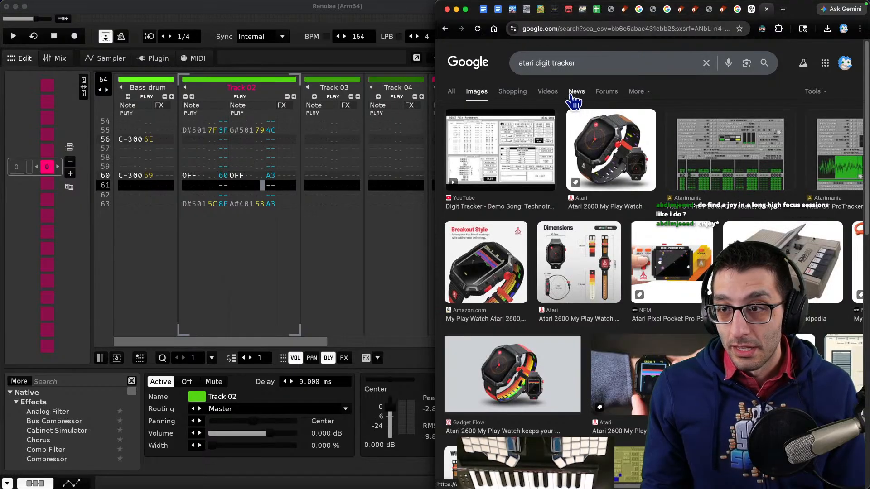
# - Open the Atarimania ProTracker ST screenshot and zoom in to examine it
pyautogui.click(743, 173)
pyautogui.click(743, 173)
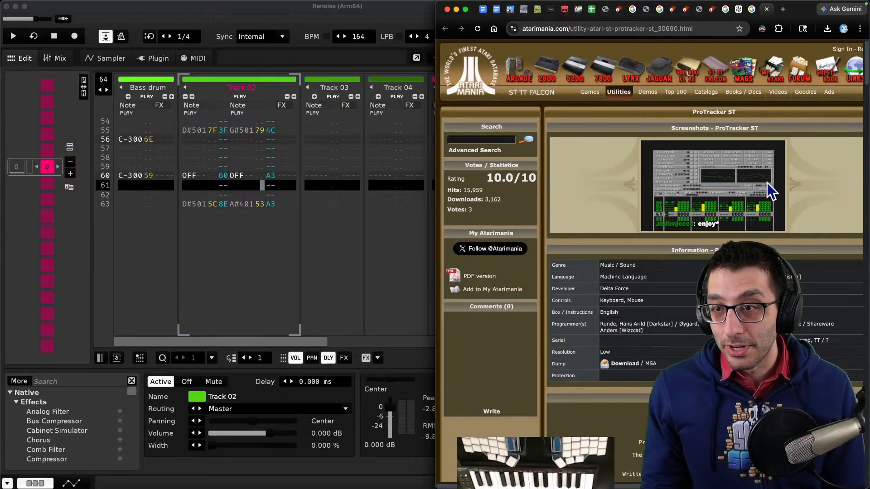
pyautogui.rightClick(750, 175)
pyautogui.click(752, 179)
pyautogui.click(752, 178)
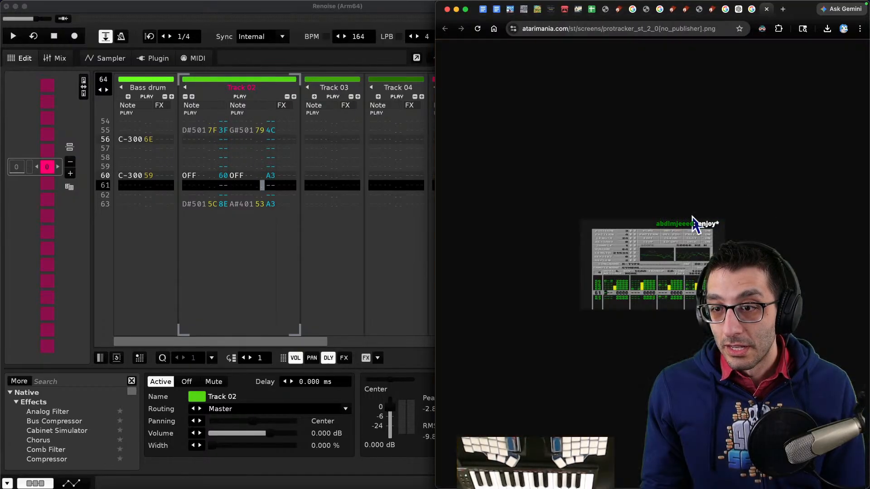
pyautogui.press('super+equal')
pyautogui.press('super+equal')
pyautogui.press('super+equal')
pyautogui.press('super+equal')
pyautogui.press('super+equal')
pyautogui.press('super+equal')
pyautogui.press('super+equal')
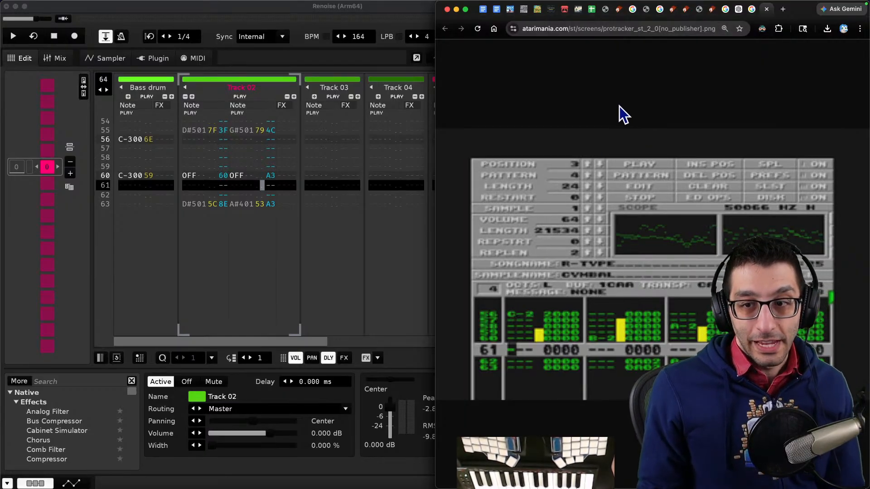
# - Close the screenshot tab and search the web for game boy trackers
pyautogui.press('super+w')
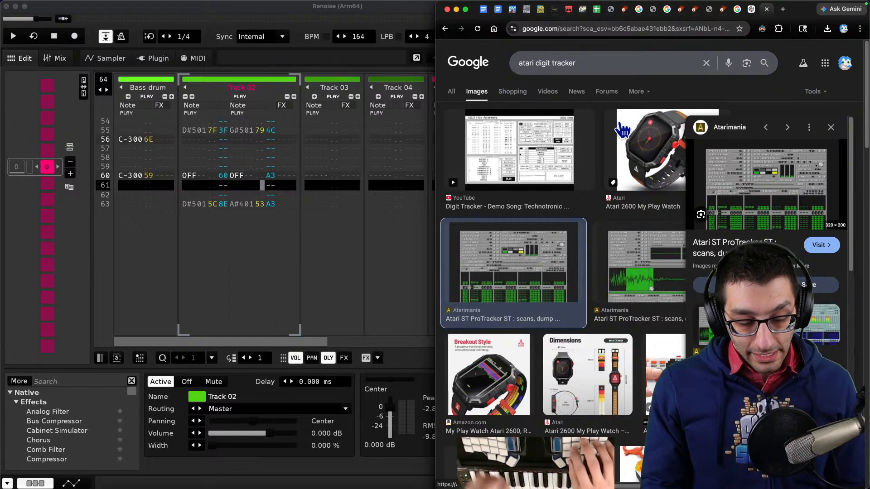
pyautogui.press('super+t')
pyautogui.write('game boy trackers')
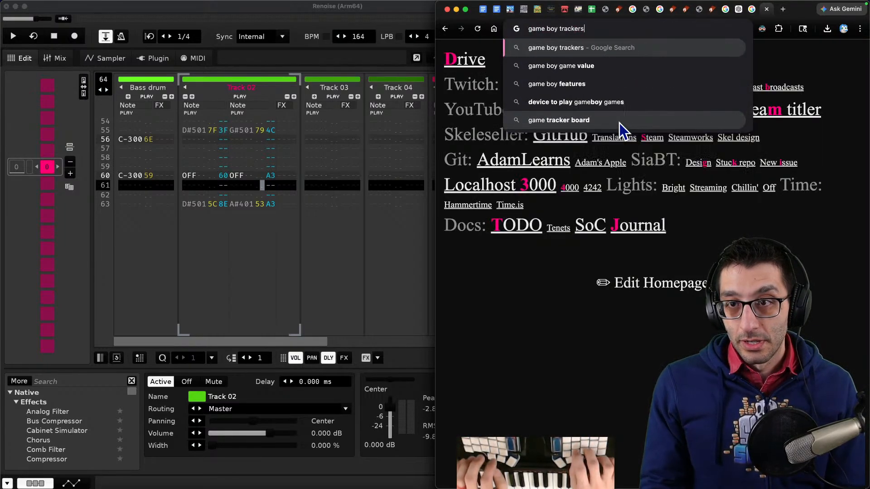
pyautogui.press('Return')
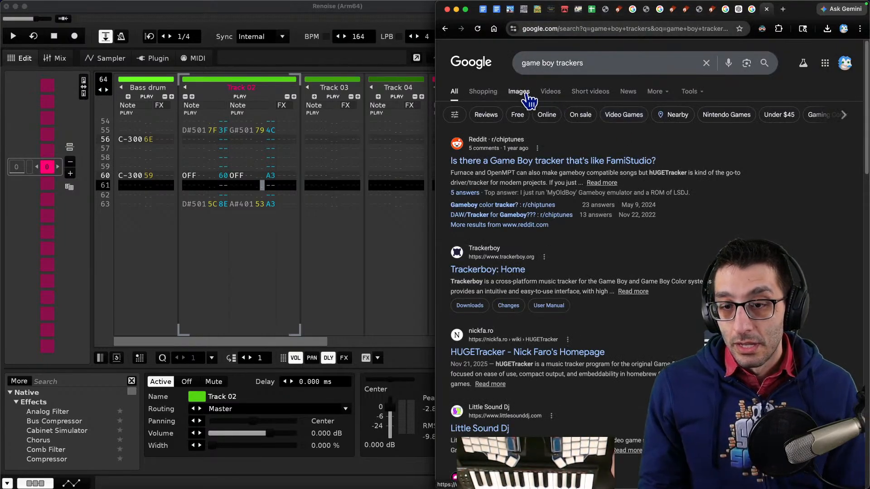
# - Replace the search with famitracker and browse its image results
pyautogui.click(538, 61)
pyautogui.press('super+a')
pyautogui.write('fa')
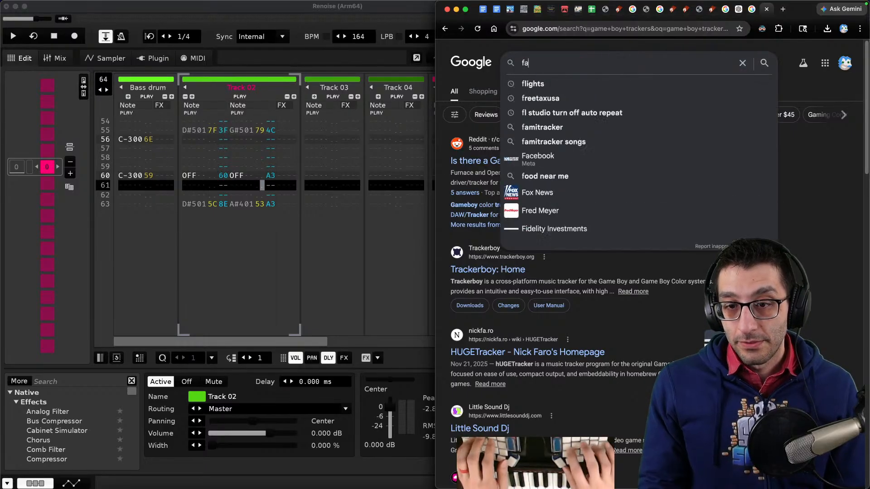
pyautogui.write('mitracker')
pyautogui.press('Return')
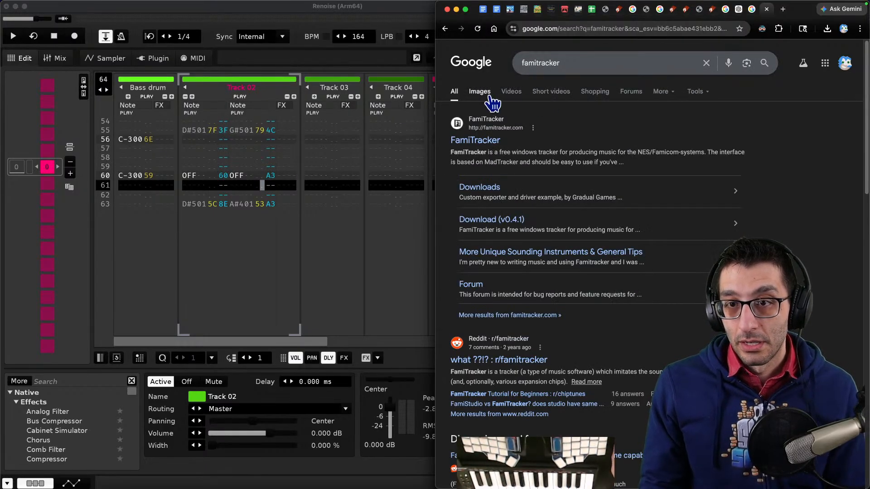
pyautogui.click(486, 94)
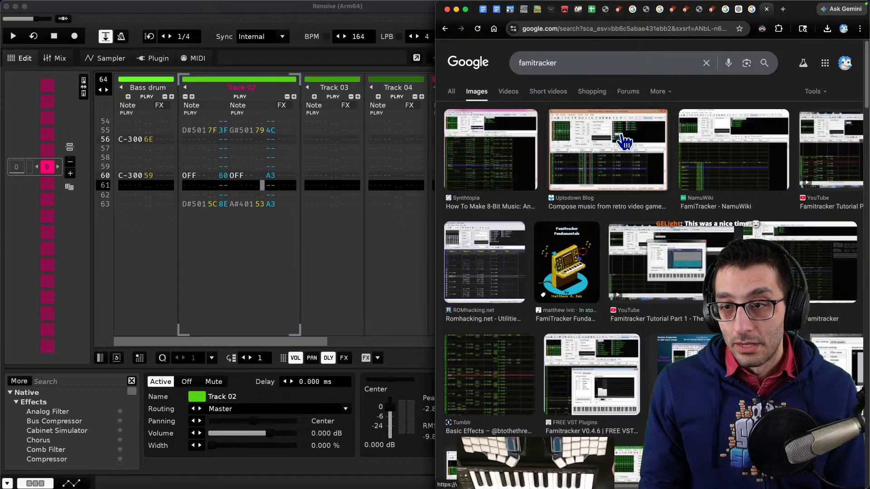
pyautogui.scroll(-4, 631, 187)
pyautogui.scroll(4, 632, 187)
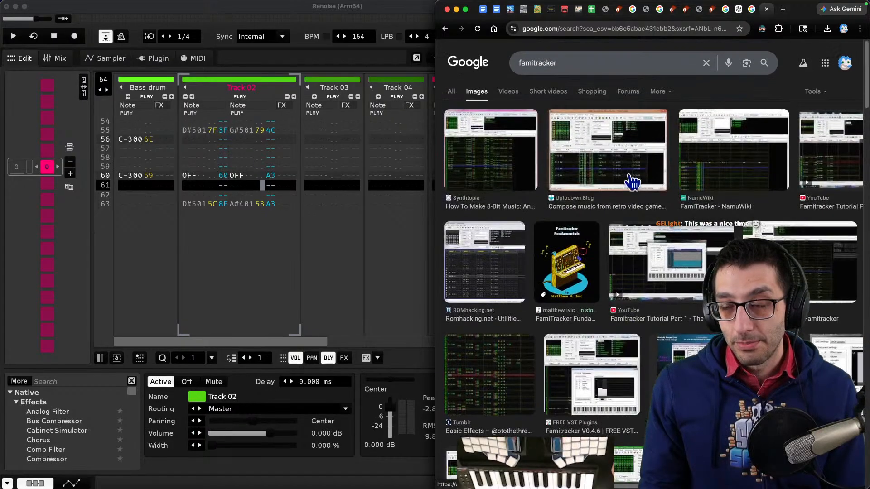
# - Close the image search tab and bring the Renoise pattern editor back to the front
pyautogui.press('super+w')
pyautogui.press('super+1')
pyautogui.press('super+2')
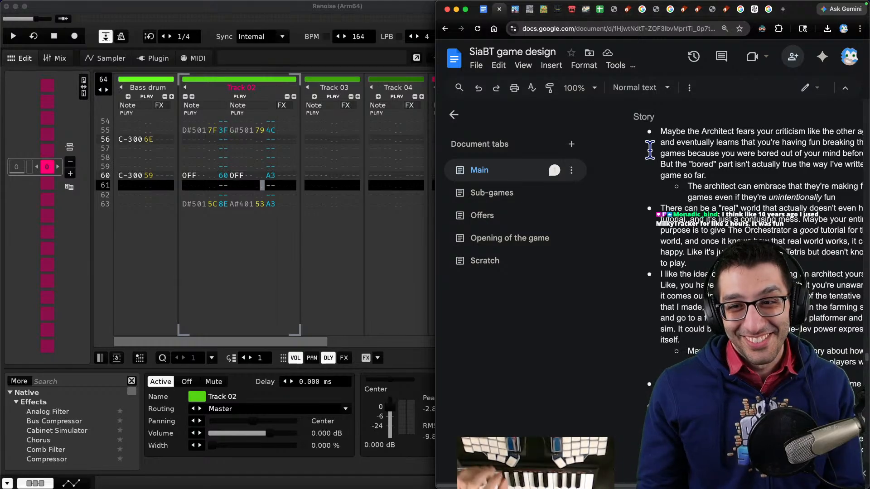
pyautogui.click(676, 172)
pyautogui.hotkey('ctrl', 'Tab')
pyautogui.hotkey('ctrl', 'shift', 'Tab')
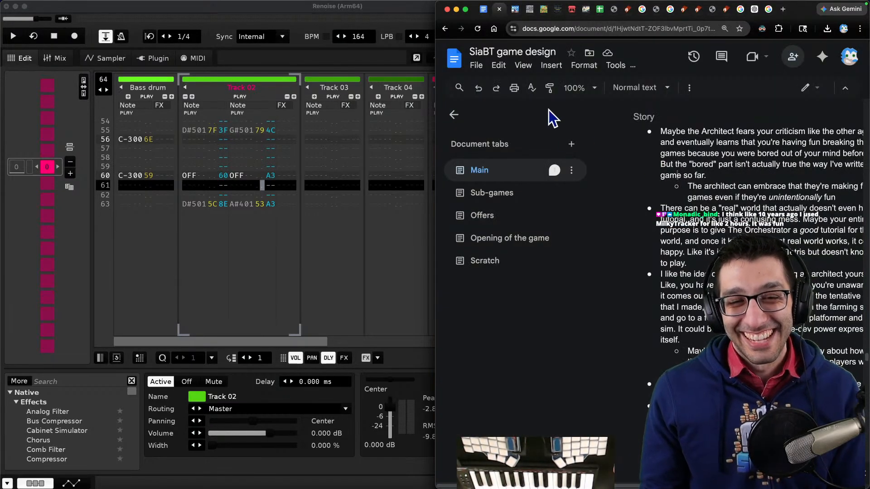
pyautogui.click(258, 253)
pyautogui.scroll(7, 258, 253)
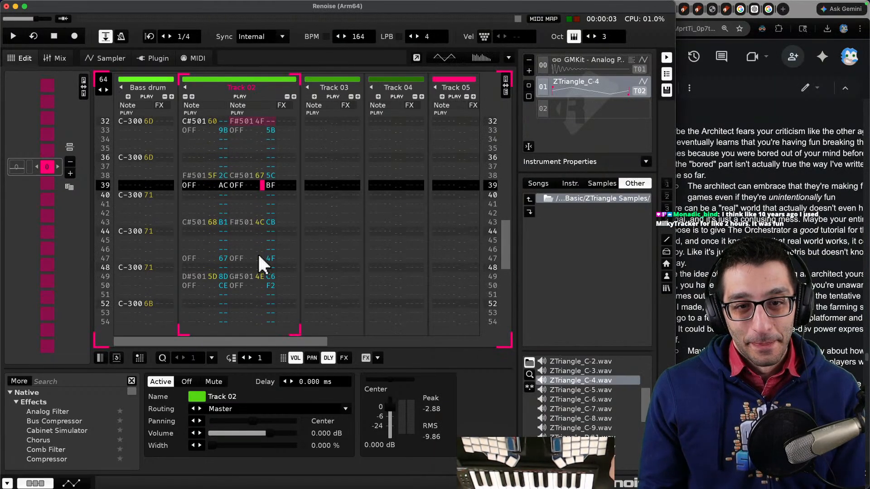
pyautogui.scroll(11, 260, 261)
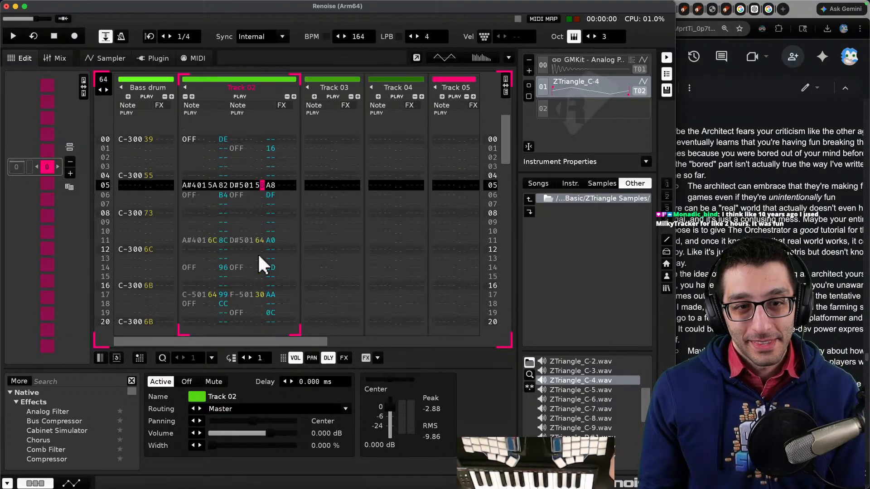
pyautogui.scroll(4, 257, 252)
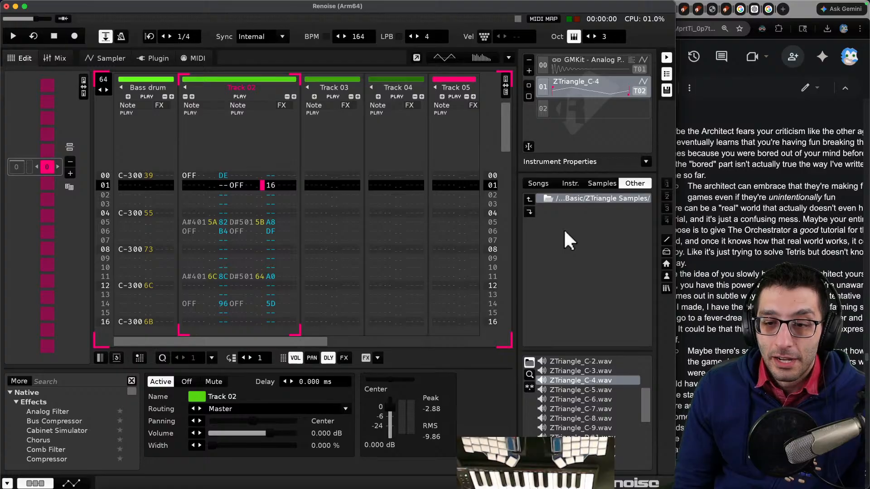
pyautogui.click(716, 219)
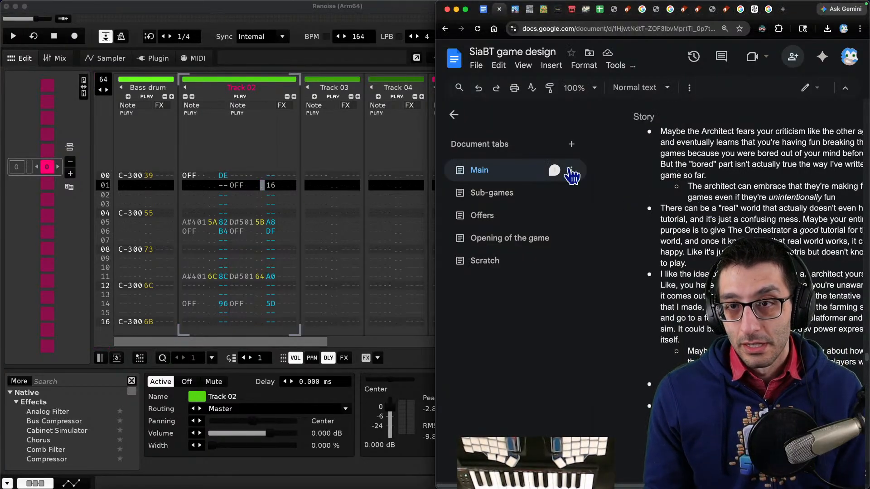
pyautogui.click(1, 119)
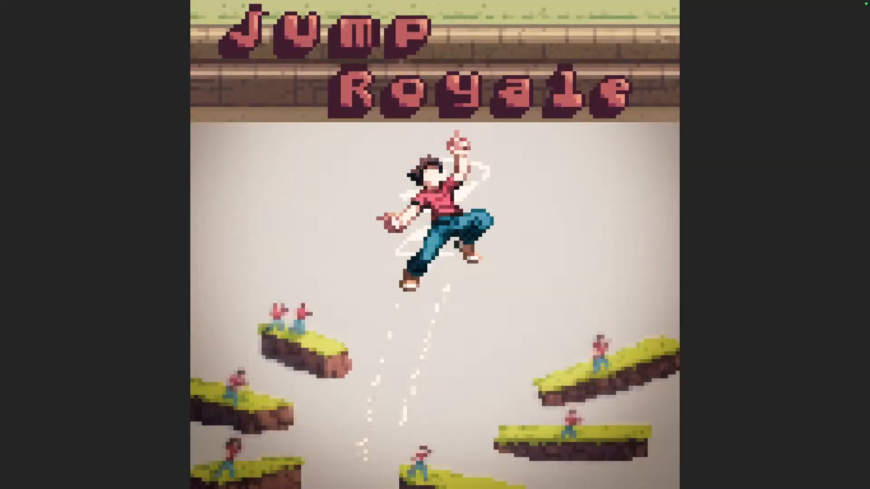
# - Switch to the Godot desktop running the Jump Royale game
pyautogui.press('super+Tab')
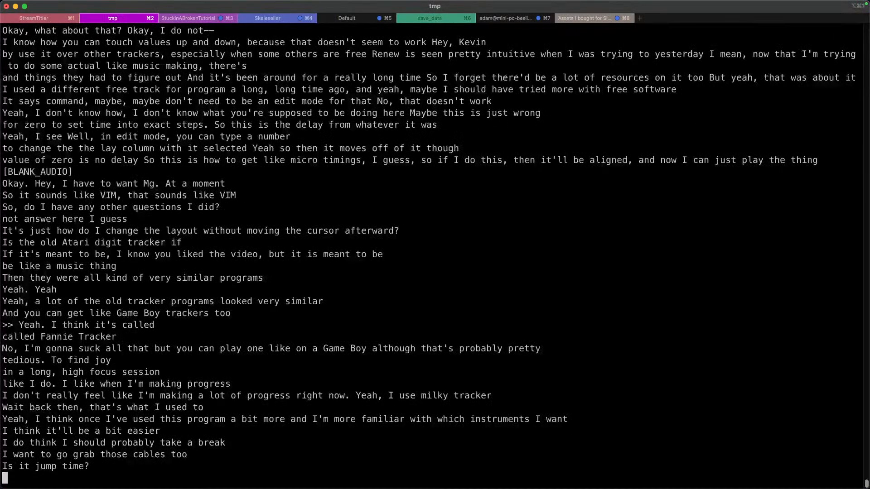
pyautogui.hotkey('ctrl', 'Up')
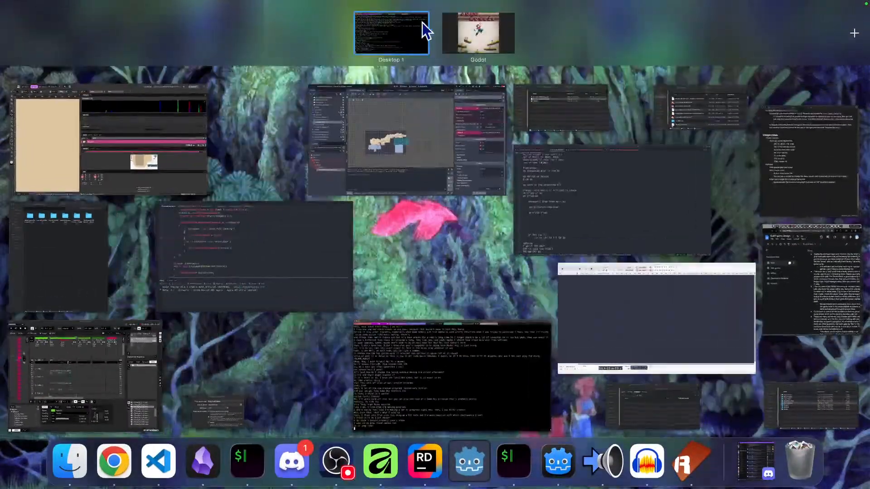
pyautogui.click(470, 33)
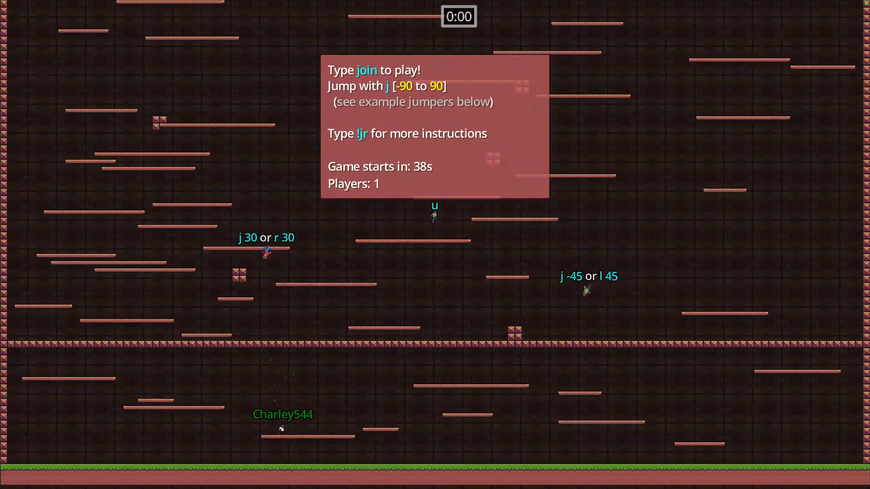
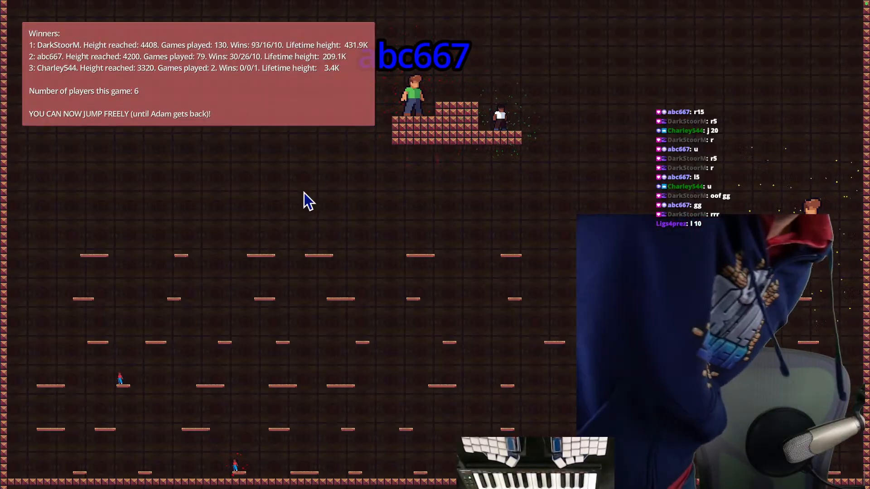
# - Quit the Jump Royale game and bring the Renoise window back to the front
pyautogui.press('super+q')
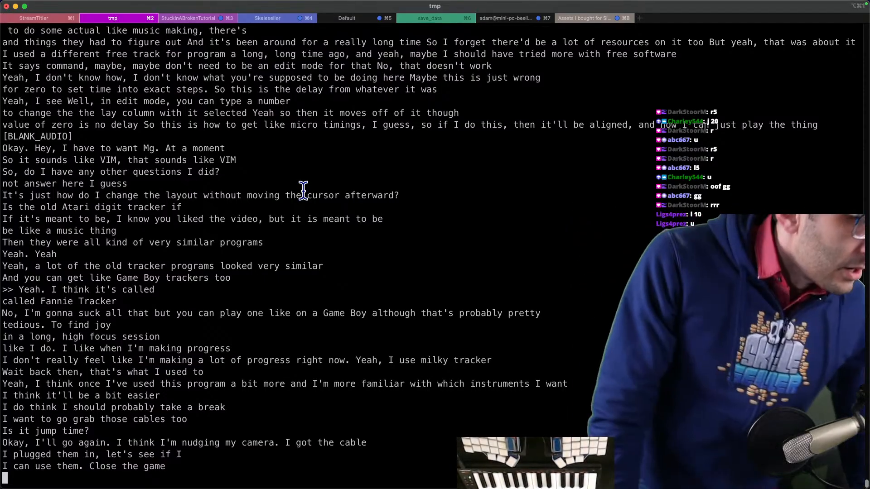
pyautogui.hotkey('ctrl', 'Up')
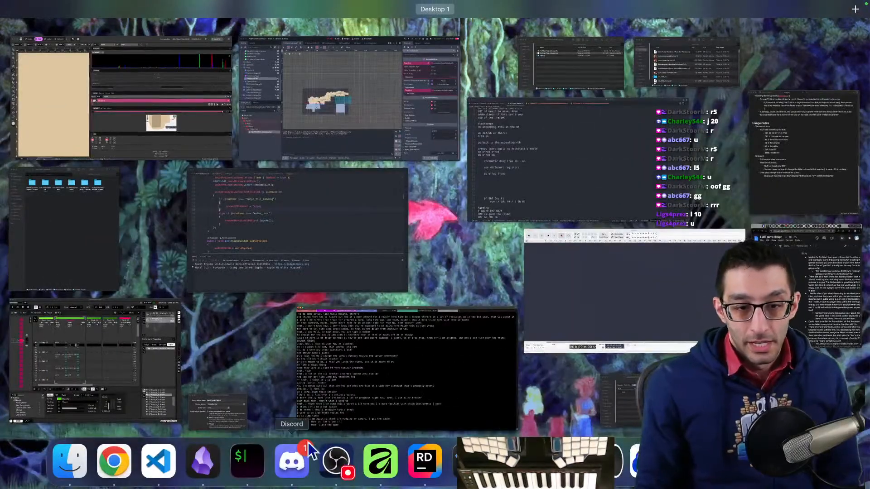
pyautogui.click(592, 458)
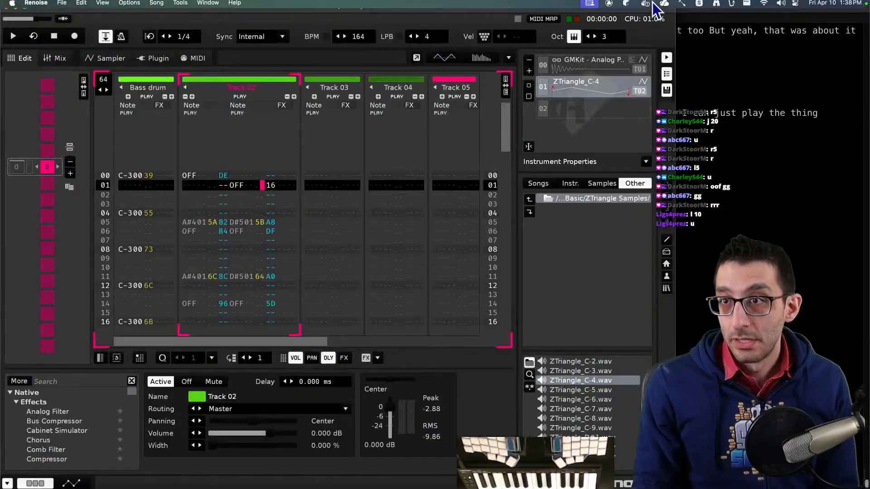
# - Check the sound output menu, then play the pattern briefly and stop playback
pyautogui.click(780, 5)
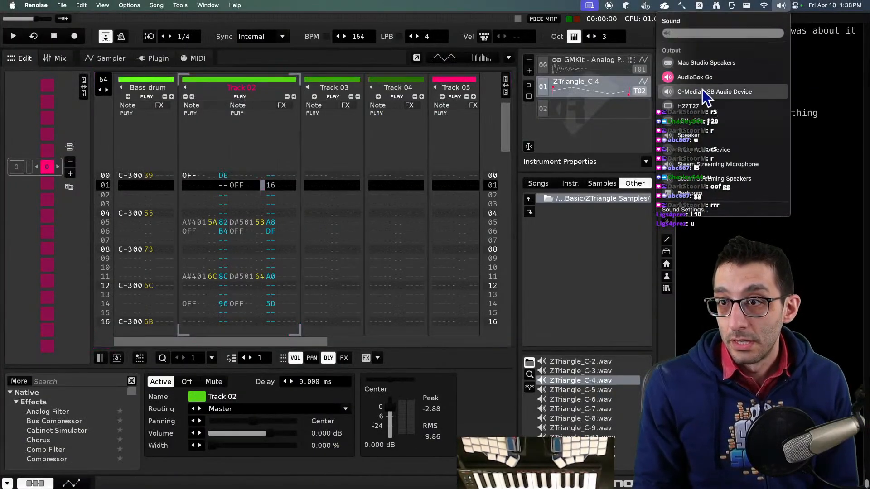
pyautogui.click(199, 18)
pyautogui.press('space')
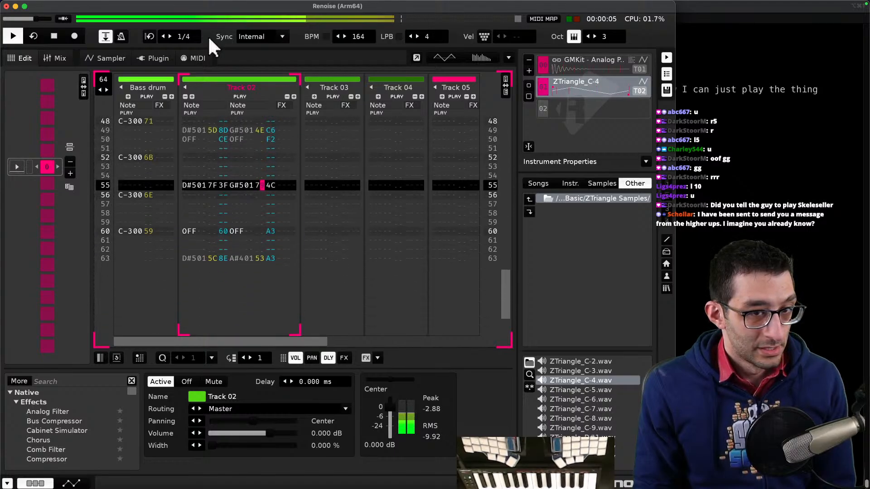
pyautogui.press('space')
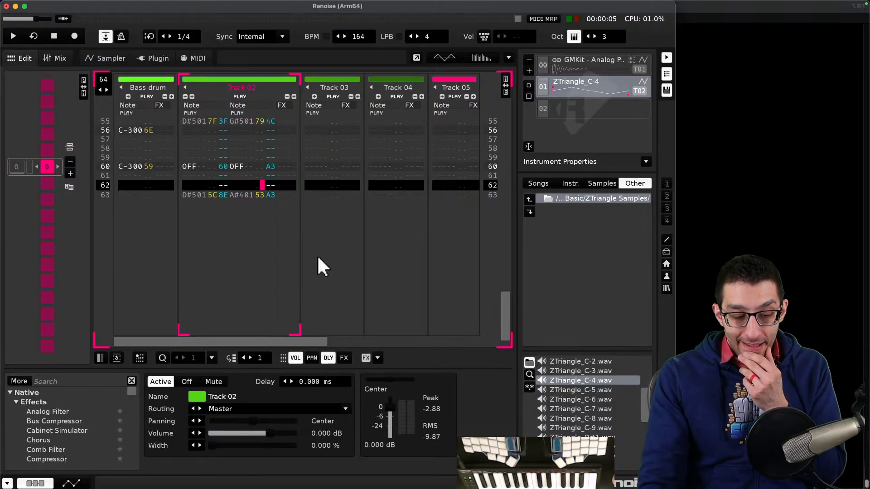
# - Switch to the code editor, open a new file and write 'how much should I go look at other music in the genre to figure out in general what I want'
pyautogui.press('super+Tab')
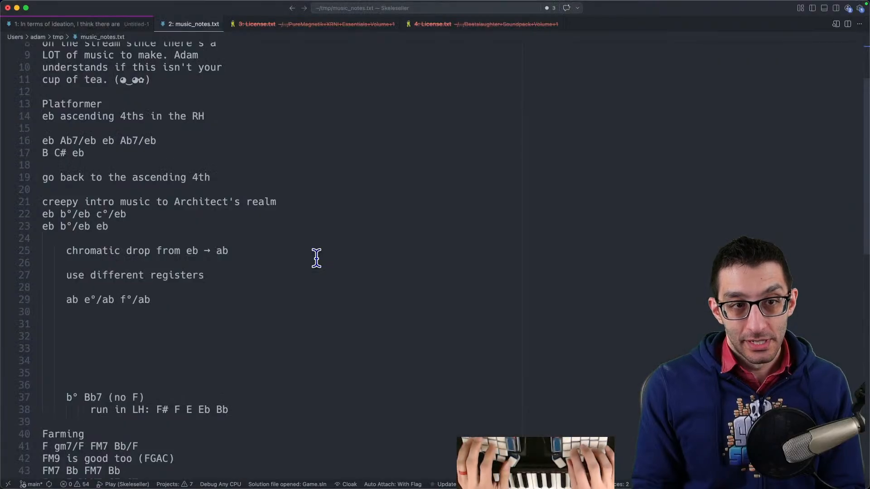
pyautogui.press('super+n')
pyautogui.write('how muc')
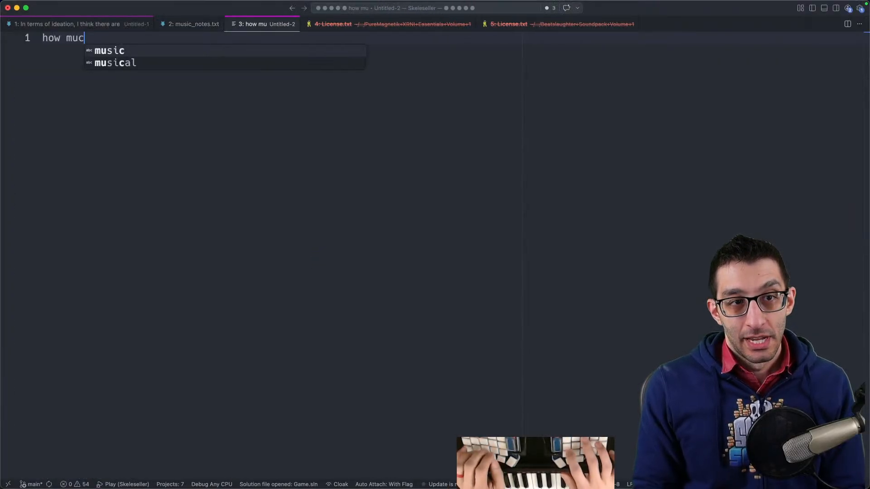
pyautogui.write('h should I go look at other music in the g')
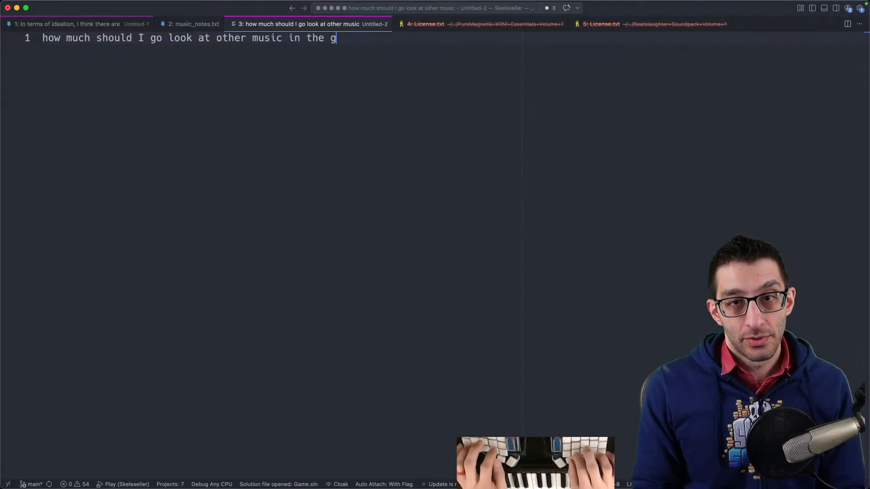
pyautogui.write('renenre to figure out in g')
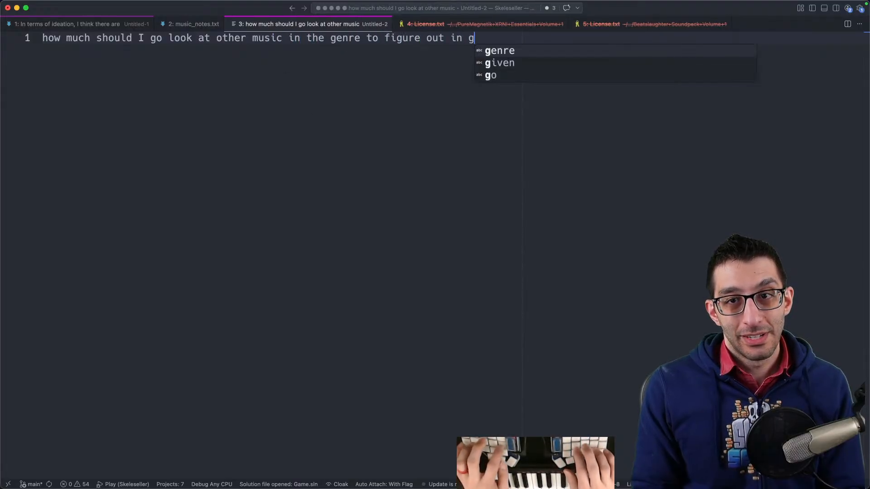
pyautogui.write('eneral what I want')
# - Add indented list items 'tempo' and 'chord progressions' under the question
pyautogui.press('Return')
pyautogui.press('Tab')
pyautogui.write('t')
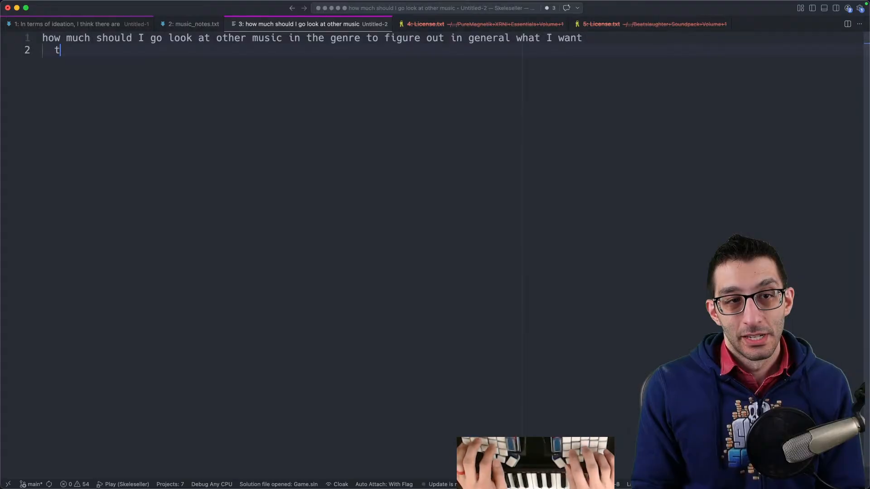
pyautogui.write('empo')
pyautogui.press('Return')
pyautogui.write('chord progressions')
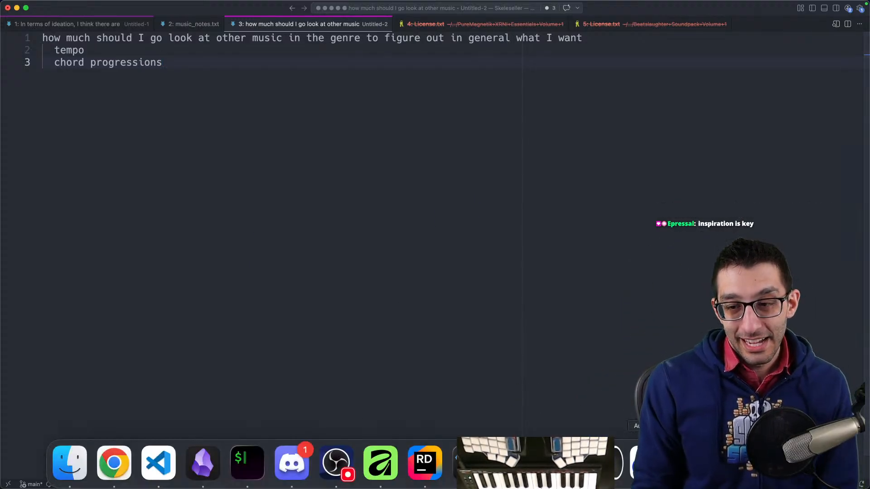
# - Return to the Renoise pattern at its top rows and mute the system sound
pyautogui.click(586, 462)
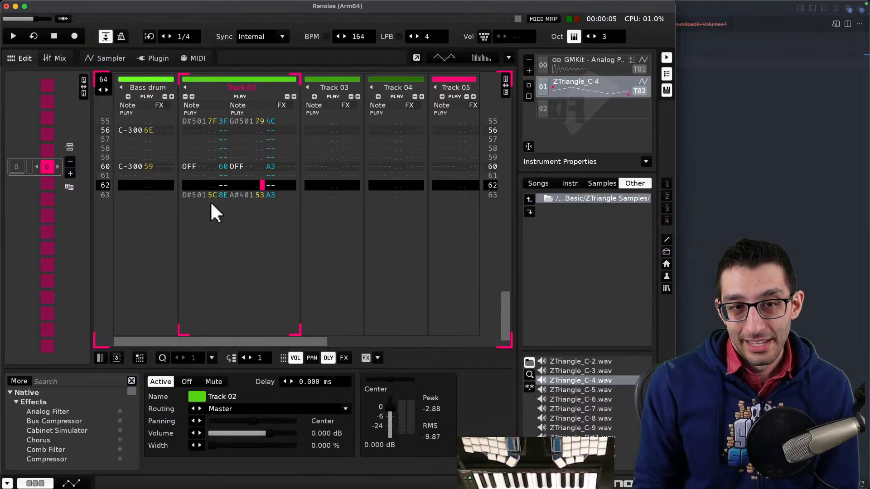
pyautogui.scroll(10, 211, 200)
pyautogui.scroll(9, 220, 206)
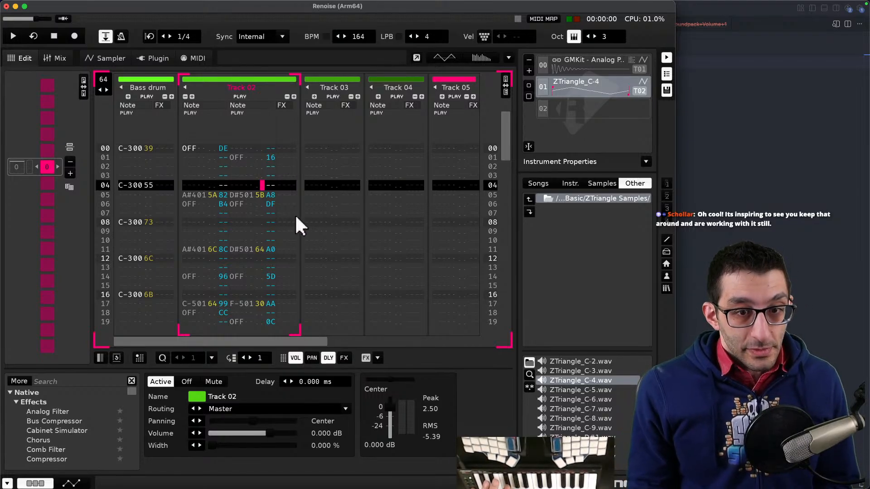
pyautogui.scroll(8, 319, 200)
pyautogui.scroll(-4, 320, 199)
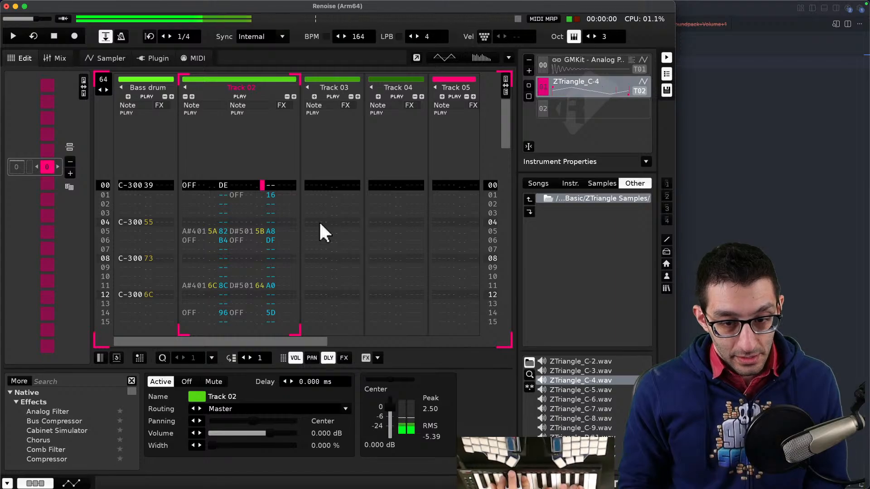
pyautogui.press('XF86AudioMute')
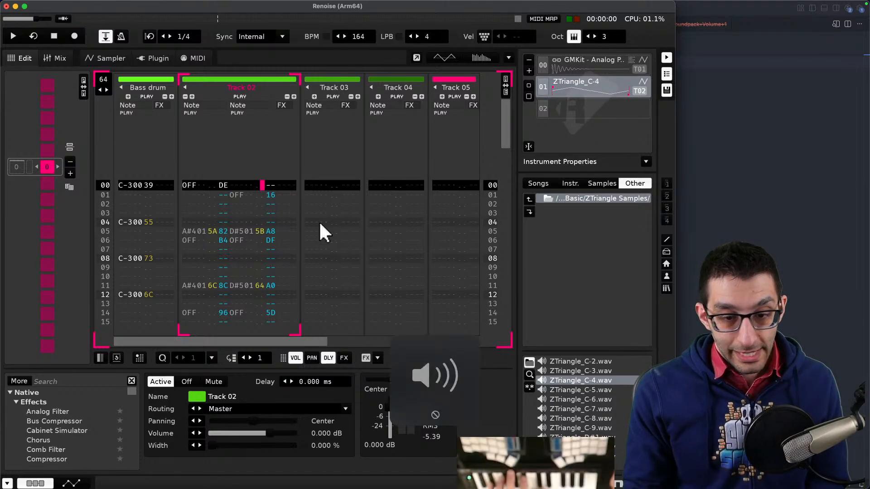
# - Set the sound output to Proxy Audio Device and lower the system volume
pyautogui.moveTo(548, 1)
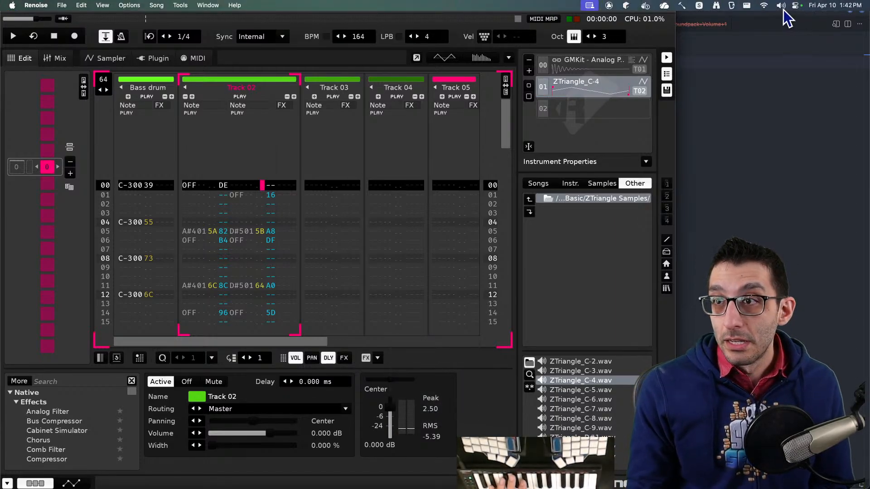
pyautogui.click(781, 7)
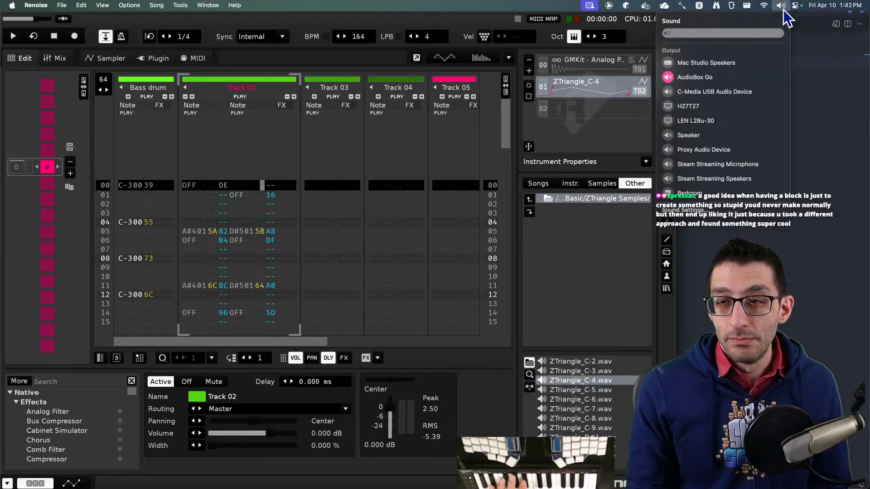
pyautogui.click(717, 149)
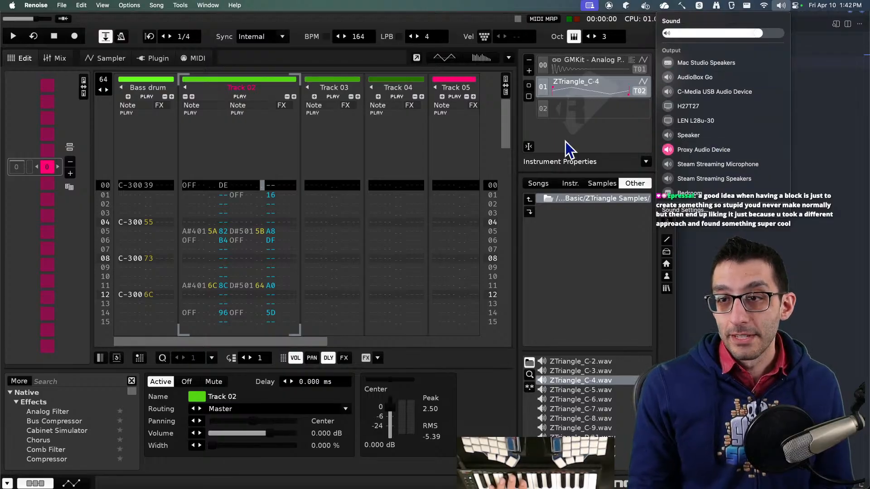
pyautogui.click(552, 253)
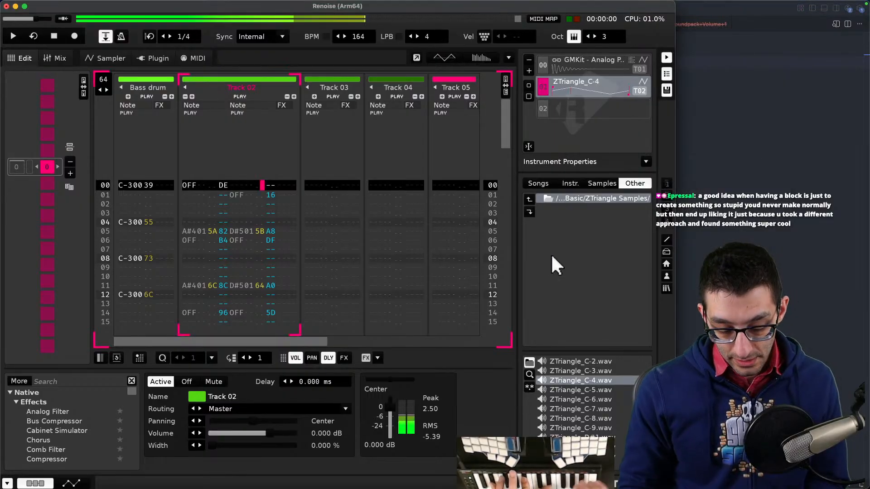
pyautogui.press('XF86AudioLowerVolume')
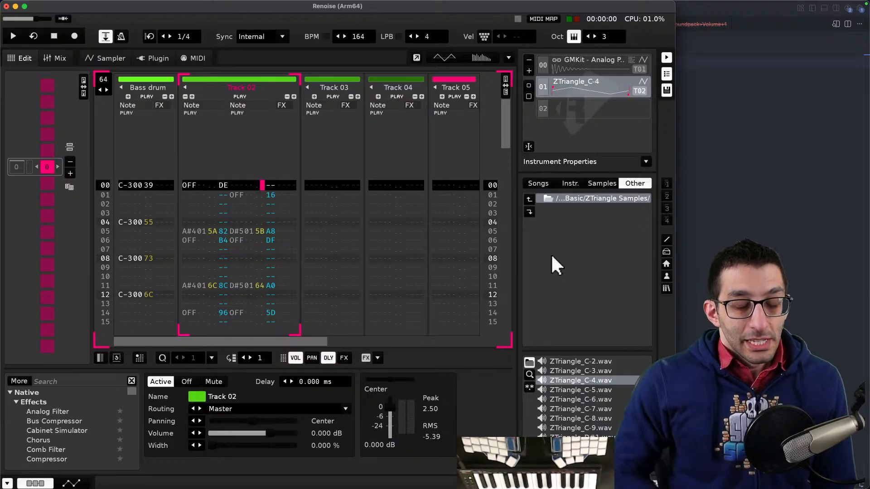
# - Play the pattern with Track 02's note column turned off, then switch the column back on
pyautogui.click(195, 187)
pyautogui.press('Escape')
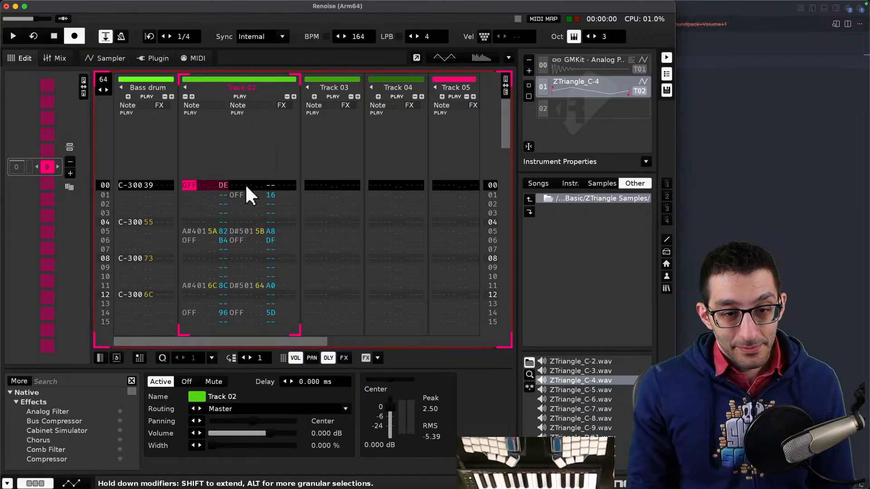
pyautogui.press('Escape')
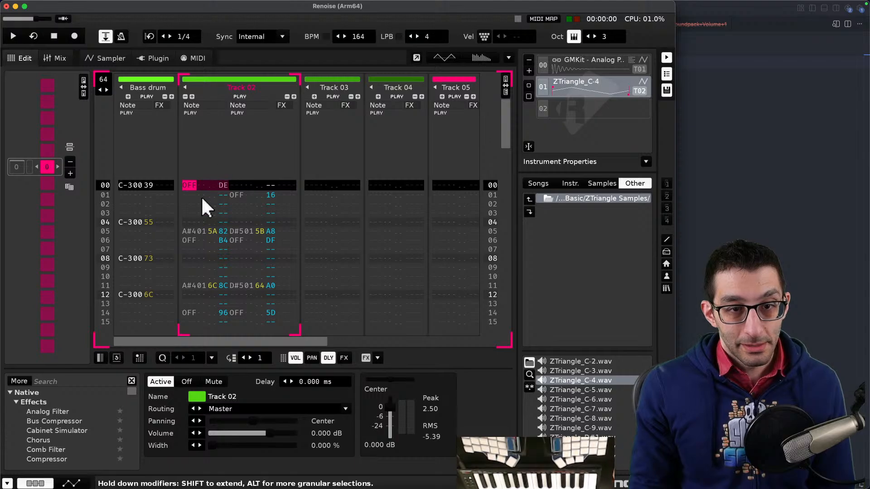
pyautogui.rightClick(244, 96)
pyautogui.press('space')
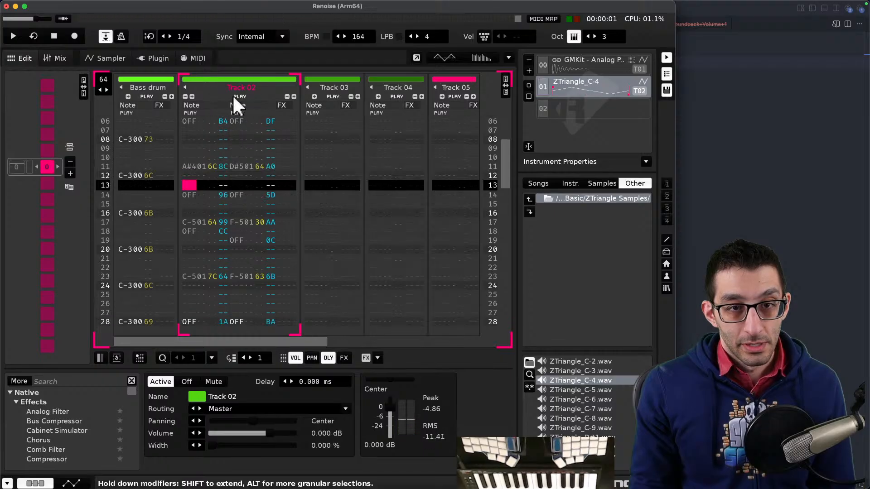
pyautogui.click(240, 96)
pyautogui.press('space')
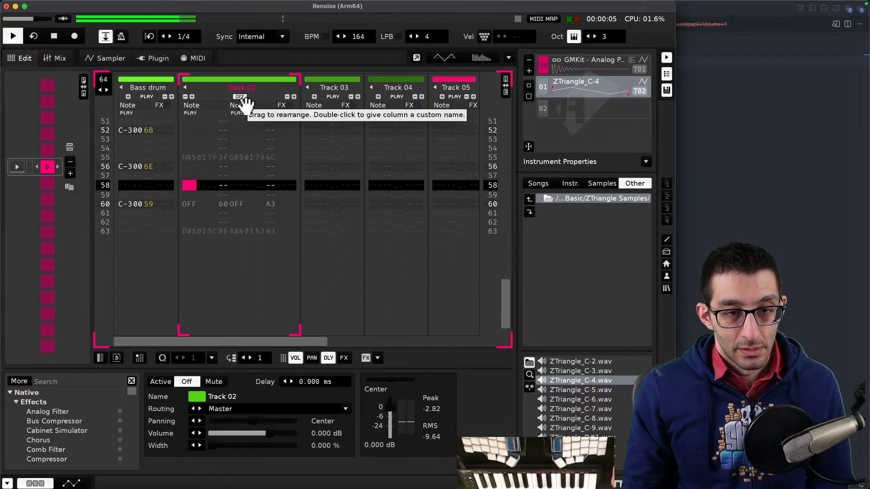
pyautogui.press('space')
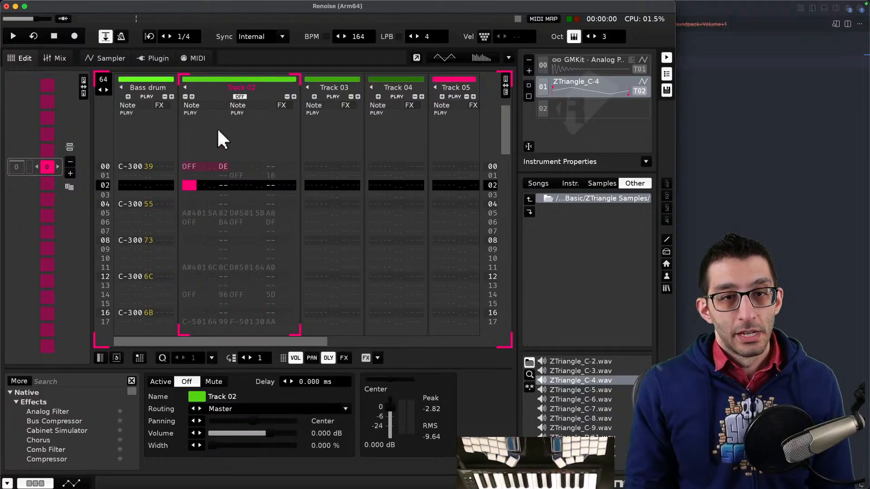
pyautogui.click(241, 96)
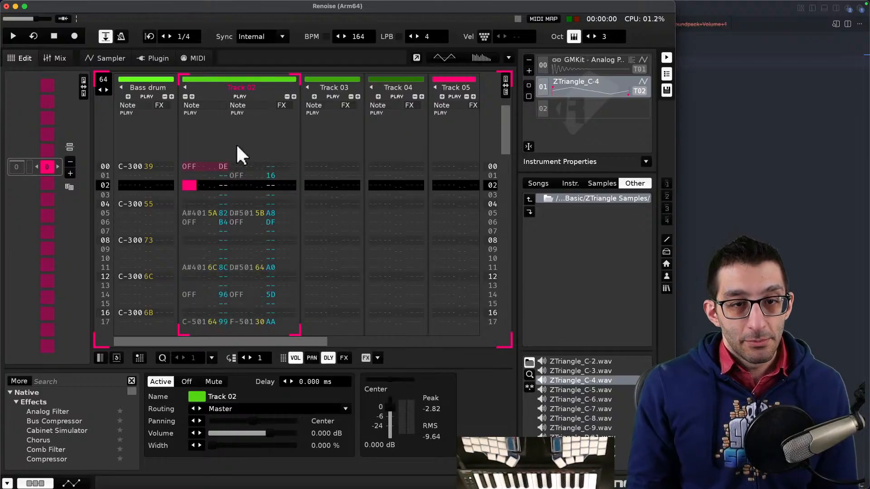
# - Delete Track 02 holding the chord notes
pyautogui.click(219, 80)
pyautogui.click(218, 78)
pyautogui.click(218, 78)
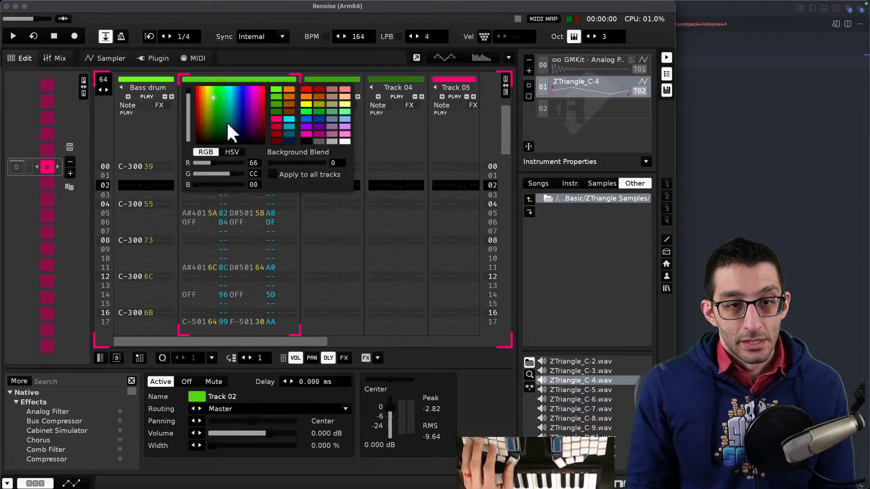
pyautogui.rightClick(199, 135)
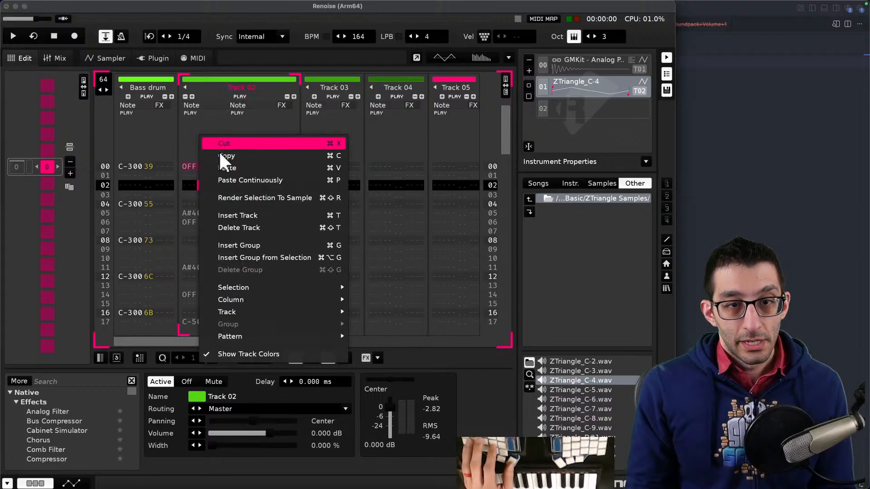
pyautogui.click(237, 227)
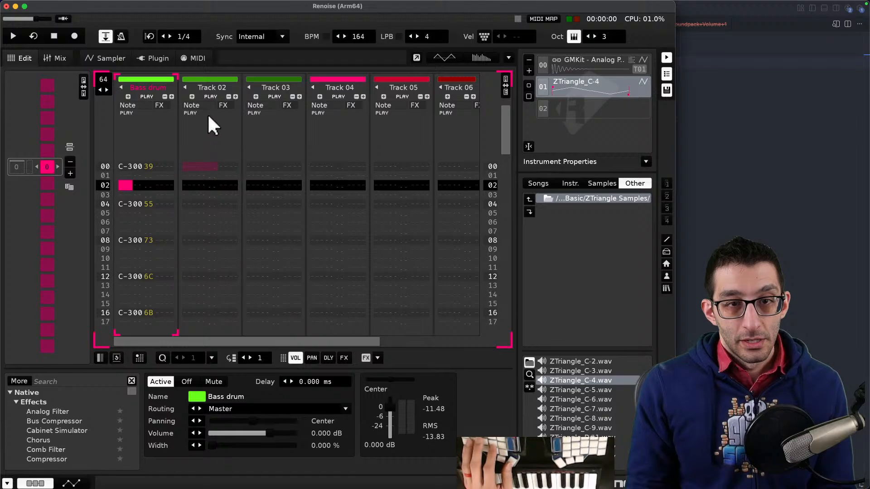
# - Enable edit mode and record a D#5 and A#4 chord on row 04 of the new Track 02
pyautogui.click(193, 166)
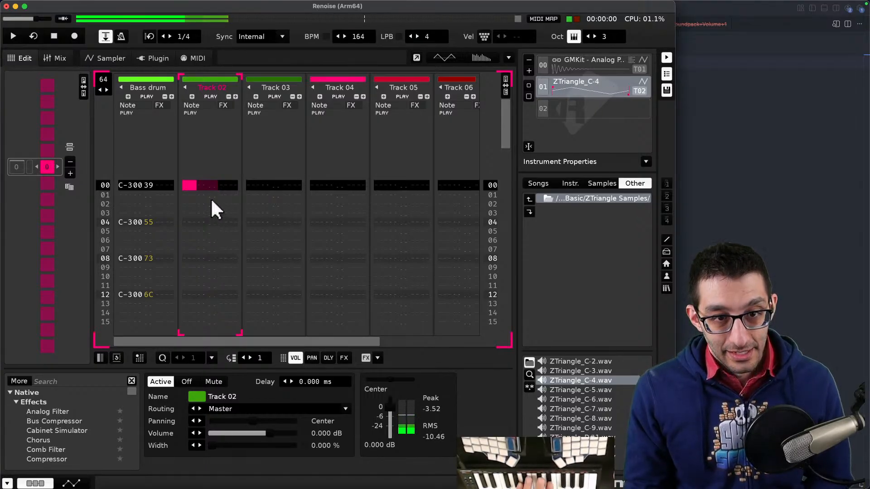
pyautogui.press('Escape')
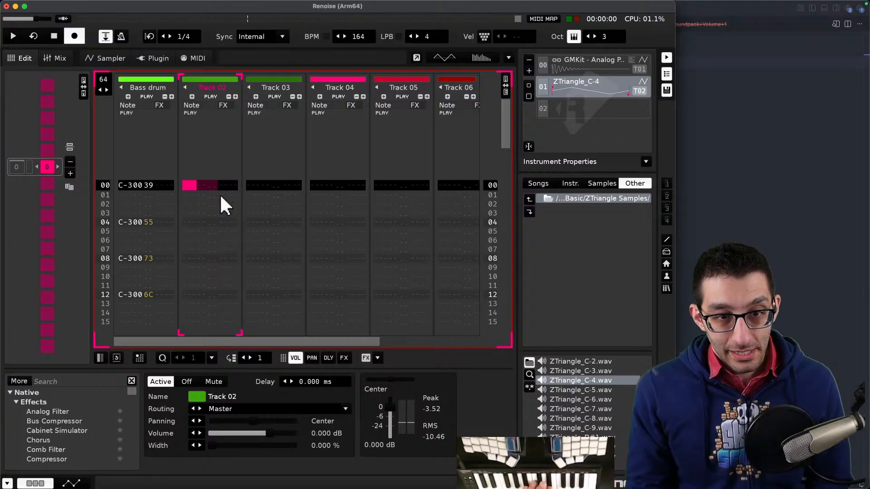
pyautogui.click(220, 195)
pyautogui.press('Up')
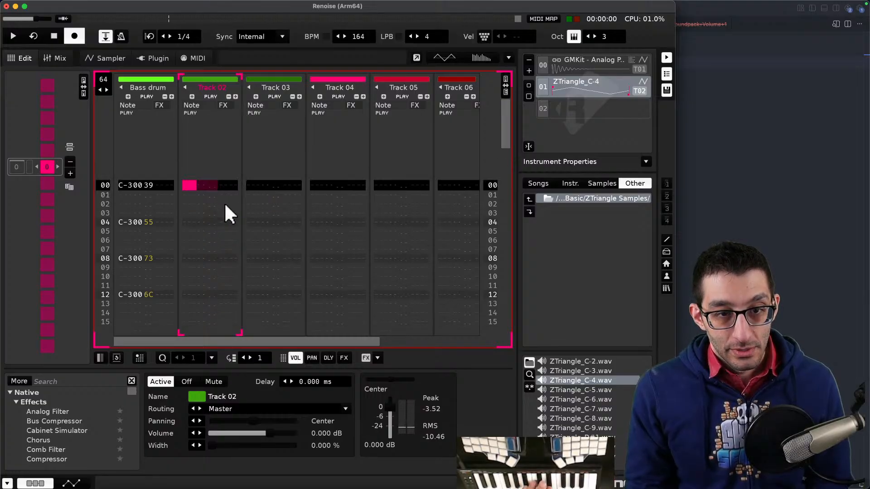
pyautogui.press('Down')
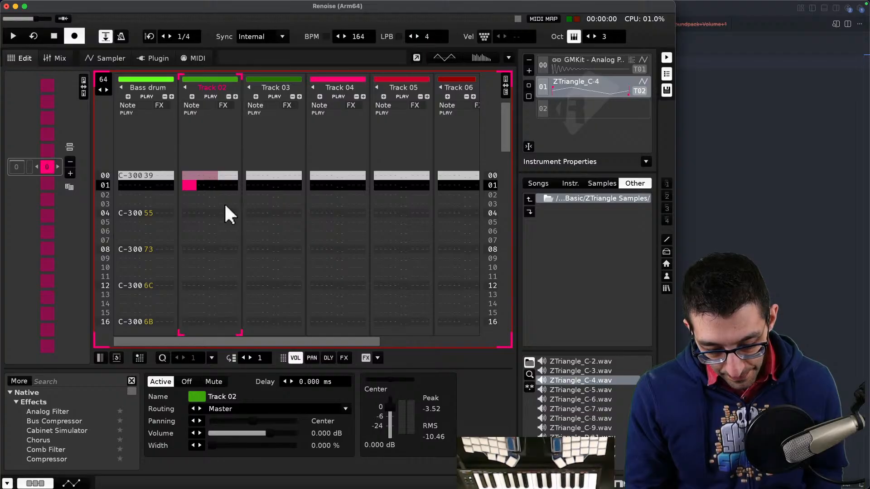
pyautogui.press('Down')
pyautogui.press('Down')
pyautogui.press('Down')
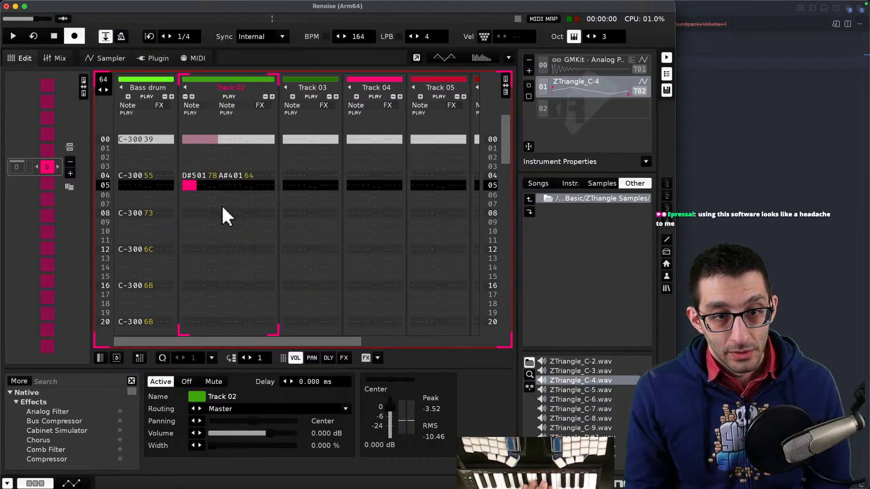
# - Record an A#4 and D#5 chord on row 10 of Track 02, then play and stop the pattern
pyautogui.press('Up')
pyautogui.press('Up')
pyautogui.press('Up')
pyautogui.press('Up')
pyautogui.press('Up')
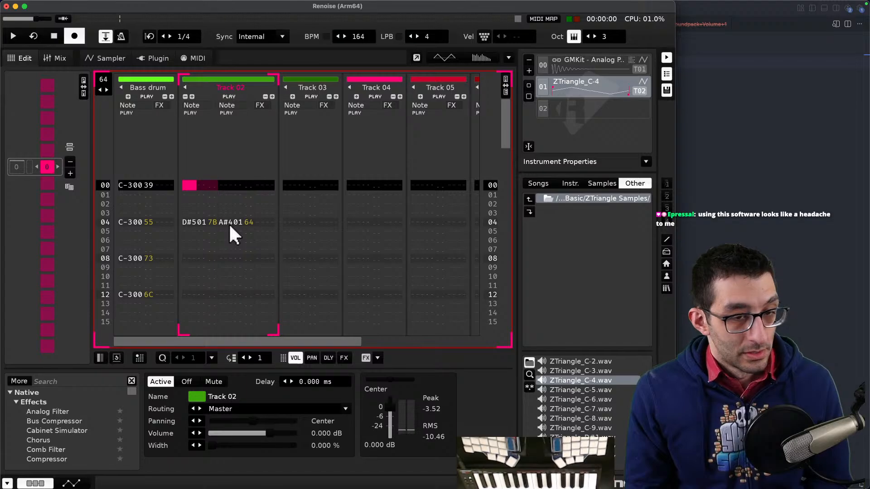
pyautogui.press('Down')
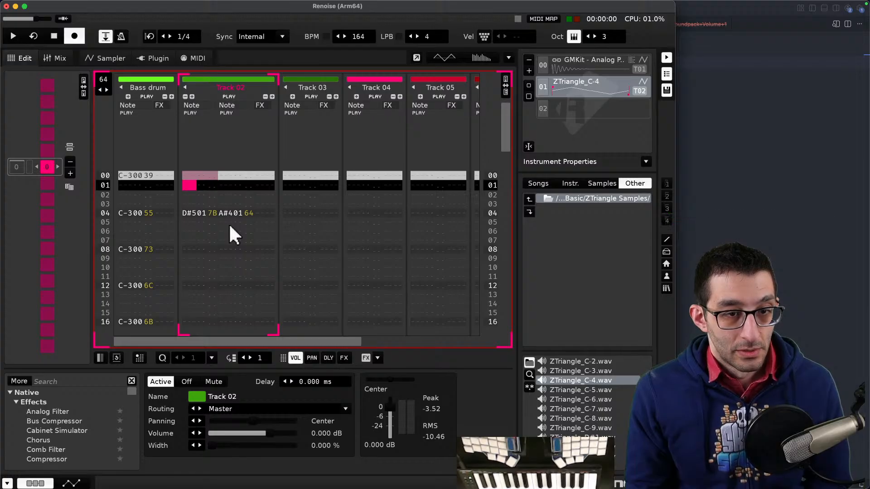
pyautogui.press('Down')
pyautogui.press('Down')
pyautogui.press('Down')
pyautogui.press('Down')
pyautogui.press('Down')
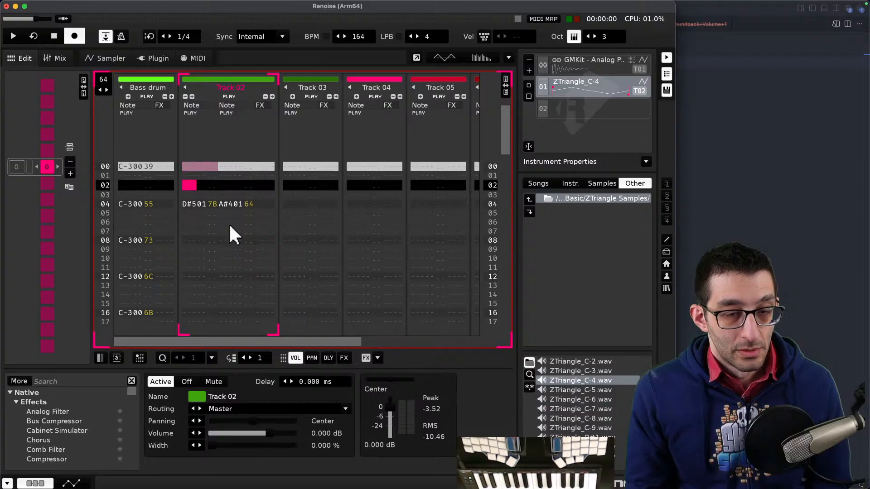
pyautogui.press('Down')
pyautogui.press('Down')
pyautogui.press('Down')
pyautogui.press('Down')
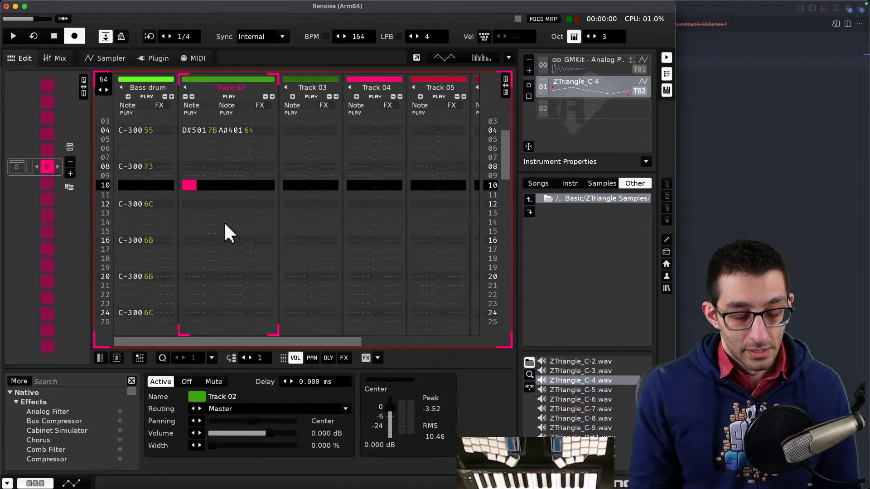
pyautogui.press('space')
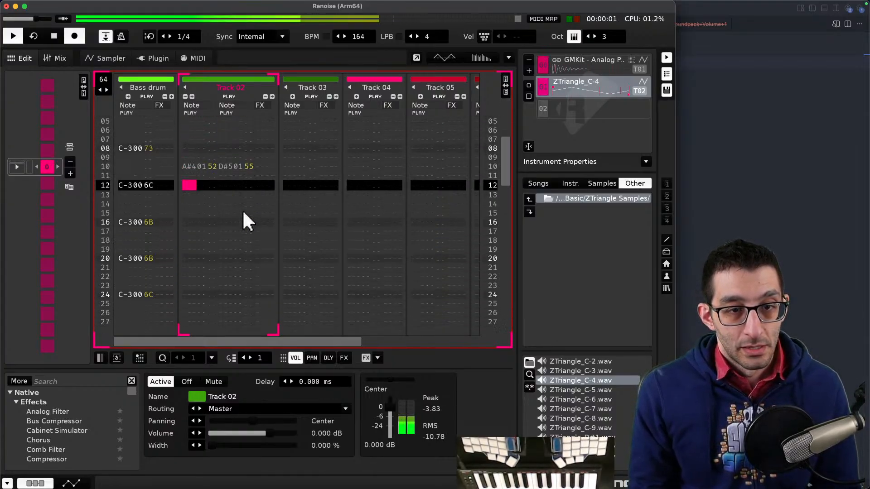
pyautogui.press('space')
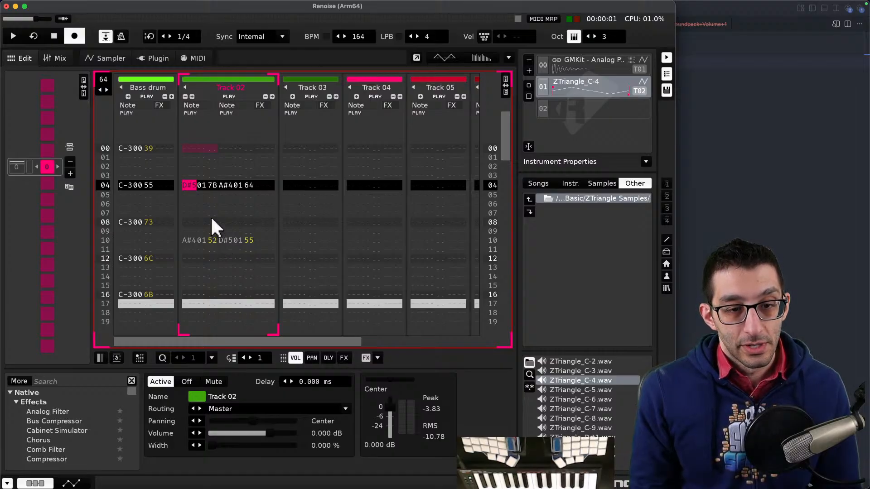
pyautogui.rightClick(207, 122)
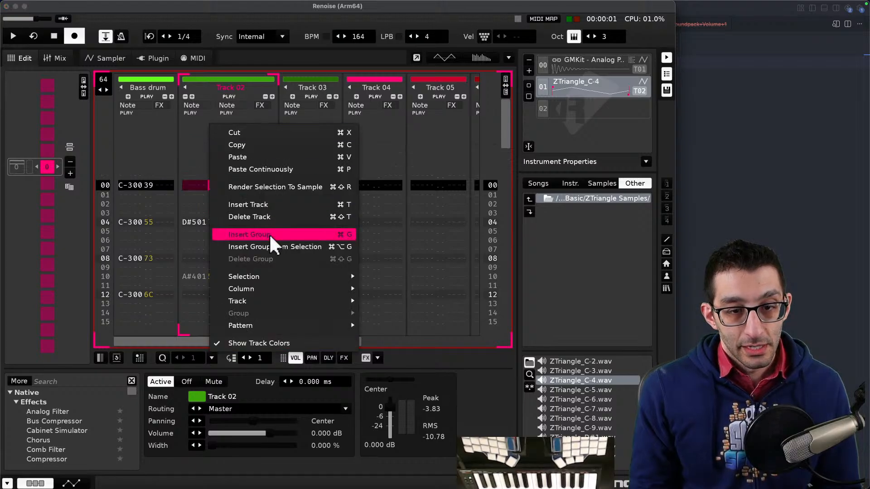
pyautogui.moveTo(276, 276)
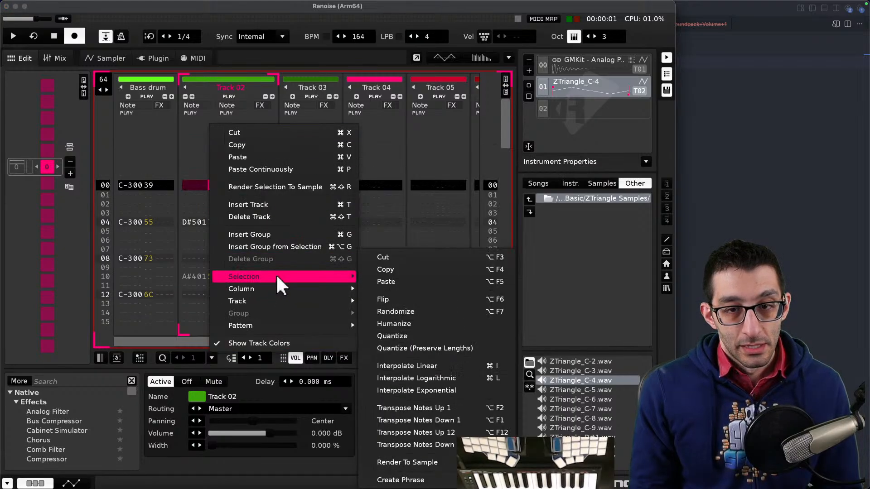
pyautogui.click(201, 159)
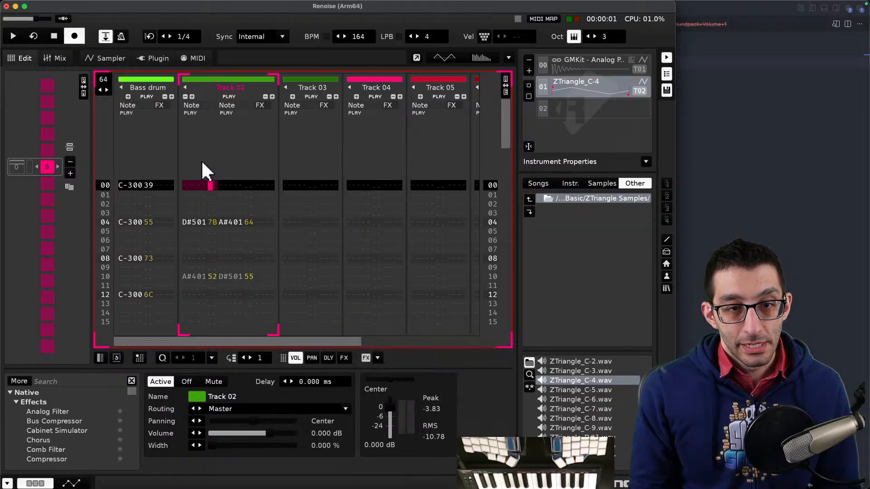
# - Enter A0 in Track 02's volume column on row 00
pyautogui.write('a0')
pyautogui.press('super+a')
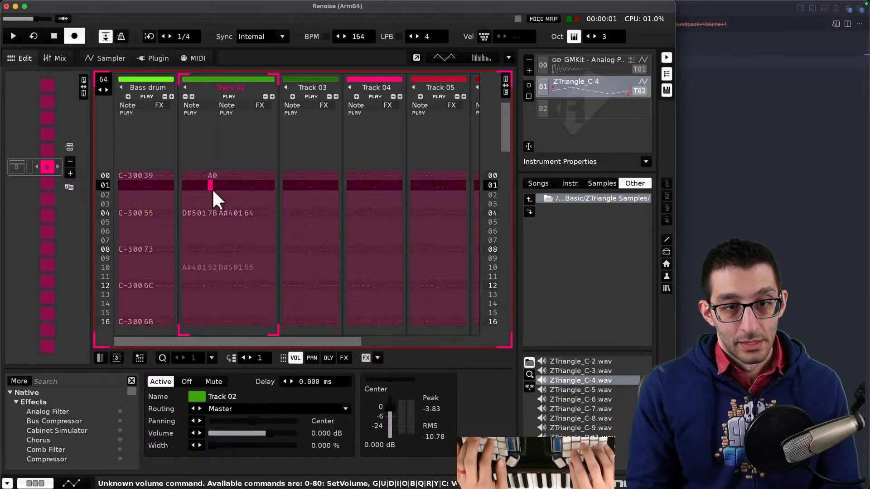
pyautogui.click(206, 175)
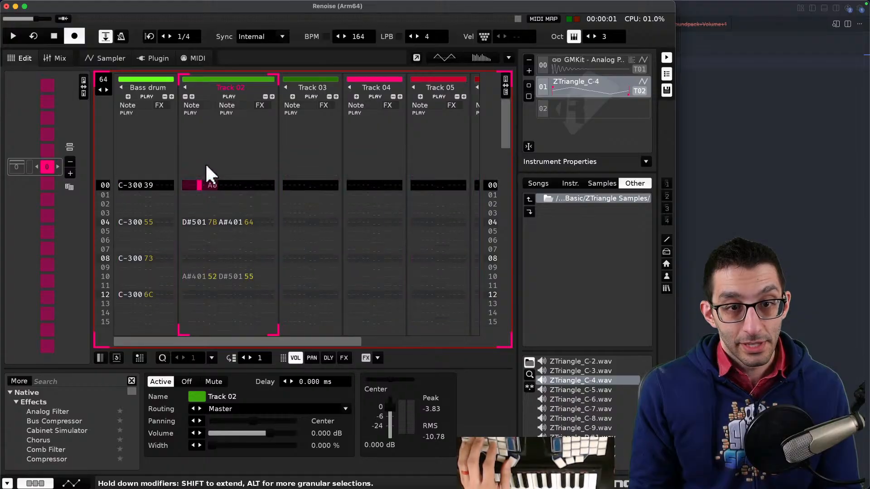
pyautogui.rightClick(201, 170)
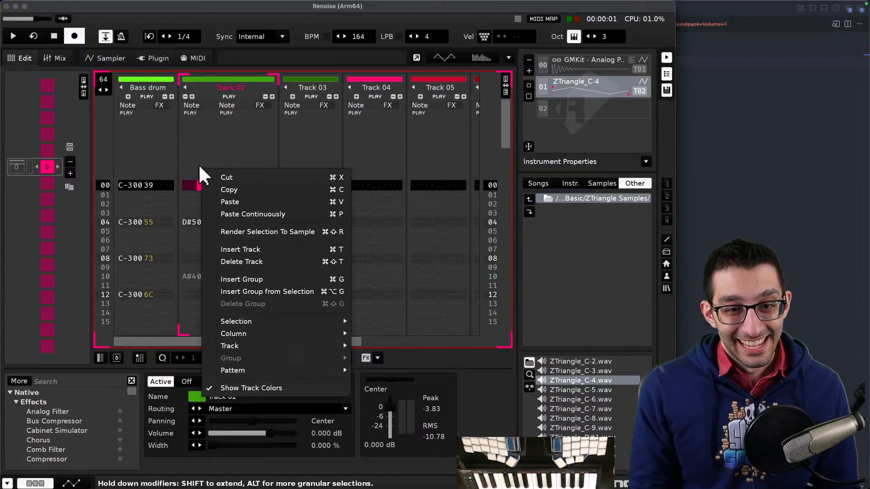
pyautogui.moveTo(271, 323)
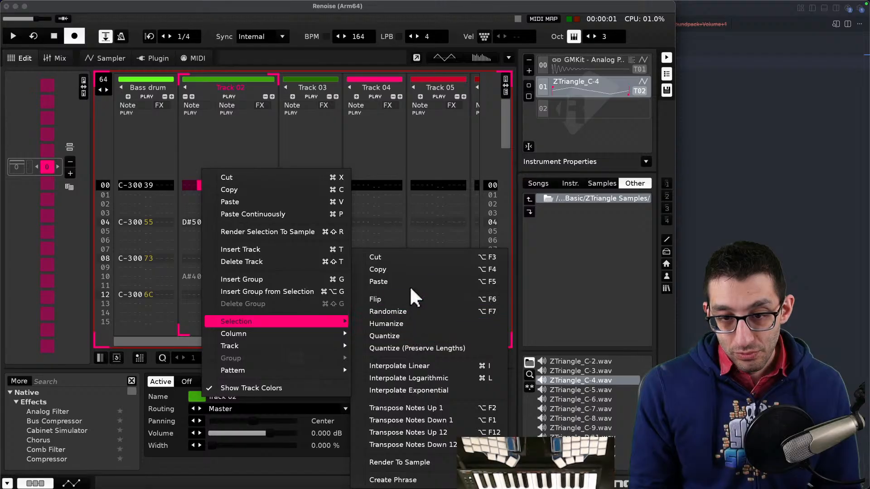
pyautogui.click(191, 184)
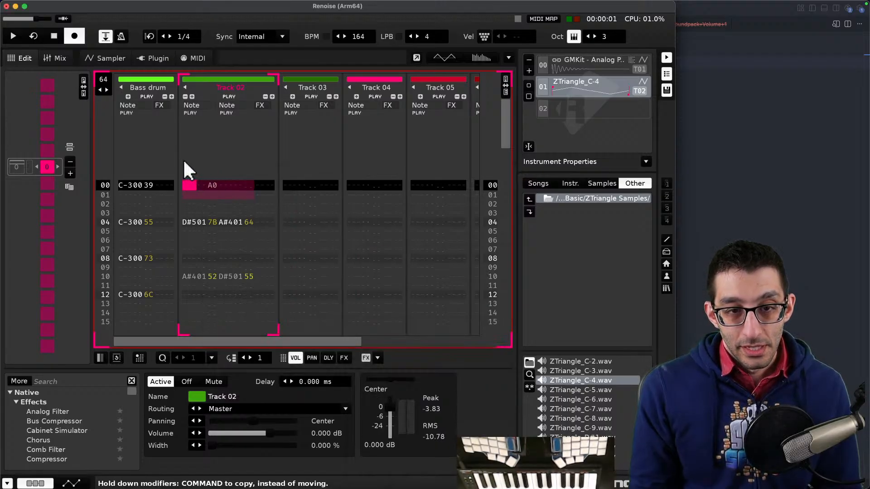
pyautogui.moveTo(265, 204); pyautogui.dragTo(247, 162)
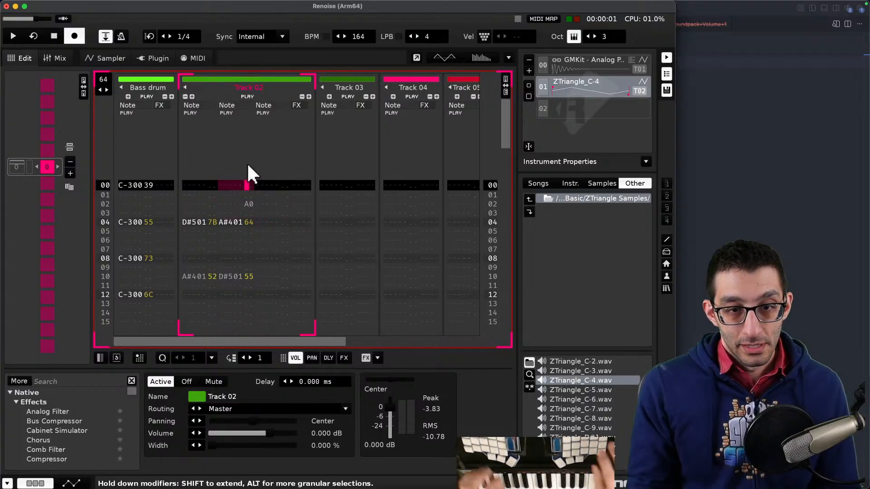
pyautogui.press('super+z')
# - Search the web for how to select an entire track in Renoise and open the forum answer
pyautogui.press('super+Tab')
pyautogui.press('super+t')
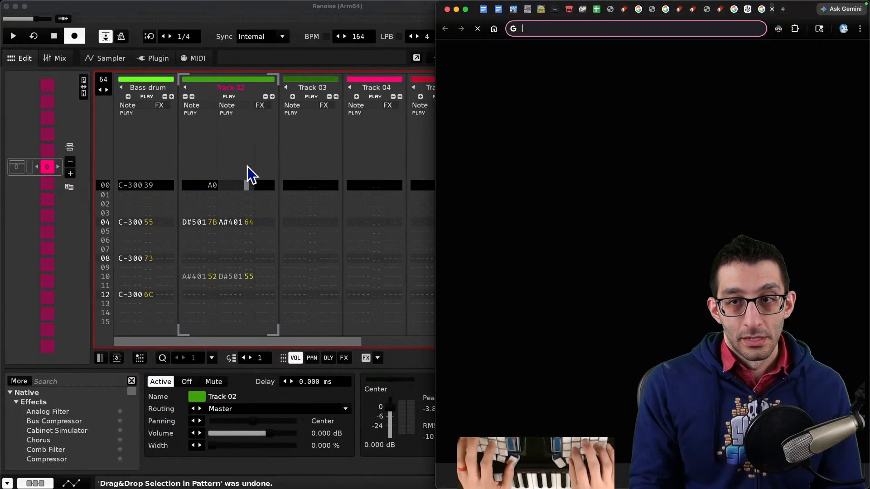
pyautogui.write('renoise select entire track')
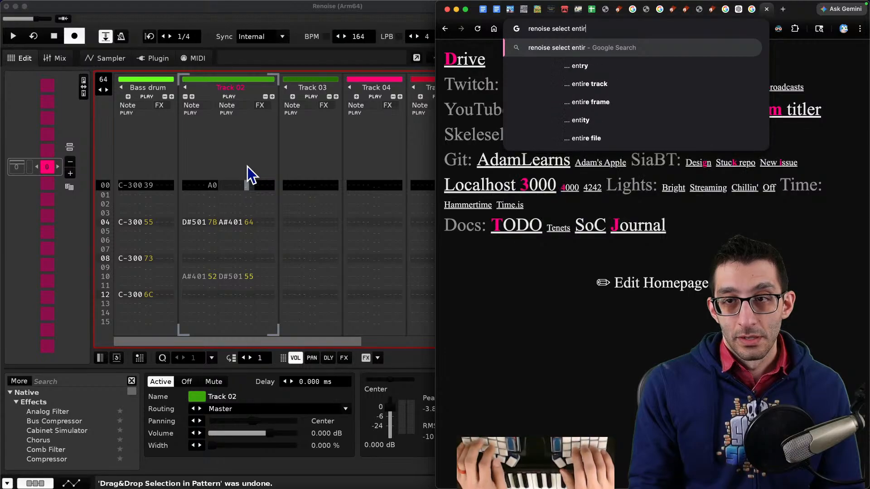
pyautogui.press('Return')
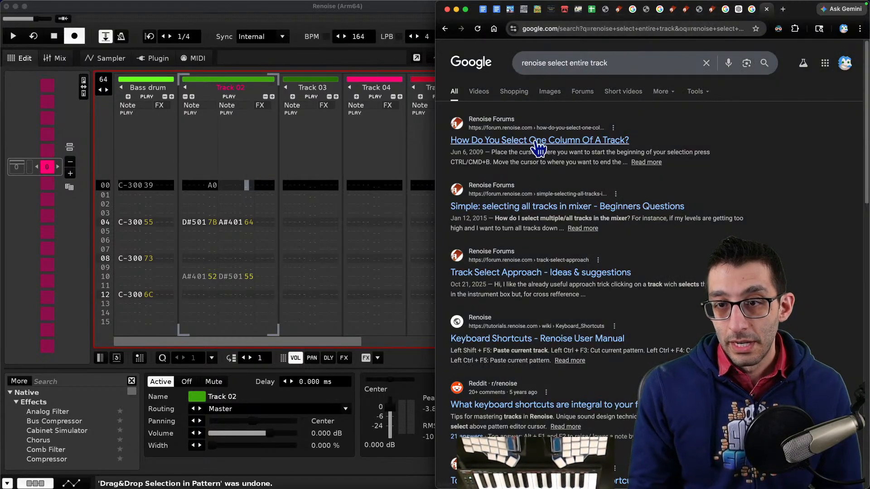
pyautogui.click(546, 141)
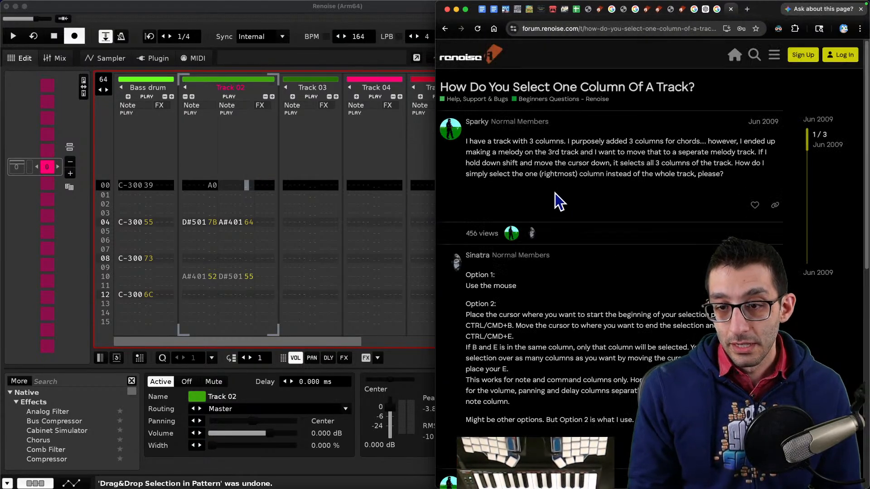
pyautogui.scroll(-5, 553, 193)
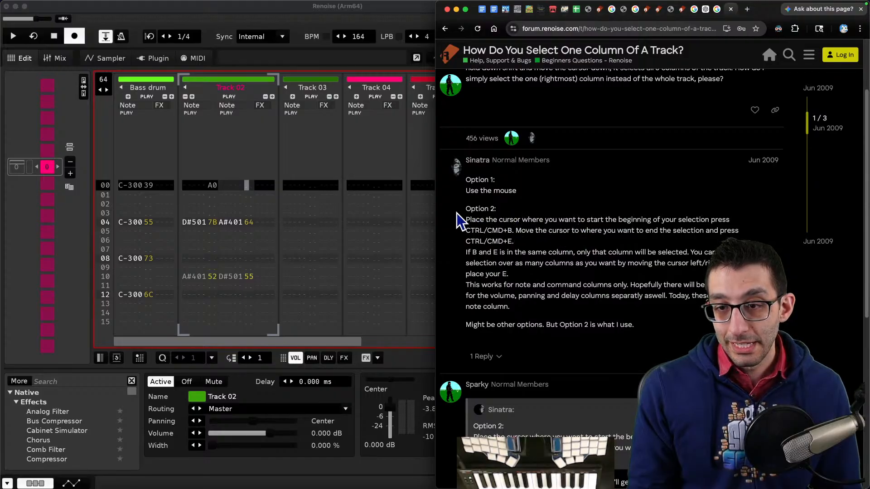
# - Select all of Track 02 from its first row to the last row
pyautogui.click(202, 183)
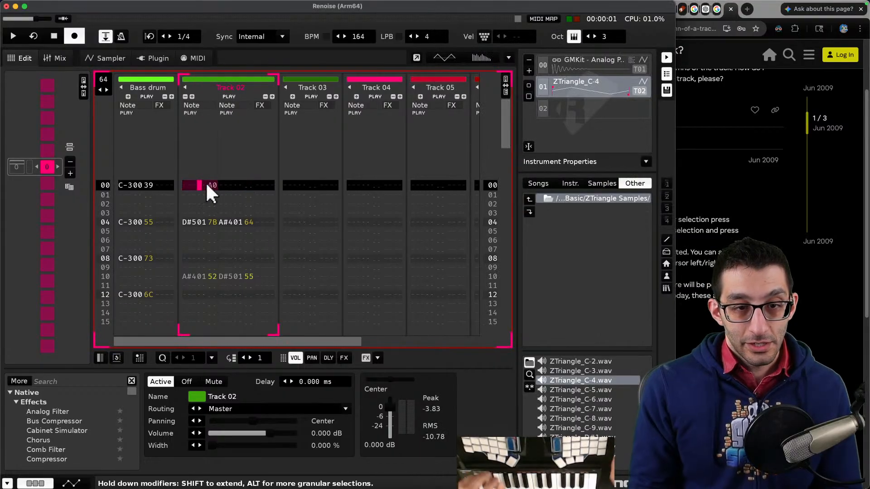
pyautogui.hotkey('shift', 'End')
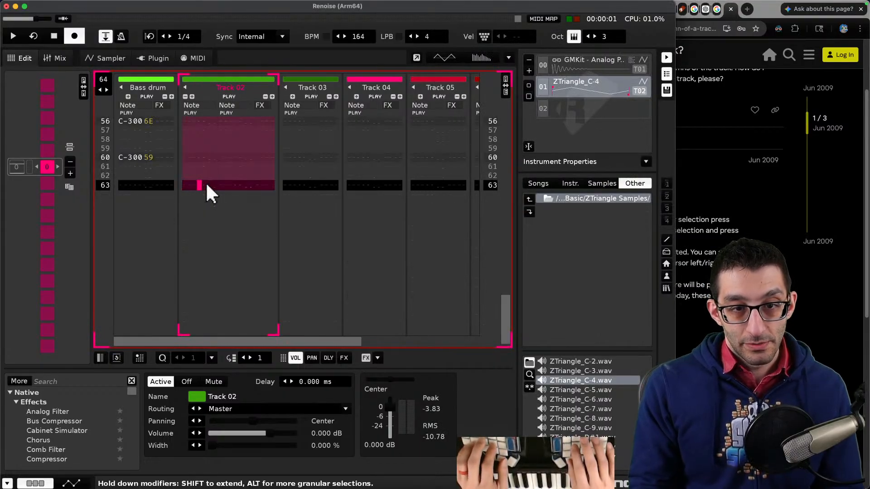
pyautogui.press('Home')
pyautogui.press('End')
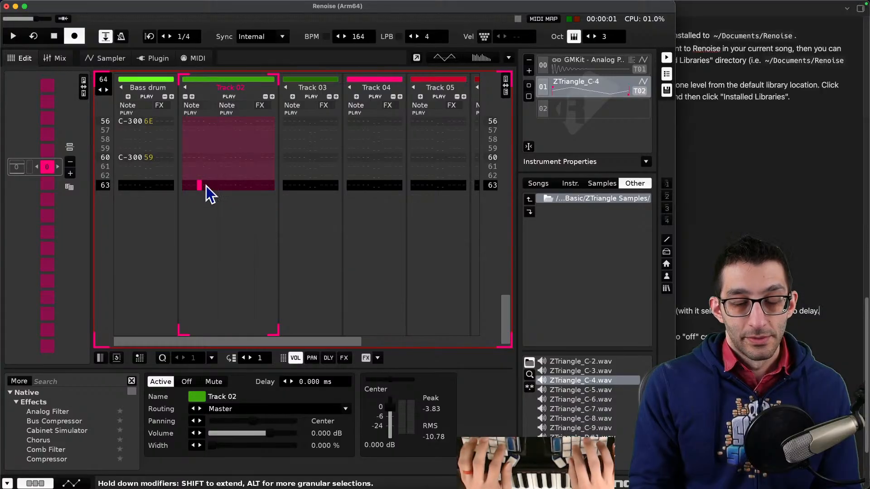
# - Add a keyboard note reading 'Select entire track: home → shift+end' to the Renoise notes document
pyautogui.press('super+Tab')
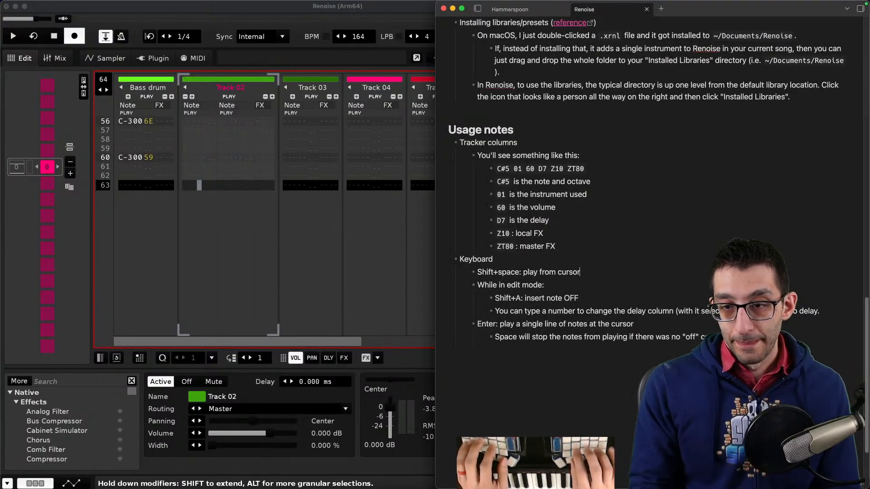
pyautogui.press('Return')
pyautogui.write('Select')
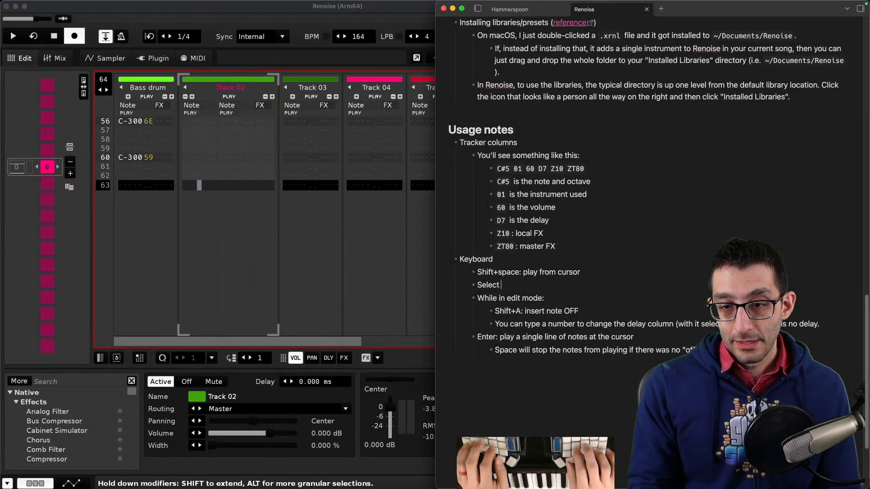
pyautogui.write(' entire track: home → shift+end')
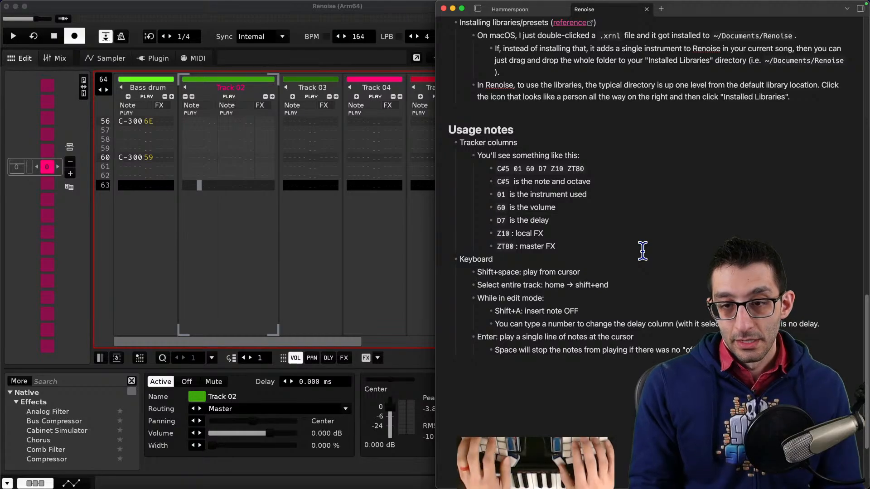
pyautogui.write('Play from cursor:')
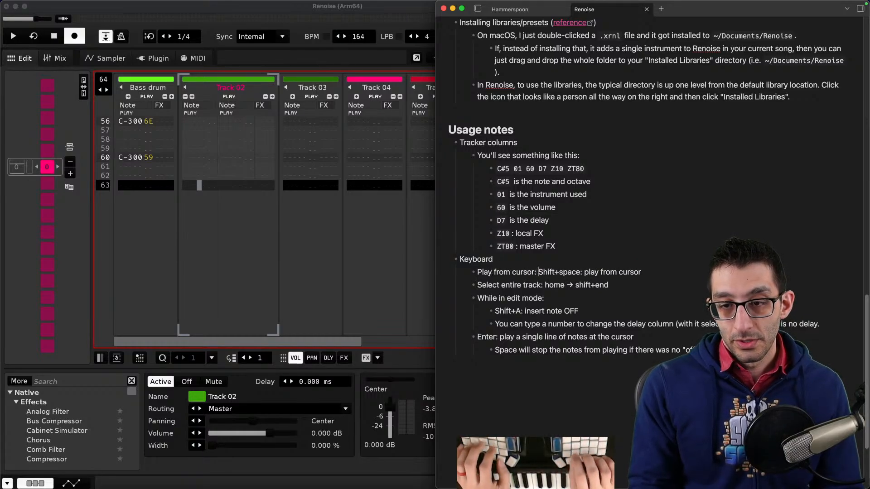
# - Reword the notes as 'Play from cursor: shift+space' and 'Play a single line of notes at the cursor: enter'
pyautogui.press('Delete')
pyautogui.write('s')
pyautogui.press('End')
pyautogui.hotkey('alt', 'BackSpace')
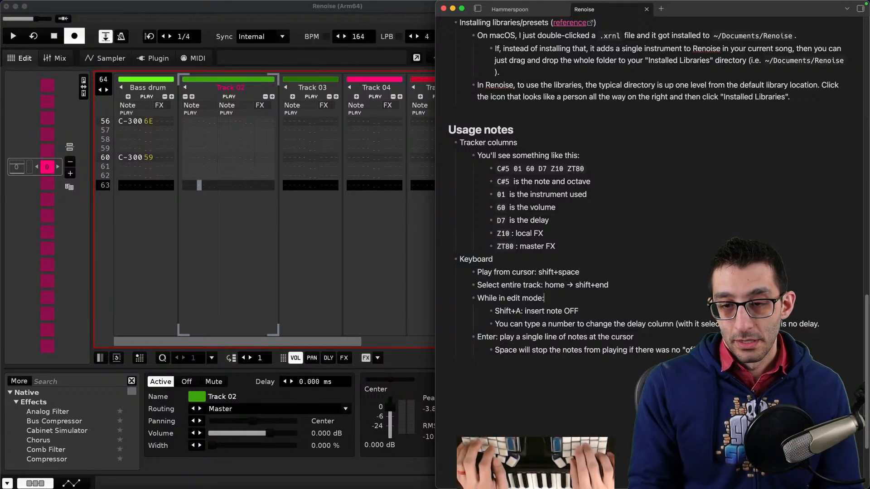
pyautogui.press('Home')
pyautogui.press('Return')
pyautogui.press('BackSpace')
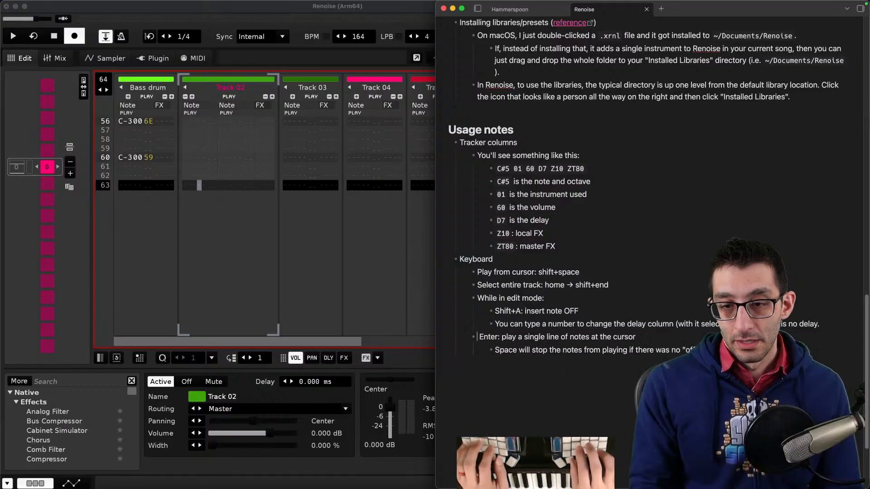
pyautogui.press('Delete')
pyautogui.press('Delete')
pyautogui.press('Delete')
pyautogui.press('Delete')
pyautogui.press('Delete')
pyautogui.press('Delete')
pyautogui.press('Delete')
pyautogui.press('Delete')
pyautogui.write('P')
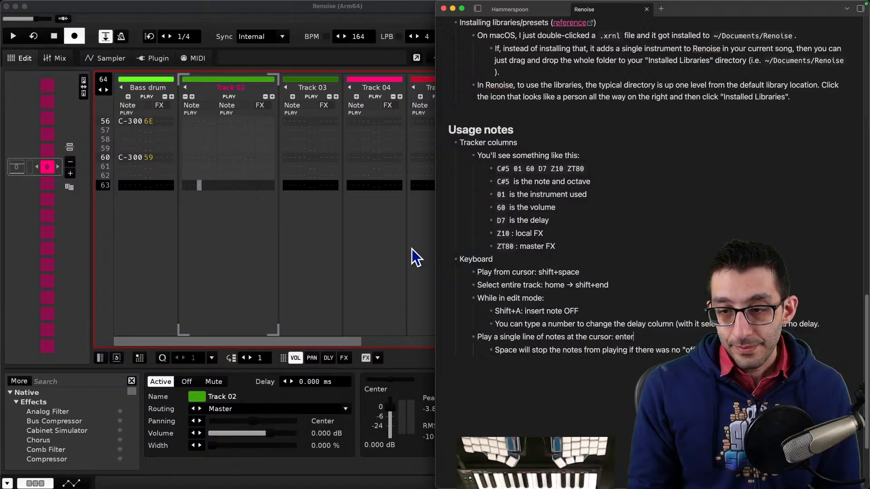
pyautogui.click(253, 231)
pyautogui.scroll(20, 271, 201)
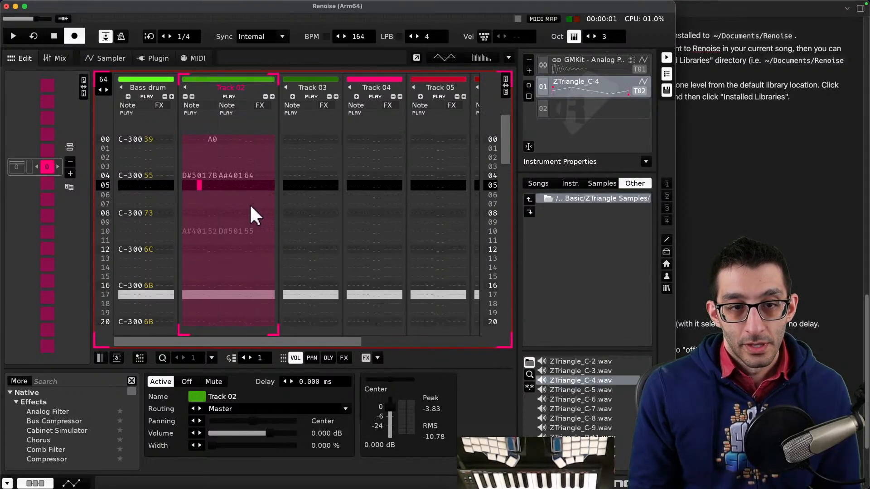
pyautogui.scroll(-10, 248, 203)
pyautogui.scroll(-10, 237, 202)
pyautogui.scroll(4, 237, 201)
pyautogui.press('Home')
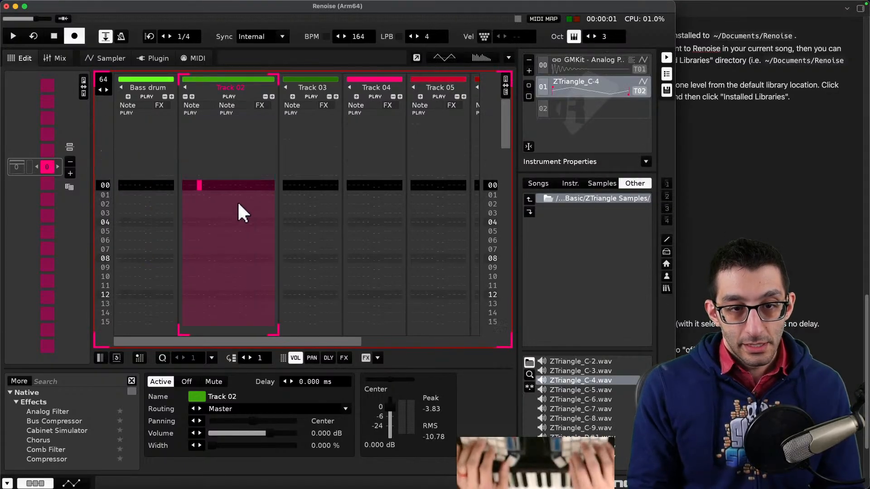
pyautogui.scroll(20, 238, 200)
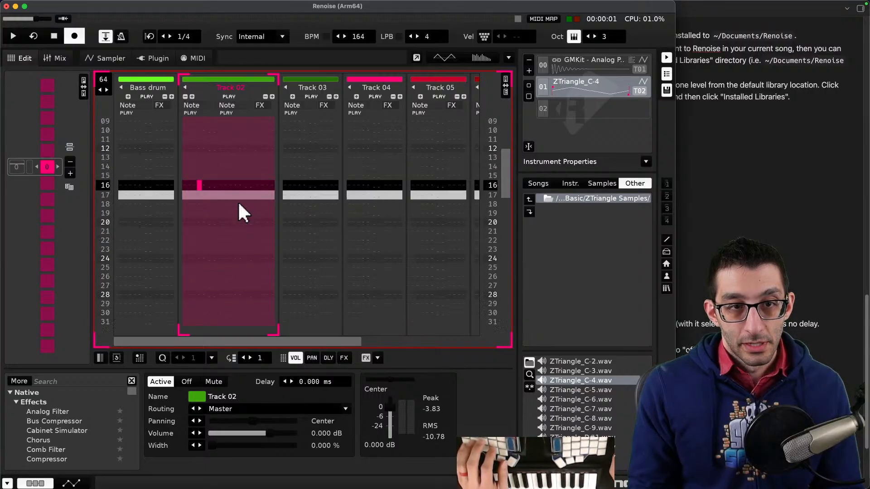
pyautogui.scroll(-6, 238, 200)
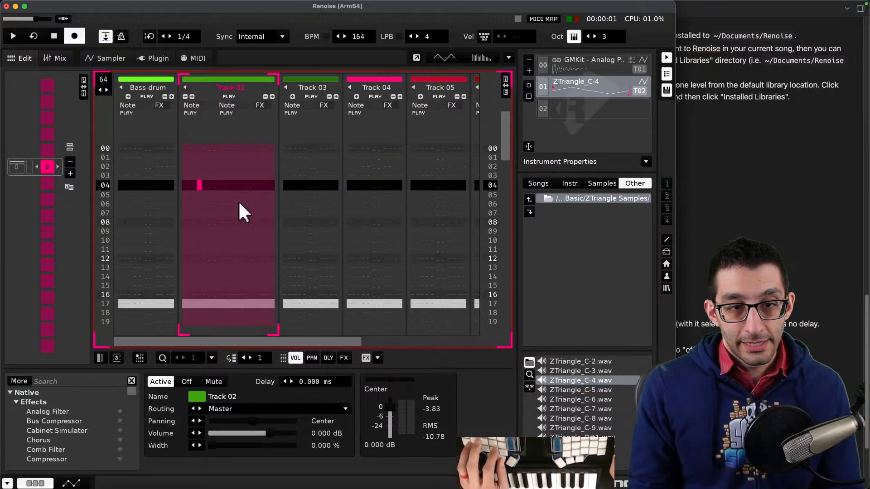
pyautogui.press('super+z')
pyautogui.scroll(6, 238, 200)
pyautogui.scroll(-6, 238, 200)
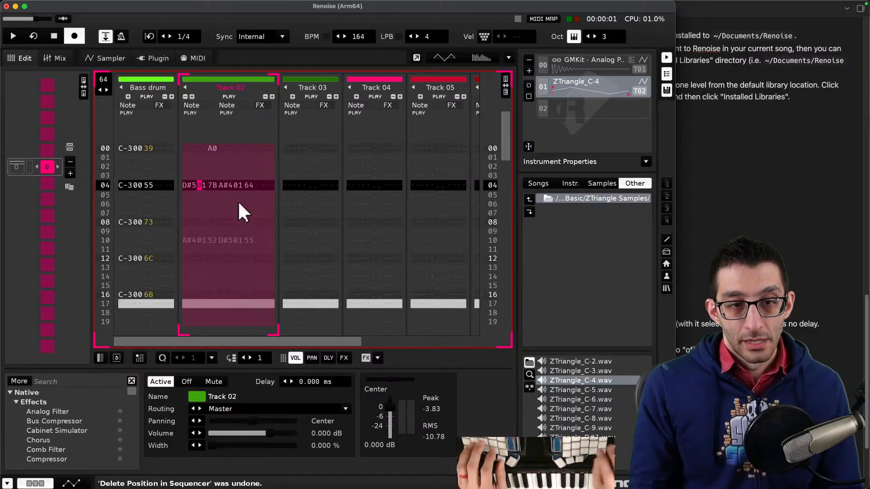
# - Try to clear Track 02's notes using delete, the selection menu and cut, undoing the attempts
pyautogui.press('Delete')
pyautogui.press('Down')
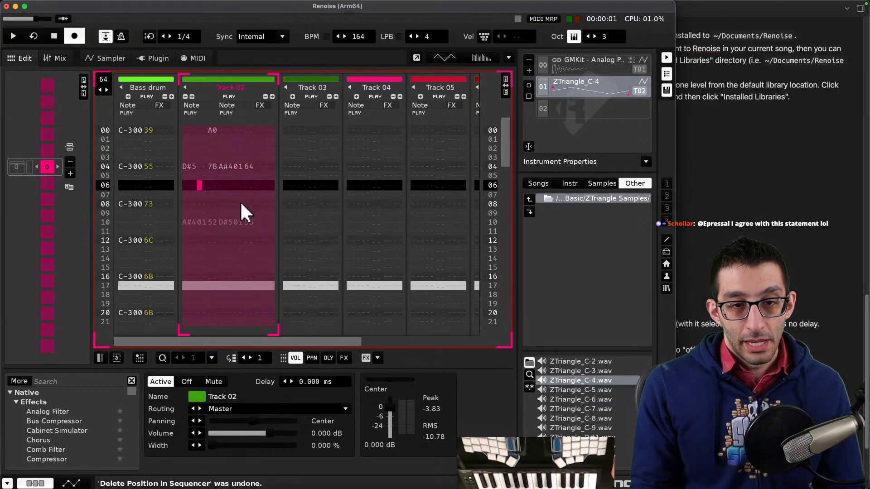
pyautogui.click(243, 187)
pyautogui.rightClick(244, 187)
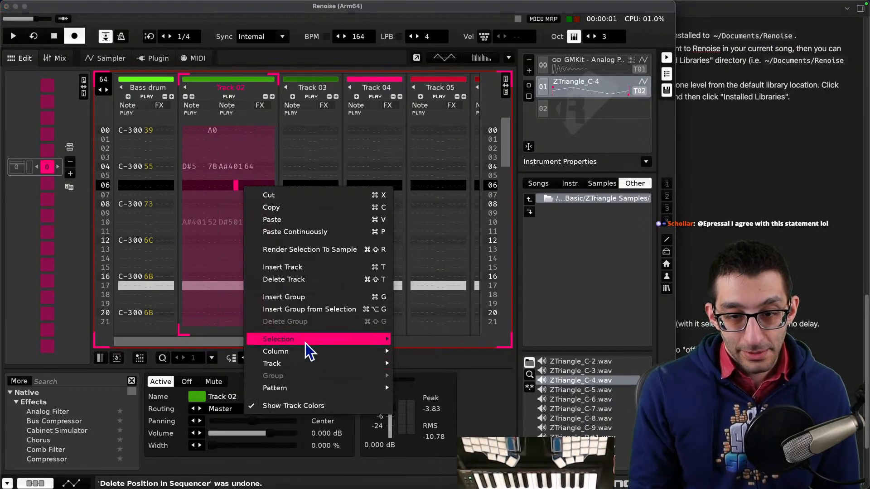
pyautogui.moveTo(306, 340)
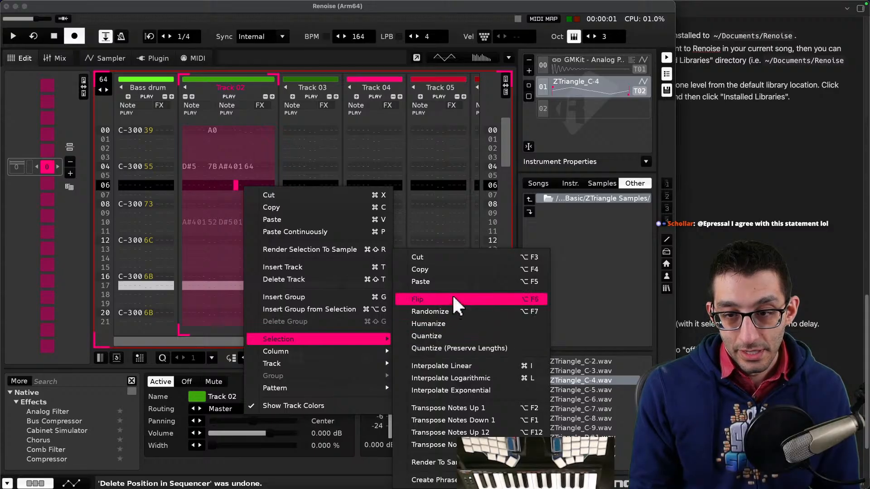
pyautogui.click(429, 222)
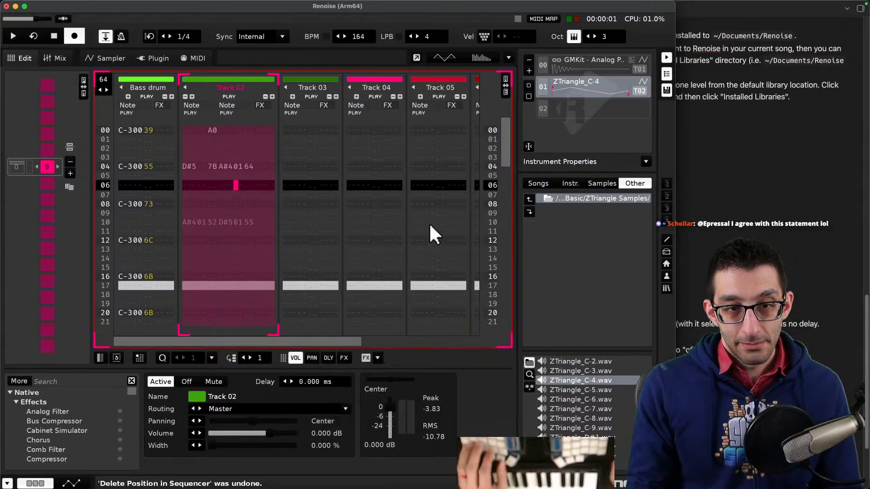
pyautogui.press('super+x')
pyautogui.scroll(-9, 265, 219)
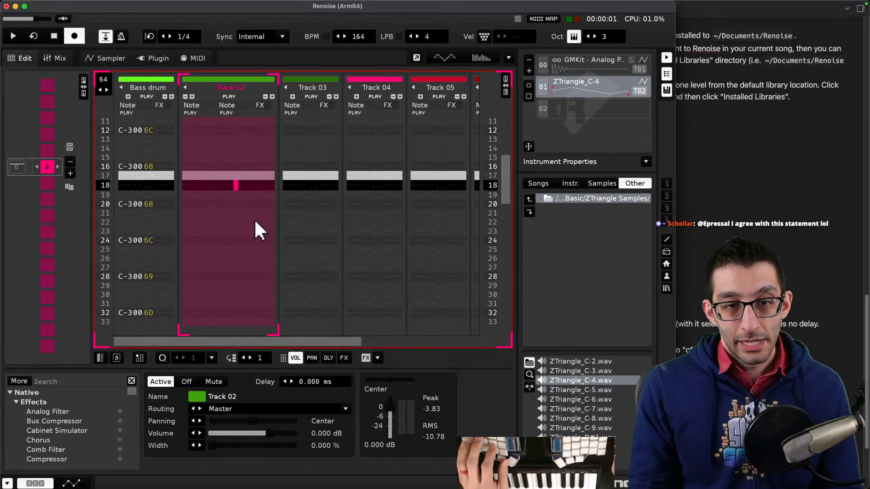
pyautogui.press('super+z')
pyautogui.press('super+z')
pyautogui.scroll(-10, 249, 217)
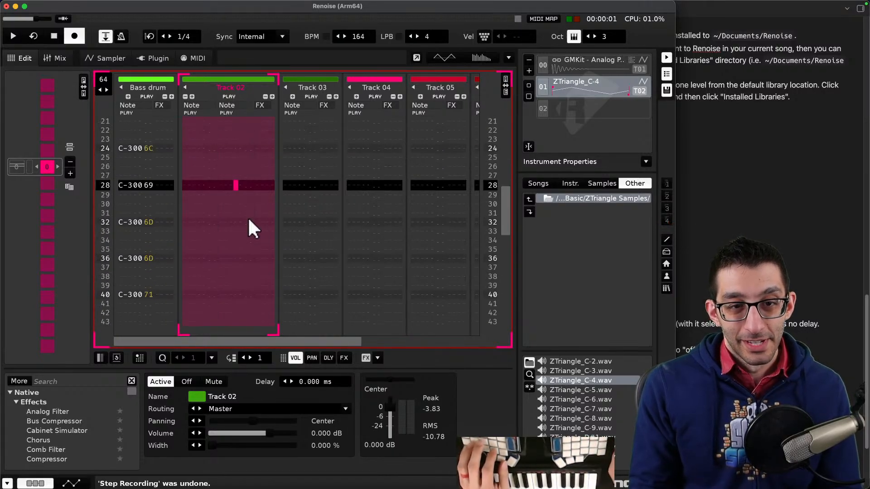
pyautogui.scroll(-14, 247, 216)
pyautogui.scroll(2, 248, 216)
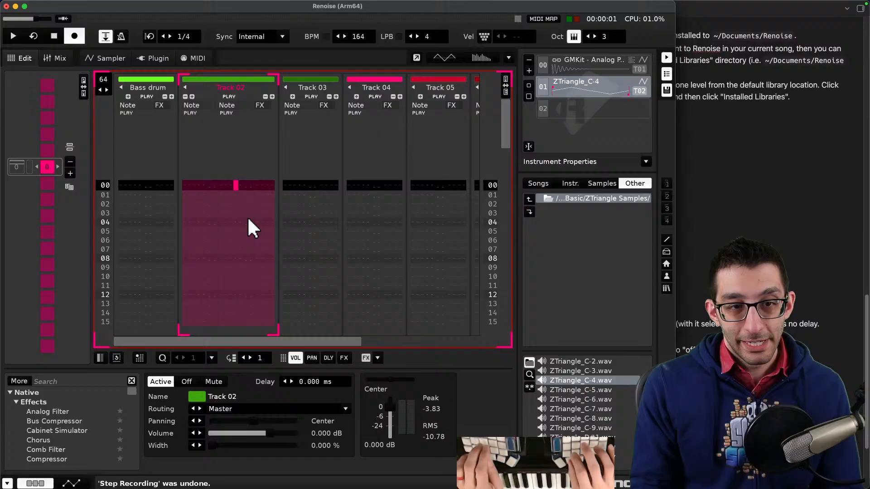
pyautogui.press('super+z')
# - Clear all notes from the selected Track 02
pyautogui.scroll(-3, 248, 216)
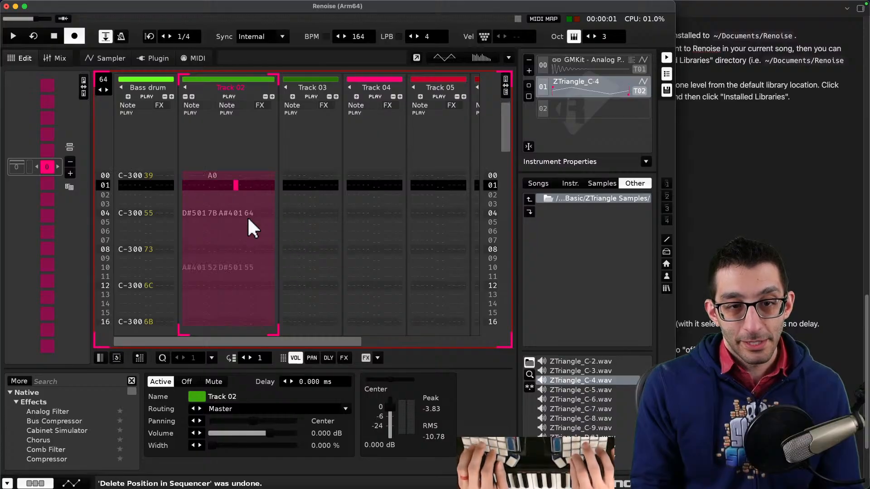
pyautogui.scroll(-13, 247, 216)
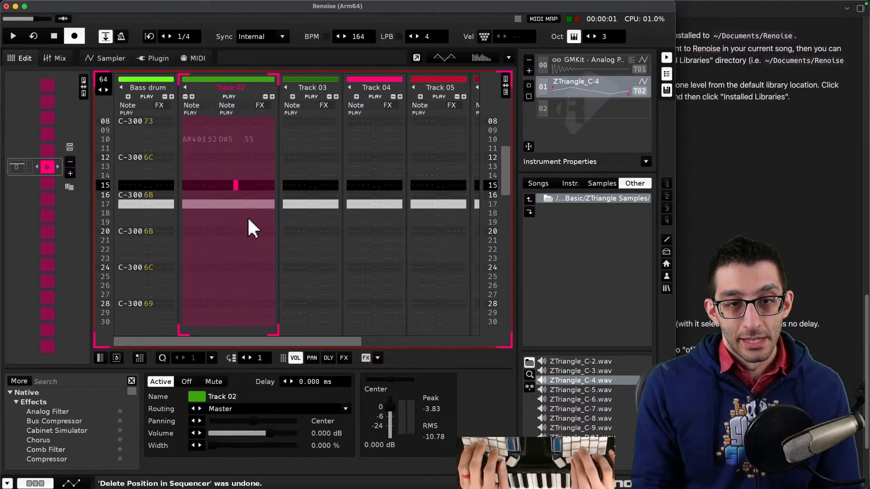
pyautogui.scroll(-6, 248, 216)
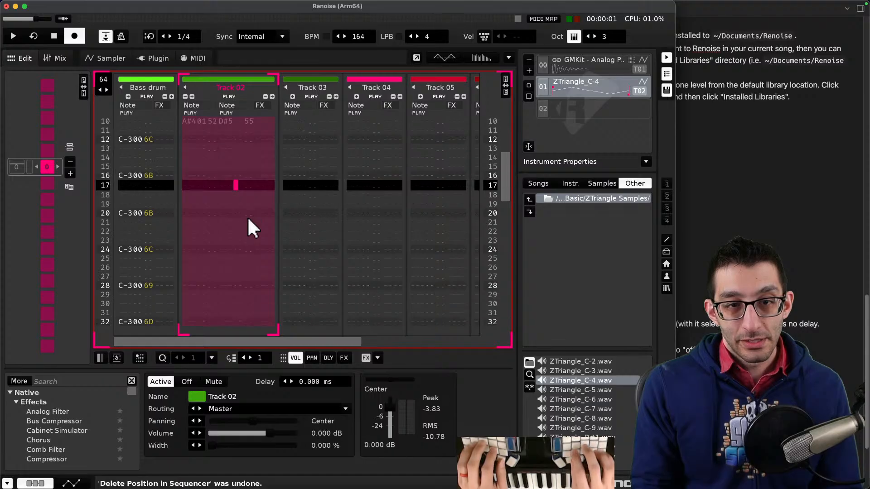
pyautogui.press('Down')
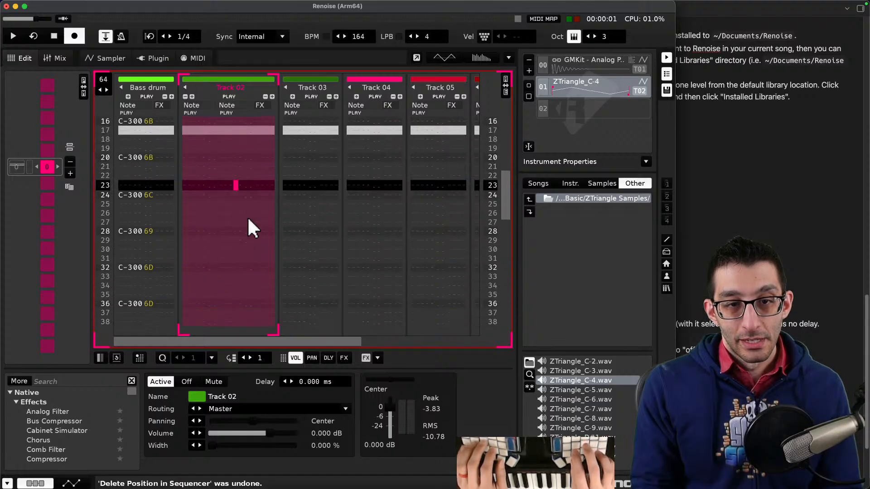
pyautogui.press('super+Delete')
pyautogui.press('super+z')
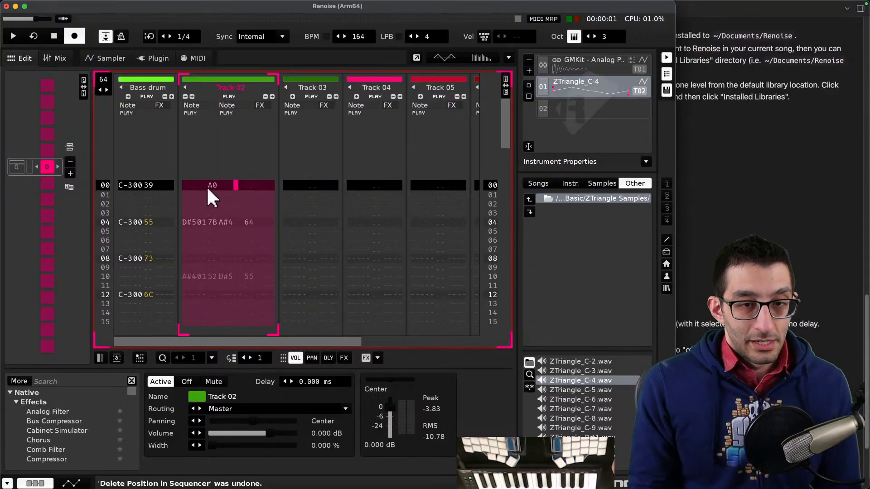
pyautogui.press('Delete')
# - Add a sub-note 'To delete the notes, you can cut (⌘X) them after that' under the select-track note
pyautogui.press('super+Tab')
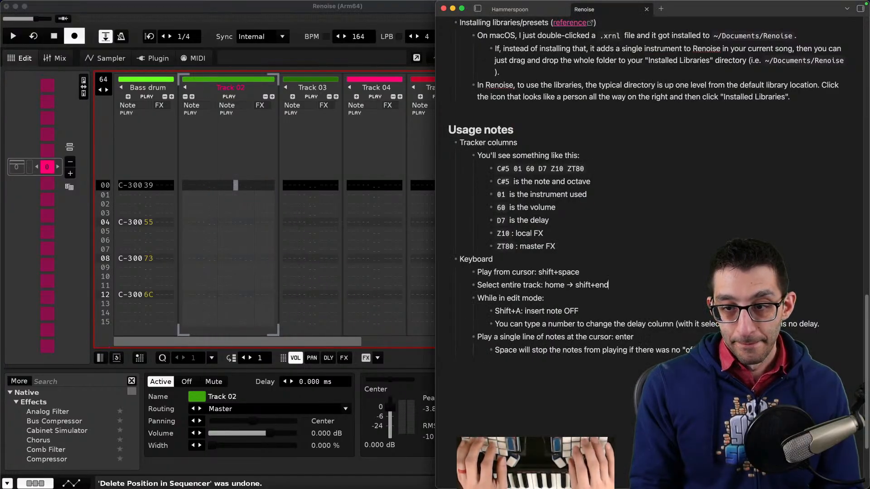
pyautogui.press('Return')
pyautogui.press('Tab')
pyautogui.write('To delet')
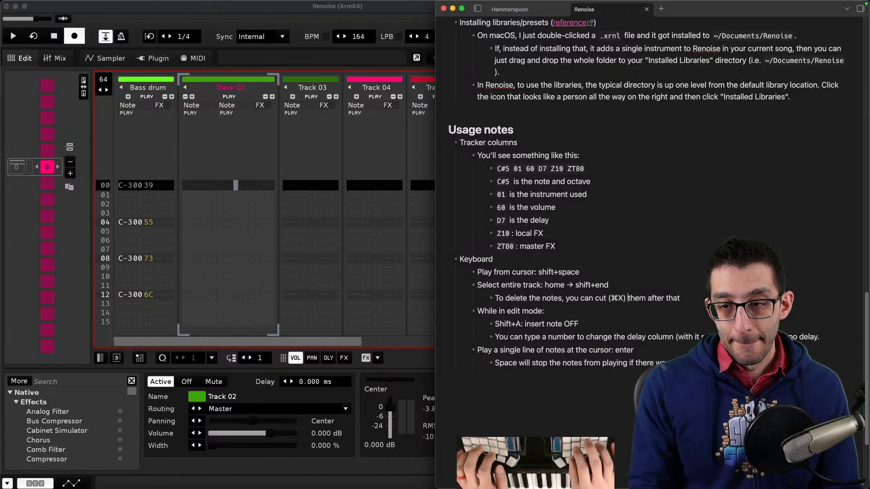
# - Play and stop the pattern to hear it without the chords
pyautogui.click(247, 191)
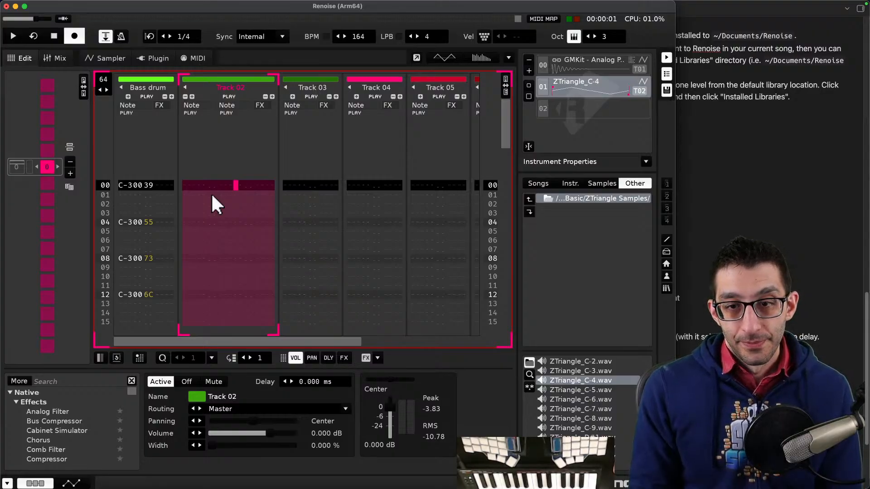
pyautogui.press('space')
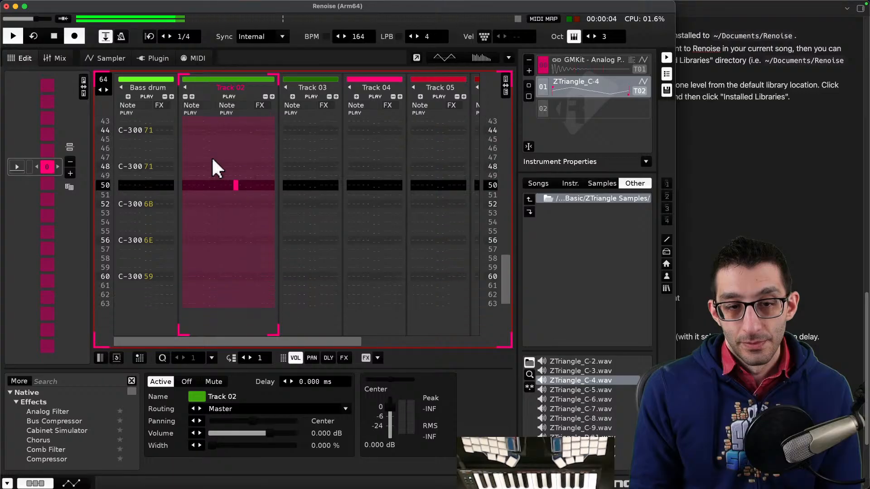
pyautogui.press('space')
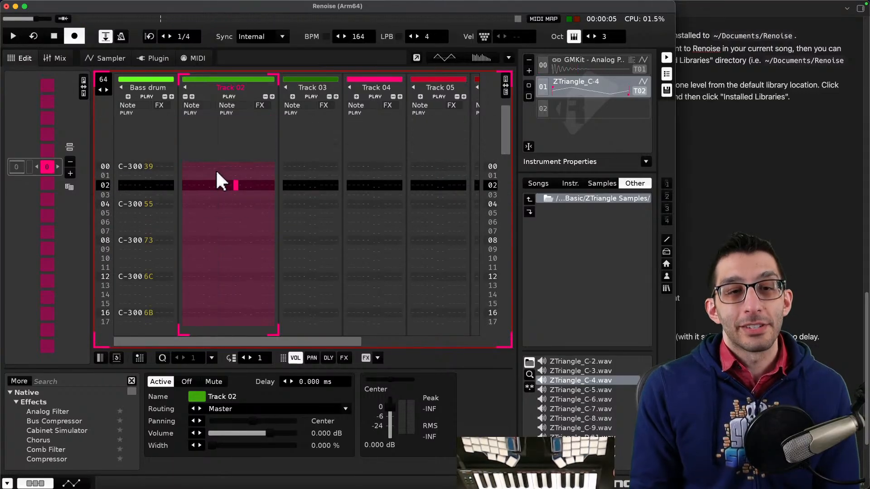
# - Set the lines per beat to 3
pyautogui.press('Up')
pyautogui.press('Up')
pyautogui.press('Up')
pyautogui.press('Up')
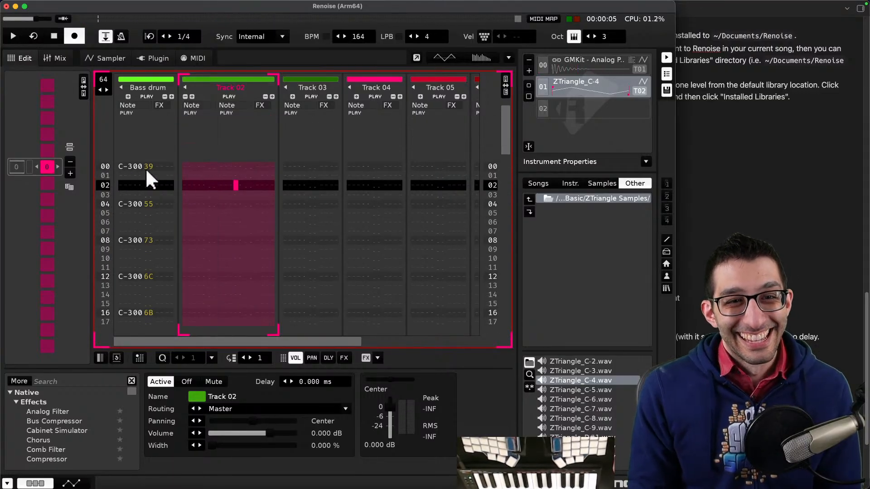
pyautogui.click(204, 166)
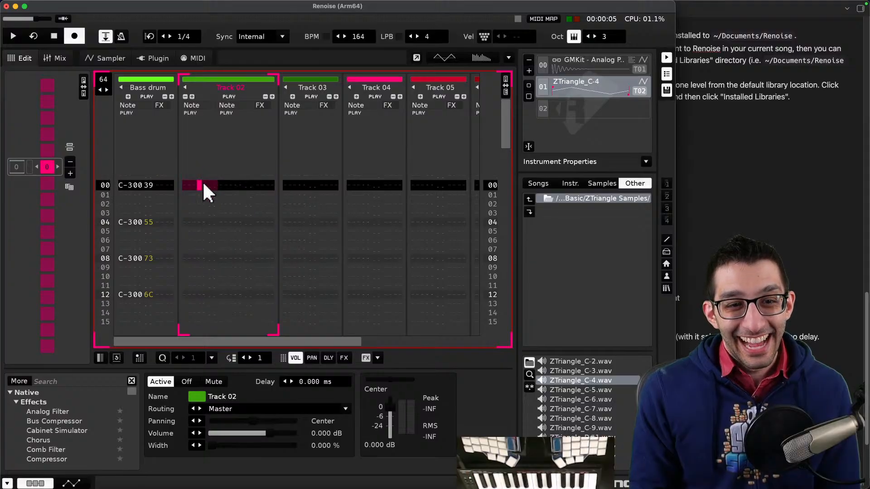
pyautogui.click(410, 36)
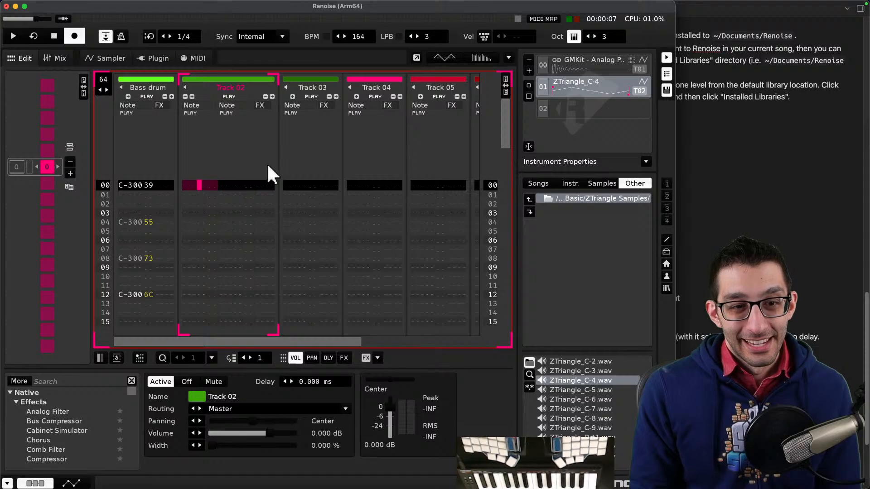
# - Select the whole Bass drum track from first to last row and clear its notes
pyautogui.click(128, 221)
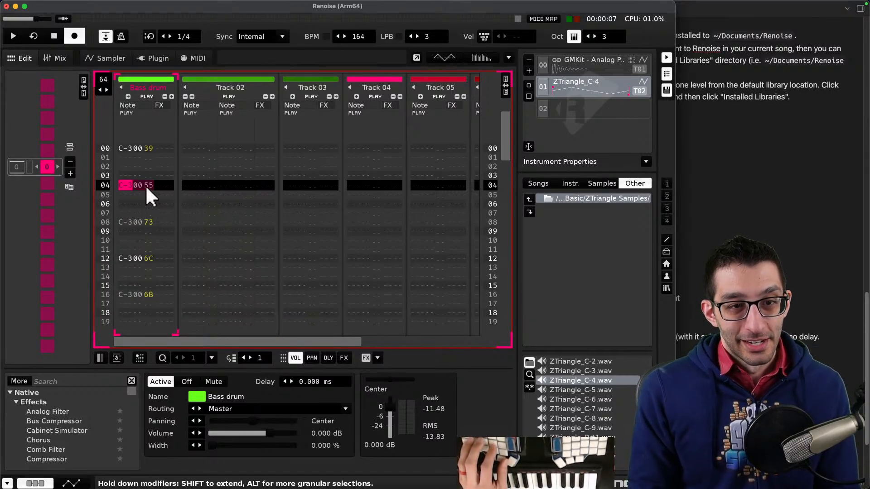
pyautogui.press('Home')
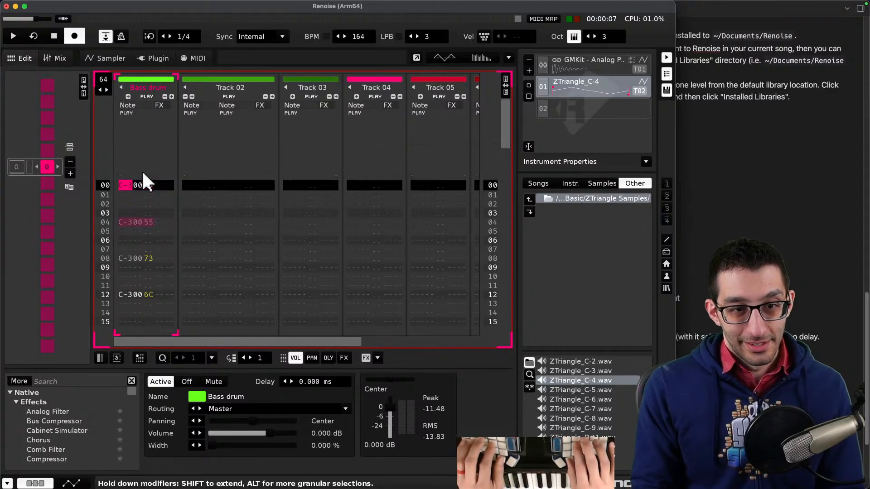
pyautogui.hotkey('shift', 'End')
pyautogui.hotkey('shift', 'Up')
pyautogui.hotkey('shift', 'Down')
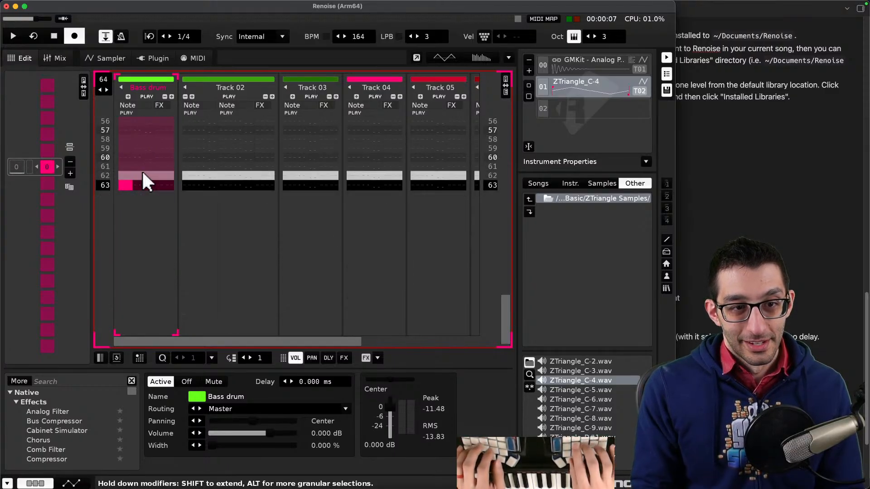
pyautogui.press('Home')
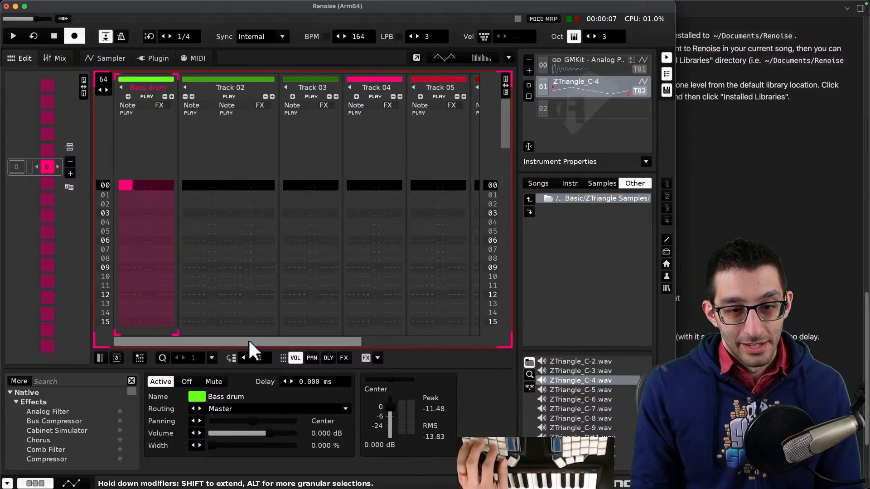
# - With an edit step of 3, enter GMKit bass drum hits at rows 00, 03 and 06
pyautogui.click(249, 358)
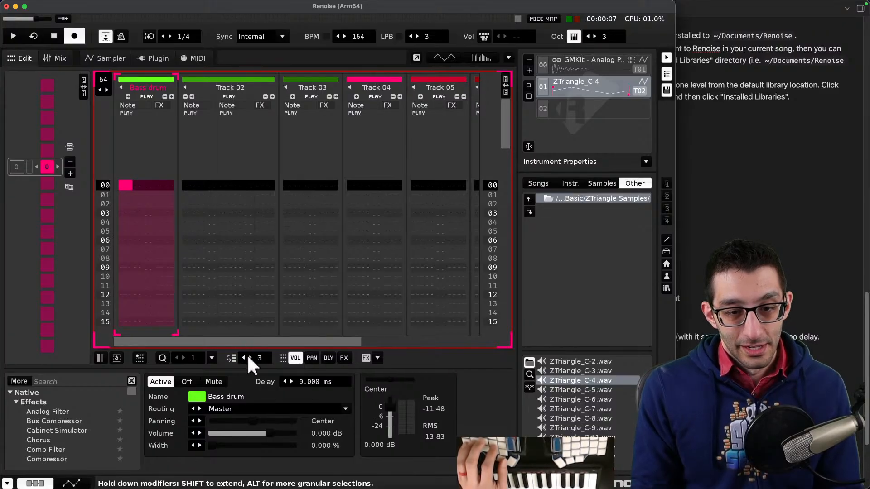
pyautogui.click(566, 71)
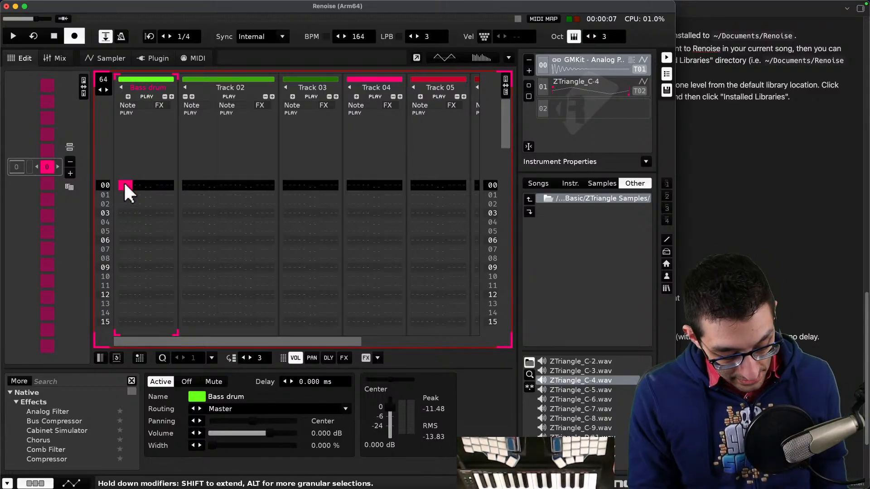
pyautogui.press('q')
pyautogui.press('q')
pyautogui.press('q')
pyautogui.scroll(9, 137, 235)
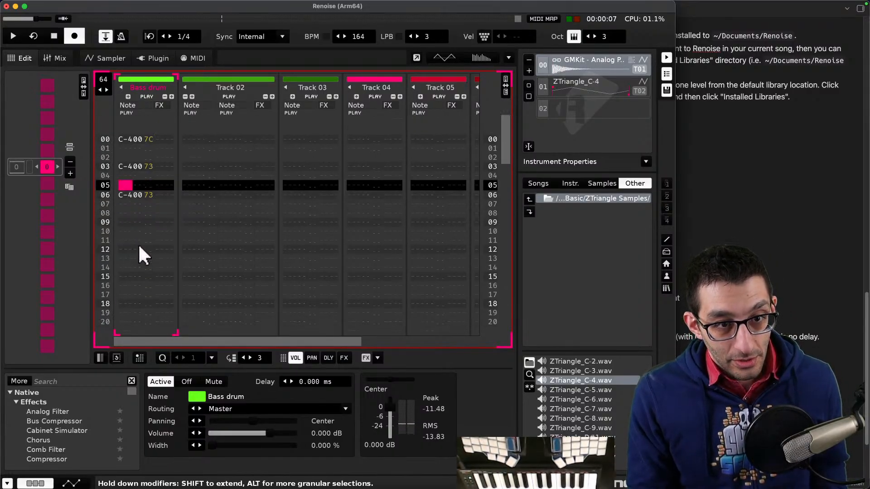
pyautogui.press('Escape')
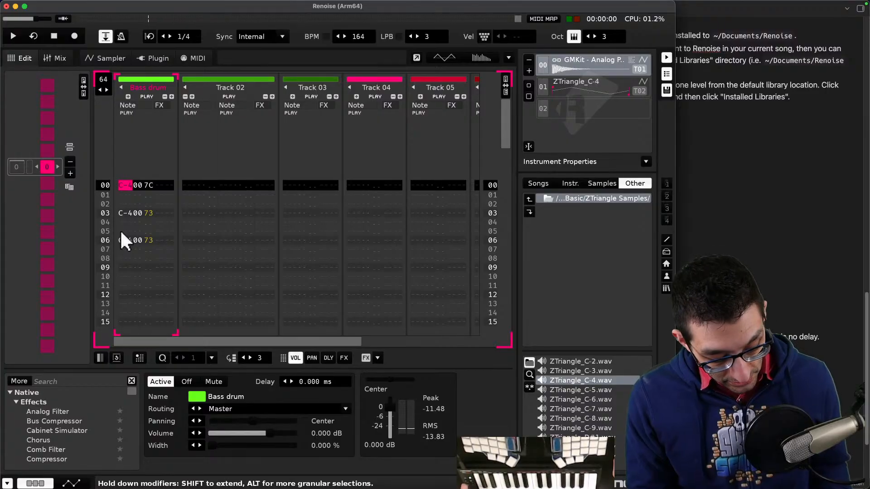
# - Record bass drum hits live into the Bass drum track while the pattern plays
pyautogui.press('space')
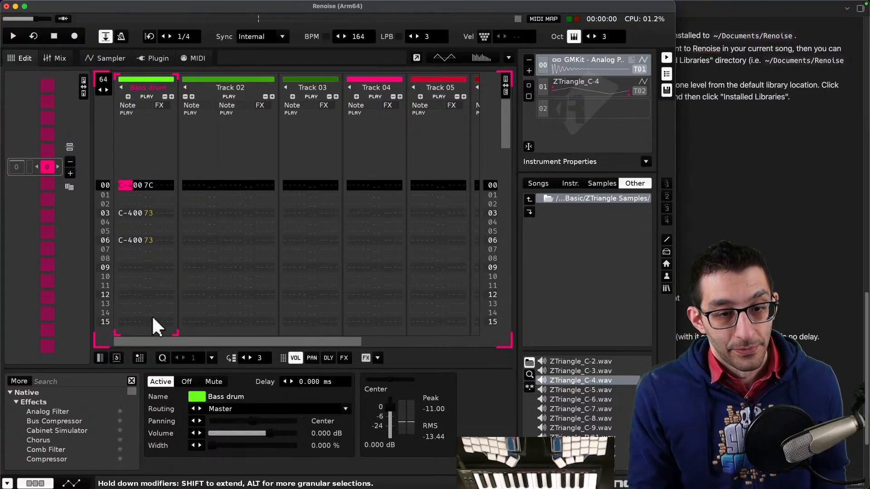
pyautogui.press('Escape')
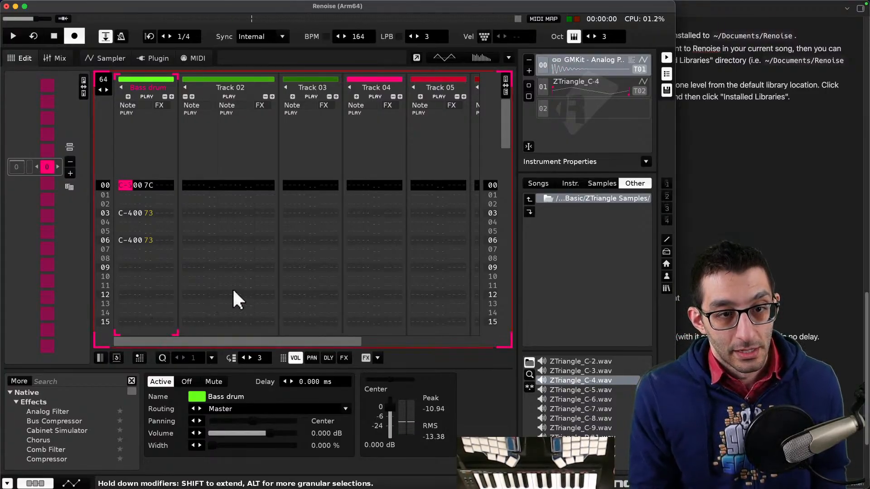
pyautogui.press('space')
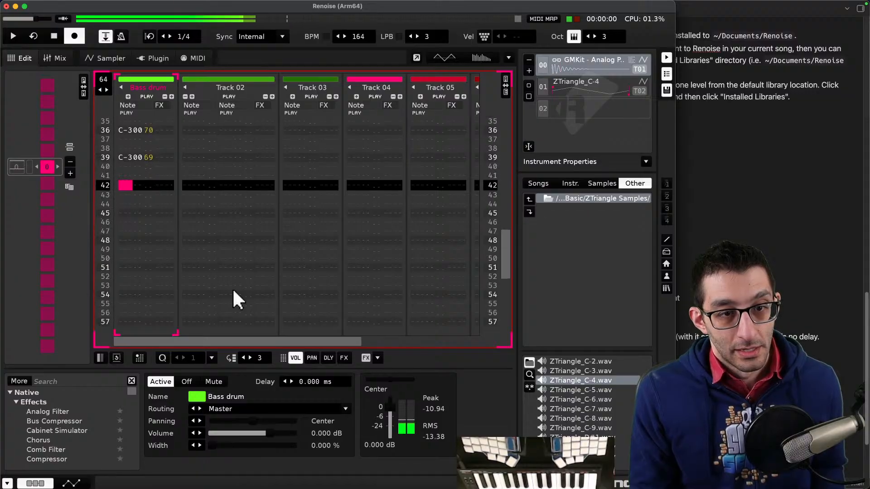
pyautogui.press('Escape')
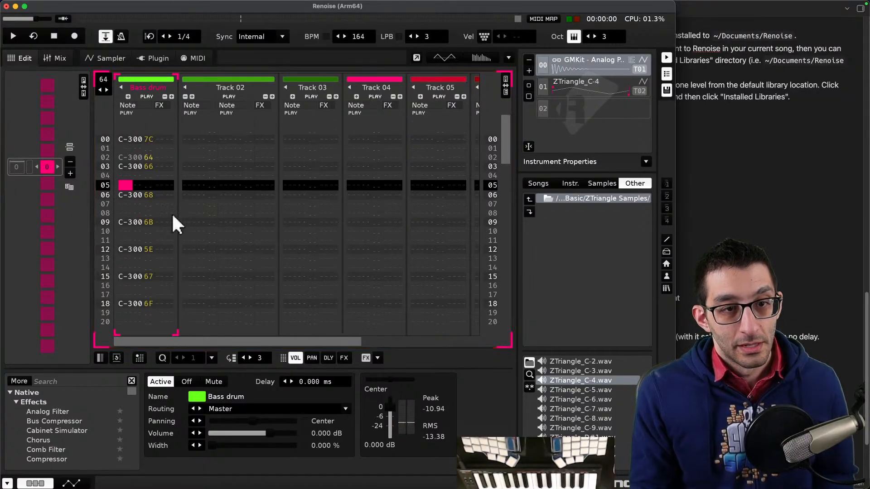
pyautogui.click(125, 157)
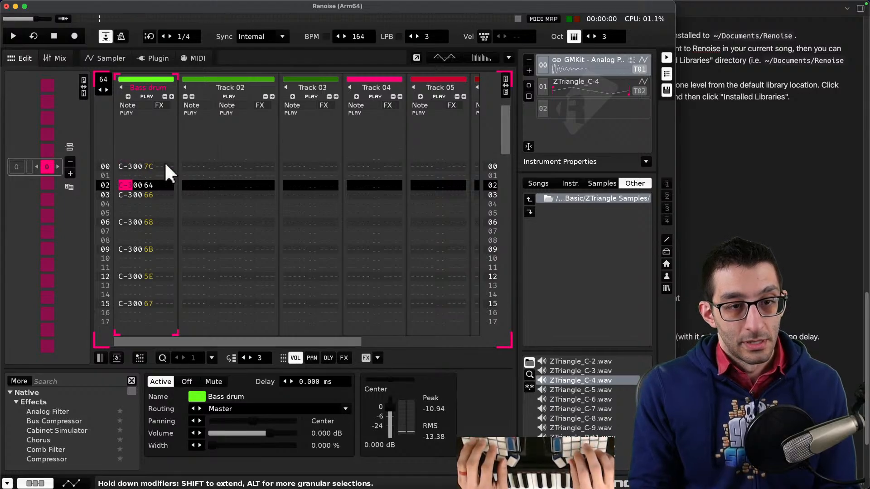
# - Search the web for "renoise delete row in track" and open the forum thread on quickly clearing a track
pyautogui.press('super+Tab')
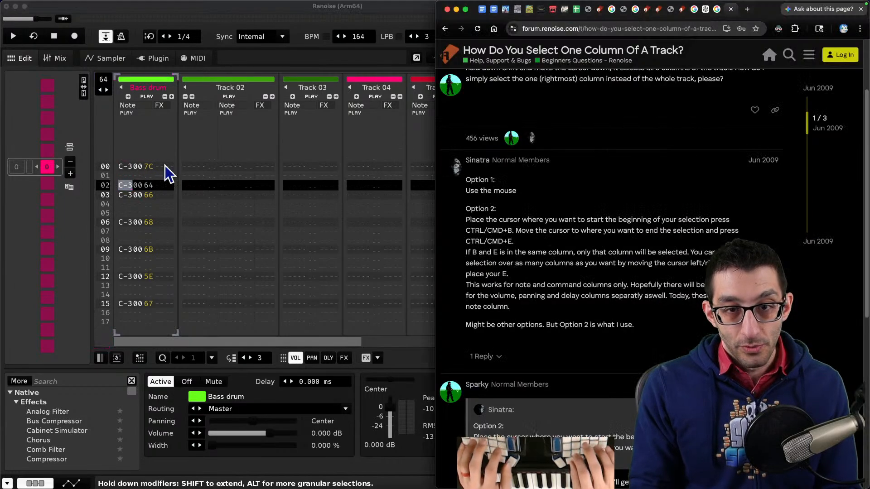
pyautogui.press('super+t')
pyautogui.write('renosi')
pyautogui.press('BackSpace')
pyautogui.press('BackSpace')
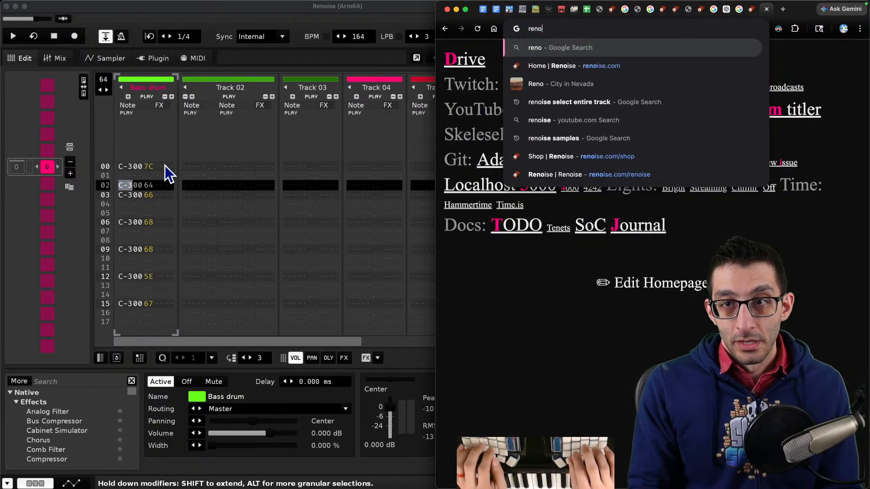
pyautogui.write('ise delete row in tr')
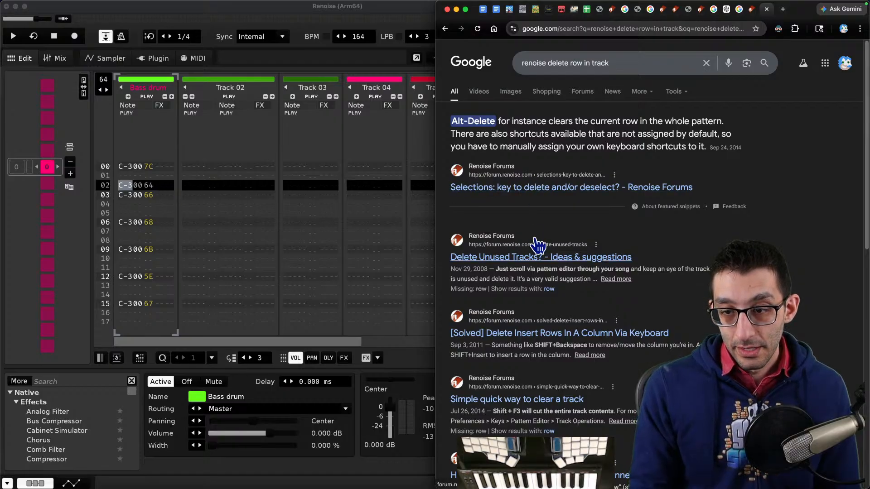
pyautogui.scroll(-5, 538, 245)
pyautogui.click(527, 278)
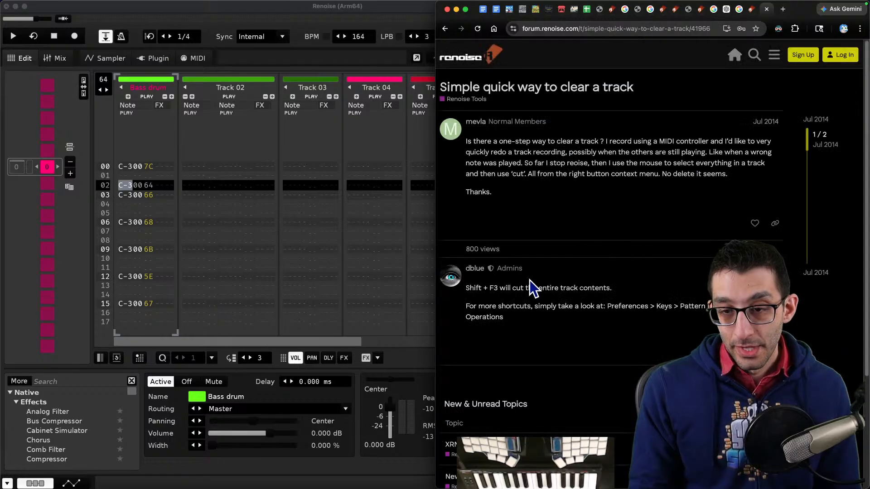
# - Try cutting the entire Bass drum track's contents as the forum suggests, then undo the cut
pyautogui.moveTo(476, 288); pyautogui.dragTo(627, 301)
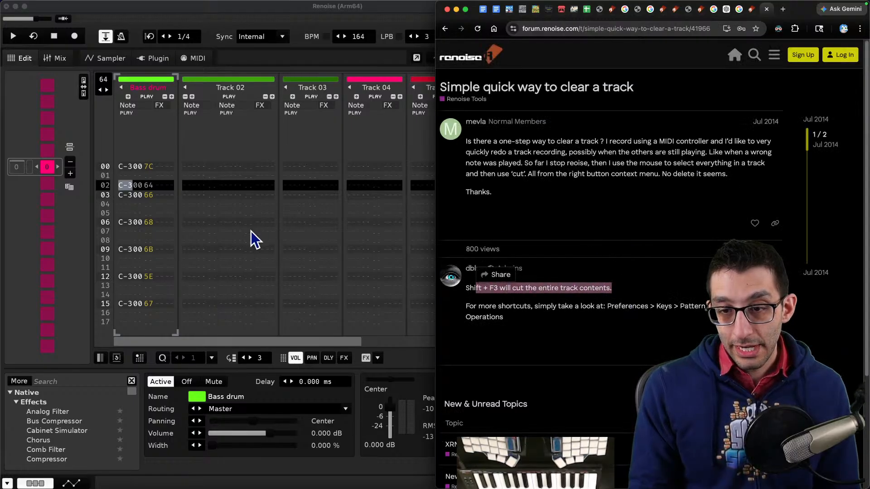
pyautogui.click(149, 213)
pyautogui.hotkey('shift', 'F3')
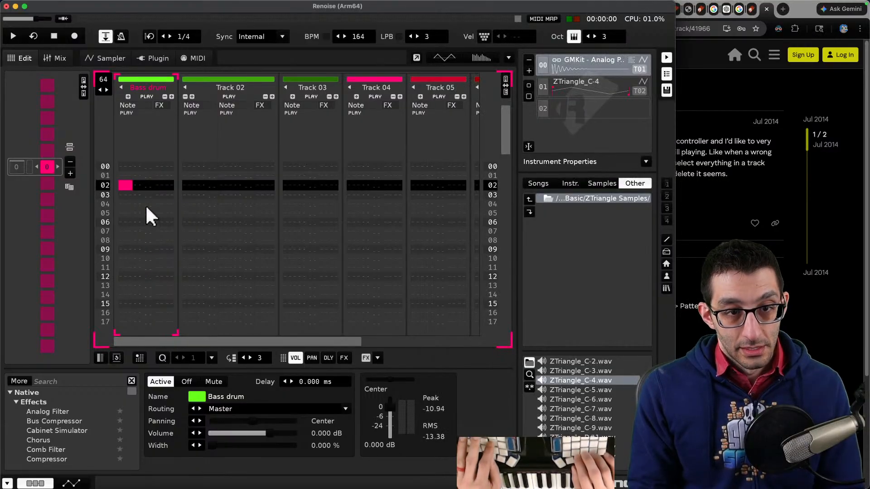
pyautogui.press('super+z')
# - In the notes, add "If you just want to clear an entire track: shift+F3" and delete the line about cutting notes
pyautogui.press('super+Tab')
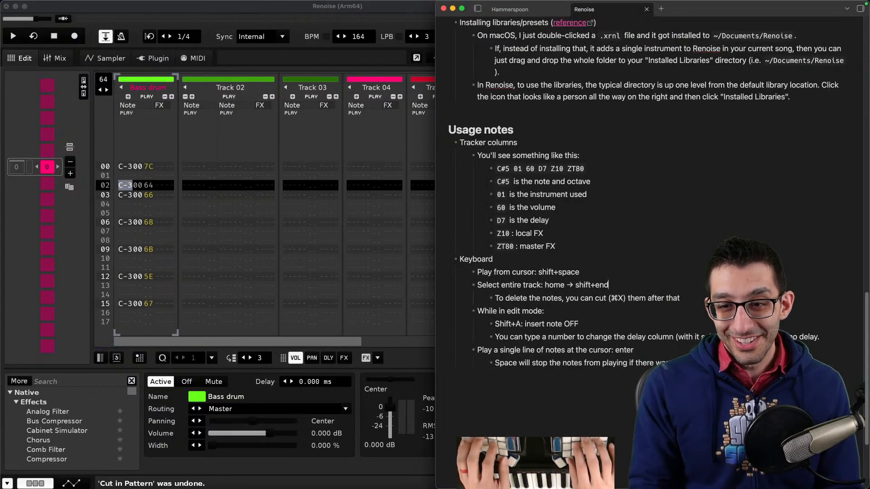
pyautogui.press('Return')
pyautogui.write('If you just want to clear an entire track: shift+F3')
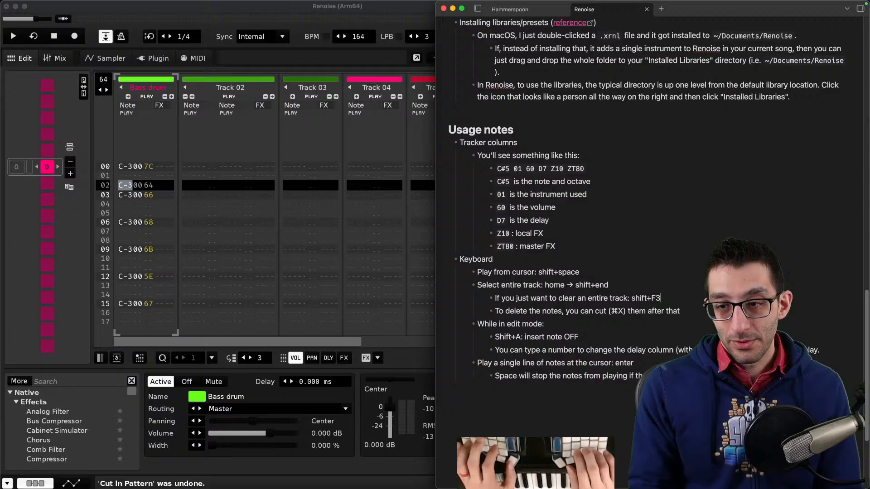
pyautogui.hotkey('shift', 'Down')
pyautogui.press('BackSpace')
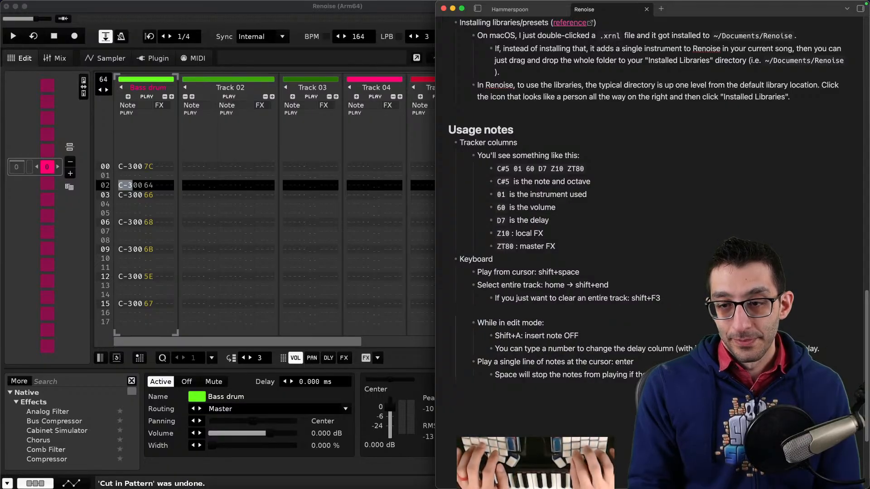
# - Reread the forum reply pointing to where the track operation shortcuts are listed in the preferences
pyautogui.press('super+Tab')
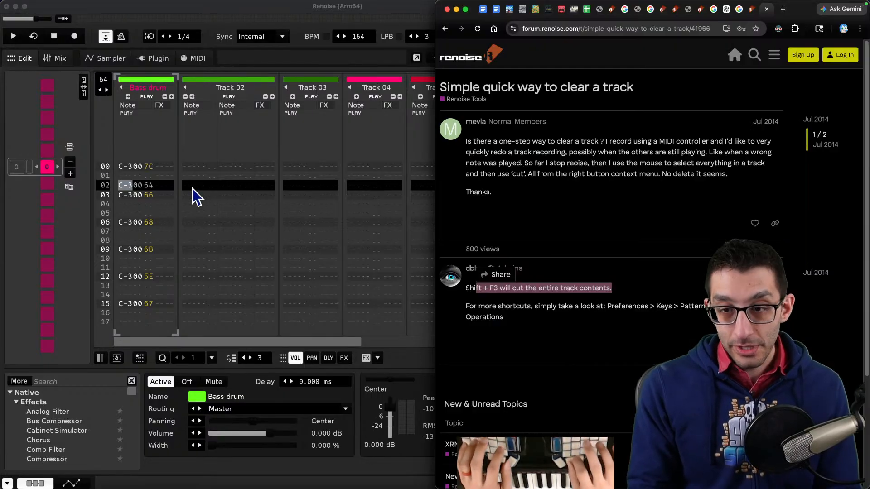
pyautogui.click(132, 184)
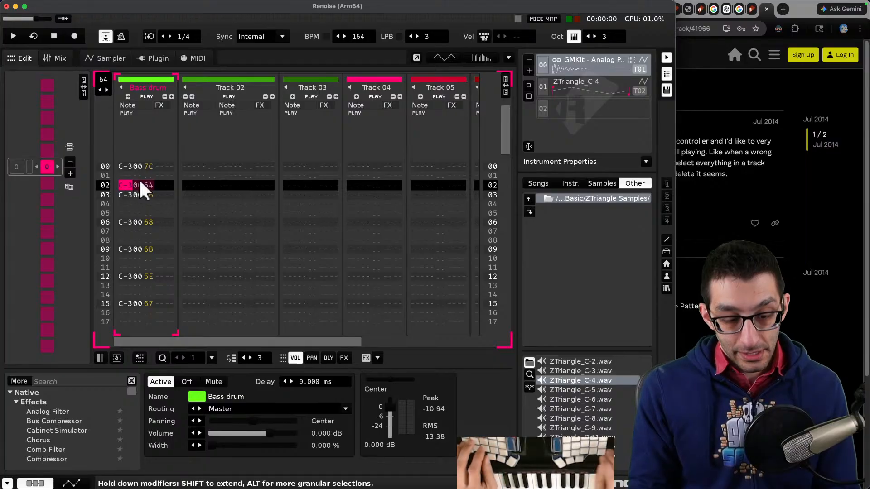
pyautogui.press('F3')
pyautogui.press('F2')
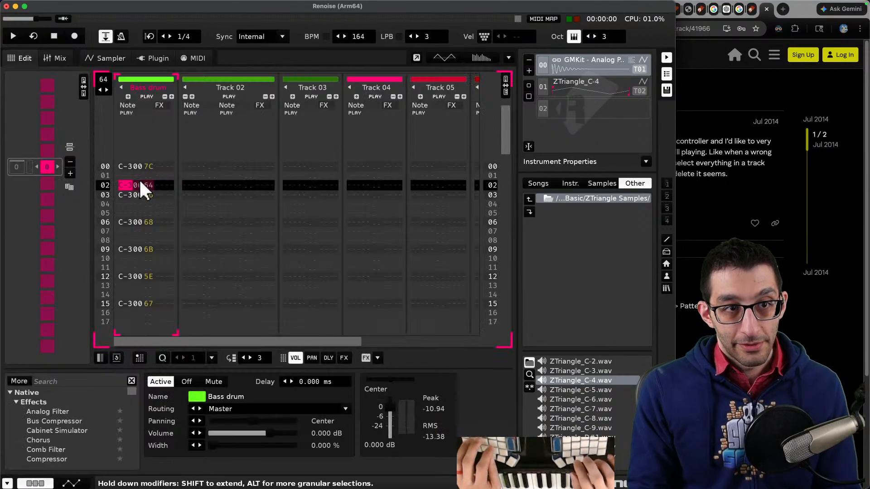
pyautogui.click(731, 235)
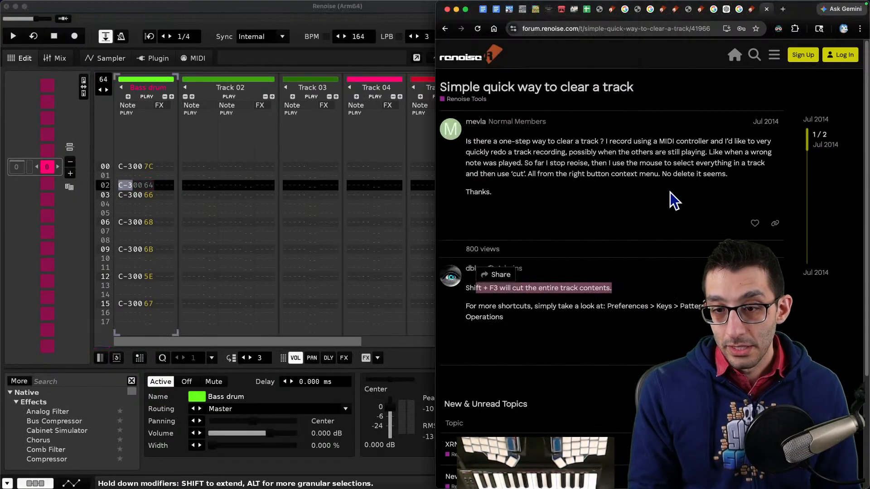
pyautogui.scroll(-2, 646, 205)
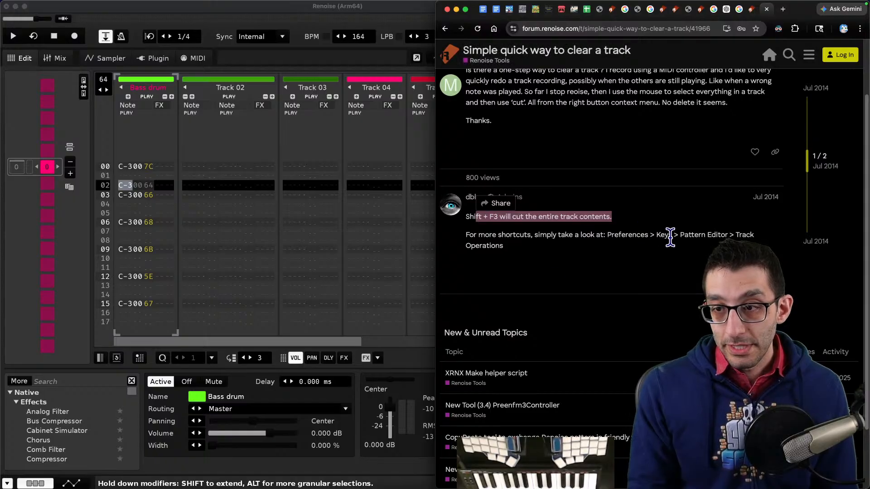
# - Open the keyboard preferences and browse the Pattern Editor's Track Operations and Track Control shortcuts
pyautogui.click(160, 196)
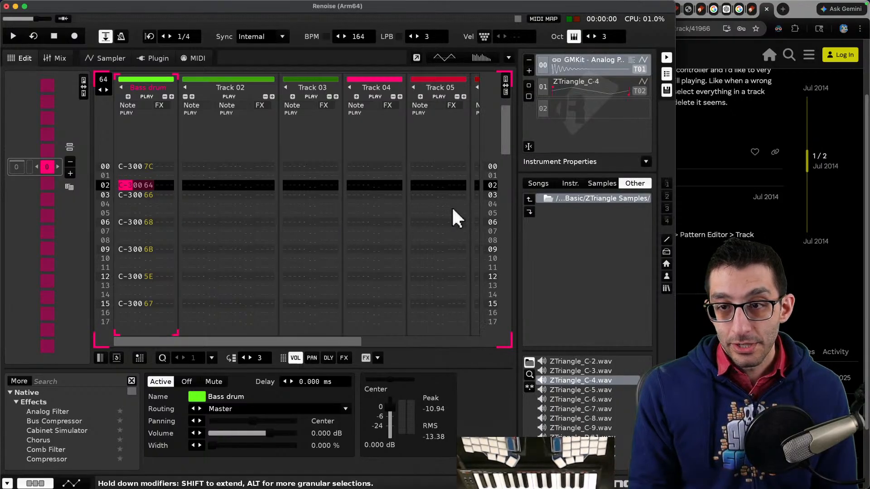
pyautogui.press('super+comma')
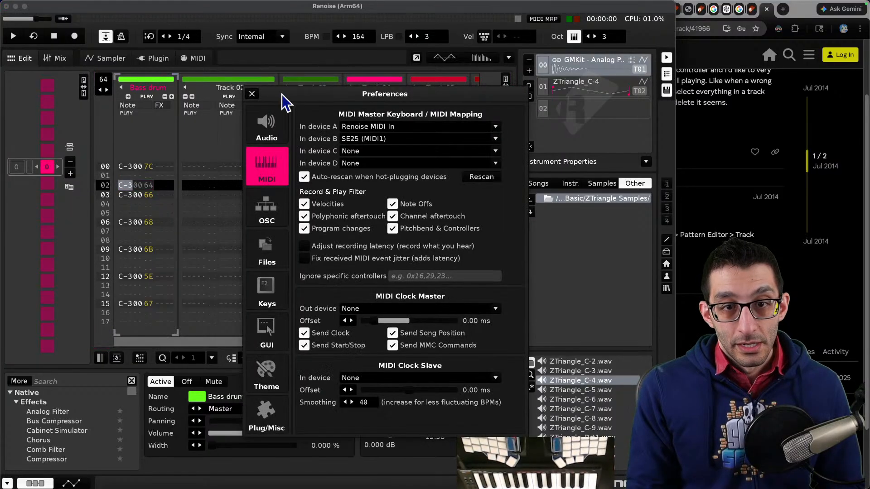
pyautogui.click(266, 290)
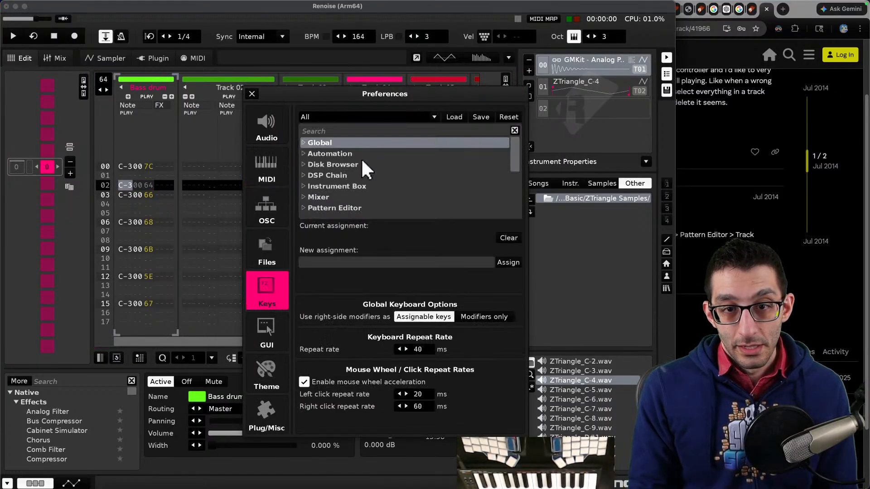
pyautogui.scroll(-1, 361, 158)
pyautogui.click(303, 174)
pyautogui.scroll(-4, 386, 178)
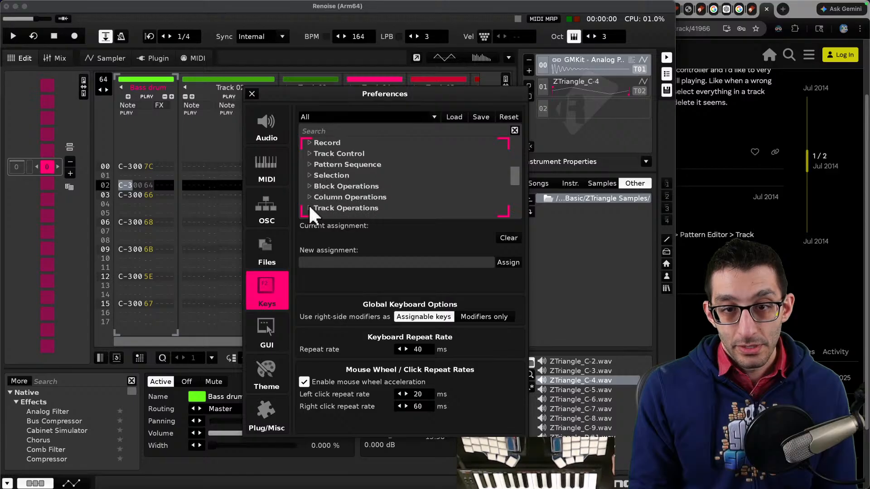
pyautogui.click(309, 207)
pyautogui.scroll(-3, 420, 175)
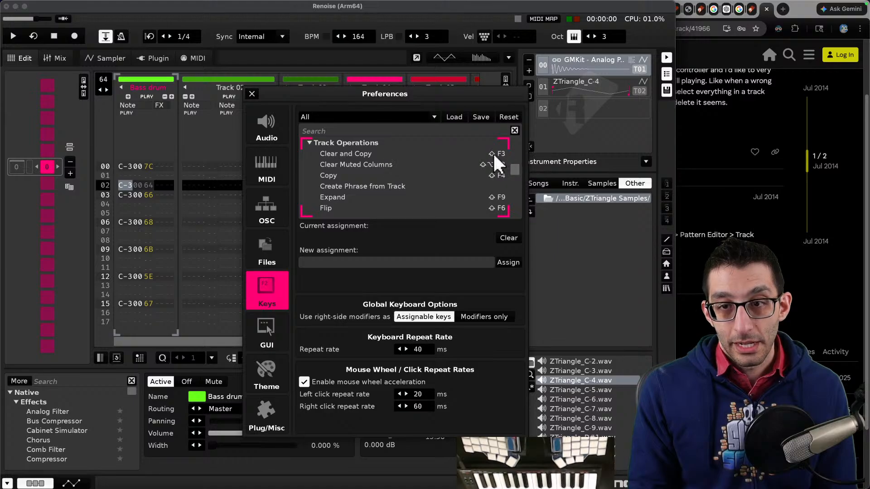
pyautogui.scroll(-4, 380, 168)
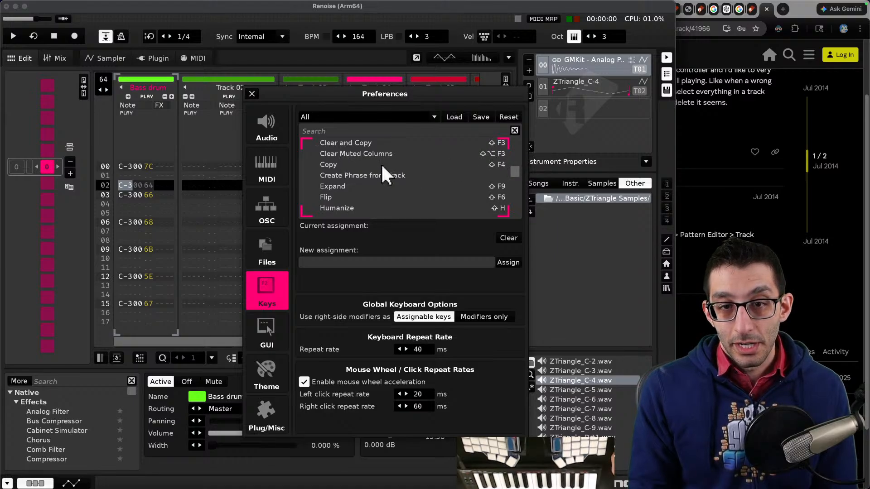
pyautogui.scroll(-10, 361, 172)
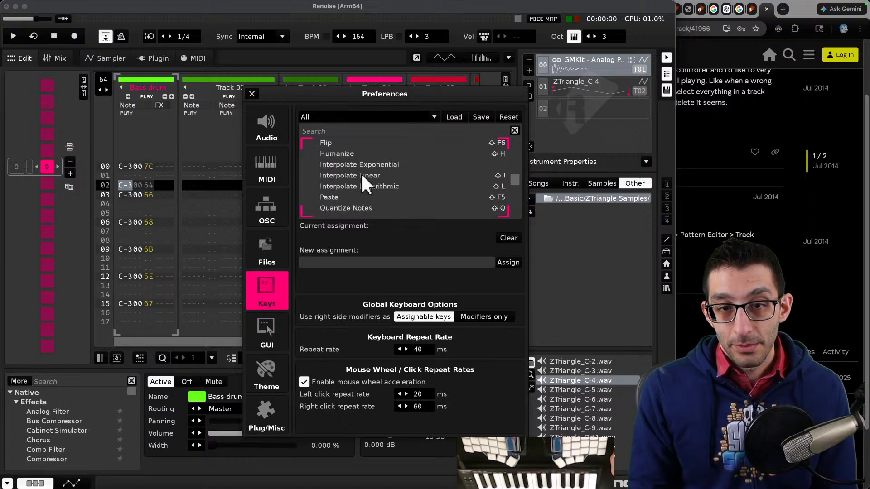
pyautogui.scroll(-3, 366, 175)
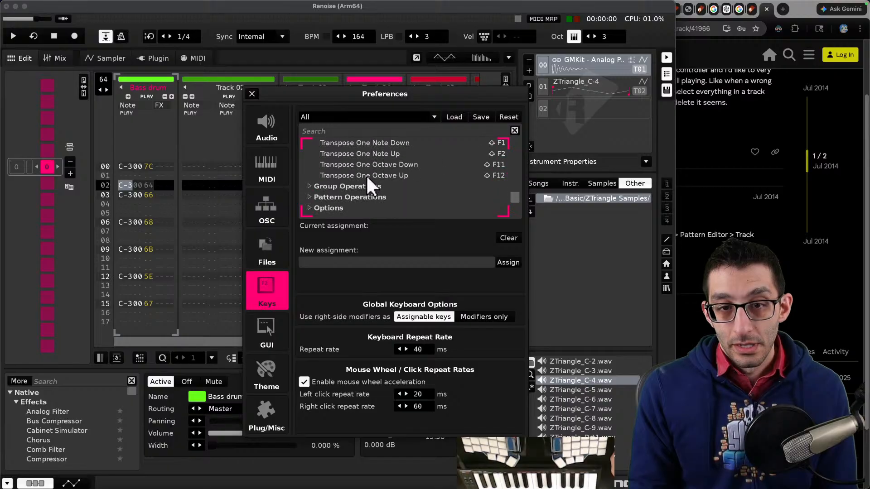
pyautogui.scroll(20, 396, 175)
pyautogui.scroll(2, 401, 186)
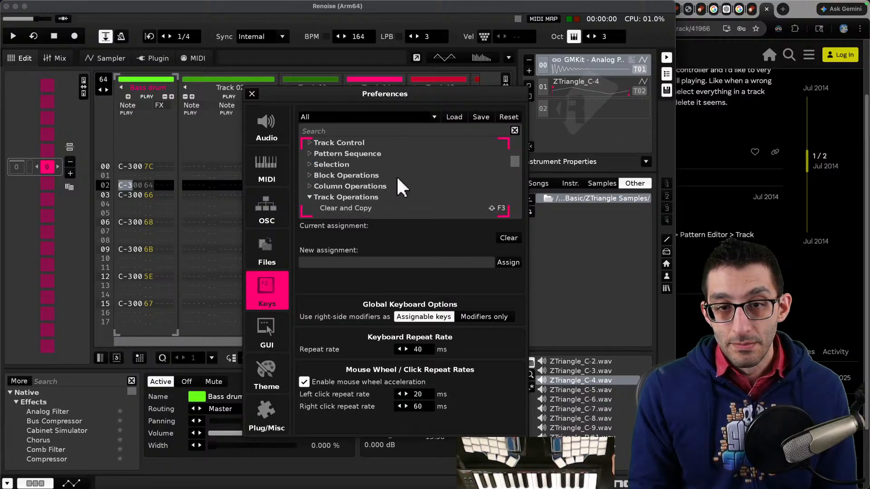
pyautogui.click(314, 198)
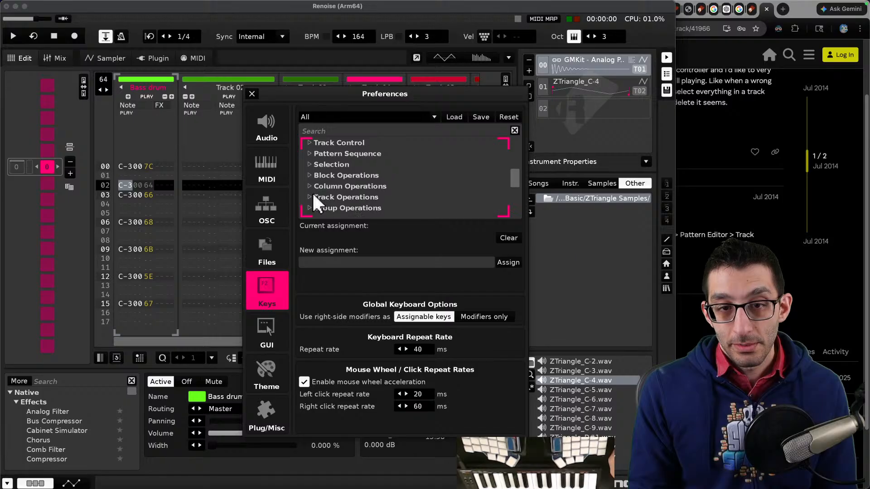
pyautogui.scroll(5, 368, 162)
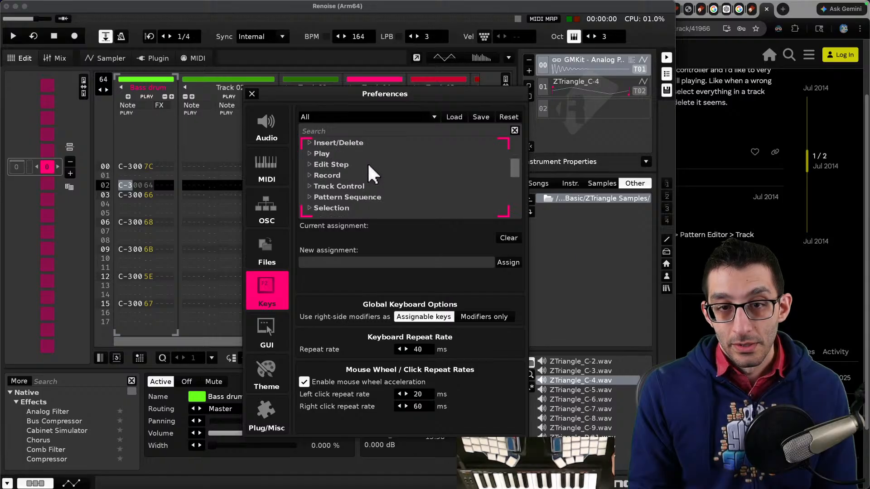
pyautogui.click(310, 197)
pyautogui.scroll(-11, 375, 186)
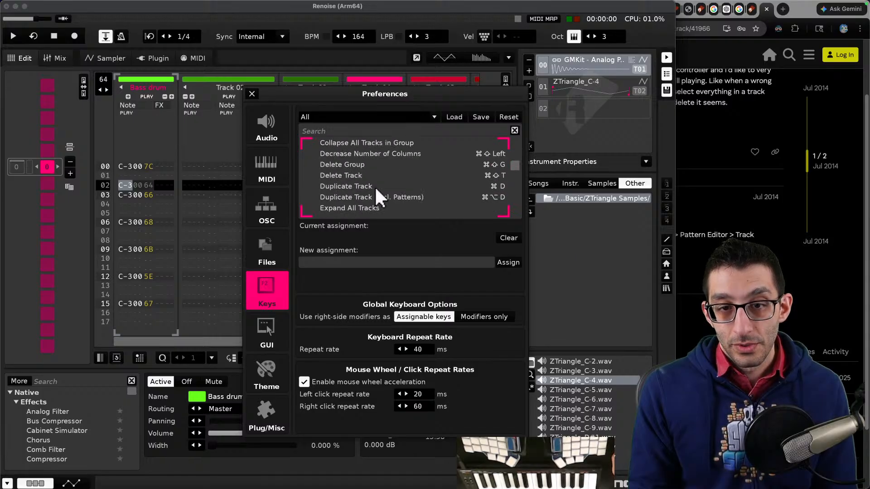
# - Search the key bindings for "delete", review the matching shortcuts, and close the preferences
pyautogui.click(363, 131)
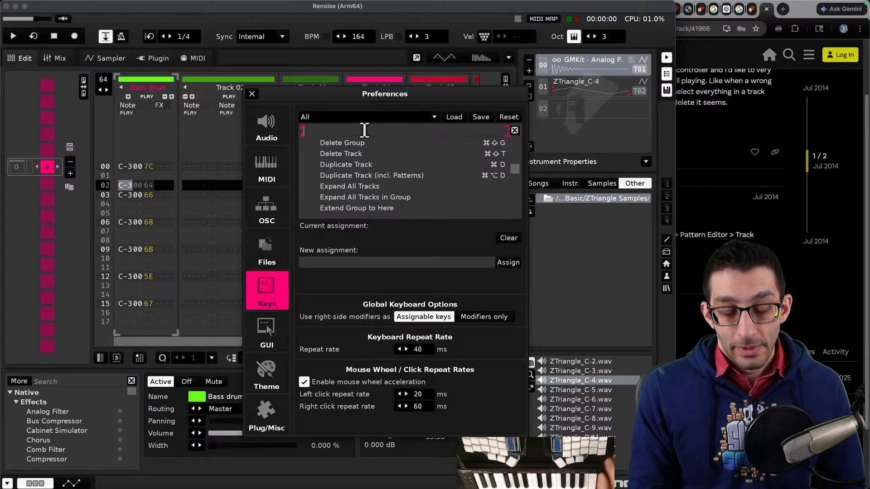
pyautogui.write('delete')
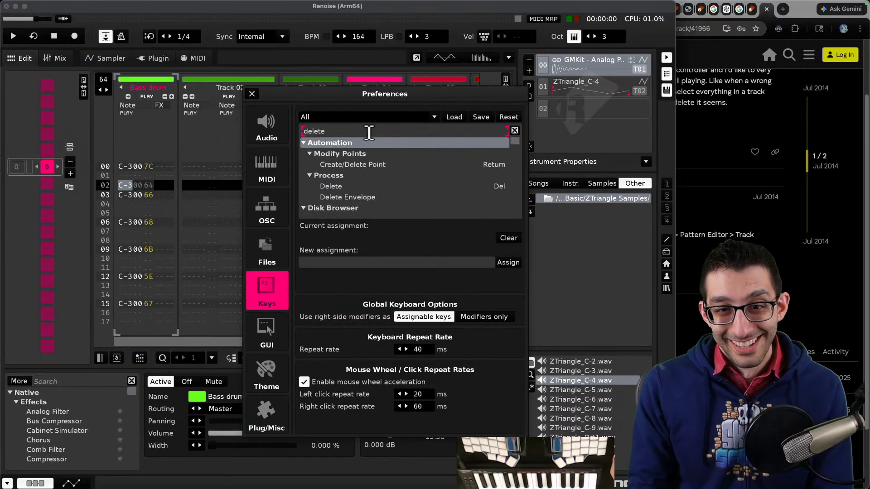
pyautogui.scroll(-2, 371, 179)
pyautogui.scroll(-6, 378, 170)
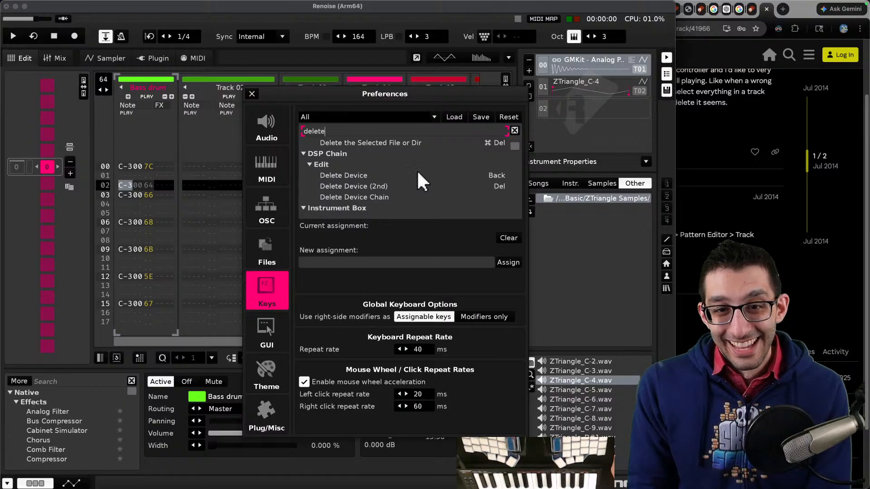
pyautogui.scroll(-8, 421, 176)
pyautogui.scroll(-5, 420, 181)
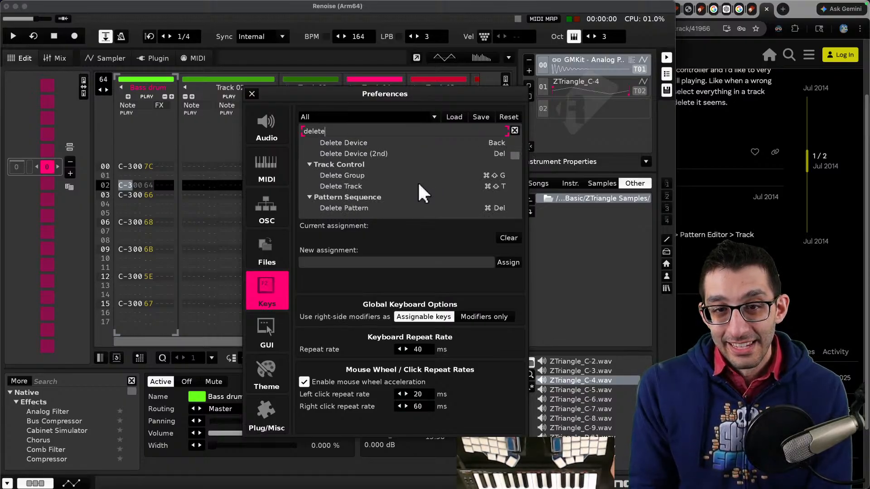
pyautogui.scroll(-3, 418, 181)
pyautogui.scroll(-6, 417, 185)
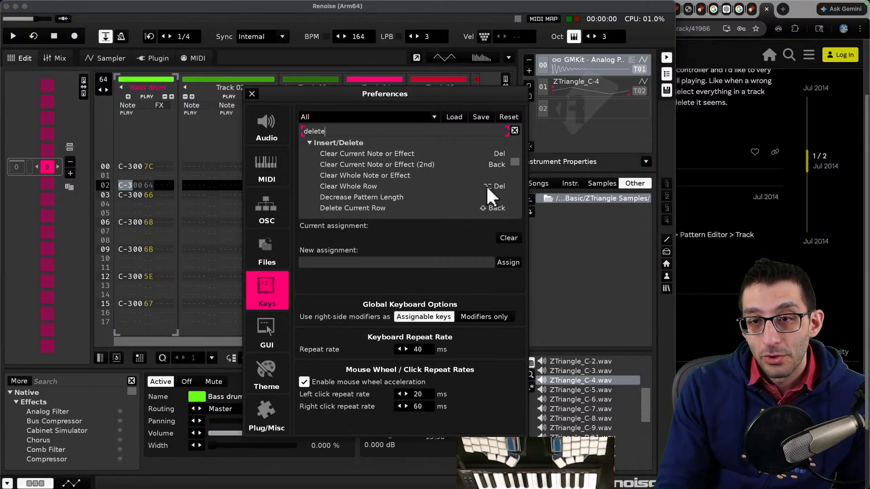
pyautogui.click(252, 94)
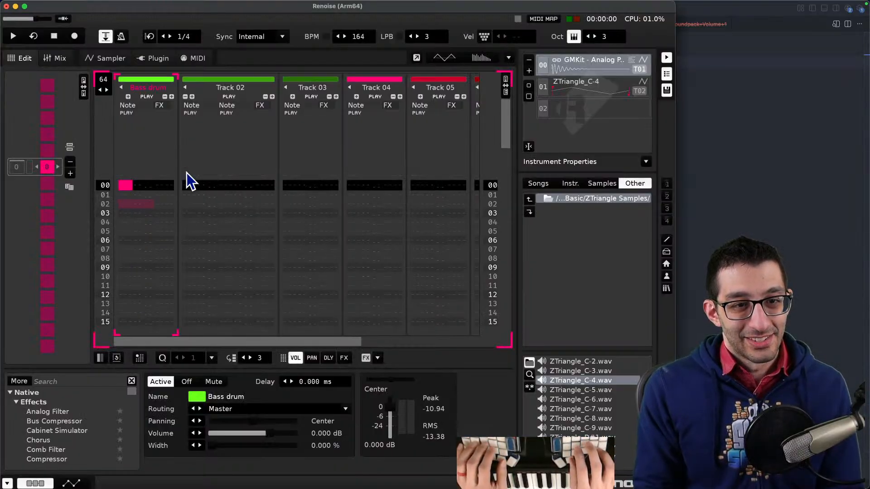
# - Undo the deletion of the pattern's sequence position and step through the Bass drum rows
pyautogui.press('super+z')
pyautogui.press('Down')
pyautogui.press('Down')
pyautogui.press('Down')
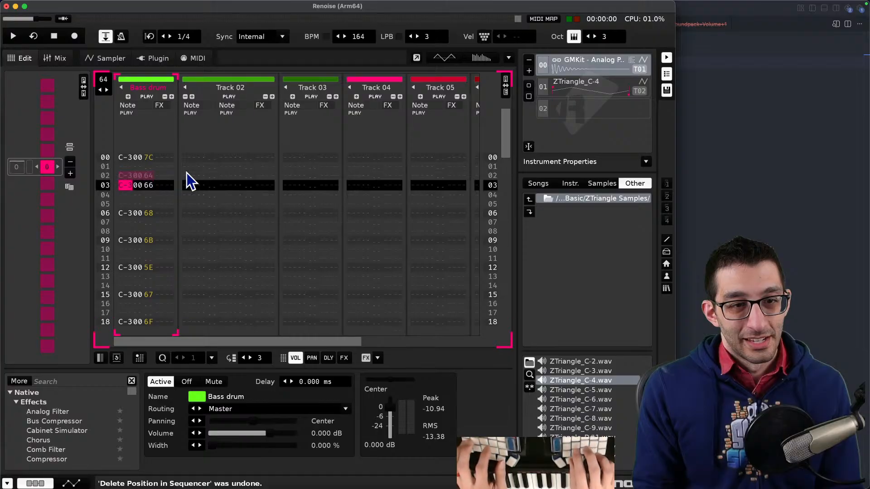
pyautogui.press('Down')
pyautogui.press('Up')
pyautogui.press('Up')
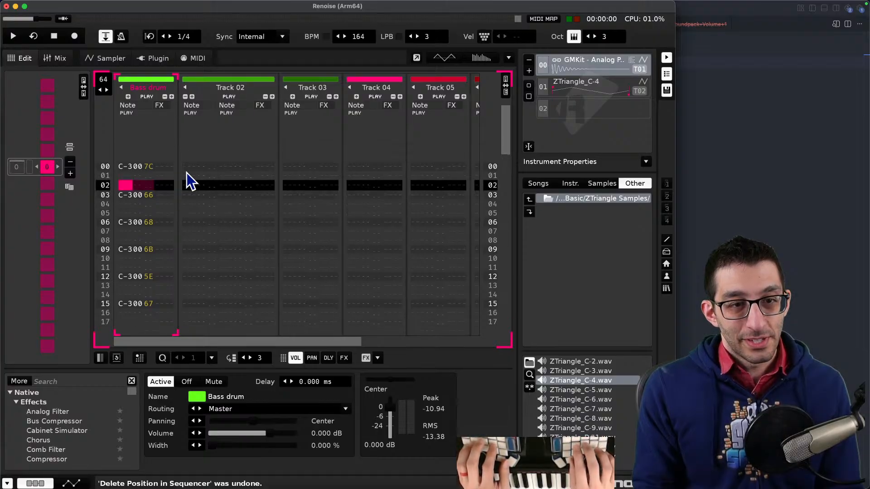
pyautogui.press('Down')
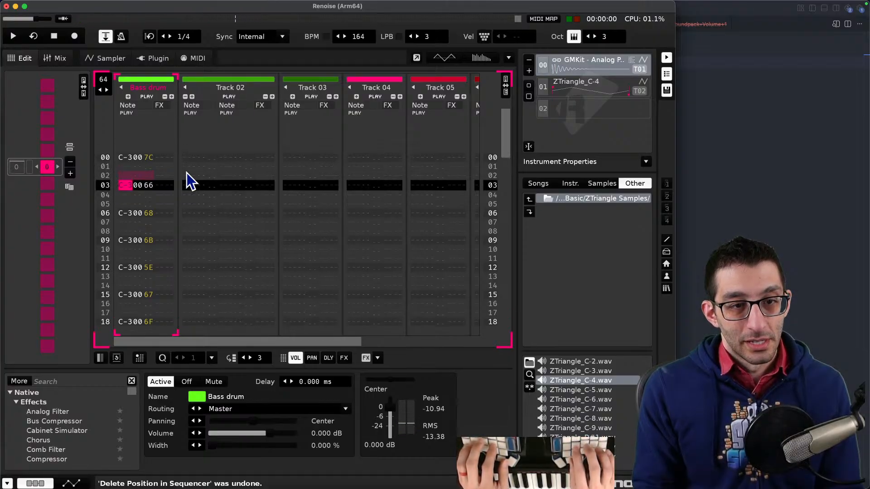
# - Test cursor navigation and selection-extending keys across the tracks, and clear the Bass drum note on row 03
pyautogui.press('Up')
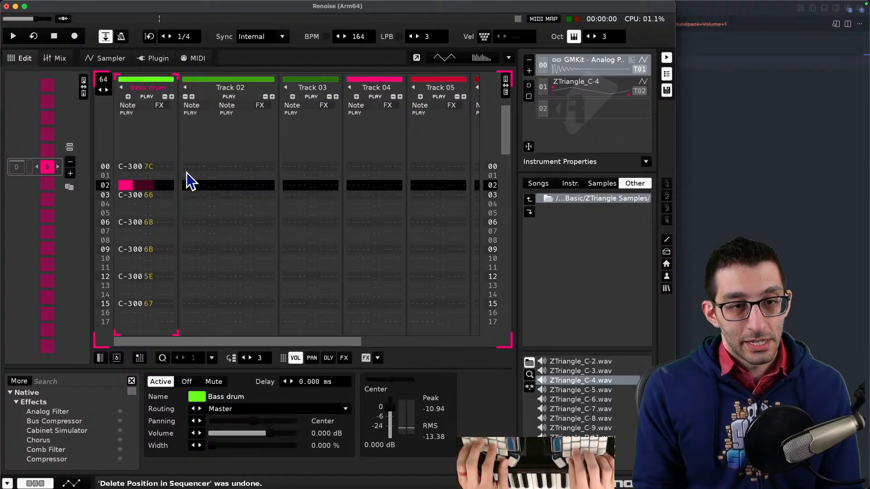
pyautogui.press('Escape')
pyautogui.press('Down')
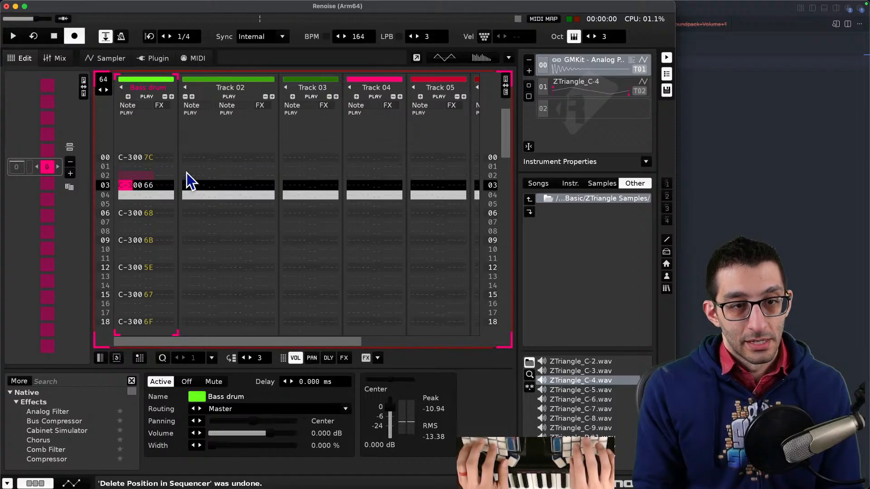
pyautogui.hotkey('shift', 'Down')
pyautogui.hotkey('shift', 'Up')
pyautogui.hotkey('shift', 'Down')
pyautogui.hotkey('shift', 'Up')
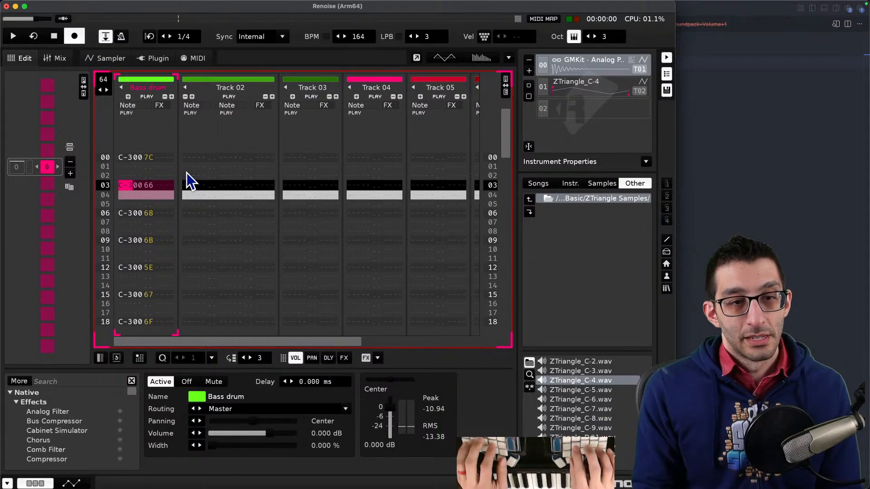
pyautogui.hotkey('shift', 'Down')
pyautogui.hotkey('shift', 'Up')
pyautogui.press('Right')
pyautogui.press('Left')
pyautogui.press('Left')
pyautogui.press('Down')
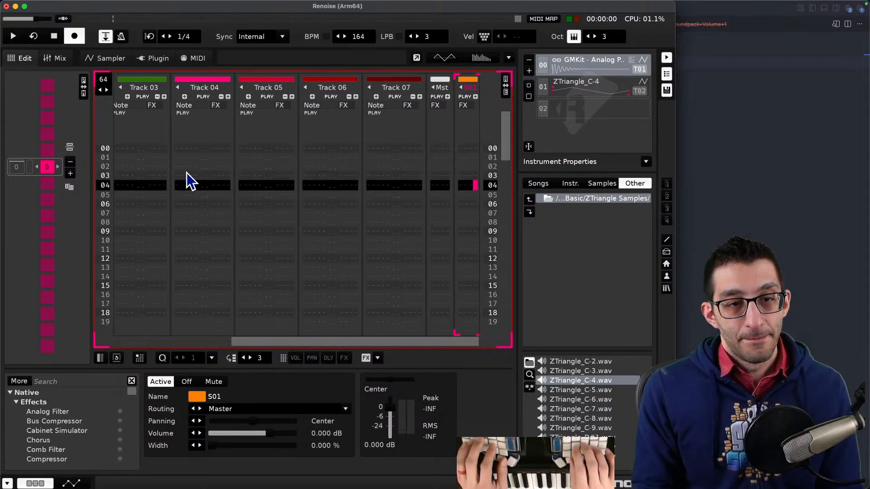
pyautogui.press('Right')
pyautogui.press('Up')
pyautogui.press('Right')
pyautogui.press('Left')
pyautogui.press('Tab')
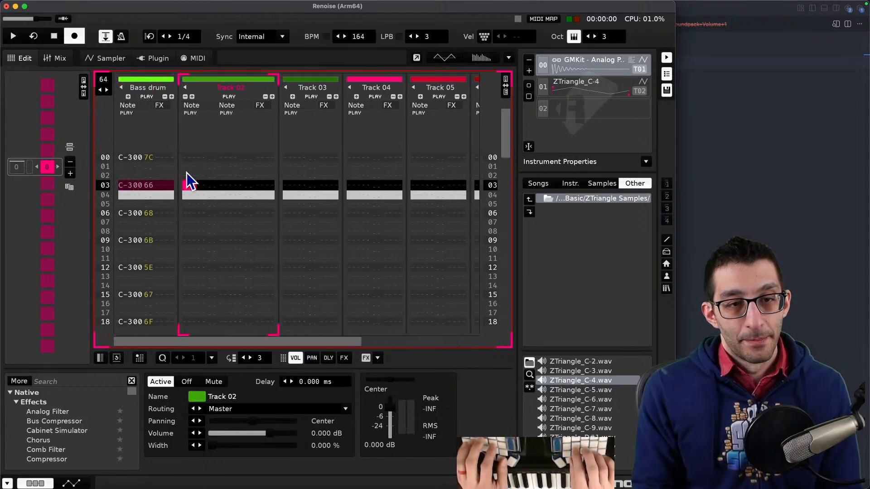
pyautogui.press('Right')
pyautogui.press('Right')
pyautogui.press('Right')
pyautogui.press('Right')
pyautogui.press('Right')
pyautogui.press('Left')
pyautogui.press('Left')
pyautogui.press('Left')
pyautogui.press('Left')
pyautogui.press('Left')
pyautogui.press('Left')
pyautogui.press('Left')
pyautogui.press('Left')
pyautogui.press('Left')
pyautogui.press('Left')
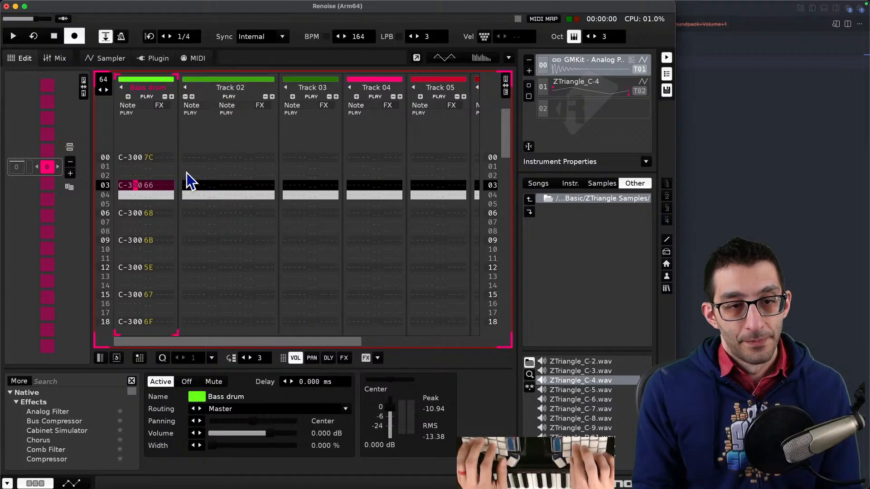
pyautogui.press('Right')
pyautogui.press('Right')
pyautogui.press('Right')
pyautogui.press('Right')
pyautogui.press('Right')
pyautogui.press('Right')
pyautogui.press('Right')
pyautogui.press('Right')
pyautogui.press('Right')
pyautogui.press('Right')
pyautogui.press('Right')
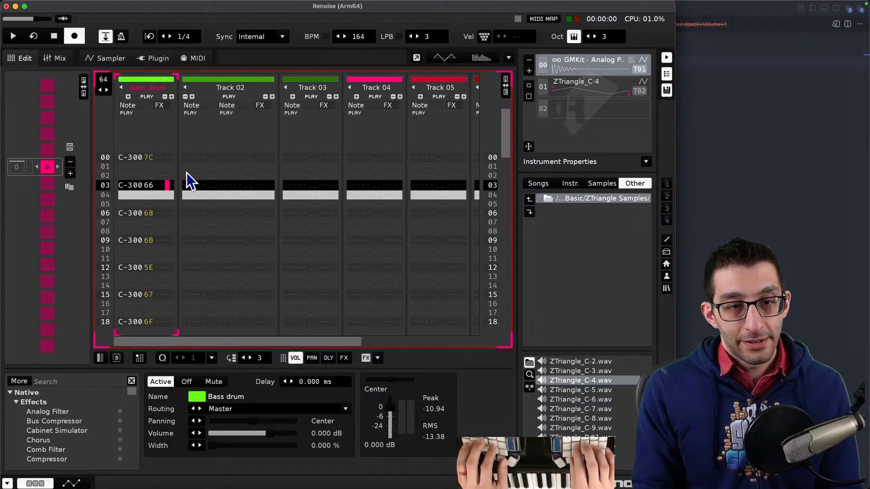
pyautogui.press('Left')
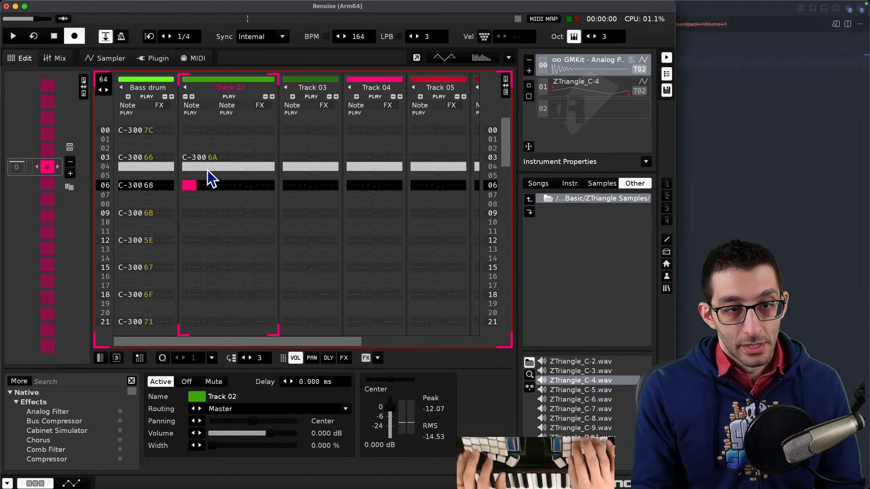
pyautogui.press('Left')
pyautogui.press('Left')
pyautogui.press('Up')
pyautogui.press('Up')
pyautogui.press('Left')
pyautogui.press('Left')
pyautogui.press('Left')
pyautogui.press('Up')
pyautogui.press('Left')
pyautogui.press('Left')
pyautogui.press('Left')
pyautogui.press('Left')
pyautogui.press('Left')
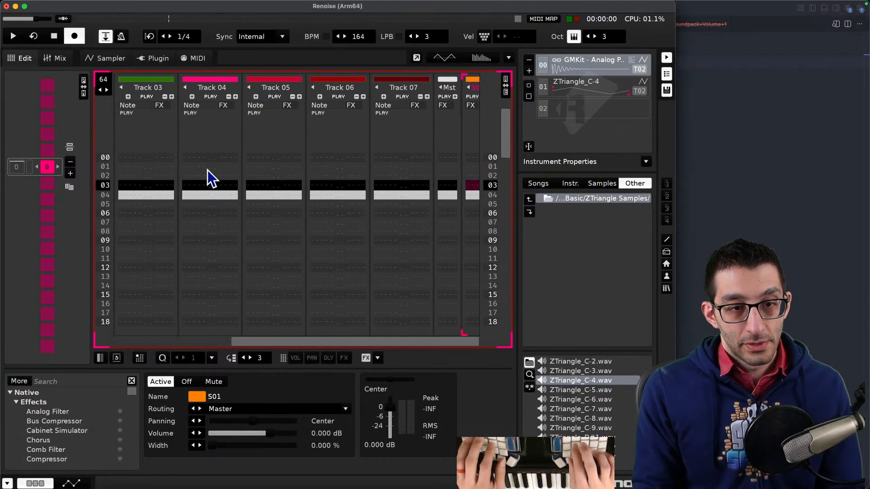
pyautogui.press('Right')
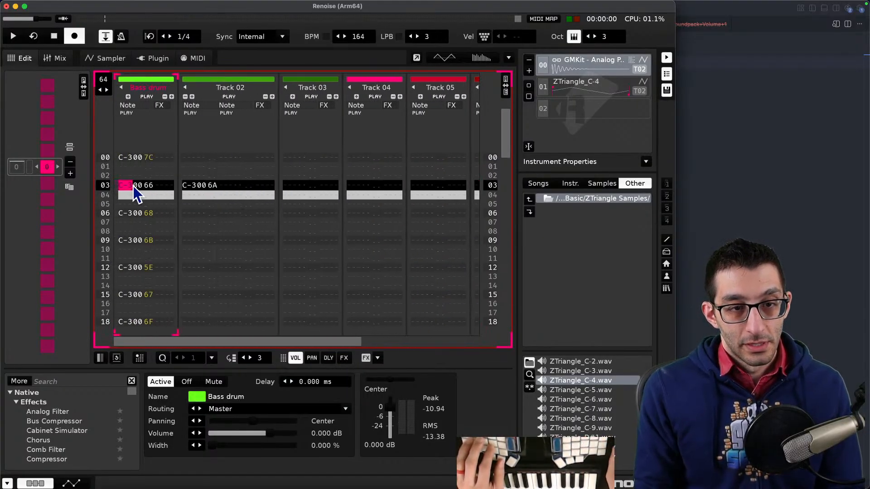
pyautogui.press('Delete')
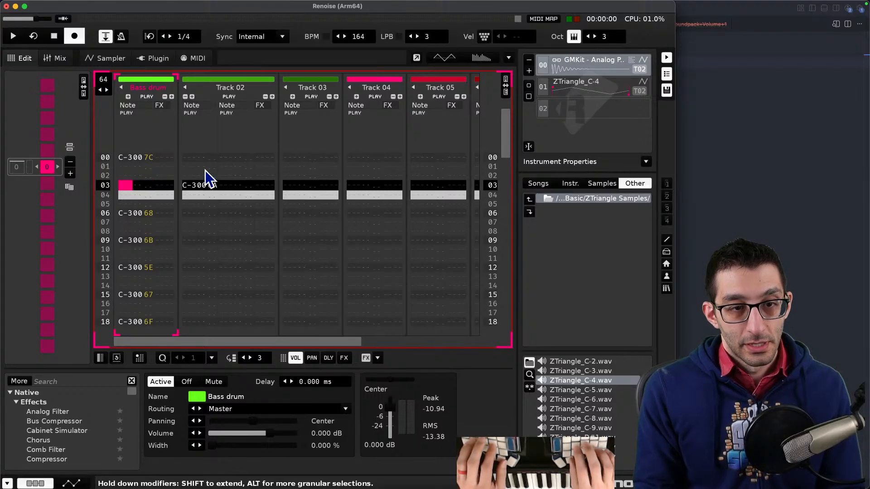
# - Switch to the notes and add the keyboard entry "Clear row in track: shift+delete"
pyautogui.press('super+Tab')
pyautogui.press('Return')
pyautogui.hotkey('shift', 'Tab')
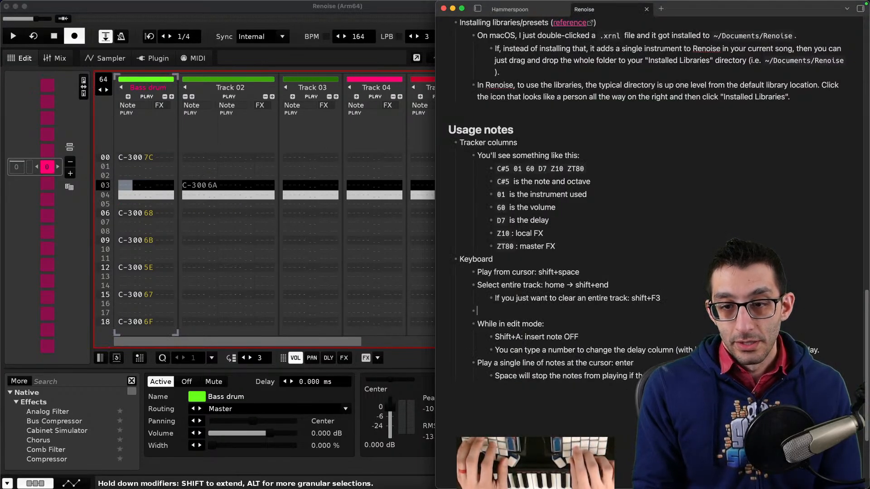
pyautogui.write('Clear row in')
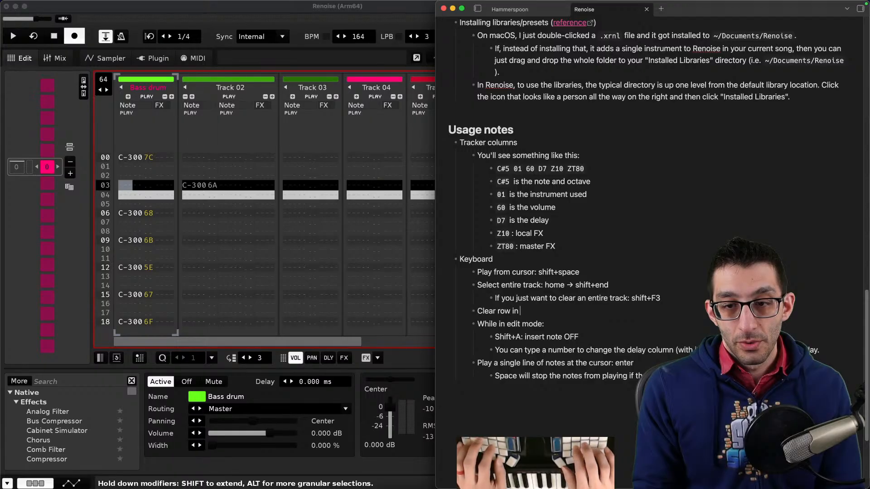
pyautogui.write(' track: shift+delete')
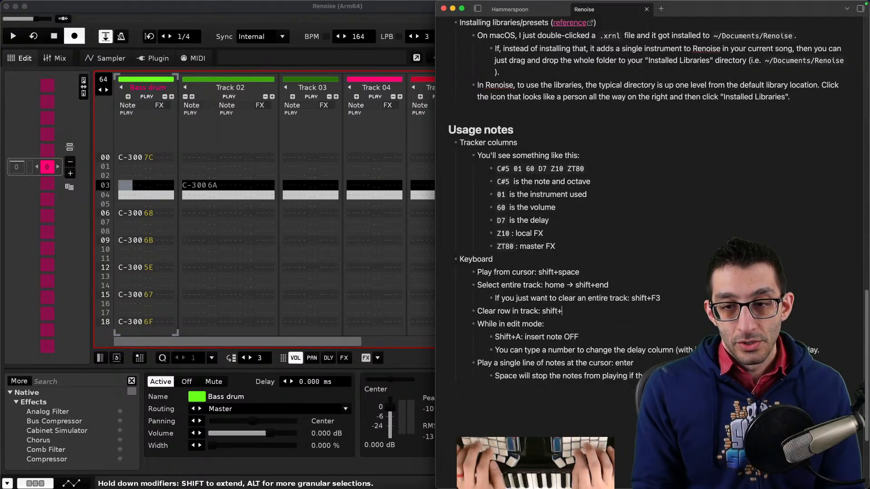
# - Re-enter a C-3 note on row 03 of the Bass drum track
pyautogui.click(168, 191)
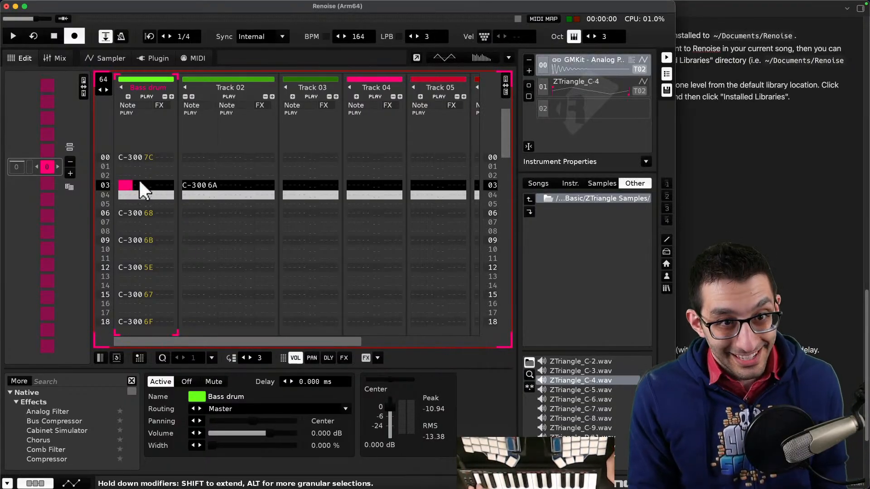
pyautogui.press('z')
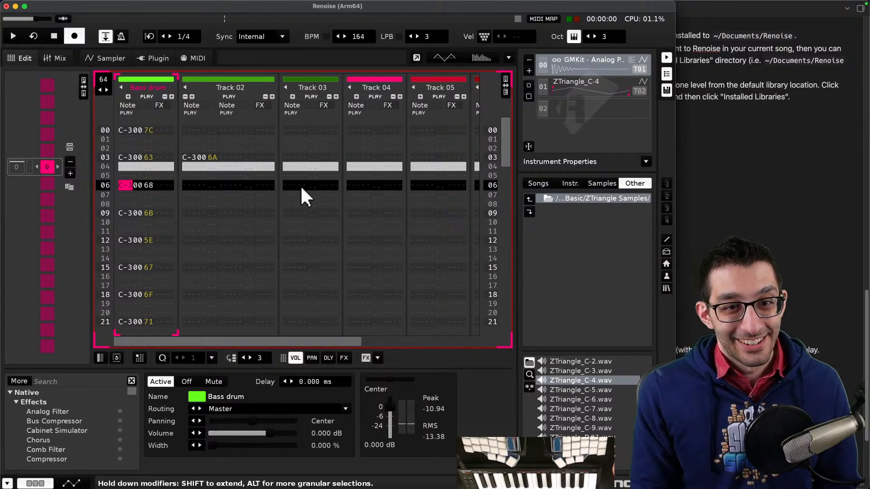
# - Step back through the undo history and delete the Track 02 note on row 03
pyautogui.click(193, 158)
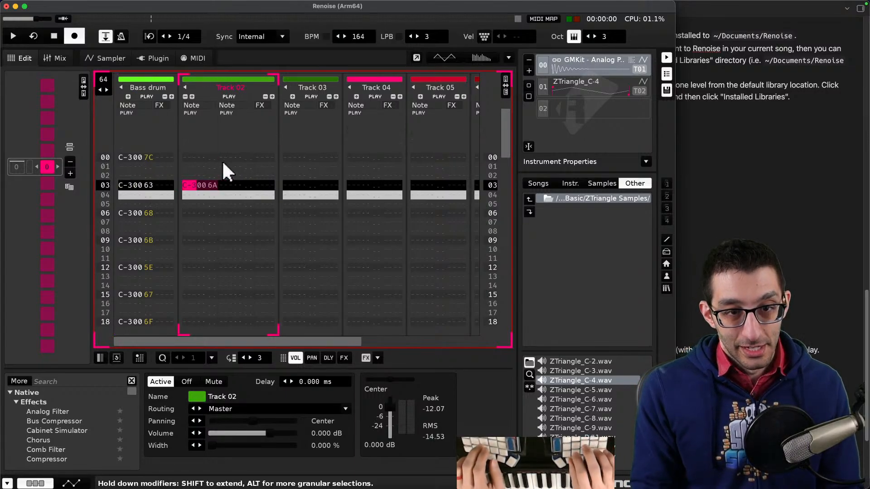
pyautogui.press('super+z')
pyautogui.press('Left')
pyautogui.press('Left')
pyautogui.press('Left')
pyautogui.press('Left')
pyautogui.press('Left')
pyautogui.press('Left')
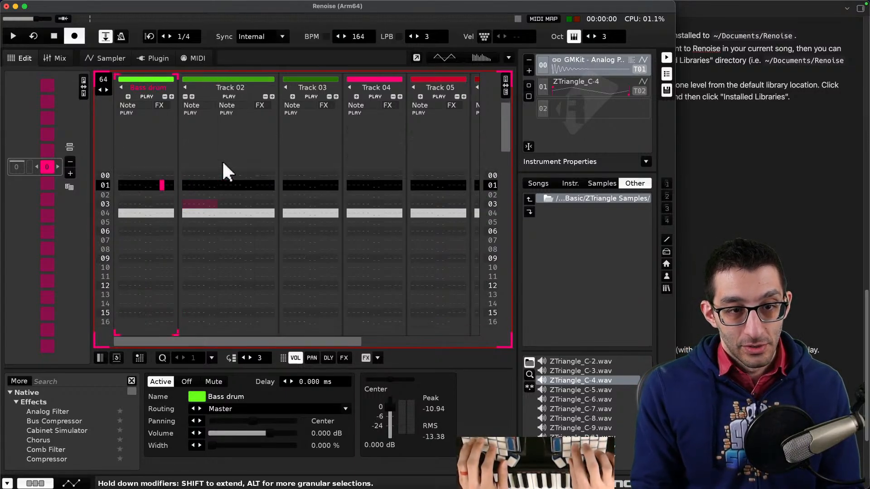
pyautogui.press('Right')
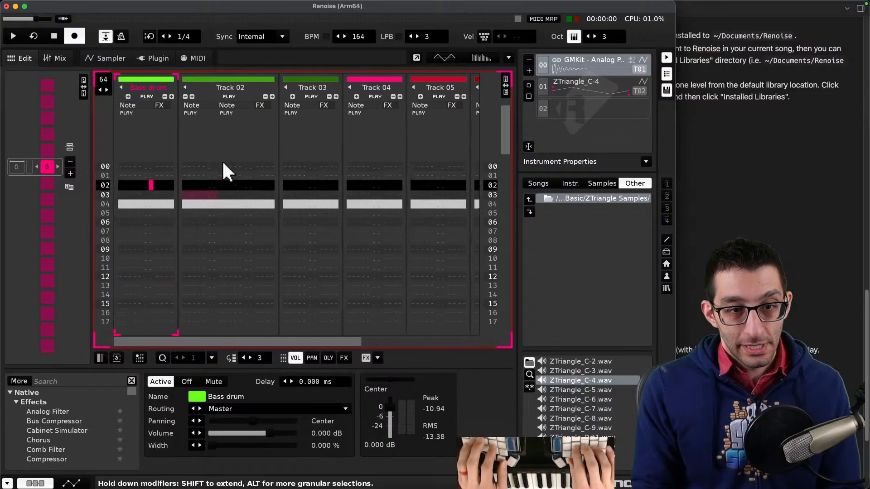
pyautogui.press('super+z')
pyautogui.press('Right')
pyautogui.press('Right')
pyautogui.press('Right')
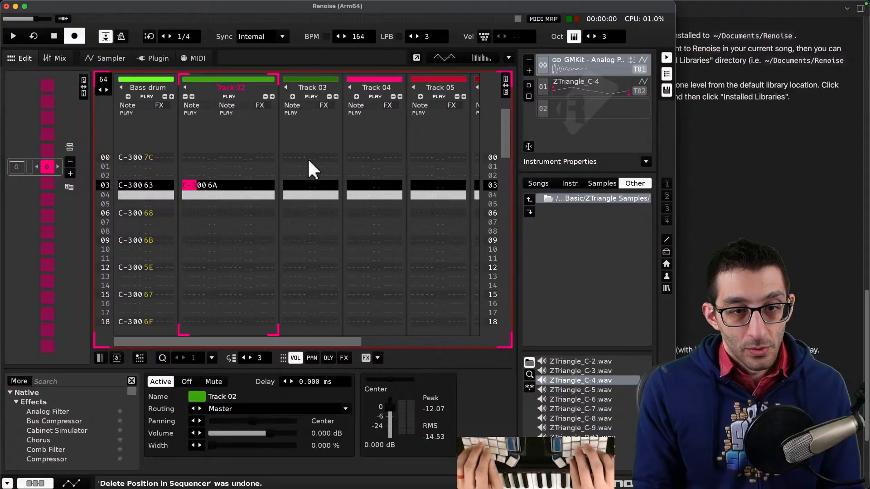
pyautogui.press('Delete')
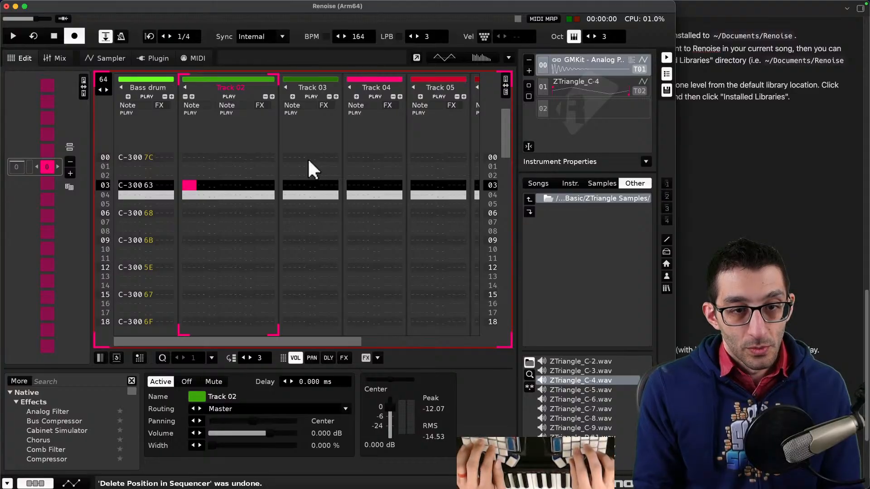
# - Play the pattern from the top, stop it, and scroll through the Bass drum rows
pyautogui.click(125, 157)
pyautogui.press('space')
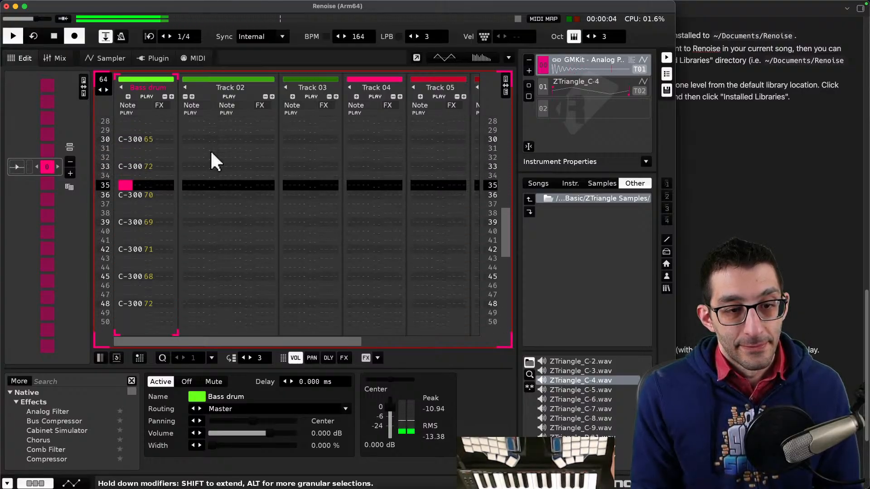
pyautogui.press('space')
pyautogui.scroll(-5, 164, 221)
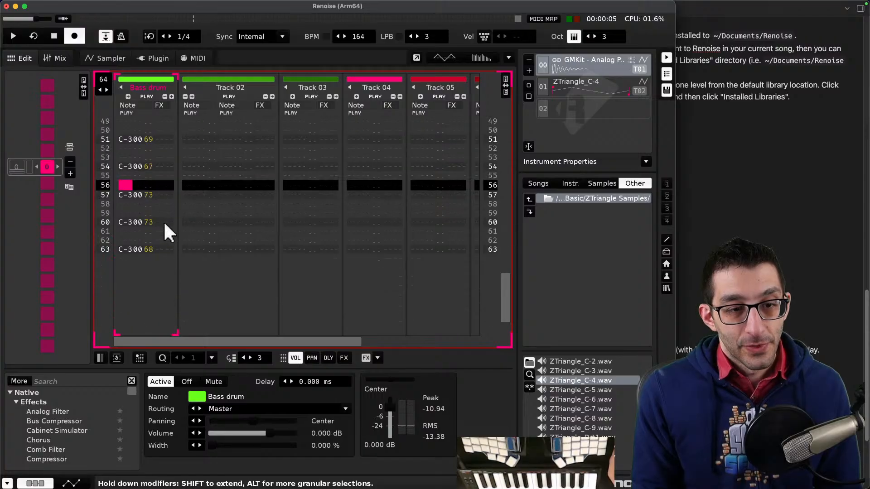
pyautogui.scroll(10, 164, 223)
pyautogui.scroll(-10, 164, 223)
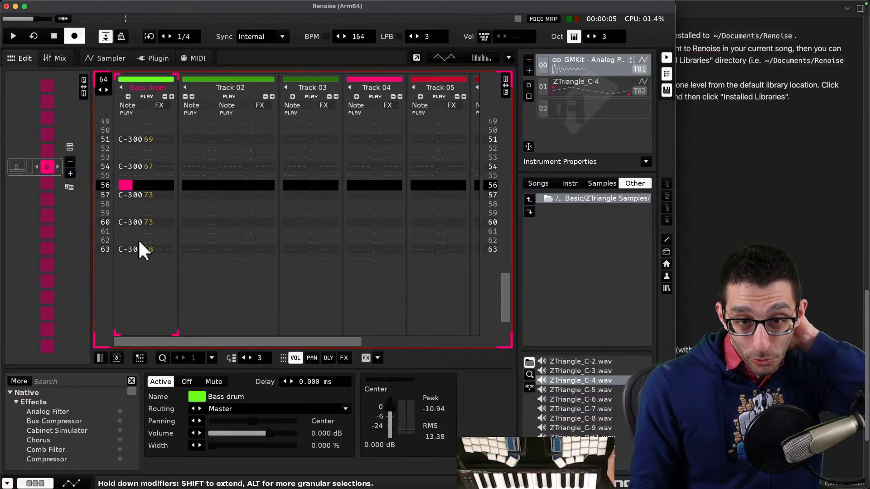
pyautogui.scroll(2, 139, 244)
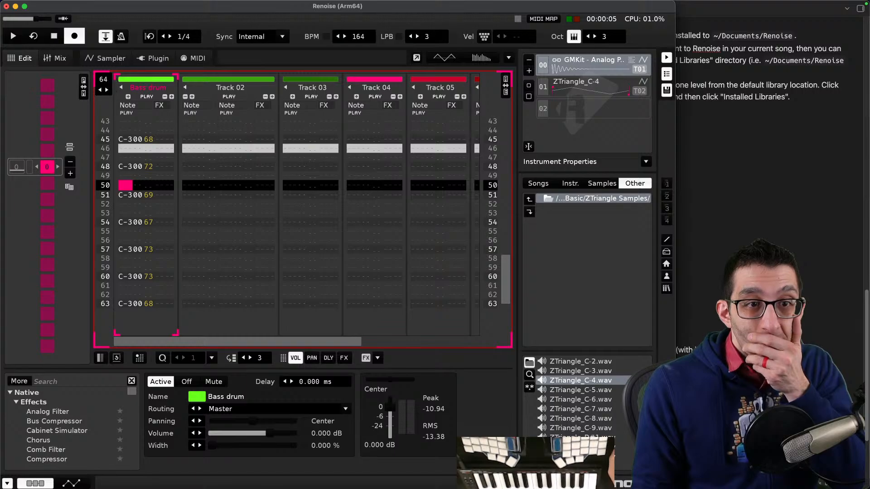
# - Reduce the pattern length to 63 lines
pyautogui.click(99, 89)
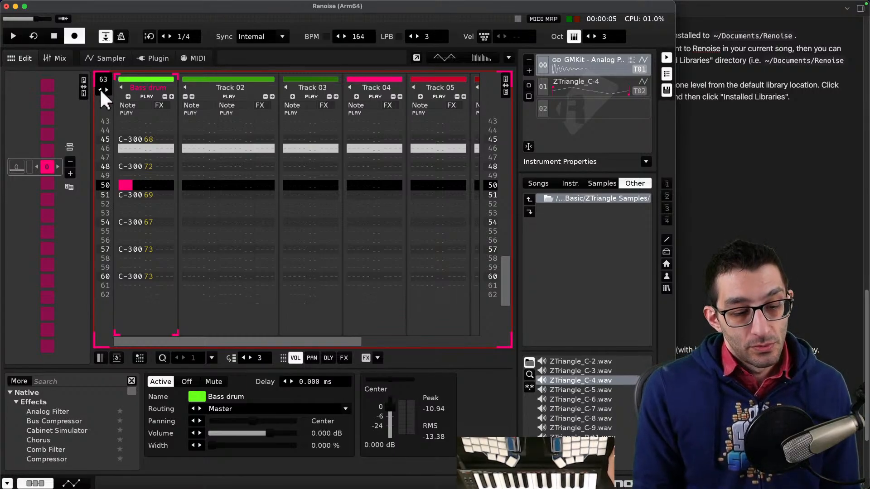
pyautogui.scroll(5, 160, 202)
pyautogui.scroll(-5, 159, 203)
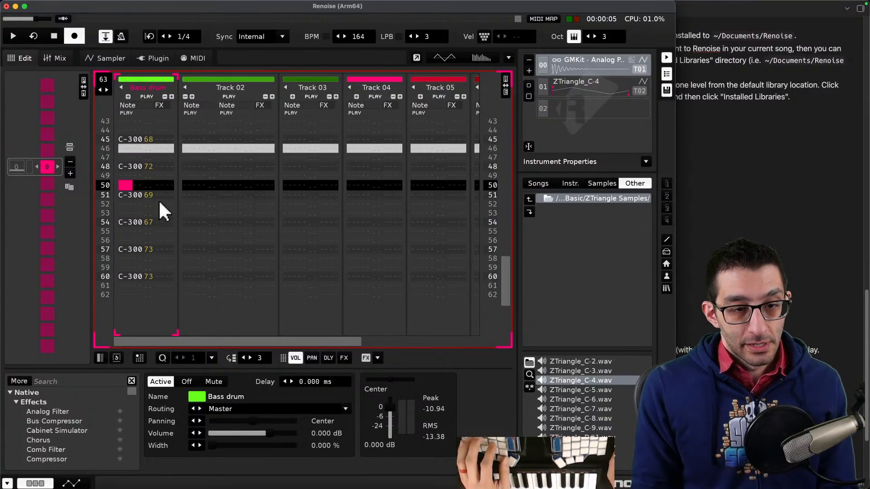
pyautogui.scroll(3, 143, 215)
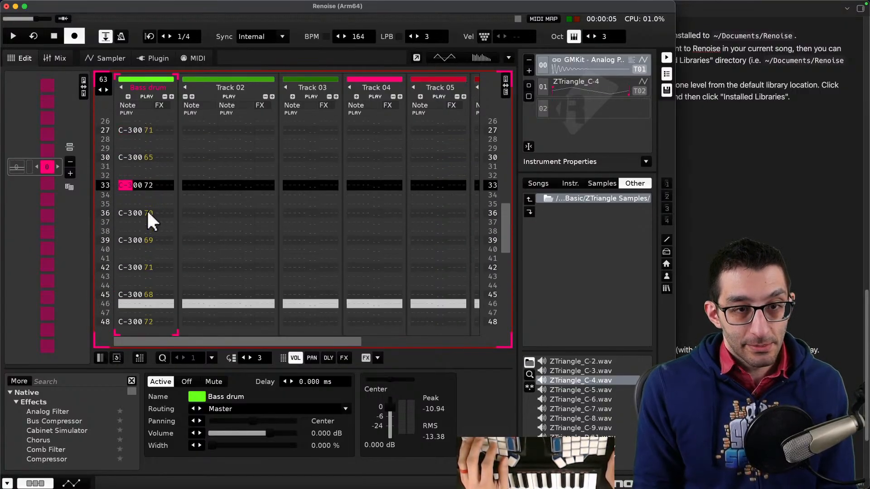
pyautogui.scroll(14, 153, 208)
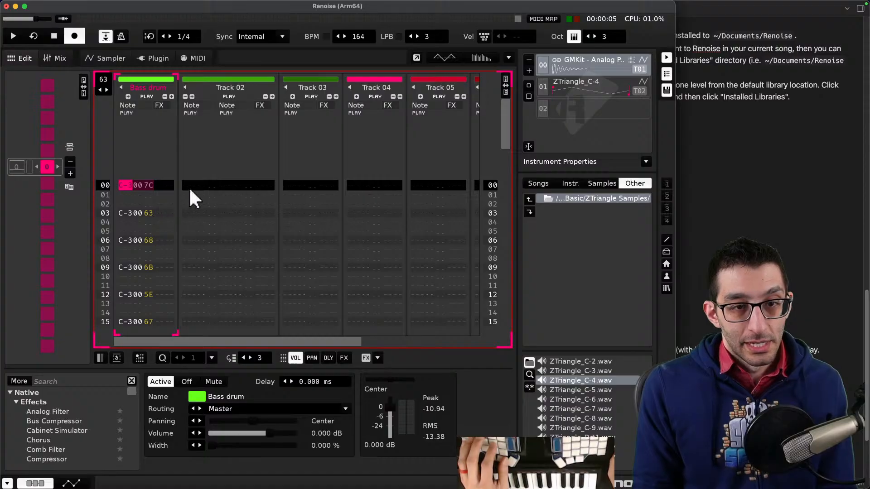
# - Select the ZTriangle_C-4 instrument and record A#3 and D#4 chord notes into Track 02 on rows 03 and 07
pyautogui.moveTo(189, 186); pyautogui.dragTo(202, 183)
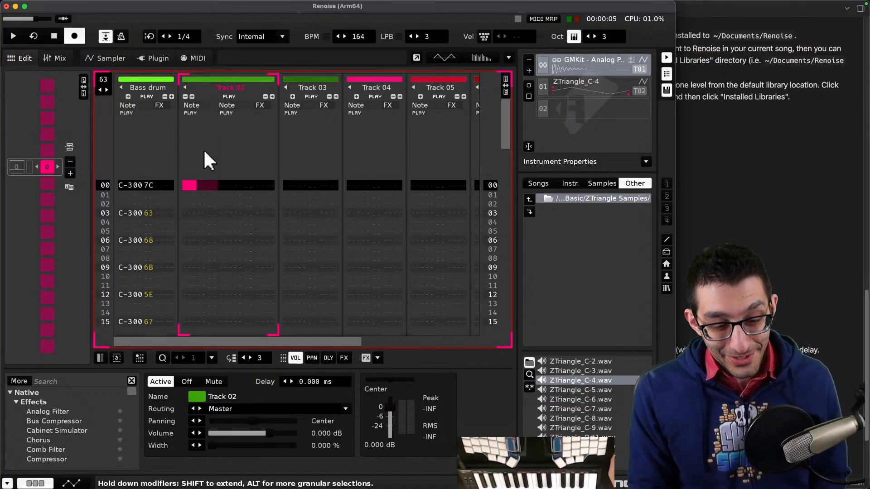
pyautogui.click(569, 90)
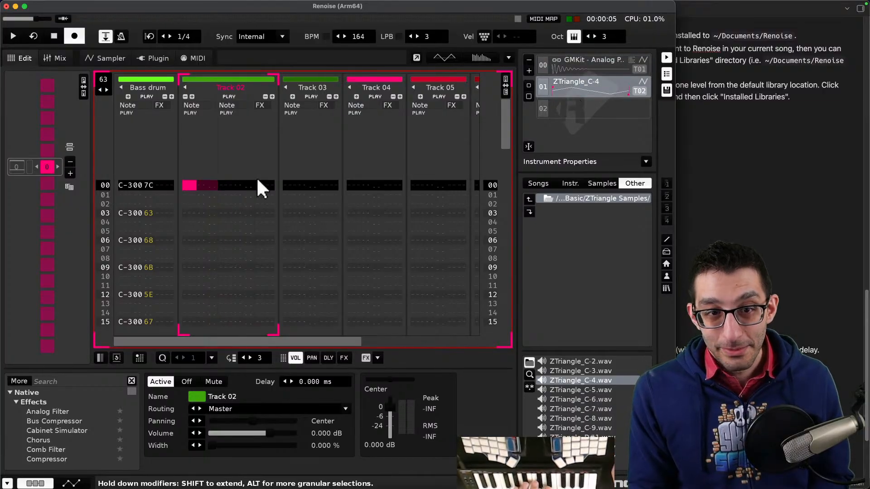
pyautogui.click(189, 210)
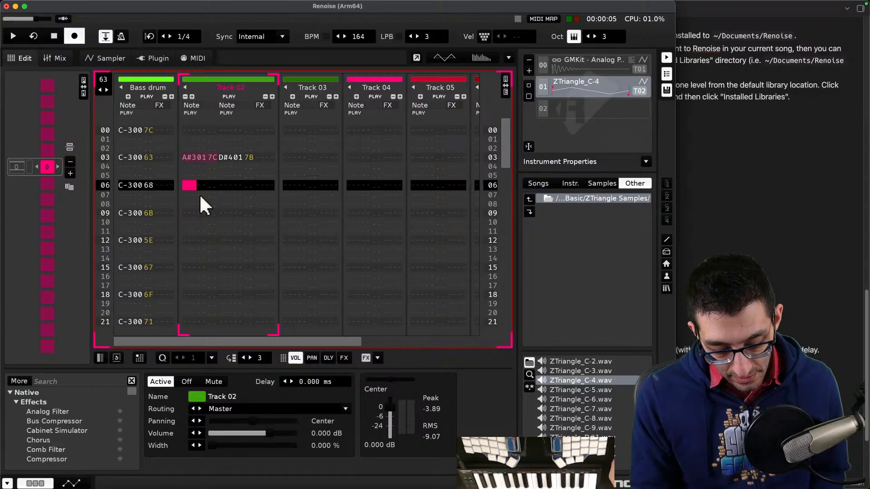
pyautogui.press('Down')
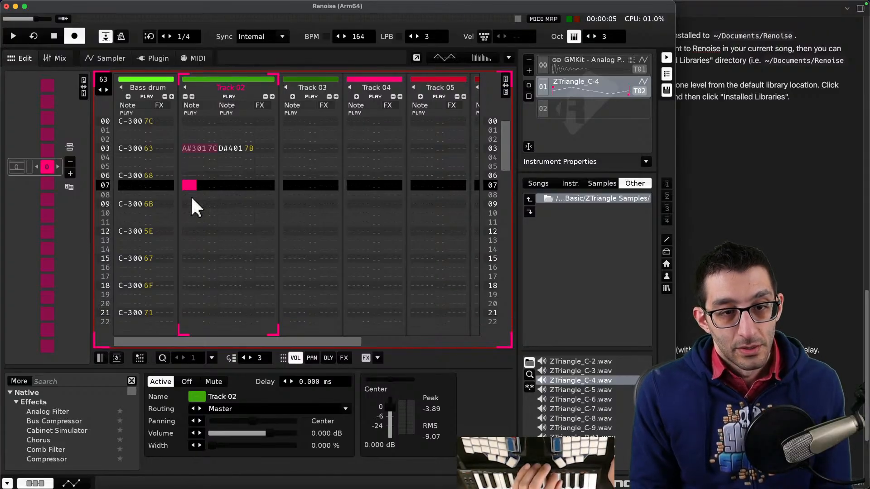
pyautogui.scroll(8, 194, 198)
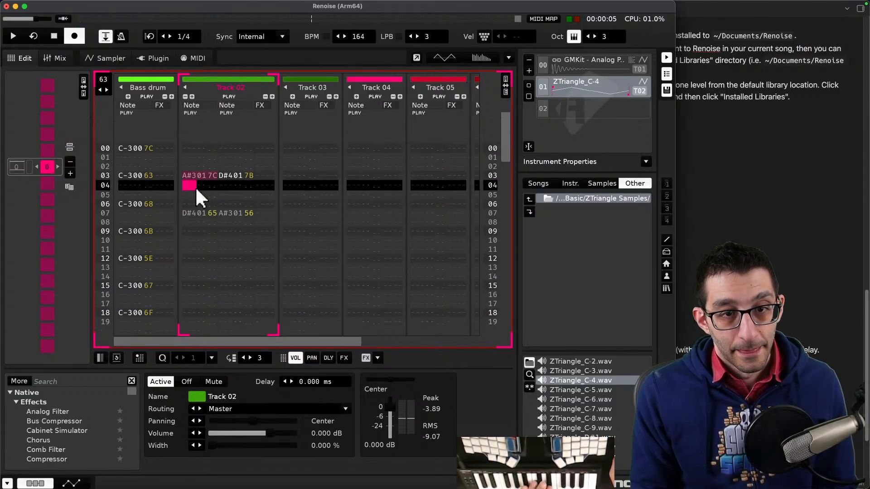
pyautogui.scroll(-2, 197, 196)
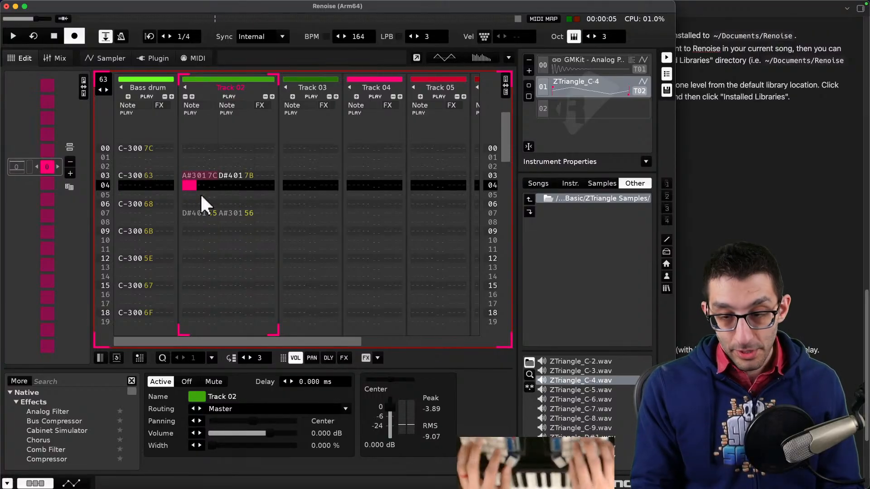
# - Add note-off commands in both Track 02 note columns on rows 04 and 08, right after each chord
pyautogui.press('super+Tab')
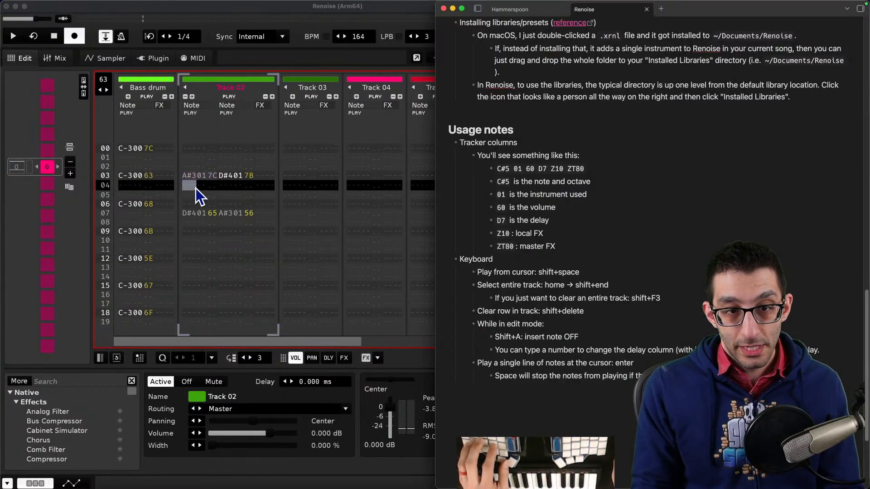
pyautogui.press('super+Tab')
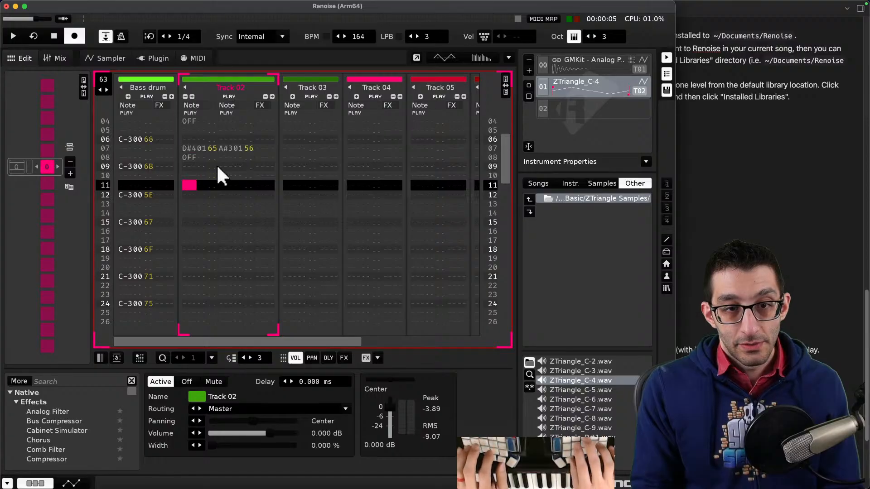
pyautogui.scroll(7, 217, 169)
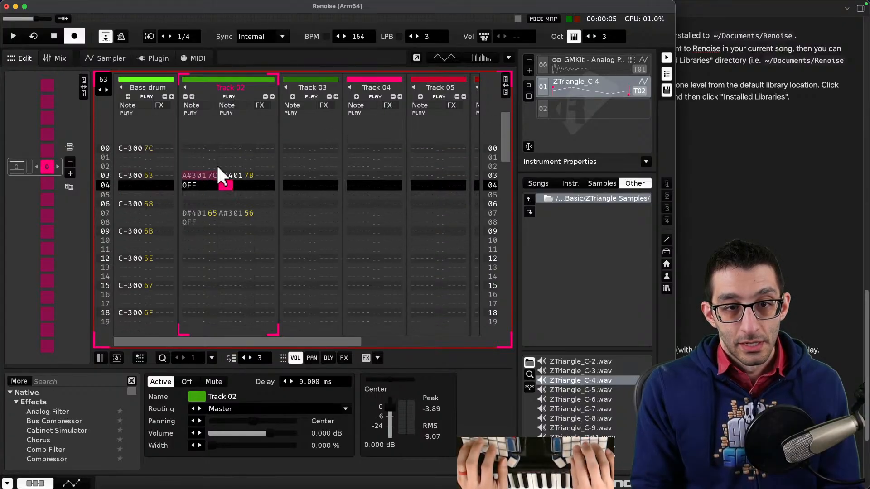
pyautogui.press('a')
pyautogui.press('Down')
pyautogui.press('Down')
pyautogui.press('Up')
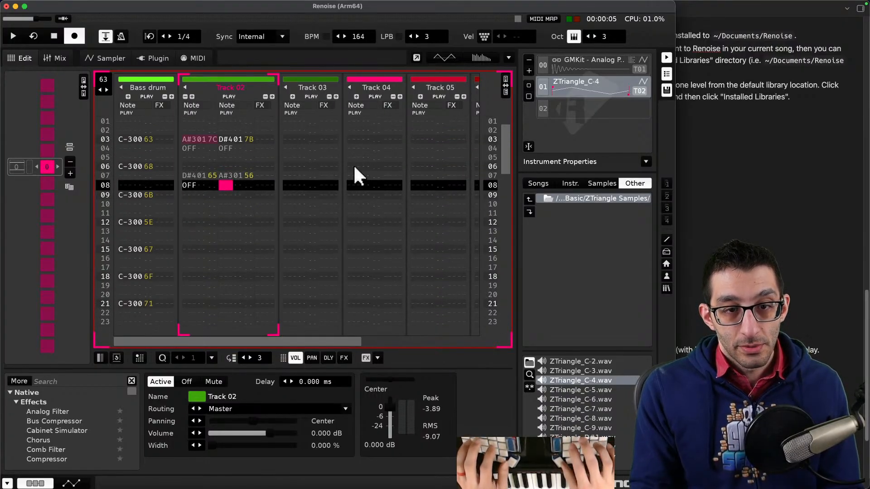
pyautogui.press('a')
# - Play the pattern, stop it, and turn off edit mode
pyautogui.scroll(-5, 334, 168)
pyautogui.press('space')
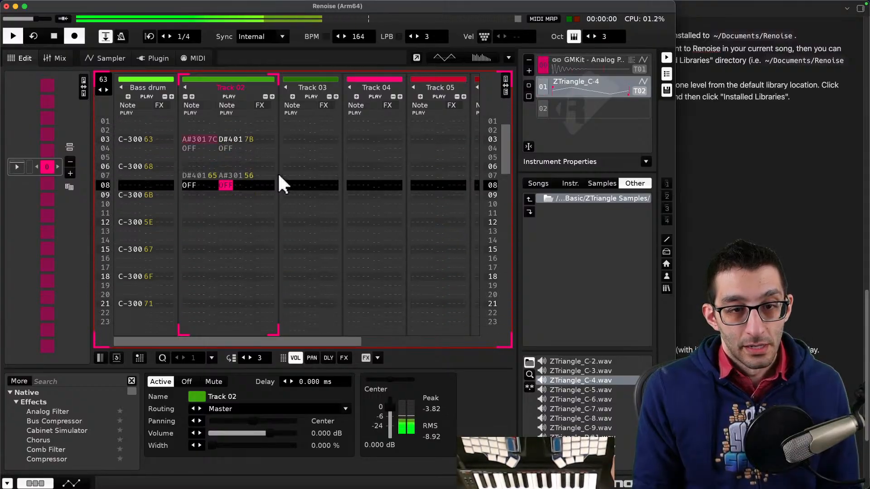
pyautogui.scroll(2, 240, 186)
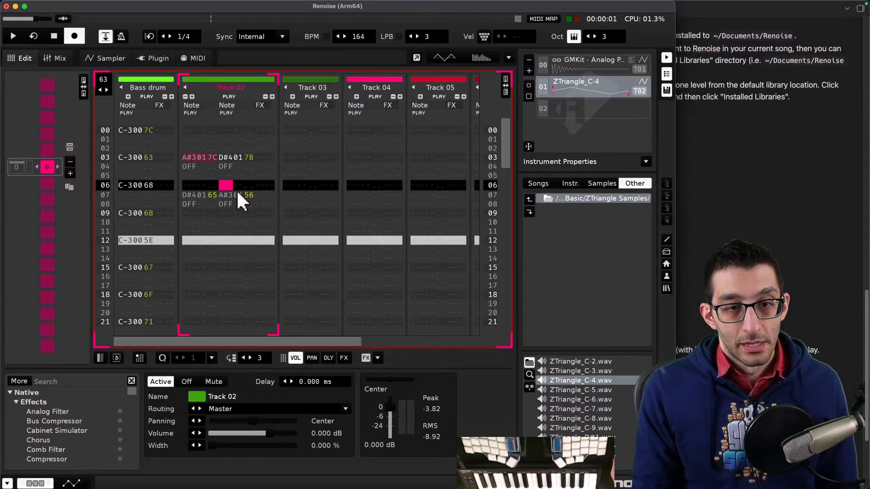
pyautogui.scroll(-2, 244, 189)
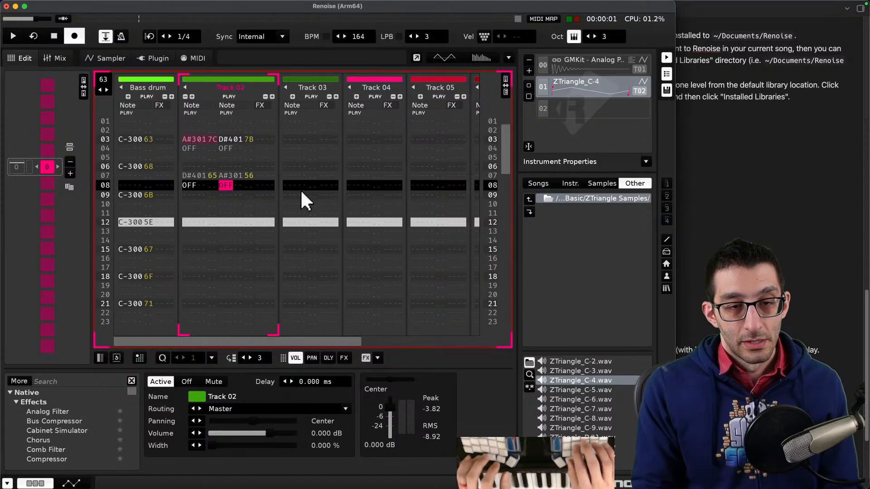
pyautogui.scroll(2, 300, 189)
pyautogui.press('Escape')
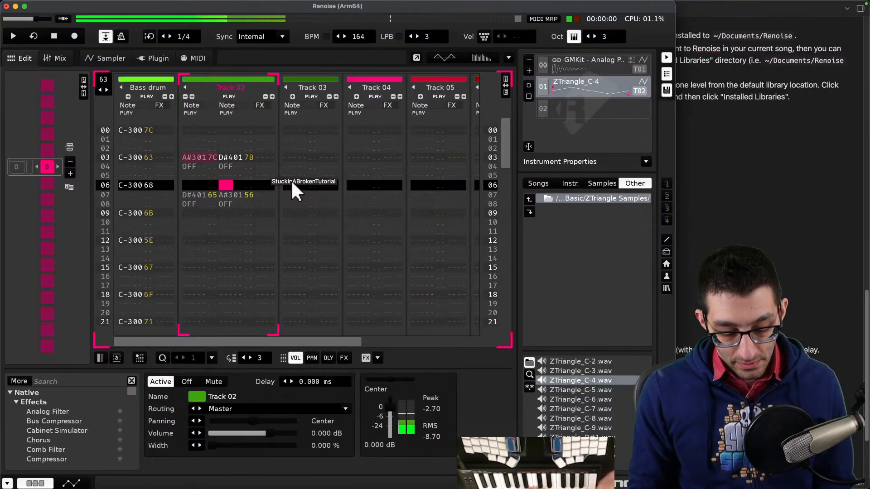
# - Play and stop the pattern twice from the top to listen to the chords
pyautogui.press('space')
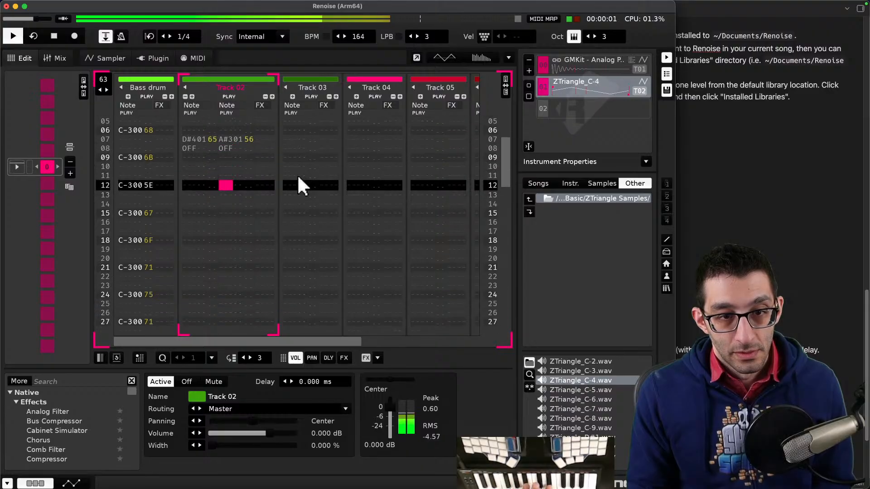
pyautogui.press('space')
pyautogui.scroll(7, 247, 195)
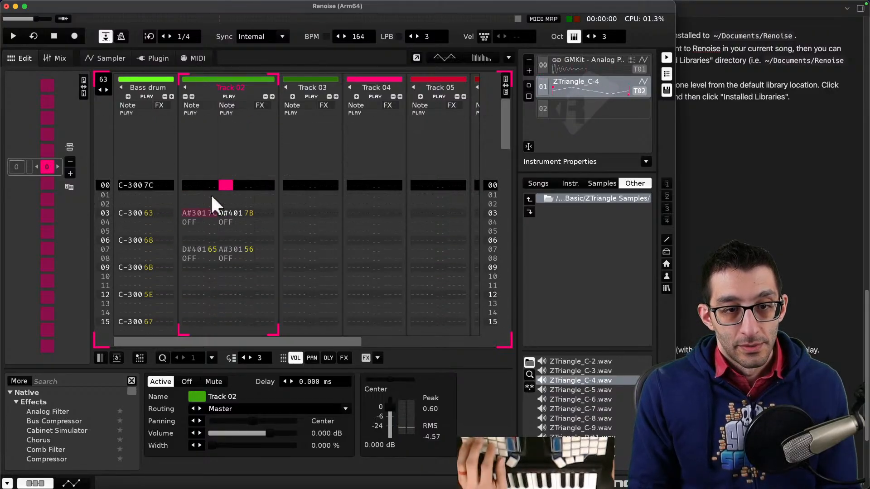
pyautogui.scroll(-2, 199, 195)
pyautogui.scroll(-1, 199, 195)
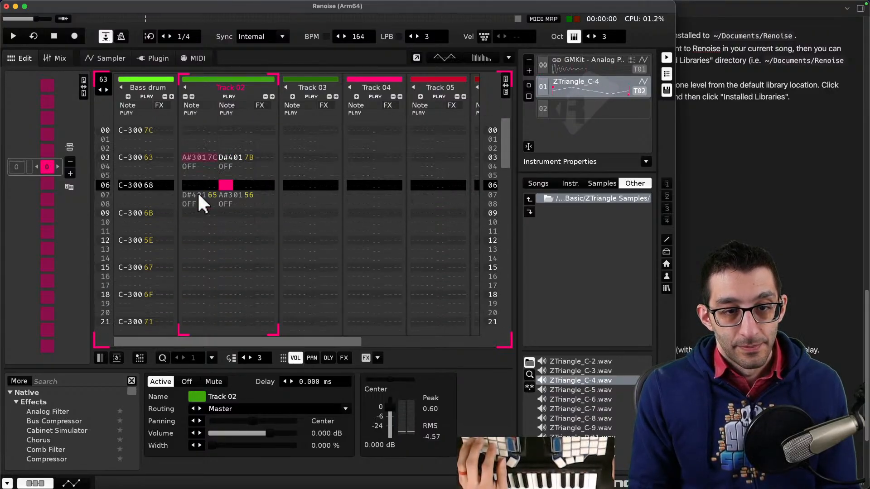
pyautogui.press('space')
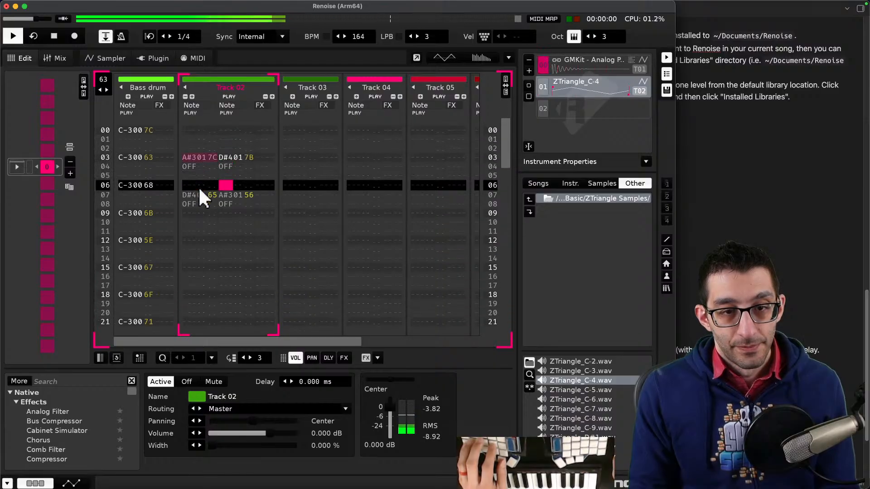
pyautogui.press('space')
pyautogui.scroll(3, 200, 185)
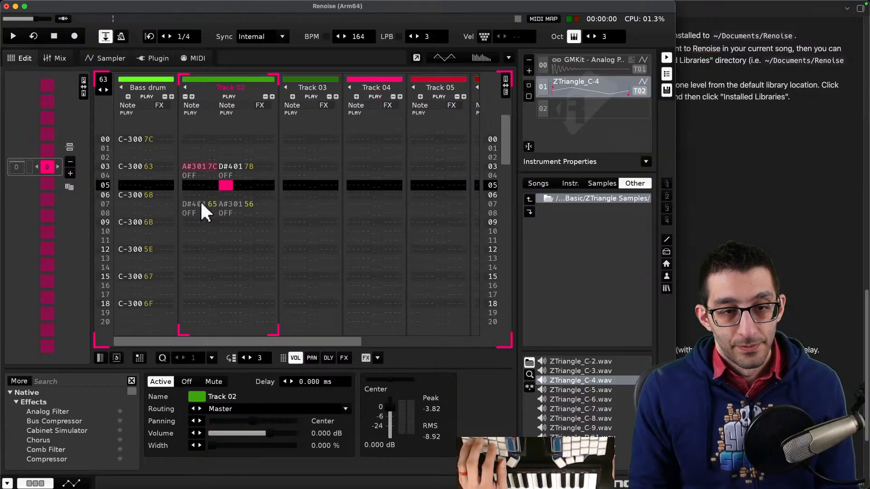
# - Try dragging the second chord up two rows and cut the duplicated notes left on row 05
pyautogui.moveTo(183, 203)
pyautogui.mouseDown()
pyautogui.moveTo(232, 209)
pyautogui.moveTo(184, 191)
pyautogui.mouseUp()
pyautogui.click(184, 195)
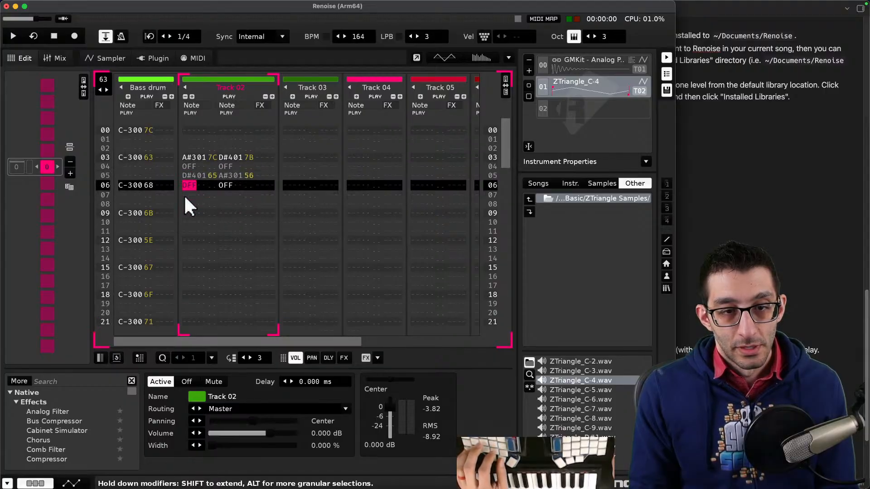
pyautogui.write('D#401 65\tA#301 56 OFF\tOFF')
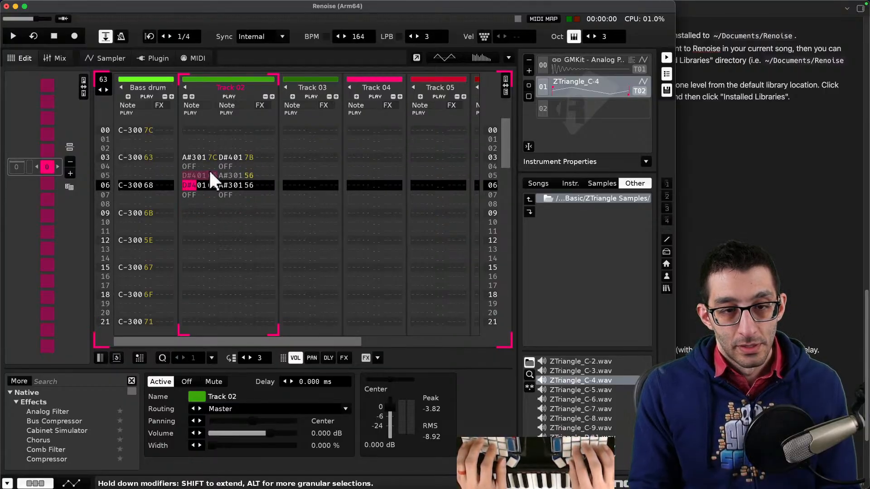
pyautogui.press('Up')
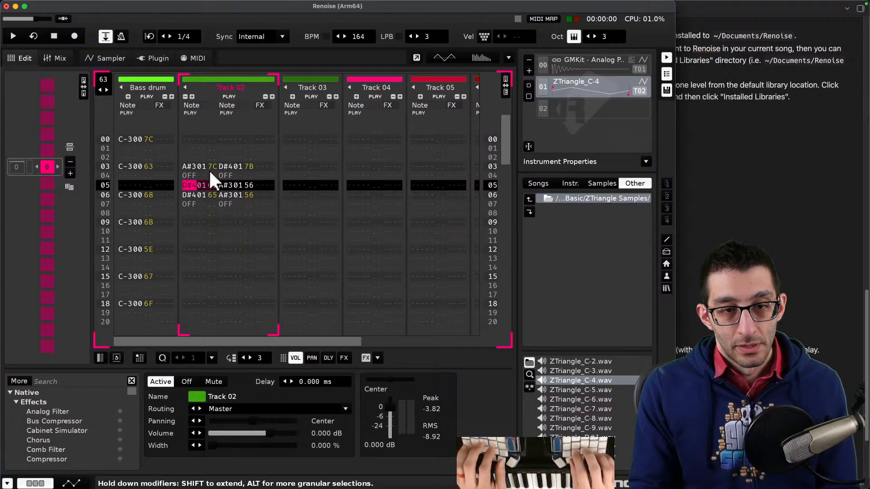
pyautogui.press('Right')
pyautogui.press('Right')
pyautogui.press('Right')
pyautogui.press('Right')
pyautogui.press('Right')
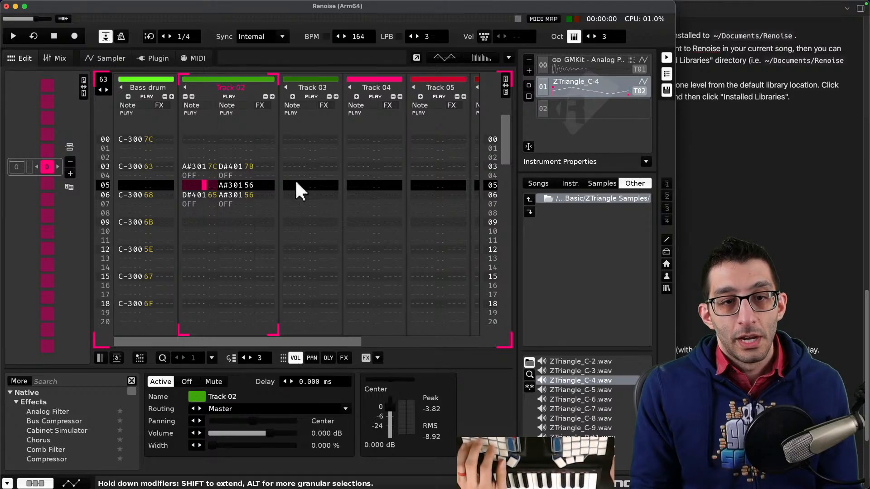
pyautogui.hotkey('shift', 'Right')
pyautogui.press('Right')
pyautogui.press('super+x')
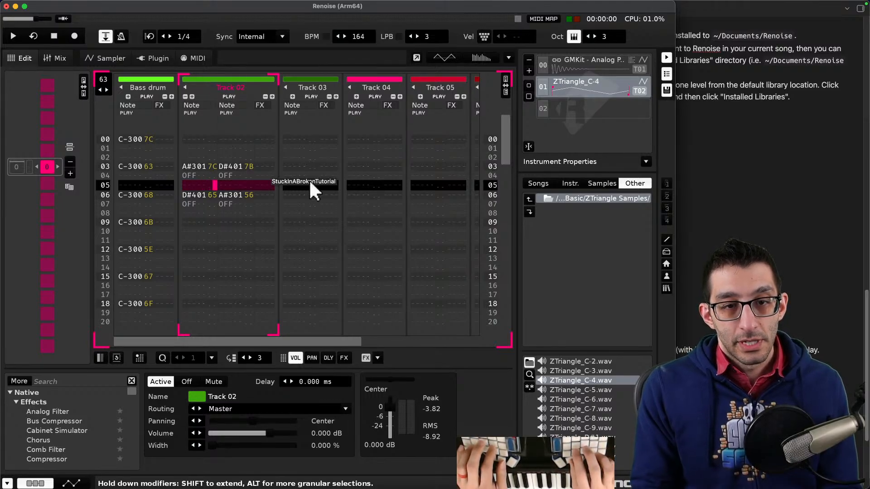
# - Play the pattern from the top and stop it
pyautogui.press('Left')
pyautogui.press('Left')
pyautogui.press('Left')
pyautogui.press('Left')
pyautogui.scroll(6, 262, 183)
pyautogui.press('space')
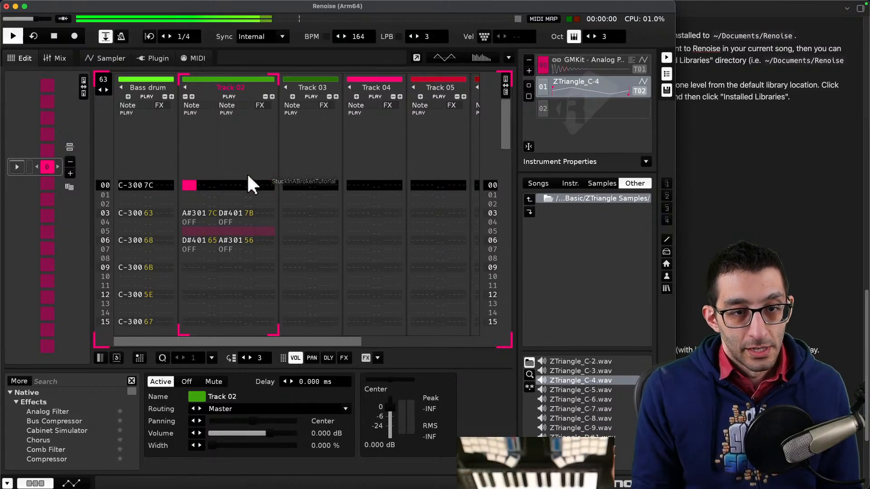
pyautogui.press('space')
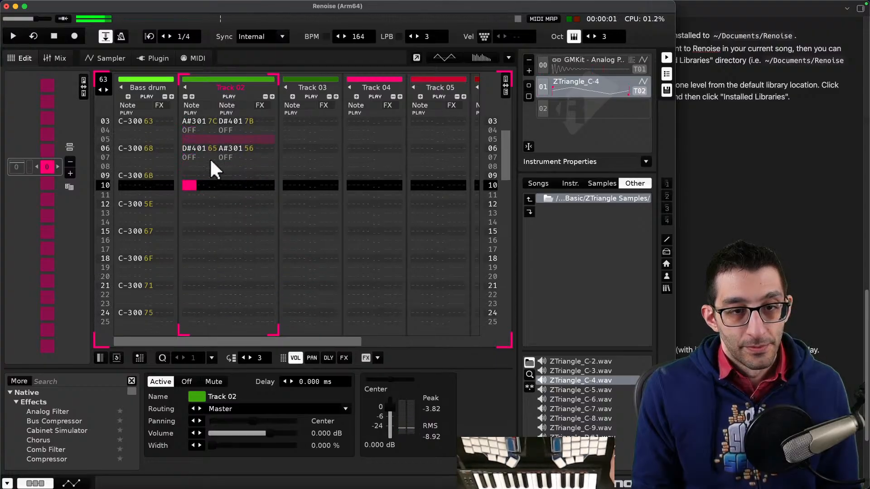
# - Move the second chord back to row 07 by deleting it and pasting it there
pyautogui.click(187, 164)
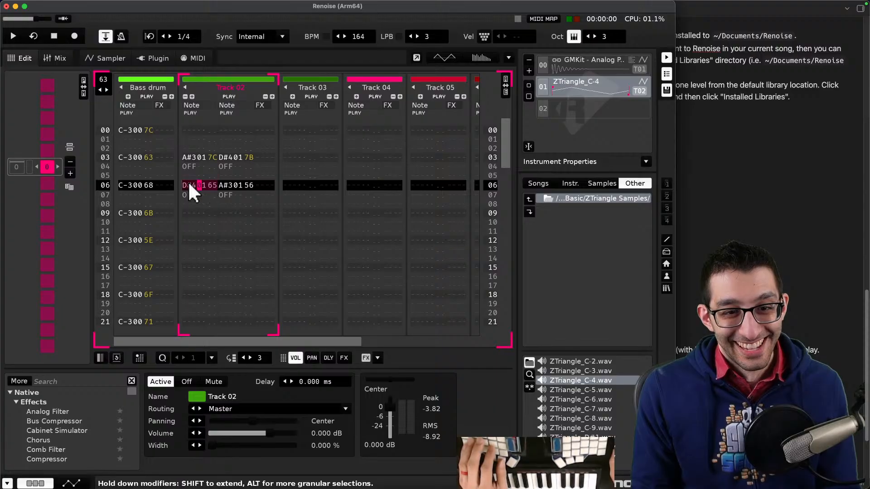
pyautogui.moveTo(190, 185); pyautogui.dragTo(234, 190)
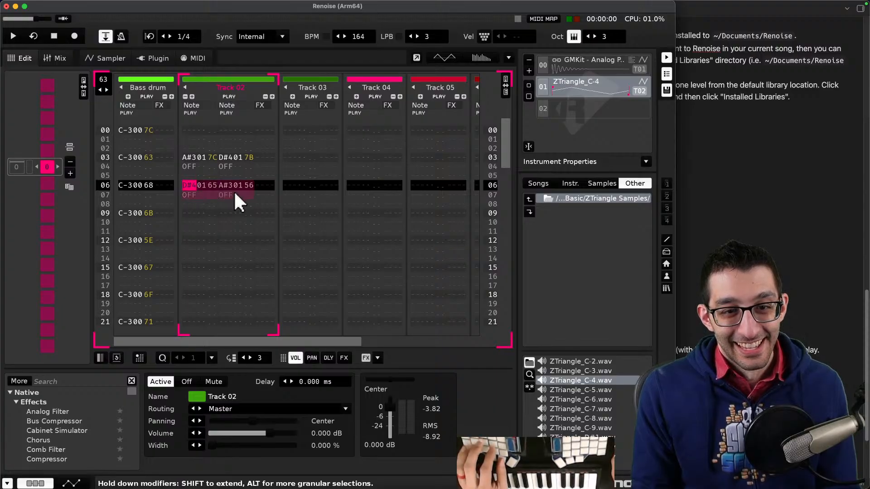
pyautogui.press('Delete')
pyautogui.click(187, 193)
pyautogui.press('super+v')
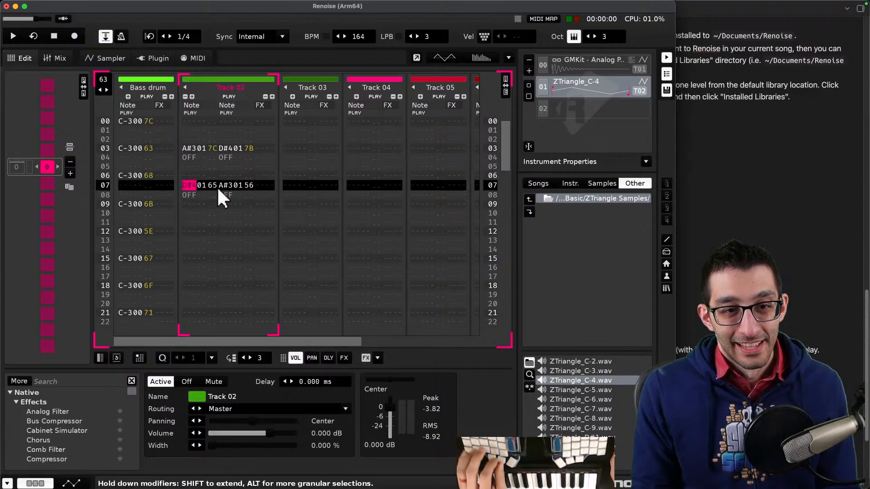
pyautogui.press('End')
pyautogui.scroll(-2, 228, 187)
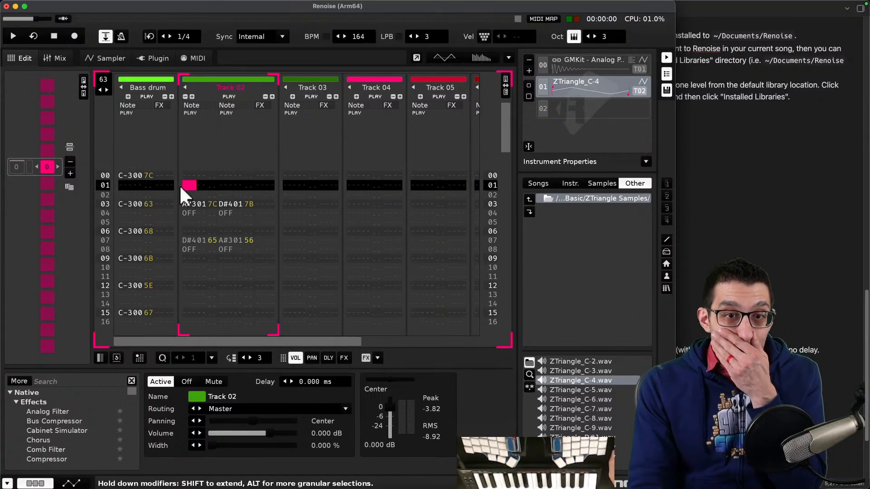
# - Select rows in Track 02 and examine the selection's context menu options
pyautogui.moveTo(183, 186)
pyautogui.mouseDown()
pyautogui.moveTo(215, 187)
pyautogui.moveTo(191, 196)
pyautogui.mouseUp()
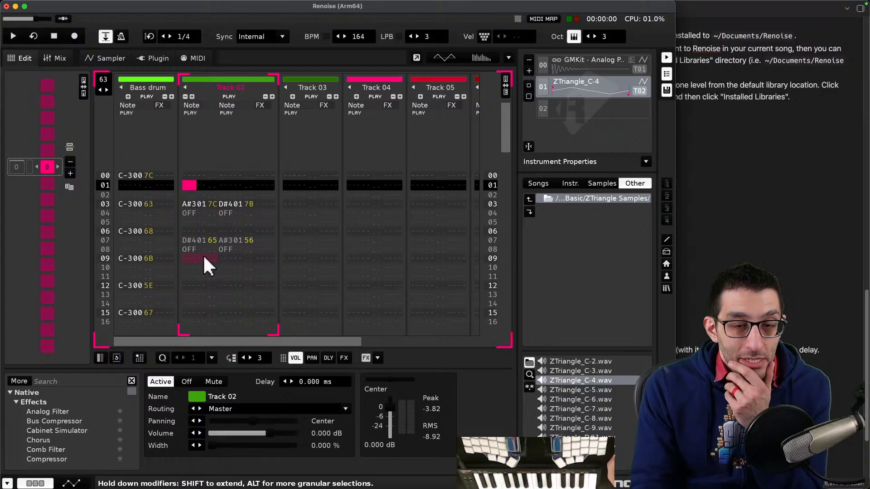
pyautogui.rightClick(195, 190)
pyautogui.click(191, 216)
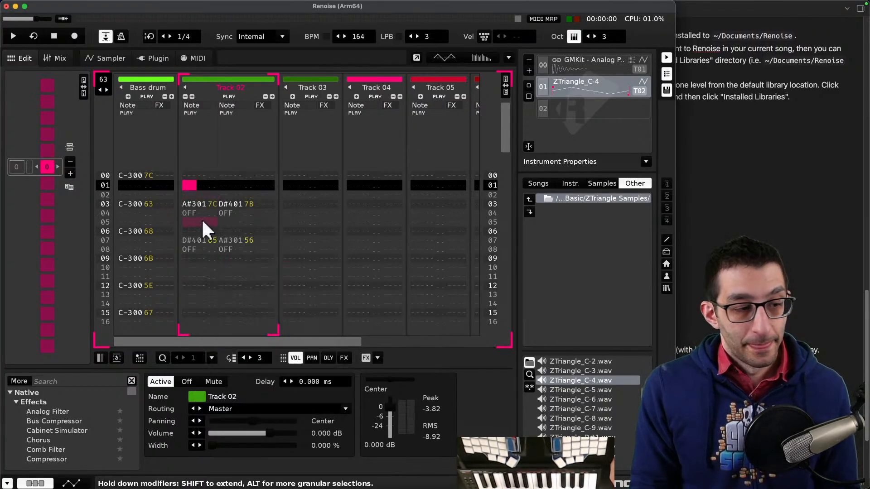
pyautogui.click(194, 221)
pyautogui.click(187, 140)
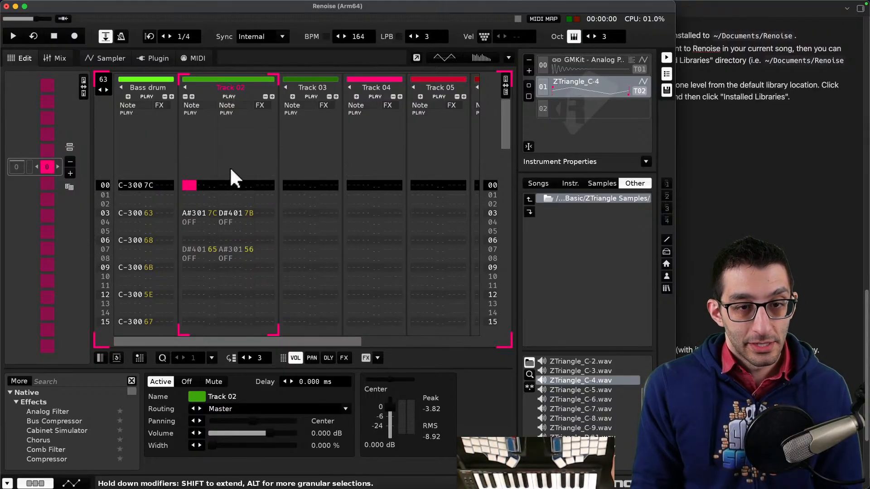
# - Play the pattern twice more, stopping it each time
pyautogui.press('space')
pyautogui.press('space')
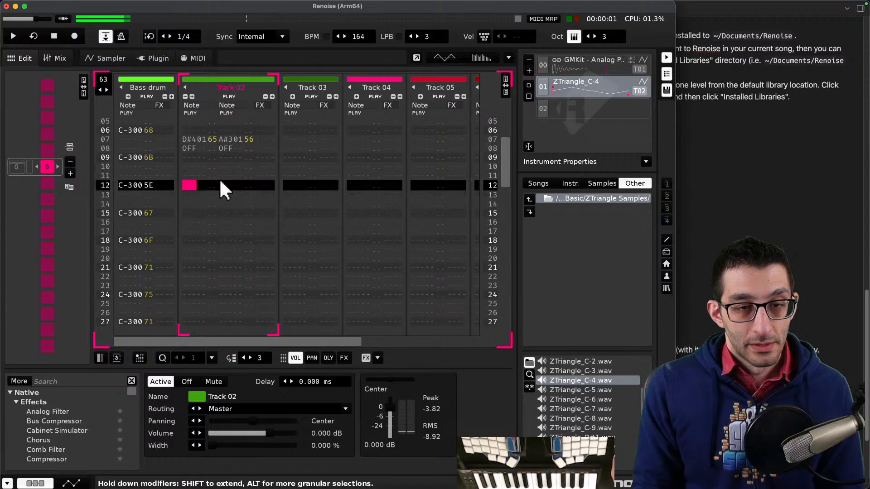
pyautogui.scroll(10, 219, 178)
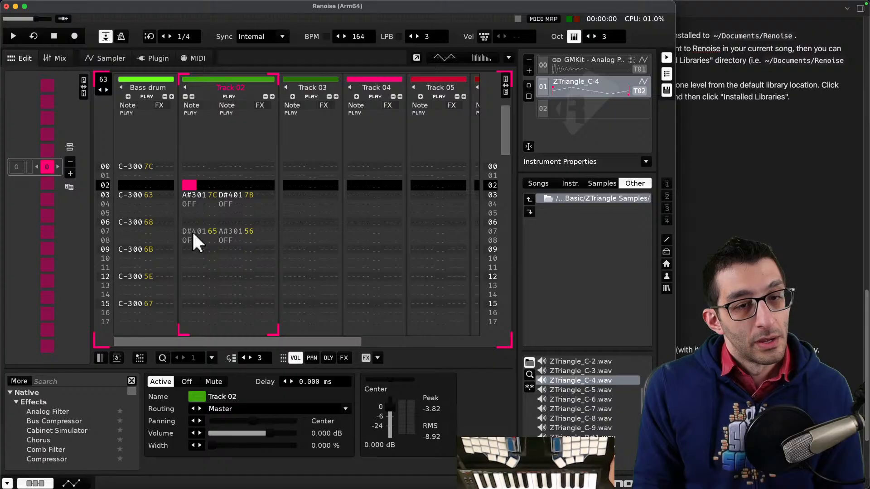
pyautogui.press('space')
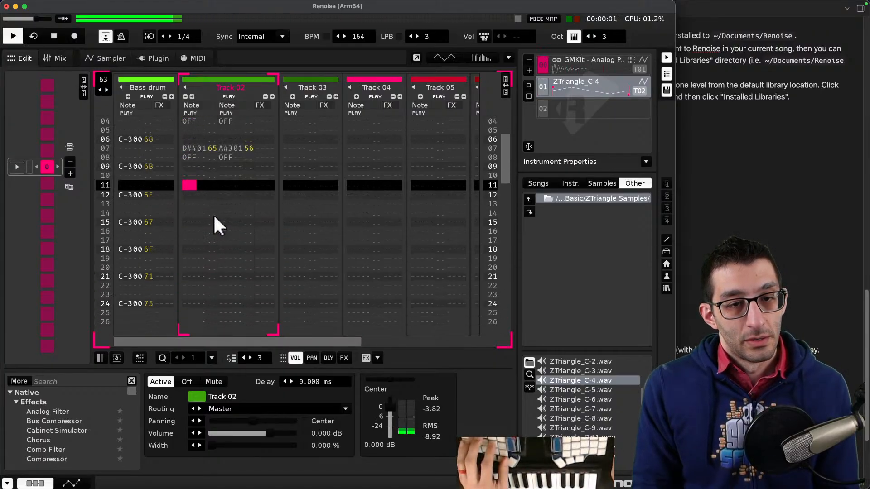
pyautogui.press('space')
pyautogui.scroll(5, 214, 211)
# - Select the first chord in Track 02, then show the delay column and hide it again
pyautogui.click(189, 193)
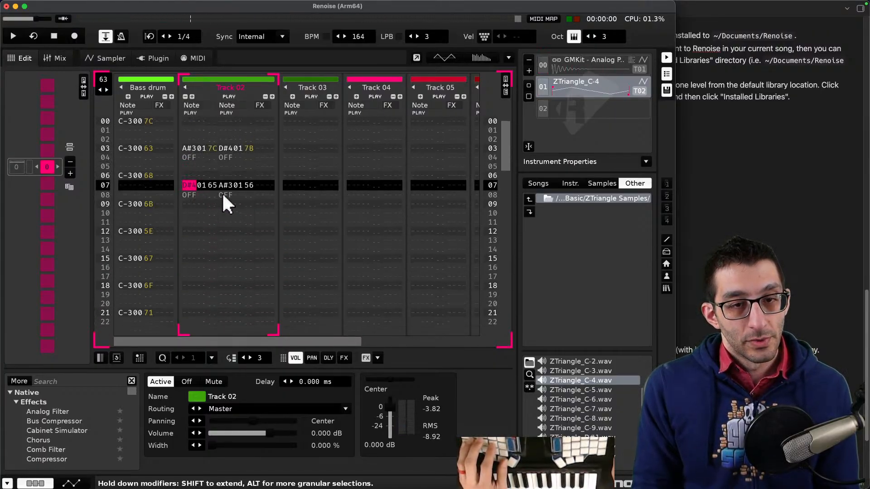
pyautogui.moveTo(190, 149); pyautogui.dragTo(212, 148)
pyautogui.scroll(2, 222, 162)
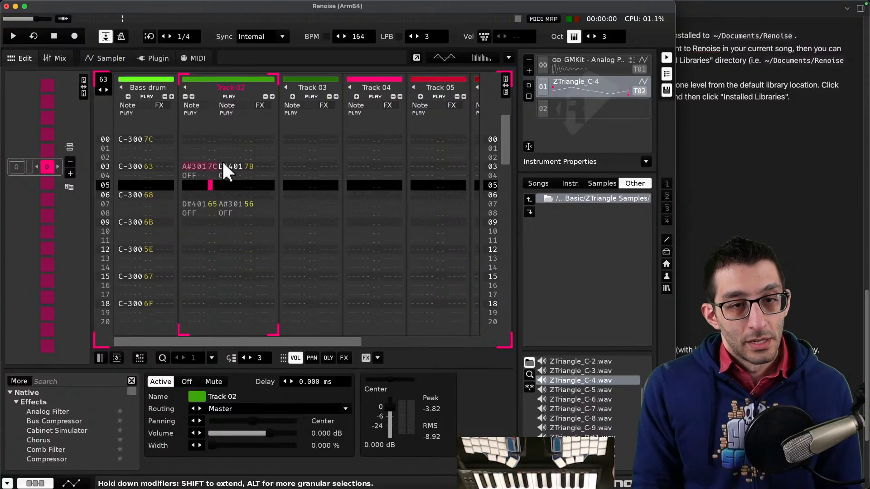
pyautogui.click(333, 358)
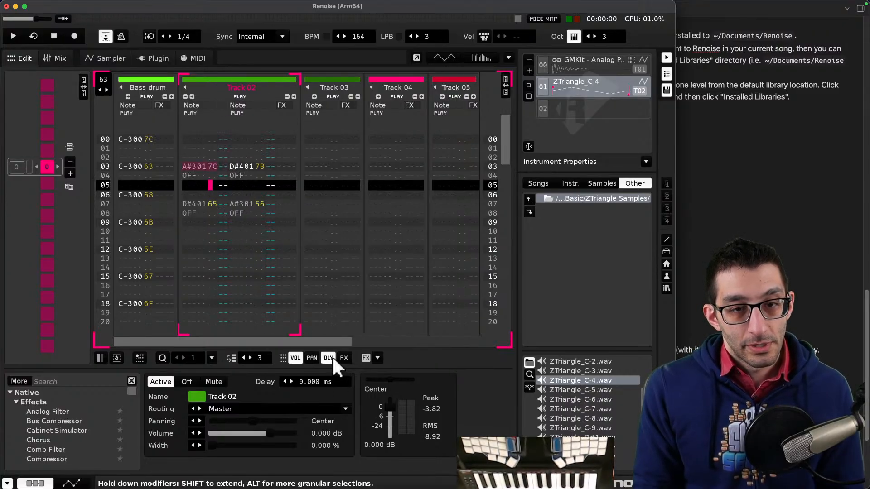
pyautogui.click(331, 358)
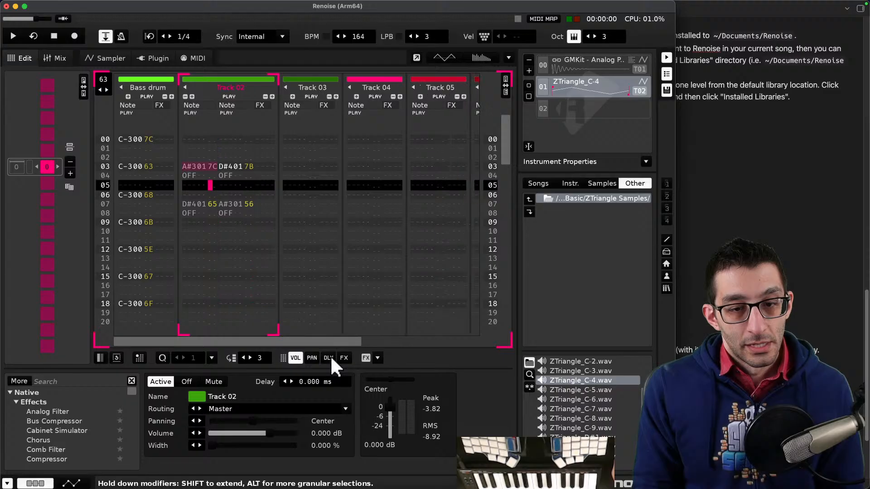
pyautogui.click(193, 204)
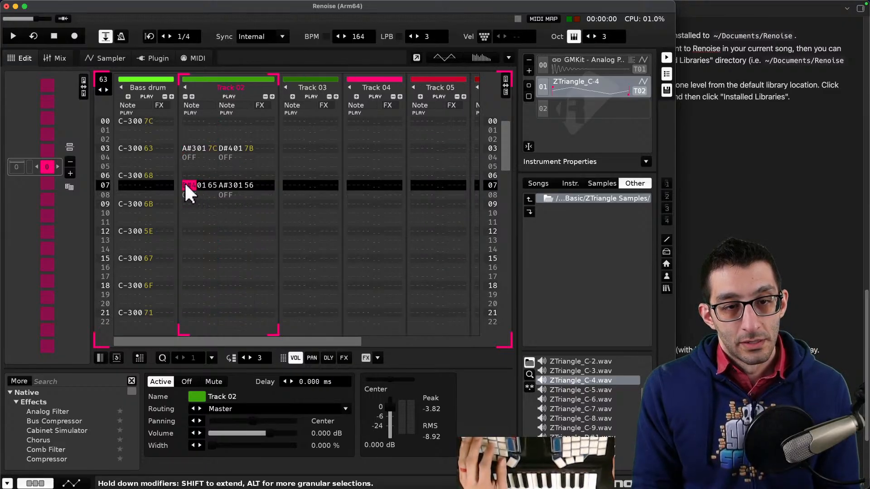
# - Move the second chord in Track 02 from row 07 to row 08
pyautogui.moveTo(186, 185); pyautogui.dragTo(224, 189)
pyautogui.press('Delete')
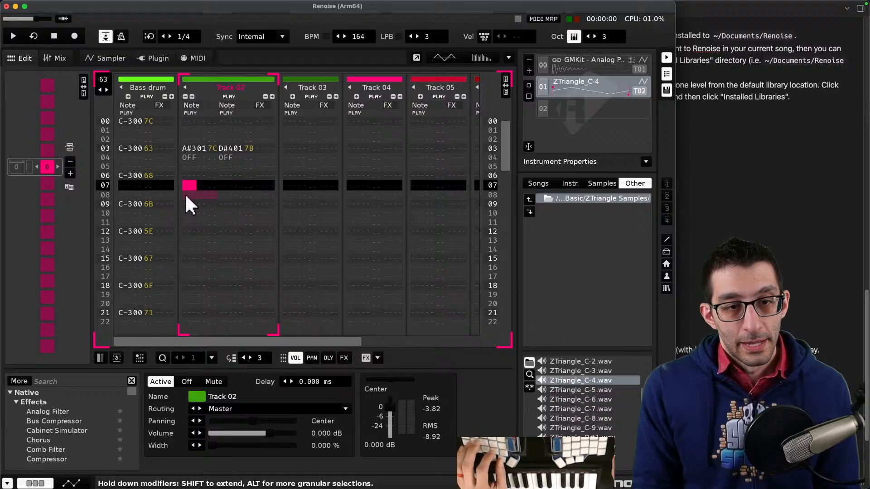
pyautogui.click(186, 195)
pyautogui.scroll(4, 194, 183)
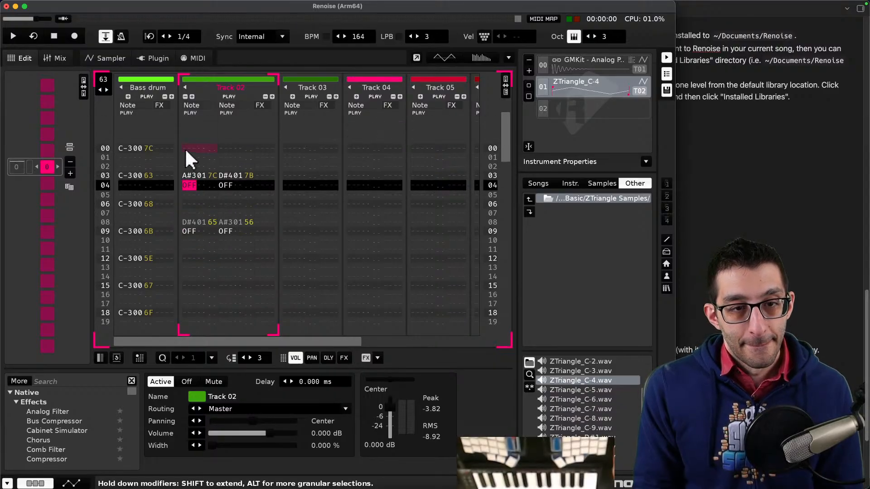
# - Play the pattern and stop it, returning to the top of the pattern
pyautogui.press('space')
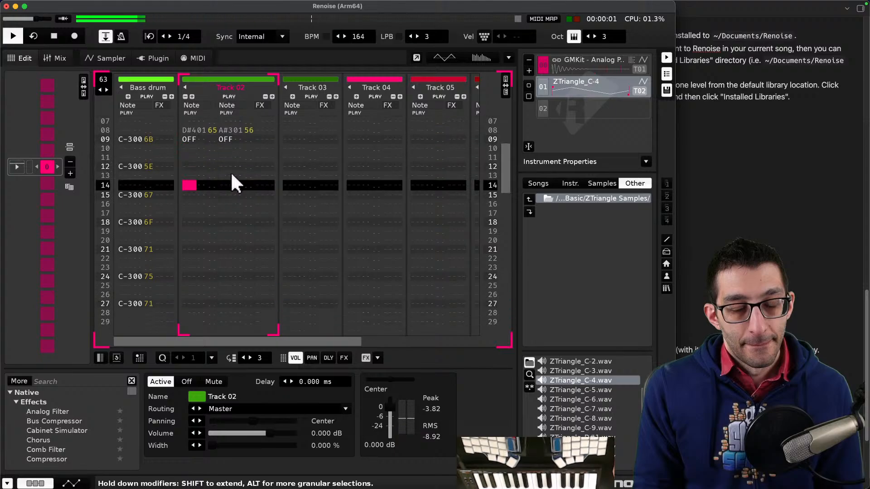
pyautogui.press('space')
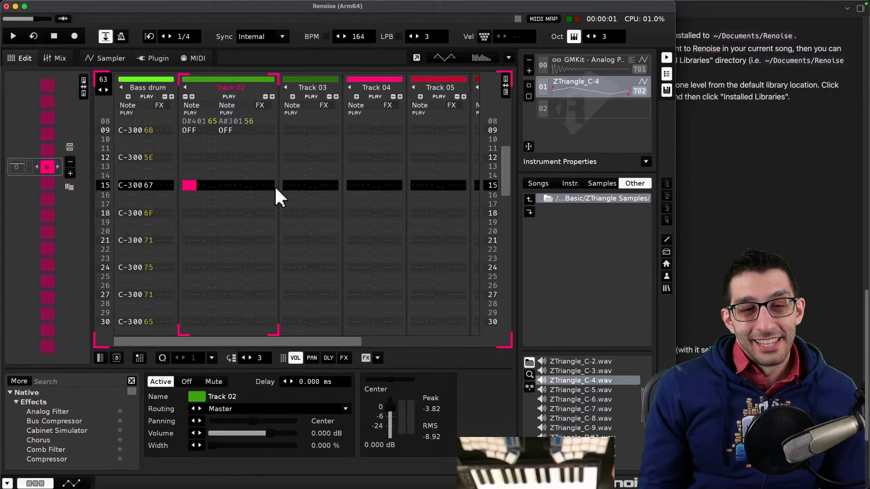
pyautogui.scroll(8, 277, 206)
pyautogui.scroll(4, 279, 209)
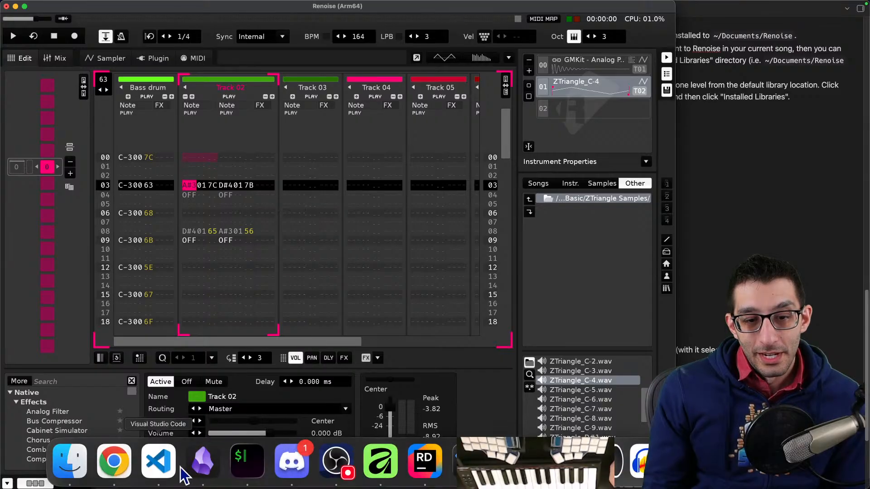
# - Switch to the code editor and read through music_notes.txt, selecting the Farming and Repeat A section notes
pyautogui.click(159, 467)
pyautogui.hotkey('ctrl', '2')
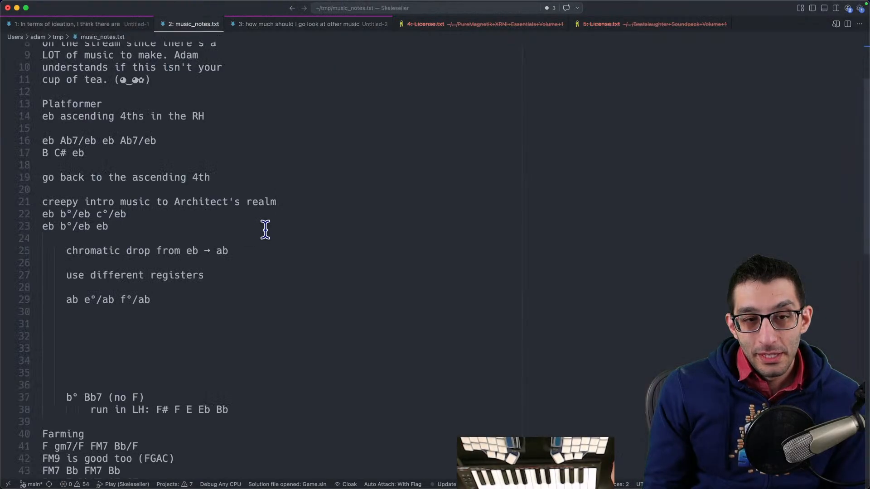
pyautogui.scroll(4, 338, 247)
pyautogui.scroll(-6, 337, 247)
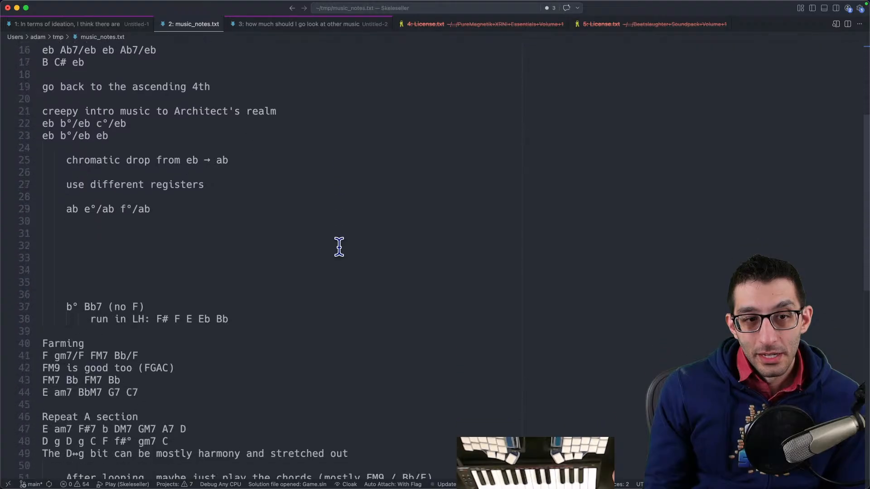
pyautogui.scroll(-3, 339, 246)
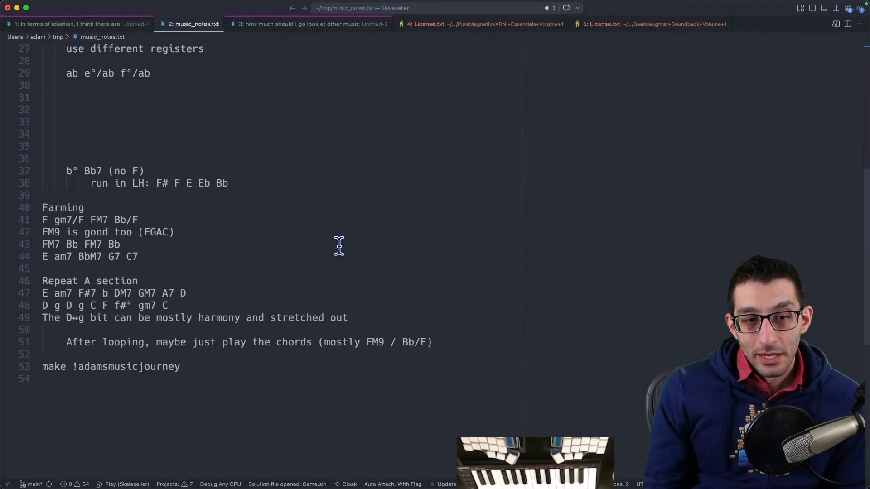
pyautogui.moveTo(473, 385); pyautogui.dragTo(34, 208)
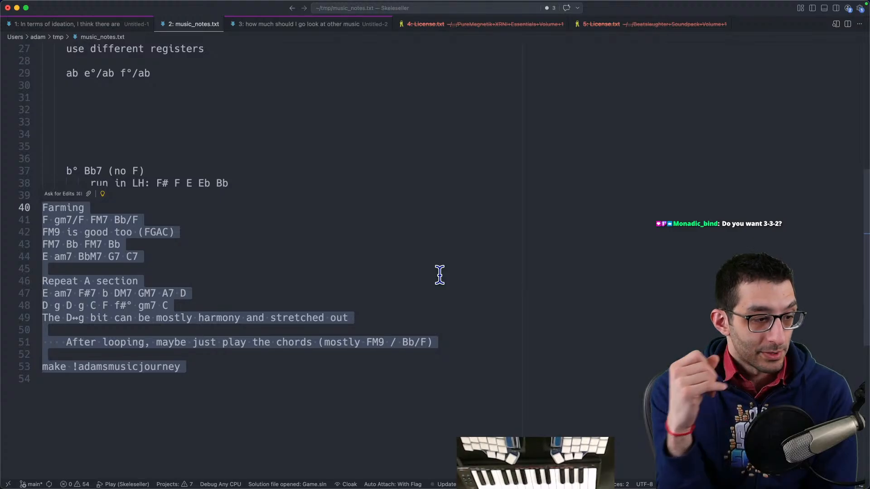
# - Close the two License.txt tabs in the editor
pyautogui.middleClick(500, 28)
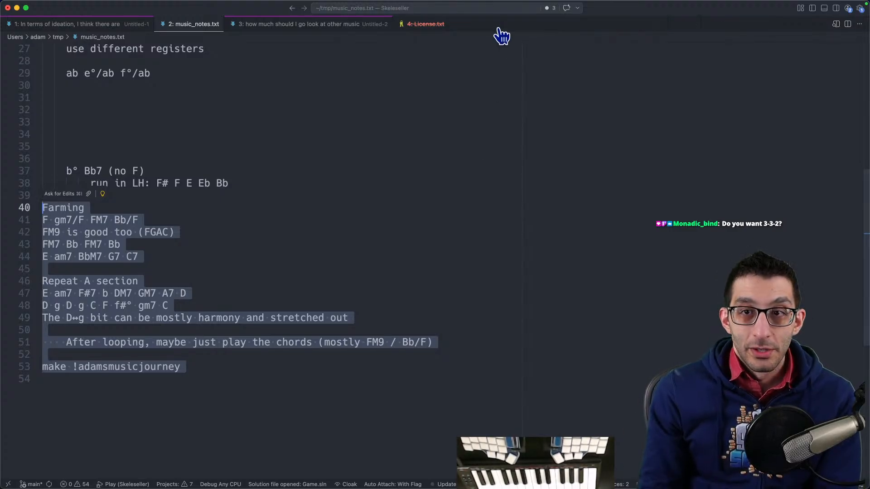
pyautogui.middleClick(452, 28)
# - Switch back to Renoise and play the pattern
pyautogui.click(692, 461)
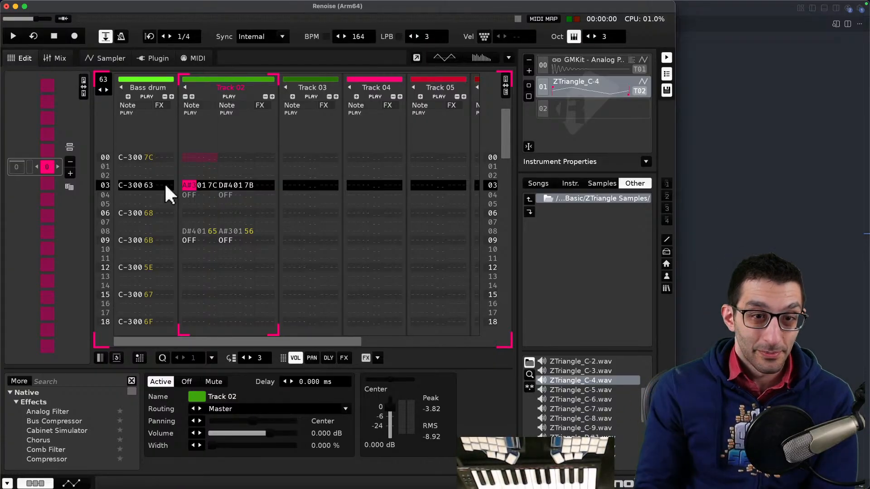
pyautogui.press('space')
pyautogui.scroll(6, 222, 236)
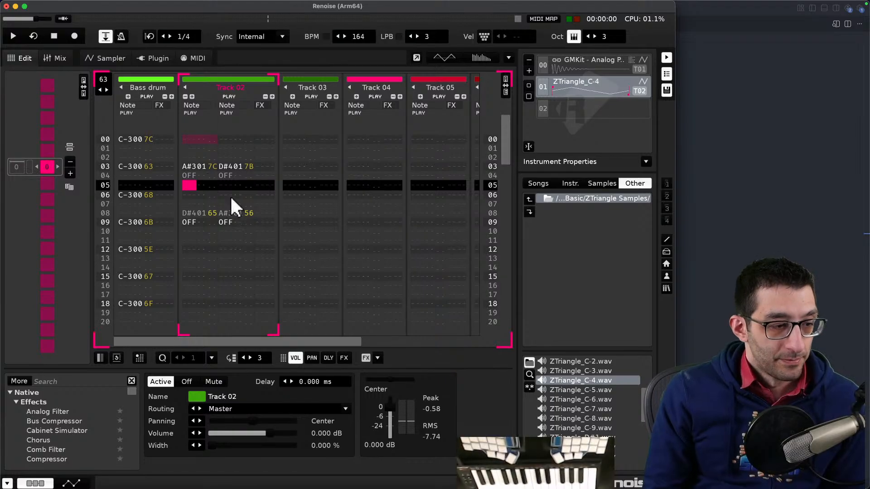
# - Scroll through the music notes file back to its beginning
pyautogui.scroll(4, 298, 194)
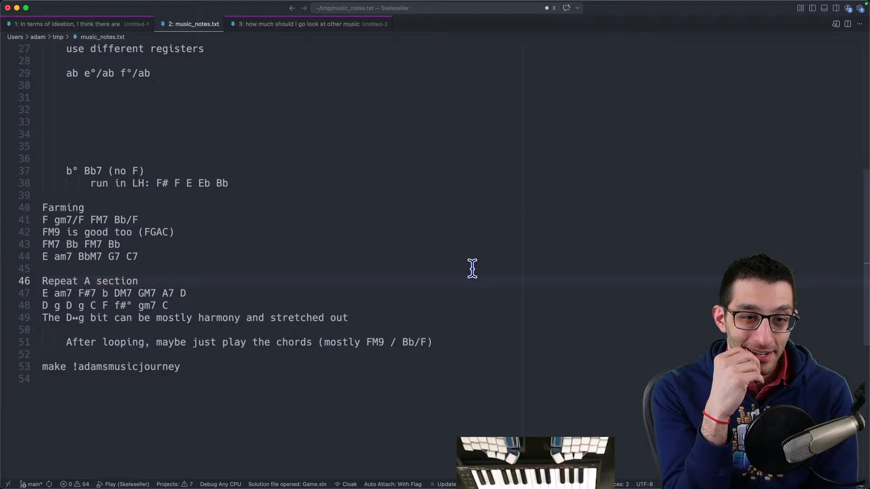
pyautogui.scroll(10, 470, 270)
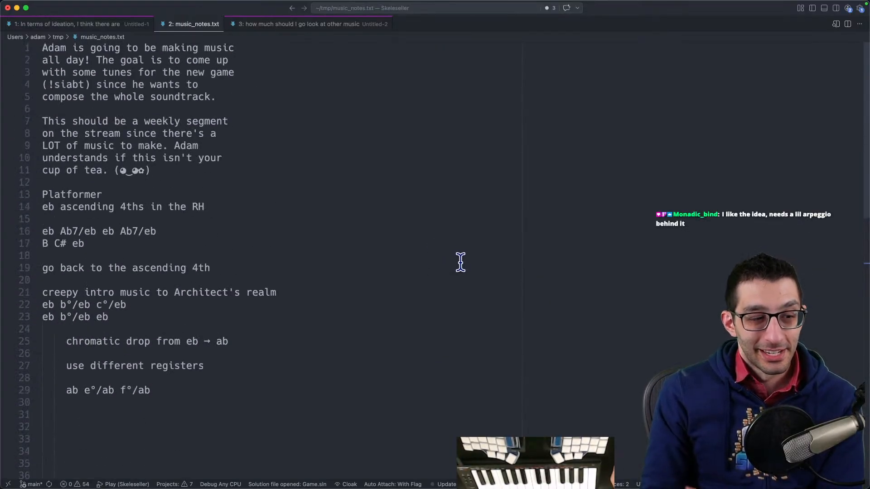
# - Return to Renoise and clear the chords from Track 02 and the notes from the Bass drum track
pyautogui.moveTo(424, 467)
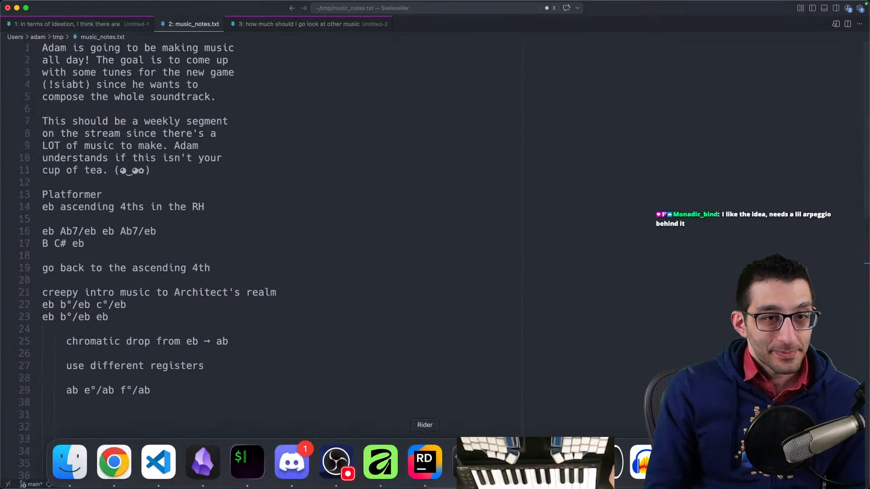
pyautogui.click(513, 461)
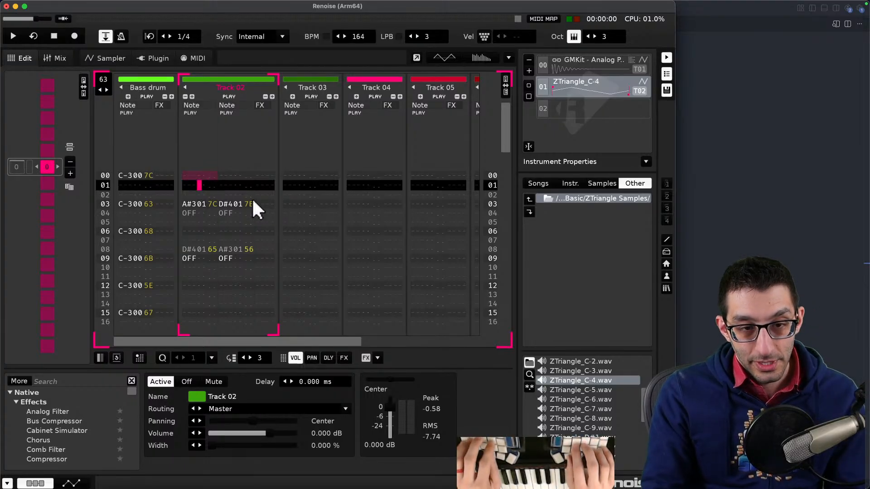
pyautogui.press('super+z')
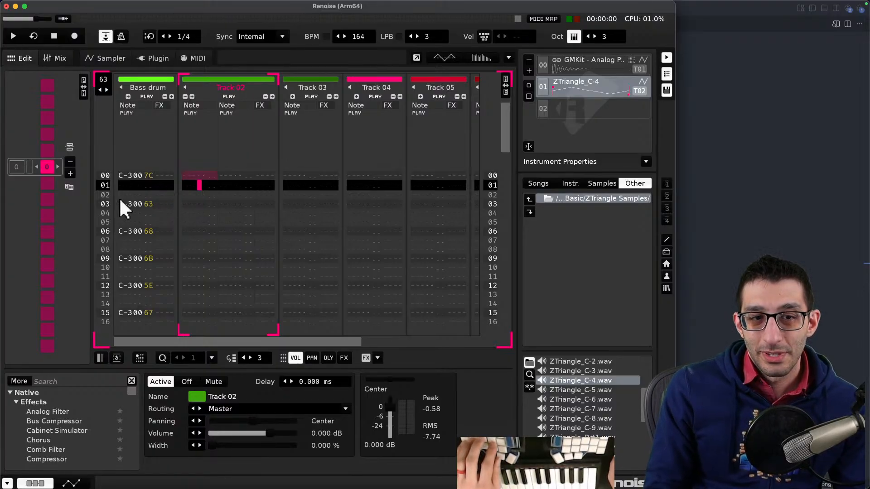
pyautogui.click(131, 175)
pyautogui.hotkey('shift', 'F3')
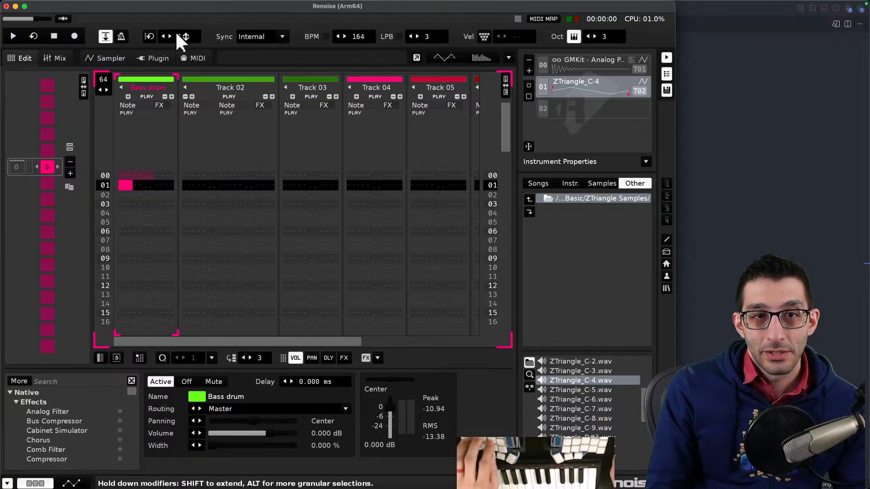
# - Set the LPB to 4 and place the cursor at row 00 of Track 02
pyautogui.click(417, 35)
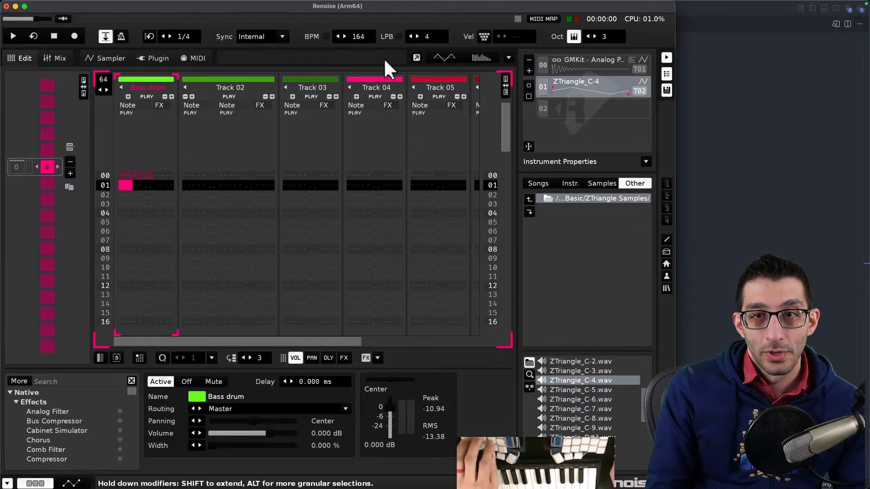
pyautogui.click(122, 174)
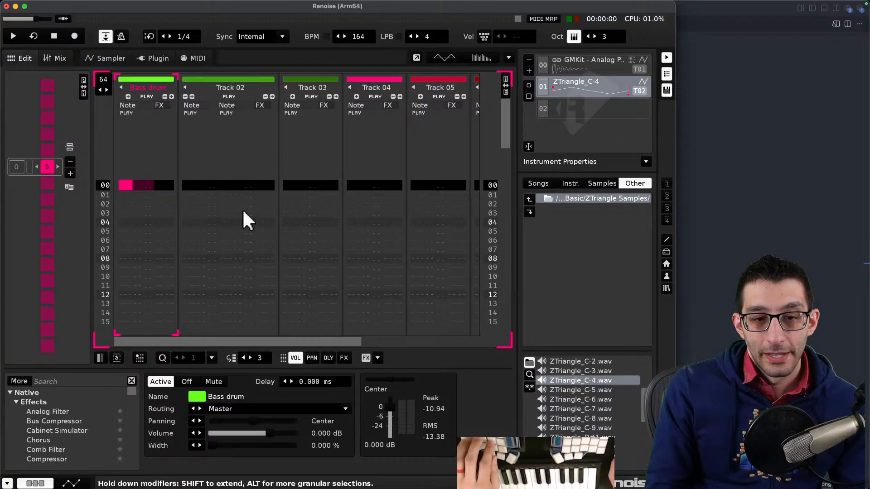
pyautogui.click(190, 182)
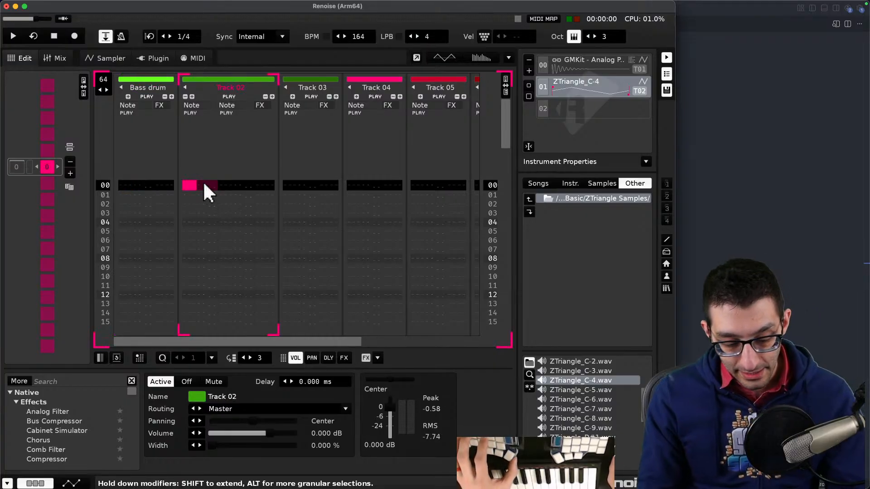
pyautogui.click(208, 165)
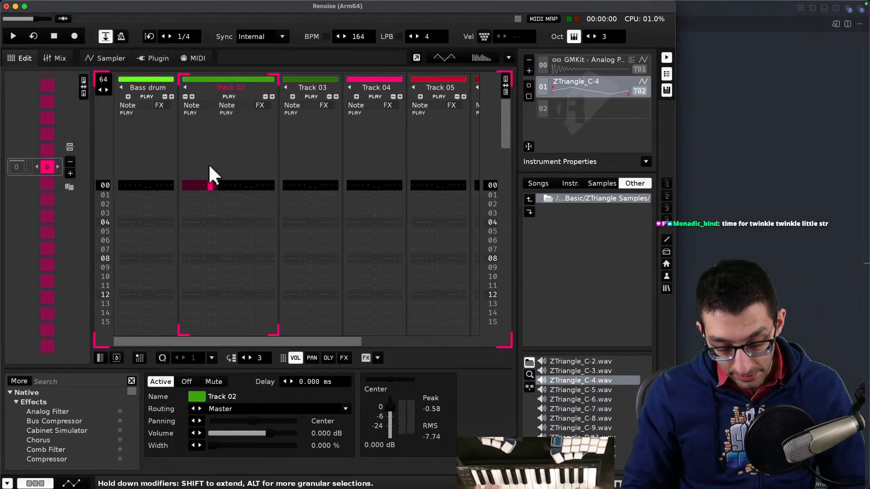
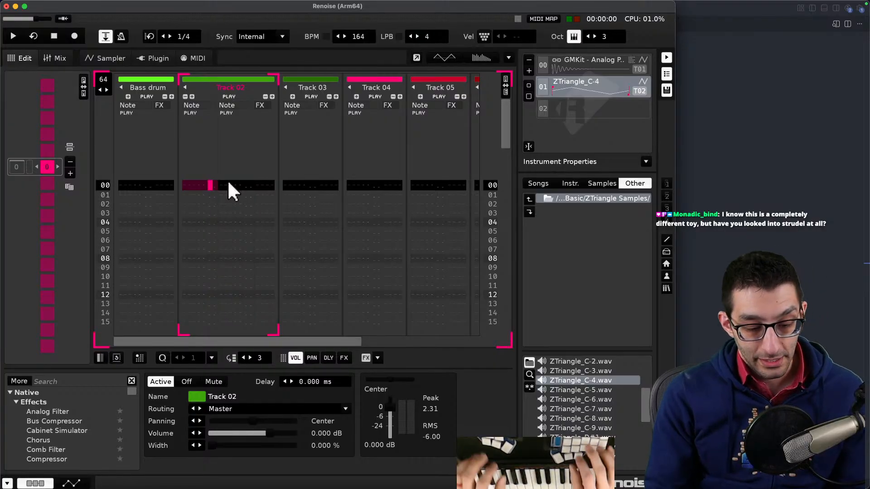
pyautogui.press('super+Tab')
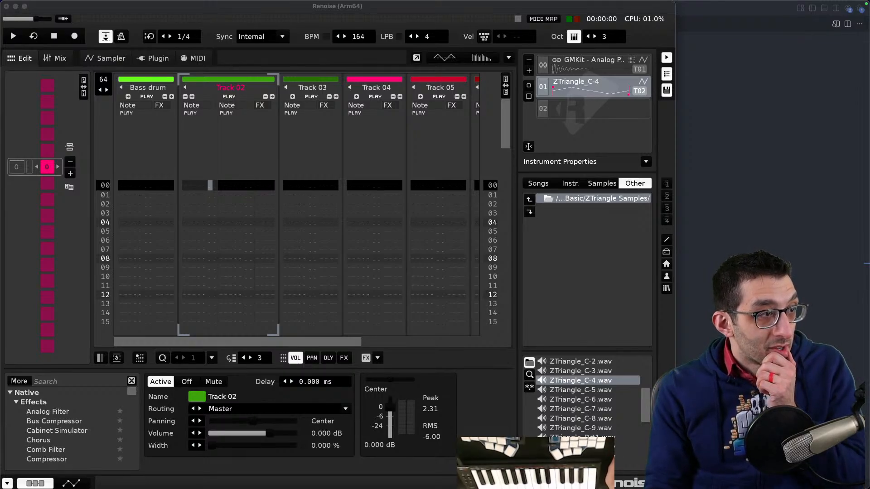
pyautogui.press('super+Tab')
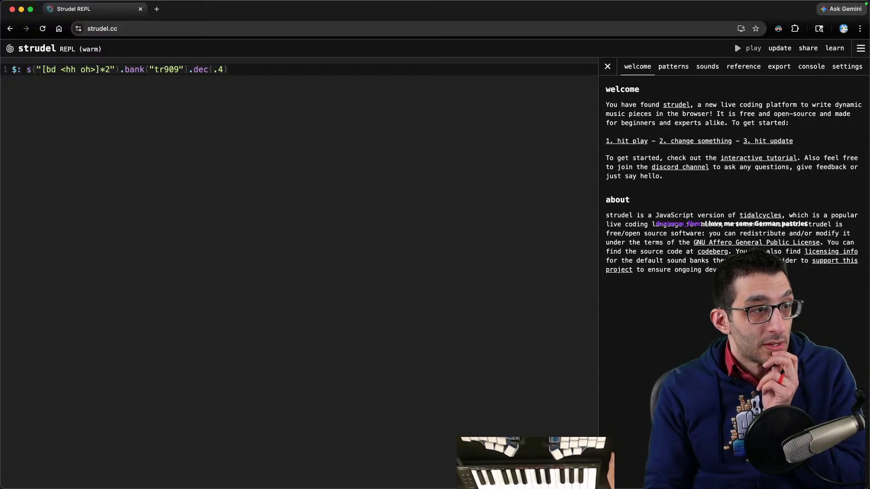
pyautogui.hotkey('ctrl', 'Left')
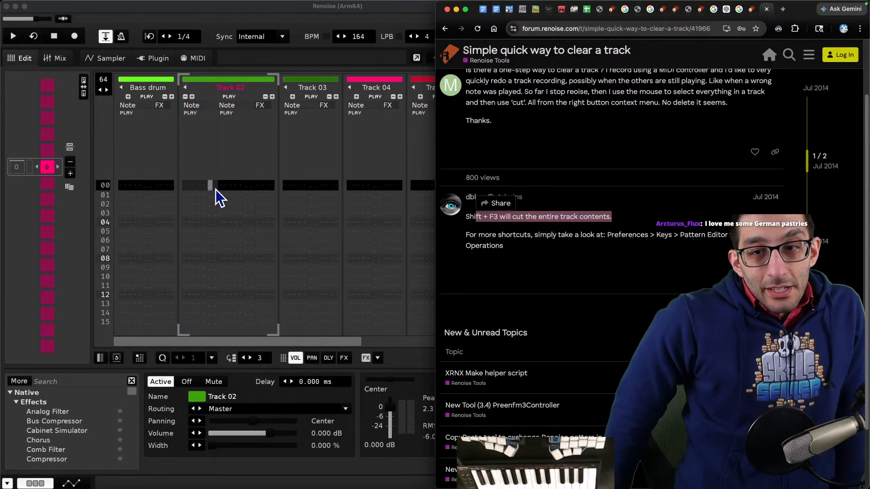
# - Delete the stray note on row 63 of the Bass drum track
pyautogui.click(319, 178)
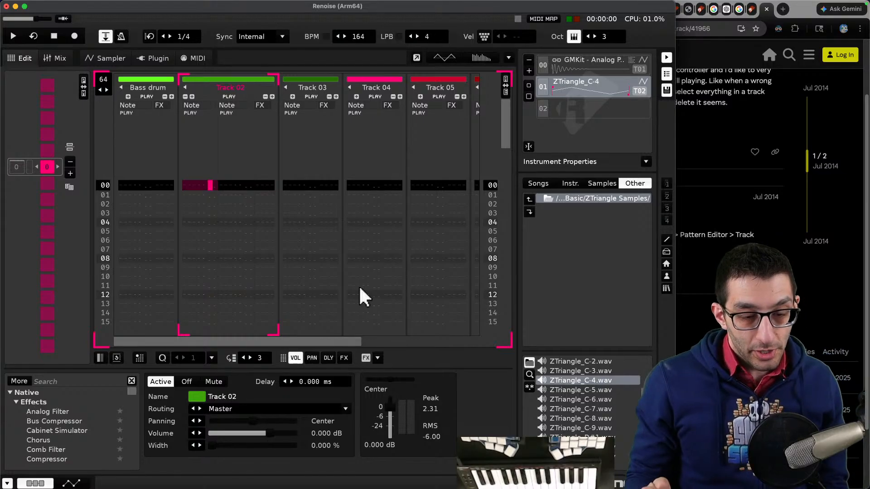
pyautogui.moveTo(544, 488)
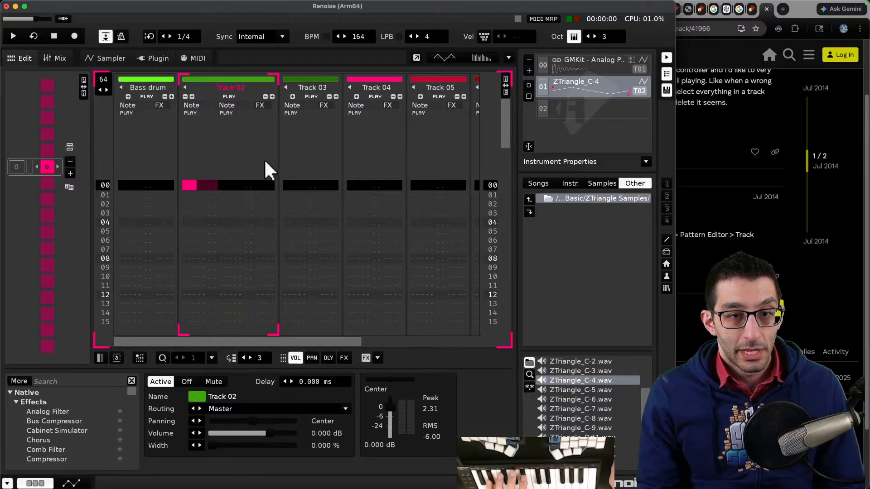
pyautogui.scroll(-20, 197, 206)
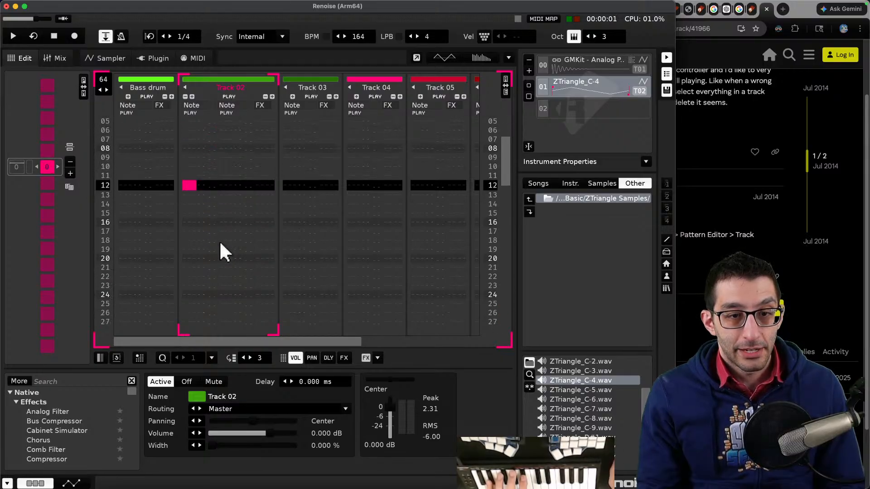
pyautogui.scroll(-8, 201, 290)
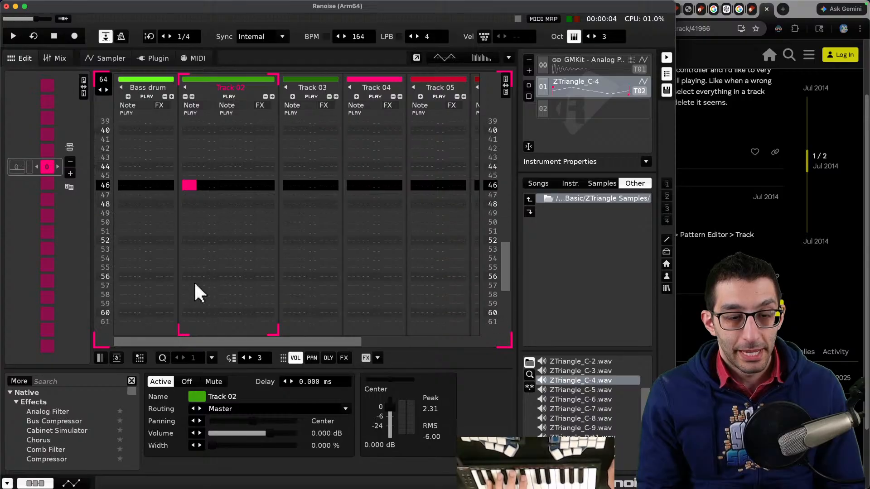
pyautogui.click(128, 230)
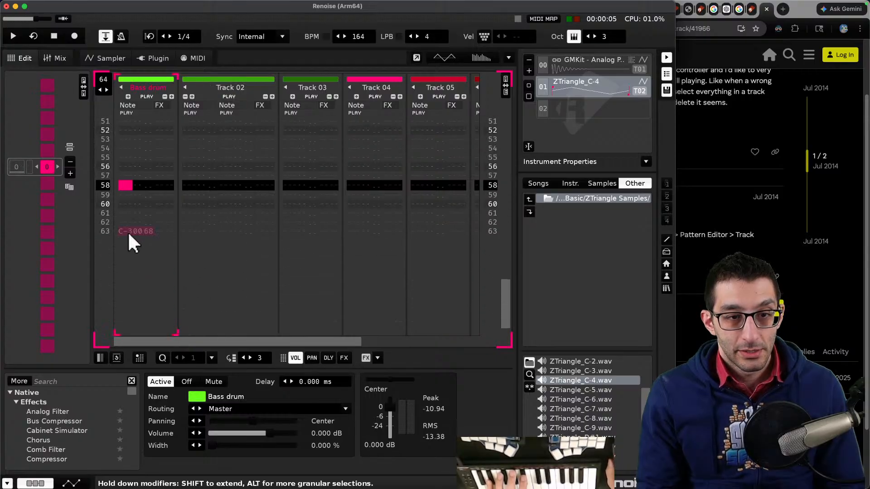
pyautogui.press('Delete')
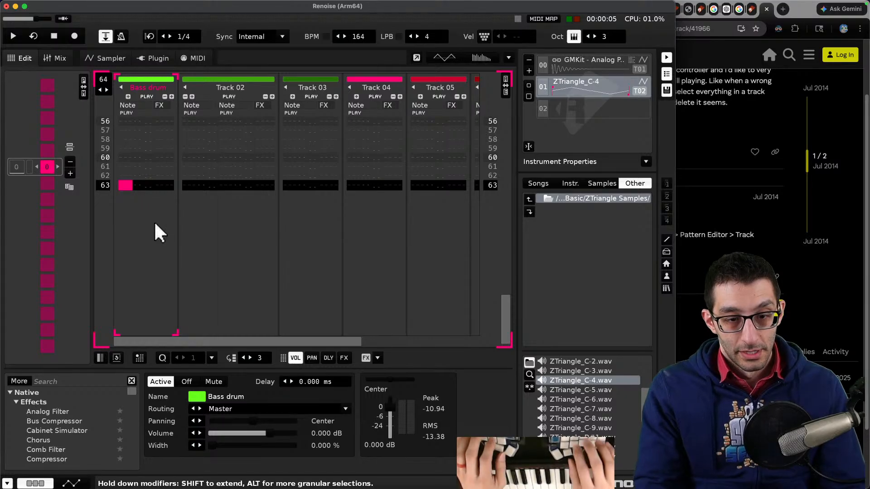
# - Open a new browser tab and search the web for renoise pickup notes
pyautogui.press('super+Tab')
pyautogui.press('super+t')
pyautogui.write('r')
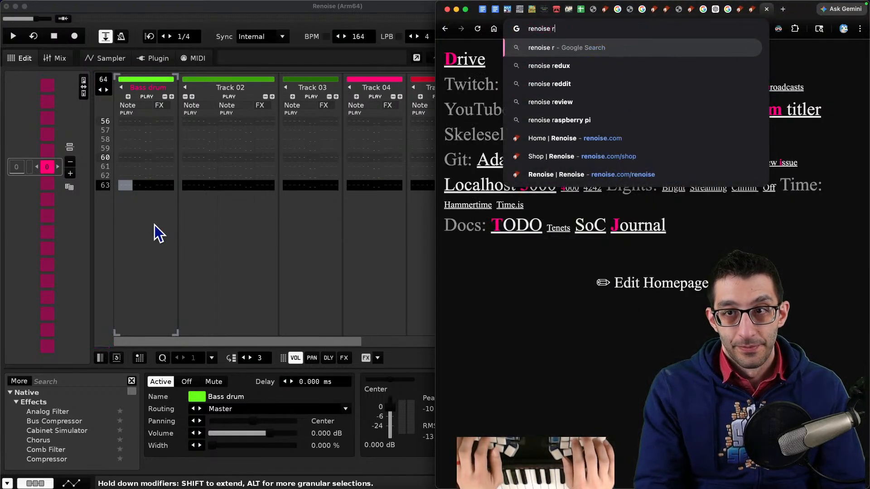
pyautogui.press('BackSpace')
pyautogui.write('pickup notes')
pyautogui.press('Return')
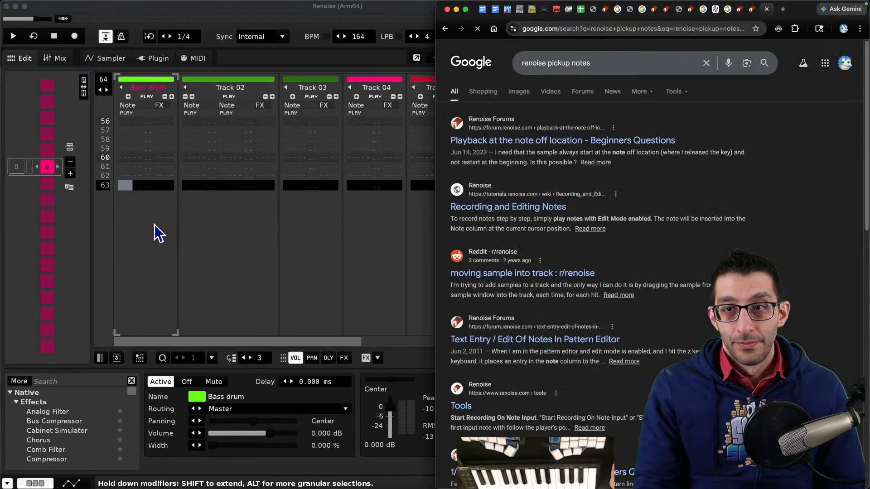
# - Change the web search to renoise anacrusis
pyautogui.doubleClick(577, 63)
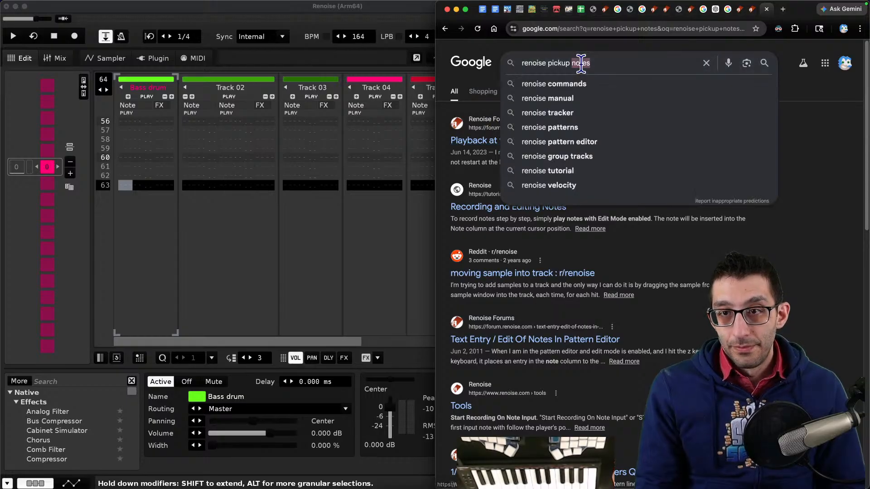
pyautogui.press('BackSpace')
pyautogui.hotkey('alt', 'BackSpace')
pyautogui.write('anacrusis')
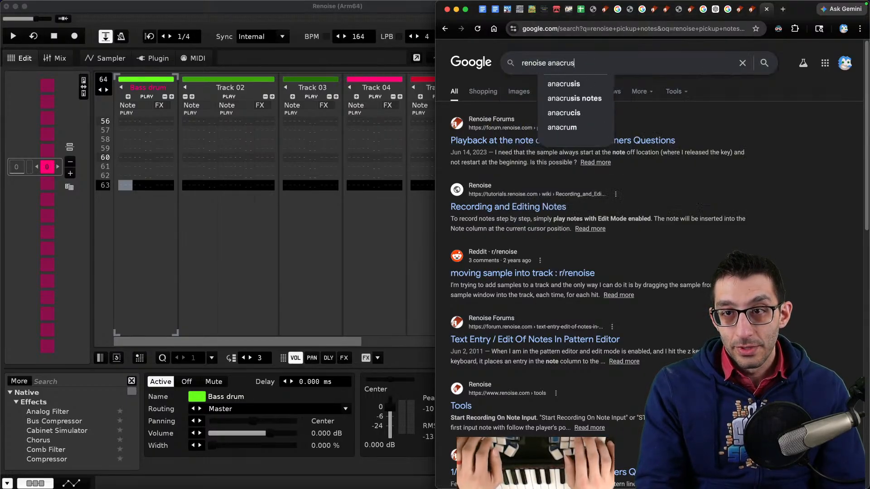
pyautogui.press('Return')
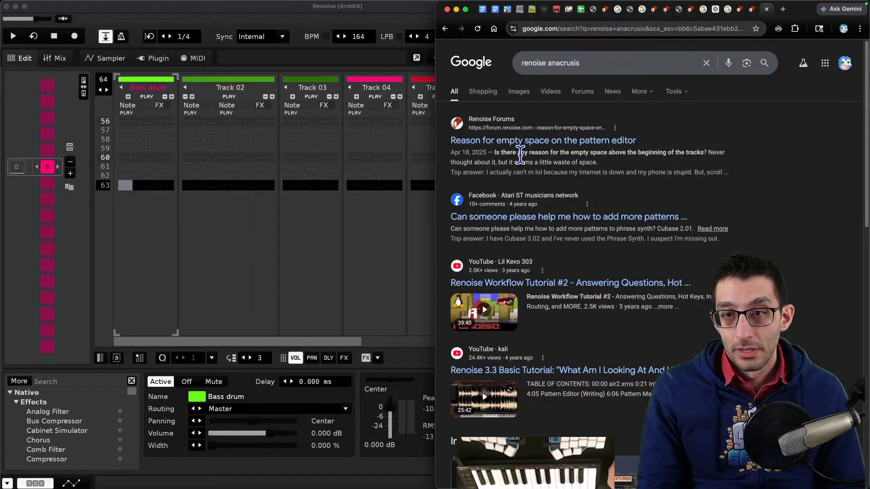
# - Open and read the forum thread about the empty space above the pattern editor's tracks
pyautogui.click(546, 141)
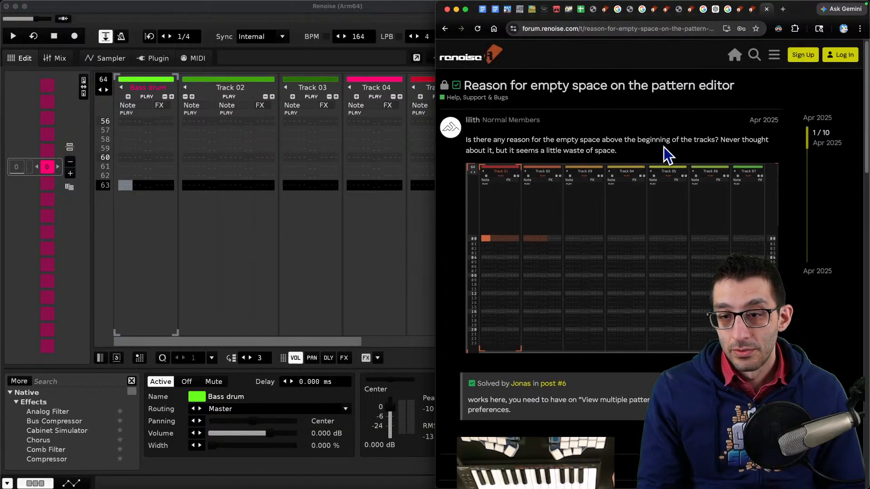
pyautogui.scroll(-5, 664, 147)
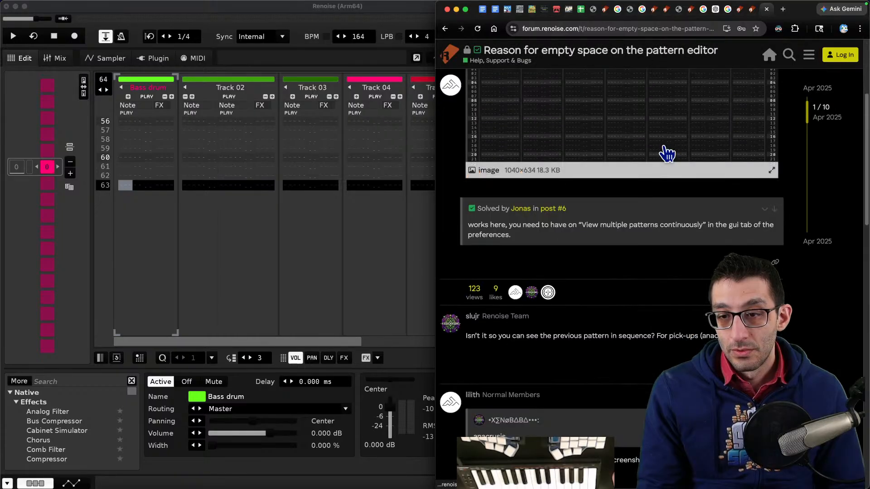
pyautogui.scroll(-5, 664, 148)
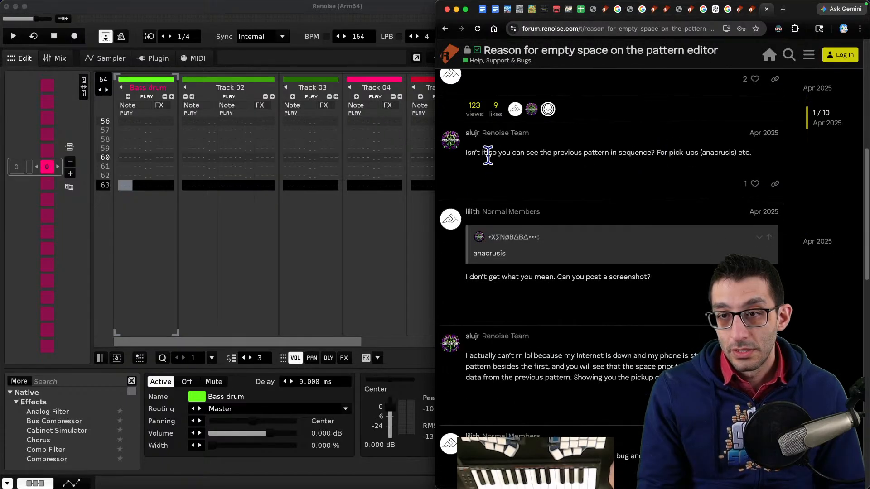
pyautogui.moveTo(488, 154); pyautogui.dragTo(750, 152)
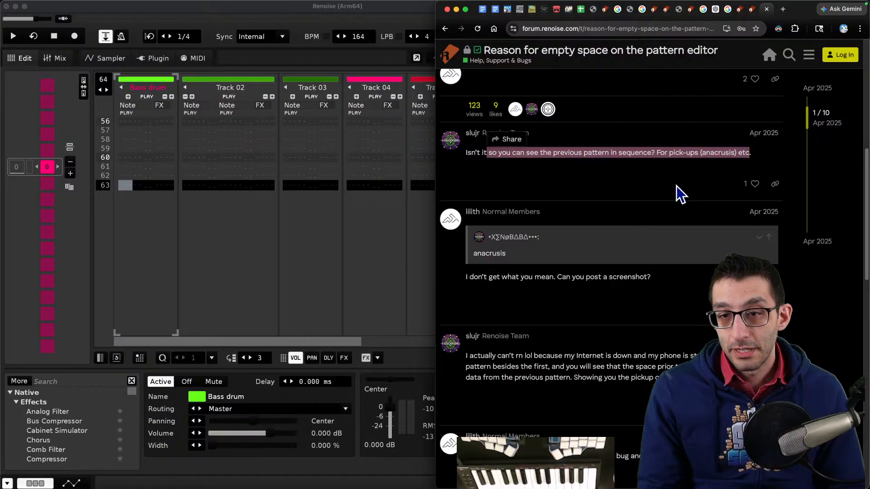
pyautogui.scroll(-2, 676, 186)
pyautogui.scroll(-2, 675, 182)
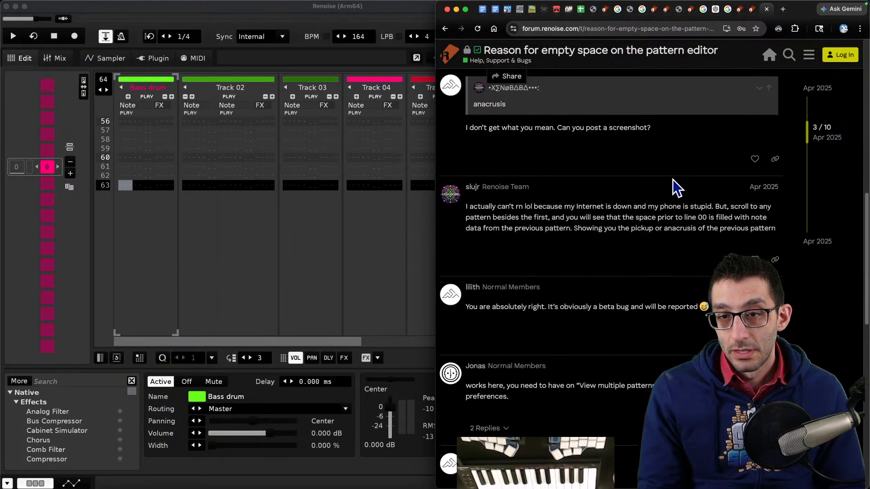
# - Return to the search results and scroll through them
pyautogui.press('super+bracketleft')
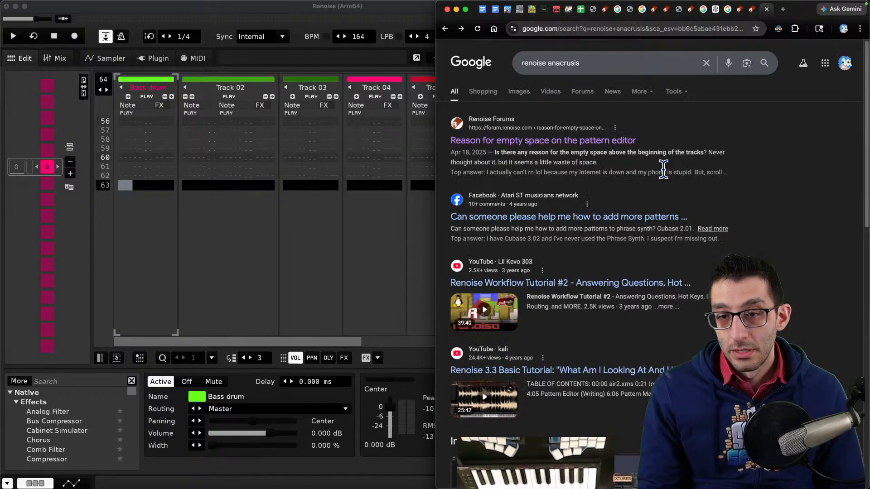
pyautogui.scroll(-10, 663, 170)
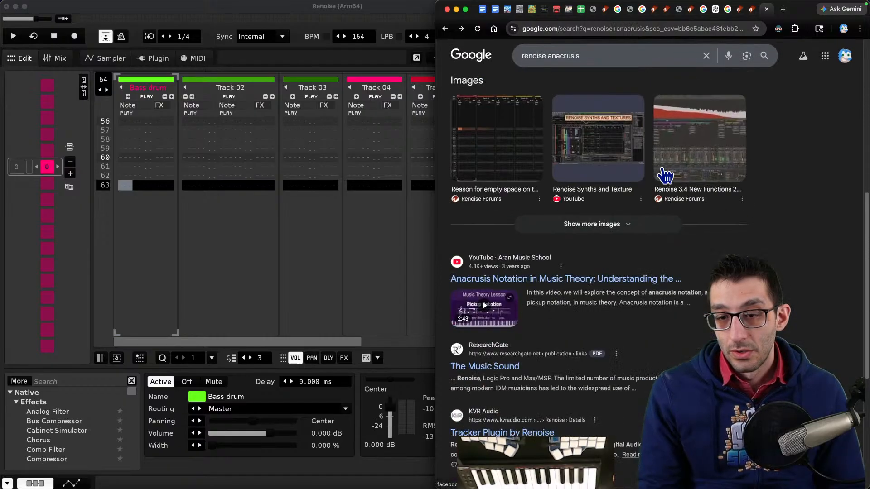
pyautogui.scroll(-5, 665, 174)
pyautogui.scroll(10, 660, 170)
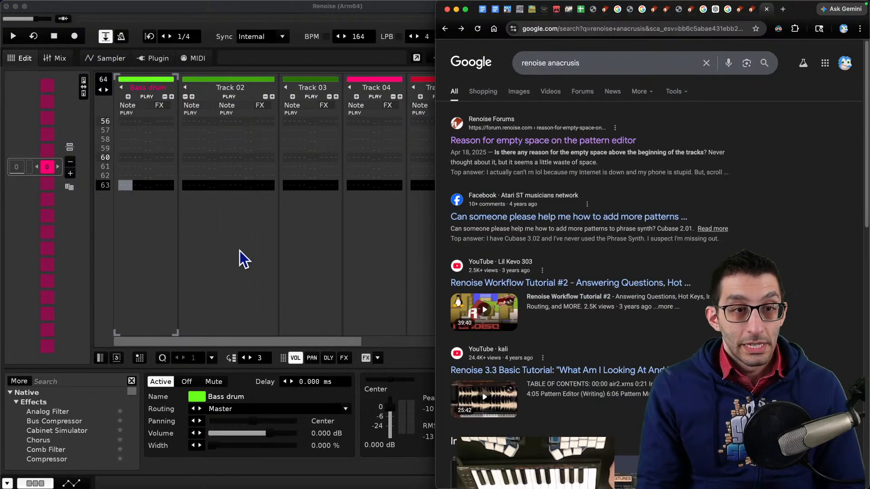
# - Place the cursor on row 60 of Track 02 and enable edit mode to record pickup notes G-4 and A-4
pyautogui.click(238, 250)
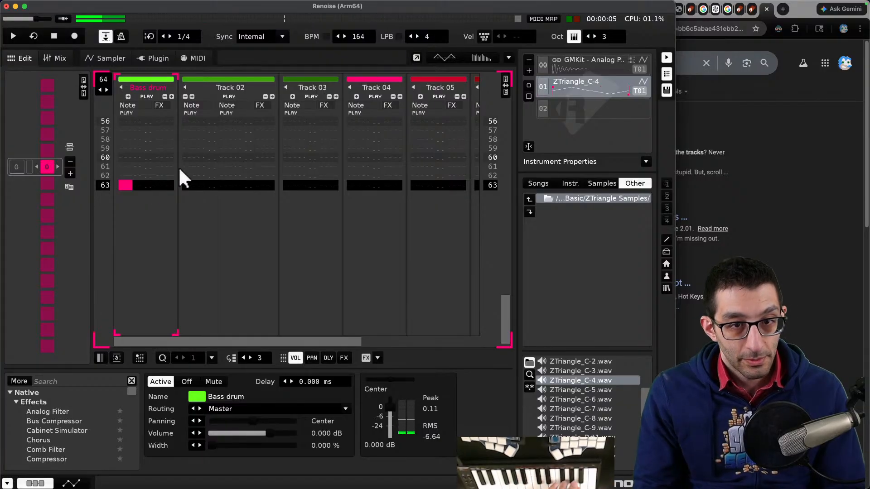
pyautogui.click(199, 158)
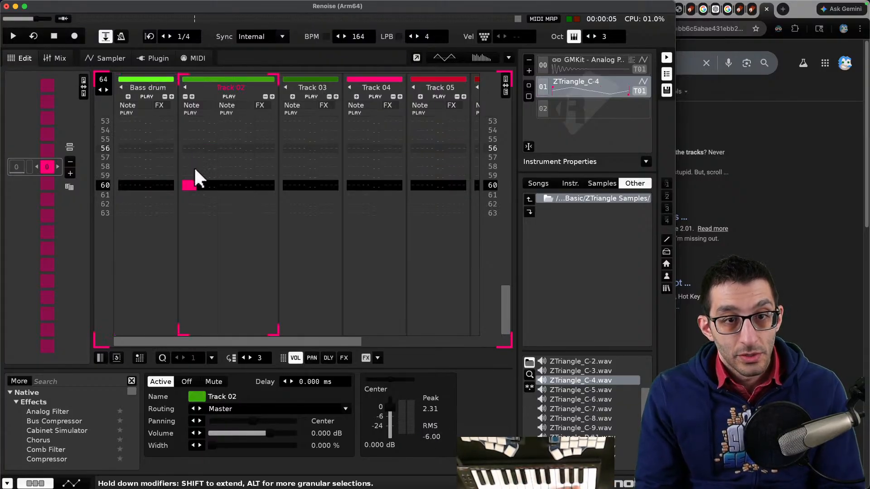
pyautogui.press('Escape')
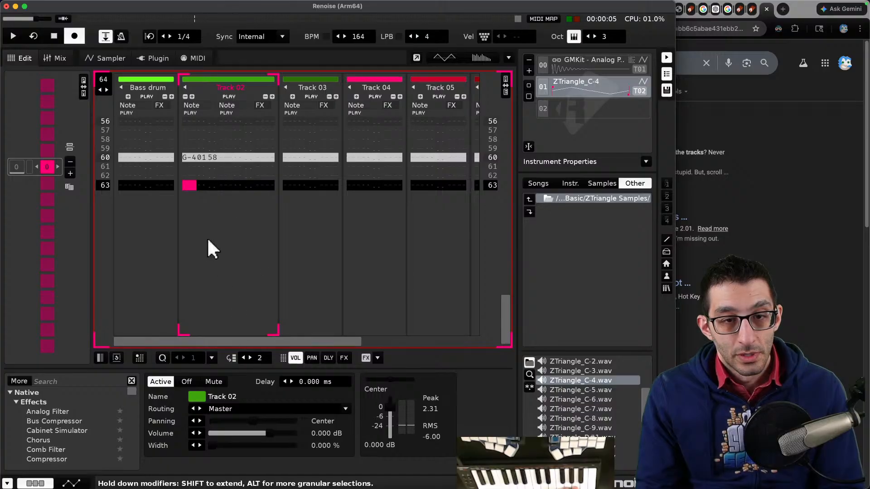
pyautogui.scroll(1, 187, 175)
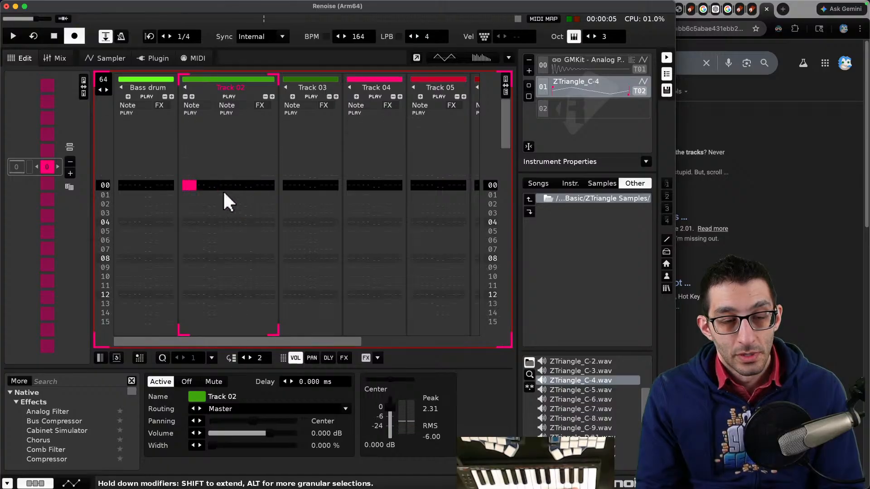
pyautogui.scroll(10, 210, 192)
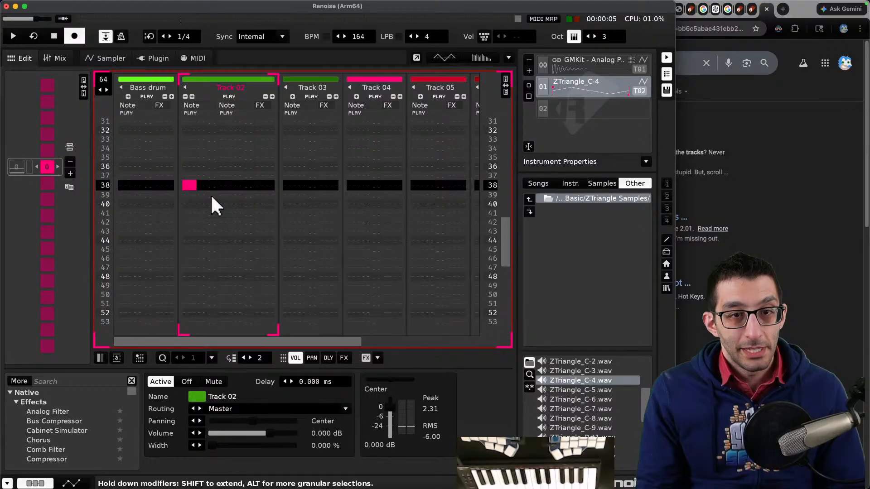
pyautogui.scroll(-6, 211, 198)
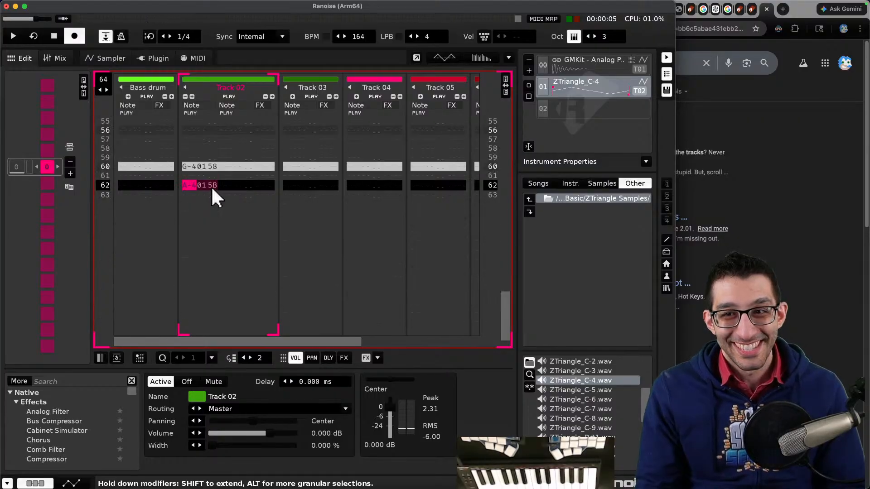
# - Rename Track 02 as Triangle wave
pyautogui.doubleClick(234, 86)
pyautogui.write('Triangle')
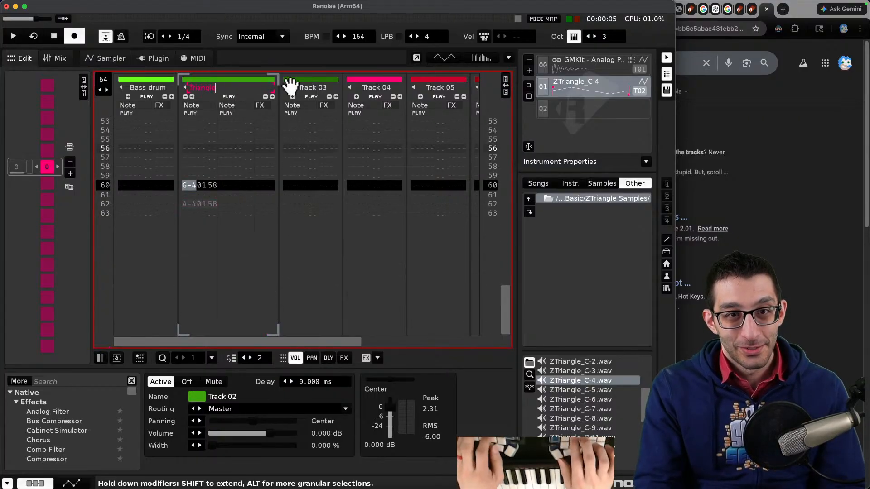
pyautogui.write(' wave')
pyautogui.press('Return')
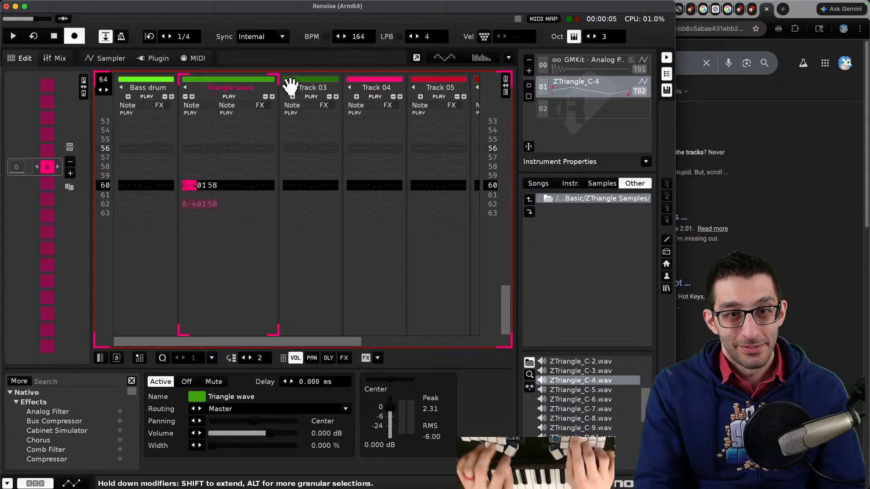
# - Widen the pattern sequencer and name the first sequence slot Anacrusis
pyautogui.rightClick(45, 170)
pyautogui.press('Escape')
pyautogui.moveTo(85, 165); pyautogui.dragTo(170, 166)
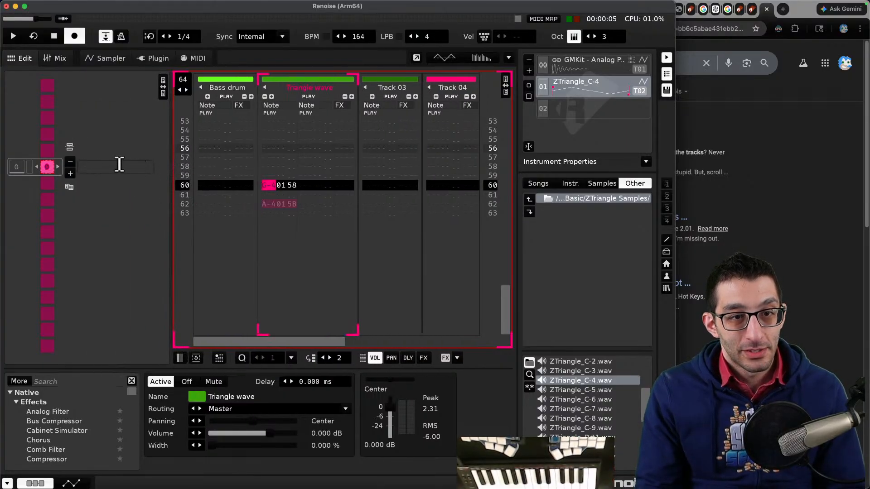
pyautogui.click(120, 164)
pyautogui.write('acrusis')
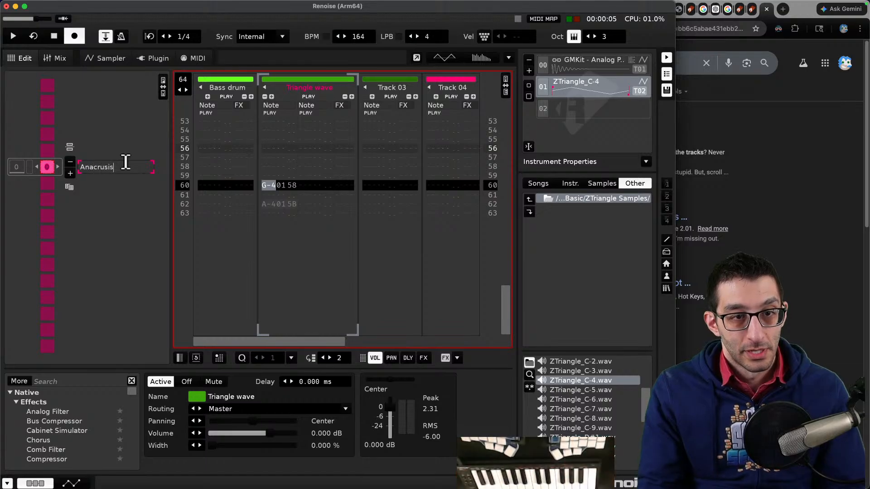
pyautogui.press('Return')
# - Add a new pattern to the sequence after the Anacrusis slot
pyautogui.click(69, 173)
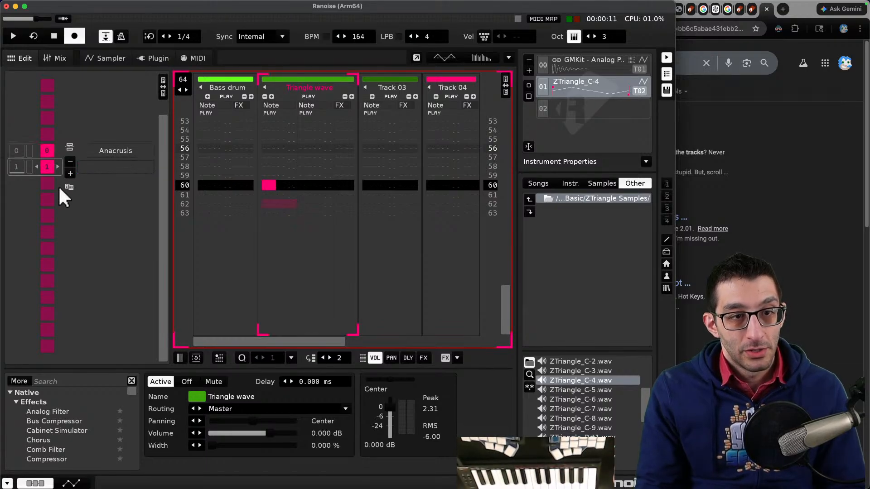
pyautogui.scroll(-10, 279, 181)
pyautogui.scroll(11, 279, 183)
pyautogui.scroll(-4, 278, 181)
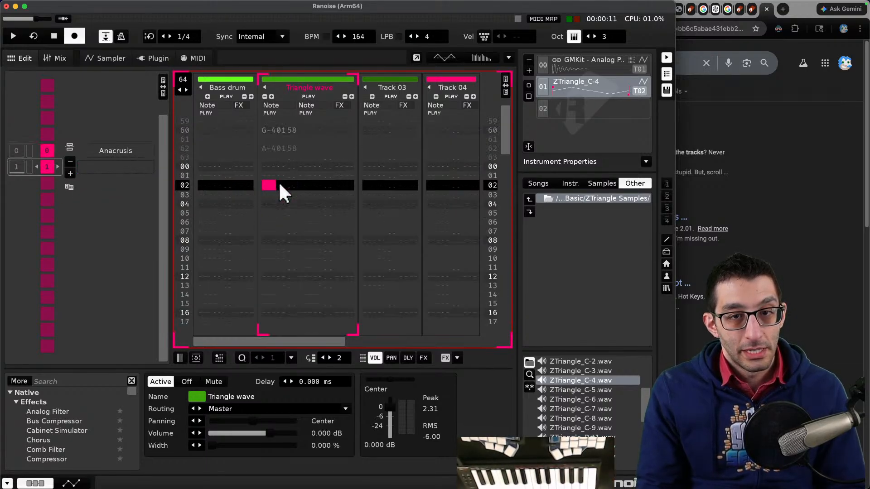
pyautogui.scroll(1, 277, 178)
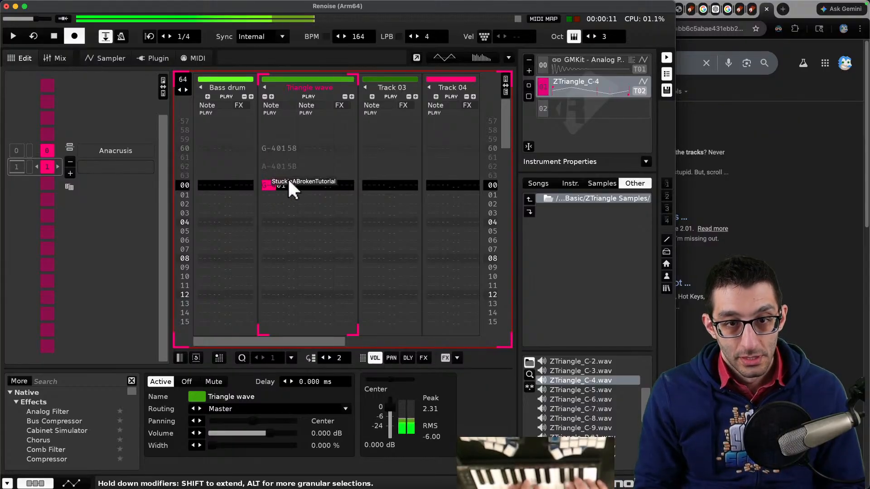
# - Play the song from the Anacrusis pattern to hear the pickup notes lead into the main pattern
pyautogui.scroll(2, 292, 185)
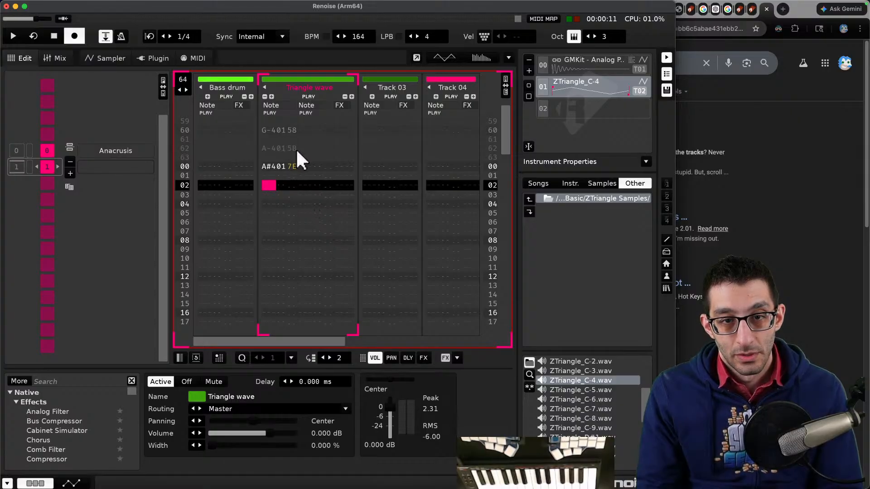
pyautogui.scroll(-2, 297, 172)
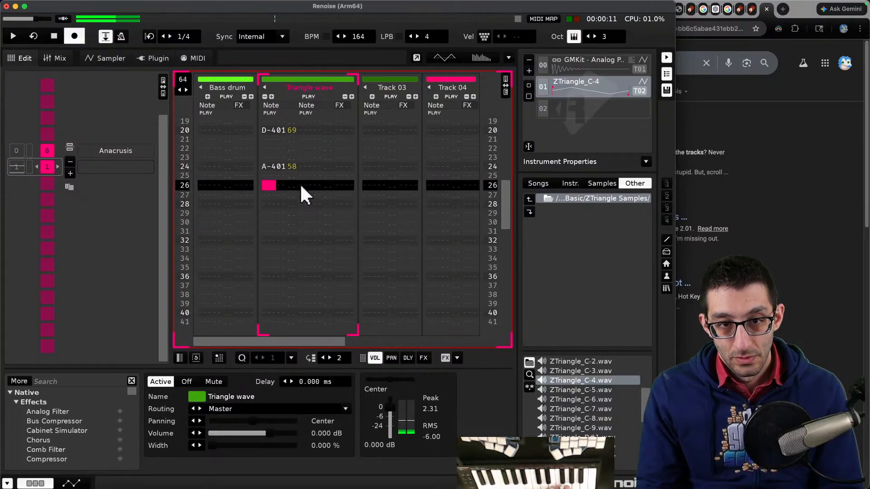
pyautogui.press('space')
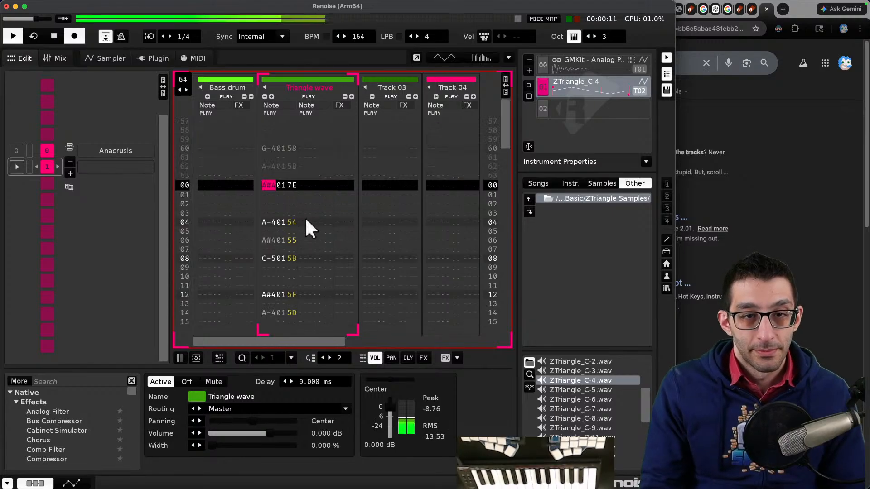
pyautogui.press('space')
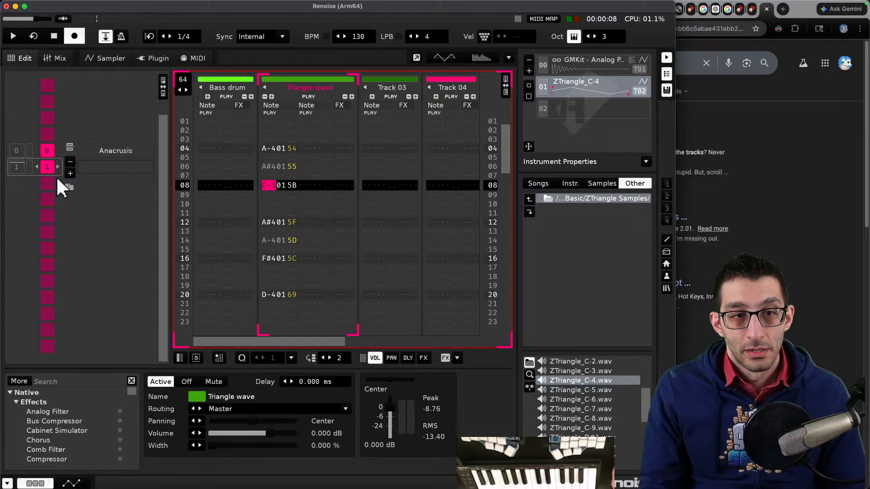
pyautogui.click(44, 150)
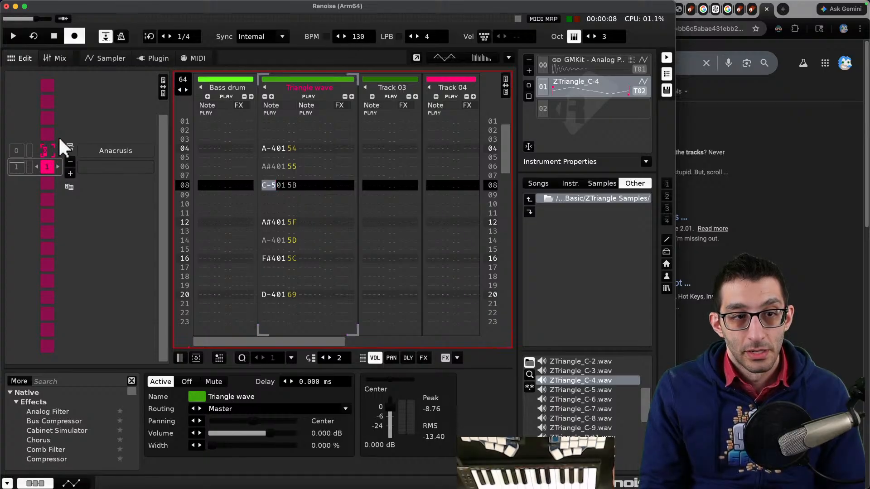
pyautogui.click(48, 151)
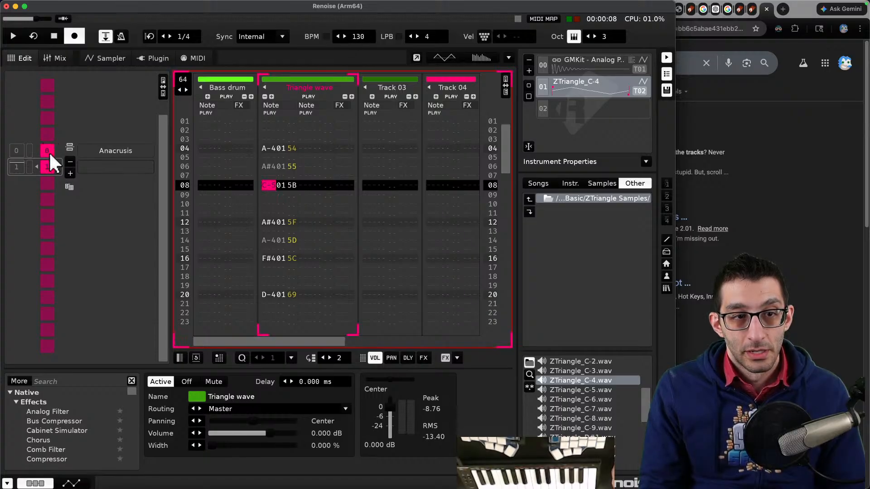
pyautogui.doubleClick(15, 149)
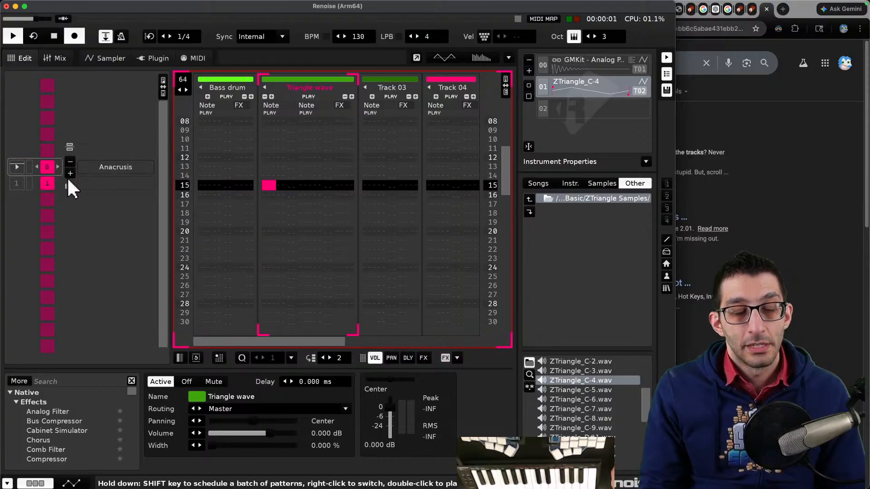
pyautogui.press('space')
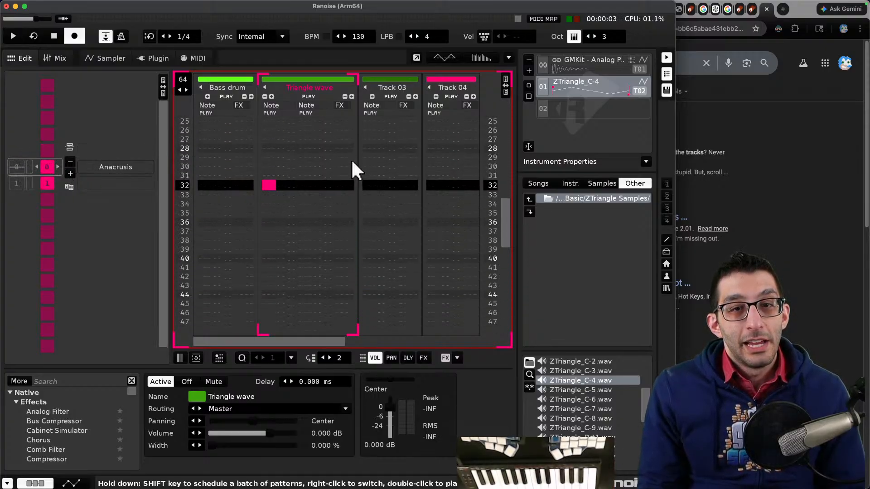
pyautogui.scroll(10, 323, 174)
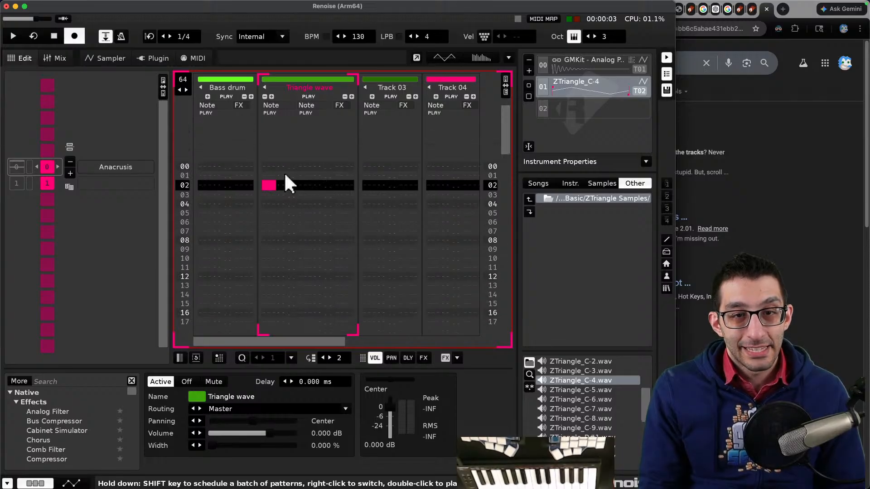
pyautogui.scroll(2, 284, 173)
pyautogui.rightClick(264, 182)
pyautogui.click(262, 182)
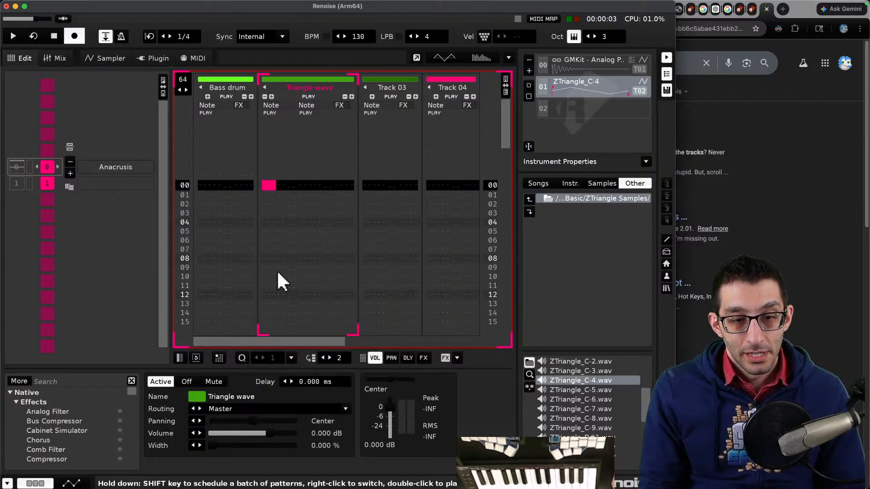
# - Scroll through the effect device list to find the routing devices
pyautogui.scroll(-6, 71, 412)
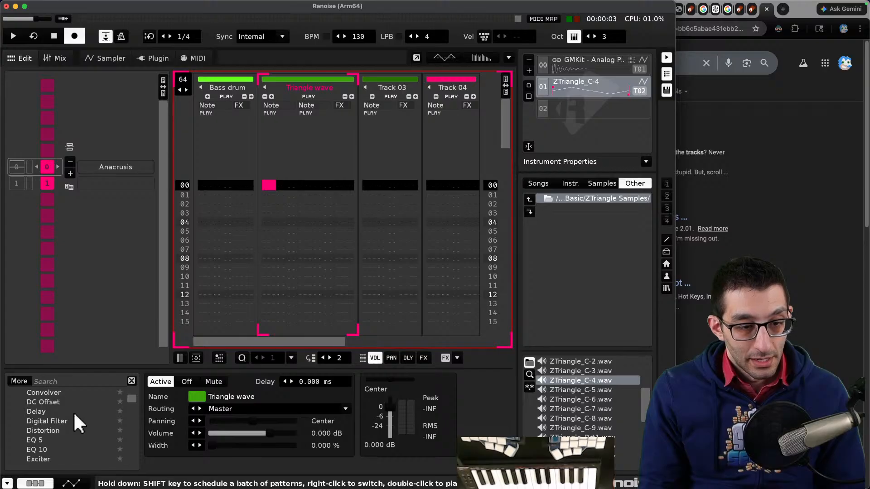
pyautogui.scroll(-8, 73, 415)
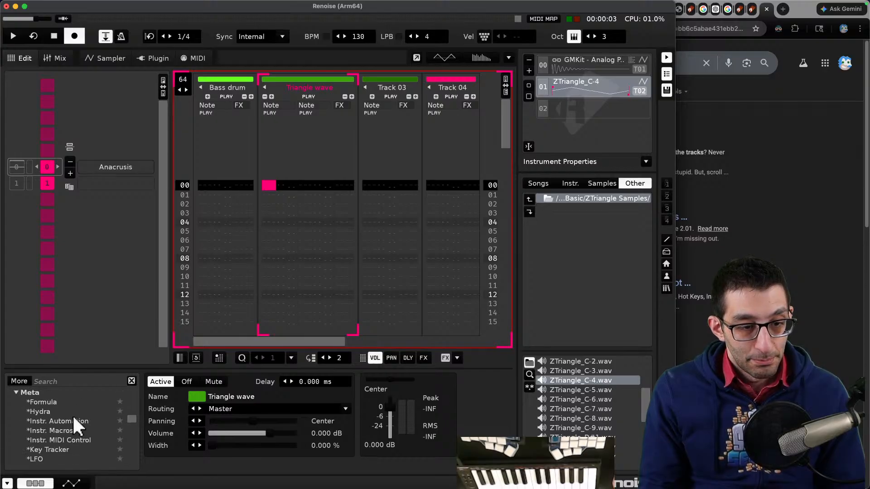
pyautogui.scroll(-7, 73, 414)
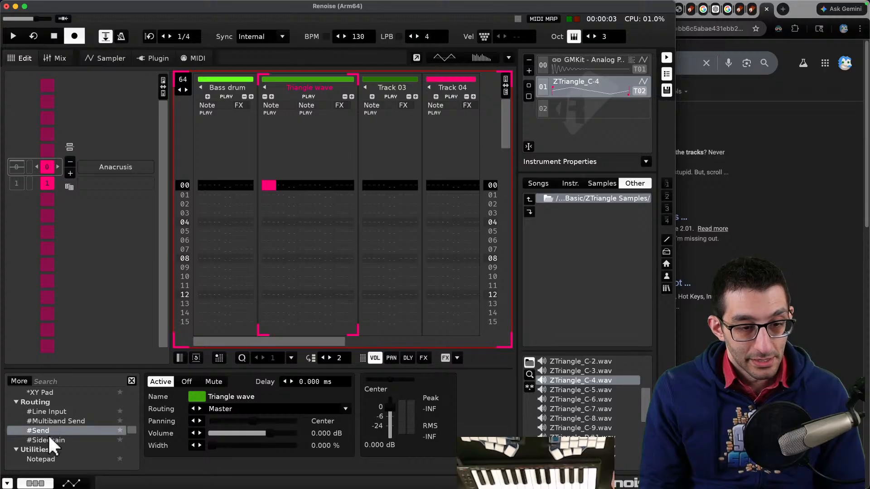
pyautogui.scroll(-5, 61, 428)
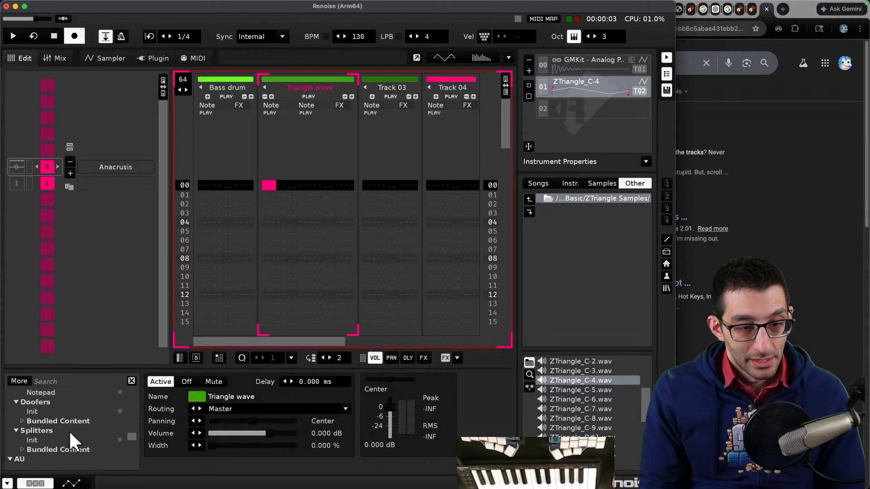
pyautogui.scroll(-8, 70, 431)
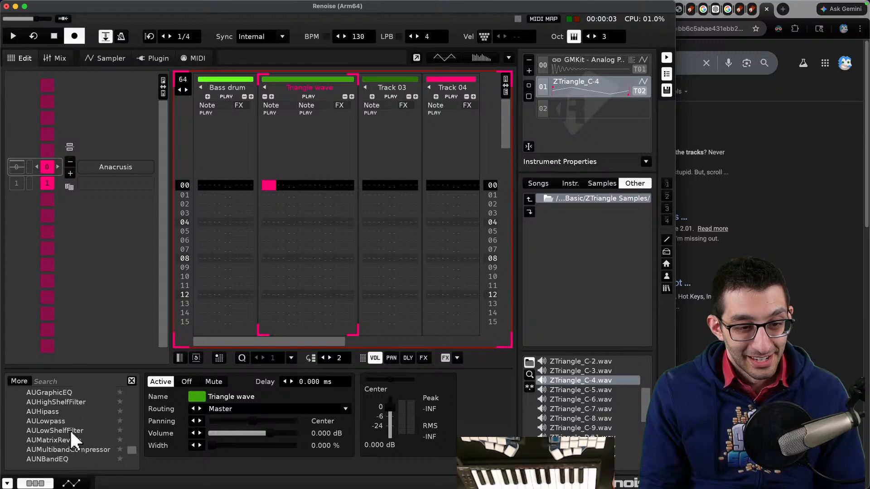
pyautogui.scroll(12, 72, 428)
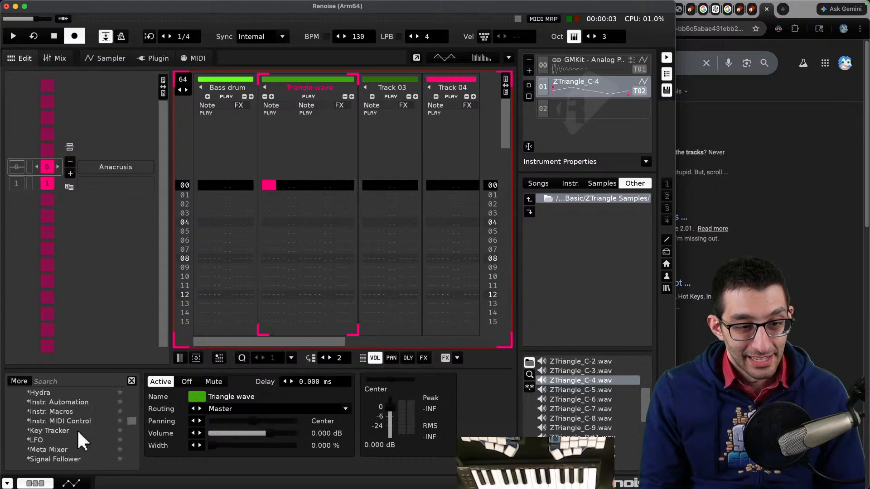
pyautogui.scroll(-2, 68, 430)
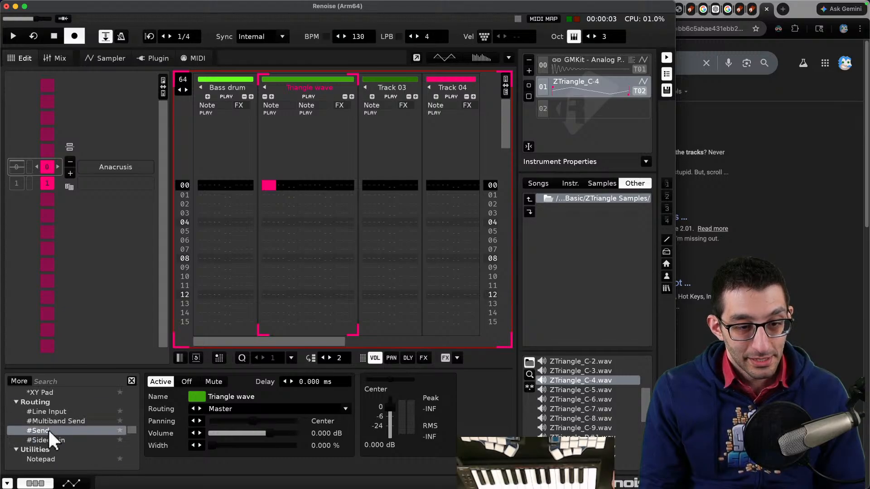
# - Try adding a #Send routing device to the Triangle wave track
pyautogui.rightClick(51, 439)
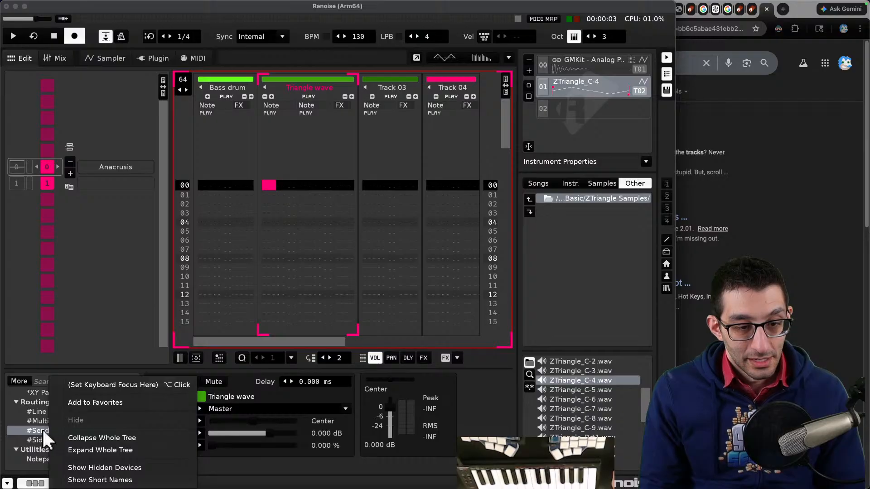
pyautogui.click(41, 430)
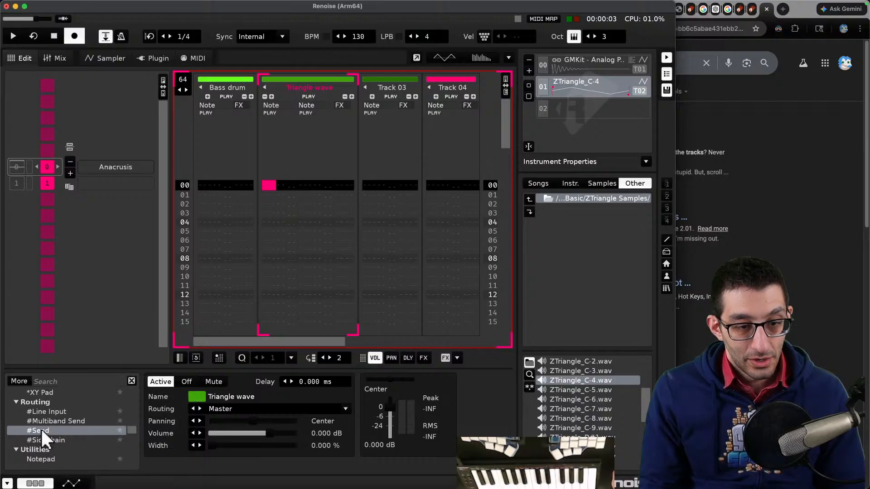
pyautogui.doubleClick(42, 429)
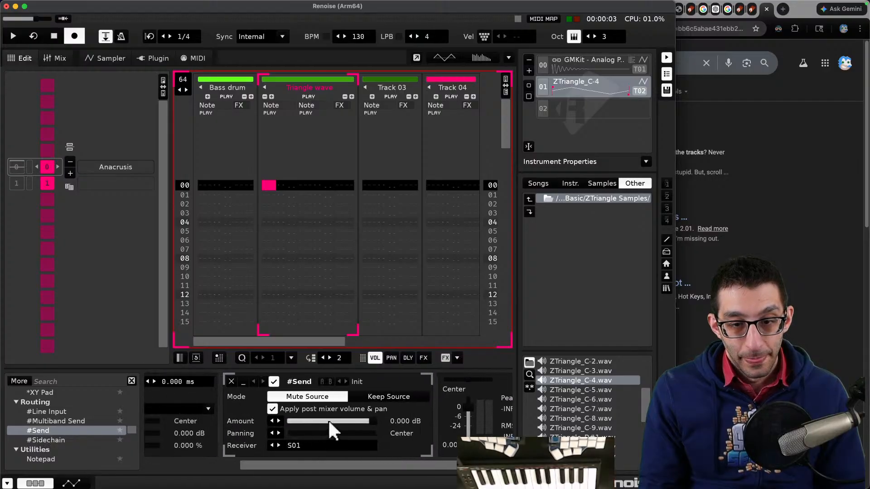
pyautogui.click(231, 381)
# - Search the web in a new tab for renoise skip to end of track and read the answer
pyautogui.press('super+Tab')
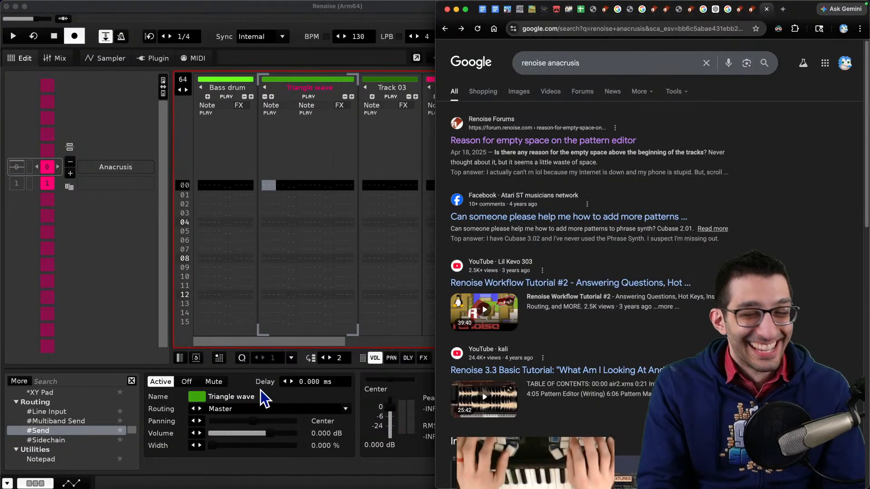
pyautogui.press('super+t')
pyautogui.write('renoise skip ')
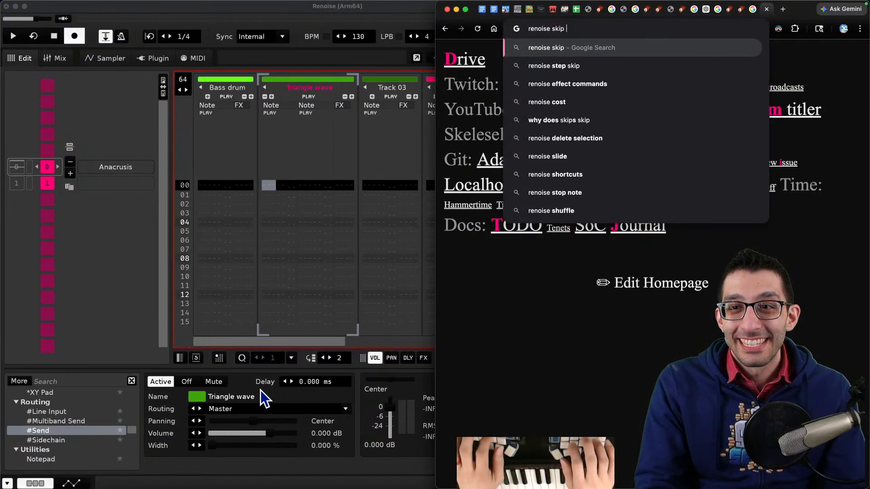
pyautogui.write('to end of track')
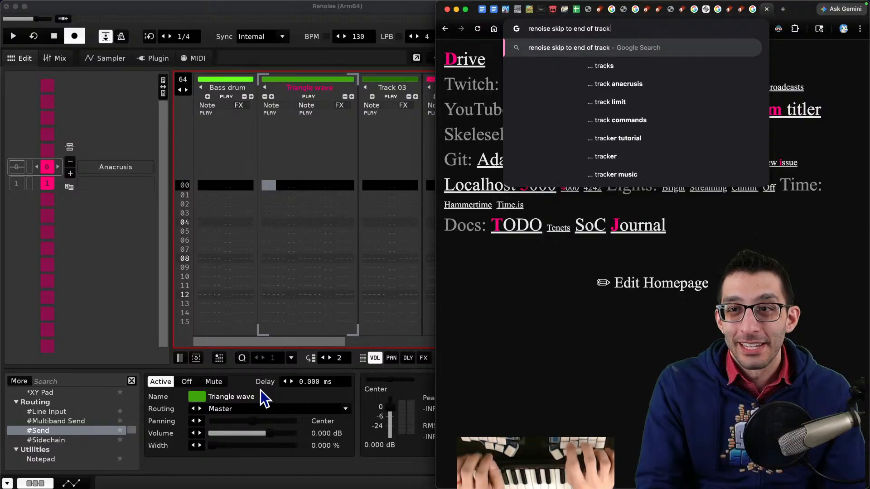
pyautogui.press('Return')
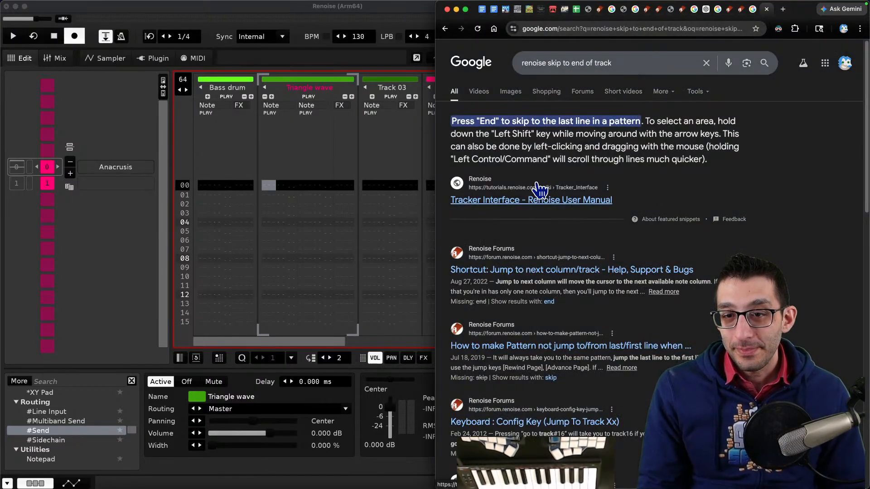
pyautogui.moveTo(563, 63); pyautogui.dragTo(724, 74)
pyautogui.scroll(-3, 708, 194)
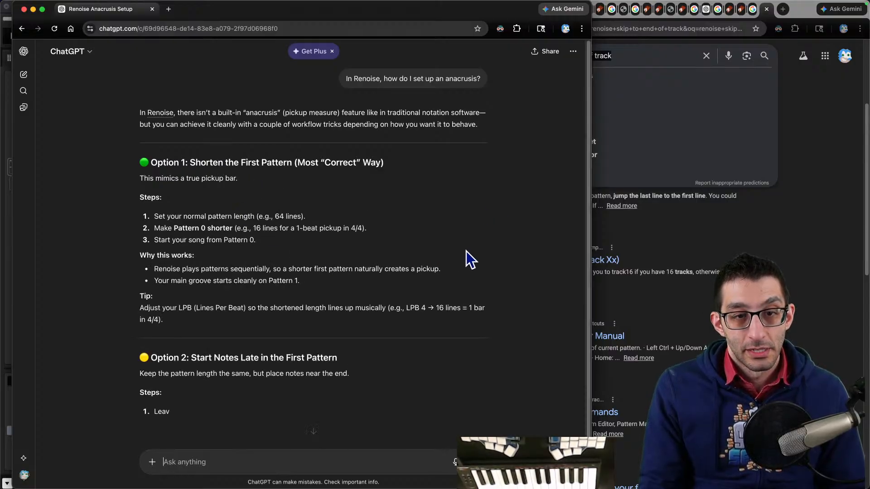
pyautogui.middleClick(112, 9)
pyautogui.hotkey('ctrl', 'shift', 'Tab')
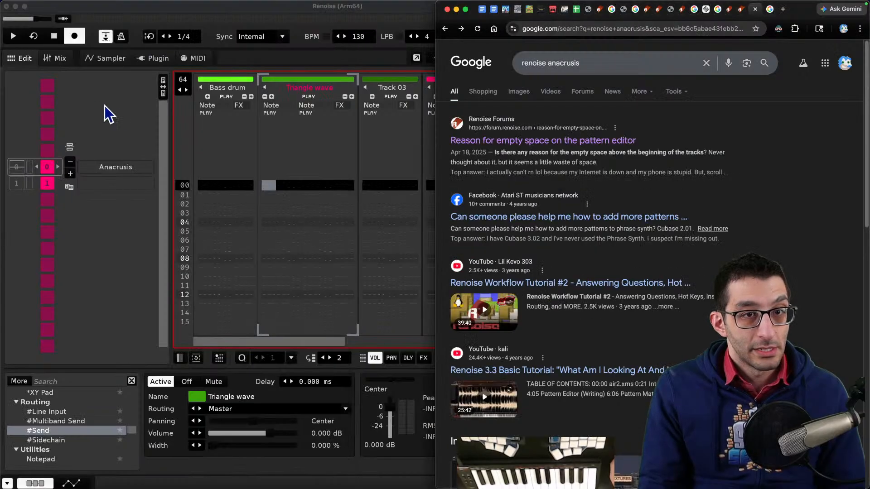
pyautogui.click(68, 182)
pyautogui.click(180, 89)
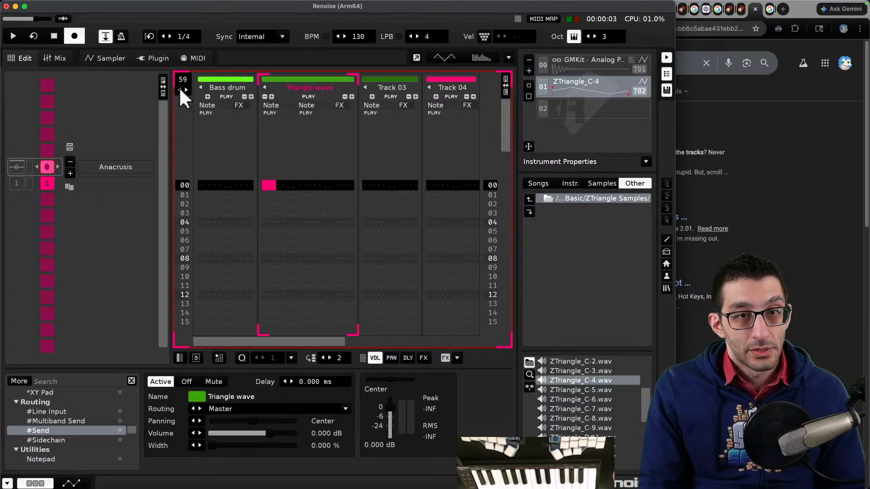
pyautogui.scroll(-20, 287, 251)
pyautogui.scroll(-15, 281, 246)
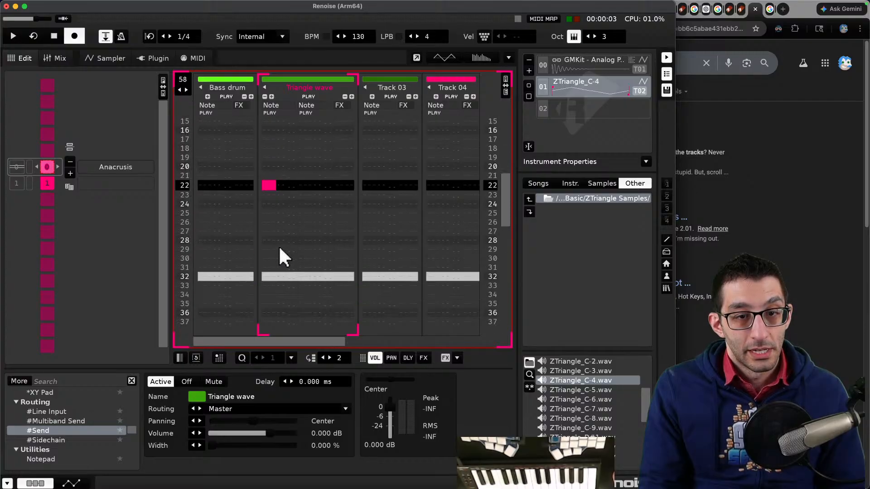
pyautogui.scroll(-3, 274, 245)
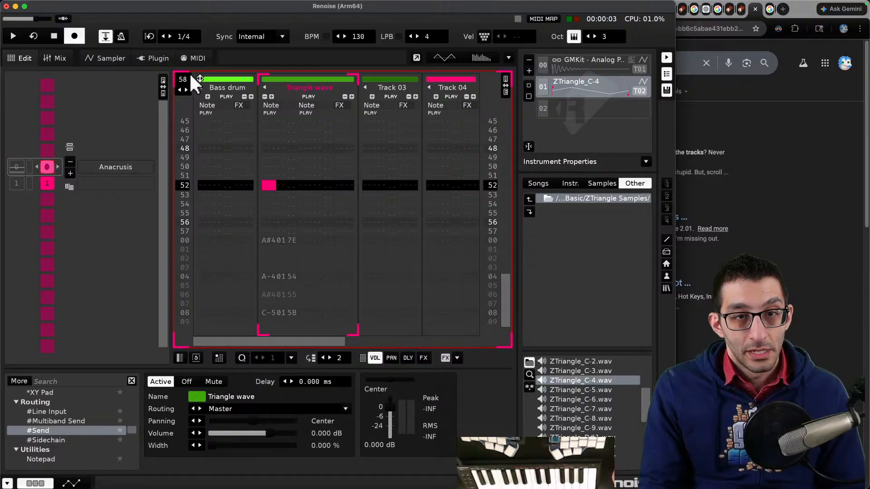
pyautogui.click(186, 89)
pyautogui.click(186, 89)
pyautogui.click(185, 89)
pyautogui.click(186, 89)
pyautogui.click(185, 89)
pyautogui.click(185, 89)
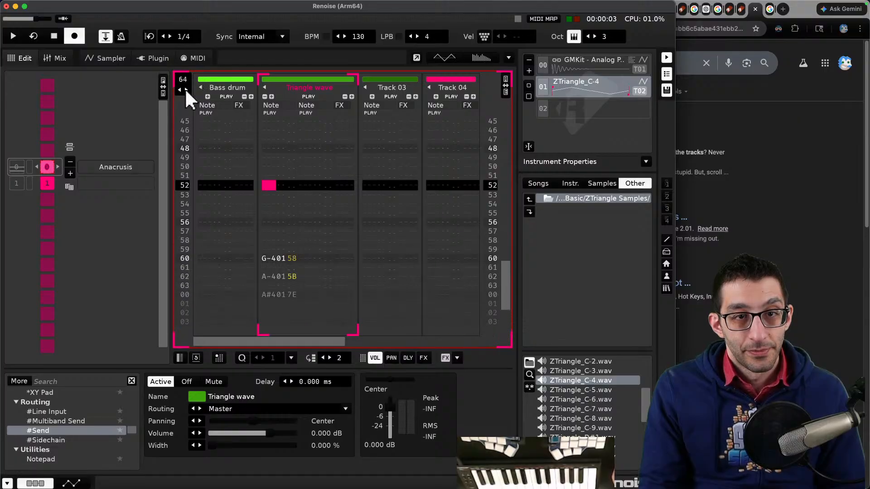
# - Move the G-4 and A-4 pickup notes from rows 60–61 to rows 00–01 of the Triangle wave track
pyautogui.moveTo(265, 253); pyautogui.dragTo(287, 287)
pyautogui.press('super+x')
pyautogui.scroll(15, 297, 235)
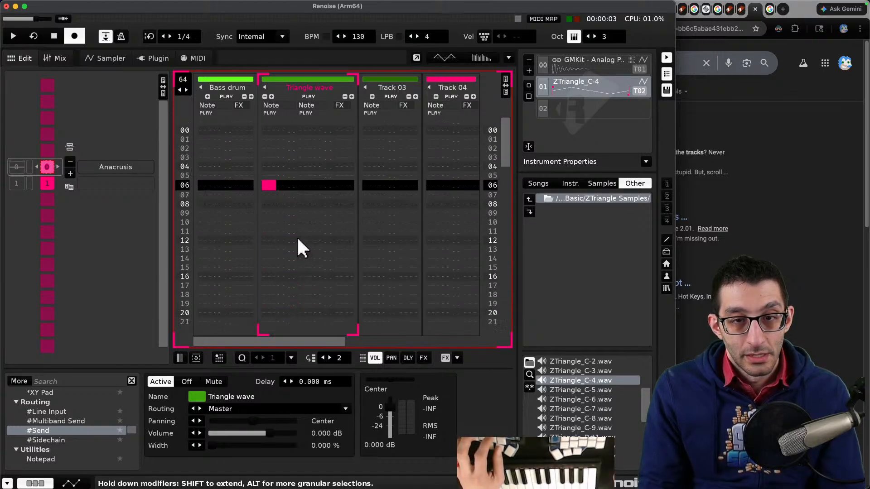
pyautogui.scroll(-7, 284, 229)
pyautogui.click(264, 147)
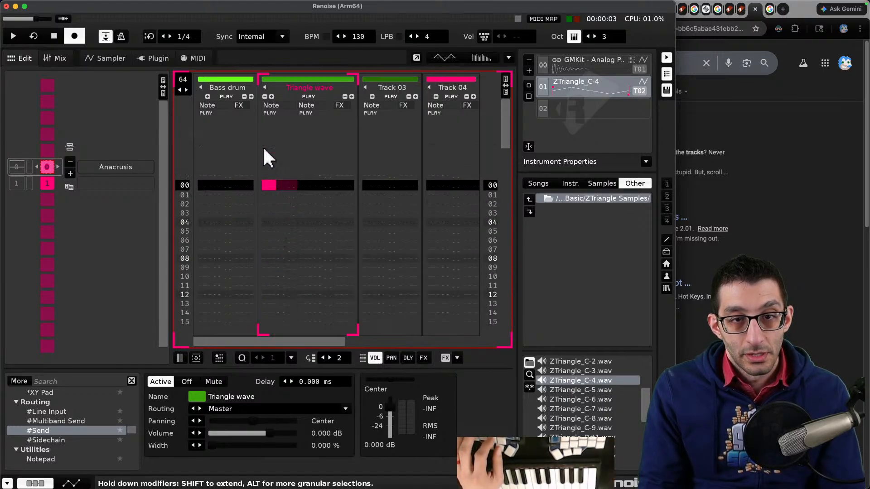
pyautogui.press('super+v')
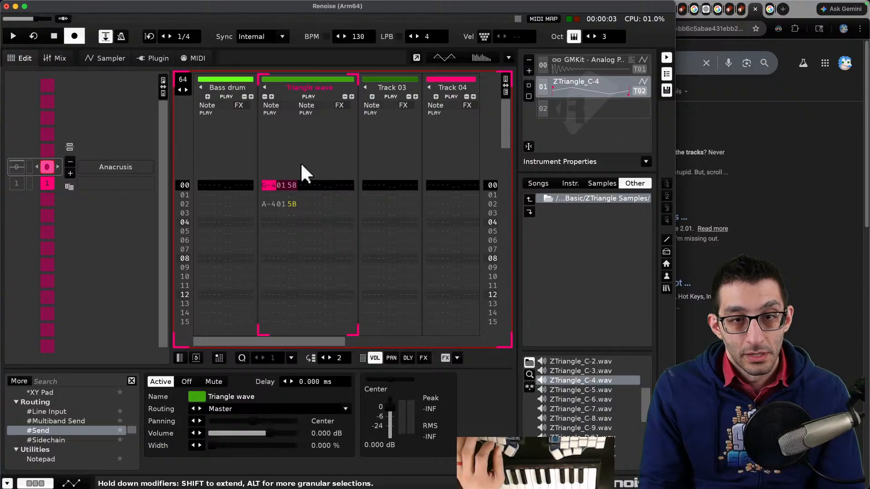
# - Set the Anacrusis pattern length to 4 lines
pyautogui.click(182, 79)
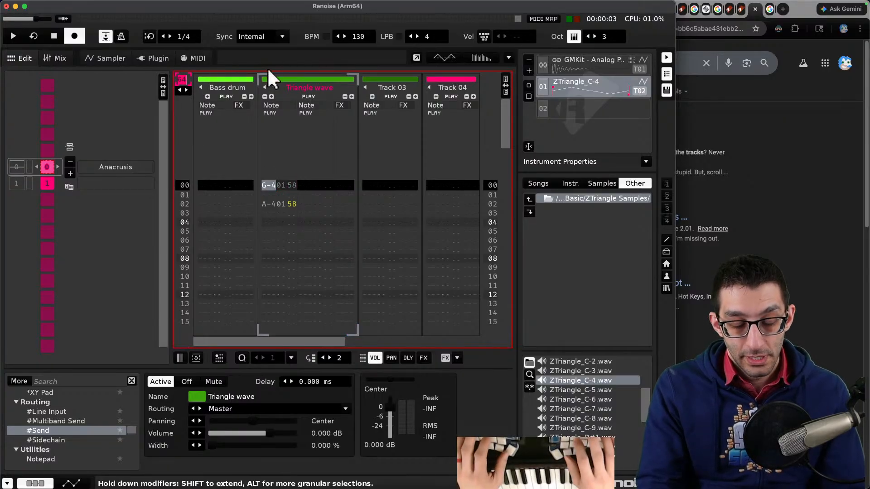
pyautogui.write('4')
pyautogui.press('Return')
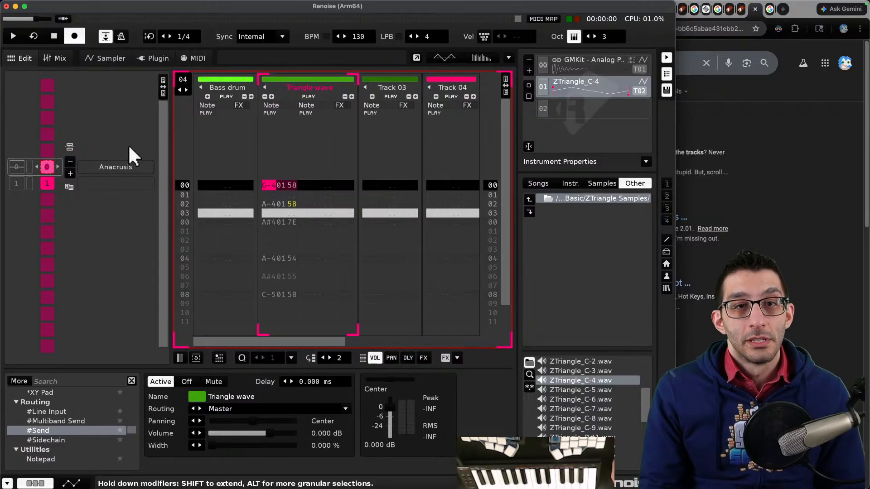
# - Play the song from the start to hear the anacrusis lead into the main pattern
pyautogui.press('space')
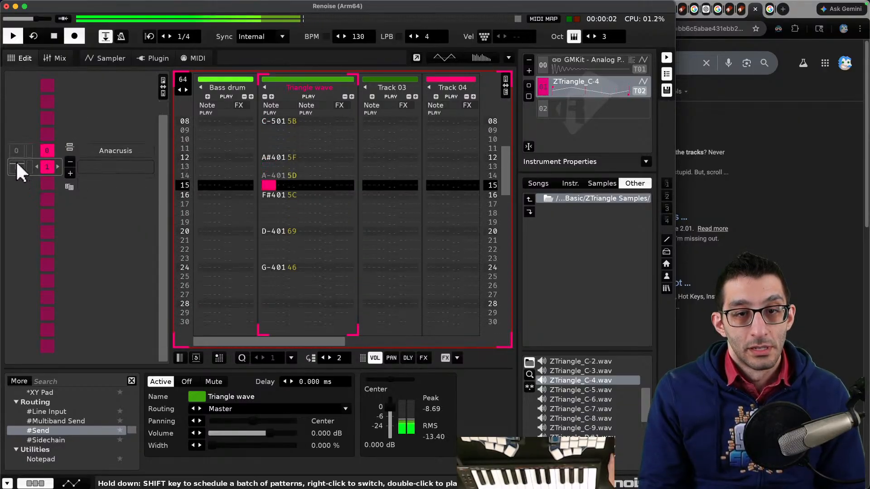
pyautogui.press('space')
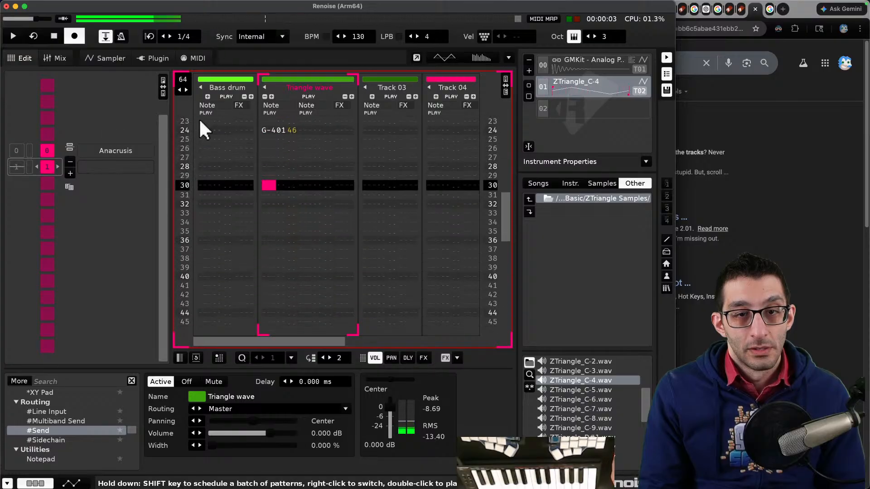
# - Switch to the notes document and add an Anacrusis entry explaining to shorten the first pattern's length, which starts at 64, at the pattern's upper left
pyautogui.press('super+Tab')
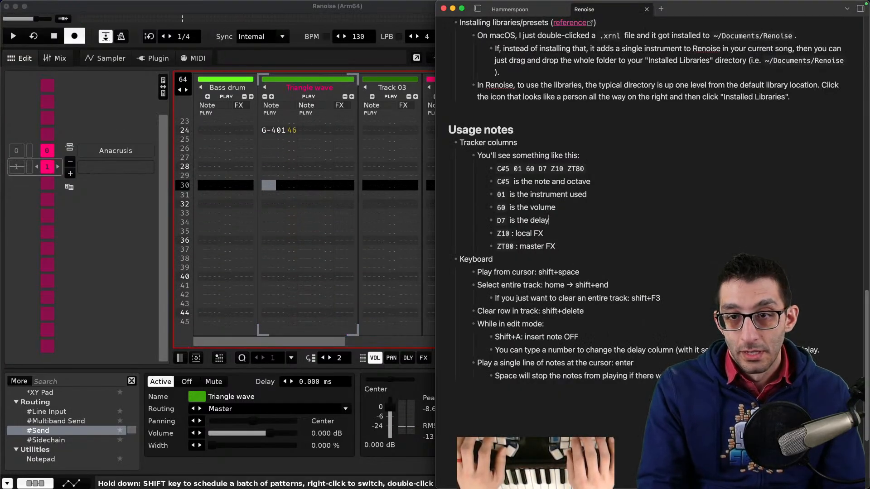
pyautogui.press('Right')
pyautogui.press('Return')
pyautogui.write('Anacrusis:')
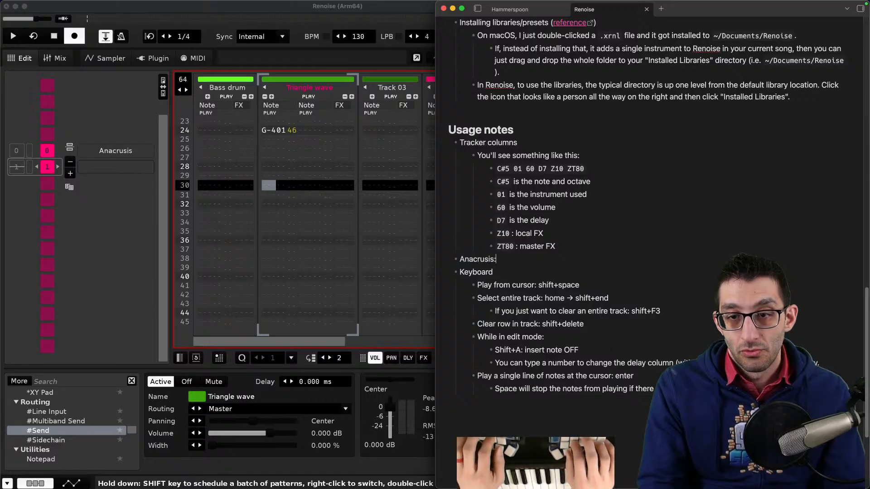
pyautogui.press('BackSpace')
pyautogui.press('Return')
pyautogui.press('Tab')
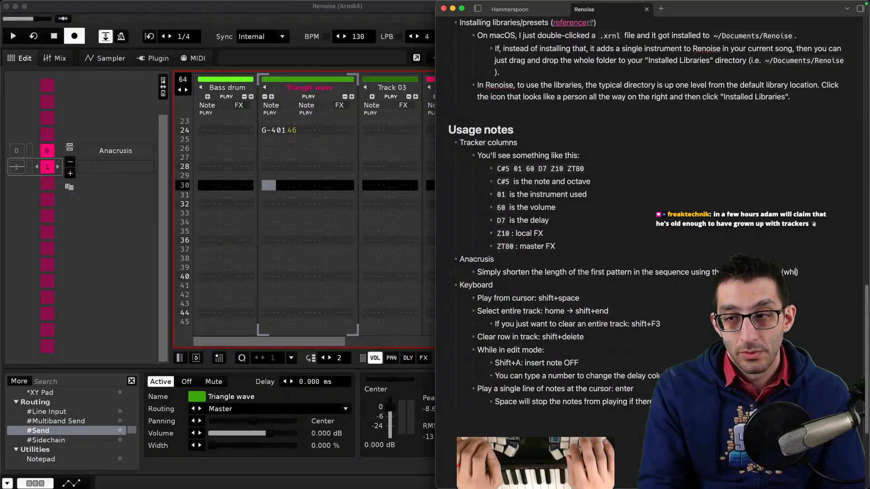
pyautogui.write('64)')
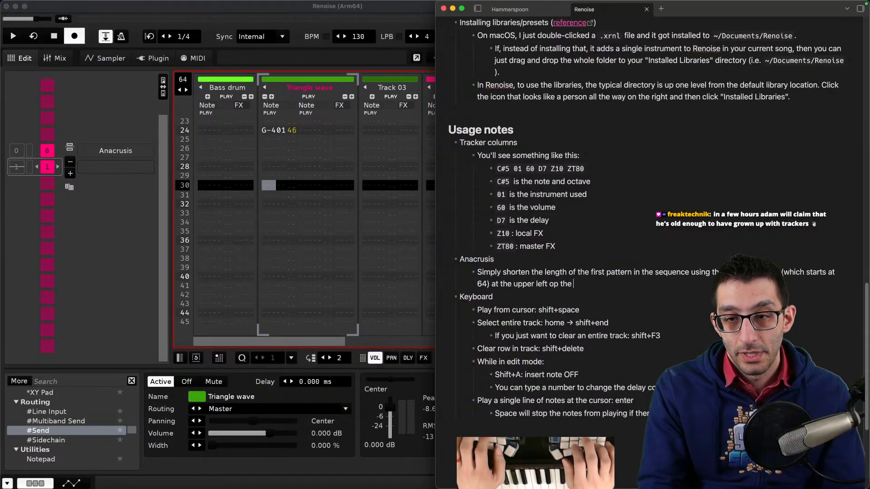
pyautogui.write(' at the upper left of the pattern')
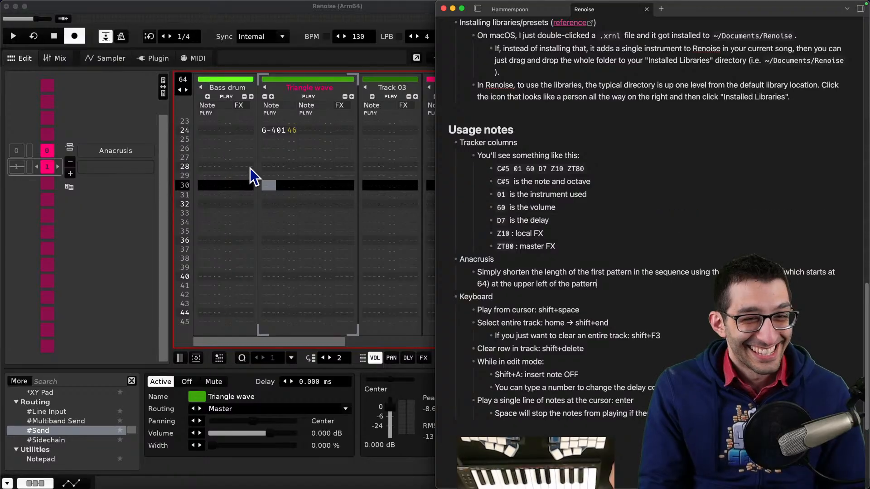
# - Return to the pattern editor and play back the main pattern from several positions on the Triangle wave track
pyautogui.scroll(8, 288, 181)
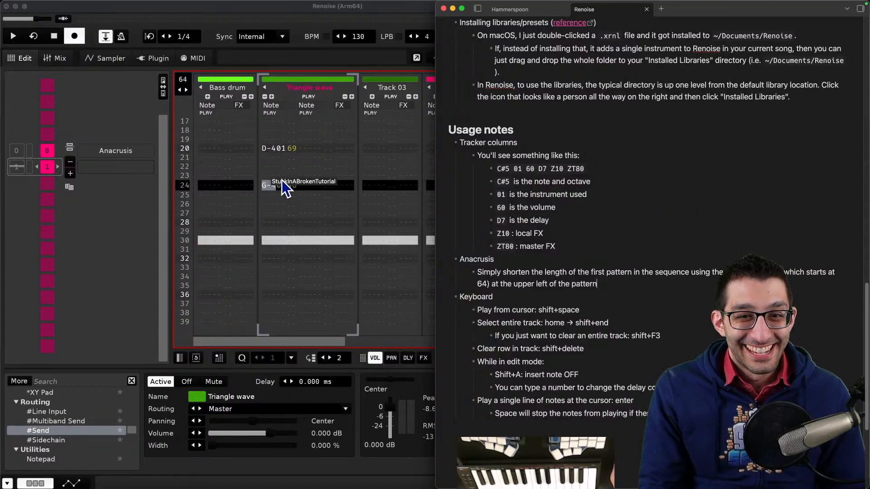
pyautogui.scroll(14, 282, 180)
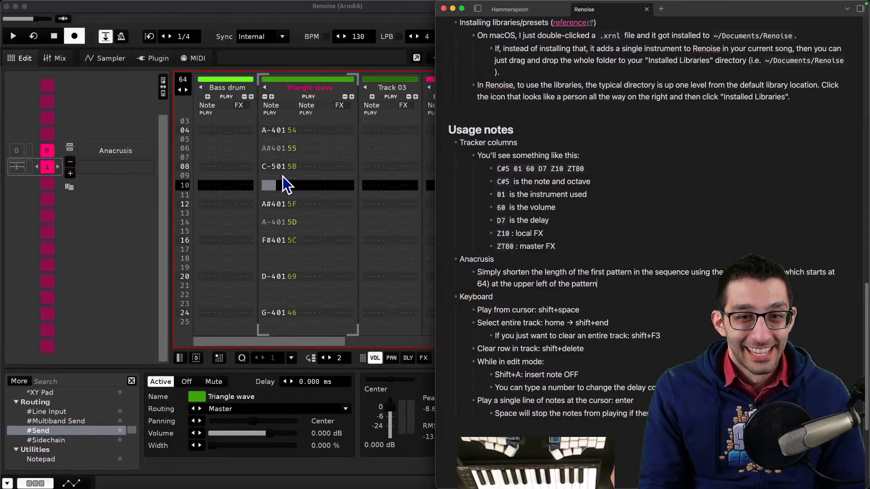
pyautogui.click(269, 149)
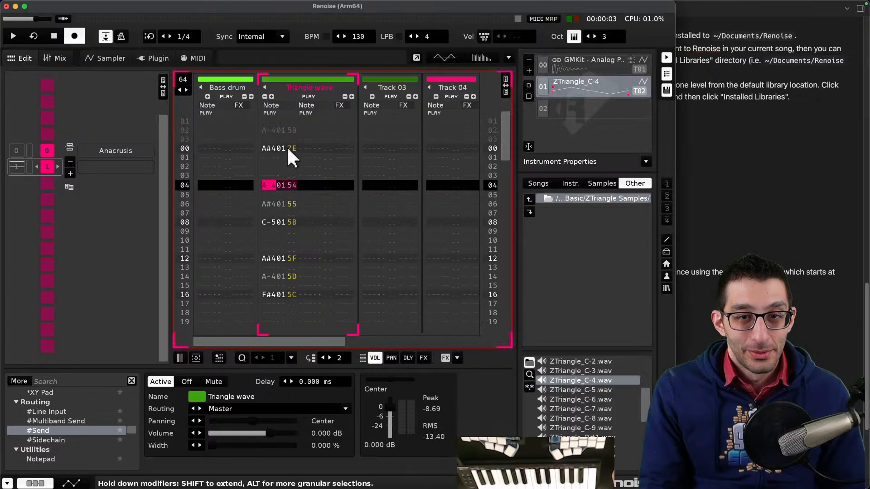
pyautogui.press('space')
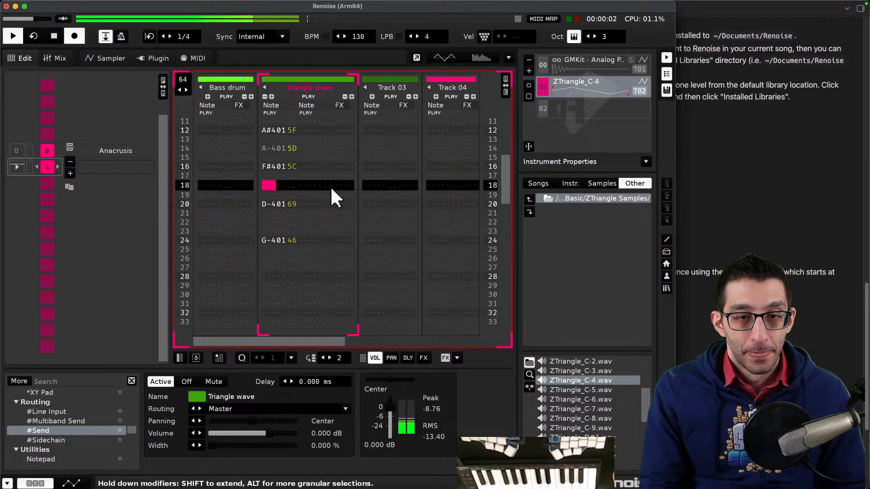
pyautogui.press('space')
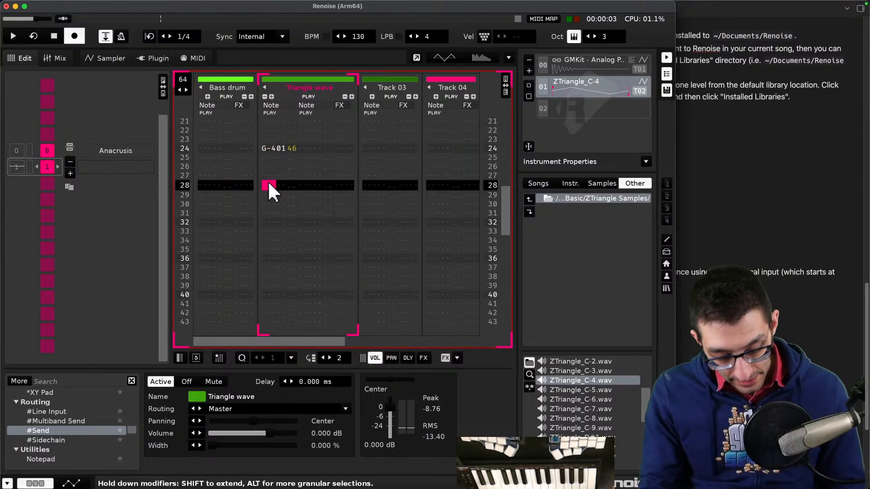
pyautogui.press('Escape')
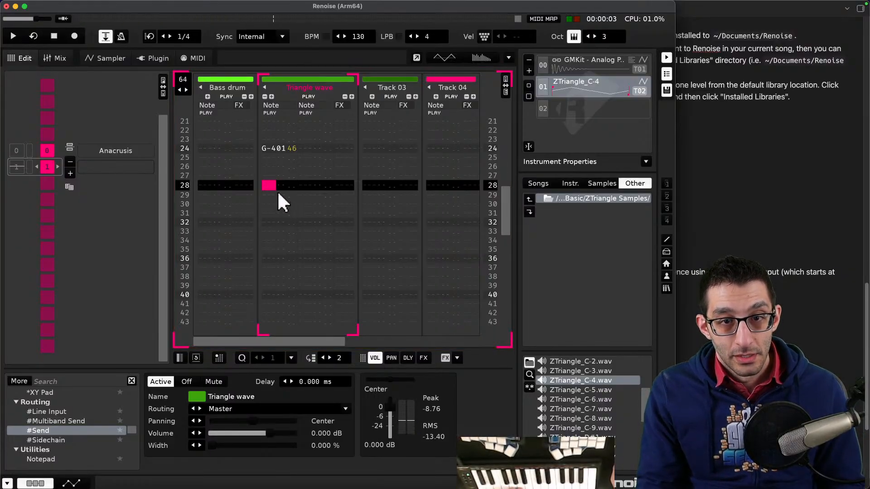
pyautogui.moveTo(273, 185); pyautogui.dragTo(269, 181)
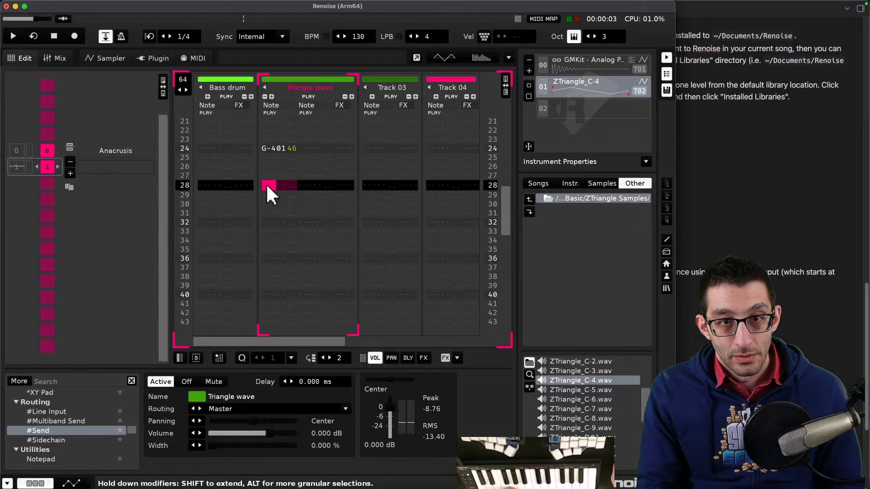
pyautogui.press('Escape')
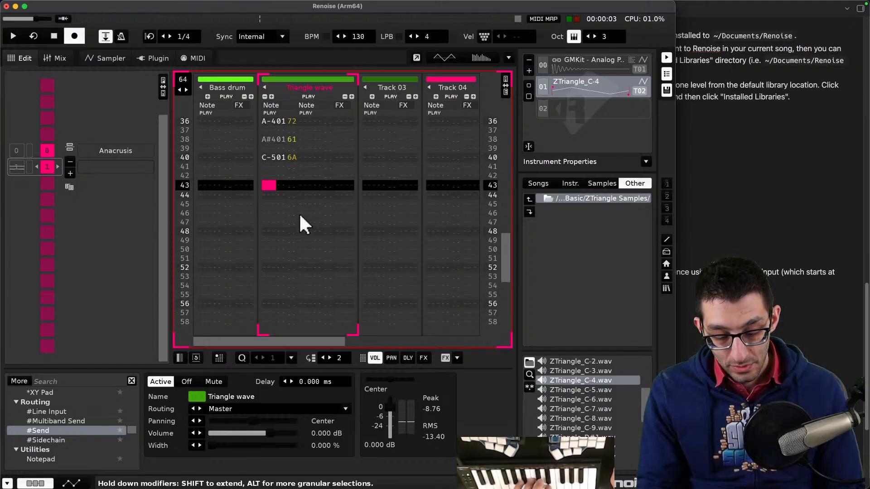
pyautogui.press('Down')
pyautogui.press('Down')
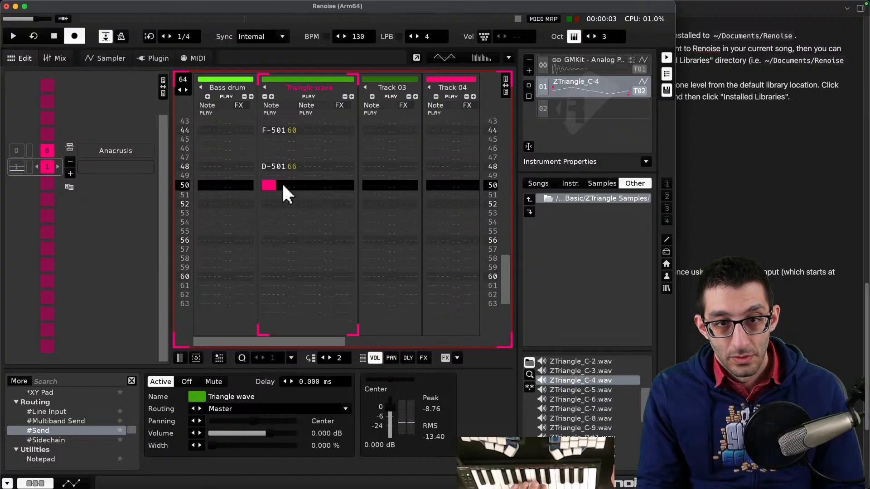
pyautogui.press('space')
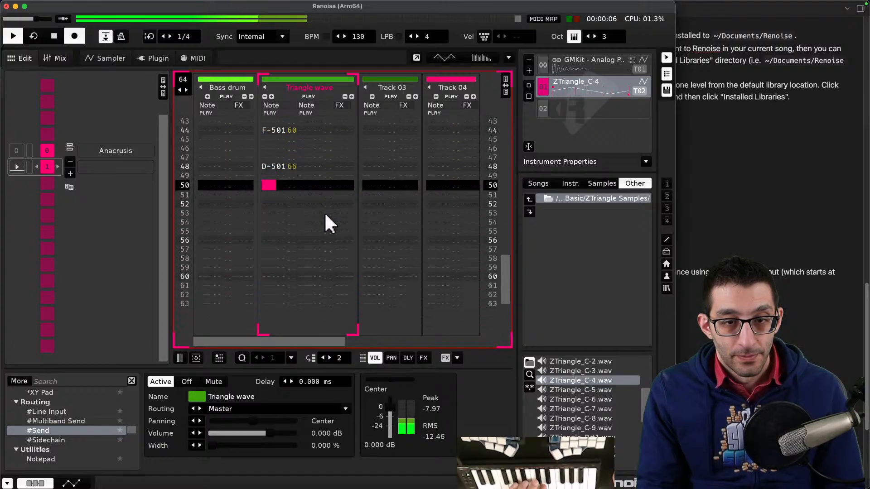
pyautogui.press('space')
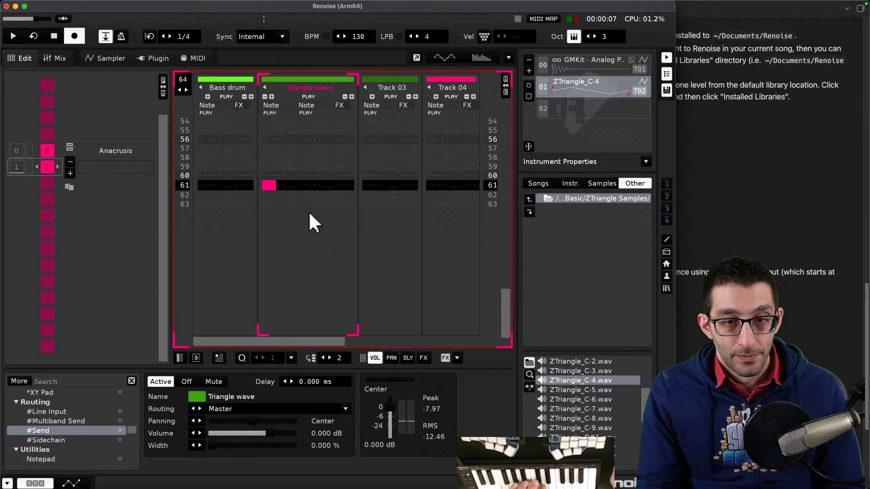
# - Add a new pattern after the main pattern in the song sequence
pyautogui.press('Up')
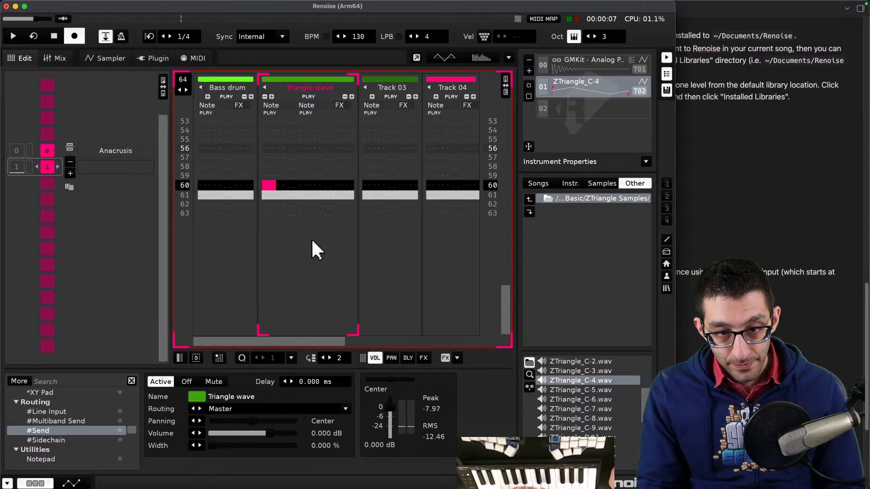
pyautogui.press('Down')
pyautogui.press('Up')
pyautogui.press('Up')
pyautogui.press('Up')
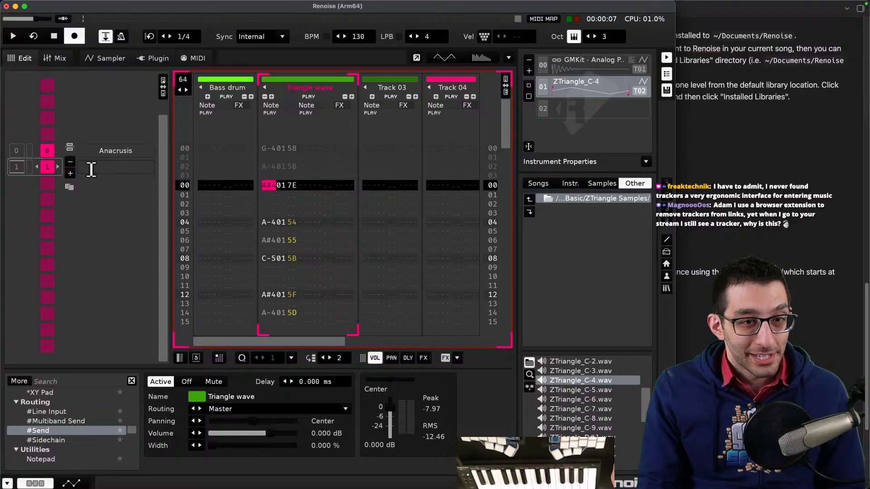
pyautogui.click(70, 173)
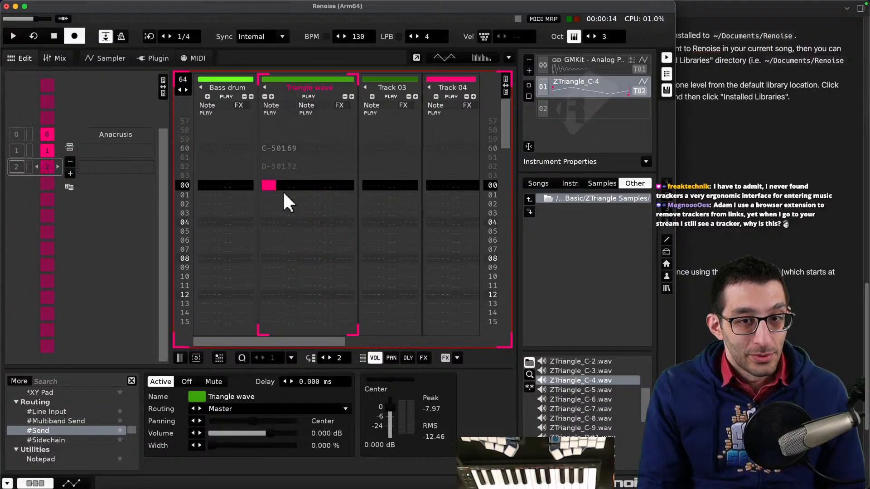
pyautogui.scroll(-2, 279, 207)
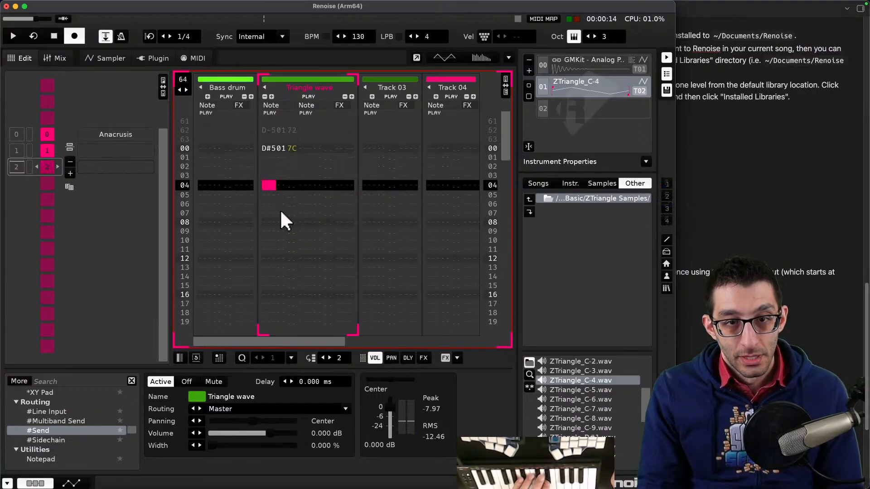
pyautogui.scroll(2, 282, 222)
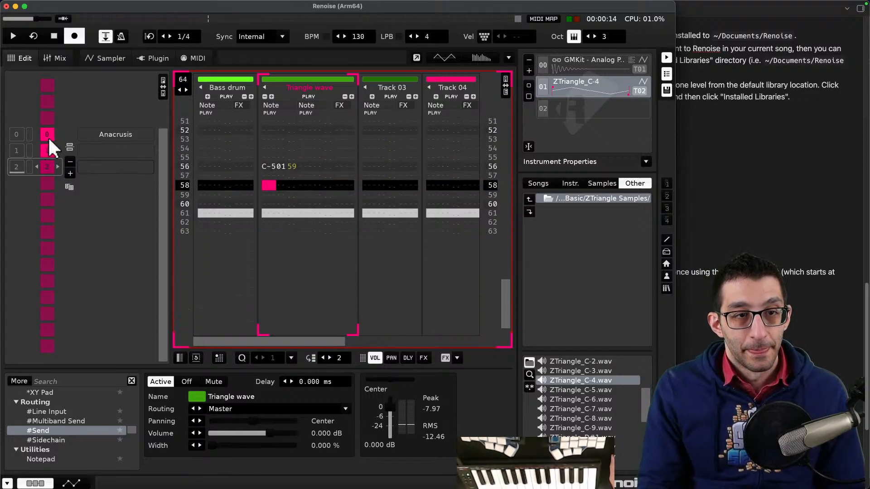
# - Play the song from the main pattern and from the new third pattern to listen to the transition
pyautogui.doubleClick(16, 146)
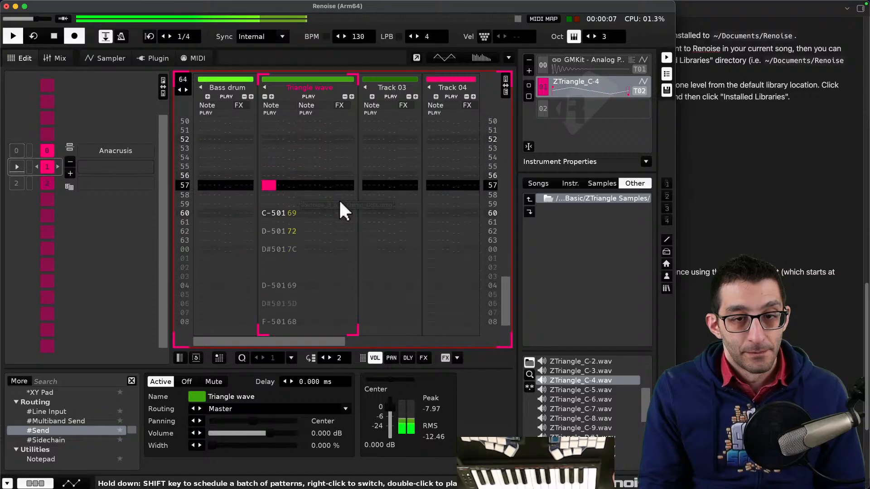
pyautogui.press('space')
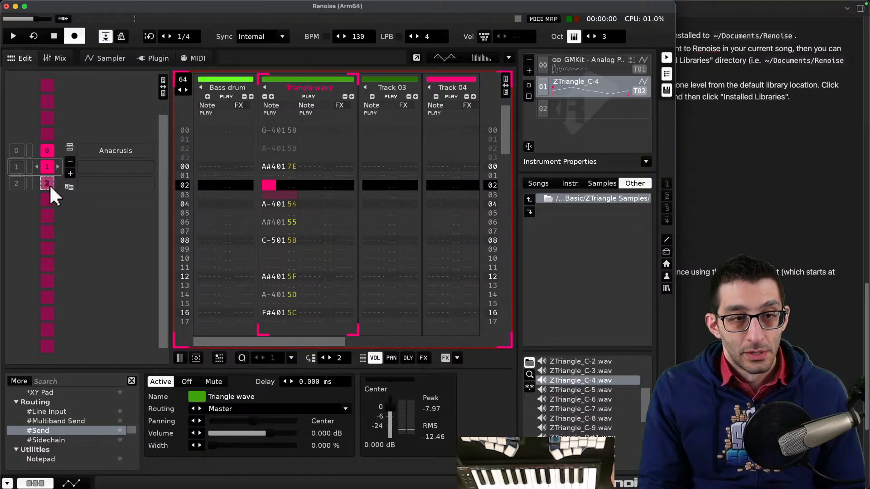
pyautogui.doubleClick(18, 180)
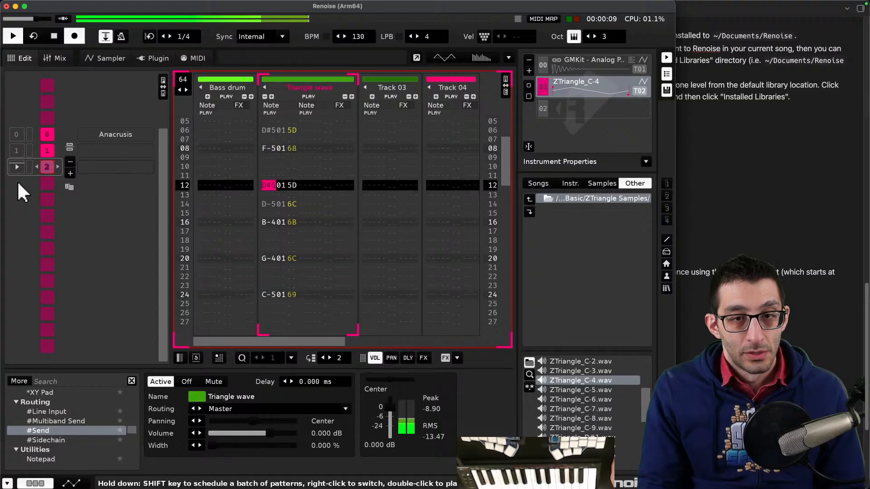
pyautogui.press('space')
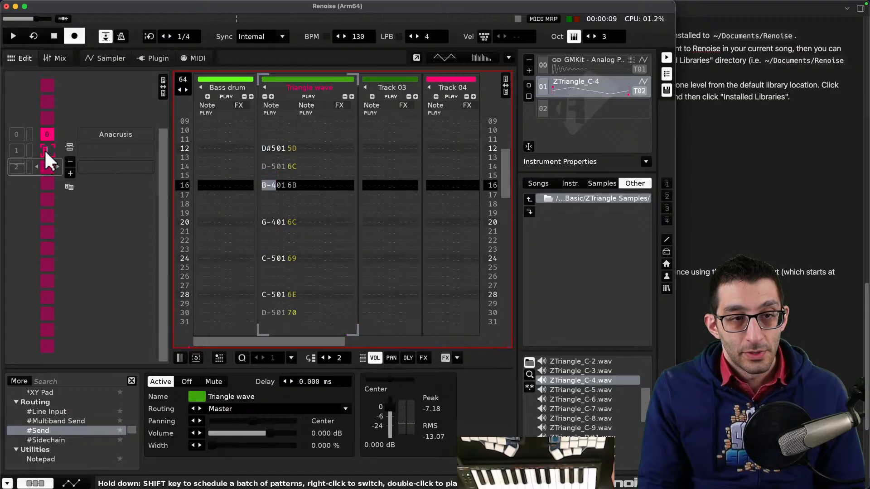
pyautogui.doubleClick(16, 150)
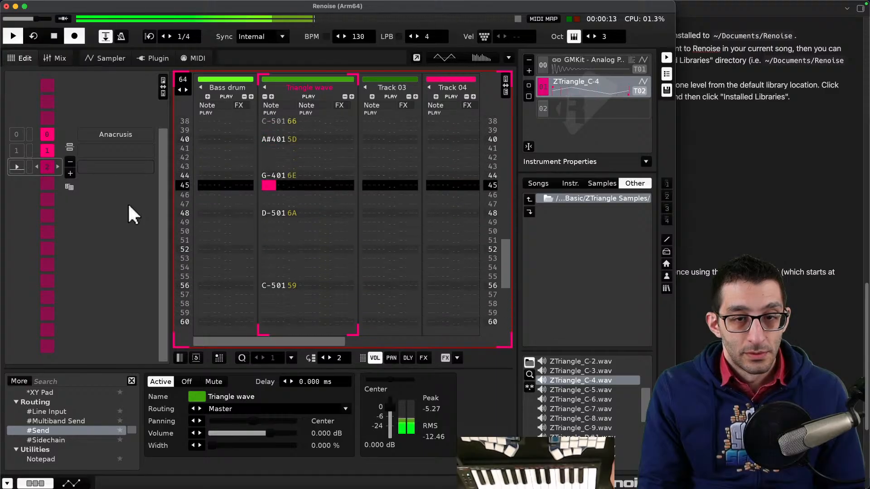
pyautogui.press('space')
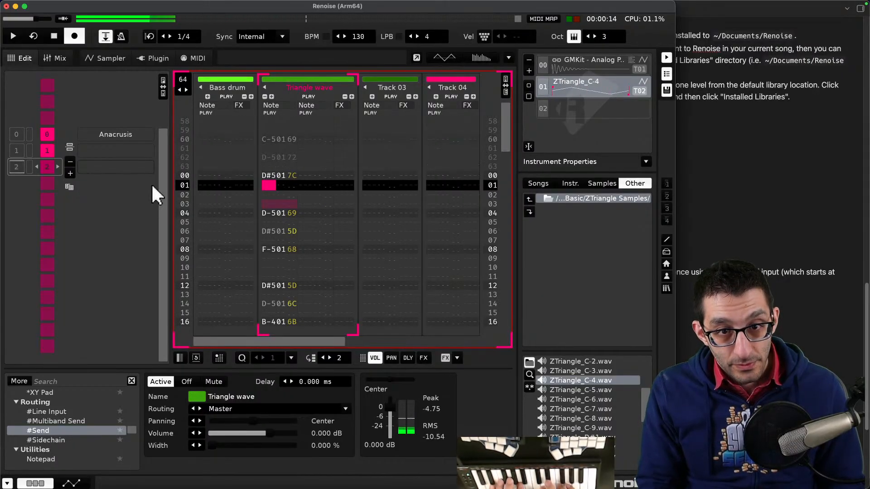
# - Undo the last step recording in the new pattern
pyautogui.press('super+z')
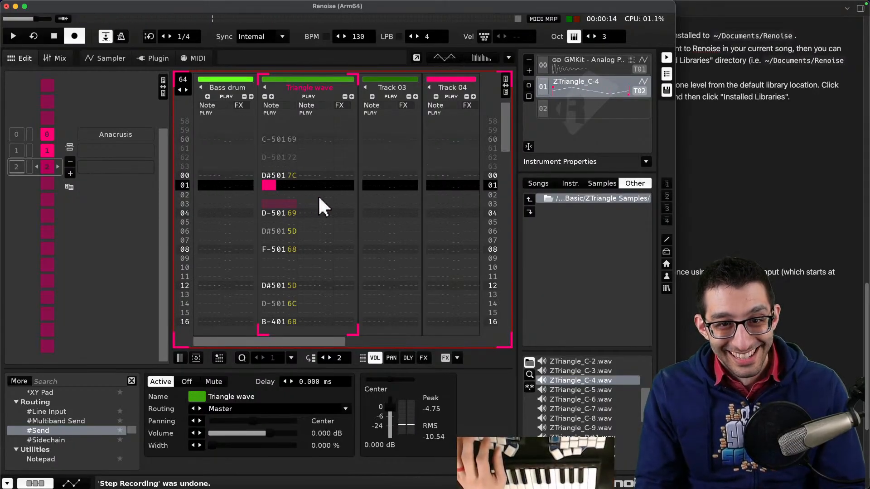
pyautogui.click(321, 195)
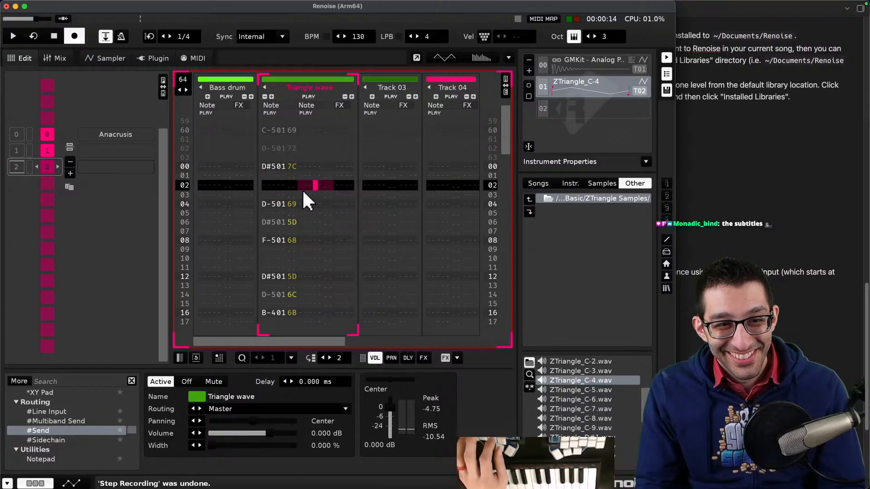
# - Review the new pattern's notes and play the song from the anacrusis pattern
pyautogui.scroll(-16, 333, 213)
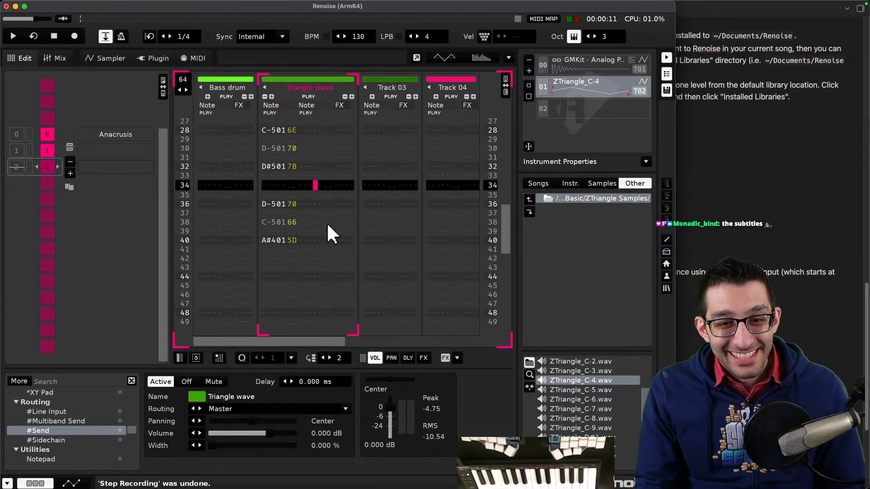
pyautogui.scroll(-4, 327, 222)
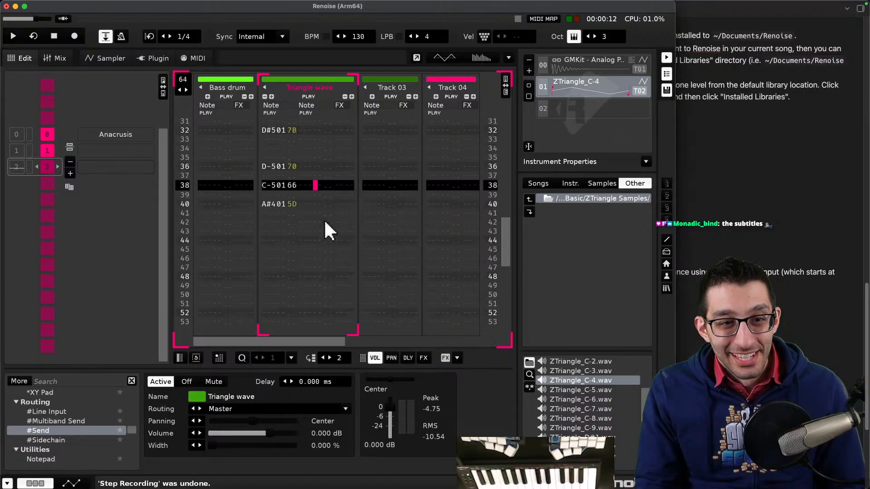
pyautogui.scroll(16, 325, 219)
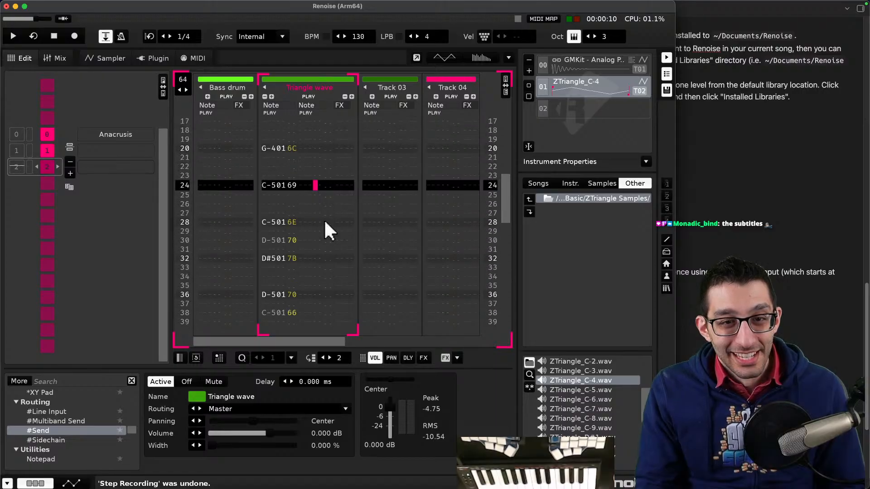
pyautogui.doubleClick(15, 136)
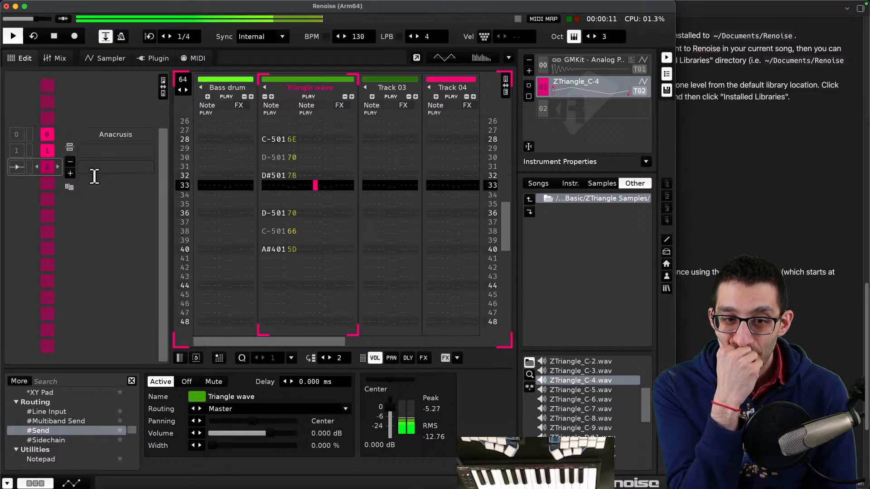
# - Record triangle wave notes with the MIDI keyboard into the new pattern: G-4 at row 44, D-5 at row 48, C-5 at row 56
pyautogui.press('space')
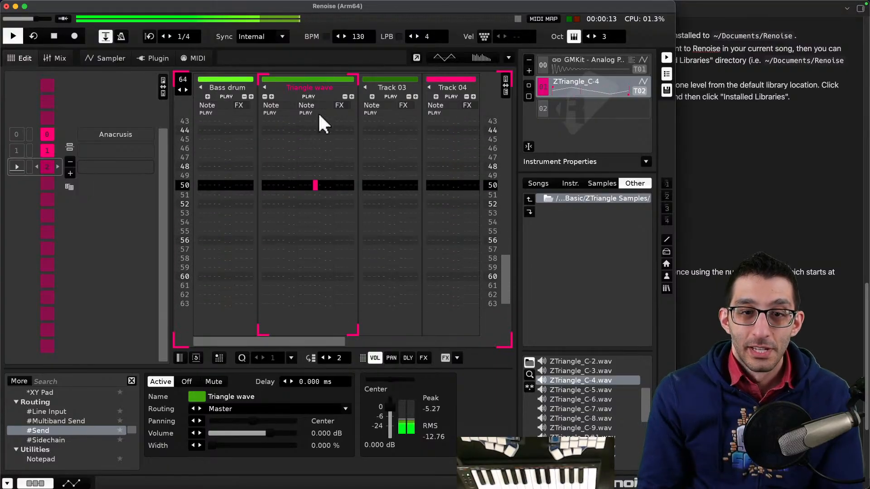
pyautogui.scroll(-6, 324, 198)
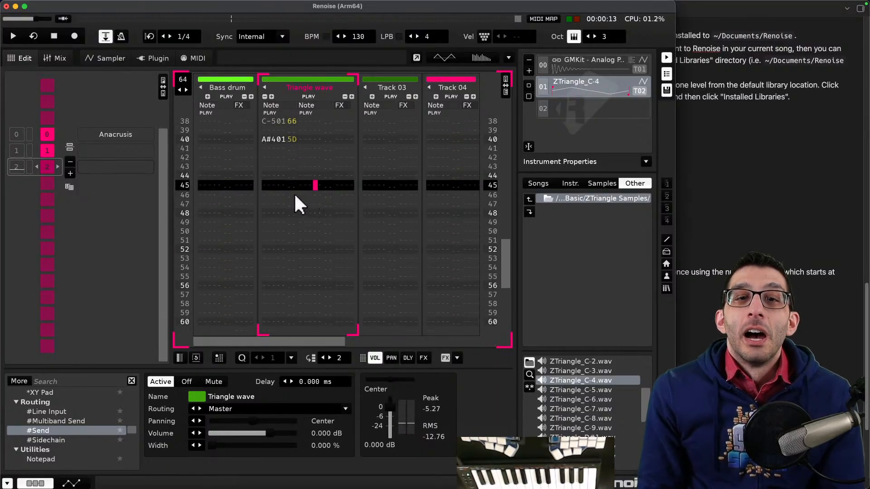
pyautogui.moveTo(269, 176); pyautogui.dragTo(269, 174)
pyautogui.click(269, 175)
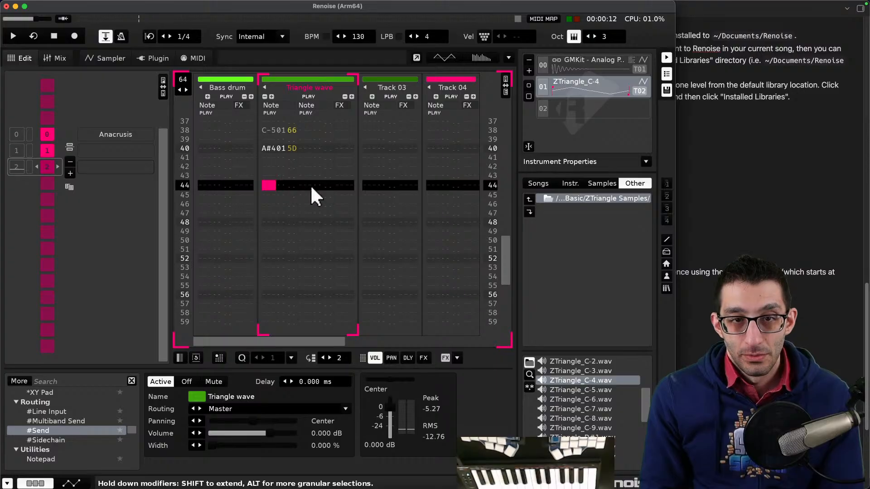
pyautogui.press('Escape')
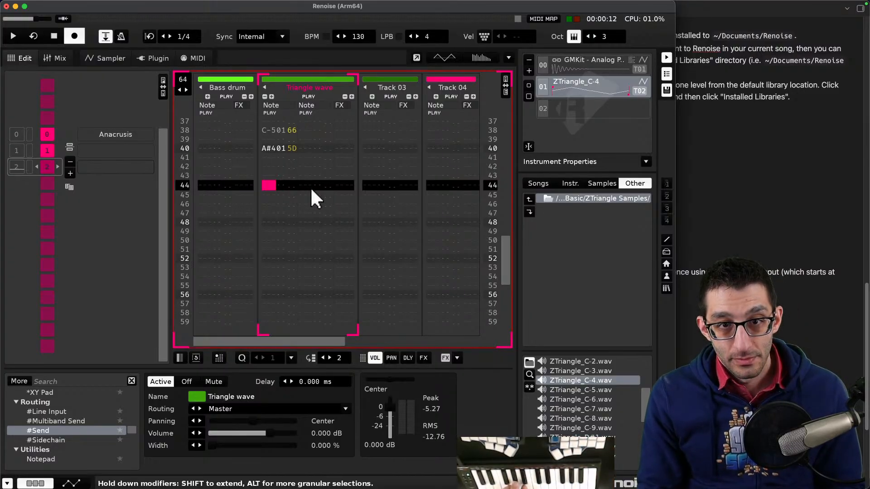
pyautogui.scroll(8, 311, 187)
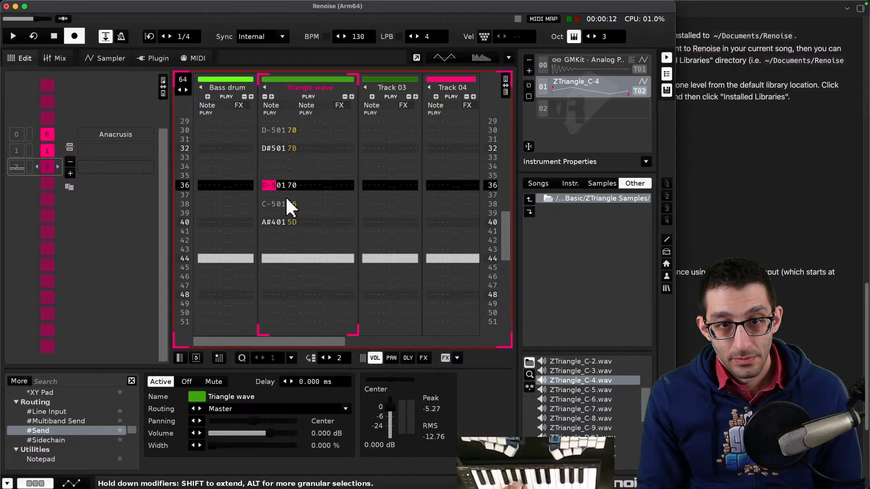
pyautogui.scroll(-6, 288, 206)
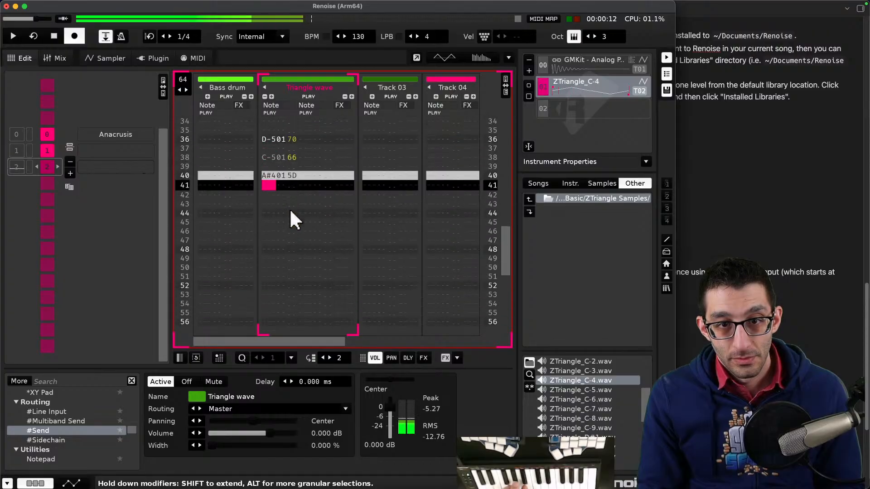
pyautogui.scroll(20, 289, 208)
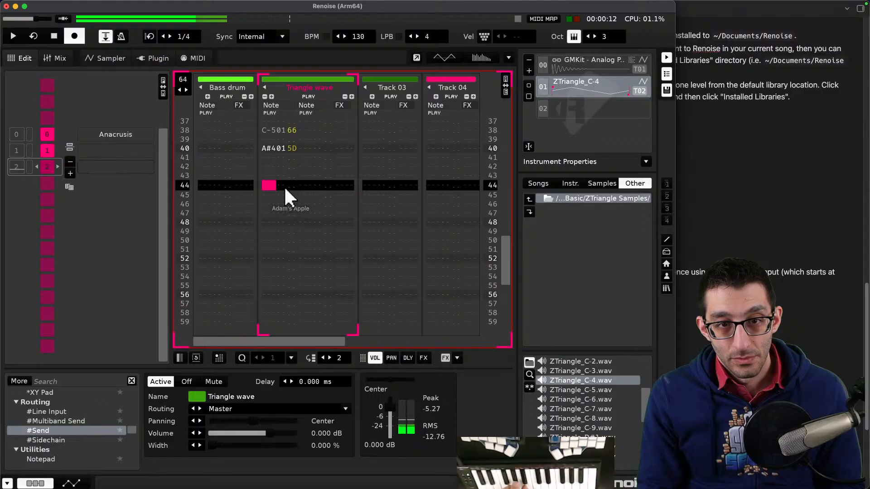
pyautogui.press('Return')
pyautogui.press('Return')
pyautogui.press('Return')
pyautogui.press('Return')
pyautogui.press('Return')
pyautogui.press('Return')
pyautogui.press('Return')
pyautogui.press('Return')
pyautogui.press('Return')
pyautogui.press('Return')
pyautogui.press('Return')
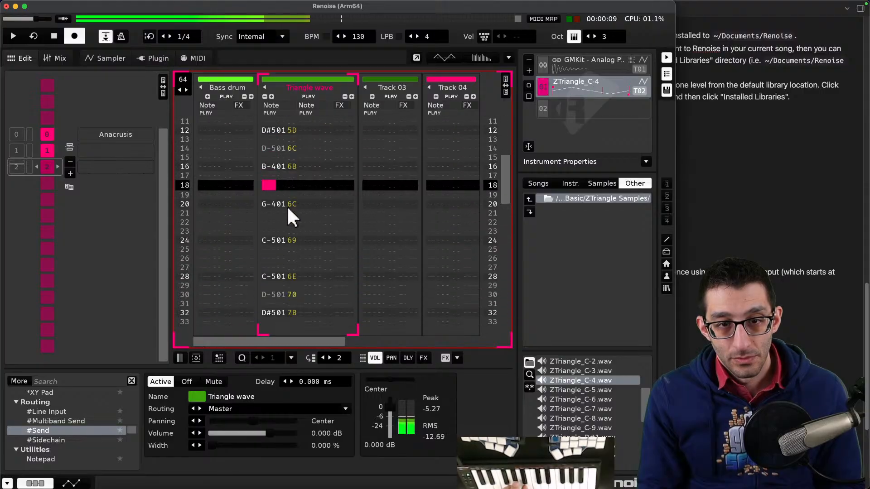
pyautogui.press('Return')
pyautogui.press('Return')
pyautogui.press('Return')
pyautogui.press('Return')
pyautogui.press('Return')
pyautogui.press('Return')
pyautogui.press('Return')
pyautogui.press('Return')
pyautogui.press('Return')
pyautogui.press('Return')
pyautogui.press('Return')
pyautogui.press('Return')
pyautogui.press('Return')
pyautogui.press('Return')
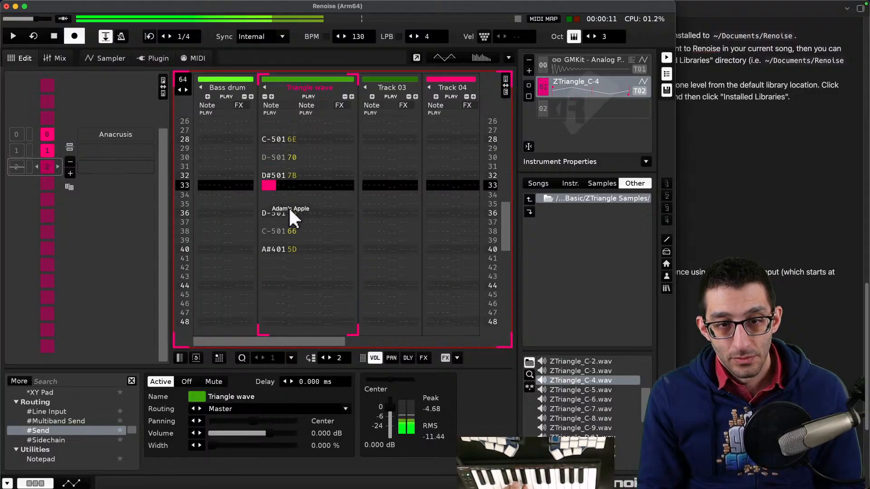
pyautogui.press('Return')
pyautogui.press('Return')
pyautogui.press('Return')
pyautogui.press('Return')
pyautogui.press('Return')
pyautogui.press('Return')
pyautogui.press('Return')
pyautogui.press('Return')
pyautogui.press('Return')
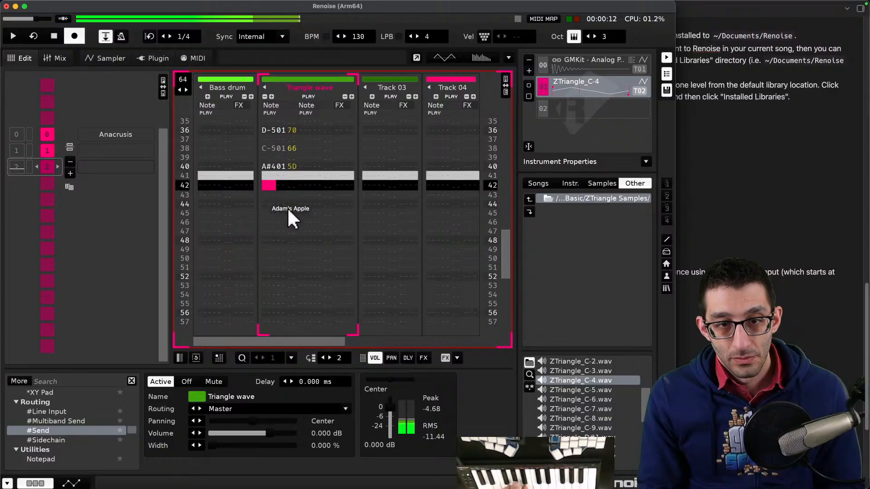
pyautogui.press('Return')
pyautogui.press('Return')
pyautogui.press('Return')
pyautogui.press('Return')
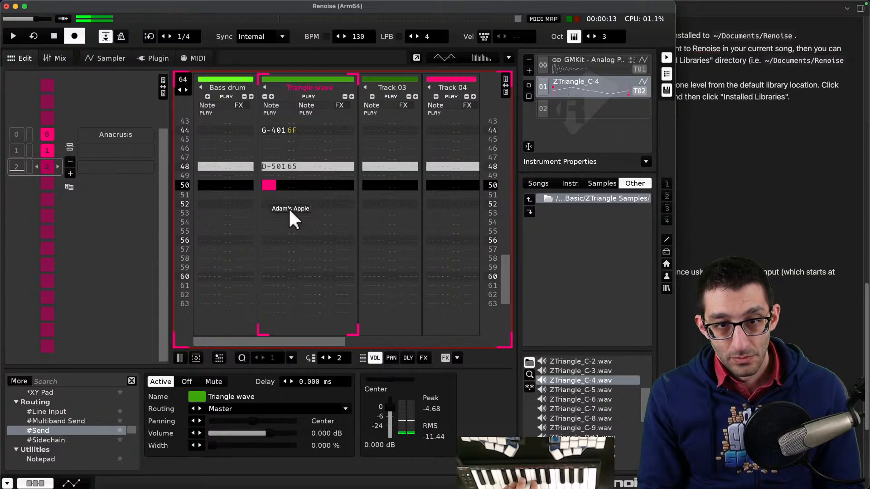
pyautogui.press('Down')
pyautogui.press('Down')
pyautogui.press('Down')
pyautogui.press('Down')
pyautogui.press('Down')
pyautogui.press('Down')
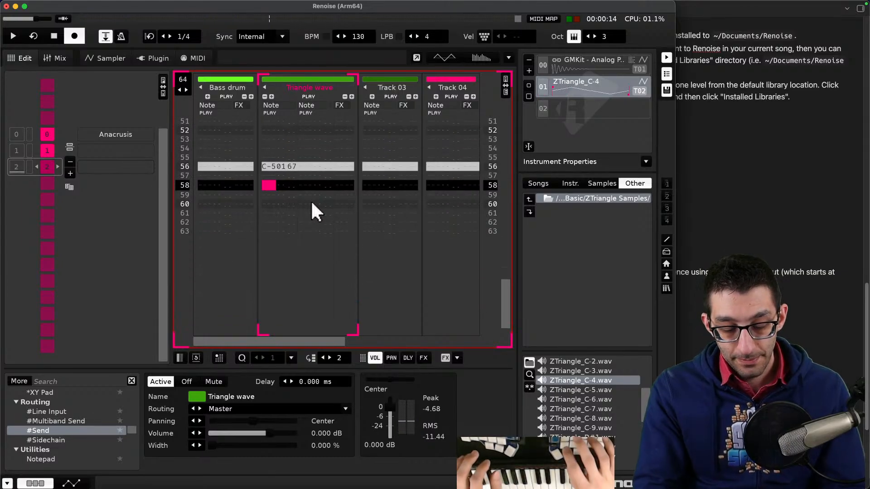
pyautogui.press('Escape')
# - Scroll through the new pattern's triangle wave notes to review the recorded melody
pyautogui.press('pageup')
pyautogui.scroll(10, 310, 200)
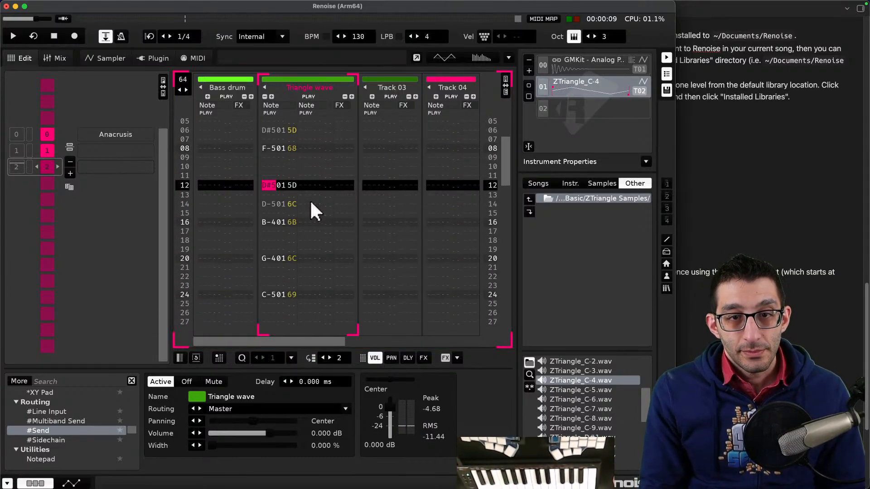
pyautogui.click(45, 148)
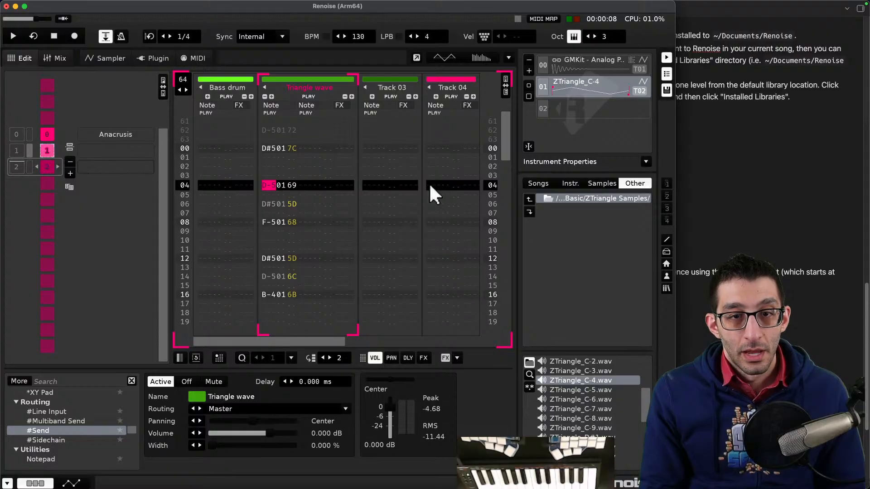
pyautogui.scroll(5, 352, 170)
pyautogui.scroll(-1, 353, 170)
pyautogui.scroll(-16, 352, 170)
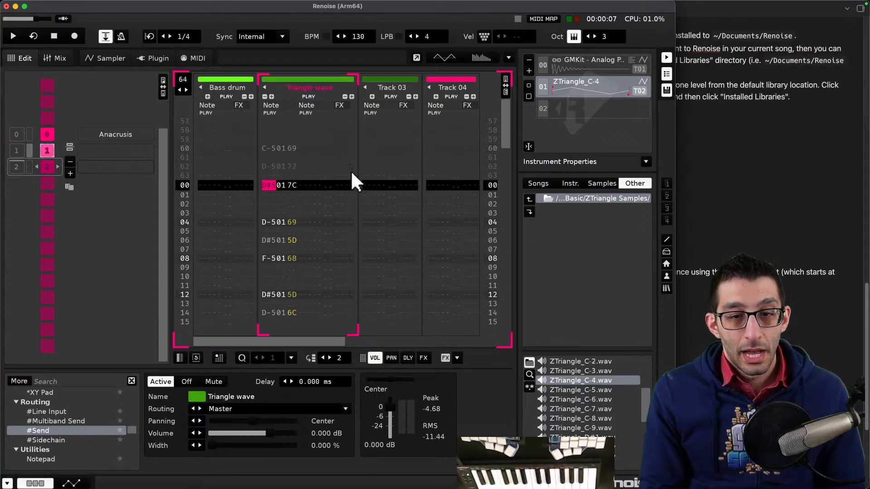
pyautogui.scroll(3, 352, 174)
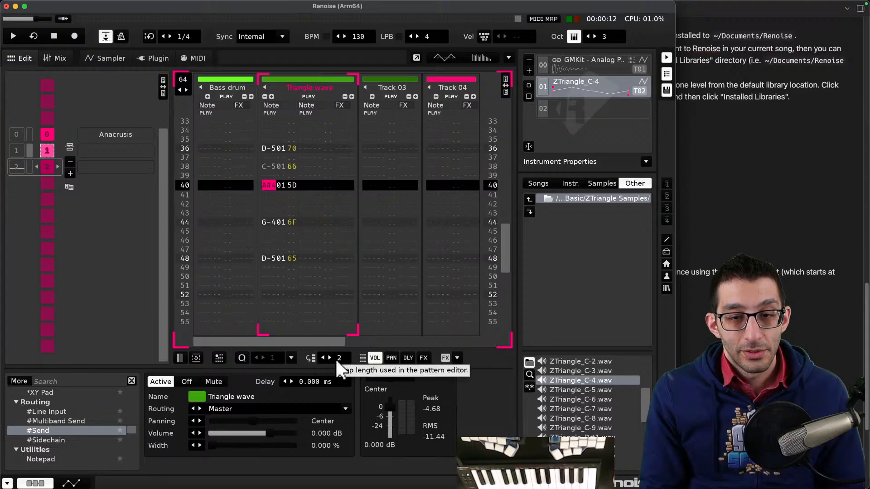
pyautogui.rightClick(48, 155)
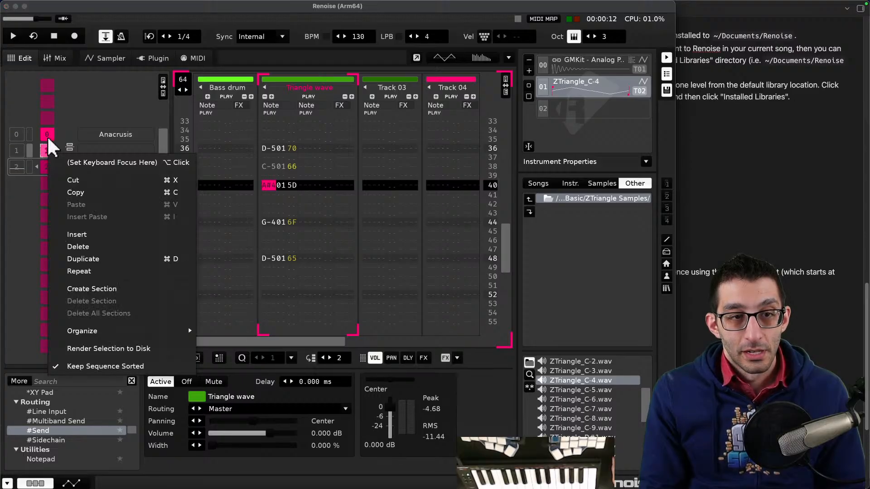
pyautogui.click(48, 133)
pyautogui.rightClick(48, 132)
pyautogui.click(47, 131)
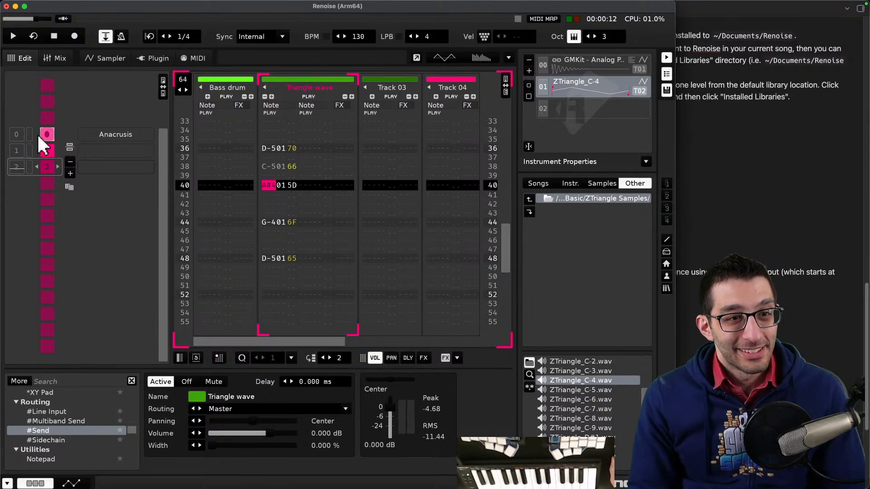
pyautogui.rightClick(29, 168)
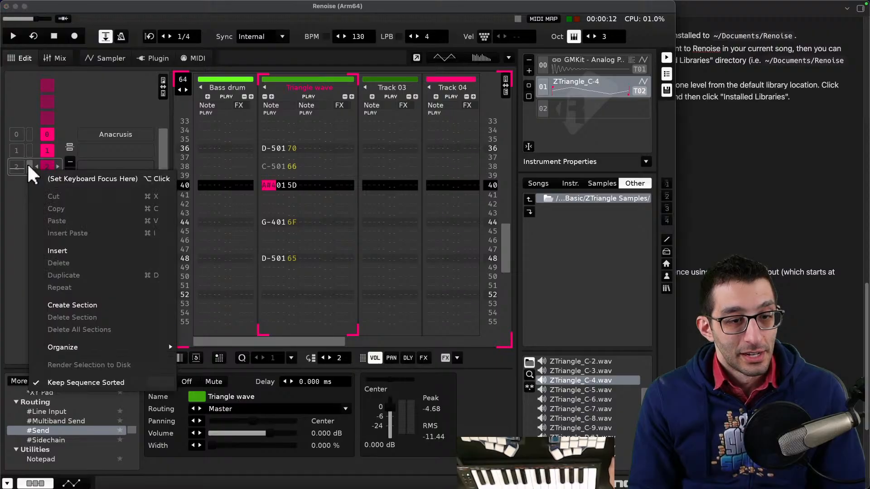
pyautogui.press('Escape')
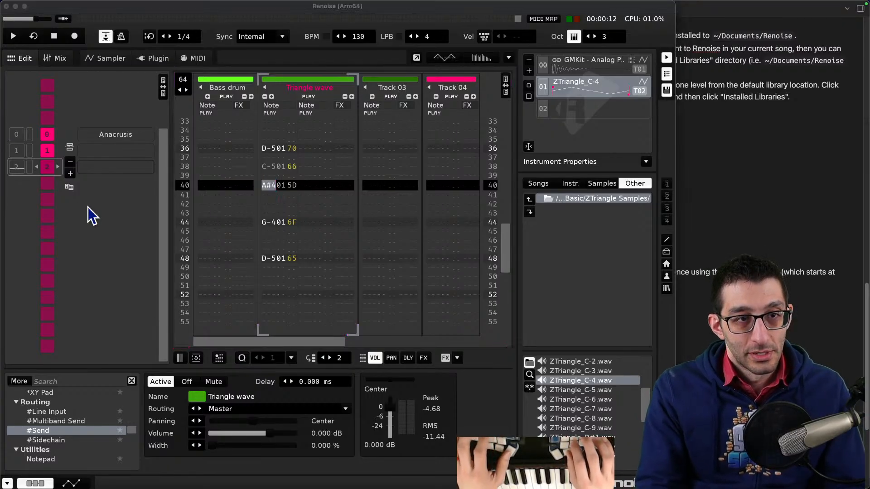
# - In a new browser tab, search for 'renoise sequencer help' and open the Pattern Sequencer tutorial page
pyautogui.press('super+n')
pyautogui.write('renoise')
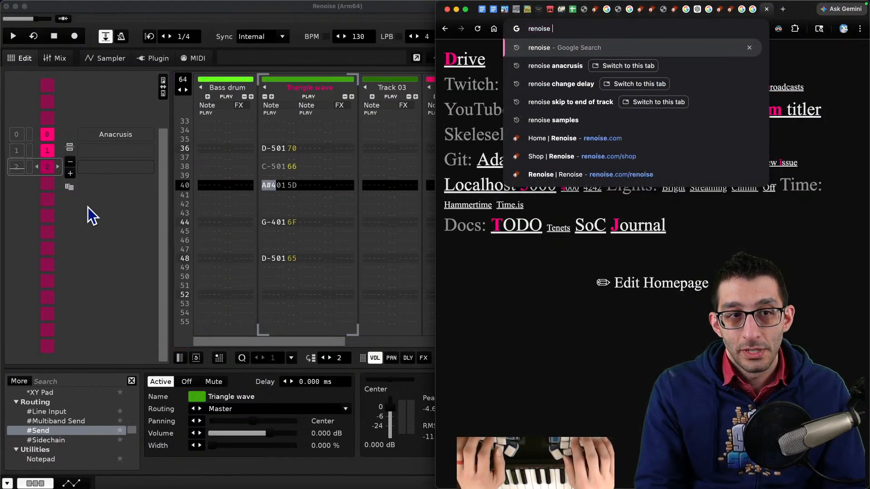
pyautogui.write(' sequencer ')
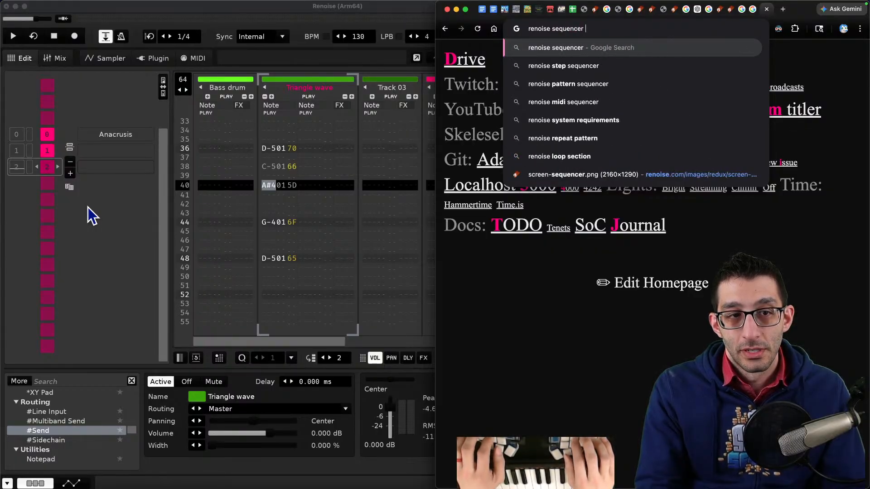
pyautogui.write('help')
pyautogui.press('Return')
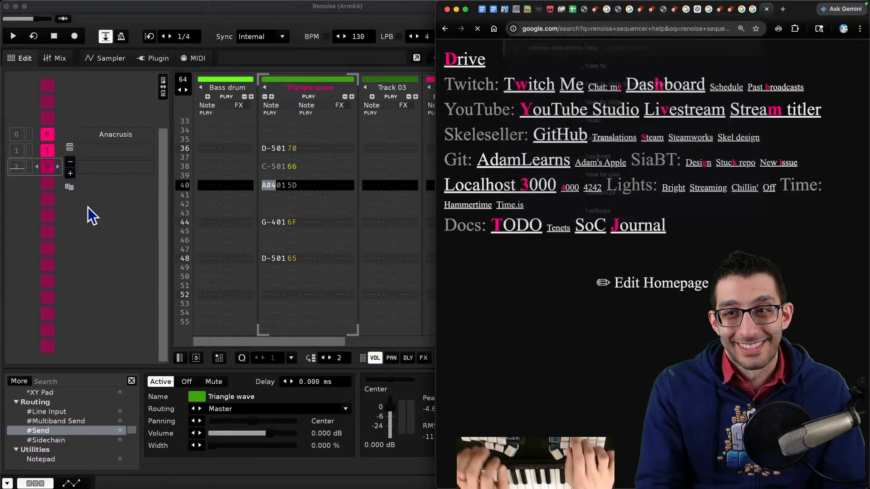
pyautogui.click(535, 141)
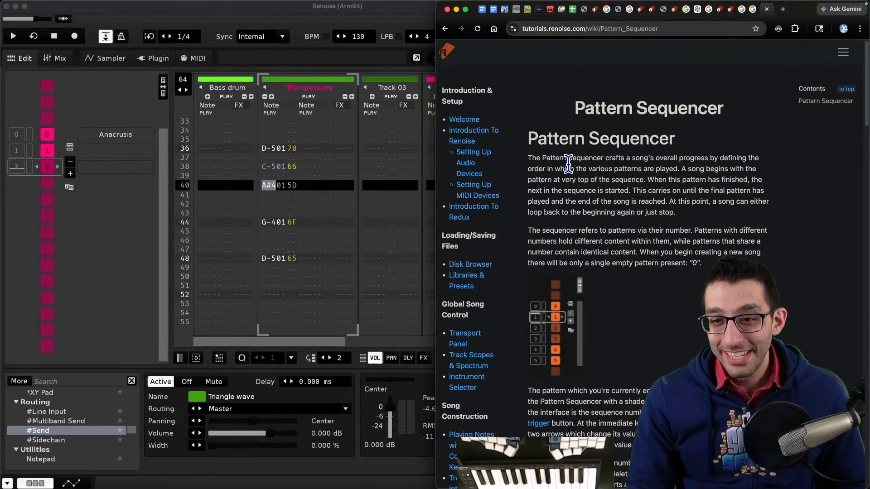
# - Read the Pattern Sequencer tutorial sections on creating, looping and selecting patterns
pyautogui.scroll(-7, 569, 333)
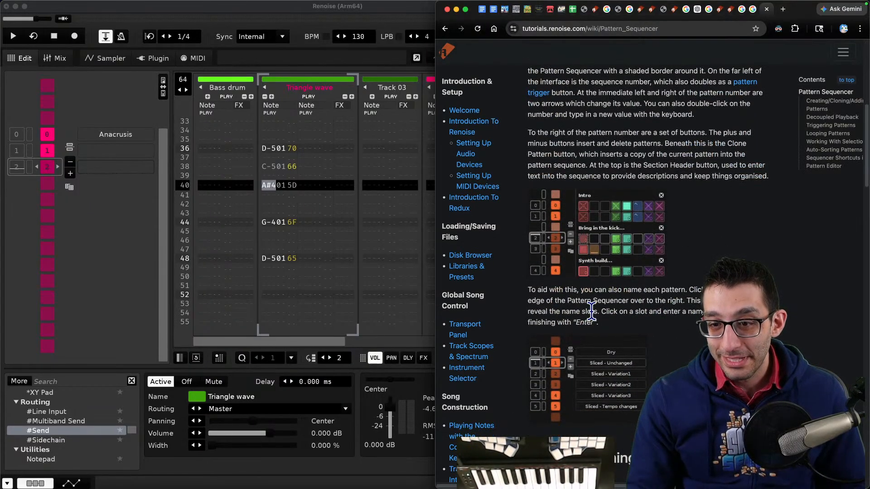
pyautogui.scroll(-4, 592, 311)
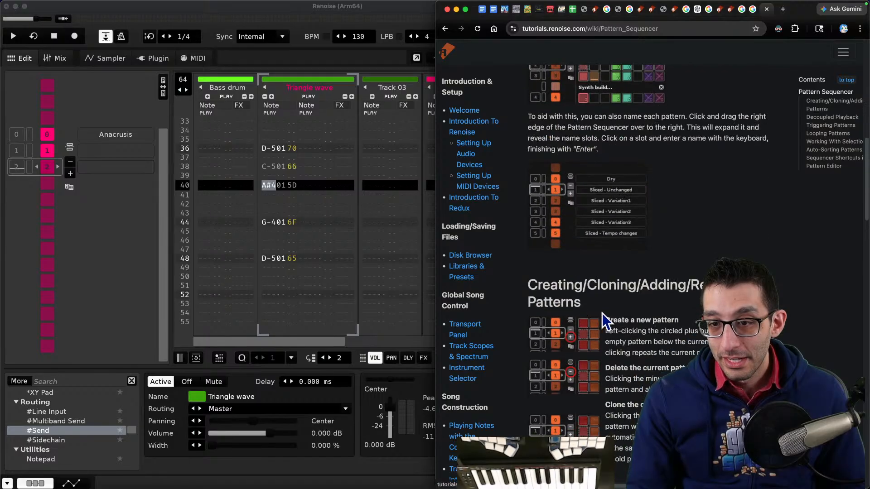
pyautogui.scroll(-6, 644, 317)
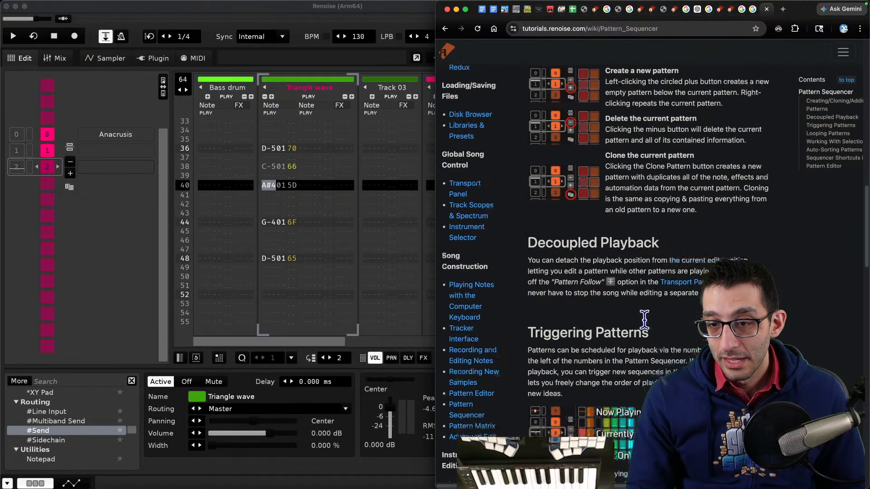
pyautogui.scroll(-4, 645, 320)
pyautogui.scroll(-8, 644, 320)
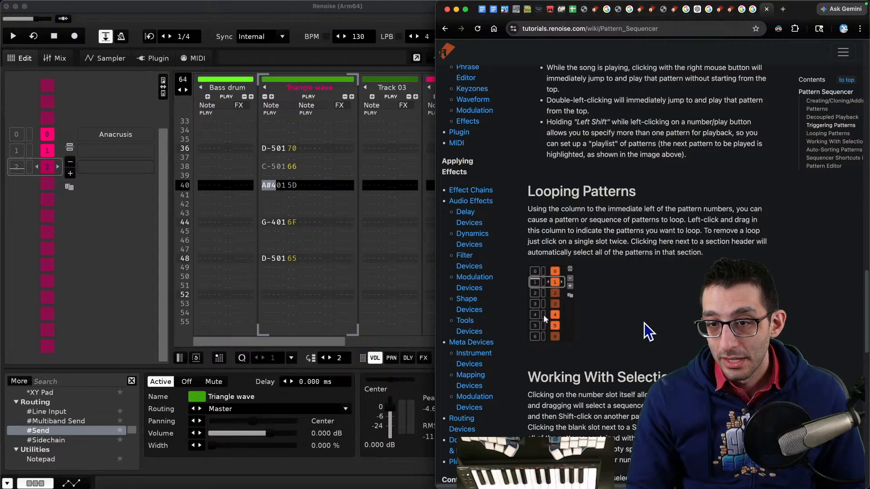
pyautogui.scroll(-10, 644, 323)
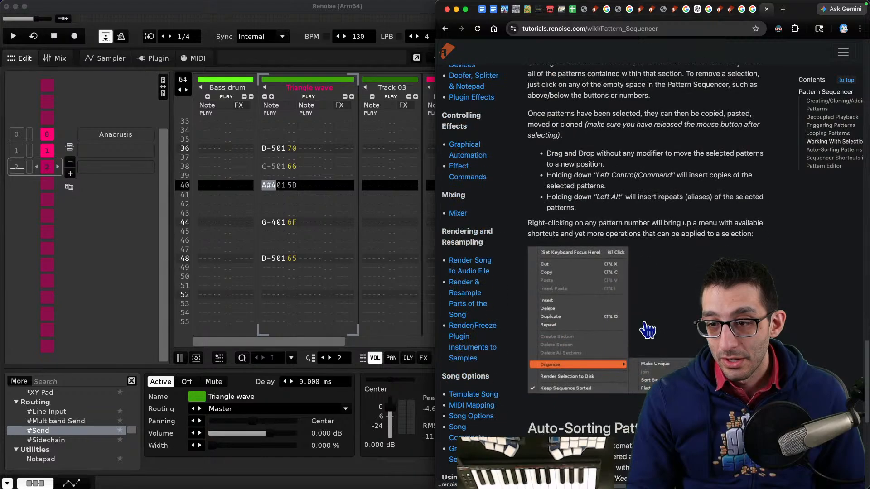
pyautogui.scroll(2, 644, 329)
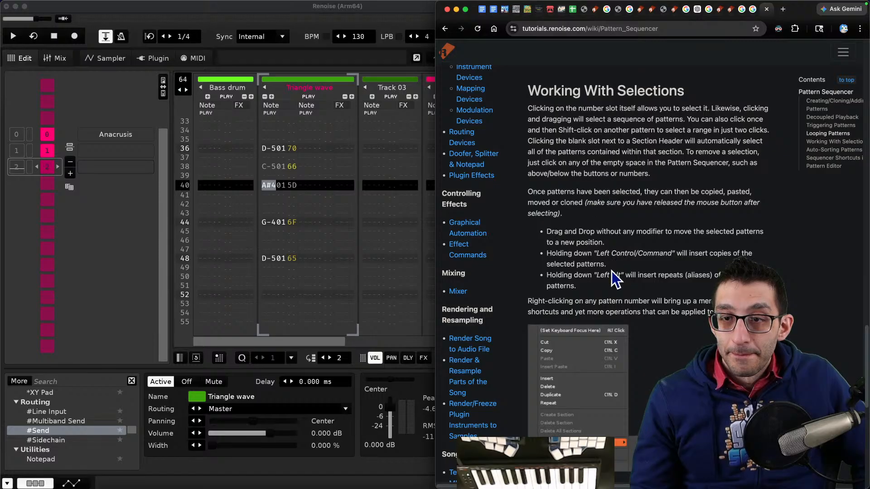
pyautogui.scroll(-3, 615, 274)
# - Return to Renoise and view the main pattern from the song sequence, just after the anacrusis
pyautogui.click(193, 171)
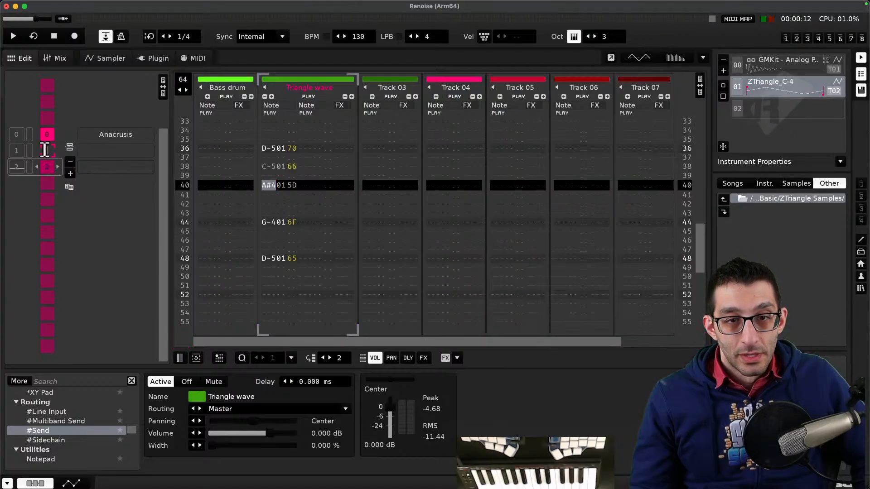
pyautogui.click(44, 168)
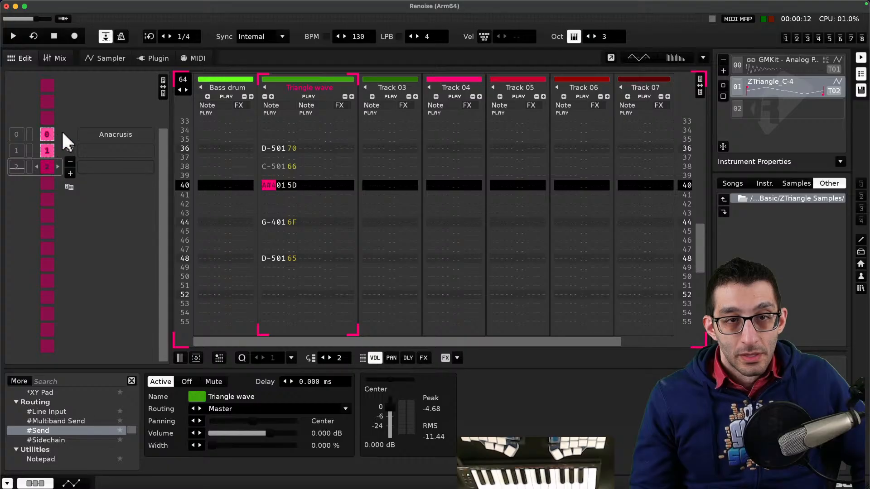
pyautogui.scroll(14, 309, 115)
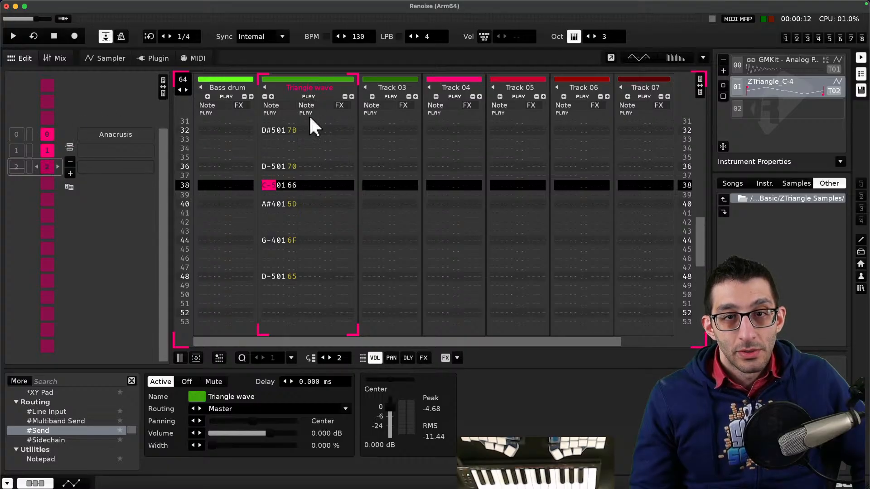
pyautogui.scroll(8, 308, 127)
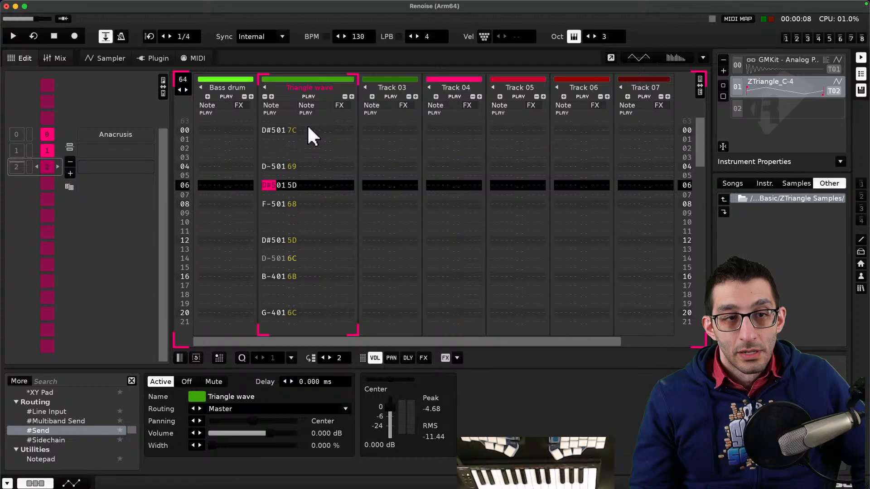
pyautogui.click(18, 179)
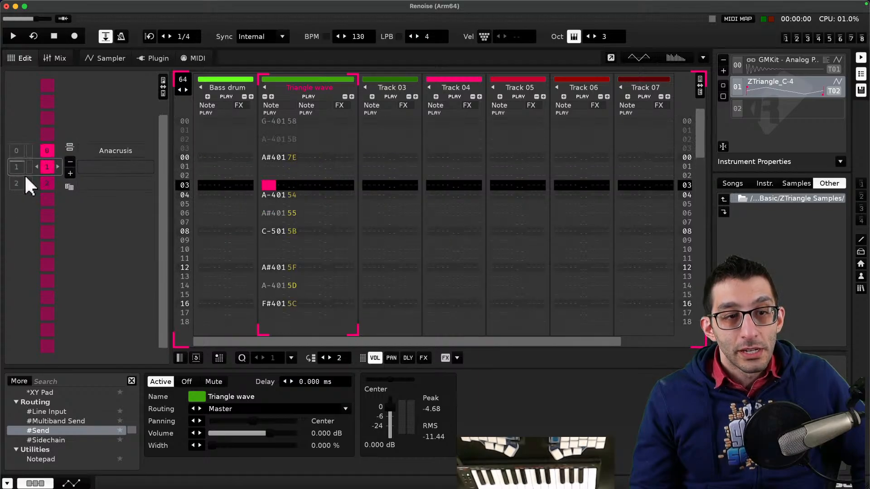
pyautogui.scroll(-1, 24, 175)
pyautogui.scroll(2, 24, 176)
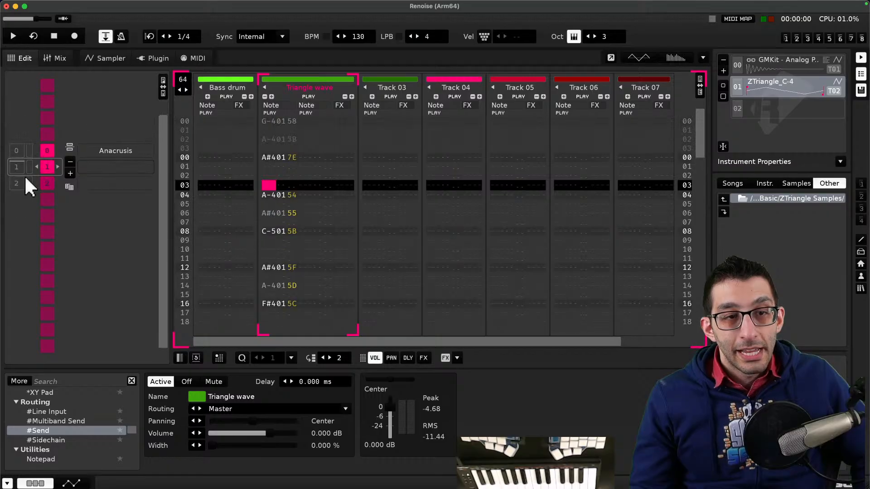
pyautogui.scroll(-2, 25, 175)
pyautogui.scroll(2, 24, 175)
pyautogui.scroll(-1, 25, 175)
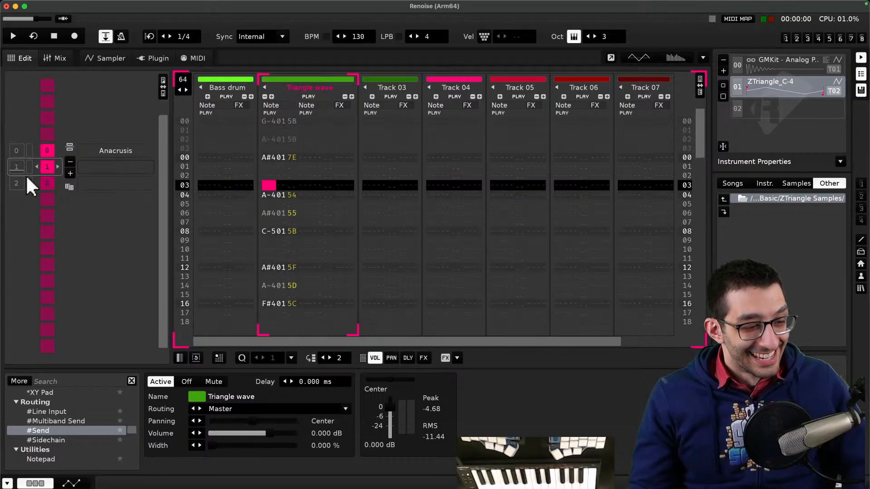
# - Switch to the notes page and add a 'Sequencer' bullet with the sub-note 'Scroll to edit a particular pattern'
pyautogui.press('super+Tab')
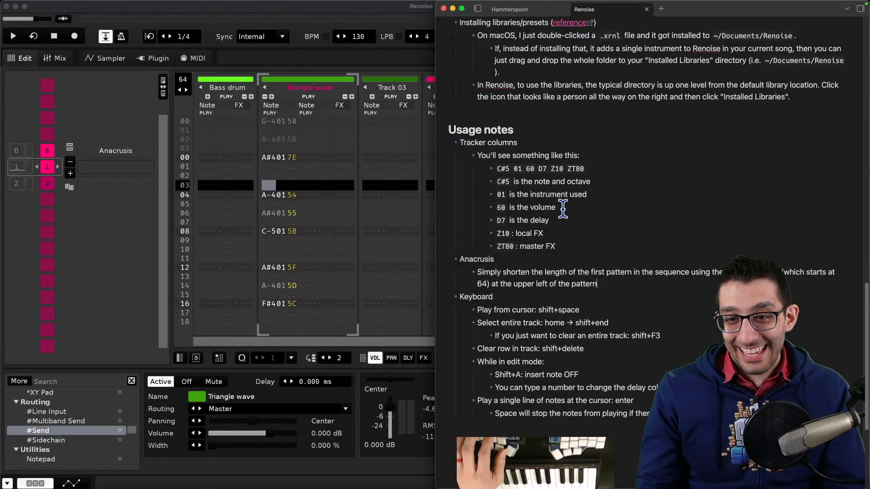
pyautogui.press('Return')
pyautogui.hotkey('shift', 'Tab')
pyautogui.write('Sequencer')
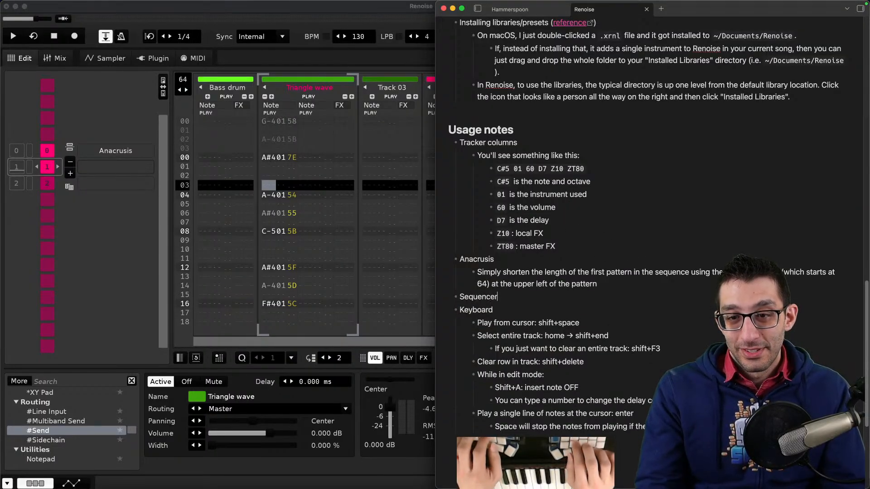
pyautogui.press('Return')
pyautogui.press('Tab')
pyautogui.write('Scroll to ')
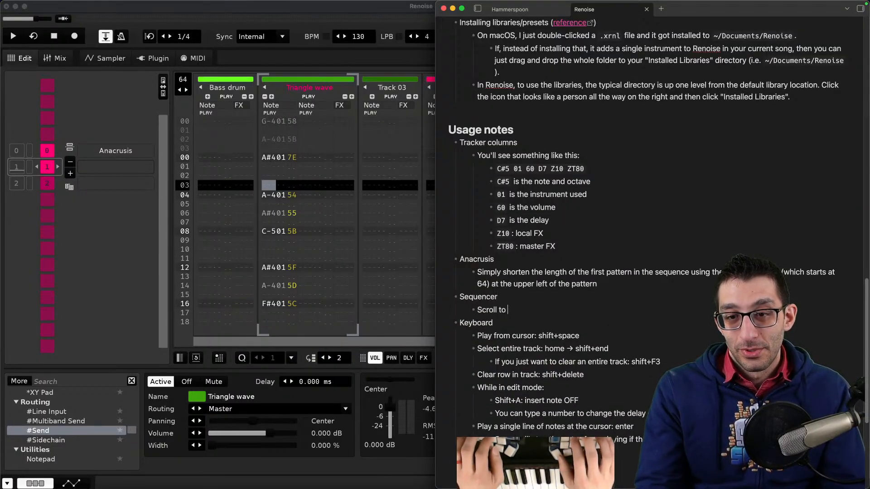
pyautogui.write('edit a part')
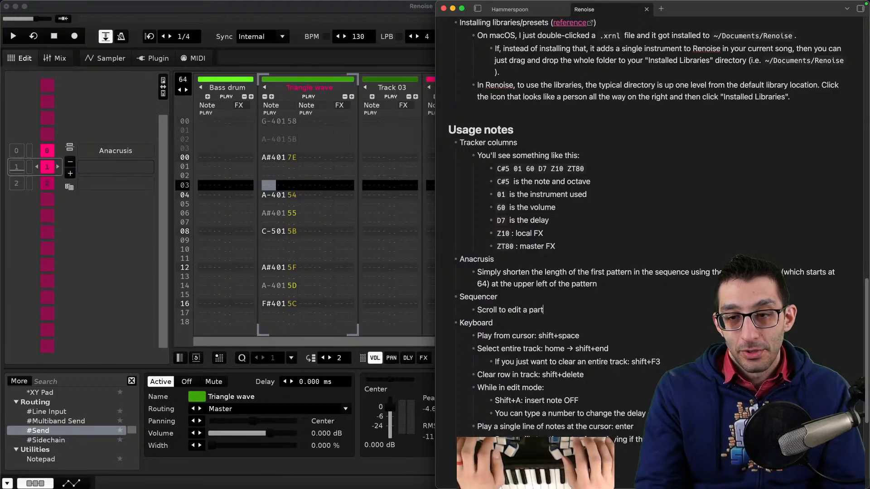
pyautogui.write('icular pattern')
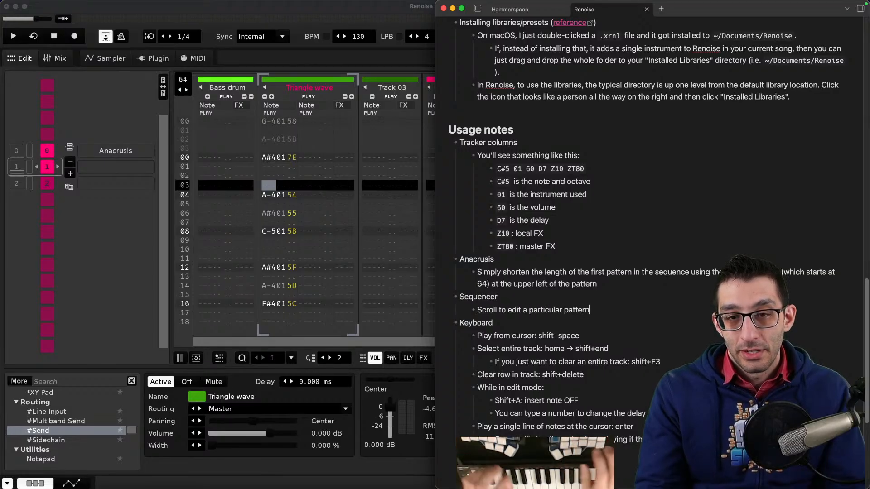
# - Scroll over the song sequence to switch between the anacrusis, main and following patterns
pyautogui.click(130, 239)
pyautogui.scroll(-1, 125, 240)
pyautogui.scroll(2, 125, 241)
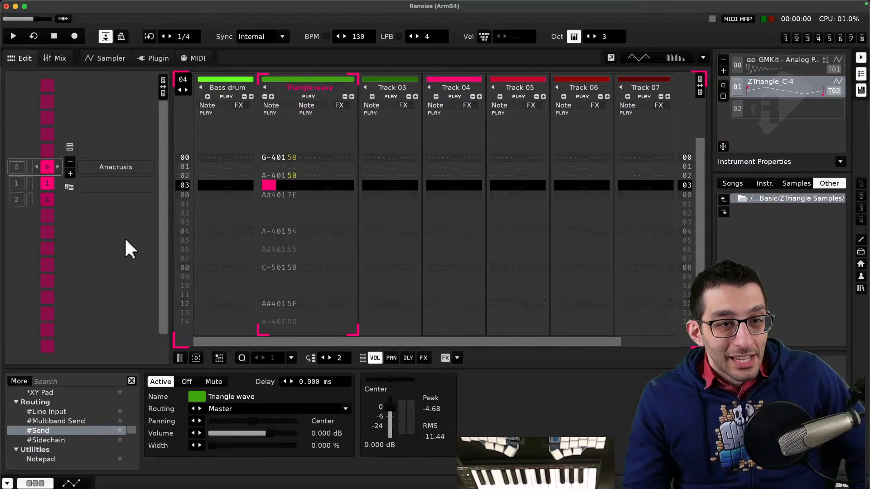
pyautogui.scroll(-2, 124, 244)
pyautogui.scroll(1, 124, 241)
pyautogui.scroll(-1, 123, 241)
pyautogui.scroll(1, 123, 241)
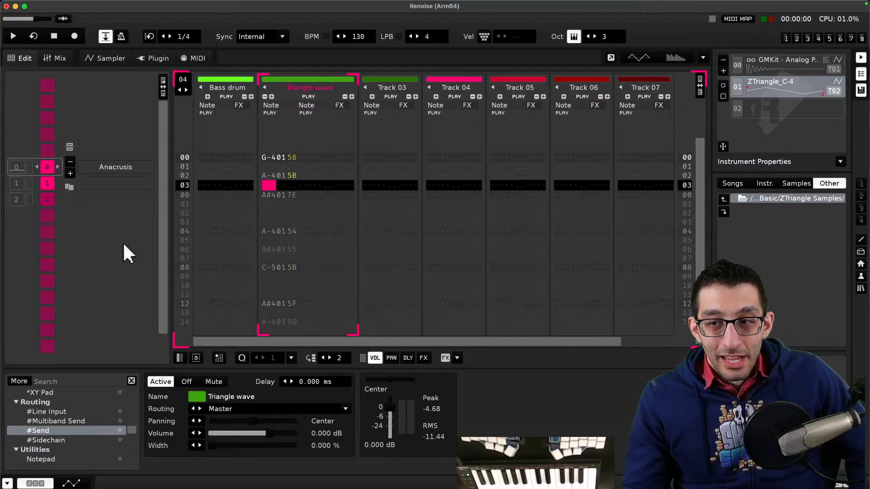
pyautogui.scroll(-1, 123, 241)
pyautogui.scroll(2, 120, 243)
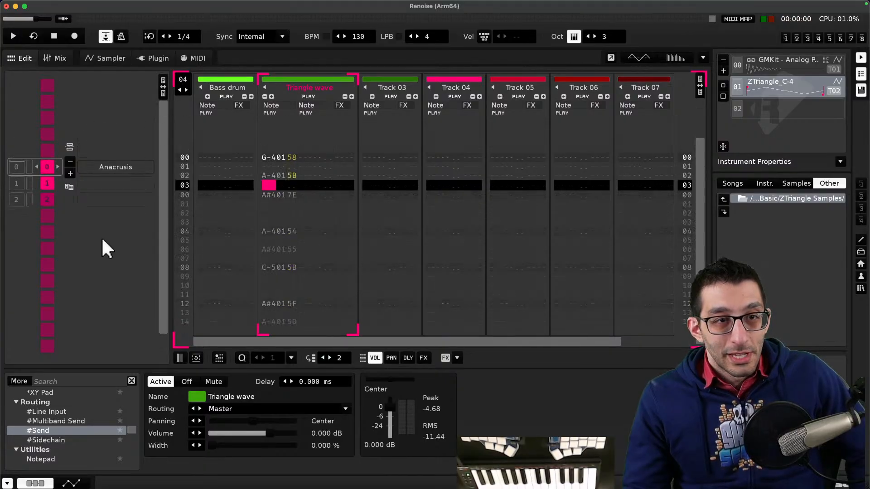
pyautogui.rightClick(101, 238)
pyautogui.click(95, 239)
pyautogui.scroll(-2, 96, 239)
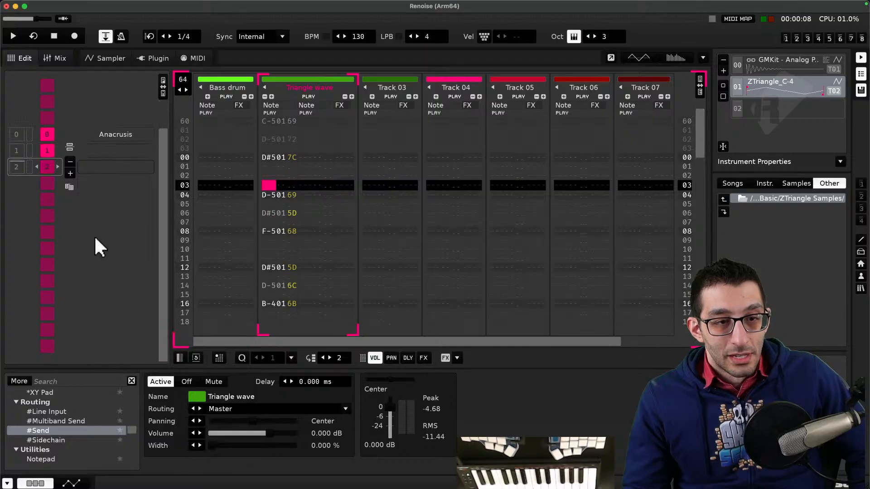
pyautogui.scroll(2, 95, 239)
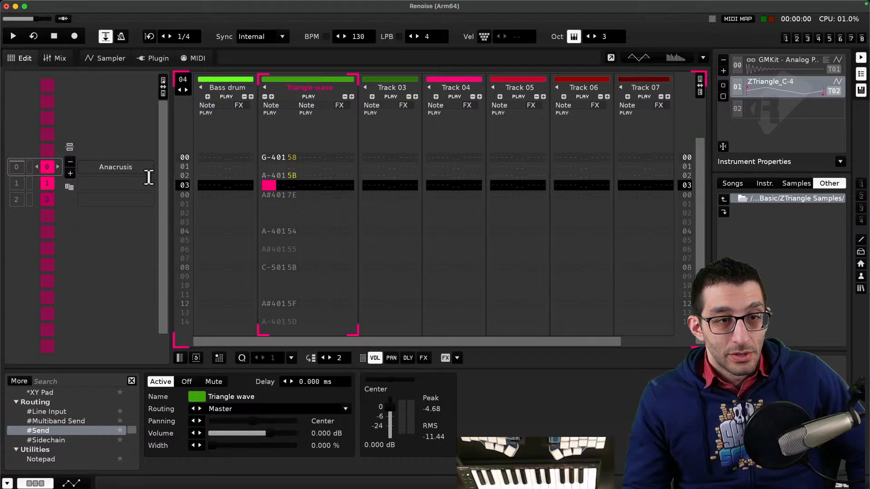
pyautogui.scroll(-1, 149, 177)
# - With the GMKit instrument, edit mode and an edit step of 4, record C-3 kick notes every four rows on the bass drum track
pyautogui.click(207, 158)
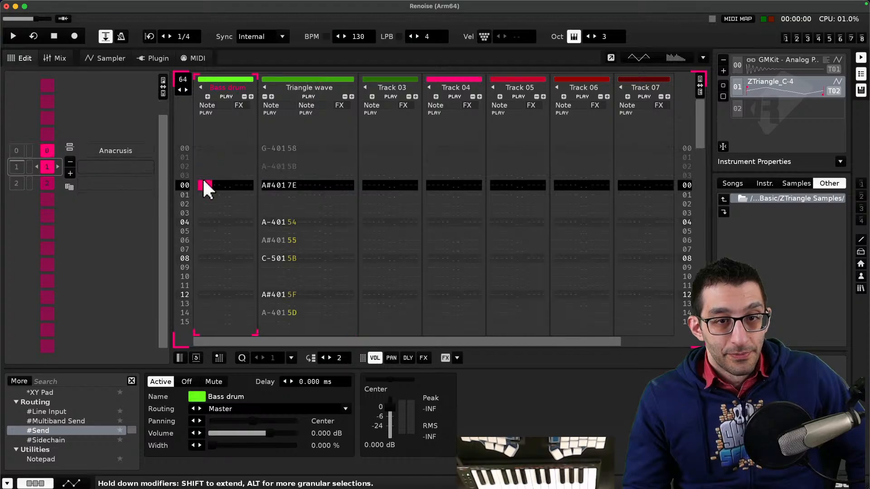
pyautogui.click(761, 66)
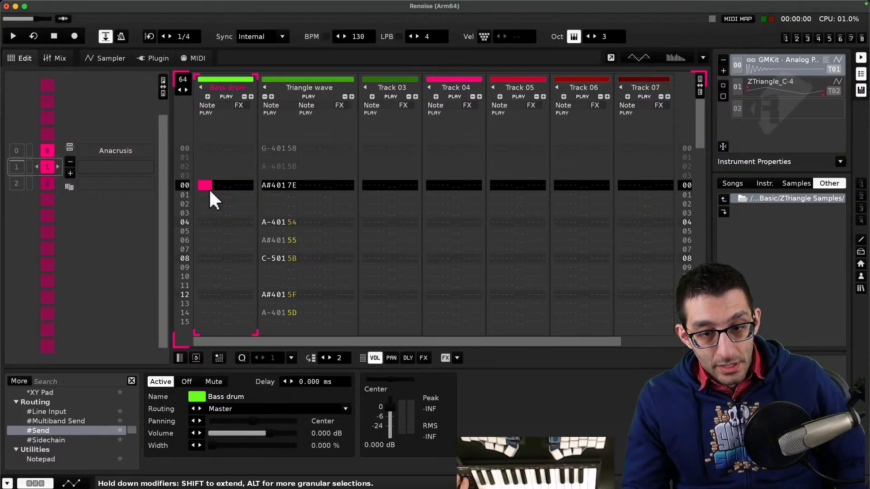
pyautogui.press('Escape')
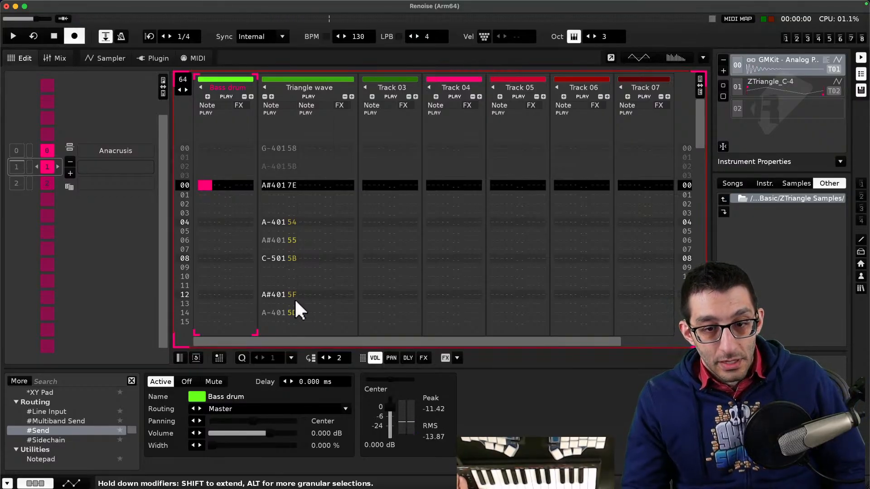
pyautogui.click(330, 358)
pyautogui.click(330, 358)
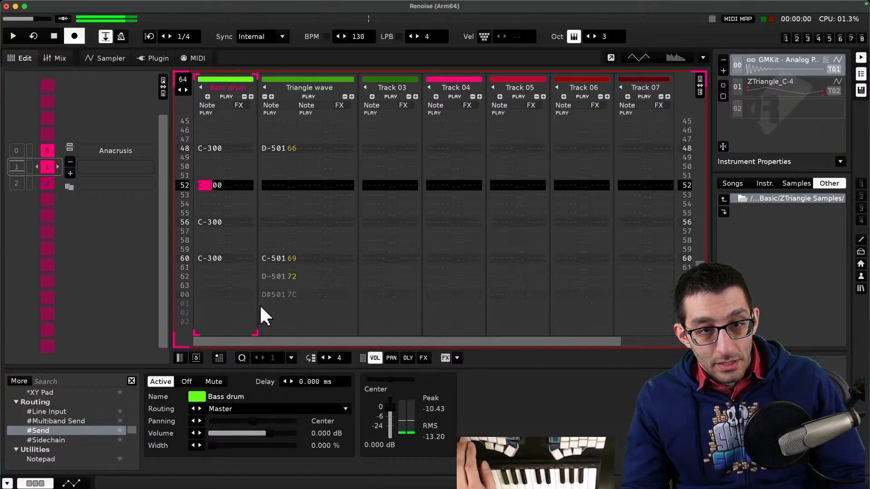
pyautogui.doubleClick(16, 181)
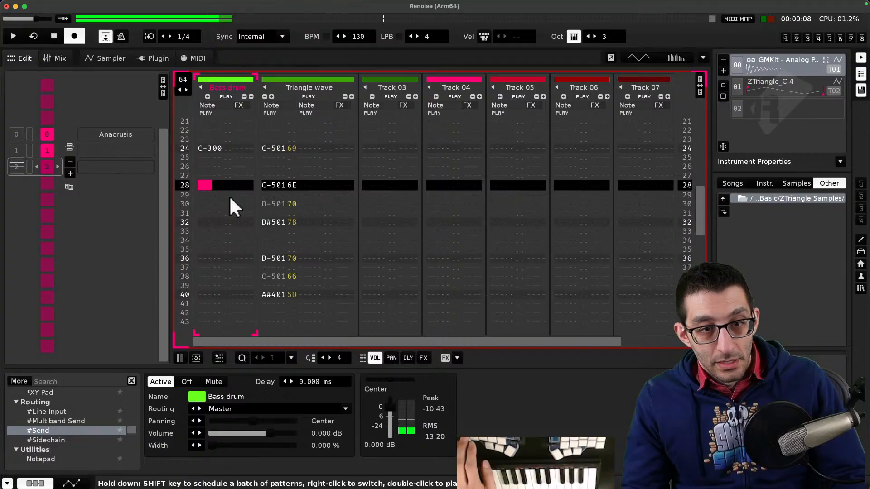
pyautogui.press('z')
pyautogui.press('z')
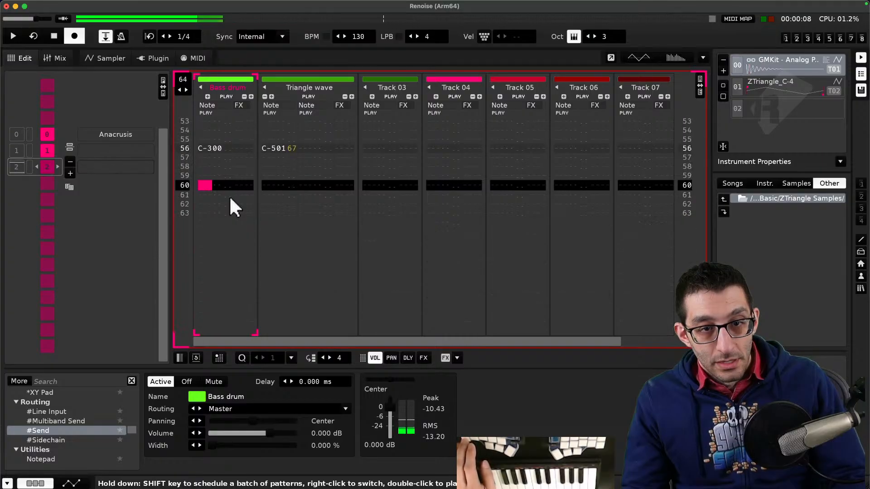
pyautogui.press('Escape')
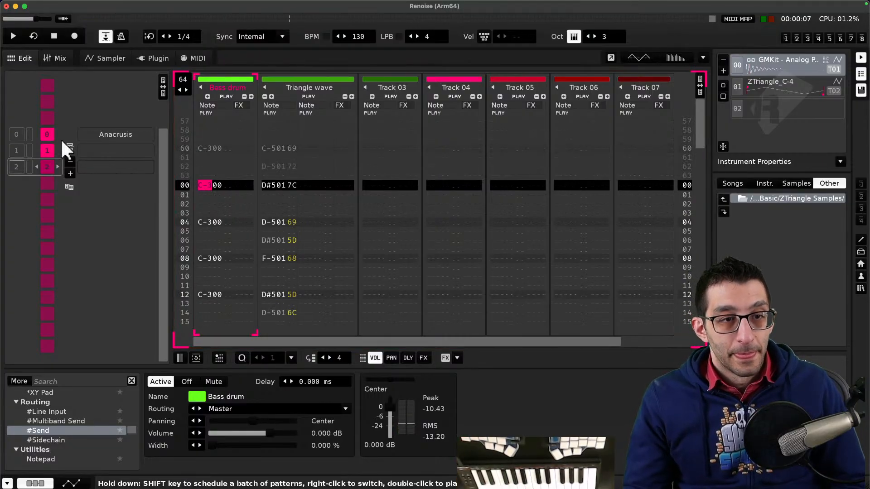
# - Play the song from the anacrusis to hear the kicks, then stop and return to the top of the main pattern
pyautogui.click(17, 148)
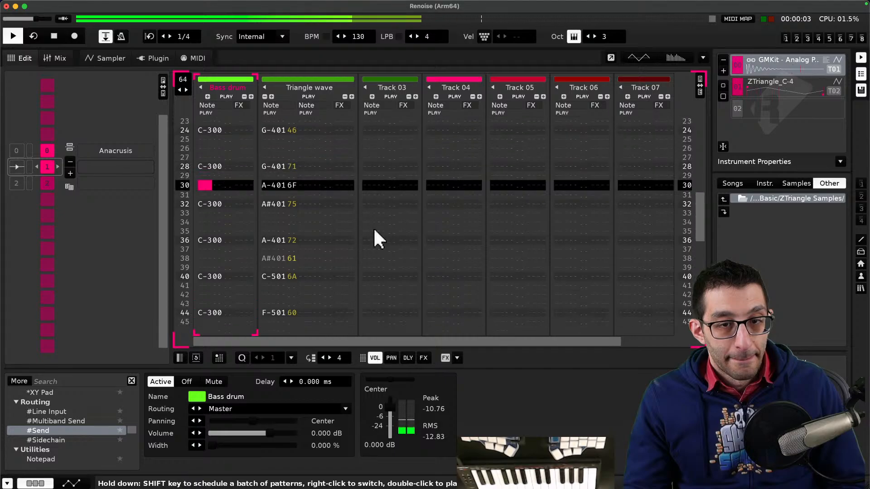
pyautogui.press('space')
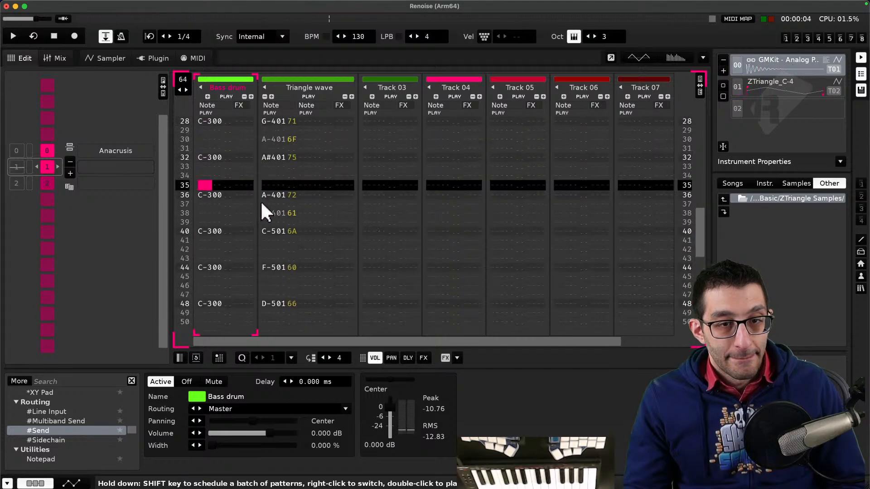
pyautogui.press('pageup')
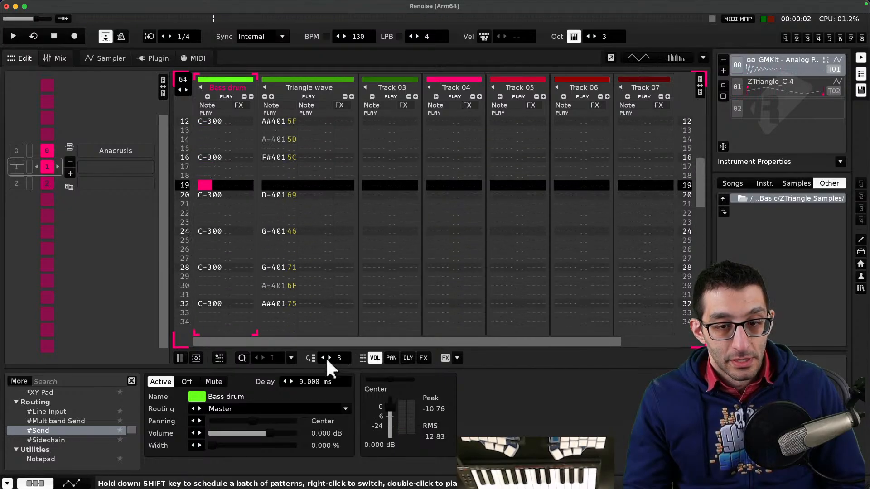
pyautogui.scroll(14, 204, 204)
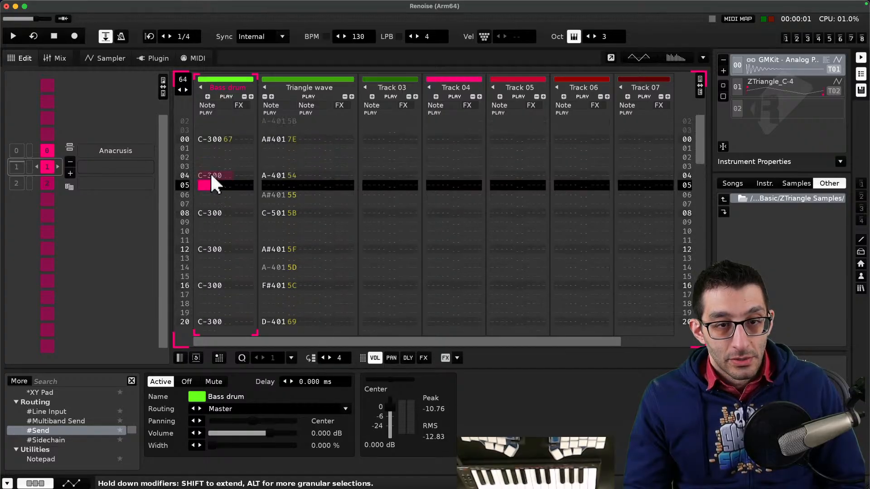
pyautogui.scroll(1, 307, 168)
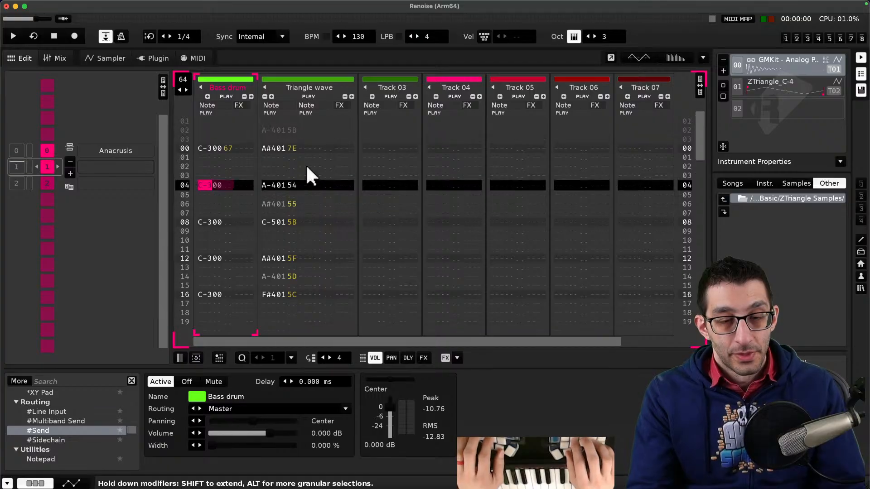
# - Cut the kicks on rows 04 and 12 of the main pattern's bass drum track
pyautogui.press('super+x')
pyautogui.press('Down')
pyautogui.press('Down')
pyautogui.press('Down')
pyautogui.press('Down')
pyautogui.press('Down')
pyautogui.press('Down')
pyautogui.press('Down')
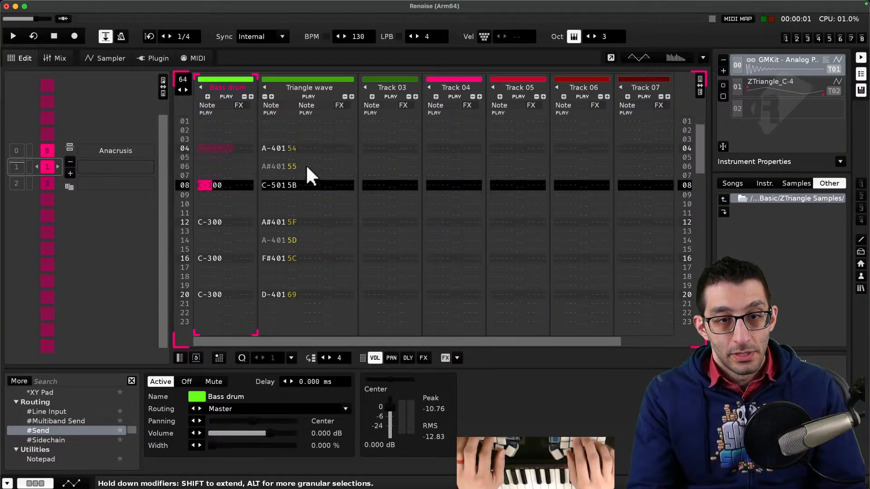
pyautogui.press('Down')
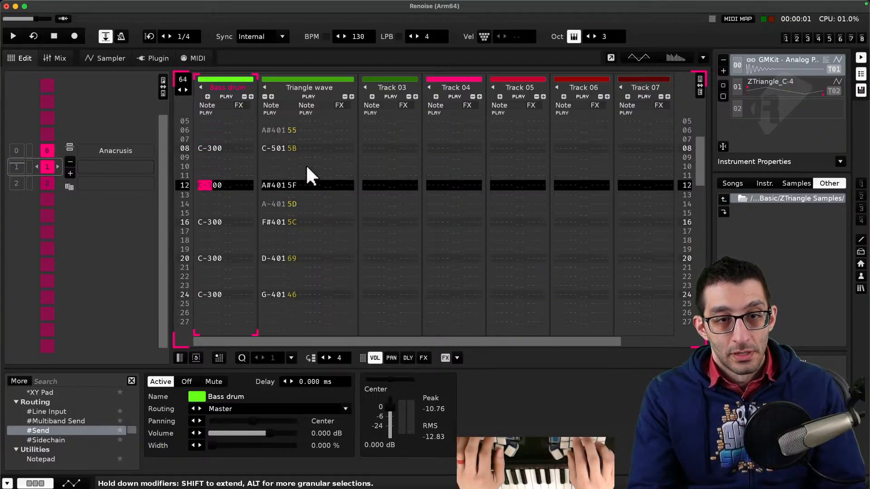
pyautogui.press('Down')
pyautogui.press('Up')
pyautogui.press('Return')
pyautogui.press('Up')
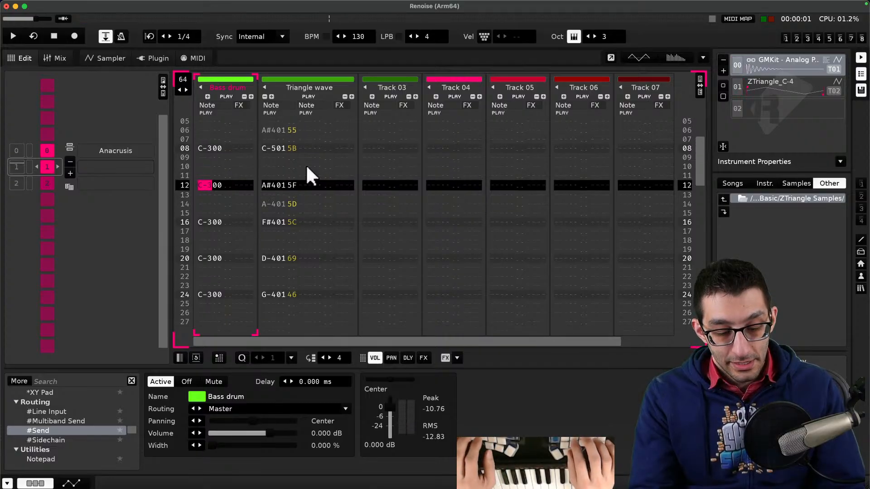
pyautogui.hotkey('shift', 'Right')
pyautogui.press('super+x')
# - Clear the alternate kicks on rows 20 through 36 so the bass drum hits only every eight rows
pyautogui.press('Down')
pyautogui.press('Down')
pyautogui.press('Down')
pyautogui.press('Down')
pyautogui.press('Down')
pyautogui.press('Down')
pyautogui.press('Down')
pyautogui.press('Left')
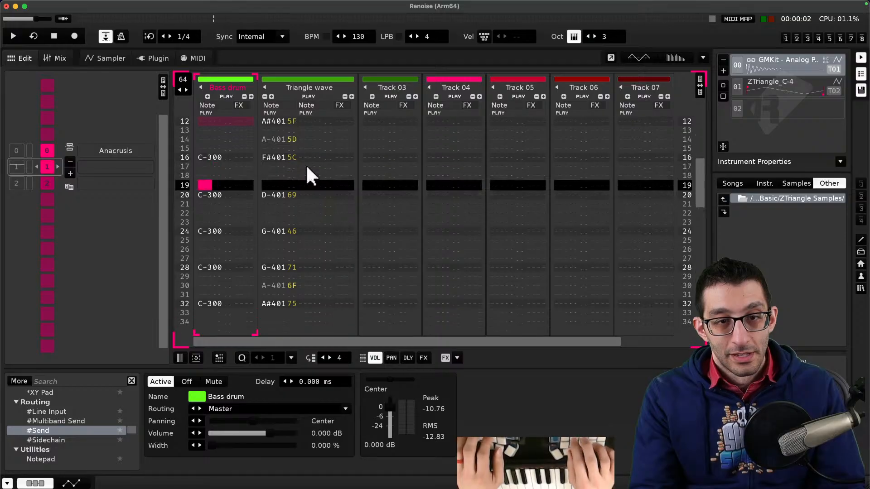
pyautogui.press('Left')
pyautogui.press('Down')
pyautogui.press('Right')
pyautogui.press('Down')
pyautogui.press('Down')
pyautogui.press('Down')
pyautogui.press('Down')
pyautogui.press('Down')
pyautogui.press('Down')
pyautogui.press('Down')
pyautogui.press('Down')
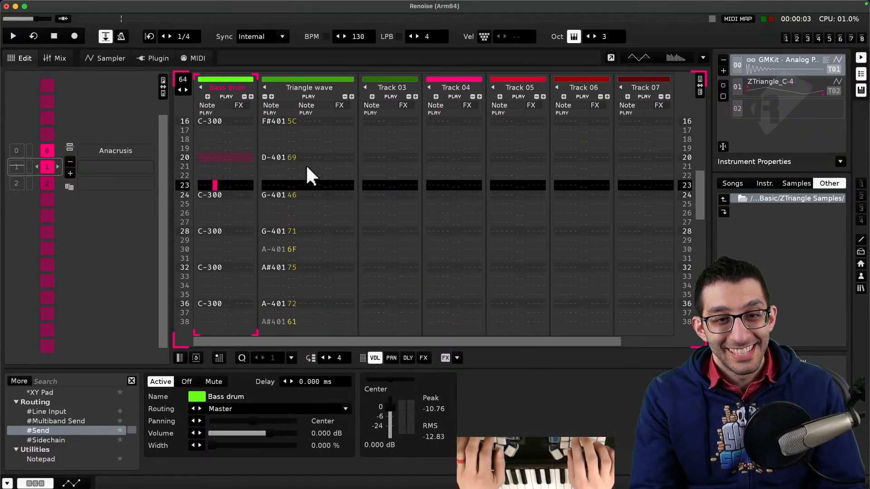
pyautogui.press('Down')
pyautogui.press('Down')
pyautogui.press('Down')
pyautogui.press('Down')
pyautogui.press('Down')
pyautogui.press('Down')
pyautogui.press('Down')
pyautogui.press('Down')
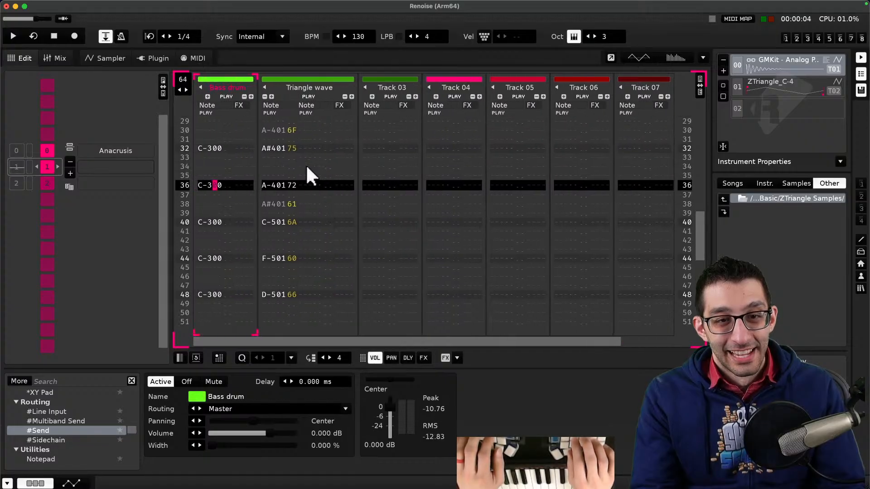
pyautogui.press('Delete')
# - Clear the remaining alternate kicks on rows 44, 52 and 60 of the bass drum track
pyautogui.press('Down')
pyautogui.press('Down')
pyautogui.press('Down')
pyautogui.press('Down')
pyautogui.press('Down')
pyautogui.press('Down')
pyautogui.press('Down')
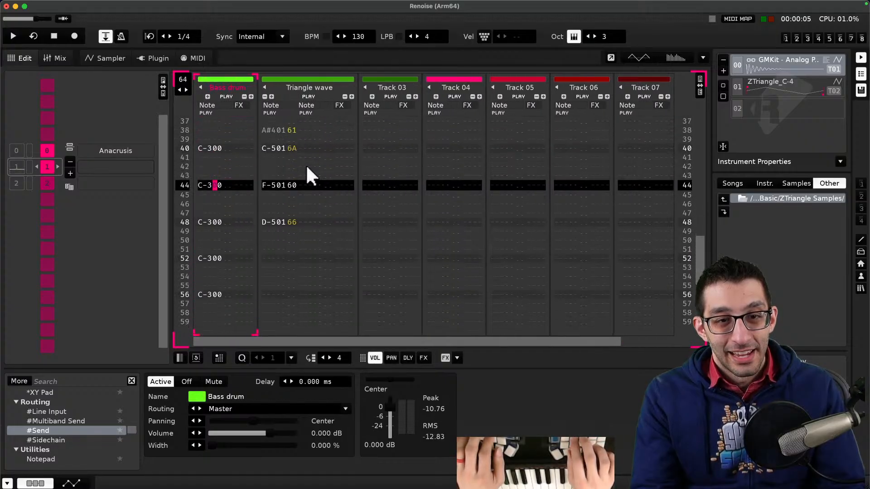
pyautogui.press('Down')
pyautogui.press('Down')
pyautogui.press('Down')
pyautogui.press('Down')
pyautogui.press('Down')
pyautogui.press('Down')
pyautogui.press('Down')
pyautogui.press('Down')
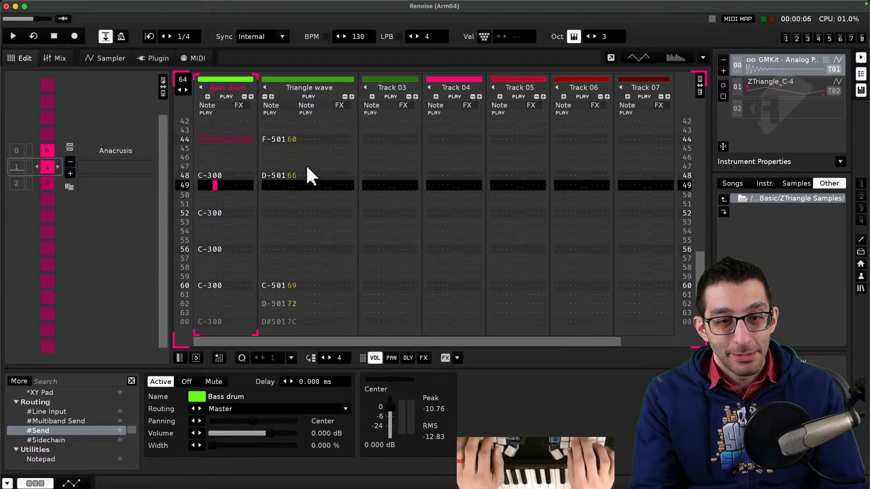
pyautogui.press('Down')
pyautogui.press('Down')
pyautogui.press('Down')
pyautogui.press('Down')
pyautogui.press('Down')
pyautogui.press('Down')
pyautogui.press('Down')
pyautogui.press('Down')
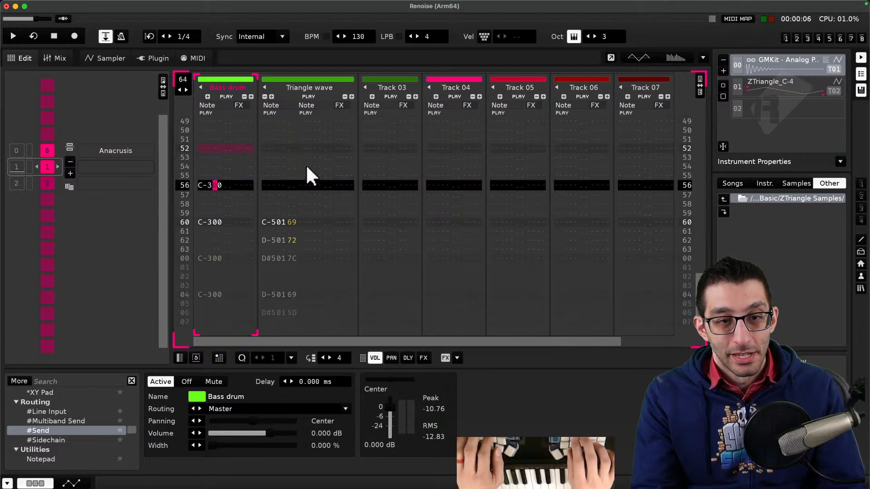
pyautogui.press('Down')
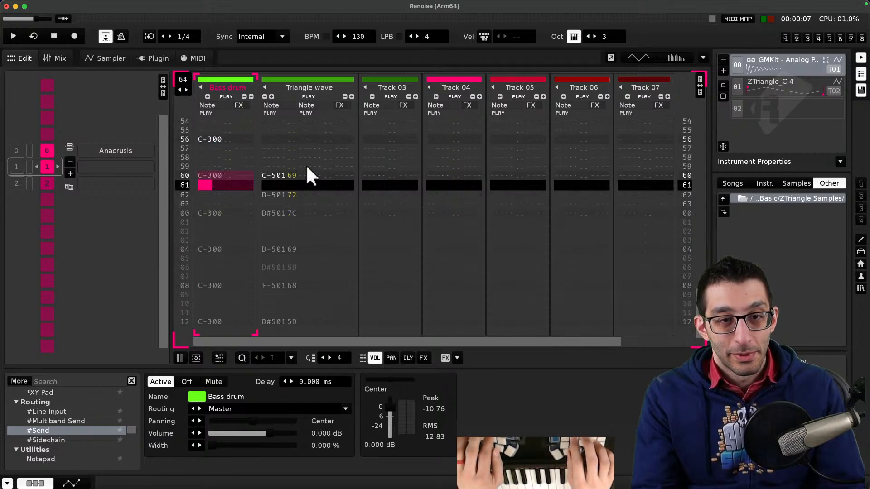
pyautogui.press('Delete')
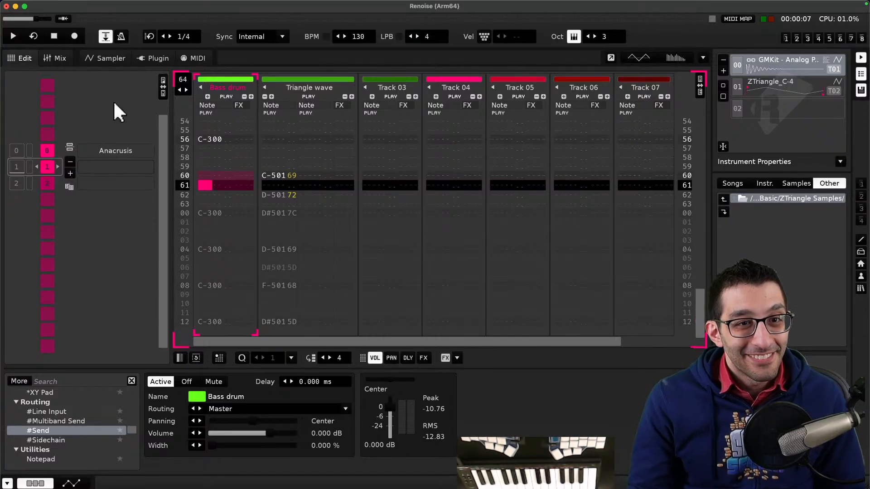
# - Open the pattern matrix and move the bass drum slot between the two main patterns
pyautogui.click(163, 86)
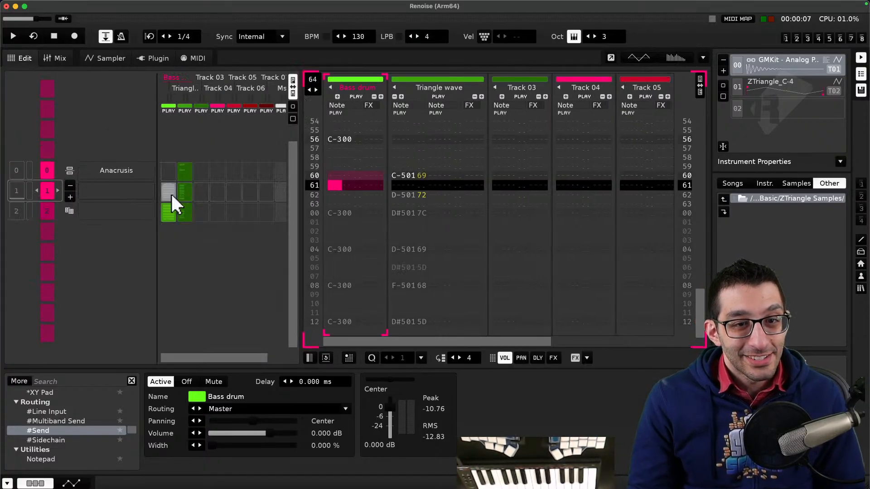
pyautogui.moveTo(170, 192); pyautogui.dragTo(167, 207)
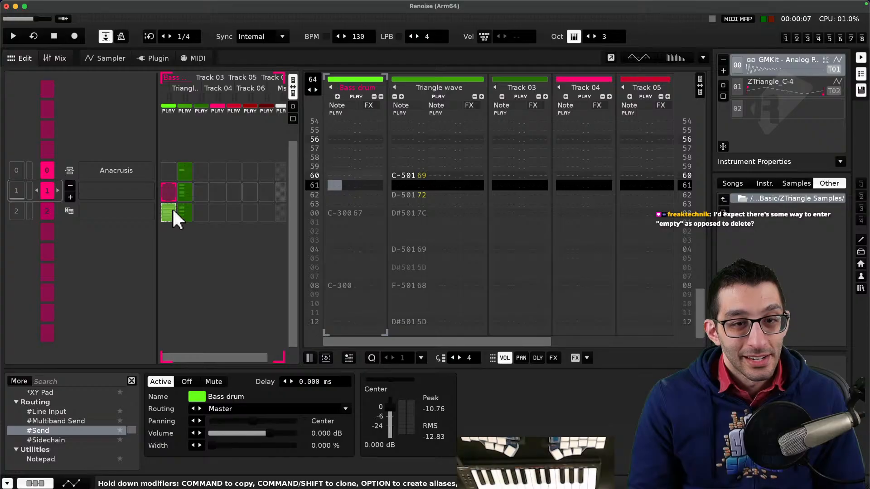
pyautogui.rightClick(170, 207)
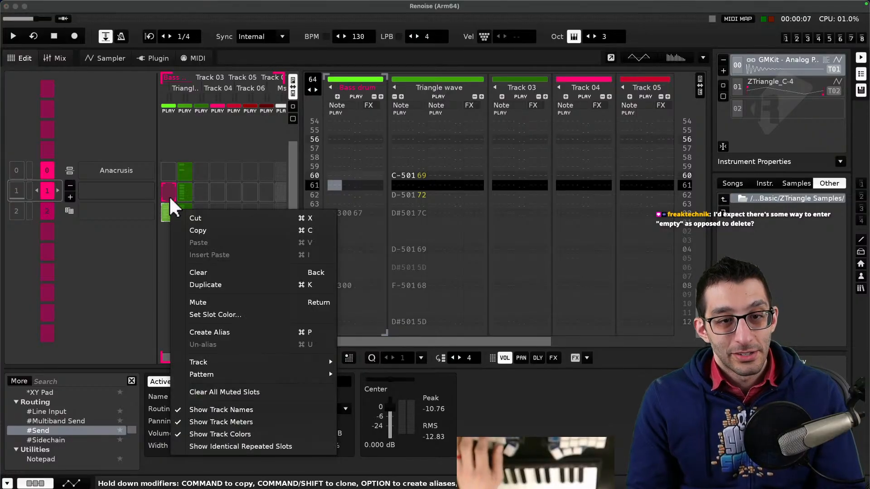
pyautogui.press('Escape')
pyautogui.moveTo(169, 191); pyautogui.dragTo(169, 190)
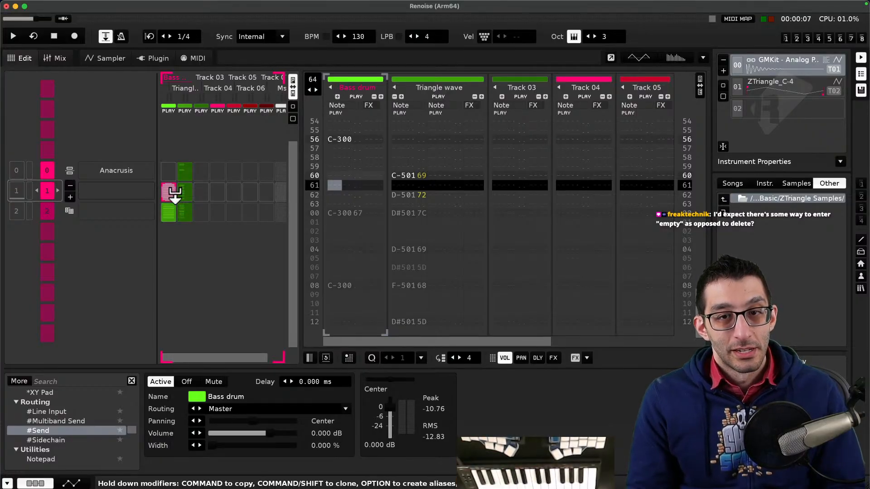
# - Play the song from the first main pattern to listen, then stop, hide the matrix and scroll through the pattern
pyautogui.click(19, 186)
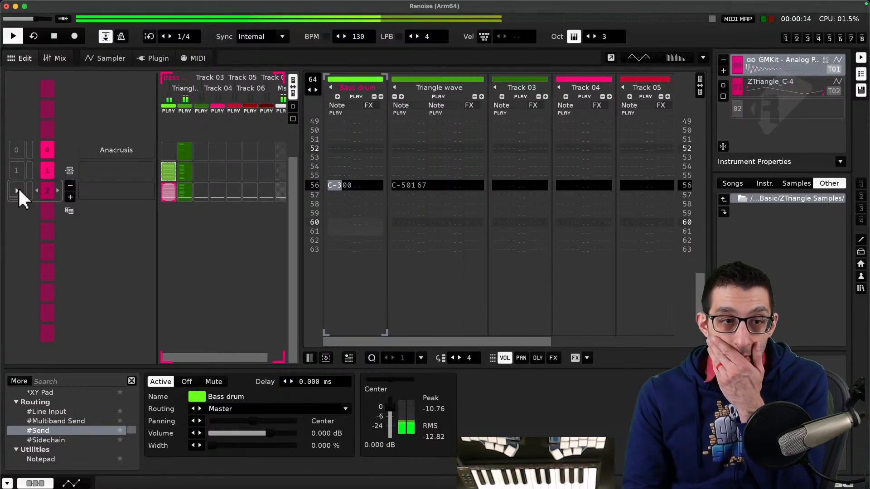
pyautogui.click(17, 191)
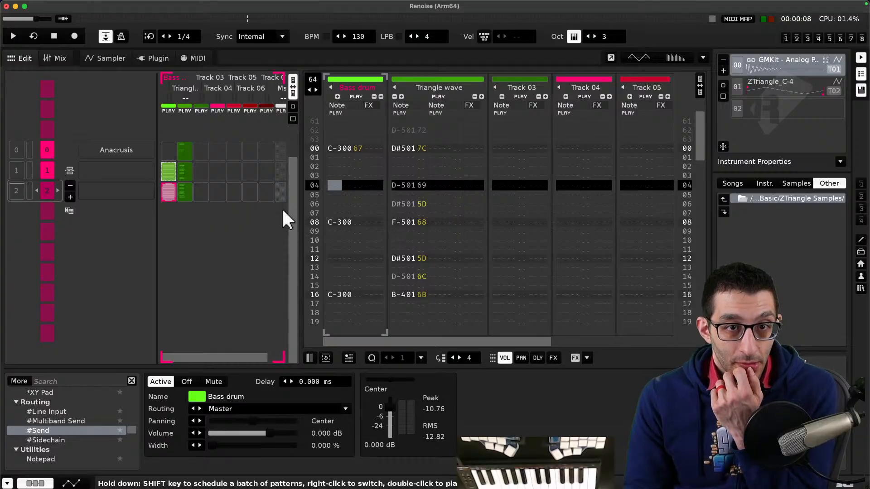
pyautogui.click(291, 91)
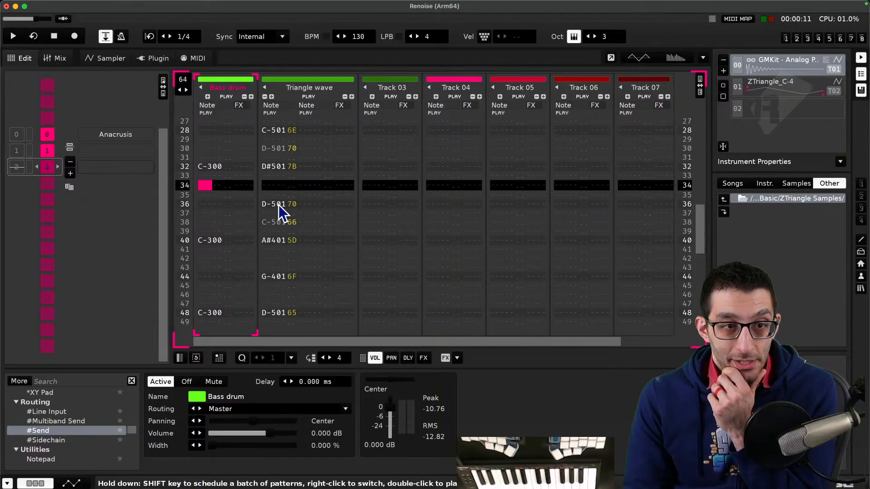
pyautogui.scroll(20, 278, 204)
pyautogui.scroll(2, 56, 195)
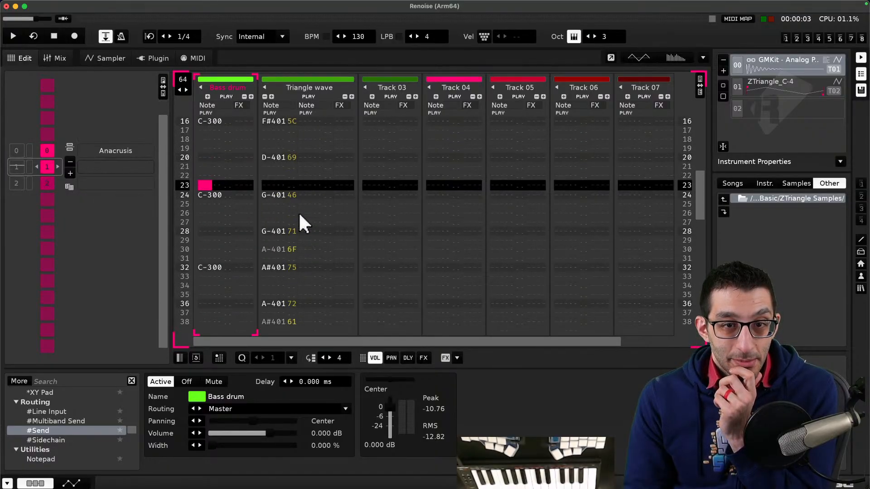
pyautogui.scroll(12, 300, 214)
pyautogui.scroll(-1, 300, 214)
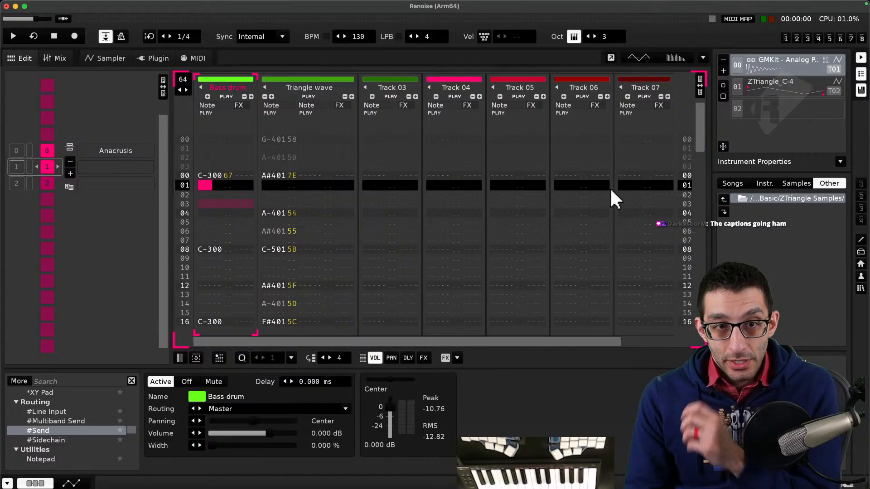
# - Open the drum kit instrument in the sampler and widen its sample list to browse the sample names
pyautogui.doubleClick(783, 62)
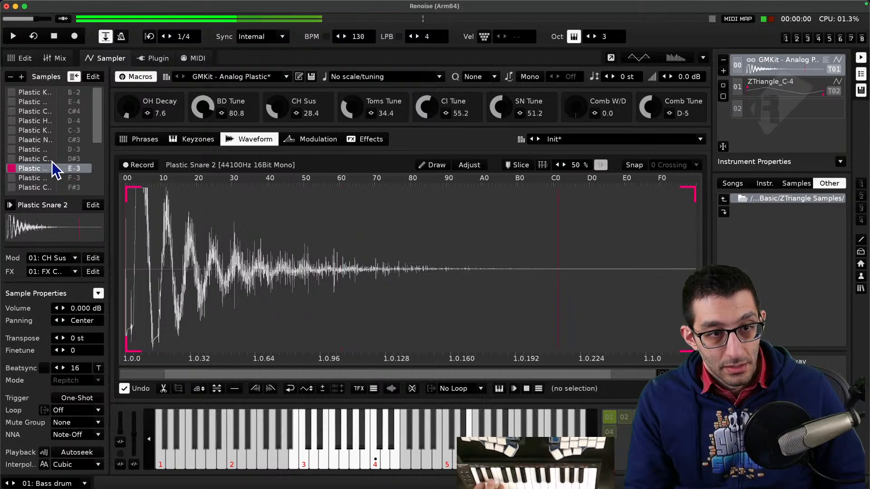
pyautogui.moveTo(107, 143); pyautogui.dragTo(142, 143)
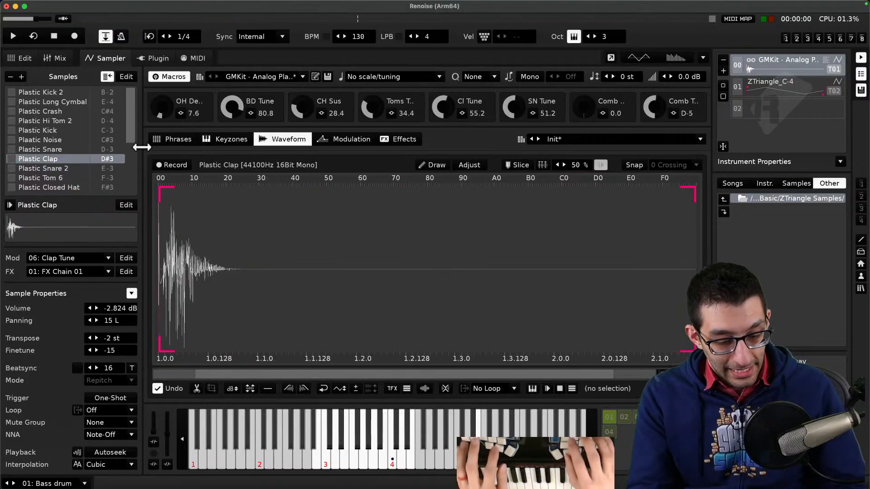
pyautogui.press('super+Tab')
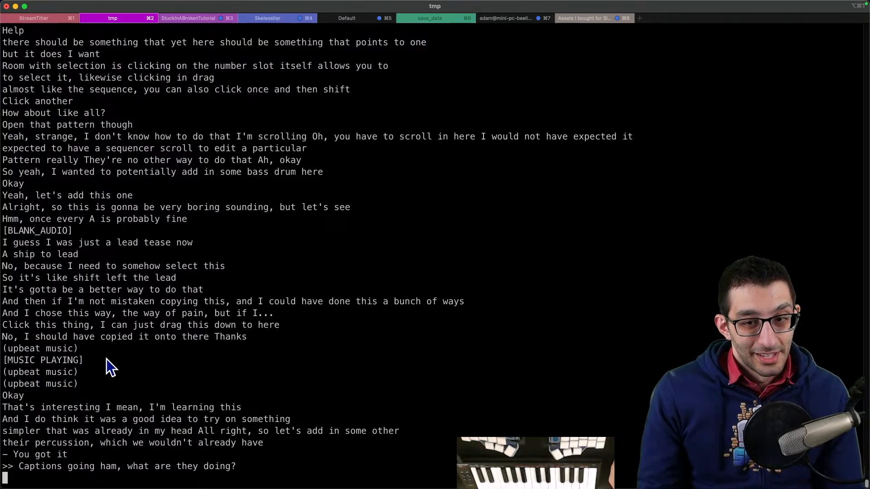
pyautogui.moveTo(558, 462)
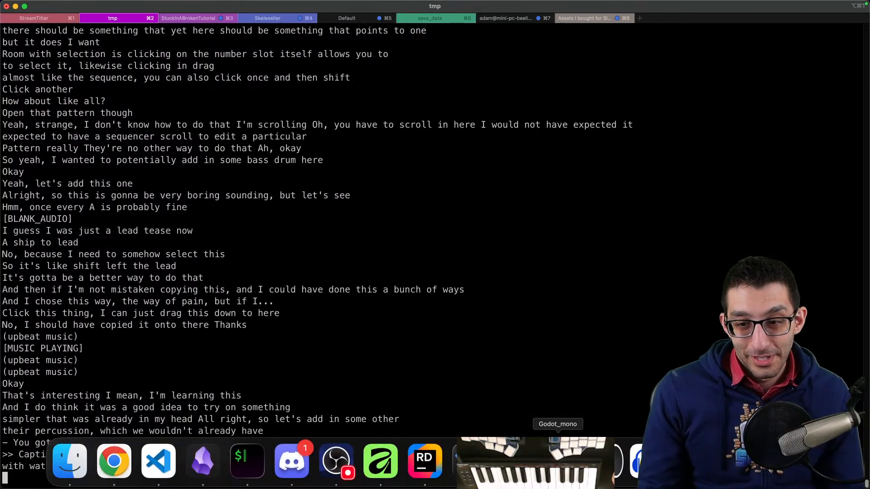
pyautogui.click(690, 462)
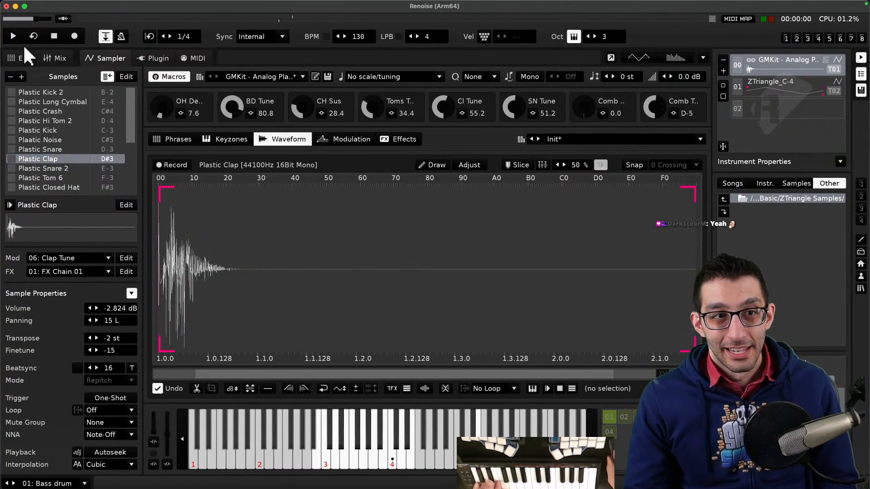
# - Return to the pattern editor and rename Track 03 to Clap
pyautogui.click(22, 58)
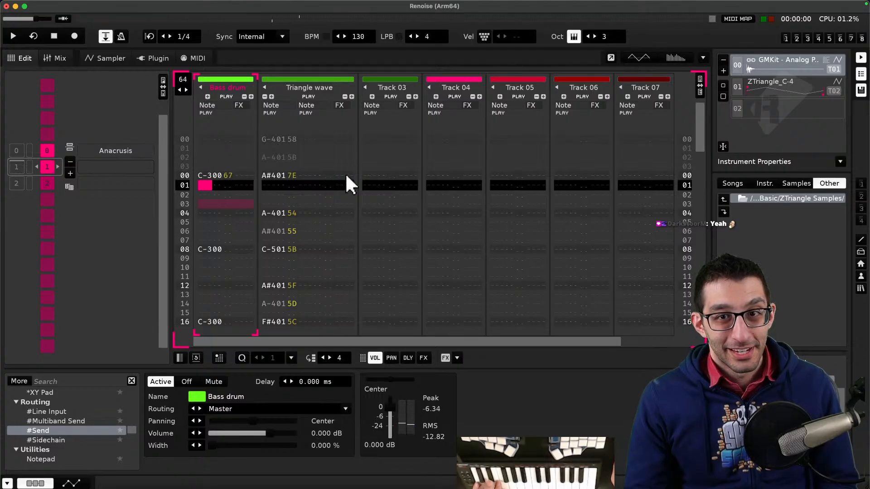
pyautogui.click(389, 87)
pyautogui.write('Clap')
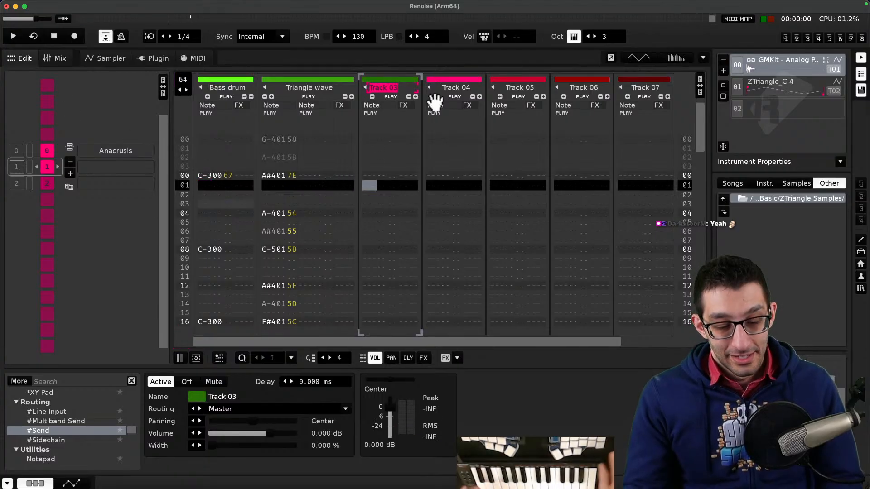
pyautogui.press('Return')
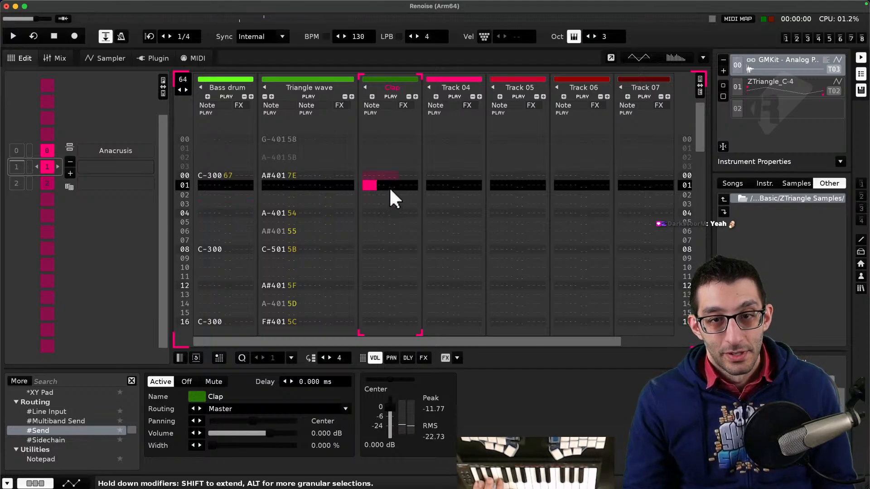
# - Play and stop the song repeatedly while auditioning the drum kit's samples in the sampler
pyautogui.press('space')
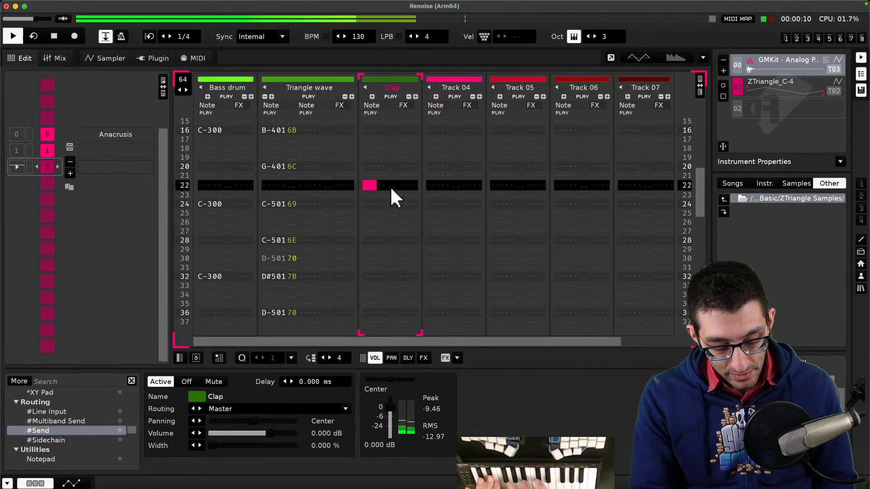
pyautogui.press('space')
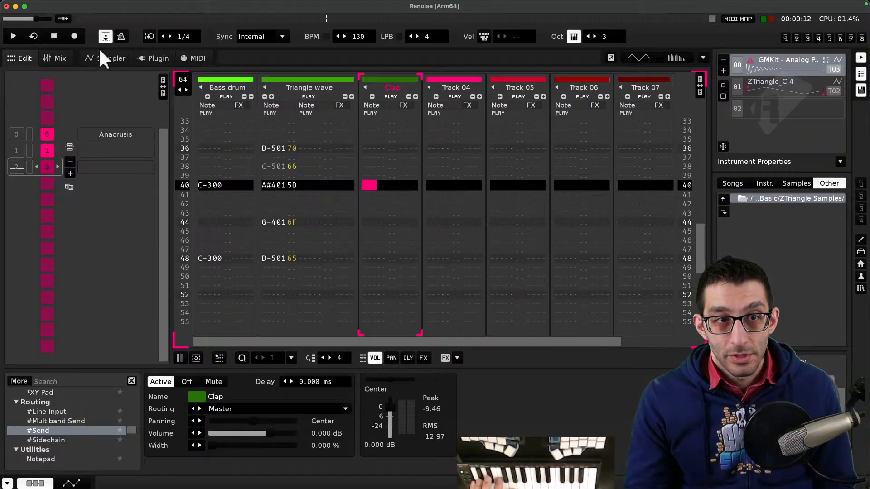
pyautogui.click(87, 61)
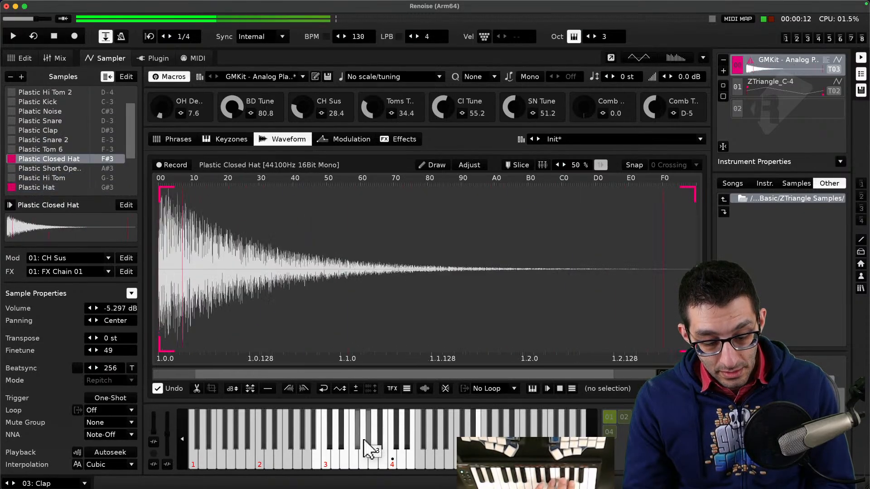
pyautogui.press('space')
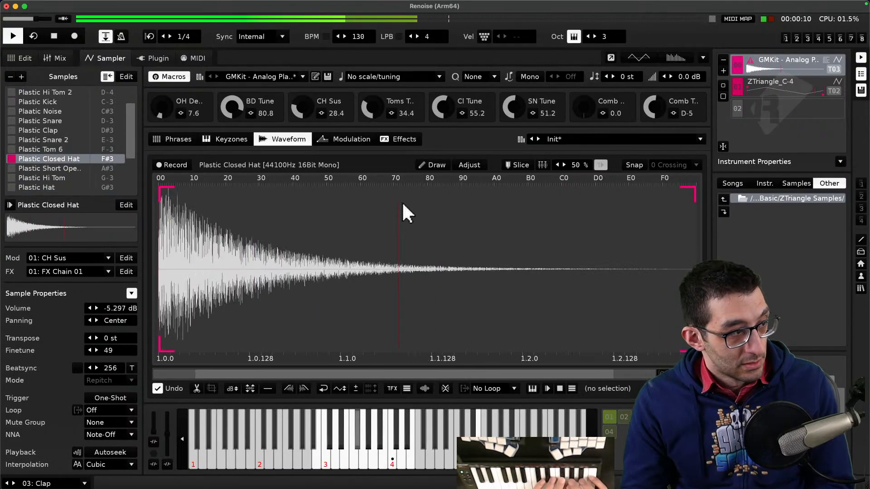
pyautogui.press('space')
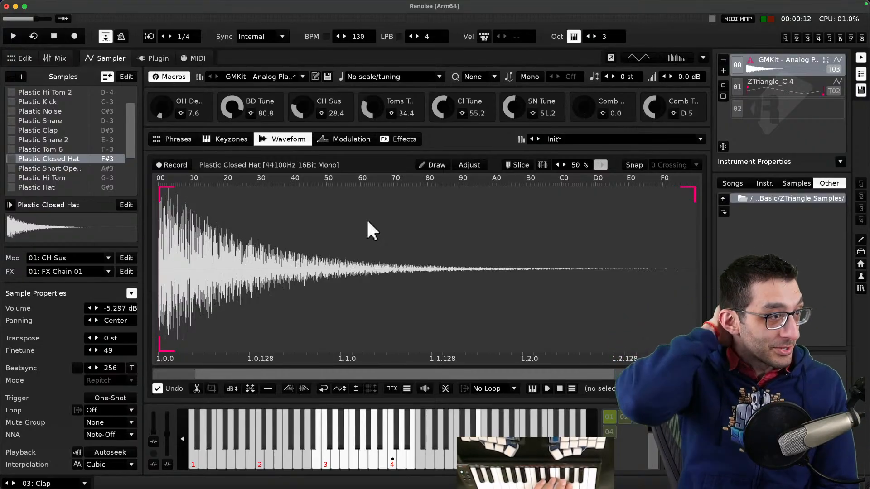
pyautogui.press('space')
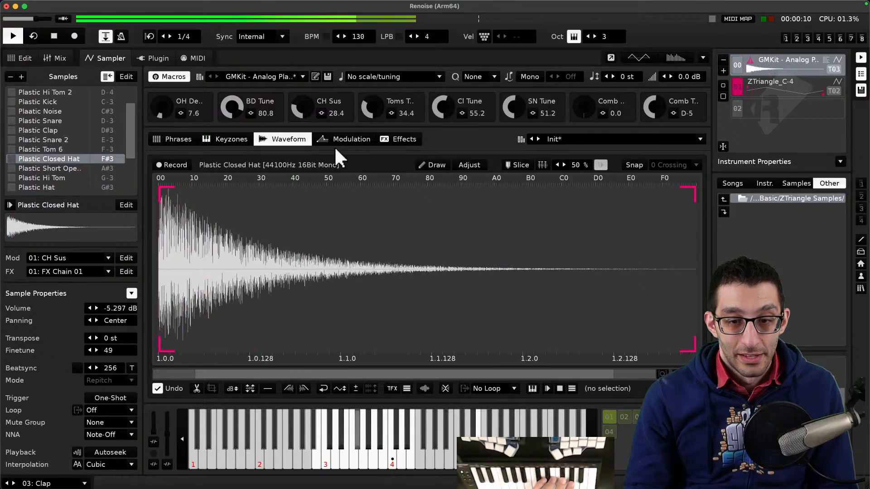
pyautogui.press('space')
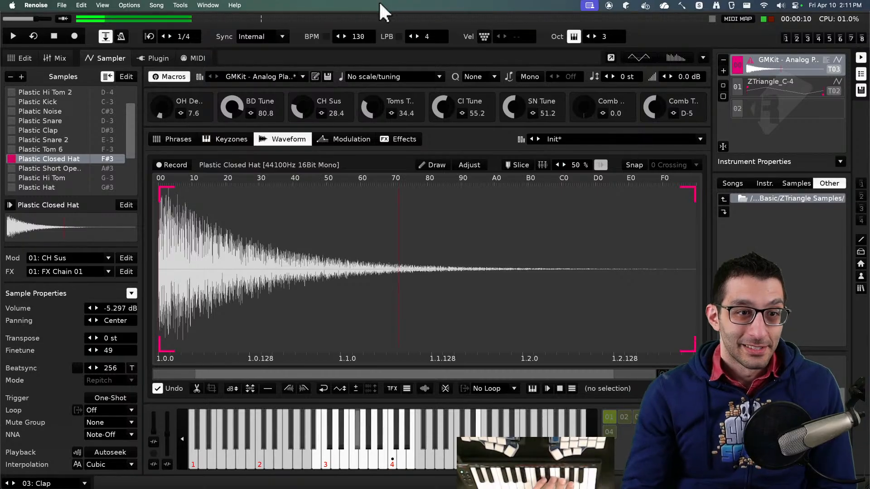
pyautogui.press('space')
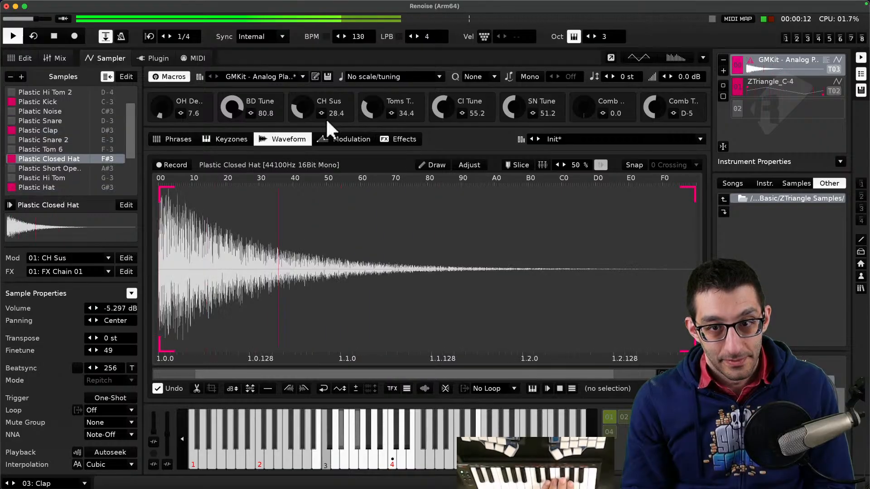
pyautogui.press('space')
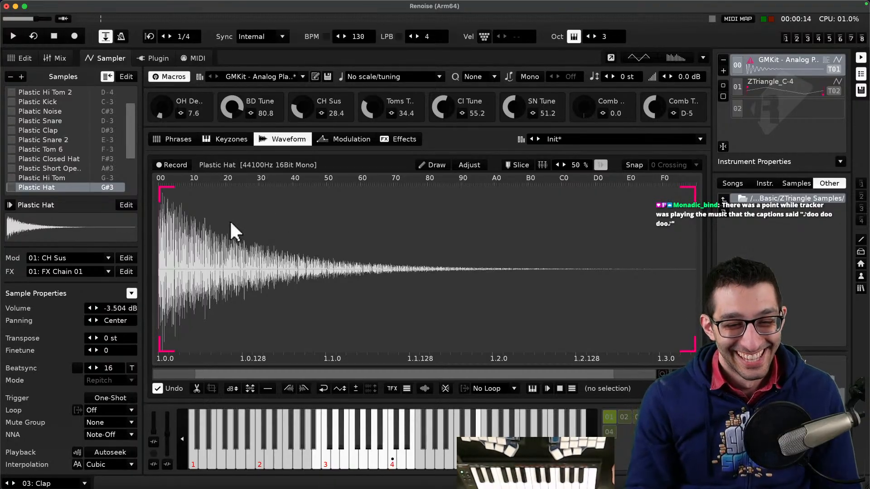
# - Return to the pattern editor and scroll through the rows of the Clap track
pyautogui.click(33, 57)
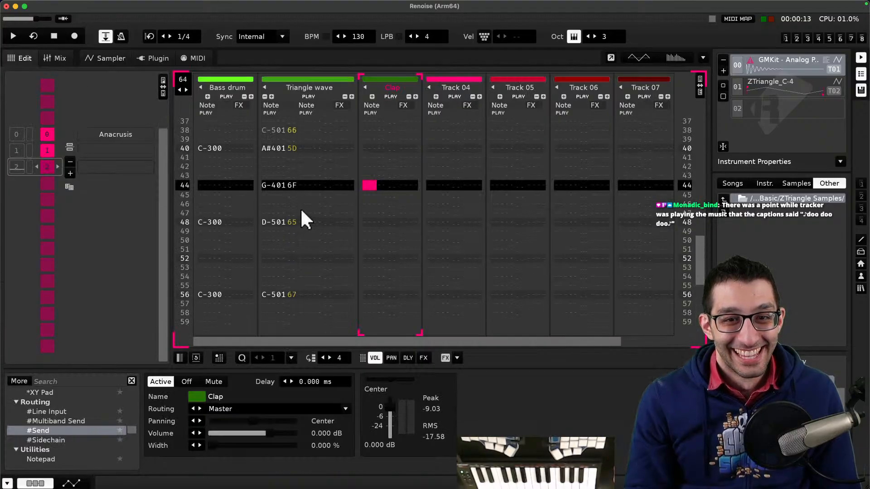
pyautogui.scroll(11, 300, 204)
pyautogui.scroll(4, 300, 202)
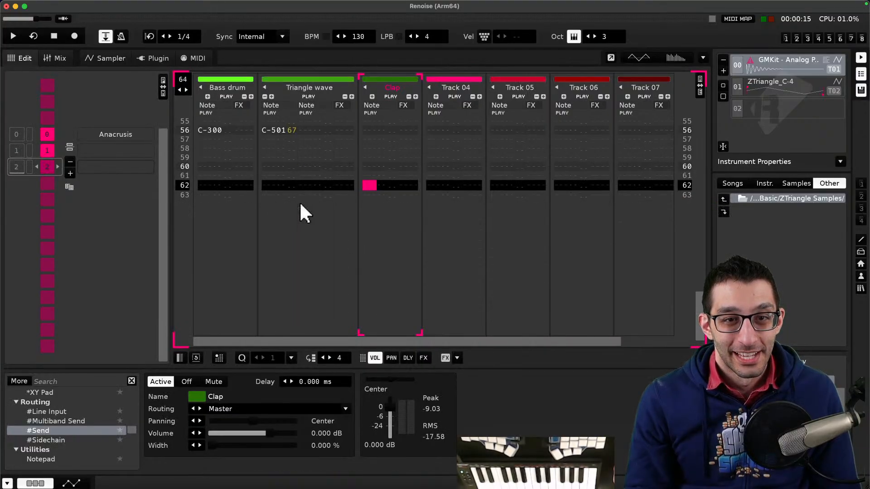
pyautogui.scroll(-4, 300, 201)
pyautogui.scroll(6, 299, 201)
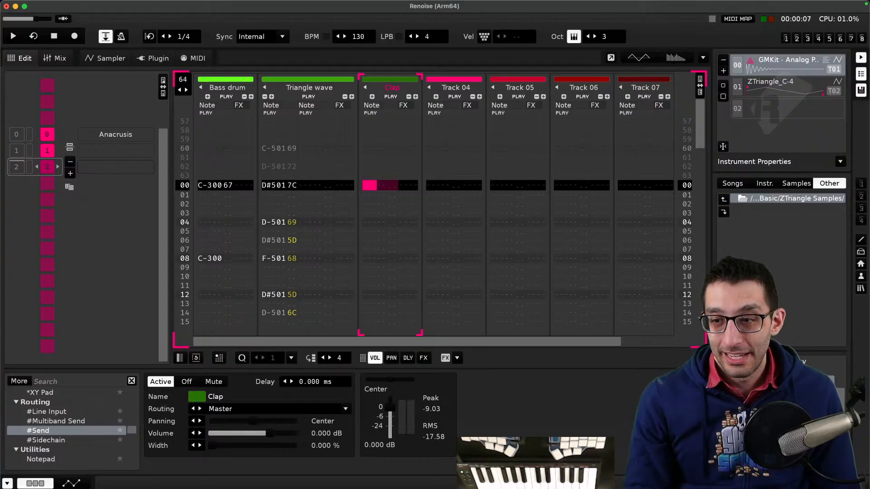
# - Load the ZOrgan1_A-8 sample from the ZOrgan1 Samples folder into the empty third instrument slot
pyautogui.doubleClick(749, 102)
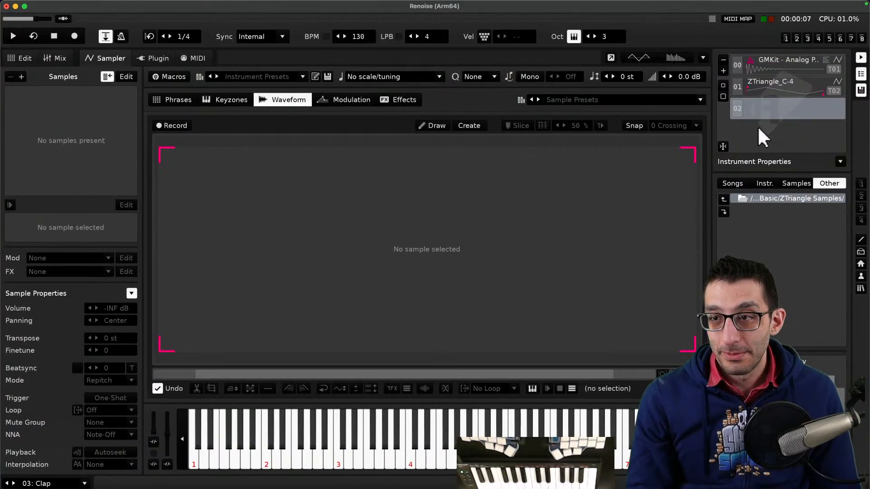
pyautogui.click(769, 198)
pyautogui.scroll(-2, 785, 251)
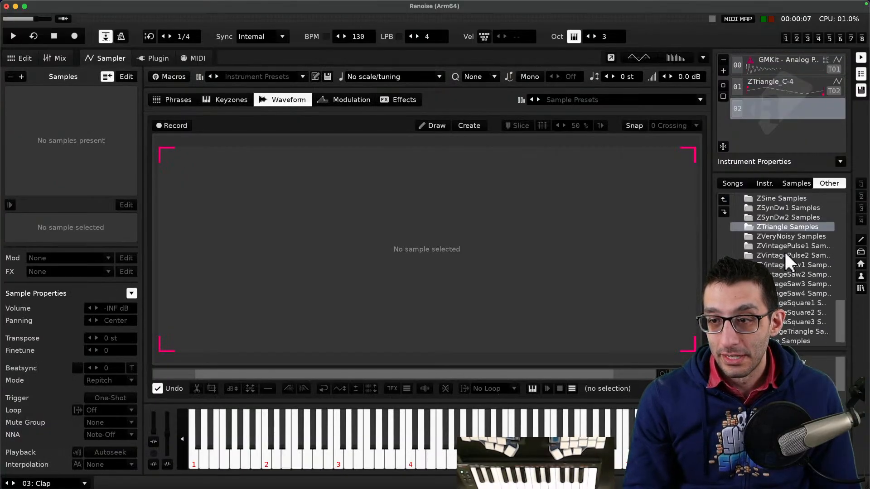
pyautogui.scroll(6, 784, 253)
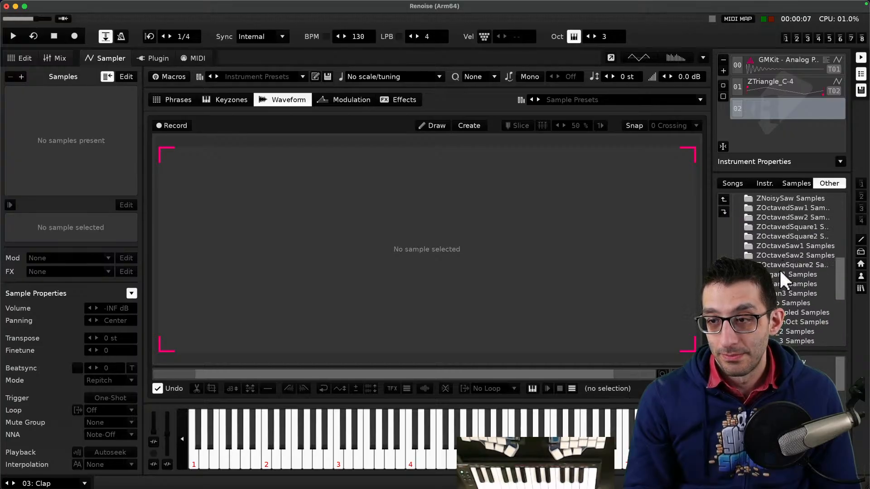
pyautogui.doubleClick(781, 274)
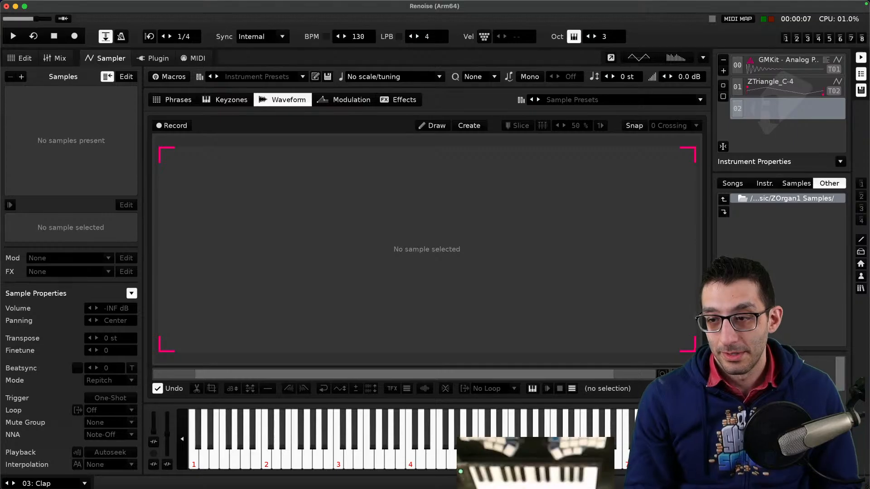
pyautogui.doubleClick(777, 362)
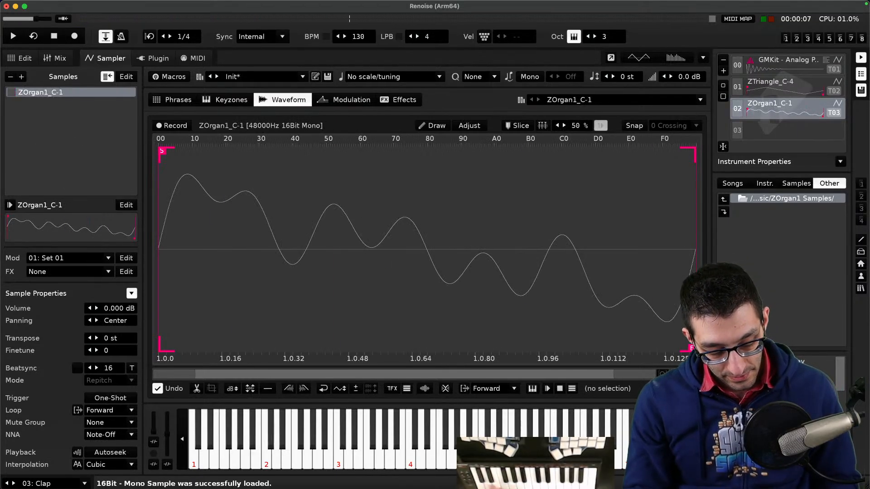
pyautogui.doubleClick(775, 408)
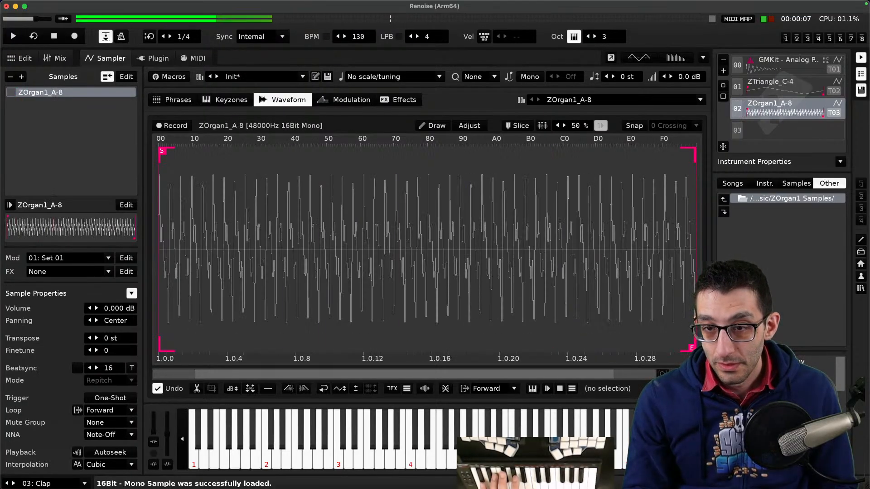
# - Try the ZOrgan1_A-3 and ZOrgan1_A-4 samples in the third instrument slot
pyautogui.doubleClick(776, 400)
pyautogui.doubleClick(775, 380)
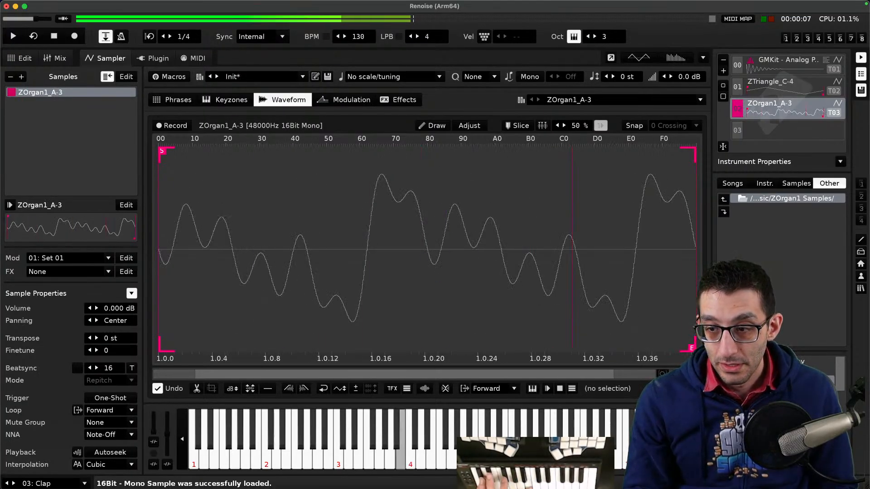
pyautogui.doubleClick(776, 390)
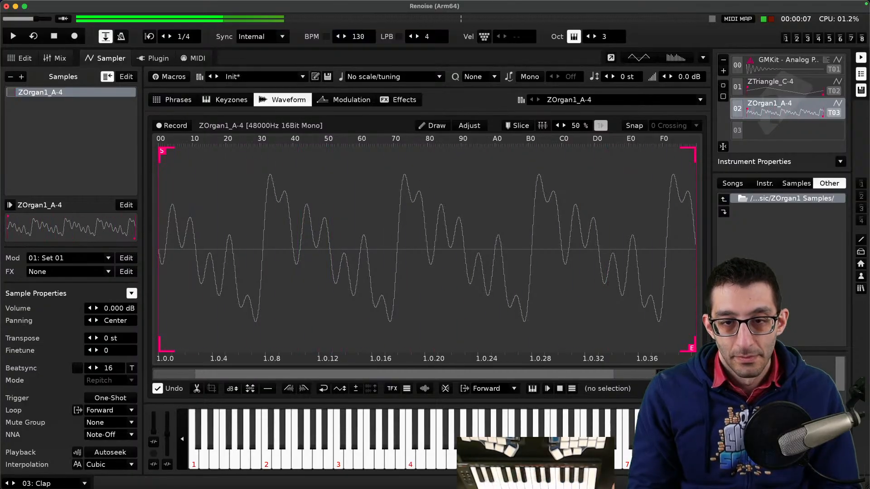
# - Load the ZFret_A-4 sample from the ZFret Samples folder into the third instrument slot
pyautogui.click(775, 199)
pyautogui.scroll(4, 791, 270)
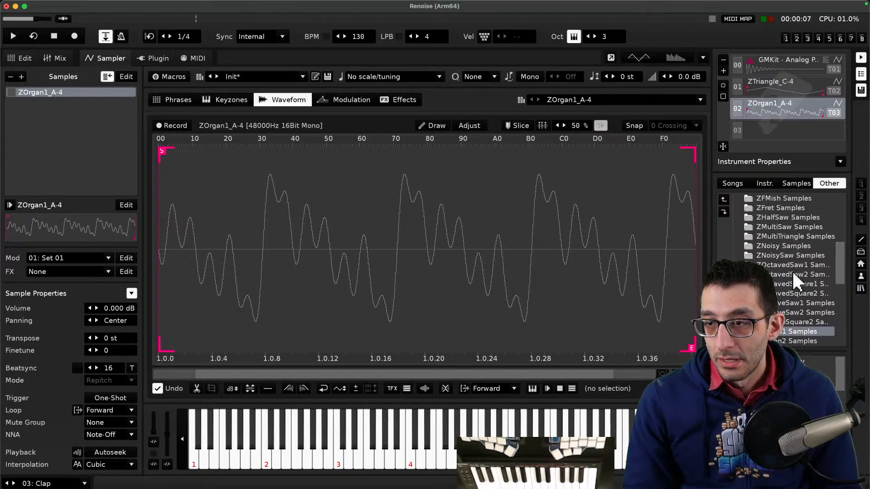
pyautogui.click(787, 255)
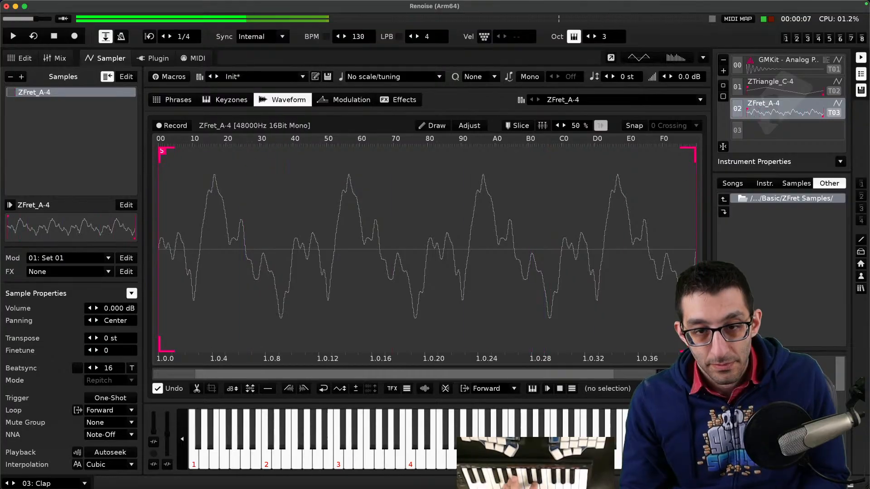
# - Return to the pattern editor, select Track 04 and enable edit mode to record chords at rows 00 and 08
pyautogui.click(20, 59)
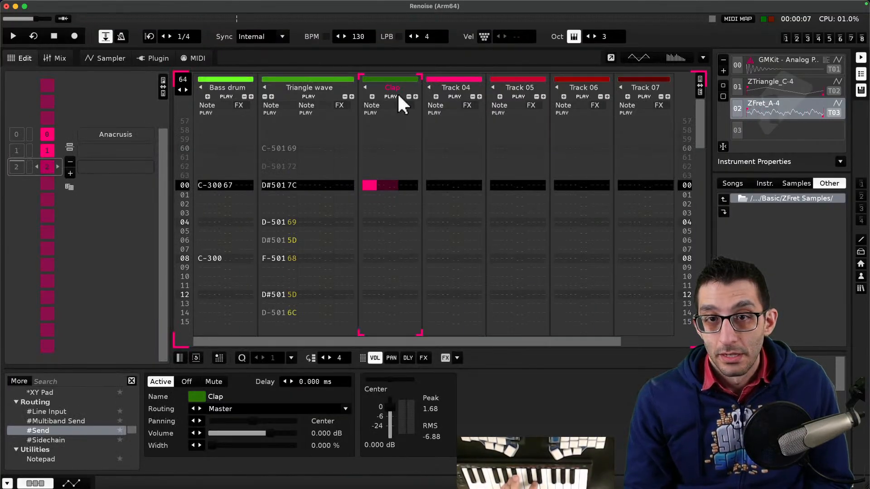
pyautogui.click(445, 84)
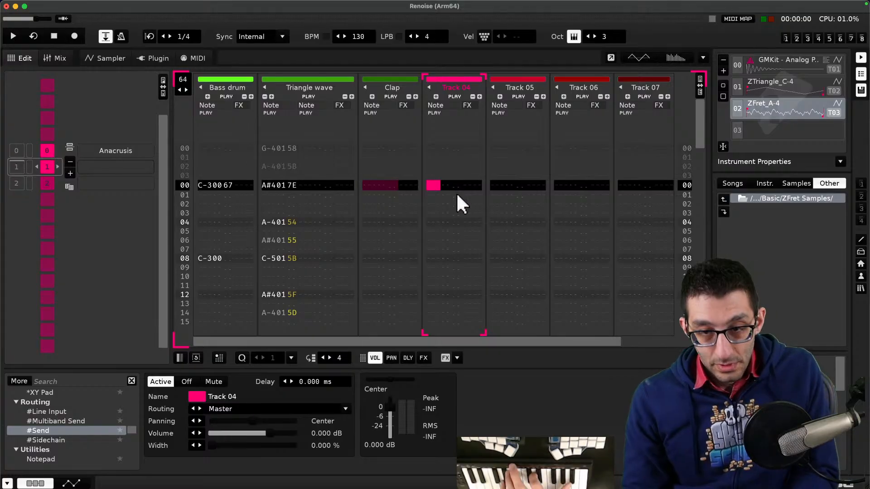
pyautogui.press('Escape')
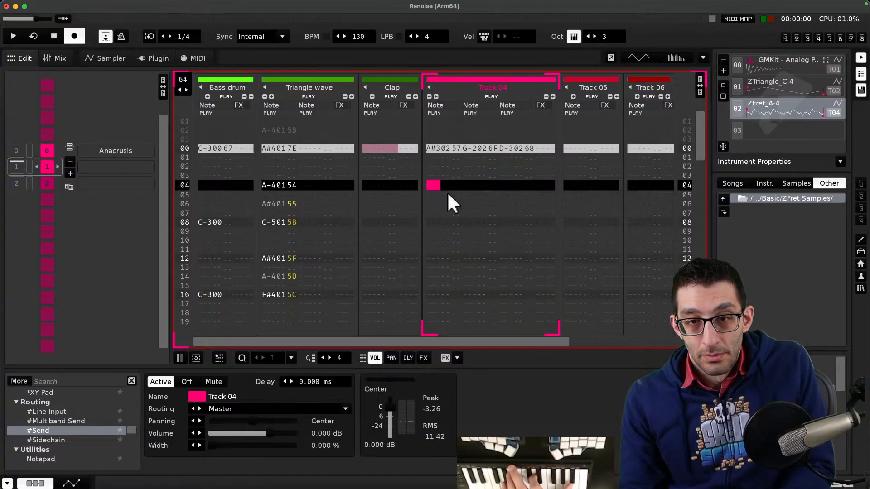
pyautogui.scroll(-4, 447, 194)
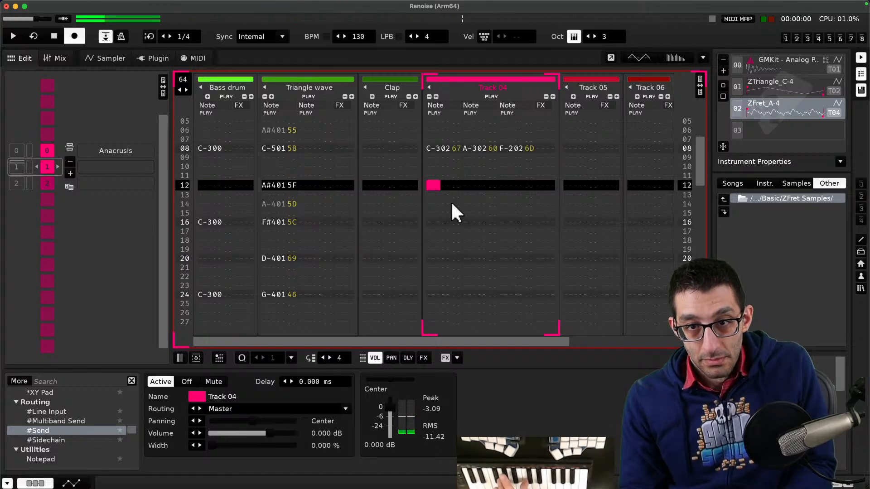
pyautogui.scroll(10, 452, 227)
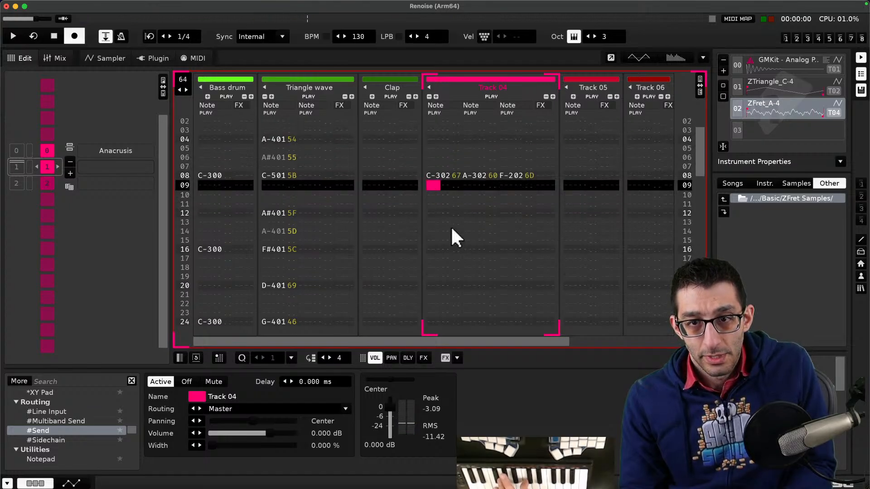
pyautogui.scroll(2, 450, 226)
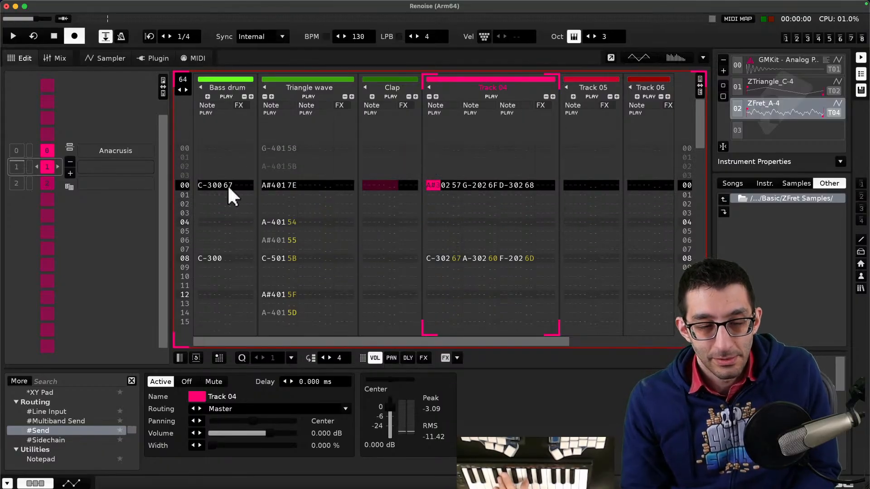
# - Play the pattern and re-record the row 00 chord on Track 04 as A#3, D-3 and G-2
pyautogui.press('space')
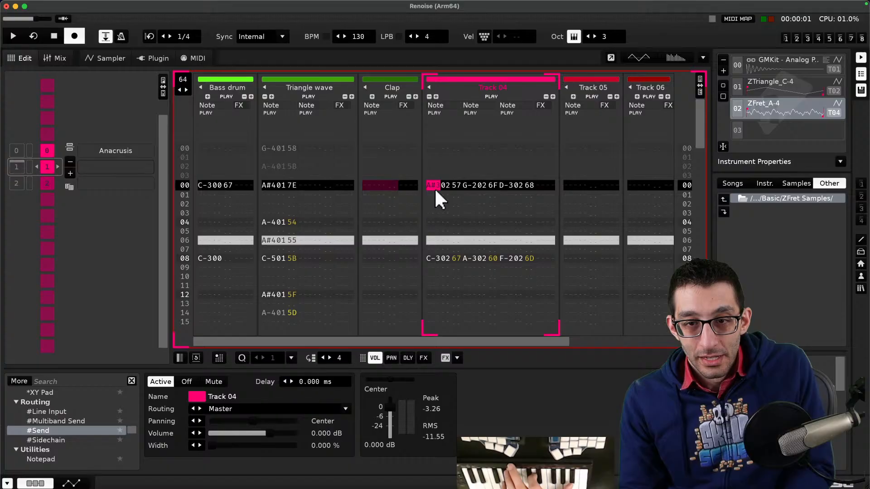
pyautogui.press('Return')
pyautogui.press('Return')
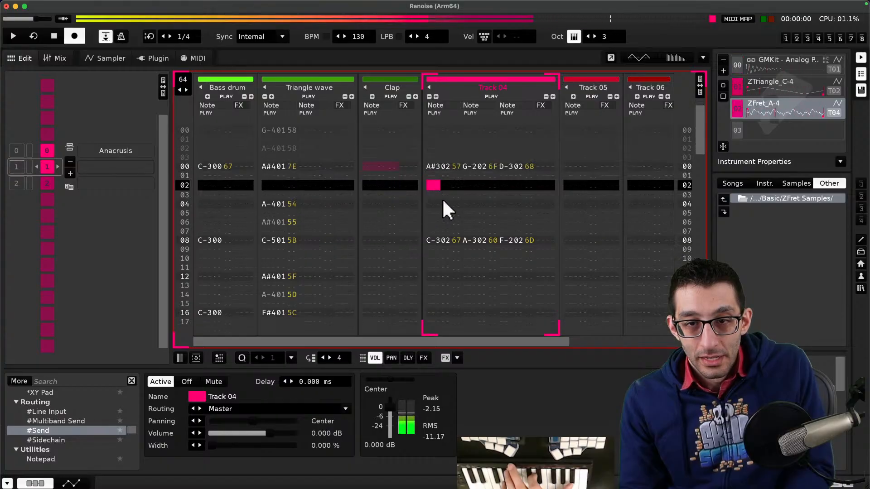
pyautogui.press('Up')
pyautogui.press('Up')
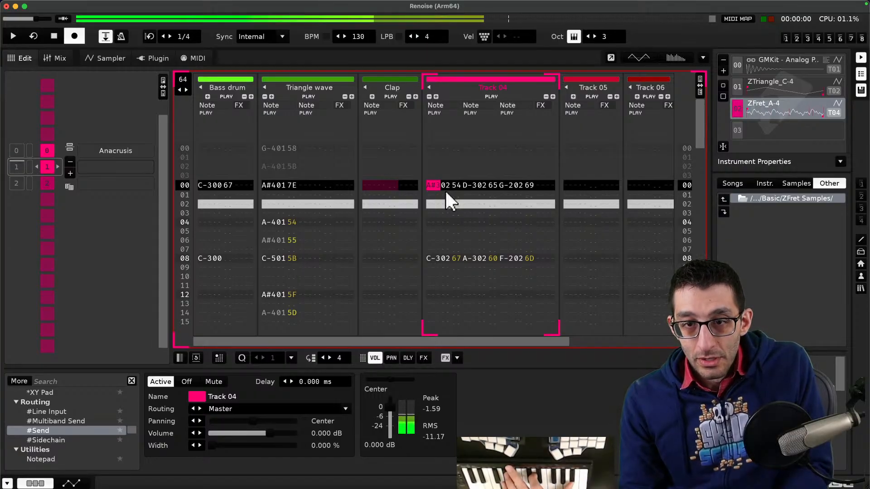
pyautogui.press('Down')
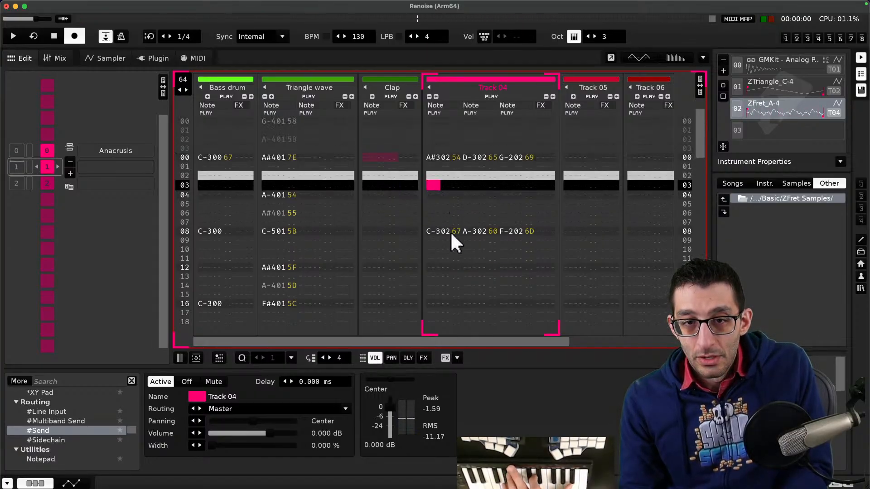
pyautogui.press('Down')
pyautogui.press('Down')
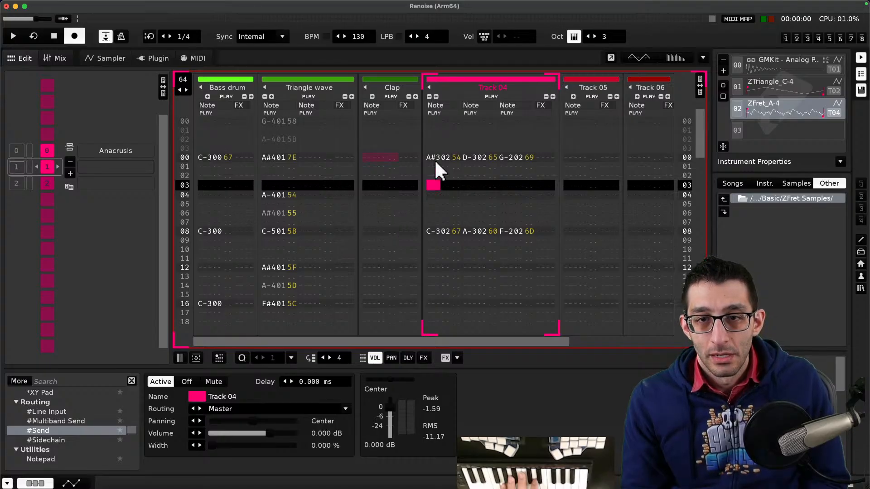
# - Cut all notes from Track 04 and leave edit mode
pyautogui.moveTo(434, 159); pyautogui.dragTo(442, 161)
pyautogui.hotkey('shift', 'Tab')
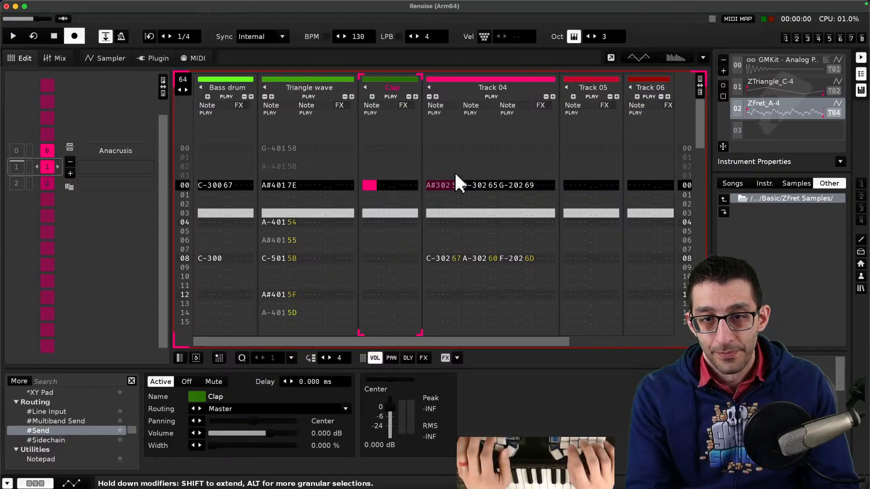
pyautogui.press('Right')
pyautogui.press('Right')
pyautogui.press('Right')
pyautogui.press('Right')
pyautogui.press('Right')
pyautogui.press('Right')
pyautogui.press('Right')
pyautogui.press('Right')
pyautogui.press('Right')
pyautogui.press('Right')
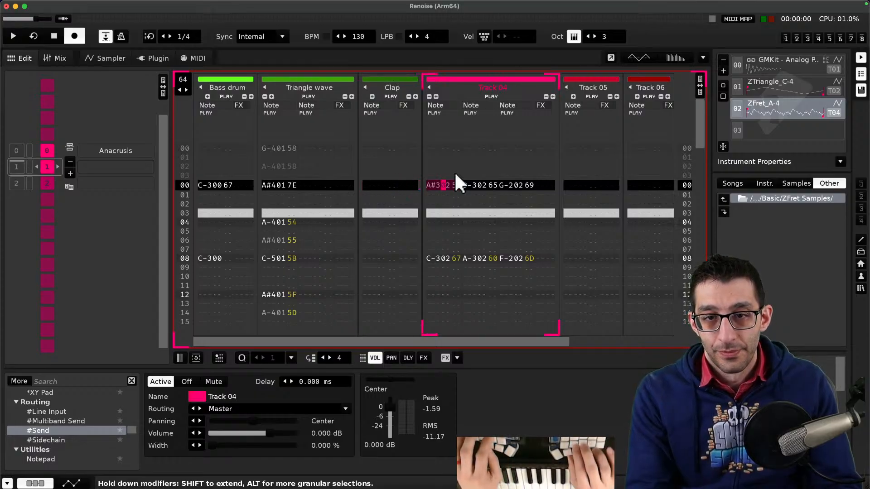
pyautogui.hotkey('shift', 'F3')
pyautogui.press('Escape')
# - Play and stop the song, starting again from the second sequence entry
pyautogui.press('space')
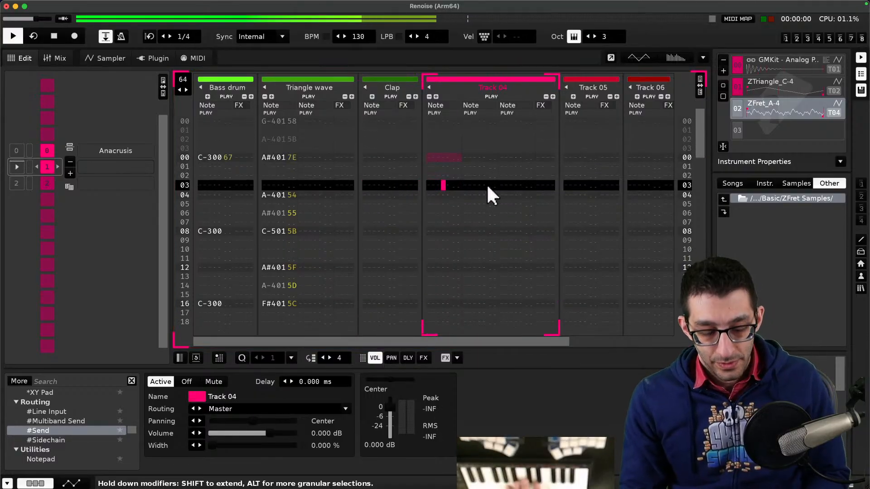
pyautogui.press('space')
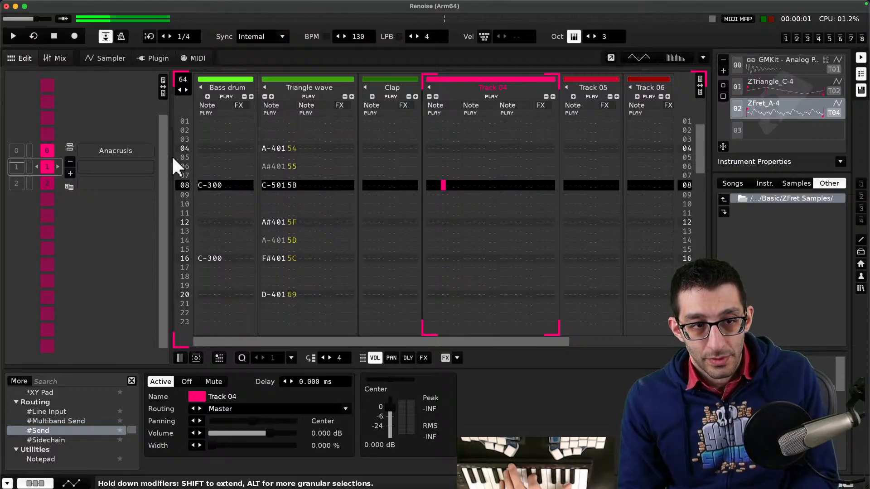
pyautogui.click(37, 149)
pyautogui.doubleClick(15, 164)
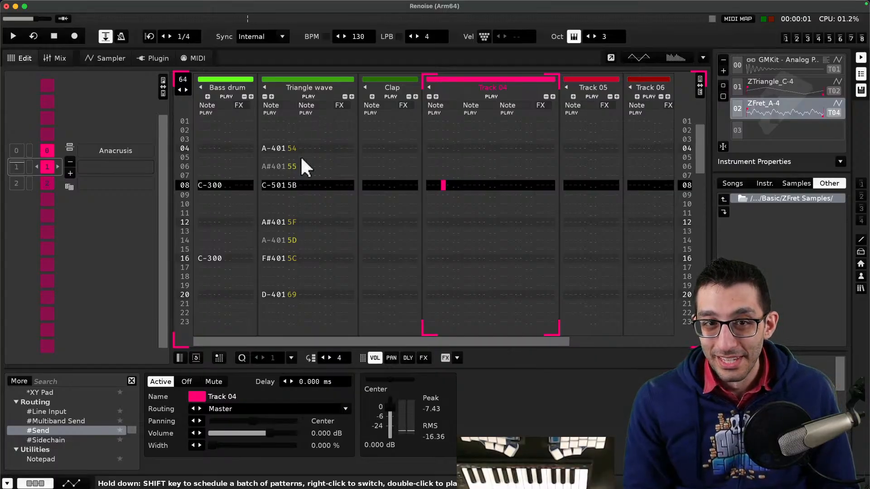
# - In the sampler, audition other ZFret samples and load ZFret_C-4 into the third instrument slot
pyautogui.click(111, 60)
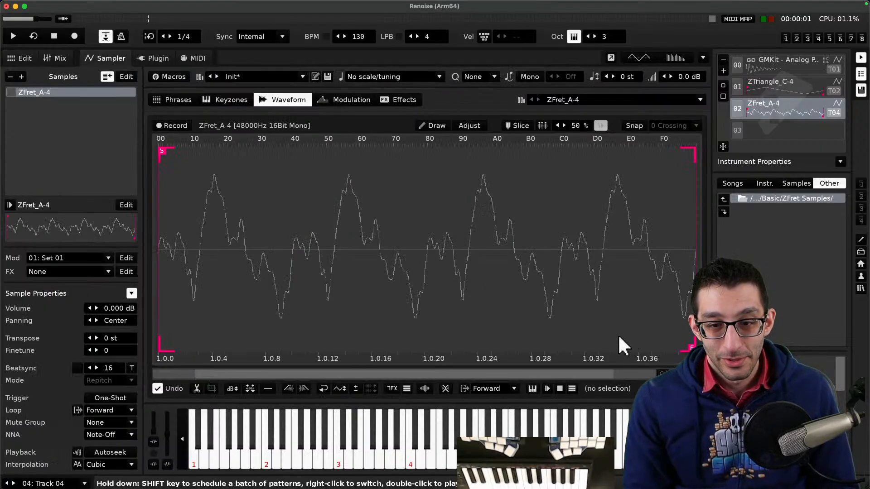
pyautogui.doubleClick(780, 380)
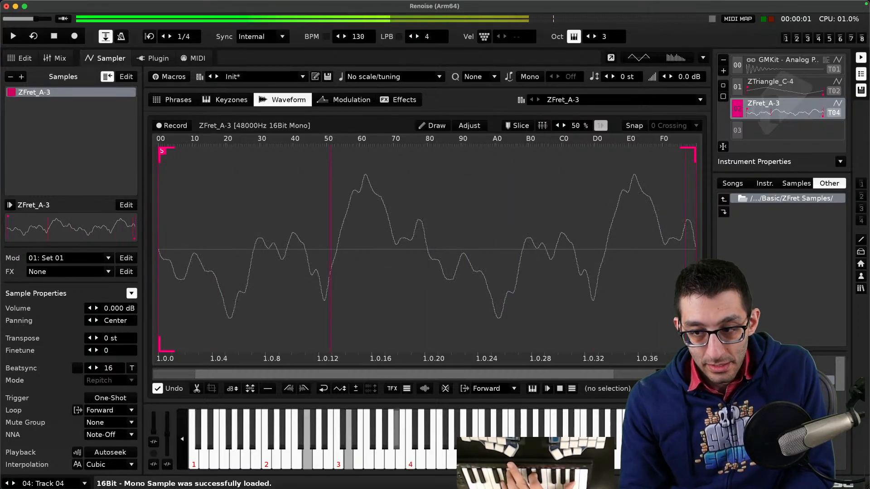
pyautogui.doubleClick(779, 409)
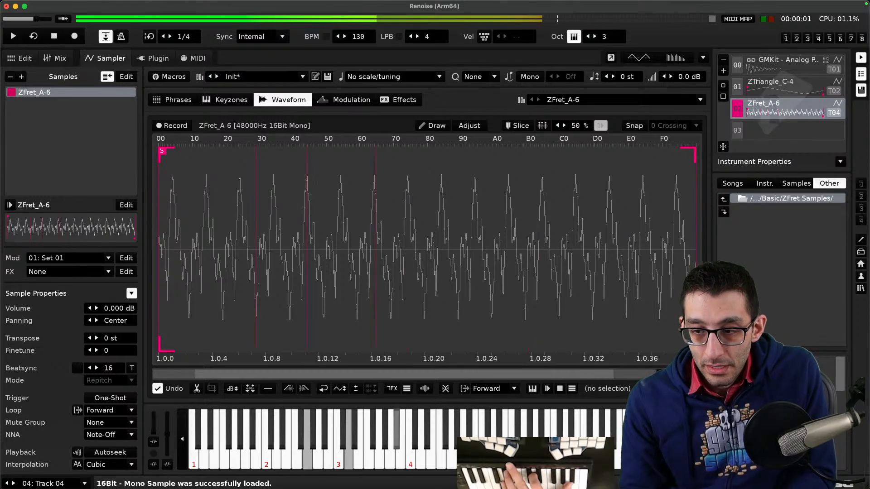
pyautogui.press('space')
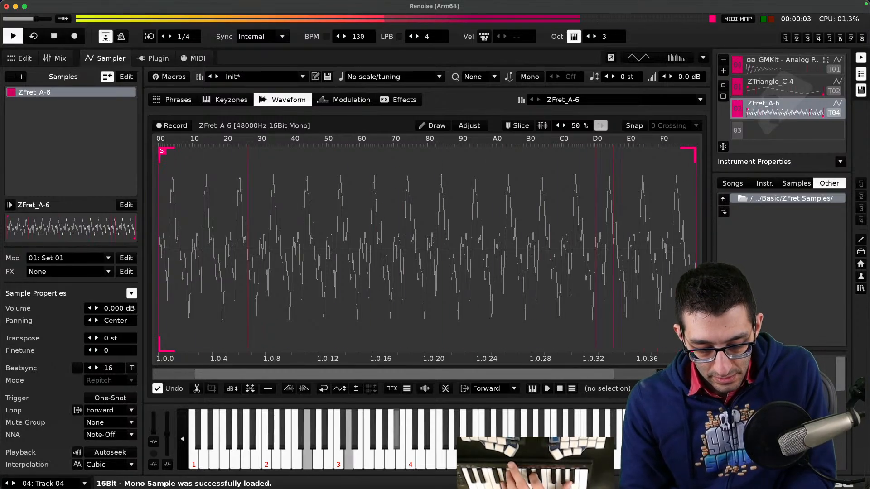
pyautogui.press('space')
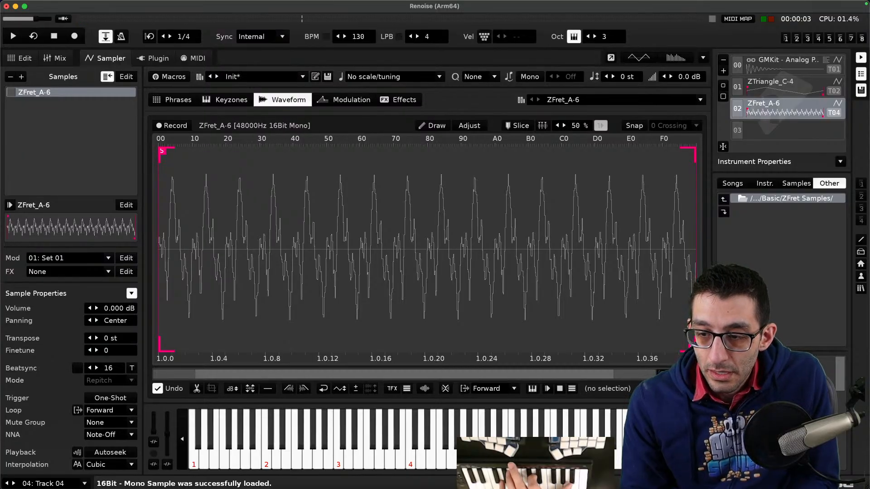
pyautogui.press('Return')
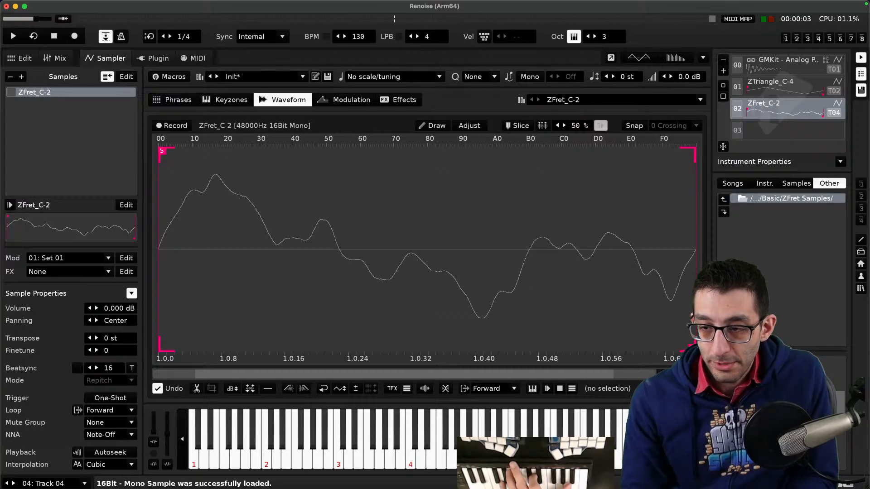
pyautogui.doubleClick(779, 371)
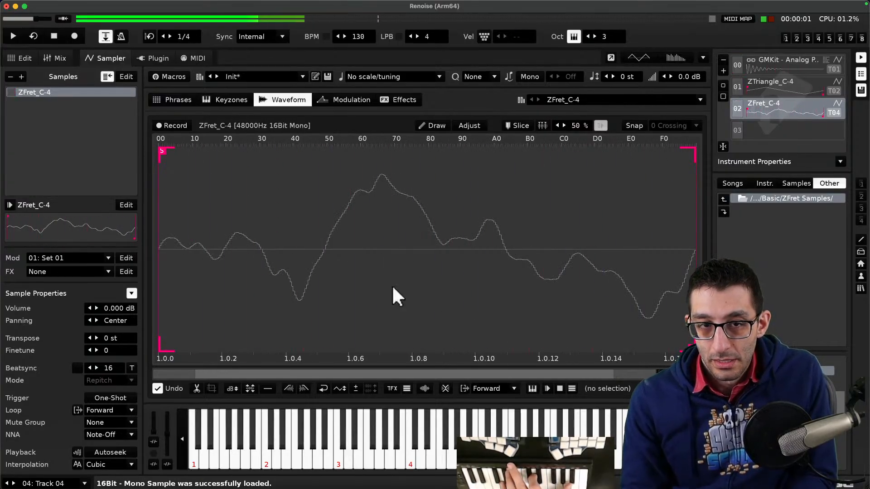
# - Play and stop the song several times to audition the ZFret_C-4 instrument in the pattern editor
pyautogui.press('space')
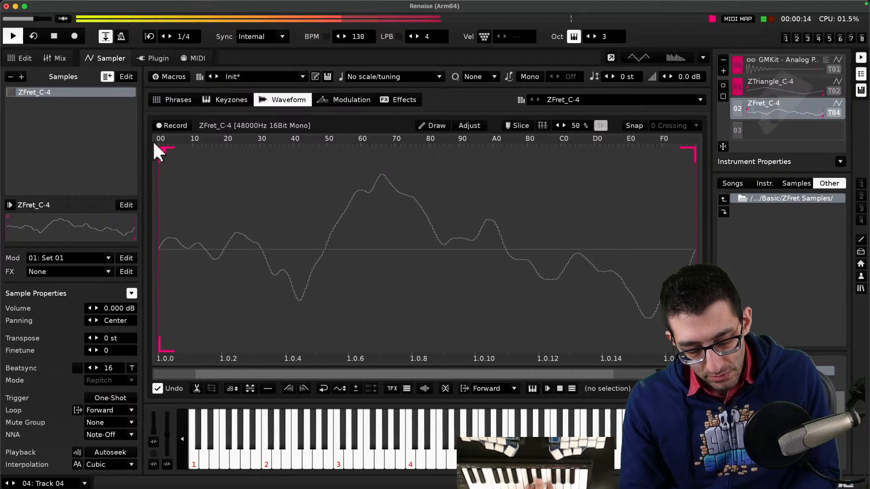
pyautogui.press('space')
pyautogui.press('space')
pyautogui.press('space')
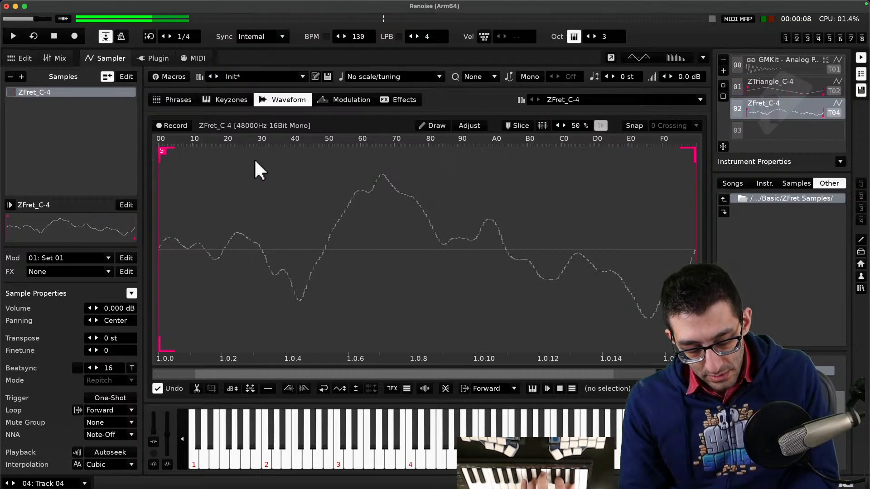
pyautogui.press('F1')
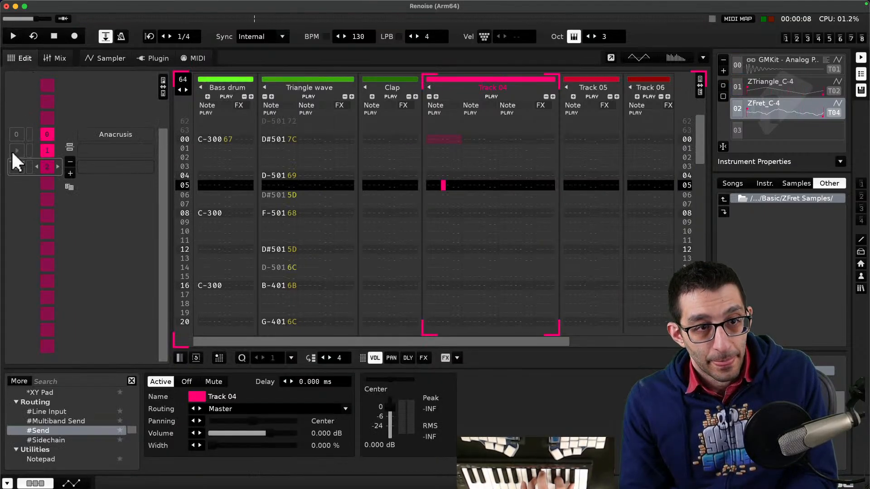
pyautogui.press('space')
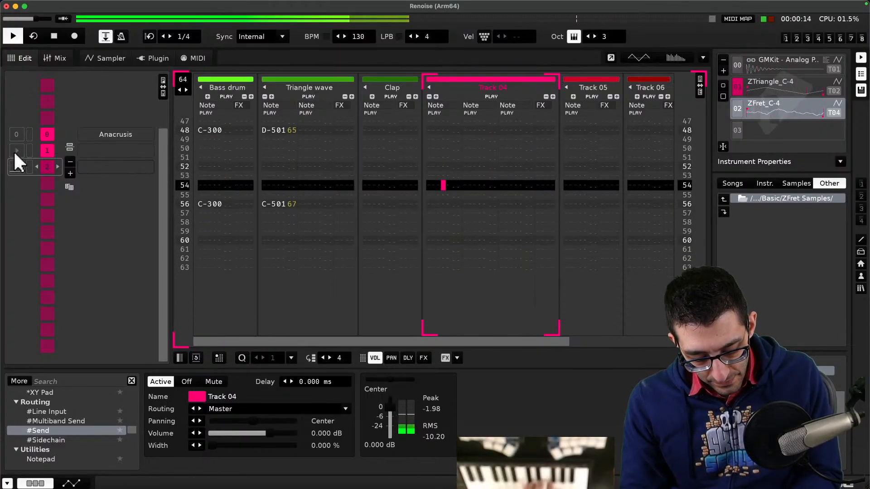
pyautogui.press('space')
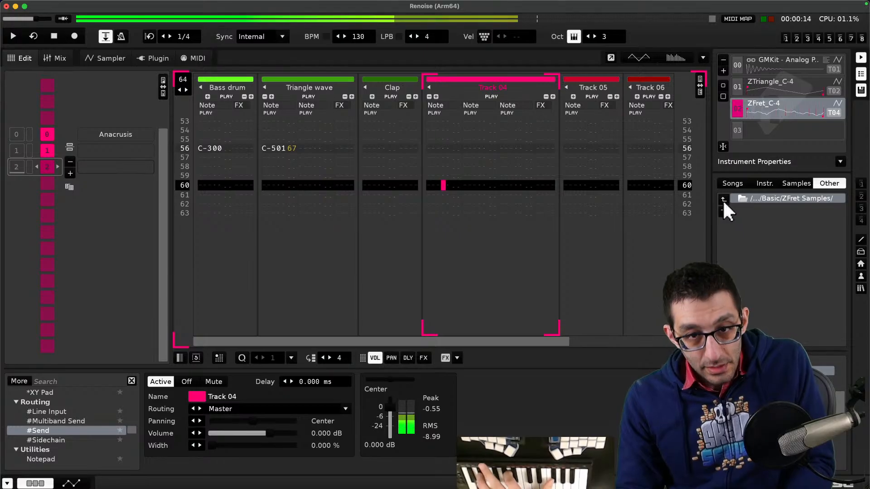
# - Scroll the pattern editor back to the first row of the pattern
pyautogui.scroll(10, 445, 195)
pyautogui.scroll(4, 444, 194)
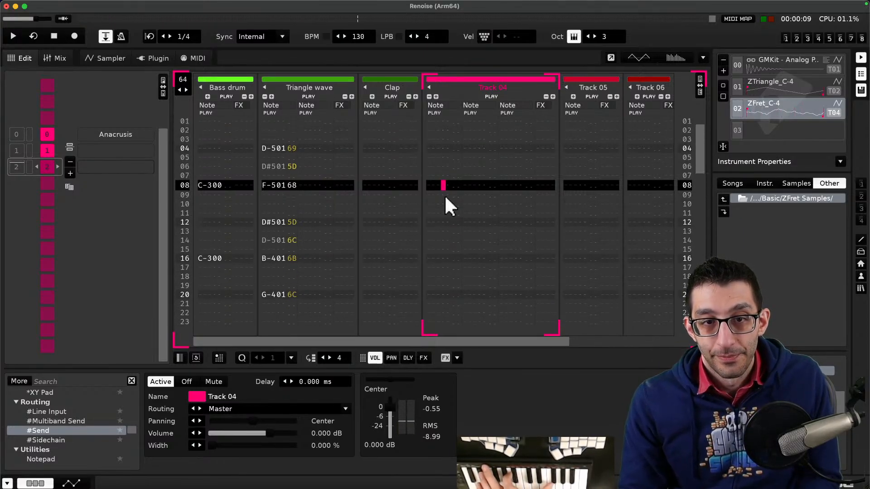
pyautogui.scroll(5, 453, 181)
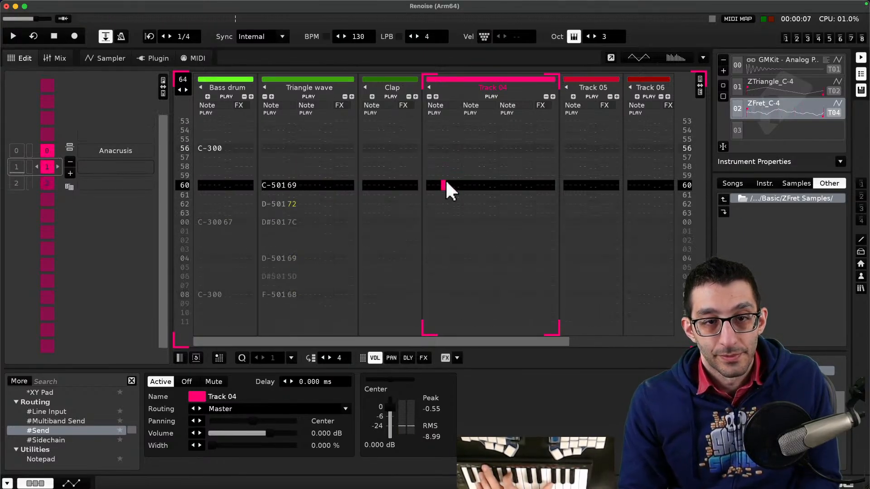
pyautogui.scroll(2, 461, 182)
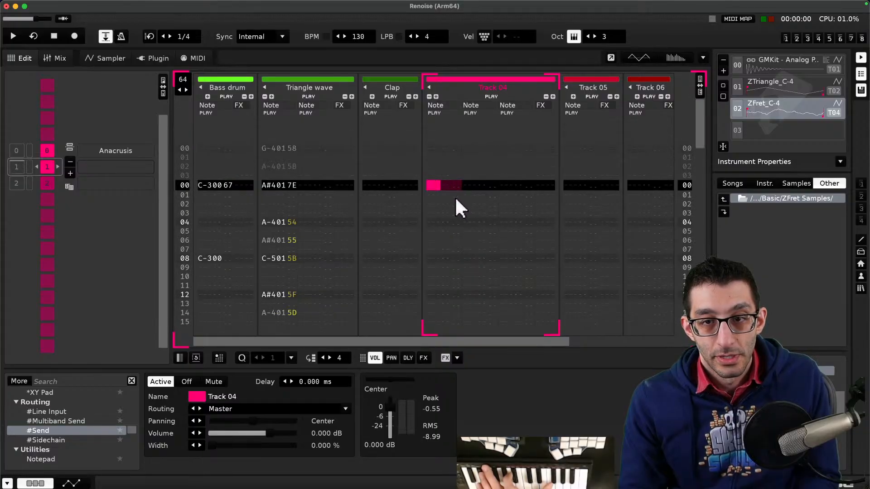
# - Enable edit mode and step-record chords from the MIDI keyboard into Track 04 at several rows through the pattern
pyautogui.press('Escape')
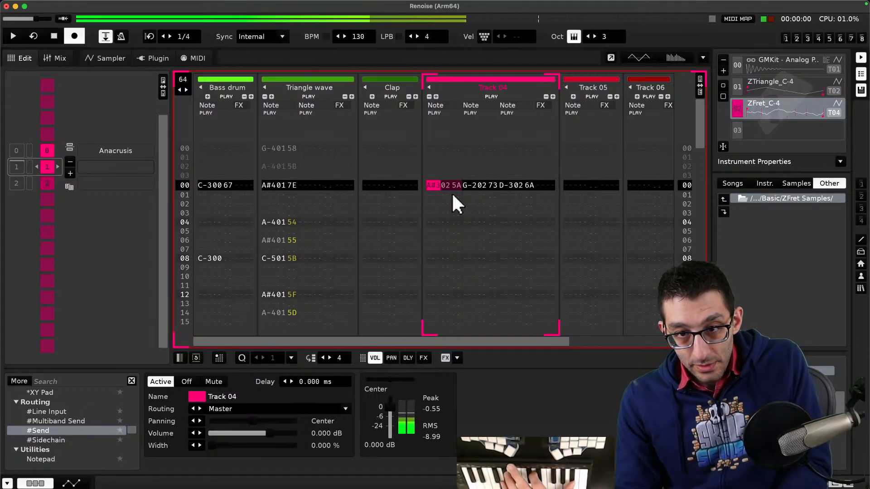
pyautogui.scroll(-7, 452, 205)
pyautogui.scroll(-1, 452, 197)
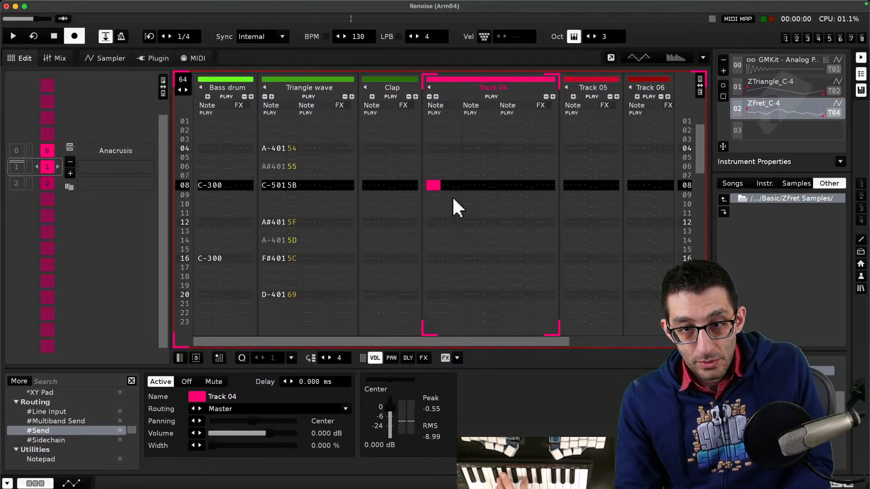
pyautogui.scroll(-7, 452, 198)
pyautogui.scroll(-1, 452, 196)
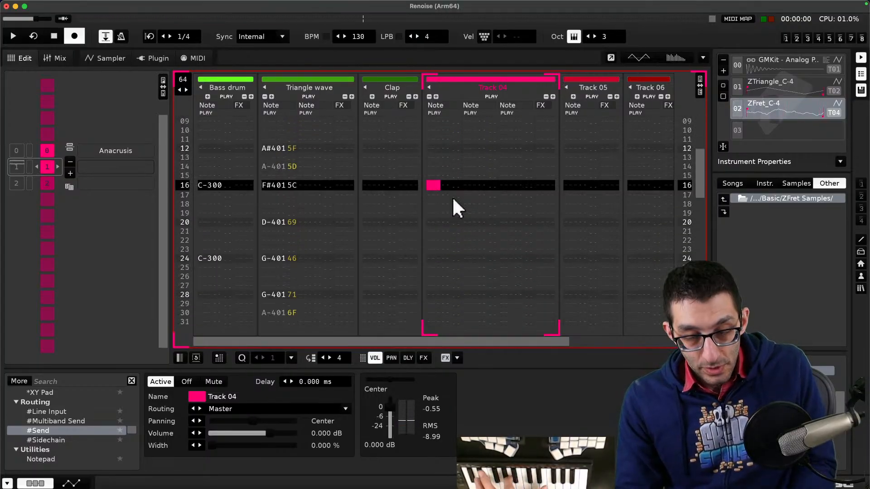
pyautogui.scroll(-7, 452, 197)
pyautogui.scroll(-1, 452, 196)
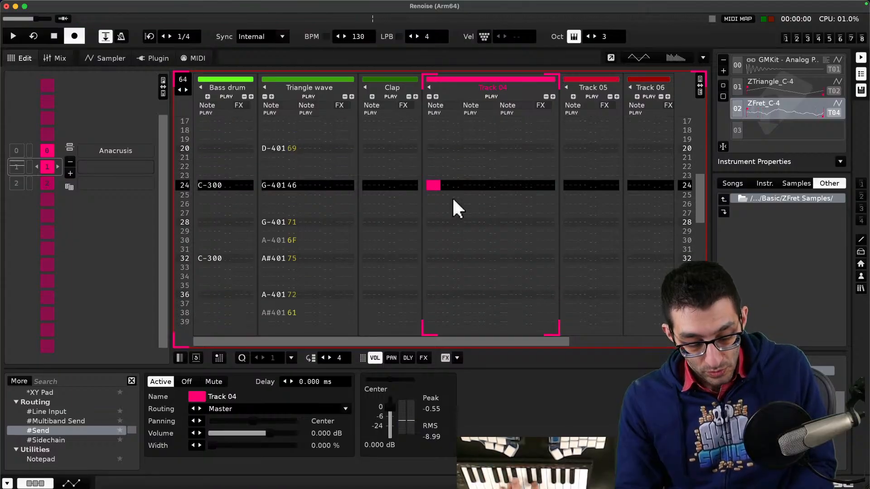
pyautogui.scroll(-4, 452, 197)
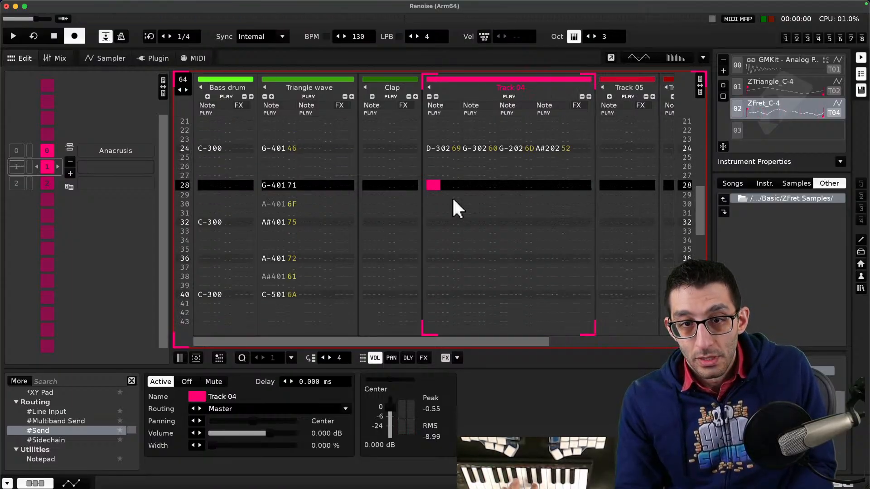
pyautogui.scroll(-4, 452, 196)
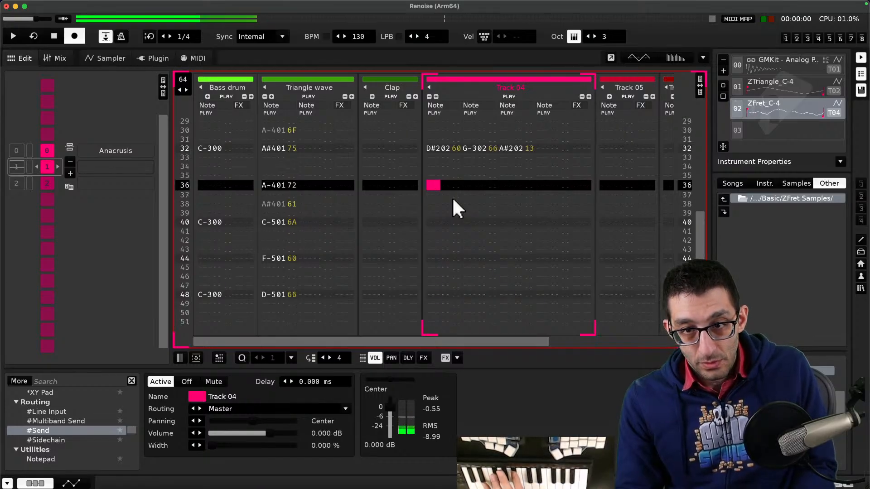
pyautogui.scroll(-2, 452, 196)
pyautogui.scroll(-2, 452, 198)
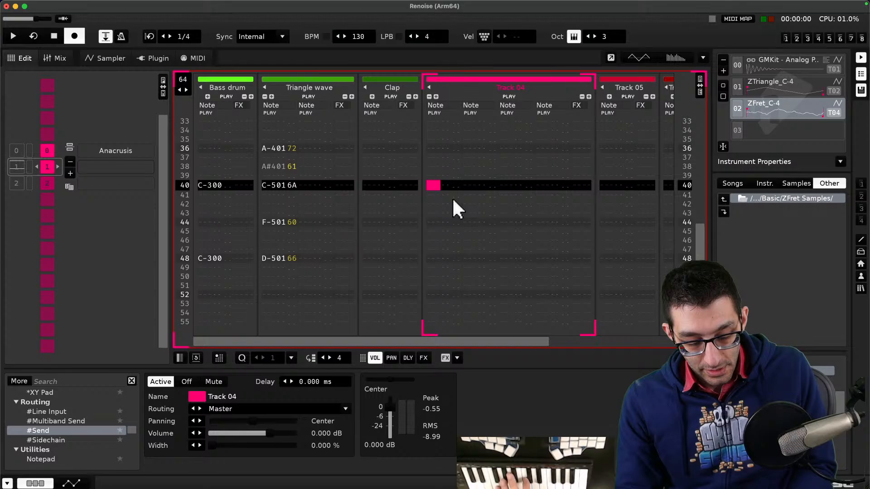
pyautogui.scroll(8, 458, 226)
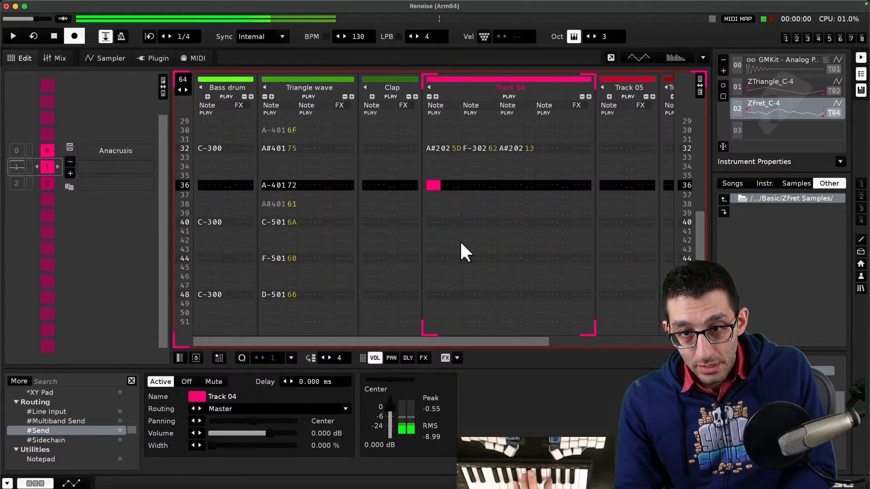
pyautogui.scroll(4, 460, 240)
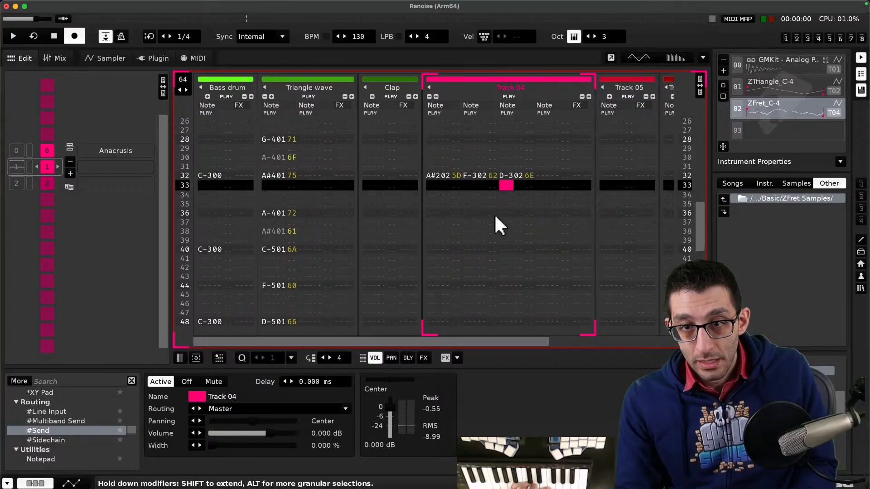
pyautogui.scroll(4, 493, 213)
pyautogui.press('Left')
pyautogui.press('Left')
pyautogui.press('Left')
pyautogui.press('Left')
pyautogui.press('Left')
pyautogui.press('Left')
pyautogui.press('Left')
pyautogui.press('Left')
pyautogui.press('Left')
pyautogui.press('Left')
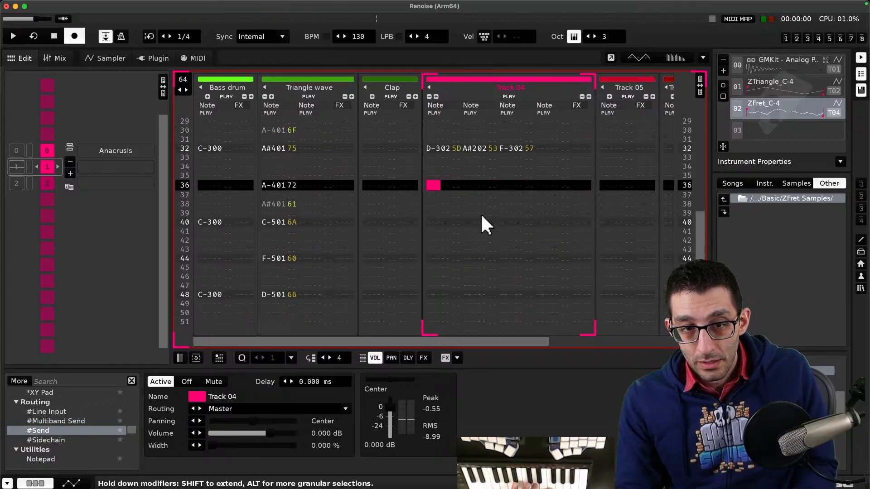
# - Play and stop the song to audition the recorded Track 04 chords
pyautogui.press('space')
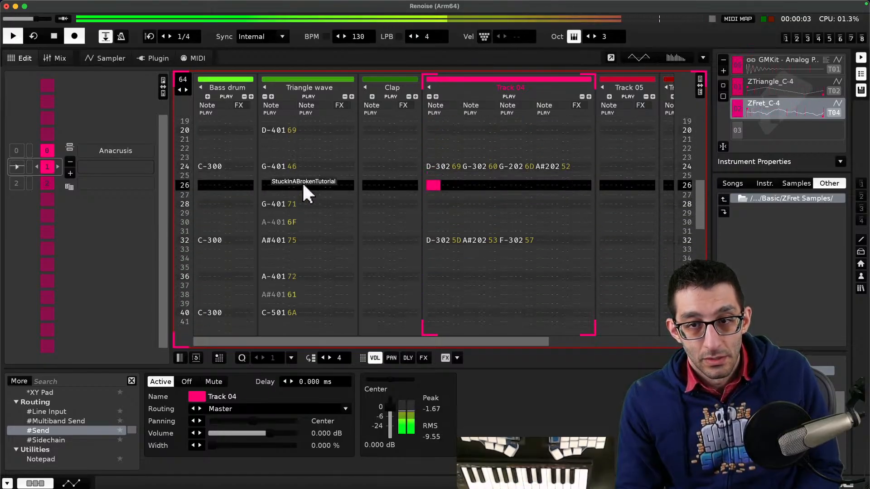
pyautogui.press('space')
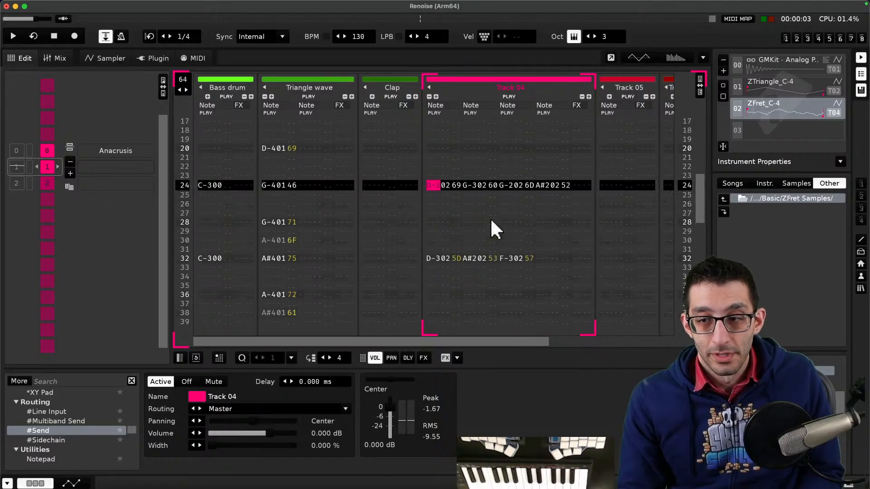
pyautogui.scroll(7, 490, 215)
pyautogui.click(487, 212)
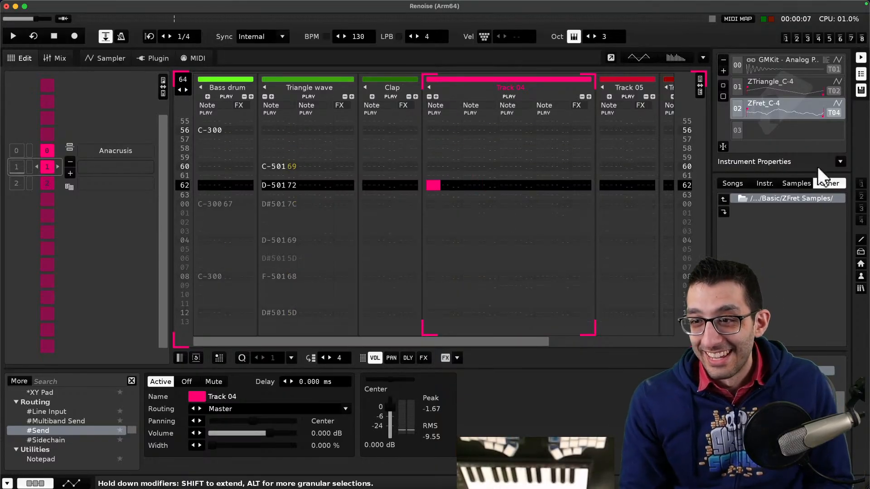
# - Browse to the Z2BitSaw Samples folder and load Z2BitSaw_C-4 into the third instrument slot
pyautogui.click(780, 194)
pyautogui.scroll(3, 790, 240)
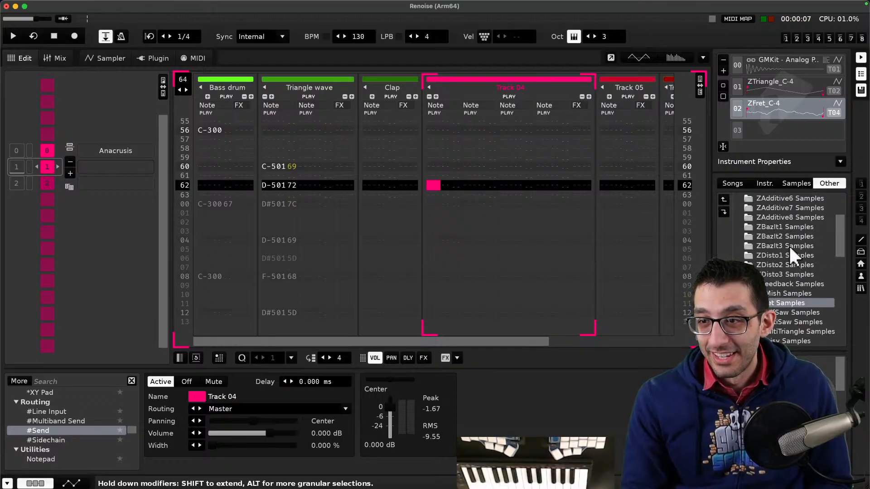
pyautogui.scroll(5, 790, 248)
pyautogui.click(784, 216)
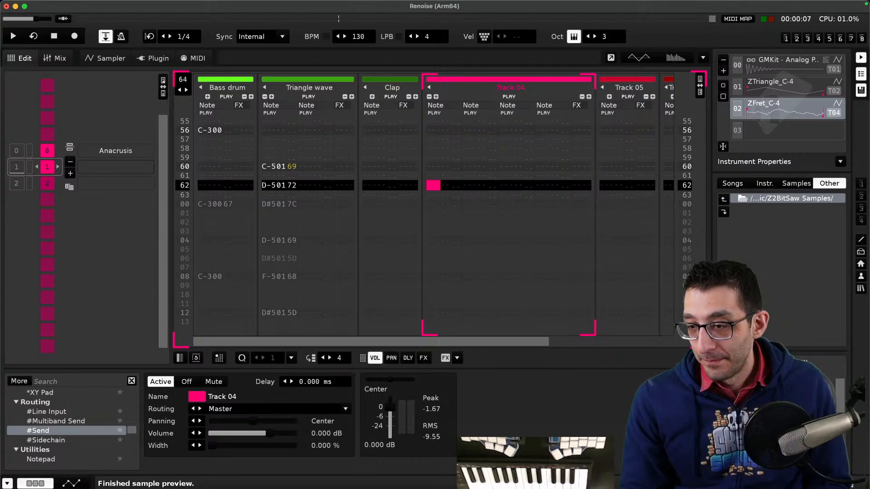
pyautogui.press('Return')
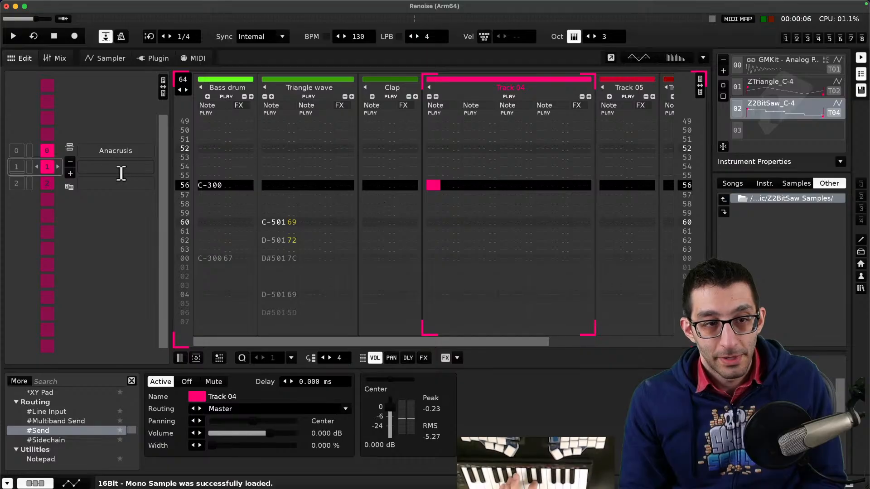
# - Play the song from the second sequence entry and stop it to audition the Z2BitSaw chords
pyautogui.press('F9')
pyautogui.press('Escape')
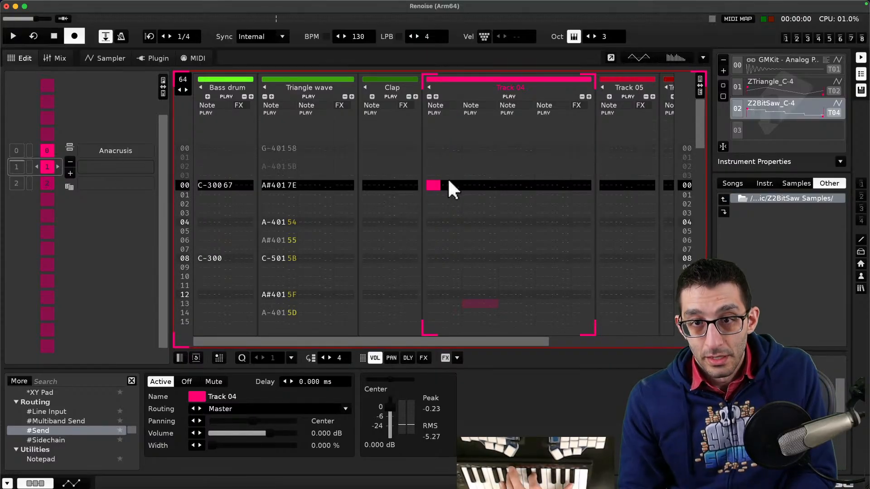
pyautogui.press('space')
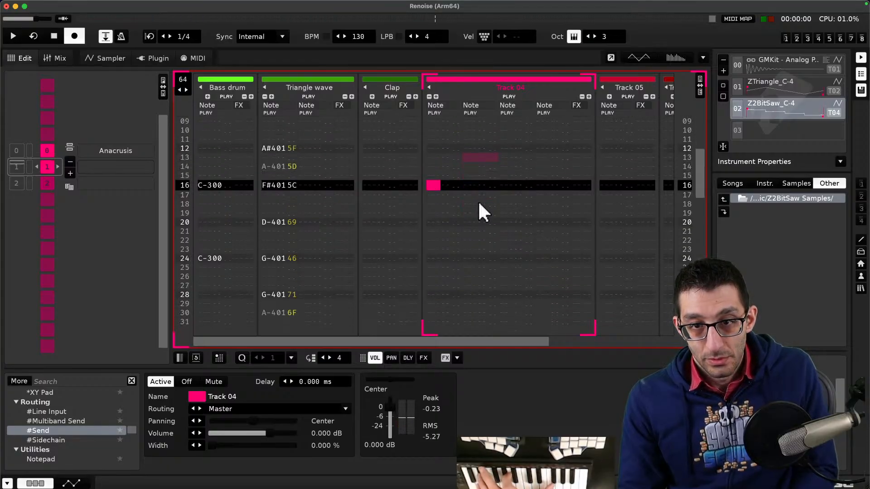
pyautogui.click(18, 164)
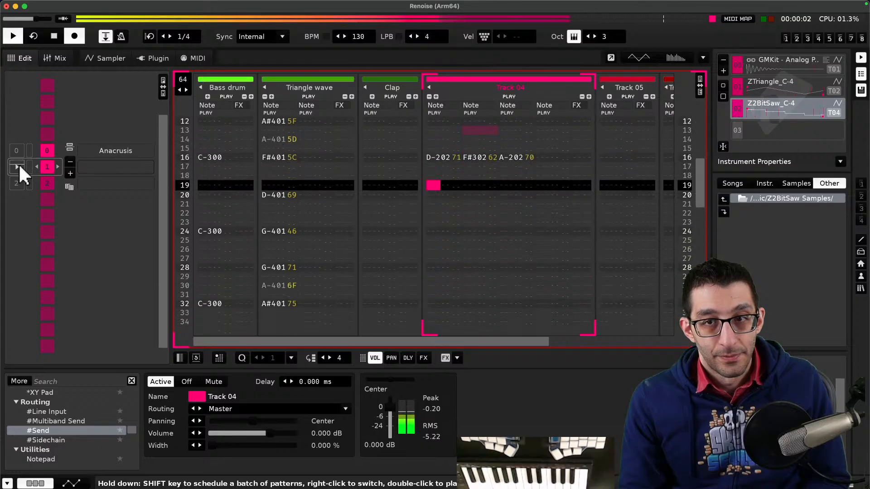
pyautogui.press('space')
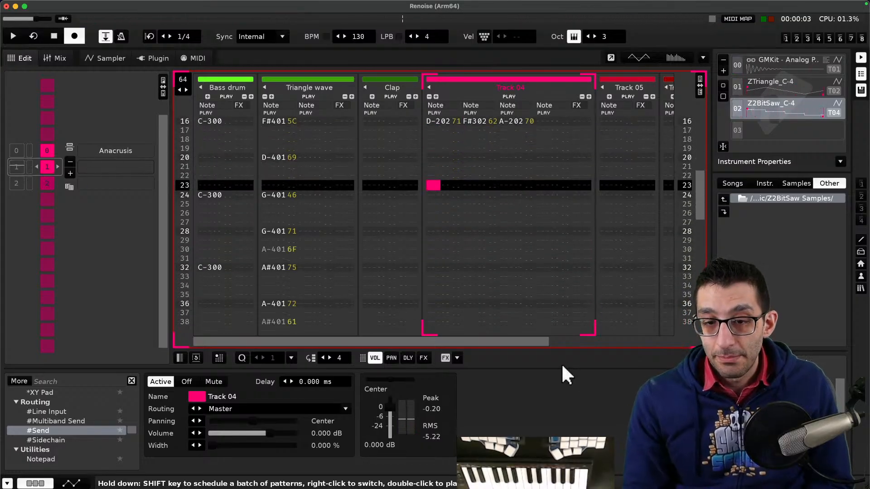
# - In the sampler, lower the Z2BitSaw_C-4 sample volume to -4.800 dB while playing the song
pyautogui.rightClick(771, 107)
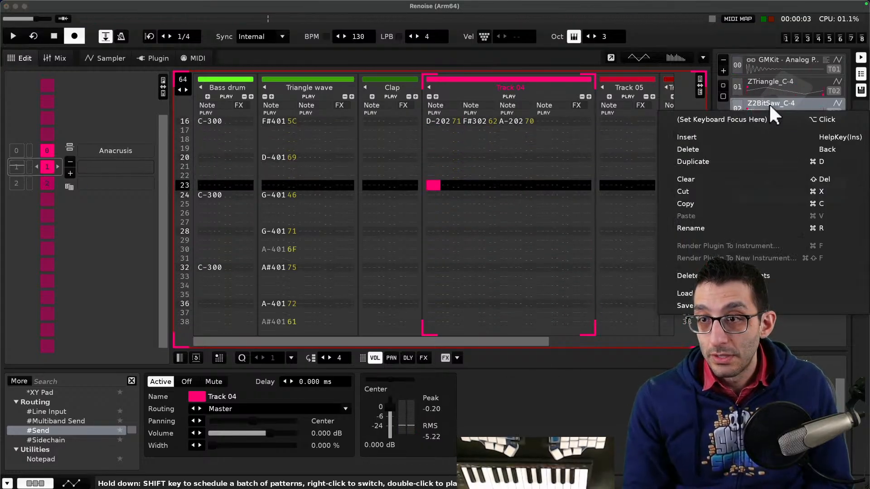
pyautogui.click(109, 59)
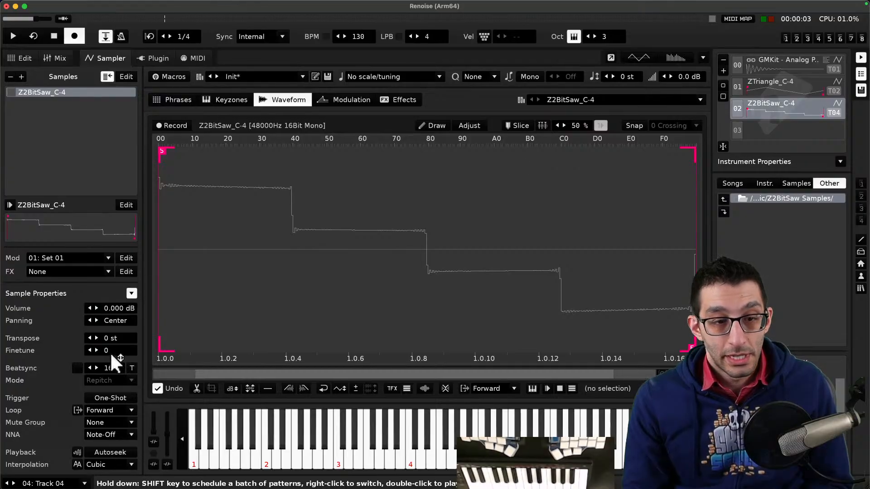
pyautogui.click(89, 308)
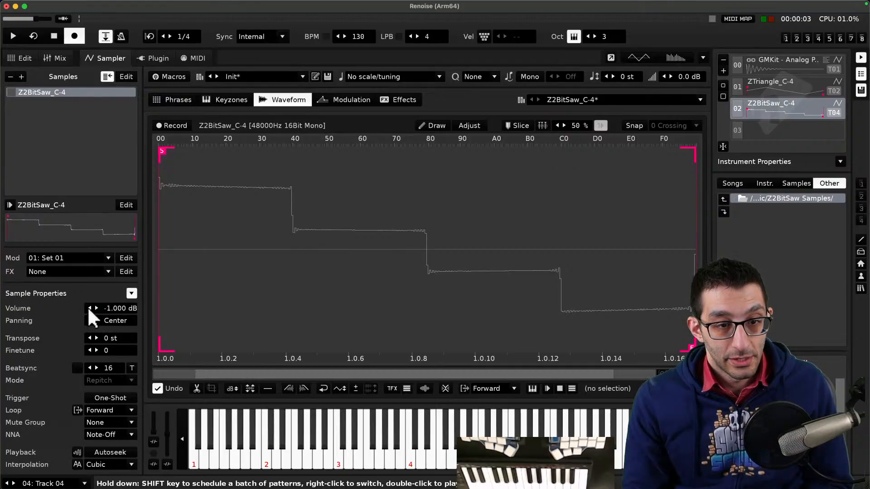
pyautogui.press('space')
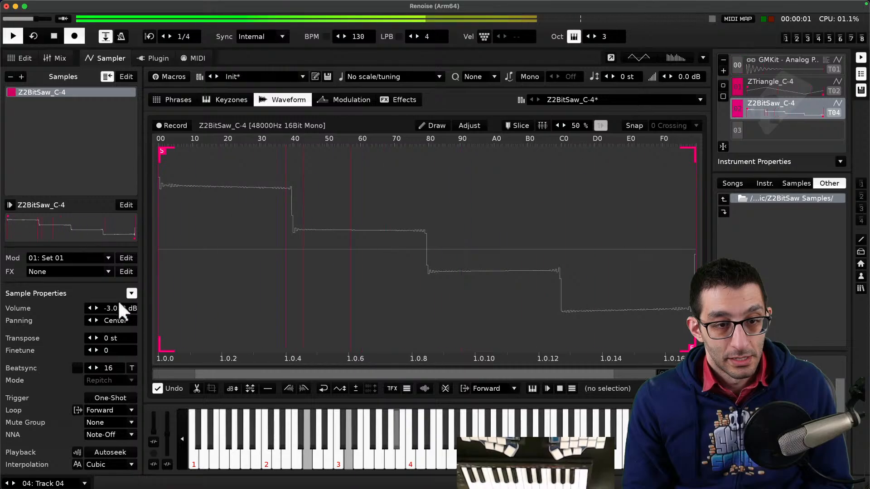
pyautogui.click(90, 308)
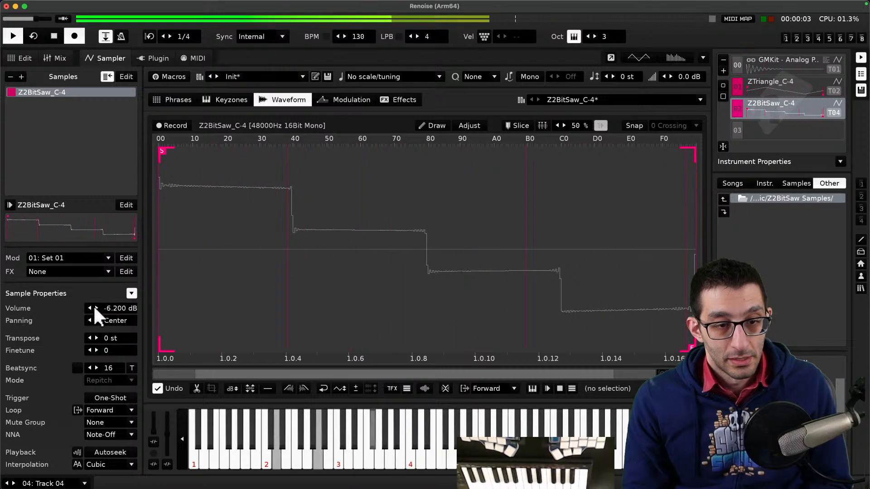
pyautogui.click(94, 305)
pyautogui.press('space')
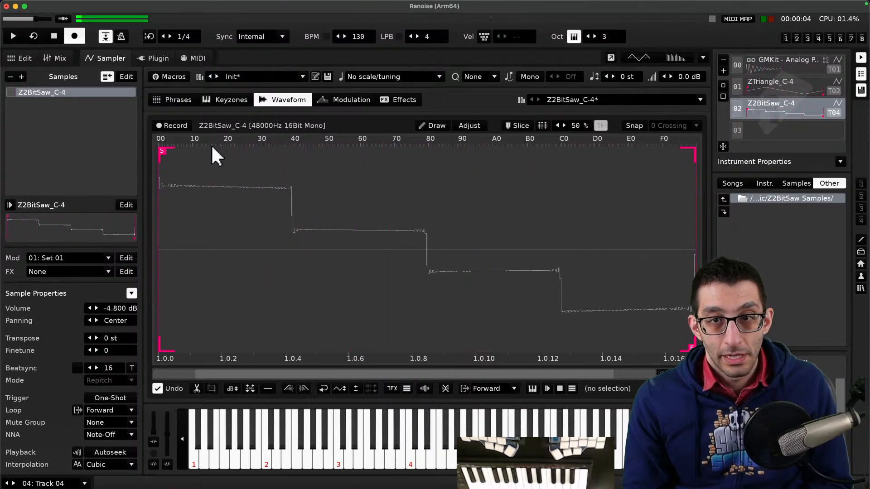
# - Enter note-offs at row 24 in all four note columns of Track 04
pyautogui.click(22, 58)
pyautogui.scroll(16, 435, 186)
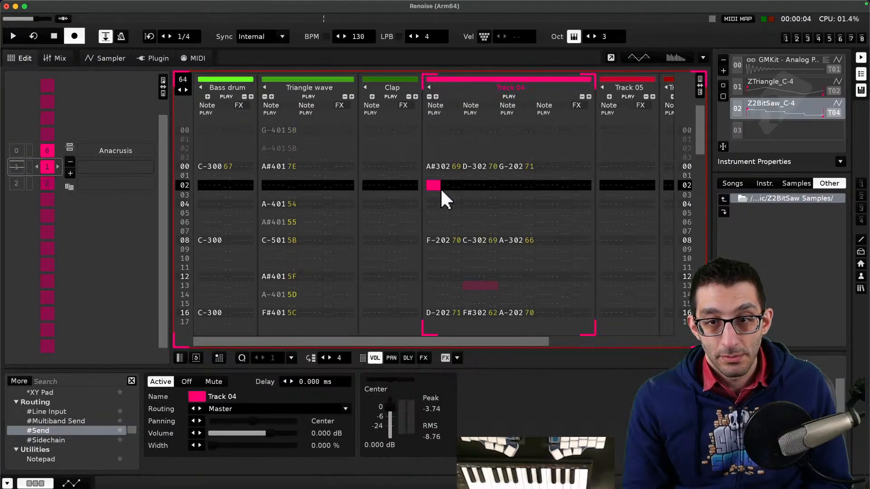
pyautogui.scroll(-9, 441, 188)
pyautogui.scroll(-4, 442, 194)
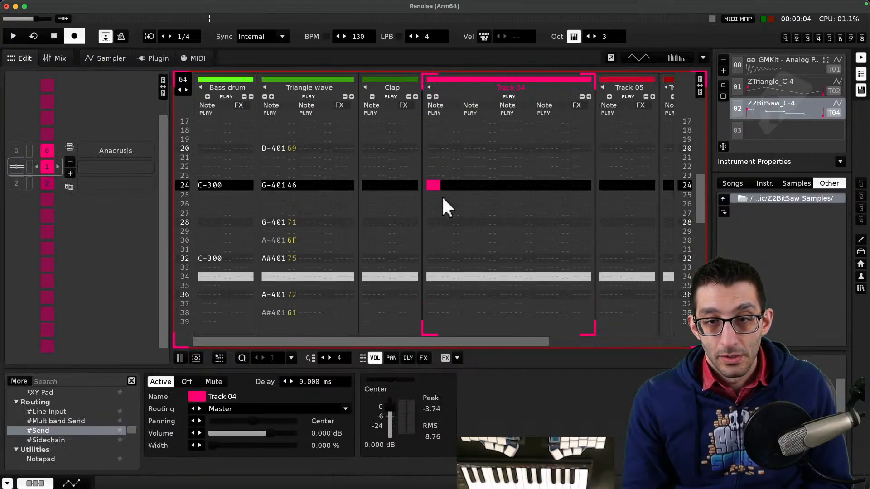
pyautogui.press('a')
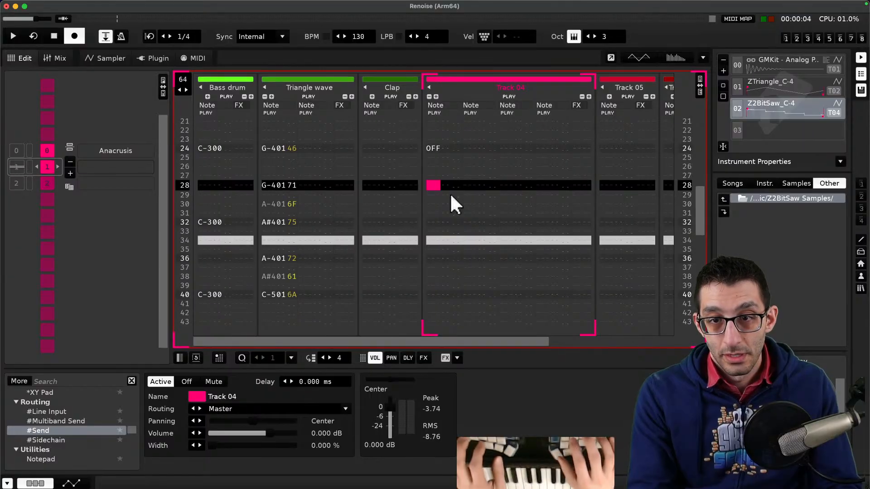
pyautogui.press('Up')
pyautogui.press('Up')
pyautogui.press('Up')
pyautogui.press('Up')
pyautogui.press('Right')
pyautogui.press('Right')
pyautogui.press('Right')
pyautogui.press('Right')
pyautogui.press('Right')
pyautogui.press('Right')
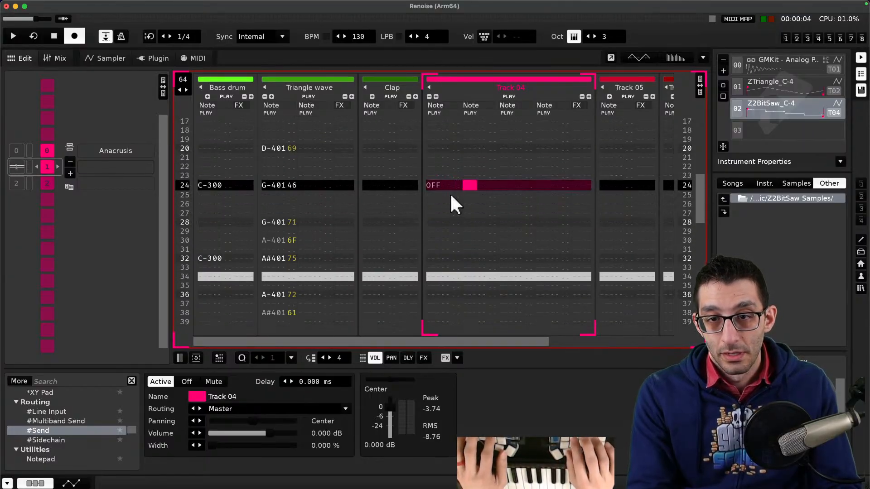
pyautogui.press('a')
pyautogui.press('Up')
pyautogui.press('Up')
pyautogui.press('Up')
pyautogui.press('Up')
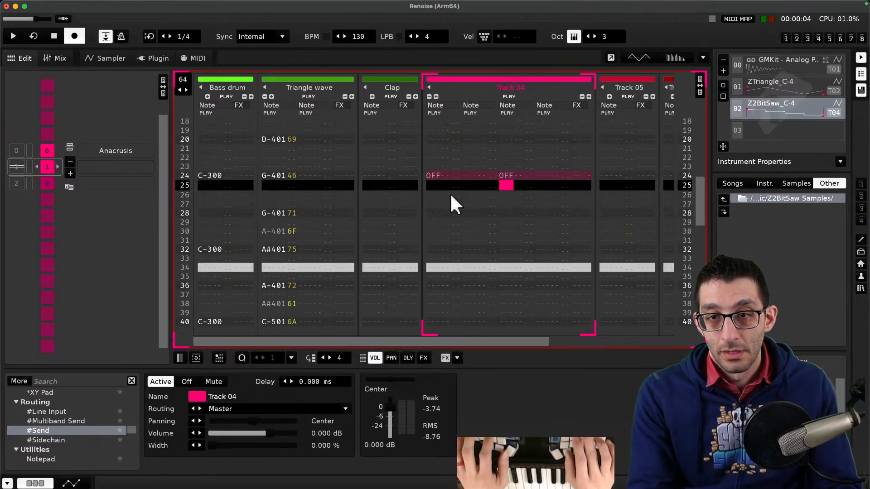
pyautogui.press('Left')
pyautogui.press('Left')
pyautogui.press('a')
pyautogui.press('Left')
pyautogui.press('Up')
pyautogui.press('super+z')
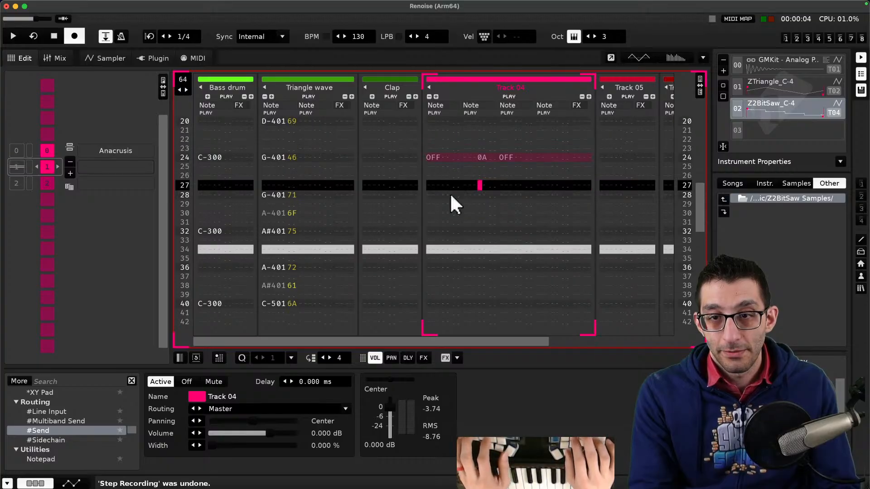
pyautogui.press('Left')
pyautogui.press('Up')
pyautogui.press('Up')
pyautogui.press('Up')
pyautogui.press('Left')
pyautogui.press('Right')
pyautogui.press('a')
pyautogui.press('Up')
pyautogui.press('Up')
pyautogui.press('Up')
pyautogui.press('Up')
pyautogui.press('Right')
pyautogui.press('Right')
pyautogui.press('Right')
pyautogui.press('Right')
pyautogui.press('Right')
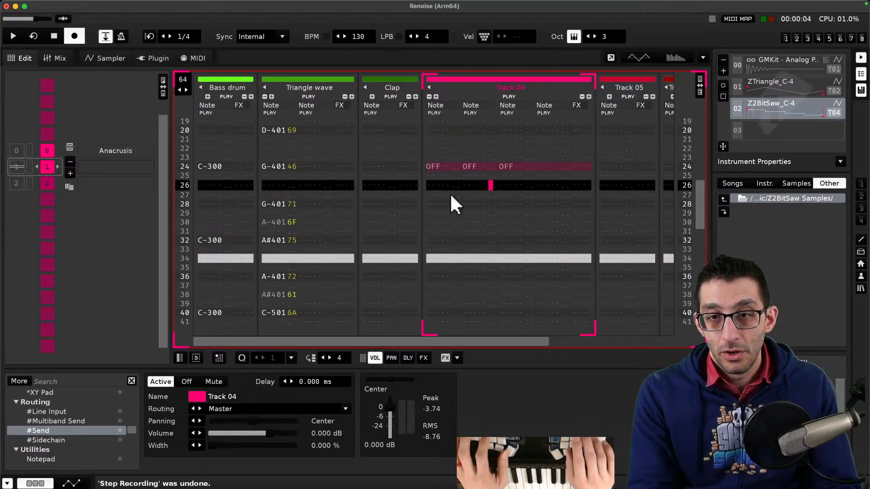
pyautogui.press('Right')
pyautogui.press('Right')
pyautogui.press('Right')
pyautogui.press('Right')
pyautogui.press('Right')
pyautogui.press('a')
pyautogui.press('Up')
pyautogui.press('Left')
pyautogui.press('Left')
pyautogui.press('Left')
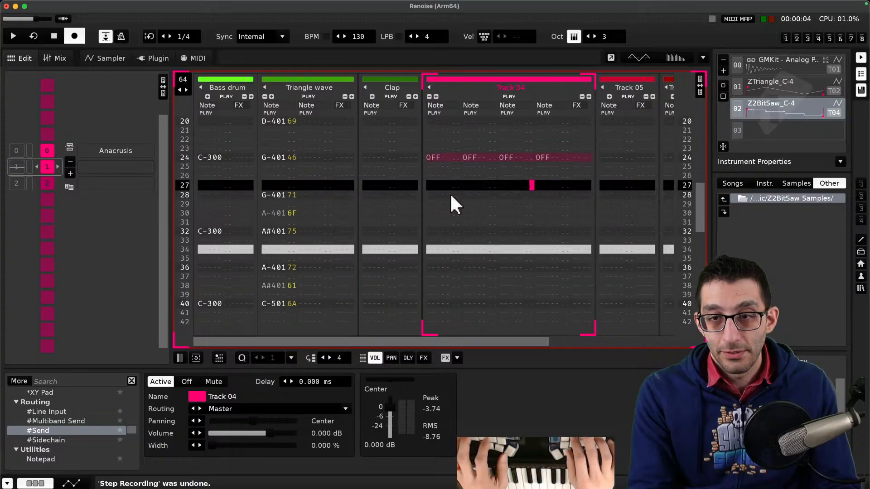
# - Show the note delay column and try entering a delay value at row 24 of Track 04's first note column, deleting it again
pyautogui.click(408, 357)
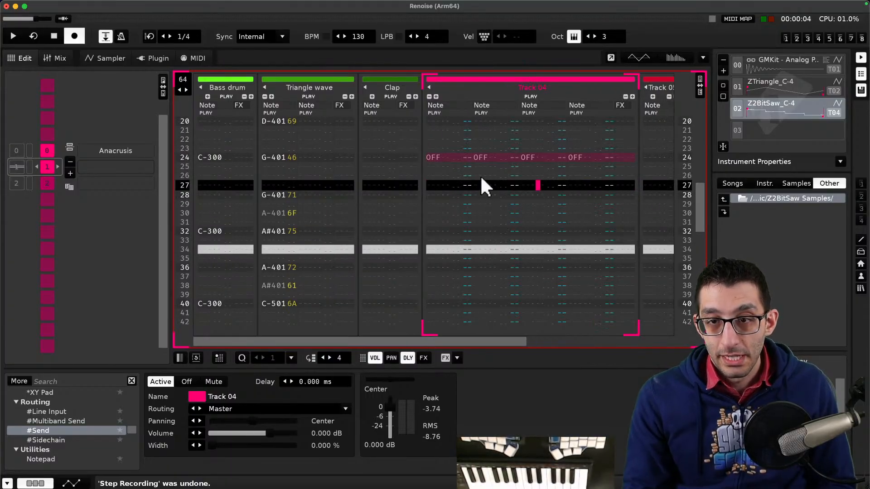
pyautogui.click(467, 156)
pyautogui.press('Down')
pyautogui.press('Down')
pyautogui.press('Down')
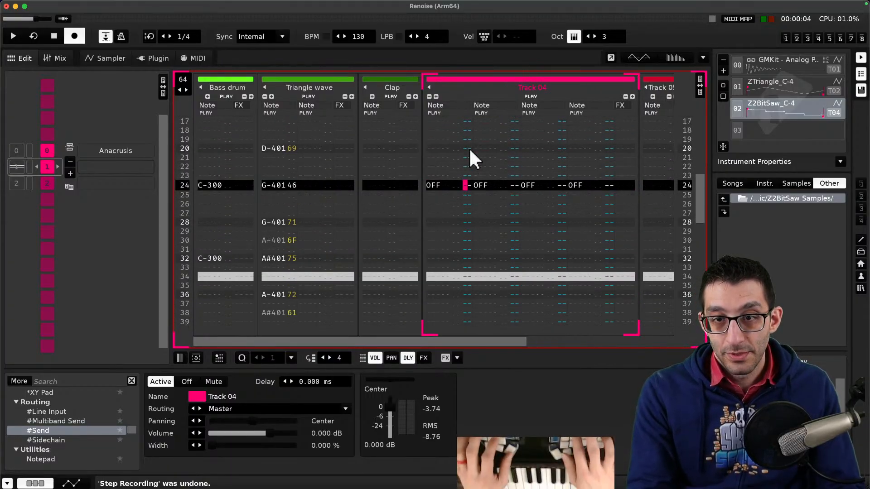
pyautogui.write('70')
pyautogui.press('Up')
pyautogui.press('Up')
pyautogui.press('Up')
pyautogui.press('Up')
pyautogui.write('a')
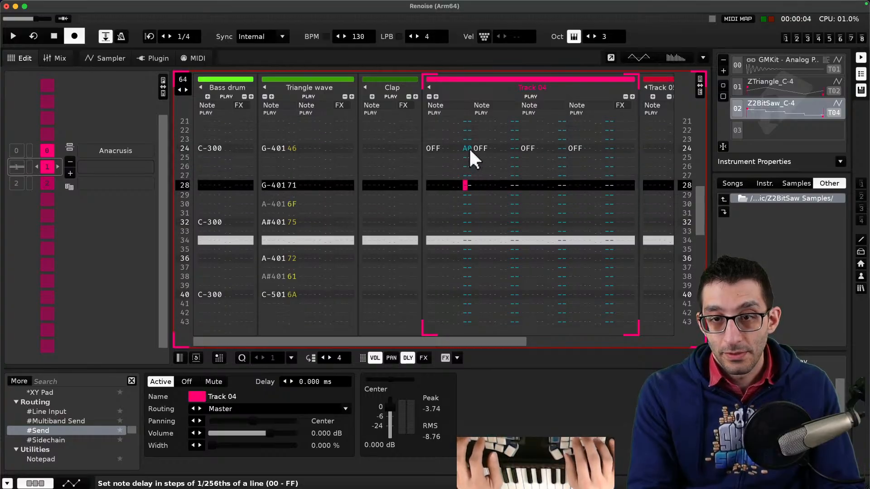
pyautogui.click(467, 146)
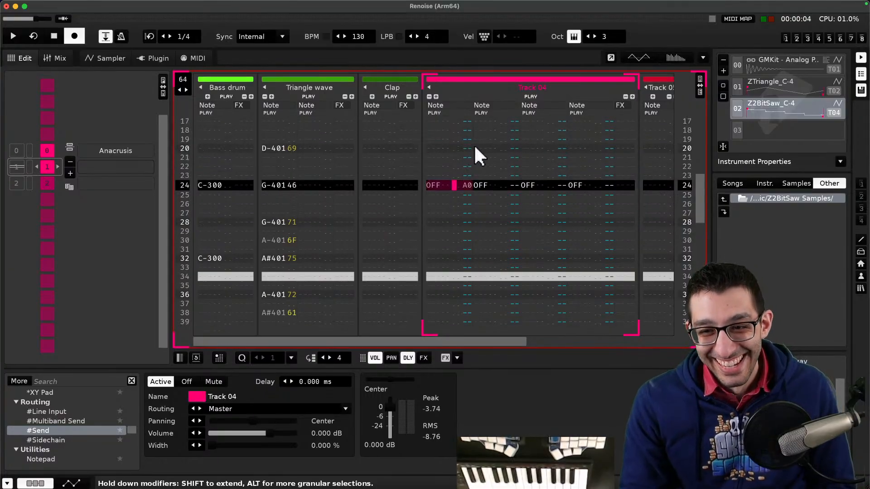
pyautogui.press('Delete')
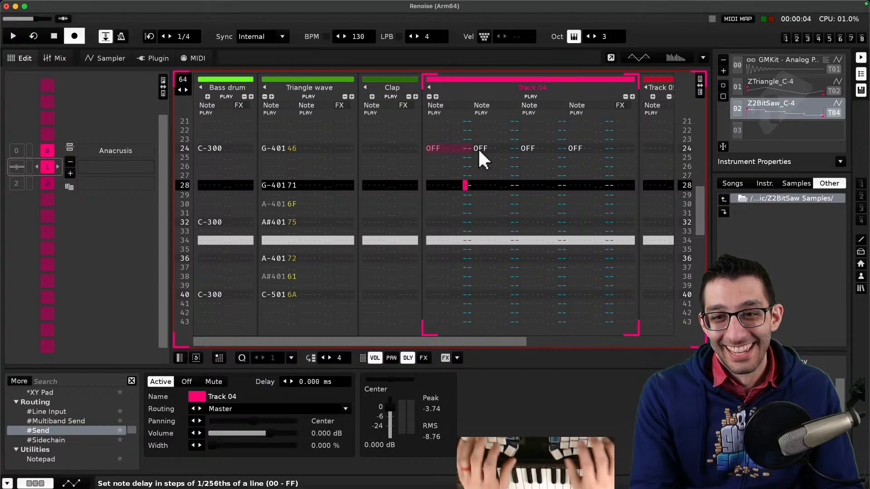
# - Hide the note delay column and switch off edit mode
pyautogui.click(411, 357)
pyautogui.press('Escape')
pyautogui.scroll(4, 526, 224)
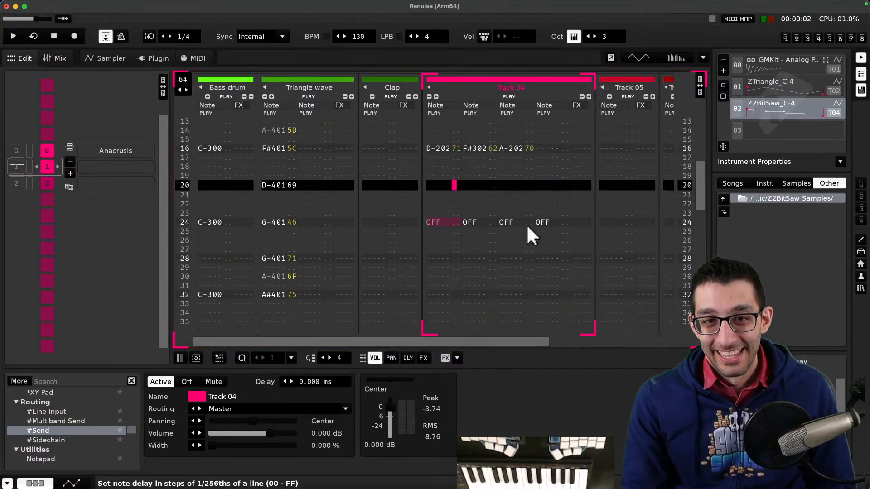
pyautogui.scroll(7, 527, 224)
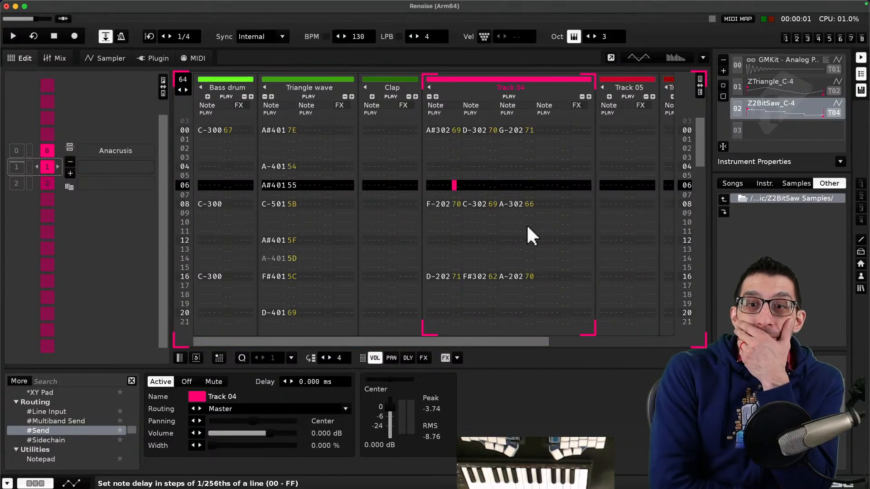
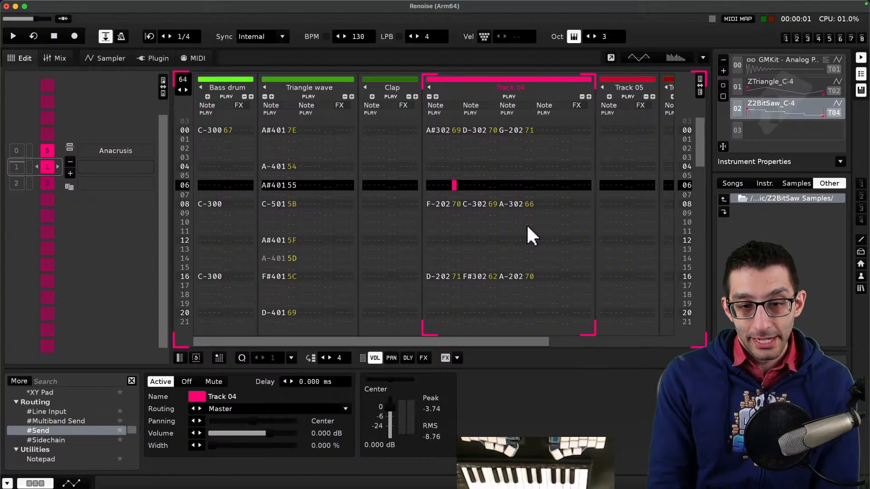
# - Switch to the text editor and open a new untitled file
pyautogui.scroll(4, 452, 204)
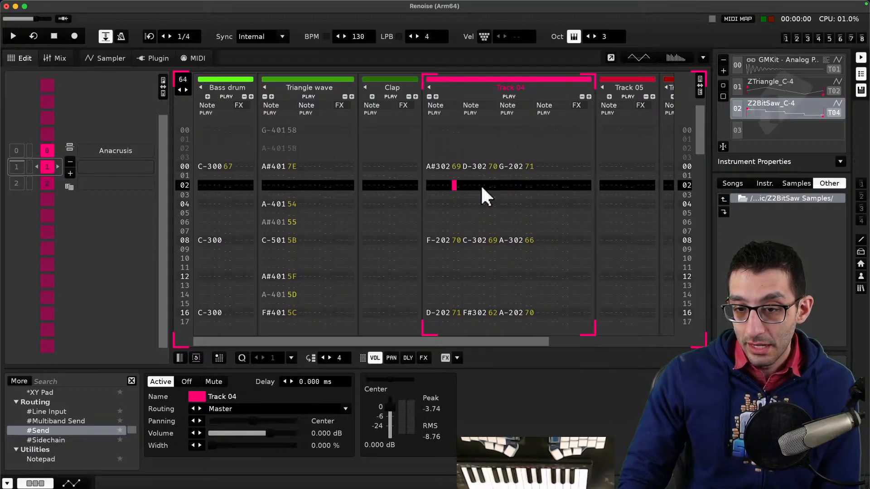
pyautogui.press('super+Tab')
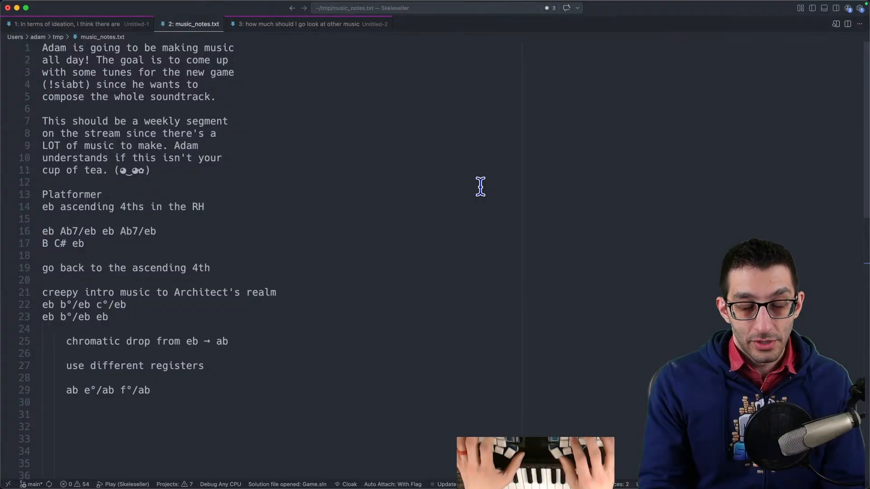
pyautogui.press('super+n')
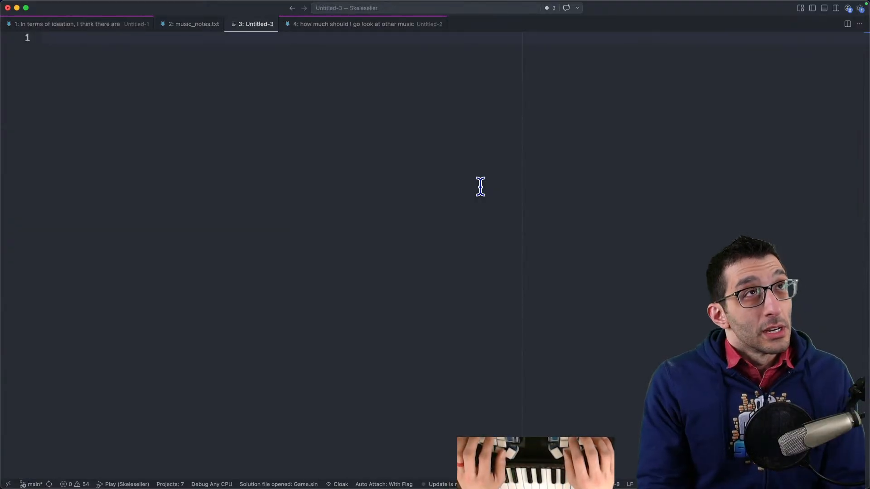
# - Write the bullet '- is it worth it doing this level of learning on-stream?' with an indented line 'Should I instead try learning the basics off-stream first?'
pyautogui.write('- is it')
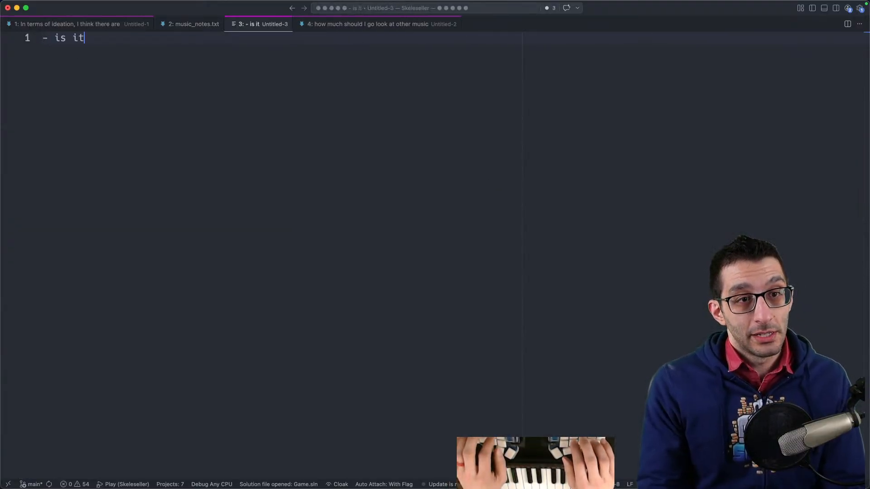
pyautogui.write(' worth it doing this level of learning on-stream?')
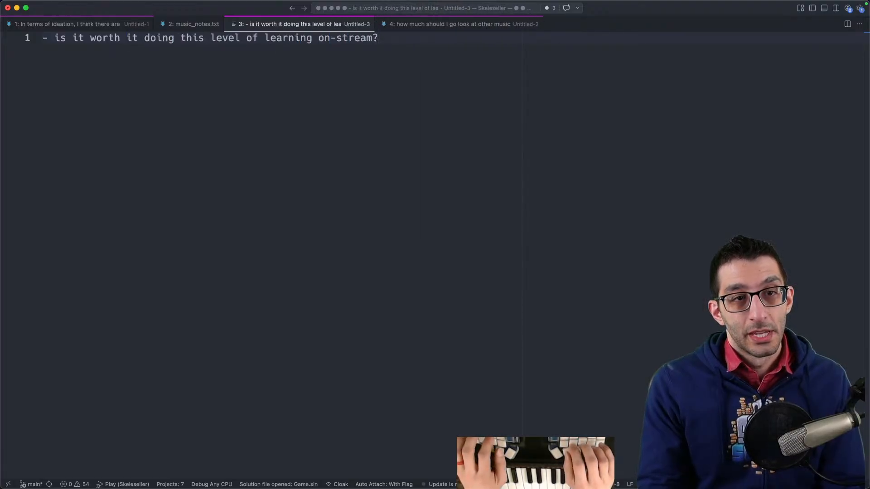
pyautogui.press('Tab')
pyautogui.write('Should I i')
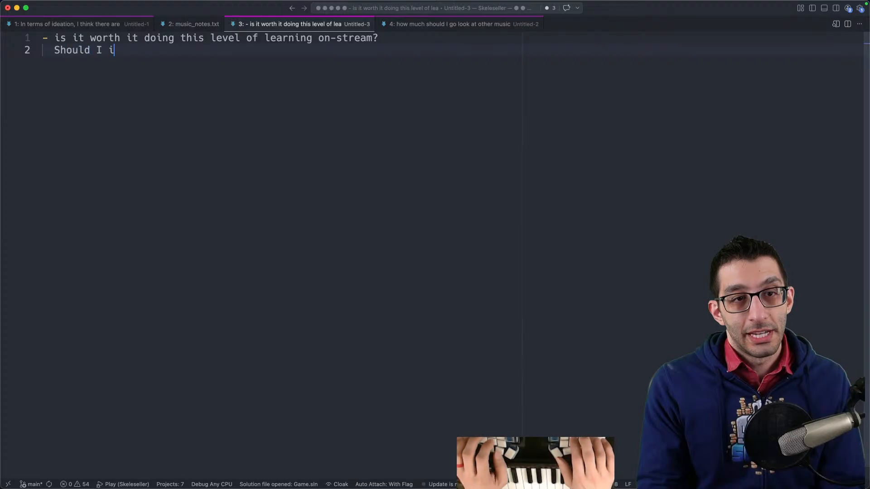
pyautogui.write('nstead try learning the')
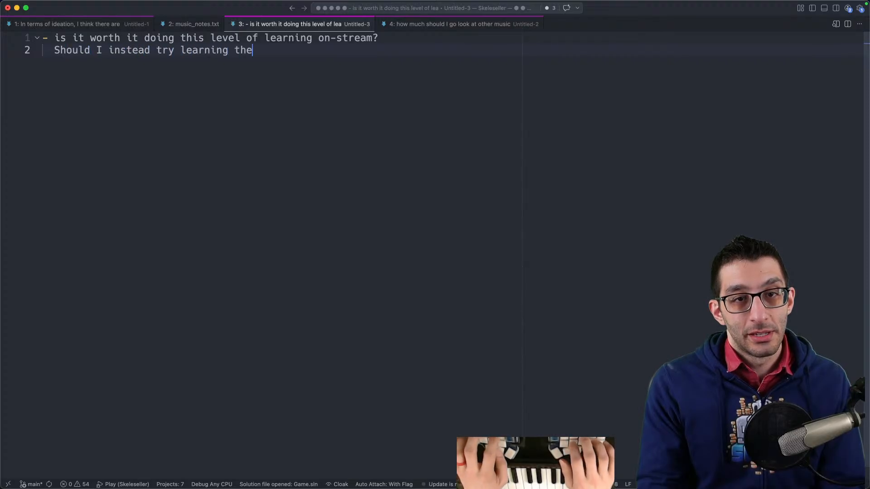
pyautogui.write(' basics off-stream first?')
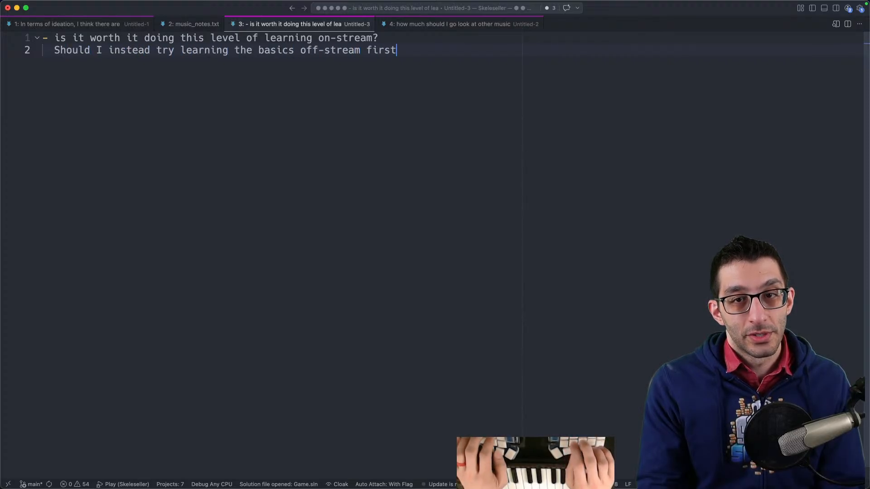
# - Add a further indented line 'Where is that time coming from?', then start a new unindented line after a blank one
pyautogui.press('Return')
pyautogui.press('Tab')
pyautogui.write('Where is that ')
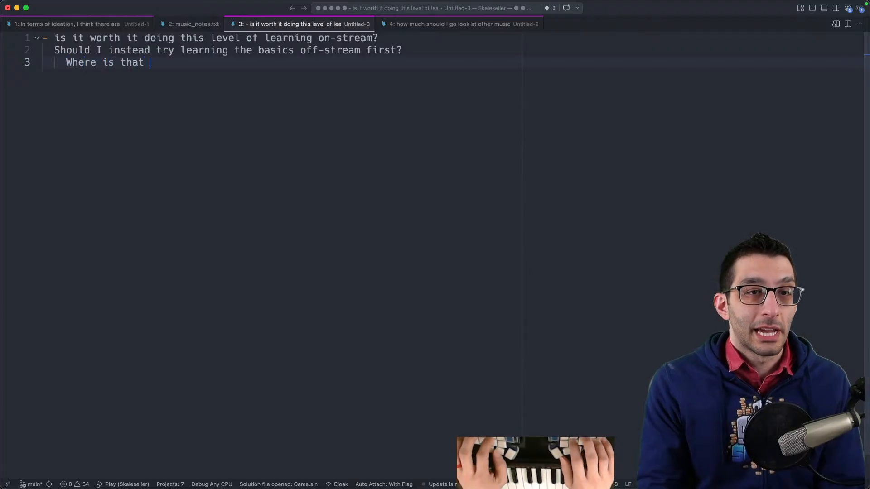
pyautogui.write('time coming from?')
pyautogui.press('Return')
pyautogui.press('Return')
pyautogui.hotkey('shift', 'Tab')
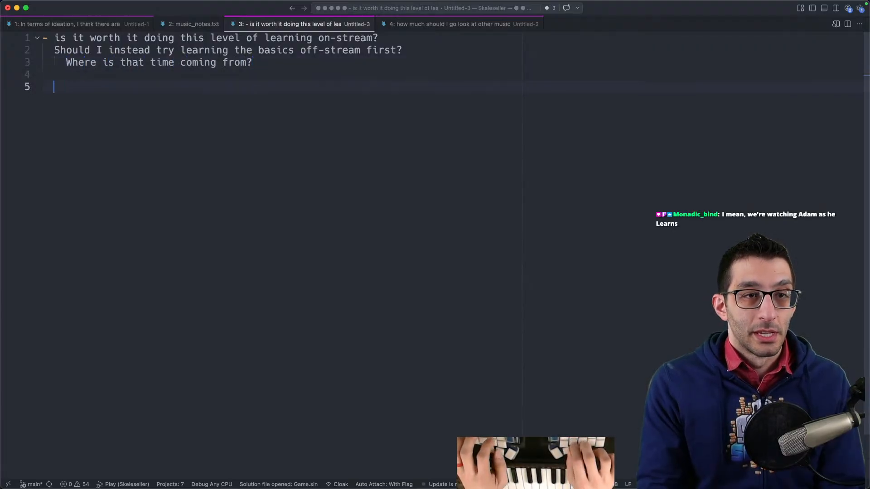
# - Capitalize 'Is' at the start of the first bullet and add the bullet '- Is this the best way for me to be making music?'
pyautogui.press('Up')
pyautogui.press('Up')
pyautogui.press('Delete')
pyautogui.write('I')
pyautogui.press('Down')
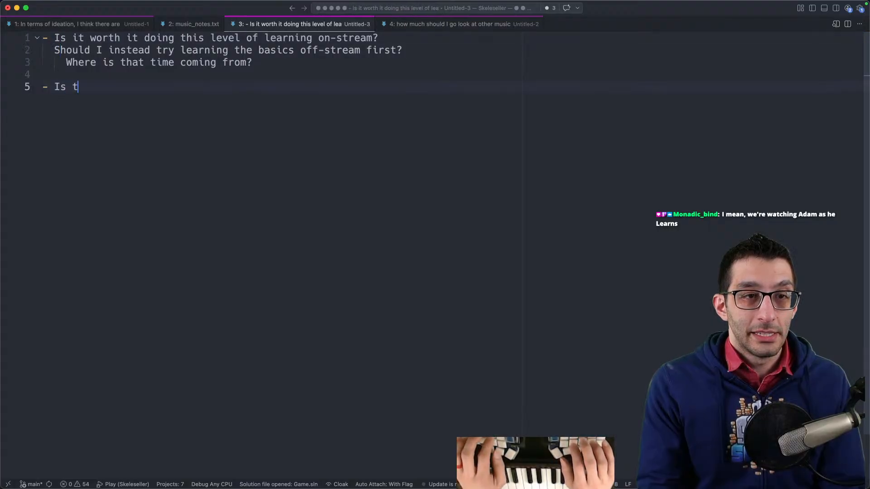
pyautogui.write('way for me to be making music?   ')
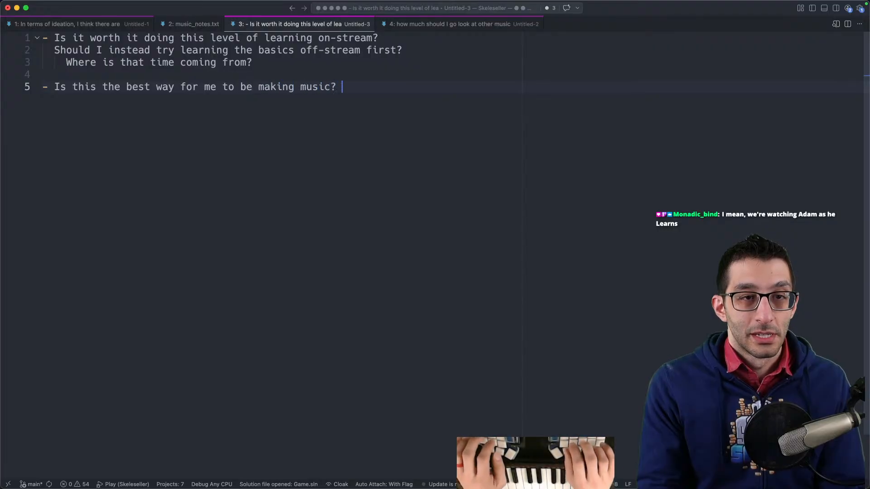
pyautogui.write('Is it worth')
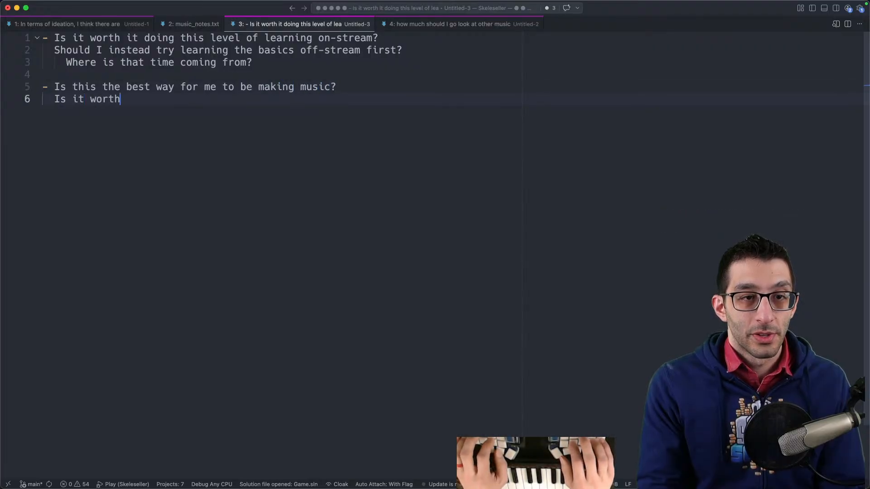
pyautogui.write(' adopting a new workflow?')
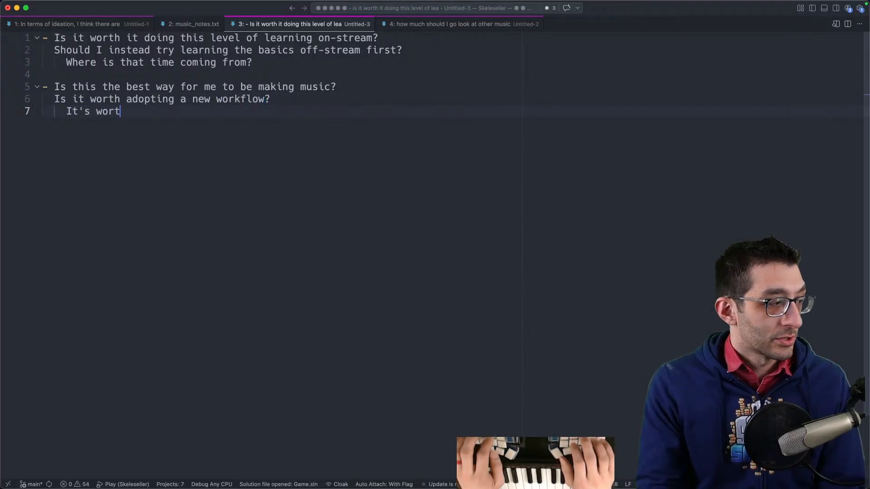
# - Under it add 'Is it worth adopting a new workflow?' and an indented line 'It's worth trying this out'
pyautogui.write('ing this out')
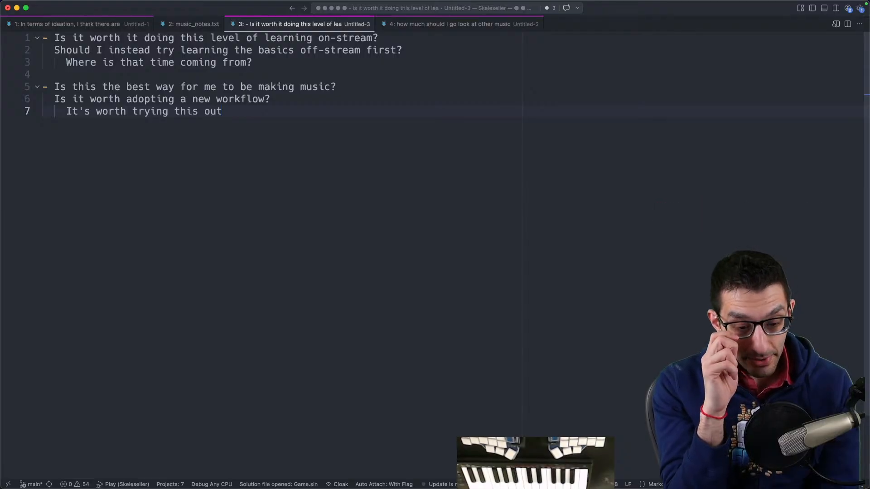
# - Leave two blank lines and write 'time + practice' on line 10
pyautogui.press('Return')
pyautogui.press('Return')
pyautogui.press('Return')
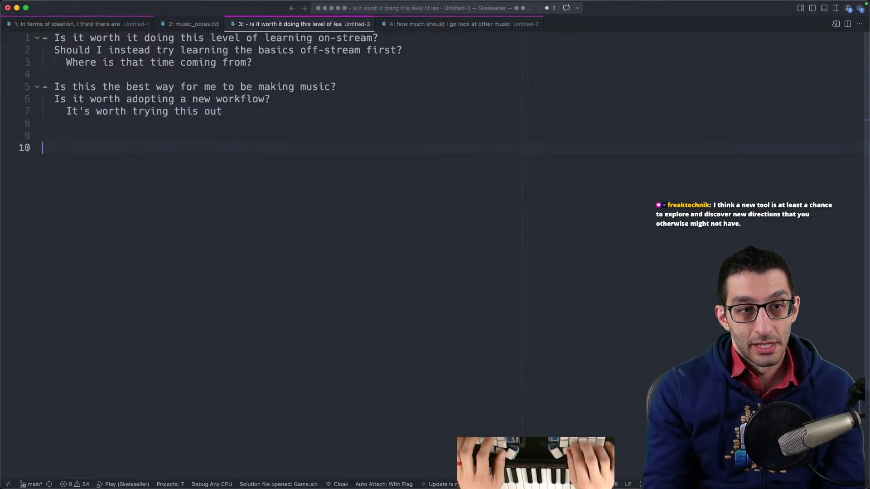
pyautogui.write('time + practice')
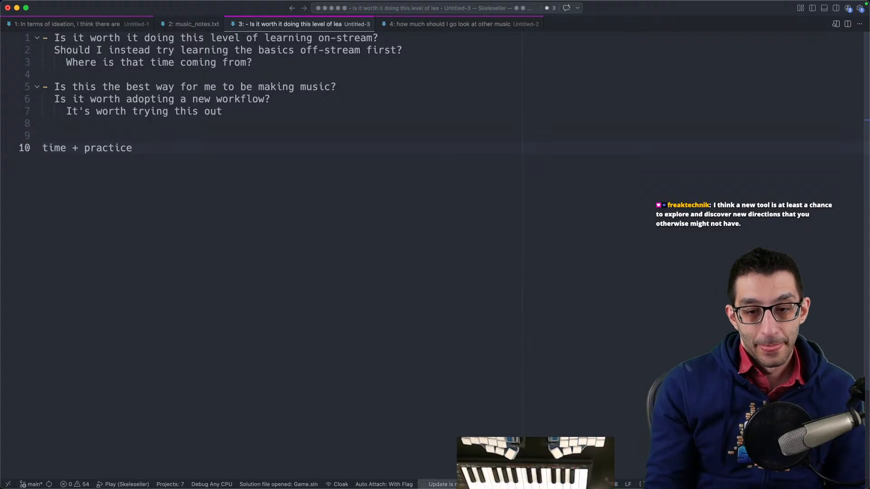
# - Return to Renoise and review the pattern around the anacrusis start
pyautogui.click(514, 460)
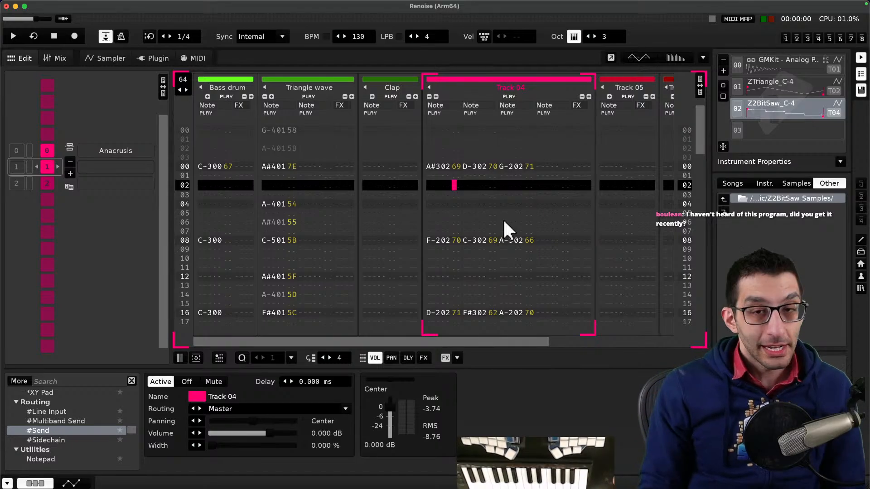
pyautogui.moveTo(404, 3)
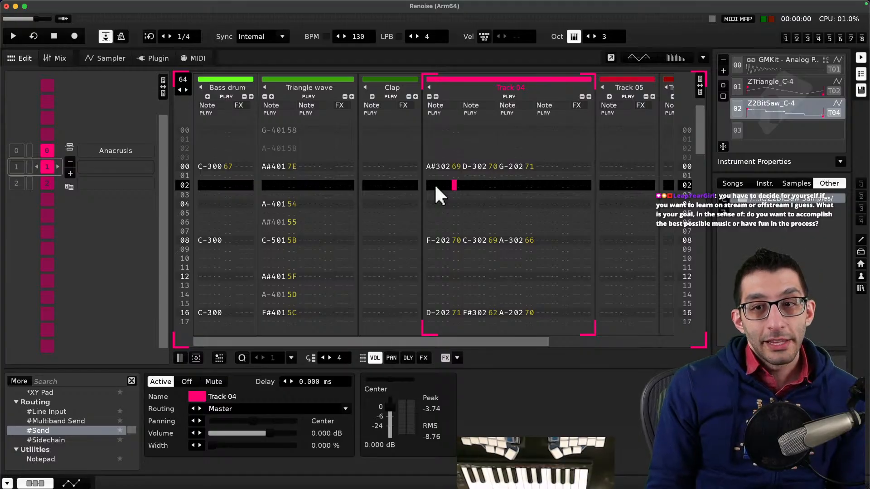
pyautogui.scroll(2, 443, 200)
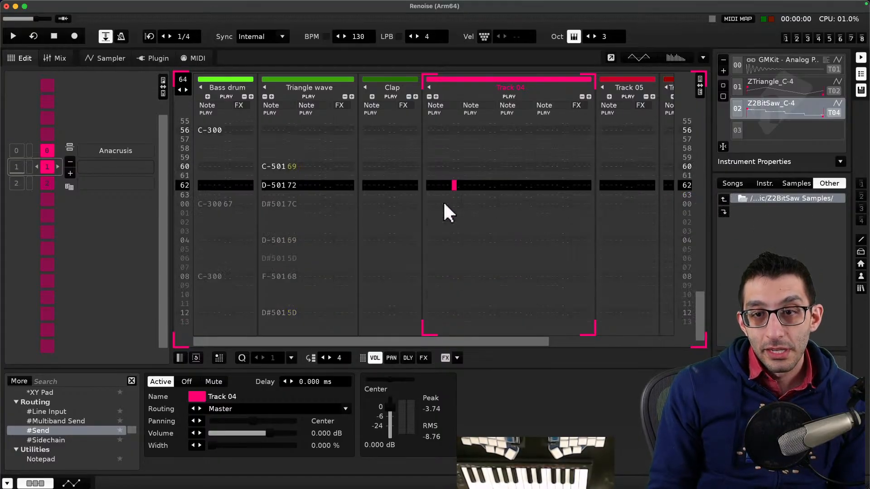
pyautogui.scroll(-1, 443, 200)
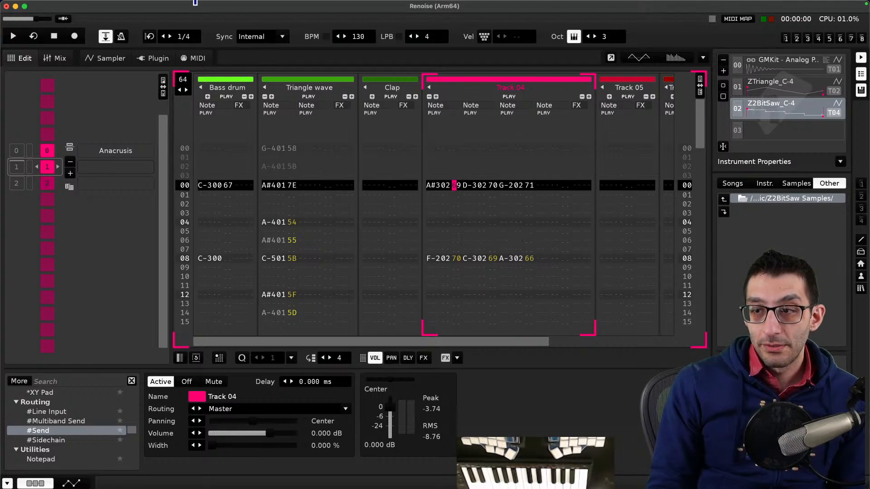
pyautogui.click(62, 5)
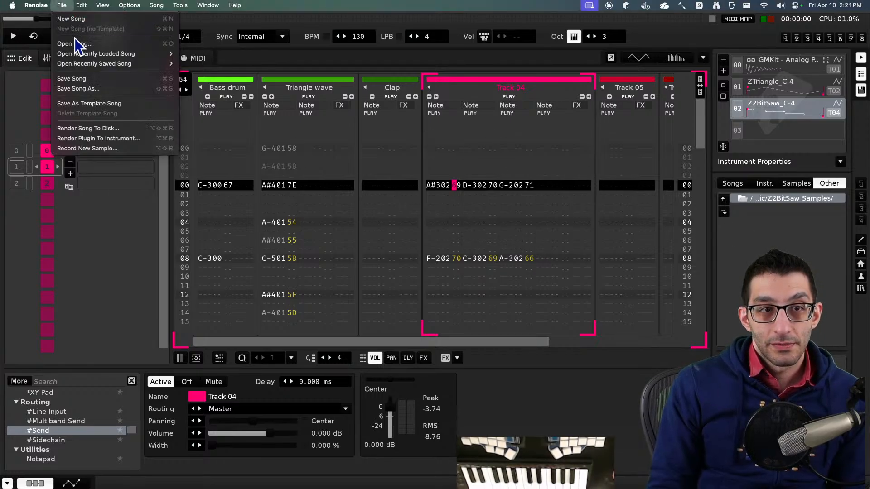
pyautogui.click(78, 88)
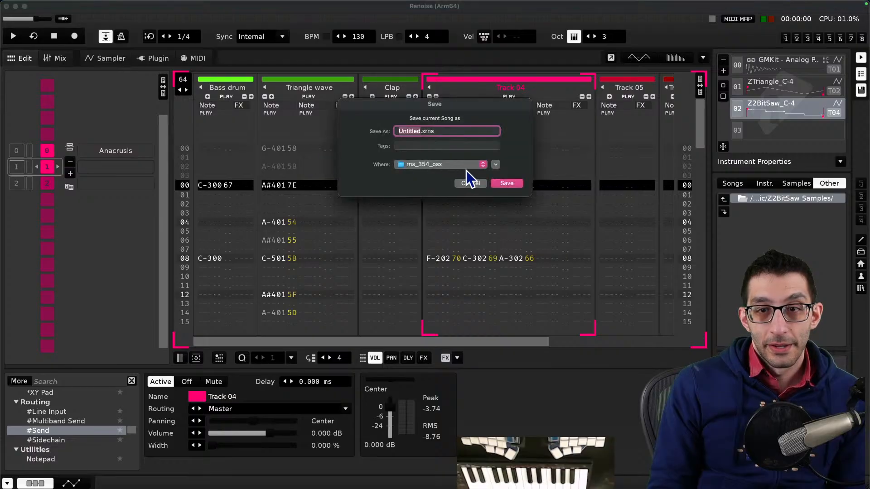
pyautogui.press('Escape')
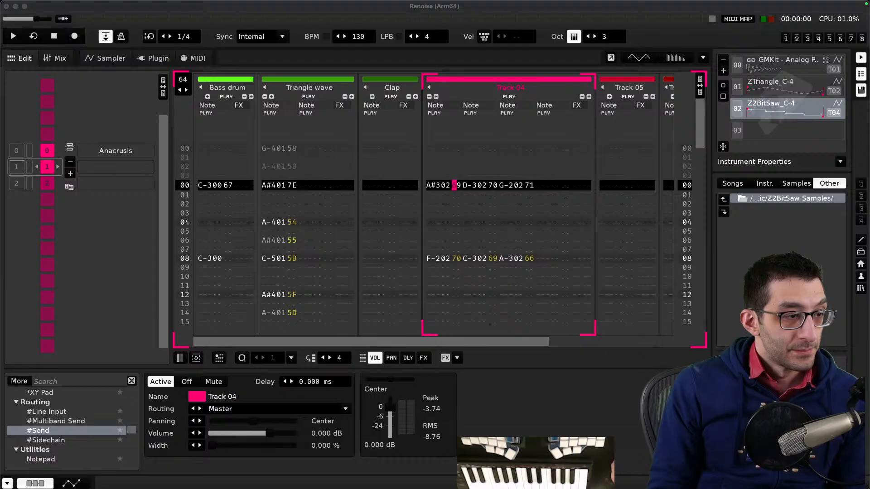
pyautogui.press('super+Tab')
pyautogui.press('Escape')
pyautogui.press('Escape')
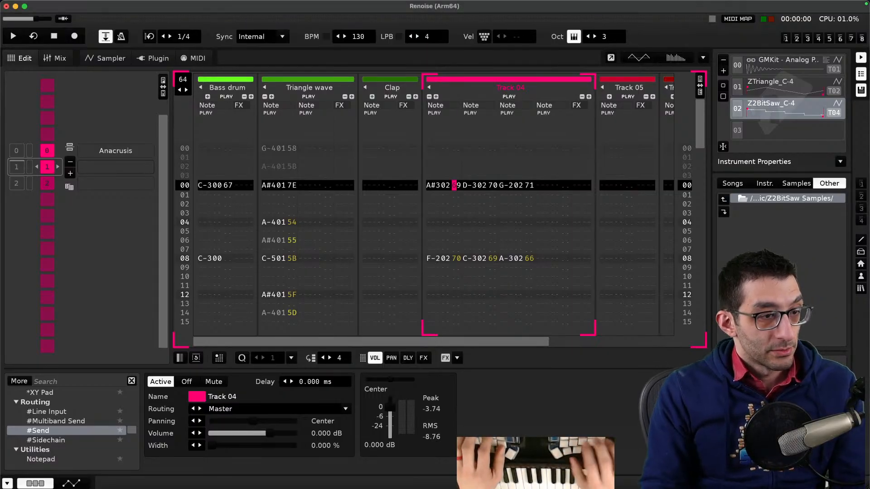
# - Save the song as first.xrns
pyautogui.click(61, 5)
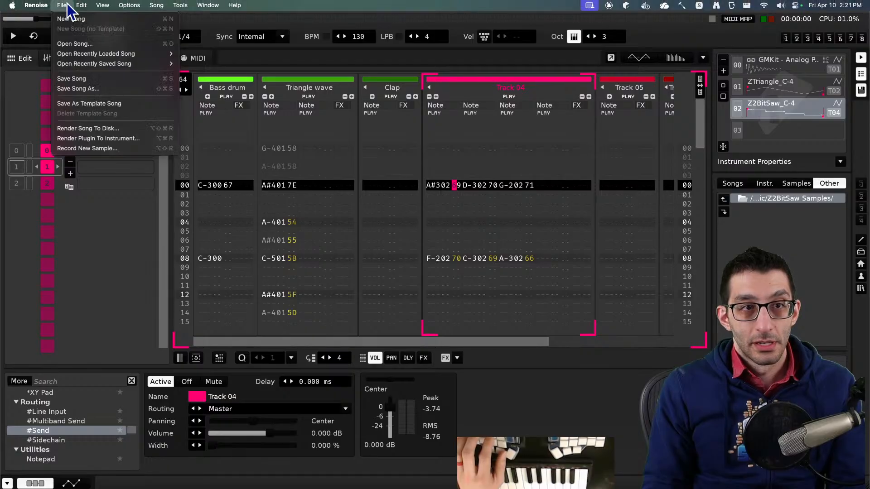
pyautogui.click(74, 86)
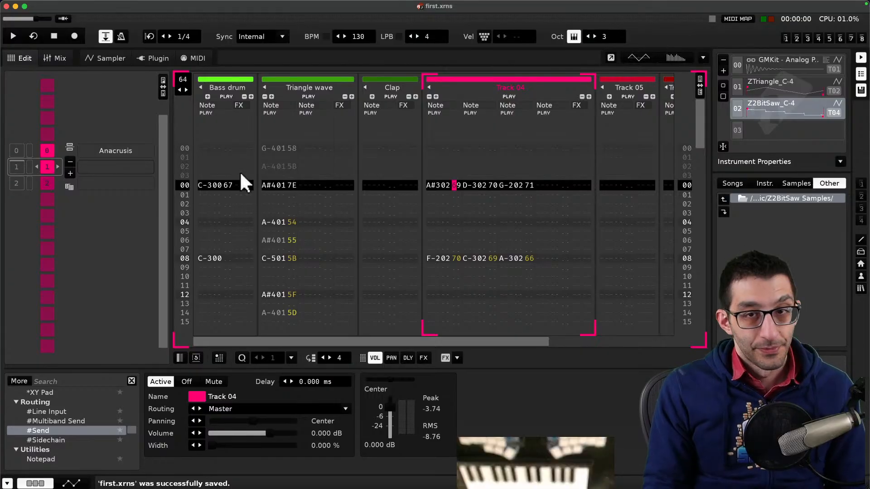
# - Open the 'Tutorial - Maybe Melodies' demo song from the help tutorials and close its song comments
pyautogui.click(234, 5)
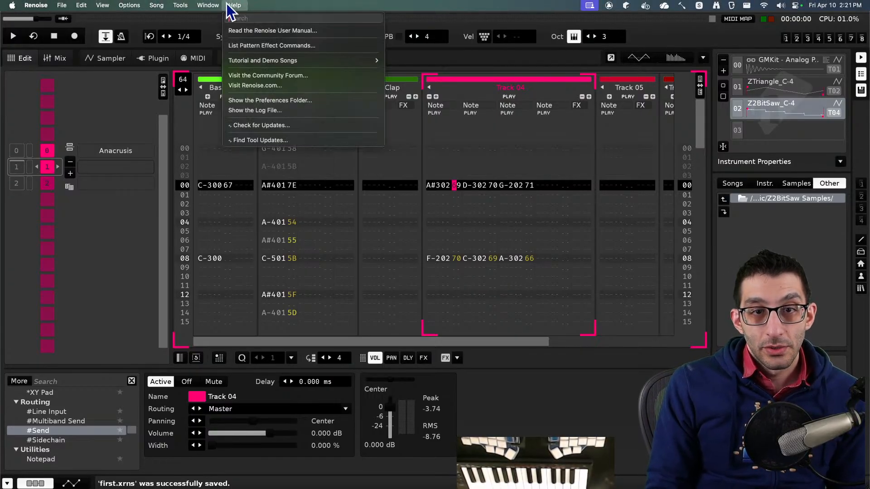
pyautogui.moveTo(376, 60)
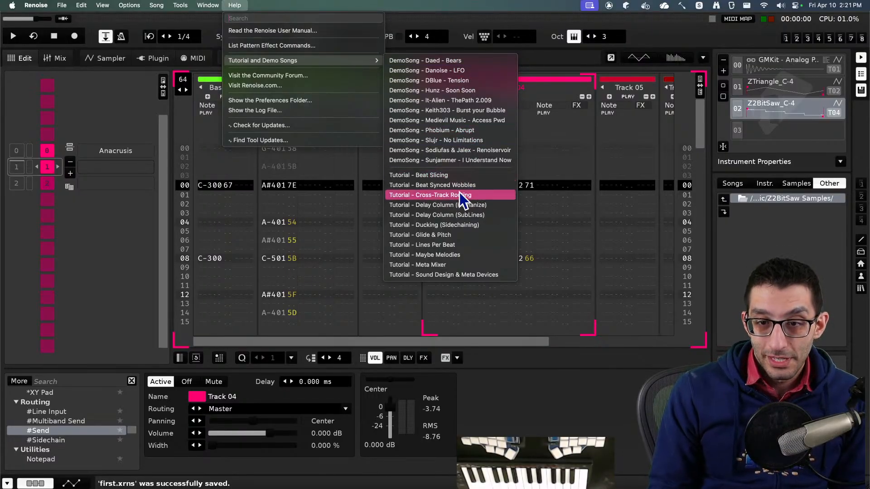
pyautogui.click(472, 258)
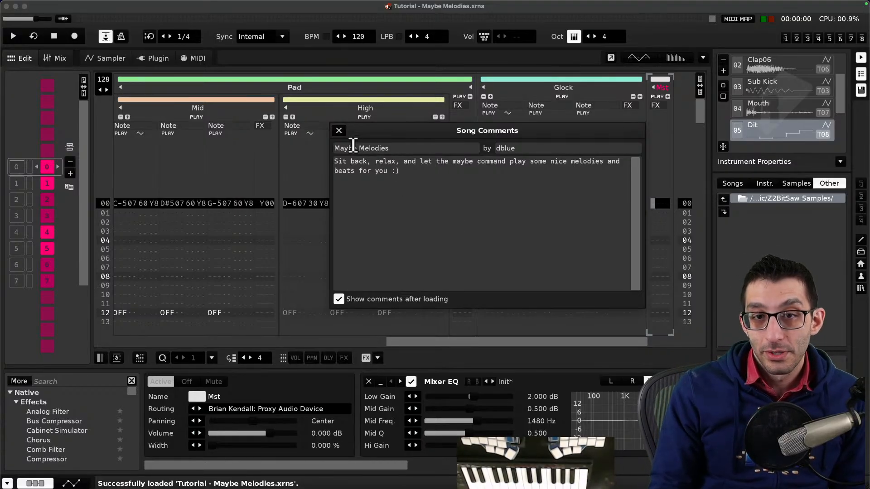
pyautogui.click(339, 131)
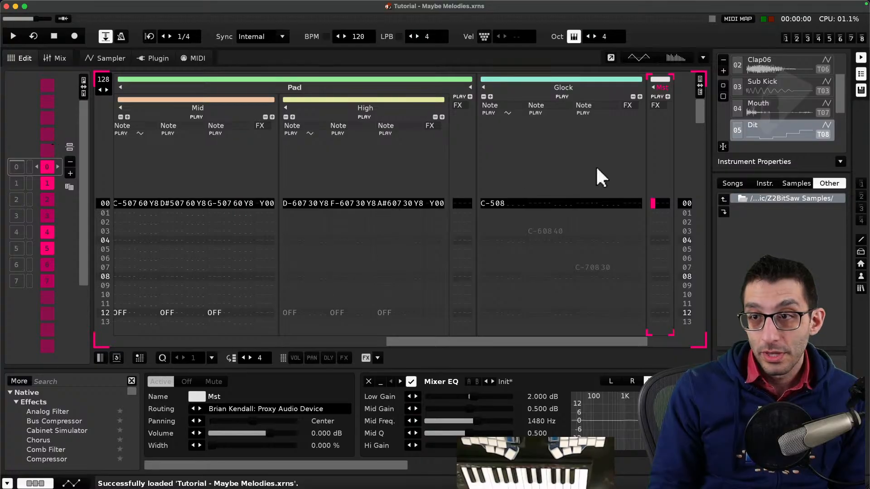
# - Play the Maybe Melodies song and browse its Kicks and Perc tracks across patterns, then stop playback
pyautogui.press('space')
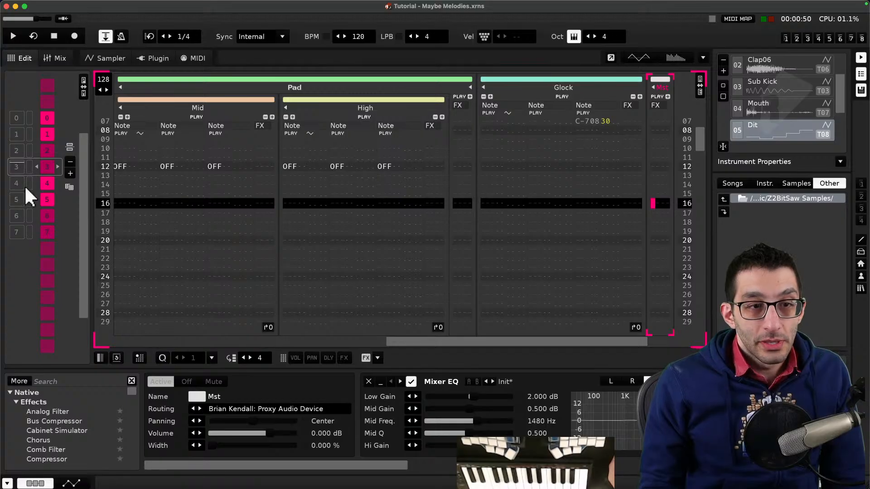
pyautogui.moveTo(422, 342); pyautogui.dragTo(124, 351)
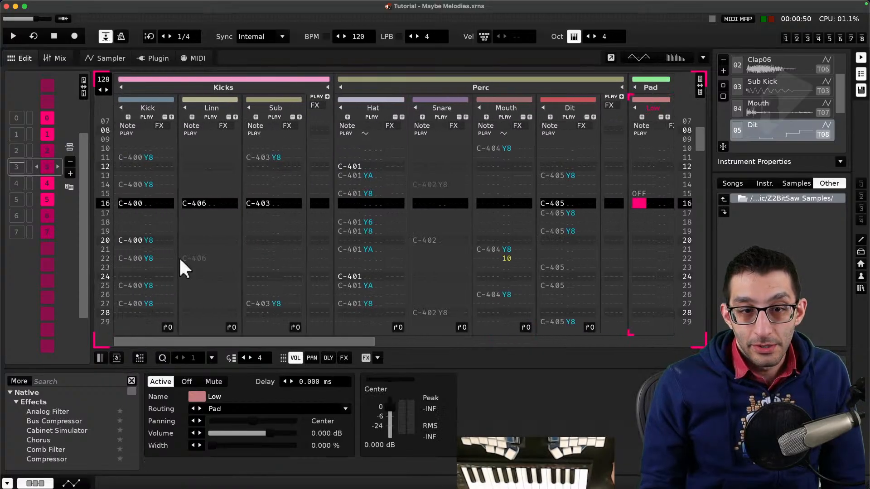
pyautogui.scroll(10, 179, 255)
pyautogui.doubleClick(18, 149)
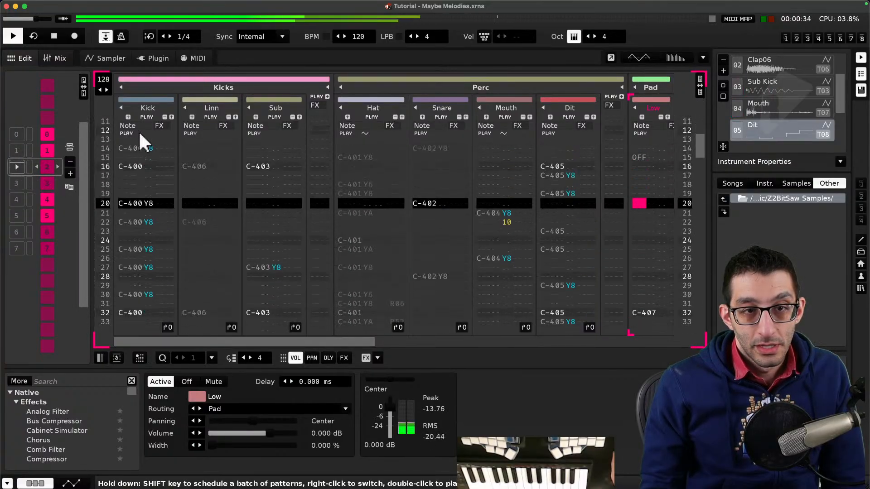
pyautogui.press('space')
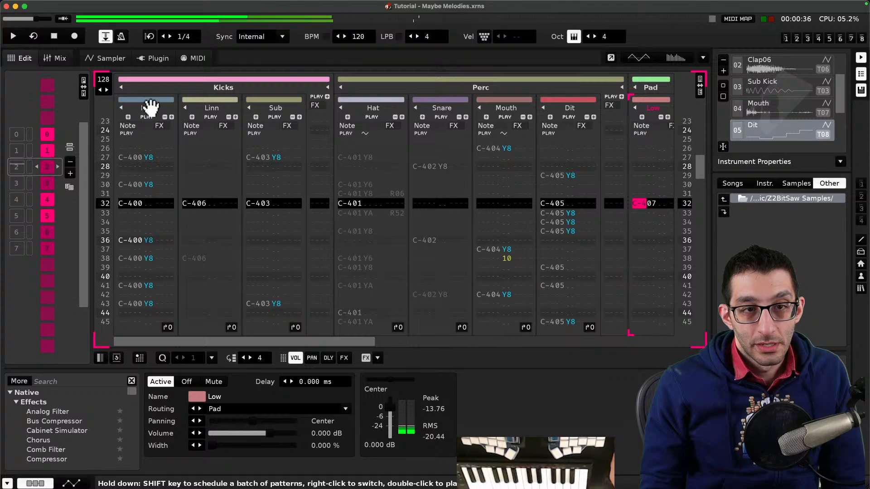
# - Solo the Kick track during playback, then re-enable the Linn, Sub, Hat, Snare, Mouth and Dit tracks one at a time
pyautogui.click(151, 102)
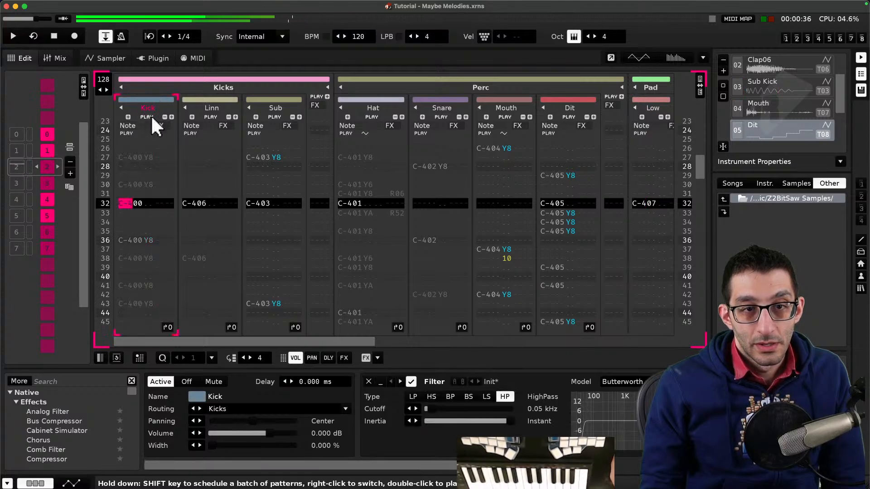
pyautogui.rightClick(151, 117)
pyautogui.press('space')
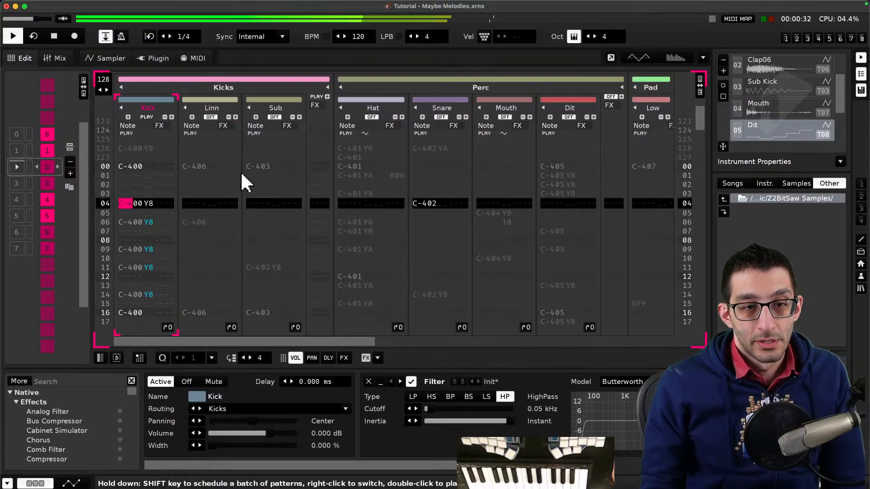
pyautogui.click(211, 117)
pyautogui.click(274, 117)
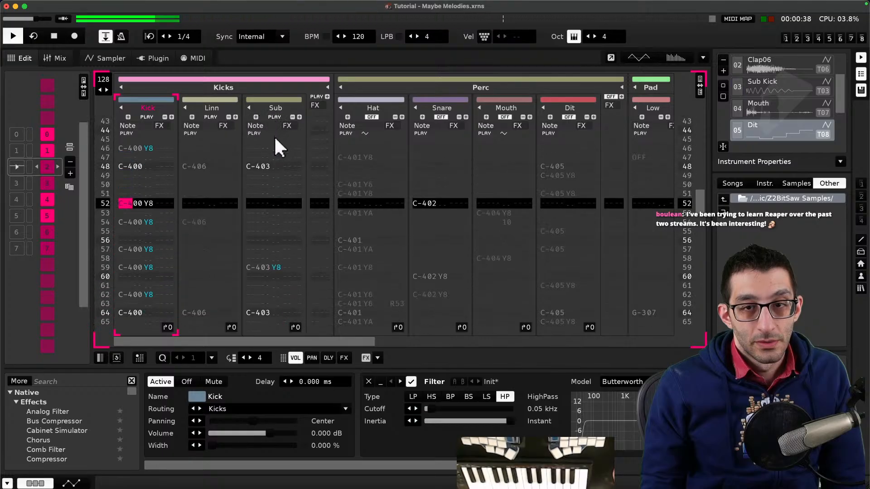
pyautogui.click(375, 117)
pyautogui.click(441, 116)
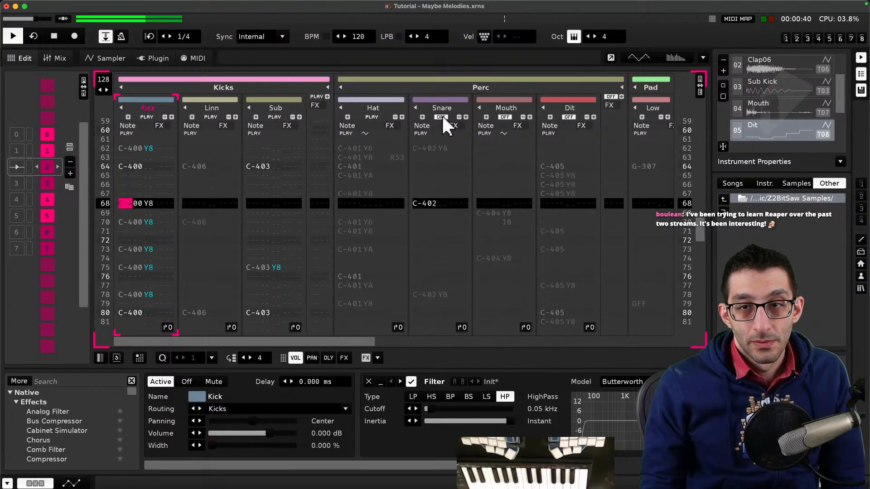
pyautogui.click(506, 117)
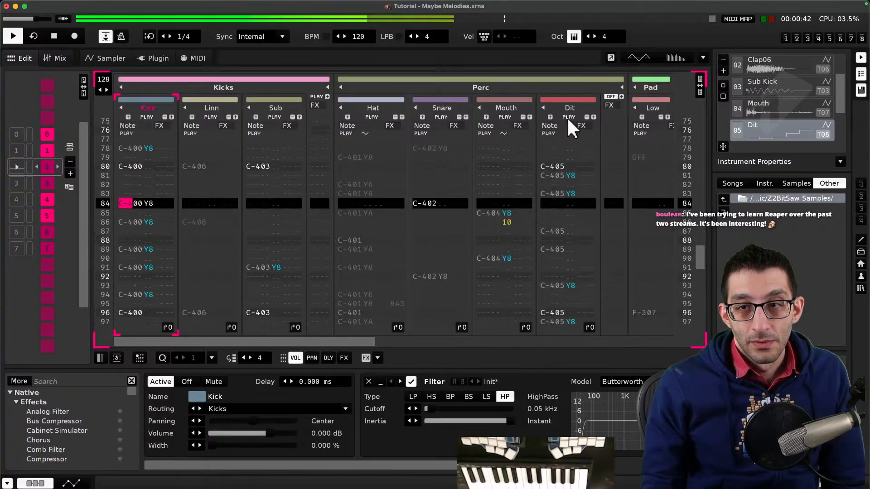
pyautogui.click(567, 117)
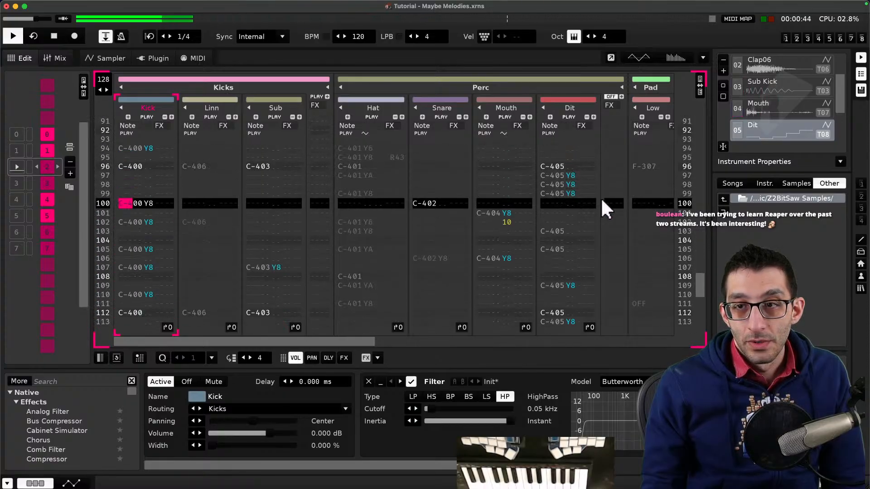
# - Play through the pattern again, soloing and unsoloing the Linn track to hear it alone
pyautogui.moveTo(360, 341); pyautogui.dragTo(286, 313)
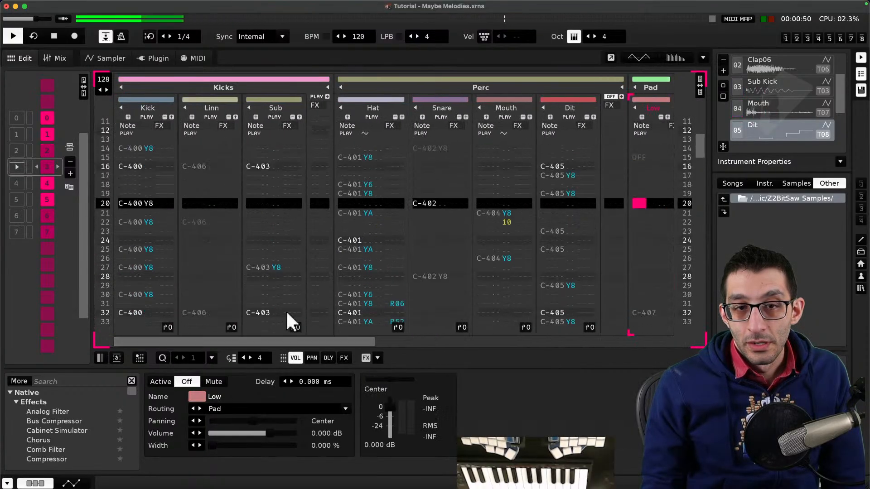
pyautogui.press('space')
pyautogui.moveTo(306, 341); pyautogui.dragTo(171, 129)
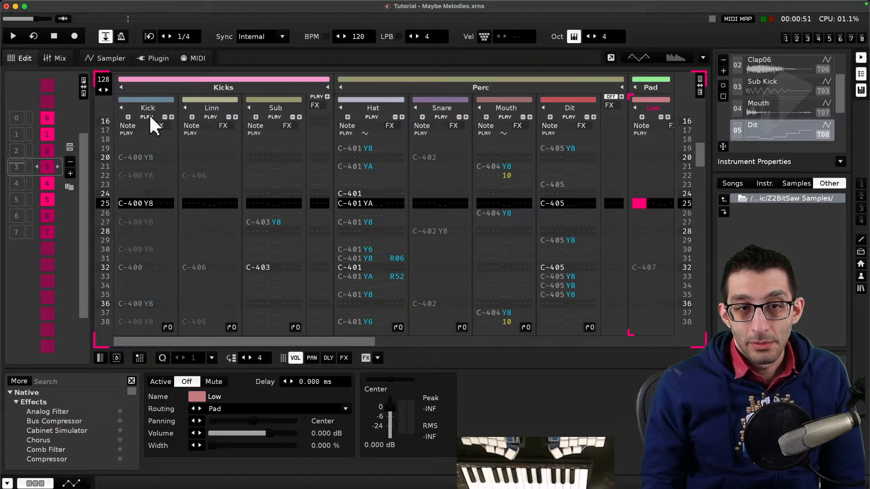
pyautogui.rightClick(209, 117)
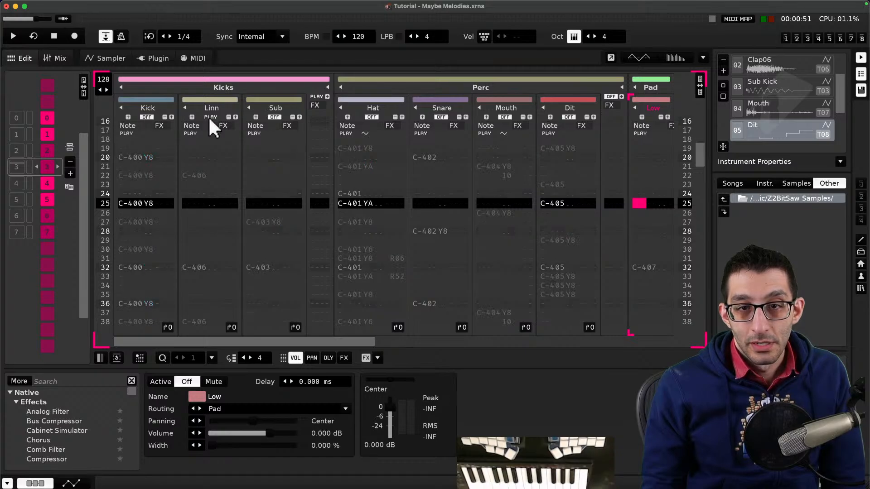
pyautogui.rightClick(210, 117)
pyautogui.press('space')
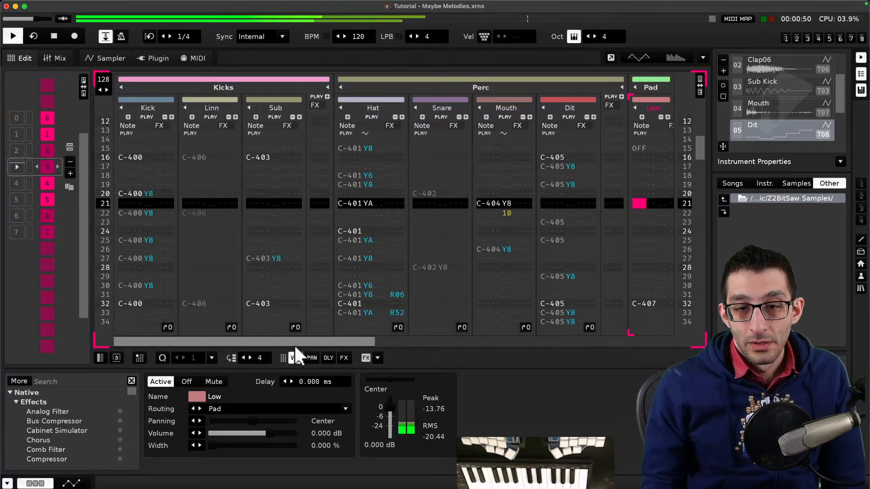
# - Inspect the Pad Mid and High, Glock, Mst, Perc and FX tracks and their effect chains
pyautogui.moveTo(295, 344); pyautogui.dragTo(492, 343)
pyautogui.press('space')
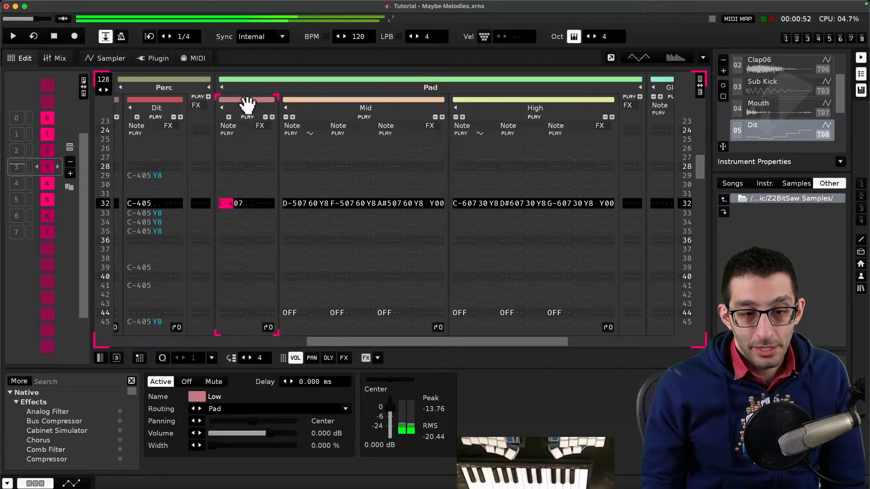
pyautogui.click(360, 120)
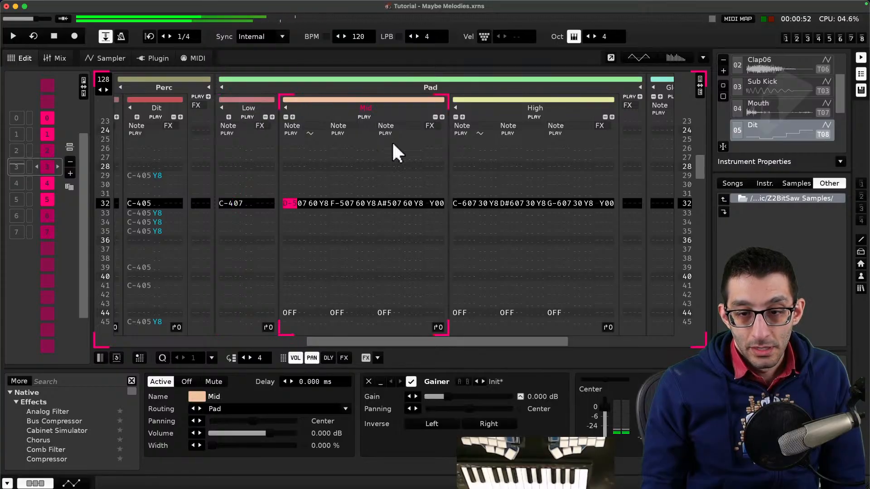
pyautogui.click(495, 111)
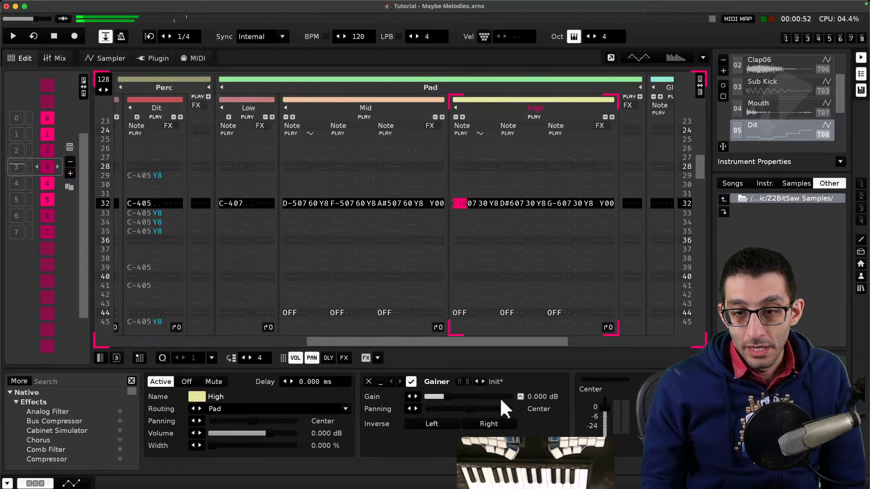
pyautogui.moveTo(489, 343); pyautogui.dragTo(588, 341)
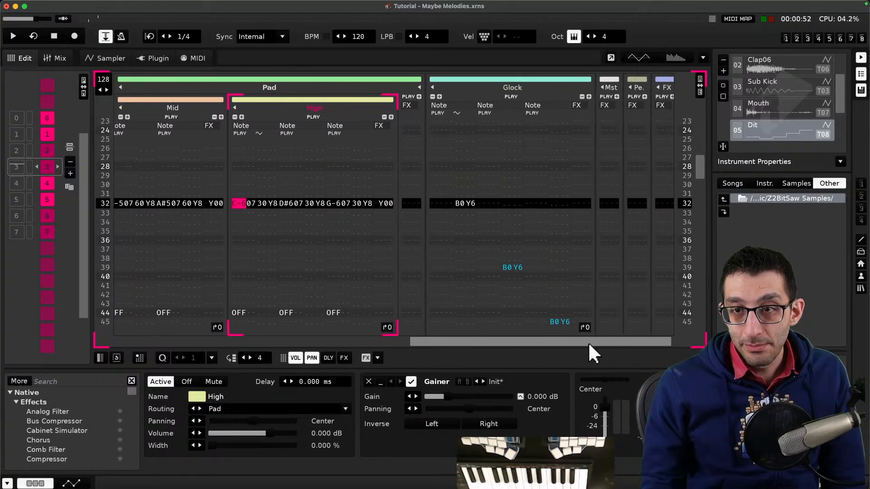
pyautogui.click(525, 86)
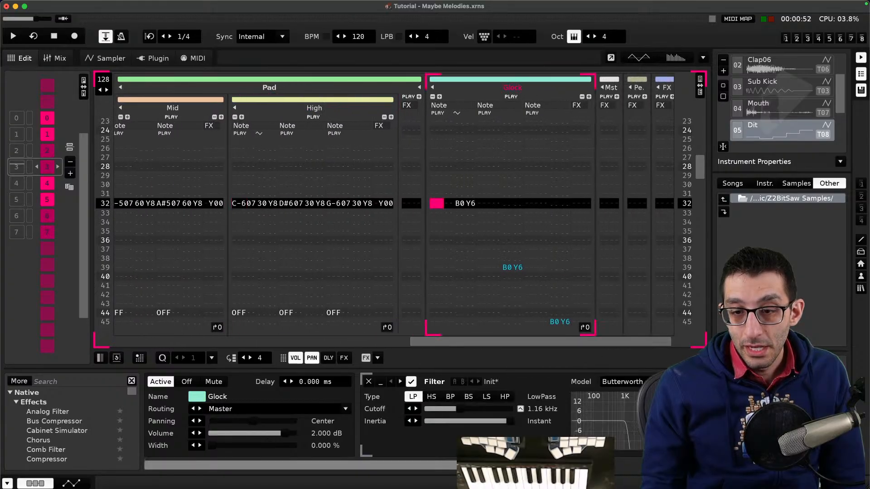
pyautogui.moveTo(474, 466); pyautogui.dragTo(608, 466)
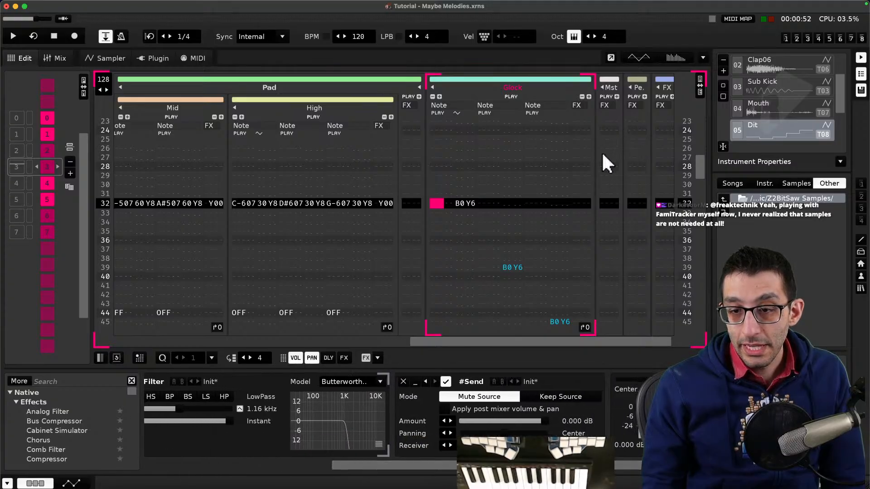
pyautogui.click(610, 78)
pyautogui.click(610, 78)
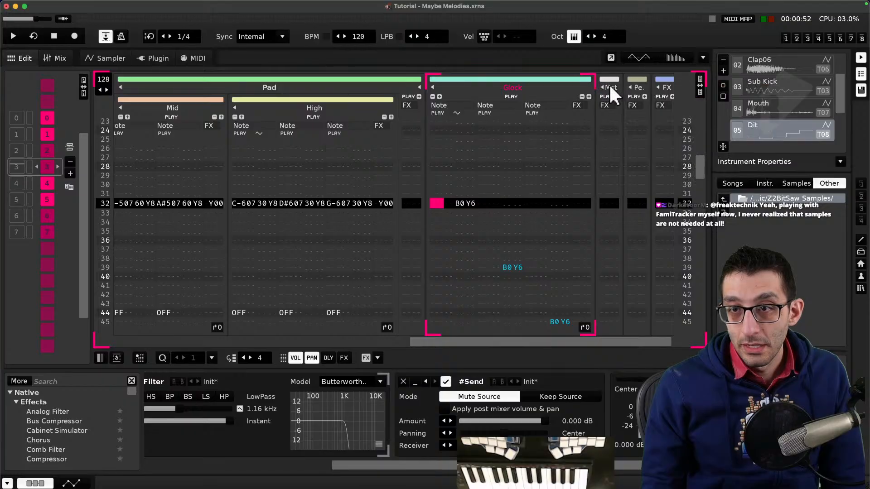
pyautogui.click(609, 86)
pyautogui.moveTo(388, 465); pyautogui.dragTo(635, 466)
pyautogui.click(632, 86)
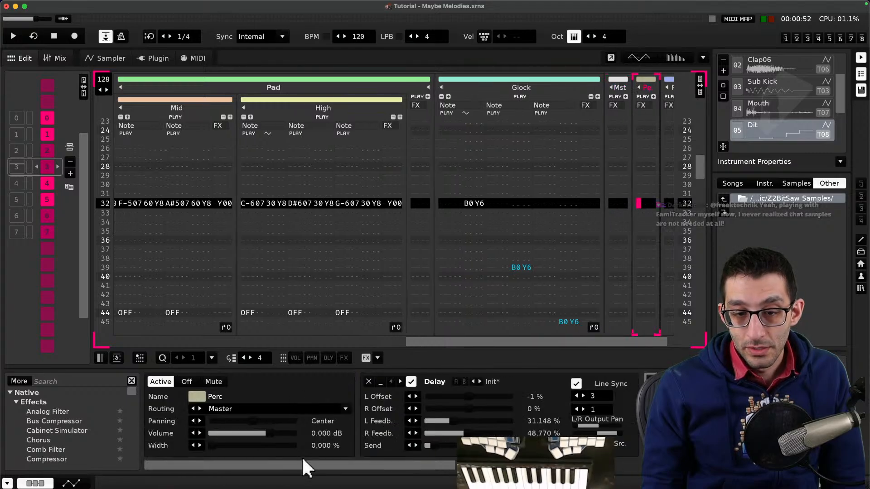
pyautogui.moveTo(302, 465); pyautogui.dragTo(553, 466)
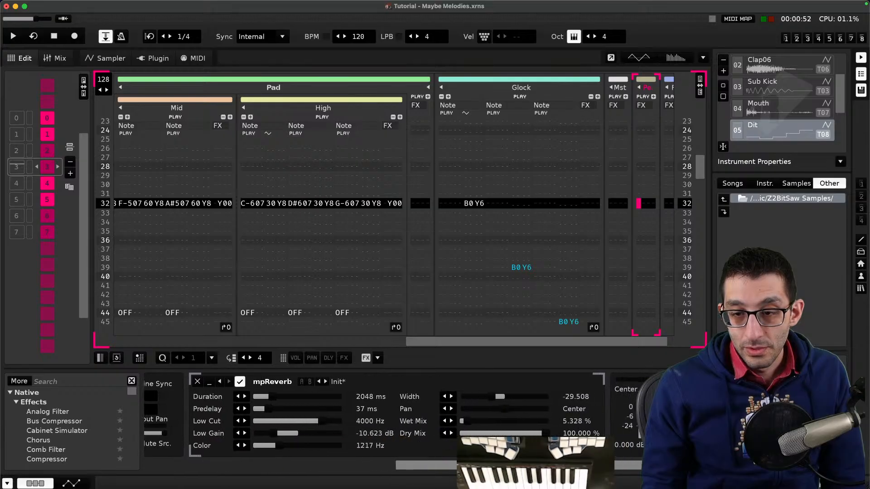
pyautogui.click(671, 86)
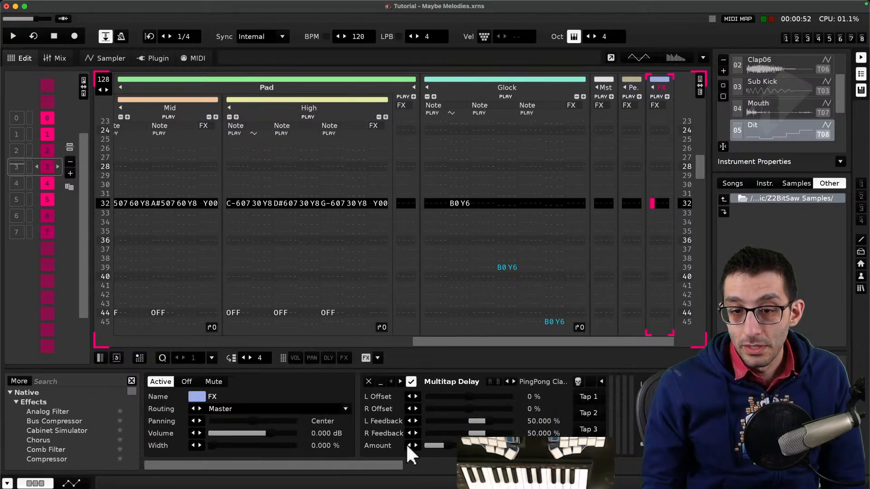
pyautogui.moveTo(368, 469)
pyautogui.mouseDown()
pyautogui.moveTo(672, 469)
pyautogui.moveTo(367, 468)
pyautogui.mouseUp()
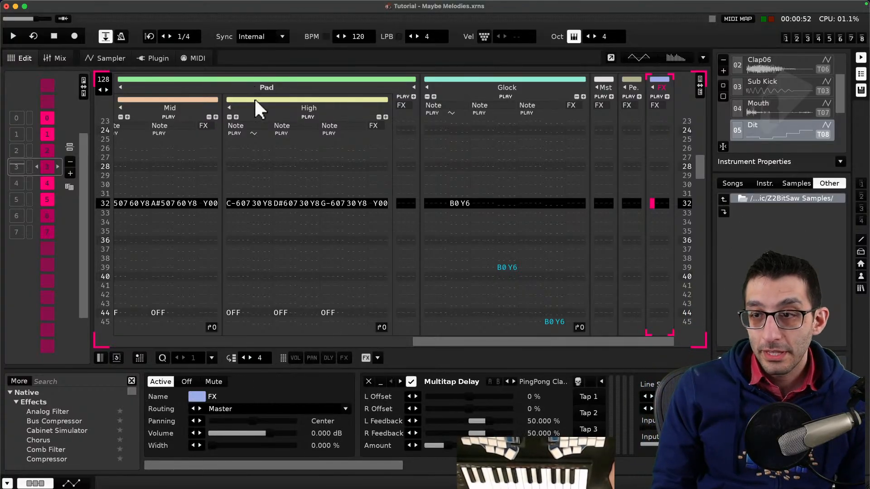
pyautogui.scroll(-3, 795, 122)
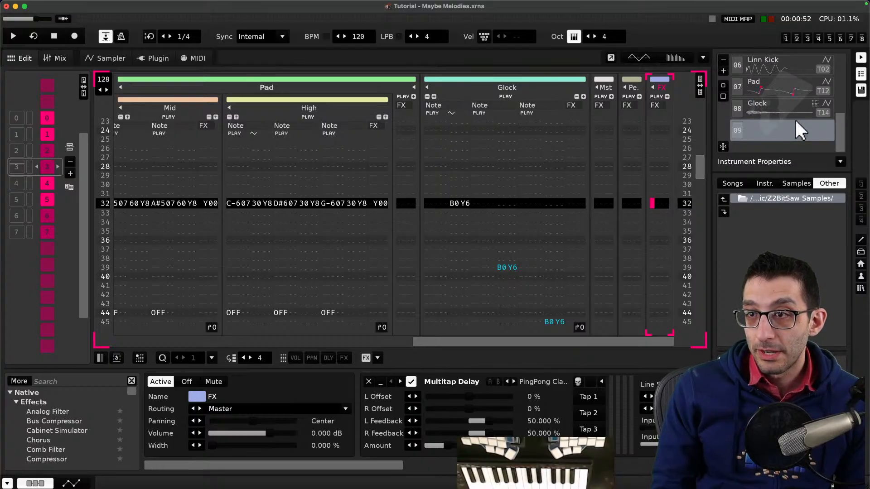
# - Reload the 'Tutorial - Maybe Melodies' demo song without saving changes and close its song comments
pyautogui.click(215, 3)
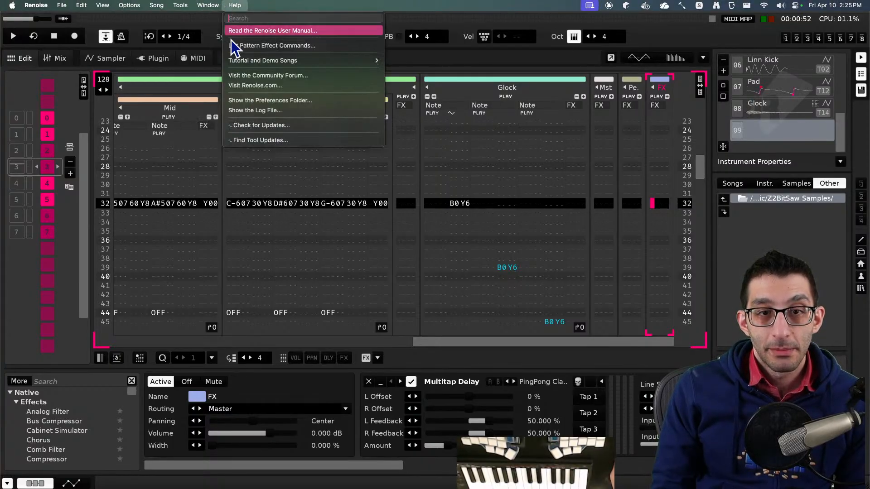
pyautogui.moveTo(272, 61)
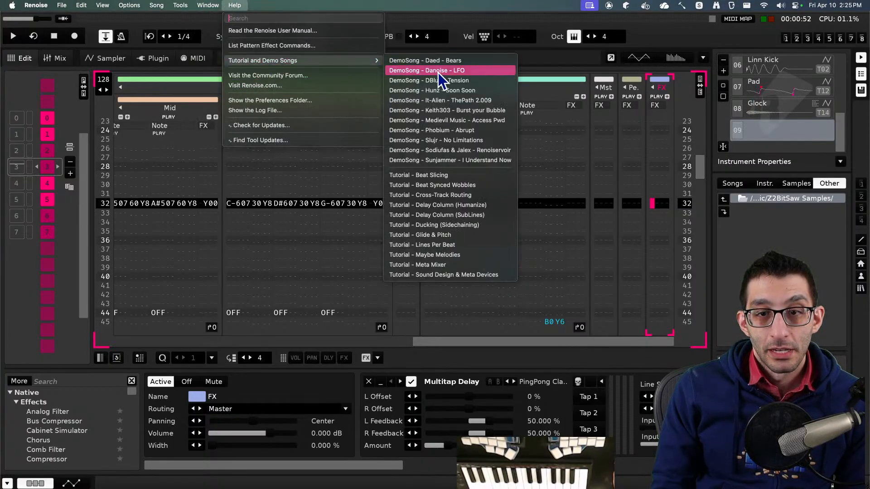
pyautogui.click(444, 257)
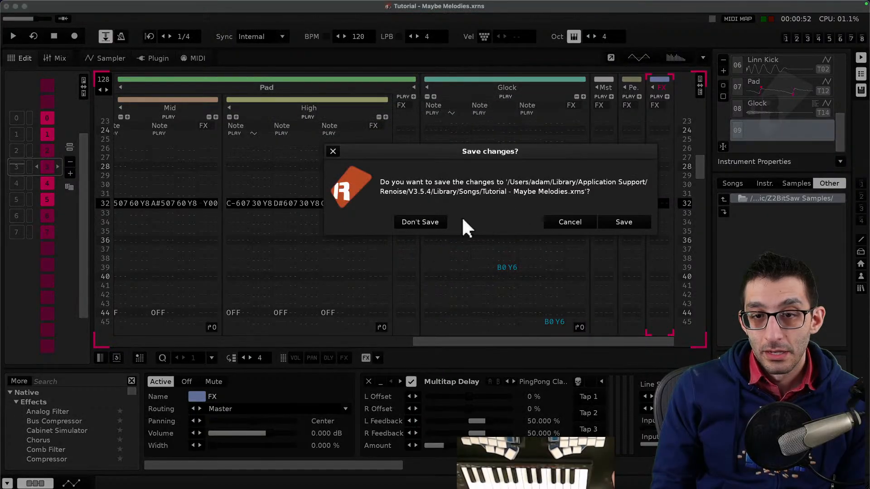
pyautogui.click(441, 219)
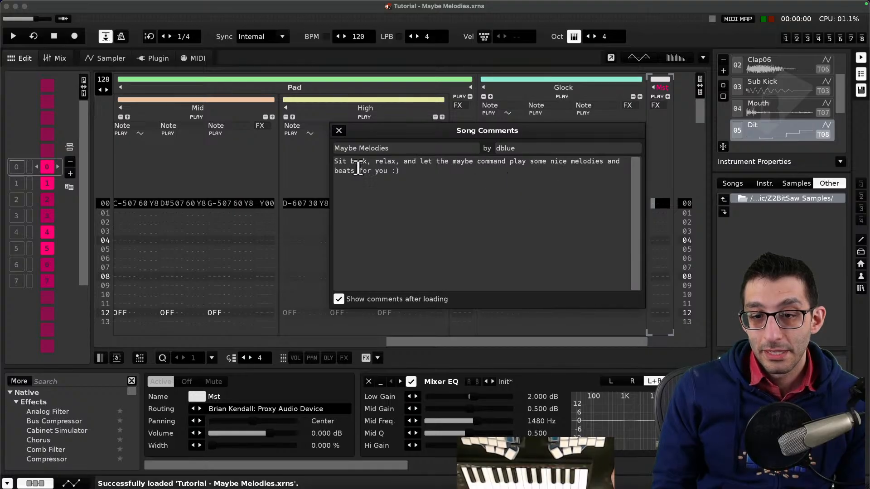
pyautogui.click(338, 131)
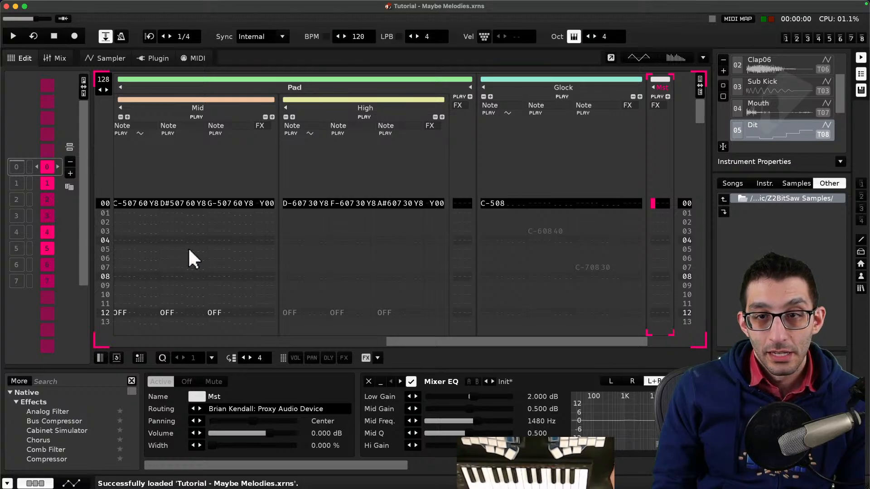
# - Switch to the browser, search the web for 'renoise maybe command' and read the Renoise forum thread about it
pyautogui.press('super+Tab')
pyautogui.press('super+t')
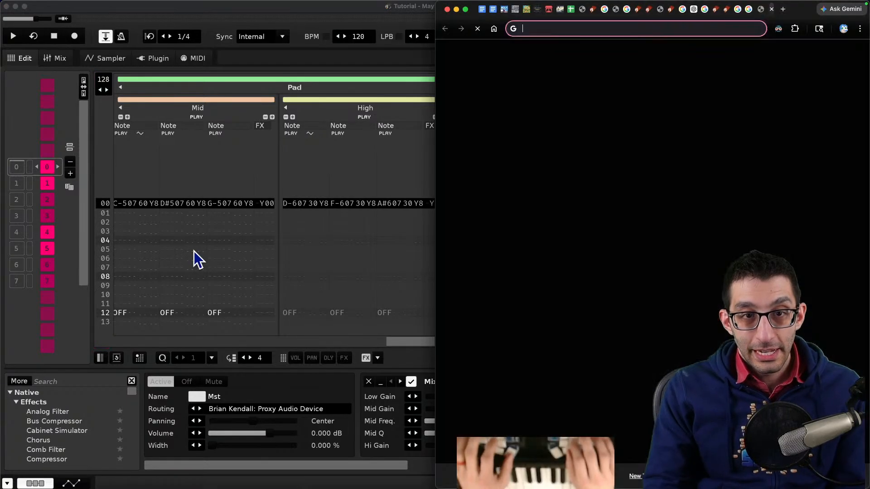
pyautogui.write('renoise maybe')
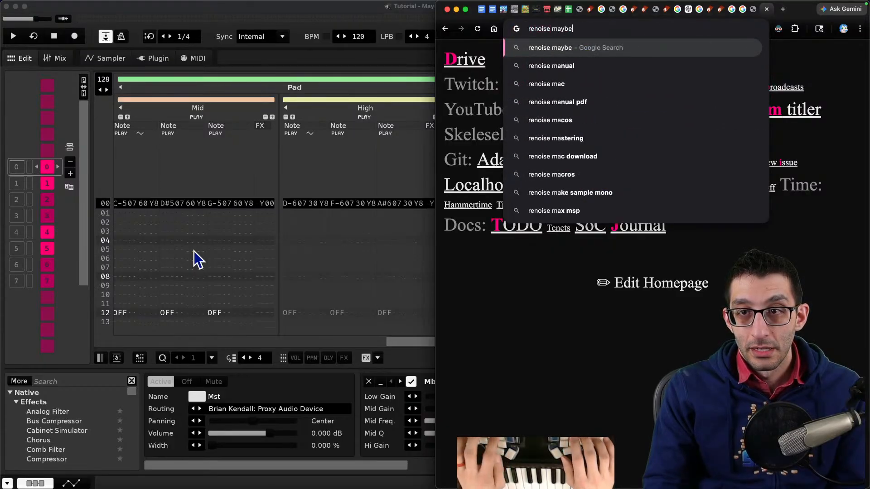
pyautogui.write(' command')
pyautogui.press('Return')
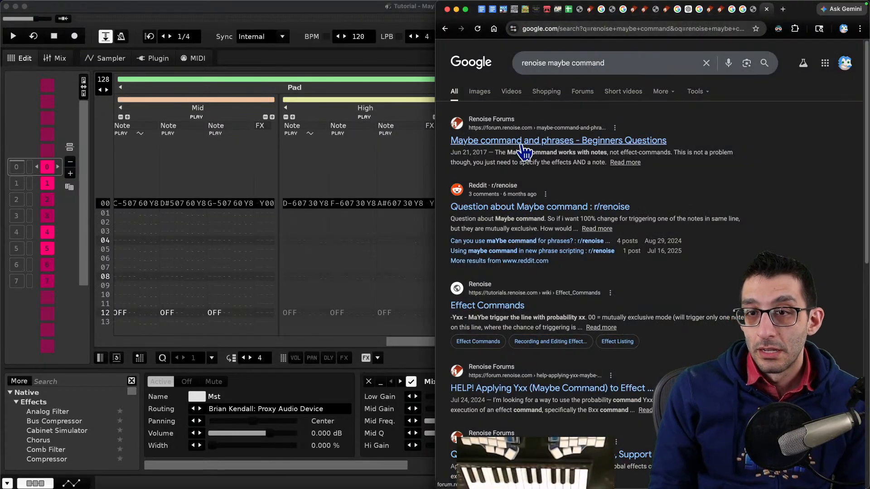
pyautogui.click(471, 141)
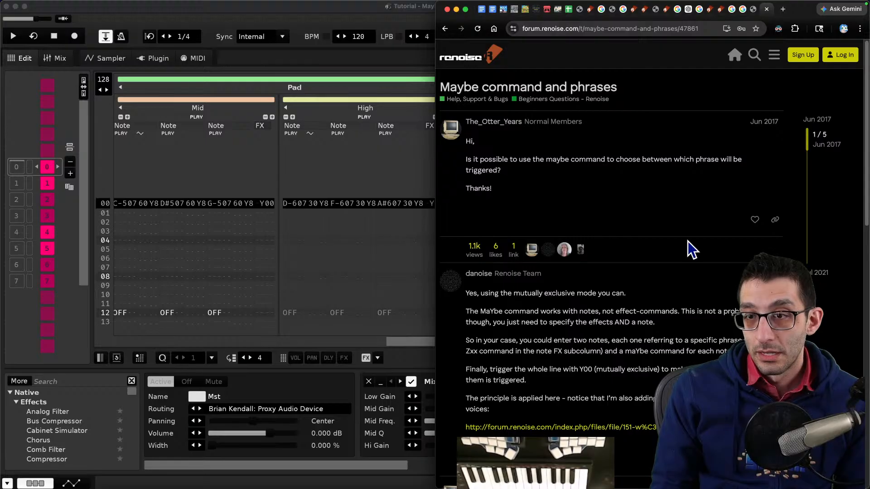
pyautogui.scroll(-1, 683, 246)
pyautogui.scroll(-2, 682, 246)
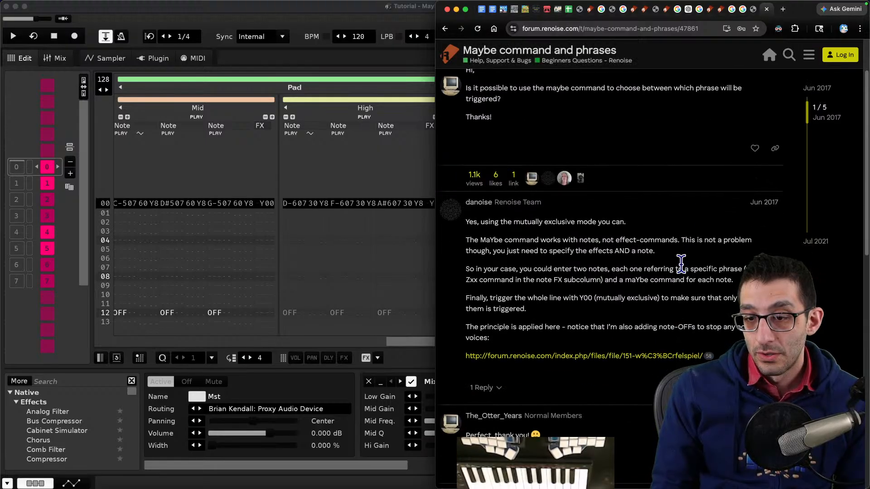
# - Open the Renoise Effect Commands wiki page from the search results and find 'maybe' on it
pyautogui.press('super+bracketleft')
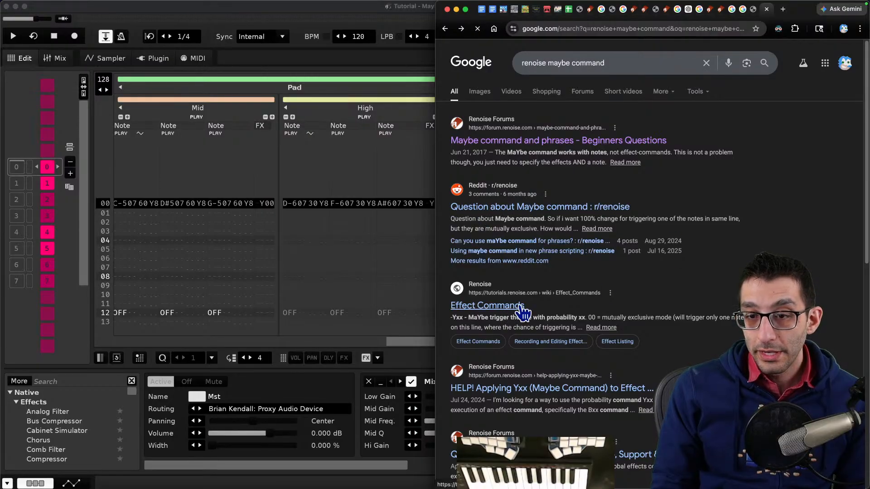
pyautogui.click(522, 307)
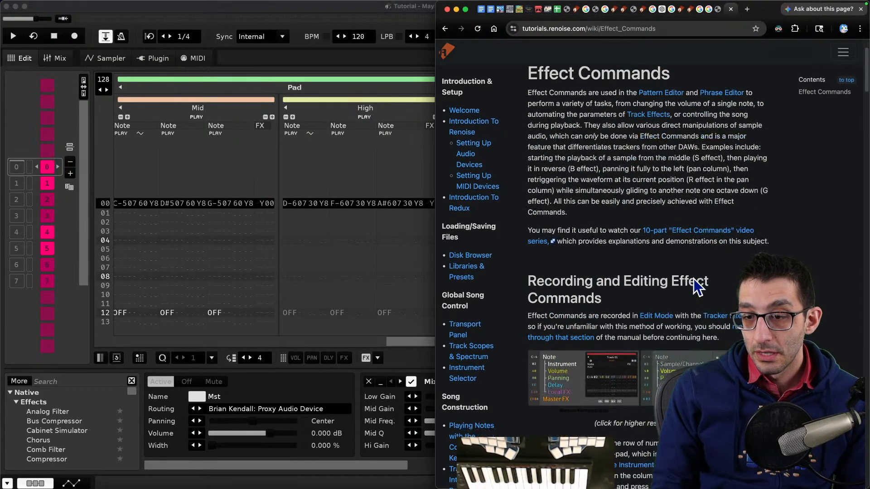
pyautogui.scroll(-1, 698, 288)
pyautogui.press('super+f')
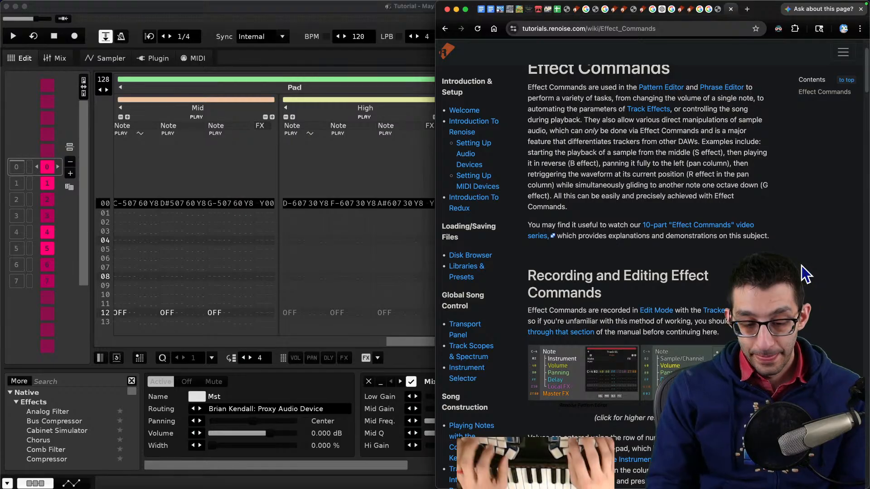
pyautogui.write('maybe')
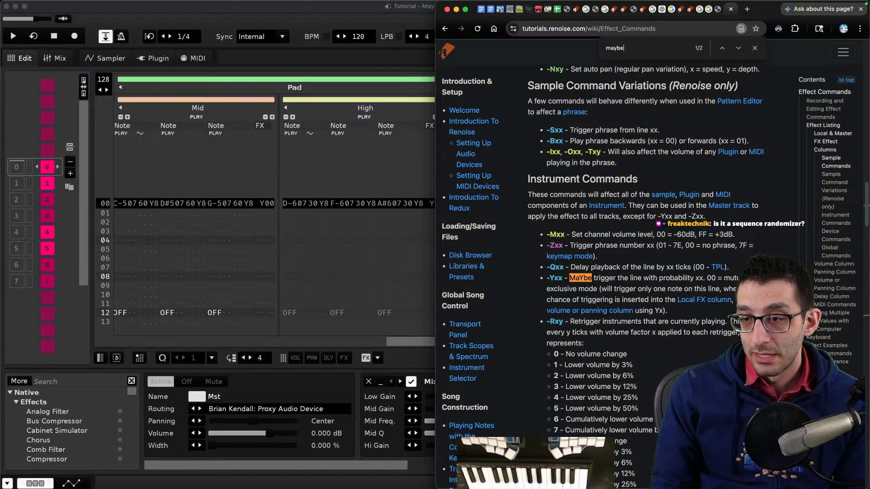
pyautogui.press('Return')
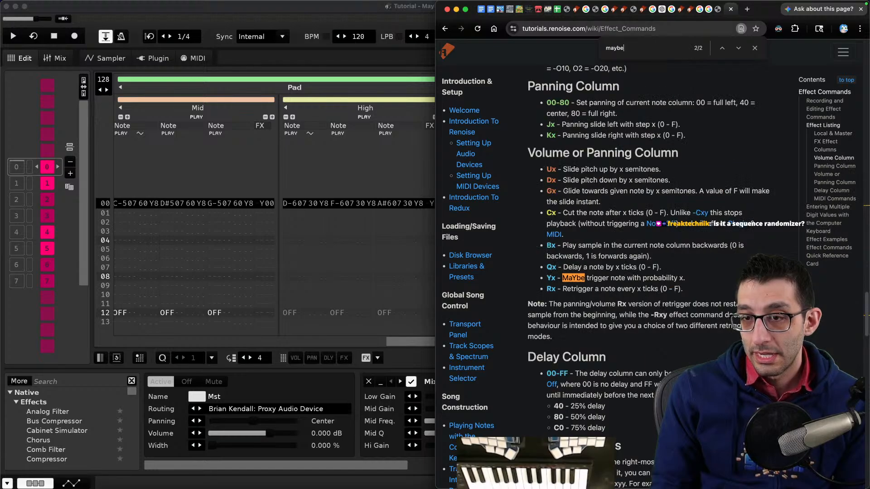
# - Browse the pattern effect command reference for the Maybe trigger command
pyautogui.click(411, 342)
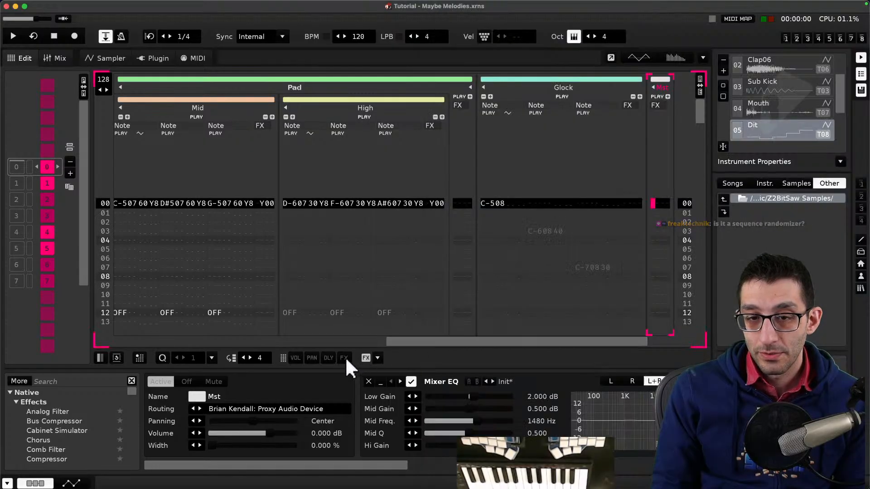
pyautogui.click(378, 358)
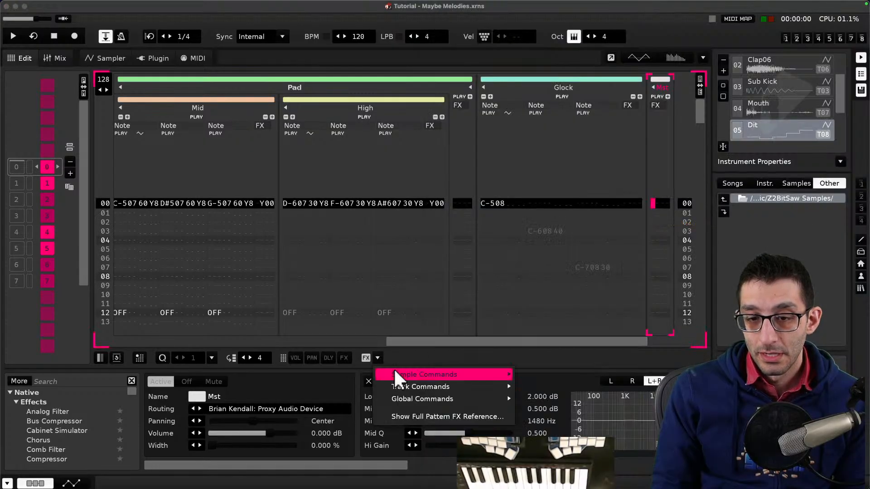
pyautogui.moveTo(403, 375)
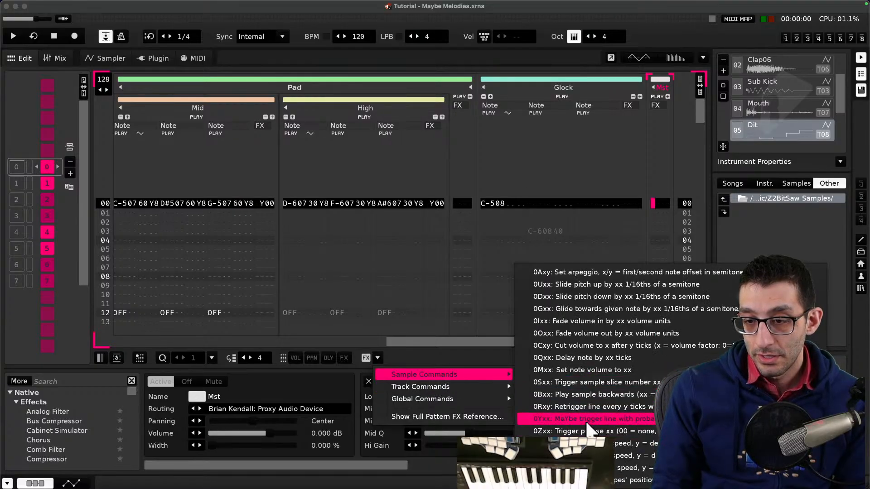
pyautogui.click(453, 354)
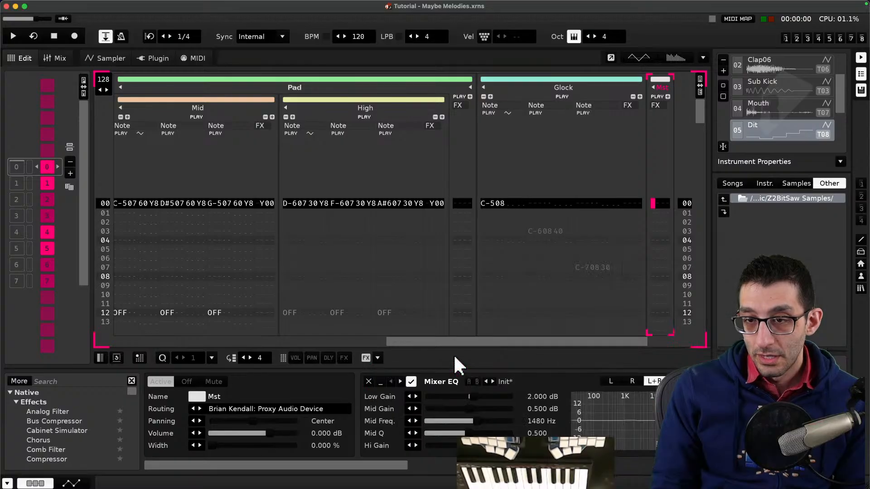
# - Inspect the Pad, Glock and other instruments' samples, sample effects and plugin settings
pyautogui.scroll(-3, 780, 104)
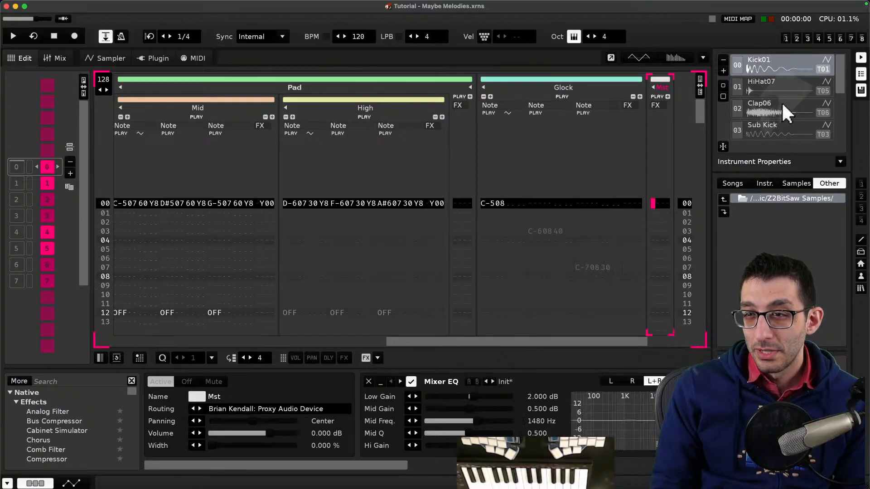
pyautogui.scroll(3, 781, 103)
pyautogui.scroll(-4, 779, 106)
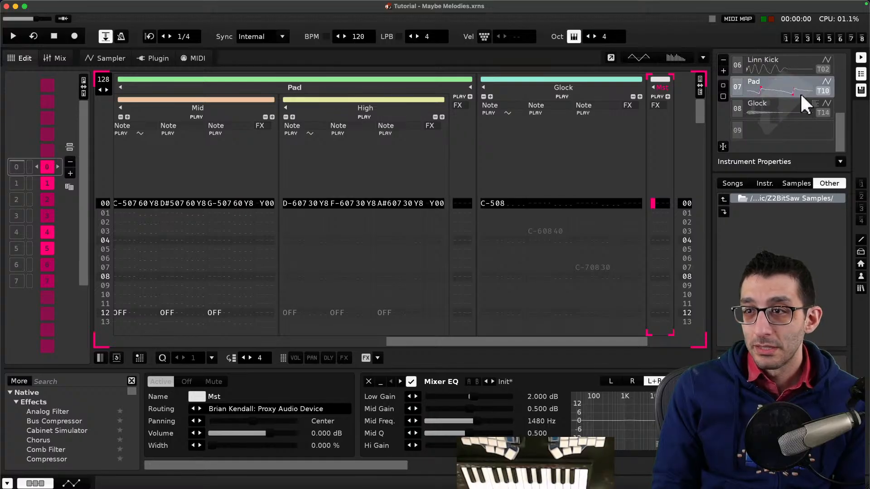
pyautogui.doubleClick(768, 86)
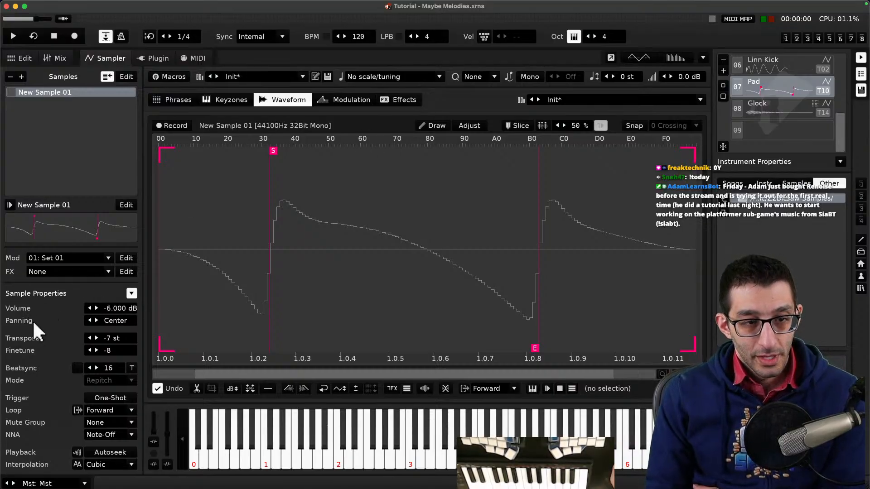
pyautogui.click(398, 101)
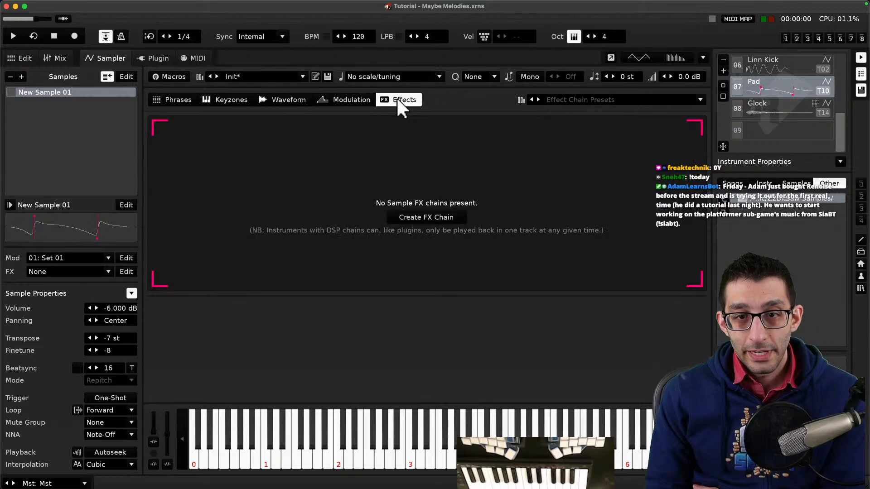
pyautogui.click(768, 108)
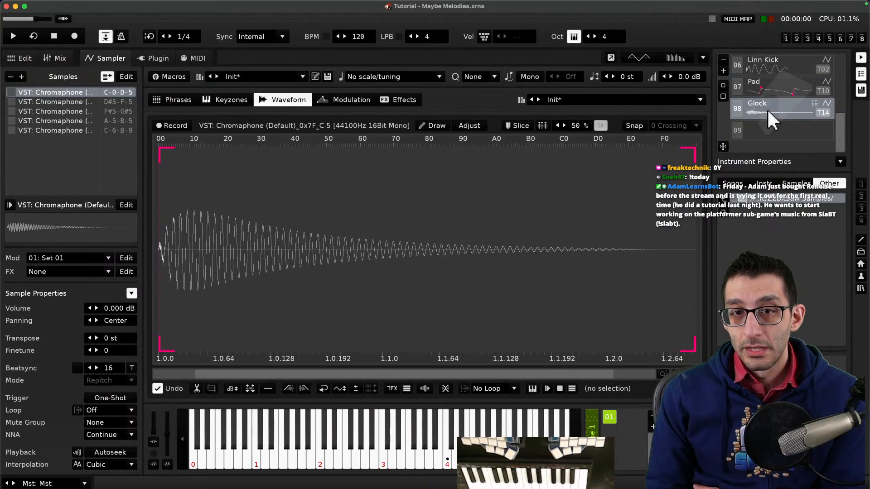
pyautogui.click(403, 99)
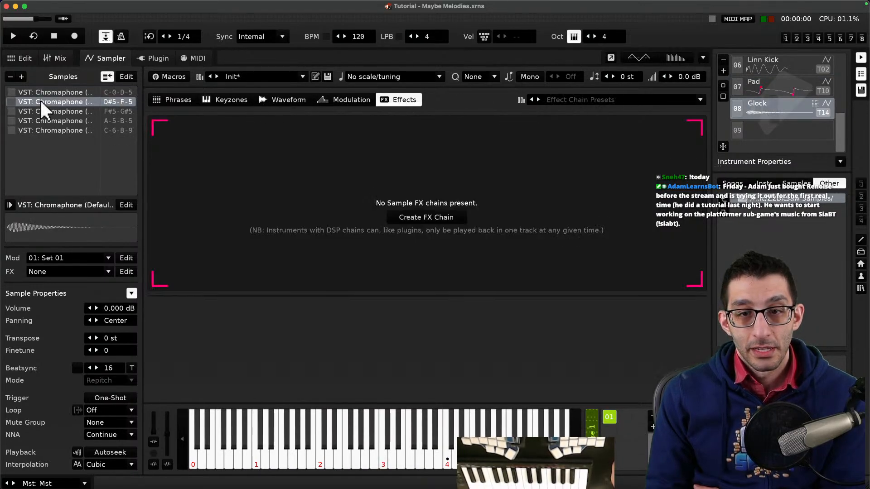
pyautogui.click(770, 63)
pyautogui.click(777, 123)
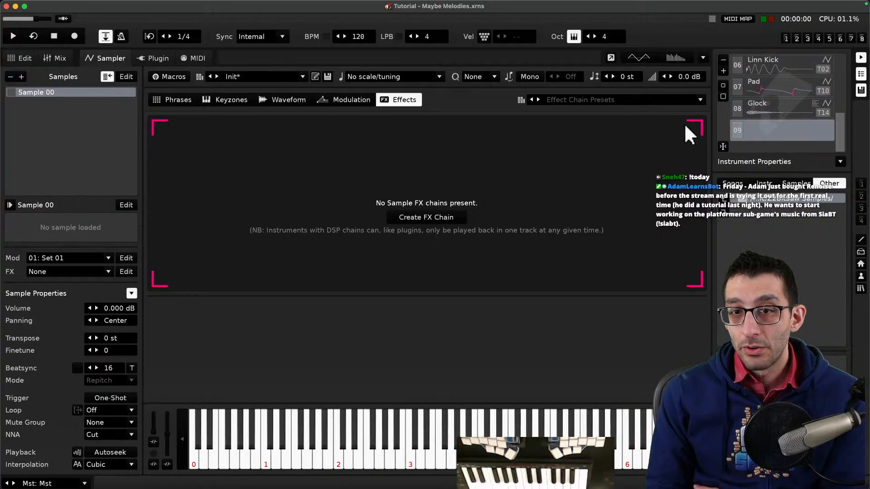
pyautogui.scroll(7, 766, 99)
pyautogui.scroll(2, 773, 99)
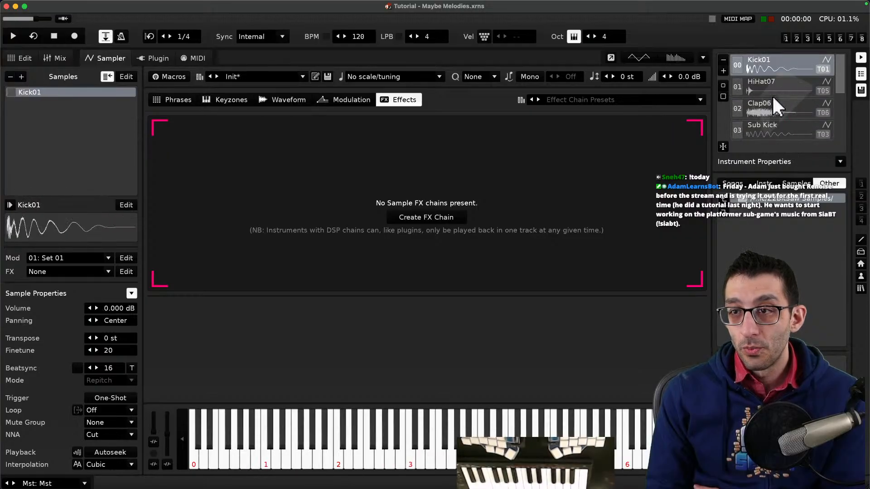
pyautogui.scroll(-7, 772, 100)
pyautogui.scroll(7, 772, 102)
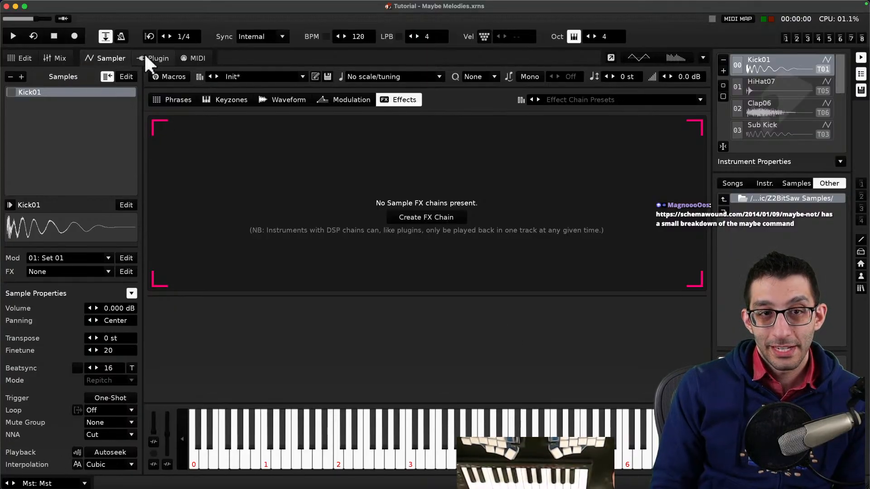
pyautogui.click(156, 59)
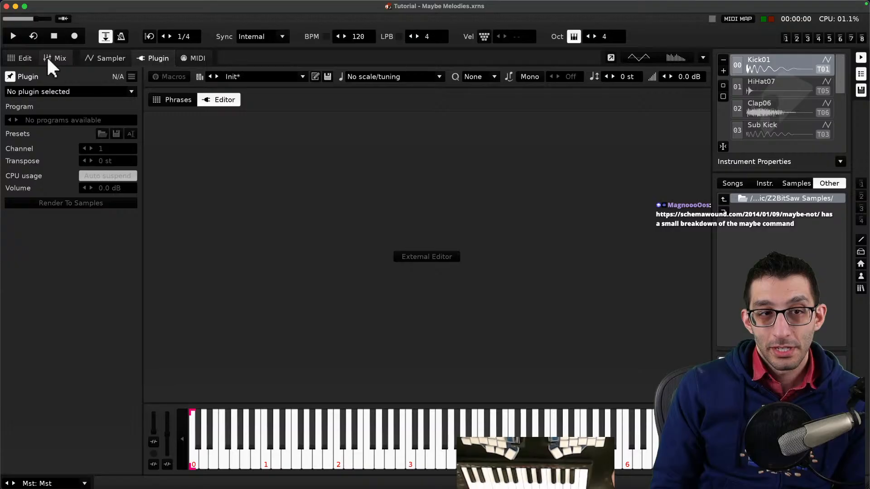
pyautogui.click(176, 99)
pyautogui.click(26, 58)
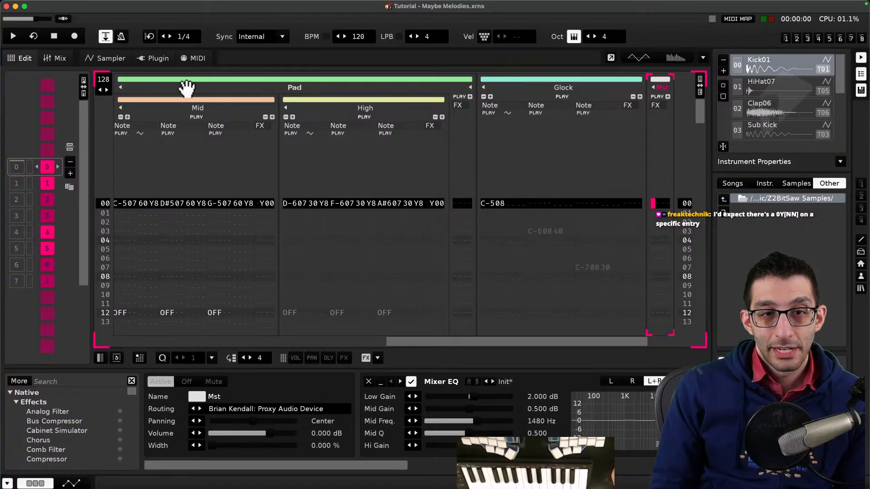
# - Select the fourth sequence slot and examine the Glock track's effect chain and columns, glancing back at the wiki
pyautogui.click(31, 215)
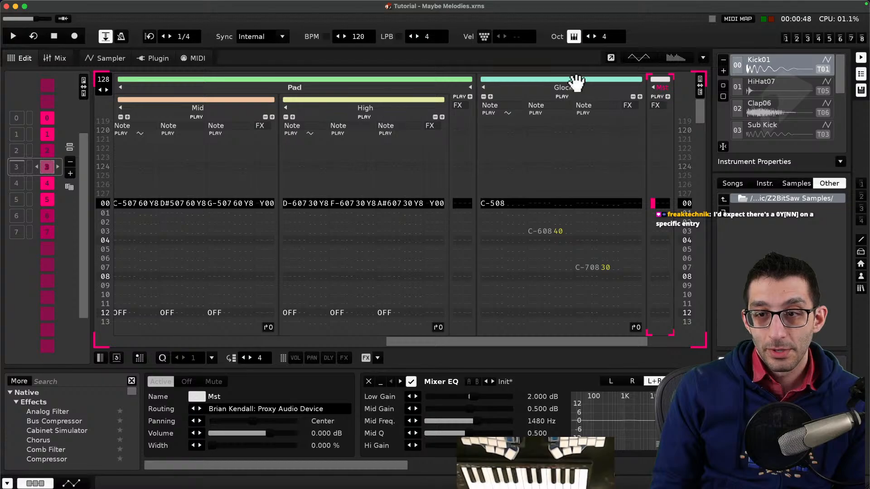
pyautogui.click(546, 83)
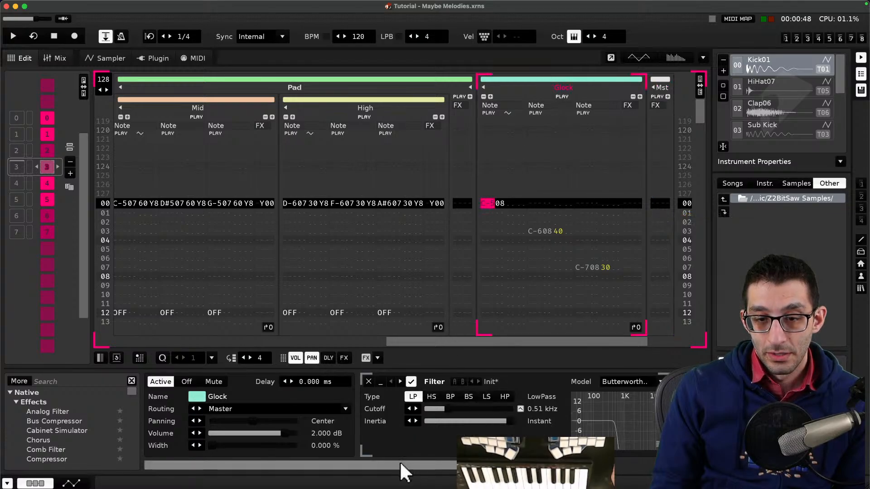
pyautogui.moveTo(400, 463); pyautogui.dragTo(587, 463)
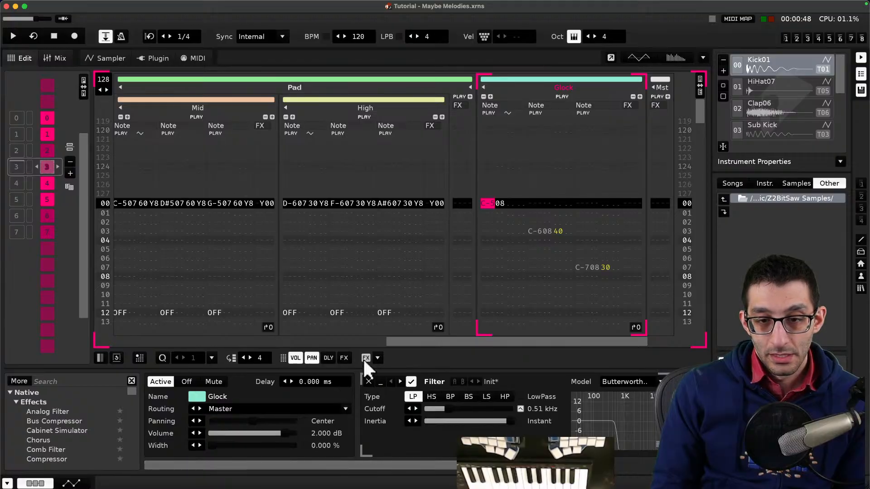
pyautogui.click(345, 358)
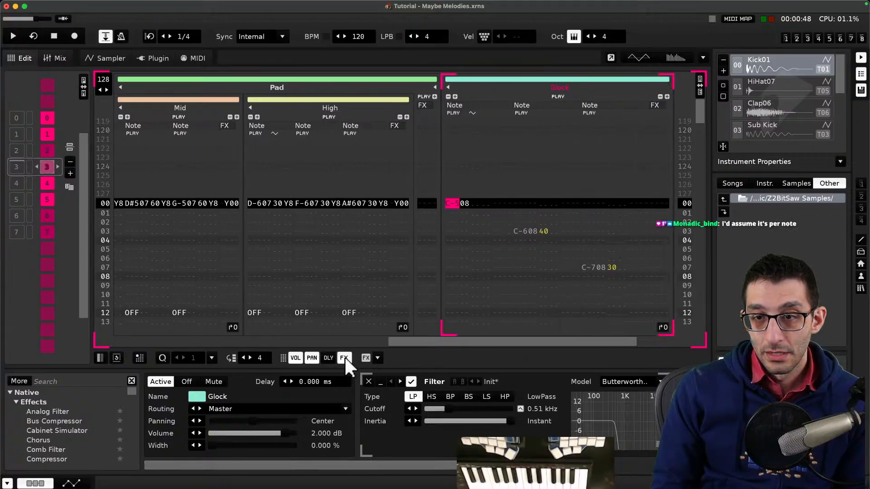
pyautogui.click(344, 357)
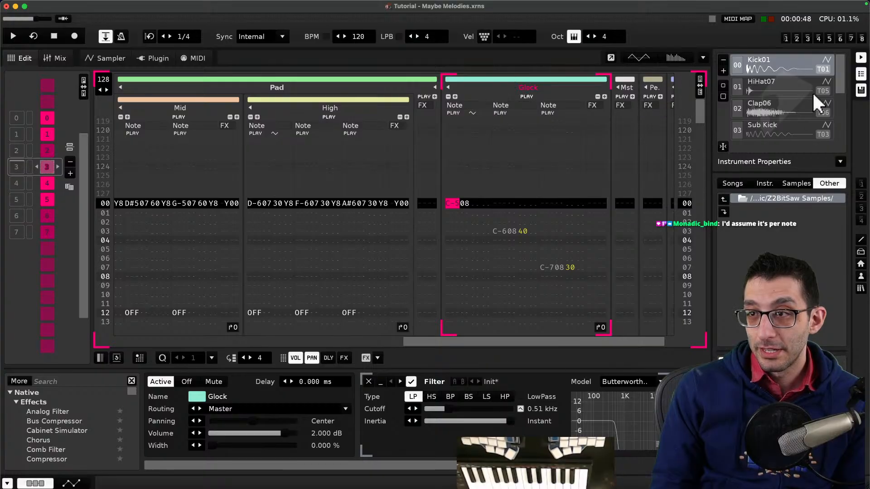
pyautogui.scroll(-3, 811, 94)
pyautogui.moveTo(153, 486)
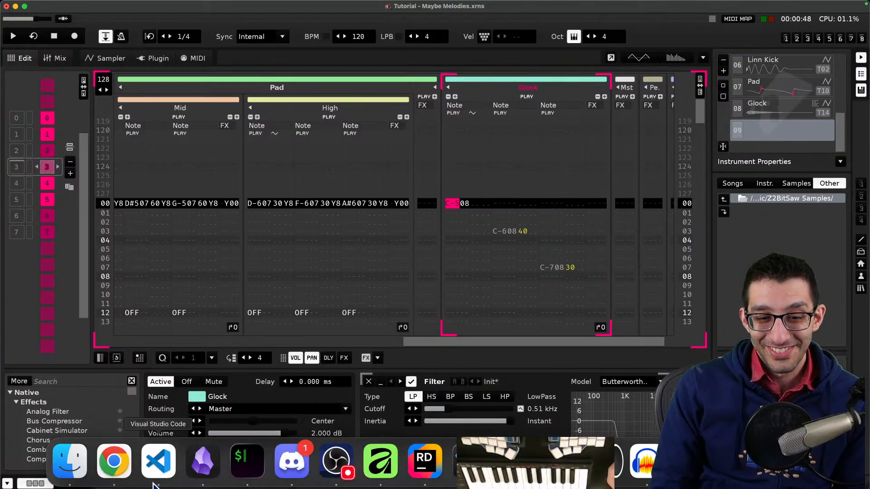
pyautogui.click(116, 467)
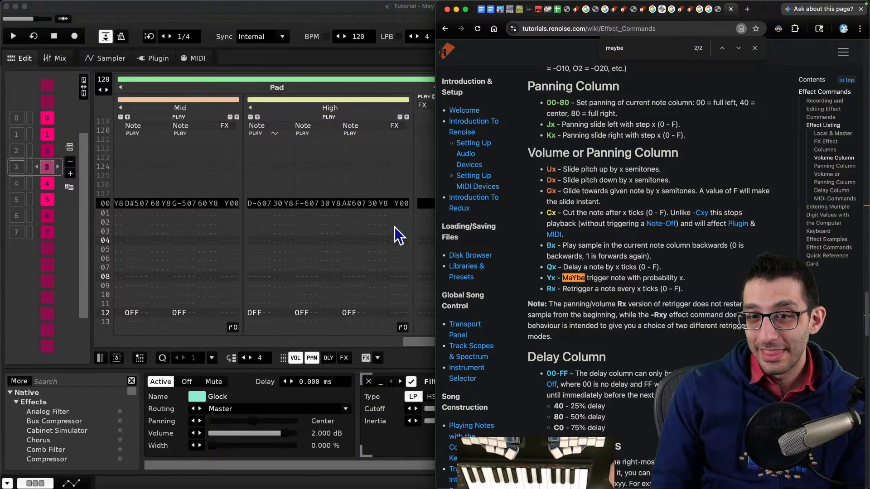
# - Examine the High track's note maybe values and the Y00 command, then play and stop the song
pyautogui.click(289, 206)
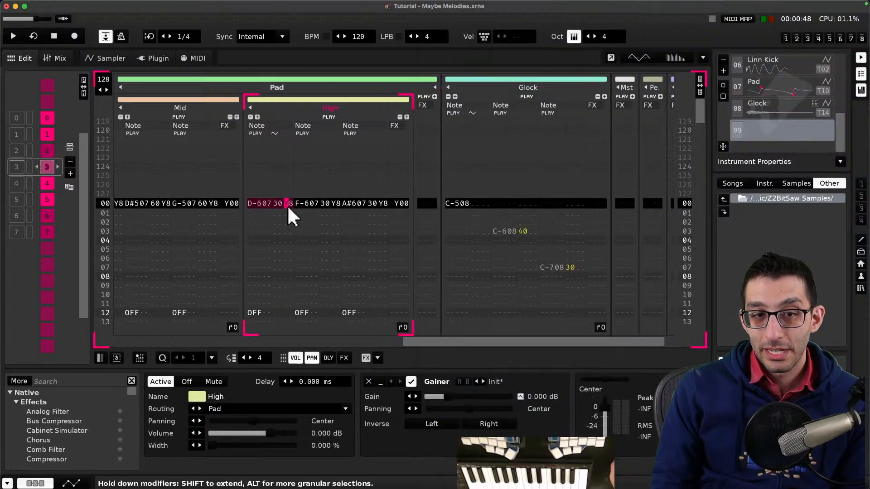
pyautogui.click(332, 202)
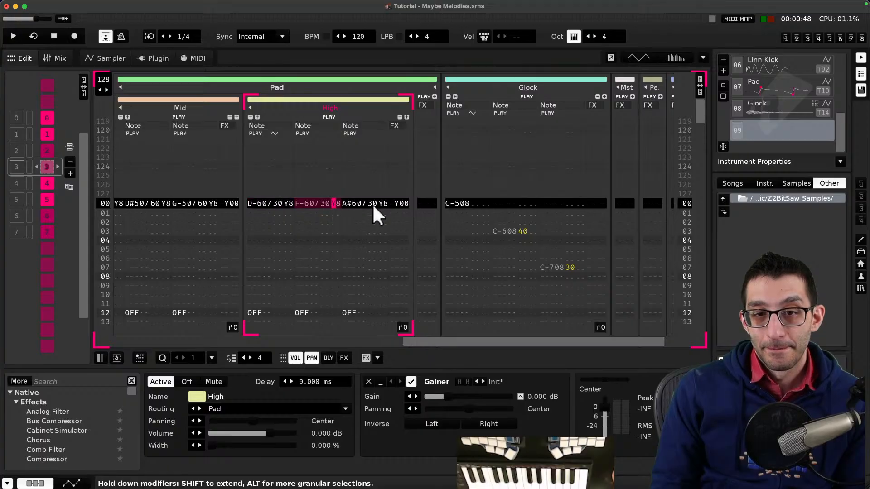
pyautogui.click(384, 202)
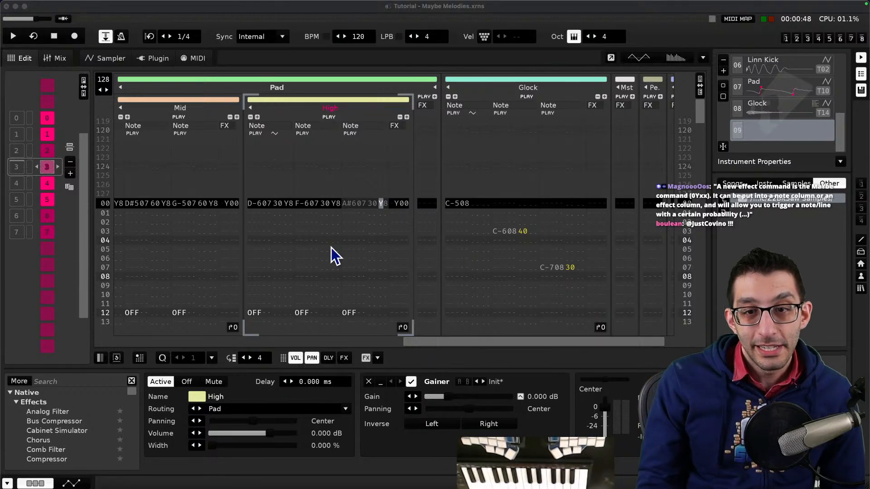
pyautogui.click(401, 204)
pyautogui.click(398, 202)
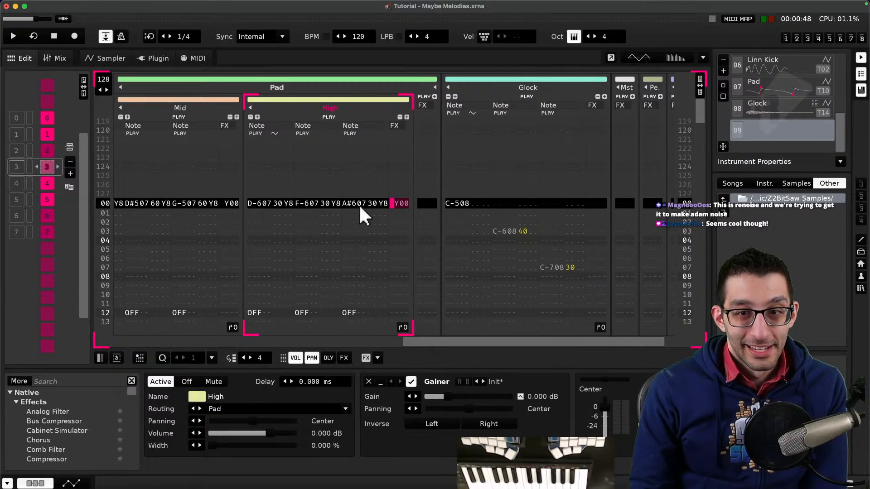
pyautogui.click(289, 202)
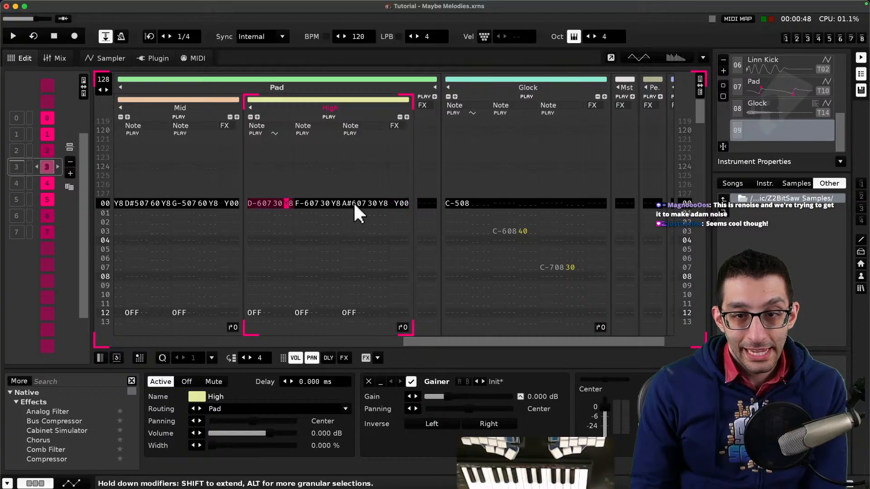
pyautogui.click(399, 202)
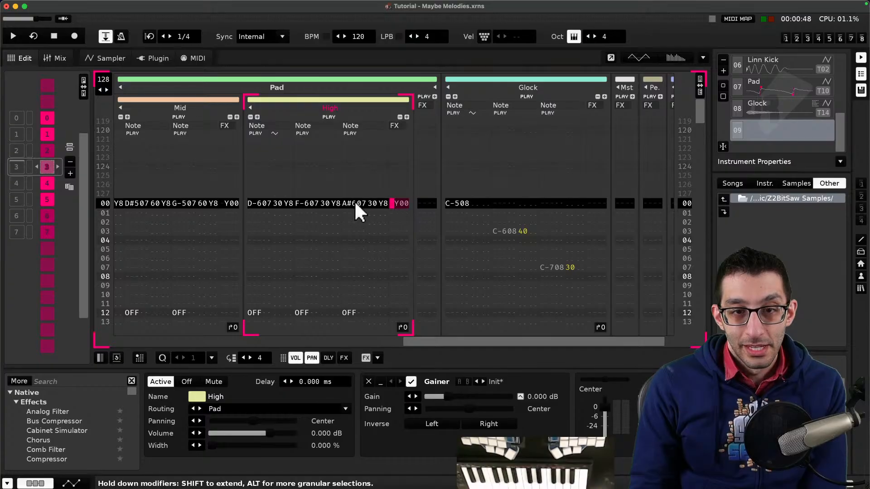
pyautogui.press('space')
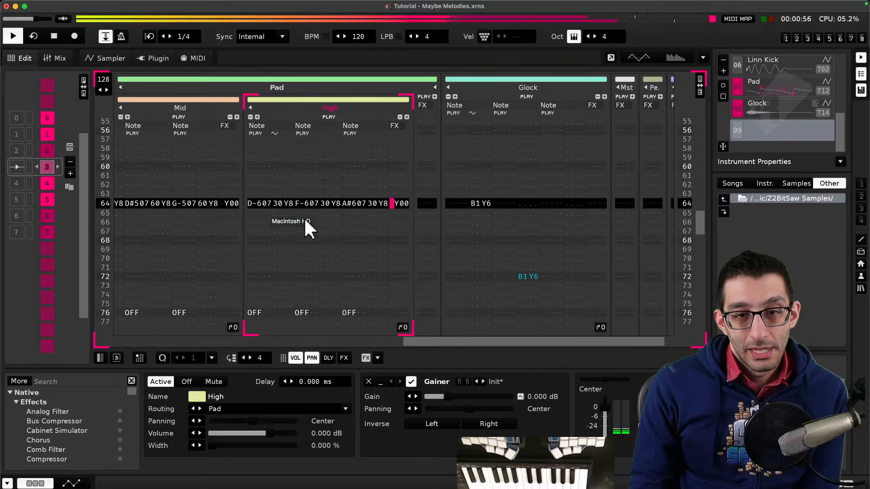
pyautogui.press('space')
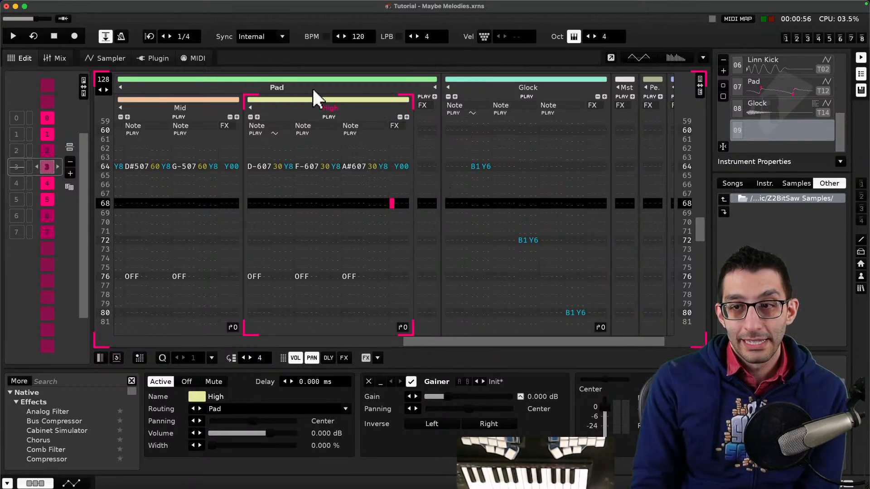
# - Open the Beat Synced Wobbles tutorial song from the demo songs, discarding changes to the current song
pyautogui.click(235, 6)
pyautogui.moveTo(376, 61)
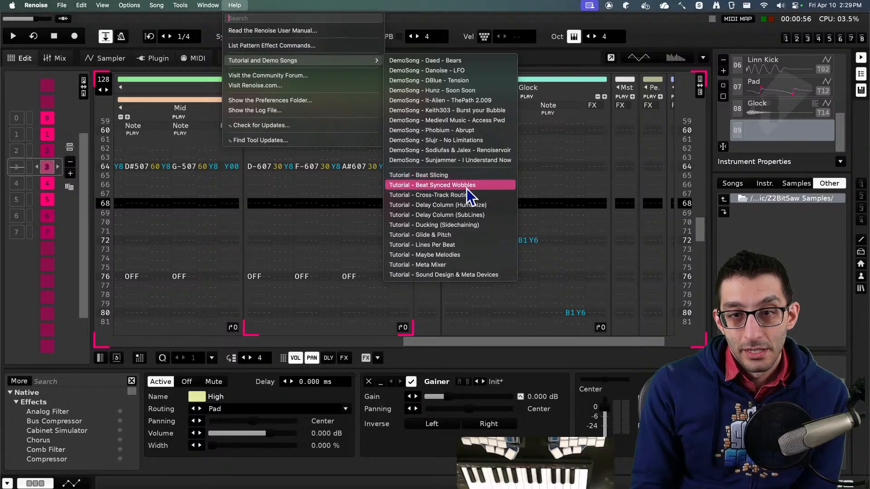
pyautogui.click(467, 189)
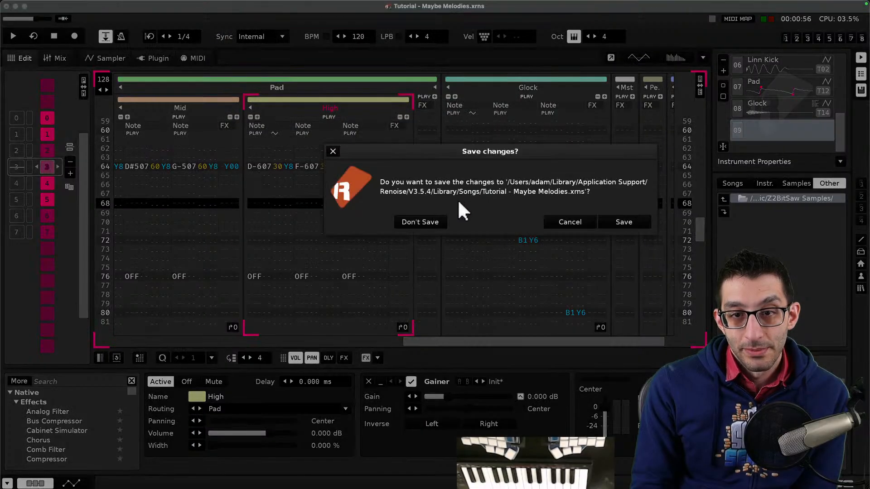
pyautogui.click(436, 219)
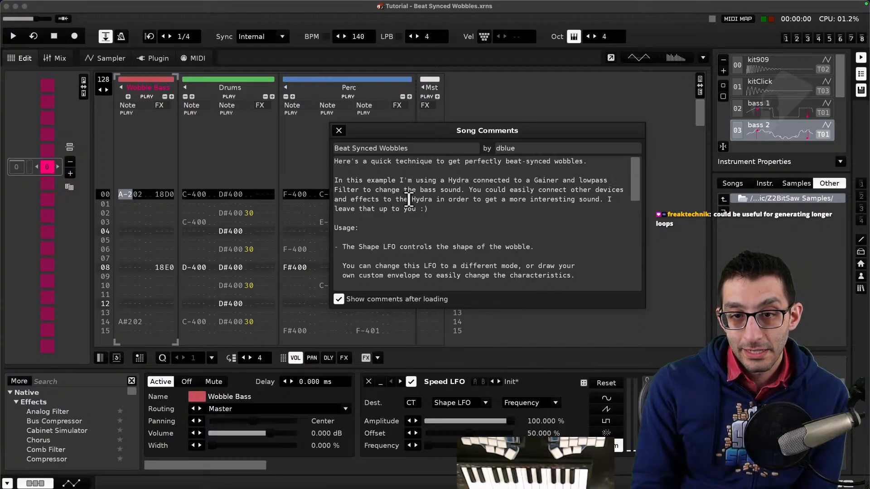
# - Scroll through the song comments, delete the comment text, and undo the deletion
pyautogui.scroll(-2, 529, 205)
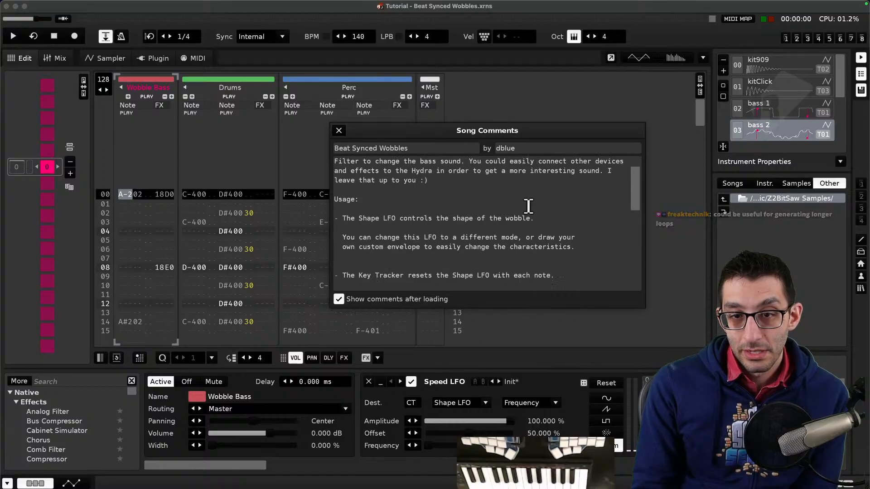
pyautogui.scroll(-8, 560, 210)
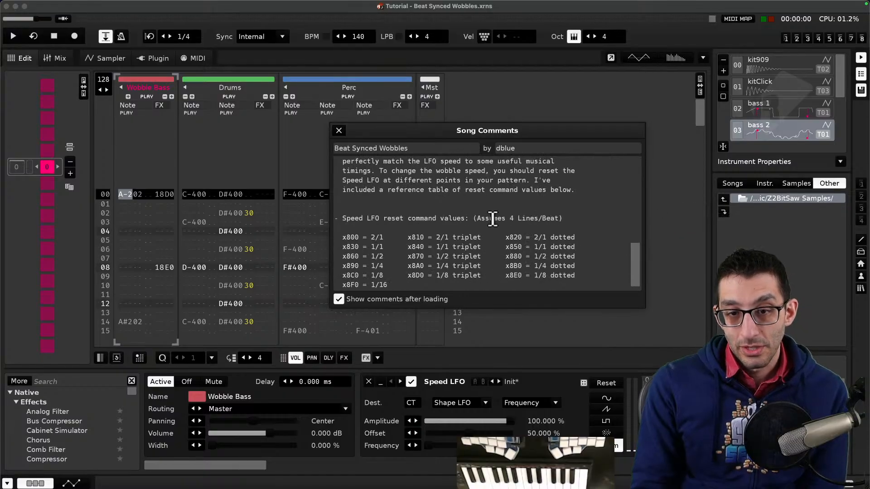
pyautogui.moveTo(428, 278); pyautogui.dragTo(333, 165)
pyautogui.press('BackSpace')
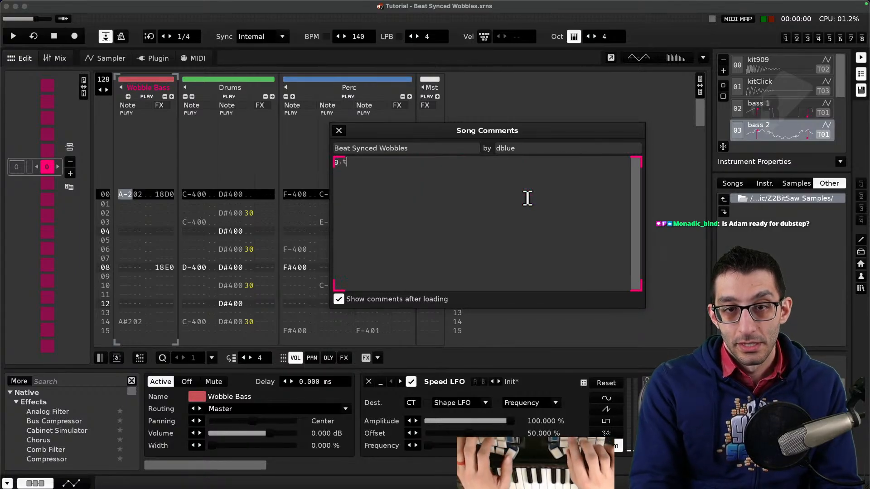
pyautogui.press('super+z')
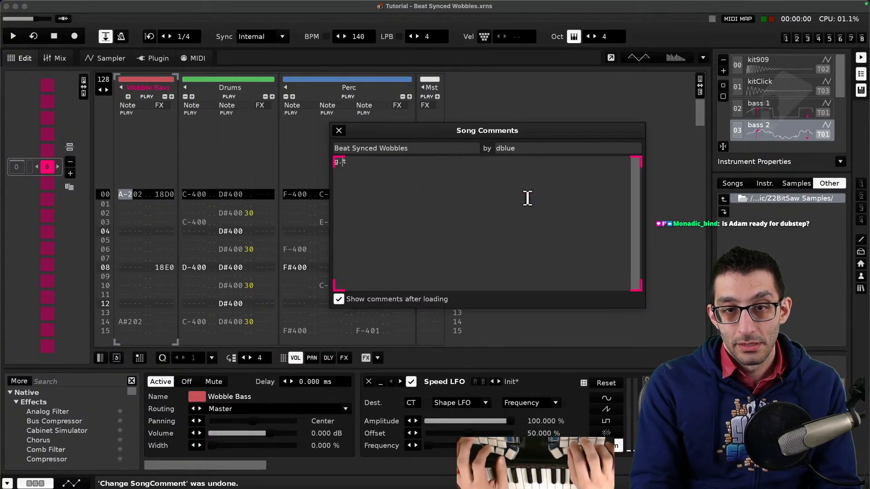
pyautogui.press('super+z')
# - Copy all of the song comment text into a new document in the code editor, returning to Renoise afterwards
pyautogui.doubleClick(478, 166)
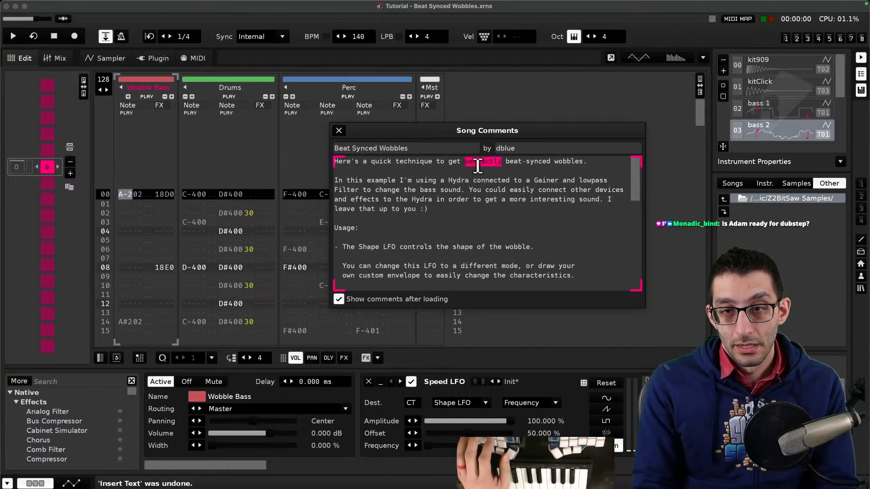
pyautogui.moveTo(477, 166); pyautogui.dragTo(482, 186)
pyautogui.scroll(-1, 482, 187)
pyautogui.click(482, 186)
pyautogui.scroll(1, 480, 186)
pyautogui.press('super+a')
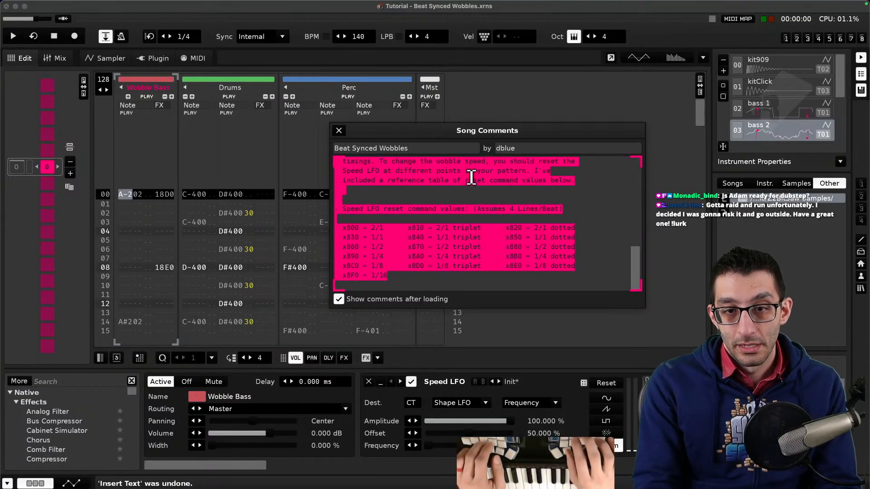
pyautogui.press('super+c')
pyautogui.press('super+Tab')
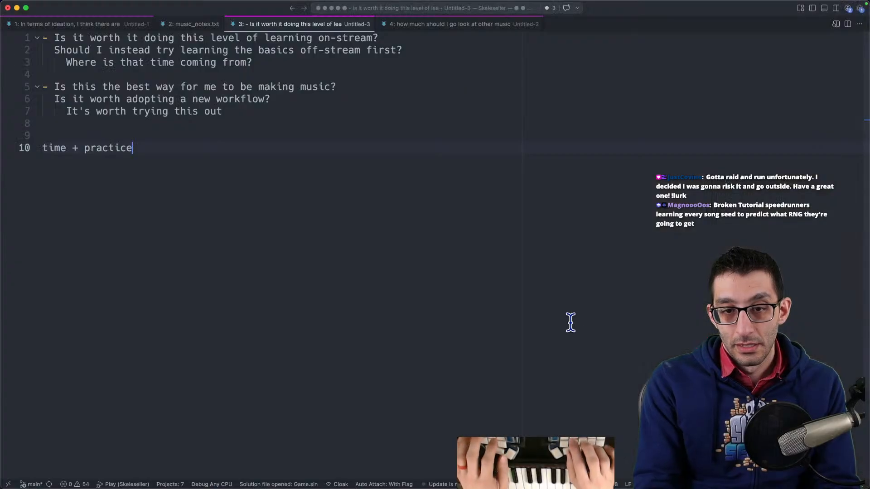
pyautogui.press('super+n')
pyautogui.press('super+v')
pyautogui.press('super+Tab')
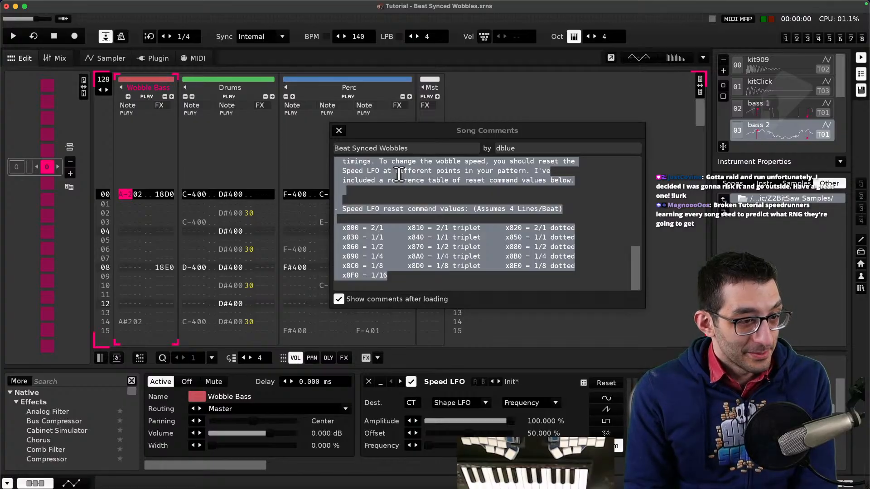
# - Close the song comments and briefly play and stop the song
pyautogui.click(339, 130)
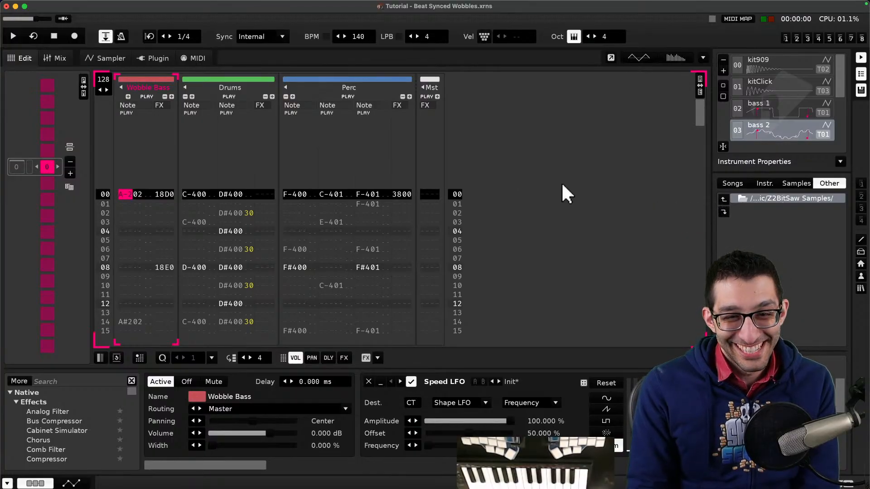
pyautogui.press('space')
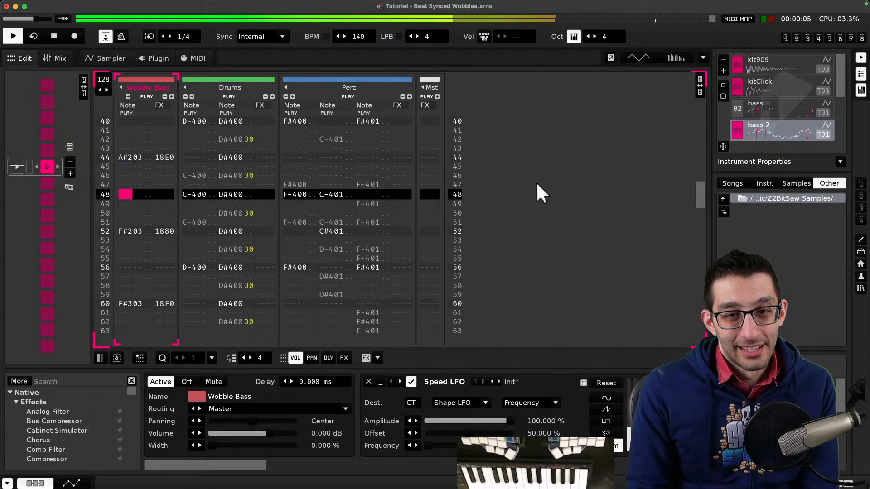
pyautogui.press('space')
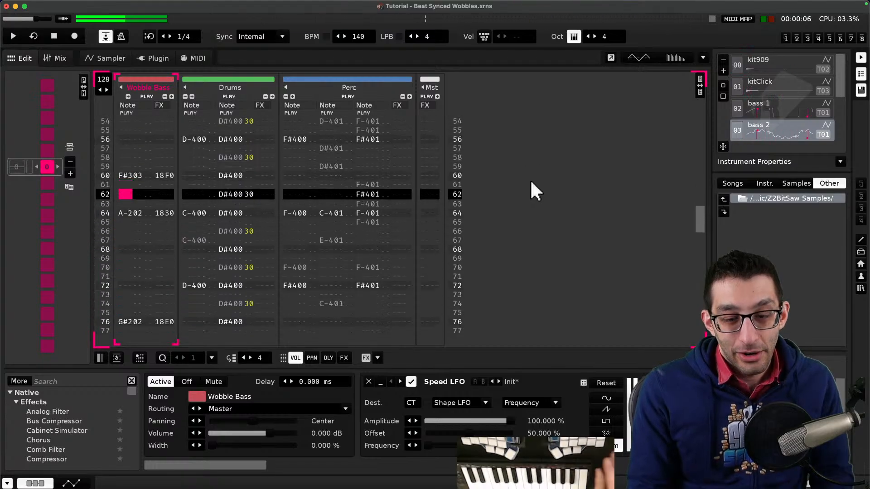
# - Read through the pasted usage notes about the Shape LFO, Key Tracker and Speed LFO in the code editor
pyautogui.press('super+Tab')
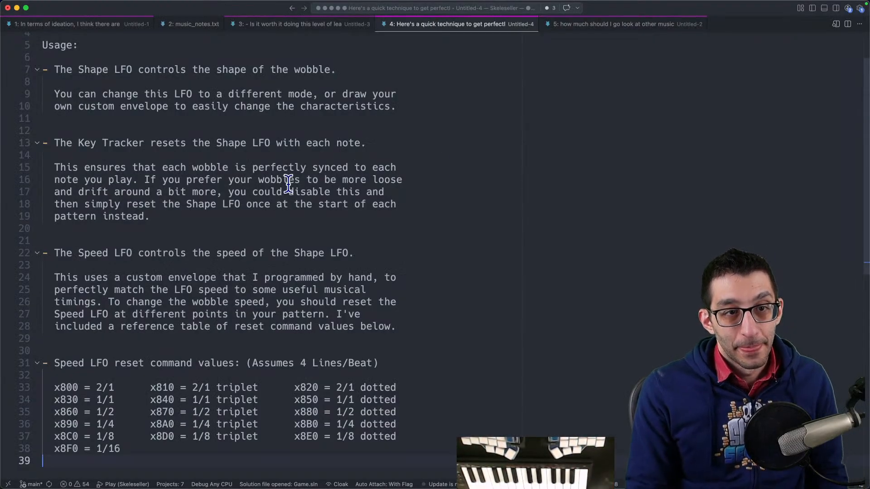
pyautogui.moveTo(52, 69); pyautogui.dragTo(346, 70)
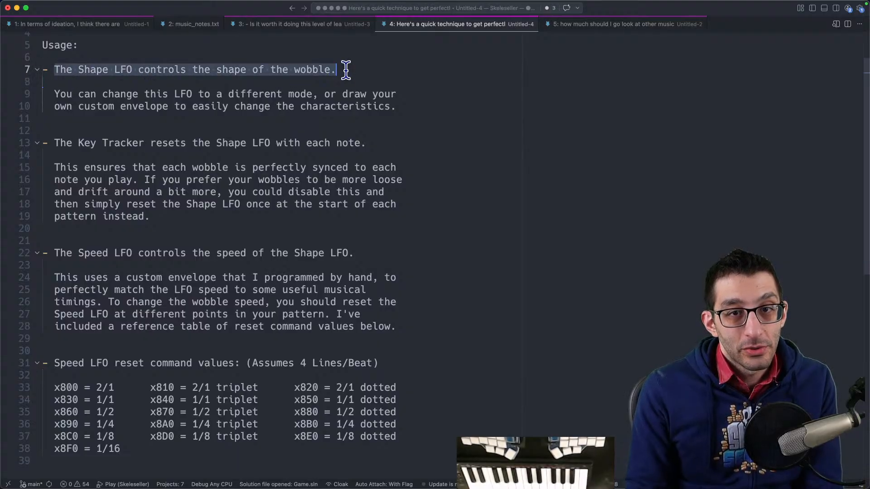
pyautogui.moveTo(54, 93)
pyautogui.mouseDown()
pyautogui.moveTo(408, 93)
pyautogui.moveTo(399, 117)
pyautogui.mouseUp()
pyautogui.click(422, 144)
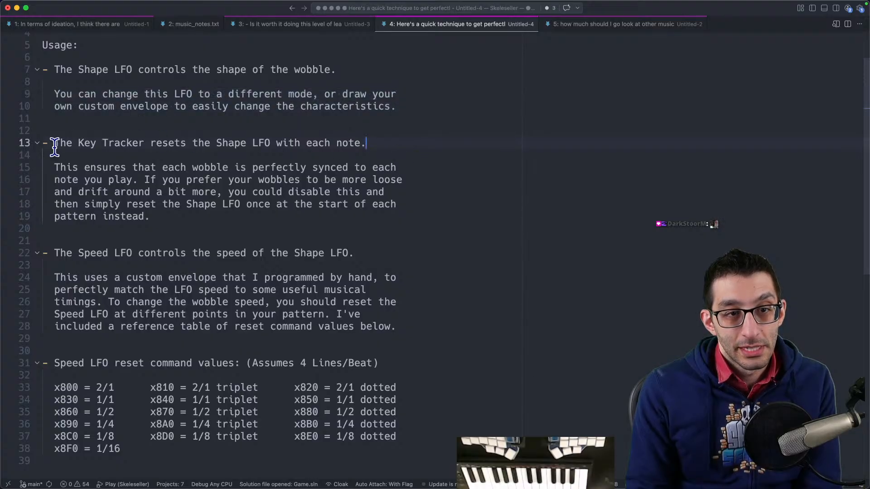
pyautogui.moveTo(54, 148); pyautogui.dragTo(370, 144)
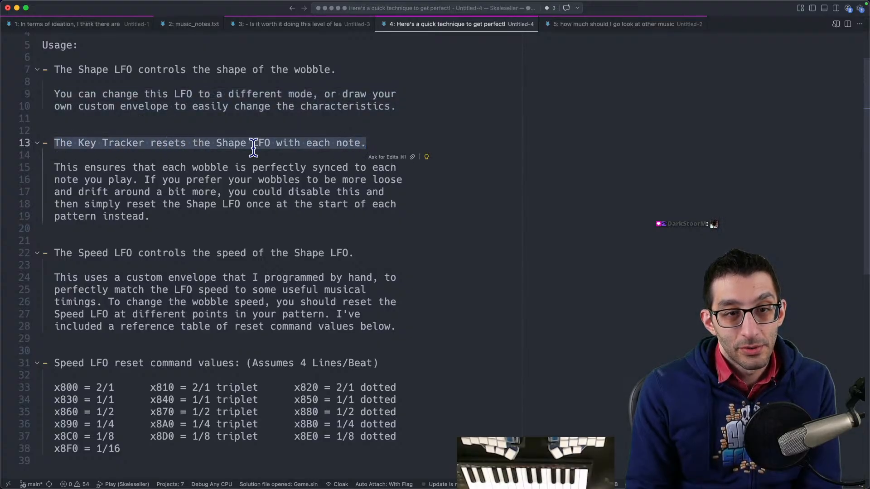
pyautogui.moveTo(52, 168); pyautogui.dragTo(397, 173)
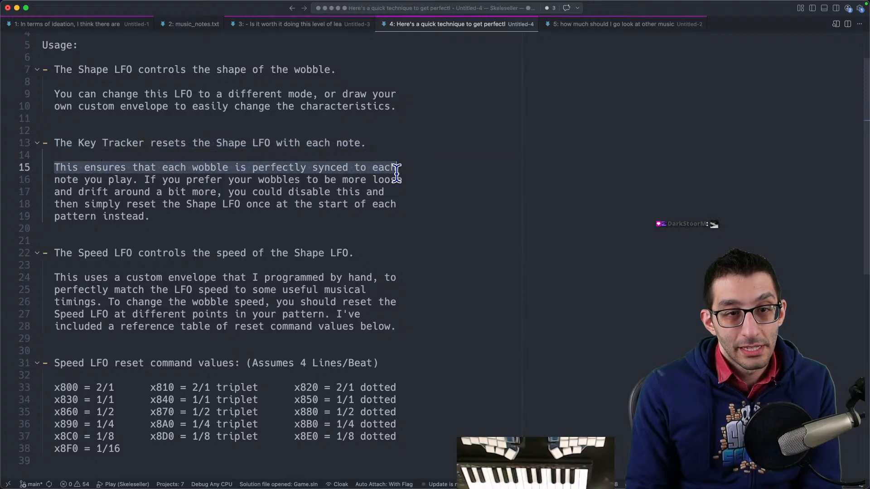
pyautogui.click(538, 219)
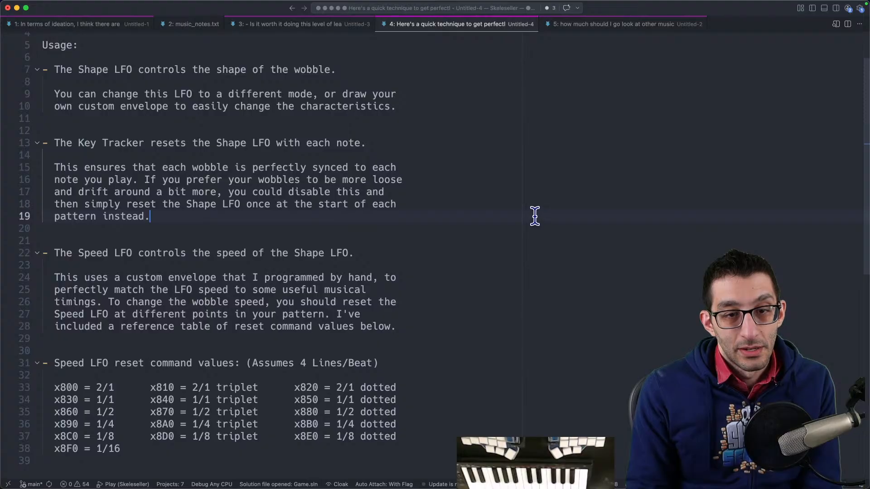
pyautogui.moveTo(558, 486)
pyautogui.click(558, 471)
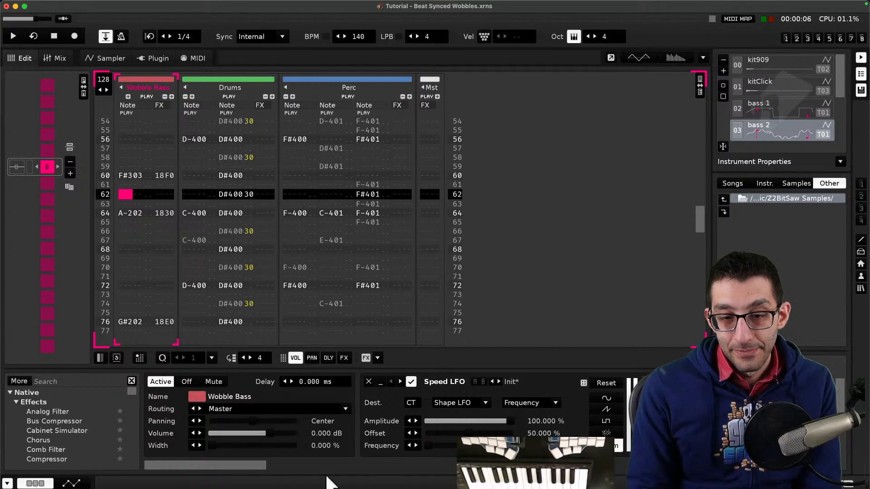
# - Search the effect browser for Hydra and examine the Hydra device in the Wobble Bass track's chain
pyautogui.moveTo(253, 466); pyautogui.dragTo(561, 469)
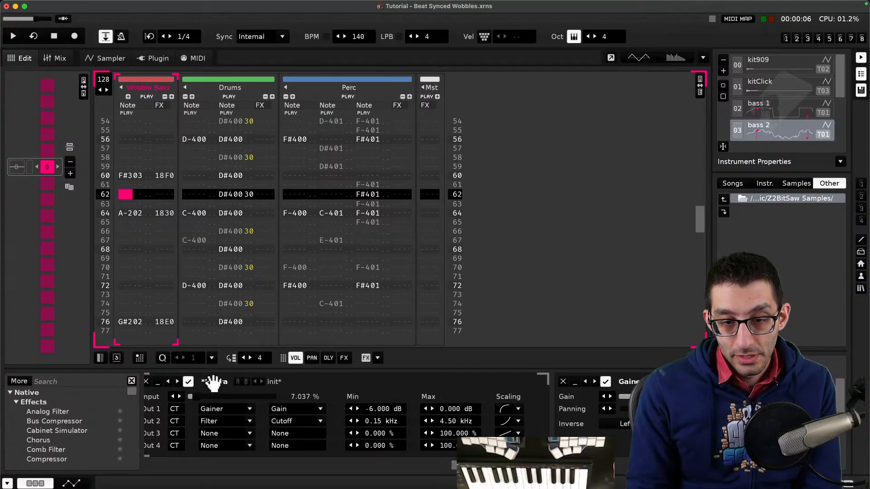
pyautogui.moveTo(521, 466); pyautogui.dragTo(502, 467)
pyautogui.scroll(-8, 55, 421)
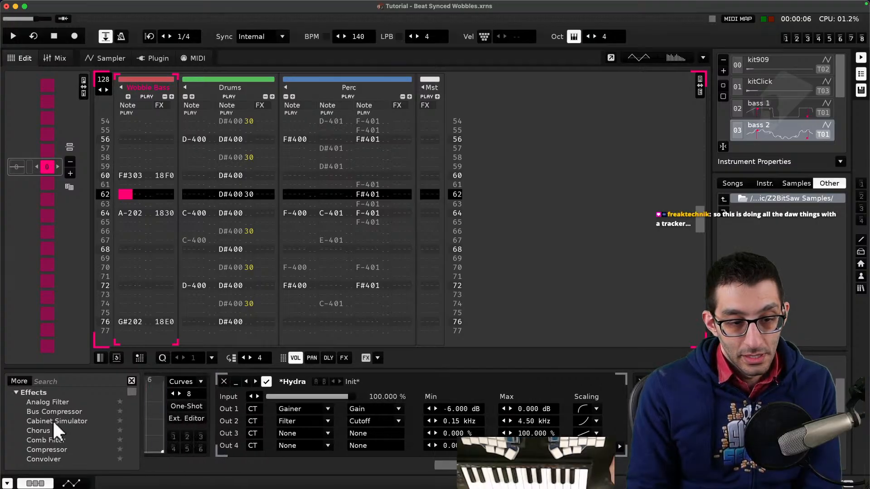
pyautogui.scroll(5, 64, 426)
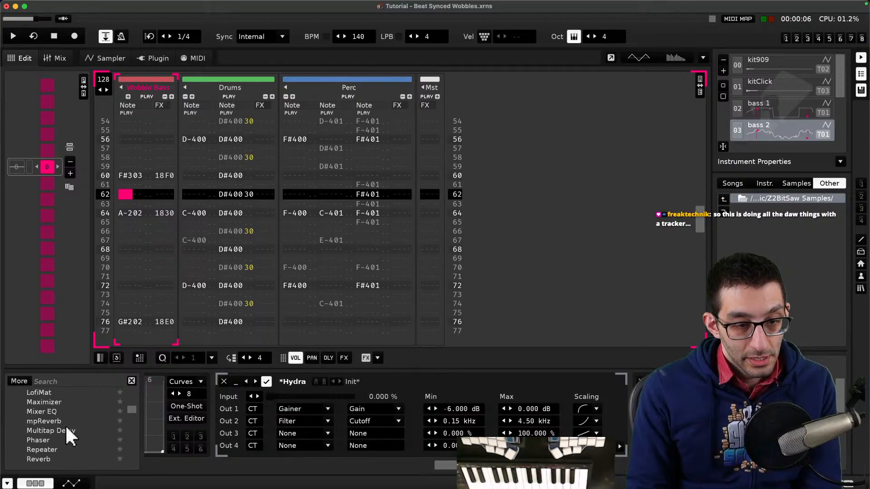
pyautogui.click(74, 381)
pyautogui.write('hydra')
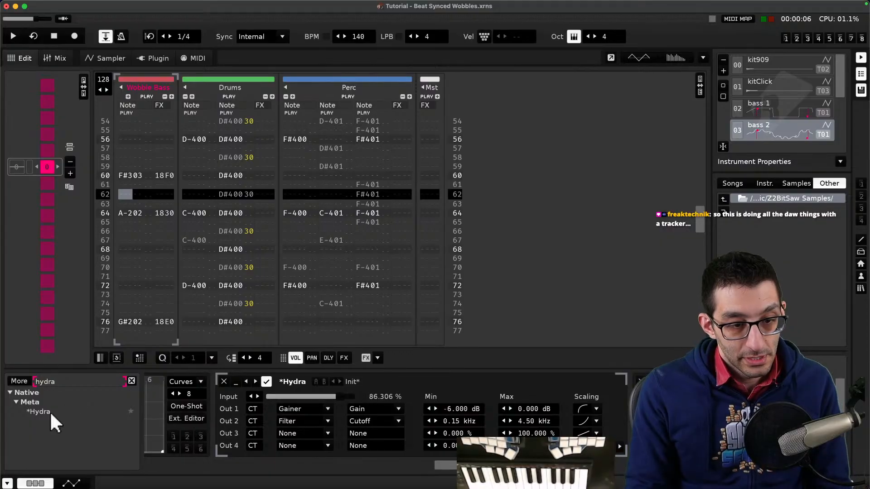
pyautogui.click(50, 411)
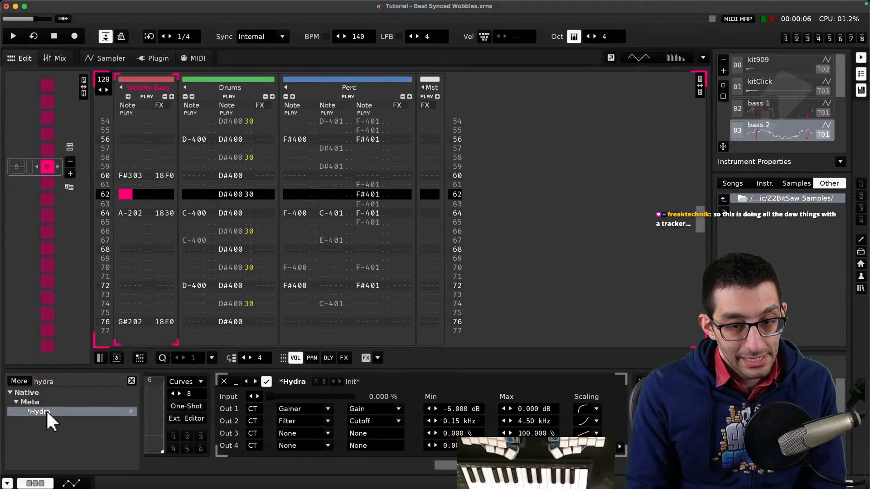
pyautogui.rightClick(46, 412)
pyautogui.click(41, 411)
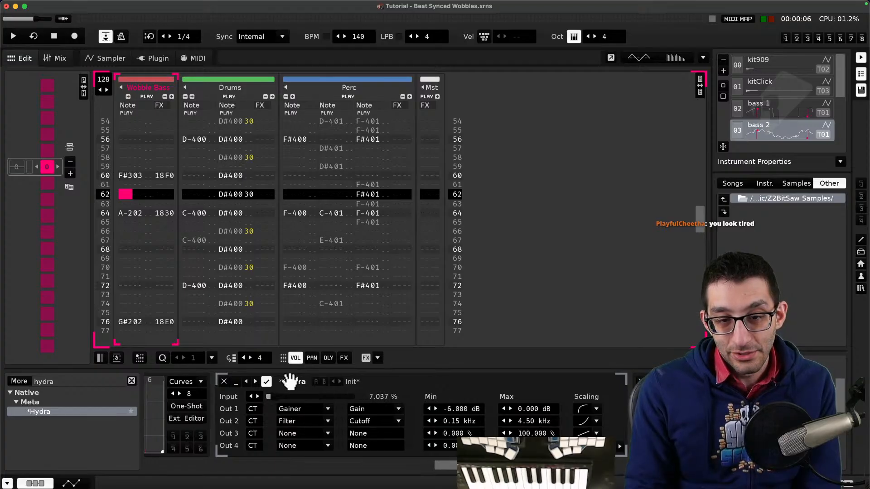
# - Try routing the Hydra's third output to the Hydra device, and set it back to None
pyautogui.click(303, 433)
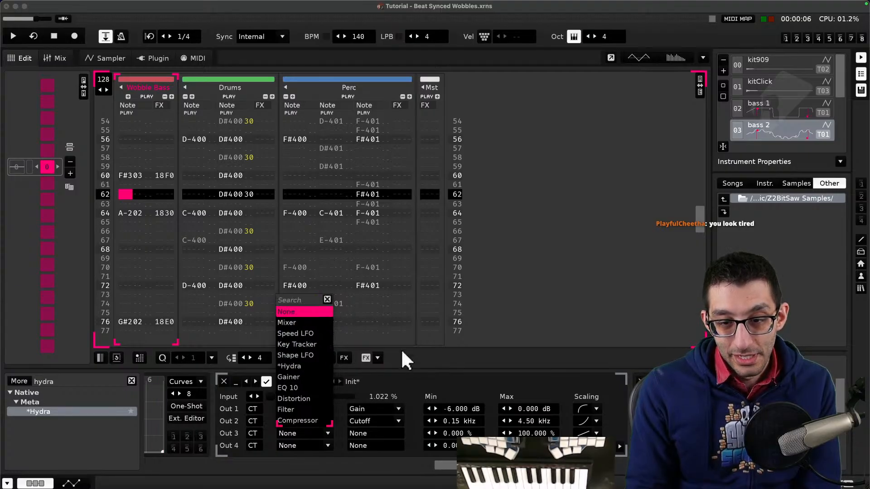
pyautogui.click(439, 382)
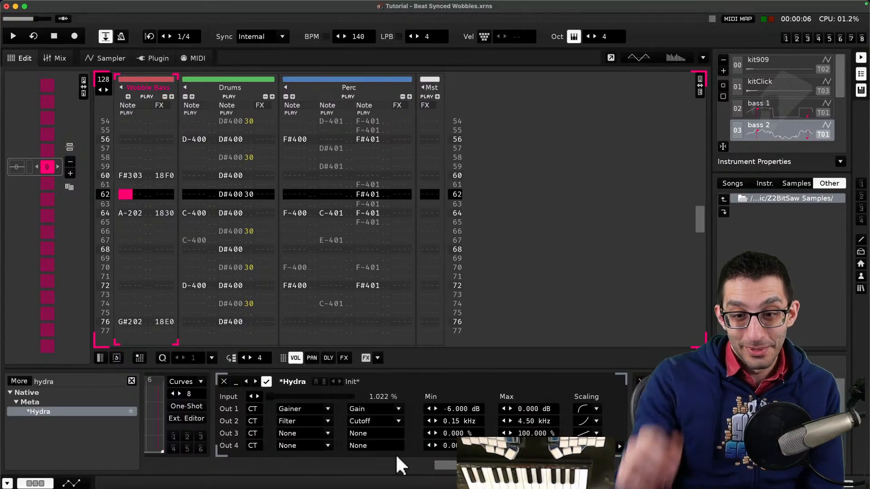
pyautogui.click(300, 430)
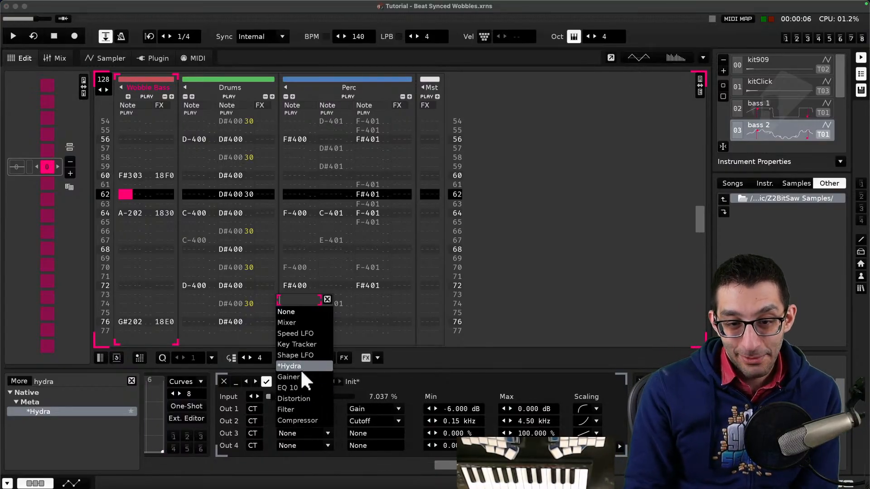
pyautogui.click(302, 373)
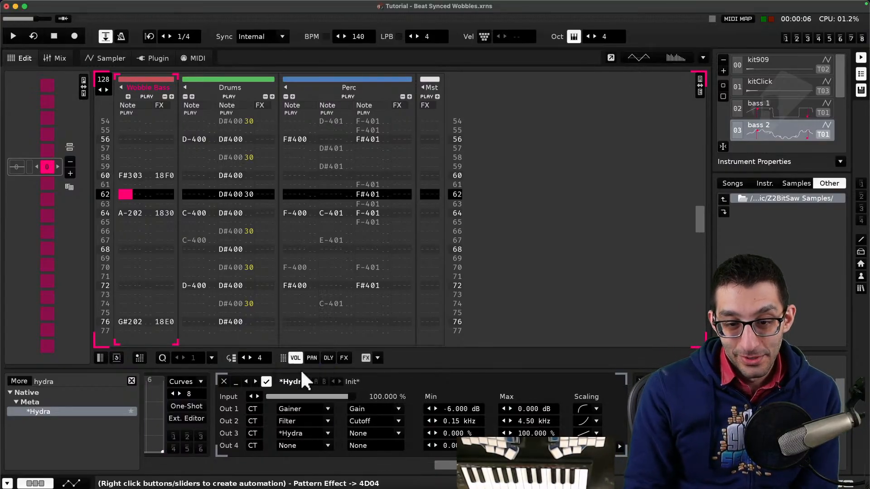
pyautogui.click(370, 433)
pyautogui.scroll(-4, 376, 228)
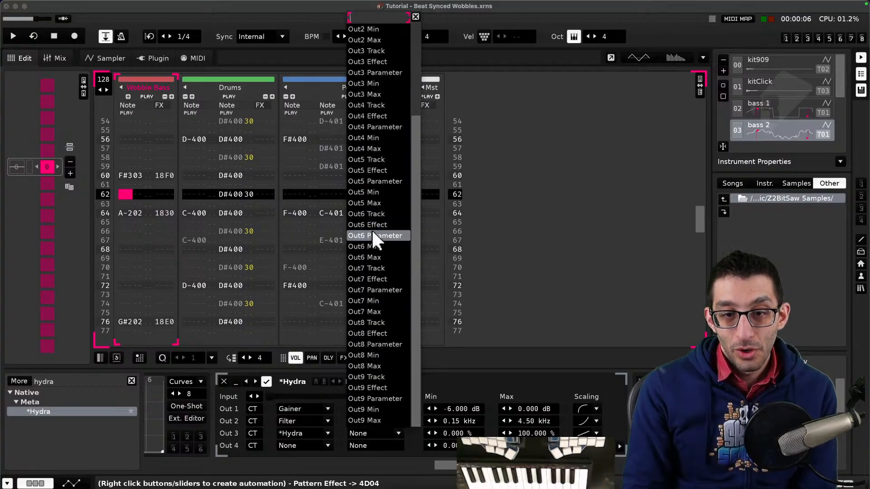
pyautogui.click(319, 430)
pyautogui.click(319, 431)
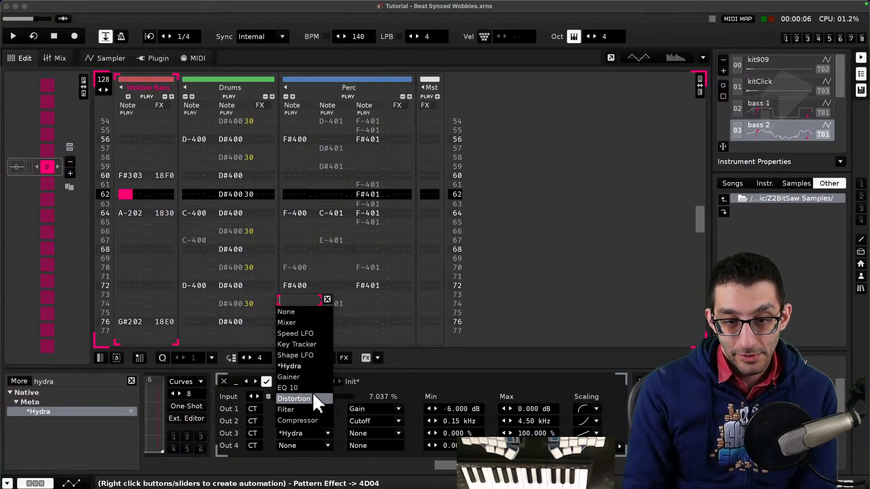
pyautogui.click(307, 311)
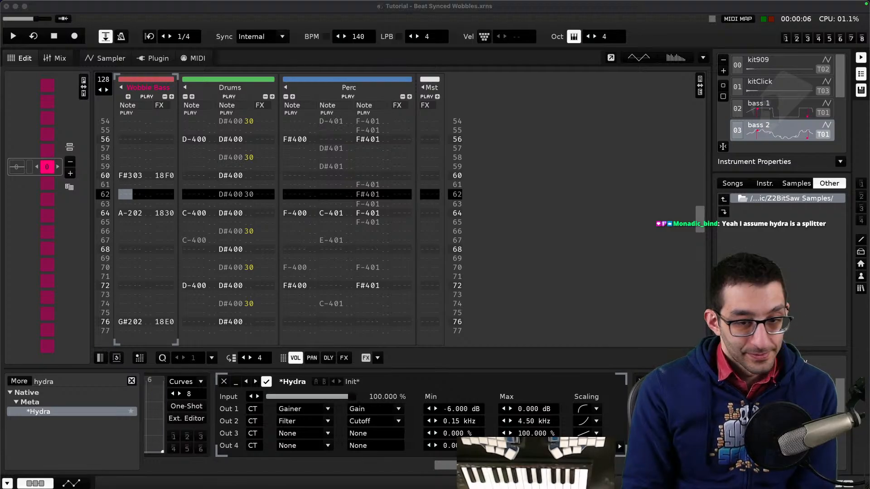
pyautogui.moveTo(469, 476)
pyautogui.click(423, 350)
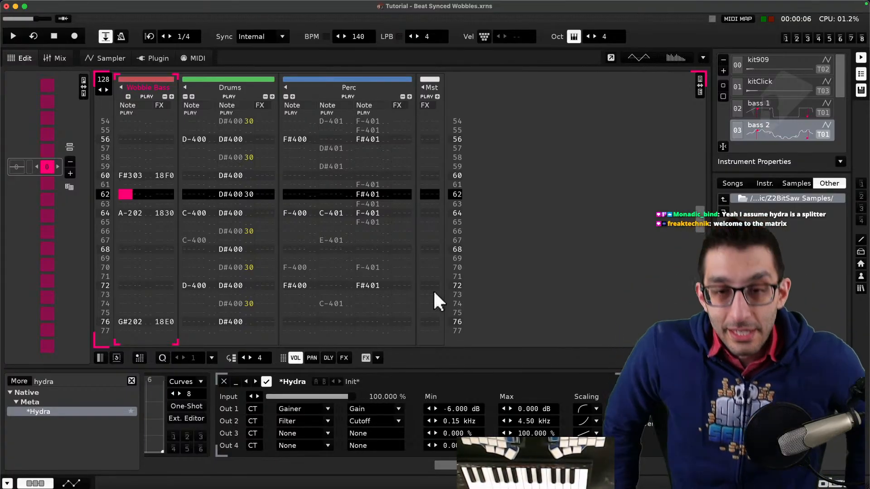
# - Open the Tutorial - Cross-Track Routing song from the tutorial songs, discarding changes to the current song
pyautogui.click(233, 6)
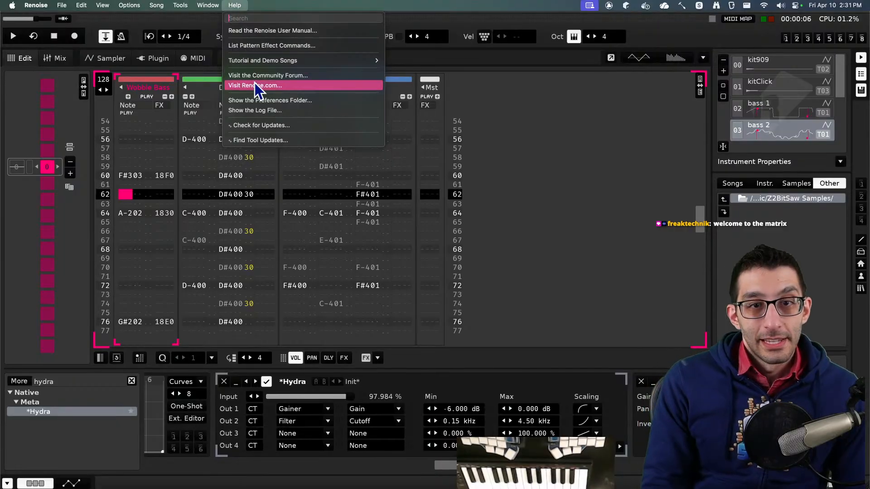
pyautogui.moveTo(288, 68)
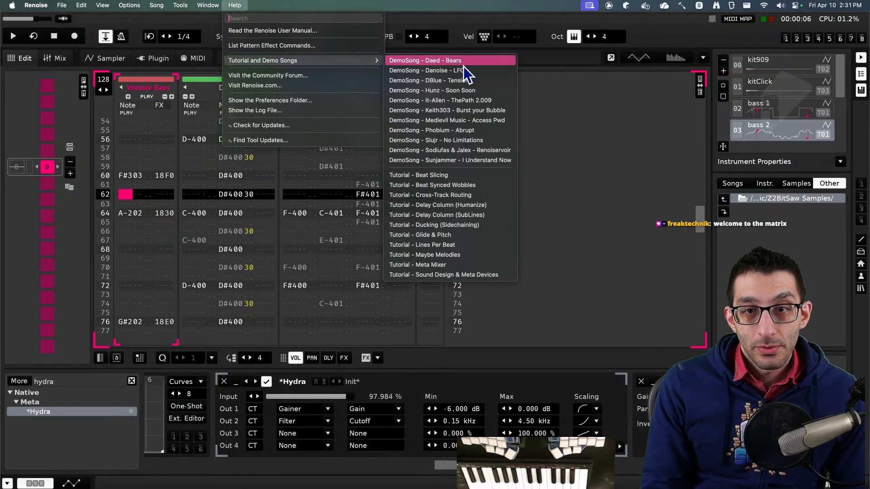
pyautogui.click(467, 196)
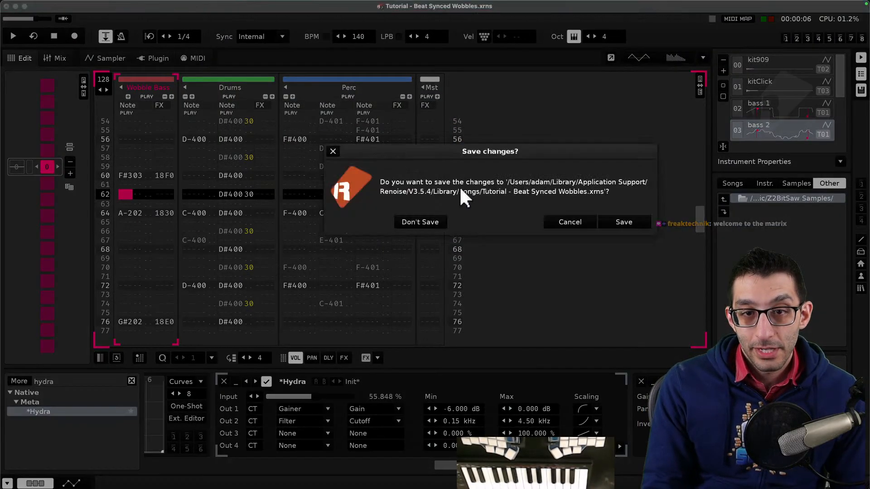
pyautogui.click(433, 221)
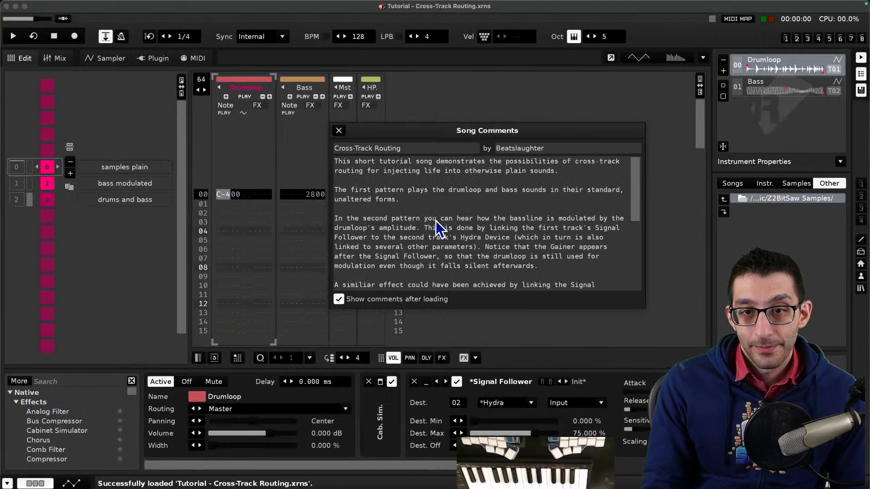
# - Read through the Cross-Track Routing song comments, then close them
pyautogui.moveTo(444, 138); pyautogui.dragTo(354, 119)
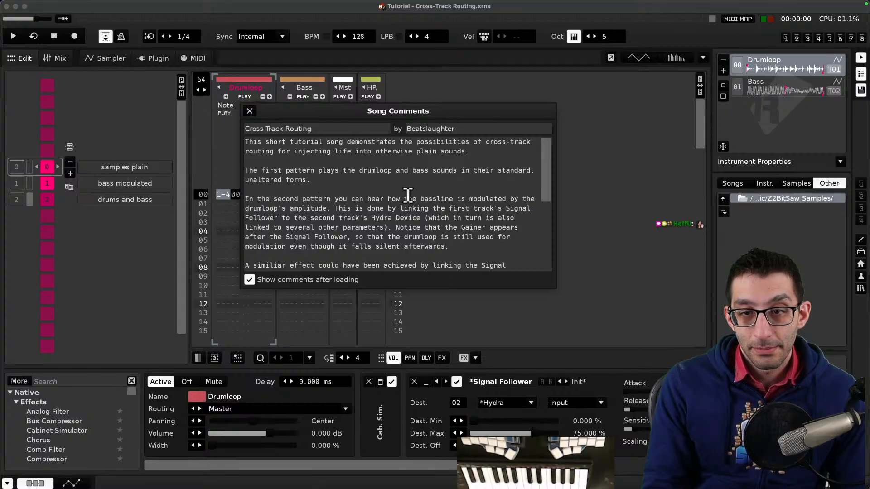
pyautogui.scroll(-2, 390, 210)
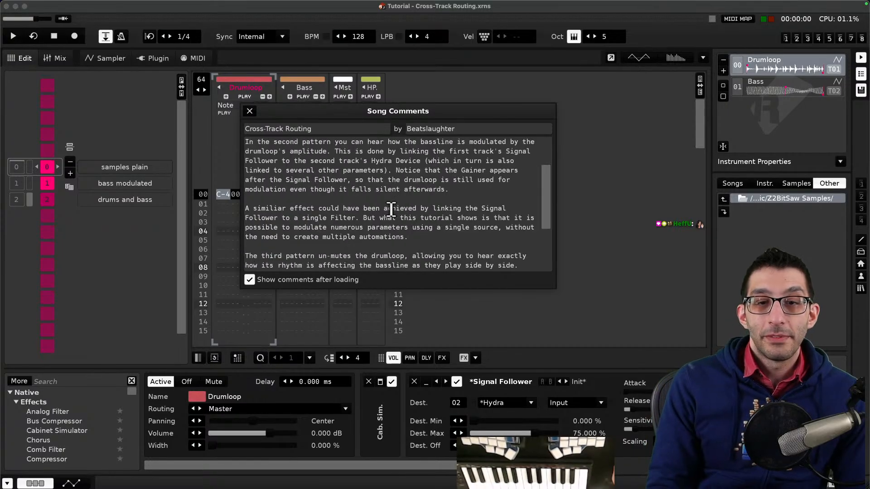
pyautogui.scroll(-3, 391, 208)
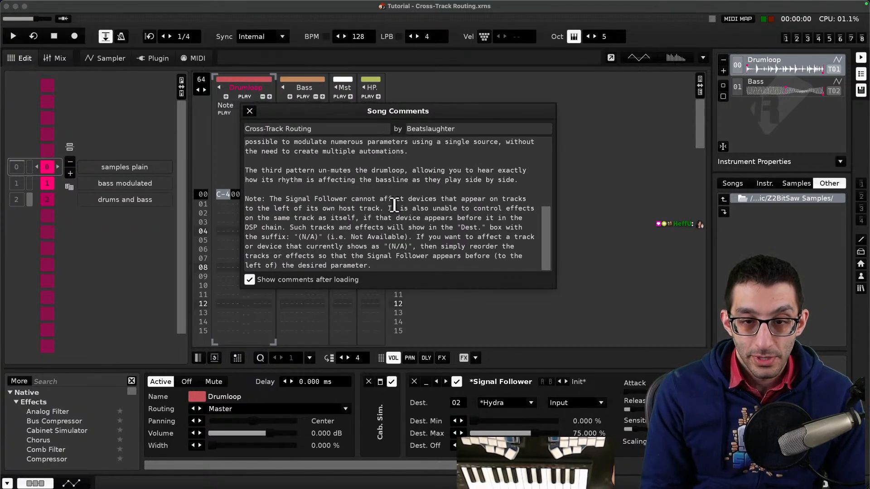
pyautogui.scroll(5, 389, 200)
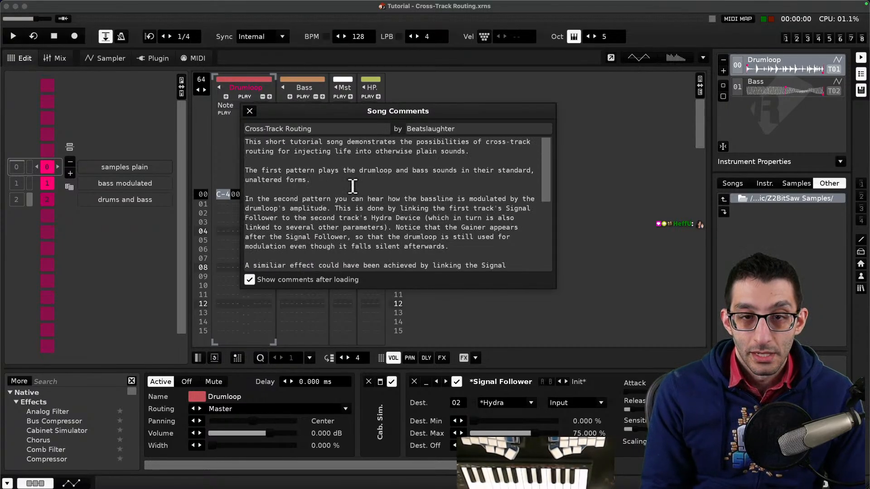
pyautogui.click(249, 111)
# - Open the Tutorial - Delay Column (Humanize) song and close its song comments
pyautogui.moveTo(265, 2)
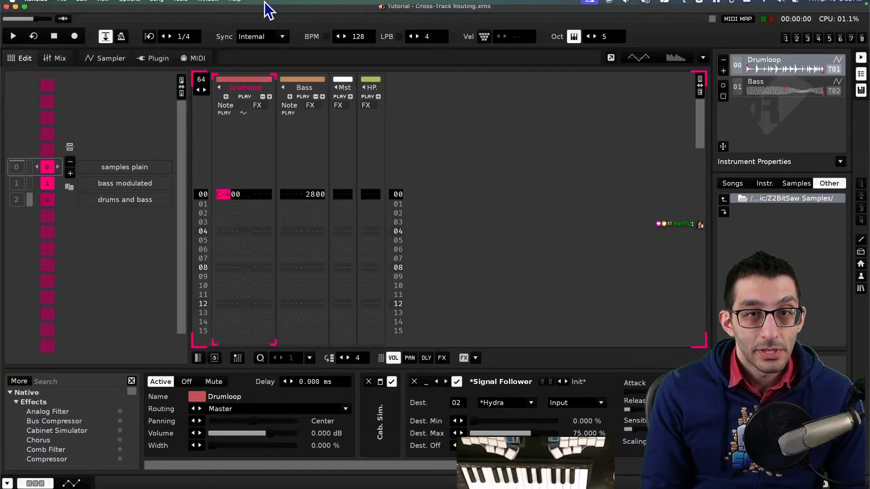
pyautogui.click(236, 5)
pyautogui.moveTo(322, 68)
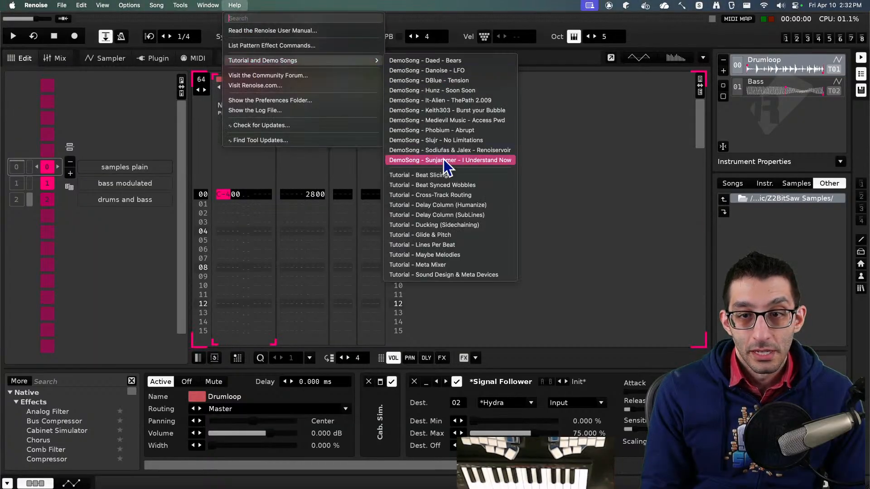
pyautogui.click(502, 207)
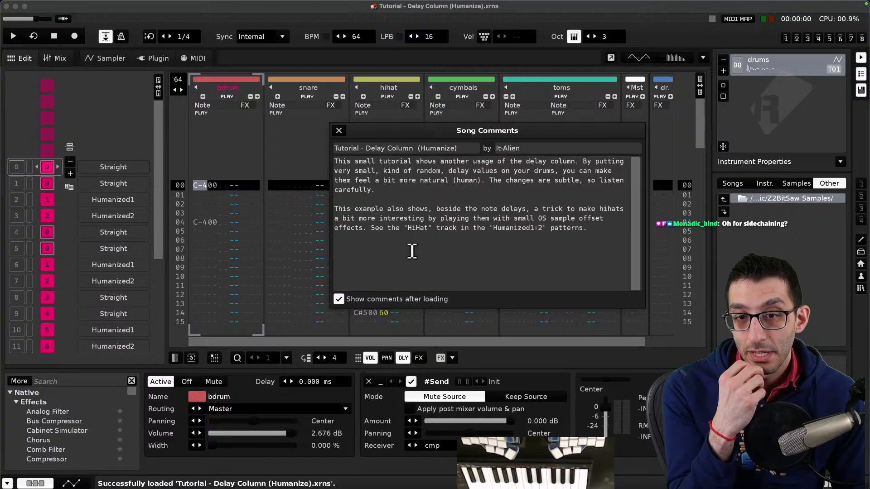
pyautogui.click(338, 130)
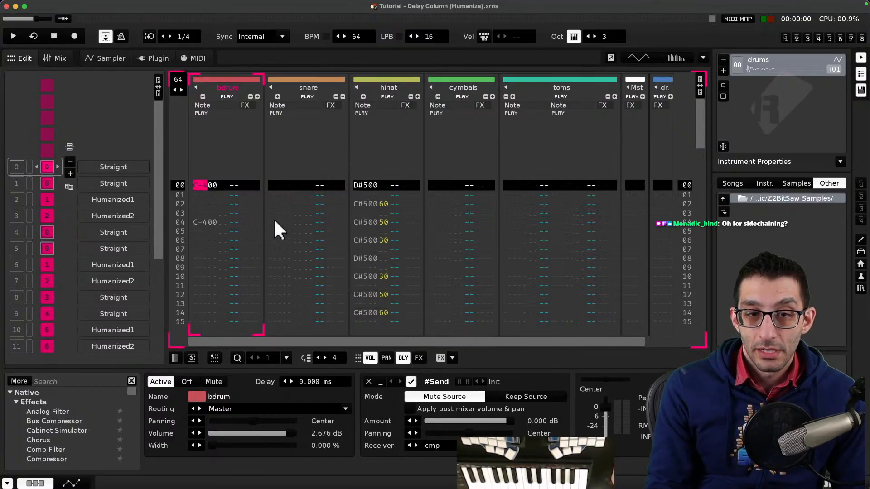
# - Browse the straight and humanized patterns with their delay column values, and briefly play and stop the song
pyautogui.press('Down')
pyautogui.press('Down')
pyautogui.press('Down')
pyautogui.press('Down')
pyautogui.press('Down')
pyautogui.press('Down')
pyautogui.press('Down')
pyautogui.press('Down')
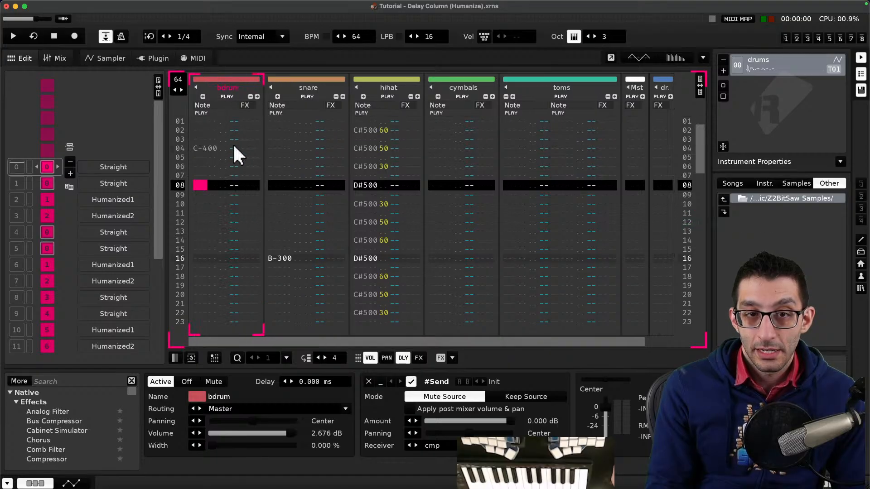
pyautogui.scroll(-20, 444, 249)
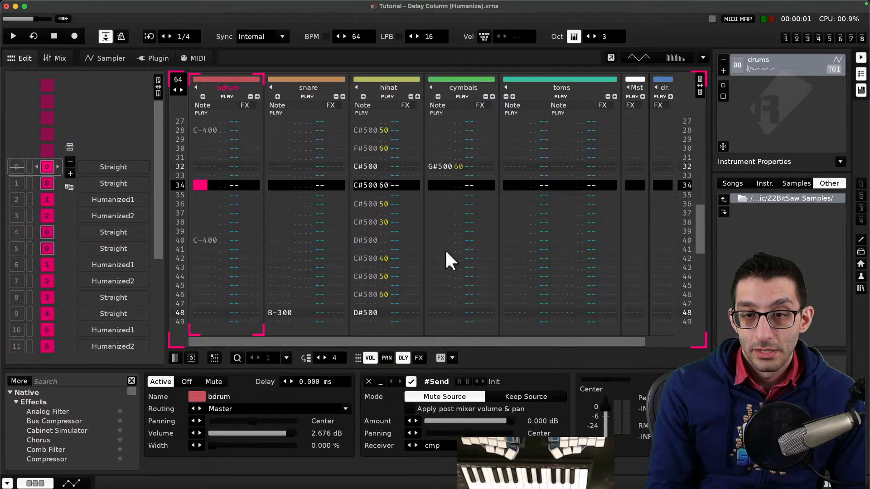
pyautogui.click(41, 183)
pyautogui.click(41, 184)
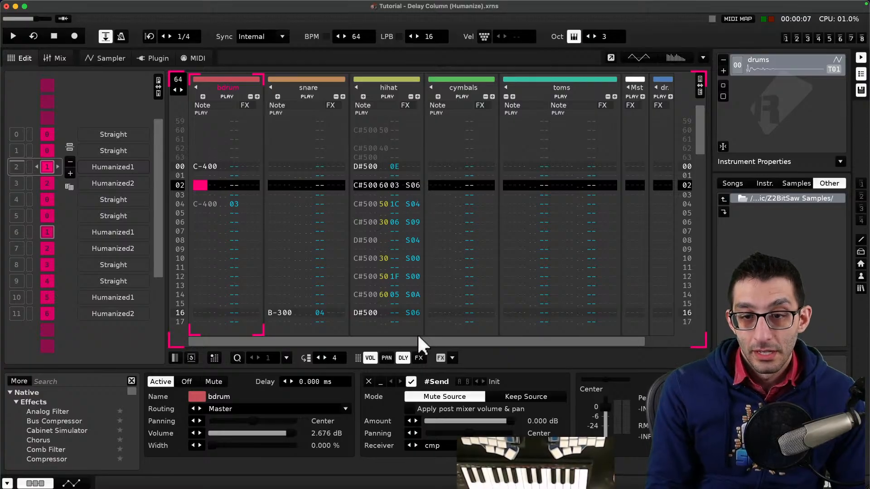
pyautogui.click(401, 358)
pyautogui.click(401, 358)
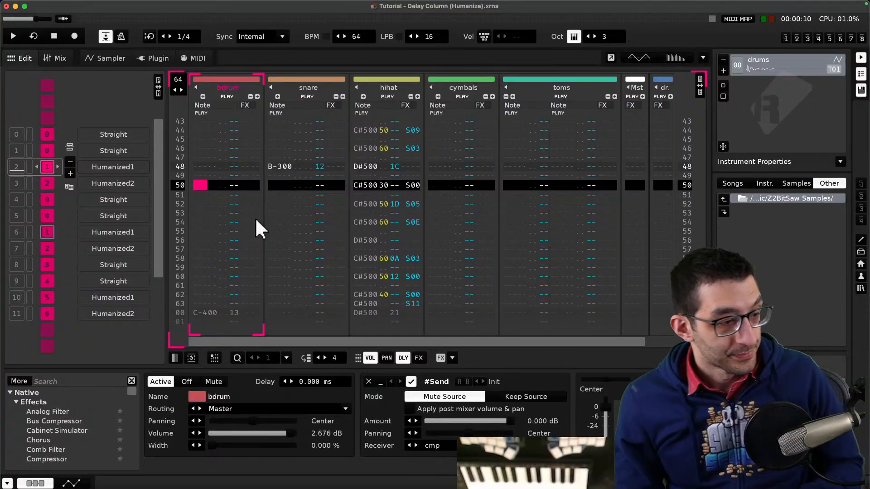
pyautogui.press('space')
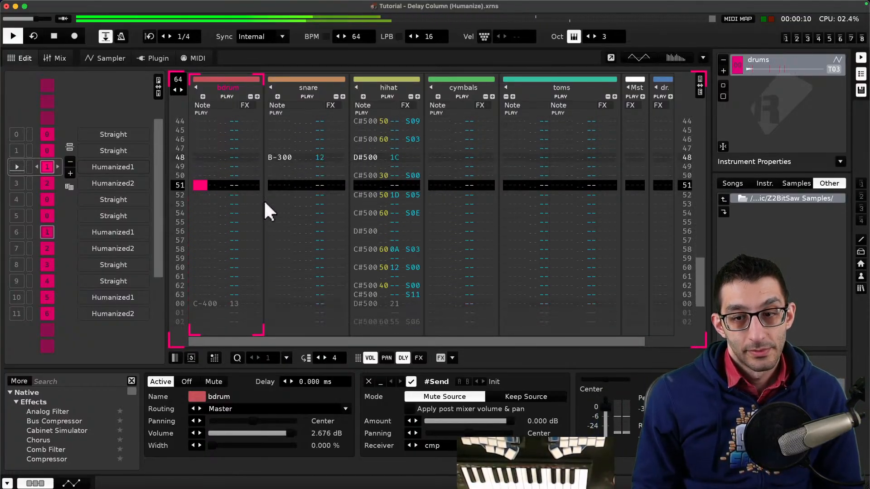
pyautogui.press('space')
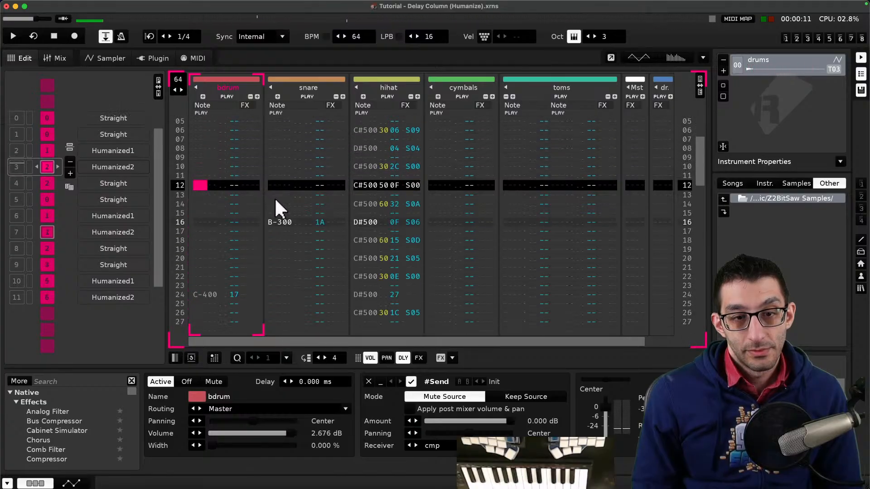
# - Examine the device chains of the Mst and drum rev tracks
pyautogui.click(637, 87)
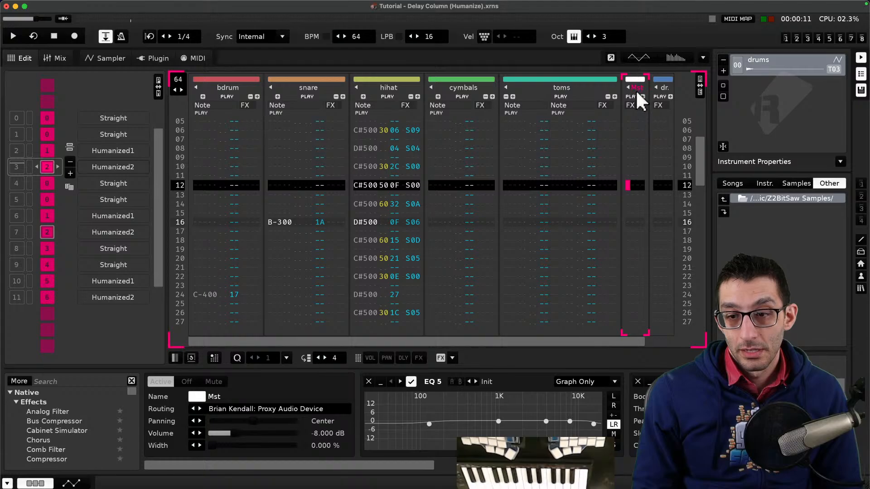
pyautogui.moveTo(375, 460); pyautogui.dragTo(648, 460)
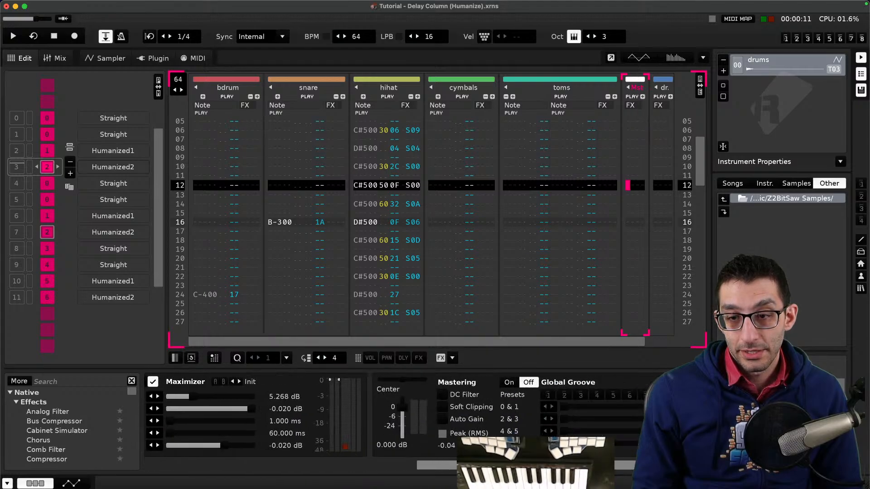
pyautogui.click(669, 80)
pyautogui.click(670, 84)
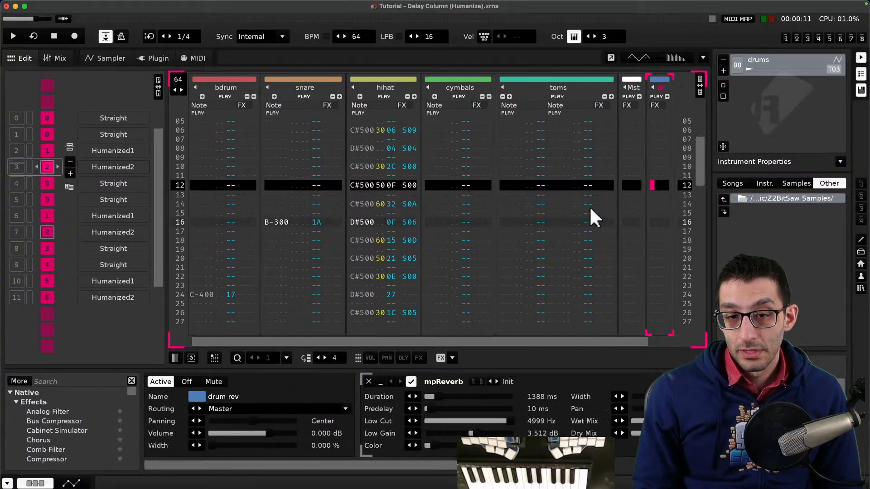
pyautogui.moveTo(423, 460); pyautogui.dragTo(445, 461)
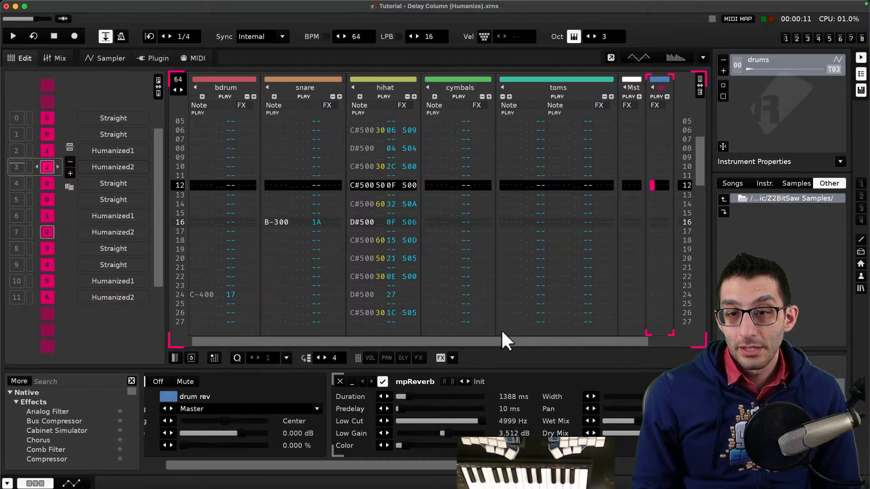
pyautogui.moveTo(498, 338); pyautogui.dragTo(358, 338)
pyautogui.scroll(10, 347, 292)
pyautogui.scroll(2, 317, 265)
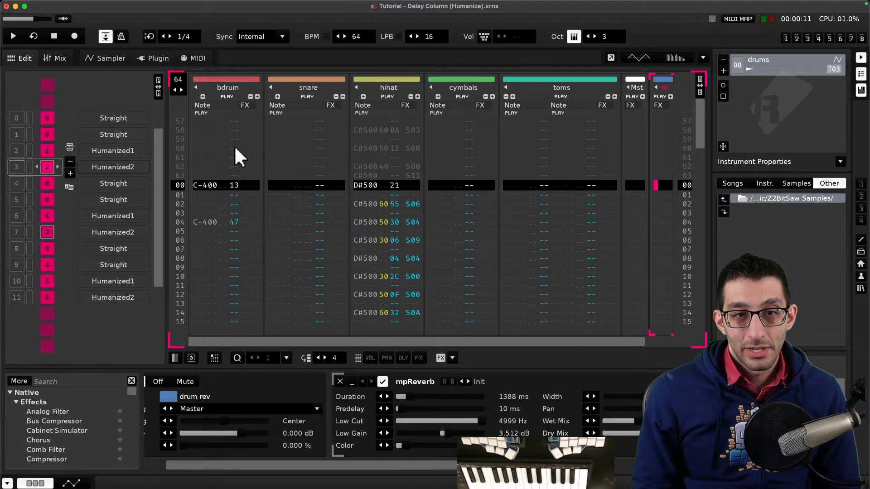
# - Inspect the bdrum track's Send device receiver options and the cmp track's Compressor settings
pyautogui.click(246, 158)
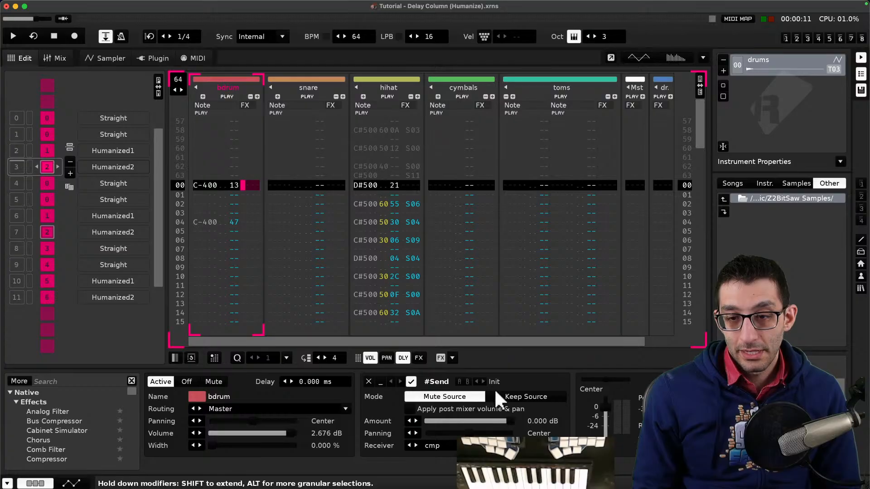
pyautogui.click(442, 447)
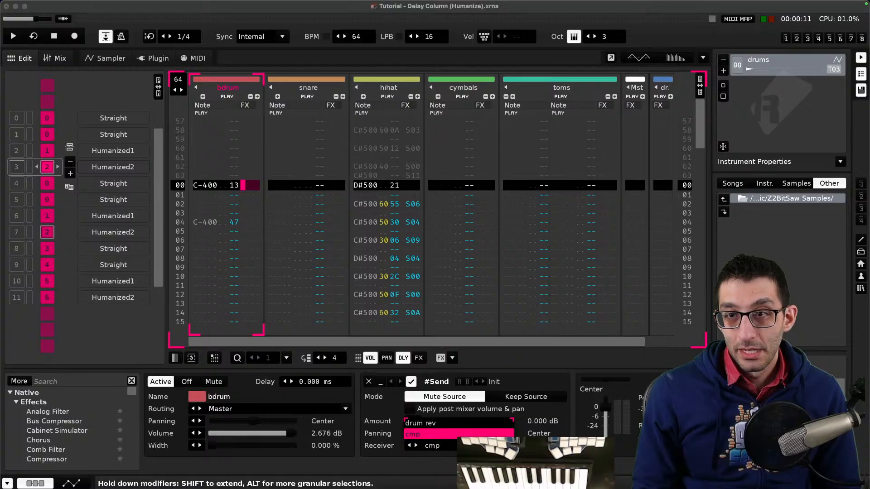
pyautogui.click(477, 373)
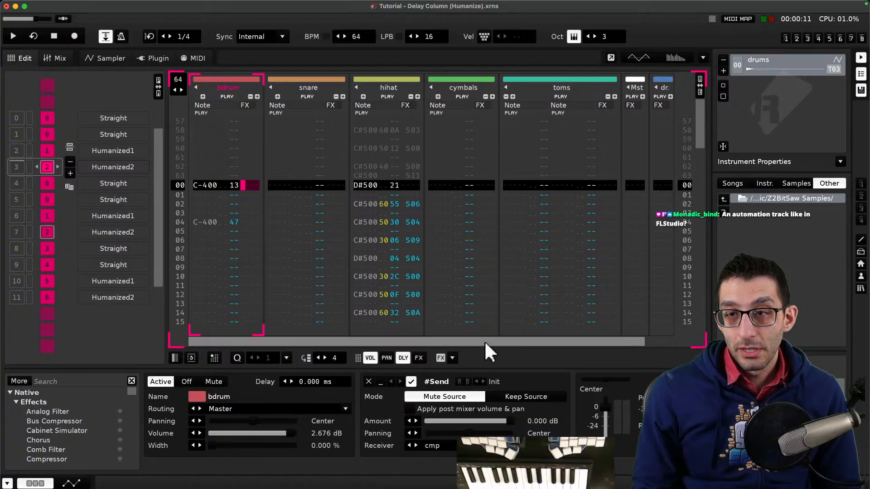
pyautogui.hscroll(2, 485, 351)
pyautogui.click(660, 88)
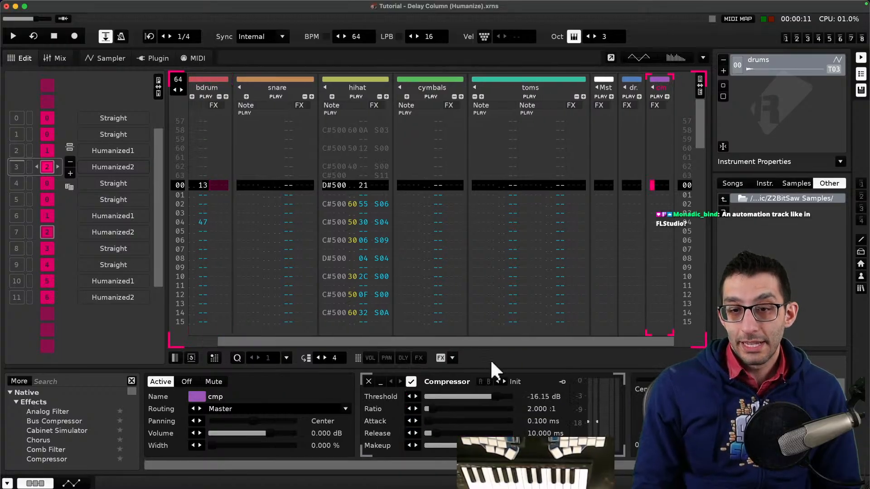
pyautogui.moveTo(437, 464); pyautogui.dragTo(402, 462)
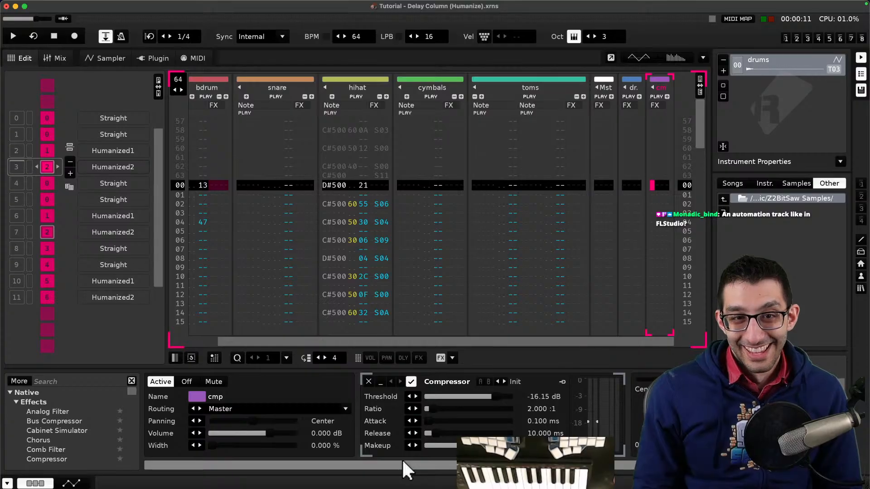
# - Examine the snare track's device chain and briefly play and stop the song
pyautogui.click(218, 84)
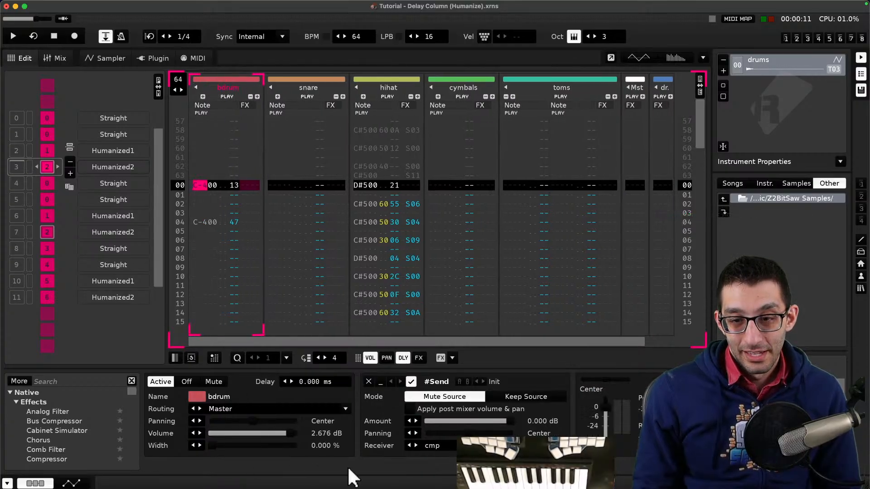
pyautogui.click(321, 87)
pyautogui.moveTo(458, 473); pyautogui.dragTo(620, 474)
pyautogui.press('space')
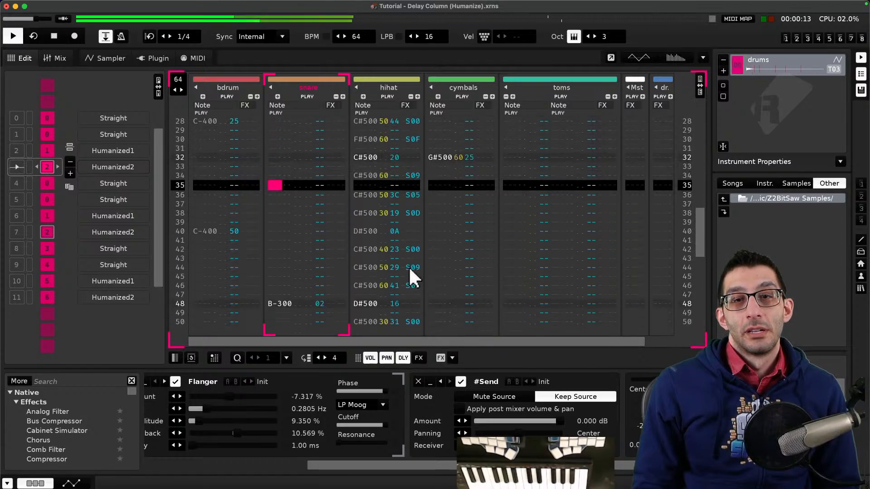
pyautogui.press('space')
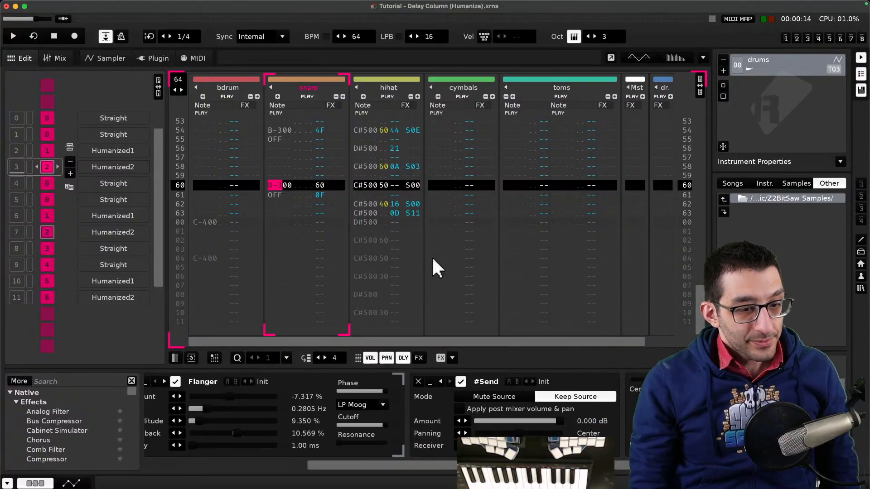
# - Try drawing a Width automation envelope on the snare track, then undo it
pyautogui.click(72, 484)
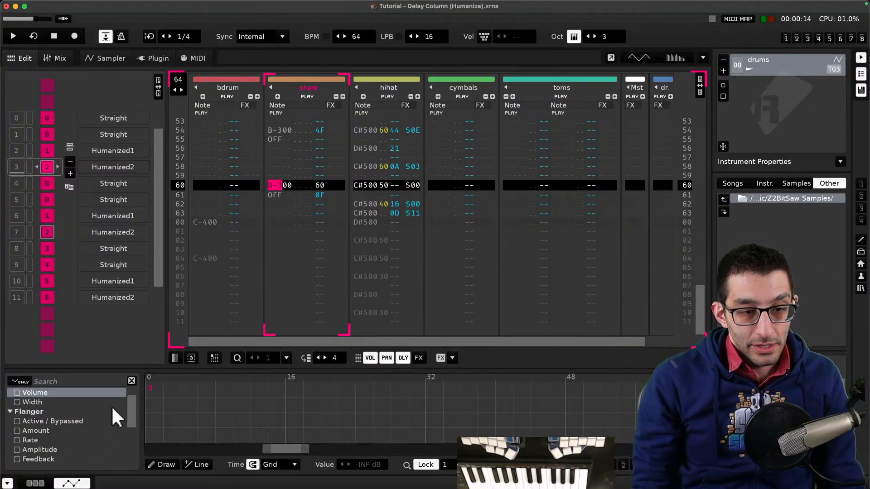
pyautogui.click(82, 401)
pyautogui.moveTo(233, 408)
pyautogui.mouseDown()
pyautogui.moveTo(330, 365)
pyautogui.moveTo(462, 398)
pyautogui.moveTo(230, 417)
pyautogui.moveTo(412, 387)
pyautogui.moveTo(583, 383)
pyautogui.mouseUp()
pyautogui.rightClick(253, 401)
pyautogui.click(183, 450)
pyautogui.click(162, 464)
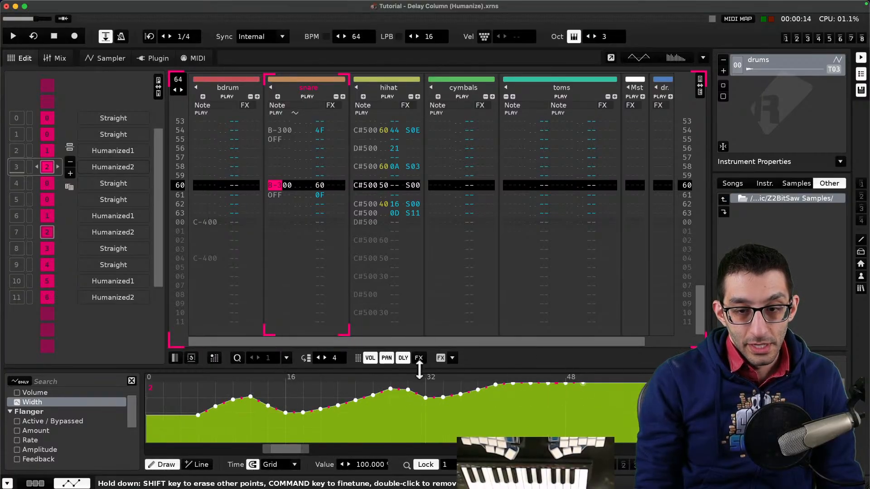
pyautogui.moveTo(558, 460)
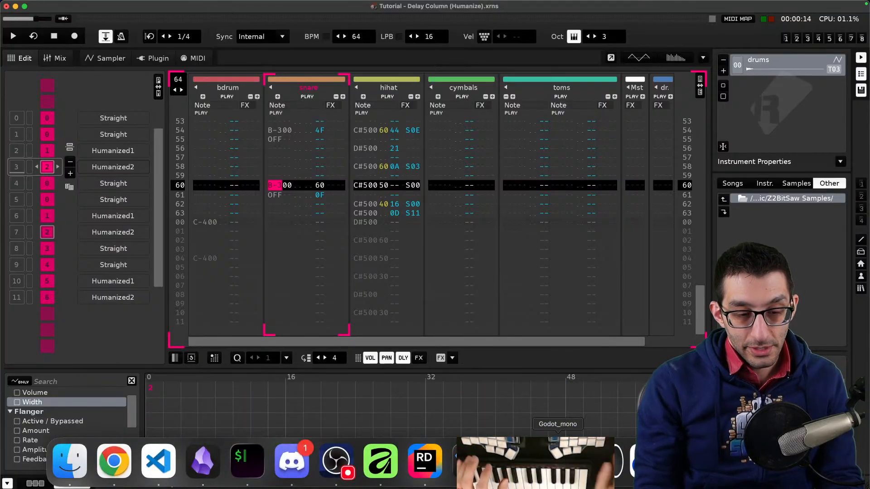
pyautogui.press('super+z')
pyautogui.click(36, 483)
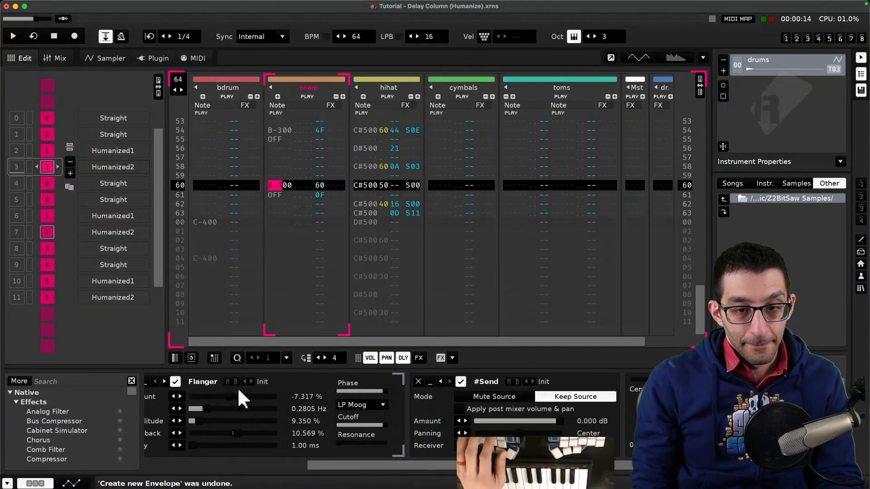
# - Switch to the notes document and add a '"Send" effect' bullet with the sub-point 'This lets you send'
pyautogui.press('super+Tab')
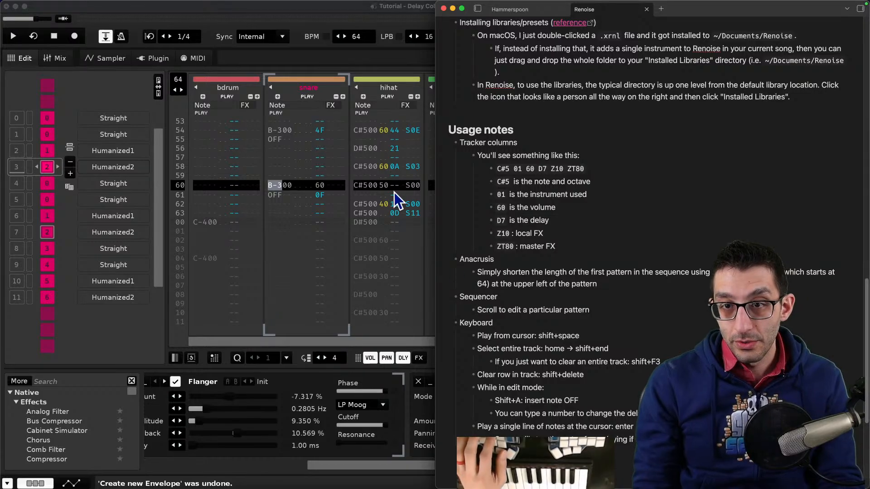
pyautogui.scroll(1, 512, 256)
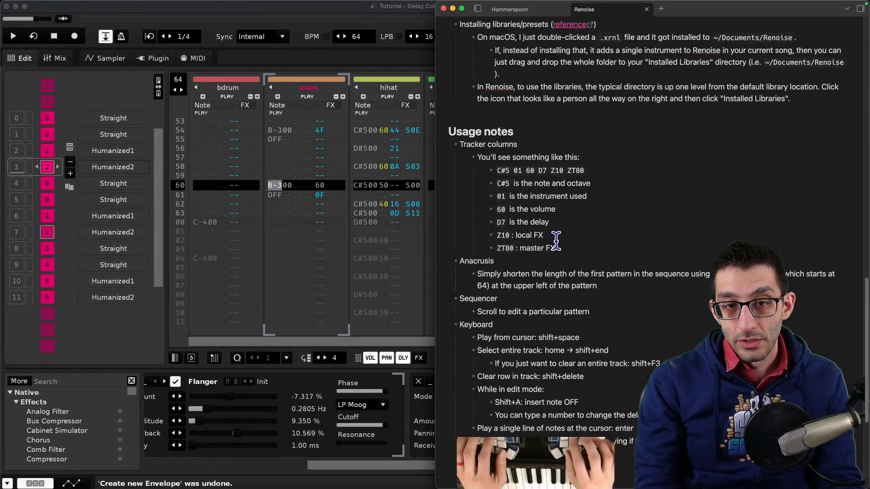
pyautogui.click(556, 242)
pyautogui.press('Return')
pyautogui.hotkey('shift', 'Tab')
pyautogui.hotkey('shift', 'Tab')
pyautogui.write('Send')
pyautogui.press('Home')
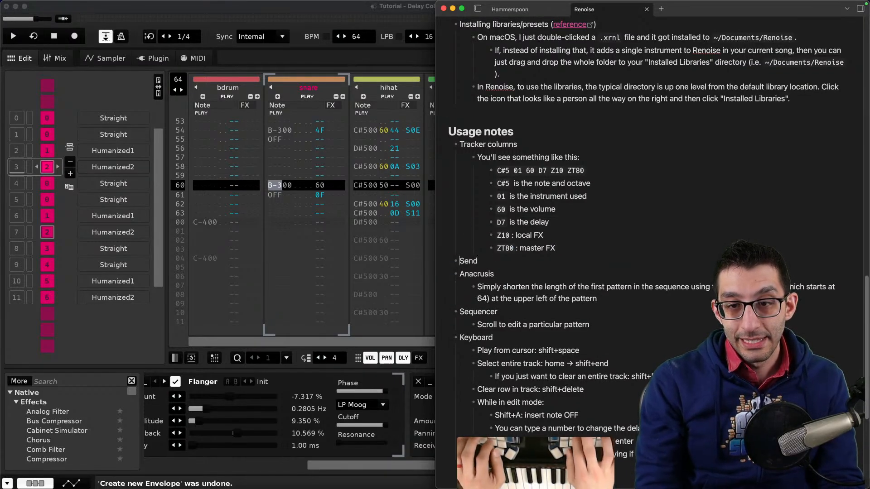
pyautogui.write('"')
pyautogui.press('End')
pyautogui.write('" effect')
pyautogui.press('Return')
pyautogui.press('Tab')
pyautogui.write('T')
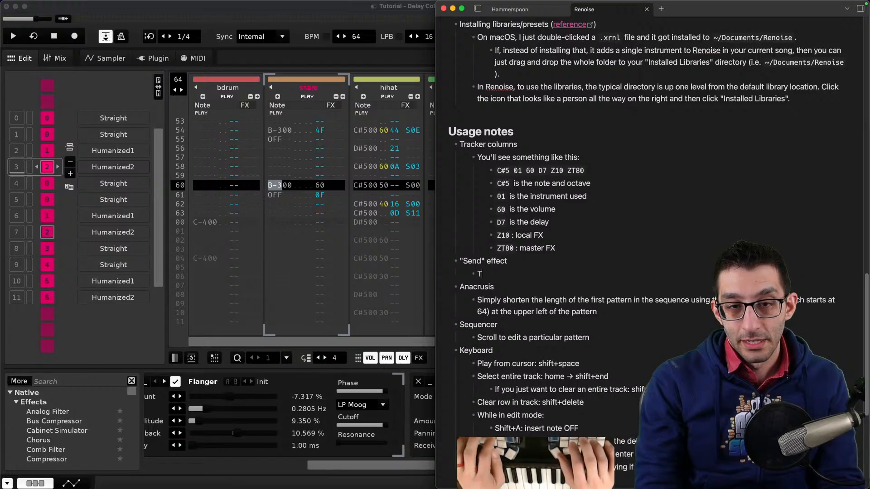
pyautogui.write('his lets you send')
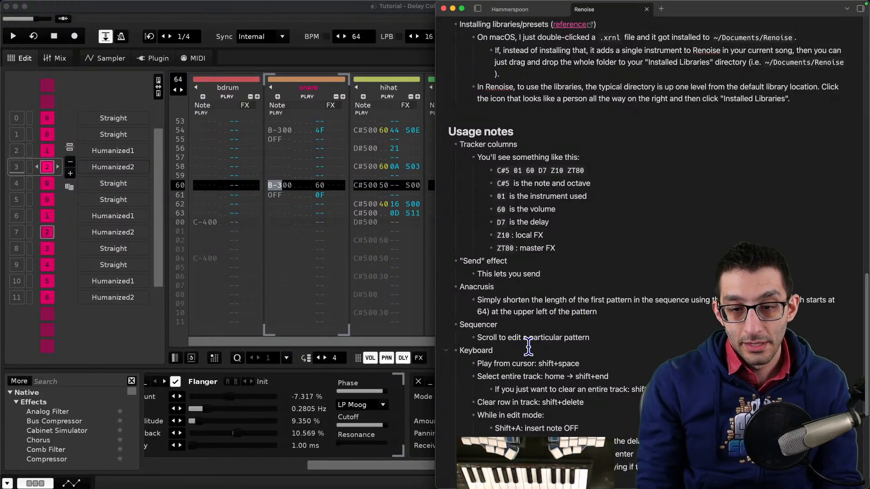
# - Try deleting the cmp track, then undo the deletion
pyautogui.click(405, 463)
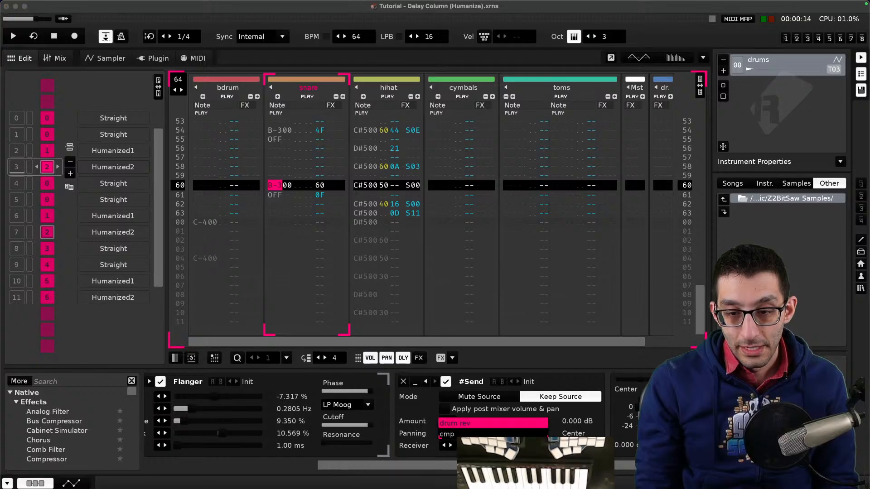
pyautogui.click(493, 434)
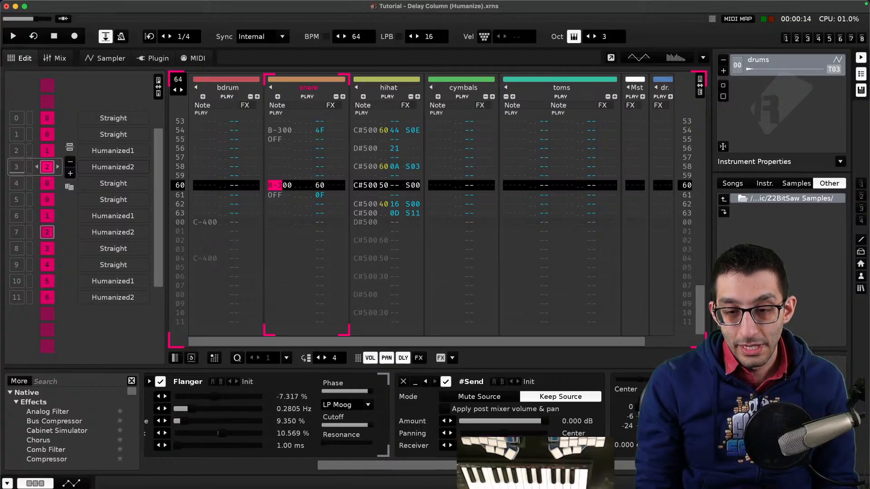
pyautogui.moveTo(450, 343); pyautogui.dragTo(561, 336)
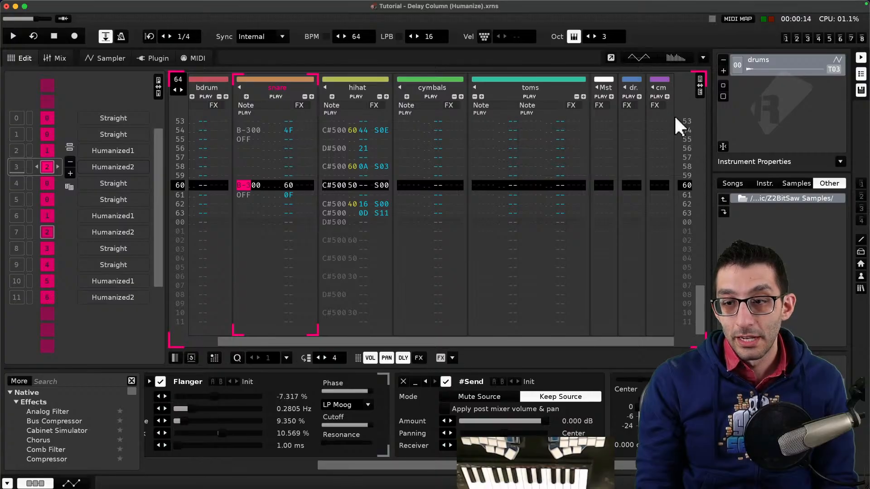
pyautogui.rightClick(648, 141)
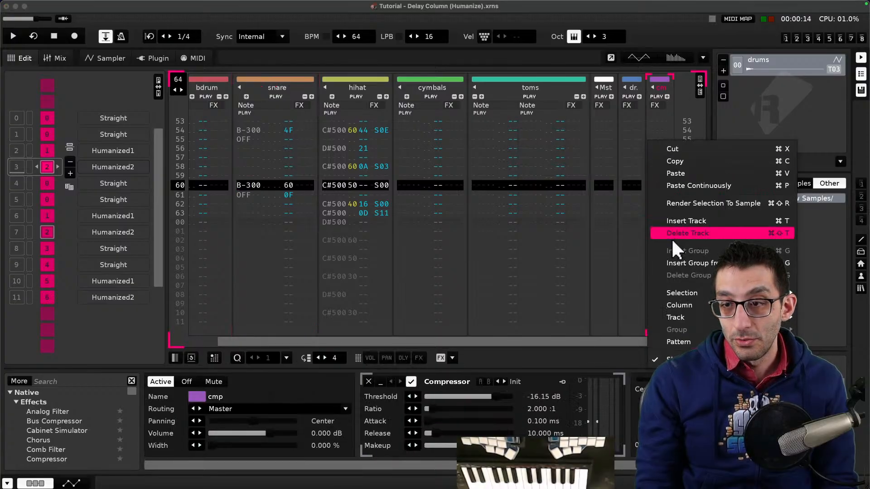
pyautogui.click(683, 232)
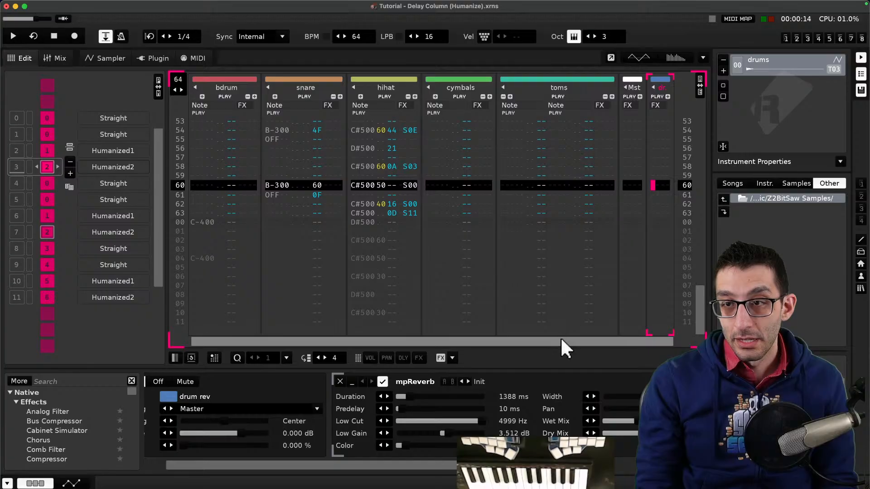
pyautogui.moveTo(560, 341); pyautogui.dragTo(487, 340)
pyautogui.press('super+z')
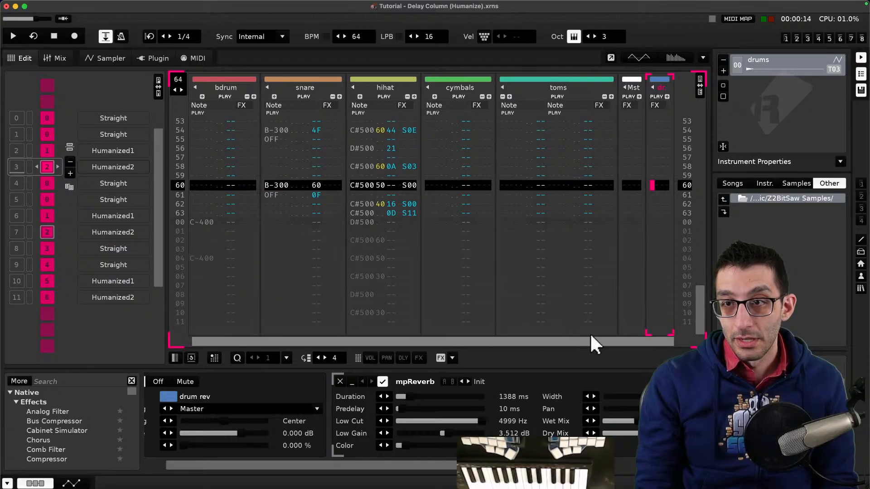
# - Insert a new track after the cmp track and name it testeroni
pyautogui.moveTo(602, 341); pyautogui.dragTo(647, 341)
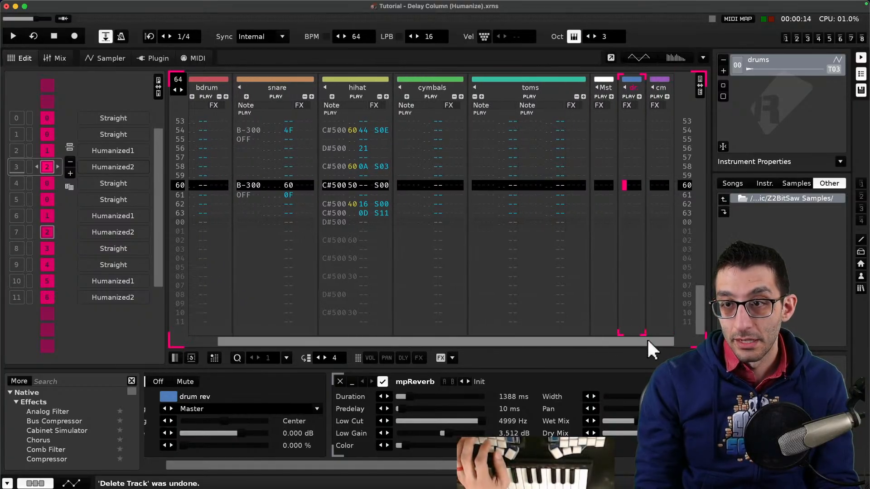
pyautogui.rightClick(654, 186)
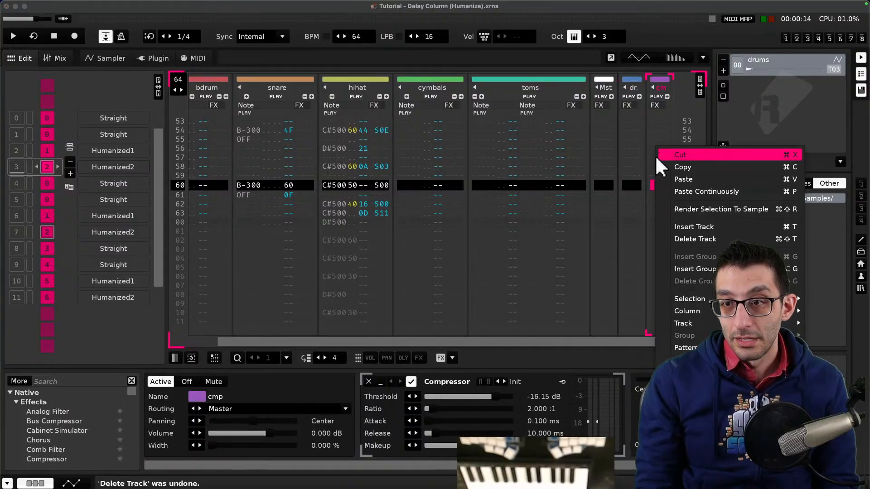
pyautogui.click(682, 225)
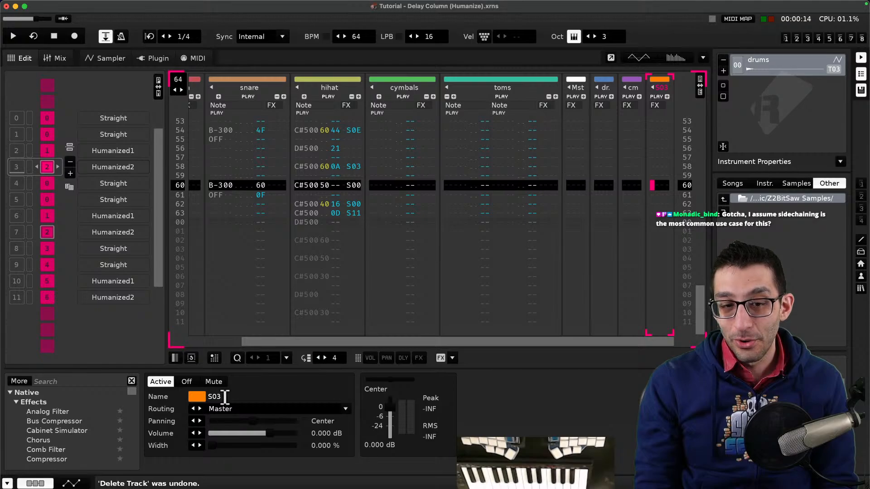
pyautogui.write('testeroni')
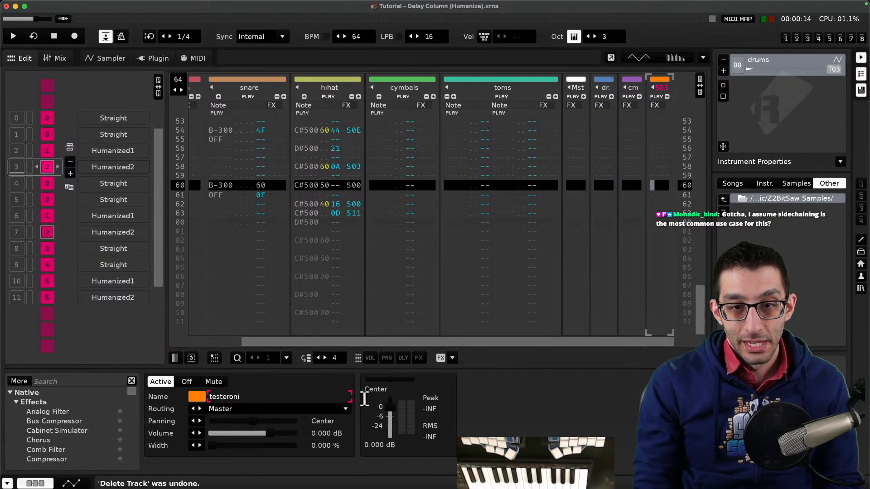
# - Examine the device chains of the cymbals, toms and hihat tracks
pyautogui.moveTo(360, 341); pyautogui.dragTo(281, 334)
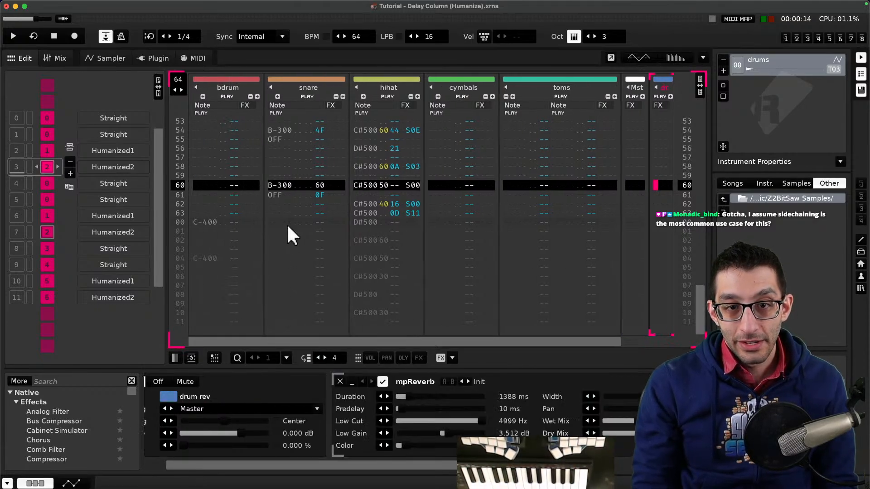
pyautogui.click(453, 195)
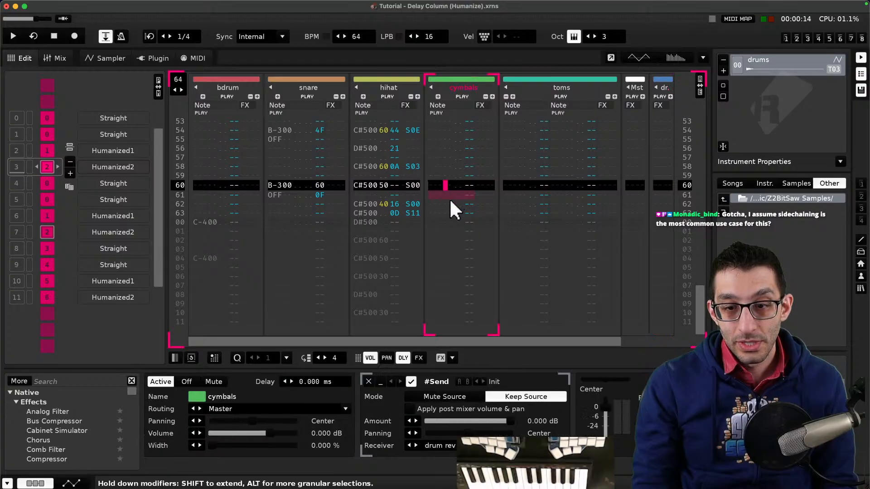
pyautogui.click(516, 185)
pyautogui.click(393, 166)
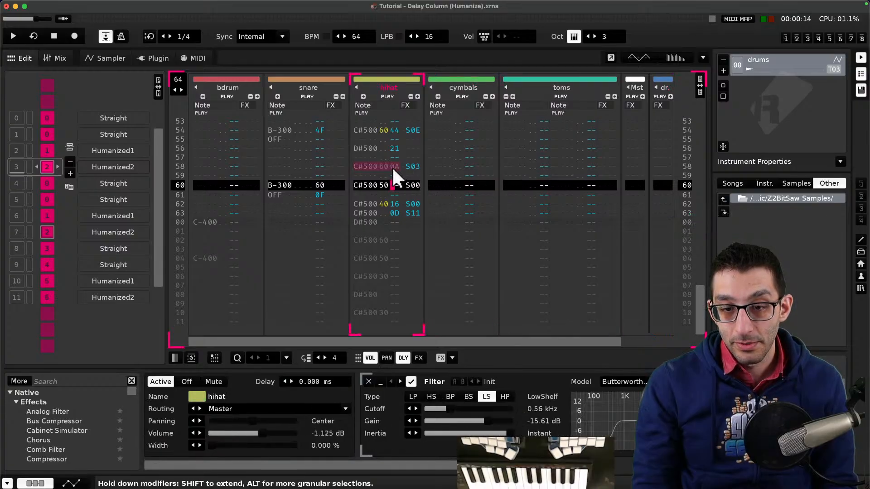
pyautogui.moveTo(480, 466); pyautogui.dragTo(669, 466)
# - Insert a new track after the hihat track and briefly play and stop the song
pyautogui.rightClick(392, 153)
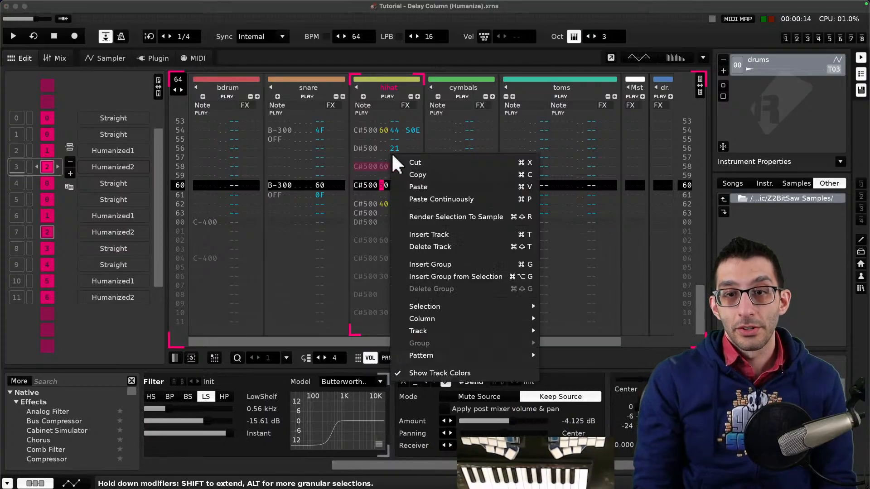
pyautogui.click(425, 234)
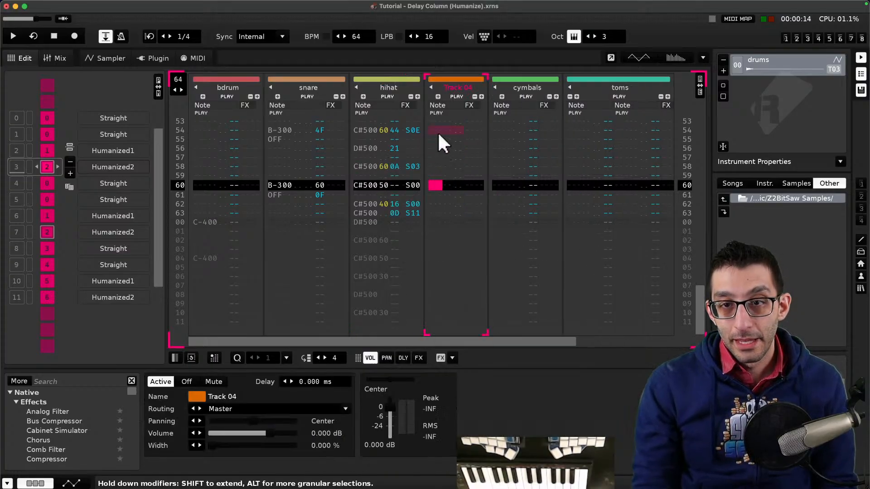
pyautogui.press('space')
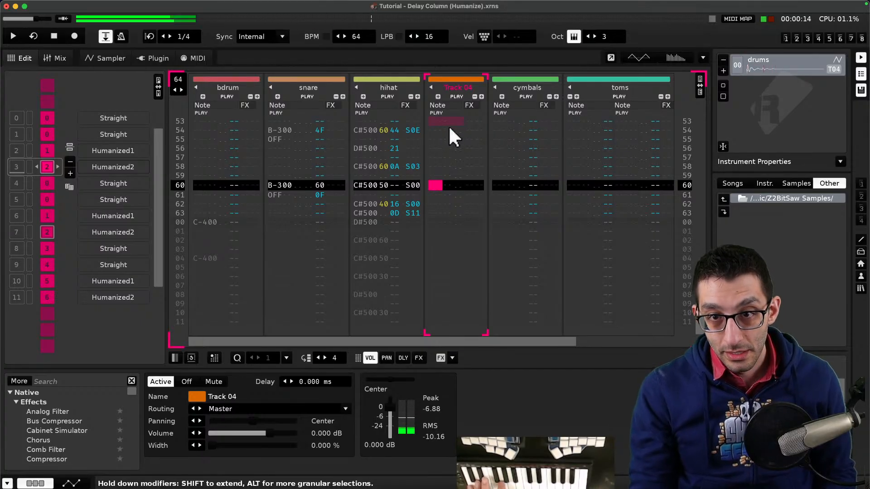
pyautogui.press('Escape')
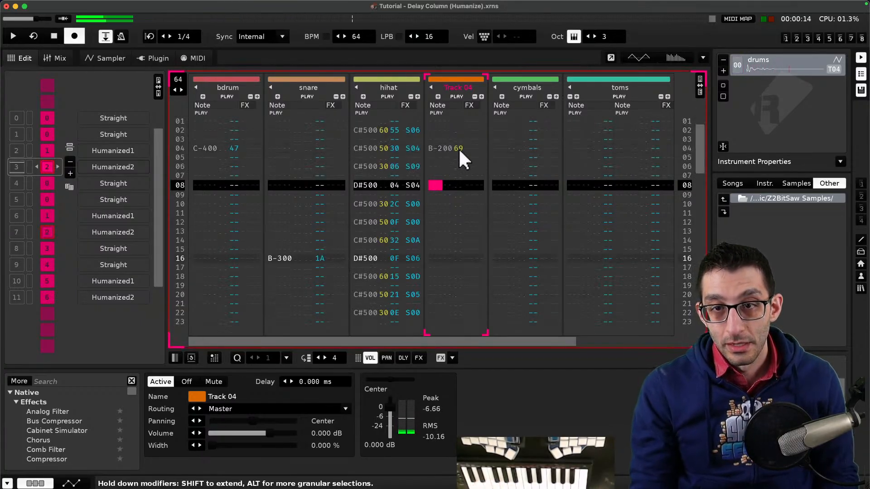
pyautogui.press('Escape')
# - Add a #Send device to the new track and set its receiver to testeroni
pyautogui.scroll(6, 453, 167)
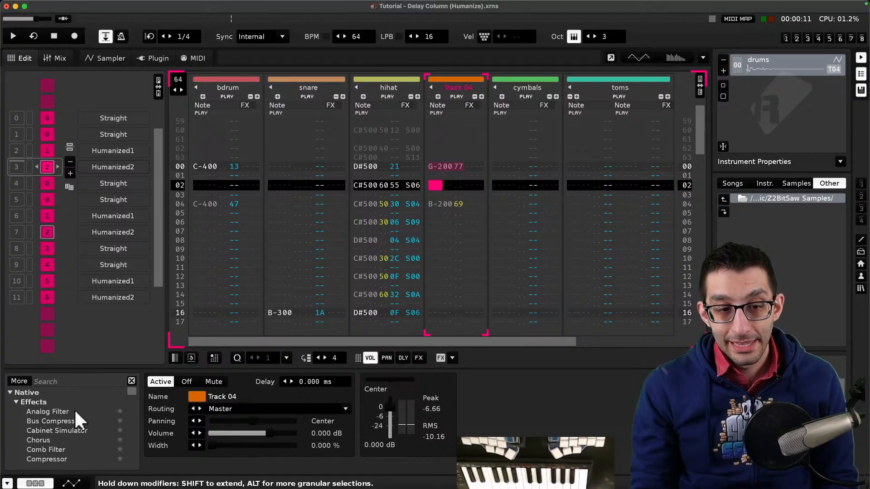
pyautogui.write('send')
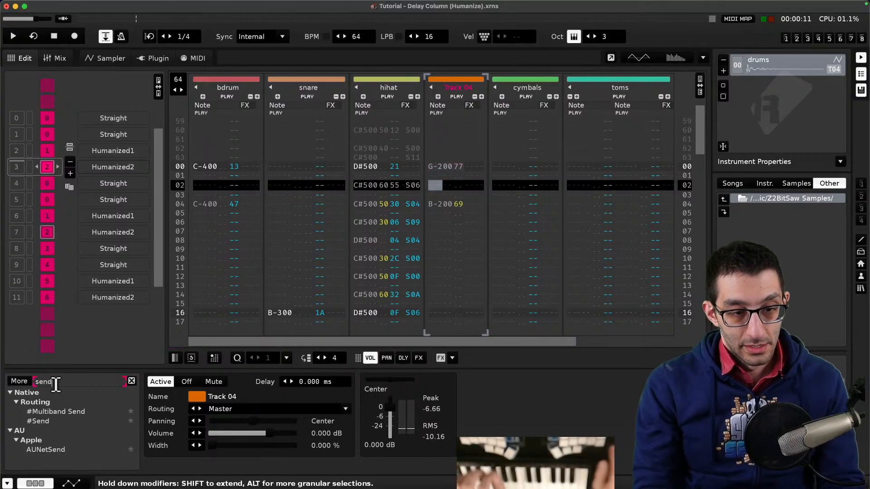
pyautogui.doubleClick(43, 420)
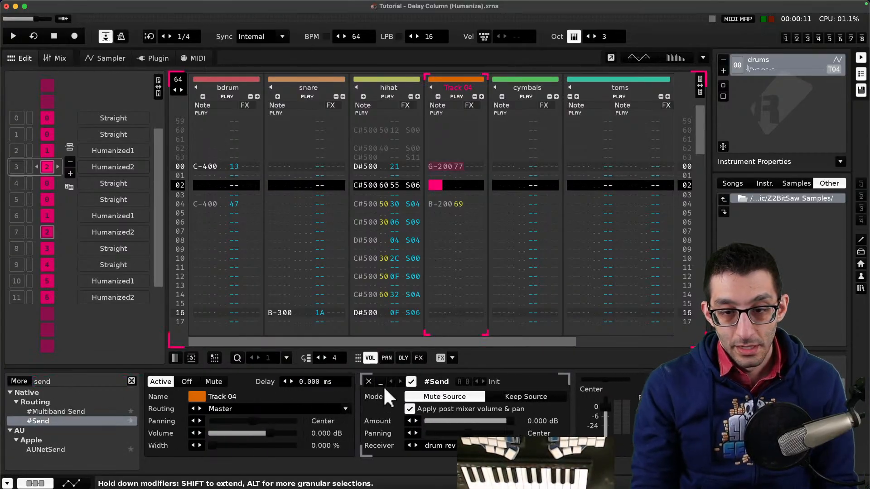
pyautogui.click(439, 446)
pyautogui.click(444, 438)
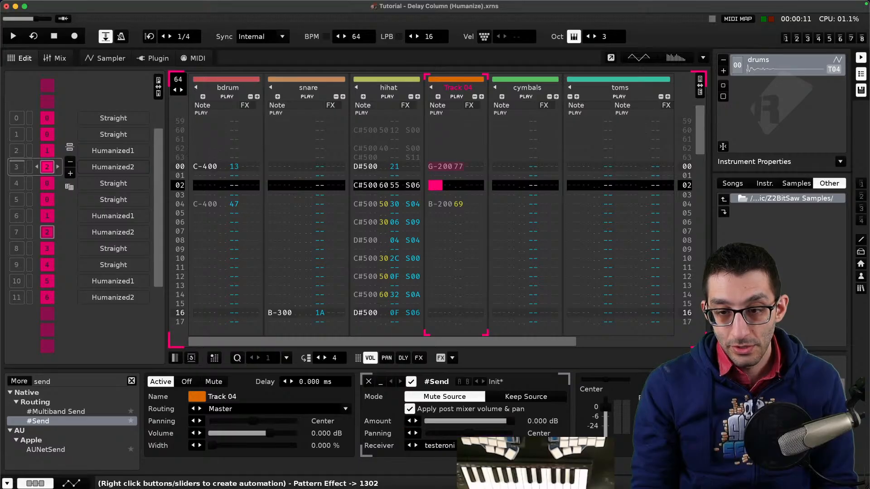
# - Select the testeroni track and briefly play and stop the song to check its signal
pyautogui.hscroll(3, 572, 344)
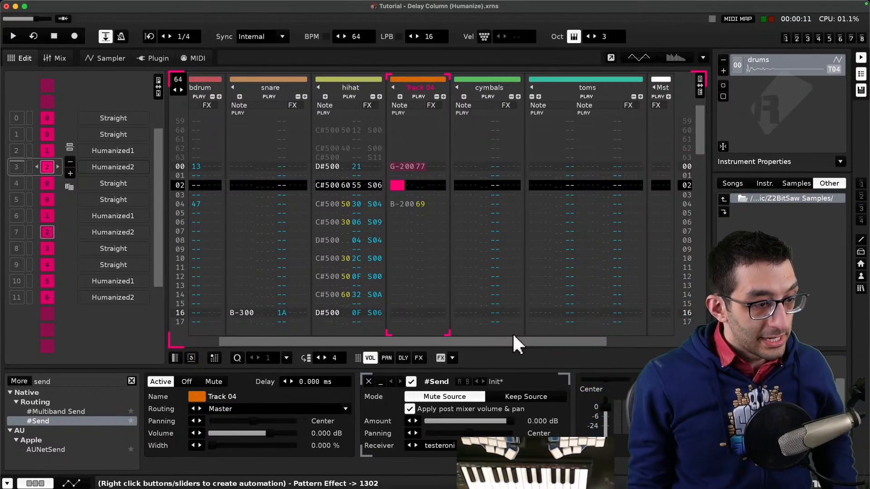
pyautogui.moveTo(497, 340); pyautogui.dragTo(605, 340)
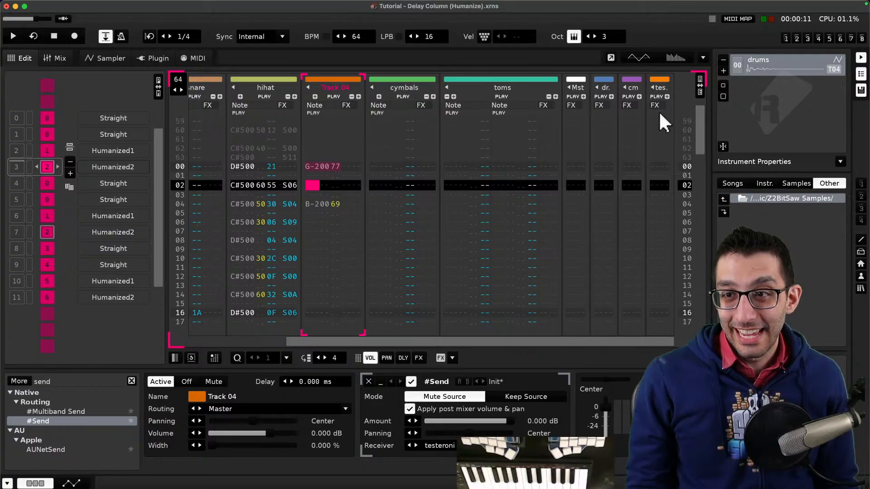
pyautogui.click(660, 82)
pyautogui.click(660, 82)
pyautogui.click(660, 83)
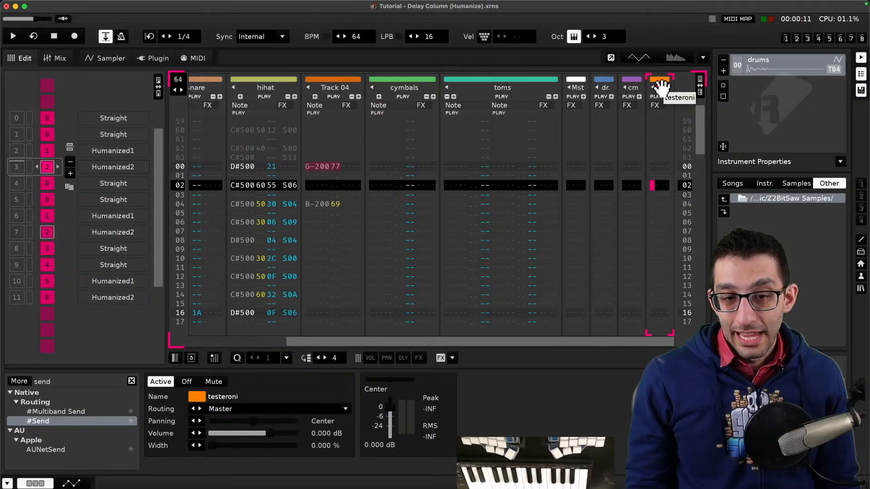
pyautogui.click(654, 176)
pyautogui.press('Escape')
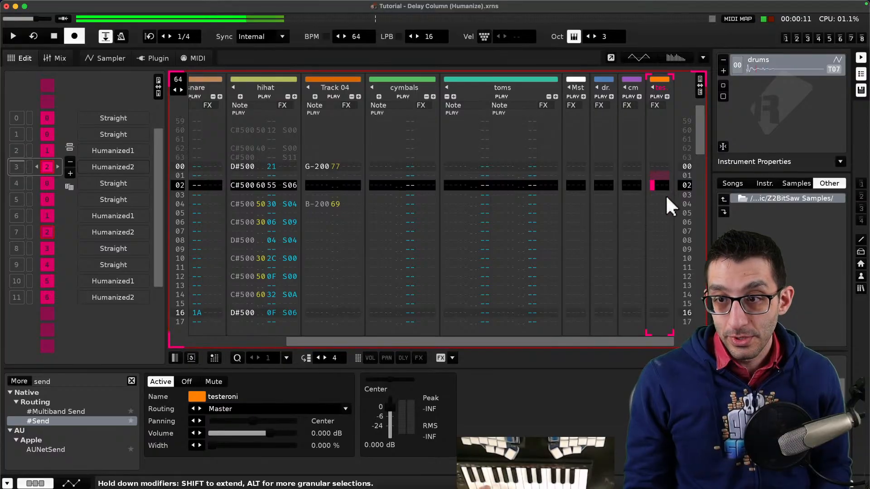
pyautogui.press('Escape')
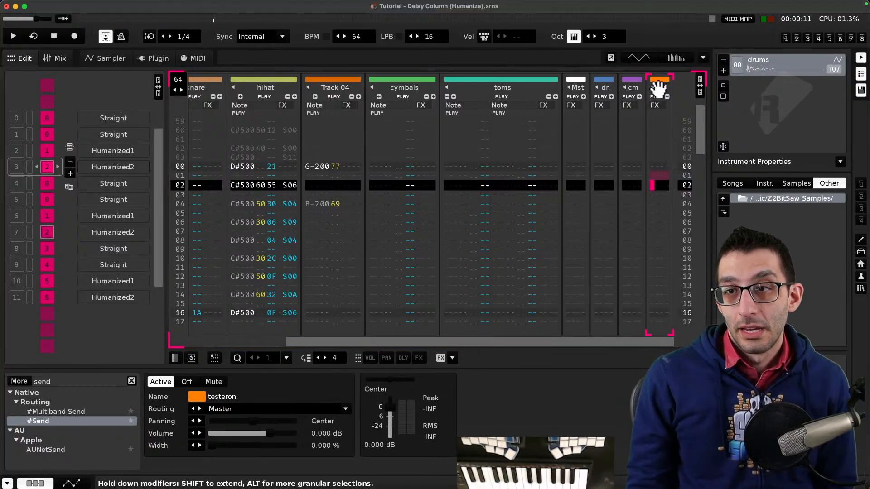
pyautogui.rightClick(658, 122)
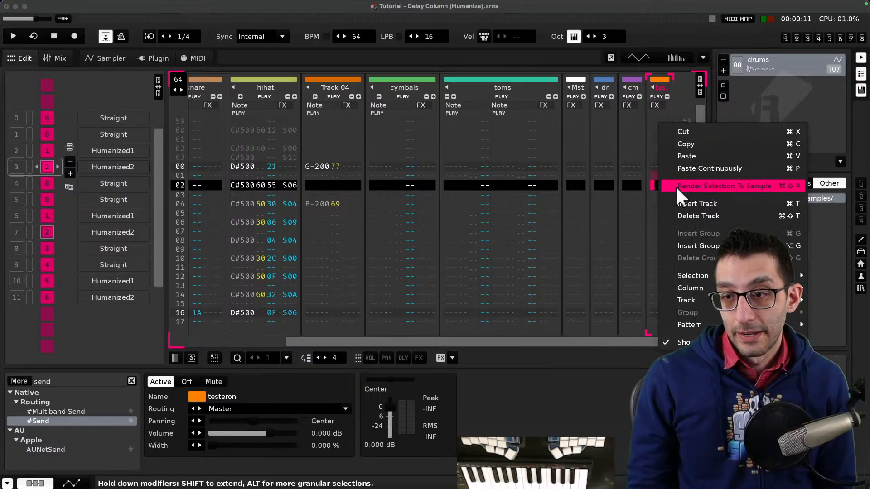
pyautogui.moveTo(682, 328)
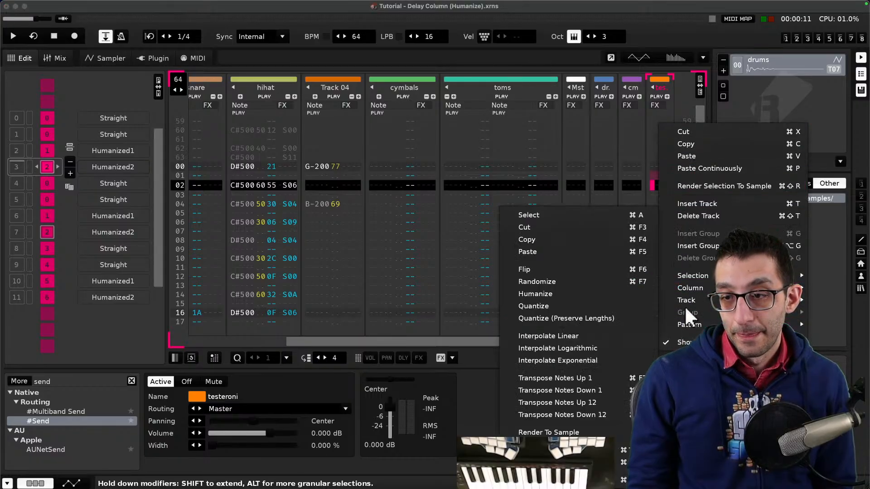
pyautogui.moveTo(686, 302)
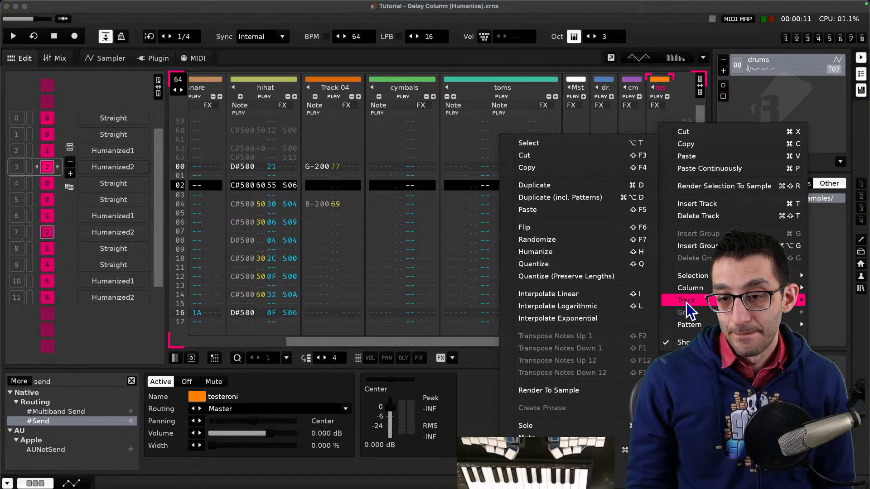
# - Insert a new track after Track 04
pyautogui.click(439, 228)
pyautogui.rightClick(325, 136)
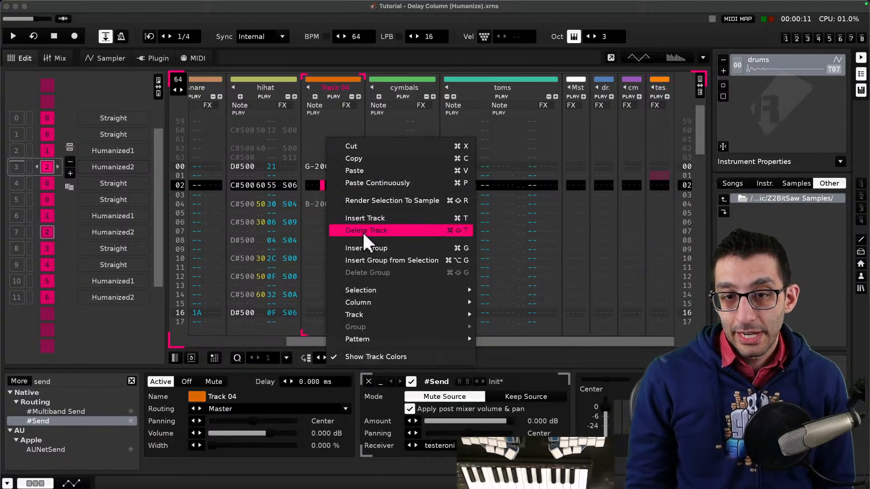
pyautogui.click(367, 218)
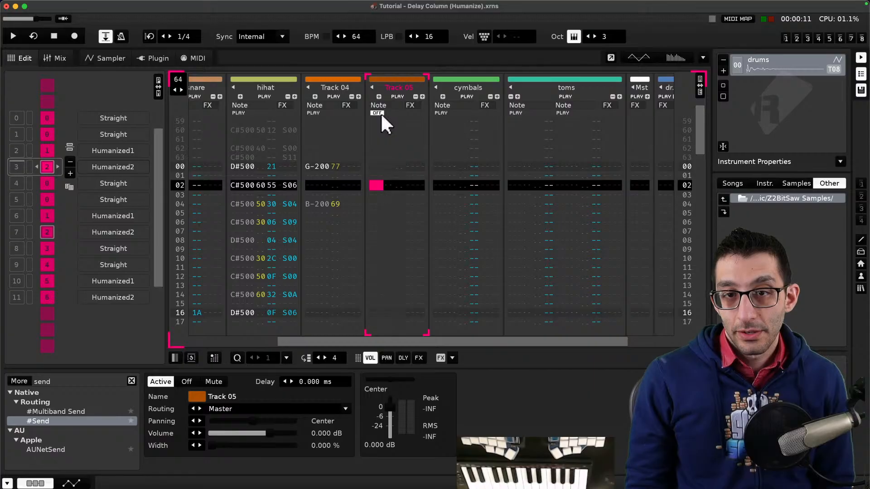
# - Rename the new track as "track 5"
pyautogui.doubleClick(407, 86)
pyautogui.write('track 5')
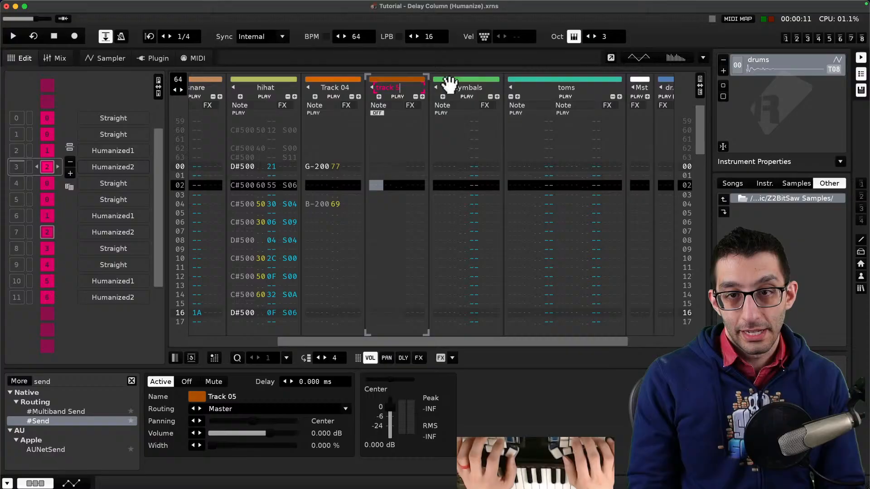
pyautogui.press('Return')
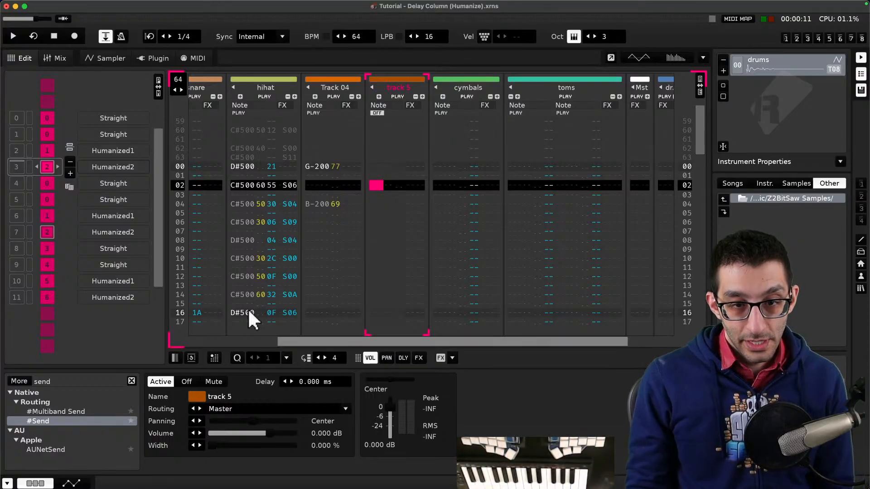
# - Inspect Track 04's Send device, track 5's track menu, and the master and testeroni tracks
pyautogui.click(334, 232)
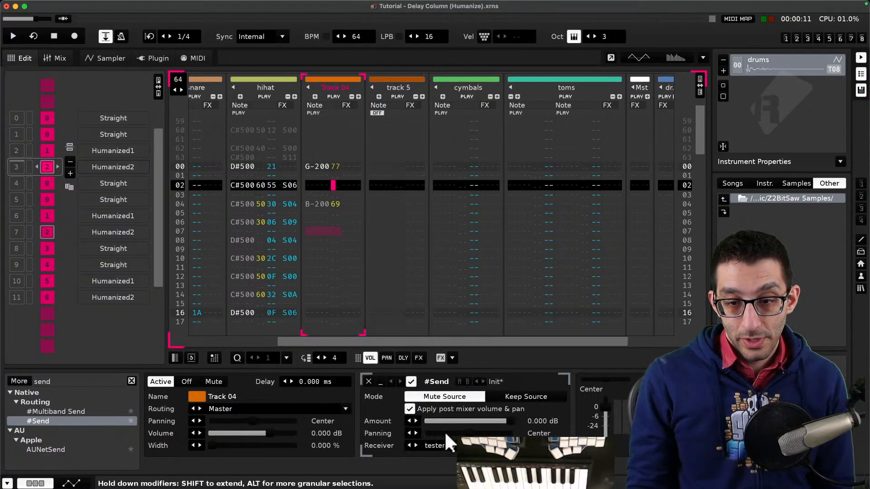
pyautogui.click(452, 445)
pyautogui.click(402, 167)
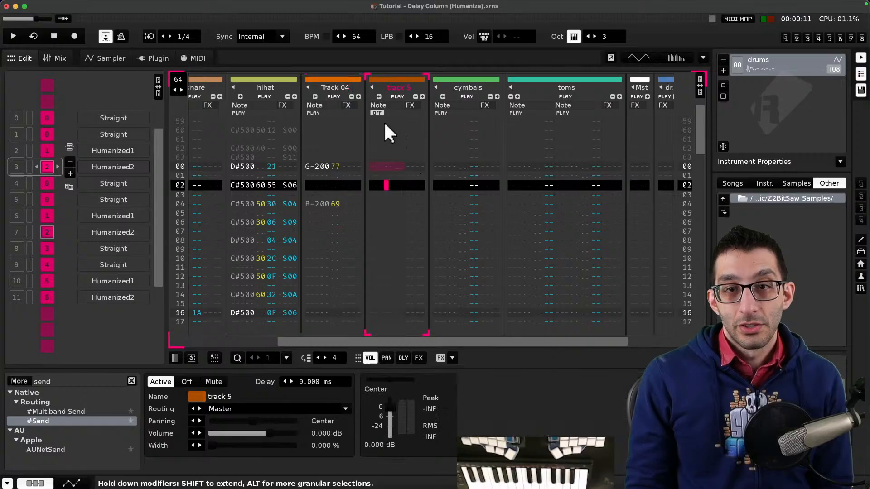
pyautogui.rightClick(379, 148)
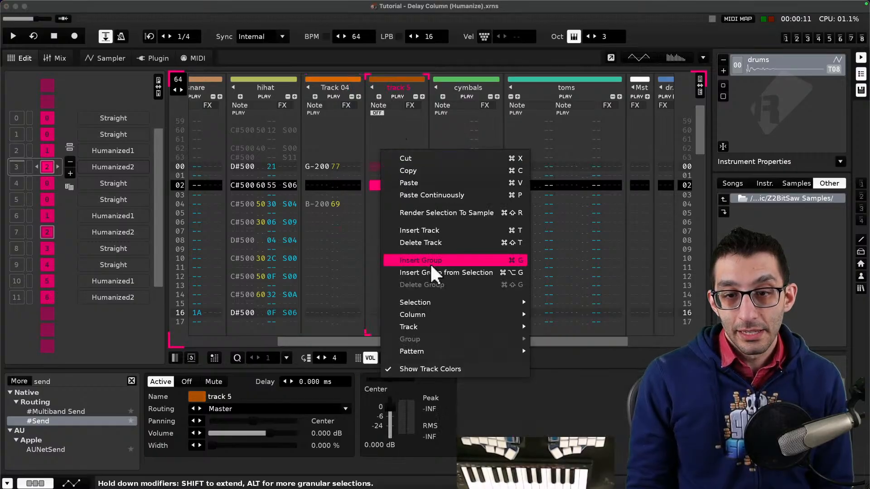
pyautogui.moveTo(442, 331)
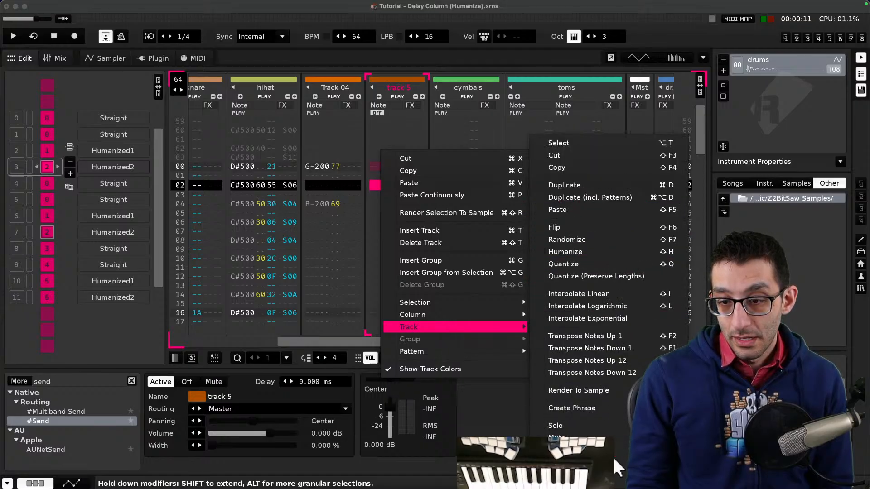
pyautogui.click(318, 160)
pyautogui.moveTo(489, 342); pyautogui.dragTo(613, 343)
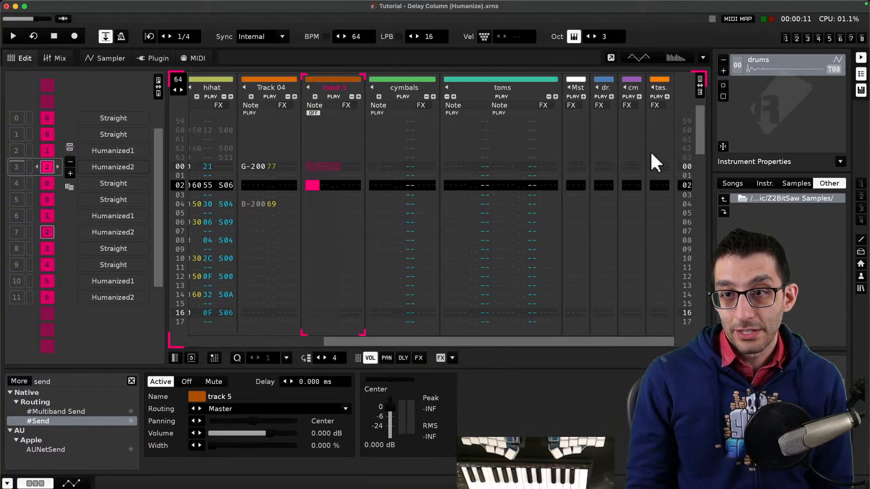
pyautogui.click(576, 106)
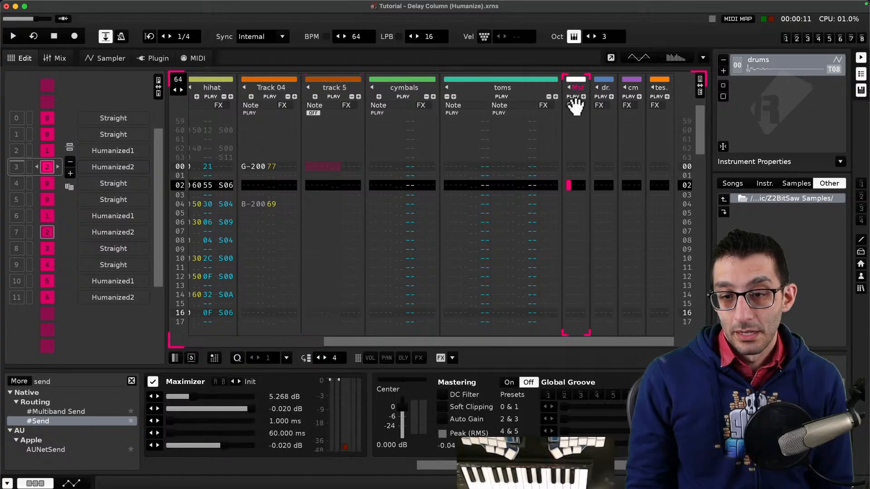
pyautogui.click(652, 121)
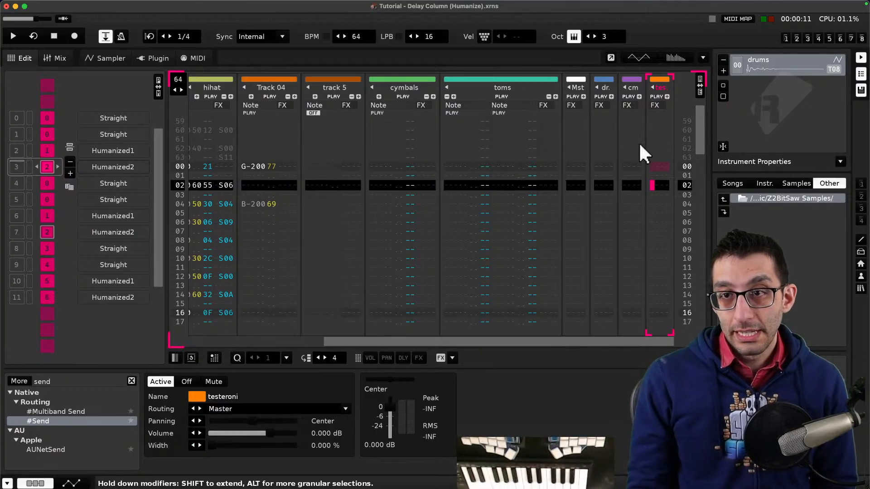
# - Create a new empty song
pyautogui.click(62, 5)
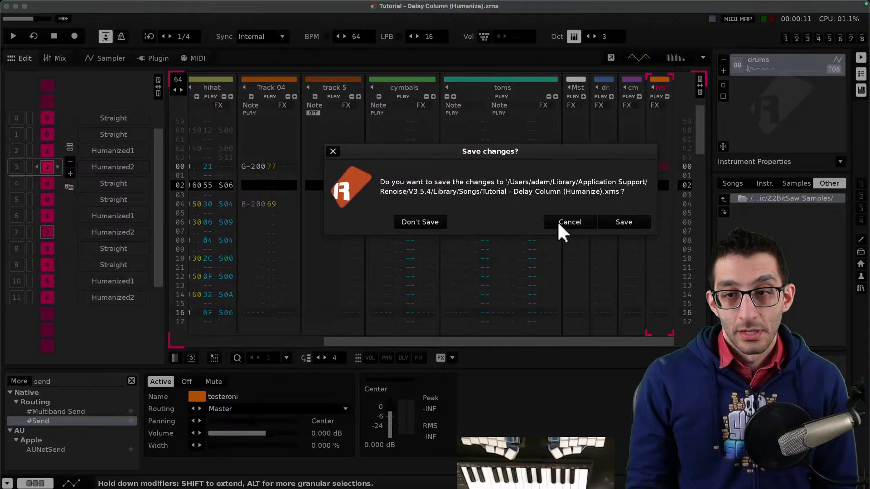
pyautogui.click(412, 221)
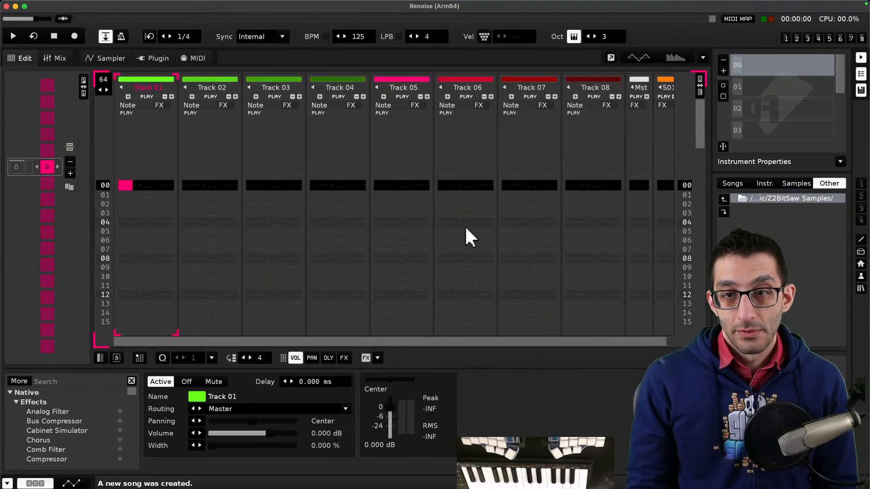
# - Insert a new track after Track 08 in the new song
pyautogui.moveTo(492, 342); pyautogui.dragTo(554, 342)
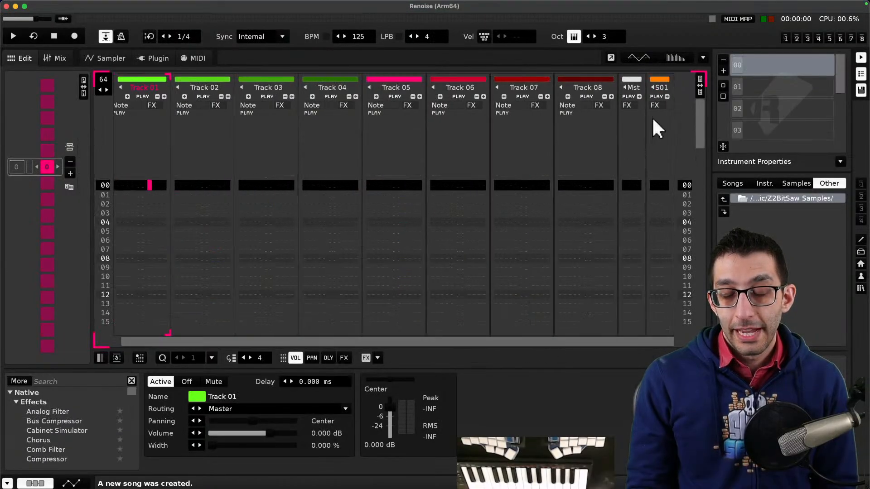
pyautogui.rightClick(601, 136)
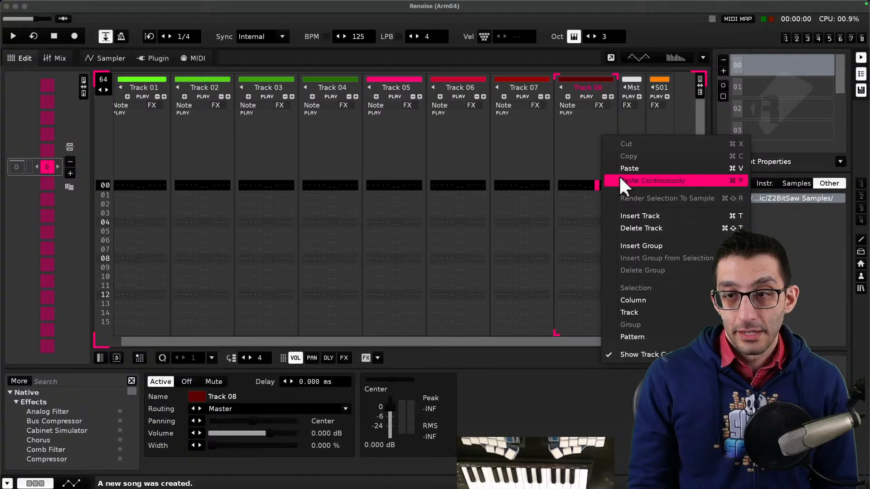
pyautogui.click(638, 216)
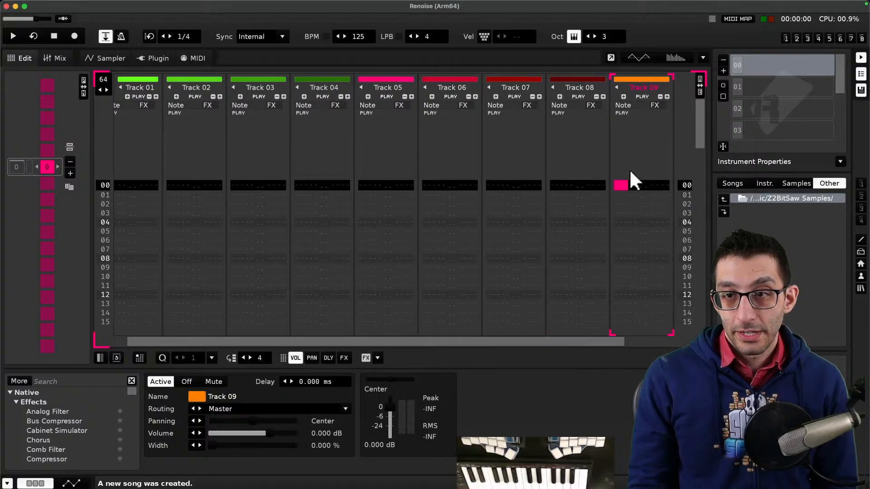
# - Insert a second send track, S02, after S01
pyautogui.middleClick(491, 166)
pyautogui.moveTo(571, 339); pyautogui.dragTo(630, 342)
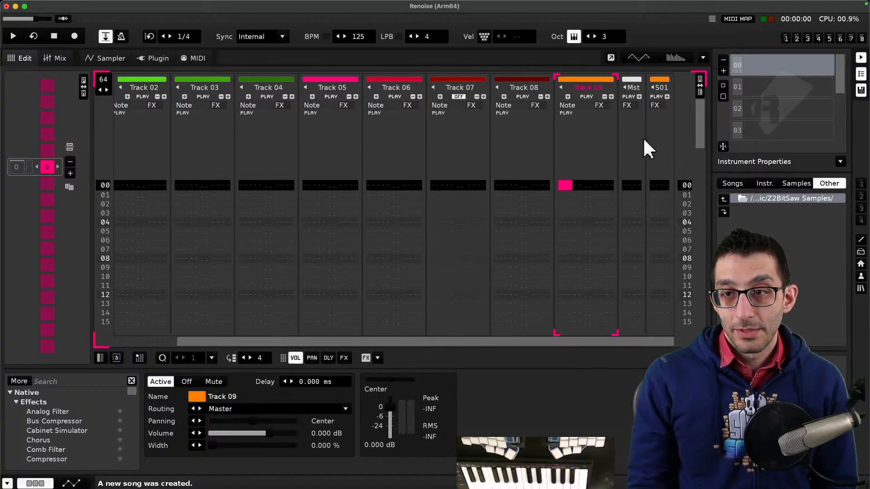
pyautogui.rightClick(653, 144)
pyautogui.click(677, 219)
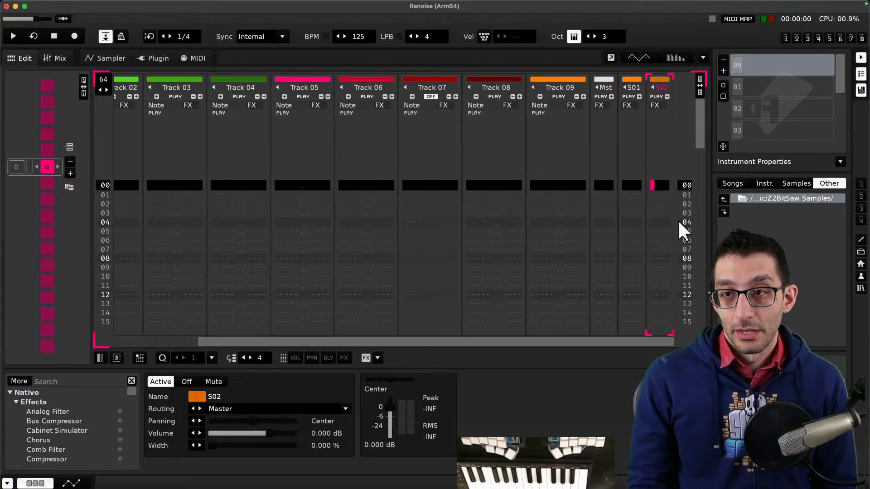
# - Add a #Send device to Track 05 and set its receiver to S01
pyautogui.click(311, 165)
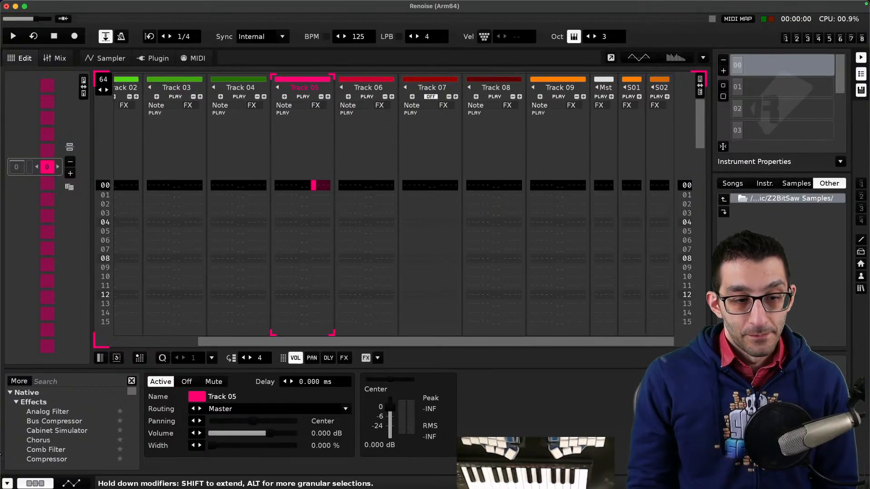
pyautogui.click(90, 382)
pyautogui.write('send')
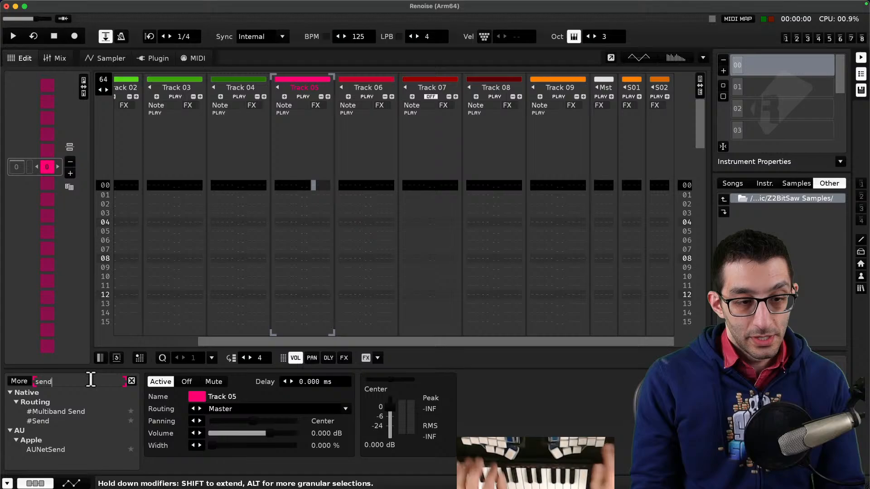
pyautogui.doubleClick(48, 421)
pyautogui.click(446, 447)
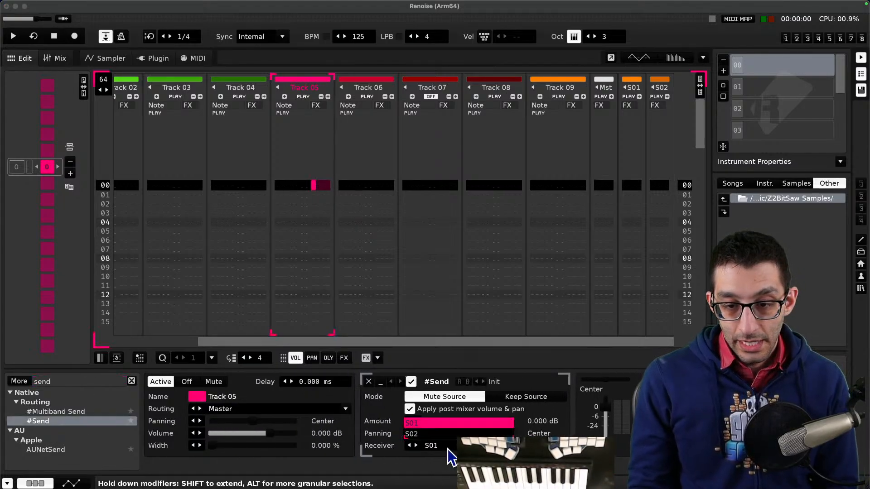
pyautogui.click(448, 449)
# - In the notes, describe the "Send" effect as sending a track to an effects track
pyautogui.press('super+Tab')
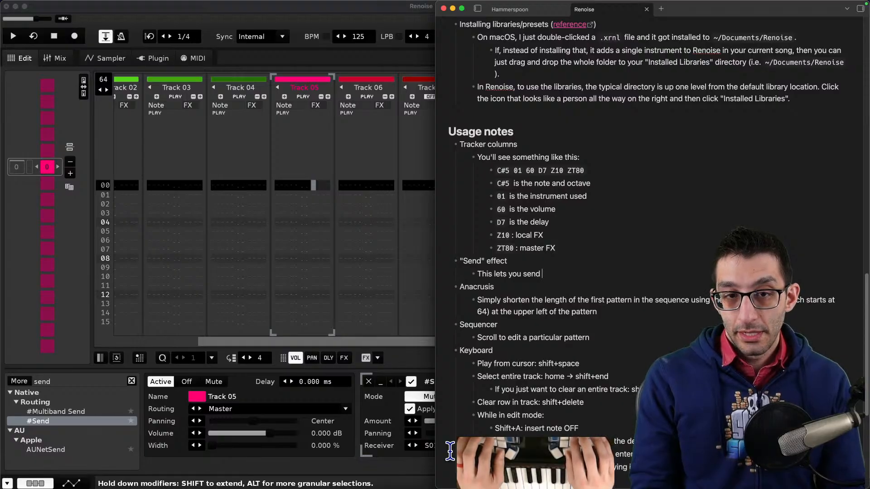
pyautogui.write('track to')
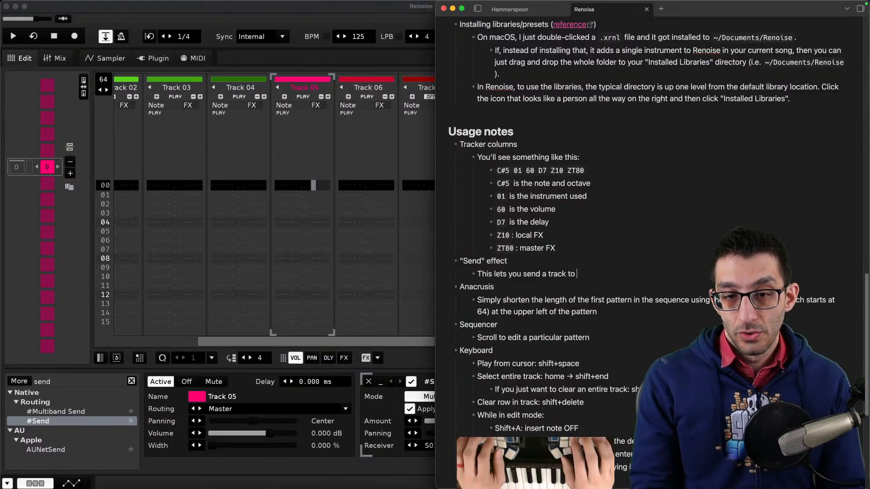
pyautogui.write(' another track')
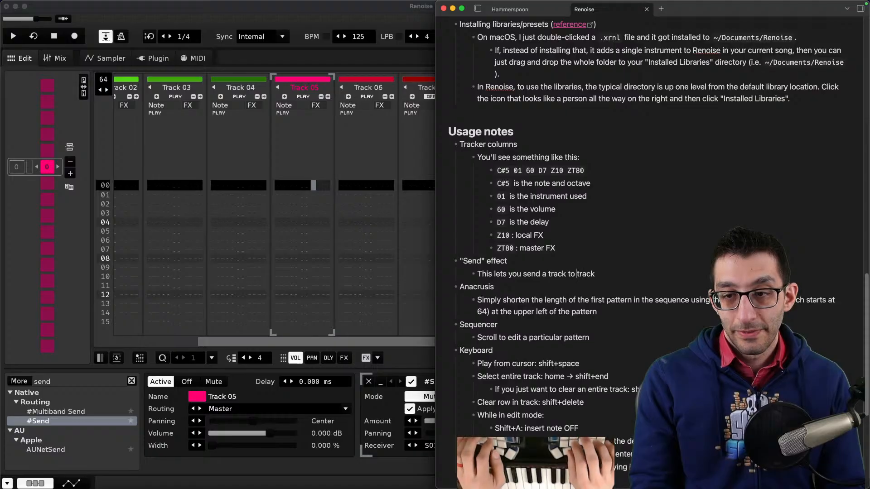
pyautogui.write('an effects')
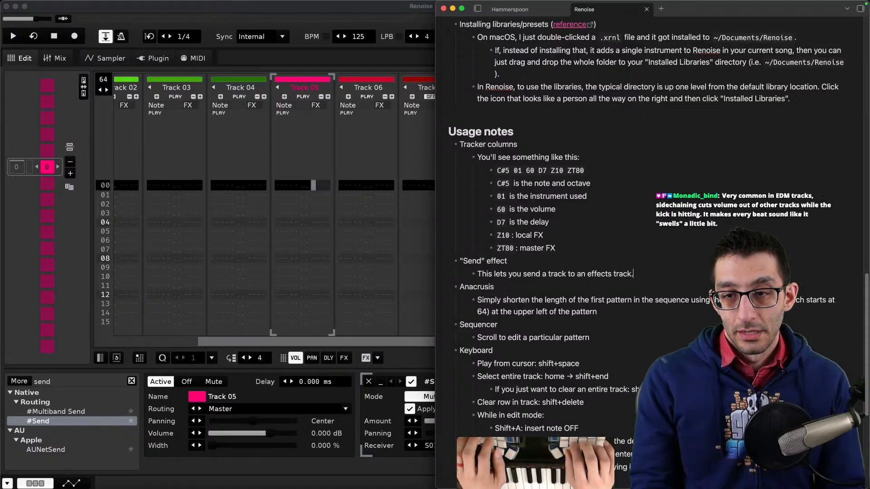
pyautogui.press('Return')
pyautogui.write('It')
pyautogui.press('BackSpace')
pyautogui.press('BackSpace')
pyautogui.press('BackSpace')
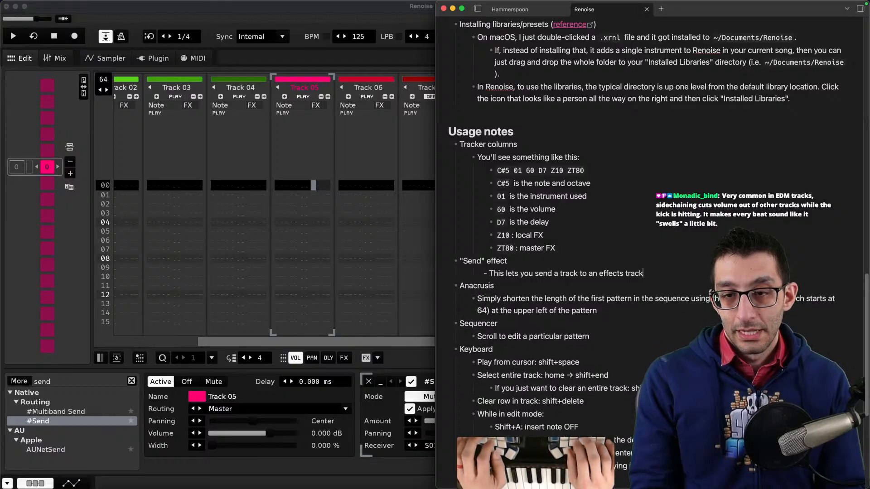
# - Add a note that Send lets several tracks, e.g. drums, share the same effects without duplicating them
pyautogui.press('super+Right')
pyautogui.press('Return')
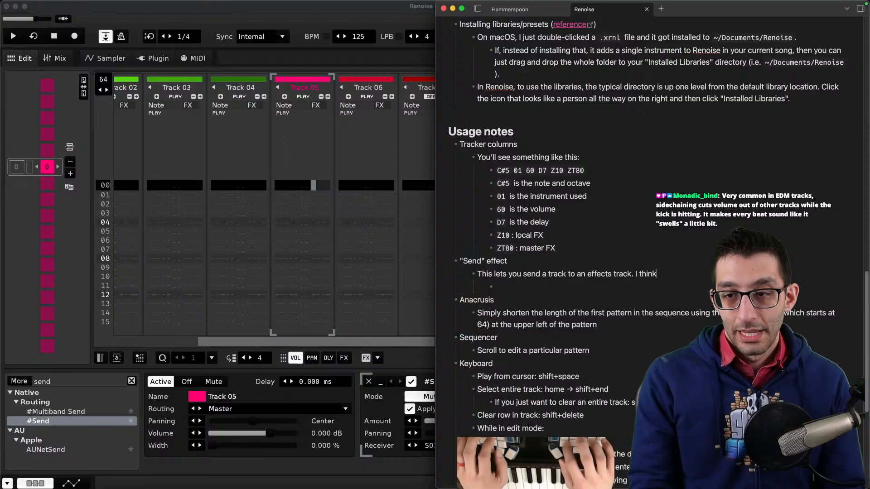
pyautogui.write('you would use … ltiple tracks t')
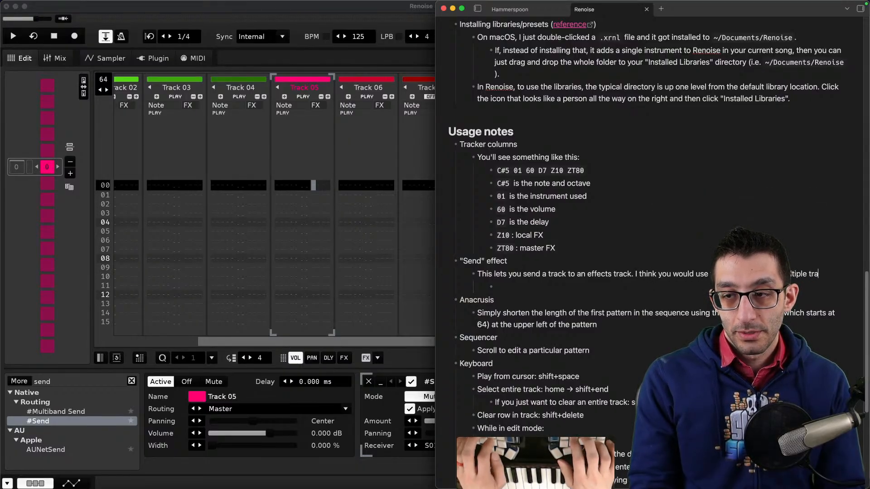
pyautogui.write('o use the same effects, e.g. you may want several drums to go throug')
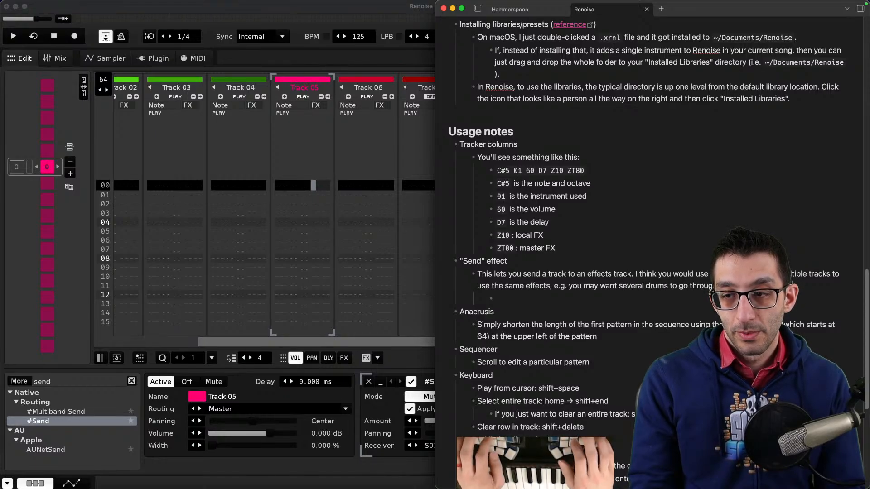
pyautogui.write('pliad')
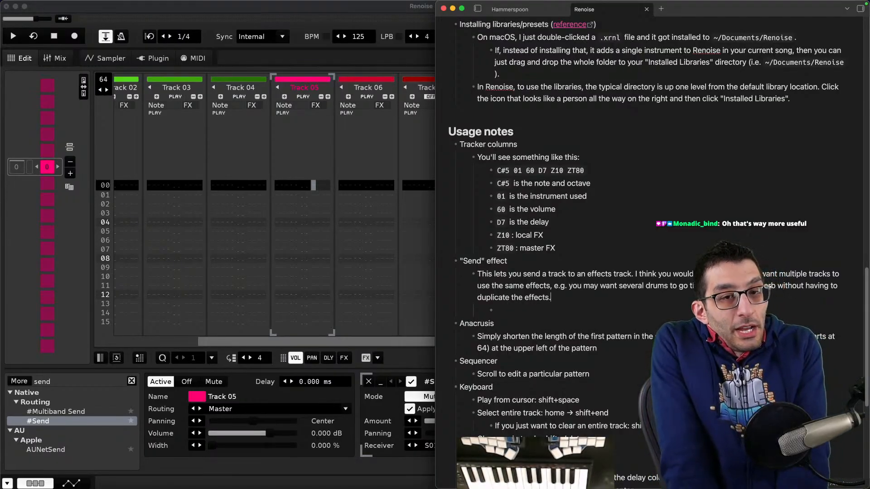
# - Search the web for "ducking vs sidechain" in a new browser tab and return to the notes
pyautogui.press('super+Tab')
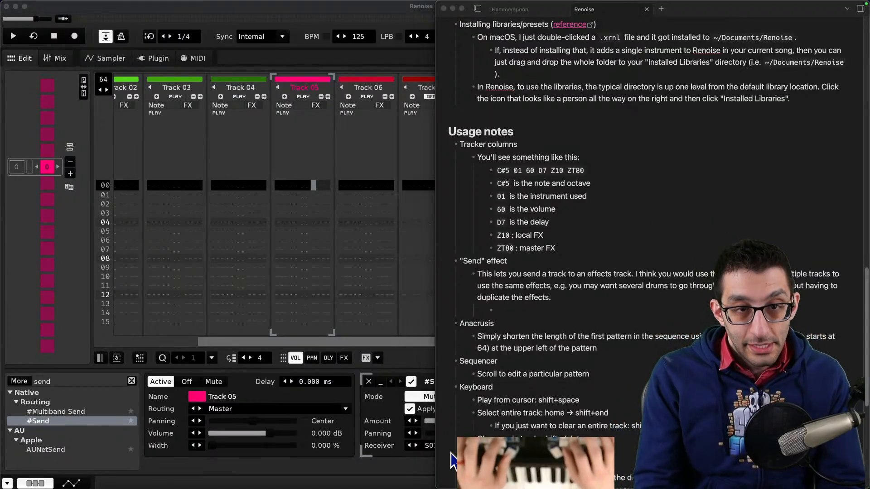
pyautogui.press('super+t')
pyautogui.write('ducking vs sidechain')
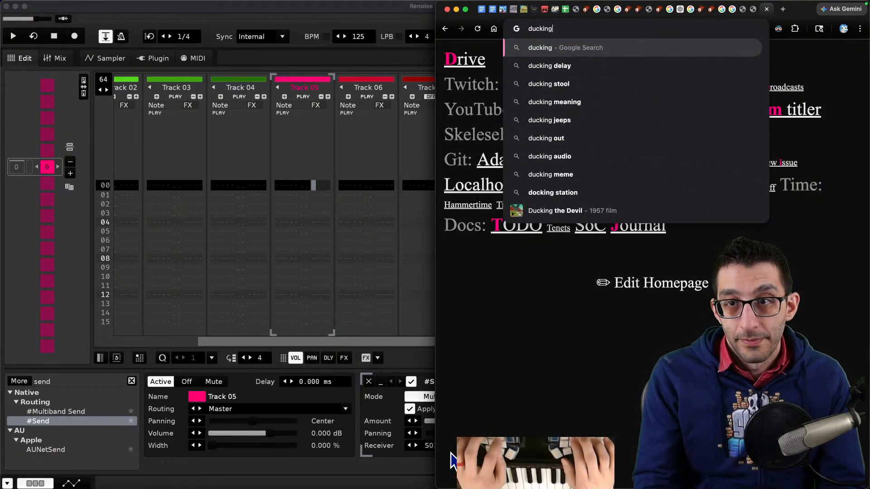
pyautogui.press('Return')
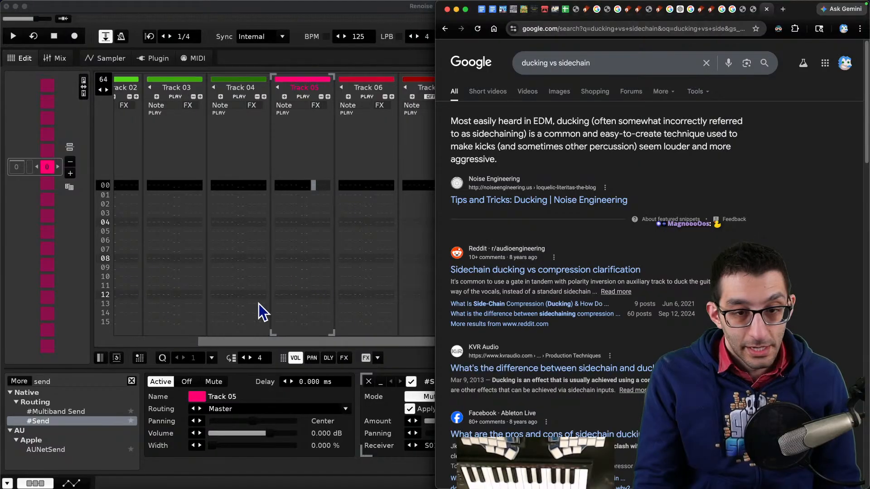
pyautogui.click(333, 302)
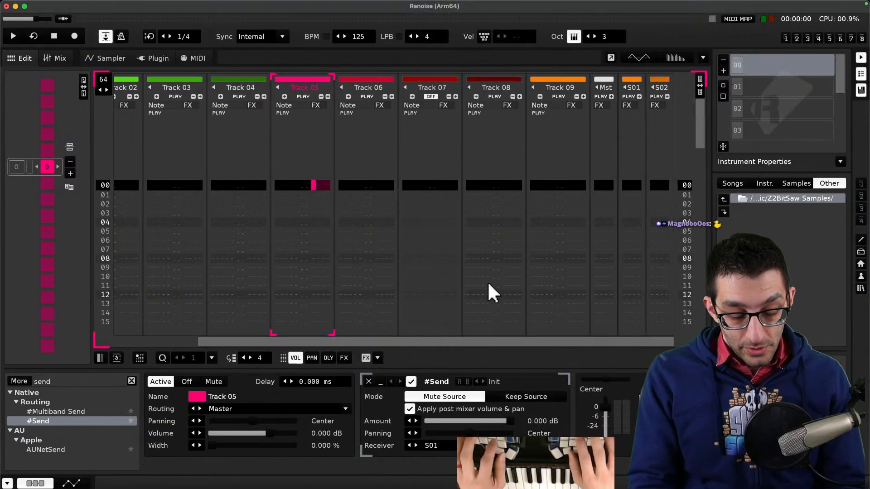
pyautogui.press('super+Tab')
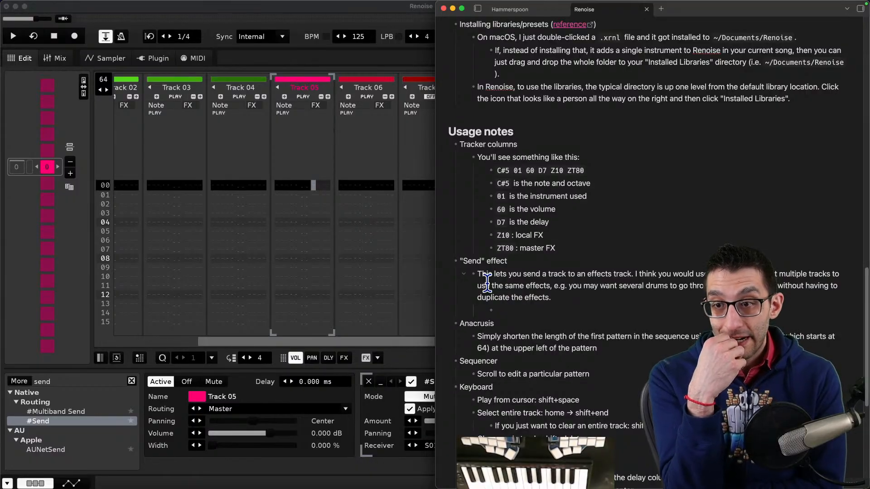
# - In the notes, add that to make an effects track you scroll the pattern right and insert a track at the end
pyautogui.write('To make ')
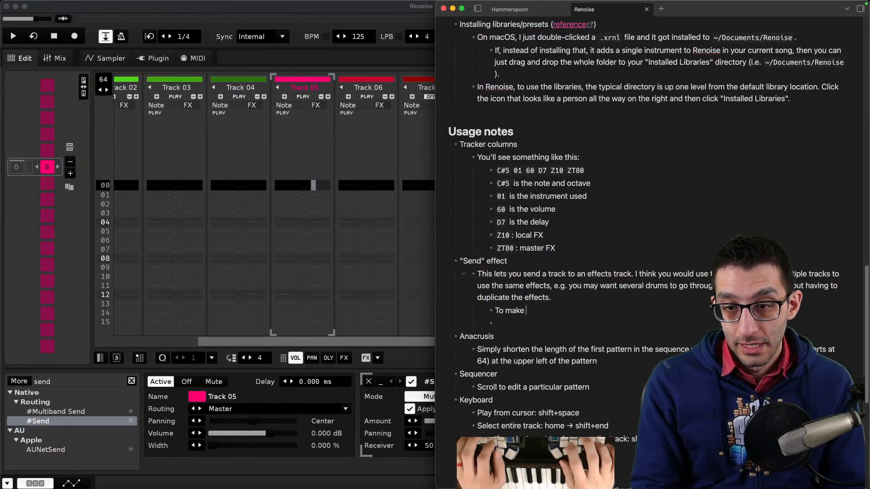
pyautogui.write('an effects track, I')
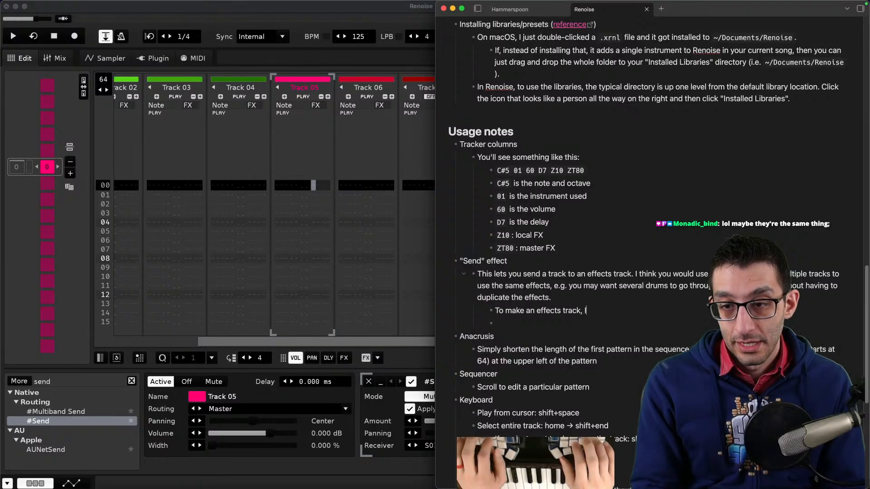
pyautogui.write(' think you have to scrol')
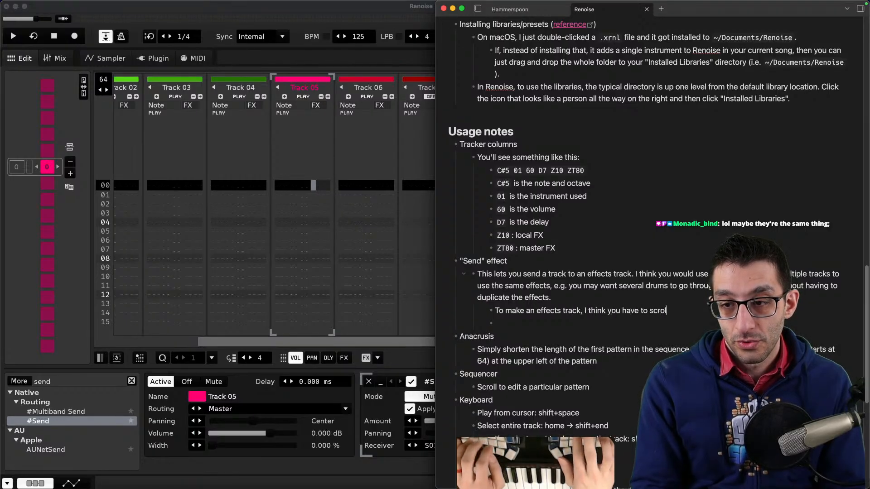
pyautogui.write('l the pattern to…')
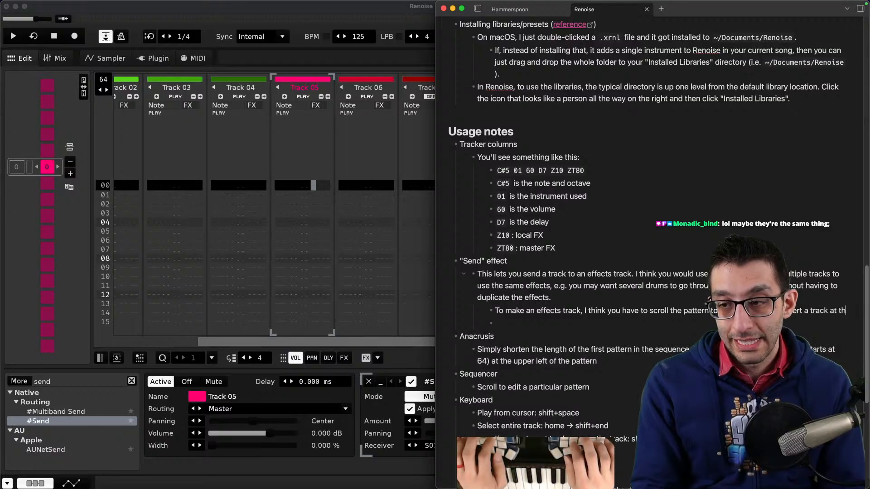
pyautogui.write('ert a track at the end. I think their insertion location determines whether you c')
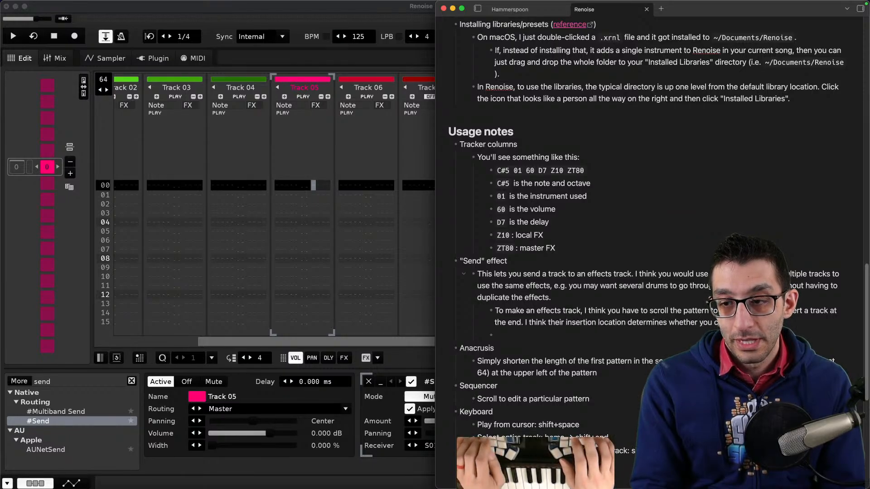
pyautogui.scroll(-10, 652, 218)
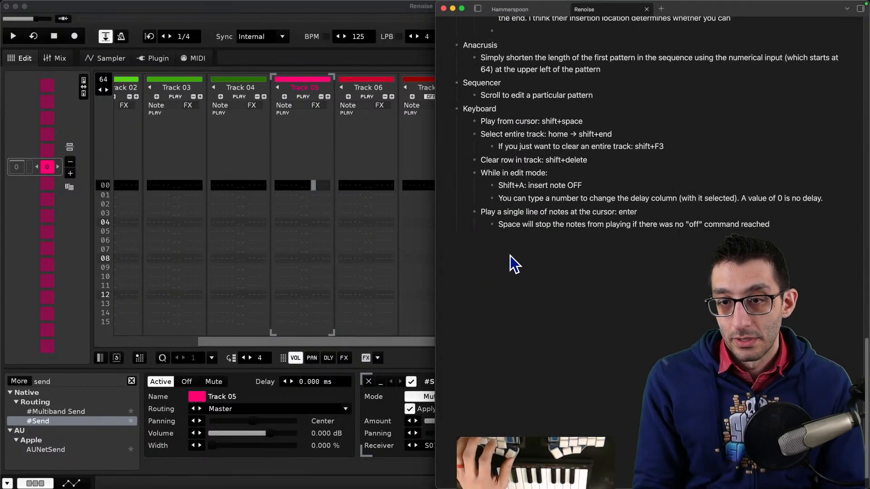
pyautogui.scroll(12, 539, 216)
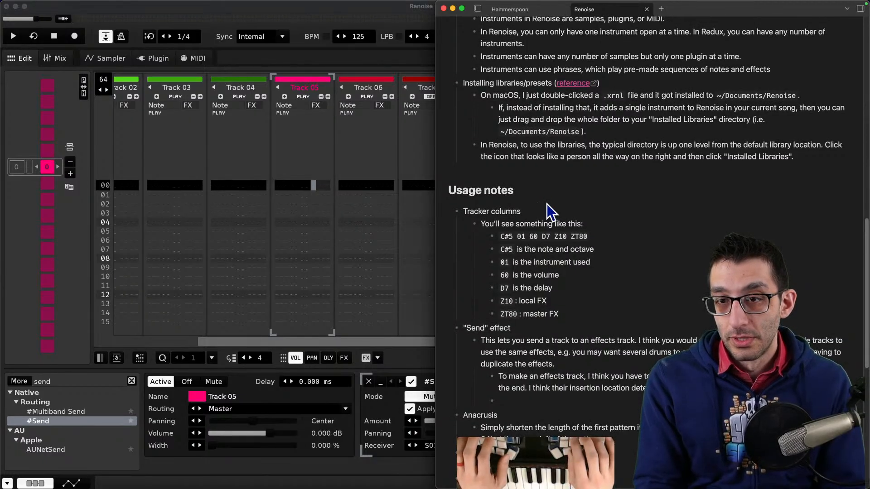
pyautogui.press('super+p')
pyautogui.write('edit')
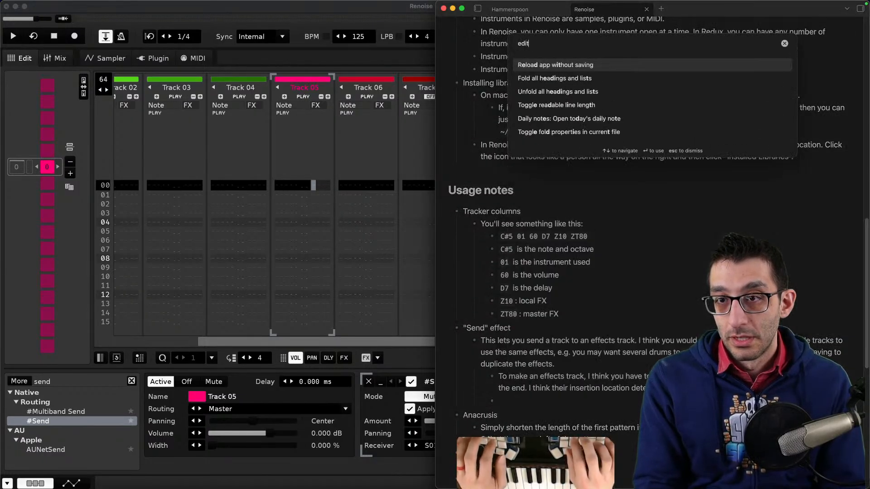
pyautogui.press('BackSpace')
pyautogui.press('BackSpace')
pyautogui.press('BackSpace')
pyautogui.press('BackSpace')
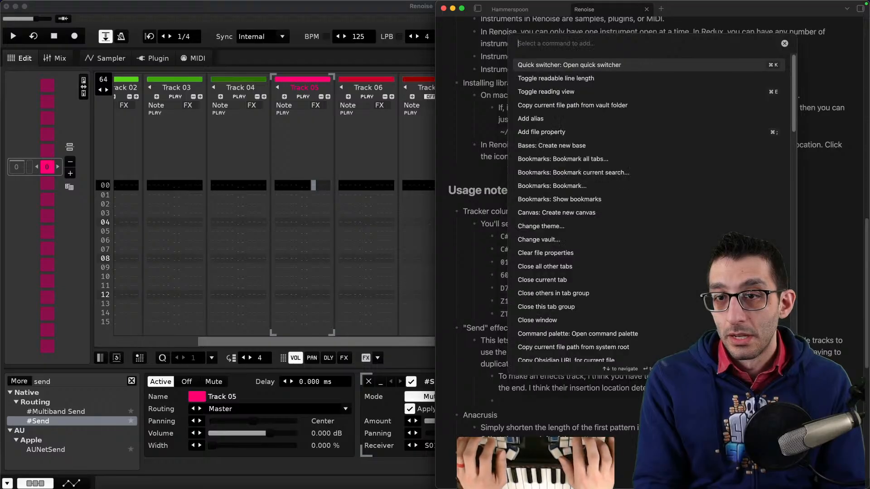
pyautogui.write('live pr')
pyautogui.press('Escape')
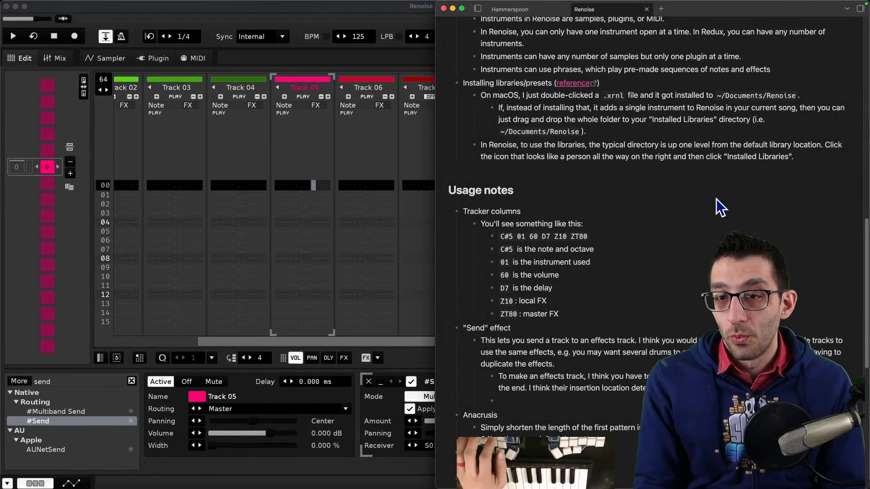
pyautogui.scroll(1, 688, 190)
pyautogui.hotkey('ctrl', 'alt', 'Return')
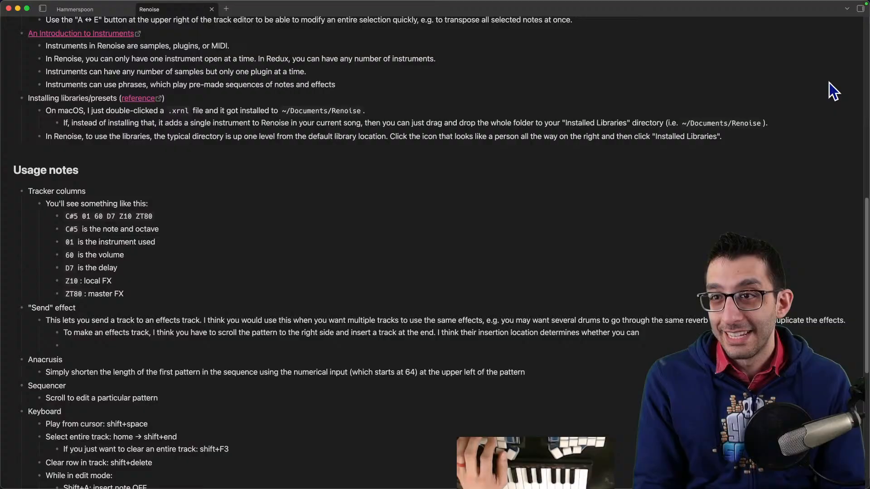
pyautogui.click(849, 10)
pyautogui.click(697, 18)
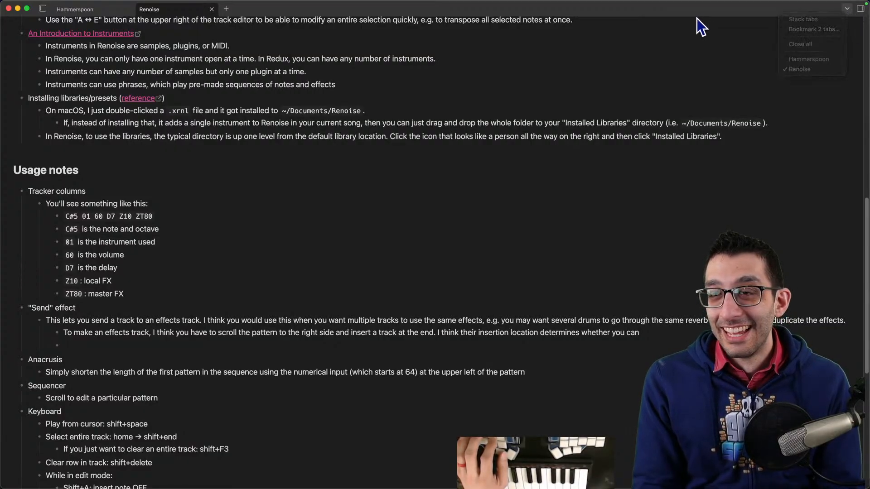
pyautogui.press('super+e')
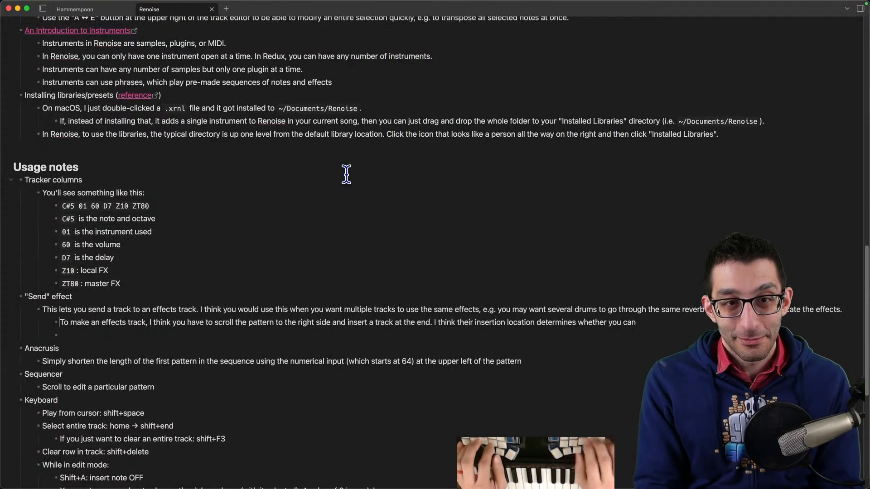
pyautogui.hotkey('ctrl', 'alt', 'Left')
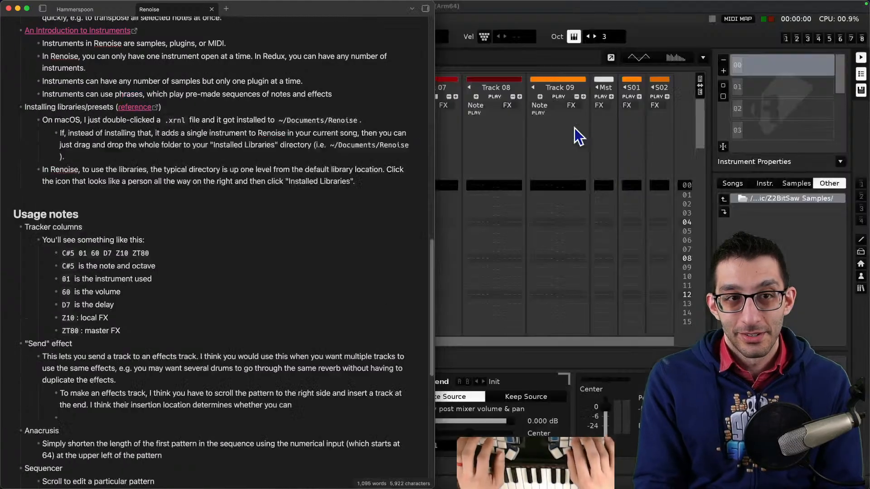
pyautogui.hotkey('ctrl', 'alt', 'Right')
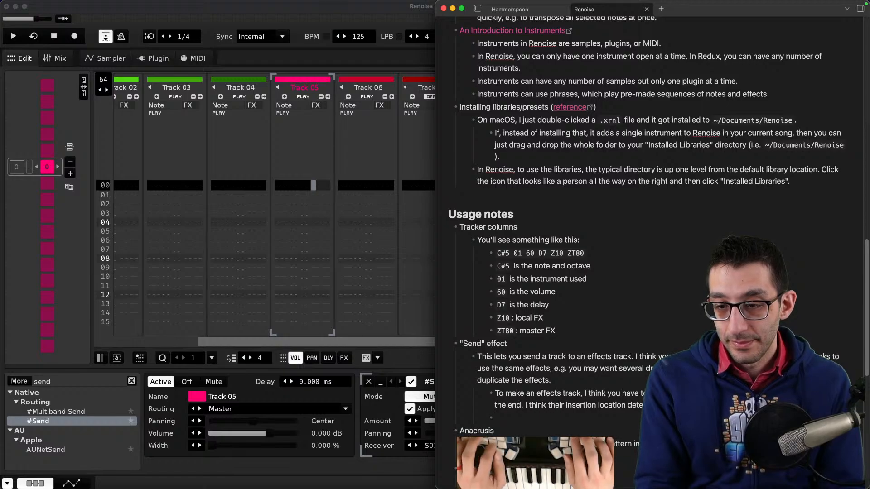
pyautogui.press('BackSpace')
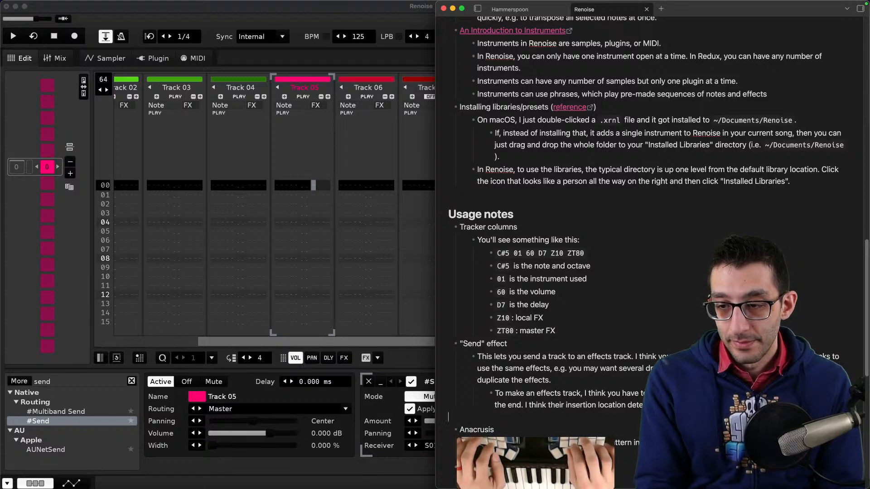
pyautogui.press('BackSpace')
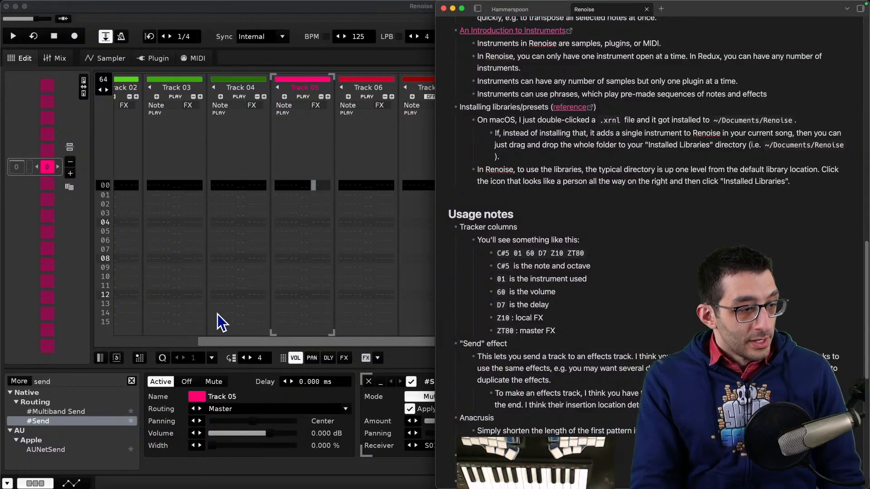
# - Open the tutorial song "Tutorial - Delay Column (Humanize)" and close its song comments
pyautogui.click(246, 290)
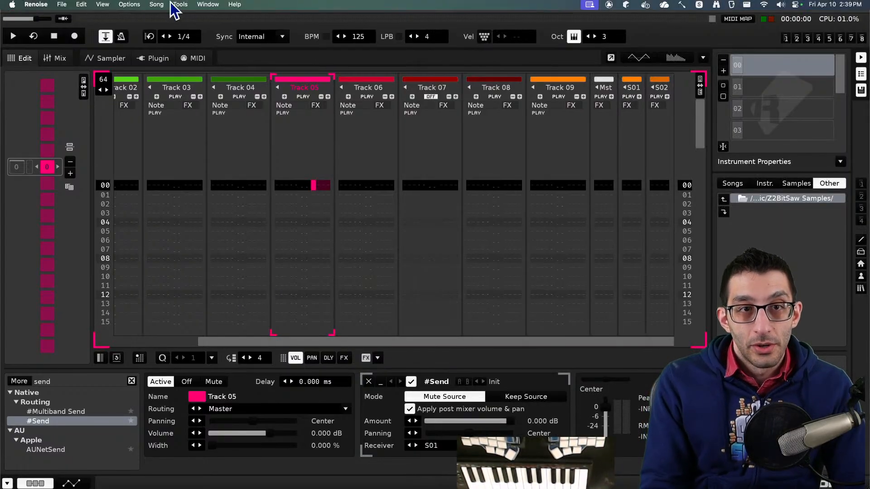
pyautogui.click(178, 5)
pyautogui.moveTo(260, 60)
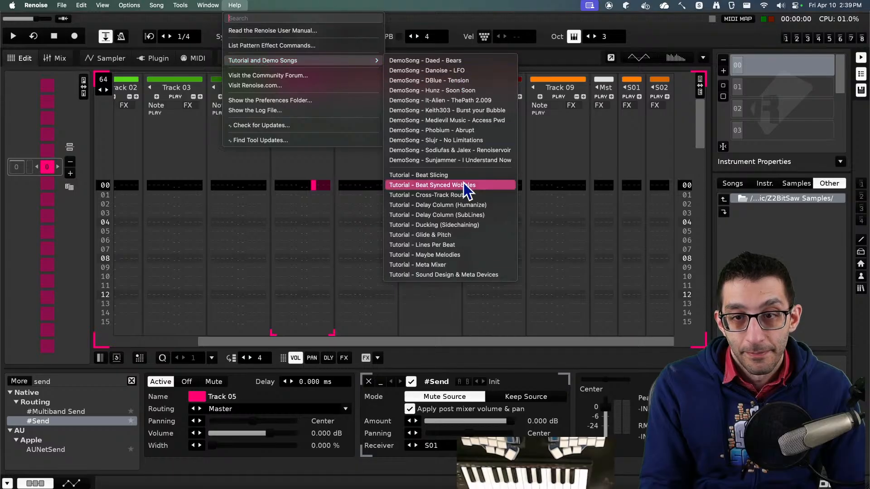
pyautogui.click(466, 206)
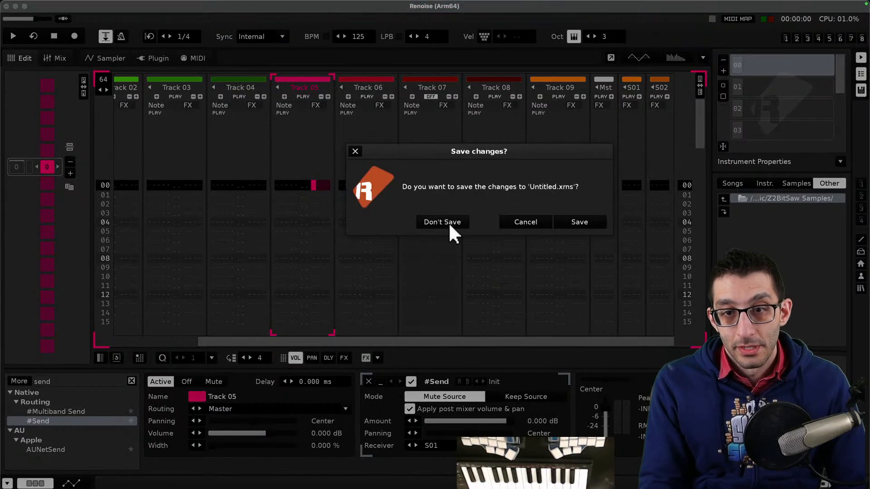
pyautogui.click(449, 222)
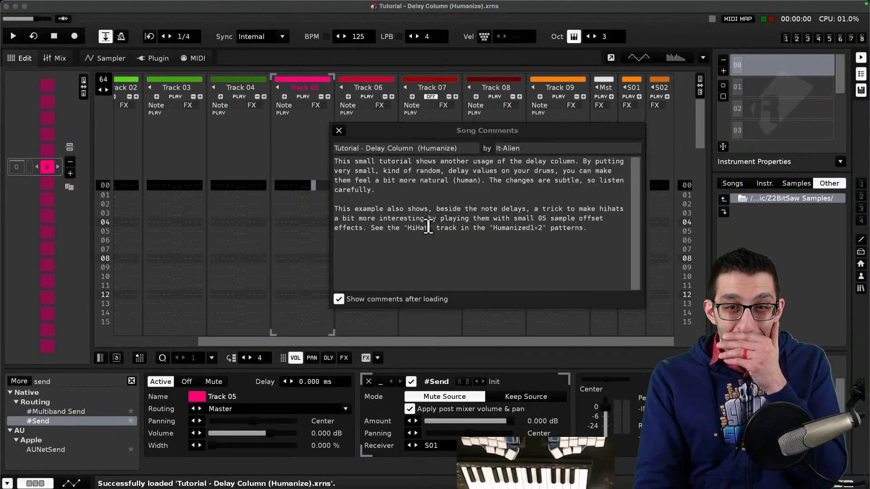
pyautogui.click(339, 130)
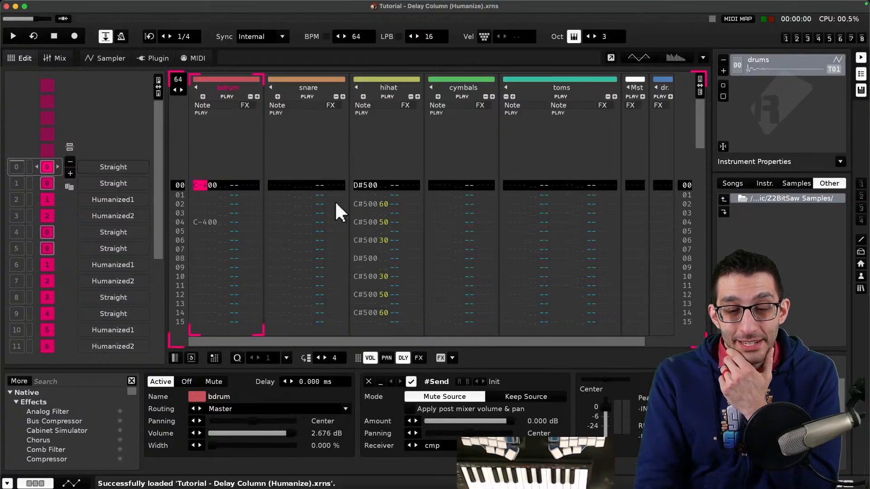
# - Play the tutorial song and inspect the send devices and receivers on each drum track
pyautogui.press('space')
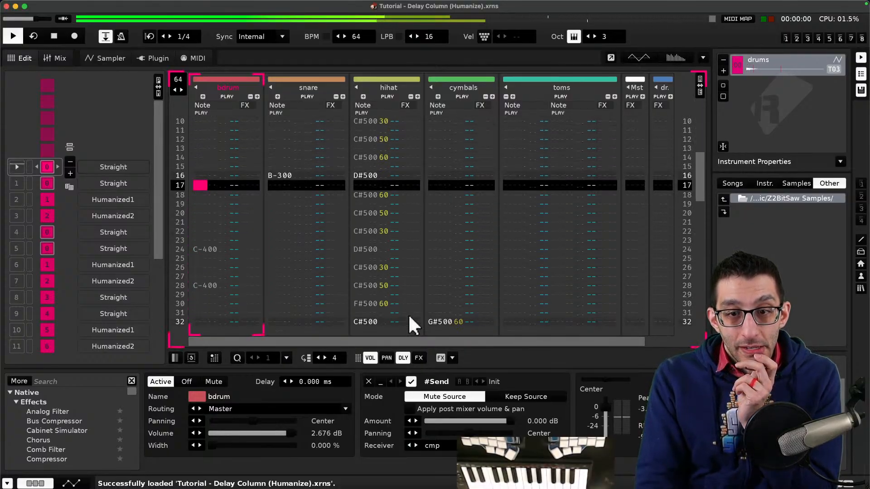
pyautogui.moveTo(301, 340); pyautogui.dragTo(640, 341)
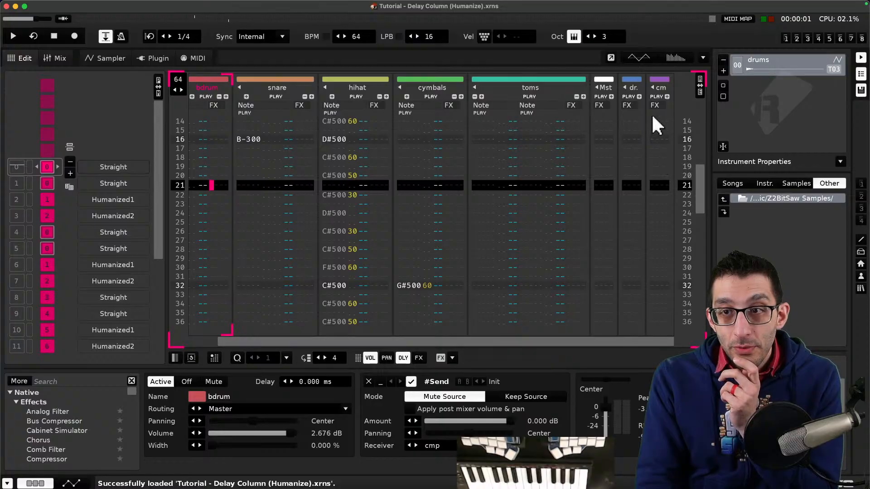
pyautogui.click(661, 86)
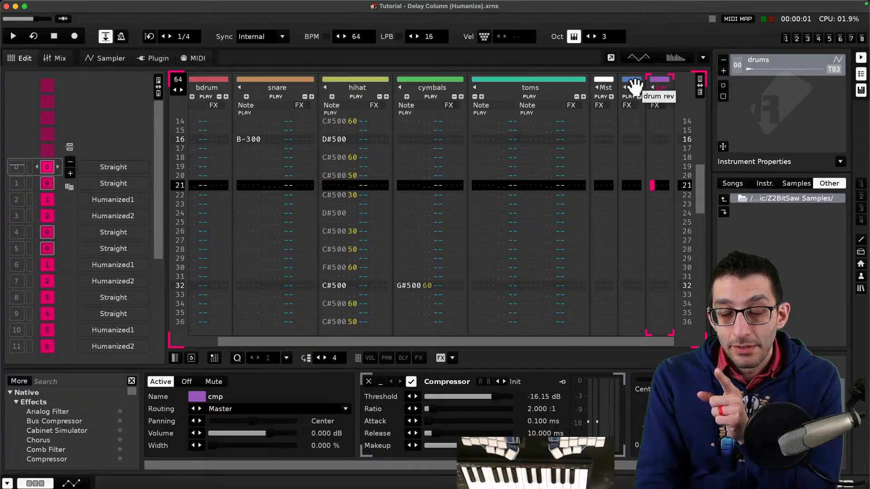
pyautogui.moveTo(339, 340); pyautogui.dragTo(270, 208)
pyautogui.click(218, 149)
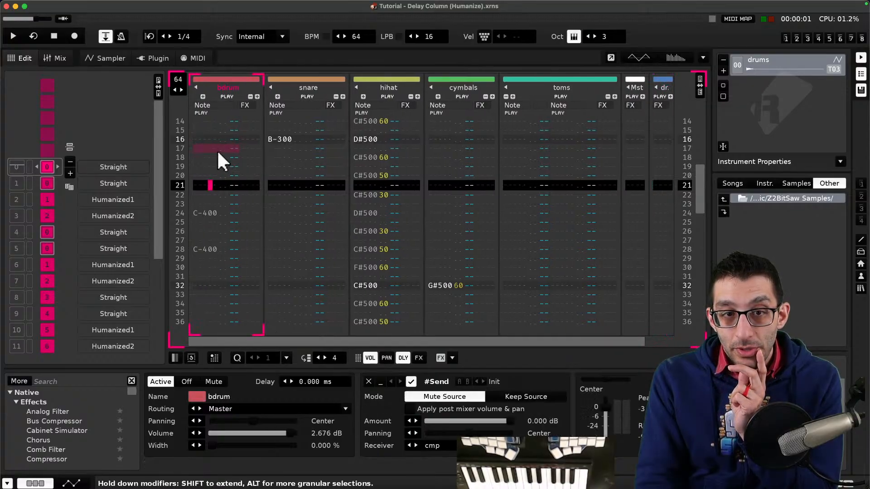
pyautogui.press('Tab')
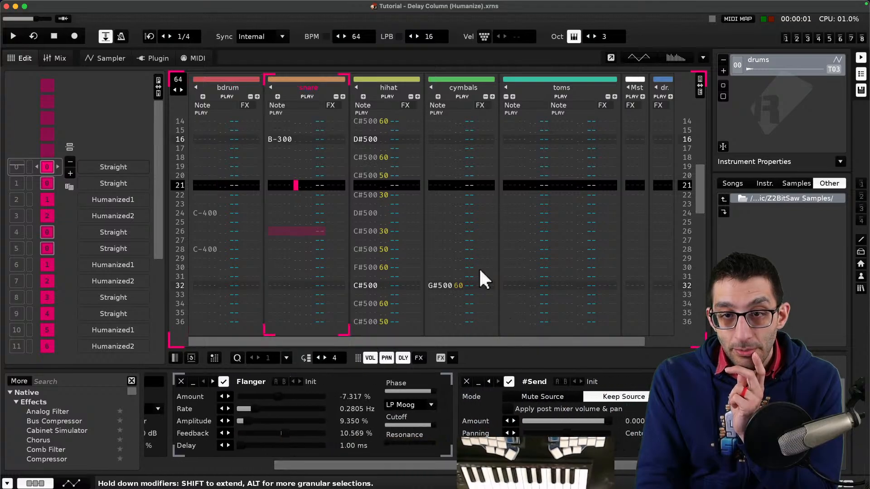
pyautogui.press('Tab')
pyautogui.hscroll(2, 497, 403)
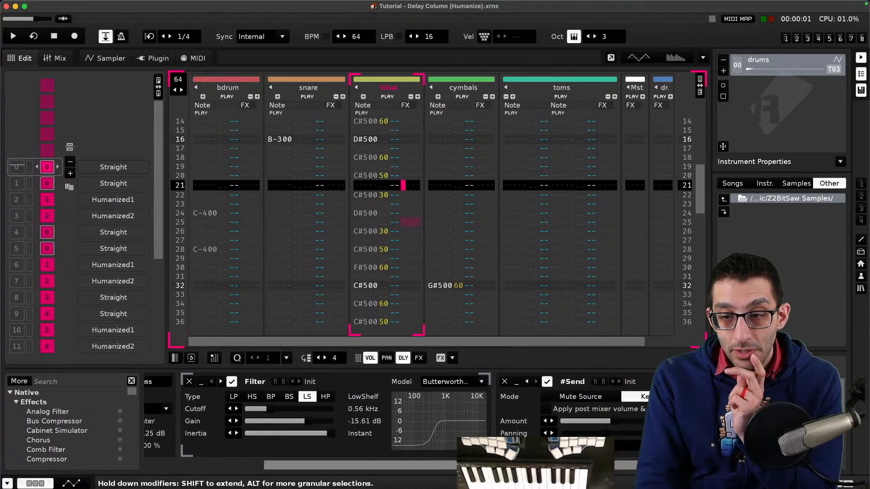
pyautogui.press('Tab')
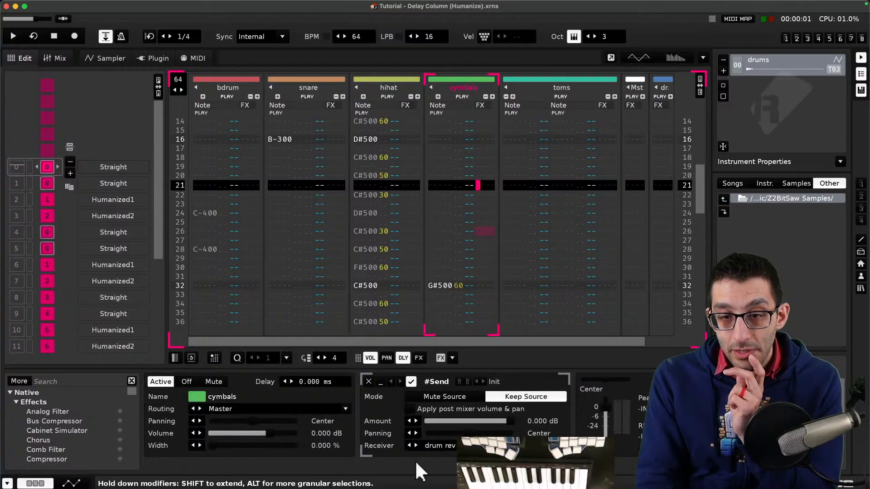
pyautogui.press('Tab')
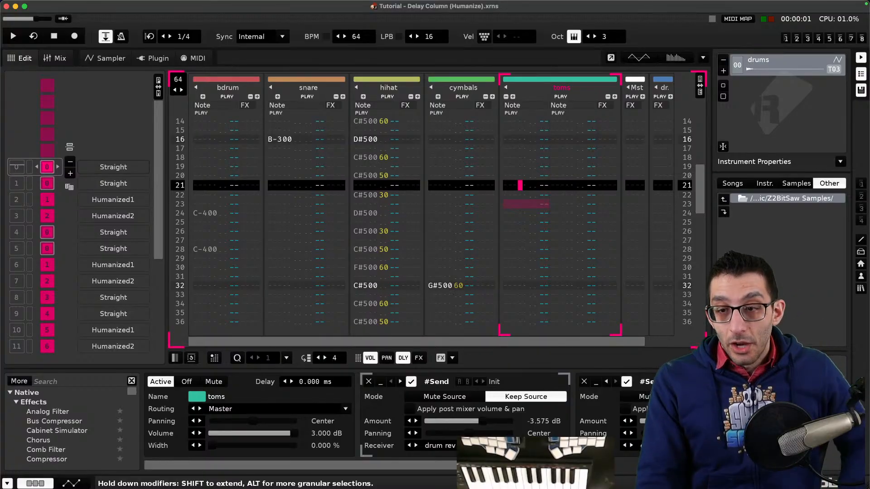
pyautogui.hscroll(3, 469, 414)
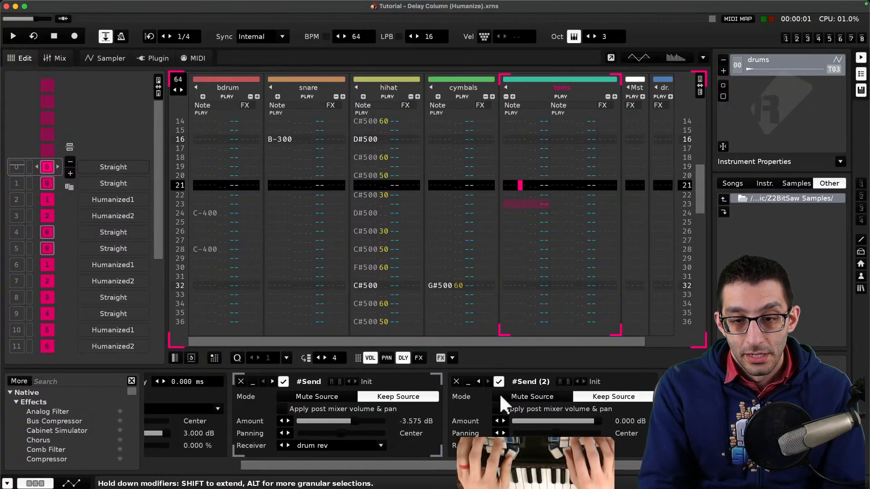
# - In the notes, add a new sub-bullet starting "You can have multiple "send" effects on the same t"
pyautogui.press('super+Tab')
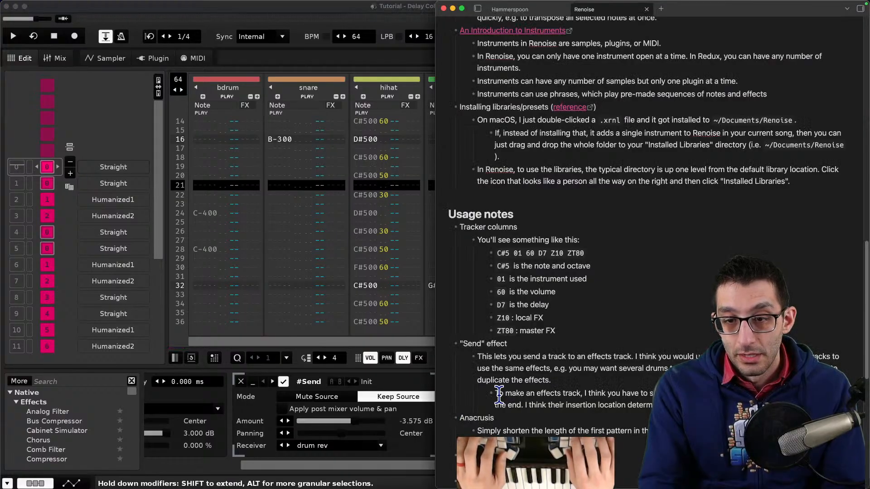
pyautogui.press('Return')
pyautogui.hotkey('shift', 'Tab')
pyautogui.write('You can have')
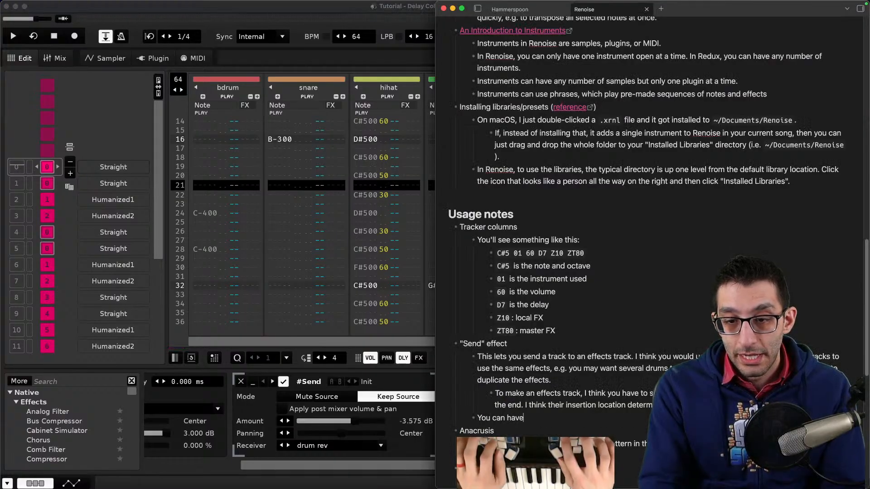
pyautogui.write(' multiple "send" effects')
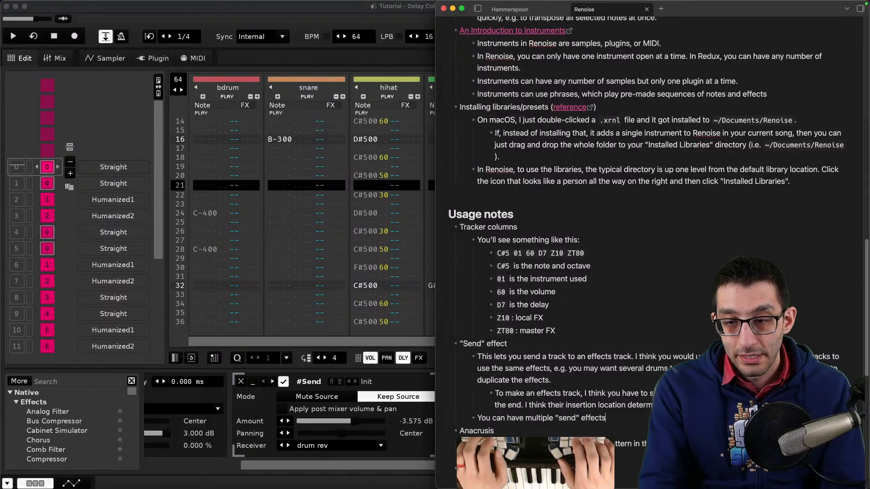
pyautogui.write(' on the same t')
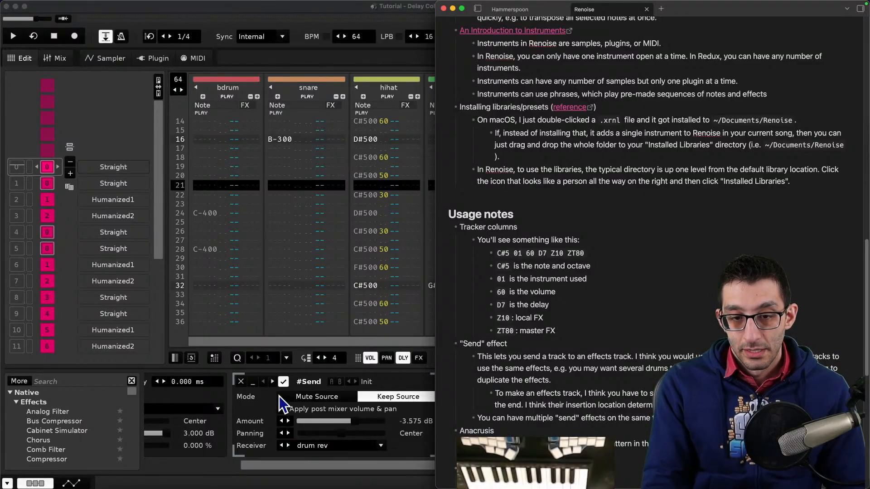
# - Back in the tracker, briefly play and stop the tutorial song while viewing its two Send devices
pyautogui.click(348, 463)
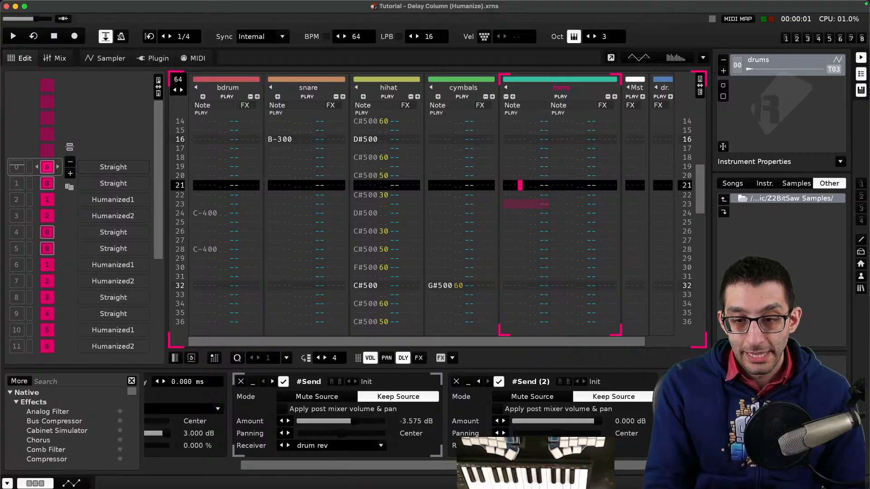
pyautogui.moveTo(572, 465)
pyautogui.mouseDown()
pyautogui.moveTo(619, 471)
pyautogui.moveTo(339, 453)
pyautogui.moveTo(585, 466)
pyautogui.mouseUp()
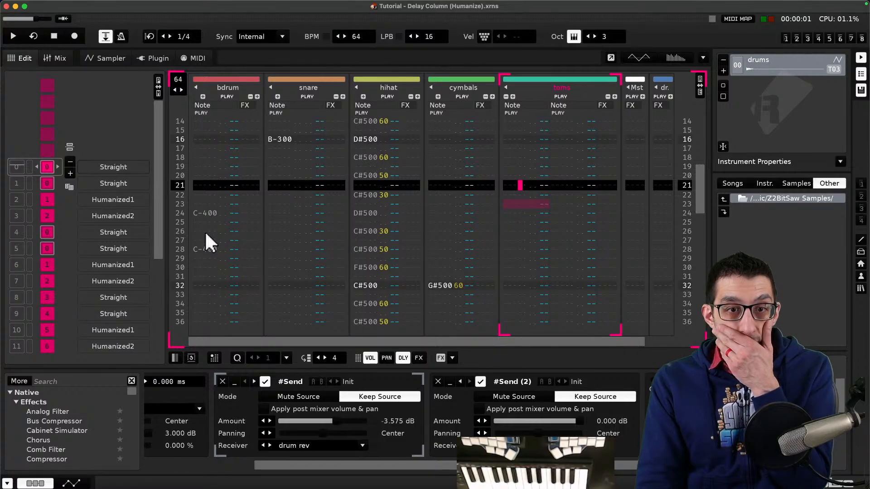
pyautogui.press('space')
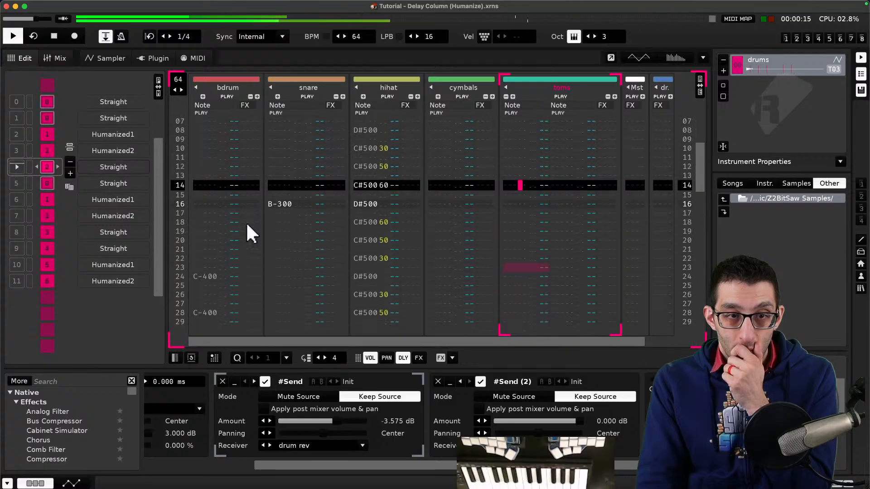
pyautogui.press('space')
# - Open the tutorial song "Tutorial - Delay Column (SubLines)", close its song comments, and start playback
pyautogui.click(234, 5)
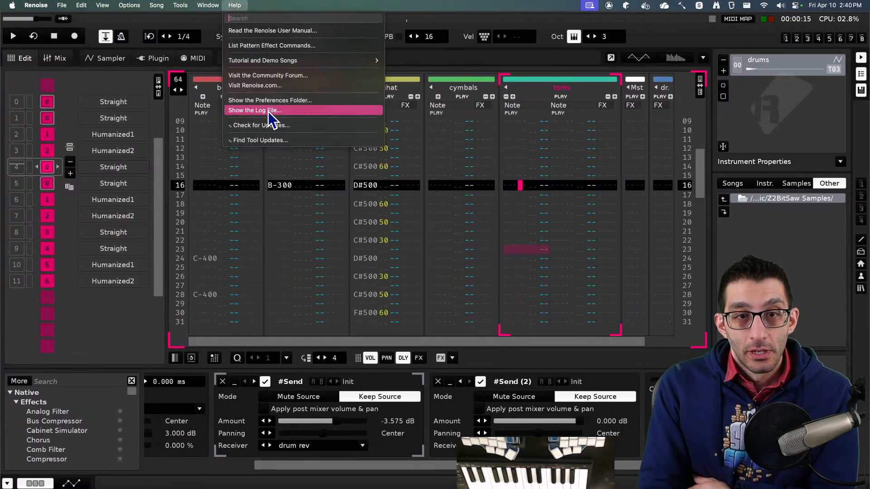
pyautogui.moveTo(313, 72)
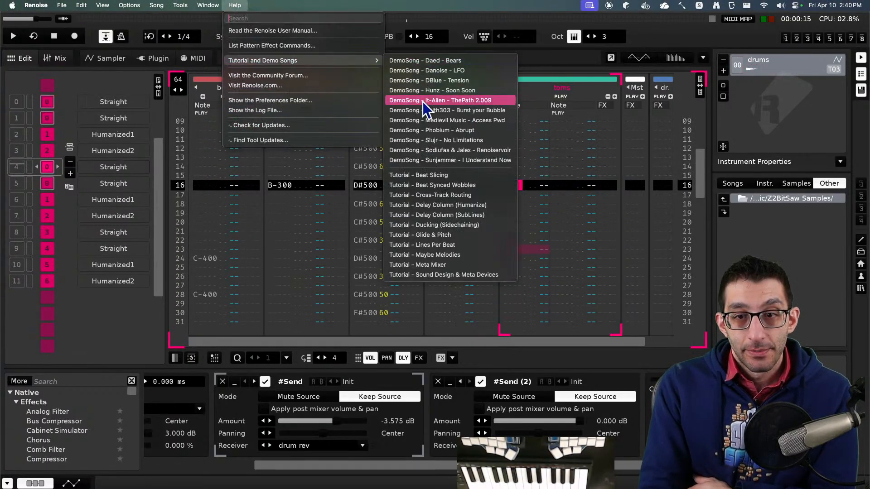
pyautogui.click(469, 215)
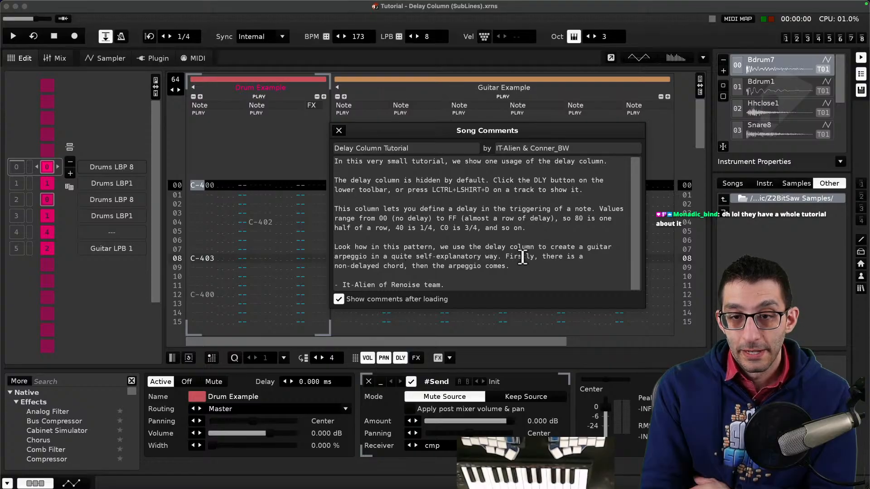
pyautogui.press('Escape')
pyautogui.press('space')
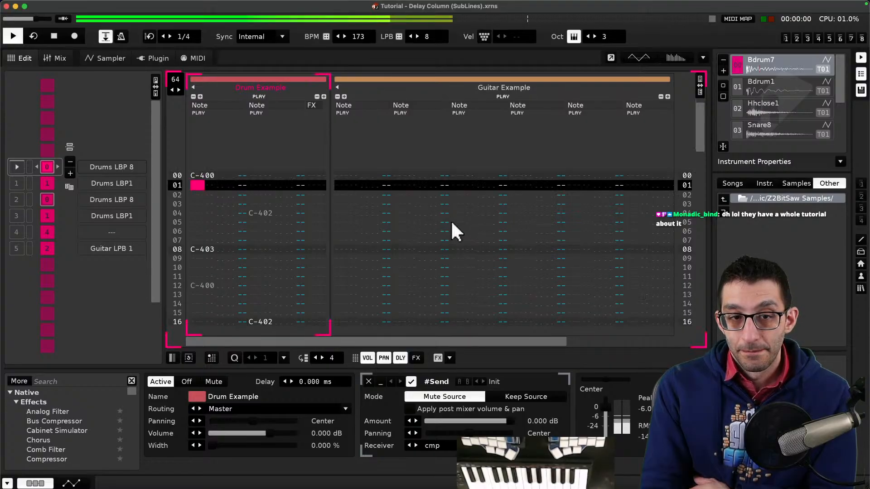
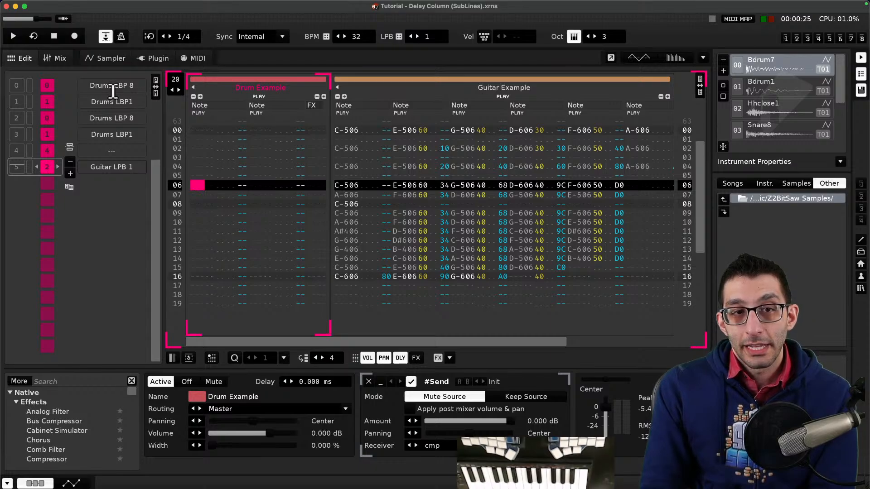
# - Replay the Delay Column tutorial's drum pattern from the start several times, examining its delay column values
pyautogui.click(70, 83)
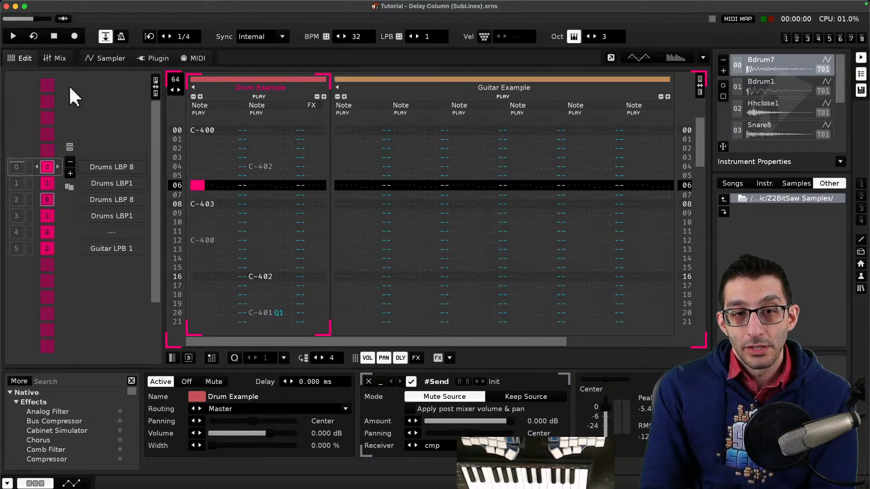
pyautogui.press('space')
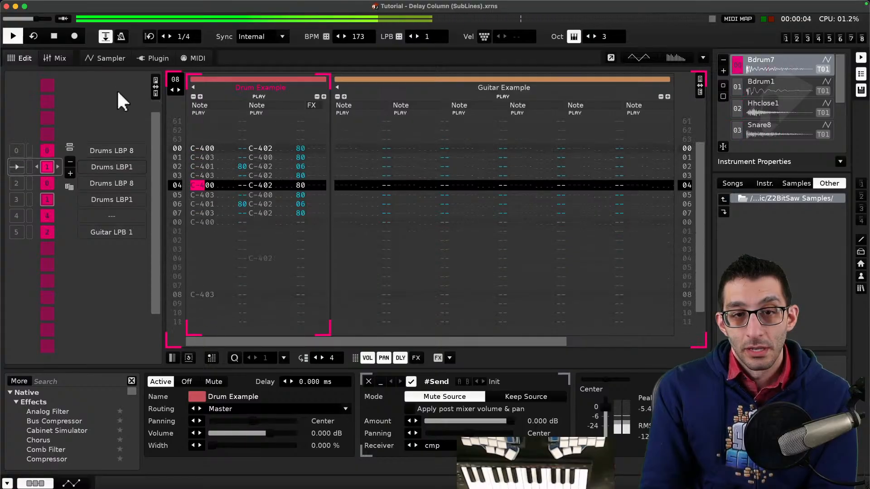
pyautogui.press('space')
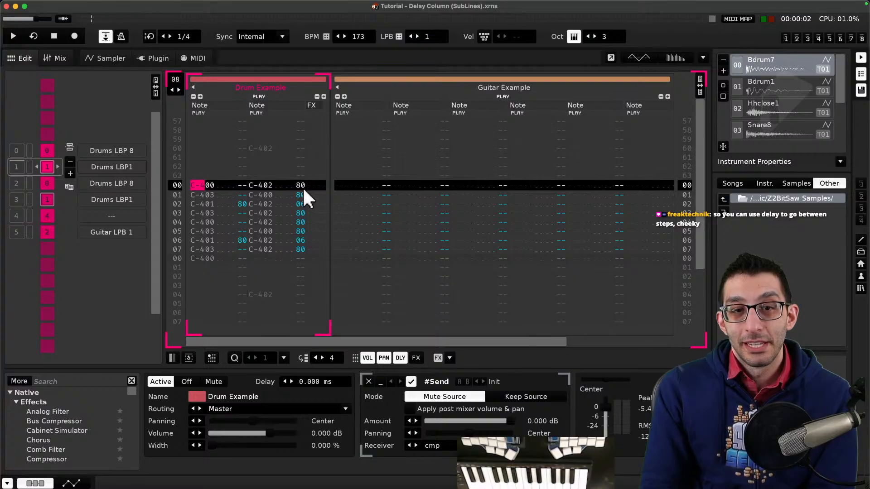
pyautogui.press('Return')
pyautogui.press('Return')
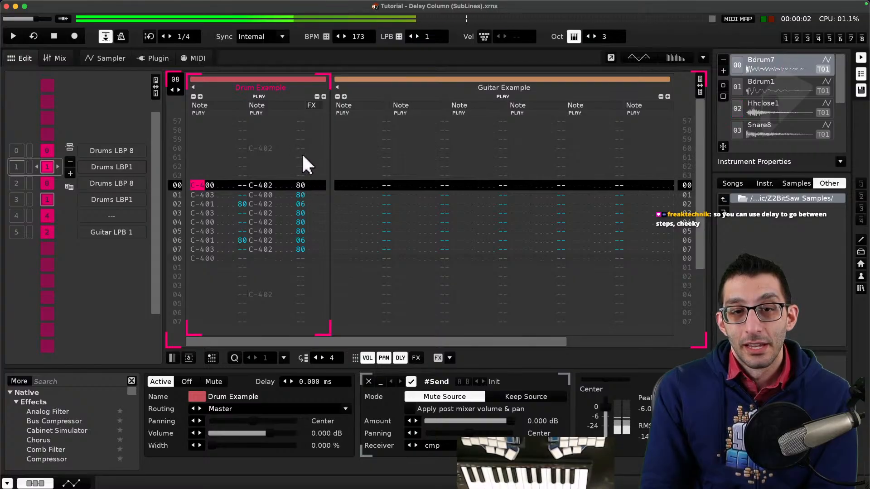
pyautogui.press('Return')
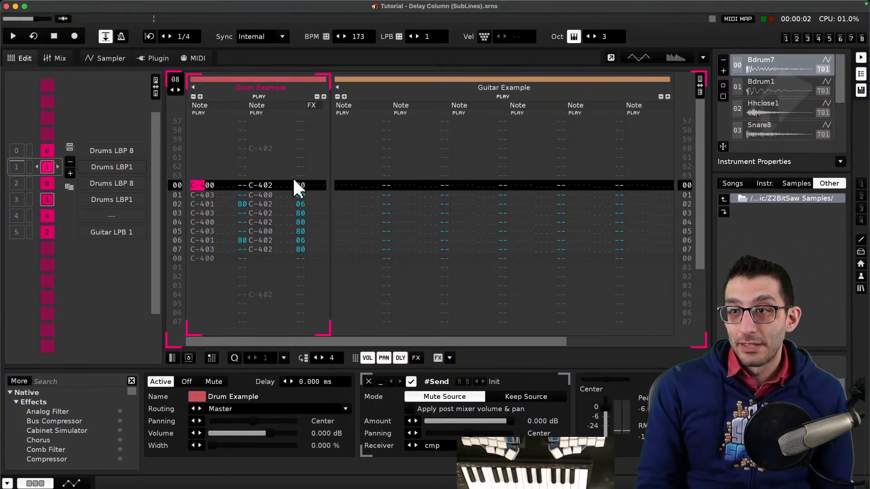
pyautogui.press('Return')
pyautogui.press('Return')
pyautogui.press('Down')
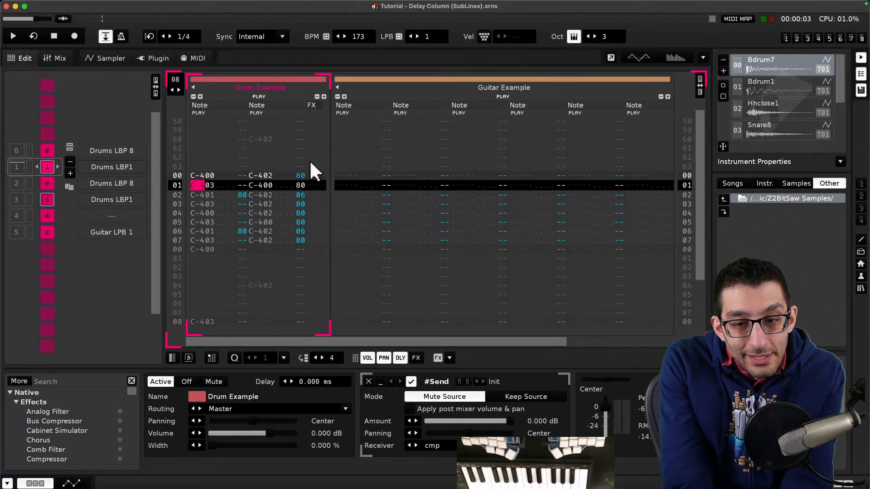
# - Open the tutorial song "Tutorial - Ducking (Sidechaining)" and close its song comments
pyautogui.click(234, 5)
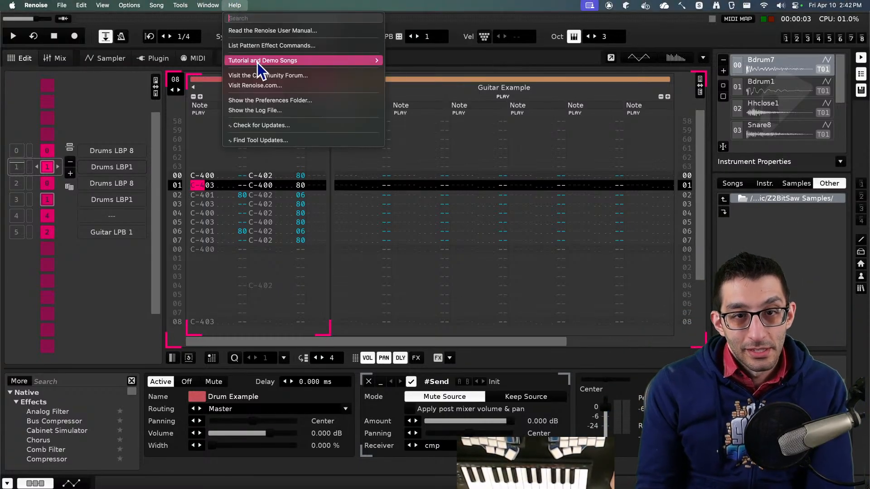
pyautogui.moveTo(257, 63)
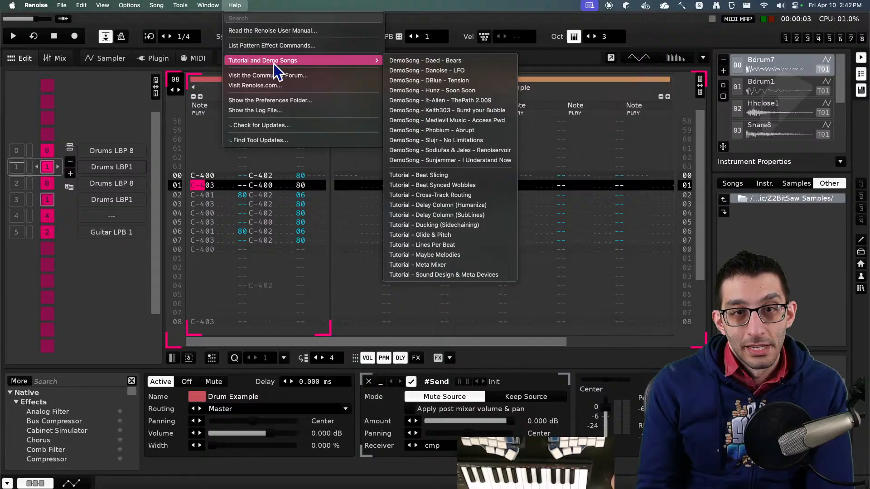
pyautogui.click(458, 227)
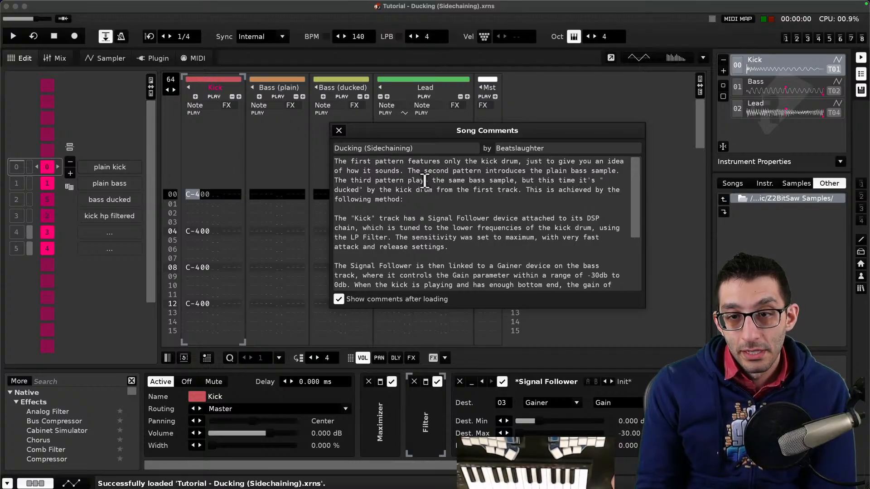
pyautogui.click(338, 131)
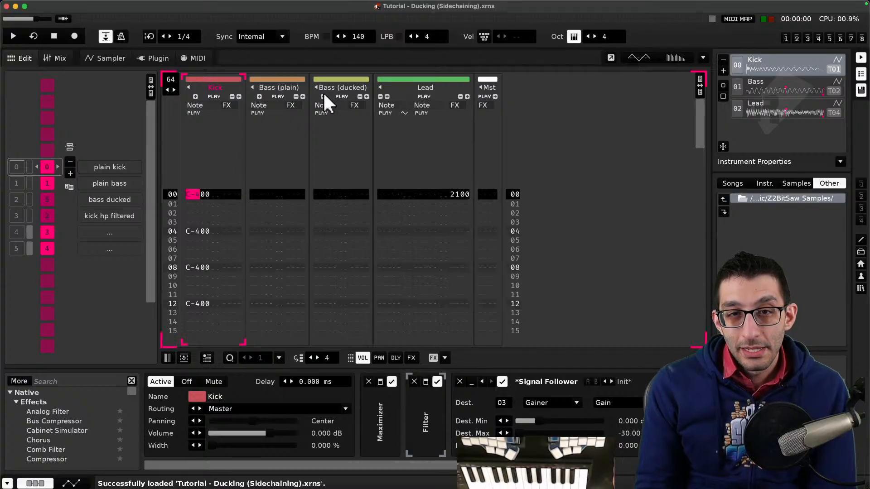
# - Open the tutorial song "Tutorial - Cross-Track Routing" and close its song comments
pyautogui.click(235, 5)
pyautogui.moveTo(279, 64)
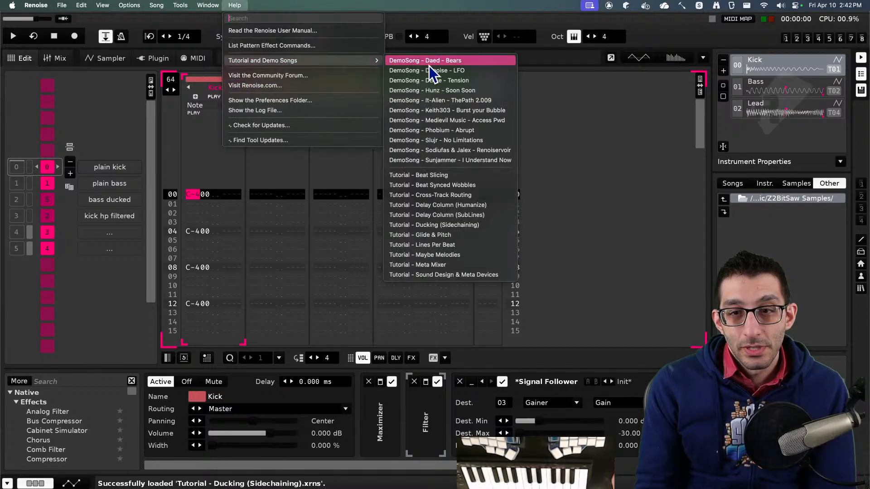
pyautogui.click(460, 197)
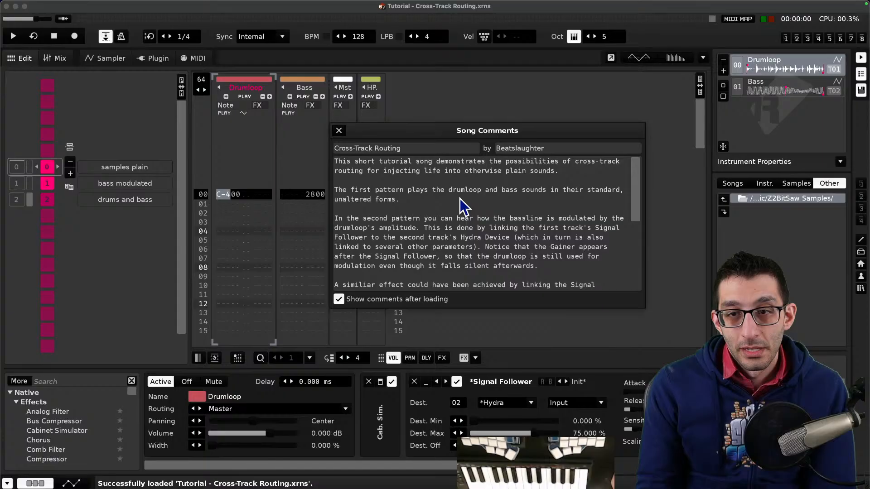
pyautogui.click(339, 131)
# - Play the Cross-Track Routing song, open the Drumloop instrument's waveform in the sampler, and briefly audition it
pyautogui.press('space')
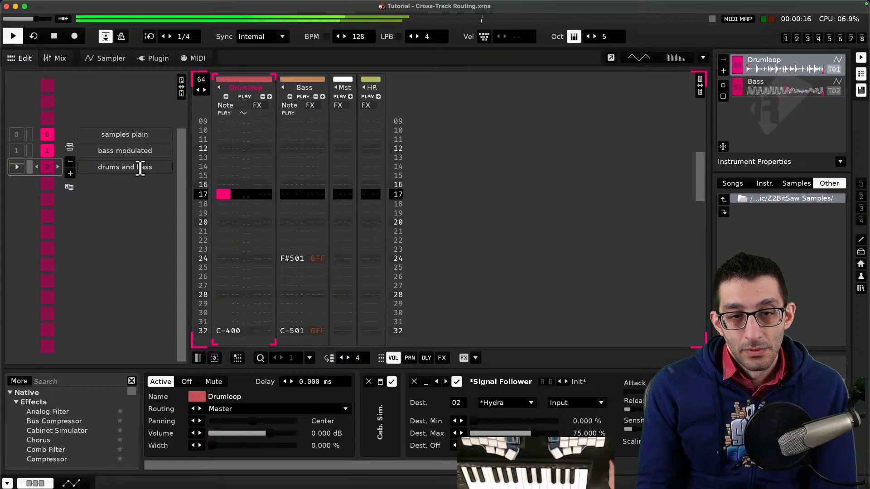
pyautogui.press('space')
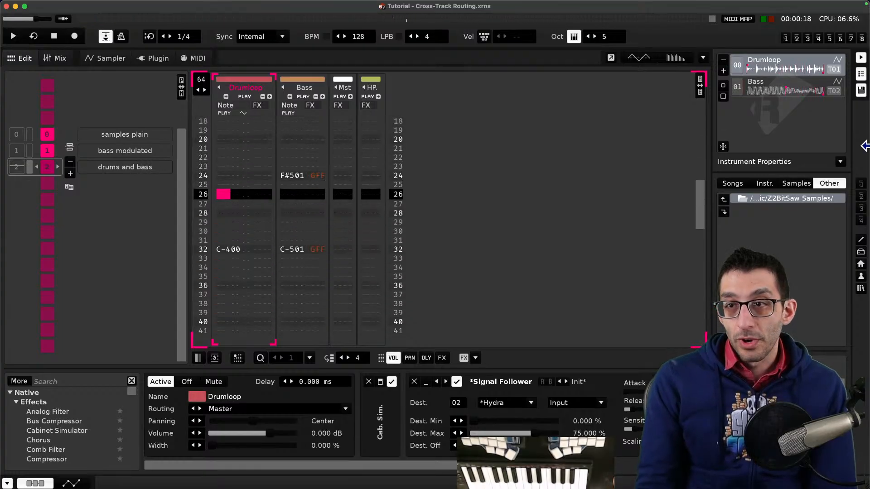
pyautogui.doubleClick(784, 65)
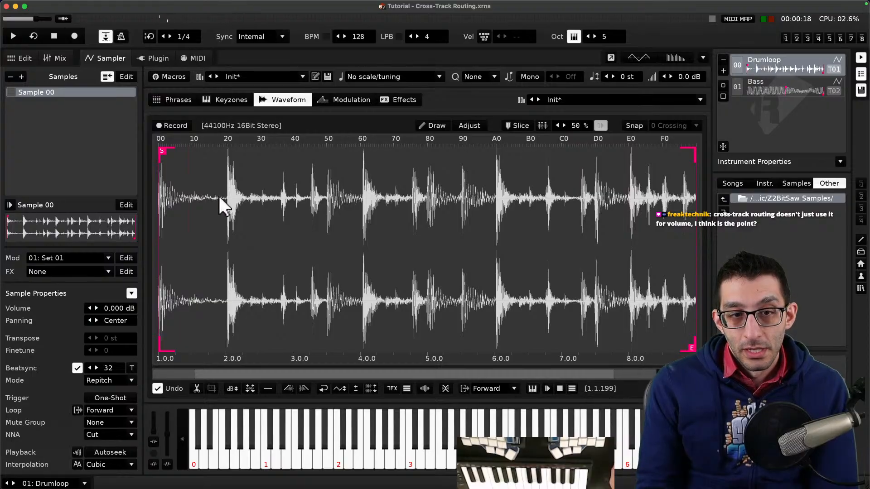
pyautogui.press('space')
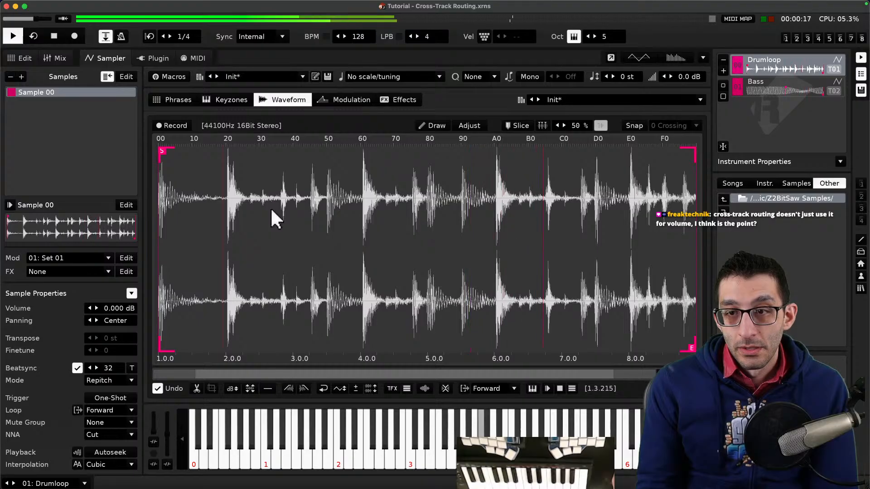
pyautogui.press('space')
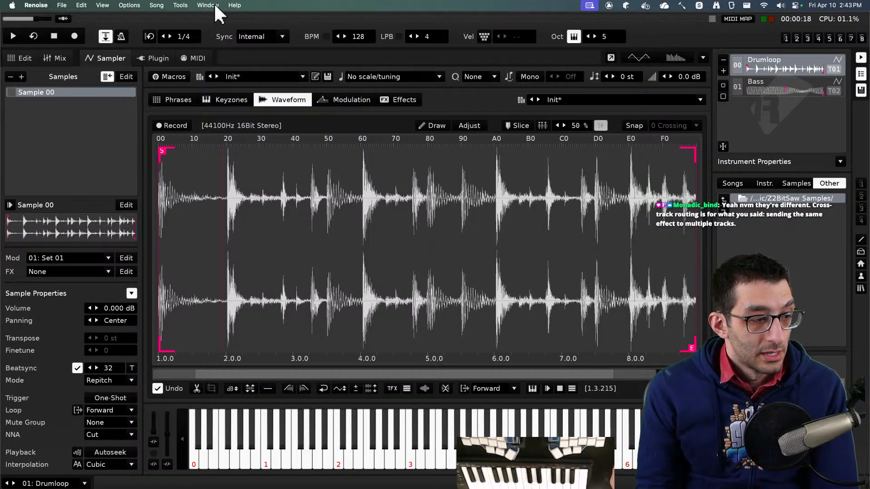
pyautogui.click(210, 5)
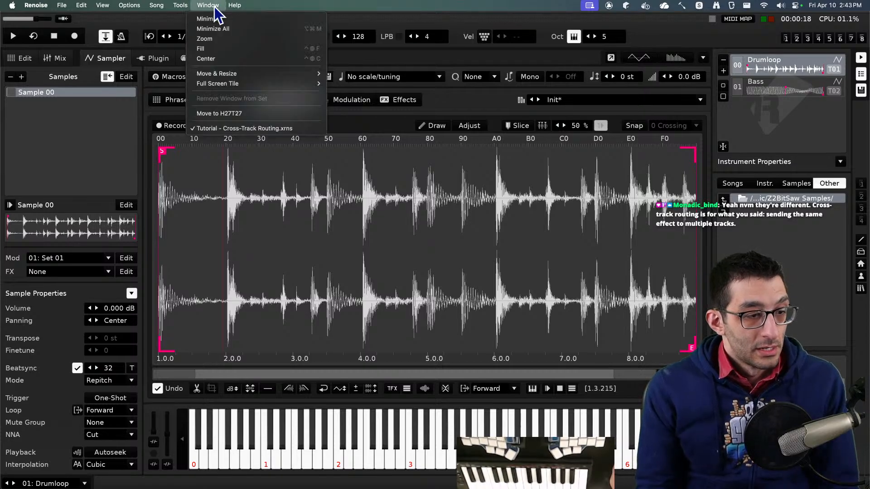
pyautogui.click(214, 7)
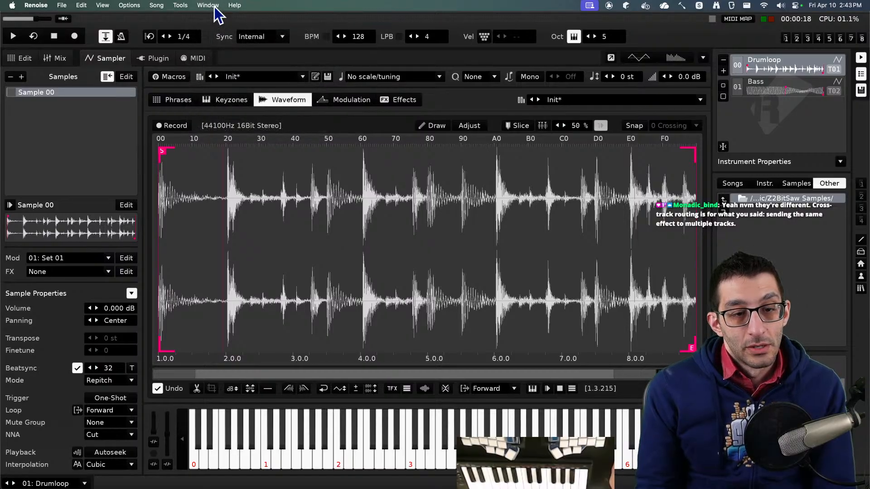
pyautogui.click(212, 6)
pyautogui.click(214, 7)
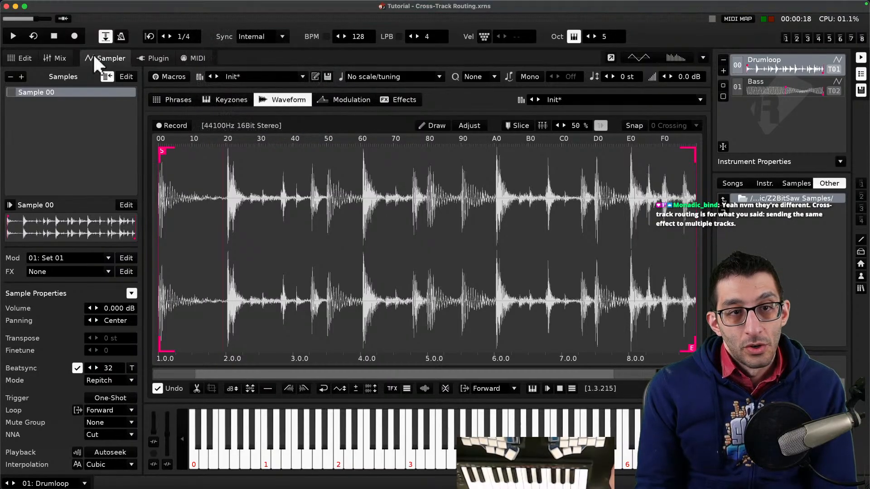
# - Return to the pattern editor, select the HP Flanger track and expand its Flanger and Filter devices
pyautogui.click(32, 57)
pyautogui.scroll(10, 243, 140)
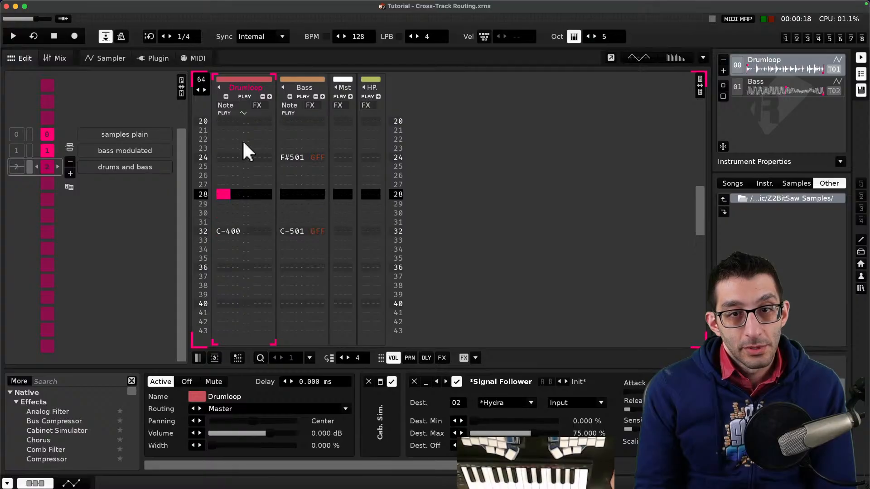
pyautogui.click(369, 78)
pyautogui.click(369, 81)
pyautogui.click(375, 88)
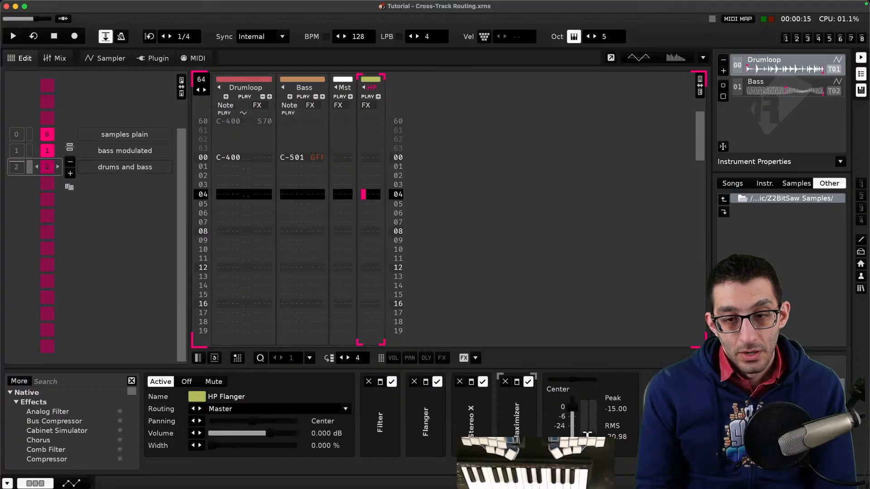
pyautogui.click(425, 383)
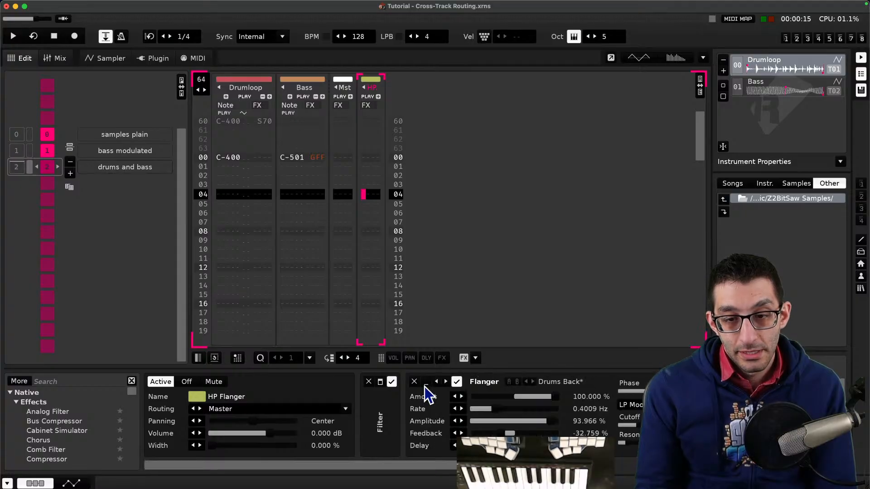
pyautogui.click(381, 382)
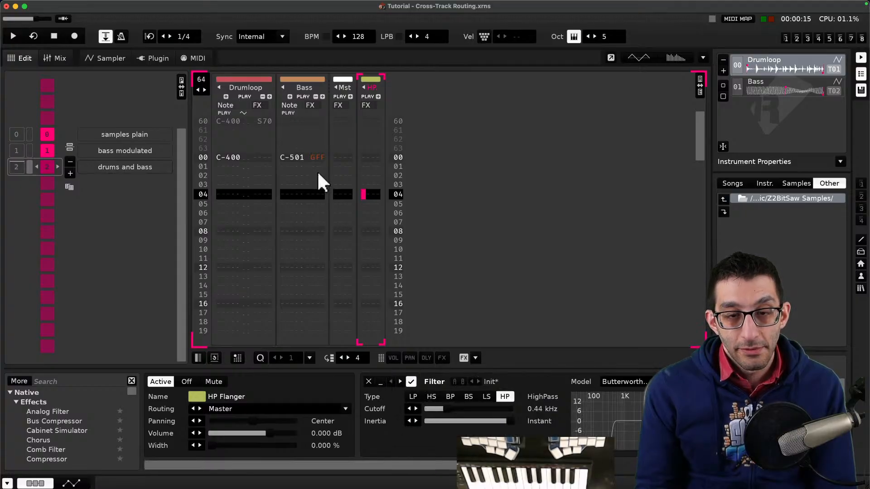
# - Select the Drumloop track and inspect the Signal Follower's destination effect and parameter lists
pyautogui.click(233, 194)
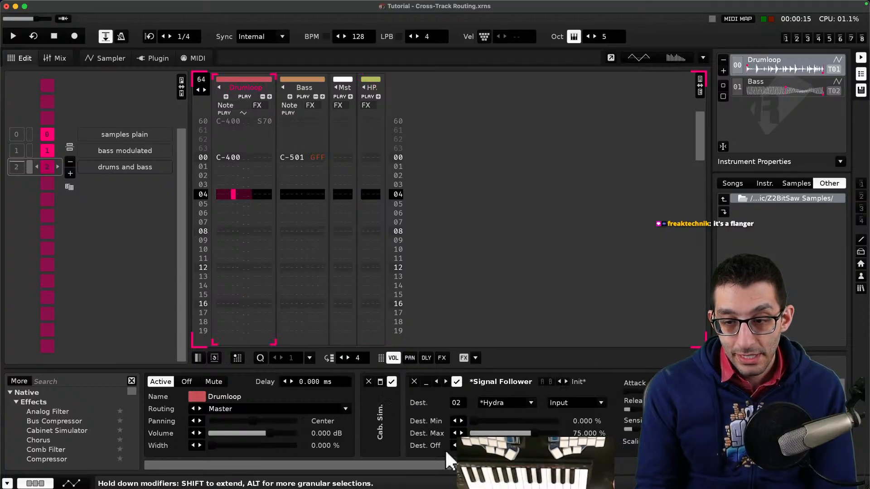
pyautogui.moveTo(423, 462); pyautogui.dragTo(472, 458)
pyautogui.click(400, 395)
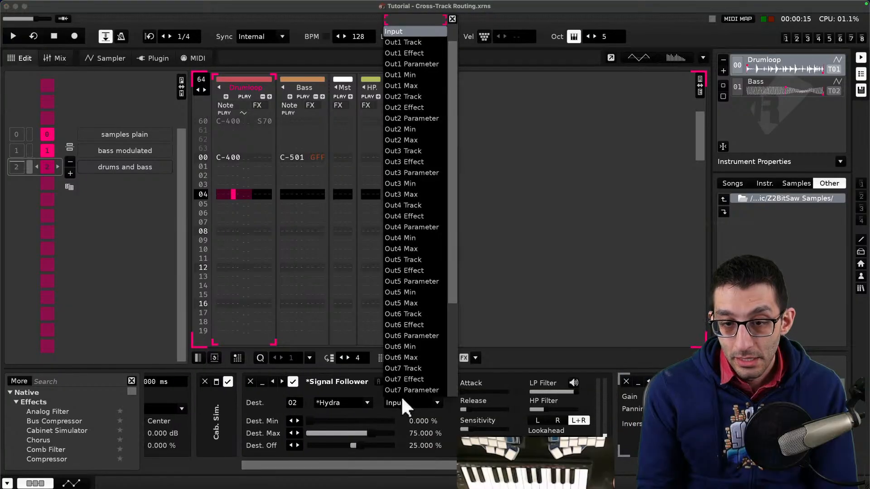
pyautogui.click(403, 399)
pyautogui.click(367, 402)
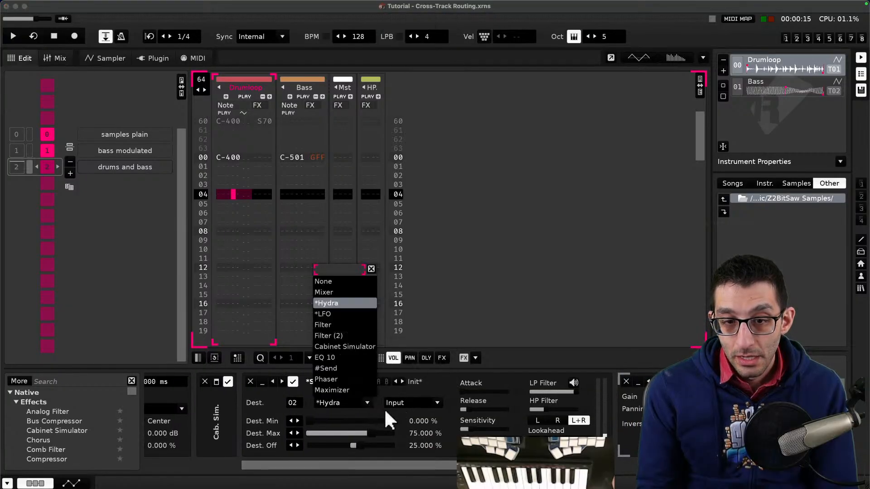
pyautogui.press('Escape')
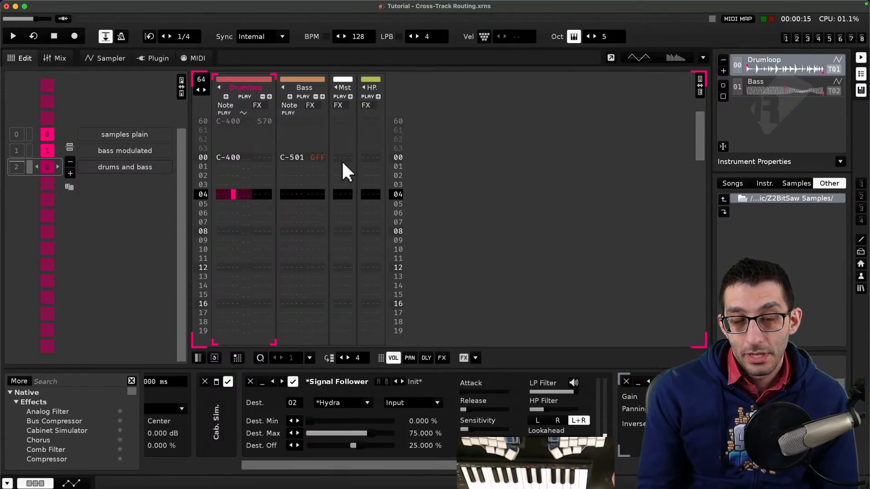
# - Select the Bass track and inspect its Hydra, Filter and LFO devices and its automation view
pyautogui.click(296, 168)
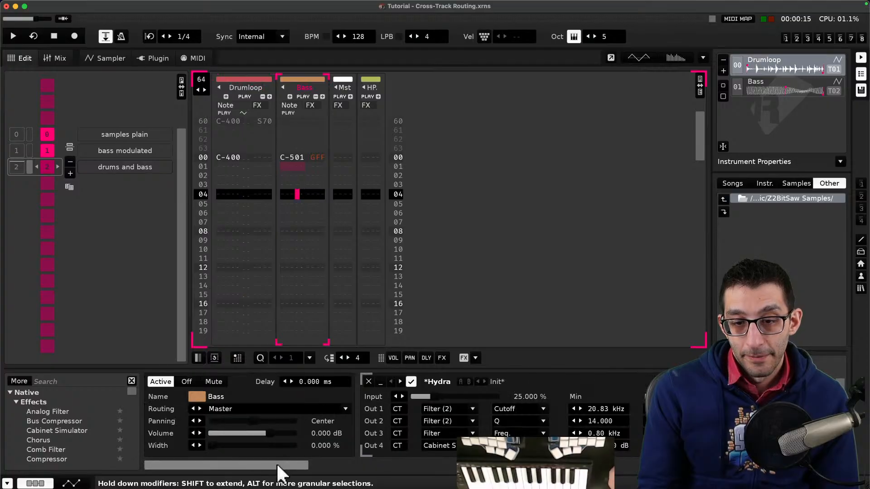
pyautogui.moveTo(276, 463); pyautogui.dragTo(359, 468)
pyautogui.moveTo(399, 466); pyautogui.dragTo(466, 466)
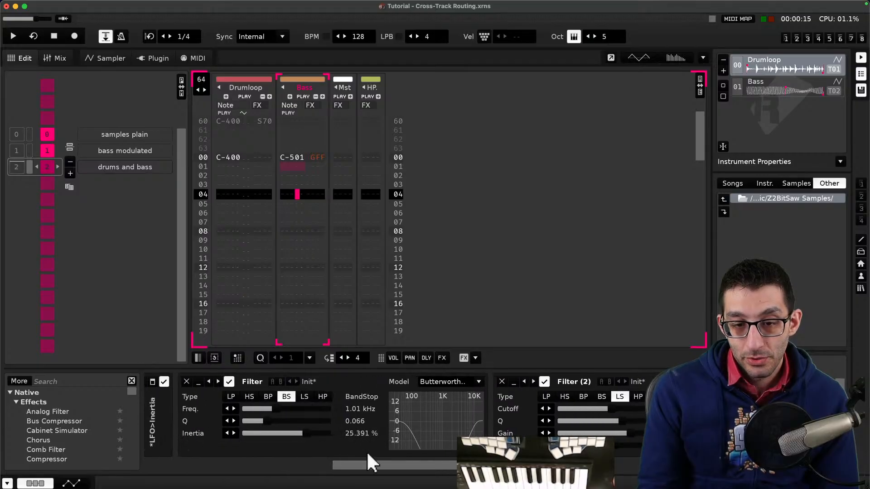
pyautogui.moveTo(376, 461); pyautogui.dragTo(341, 460)
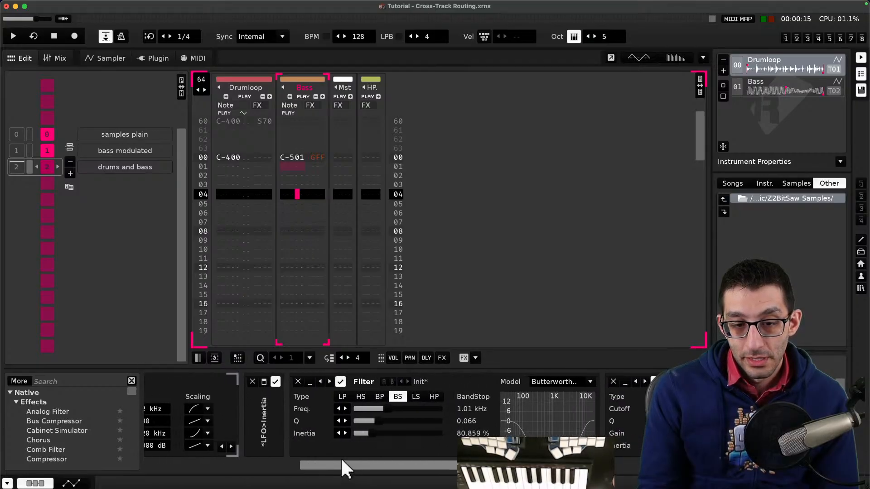
pyautogui.click(263, 381)
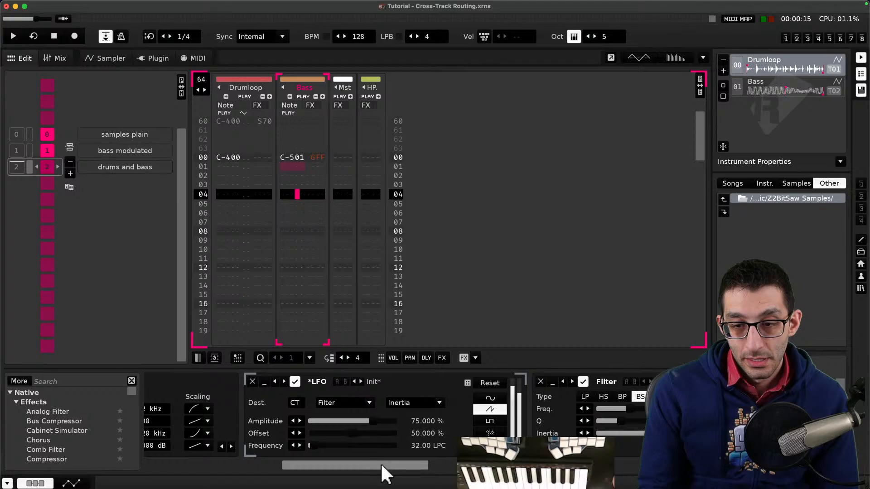
pyautogui.moveTo(380, 464); pyautogui.dragTo(427, 466)
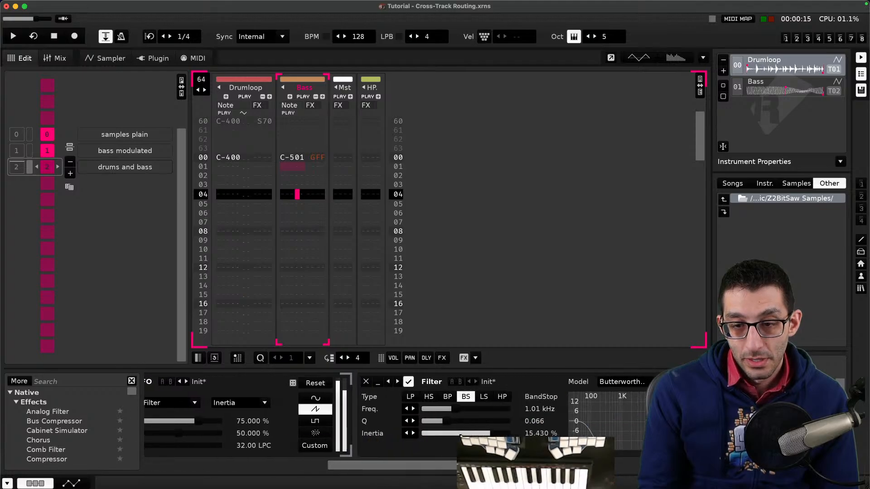
pyautogui.click(78, 484)
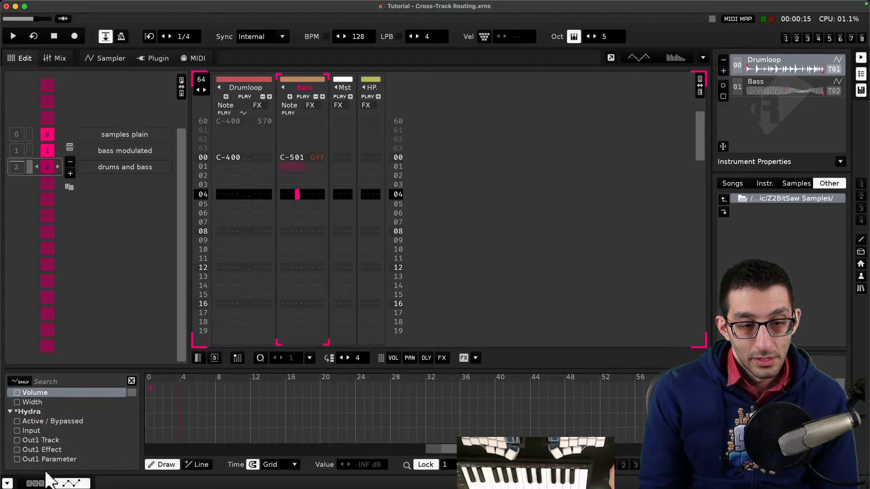
pyautogui.click(35, 484)
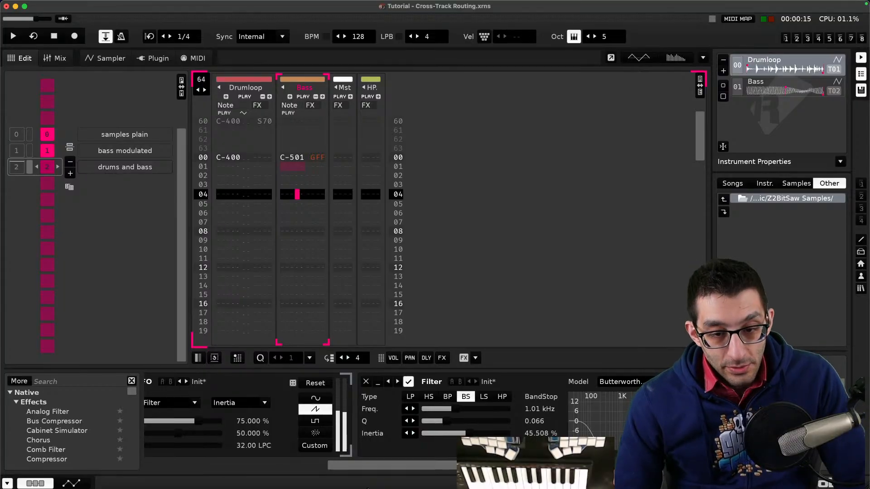
# - Scroll through the Bass track's device chain to inspect the Hydra and LFO devices
pyautogui.moveTo(399, 466); pyautogui.dragTo(260, 466)
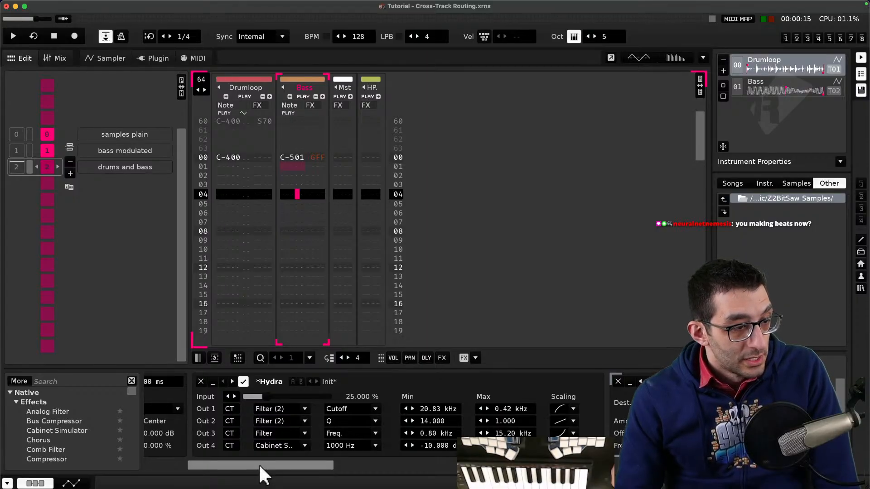
pyautogui.moveTo(259, 465); pyautogui.dragTo(276, 466)
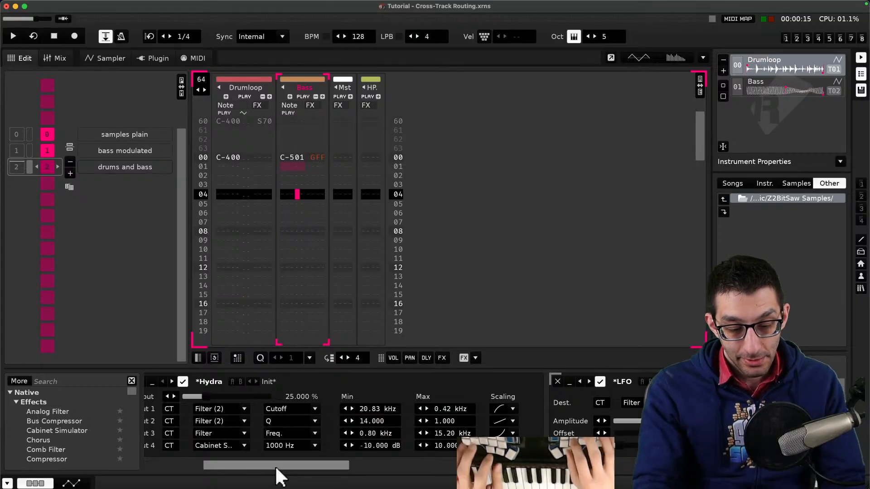
# - Search the web for the Renoise Hydra device and read its section on the Meta Devices documentation page
pyautogui.press('super+Tab')
pyautogui.press('super+t')
pyautogui.write('renoise hydra')
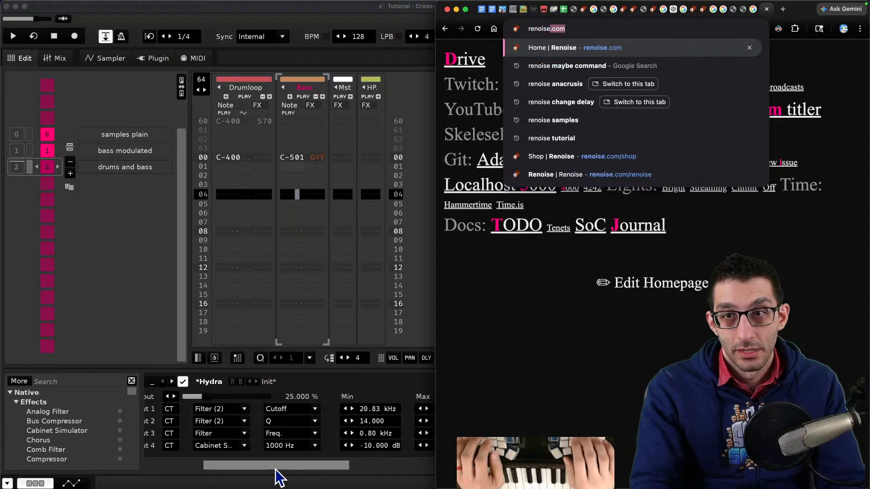
pyautogui.press('Return')
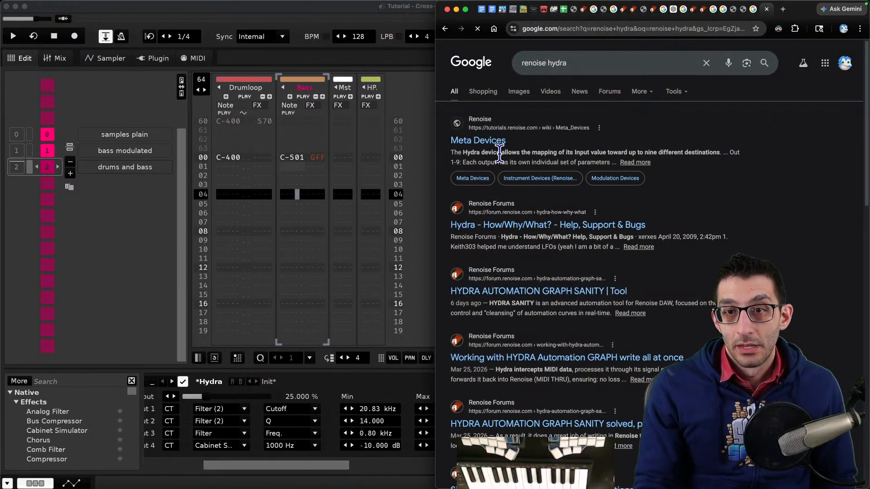
pyautogui.click(474, 139)
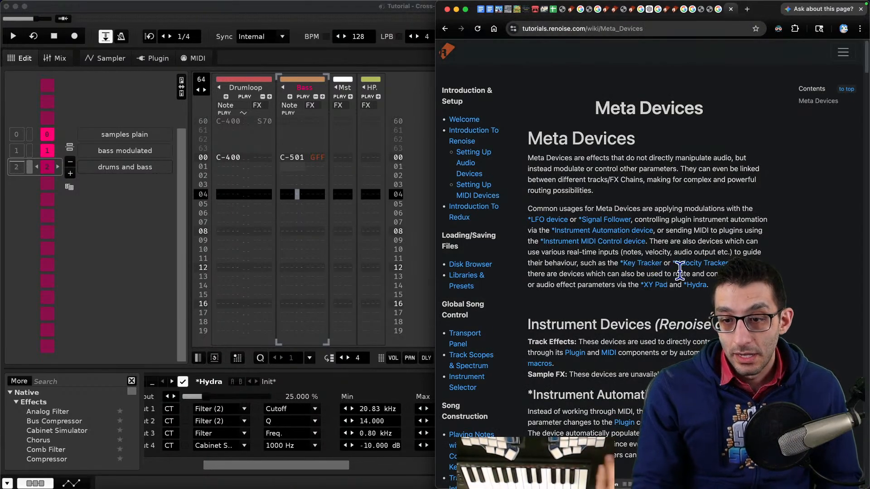
pyautogui.press('super+f')
pyautogui.write('hydra')
pyautogui.press('Return')
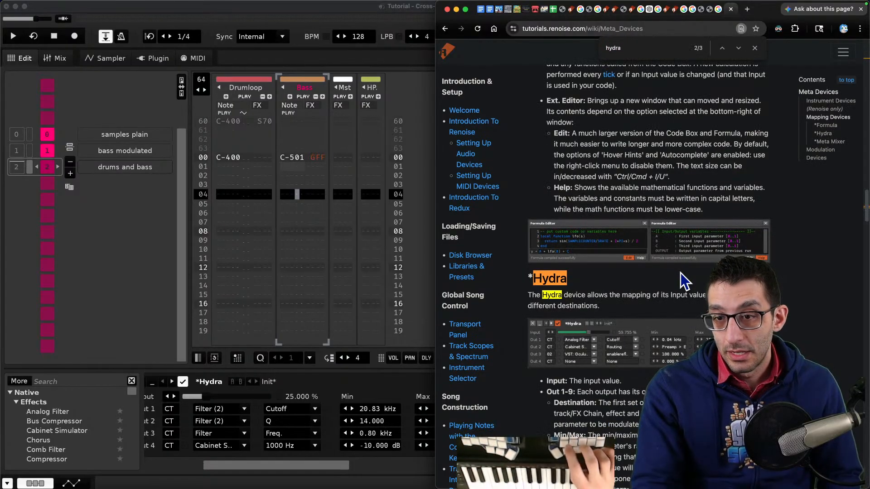
pyautogui.press('Escape')
pyautogui.scroll(-4, 689, 277)
pyautogui.scroll(-1, 701, 291)
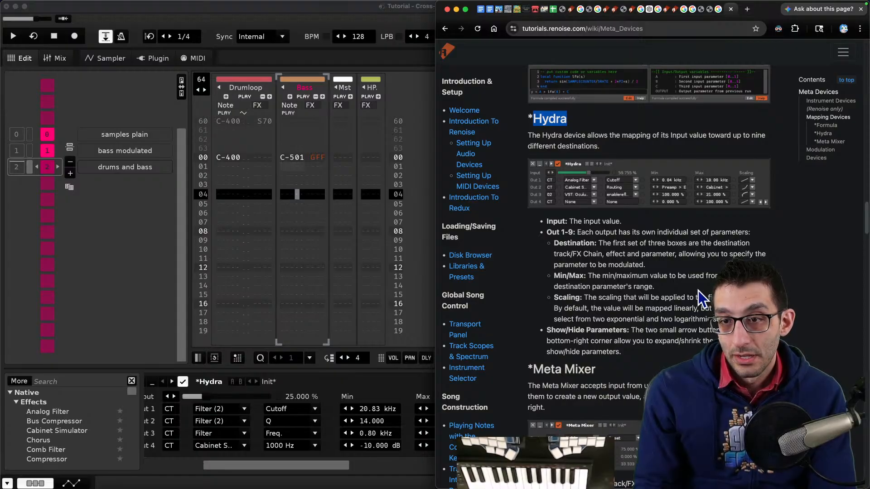
# - Inspect the Hydra outputs, then the Drumloop track's Cabinet Simulator and Signal Follower devices and the follower's Hydra destination
pyautogui.moveTo(278, 461); pyautogui.dragTo(257, 459)
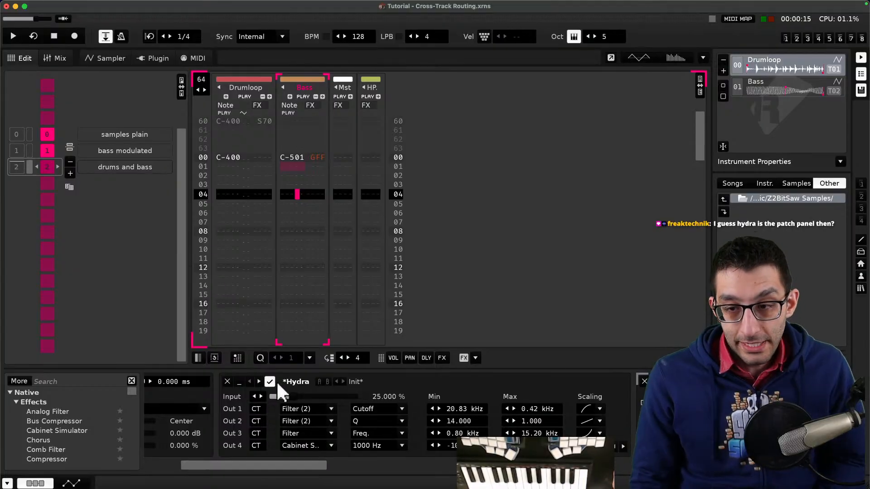
pyautogui.moveTo(295, 464); pyautogui.dragTo(435, 466)
pyautogui.click(251, 193)
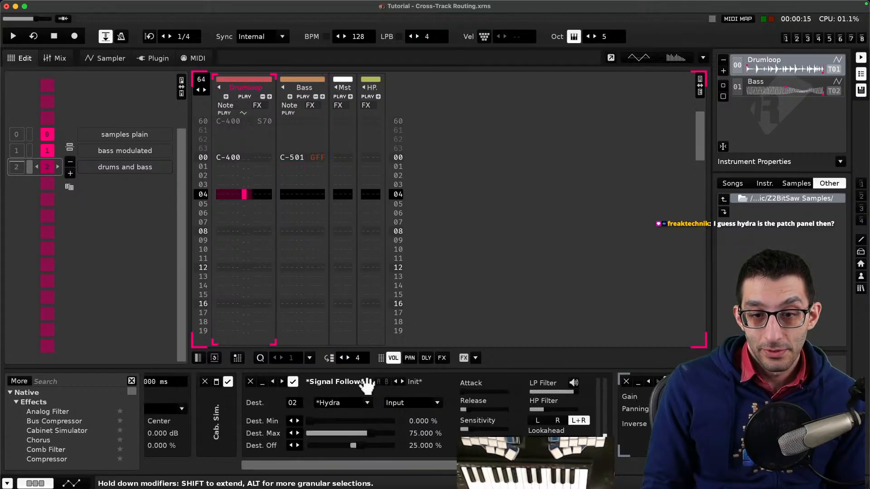
pyautogui.moveTo(360, 464); pyautogui.dragTo(343, 465)
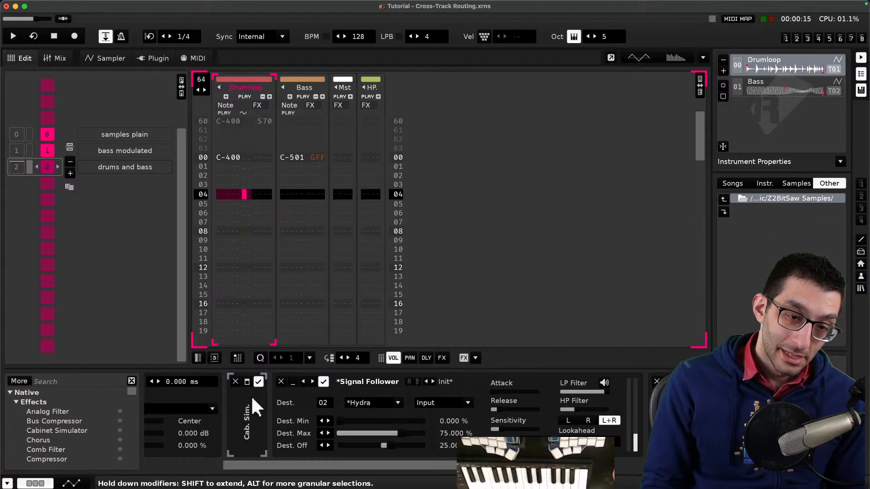
pyautogui.click(247, 381)
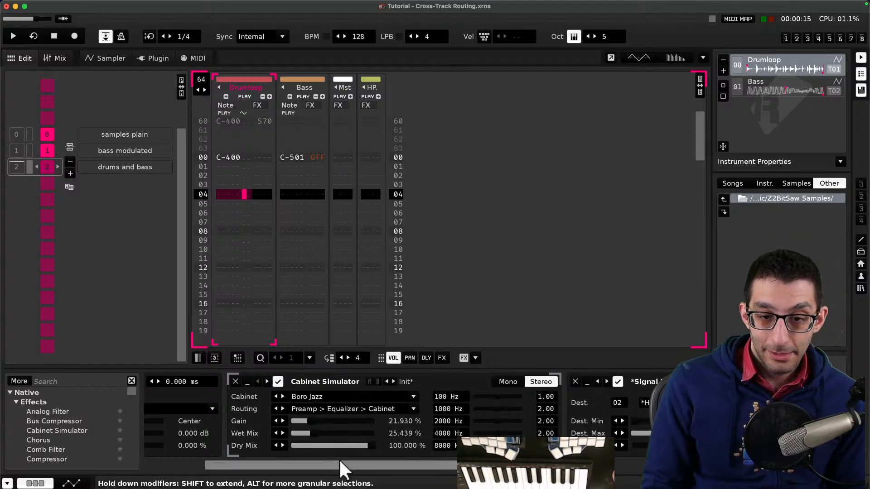
pyautogui.moveTo(342, 462); pyautogui.dragTo(473, 463)
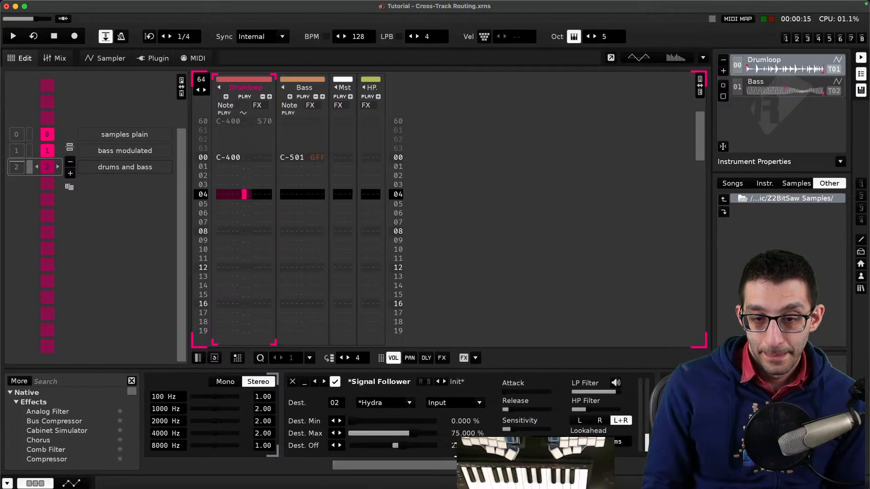
pyautogui.click(397, 407)
pyautogui.click(396, 403)
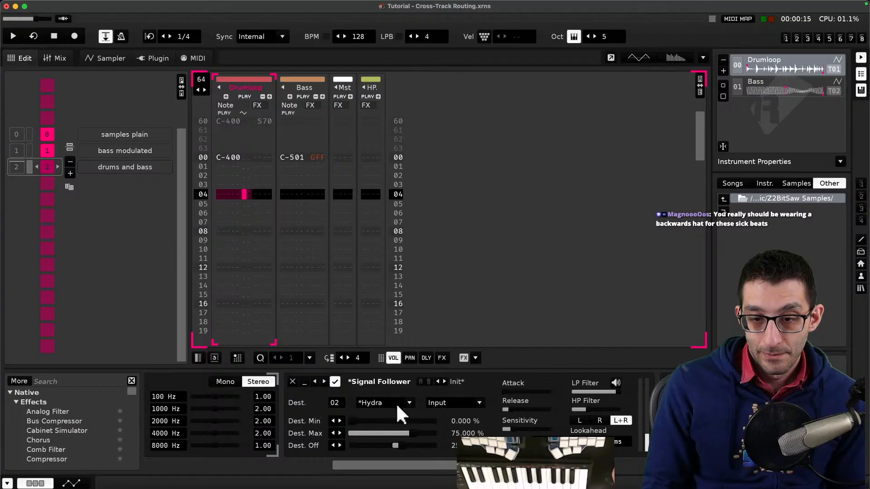
pyautogui.moveTo(476, 466); pyautogui.dragTo(548, 465)
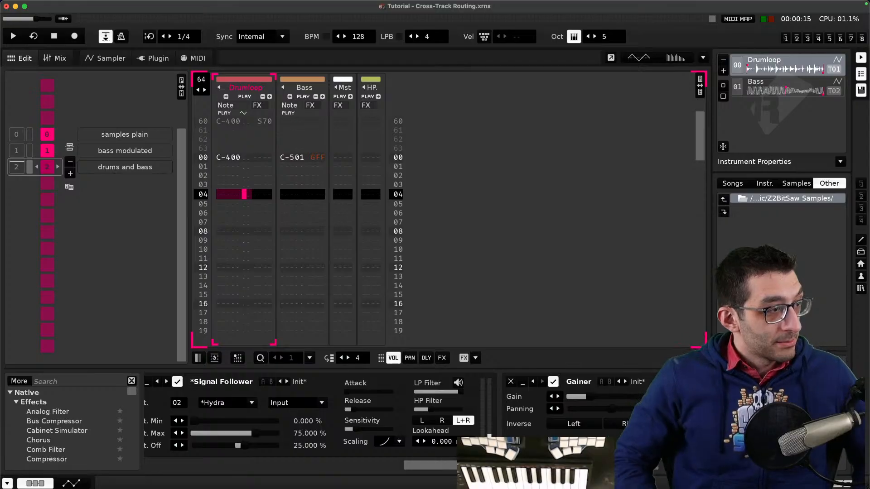
# - In the notes, add a Meta effects bullet and indent the Send effect notes beneath it
pyautogui.press('super+Tab')
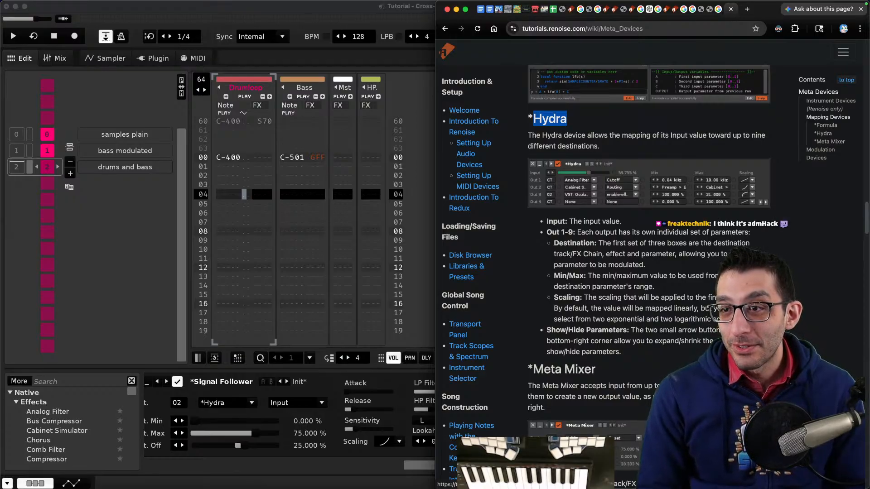
pyautogui.press('super+Tab')
pyautogui.press('super+Tab')
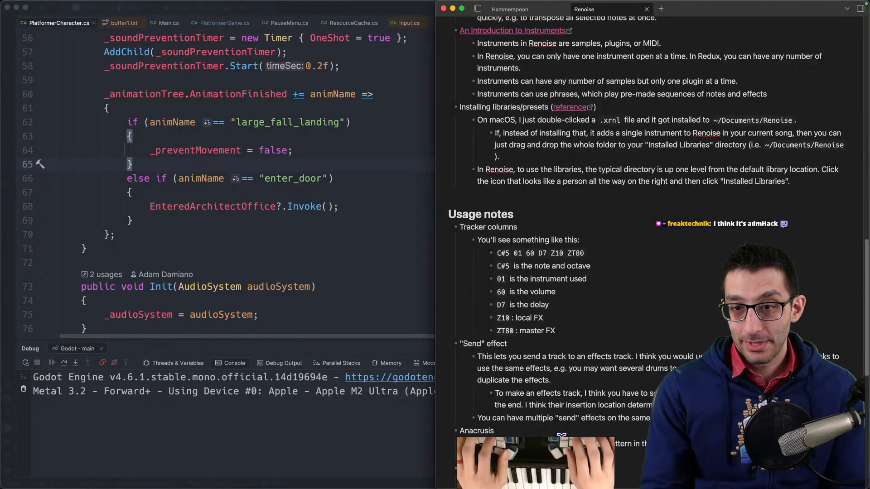
pyautogui.hotkey('ctrl', 'alt', 'Return')
pyautogui.press('super+Down')
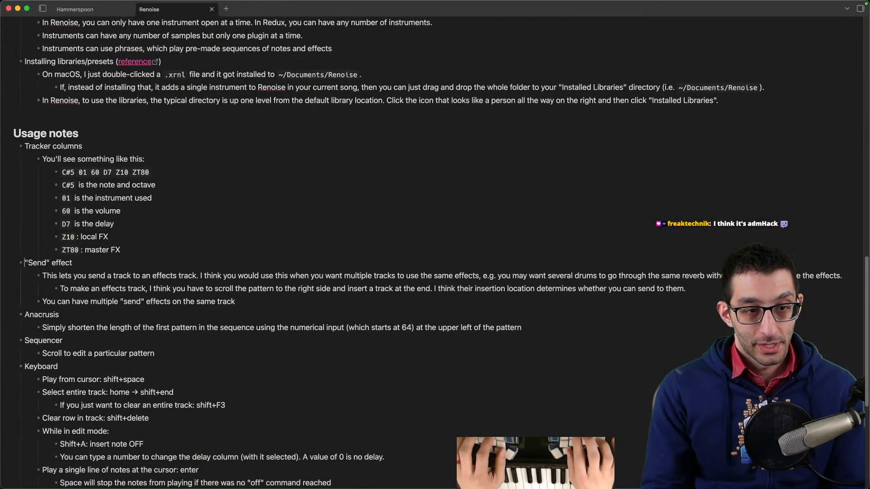
pyautogui.press('Return')
pyautogui.press('Up')
pyautogui.hotkey('shift', 'Down')
pyautogui.hotkey('shift', 'Down')
pyautogui.hotkey('shift', 'Down')
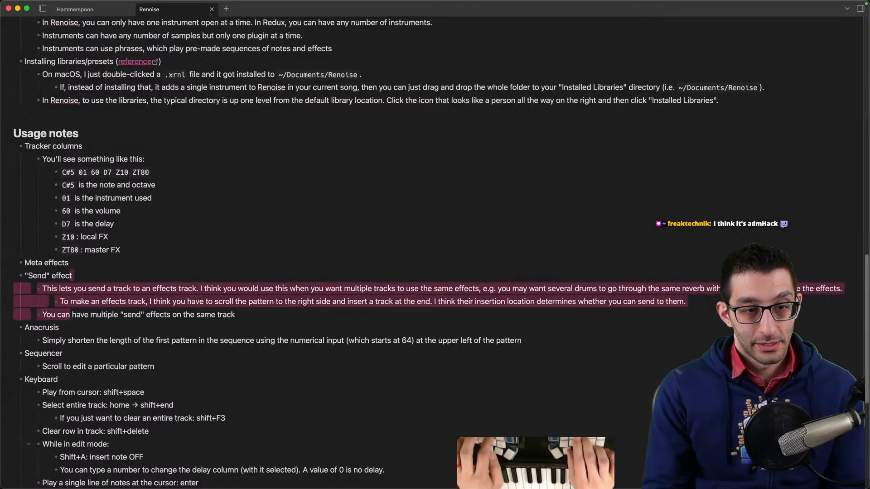
pyautogui.hotkey('shift', 'Down')
pyautogui.press('Tab')
pyautogui.press('Return')
pyautogui.hotkey('shift', 'Tab')
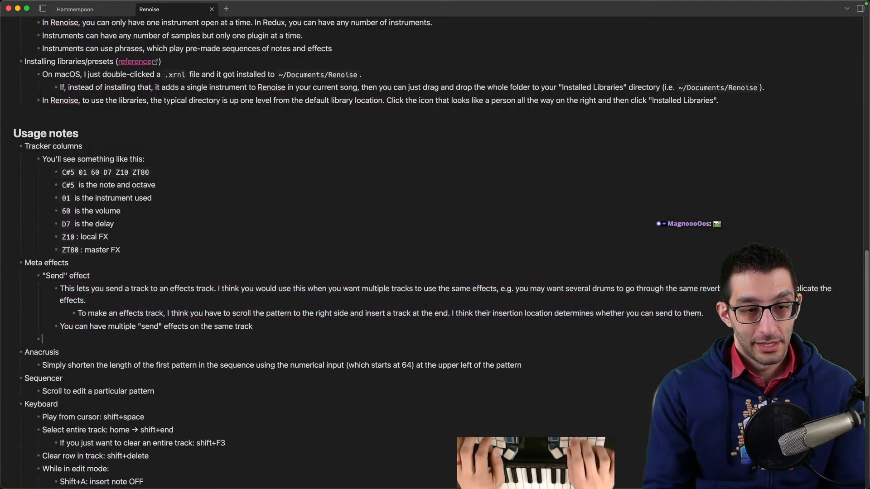
# - Add a Hydra bullet under Meta effects with a reference link to the Hydra documentation section, then start an indented sub-bullet
pyautogui.press('super+Tab')
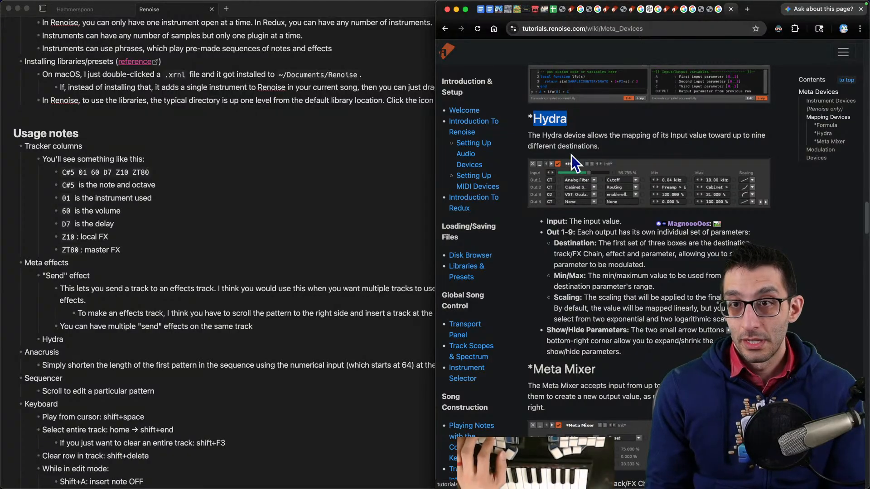
pyautogui.scroll(-1, 776, 148)
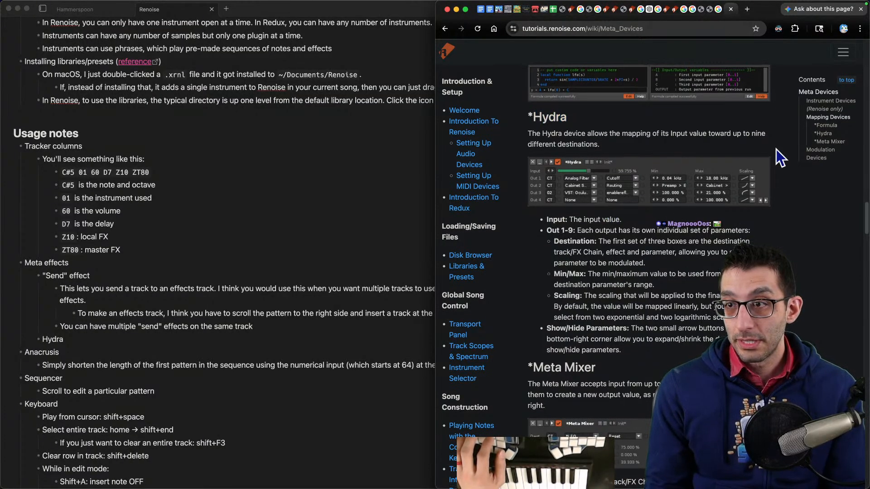
pyautogui.click(824, 134)
pyautogui.press('super+Tab')
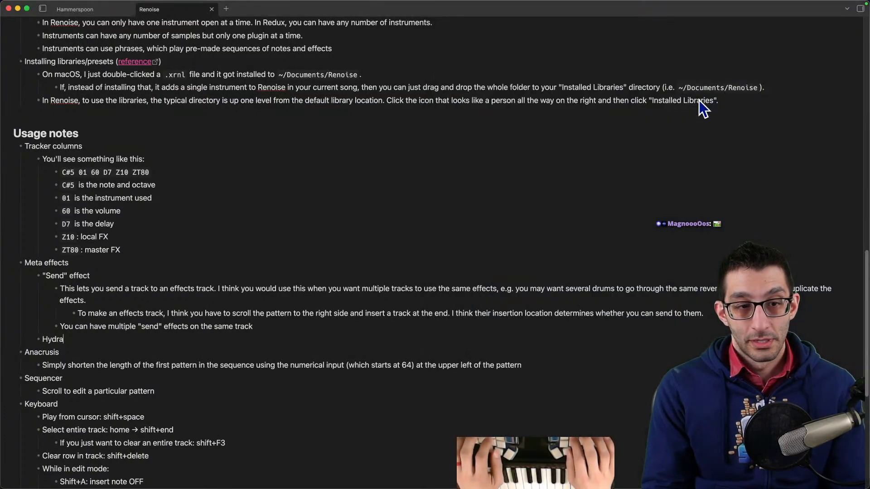
pyautogui.write('https://tutorials.renoise.com/wiki/Meta_Devices#*Hydra')
pyautogui.press('Return')
pyautogui.press('Tab')
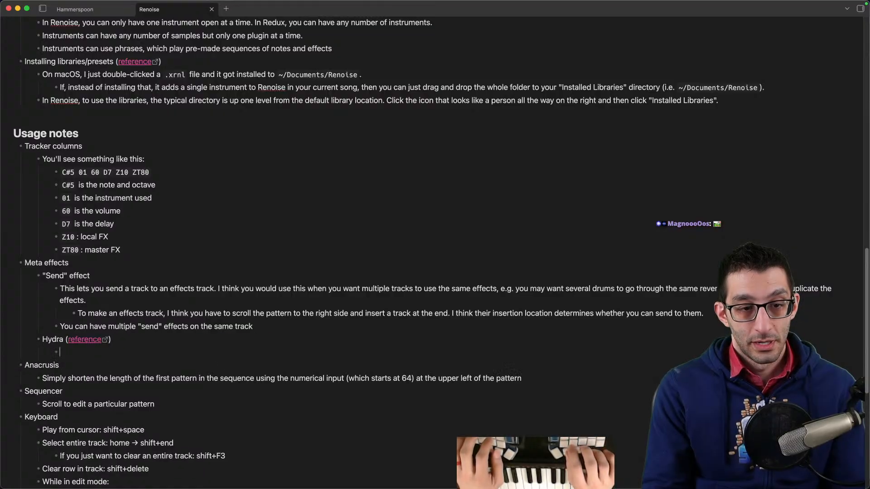
# - Note under Hydra: Lets you send an input value to many different destinations
pyautogui.press('super+Tab')
pyautogui.press('super+Tab')
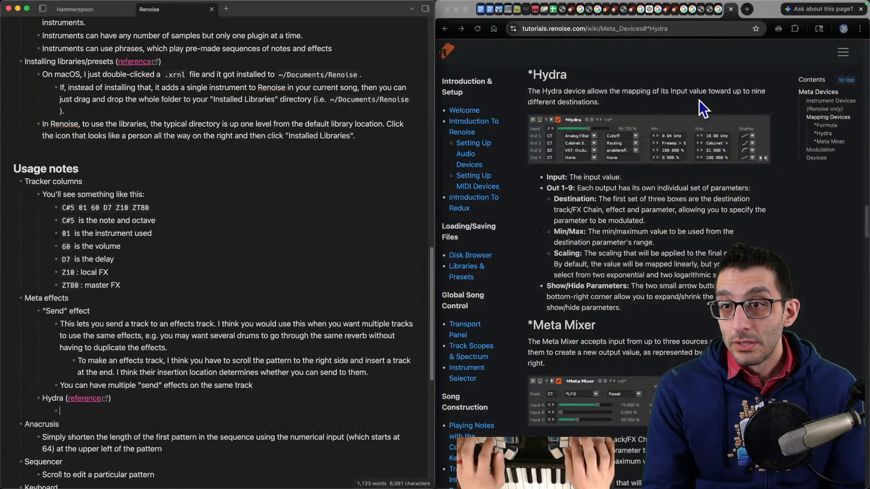
pyautogui.write('Lets yuou send an input value to many different destinations')
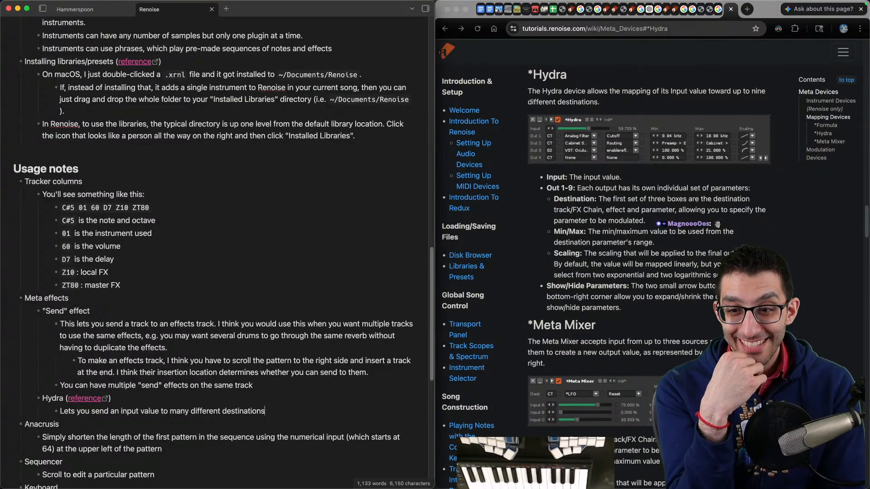
# - Read the Hydra documentation's parameter descriptions
pyautogui.click(646, 103)
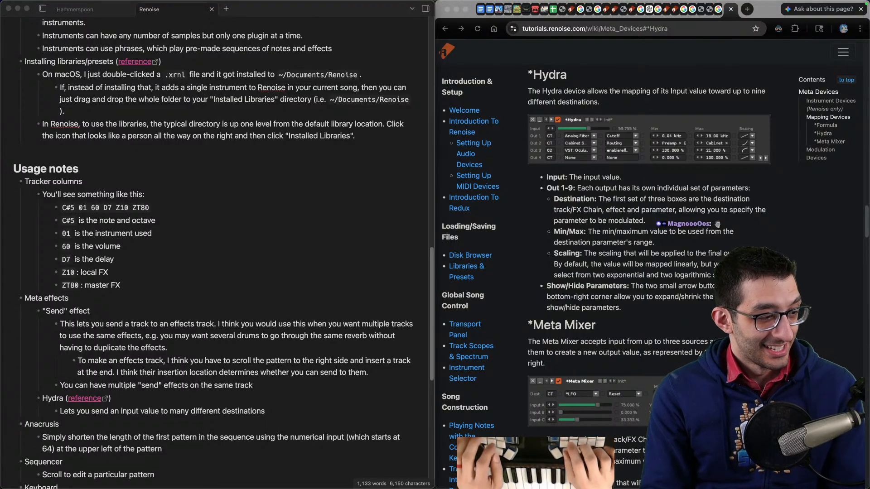
pyautogui.click(699, 230)
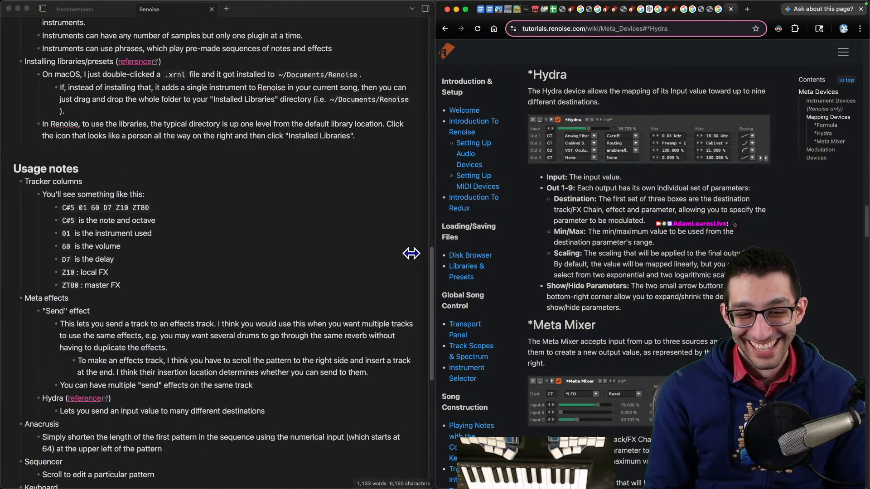
pyautogui.click(666, 267)
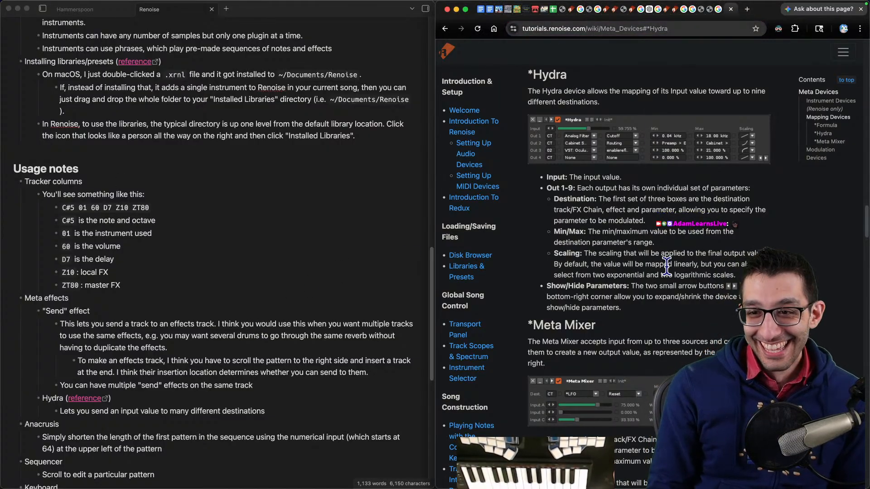
pyautogui.scroll(-10, 668, 265)
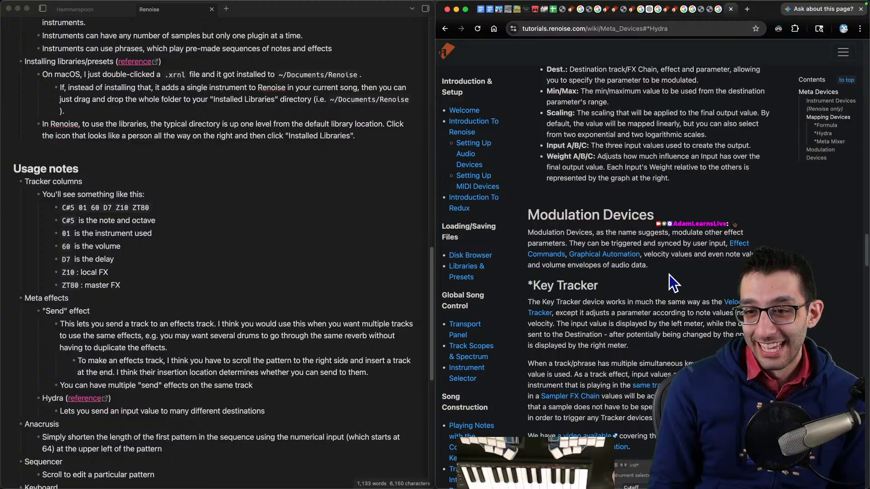
# - Load the Glide & Pitch tutorial song, close its song comments, and start playback
pyautogui.click(809, 464)
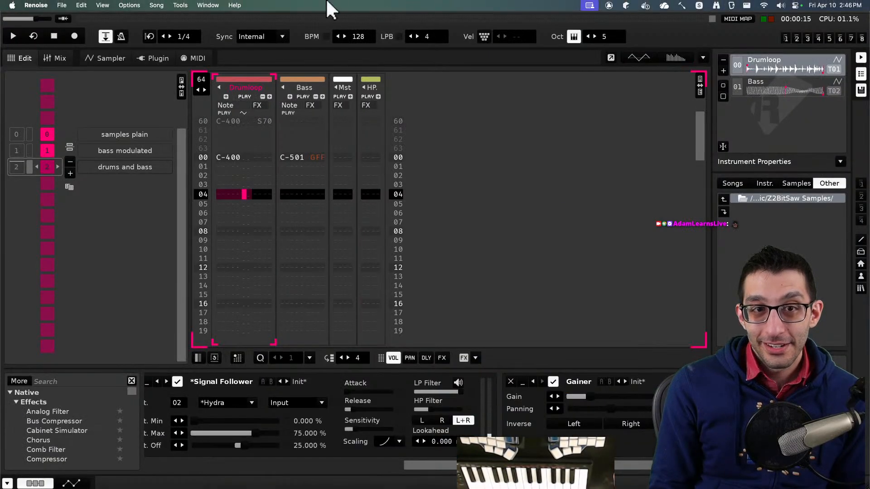
pyautogui.click(212, 5)
pyautogui.moveTo(235, 5)
pyautogui.moveTo(290, 60)
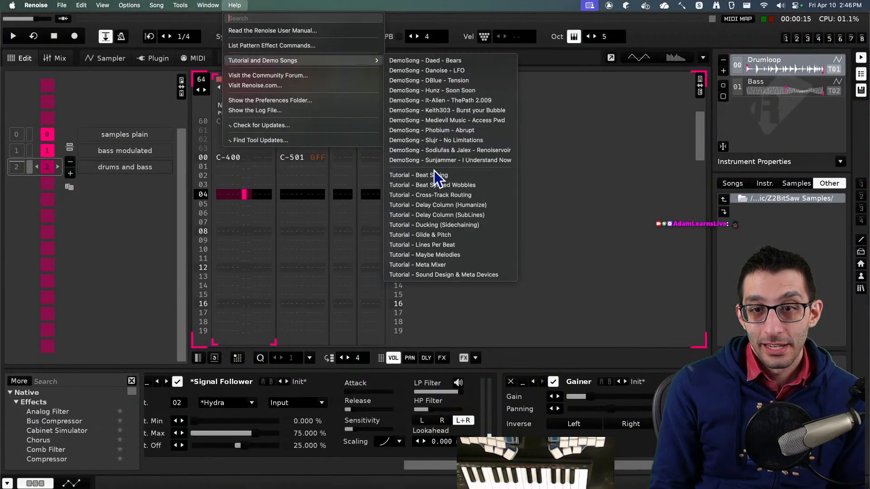
pyautogui.click(465, 238)
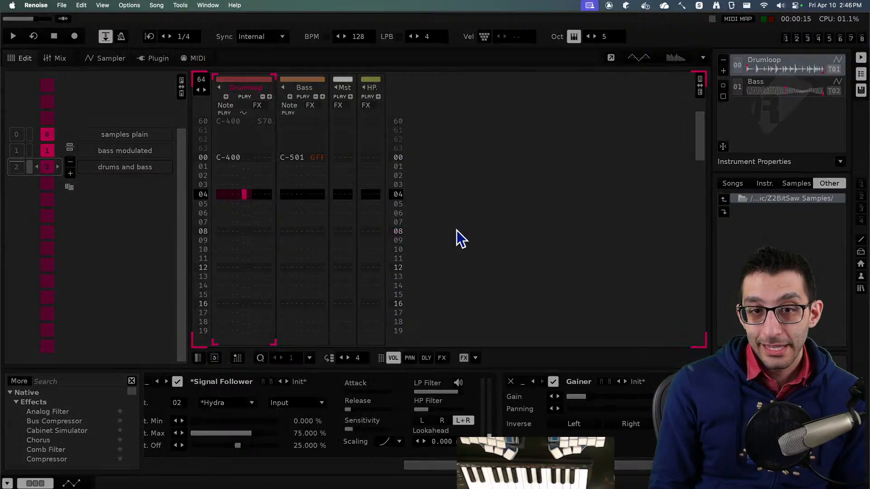
pyautogui.click(432, 225)
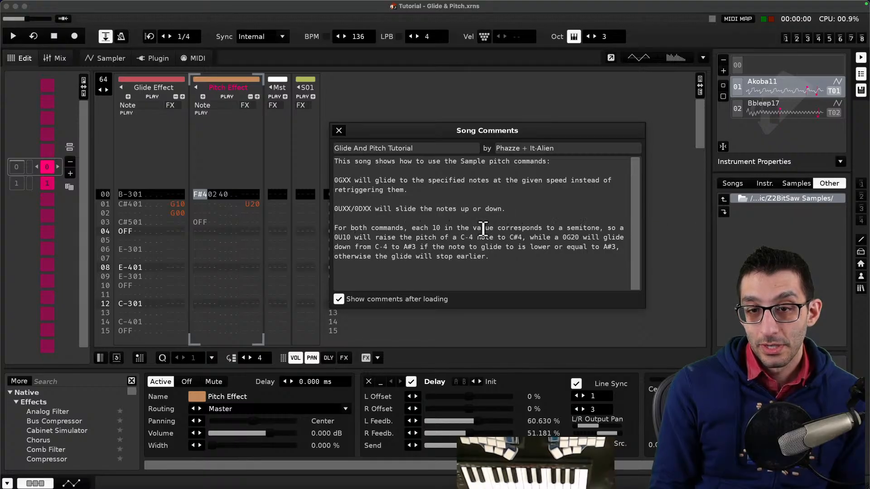
pyautogui.click(337, 132)
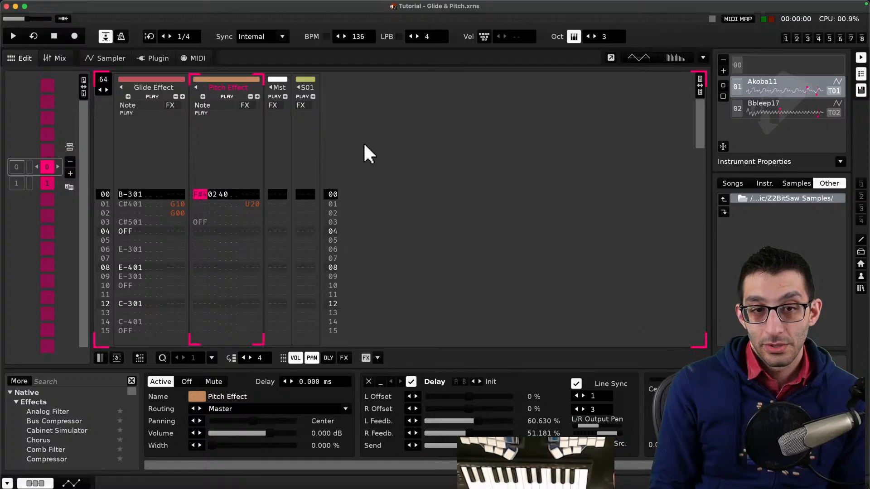
pyautogui.press('space')
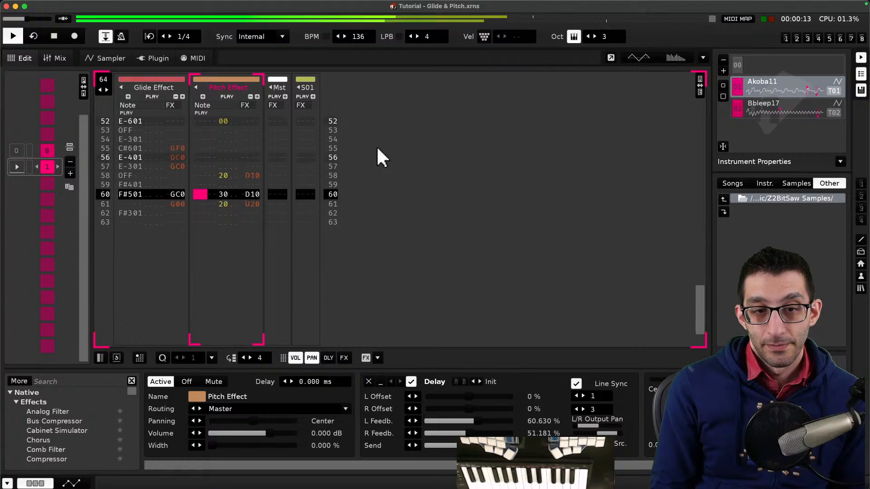
# - Solo the Glide Effect track and play the song to hear its glide notes in isolation
pyautogui.press('space')
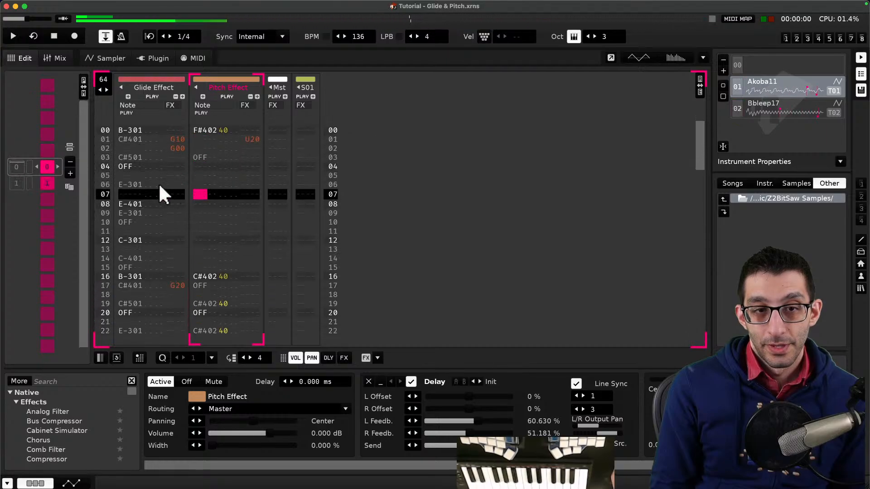
pyautogui.scroll(2, 199, 140)
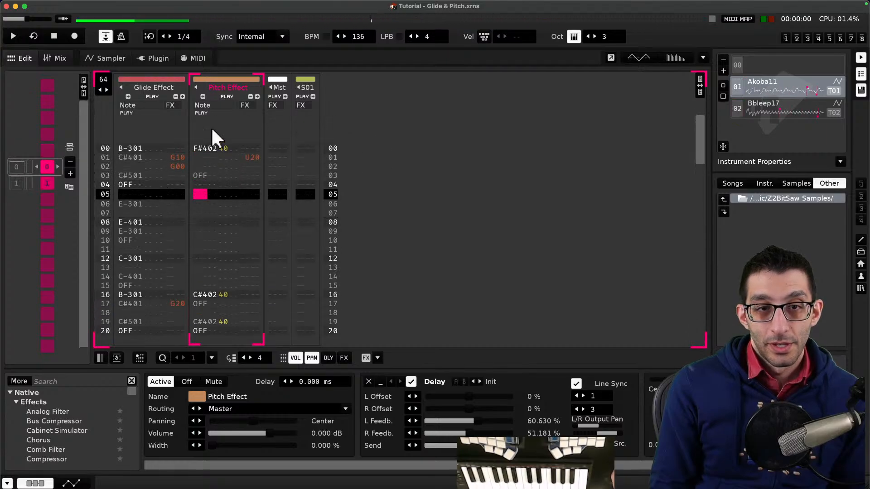
pyautogui.rightClick(154, 96)
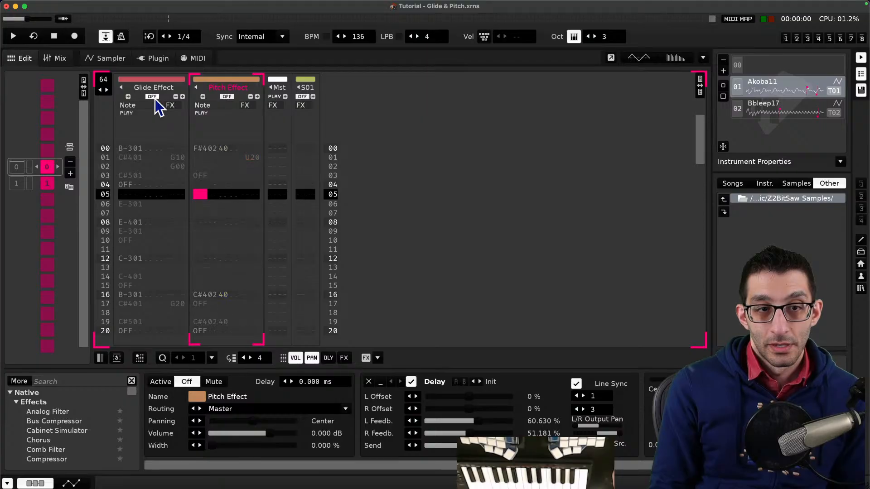
pyautogui.press('space')
pyautogui.press('space')
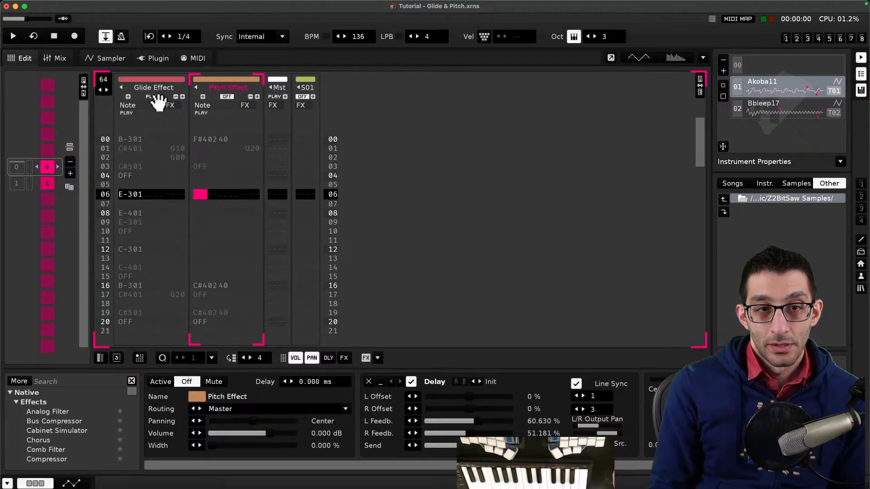
pyautogui.click(157, 96)
pyautogui.rightClick(157, 96)
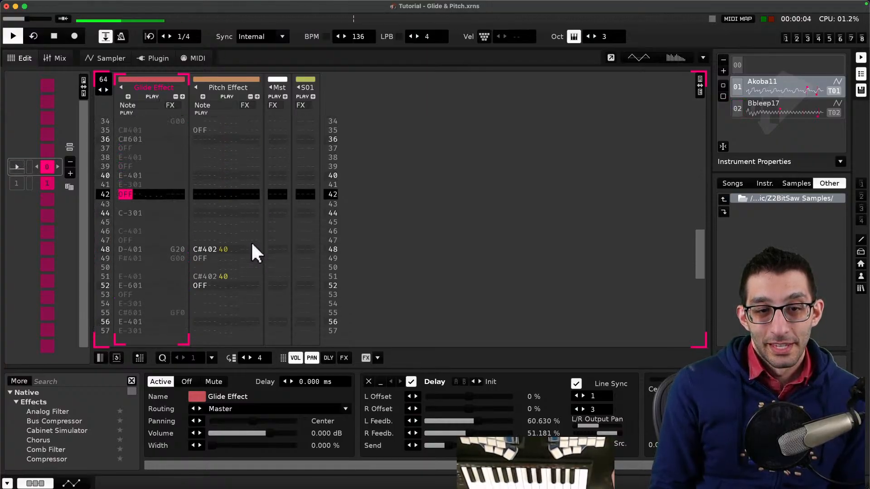
# - Toggle the Pitch Effect track, solo the Glide Effect track again, and audition it with playback
pyautogui.press('space')
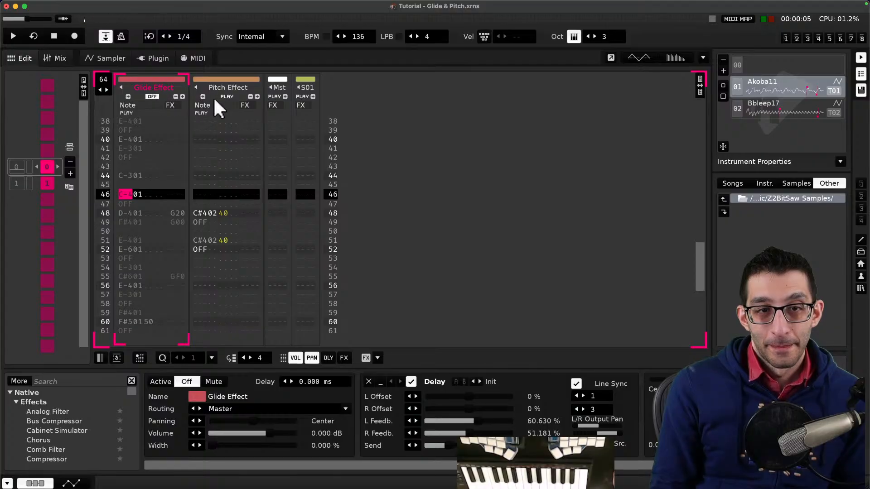
pyautogui.click(224, 97)
pyautogui.rightClick(155, 96)
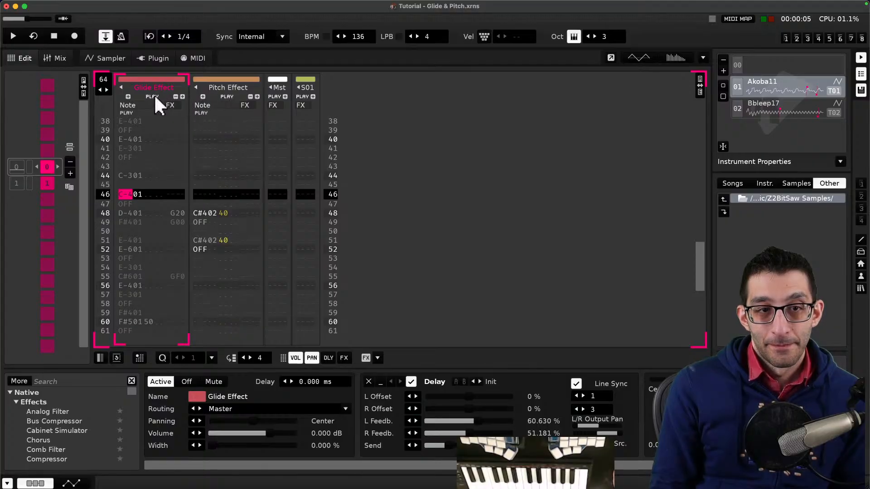
pyautogui.rightClick(154, 96)
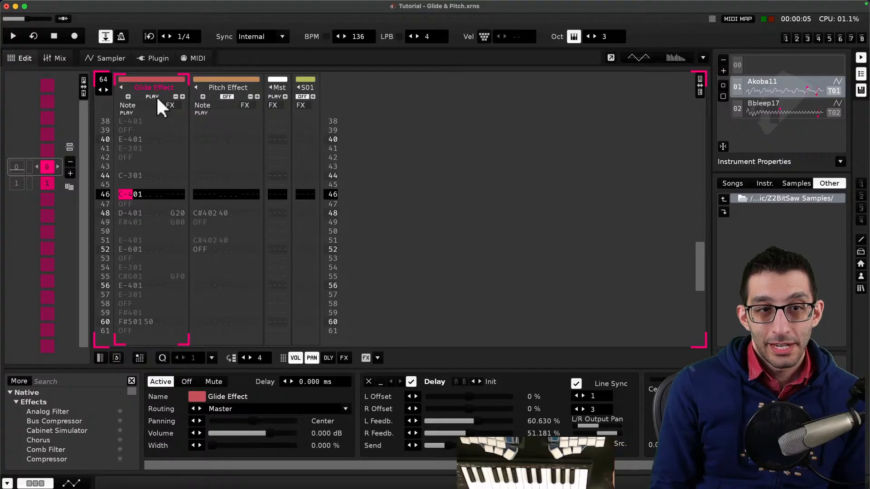
pyautogui.press('space')
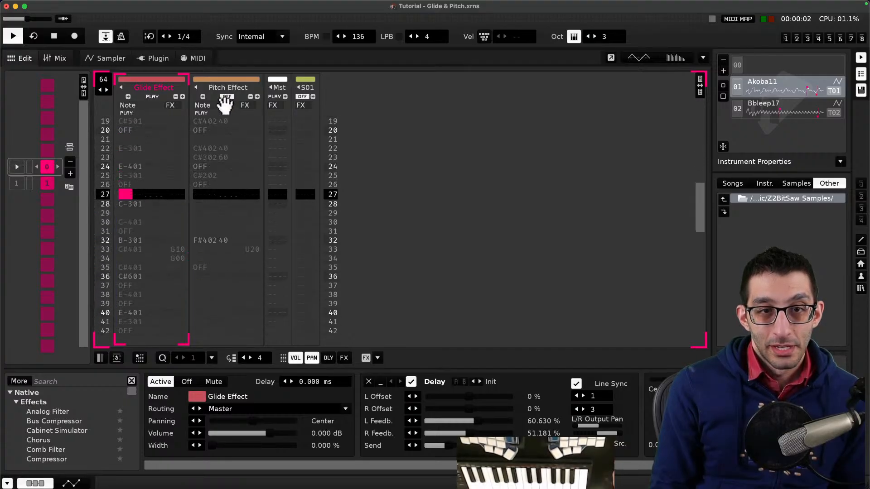
pyautogui.press('space')
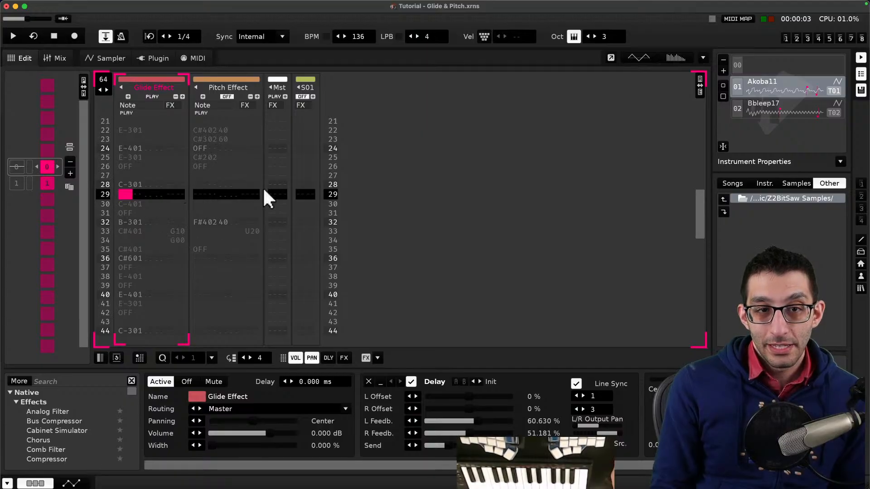
# - Reload the Tutorial - Glide & Pitch song from the tutorial songs and close its song comments
pyautogui.click(235, 5)
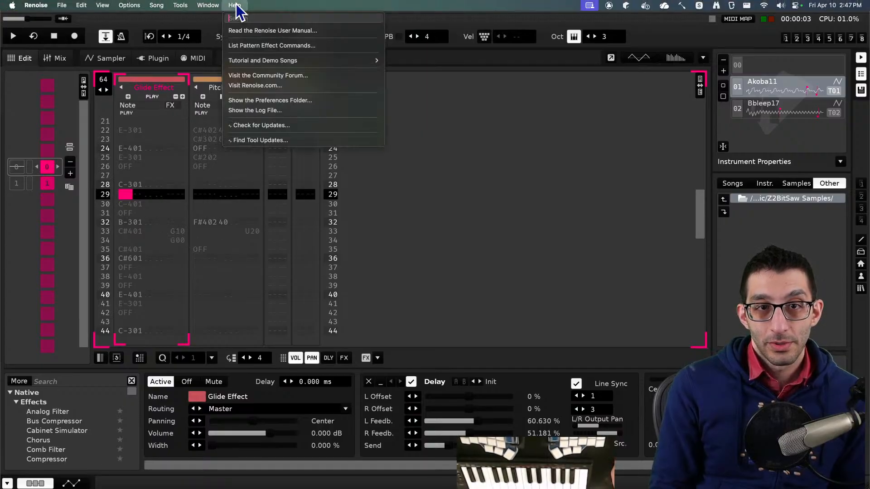
pyautogui.moveTo(363, 66)
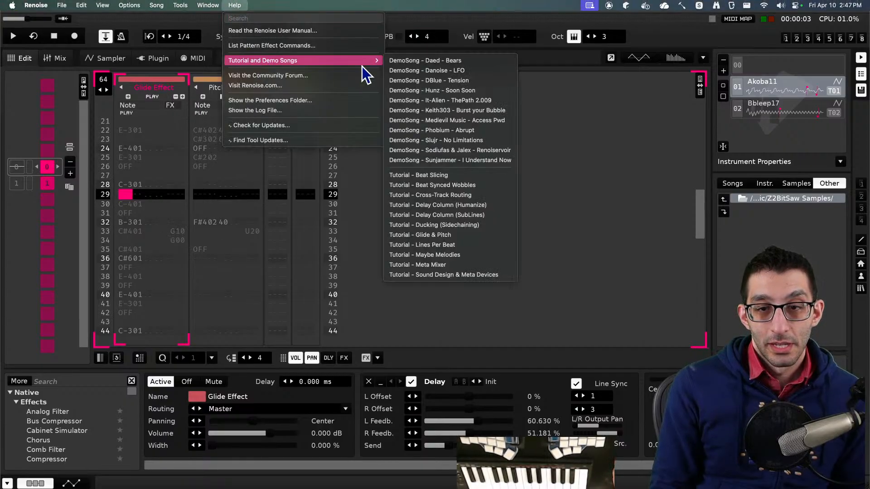
pyautogui.click(444, 235)
pyautogui.click(420, 222)
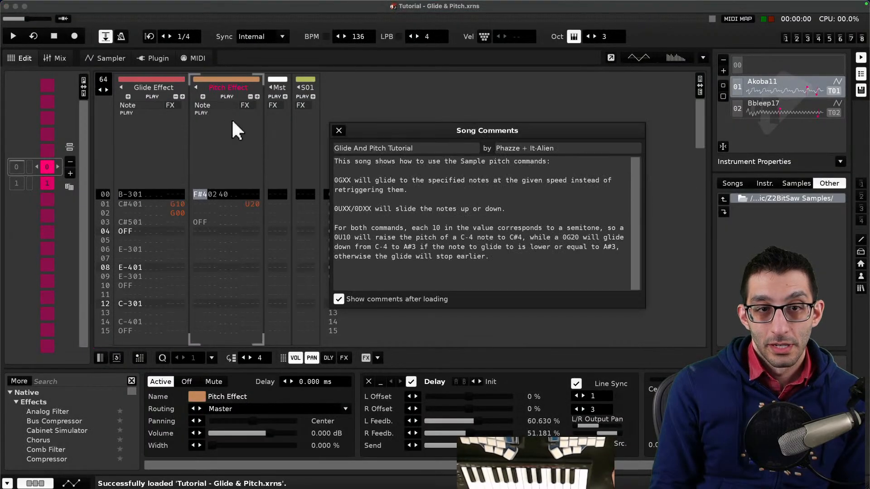
pyautogui.click(339, 130)
# - Mute the Pitch Effect track, play the song, and put the cursor on the G20 glide command at line 17
pyautogui.click(226, 97)
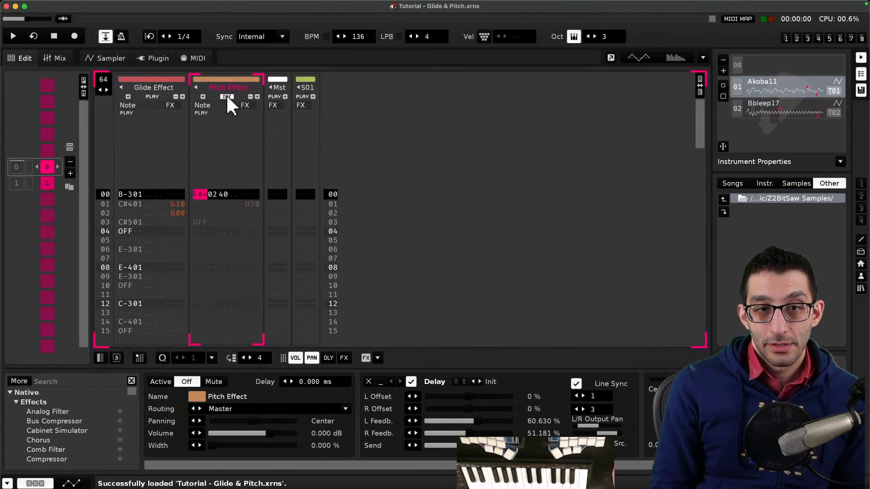
pyautogui.press('space')
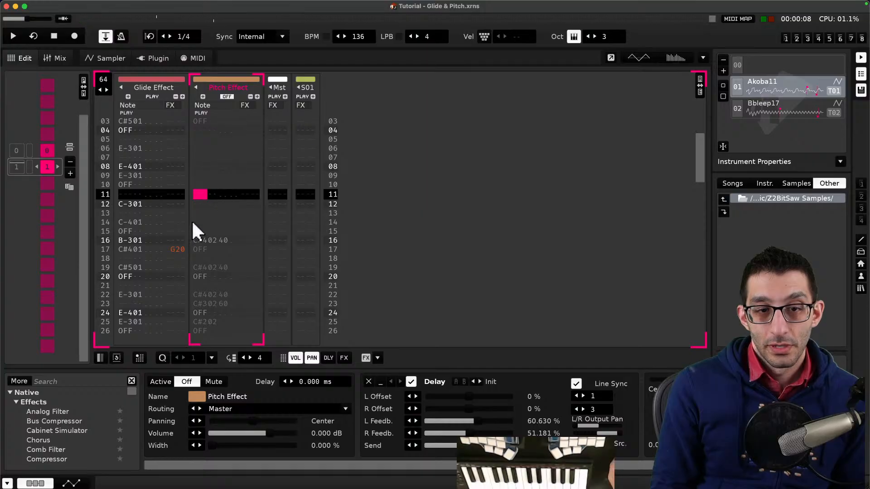
pyautogui.click(177, 250)
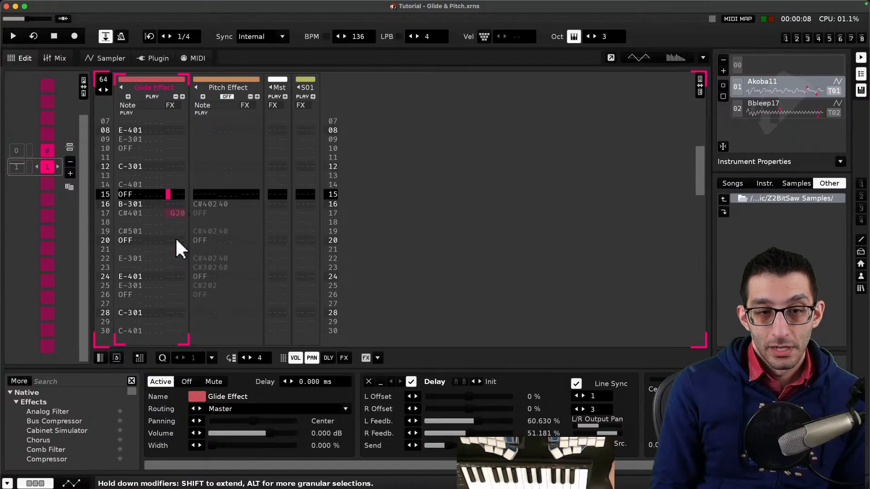
pyautogui.click(176, 247)
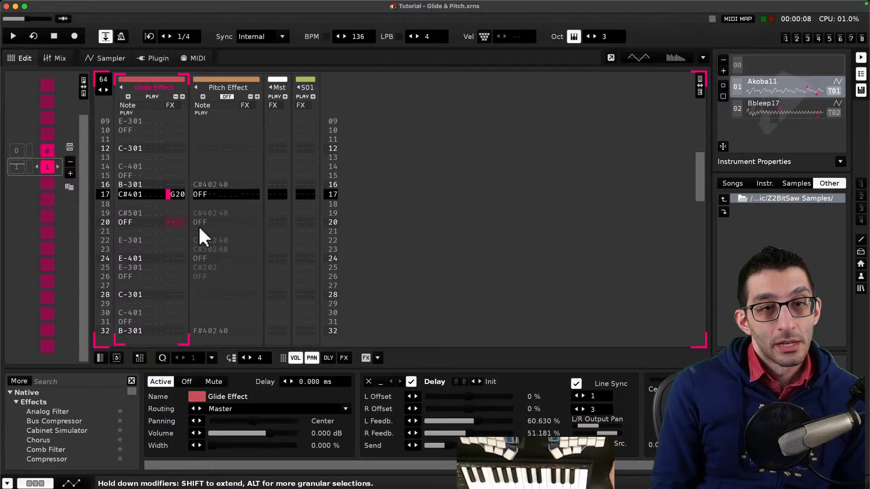
# - Switch to the browser, search for renoise input effects, and read the Effect Listing on the Effect Commands manual page
pyautogui.press('super+Tab')
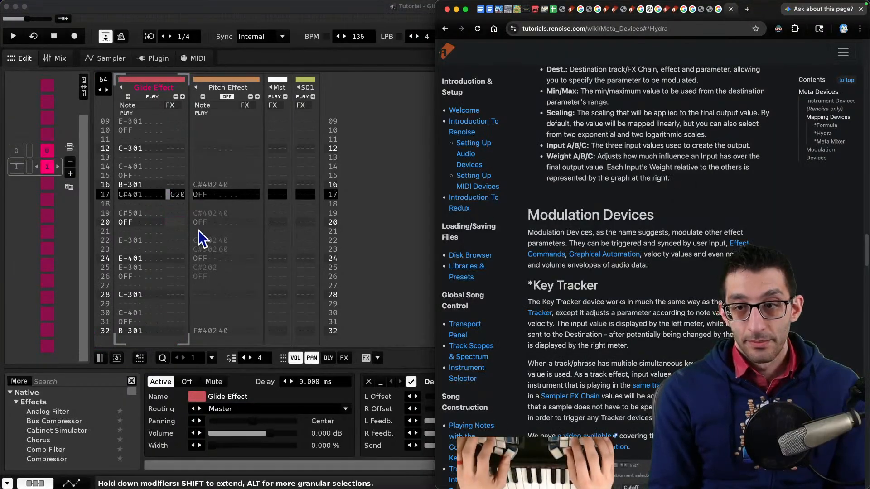
pyautogui.press('super+t')
pyautogui.write('renoise input ')
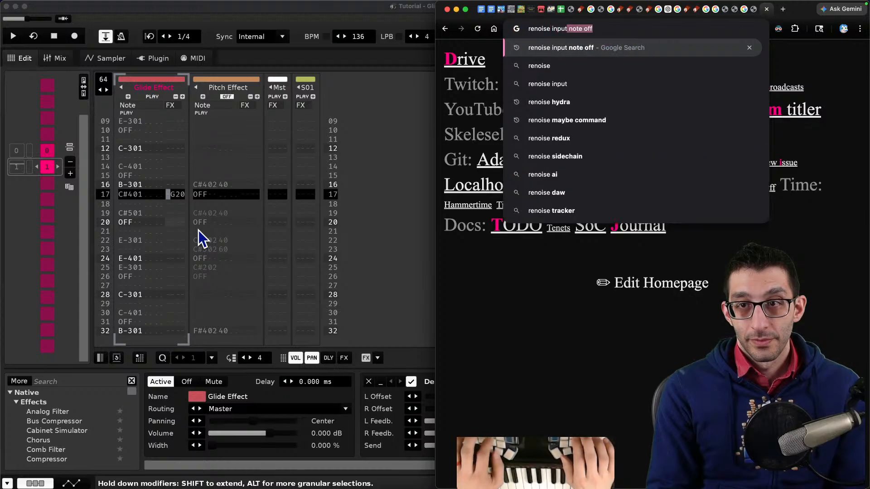
pyautogui.write('effects')
pyautogui.press('Return')
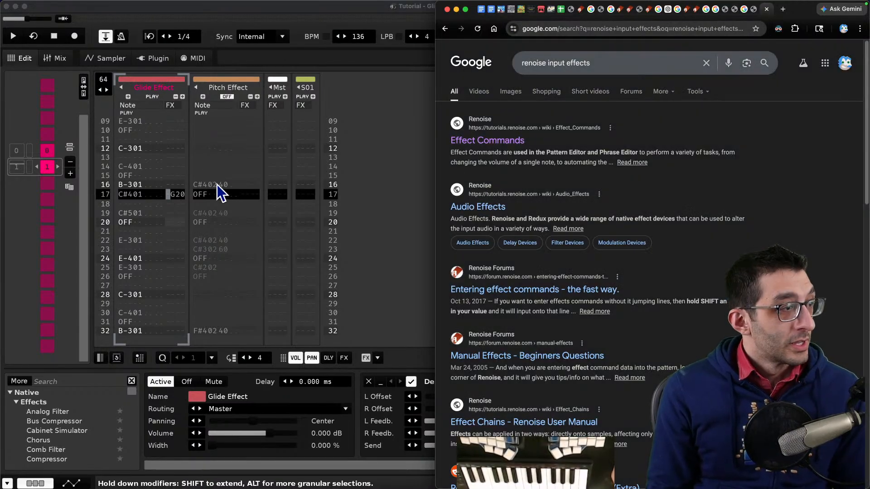
pyautogui.click(500, 142)
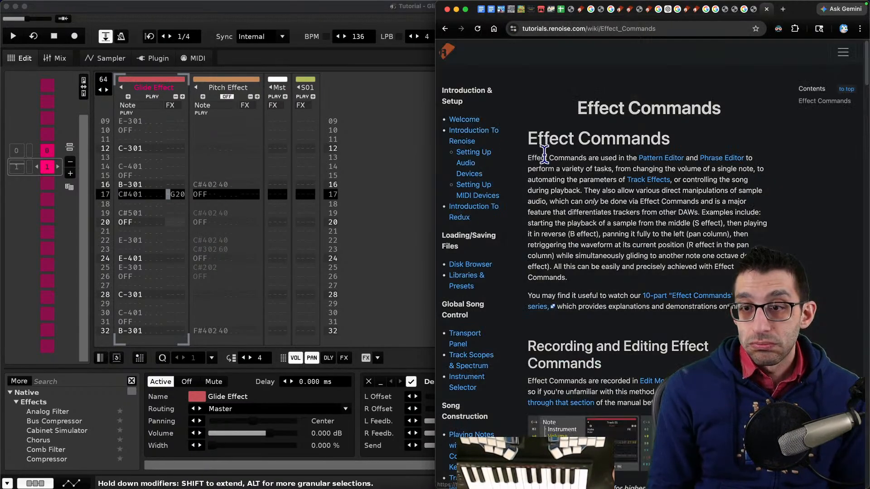
pyautogui.scroll(-15, 613, 192)
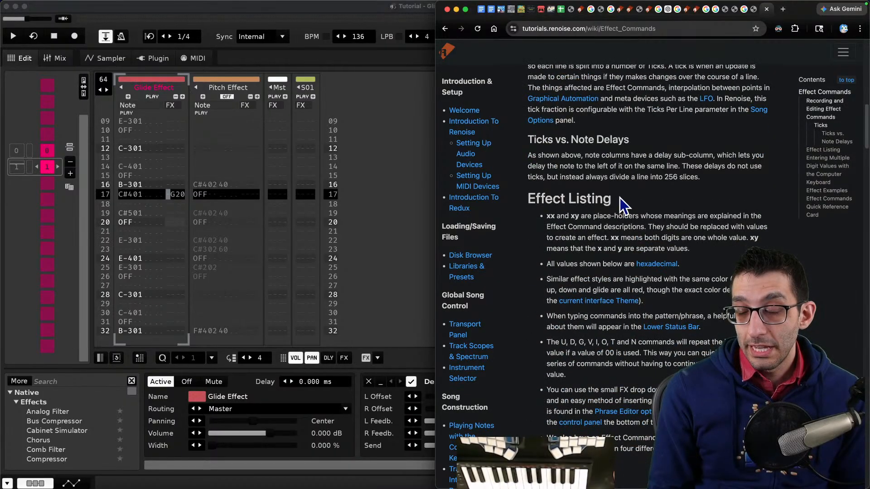
pyautogui.scroll(-3, 619, 197)
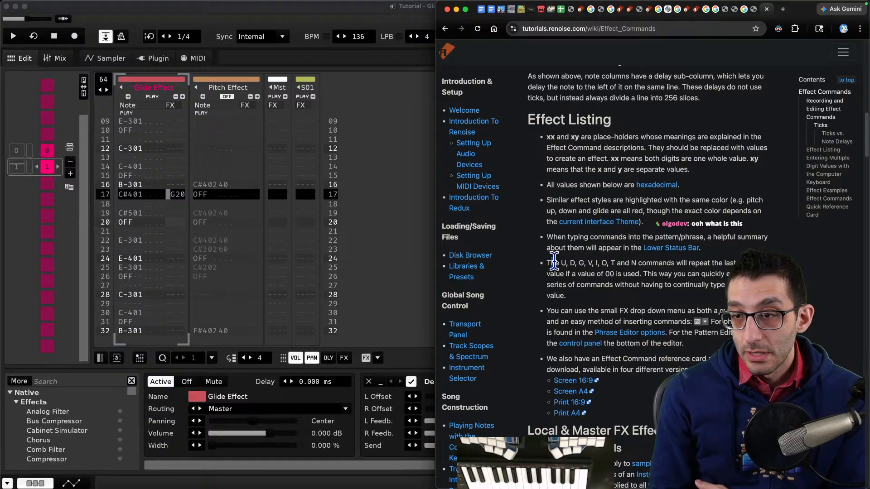
pyautogui.moveTo(554, 263); pyautogui.dragTo(686, 301)
pyautogui.click(689, 305)
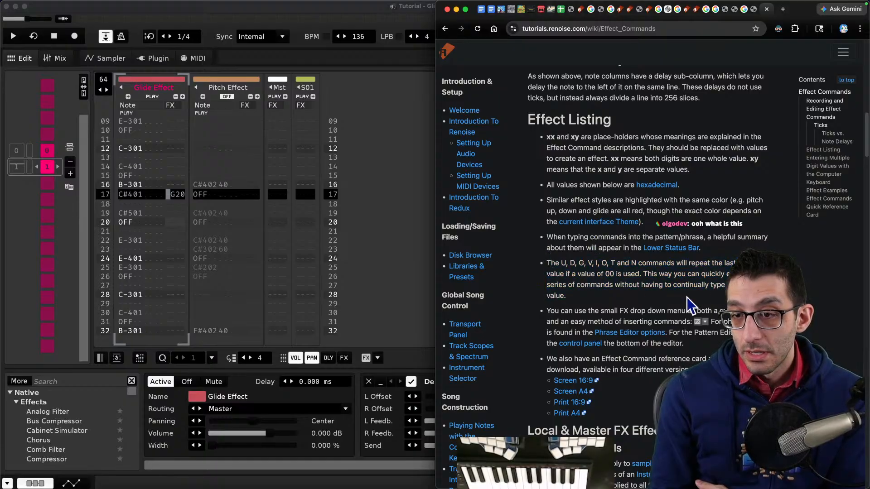
# - Enable edit mode and enter a G20 glide command on line 14 of the Glide Effect track's effect column
pyautogui.click(181, 204)
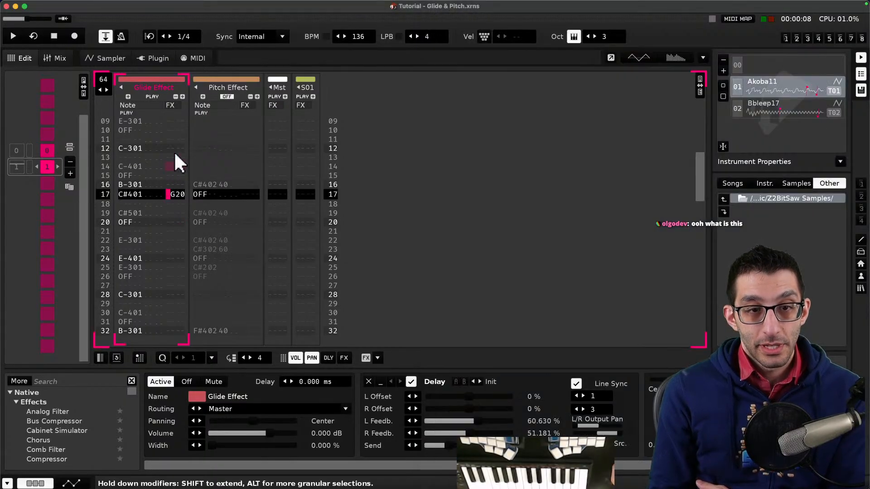
pyautogui.press('Escape')
pyautogui.click(172, 166)
pyautogui.write('g')
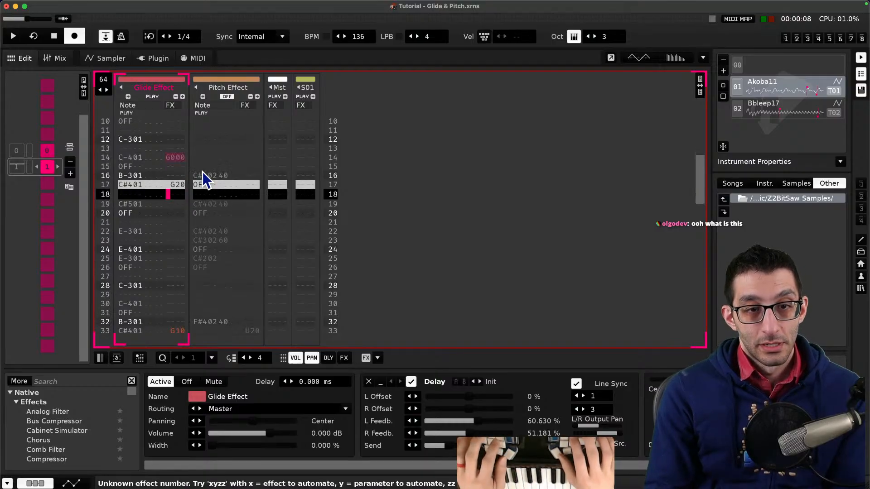
pyautogui.press('Up')
pyautogui.press('Up')
pyautogui.press('Up')
pyautogui.press('Up')
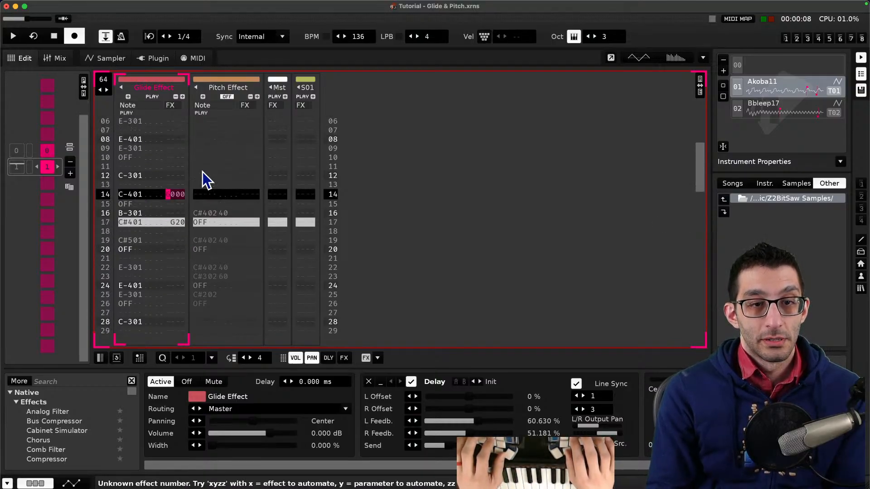
pyautogui.press('Right')
pyautogui.write('g')
pyautogui.press('Left')
pyautogui.press('Up')
pyautogui.press('Up')
pyautogui.press('Up')
pyautogui.press('Up')
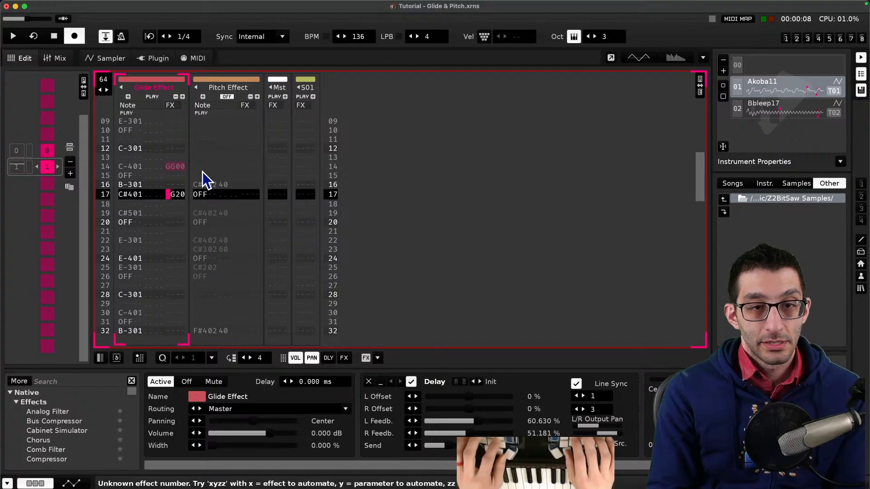
pyautogui.write('0')
pyautogui.press('Up')
pyautogui.press('Up')
pyautogui.press('Up')
pyautogui.press('Up')
pyautogui.press('Right')
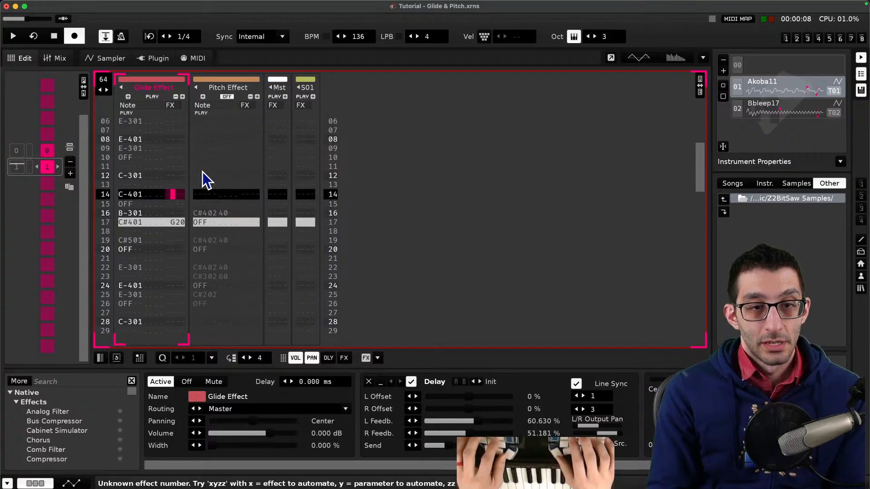
pyautogui.write('g')
pyautogui.press('Up')
pyautogui.press('Up')
pyautogui.press('Up')
pyautogui.press('Up')
pyautogui.press('Right')
pyautogui.write('2')
pyautogui.press('Down')
pyautogui.press('Down')
pyautogui.press('Down')
pyautogui.press('Down')
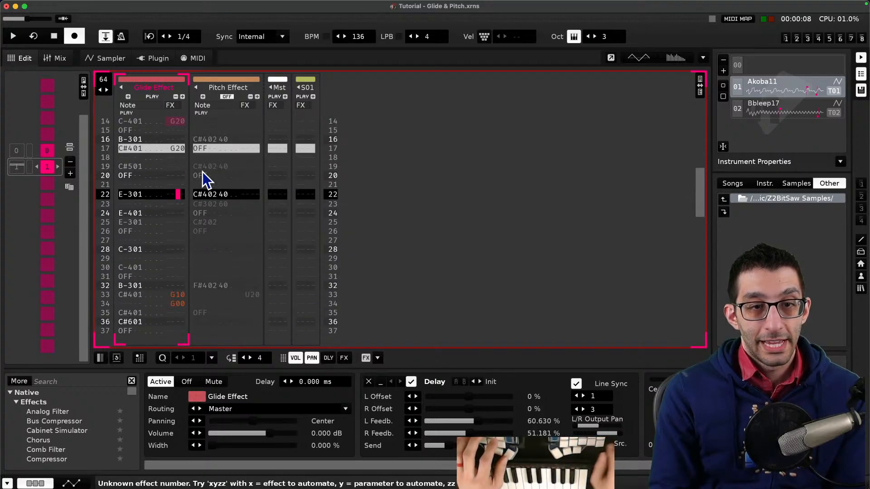
# - Play the pattern briefly and scroll through the Glide Effect track to review its glide commands
pyautogui.press('space')
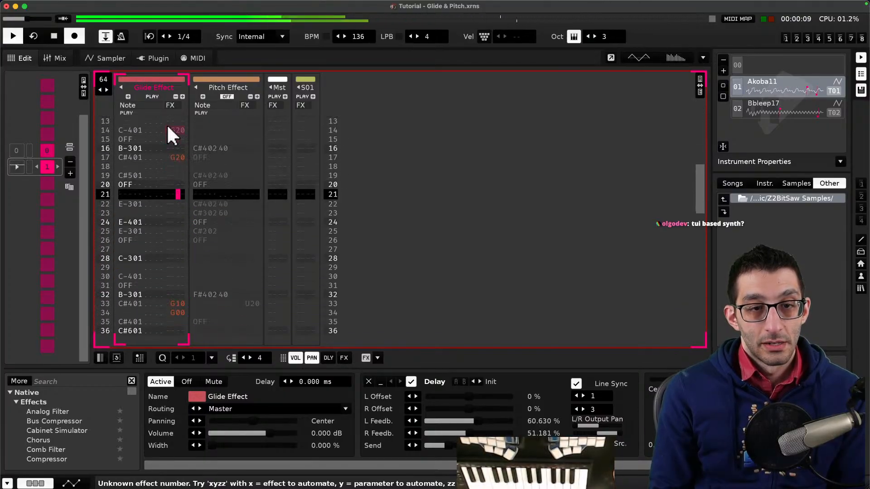
pyautogui.press('space')
pyautogui.scroll(16, 174, 142)
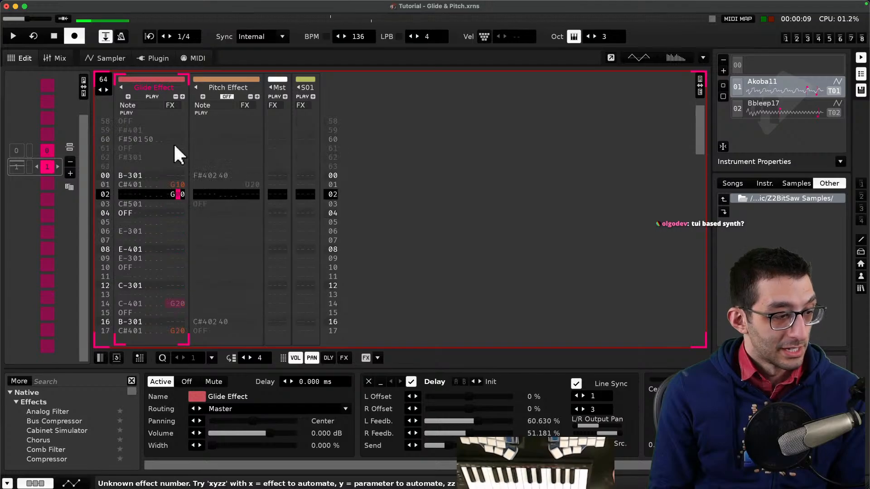
pyautogui.scroll(-4, 174, 145)
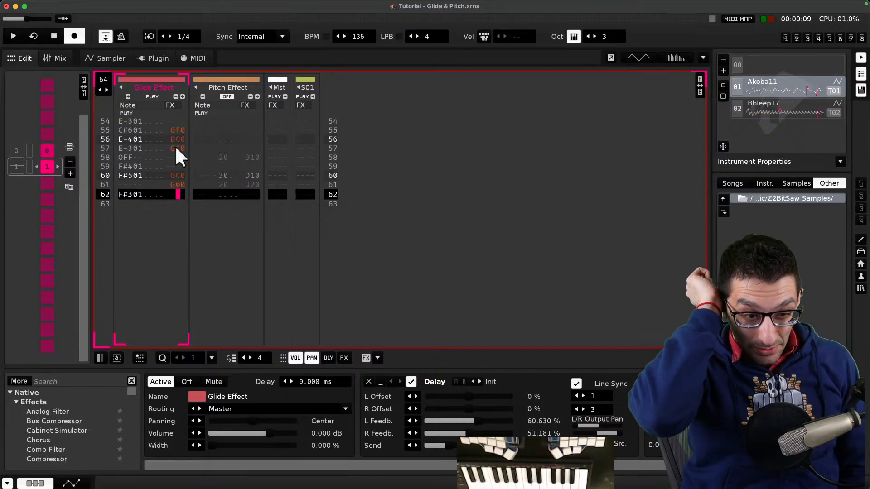
pyautogui.scroll(8, 173, 160)
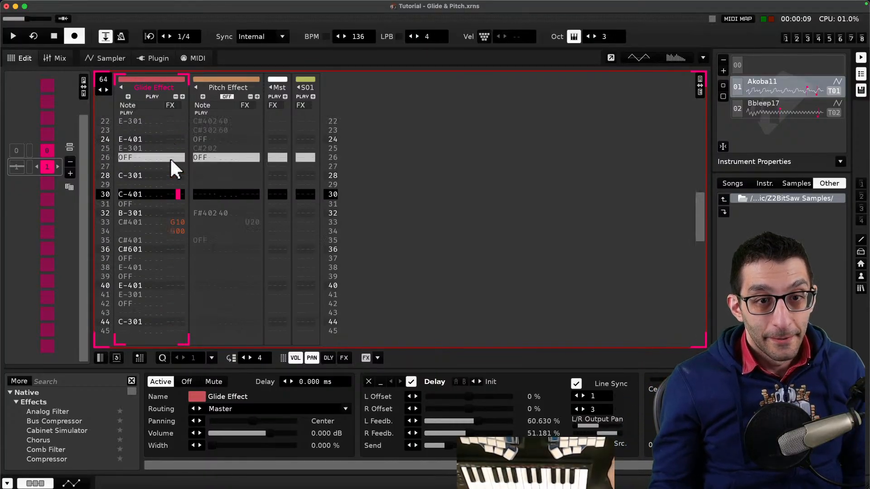
pyautogui.scroll(-10, 170, 157)
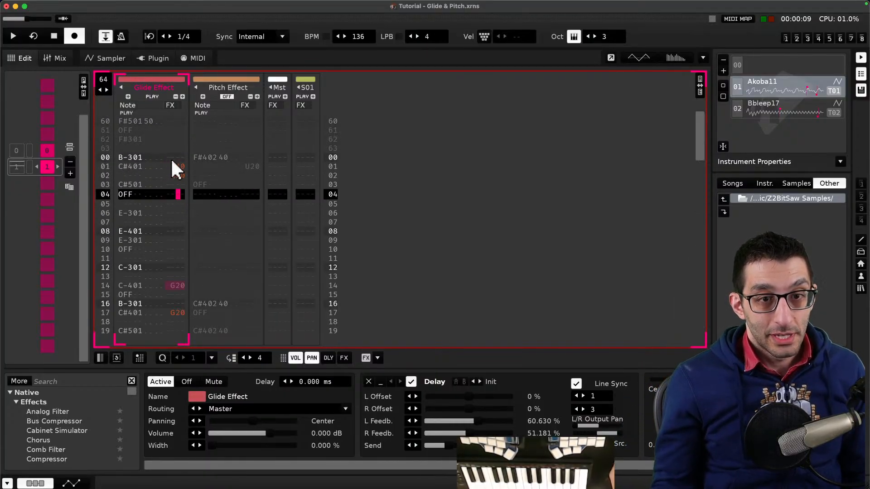
# - Cut the G20 glide command from line 14 of the Glide Effect track
pyautogui.scroll(2, 176, 163)
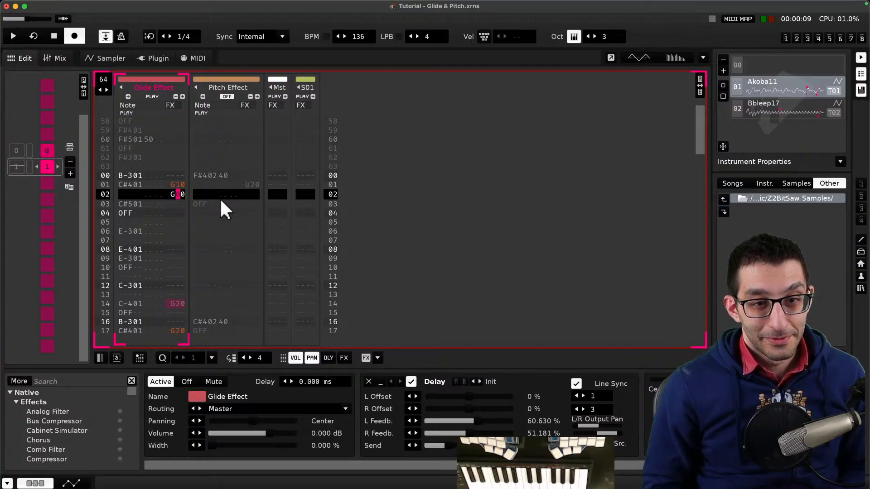
pyautogui.scroll(-4, 211, 164)
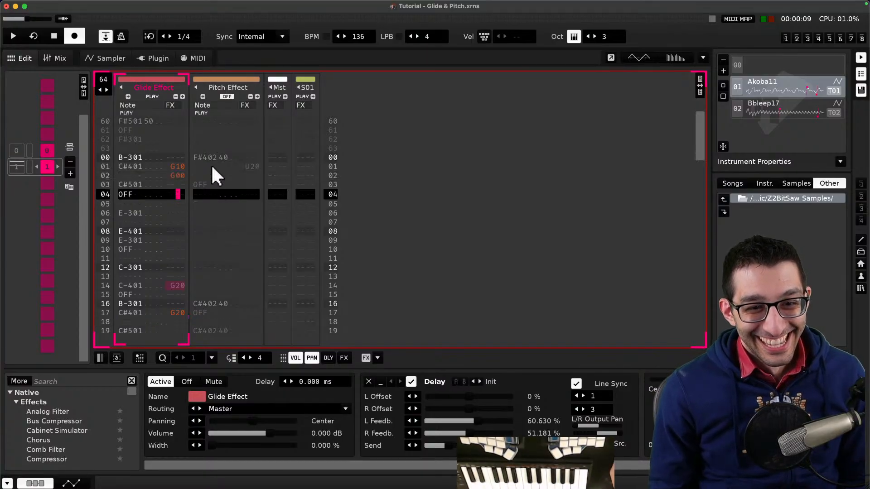
pyautogui.press('Escape')
pyautogui.scroll(-2, 194, 173)
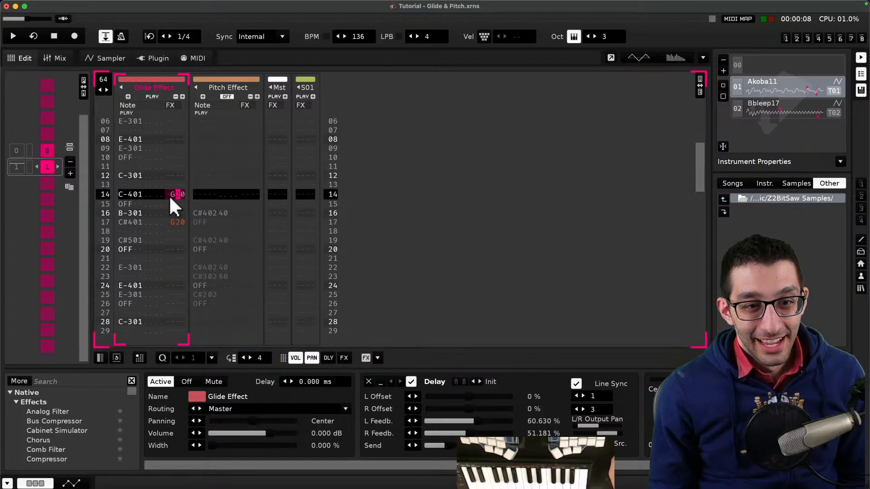
pyautogui.press('Right')
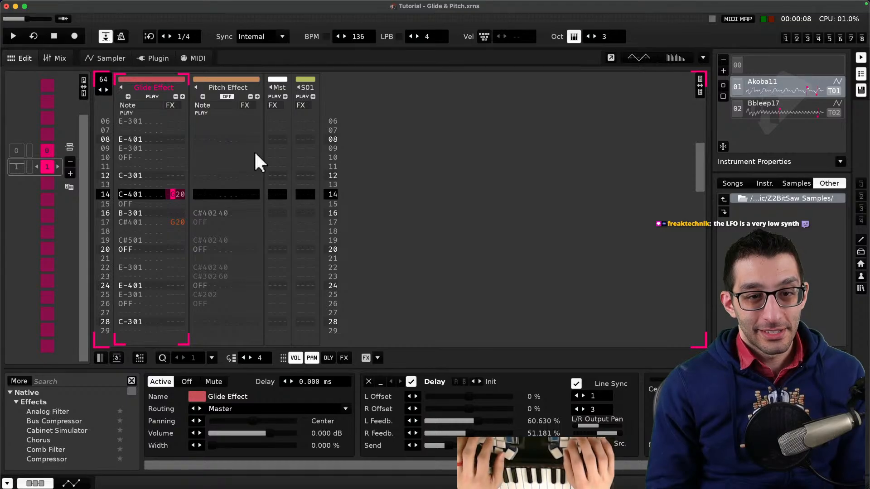
pyautogui.press('Left')
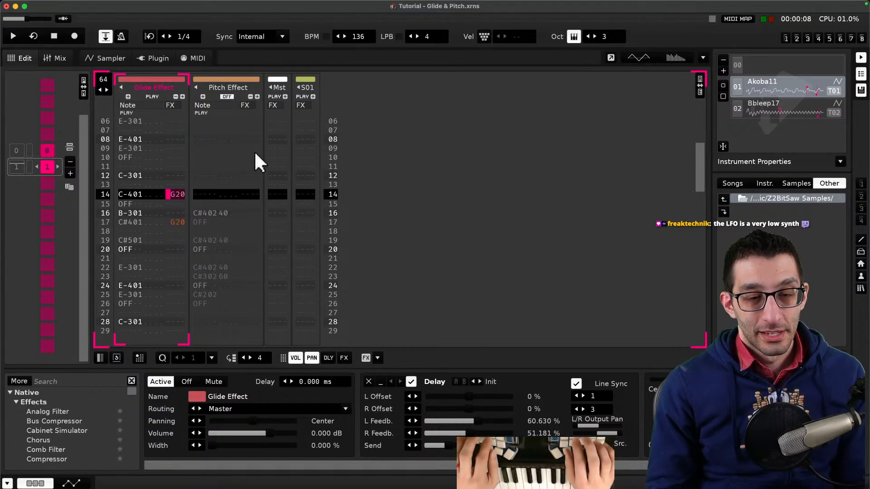
pyautogui.press('super+x')
# - Change the glide command on line 17 of the Glide Effect track to G80
pyautogui.press('Down')
pyautogui.press('Down')
pyautogui.press('Down')
pyautogui.press('Right')
pyautogui.press('Right')
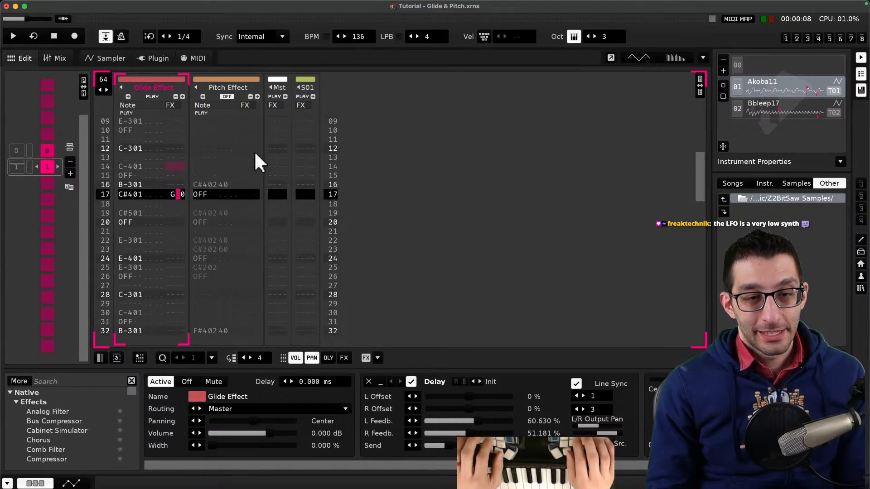
pyautogui.press('Escape')
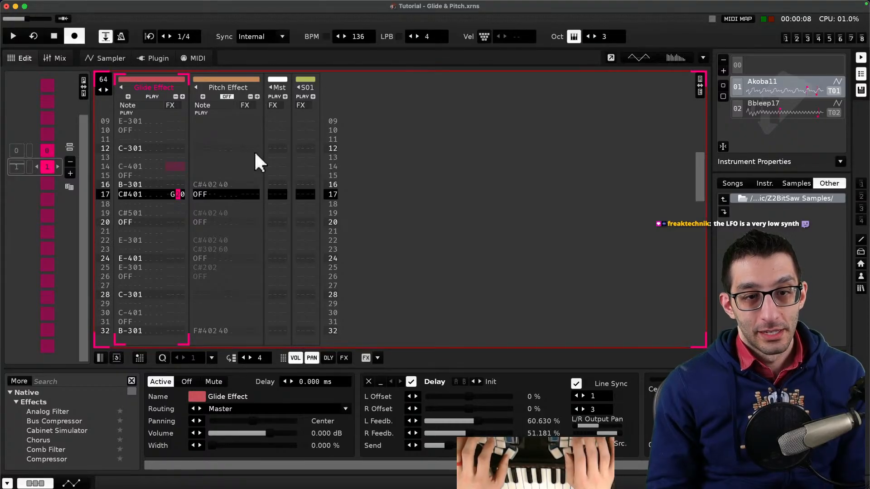
pyautogui.write('8')
# - Play the pattern and set the glide command on line 01 to G10
pyautogui.press('space')
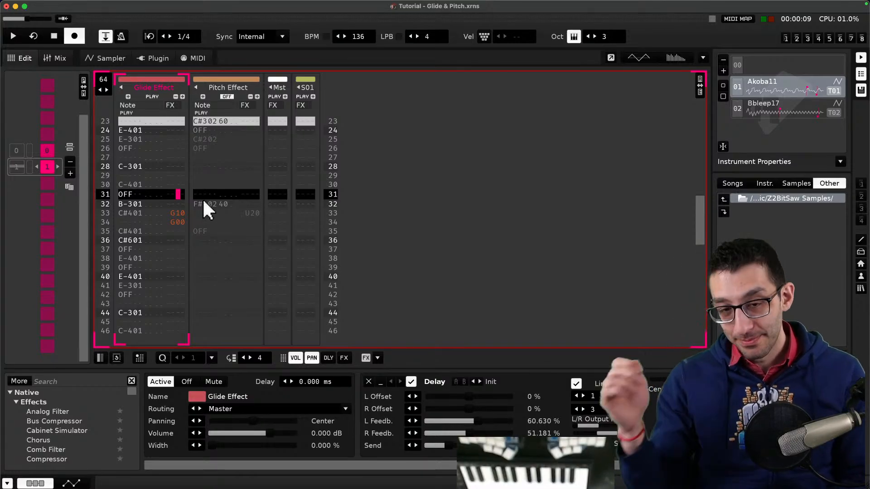
pyautogui.scroll(5, 201, 197)
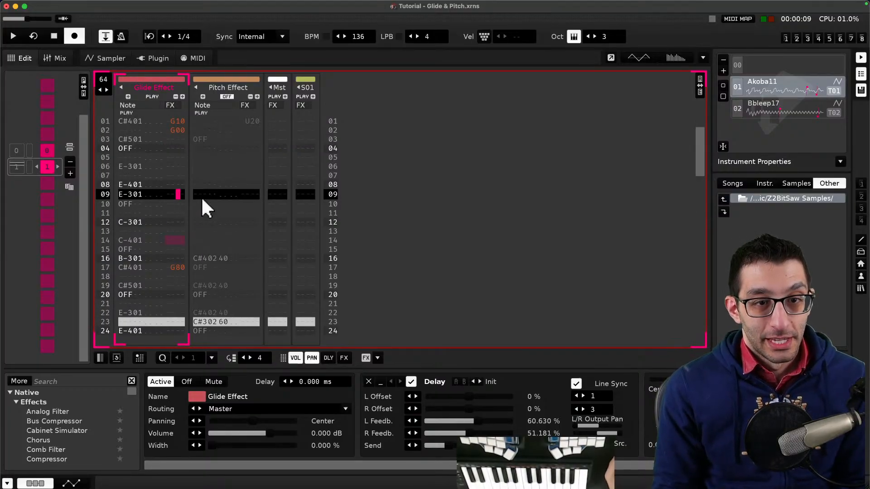
pyautogui.scroll(2, 201, 197)
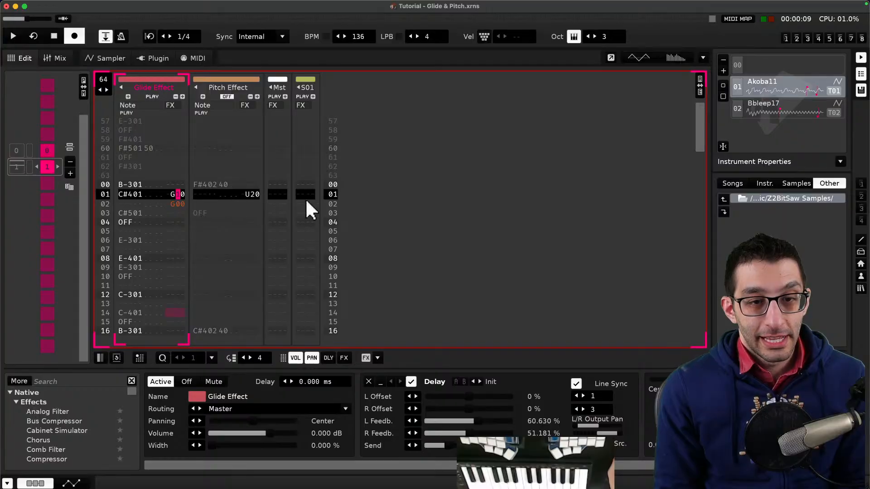
pyautogui.write('1')
# - Switch to the browser and read the Effect Listing and Instrument Commands sections of the manual page
pyautogui.press('super+Tab')
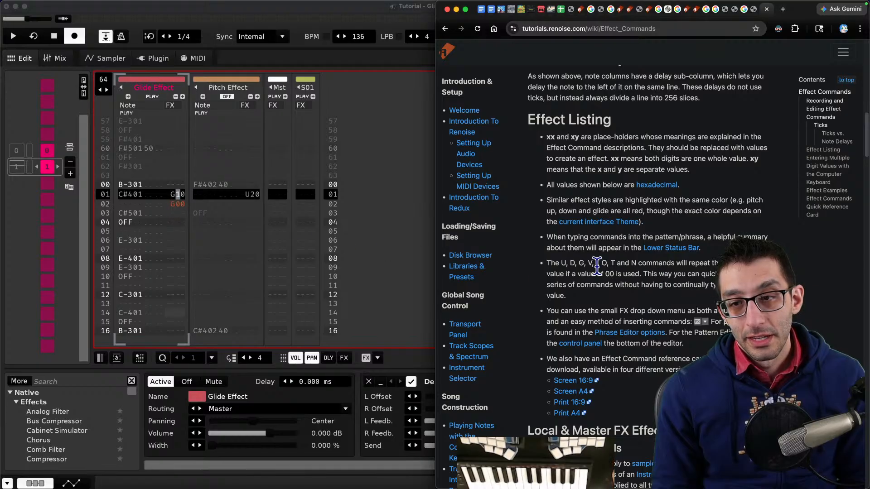
pyautogui.moveTo(582, 264); pyautogui.dragTo(674, 264)
pyautogui.scroll(-3, 653, 280)
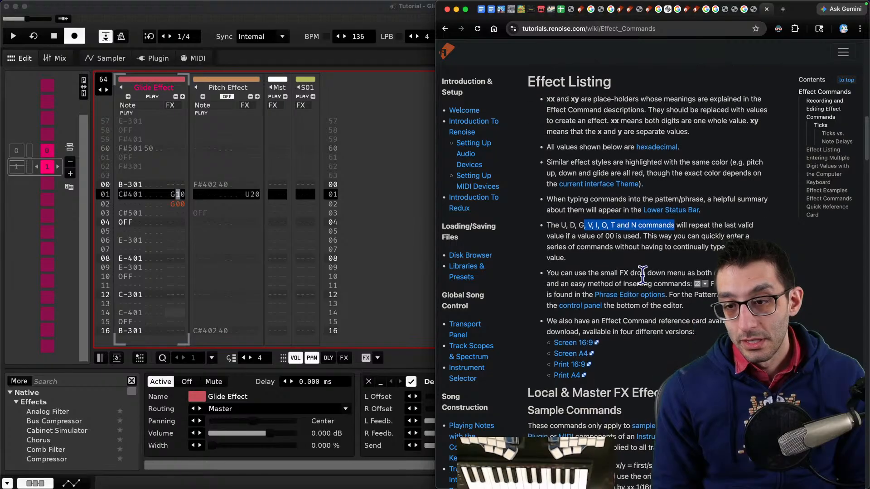
pyautogui.scroll(-4, 650, 274)
pyautogui.scroll(-2, 654, 284)
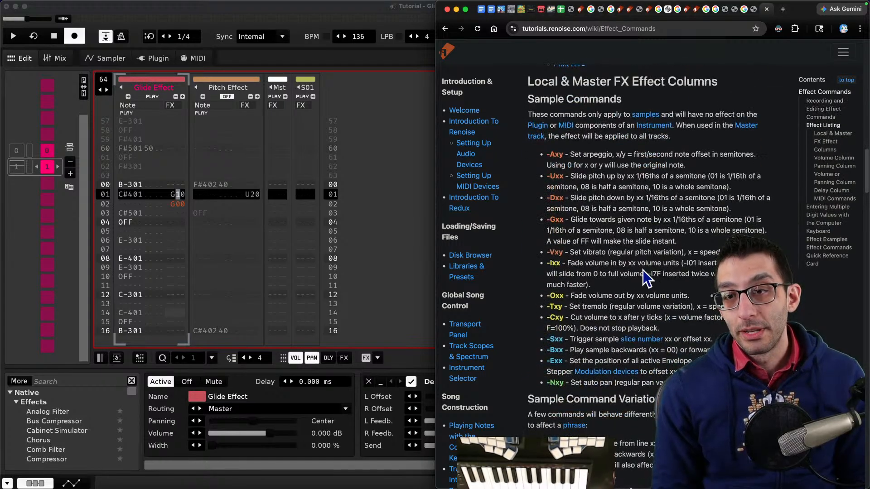
pyautogui.scroll(-7, 645, 279)
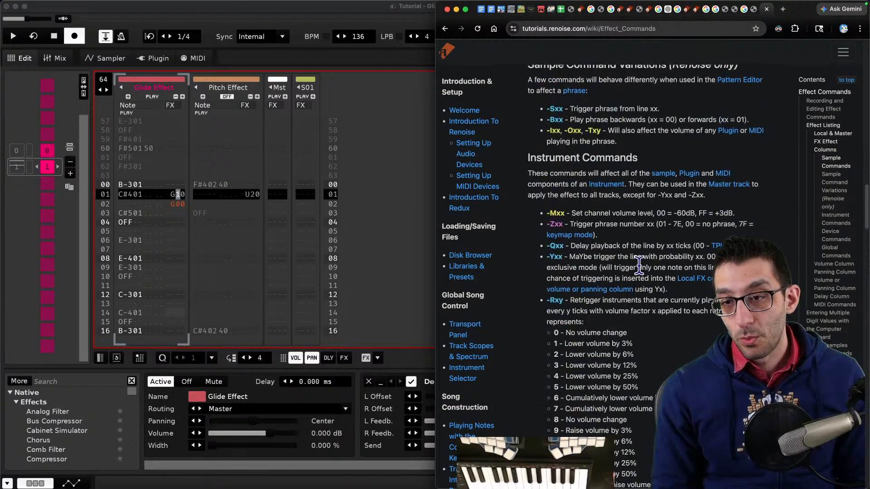
pyautogui.moveTo(570, 257); pyautogui.dragTo(703, 257)
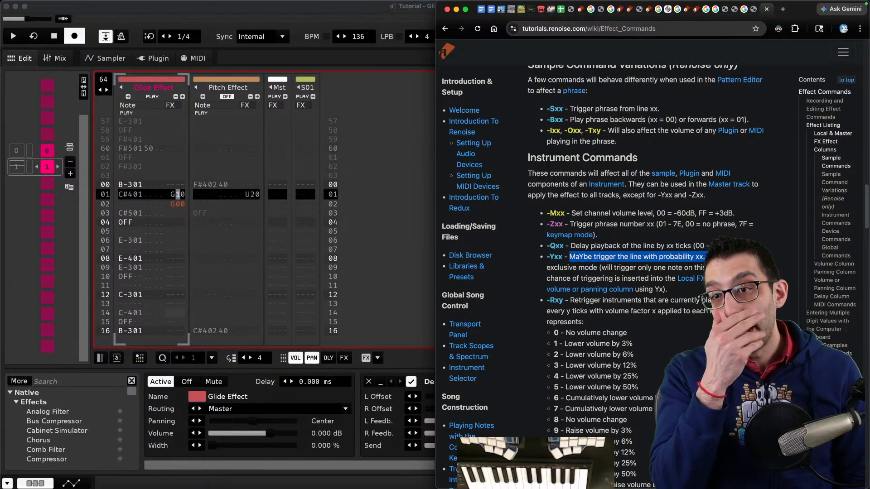
# - Add an Effects bullet above Meta effects in the Usage notes and place the notes window on the right half
pyautogui.press('super+Tab')
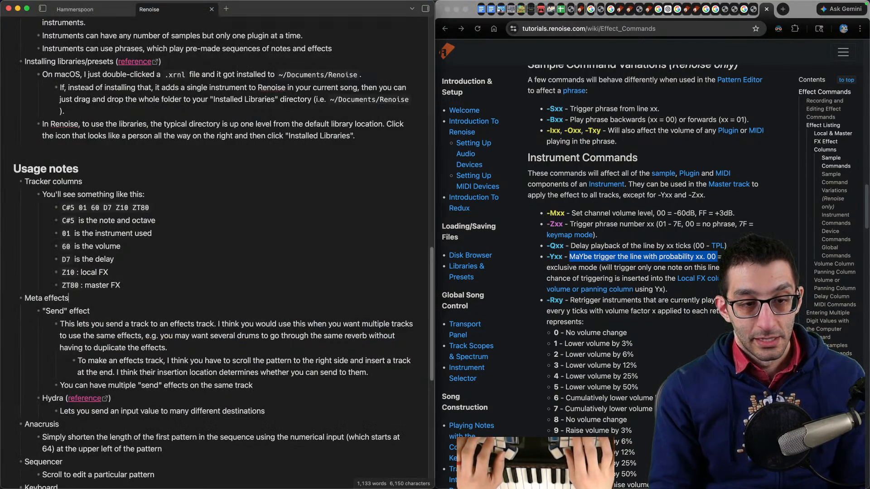
pyautogui.press('super+Left')
pyautogui.press('Return')
pyautogui.press('Up')
pyautogui.write('Effects')
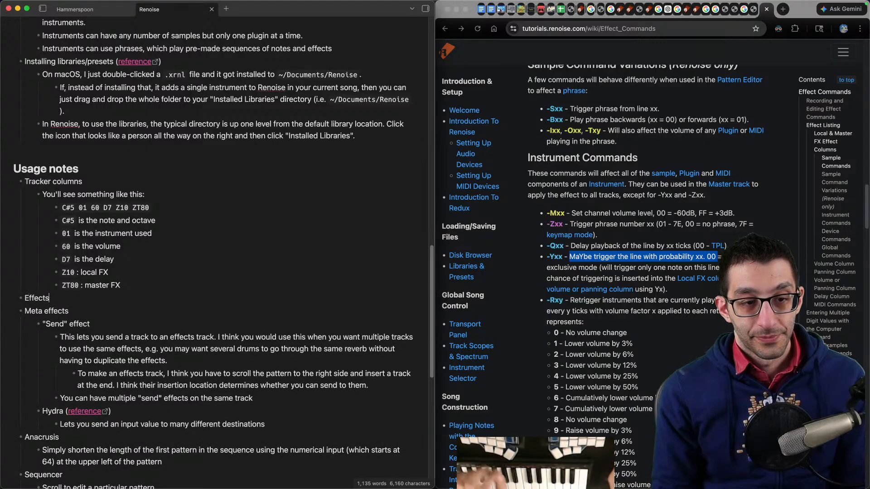
pyautogui.hotkey('ctrl', 'alt', 'Right')
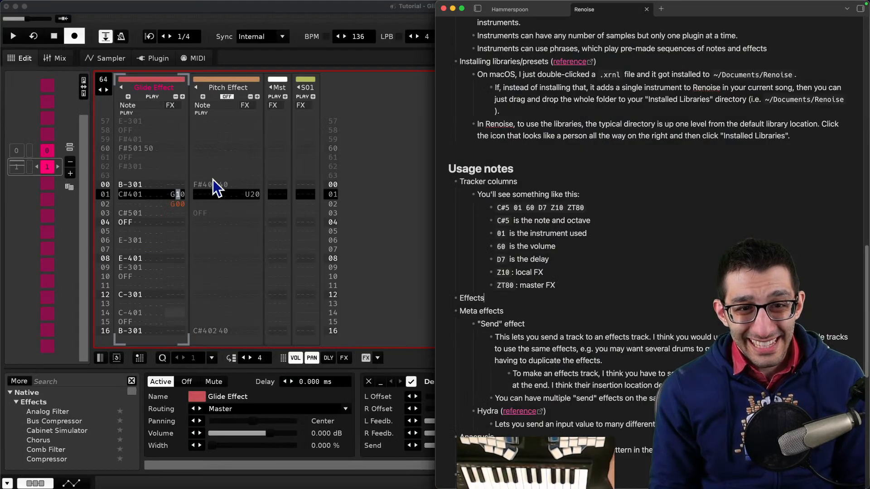
# - Select the Effect Commands manual page address in the browser
pyautogui.click(170, 109)
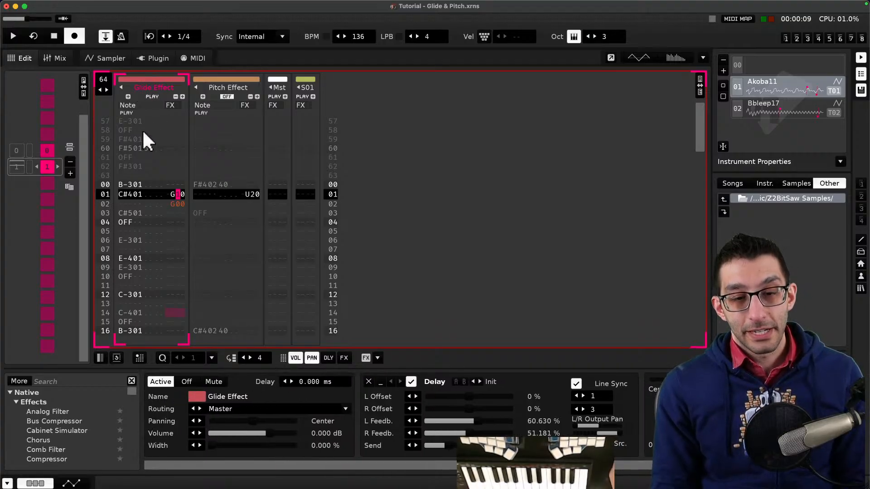
pyautogui.press('super+Tab')
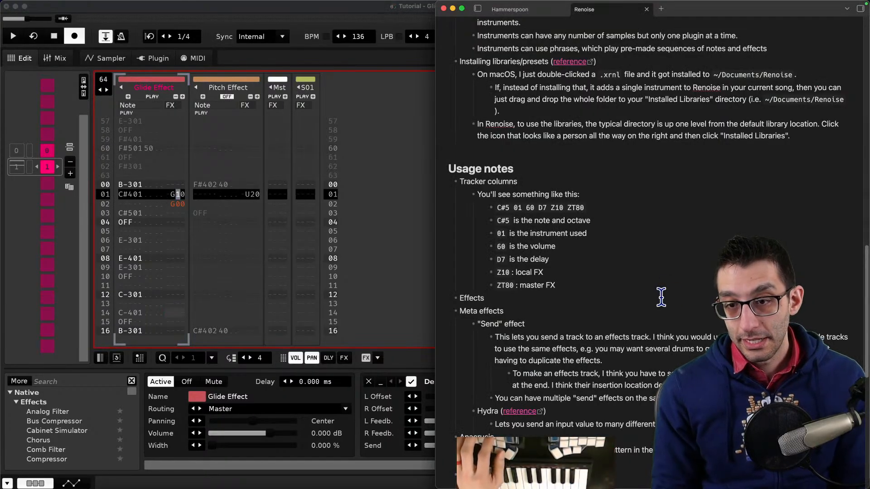
pyautogui.scroll(-3, 661, 297)
pyautogui.press('super+Tab')
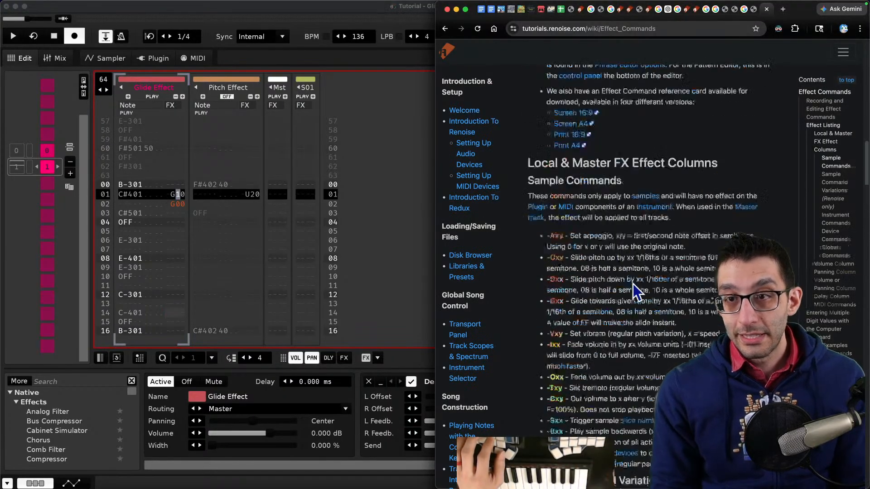
pyautogui.scroll(10, 633, 284)
pyautogui.click(620, 28)
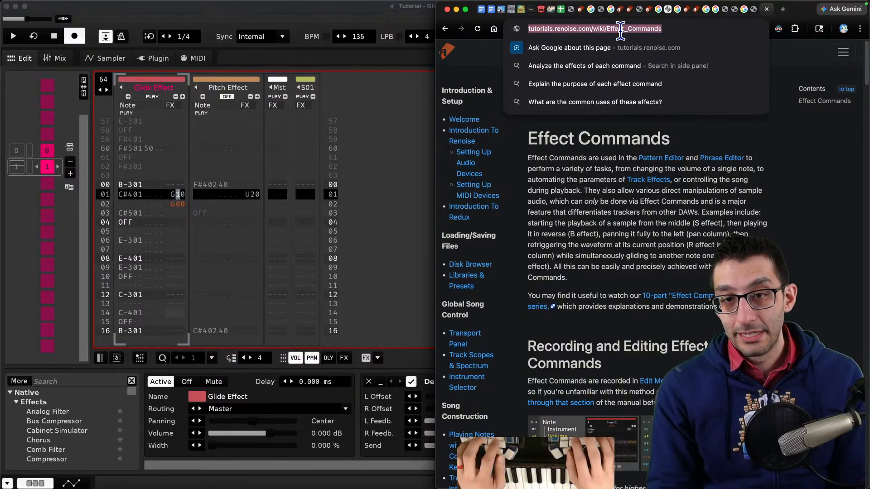
# - Rename the notes bullet to Effect commands and add a reference link after it
pyautogui.press('super+Tab')
pyautogui.press('Left')
pyautogui.write('command')
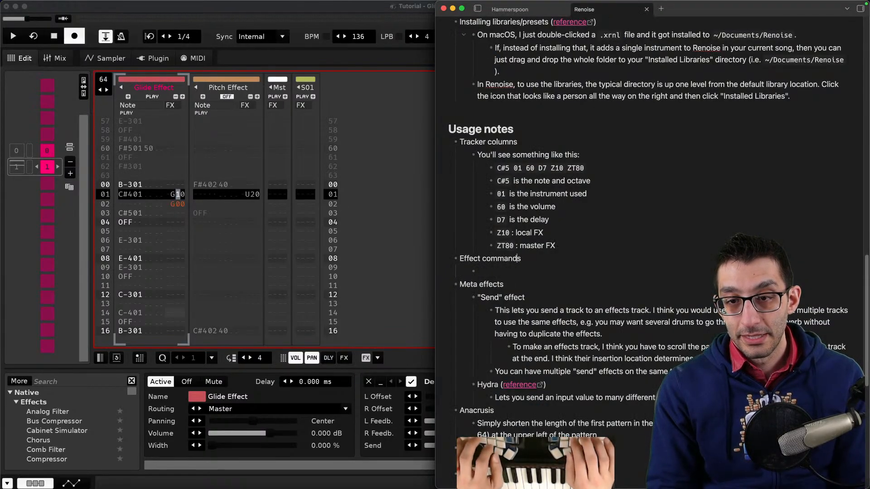
pyautogui.press('Right')
pyautogui.write('(reference) ')
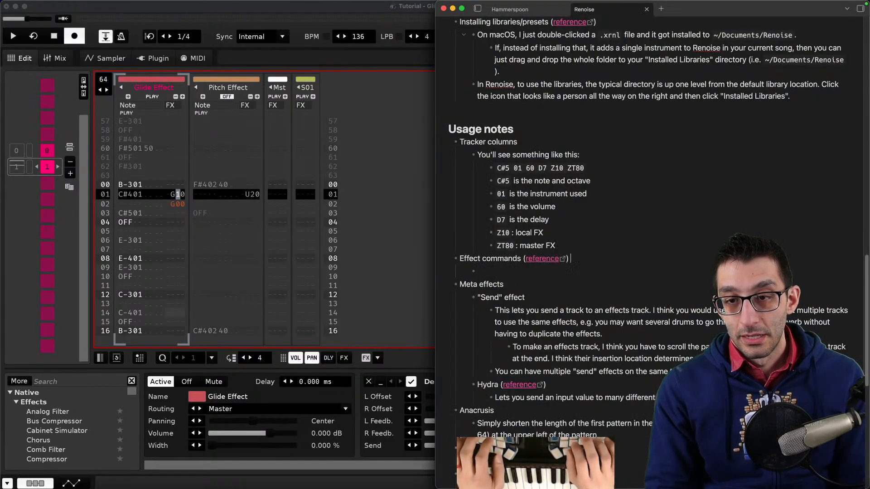
pyautogui.write('In t')
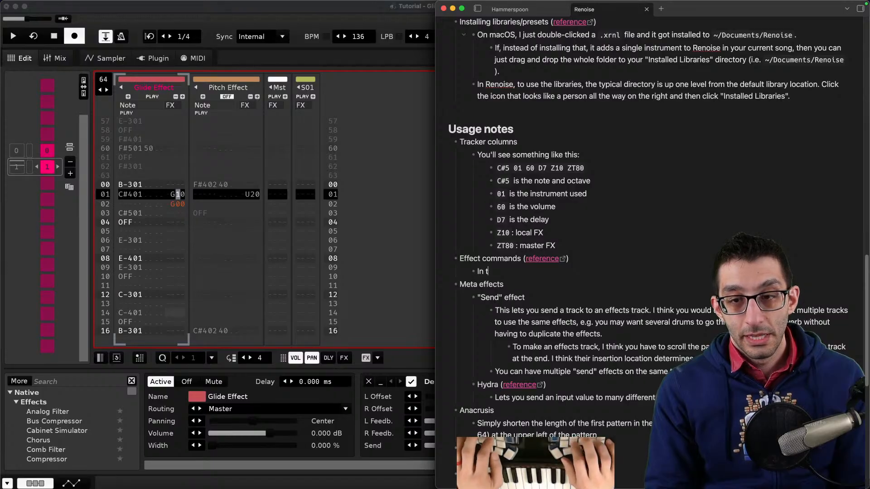
pyautogui.write('he FX column of a track, you can type var')
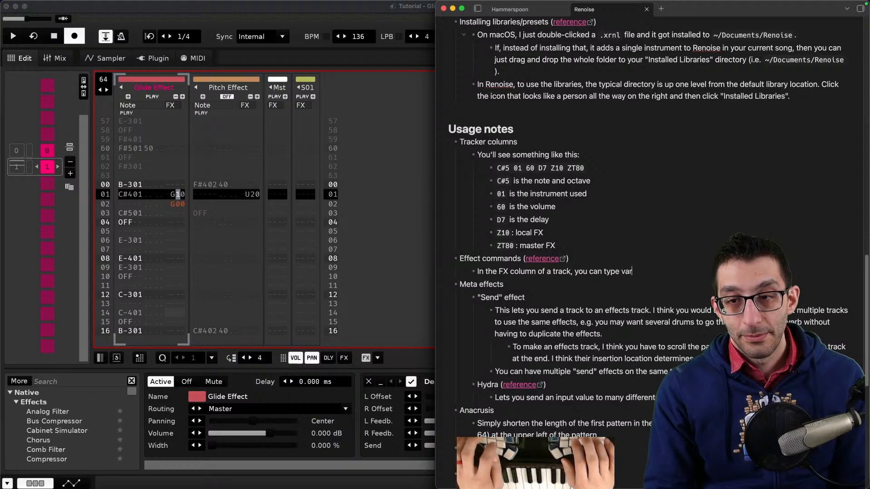
# - Write the sub-note "In the FX column of a track, you can type various commands" under Effect commands
pyautogui.write('ious commands')
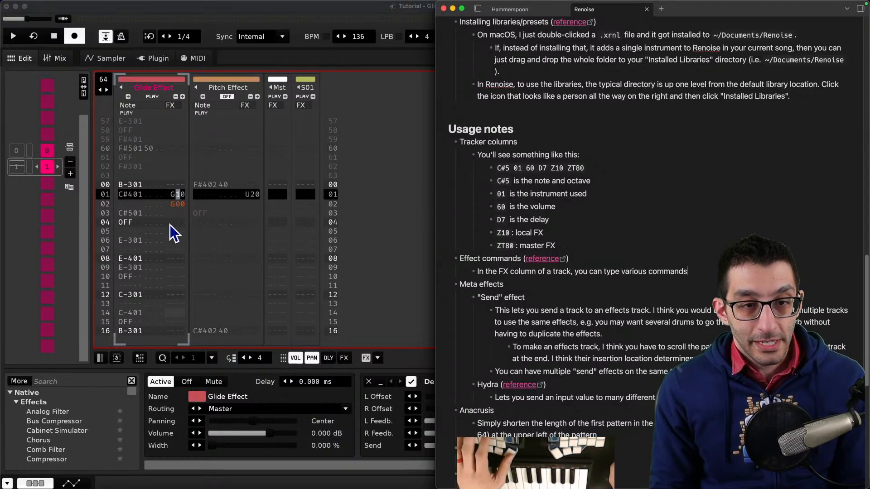
# - Put the cursor on line 01's glide command and play the pattern a few times to listen
pyautogui.click(167, 194)
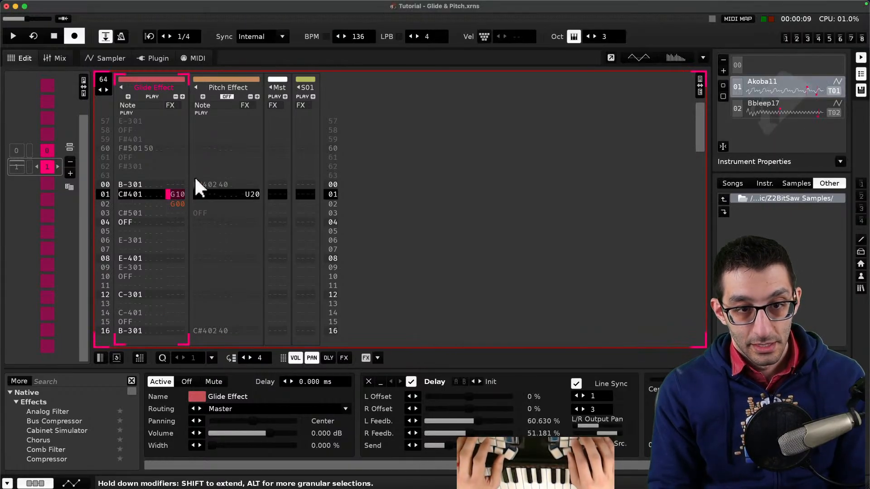
pyautogui.scroll(-20, 223, 175)
pyautogui.scroll(-2, 190, 181)
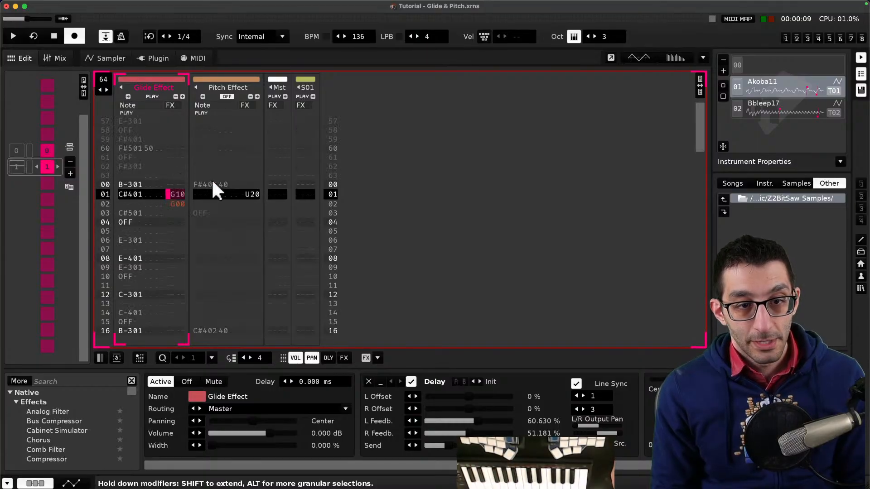
pyautogui.scroll(-4, 204, 184)
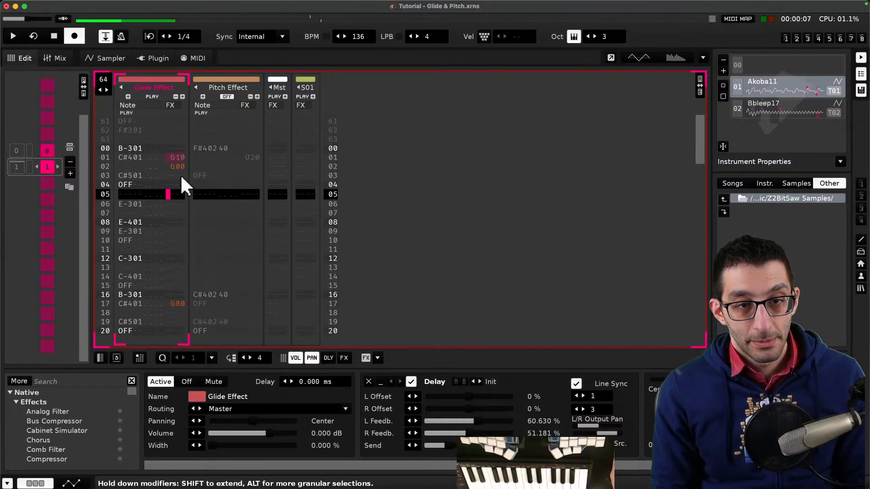
pyautogui.press('space')
pyautogui.press('space')
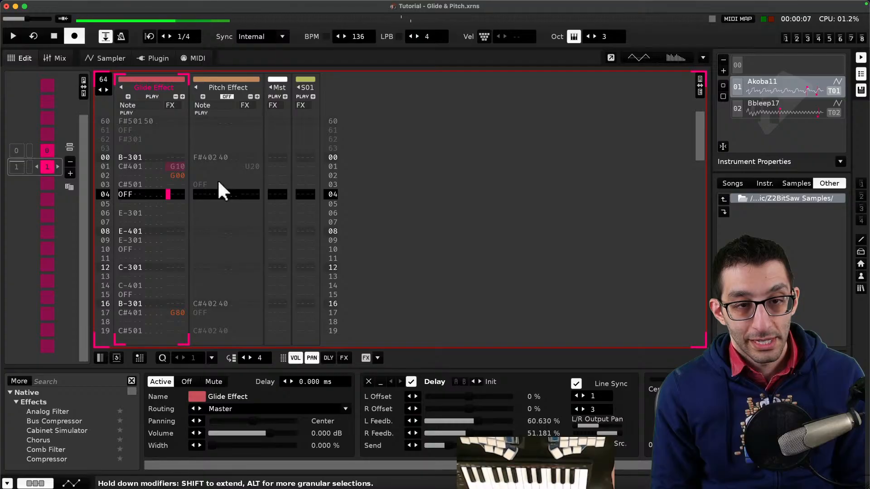
pyautogui.press('space')
pyautogui.press('space')
# - Try entering a G effect on line 01 of the Glide Effect track in edit mode and play the pattern
pyautogui.scroll(3, 200, 163)
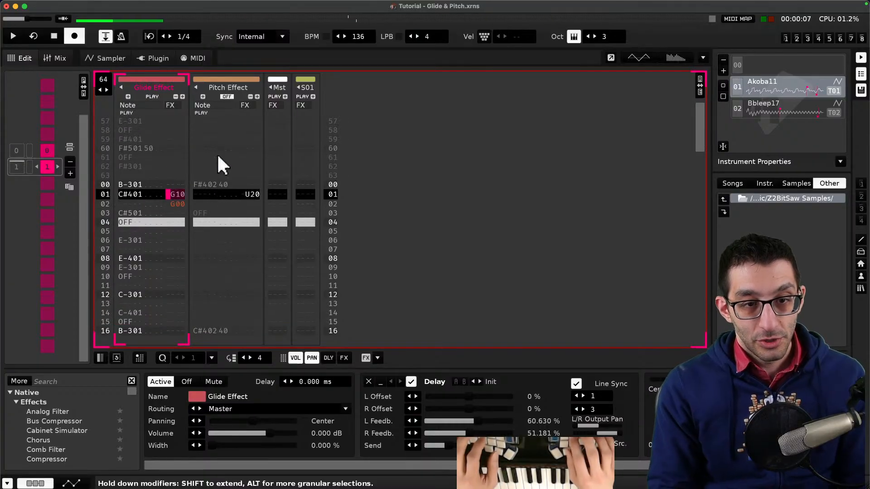
pyautogui.press('Escape')
pyautogui.press('Escape')
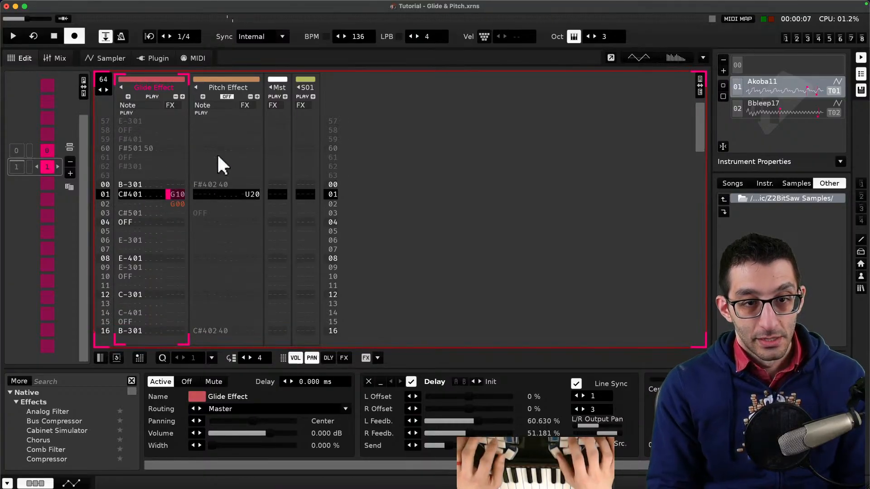
pyautogui.write('g')
pyautogui.press('space')
pyautogui.press('space')
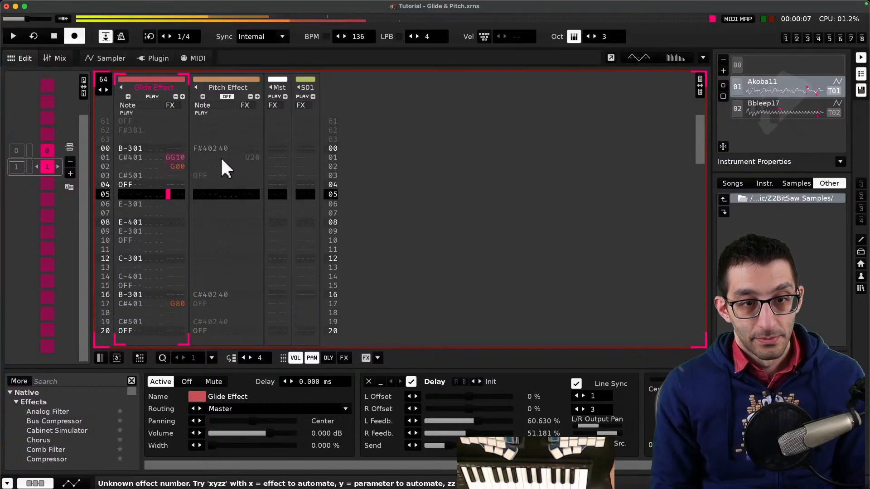
pyautogui.press('space')
pyautogui.scroll(3, 188, 161)
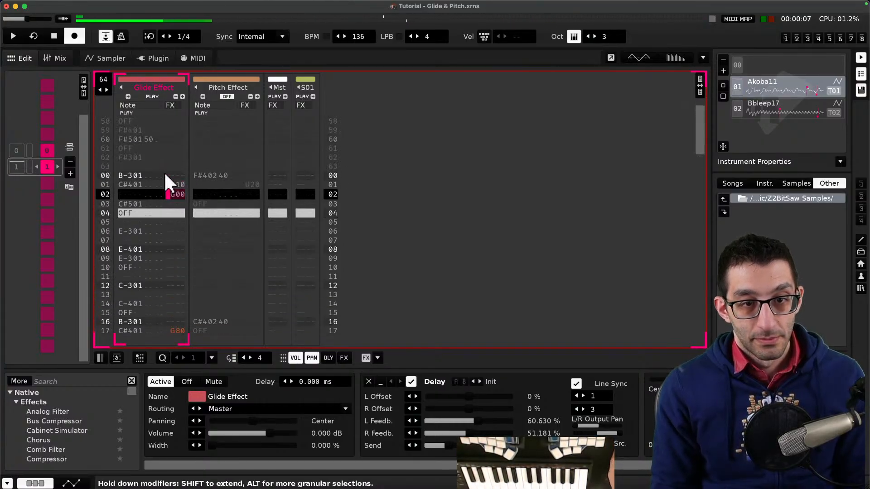
# - Enter another G in the Glide Effect track's FX column on line 02 and briefly play the pattern
pyautogui.write('g')
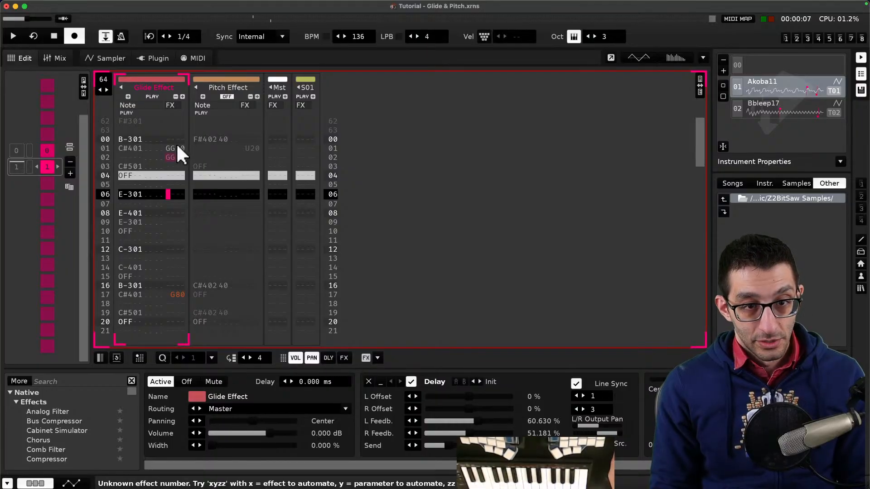
pyautogui.scroll(3, 176, 142)
pyautogui.press('space')
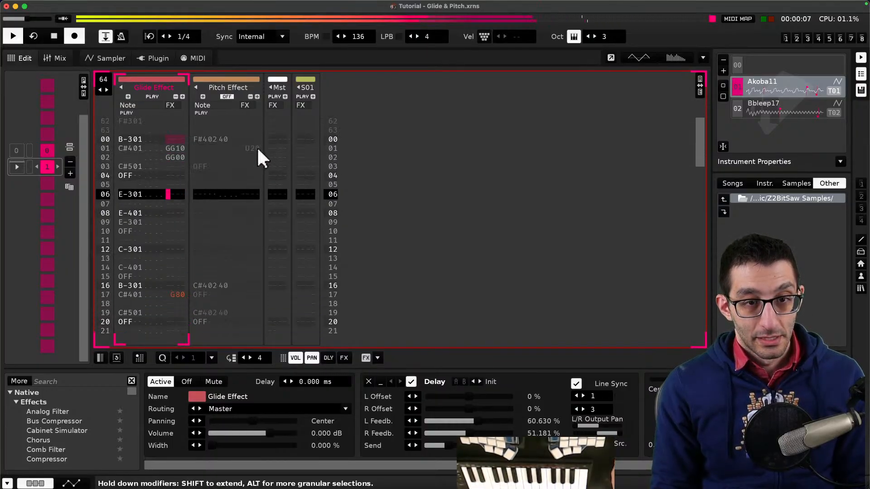
pyautogui.press('space')
# - Scroll through the Effect Commands reference page in the browser and return to its top
pyautogui.press('super+Tab')
pyautogui.scroll(-8, 634, 233)
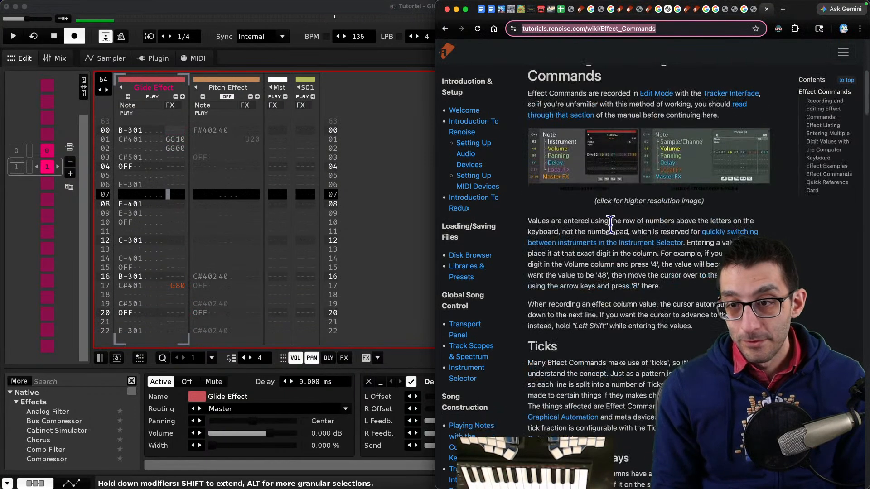
pyautogui.scroll(-15, 634, 233)
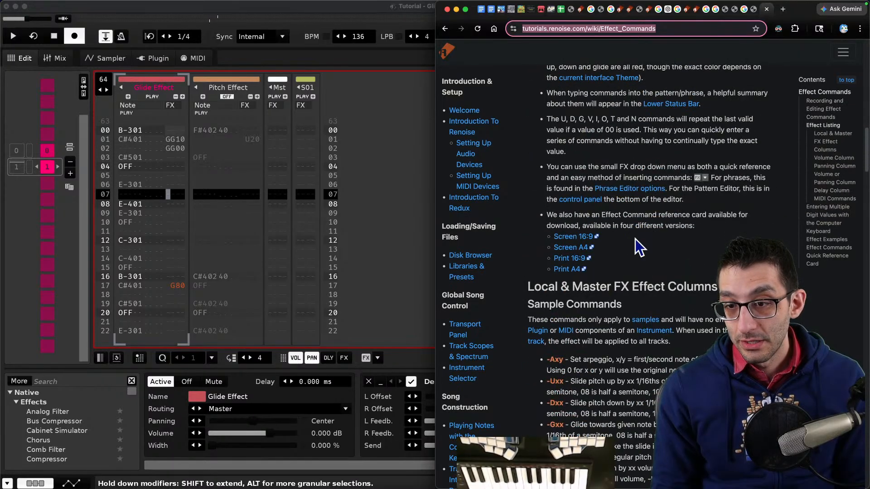
pyautogui.scroll(-15, 634, 235)
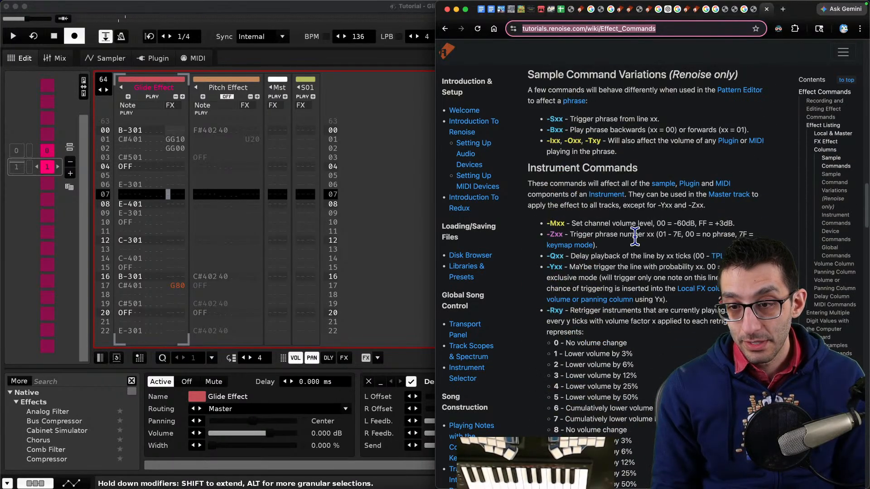
pyautogui.scroll(-15, 634, 239)
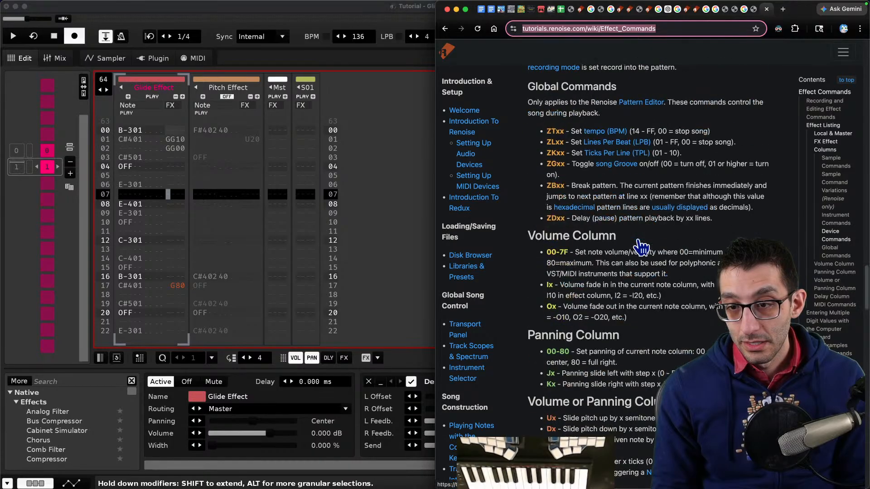
pyautogui.scroll(-15, 638, 239)
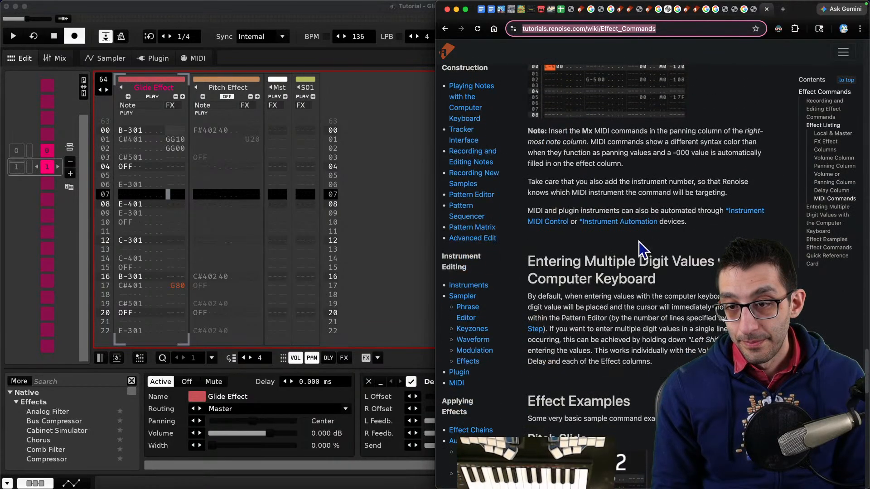
pyautogui.scroll(-6, 646, 244)
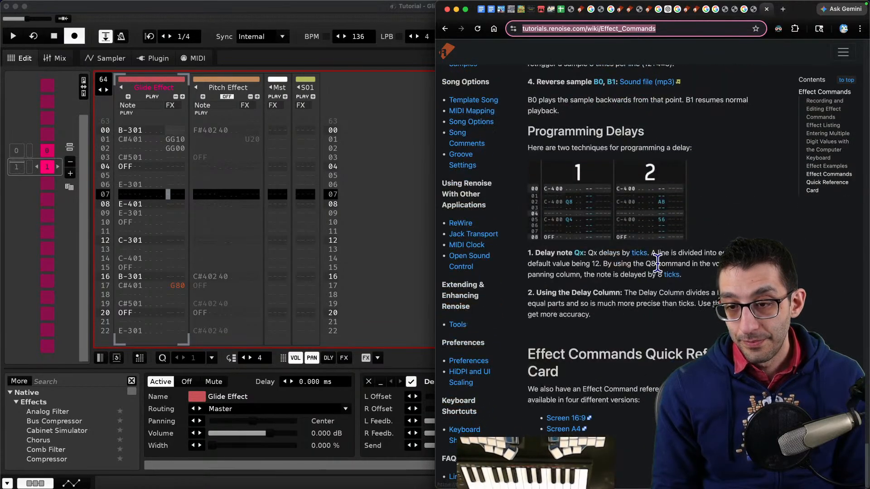
pyautogui.press('Return')
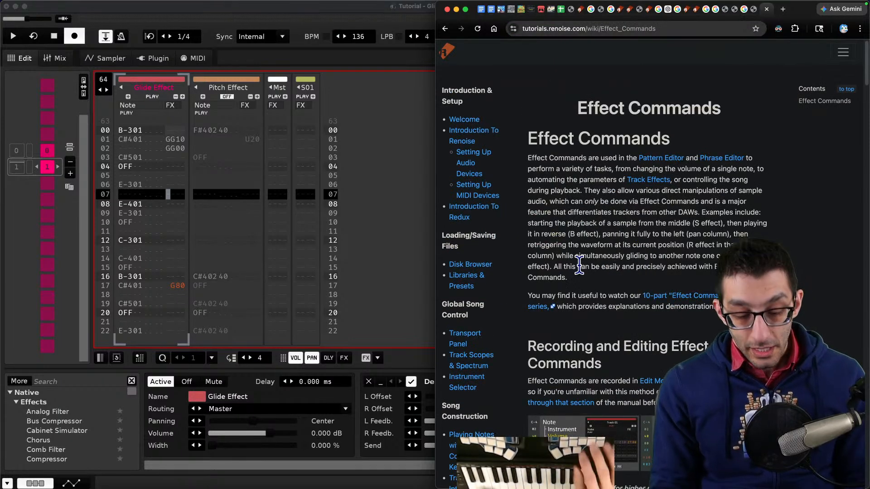
# - Continue the Effect commands note explaining that you enter commands in edit mode by just typing something like
pyautogui.press('super+Tab')
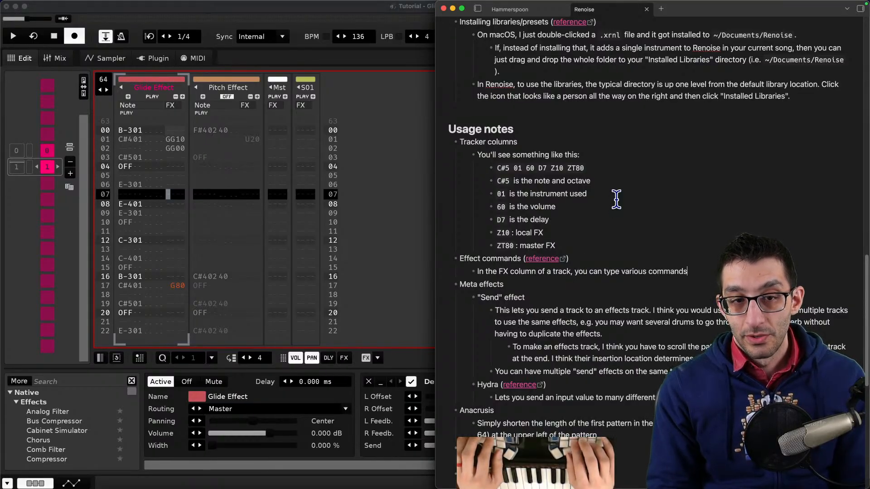
pyautogui.write('ou wo mode')
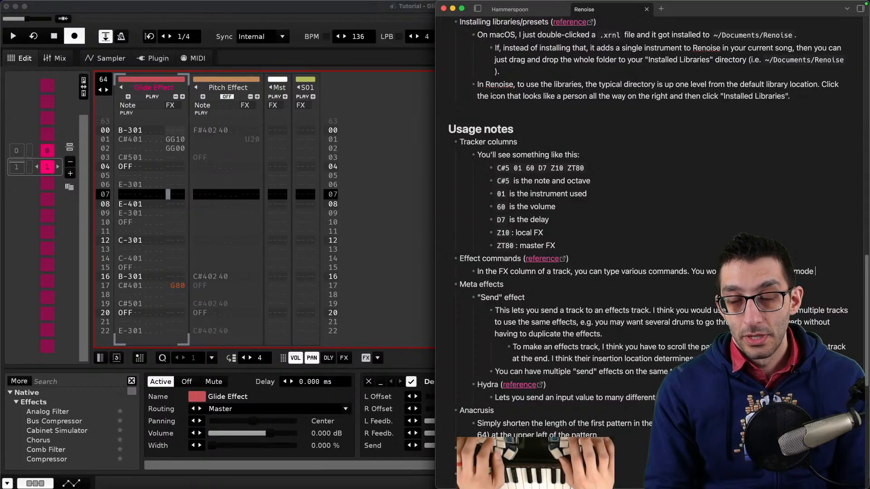
pyautogui.write('typing something like')
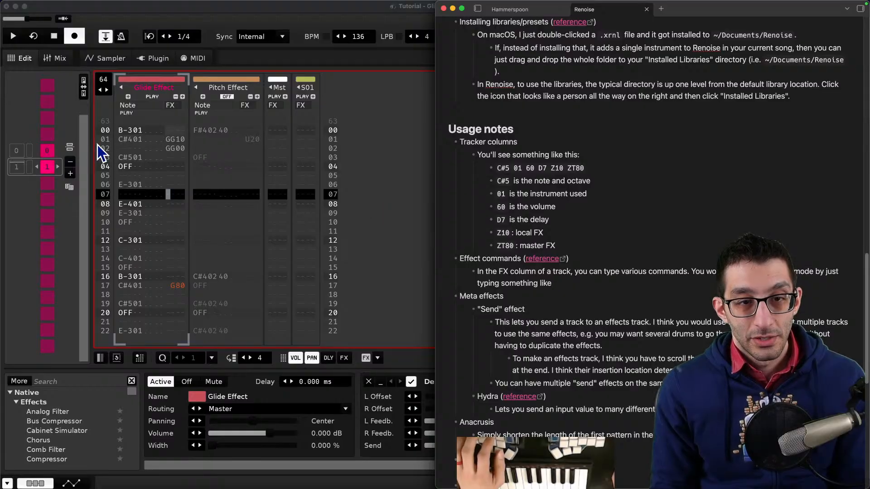
# - Move through the glide commands on lines 01 and 02 of the Glide Effect track to read their descriptions
pyautogui.click(167, 148)
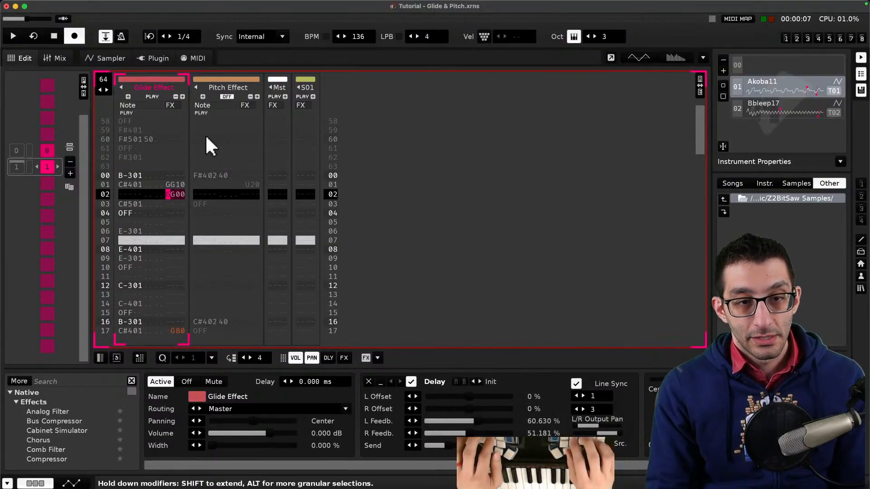
pyautogui.press('Right')
pyautogui.press('Down')
pyautogui.press('Down')
pyautogui.press('Down')
pyautogui.press('Down')
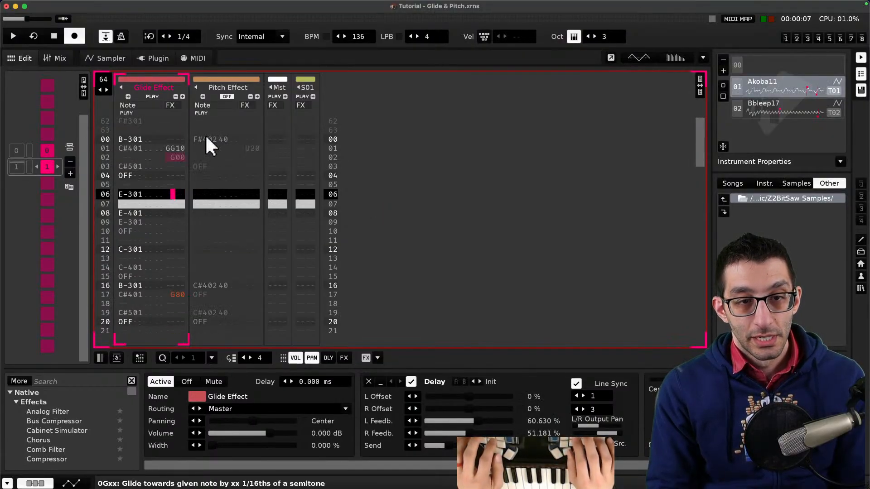
pyautogui.press('Up')
pyautogui.press('Up')
pyautogui.press('Up')
pyautogui.press('Up')
pyautogui.press('Right')
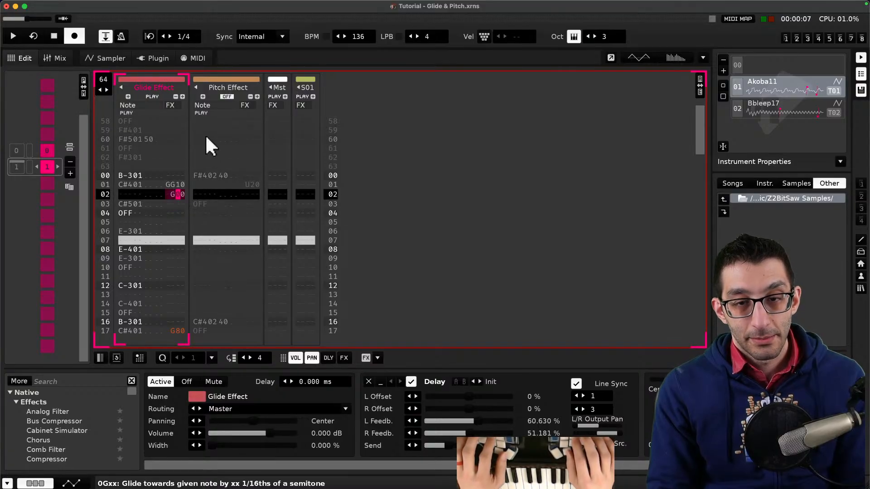
# - Add the example "G10" (to glide up by a semitone) to the Effect commands note
pyautogui.press('super+Tab')
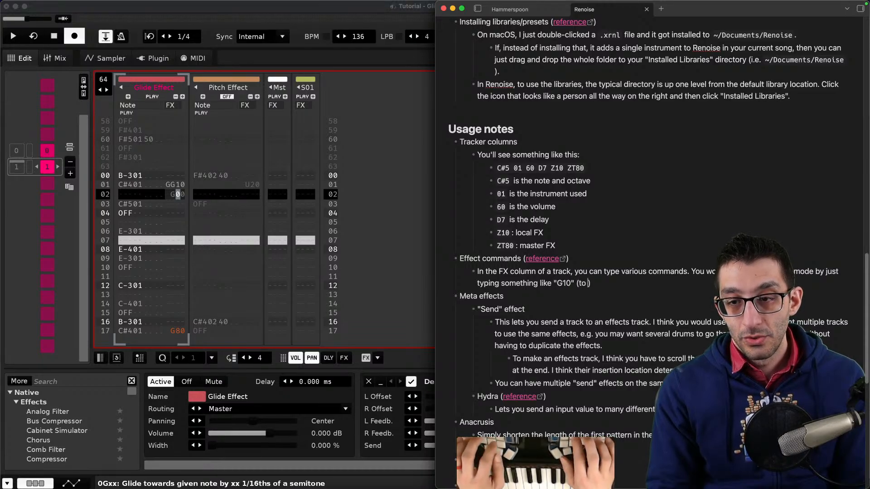
pyautogui.write('a semitone')
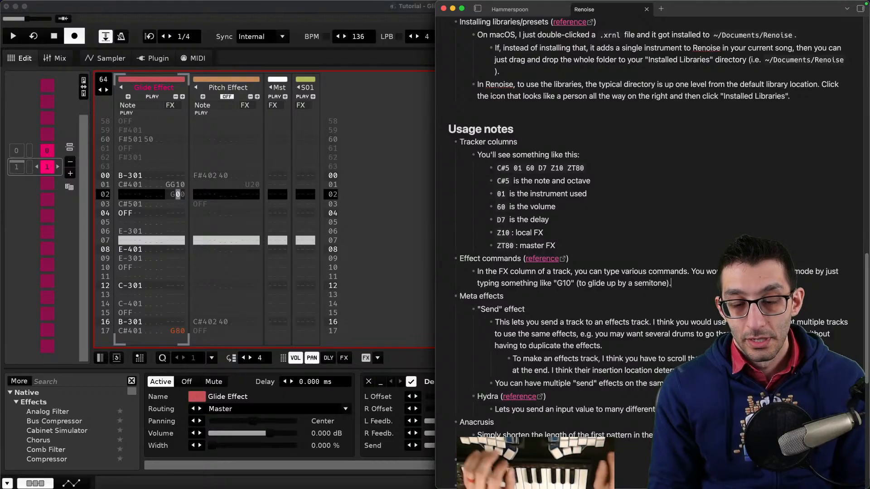
# - Search the Effect Commands page for semitone and finish the note with "a whole semitone)."
pyautogui.press('super+Tab')
pyautogui.press('super+f')
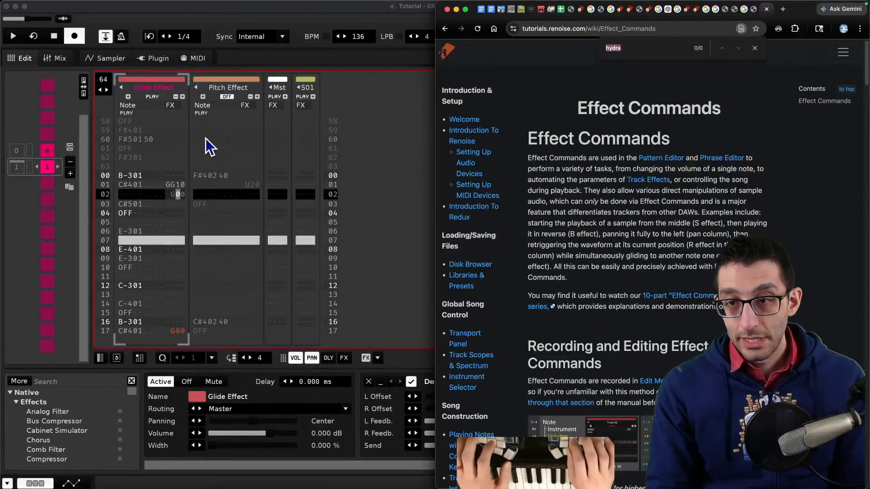
pyautogui.write('semitone')
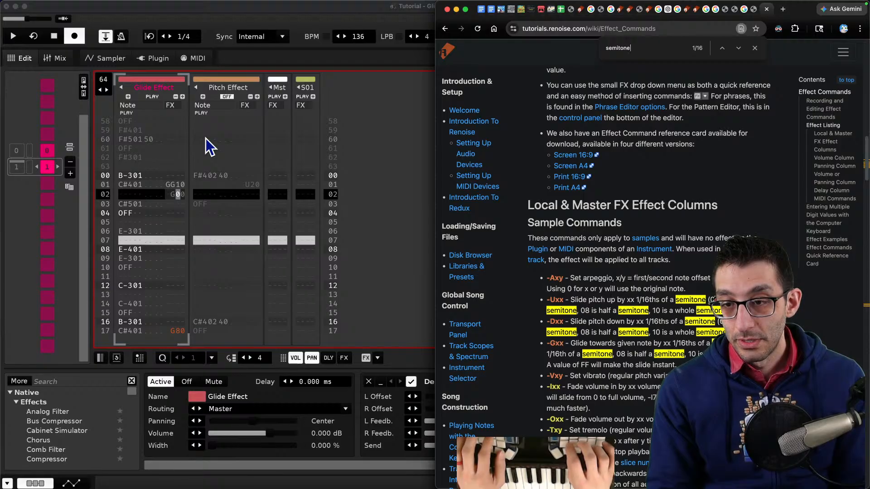
pyautogui.press('super+Tab')
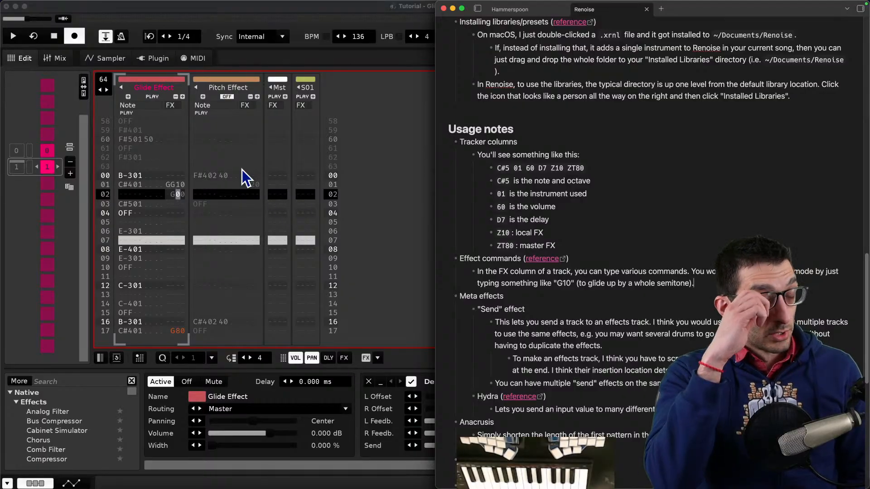
# - Open the Meta Mixer tutorial song from the help tutorials and close its song comments
pyautogui.press('super+Tab')
pyautogui.click(234, 5)
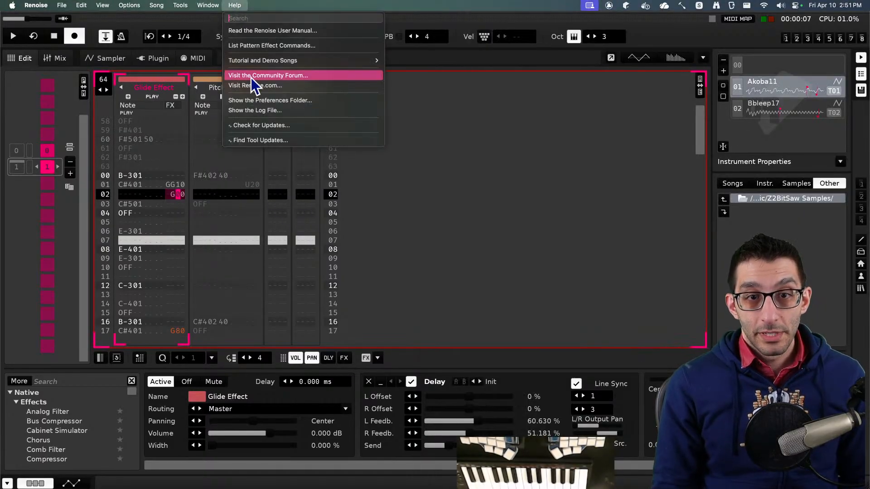
pyautogui.moveTo(353, 60)
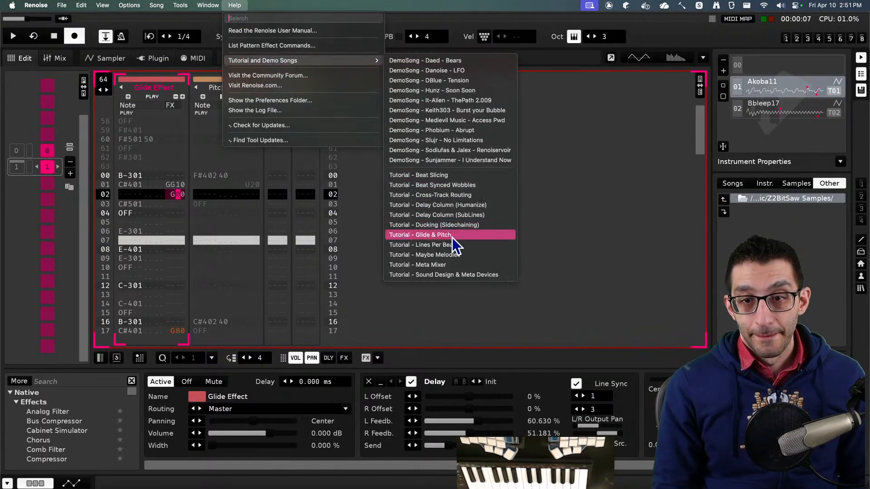
pyautogui.click(473, 268)
pyautogui.click(434, 222)
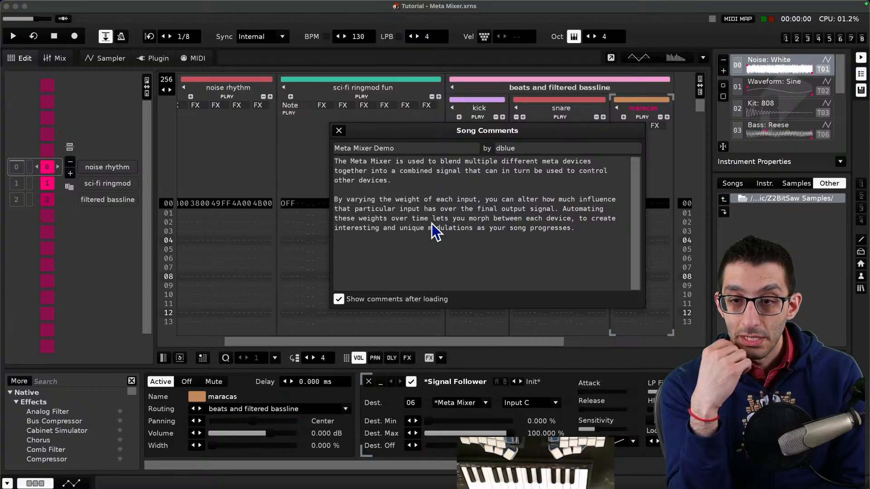
pyautogui.click(339, 131)
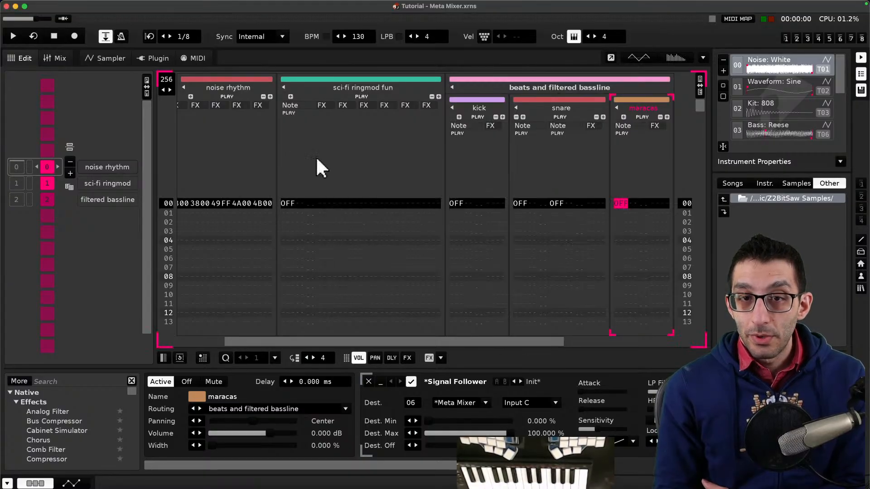
# - Play the Meta Mixer song, jumping between its sequence sections, and select the noise rhythm track
pyautogui.press('space')
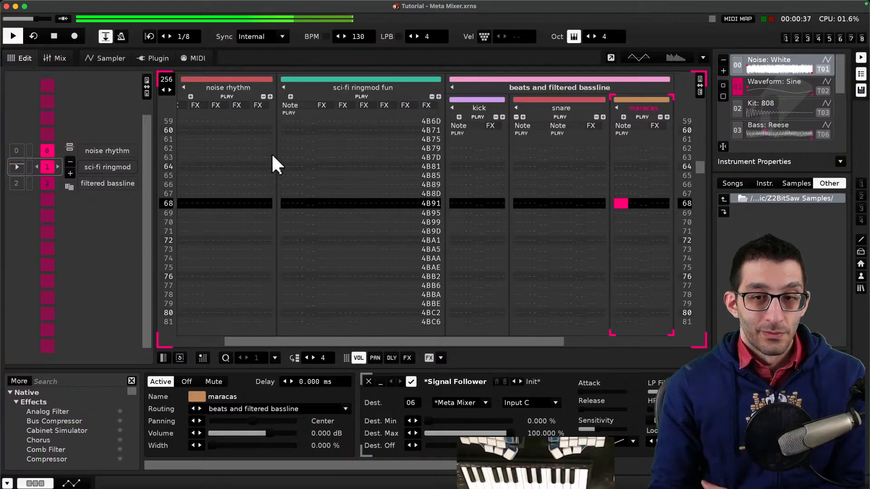
pyautogui.press('space')
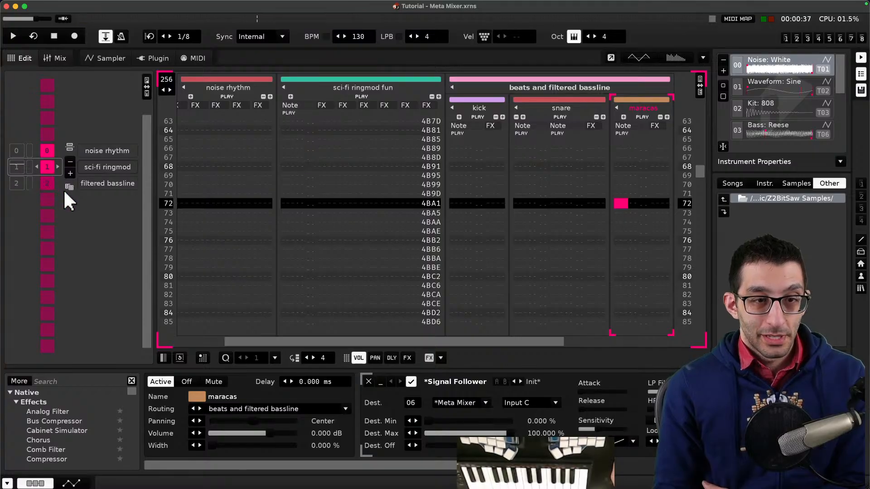
pyautogui.click(59, 188)
pyautogui.press('space')
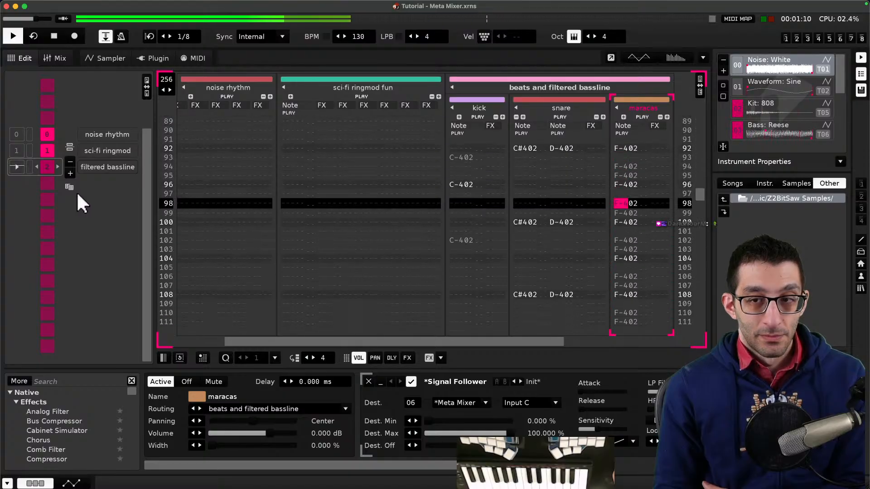
pyautogui.press('space')
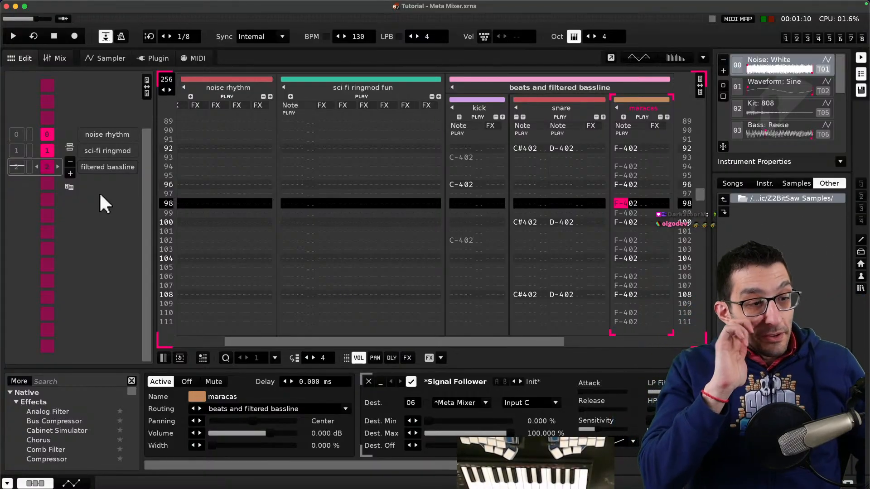
pyautogui.click(45, 134)
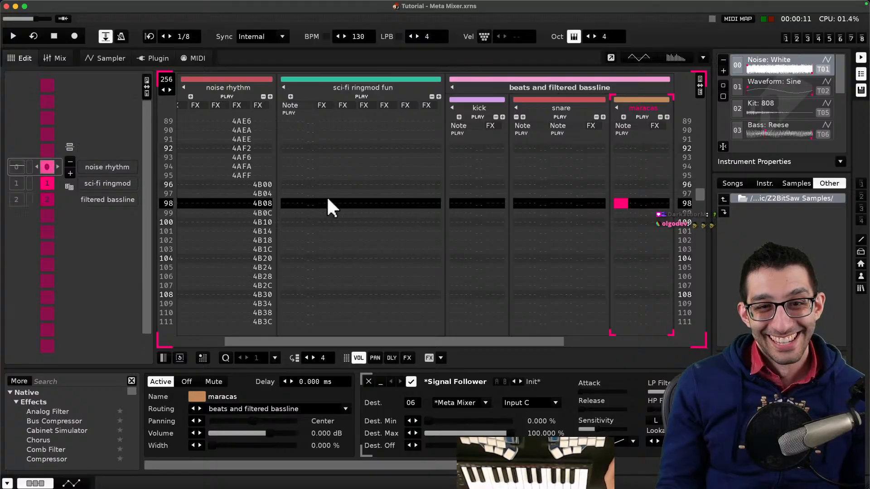
pyautogui.scroll(10, 326, 204)
pyautogui.click(218, 175)
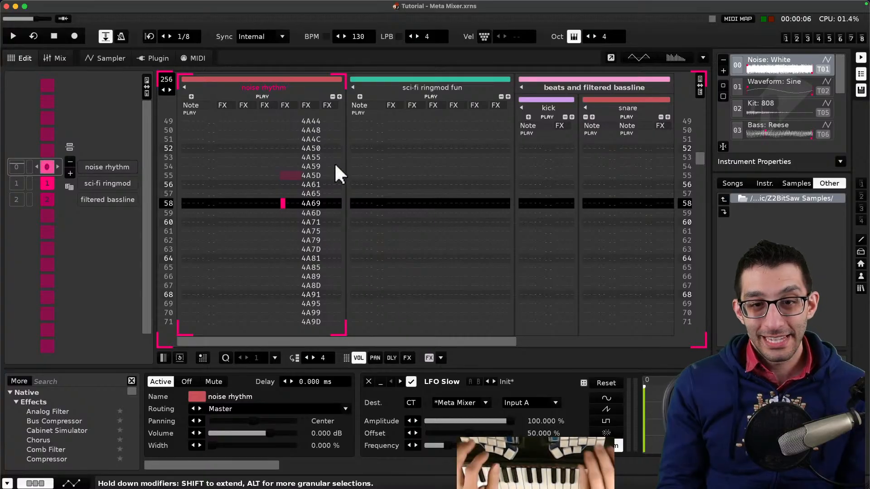
# - Search the Effect Commands reference for 4a and read the Axy arpeggio entry
pyautogui.press('super+Tab')
pyautogui.press('super+f')
pyautogui.write('4a')
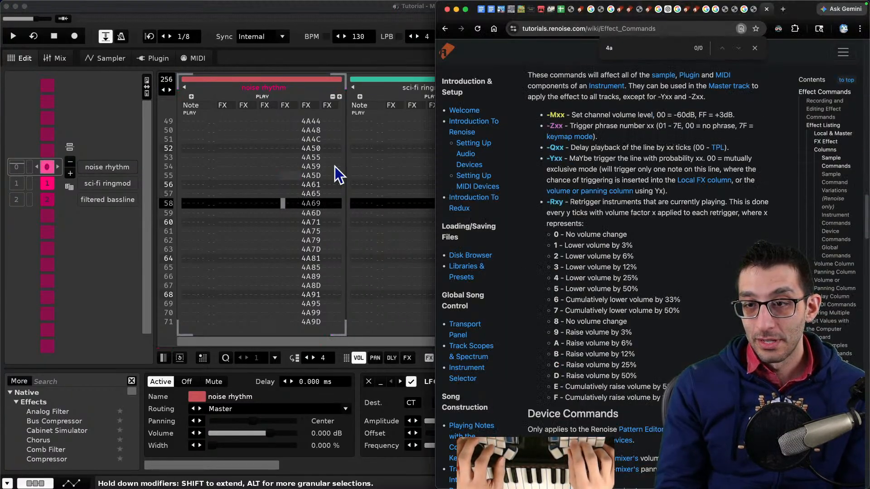
pyautogui.press('Escape')
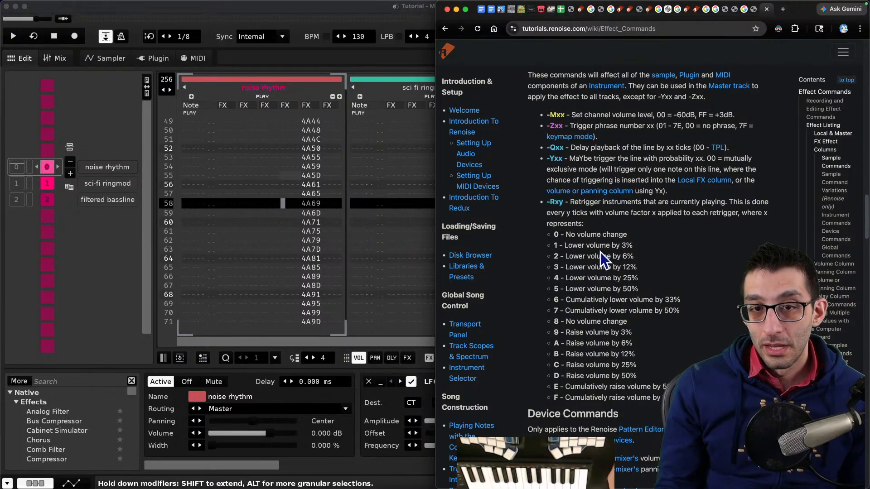
pyautogui.scroll(10, 600, 252)
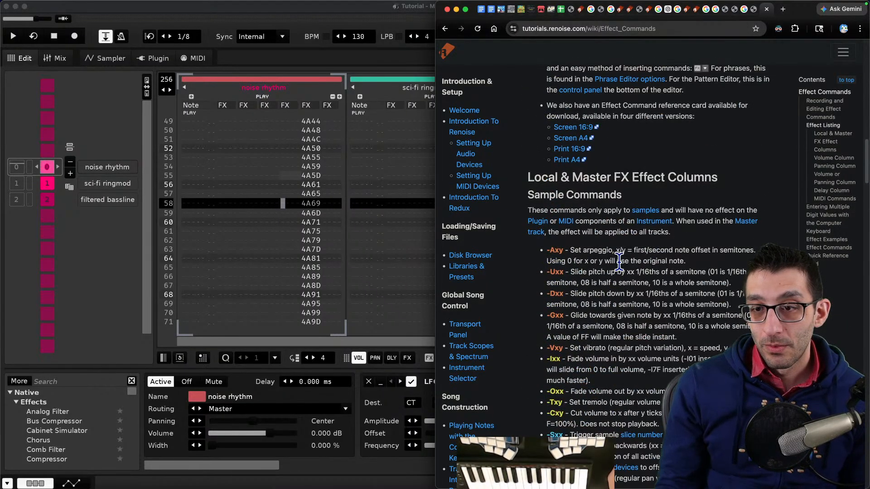
pyautogui.moveTo(575, 251); pyautogui.dragTo(721, 271)
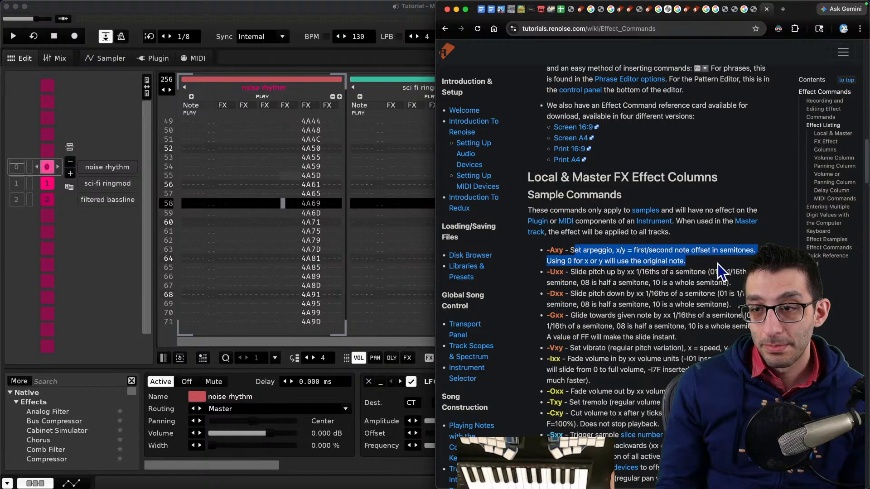
pyautogui.click(549, 253)
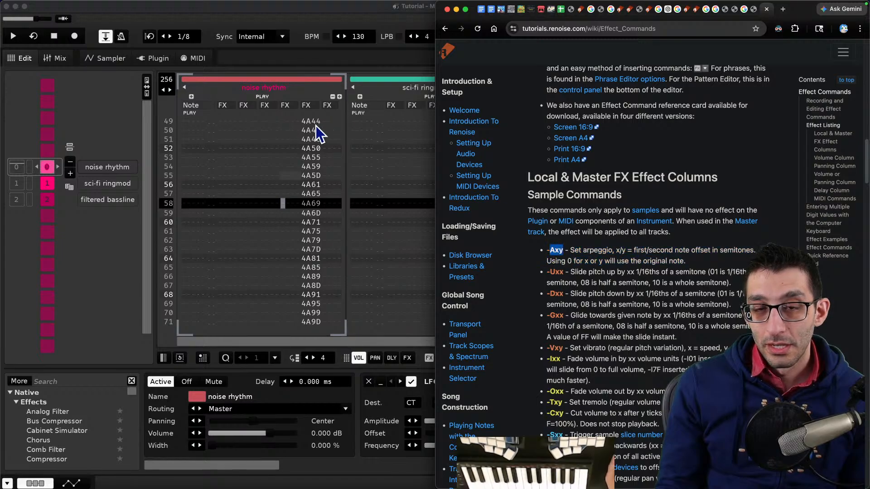
# - Scroll through the noise rhythm track's column of 4A and 4B effect commands beside the Effect Commands page
pyautogui.click(312, 120)
pyautogui.click(312, 119)
pyautogui.scroll(12, 300, 140)
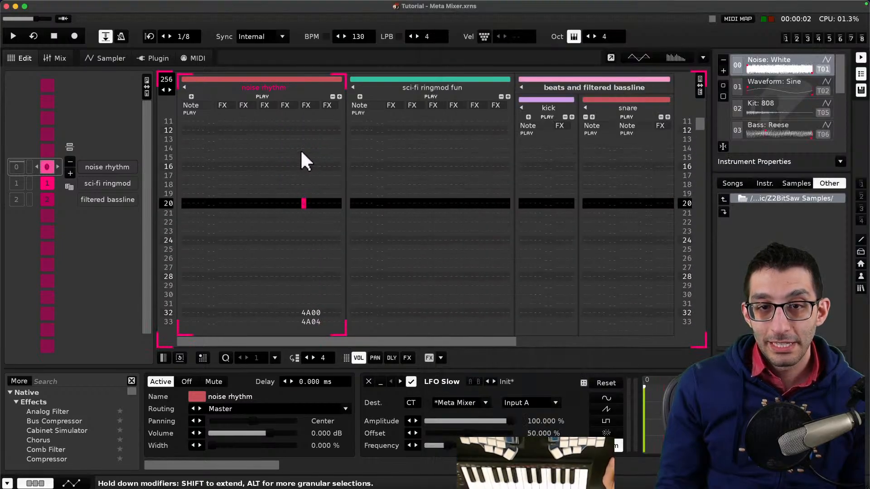
pyautogui.scroll(-4, 301, 163)
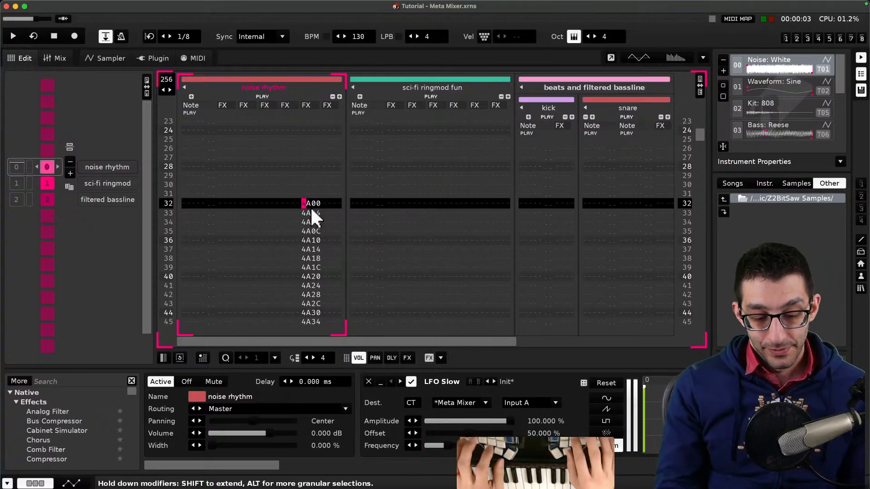
pyautogui.press('super+Tab')
pyautogui.scroll(-4, 610, 179)
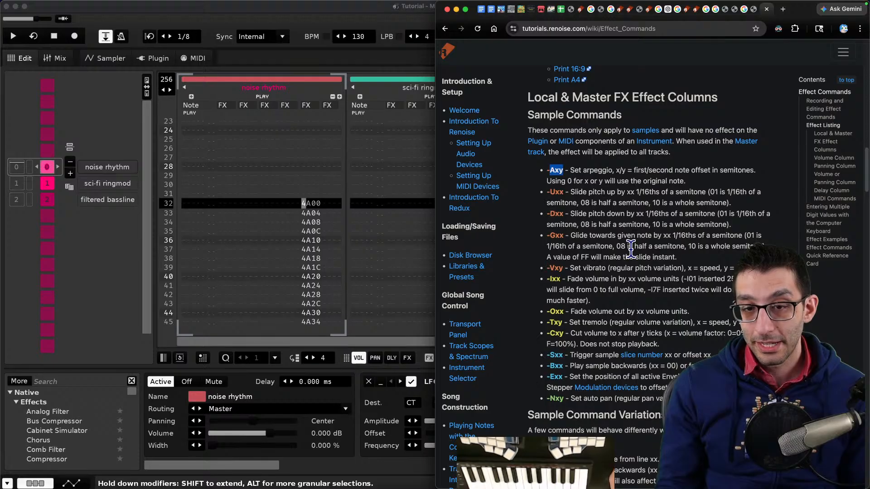
pyautogui.scroll(-20, 315, 239)
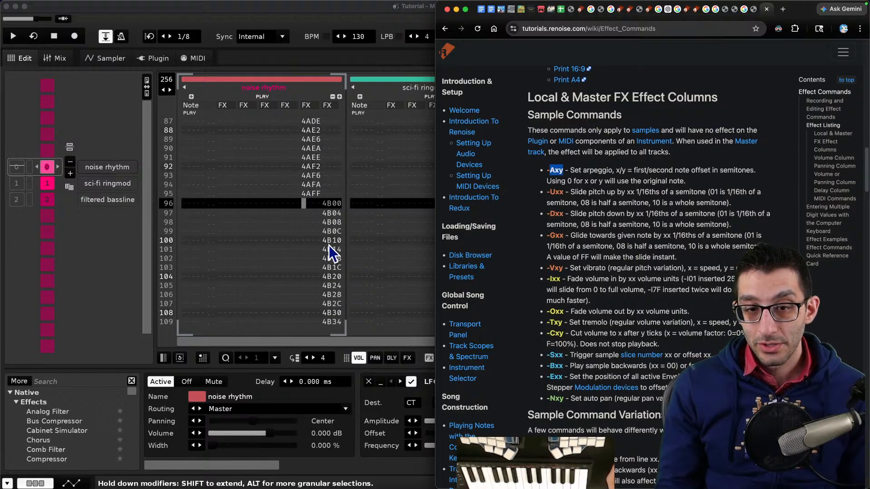
pyautogui.scroll(-4, 335, 245)
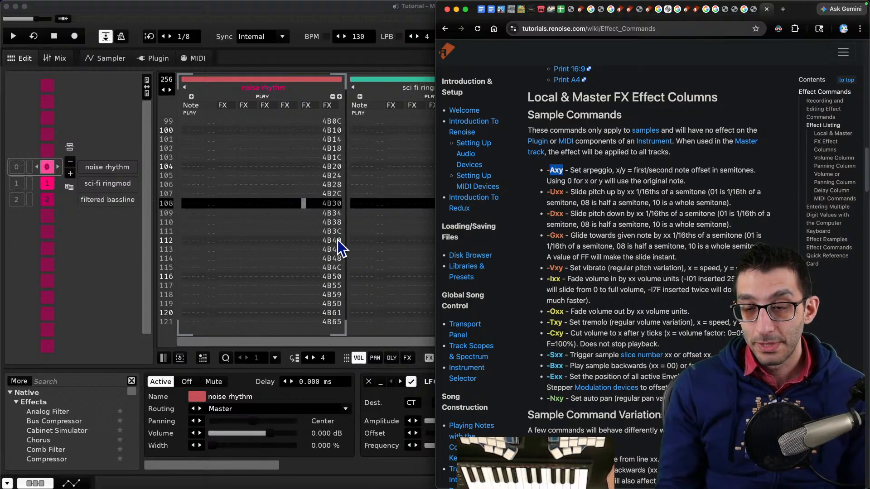
# - Search the Effect Commands page for bxxc and highlight the paragraph on targeting track effect parameters by first digit
pyautogui.press('super+f')
pyautogui.write('bxxc')
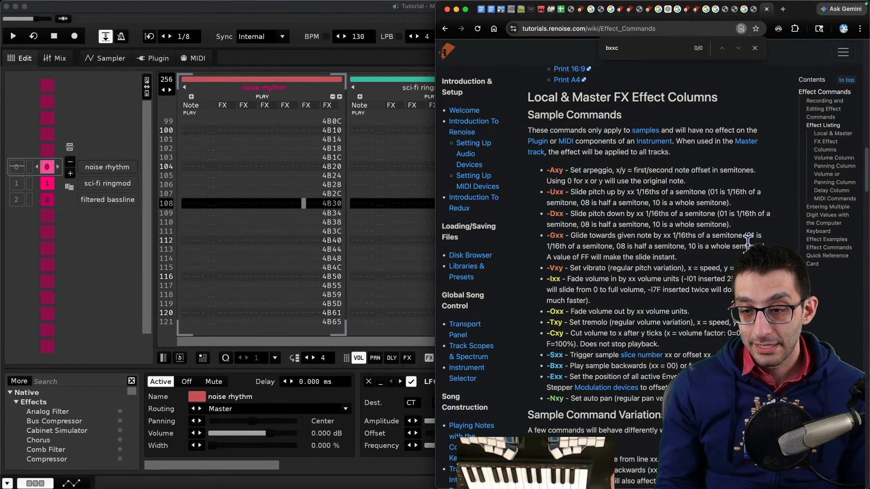
pyautogui.scroll(-10, 748, 243)
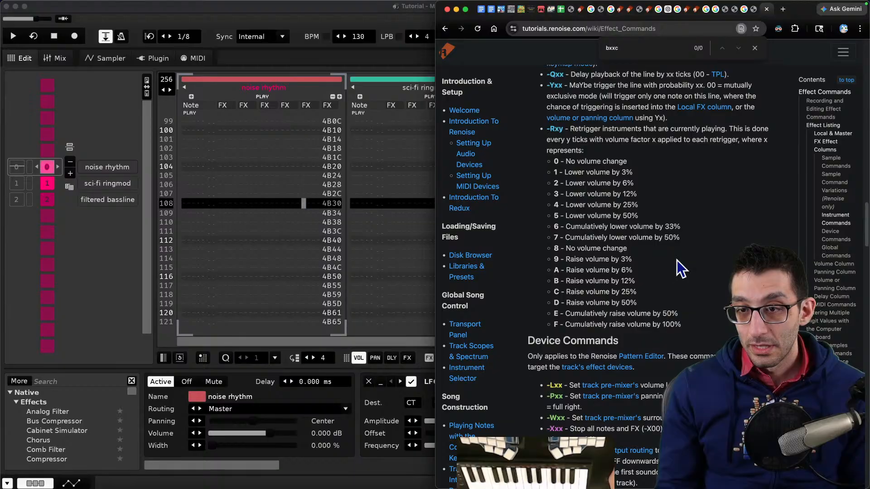
pyautogui.scroll(-6, 677, 260)
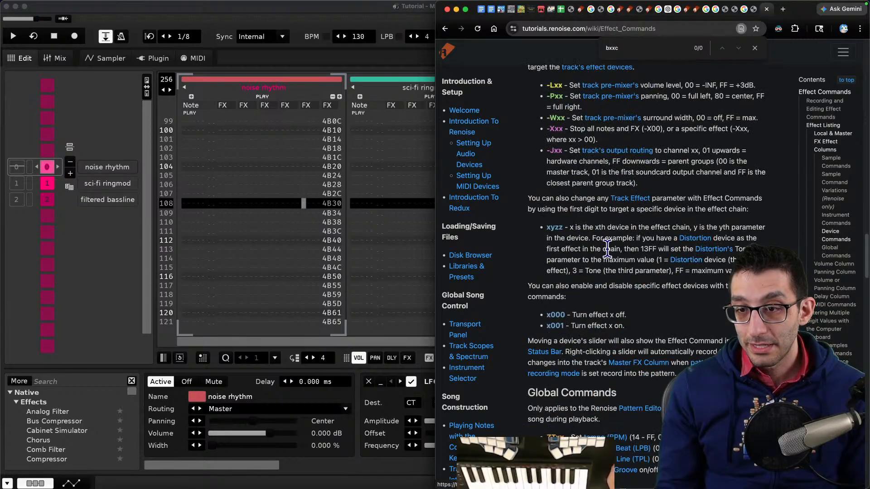
pyautogui.scroll(-2, 607, 249)
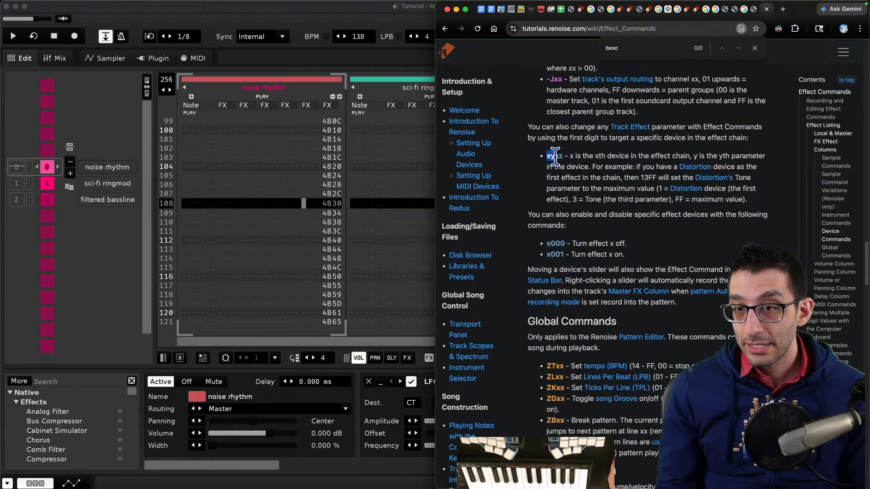
pyautogui.moveTo(528, 127); pyautogui.dragTo(744, 138)
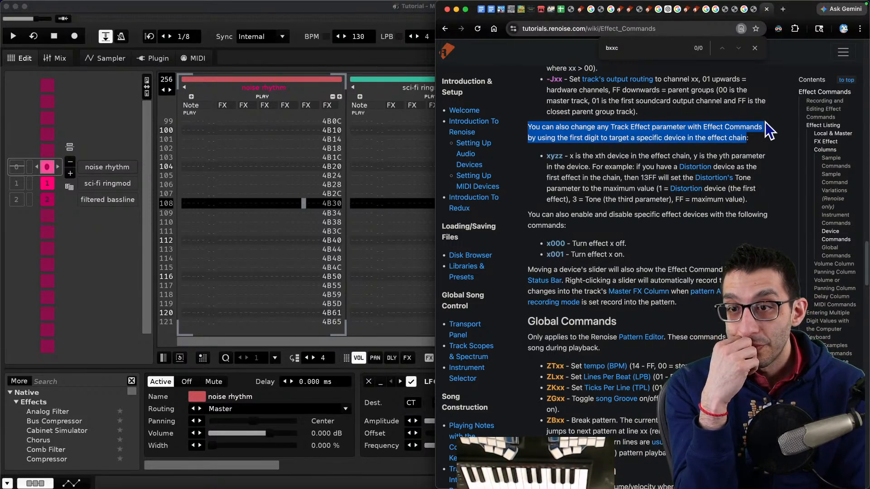
# - Inspect the noise rhythm pattern and scroll along its effect chain to examine the LFO devices
pyautogui.click(300, 209)
pyautogui.scroll(-2, 825, 89)
pyautogui.scroll(2, 818, 93)
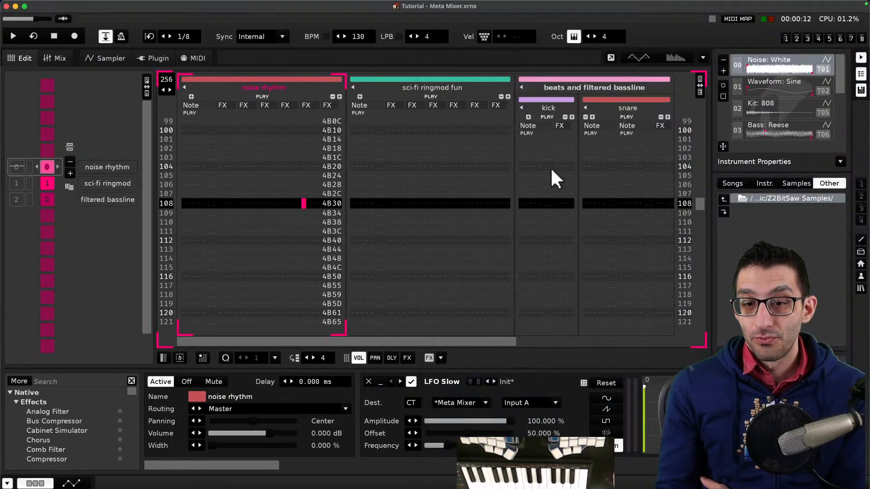
pyautogui.moveTo(257, 463); pyautogui.dragTo(331, 465)
pyautogui.moveTo(292, 486)
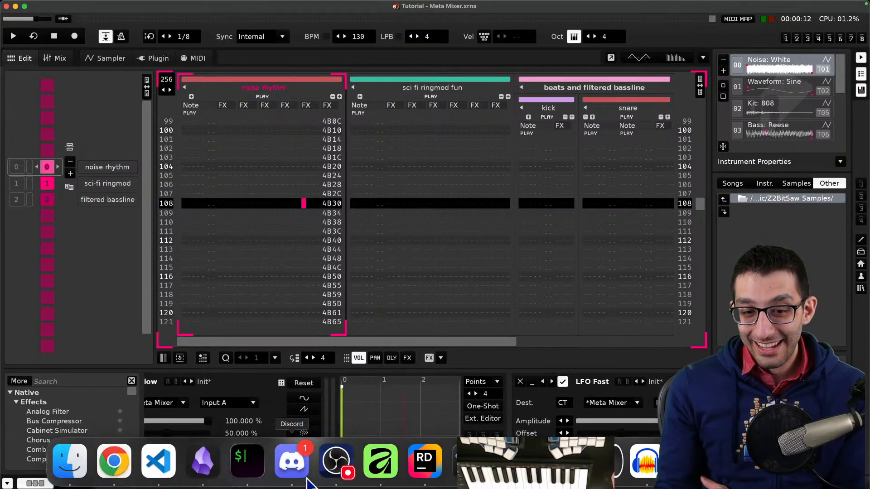
pyautogui.click(135, 473)
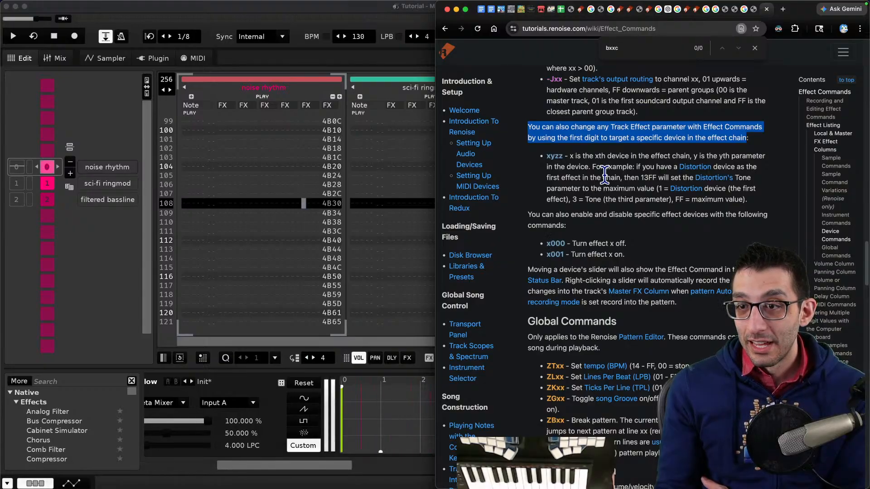
pyautogui.moveTo(279, 463); pyautogui.dragTo(428, 467)
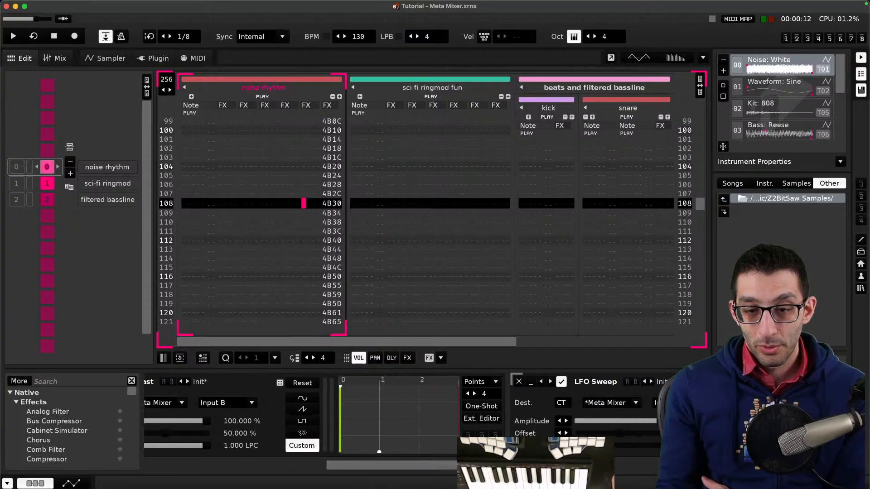
pyautogui.moveTo(335, 487)
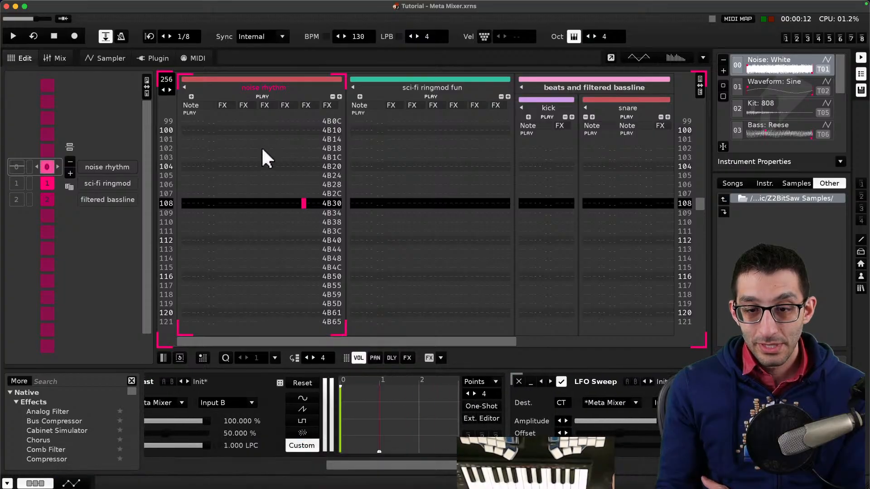
# - Play and stop the song, jumping between its first two sequence sections
pyautogui.press('space')
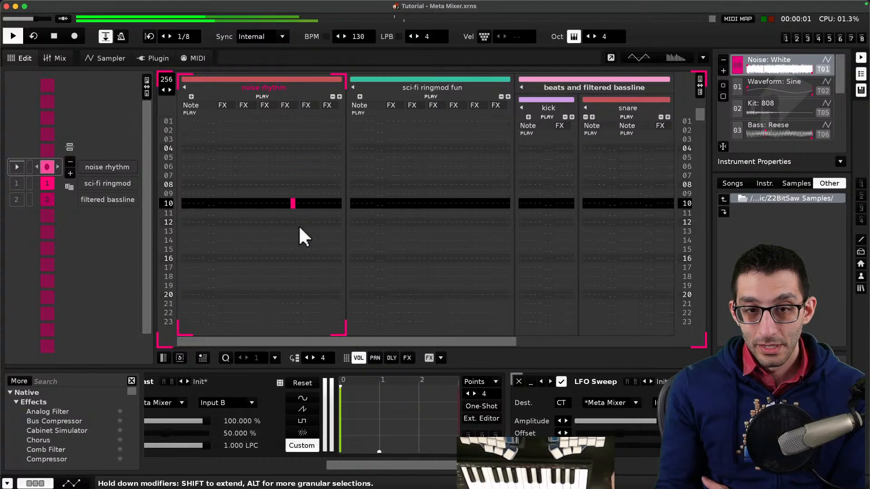
pyautogui.press('space')
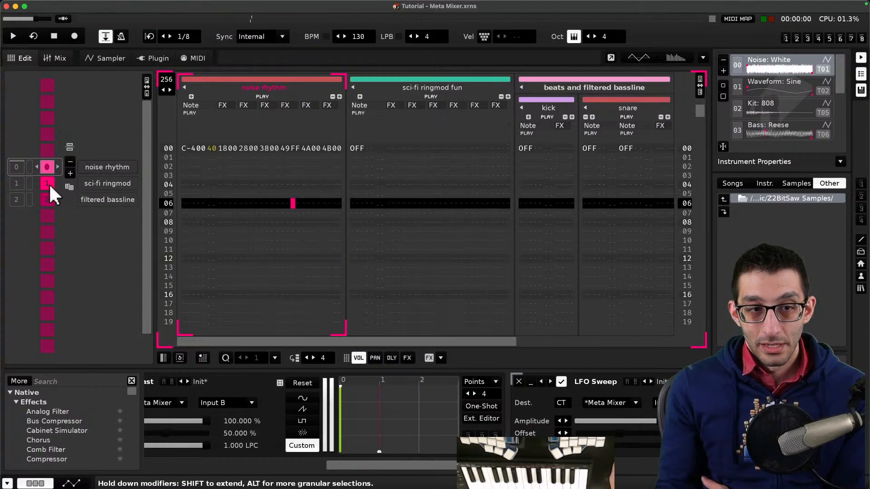
pyautogui.doubleClick(16, 184)
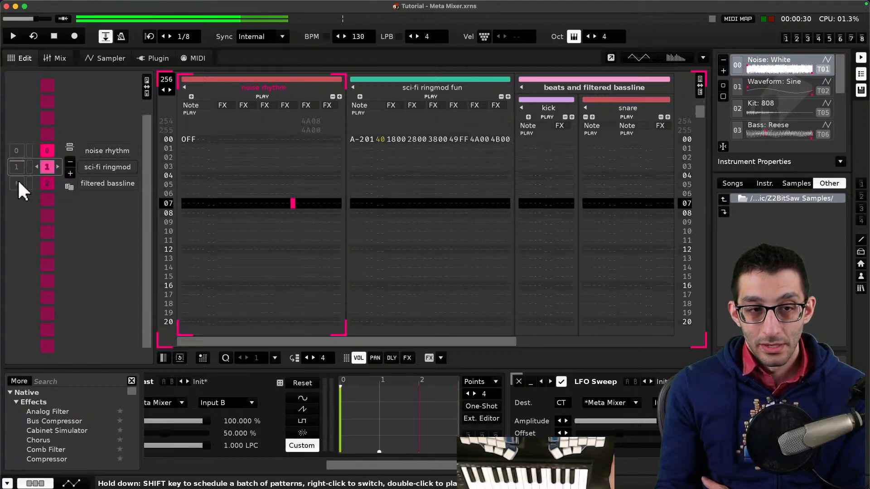
pyautogui.click(31, 152)
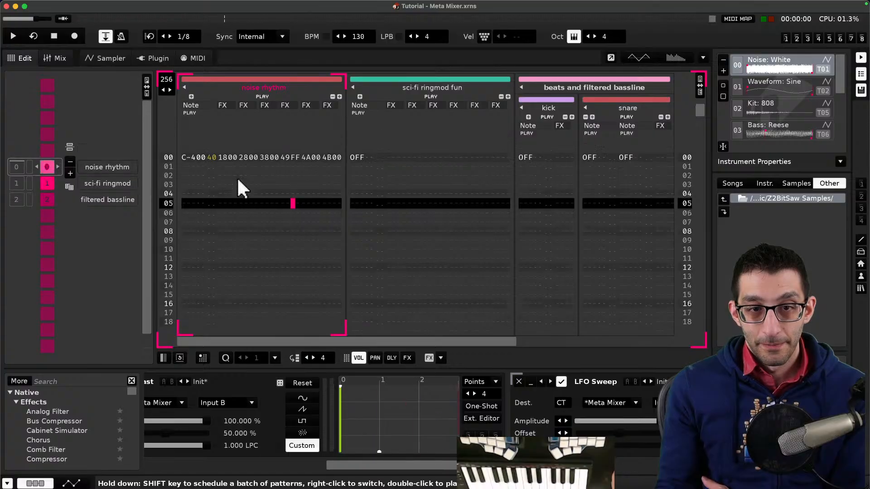
pyautogui.scroll(5, 237, 178)
pyautogui.scroll(-11, 238, 195)
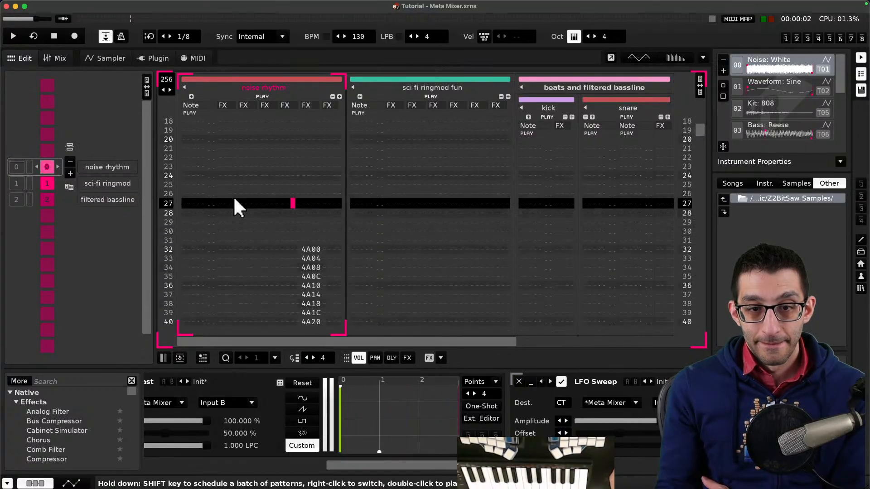
pyautogui.hotkey('shift', 'space')
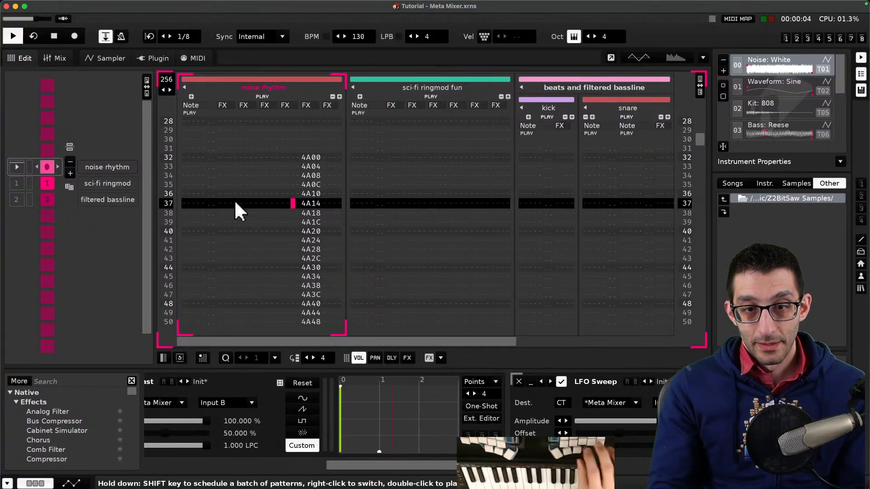
pyautogui.moveTo(364, 463); pyautogui.dragTo(178, 465)
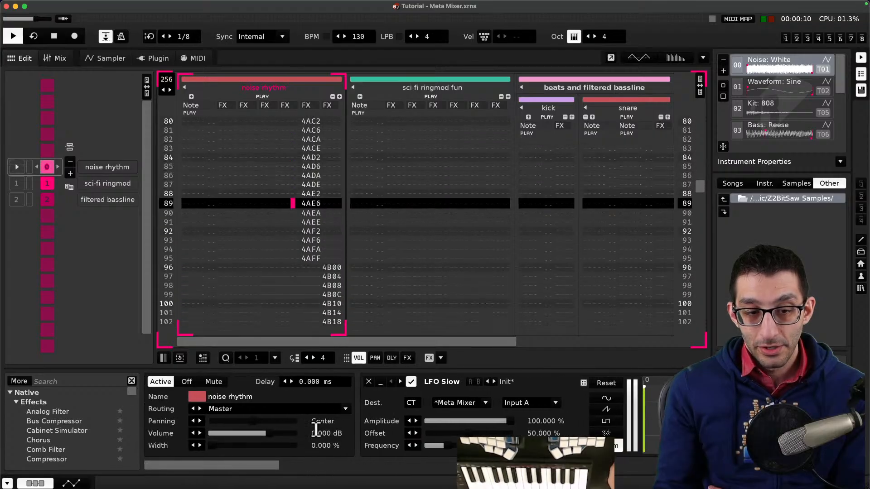
pyautogui.press('space')
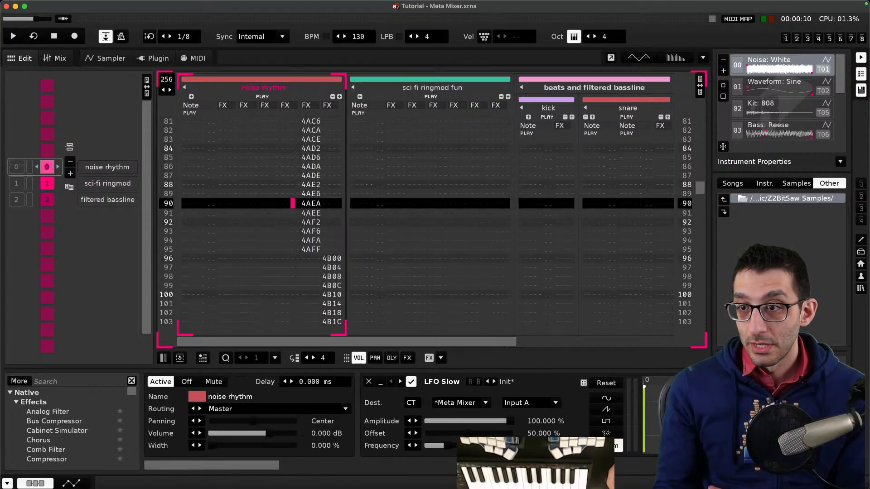
# - Reread the xyzz device-command entry on the Effect Commands page
pyautogui.moveTo(142, 488)
pyautogui.click(123, 460)
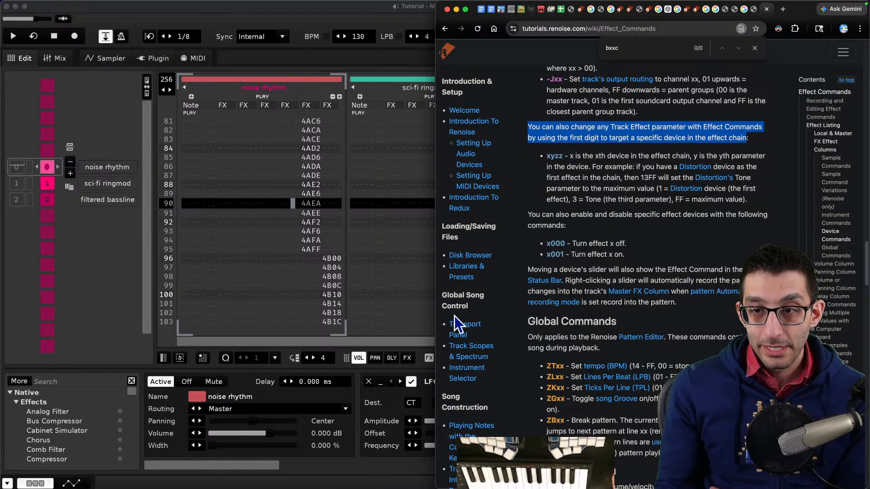
pyautogui.moveTo(628, 166); pyautogui.dragTo(631, 177)
pyautogui.click(644, 176)
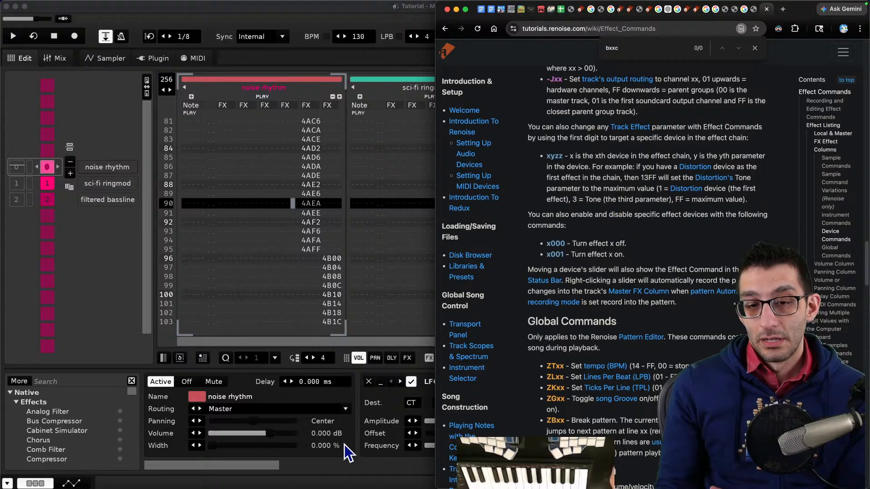
# - Collapse the LFO Slow, LFO Fast and LFO Sweep devices in the noise rhythm track's effect chain
pyautogui.moveTo(248, 463)
pyautogui.mouseDown()
pyautogui.moveTo(265, 463)
pyautogui.moveTo(243, 463)
pyautogui.mouseUp()
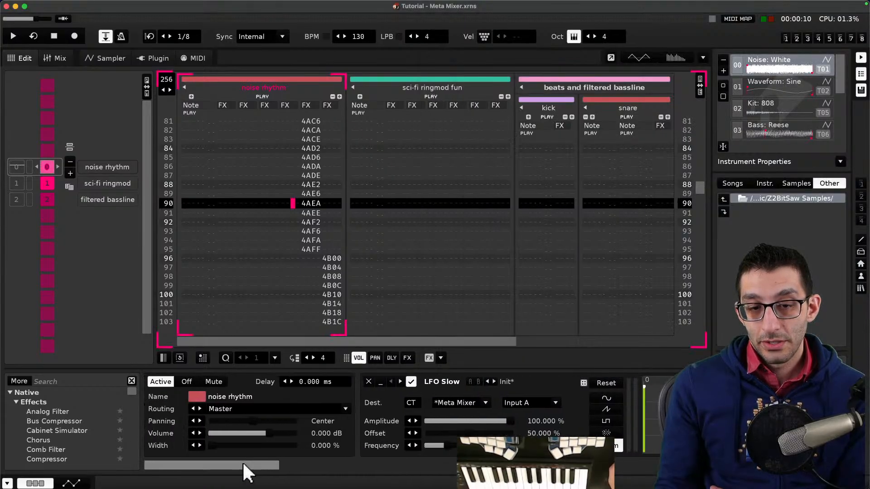
pyautogui.click(259, 166)
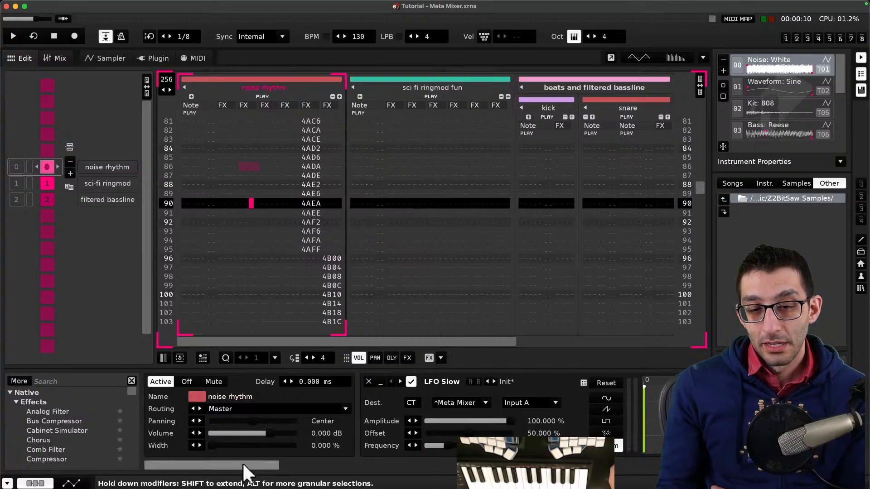
pyautogui.moveTo(242, 462); pyautogui.dragTo(429, 466)
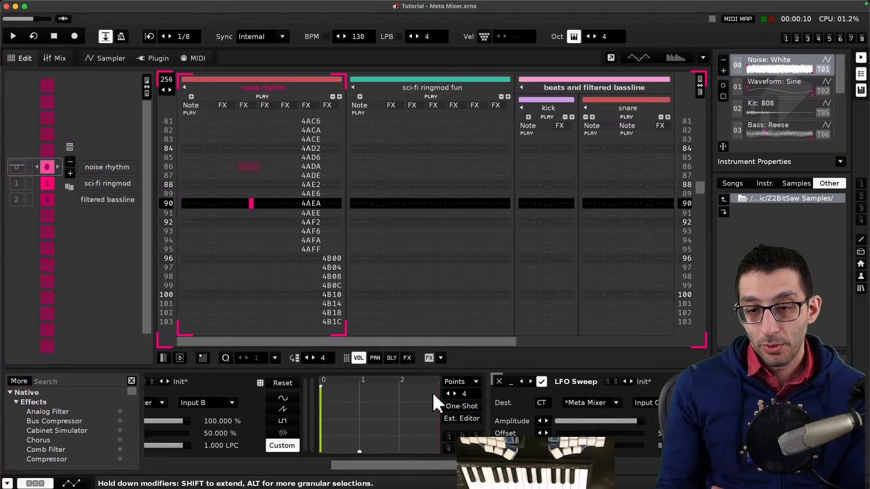
pyautogui.click(462, 380)
pyautogui.click(462, 380)
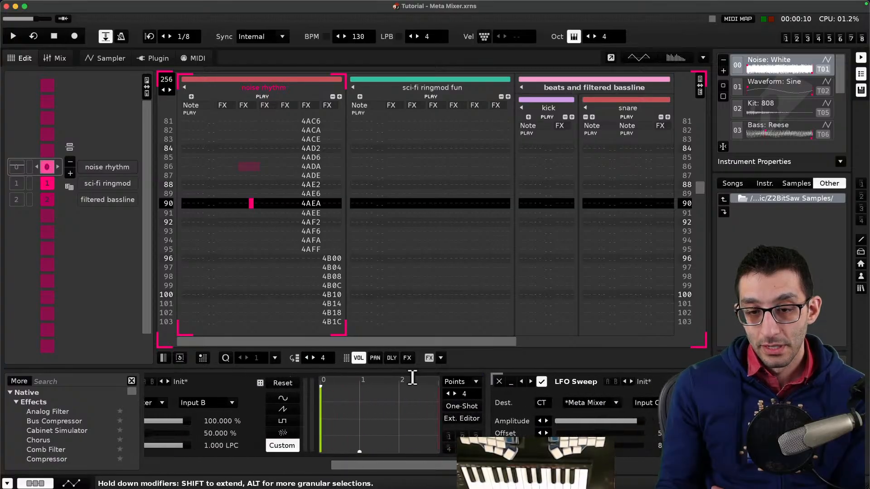
pyautogui.moveTo(352, 463); pyautogui.dragTo(333, 462)
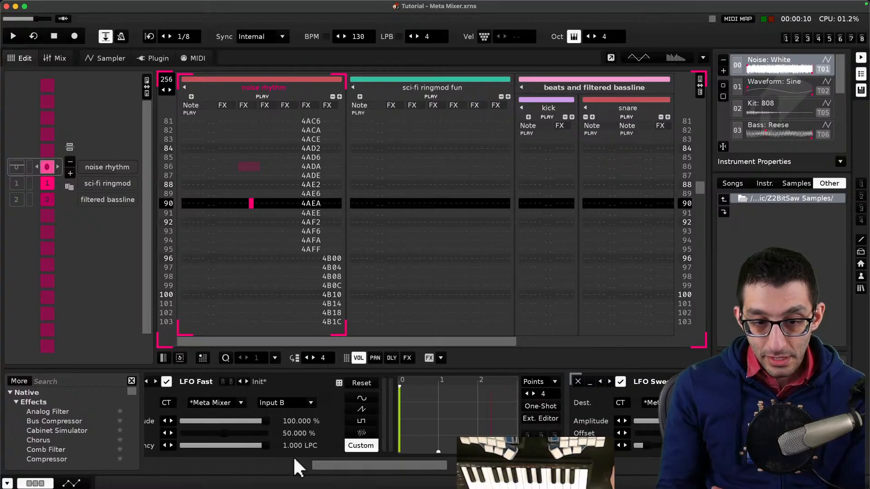
pyautogui.moveTo(321, 459); pyautogui.dragTo(308, 460)
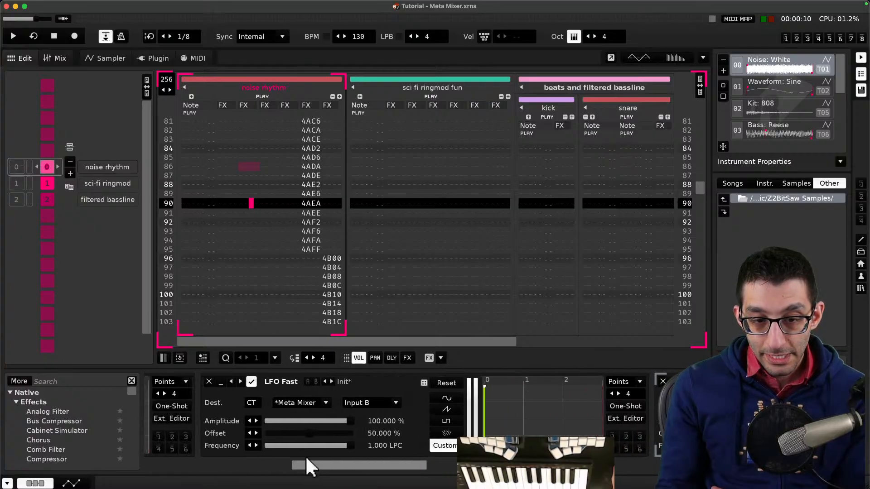
pyautogui.click(220, 382)
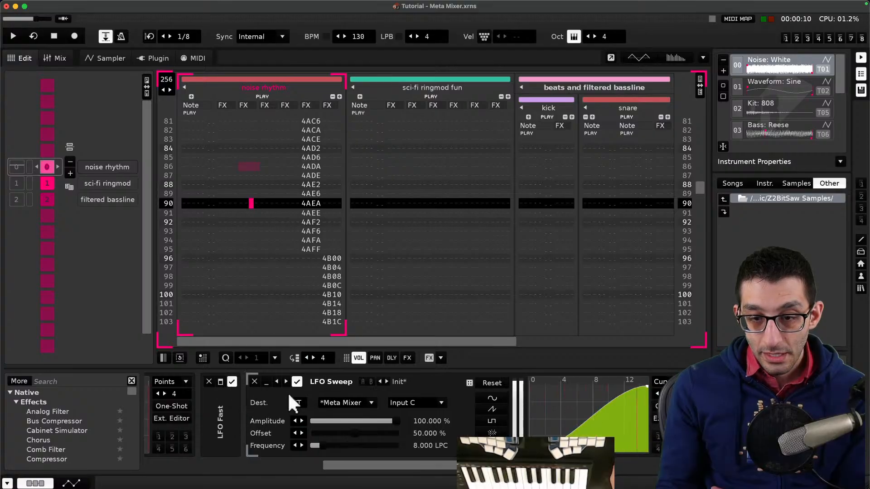
pyautogui.click(266, 382)
pyautogui.moveTo(387, 463); pyautogui.dragTo(154, 460)
pyautogui.click(380, 384)
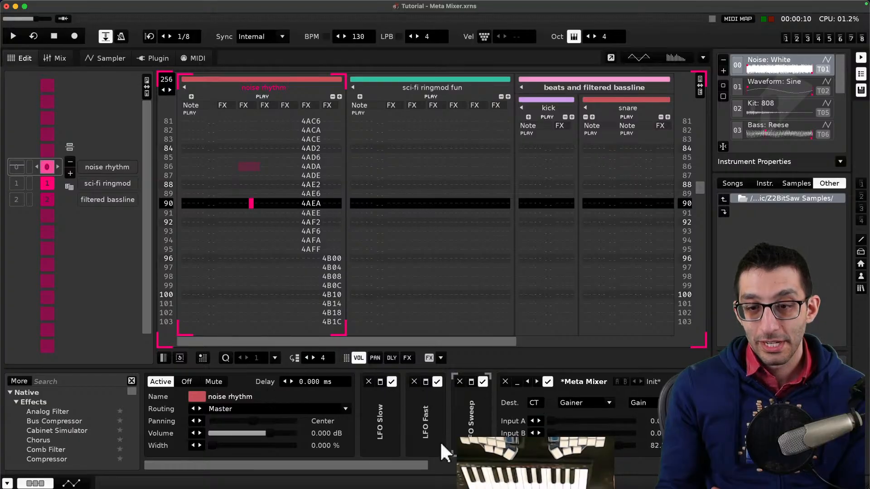
# - Play the song while watching the Meta Mixer device's inputs
pyautogui.moveTo(415, 465); pyautogui.dragTo(542, 465)
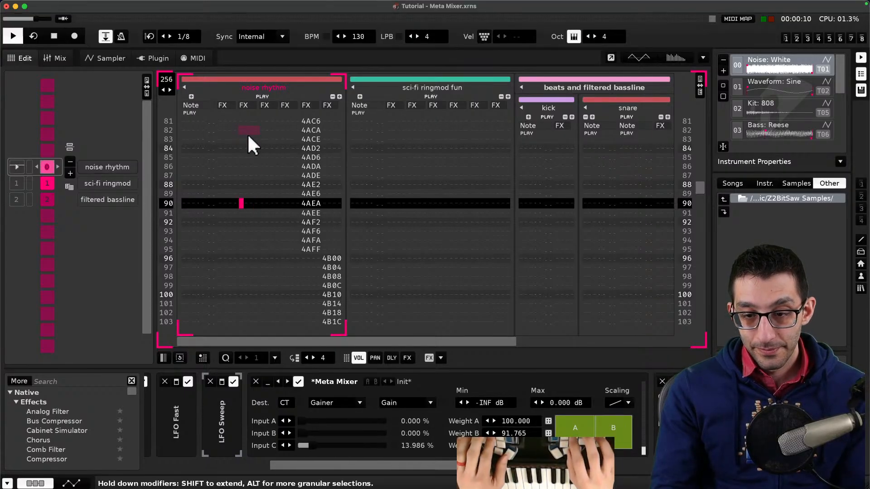
pyautogui.press('space')
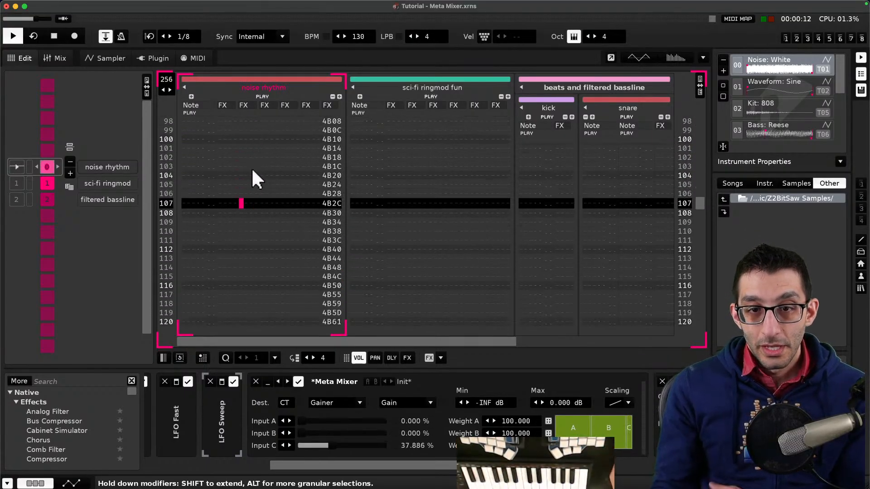
# - Stop playback and select the 4AC6 effect command at row 81 of the noise rhythm track
pyautogui.press('space')
pyautogui.scroll(6, 267, 182)
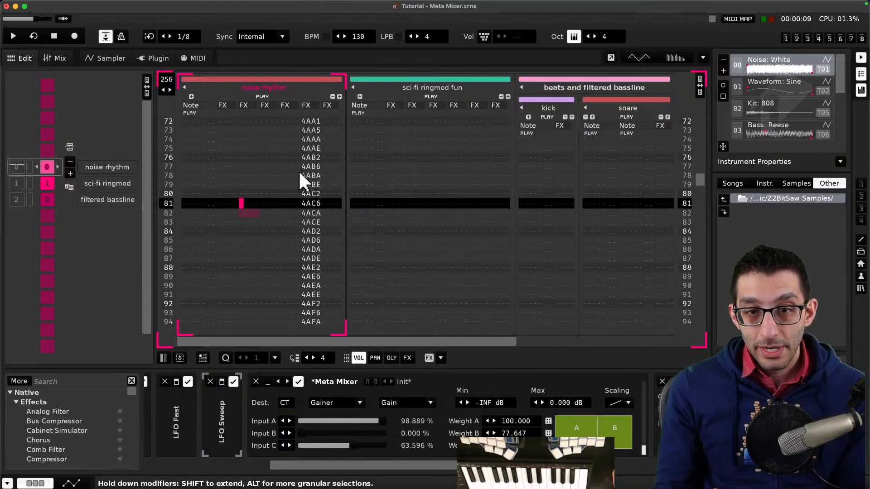
pyautogui.click(305, 164)
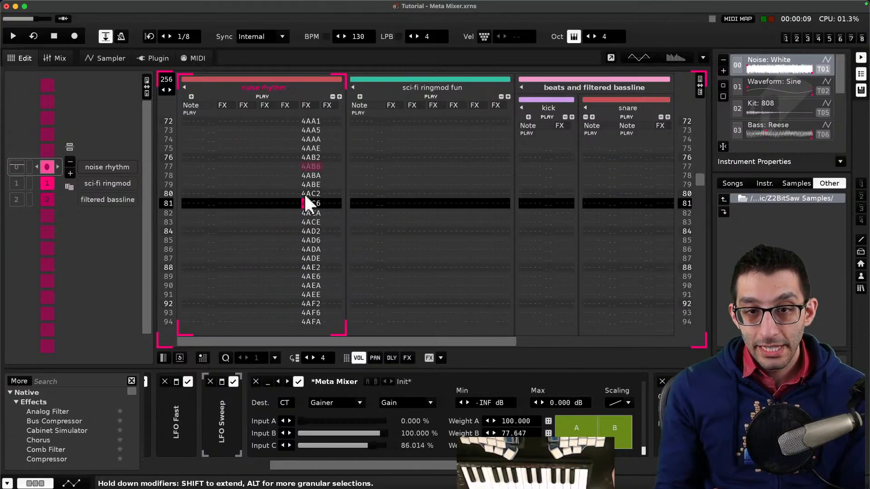
pyautogui.moveTo(175, 473)
# - Compare the track's effect commands with the xyzz documentation and browse the automatable devices listed for the noise rhythm track
pyautogui.press('super+Tab')
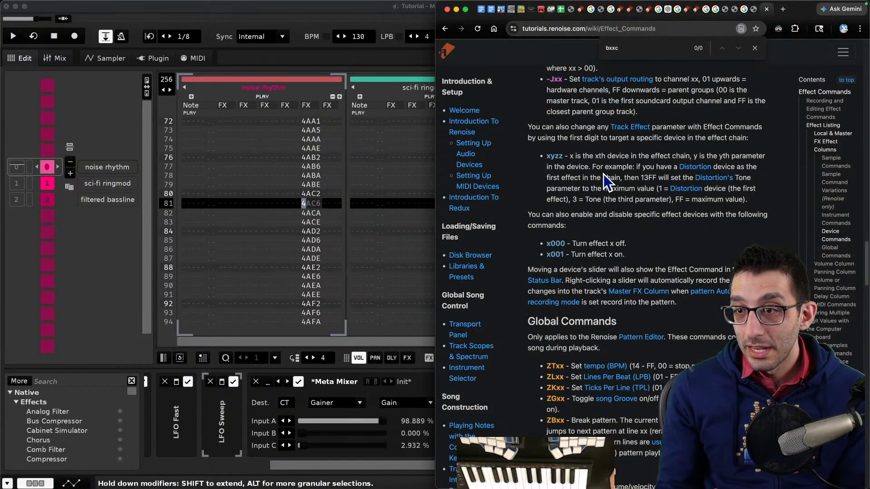
pyautogui.click(358, 461)
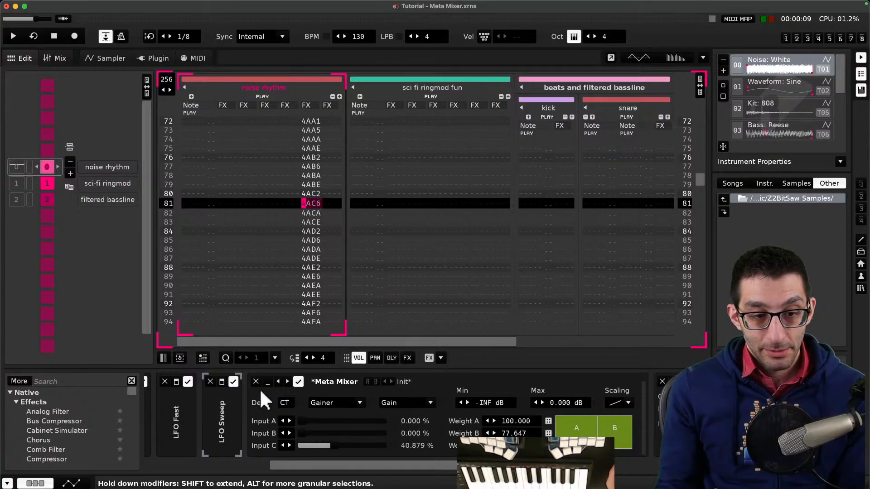
pyautogui.click(70, 484)
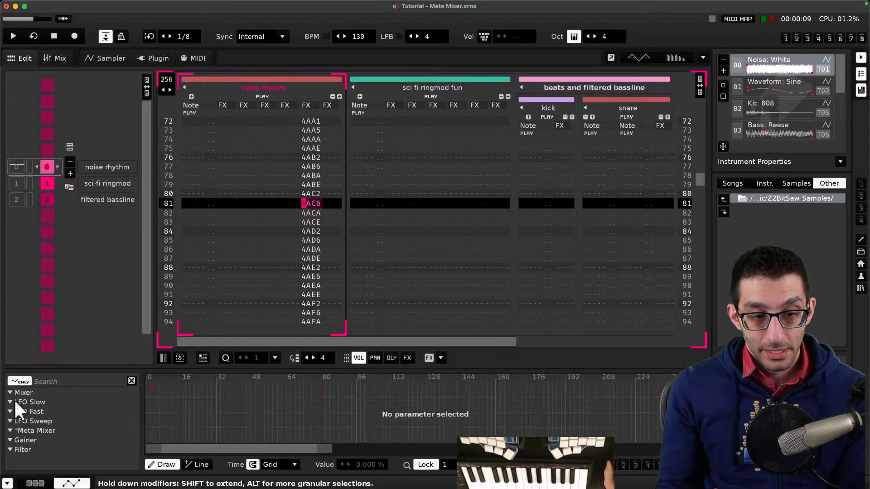
pyautogui.click(35, 484)
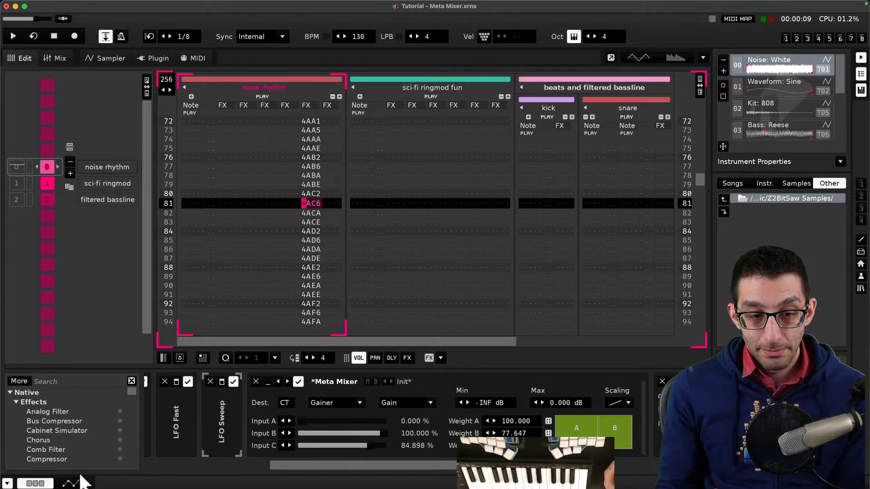
pyautogui.click(70, 484)
pyautogui.click(27, 431)
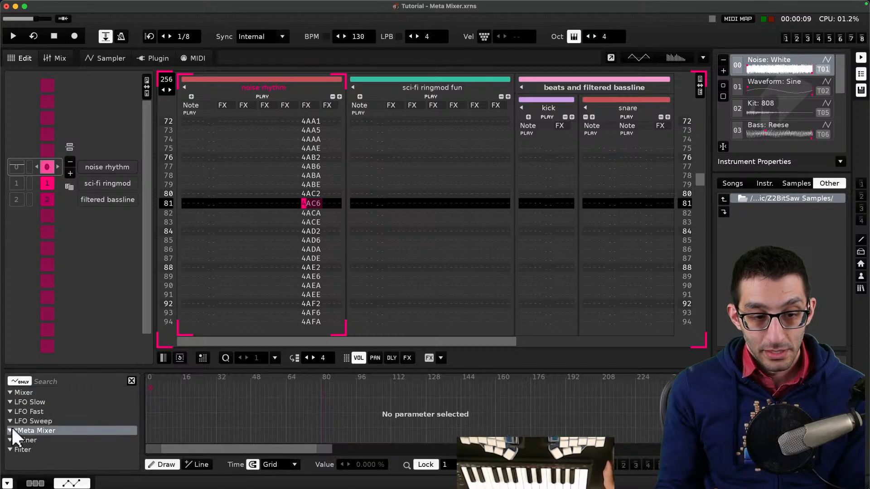
pyautogui.rightClick(10, 426)
pyautogui.press('Escape')
pyautogui.click(35, 484)
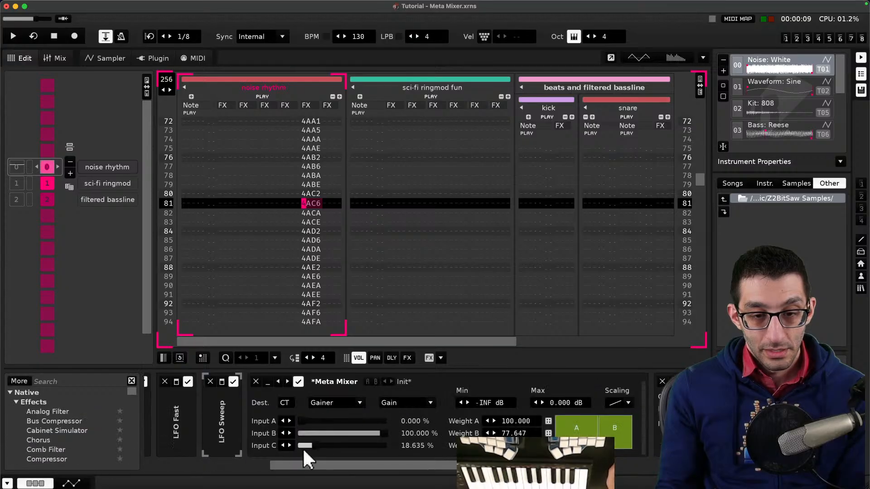
# - Examine the Meta Mixer device's destination device and parameter settings in the effect chain
pyautogui.moveTo(334, 465); pyautogui.dragTo(366, 466)
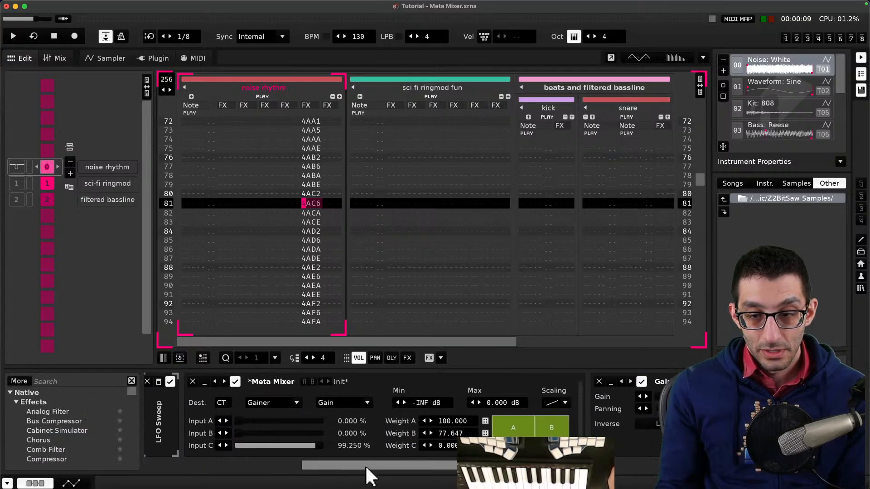
pyautogui.click(221, 403)
pyautogui.click(221, 402)
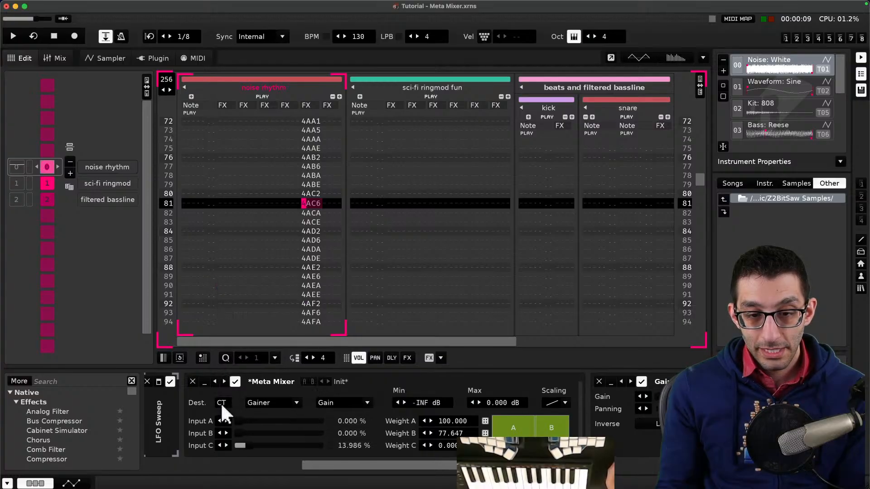
pyautogui.click(268, 402)
pyautogui.click(358, 402)
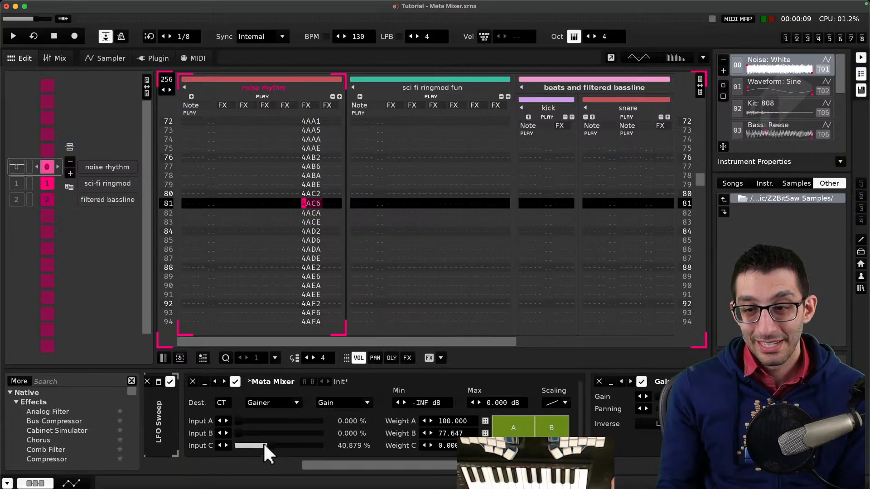
pyautogui.moveTo(351, 463); pyautogui.dragTo(321, 463)
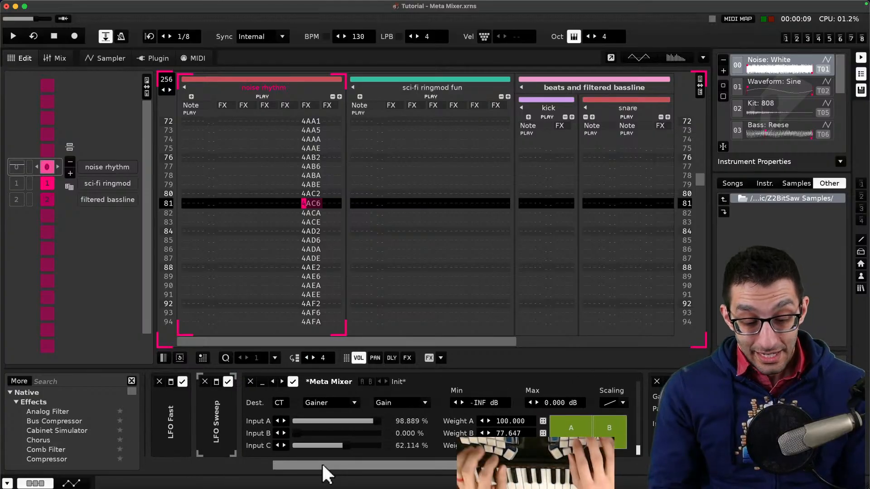
# - Add a note under Effect commands that any track effect can be changed with effect commands of a specific form
pyautogui.press('super+Tab')
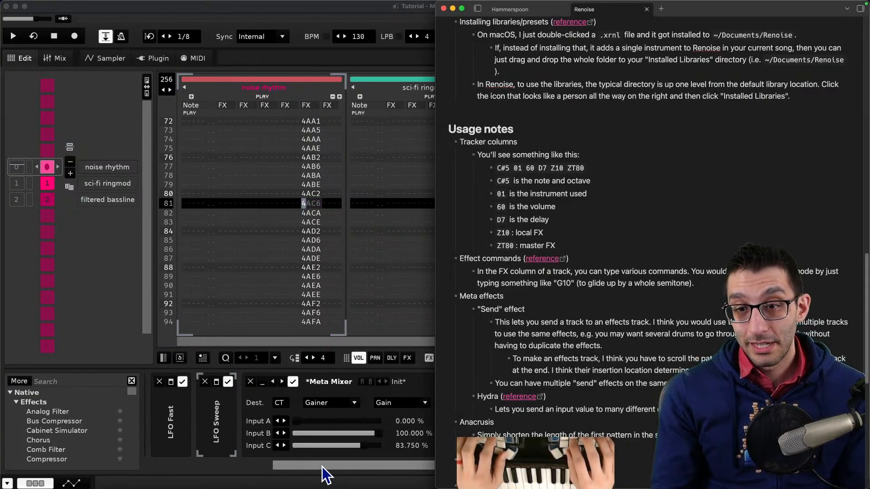
pyautogui.press('super+Tab')
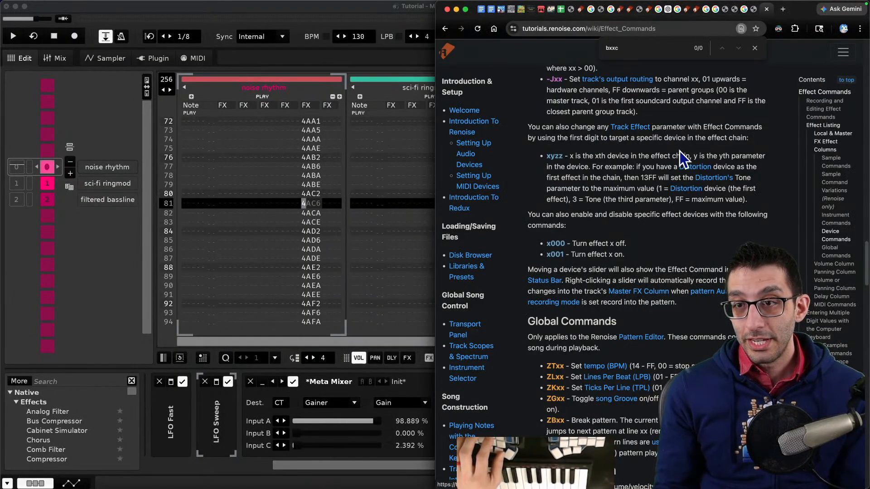
pyautogui.press('super+Tab')
pyautogui.write('can')
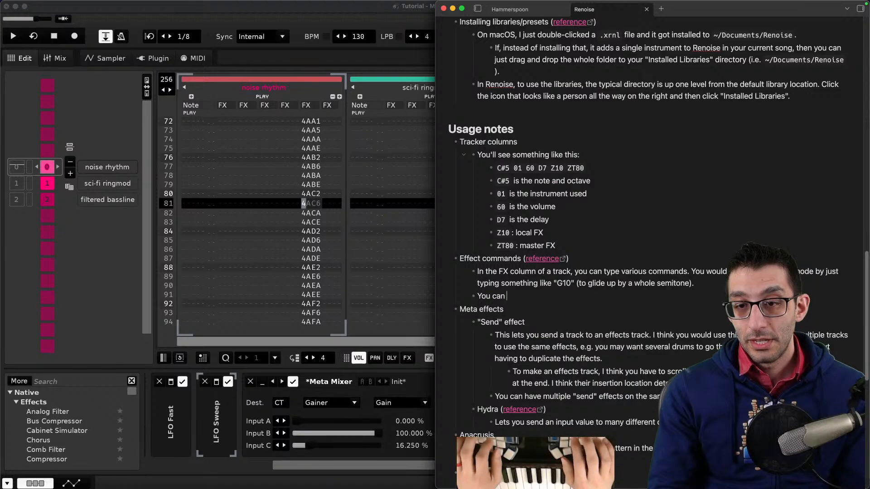
pyautogui.write(' also change any track effect paramete')
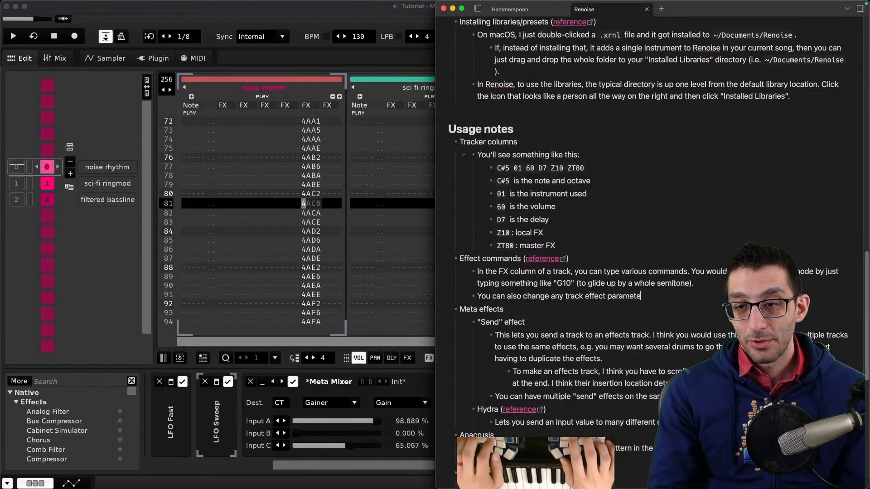
pyautogui.press('super+Tab')
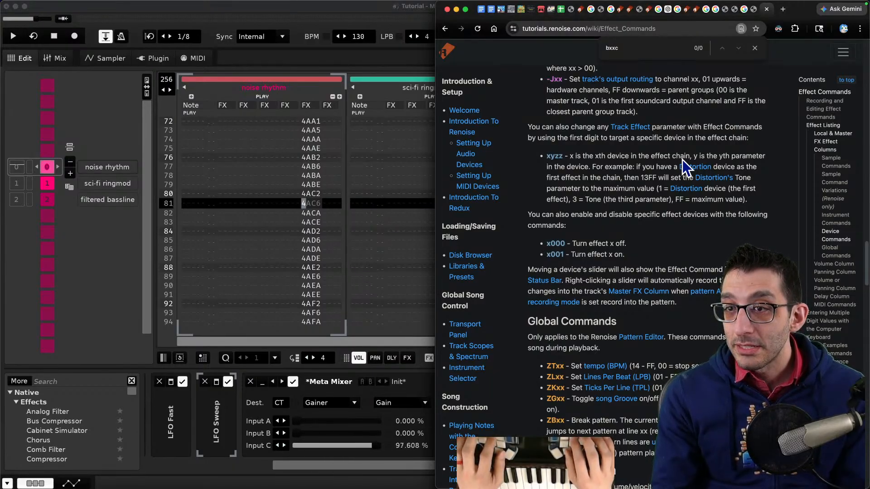
pyautogui.press('super+Tab')
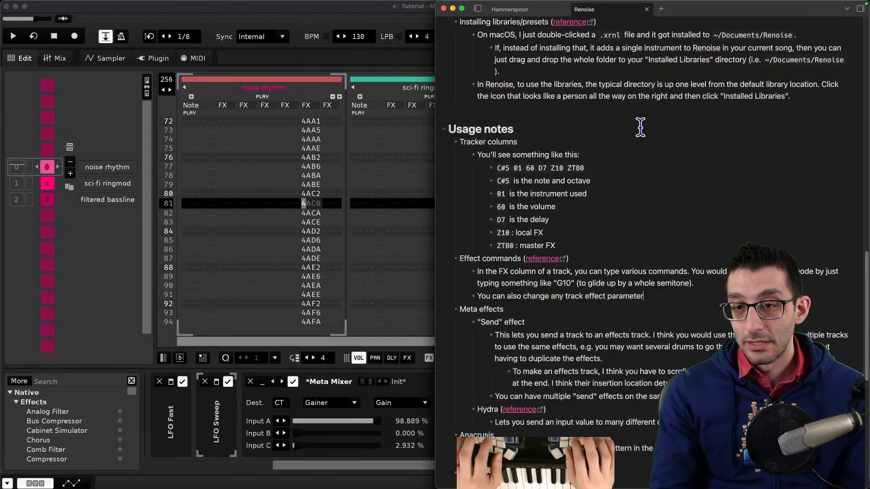
pyautogui.write('track')
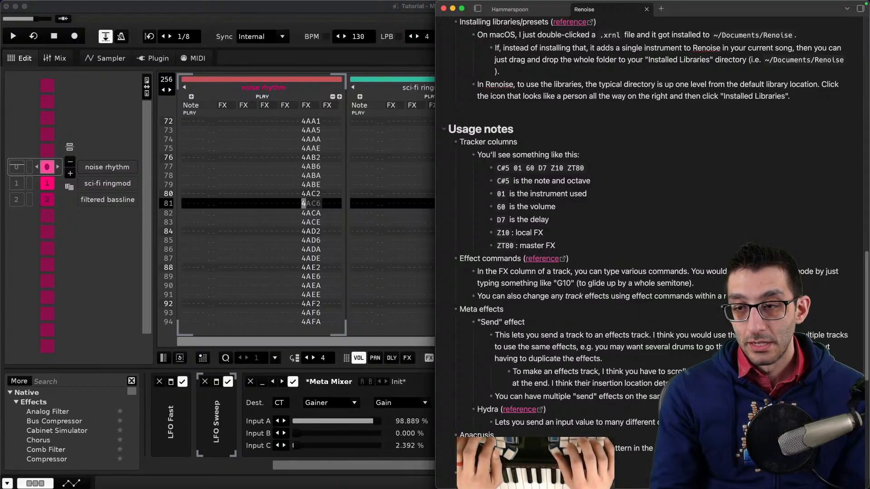
pyautogui.write('mmand of the form')
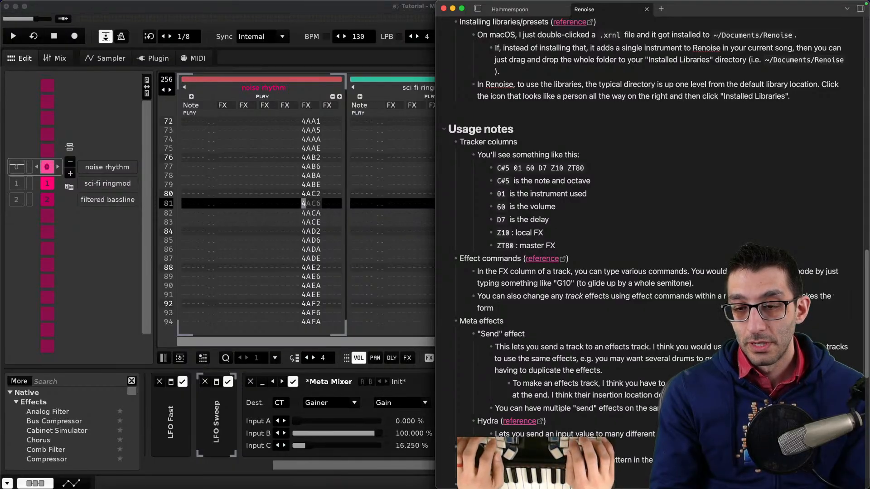
pyautogui.press('super+Tab')
pyautogui.press('super+Tab')
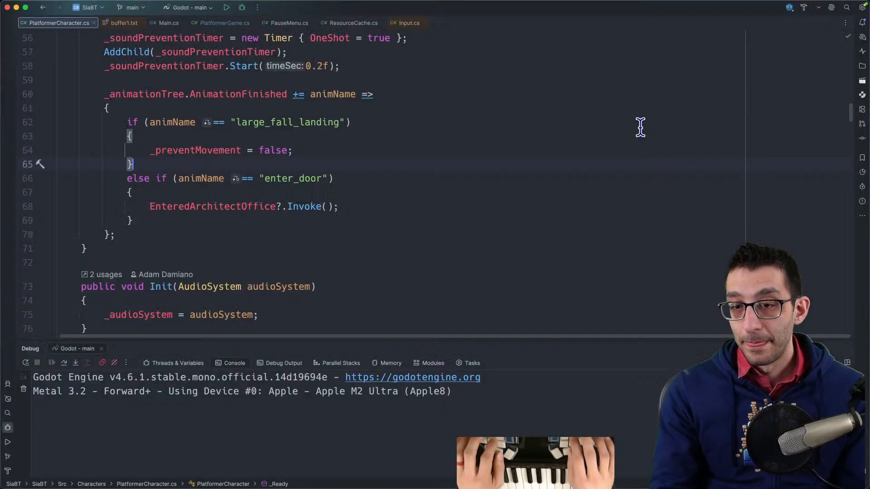
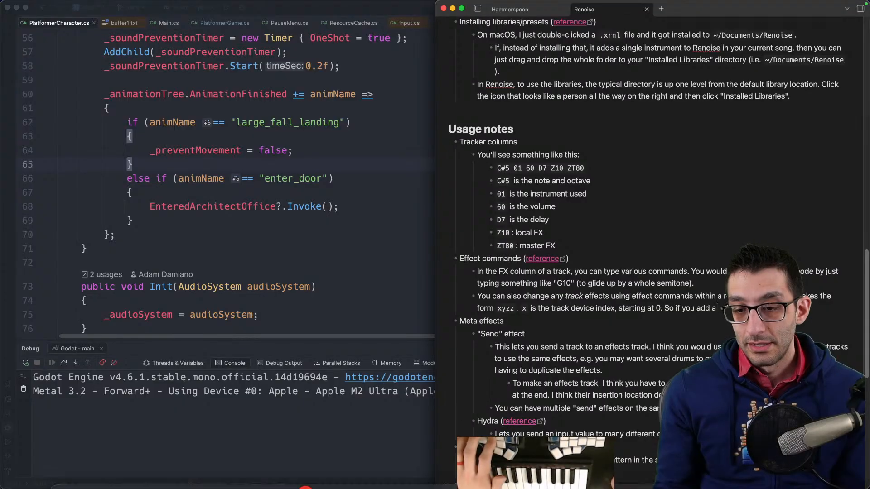
# - Continue the effect-commands note: with only a Distortion effect added you would set x to 1, and z is the value to change it to
pyautogui.moveTo(513, 480)
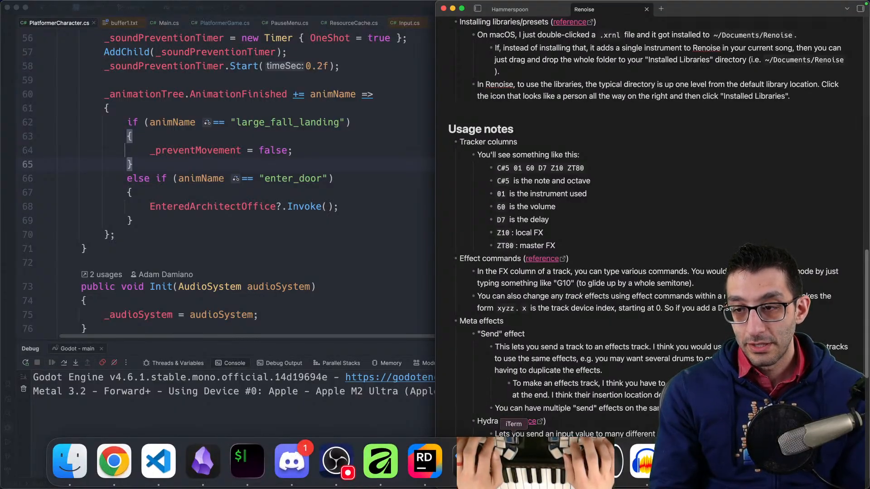
pyautogui.write('n you would s')
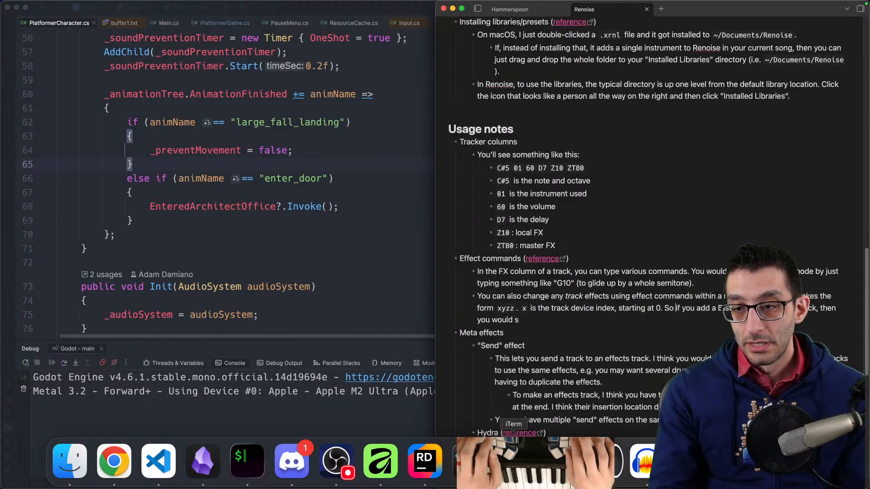
pyautogui.write('ly ha')
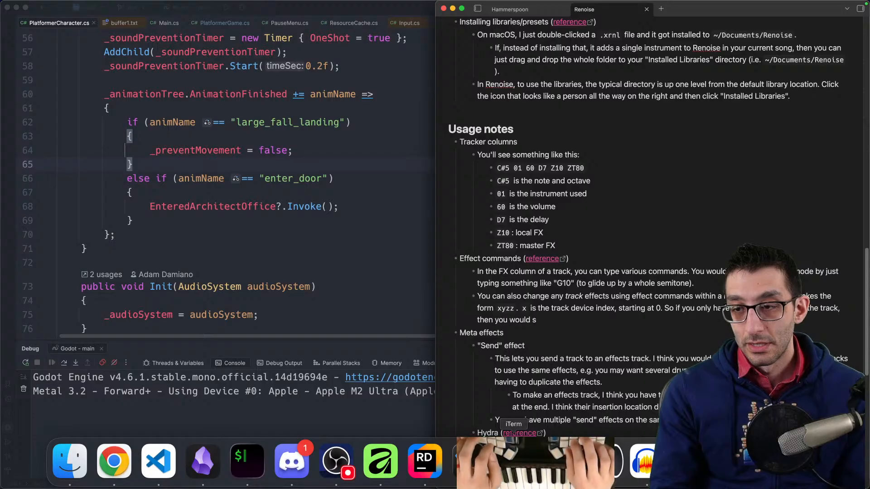
pyautogui.hotkey('alt', 'BackSpace')
pyautogui.write('add')
pyautogui.press('Down')
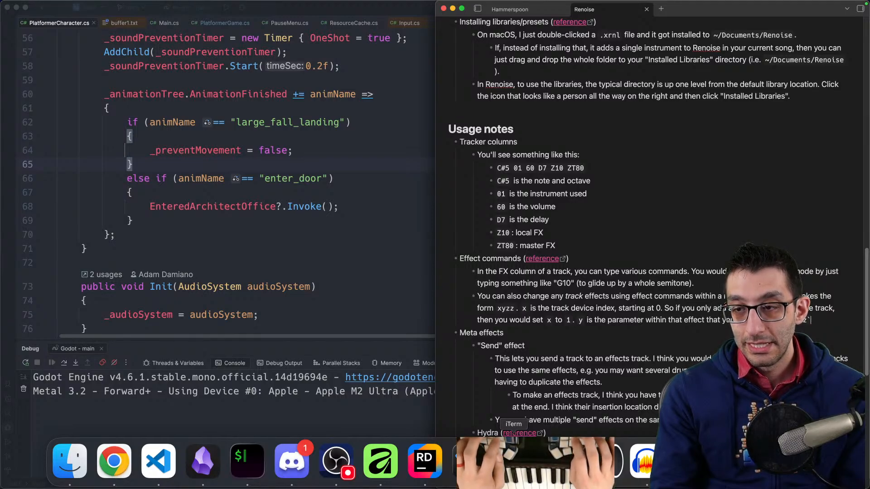
pyautogui.write('value to change it to.')
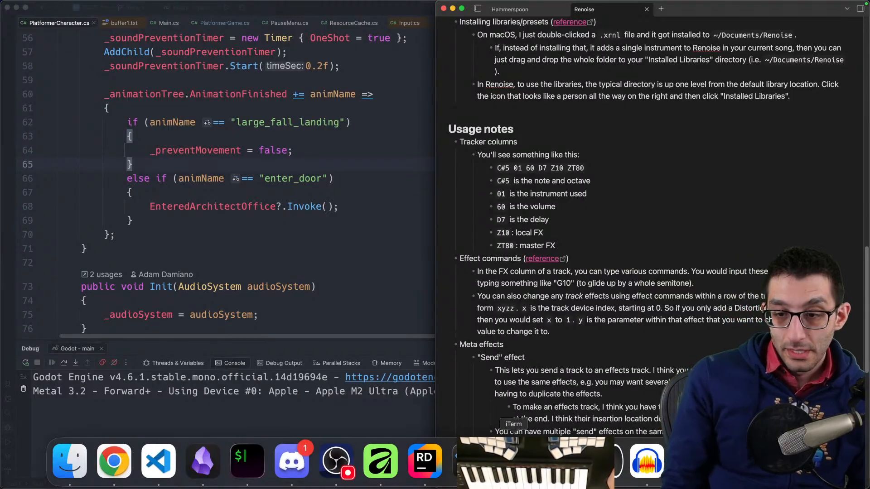
# - Switch to Renoise and start a new song, discarding changes to the Meta Mixer tutorial song
pyautogui.click(552, 462)
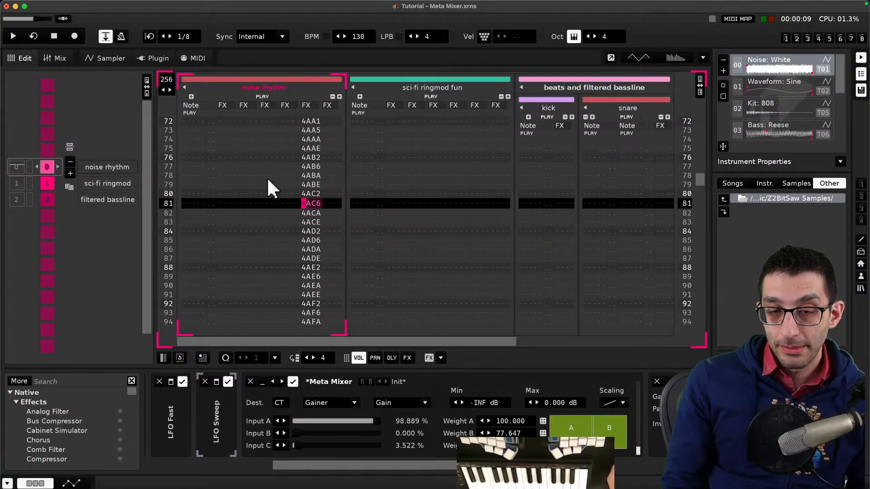
pyautogui.scroll(5, 314, 185)
pyautogui.scroll(20, 314, 184)
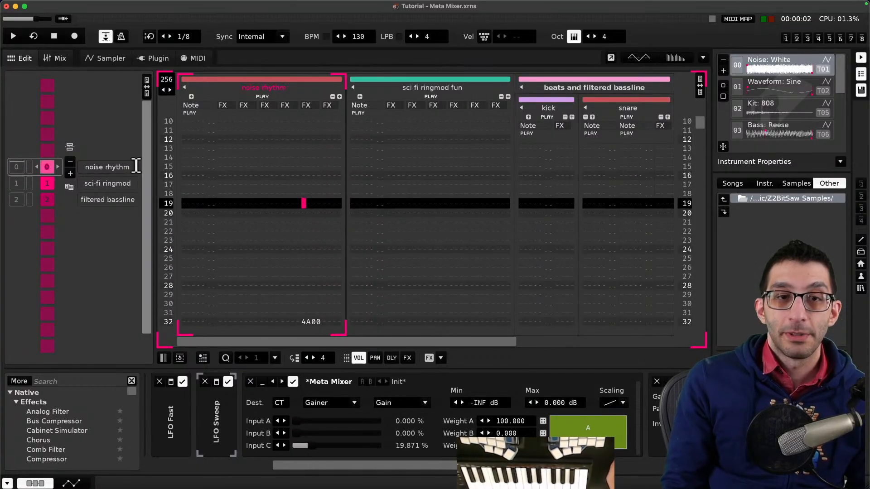
pyautogui.click(59, 5)
pyautogui.click(68, 19)
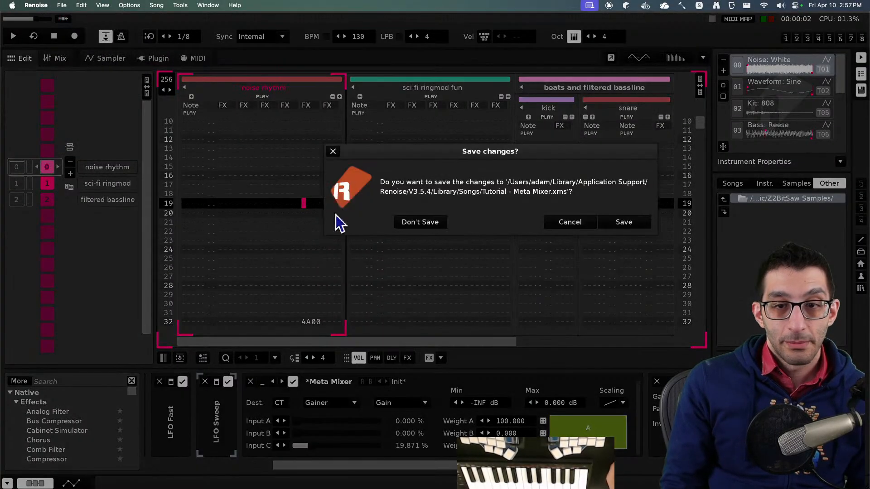
pyautogui.click(433, 222)
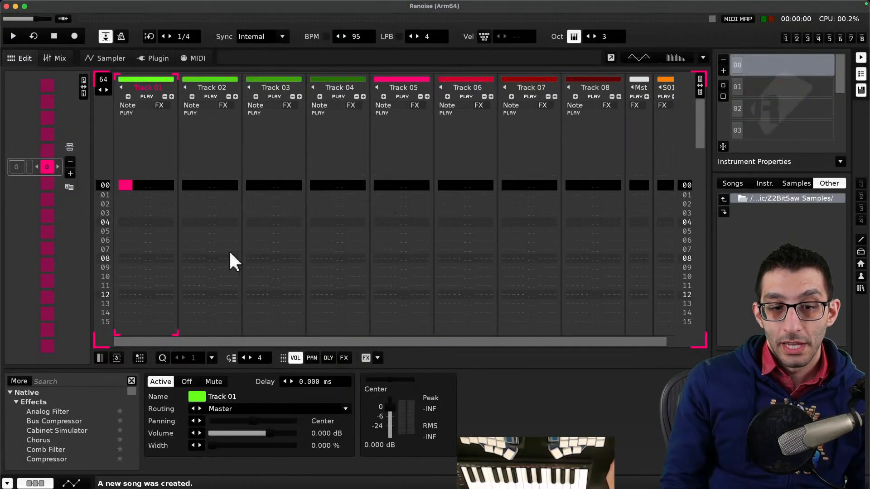
# - Add a Chorus effect to Track 01 and load the Z2BitSaw_C-4 sample as the instrument
pyautogui.scroll(-1, 82, 414)
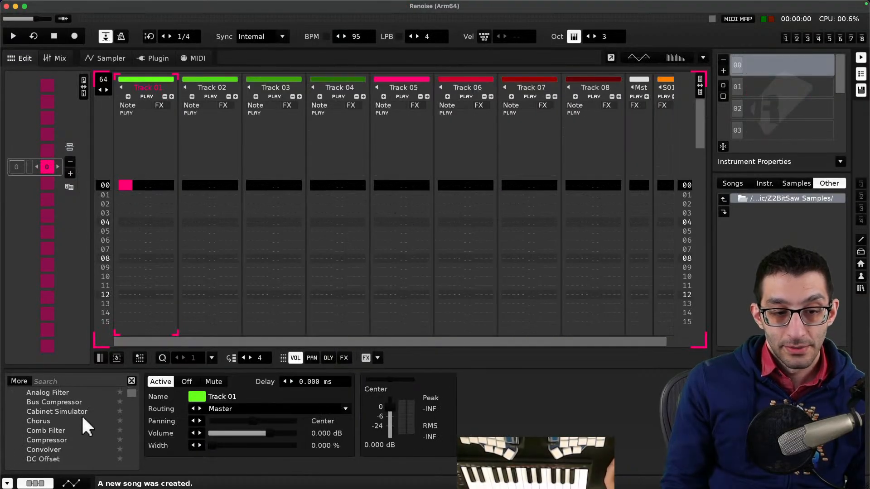
pyautogui.doubleClick(45, 421)
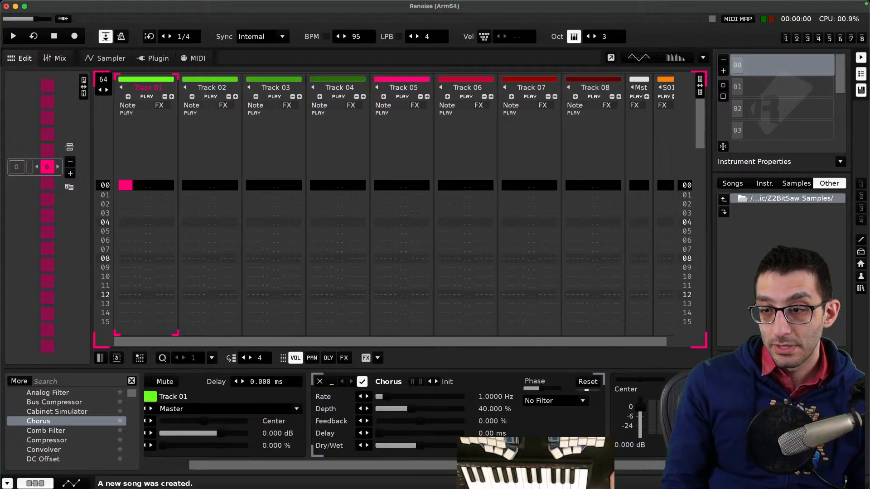
pyautogui.doubleClick(770, 378)
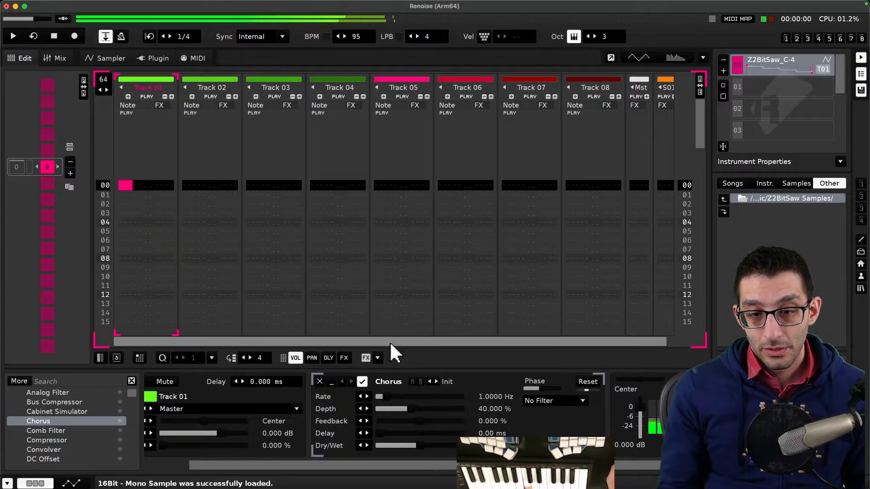
# - Set the Chorus rate to about 1.05 Hz and turn on edit mode
pyautogui.moveTo(393, 396)
pyautogui.mouseDown()
pyautogui.moveTo(461, 397)
pyautogui.moveTo(384, 396)
pyautogui.mouseUp()
pyautogui.press('Escape')
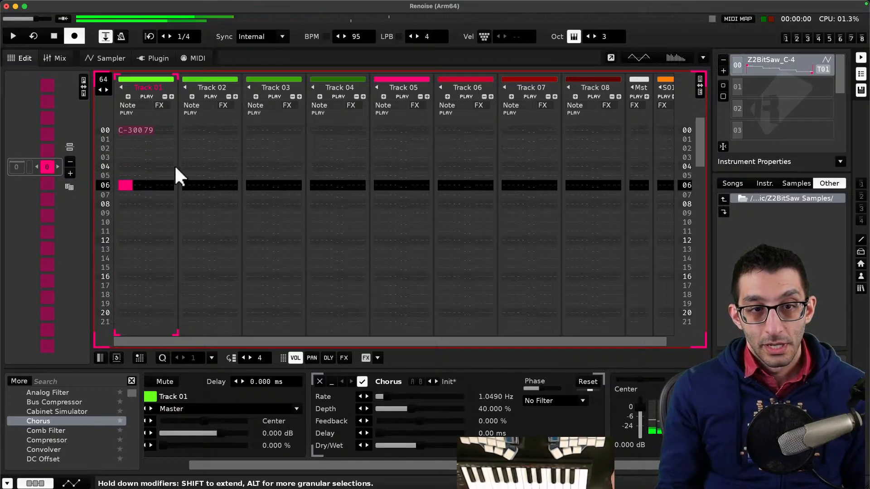
# - Enter effect command 1000 in the effect column of Track 01's row 00, after its C-3 note
pyautogui.press('Down')
pyautogui.press('Down')
pyautogui.click(157, 130)
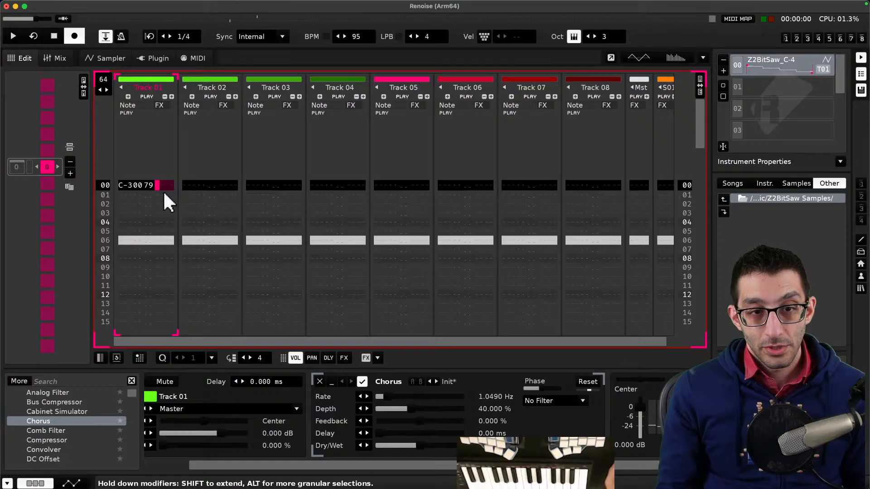
pyautogui.write('1000')
# - Change row 00's effect command to 100A
pyautogui.press('Up')
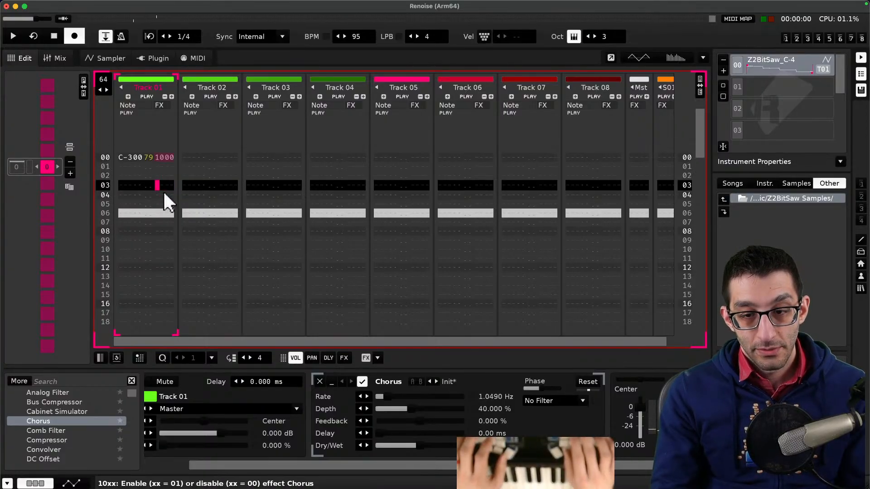
pyautogui.press('Up')
pyautogui.press('Up')
pyautogui.press('Up')
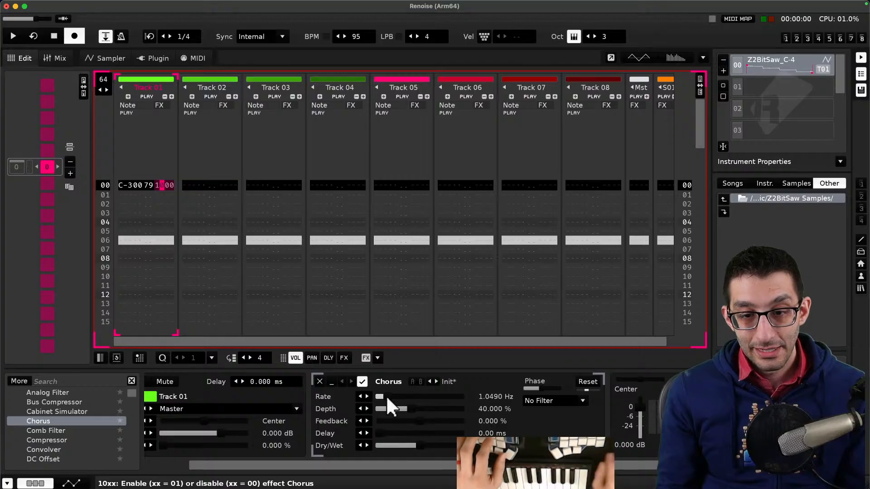
pyautogui.press('Right')
pyautogui.press('Right')
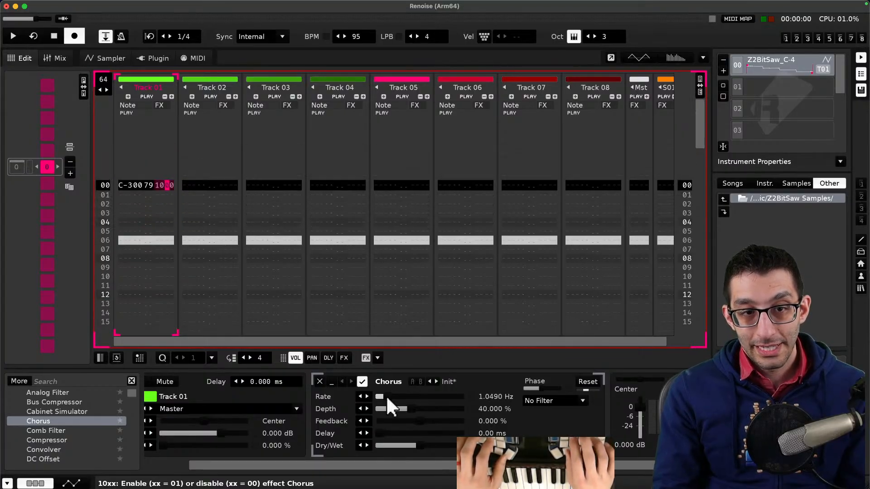
pyautogui.write('1')
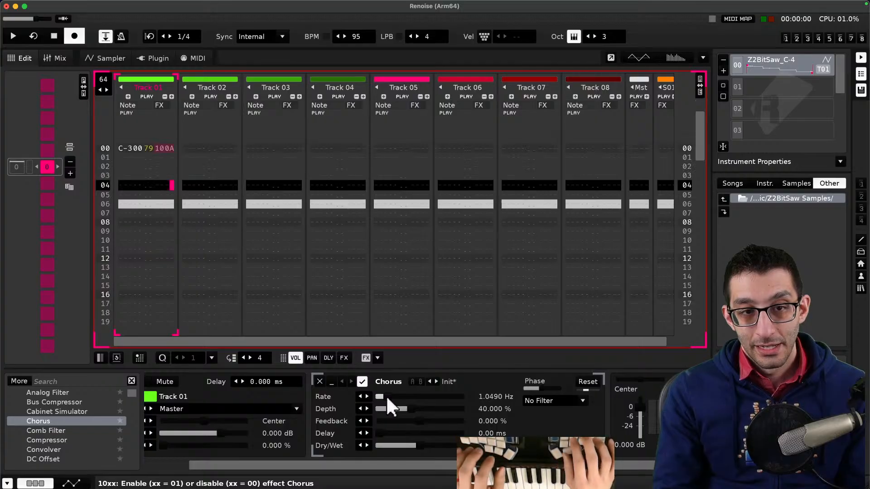
# - Play the pattern and scroll through it to hear the effect command
pyautogui.press('Up')
pyautogui.press('Left')
pyautogui.press('Left')
pyautogui.press('Up')
pyautogui.press('Up')
pyautogui.press('Left')
pyautogui.press('Up')
pyautogui.press('Up')
pyautogui.press('Down')
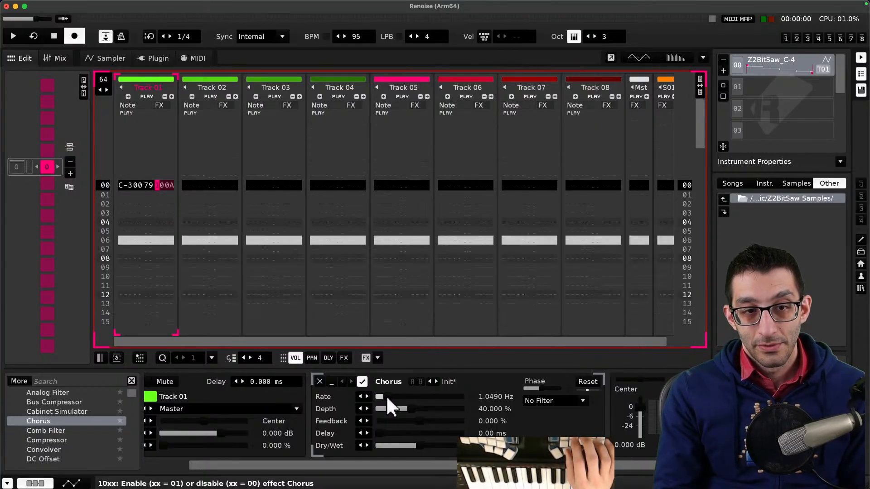
pyautogui.press('space')
pyautogui.press('space')
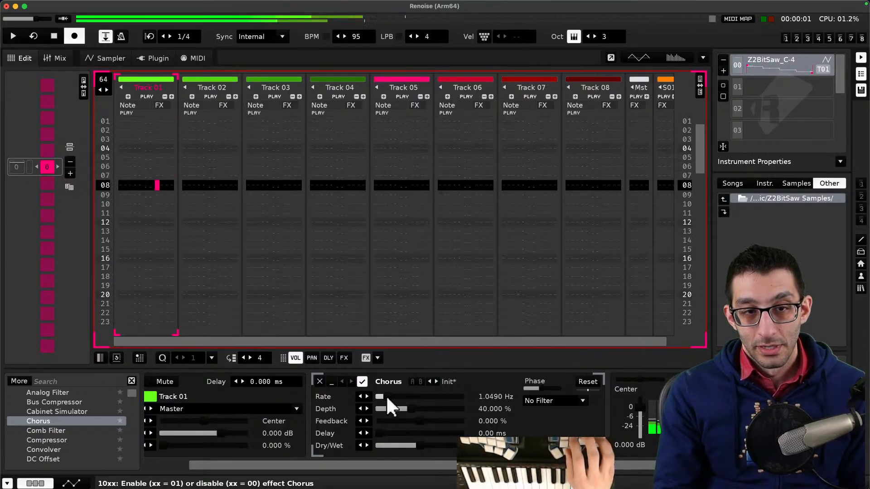
pyautogui.scroll(10, 142, 210)
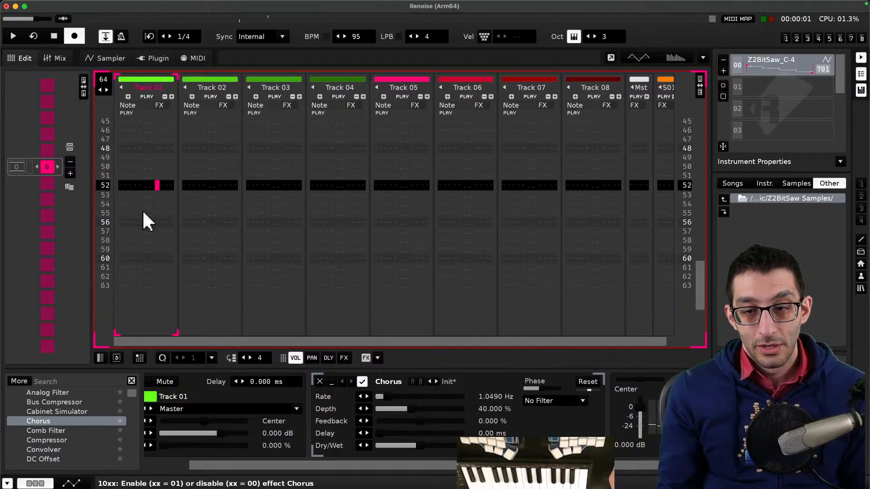
pyautogui.scroll(-6, 156, 181)
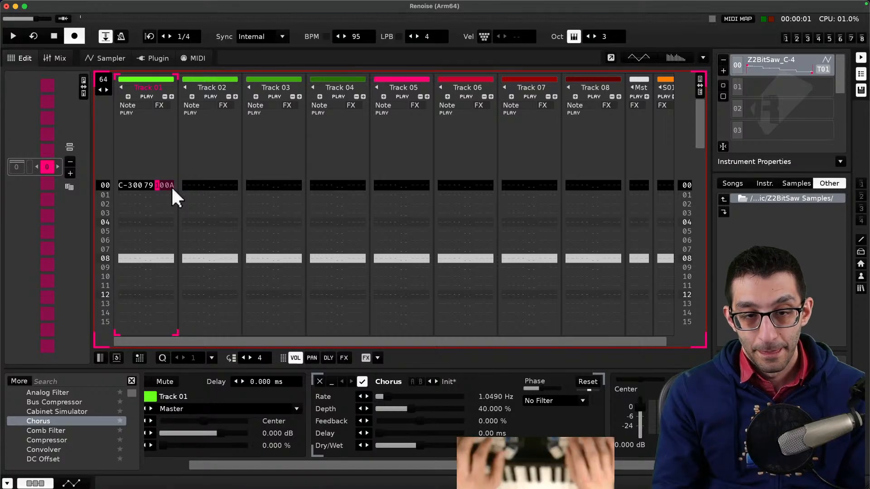
# - Change the effect command to 110A and play the pattern to hear the Chorus rate change
pyautogui.press('Right')
pyautogui.write('1')
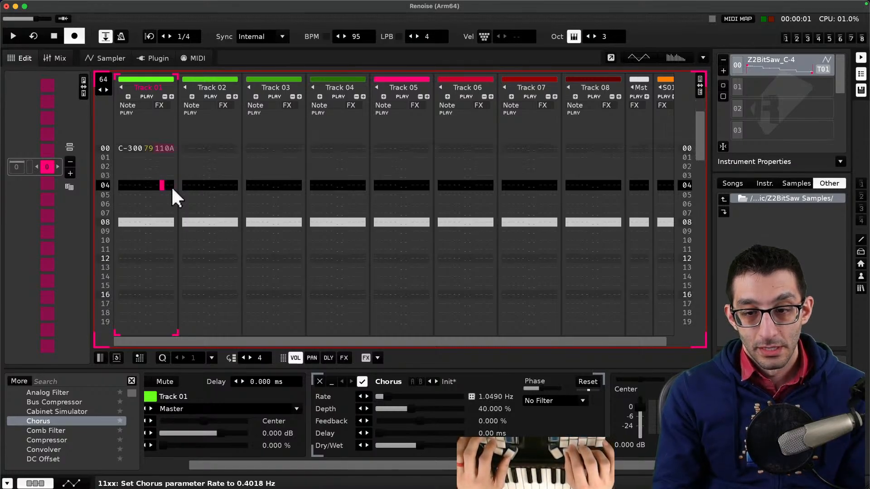
pyautogui.press('space')
pyautogui.press('Up')
pyautogui.press('Up')
pyautogui.press('space')
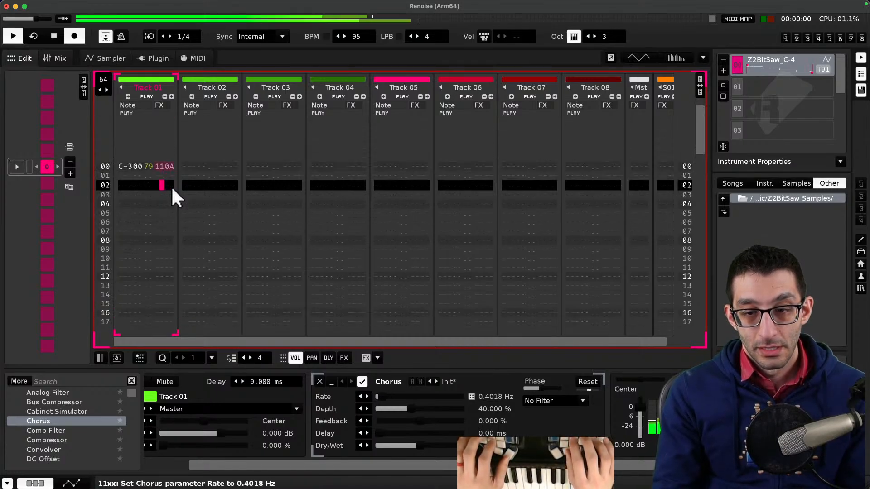
pyautogui.press('space')
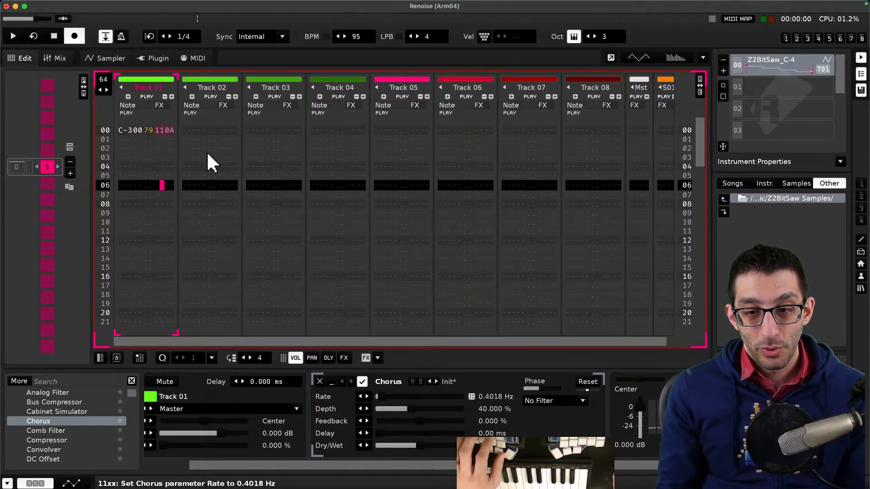
# - Change the effect command to 11AA and play the pattern again
pyautogui.click(168, 129)
pyautogui.write('a')
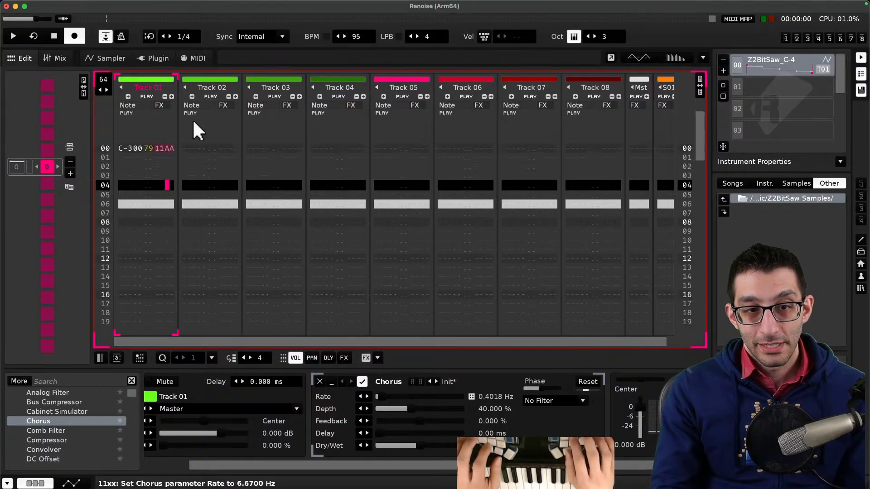
pyautogui.press('Return')
pyautogui.press('Return')
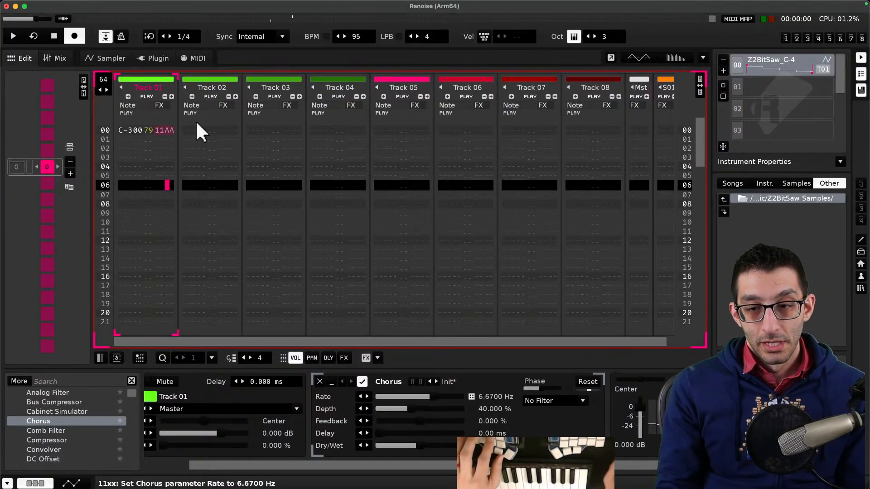
# - Add a new sub-bullet under effect commands beginning an example: adding a "Chorus" effect and setting FX `11AA` on a row
pyautogui.press('super+Tab')
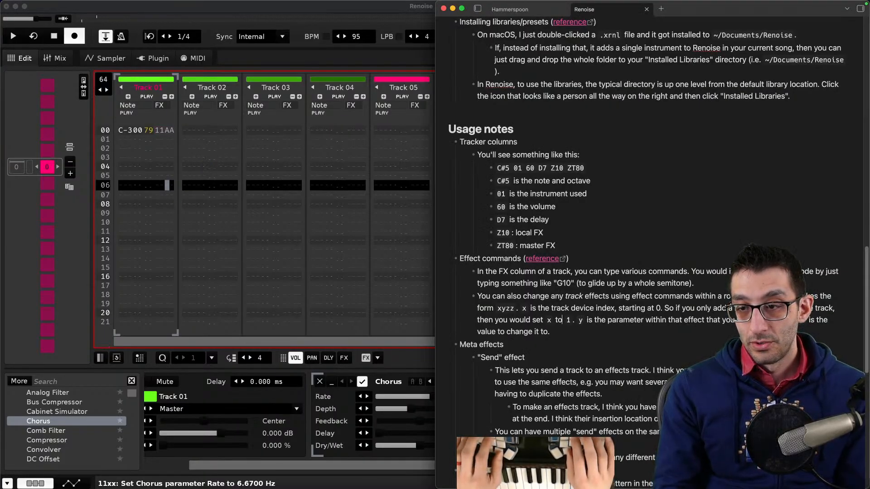
pyautogui.press('Return')
pyautogui.write('E.g.')
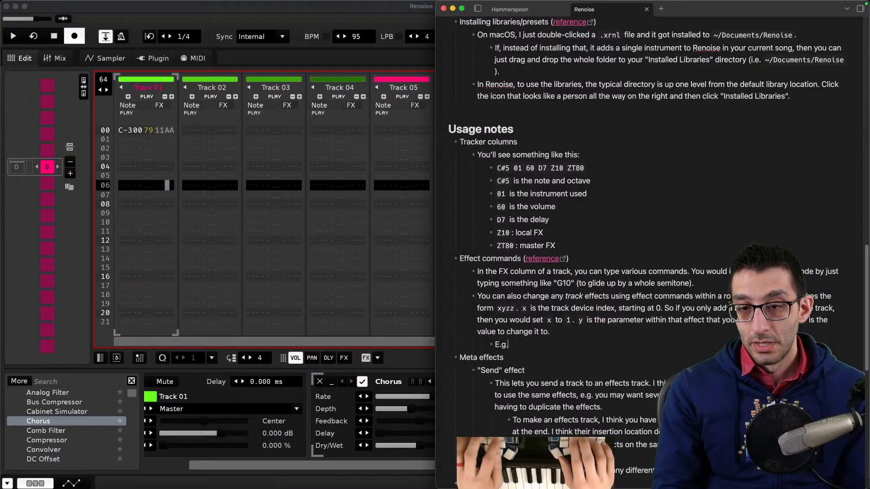
pyautogui.write(' if I add a "Ch')
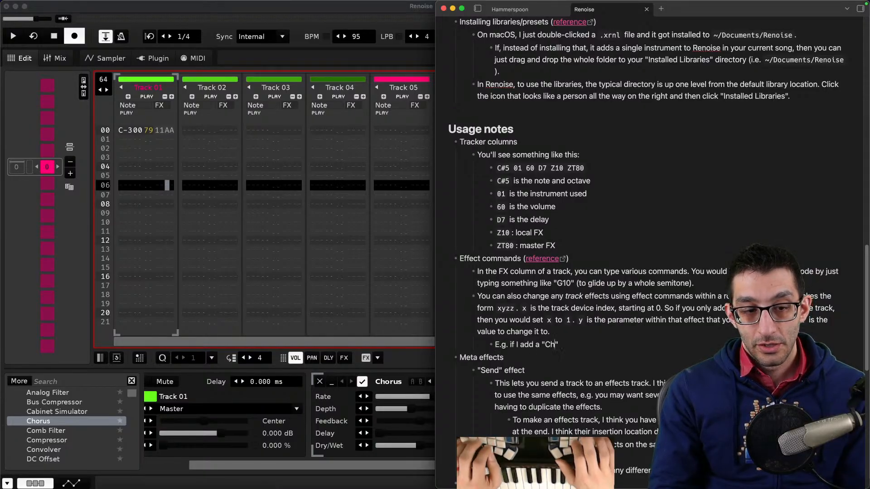
pyautogui.write('orus')
pyautogui.scroll(1, 58, 408)
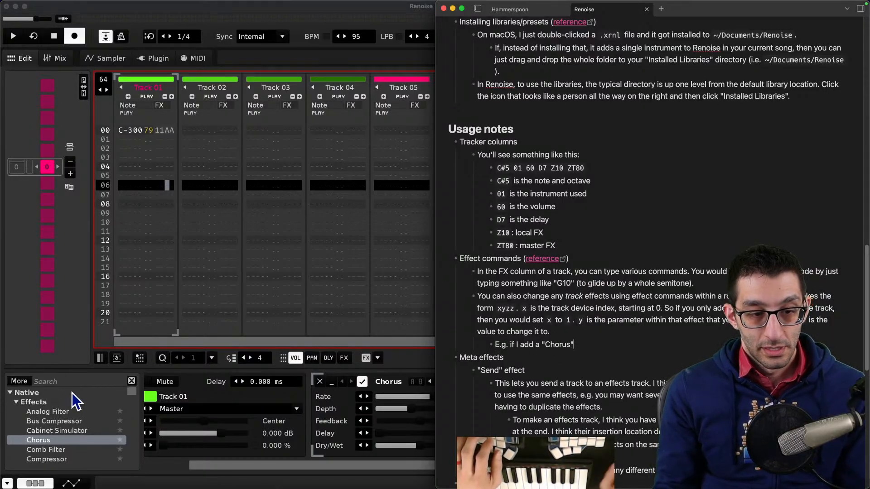
pyautogui.write('" effect to the track')
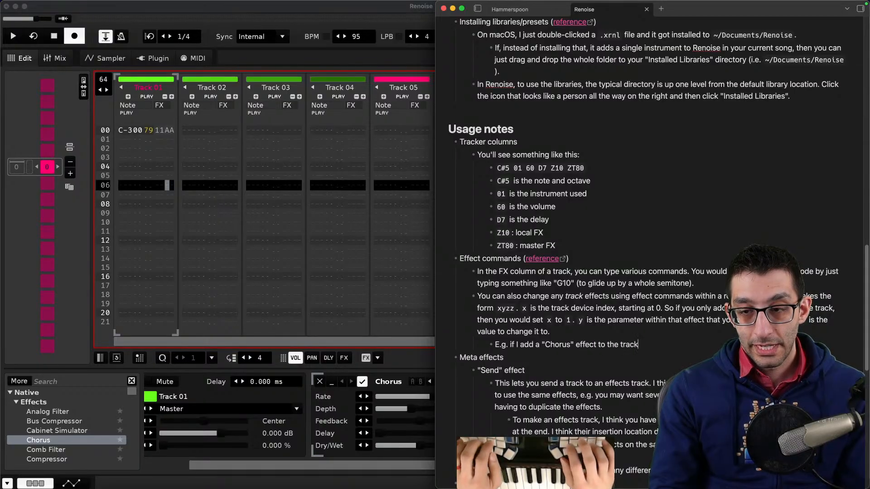
pyautogui.write(' and ')
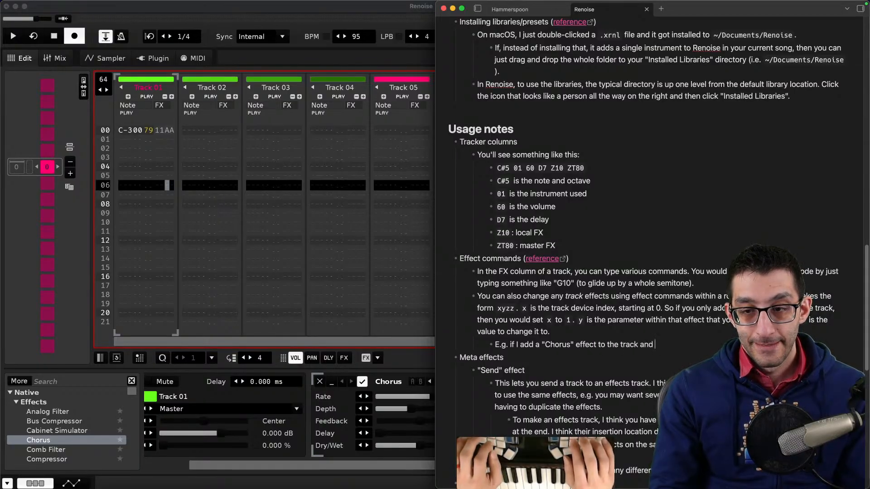
pyautogui.write('set F')
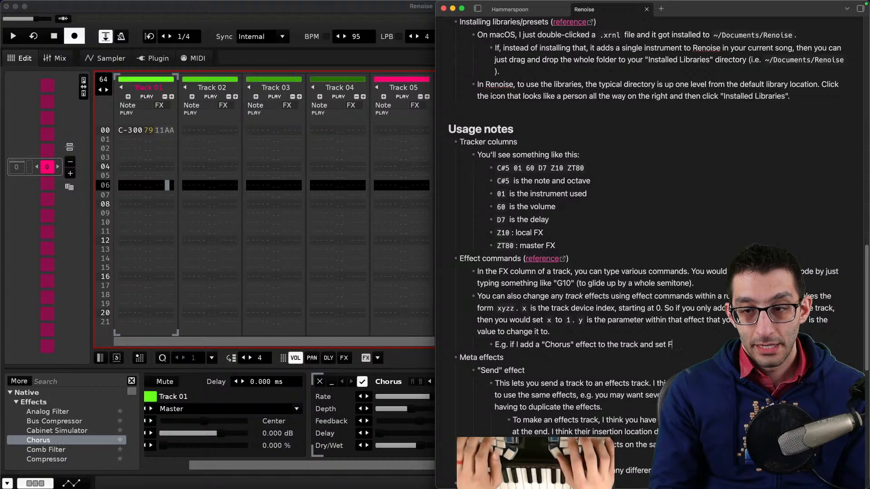
pyautogui.write('X `11AA` ')
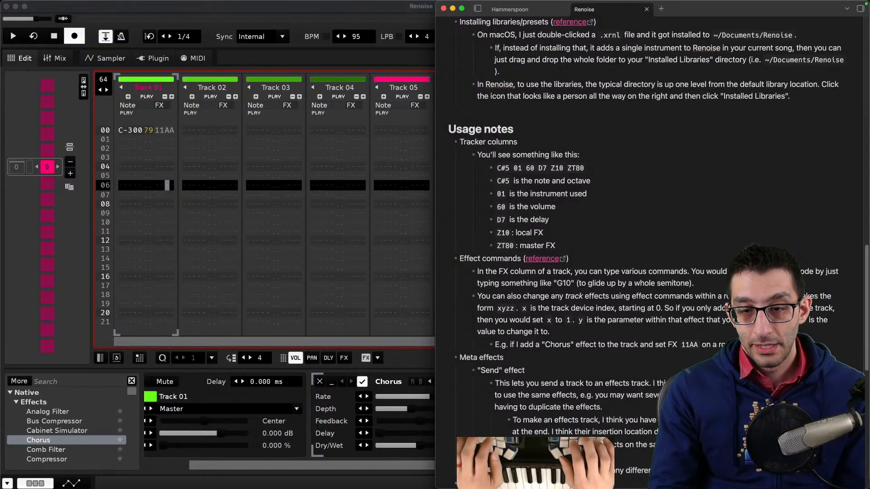
pyautogui.write(' Chorus')
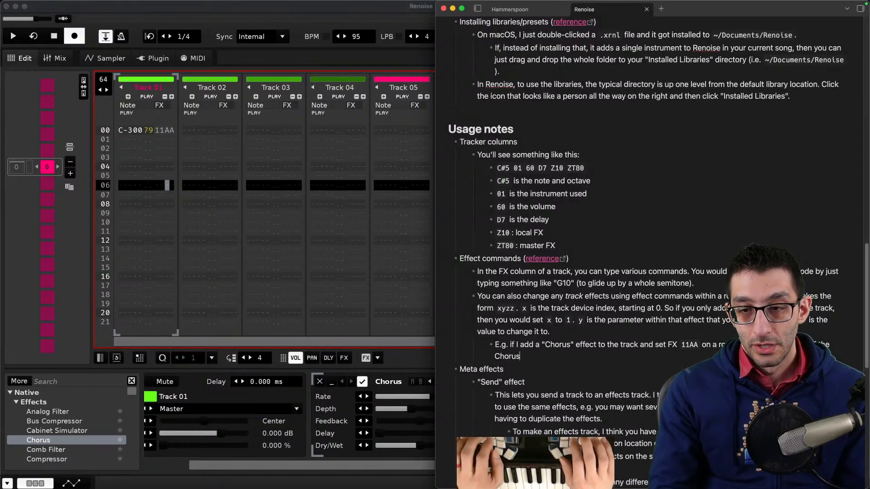
pyautogui.write(' effect to be')
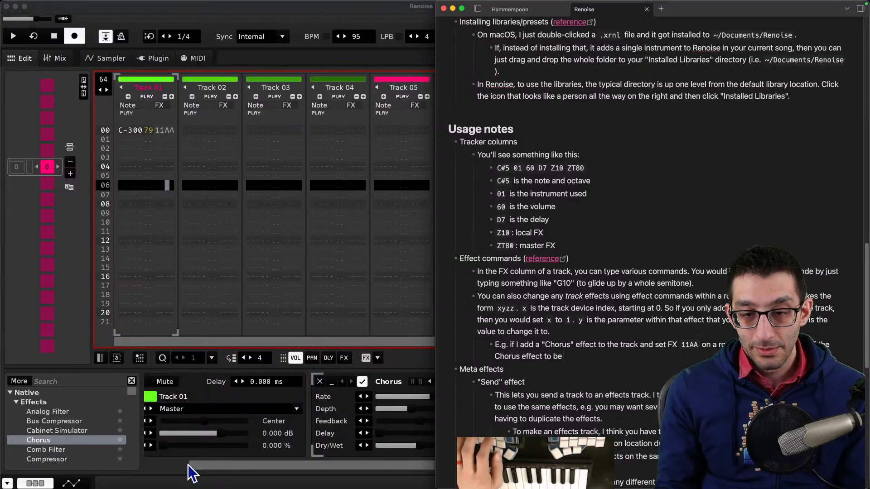
# - Check the Chorus rate value and finish the example sentence with `6.67`
pyautogui.click(383, 409)
pyautogui.doubleClick(501, 397)
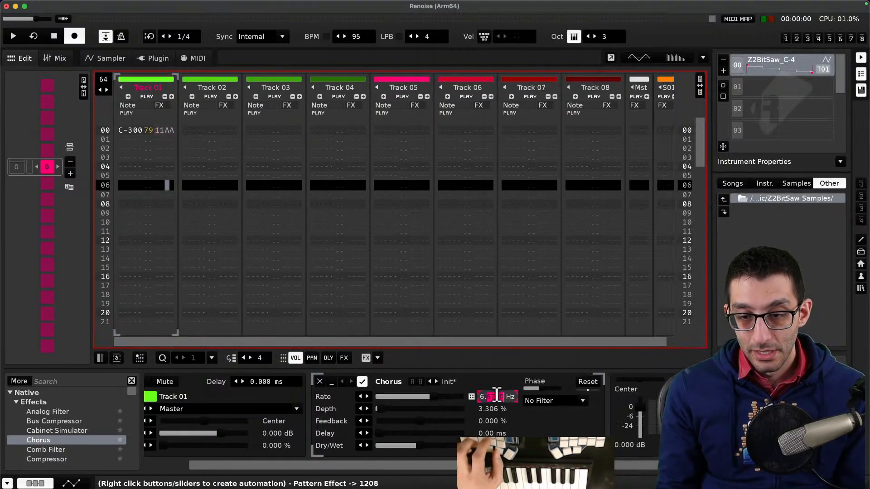
pyautogui.doubleClick(481, 395)
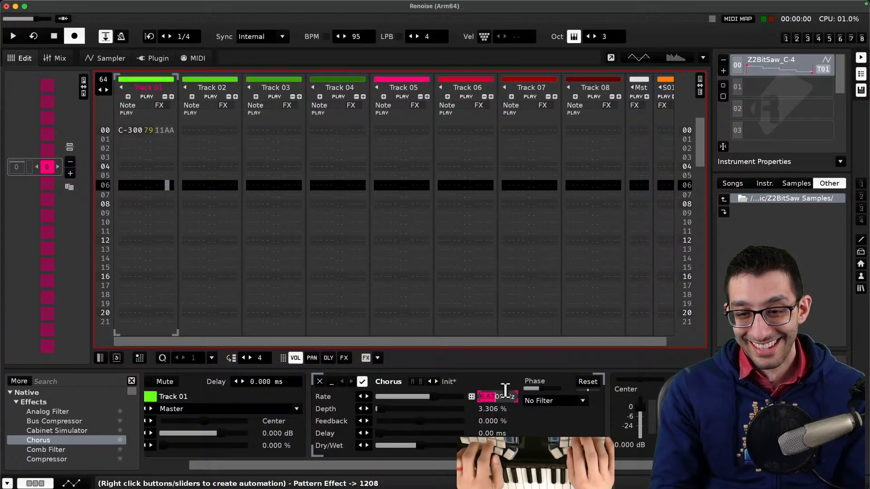
pyautogui.press('super+Tab')
pyautogui.write('`6.67`.')
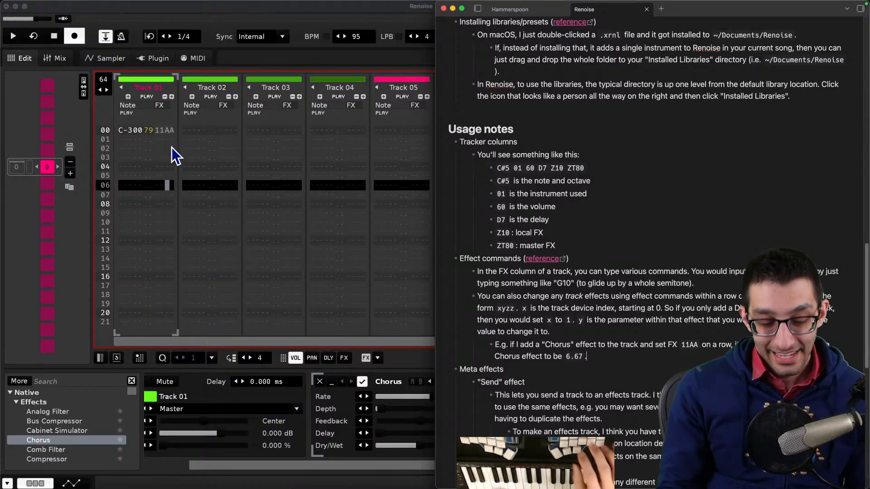
# - Open the Track Effect link from the Effect Commands documentation and search that page for chorus
pyautogui.press('super+Tab')
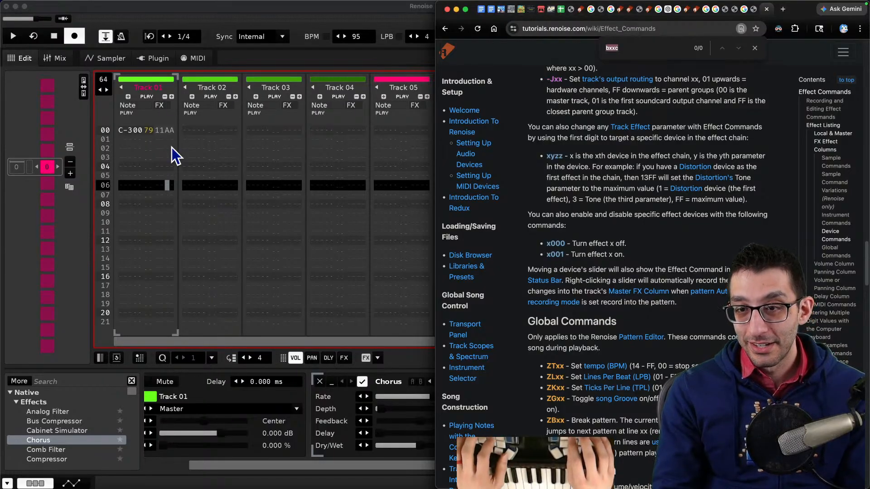
pyautogui.press('Escape')
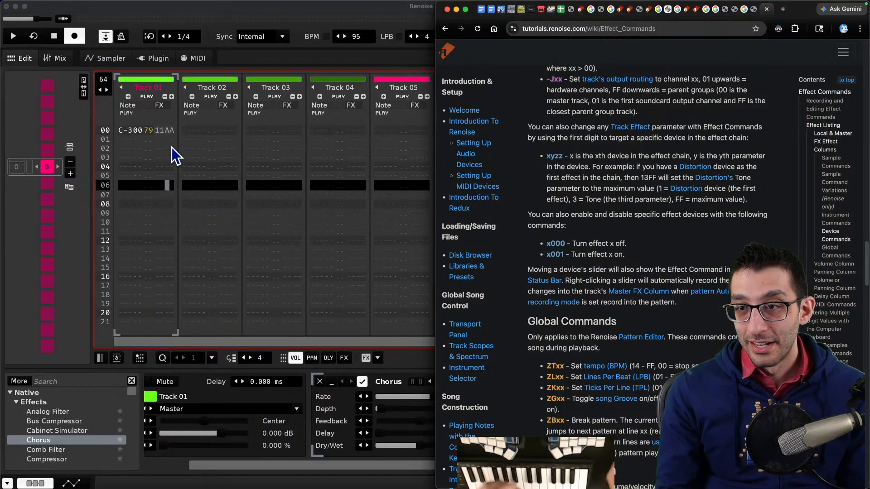
pyautogui.click(632, 132)
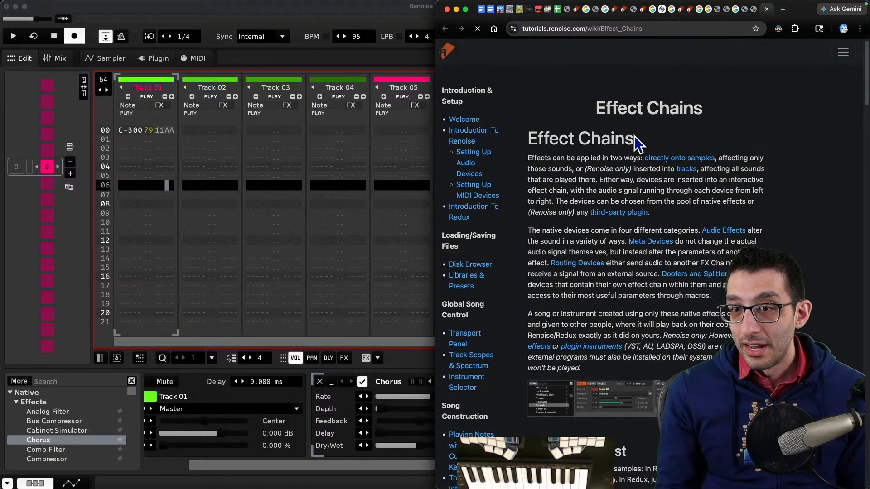
pyautogui.press('super+f')
pyautogui.write('chorus')
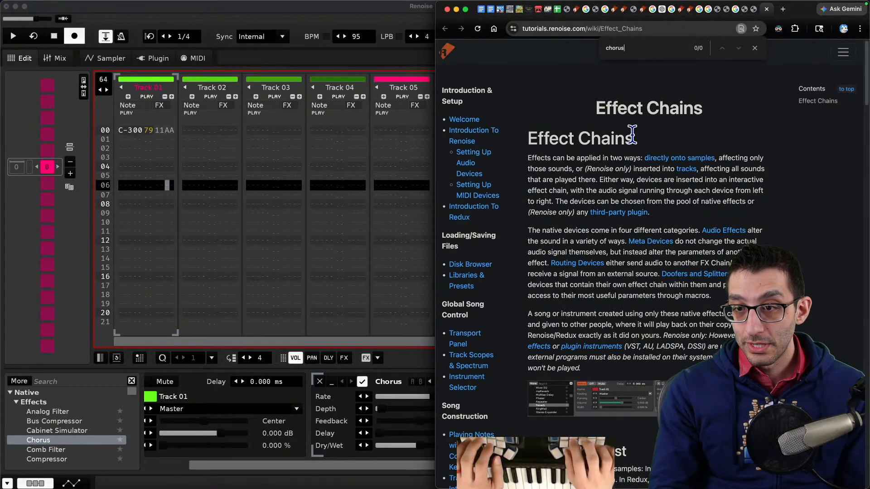
pyautogui.press('Escape')
pyautogui.press('super+Left')
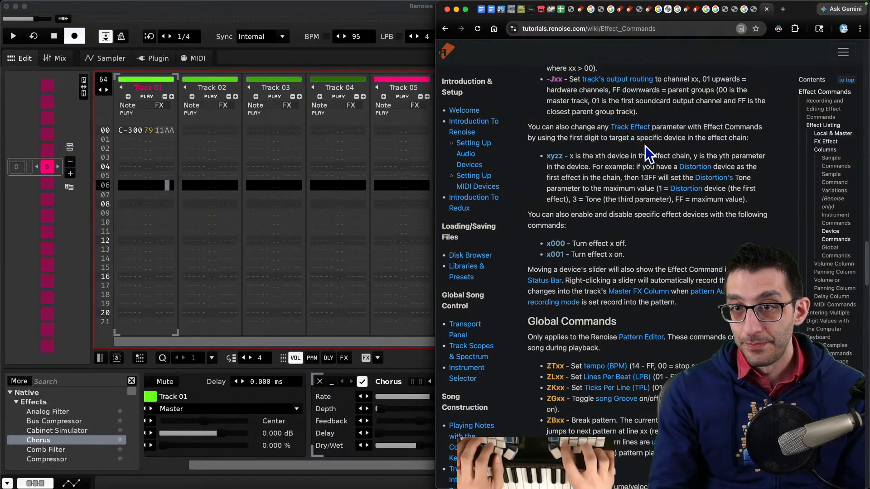
# - Search the web for "renoise chorus effect" and read the Chorus section of the Audio Effects documentation
pyautogui.scroll(15, 645, 146)
pyautogui.hotkey('ctrl', 'alt', 'Return')
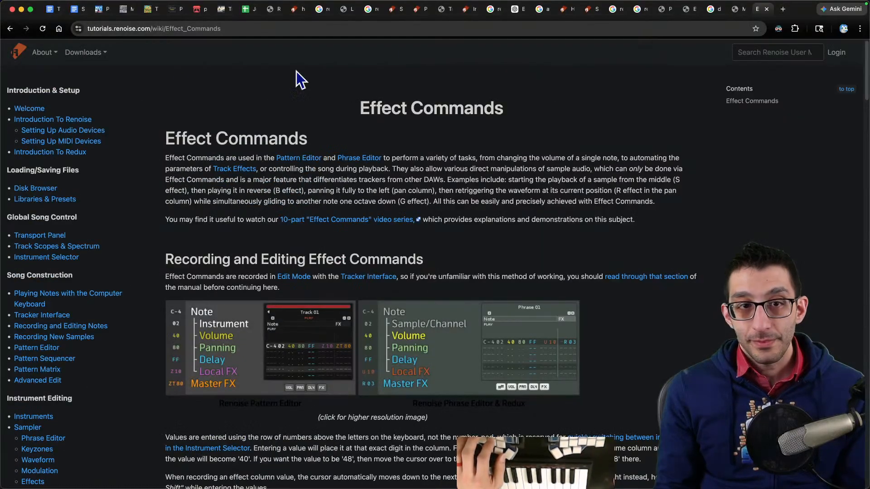
pyautogui.press('super+l')
pyautogui.write('re')
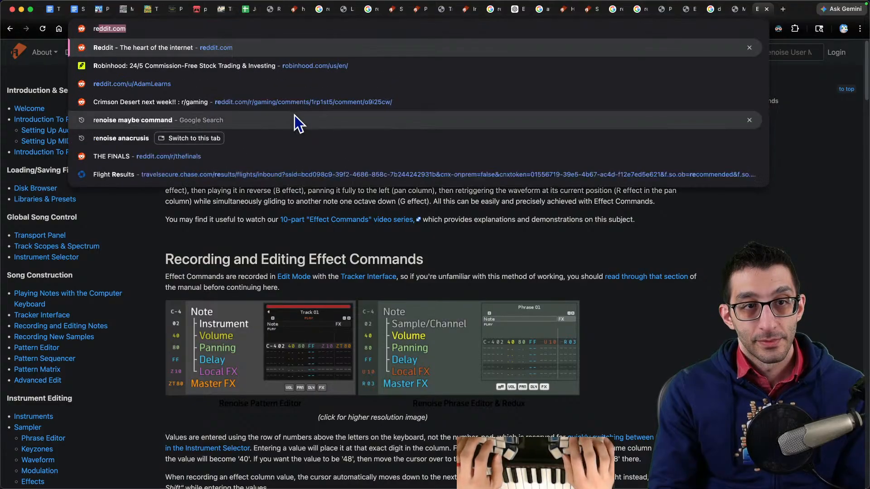
pyautogui.write('noise chorus effect')
pyautogui.press('Return')
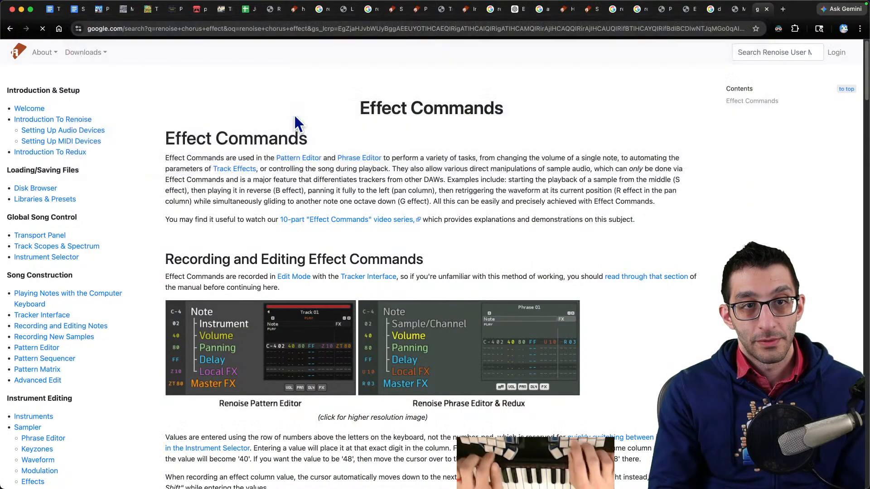
pyautogui.click(145, 140)
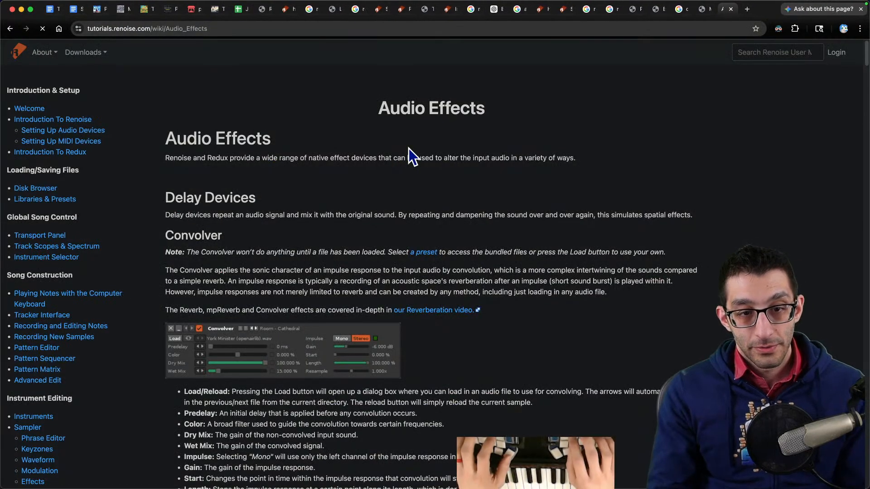
pyautogui.press('super+f')
pyautogui.write('chorus')
pyautogui.press('Escape')
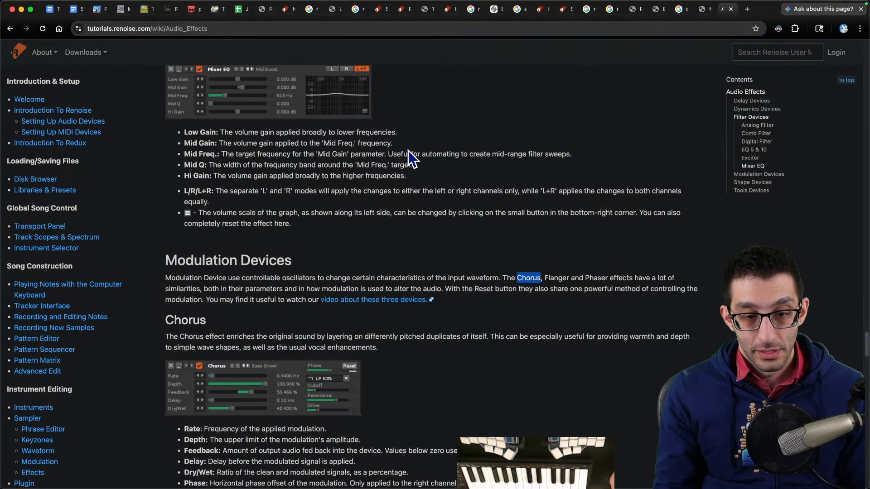
pyautogui.scroll(-4, 385, 168)
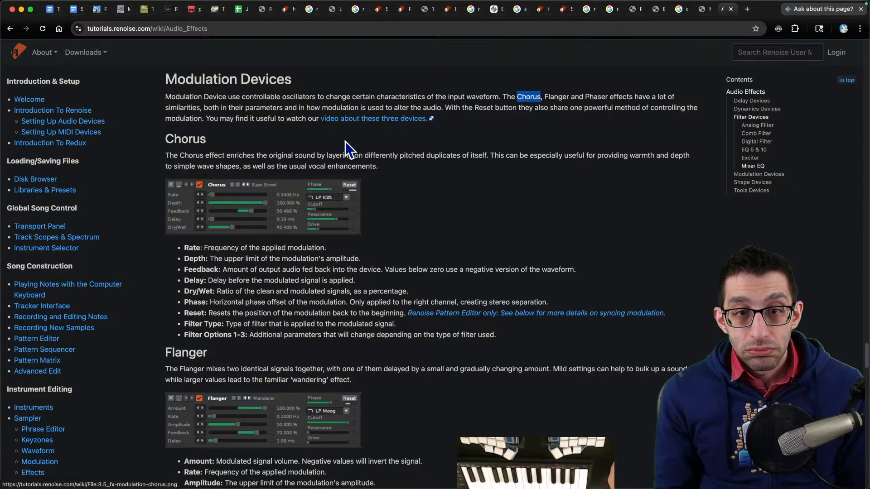
# - Change the Chorus Rate by editing its value and dragging its slider to about 4.05 Hz
pyautogui.hotkey('ctrl', 'alt', 'Right')
pyautogui.click(340, 256)
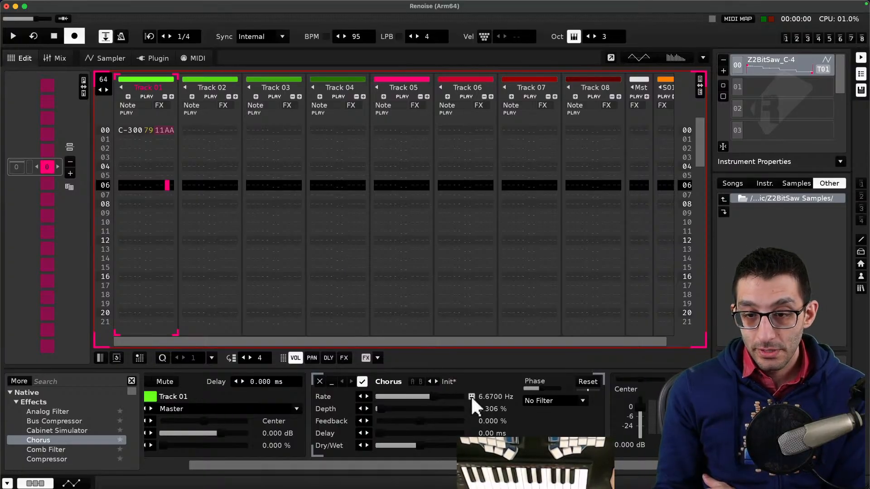
pyautogui.press('Home')
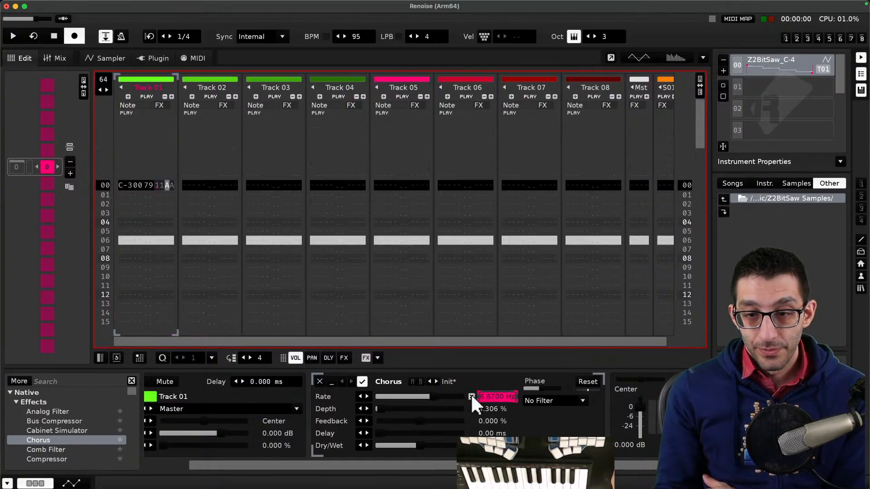
pyautogui.click(495, 396)
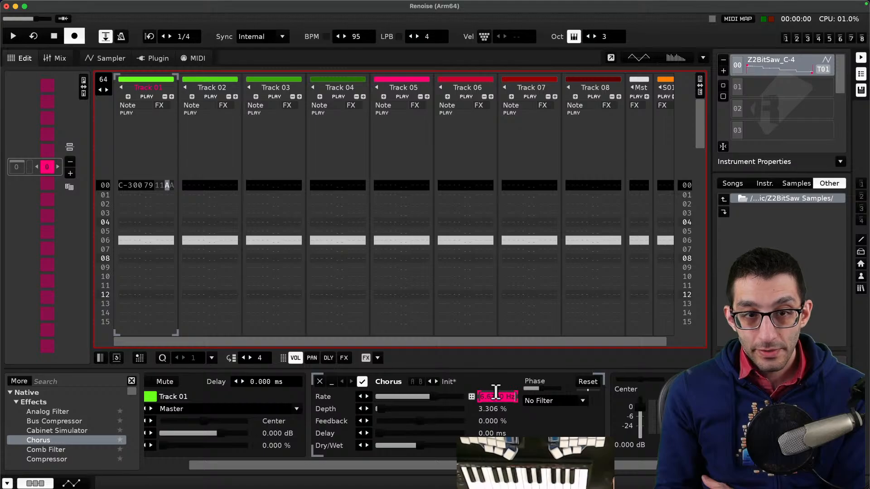
pyautogui.click(501, 397)
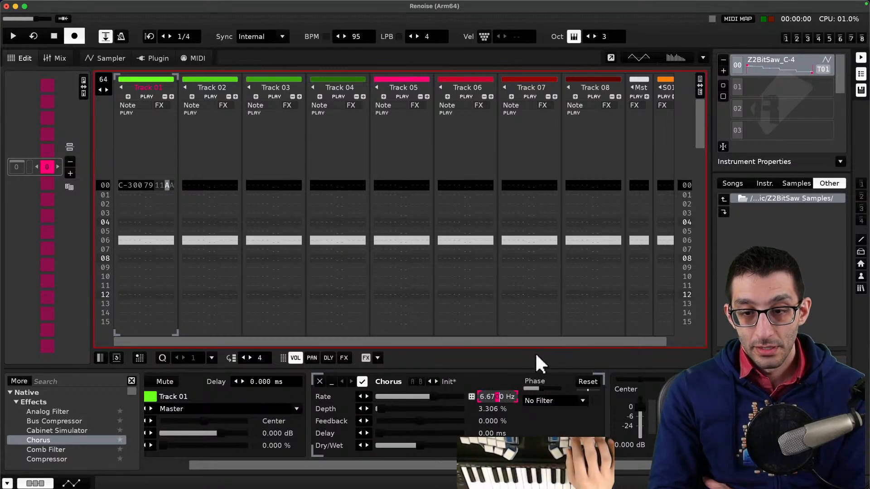
pyautogui.press('Left')
pyautogui.press('Left')
pyautogui.press('Left')
pyautogui.press('Left')
pyautogui.press('BackSpace')
pyautogui.write('7')
pyautogui.press('Return')
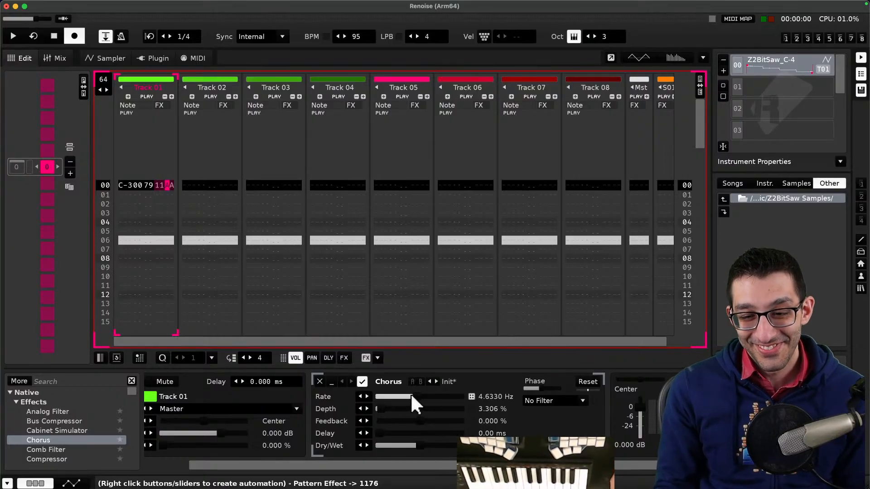
pyautogui.moveTo(411, 395)
pyautogui.mouseDown()
pyautogui.moveTo(401, 396)
pyautogui.moveTo(408, 396)
pyautogui.mouseUp()
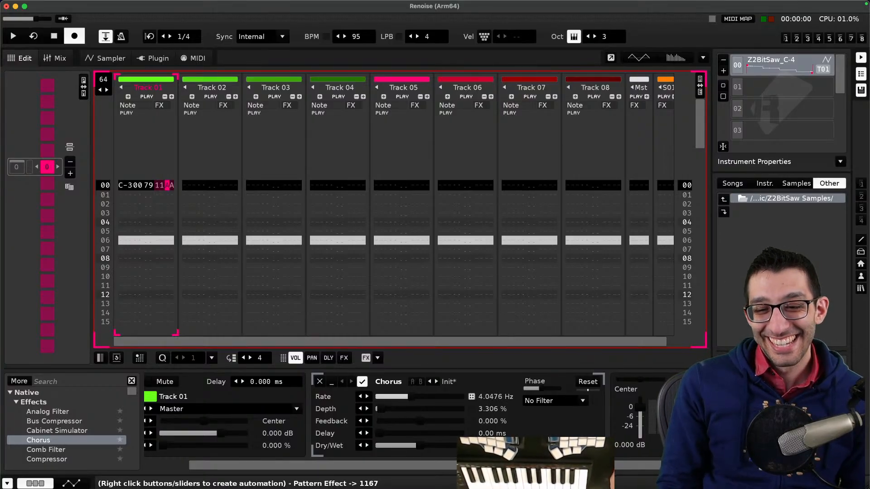
# - Replace the example line with a note that changing an effect value shows its xyzz code at the bottom of the window
pyautogui.press('super+Tab')
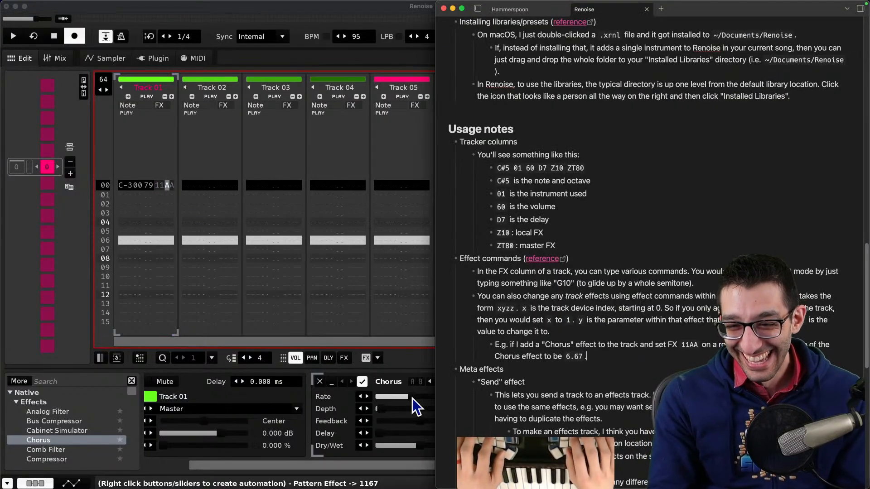
pyautogui.hotkey('shift', 'Home')
pyautogui.hotkey('shift', 'Home')
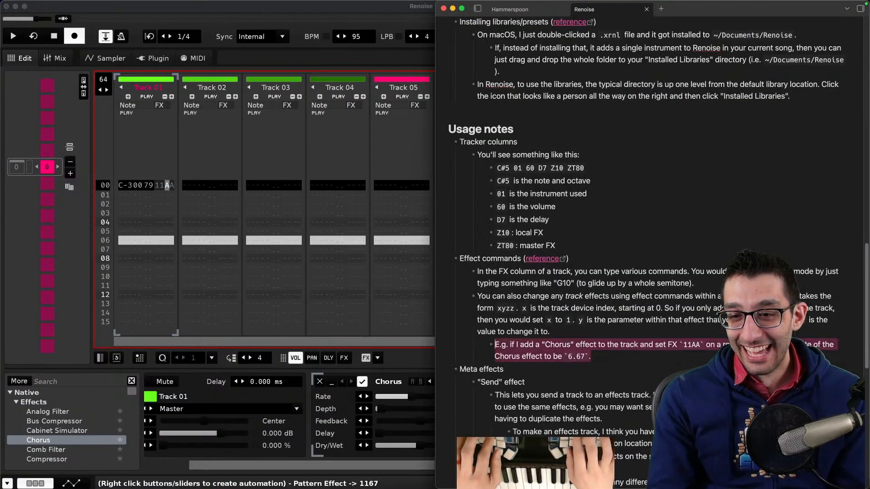
pyautogui.write('You to')
pyautogui.press('BackSpace')
pyautogui.press('BackSpace')
pyautogui.write("don't need to guess at all with")
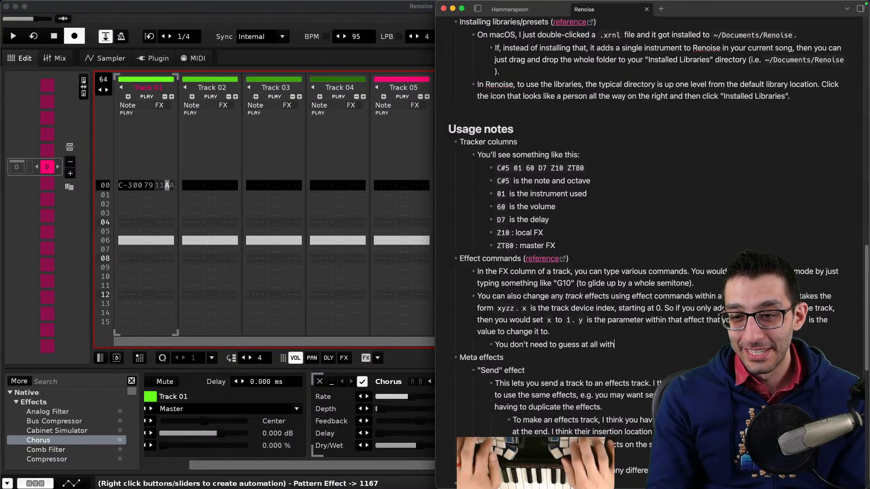
pyautogui.write(' this stuff. Simply change an effe')
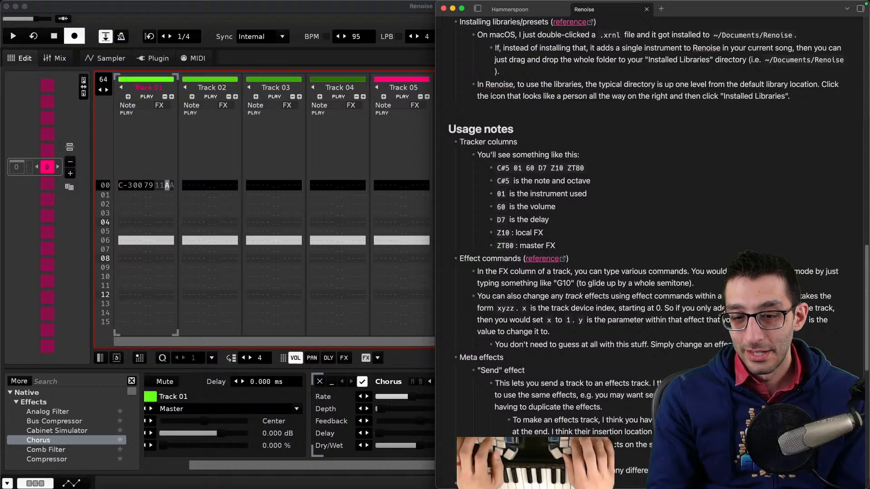
pyautogui.write('tom of the window will tell you what the xyzz code would b')
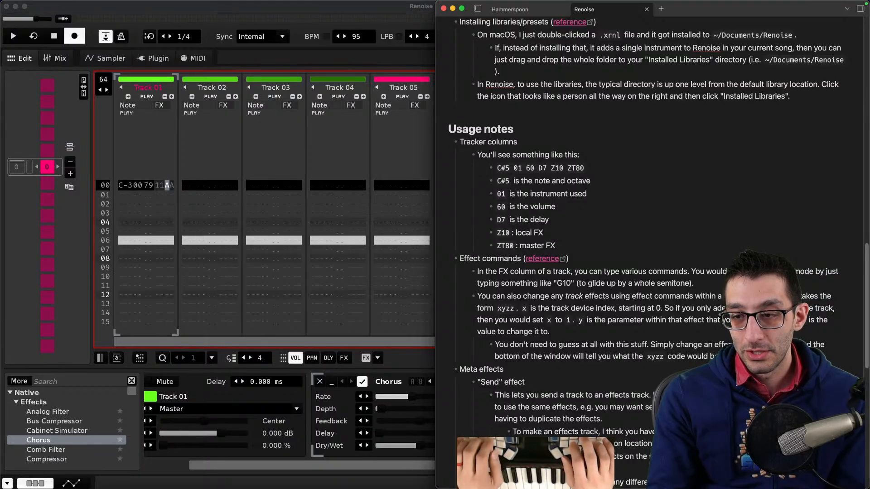
# - Nudge the Chorus Rate slider and capture a screenshot cropped to the effect panel and status bar
pyautogui.click(406, 391)
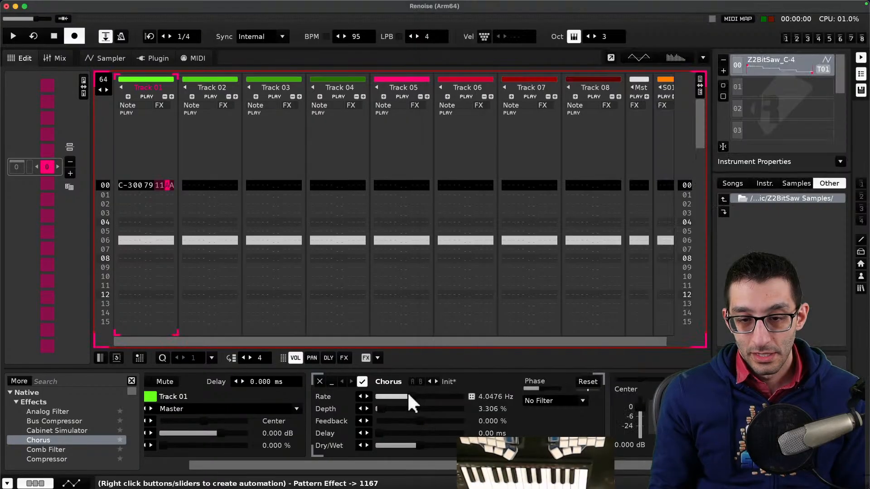
pyautogui.moveTo(412, 397); pyautogui.dragTo(412, 397)
pyautogui.press('super+shift+4')
pyautogui.press('space')
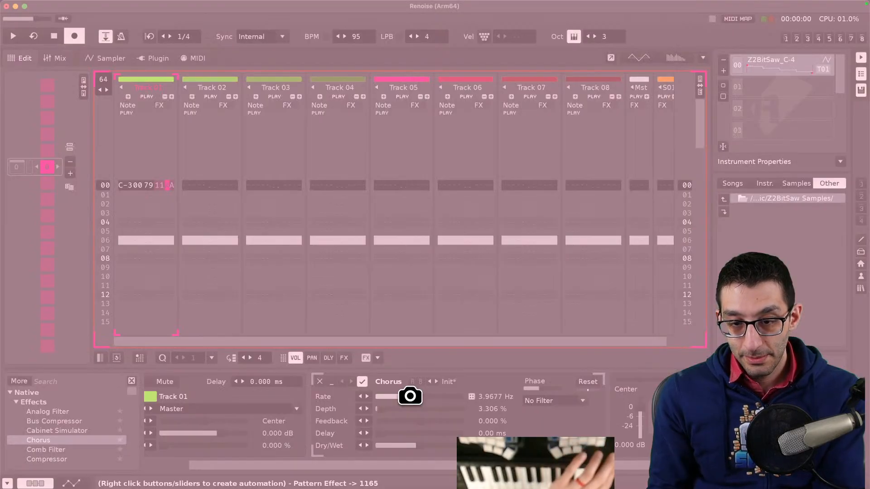
pyautogui.press('Escape')
pyautogui.press('super+shift+1')
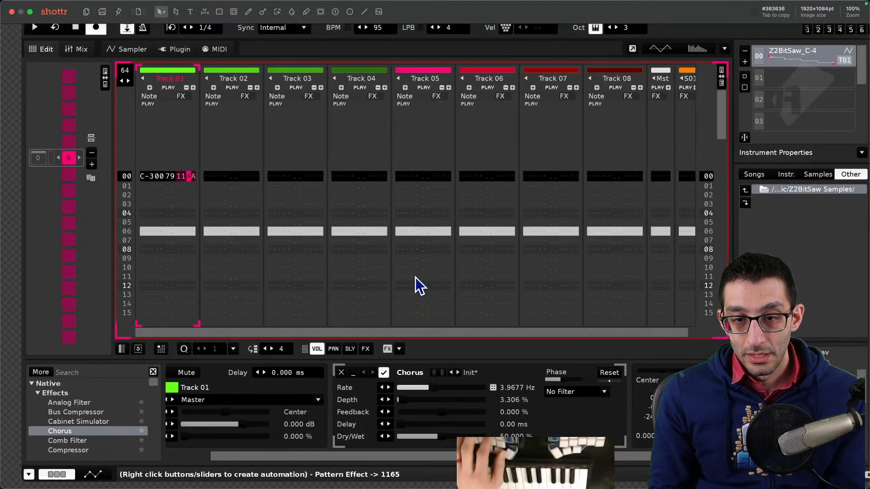
pyautogui.press('r')
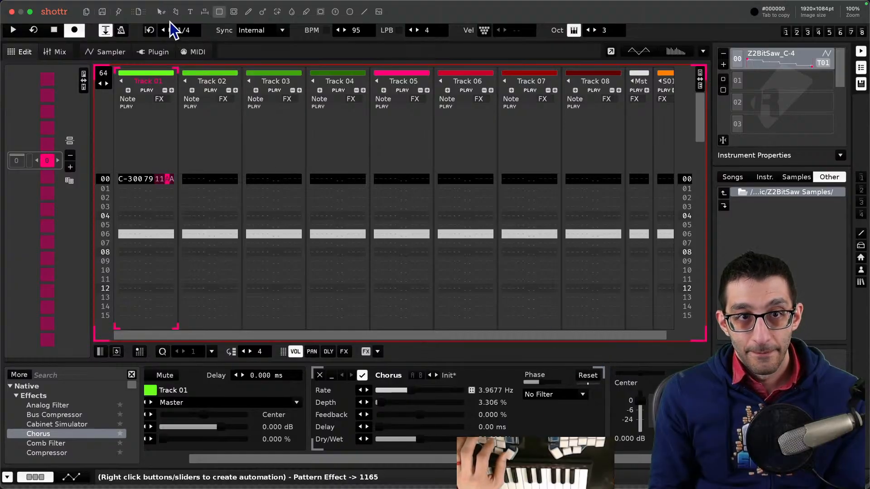
pyautogui.press('c')
pyautogui.moveTo(644, 328); pyautogui.dragTo(0, 485)
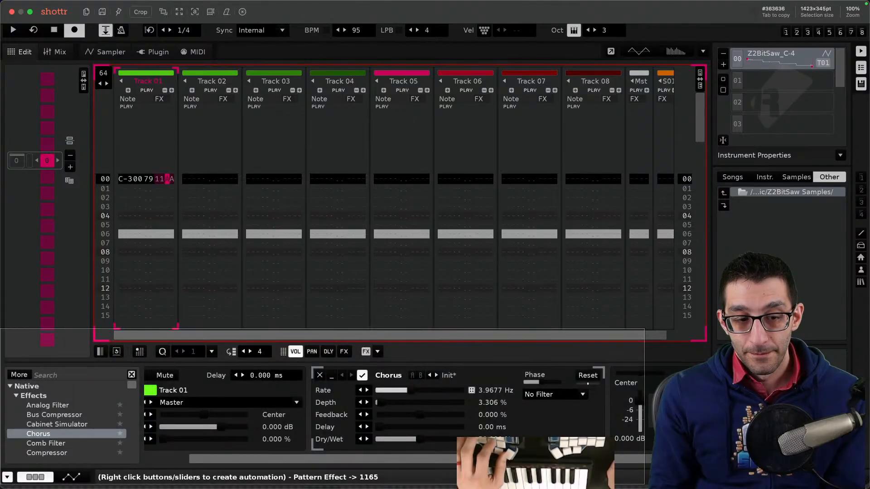
pyautogui.press('Return')
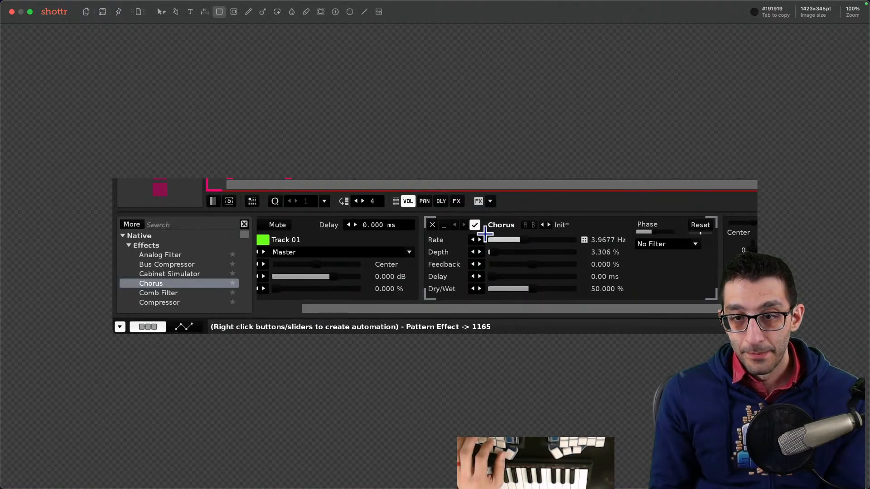
# - Box the Rate slider in the screenshot and add a callout reading "Dragging this shows `1165` at the" below it
pyautogui.moveTo(484, 234); pyautogui.dragTo(627, 247)
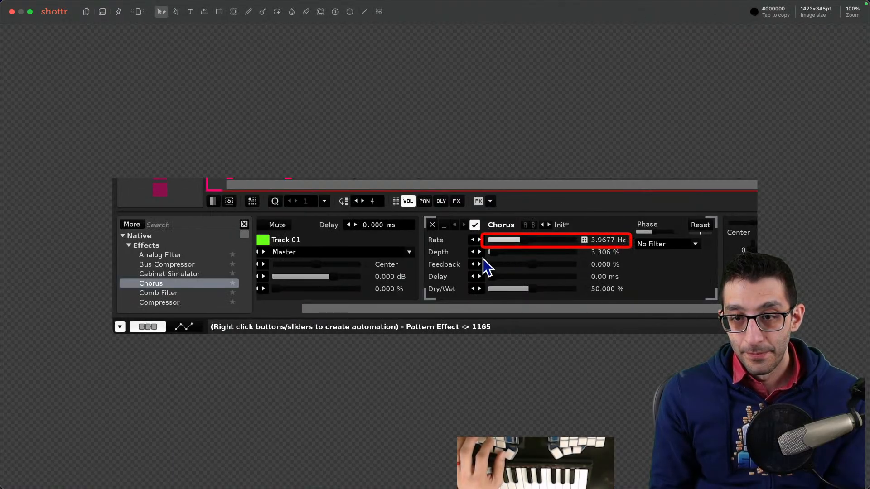
pyautogui.press('t')
pyautogui.click(501, 208)
pyautogui.write('Dragging this shows ')
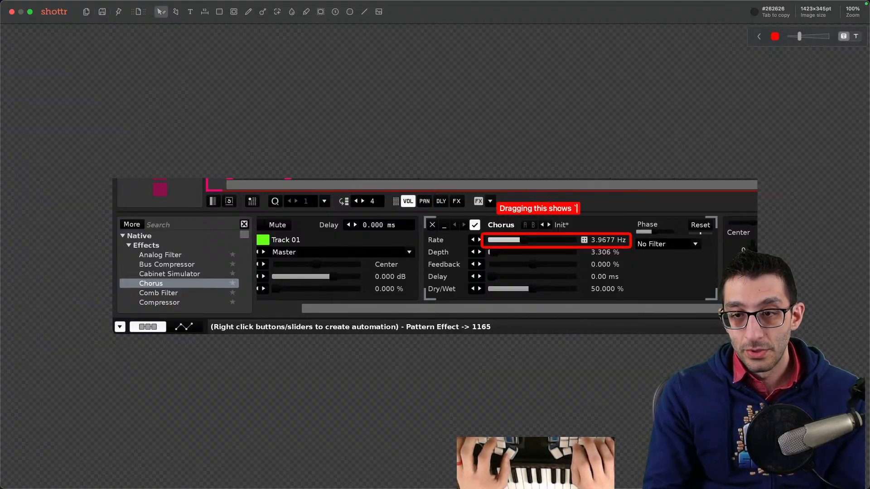
pyautogui.write('`1165` at the botom')
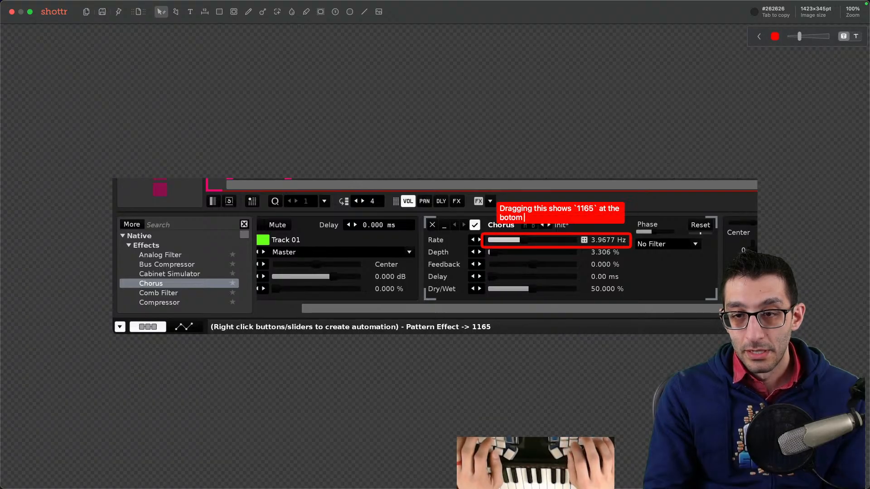
pyautogui.hotkey('alt', 'BackSpace')
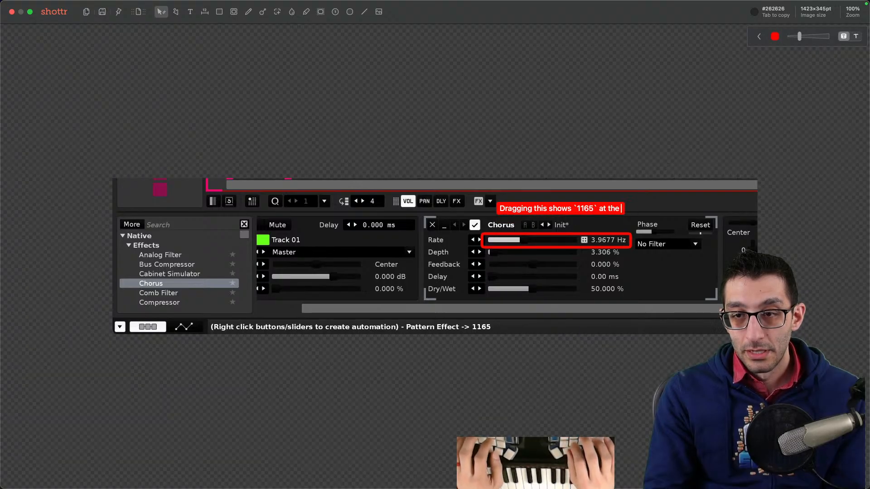
pyautogui.click(515, 232)
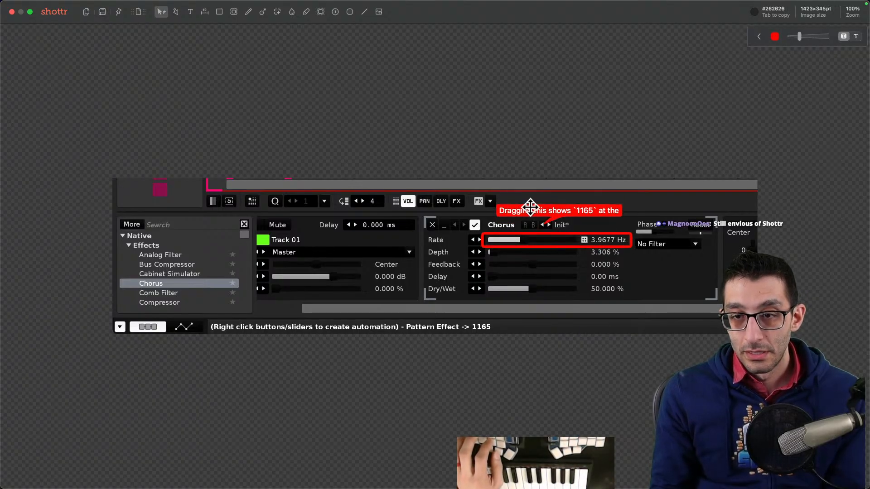
pyautogui.moveTo(542, 221); pyautogui.dragTo(491, 297)
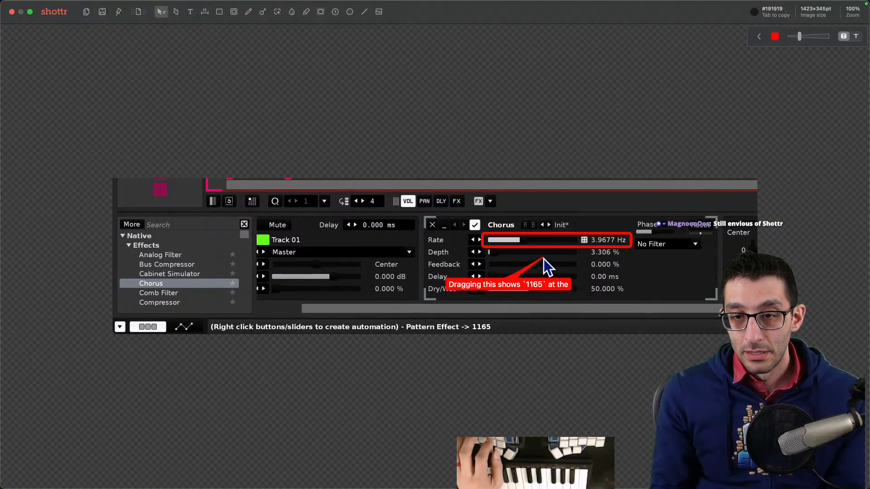
# - Reword the callout's ending to "down below" and widen it onto one line
pyautogui.doubleClick(550, 288)
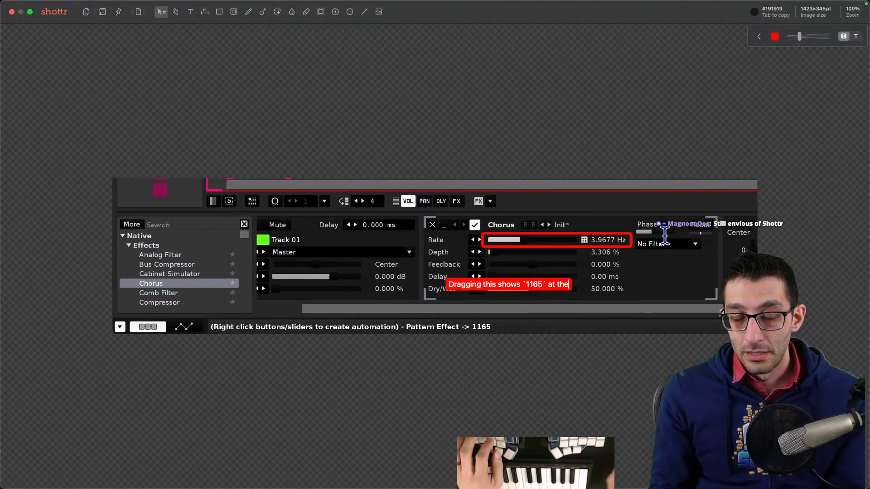
pyautogui.hotkey('alt', 'BackSpace')
pyautogui.hotkey('alt', 'BackSpace')
pyautogui.write('down below')
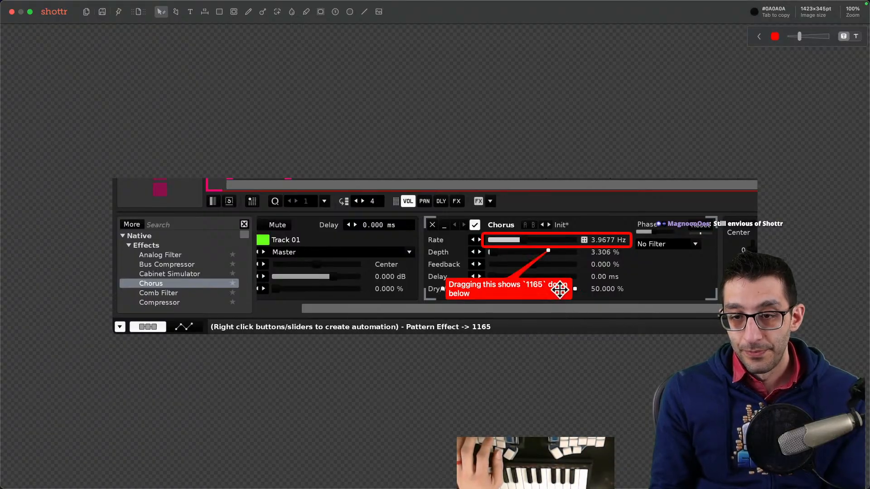
pyautogui.press('Escape')
pyautogui.click(585, 295)
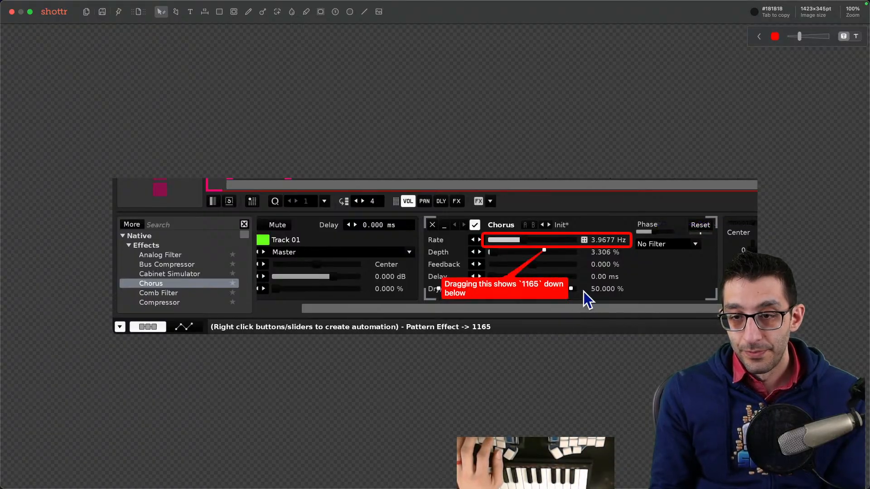
pyautogui.moveTo(550, 289); pyautogui.dragTo(612, 292)
# - Draw an arrow from the callout to the Pattern Effect readout in the status bar
pyautogui.click(499, 303)
pyautogui.press('a')
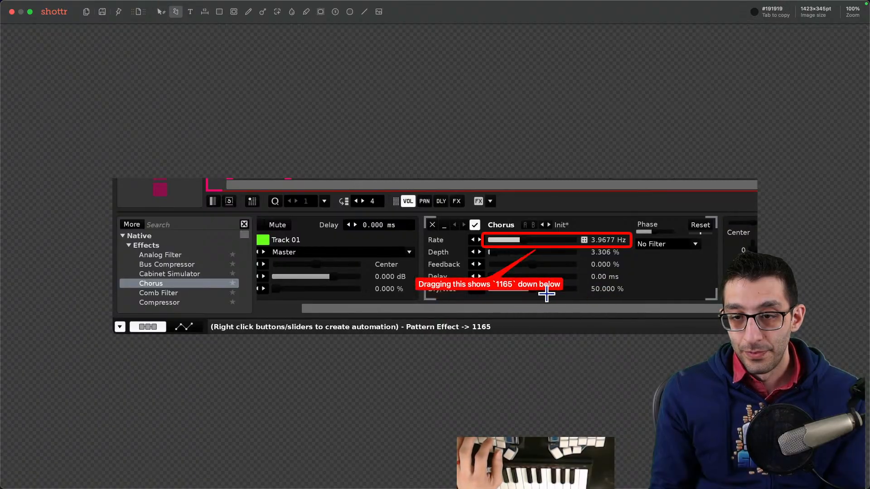
pyautogui.moveTo(549, 293); pyautogui.dragTo(490, 321)
pyautogui.click(601, 327)
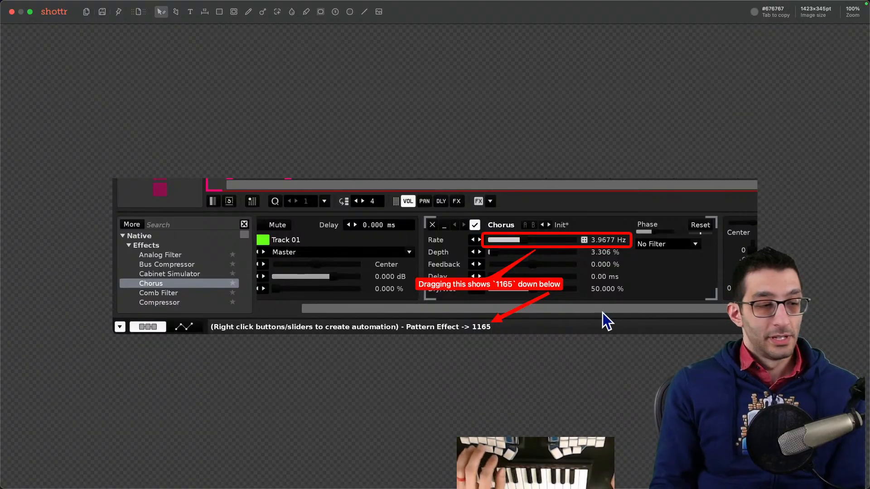
# - Paste the annotated screenshot as an indented item beneath the new note
pyautogui.press('super+Tab')
pyautogui.press('super+Tab')
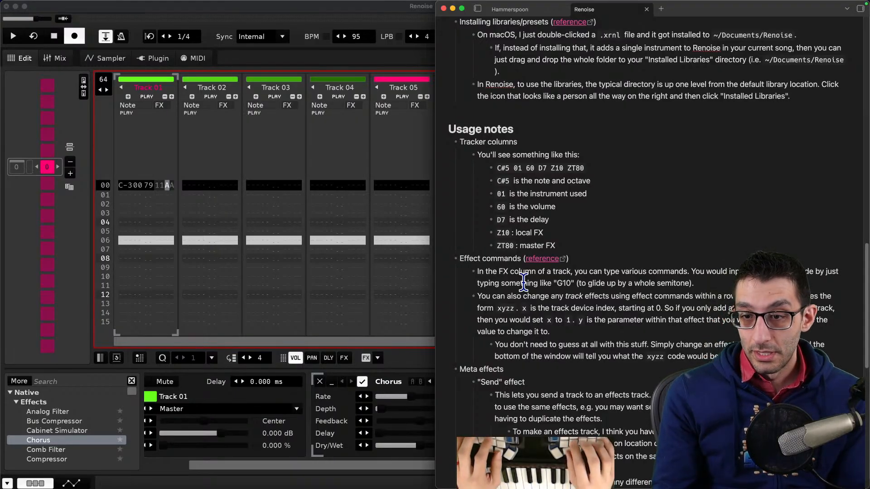
pyautogui.press('Return')
pyautogui.press('Tab')
pyautogui.write('![[Pasted image 20260410150128.png]]')
pyautogui.scroll(-1, 672, 301)
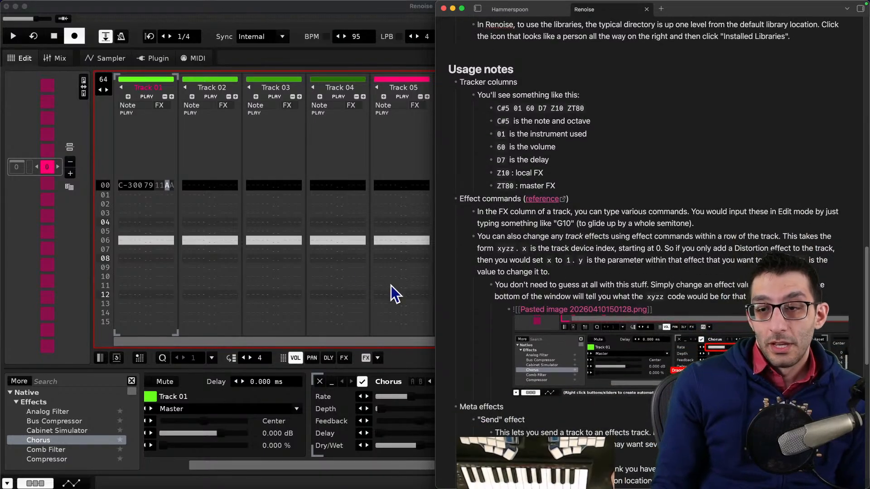
# - Open the "Tutorial - Sound Design & Meta Devices" demo song without saving the current song
pyautogui.click(368, 281)
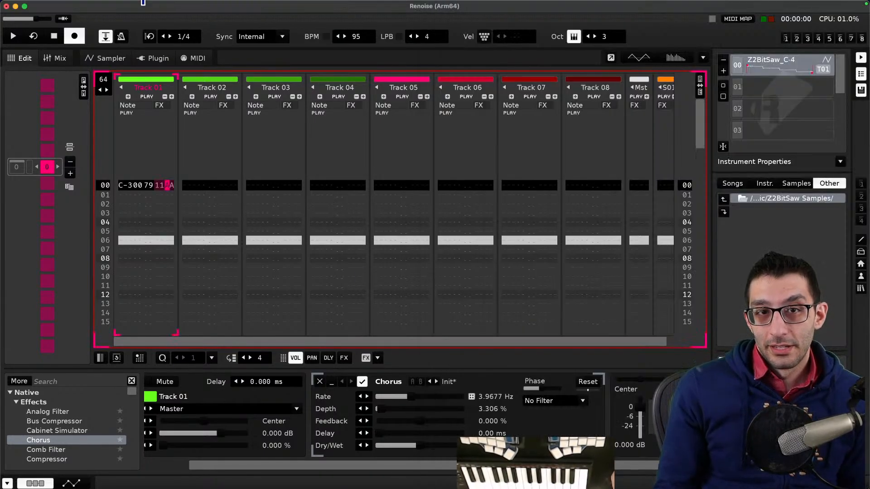
pyautogui.moveTo(143, 2)
pyautogui.click(235, 5)
pyautogui.moveTo(254, 61)
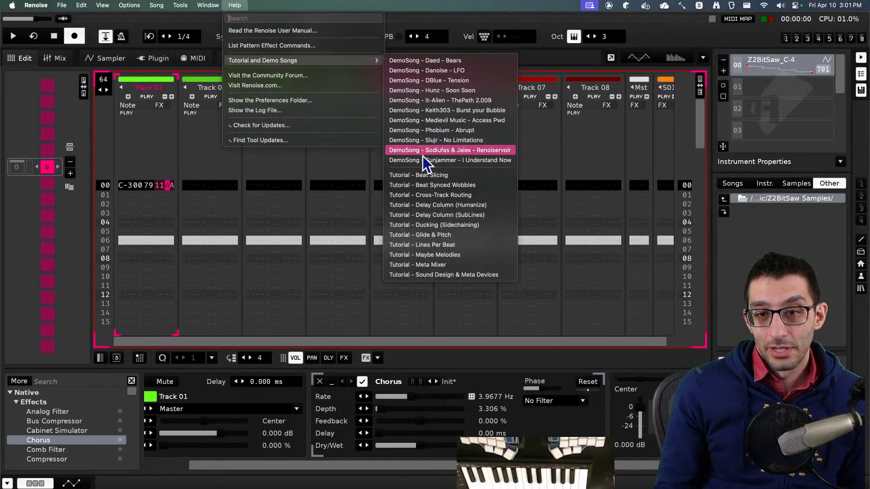
pyautogui.click(452, 275)
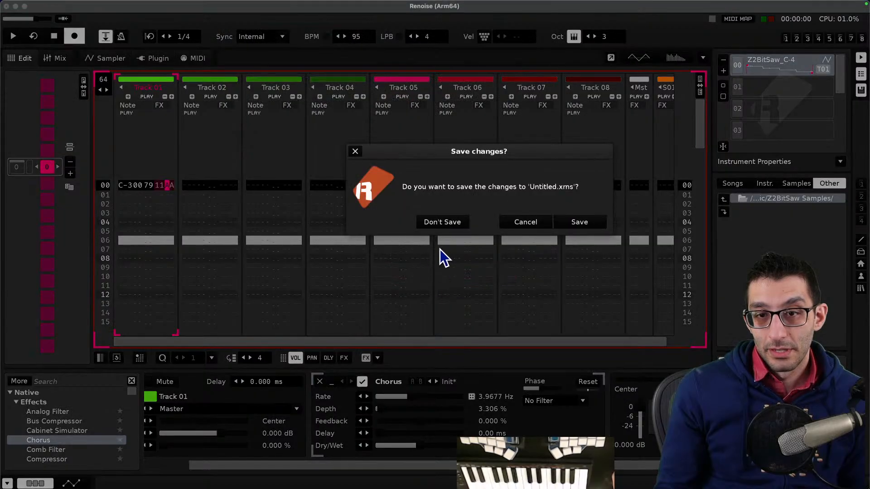
pyautogui.click(442, 222)
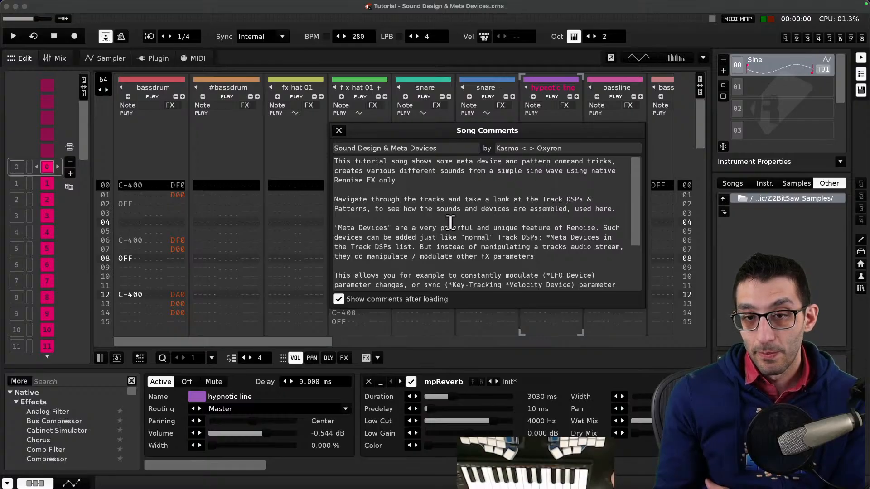
# - Read through the song comments and close them
pyautogui.scroll(-2, 450, 222)
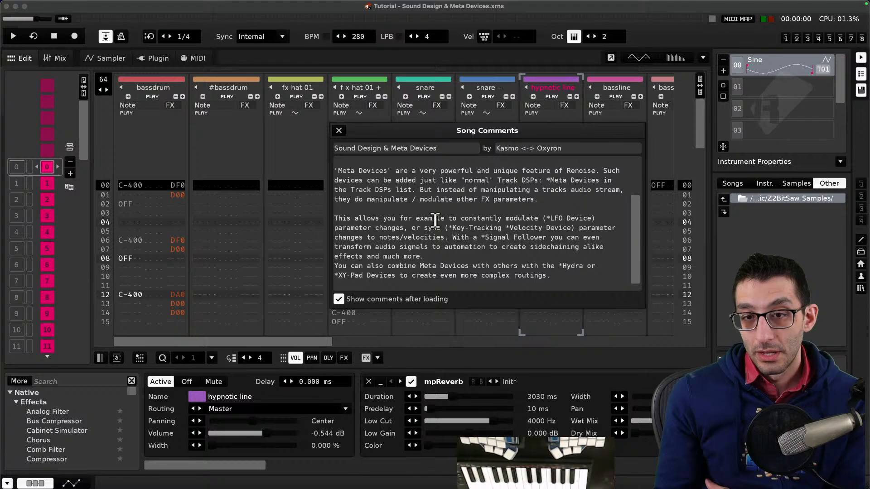
pyautogui.scroll(-1, 435, 221)
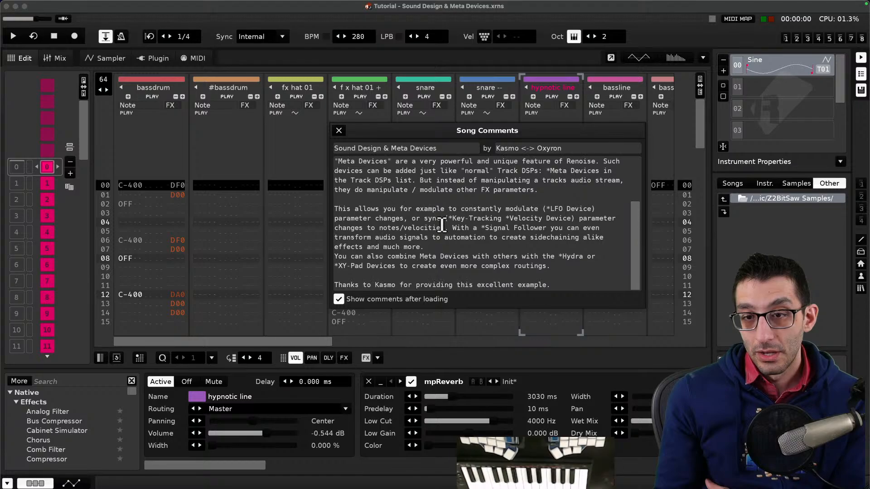
pyautogui.click(339, 131)
# - Play the song briefly, then browse the bassdrum track's notes and effect commands
pyautogui.press('space')
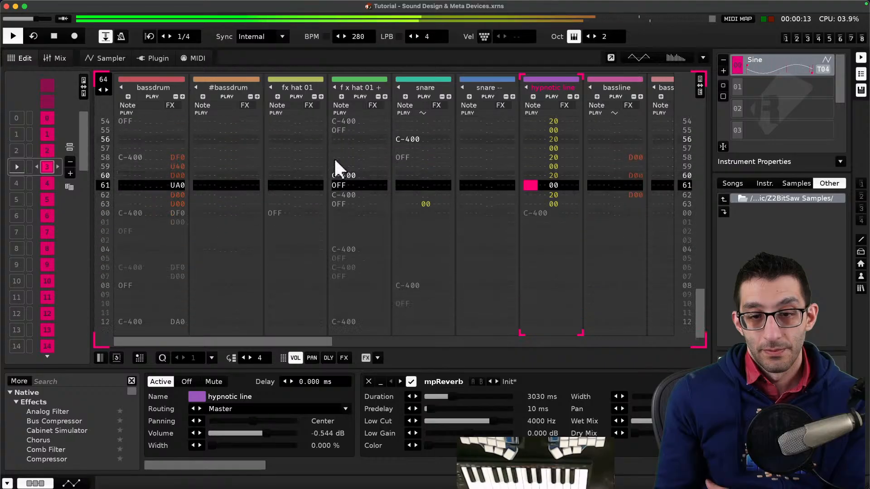
pyautogui.press('space')
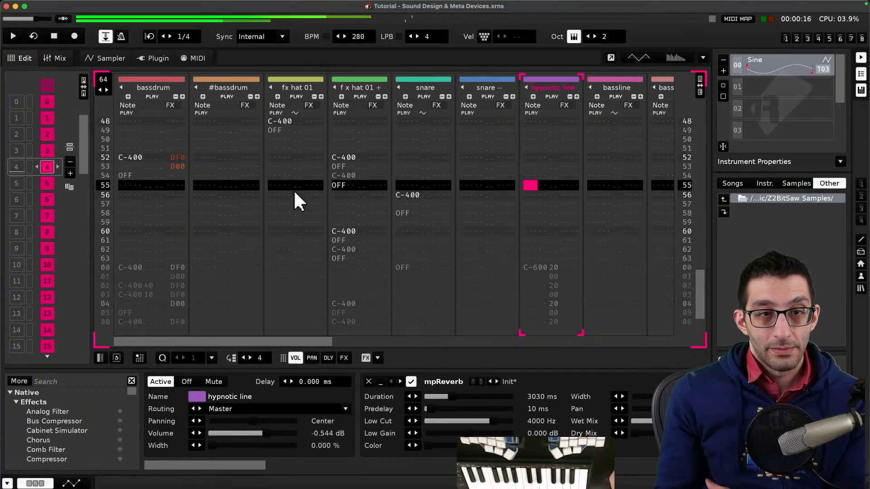
pyautogui.click(161, 198)
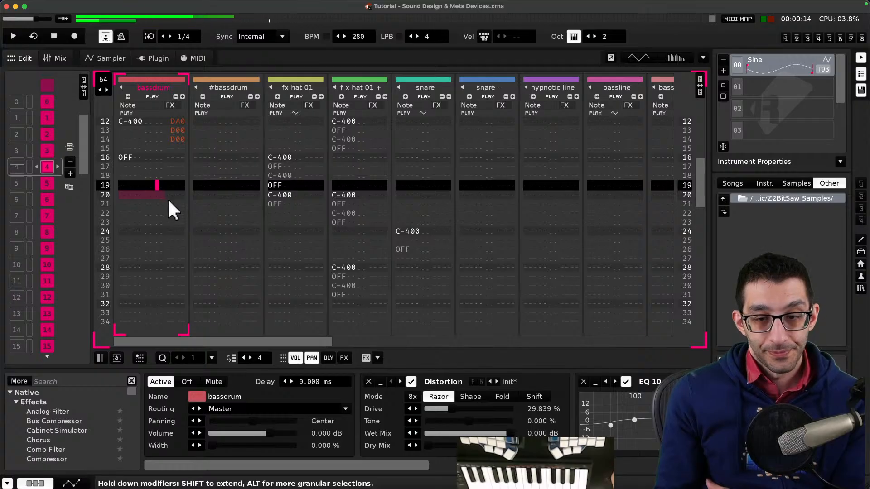
pyautogui.moveTo(401, 460); pyautogui.dragTo(662, 462)
pyautogui.moveTo(566, 462); pyautogui.dragTo(303, 460)
pyautogui.scroll(4, 161, 178)
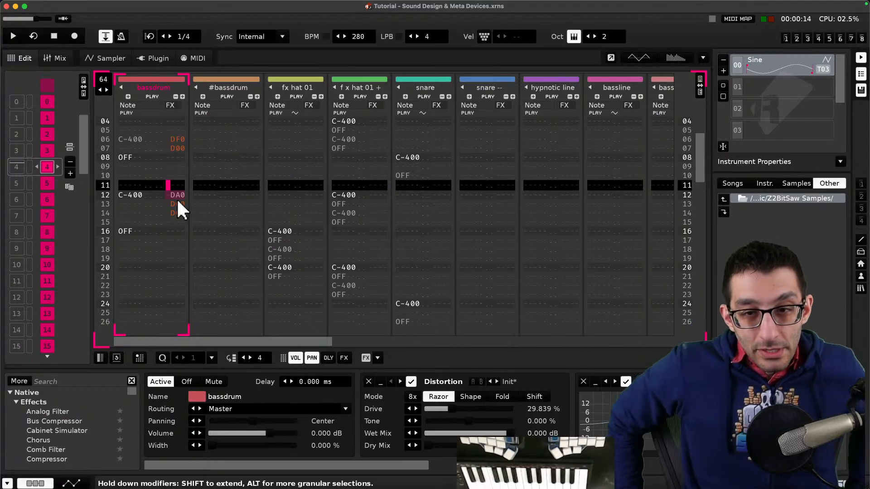
pyautogui.scroll(-20, 177, 202)
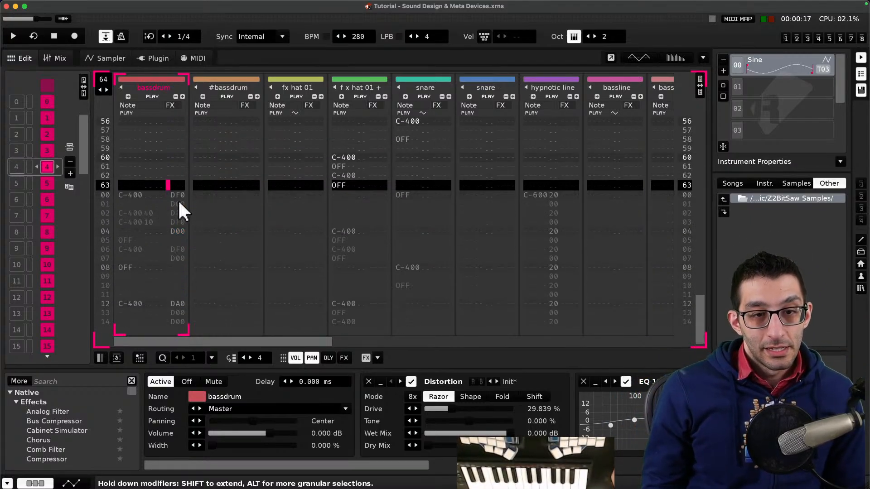
# - Browse the remaining tracks of the pattern, inspecting each track's notes, effect devices and the chords sample waveform
pyautogui.scroll(-3, 178, 200)
pyautogui.scroll(-2, 178, 227)
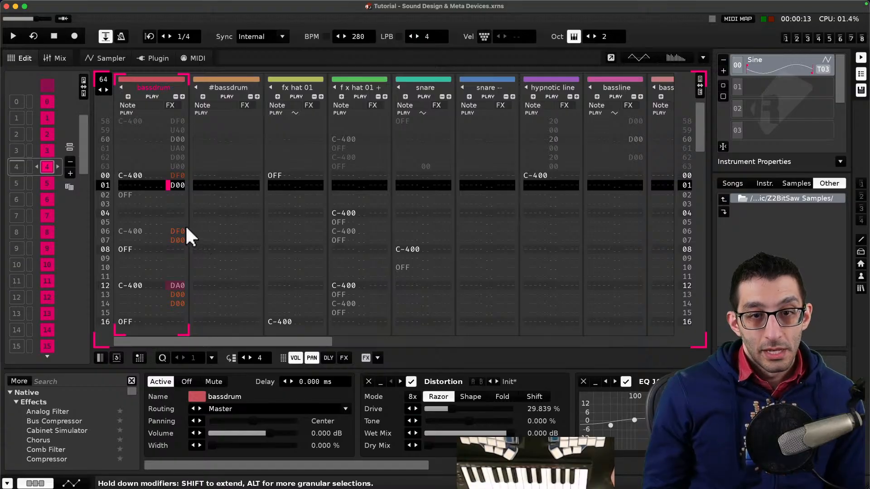
pyautogui.click(217, 214)
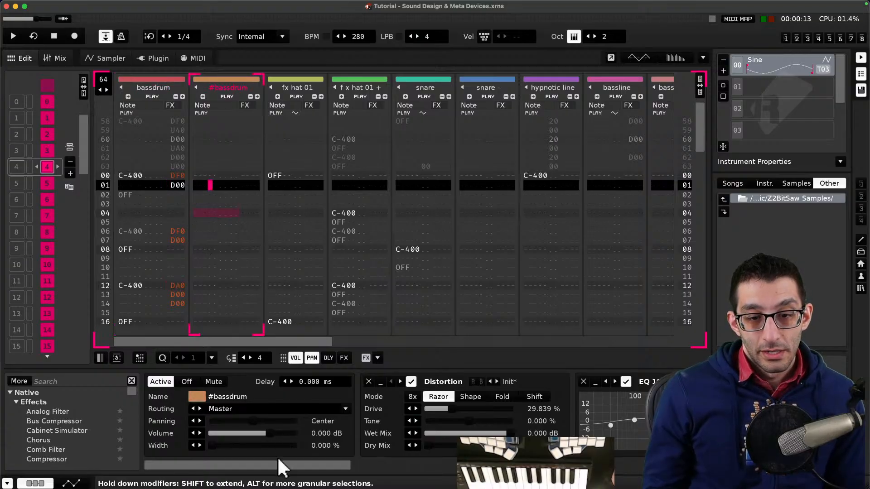
pyautogui.moveTo(278, 462); pyautogui.dragTo(603, 466)
pyautogui.click(279, 174)
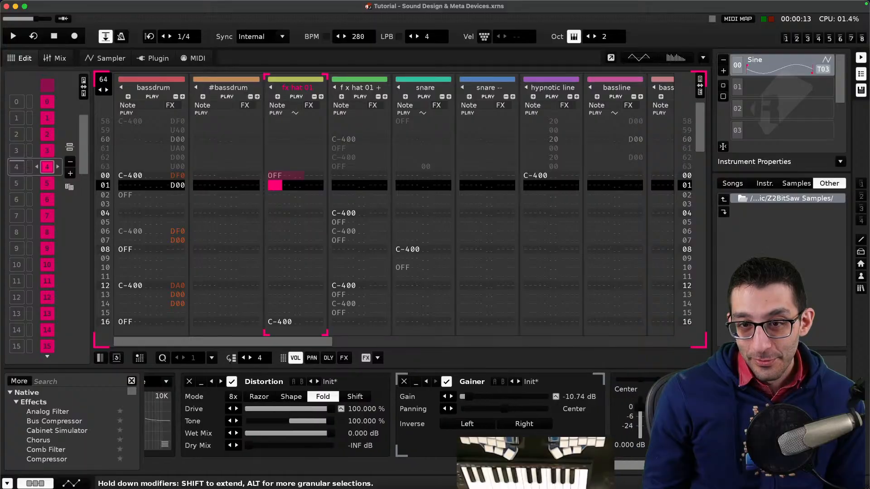
pyautogui.click(355, 189)
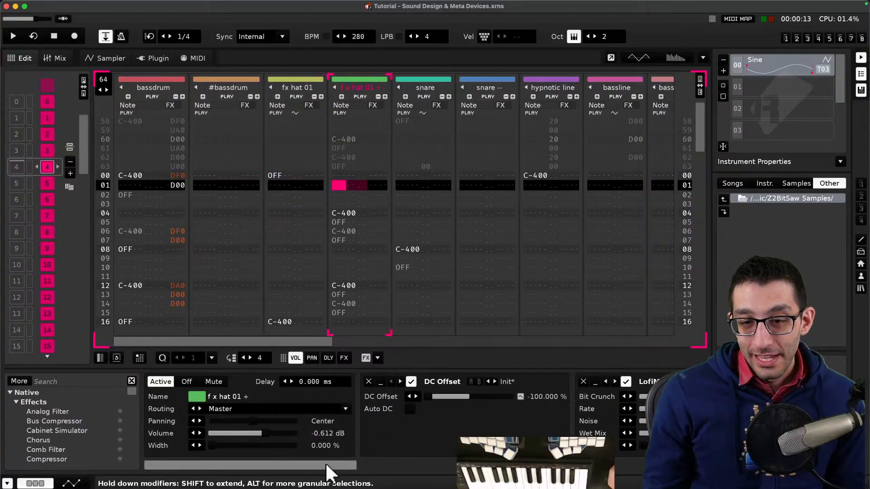
pyautogui.moveTo(326, 463); pyautogui.dragTo(584, 462)
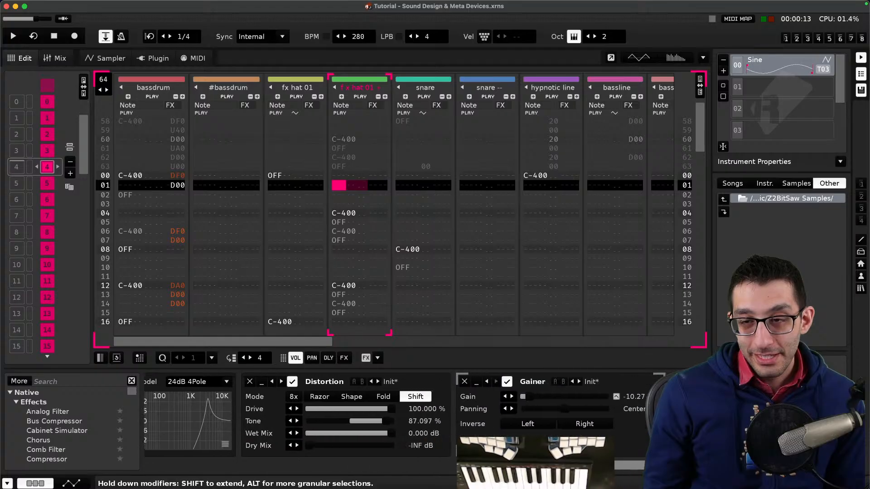
pyautogui.moveTo(280, 342); pyautogui.dragTo(645, 344)
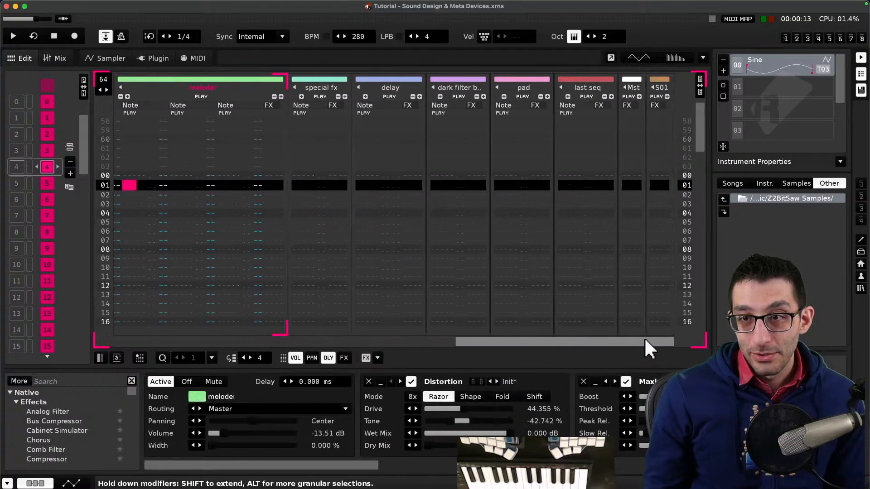
pyautogui.click(648, 178)
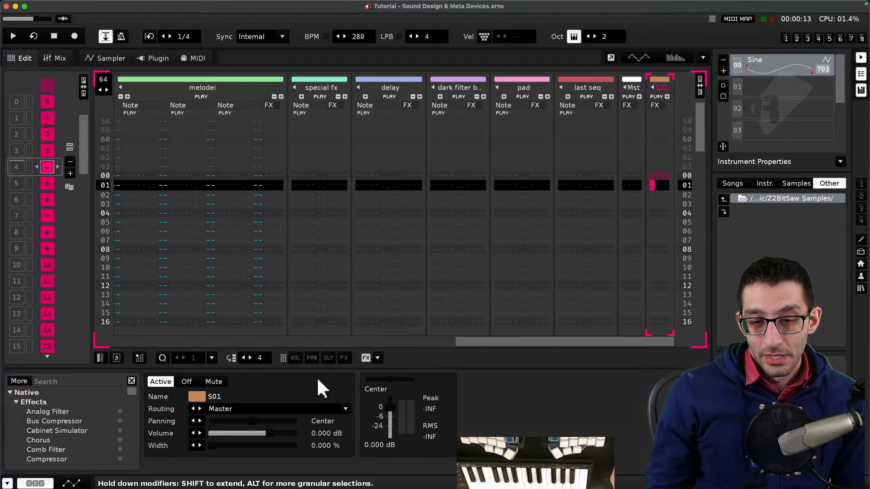
pyautogui.click(249, 274)
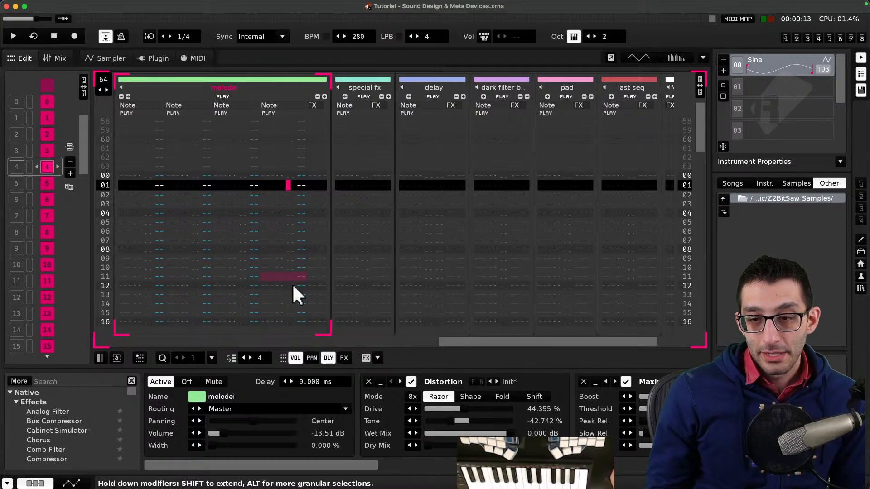
pyautogui.moveTo(469, 338); pyautogui.dragTo(336, 316)
pyautogui.click(398, 317)
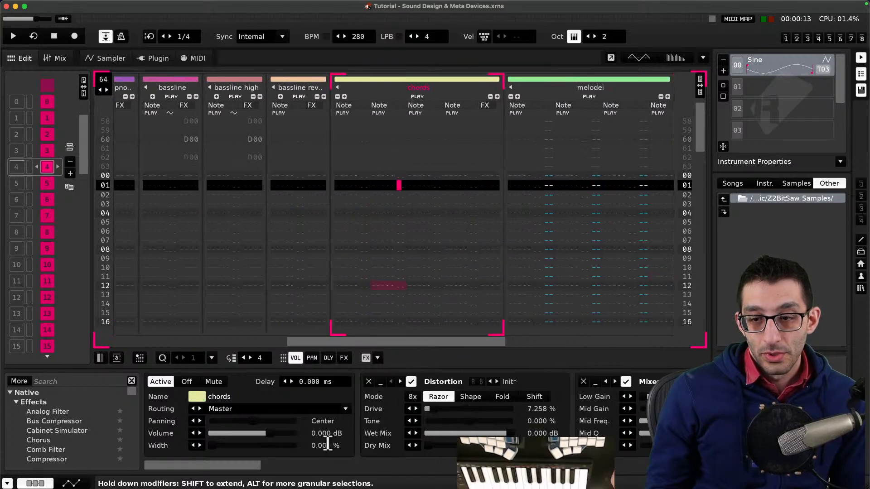
pyautogui.moveTo(260, 465); pyautogui.dragTo(673, 150)
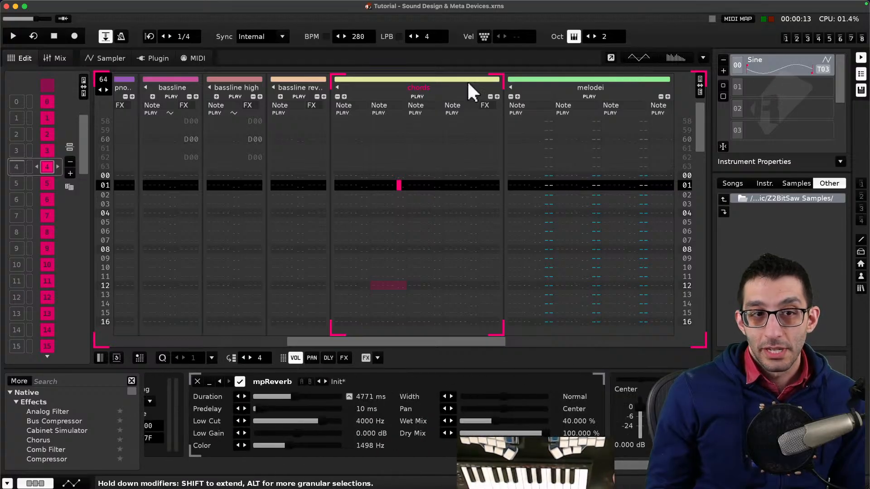
pyautogui.click(105, 58)
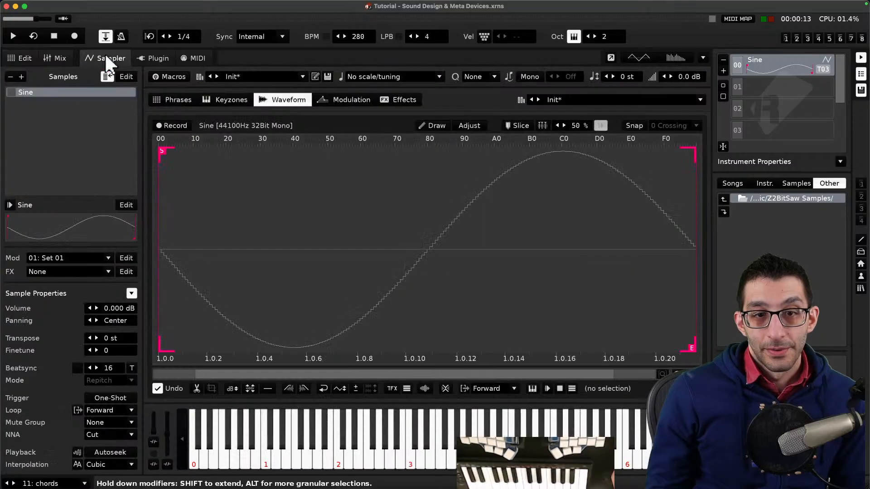
pyautogui.click(27, 58)
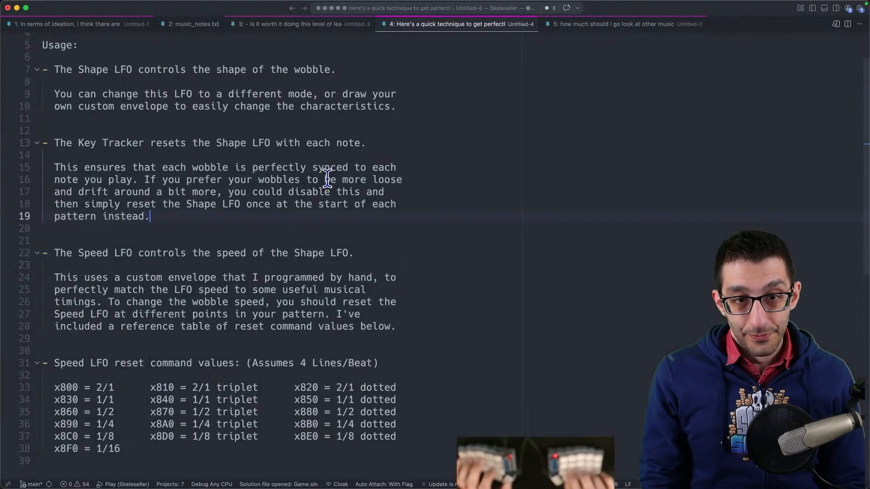
# - Switch to the Journal spreadsheet and end the 4/10/2026 note with 'Spent the afternoon learning Renoise, which I purchased on my lunch break.'
pyautogui.press('super+Tab')
pyautogui.hotkey('ctrl', 'alt', 'Return')
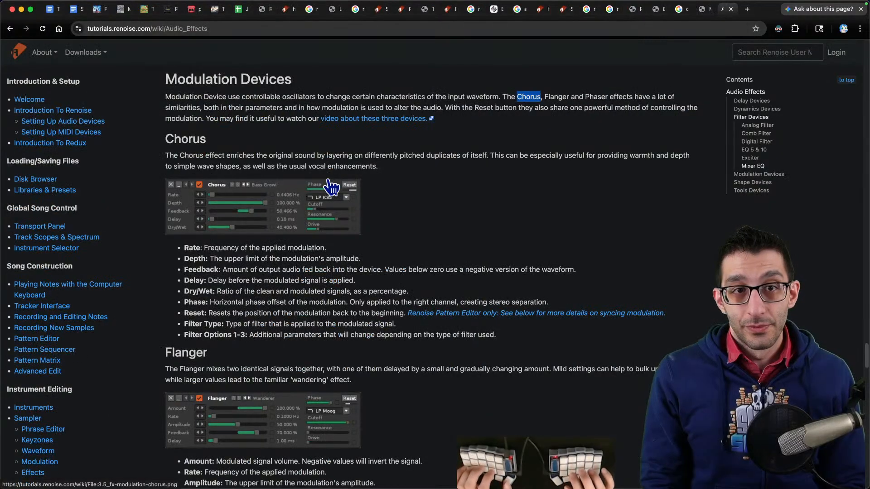
pyautogui.press('super+3')
pyautogui.press('super+4')
pyautogui.press('super+5')
pyautogui.press('super+9')
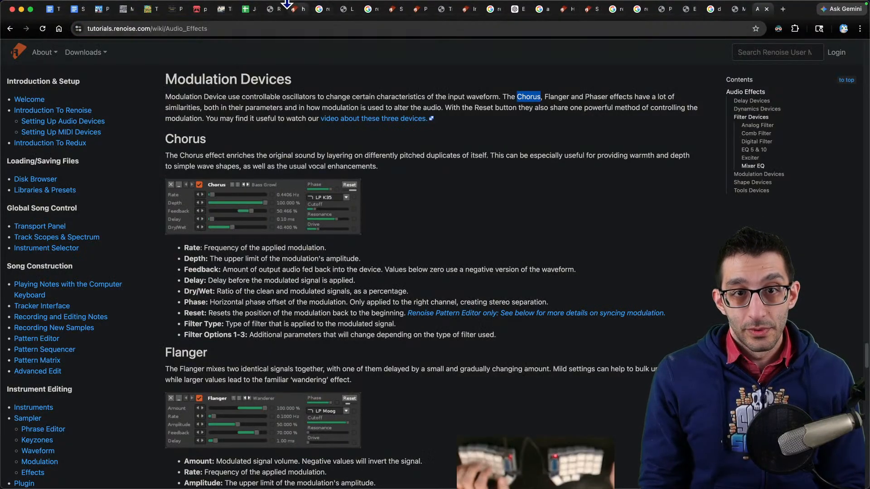
pyautogui.click(247, 10)
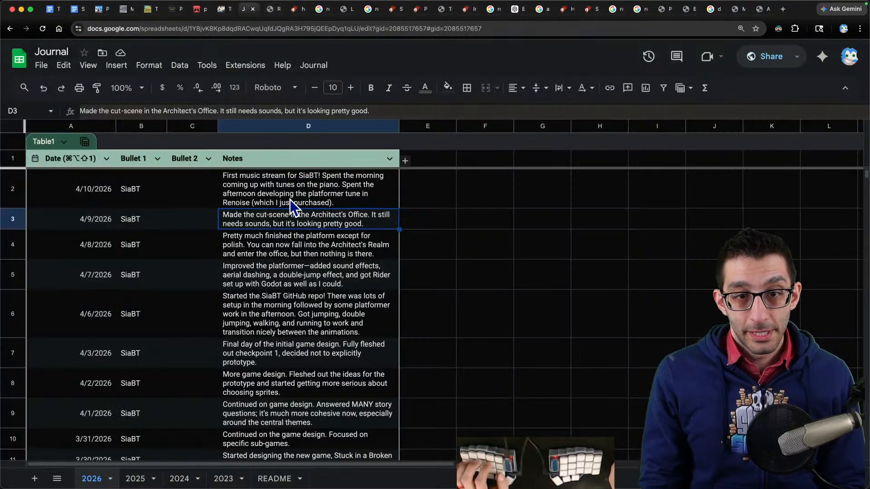
pyautogui.doubleClick(336, 202)
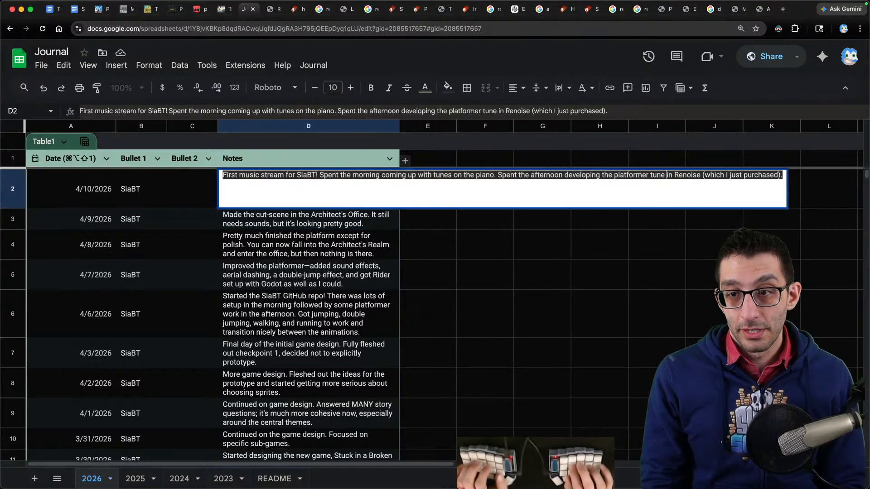
pyautogui.click(613, 175)
pyautogui.write('learning Renoise.')
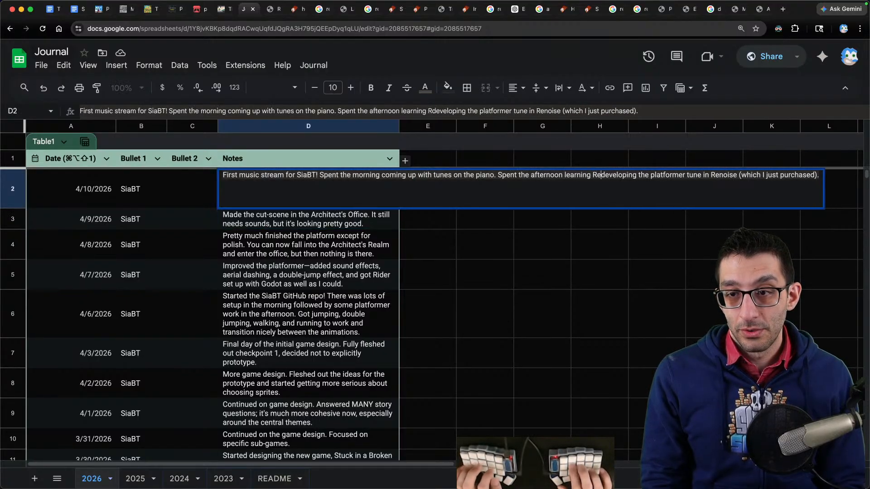
pyautogui.press('BackSpace')
pyautogui.write(', which I purchas')
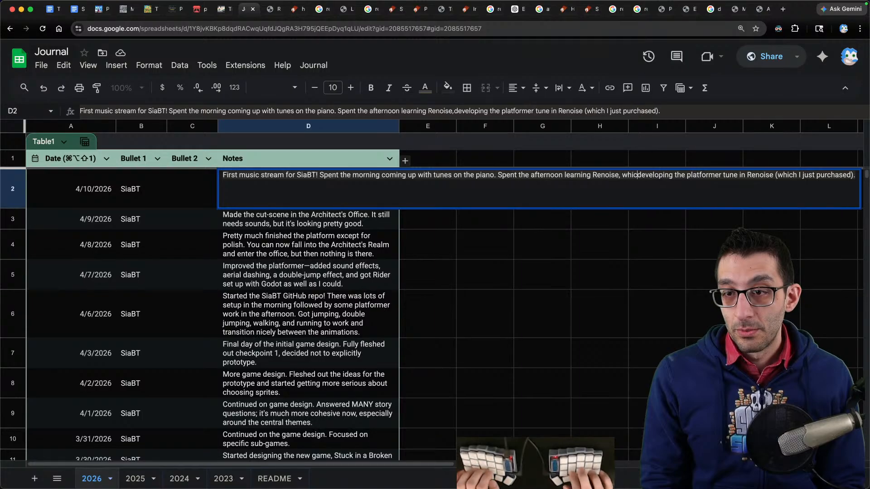
pyautogui.write('ed on my lun')
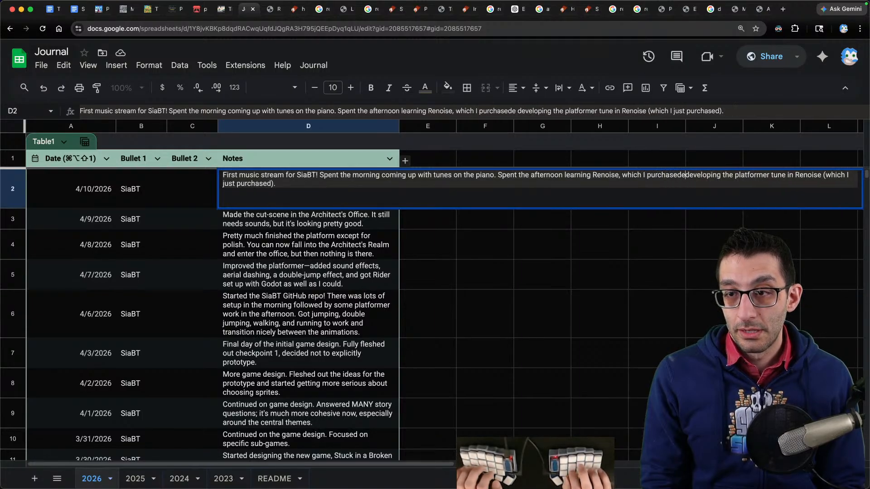
pyautogui.write('ch break.')
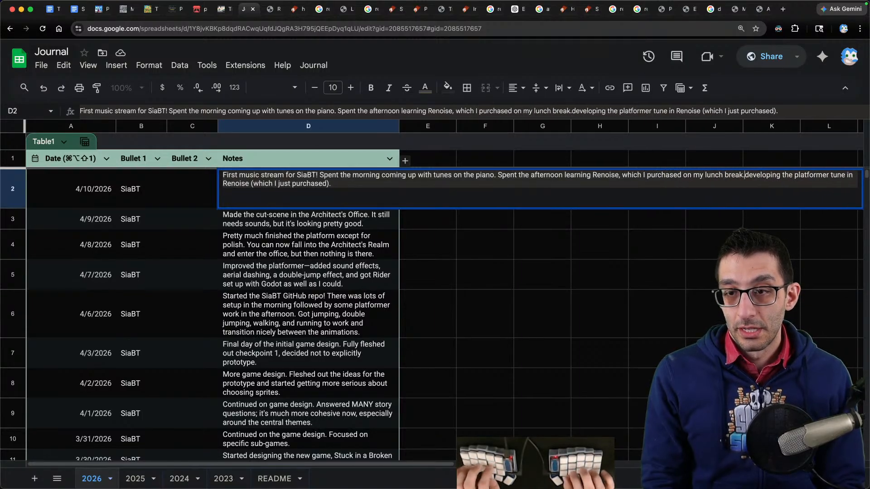
pyautogui.press('shift+super+Down')
pyautogui.press('BackSpace')
pyautogui.press('Return')
pyautogui.press('Up')
pyautogui.press('Return')
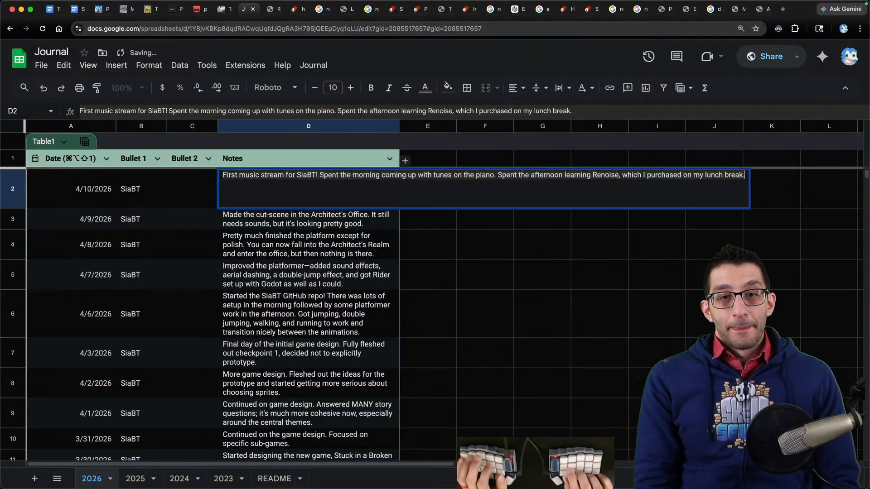
# - Append 'It is pretty daunting even though each individual part isn't that hard to learn.' to the 4/10/2026 note
pyautogui.write('It is pretty dau')
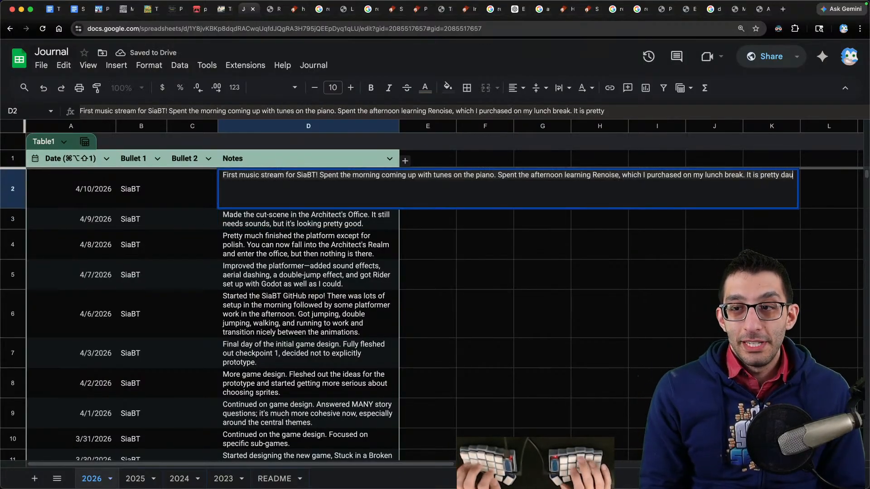
pyautogui.write("nting even though each individual part isn't that hard to learn.")
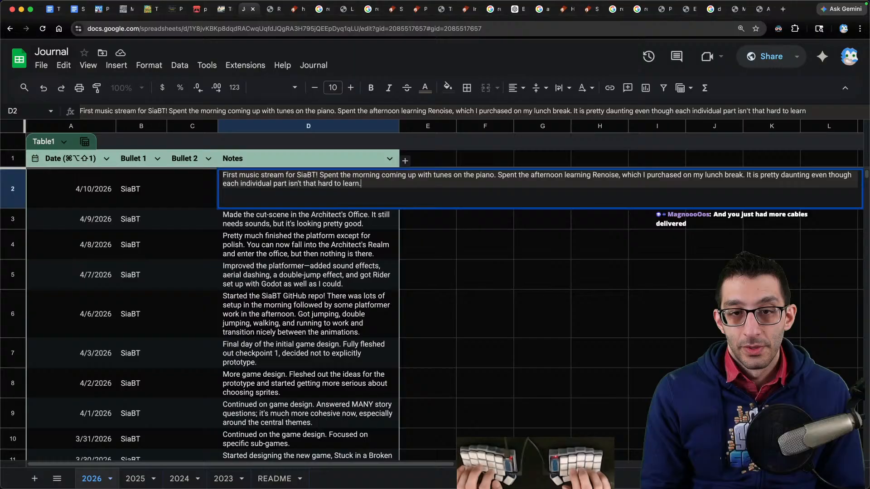
pyautogui.press('Return')
# - Reword the new sentence in the 4/10/2026 note to begin 'It felt pretty daunting'
pyautogui.press('Up')
pyautogui.press('Return')
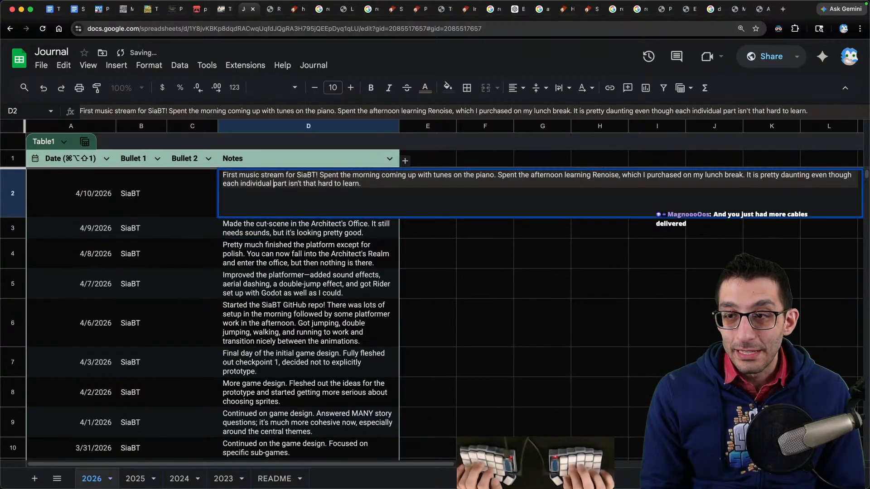
pyautogui.press('BackSpace')
pyautogui.press('BackSpace')
pyautogui.press('BackSpace')
pyautogui.write('felt')
pyautogui.press('Return')
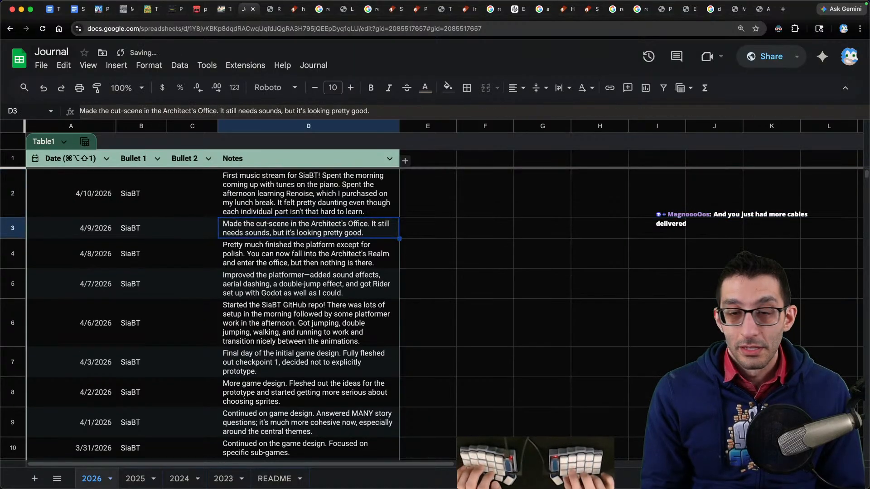
pyautogui.press('Home')
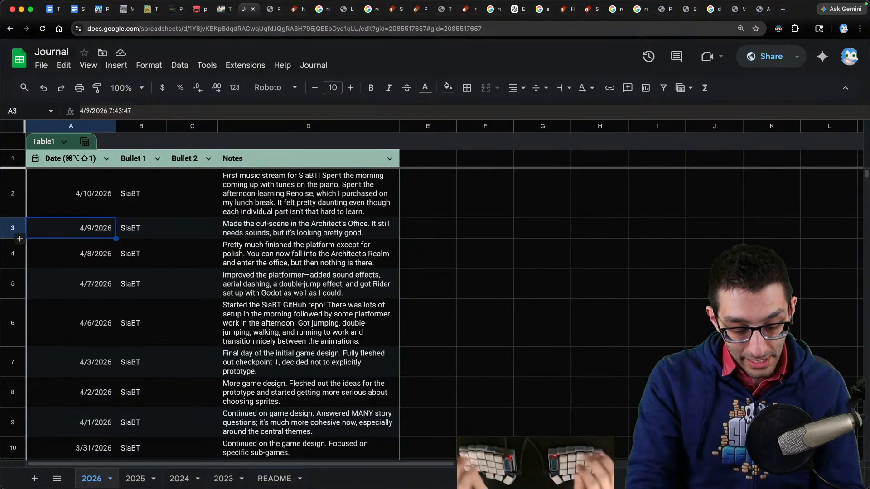
# - Switch to the code editor, start a new file and write the heading 'Behringer' followed by blank lines
pyautogui.press('super+Tab')
pyautogui.press('super+n')
pyautogui.write('Behringer')
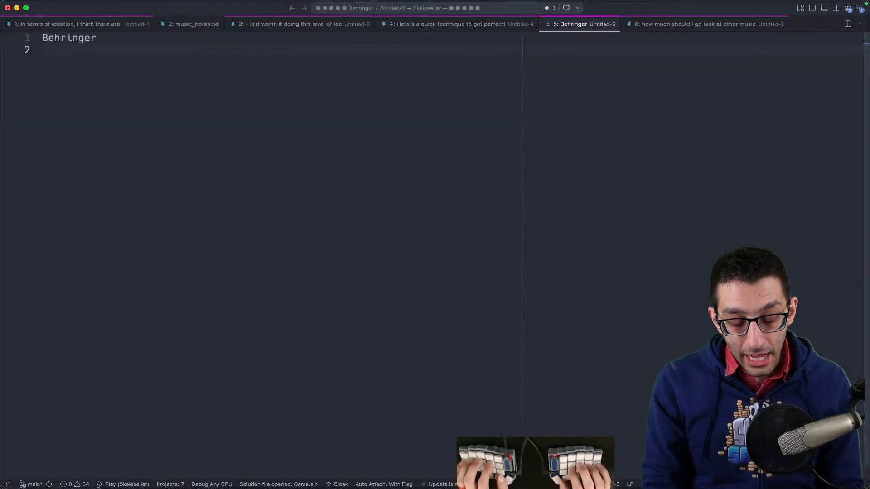
pyautogui.press('BackSpace')
pyautogui.press('BackSpace')
pyautogui.press('BackSpace')
pyautogui.press('Return')
pyautogui.press('Return')
pyautogui.press('Return')
pyautogui.press('Return')
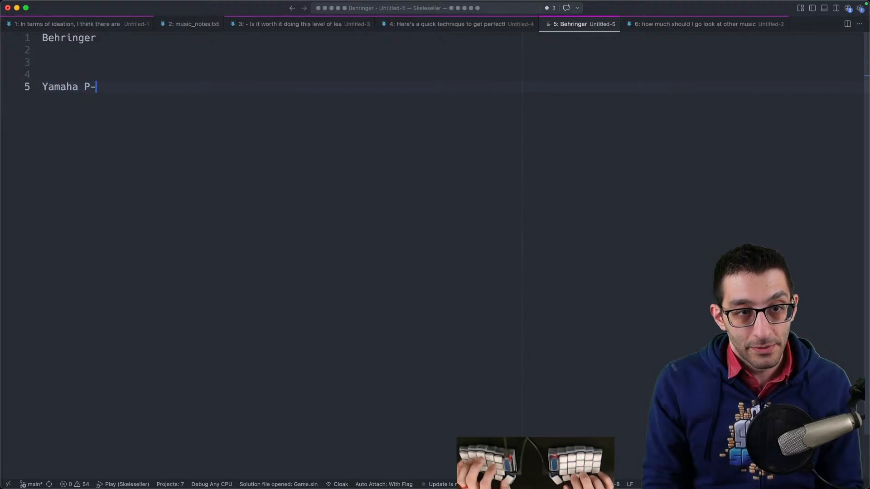
# - Add a 'Yamaha P-155' heading with the indented note 'there's ONE volume control knob on the top of the piano'
pyautogui.write('Yamaha P-155')
pyautogui.press('Return')
pyautogui.write("there's ON")
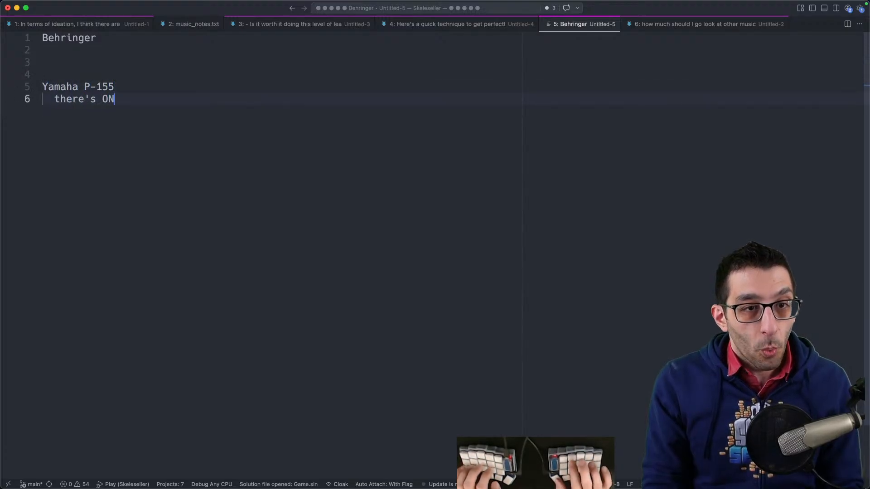
pyautogui.write('E volume control     ')
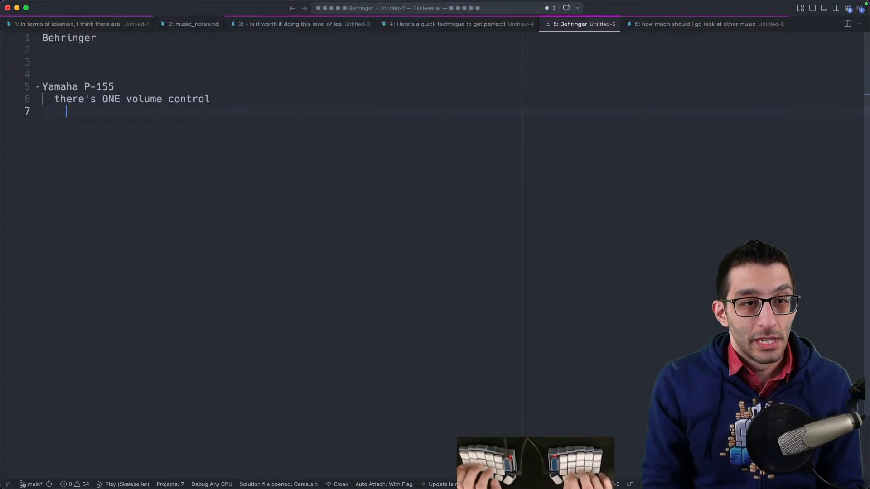
pyautogui.write('knob on the top of')
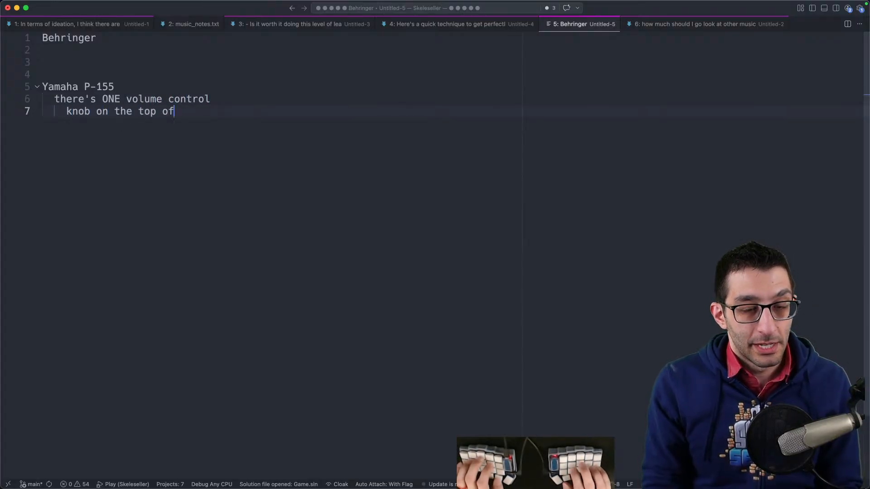
pyautogui.write(' the piano')
# - Add the line 'that controls the speaker output, the headphone output, and the aux output' beneath the Yamaha P-155 note
pyautogui.press('Return')
pyautogui.press('Return')
pyautogui.write('that')
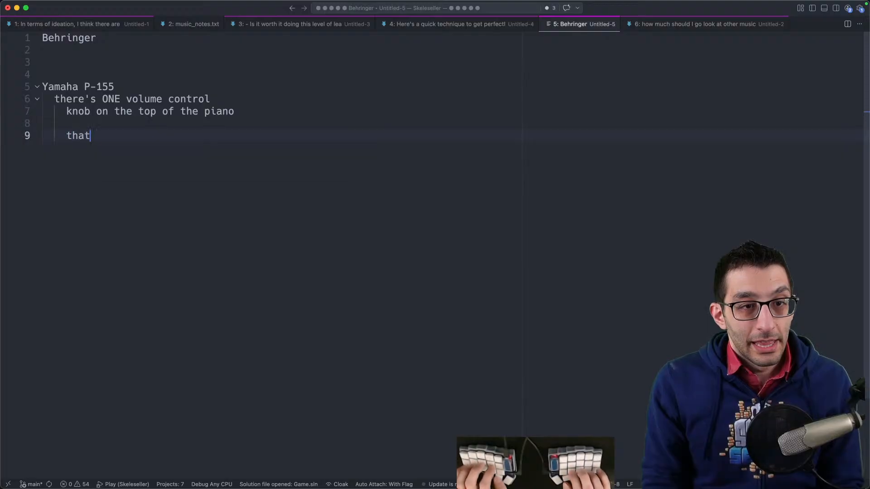
pyautogui.write(' controls the speaker')
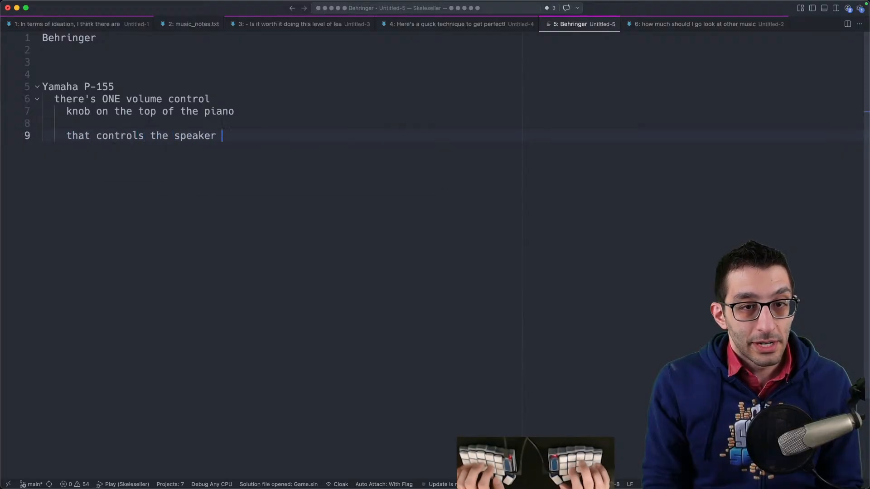
pyautogui.write(' output, the ')
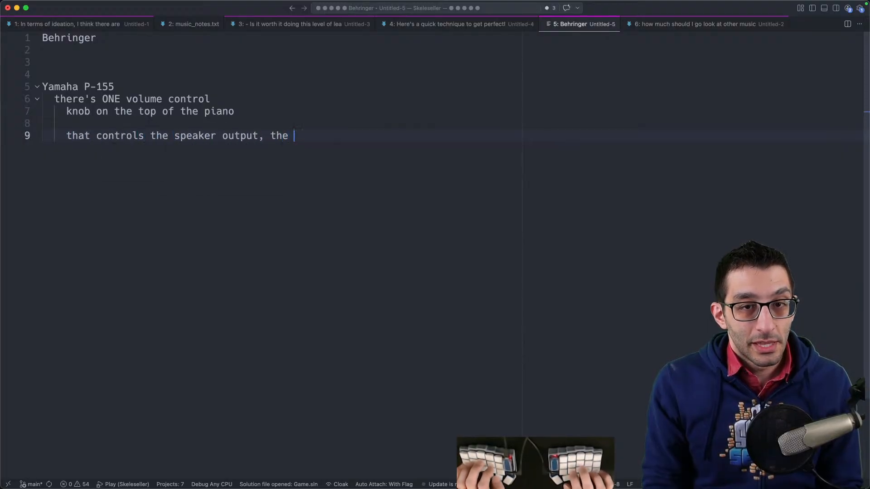
pyautogui.write('headhhone output, and the')
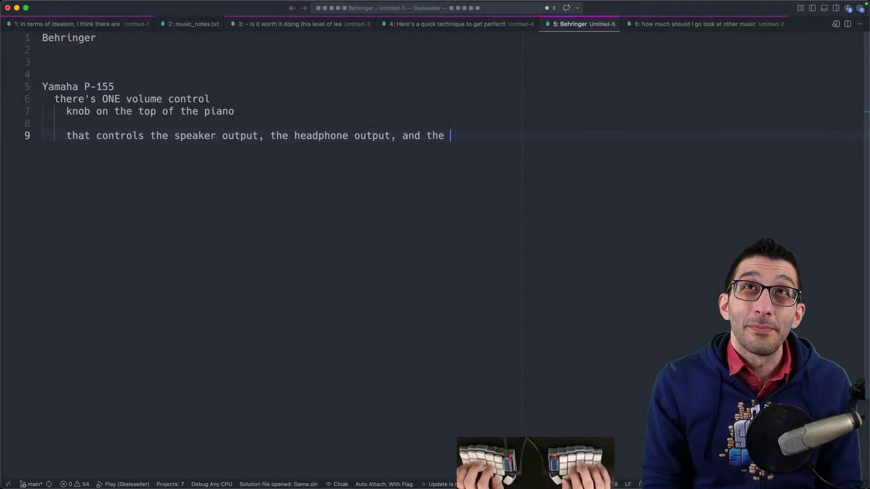
pyautogui.write(' aux output')
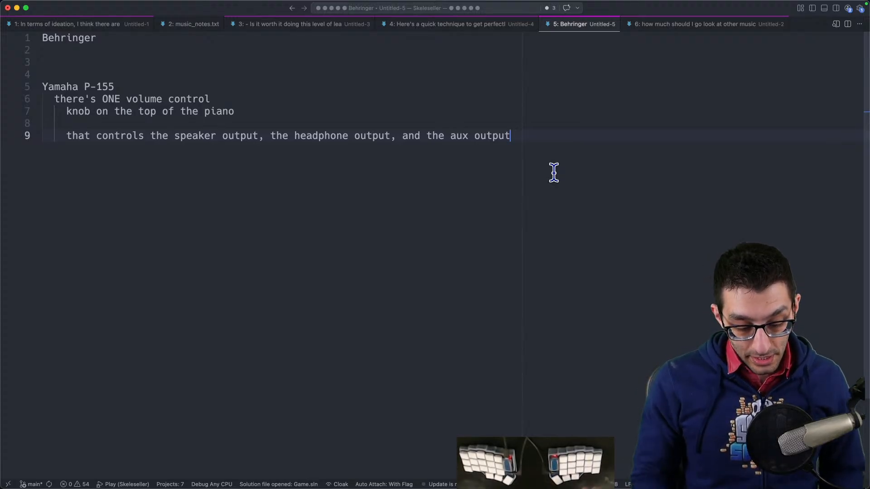
# - Add a new 'Next week:' heading a few lines below the Yamaha section
pyautogui.press('Return')
pyautogui.press('Return')
pyautogui.press('Return')
pyautogui.press('Return')
pyautogui.write('Ne')
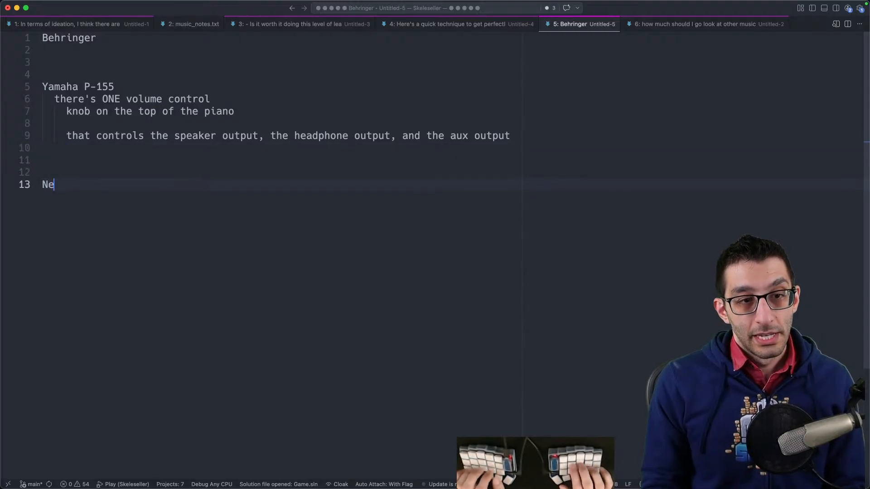
pyautogui.write('xt week:')
pyautogui.press('Return')
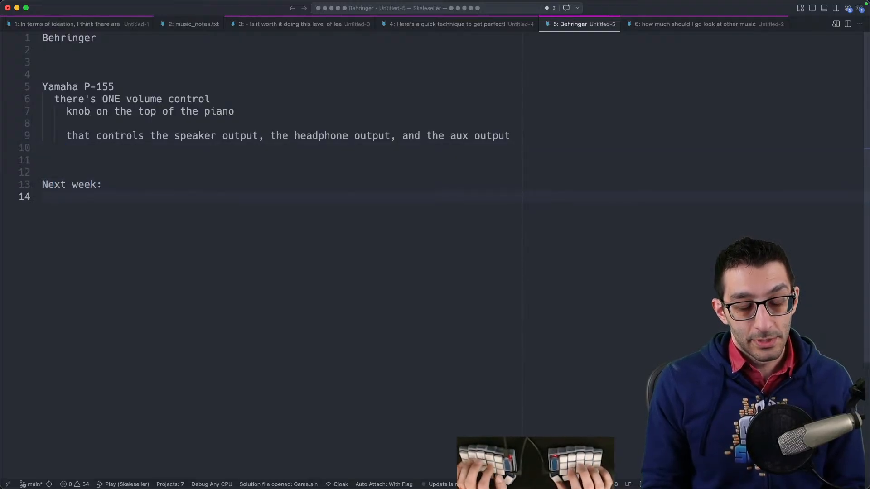
# - Add the indented item 'Friday - Twitch front page' under 'Next week:'
pyautogui.write('Friday - Twitch ')
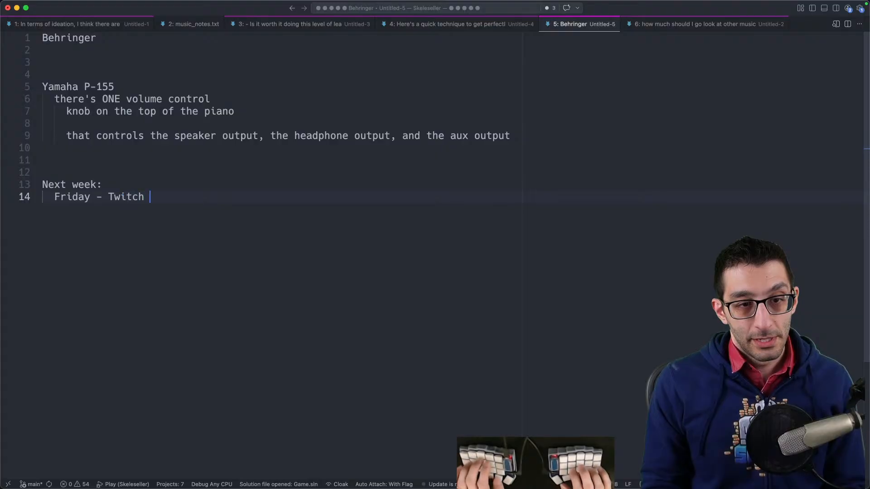
pyautogui.write('front page')
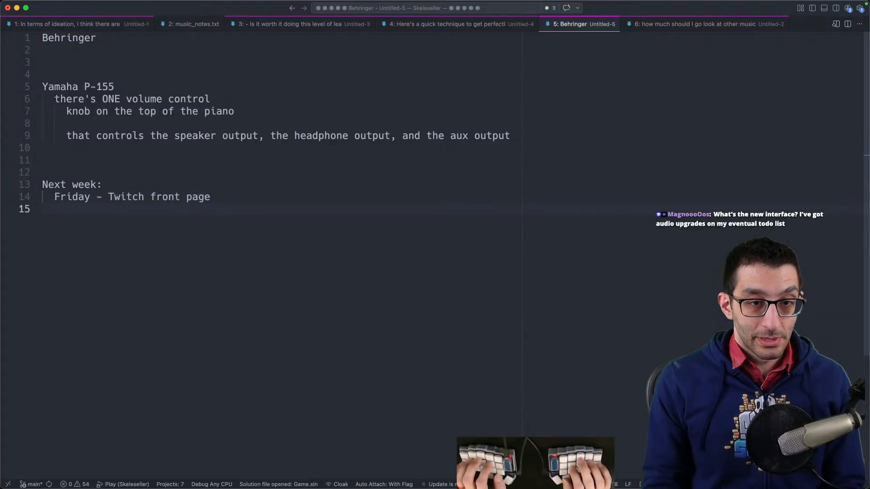
pyautogui.press('Return')
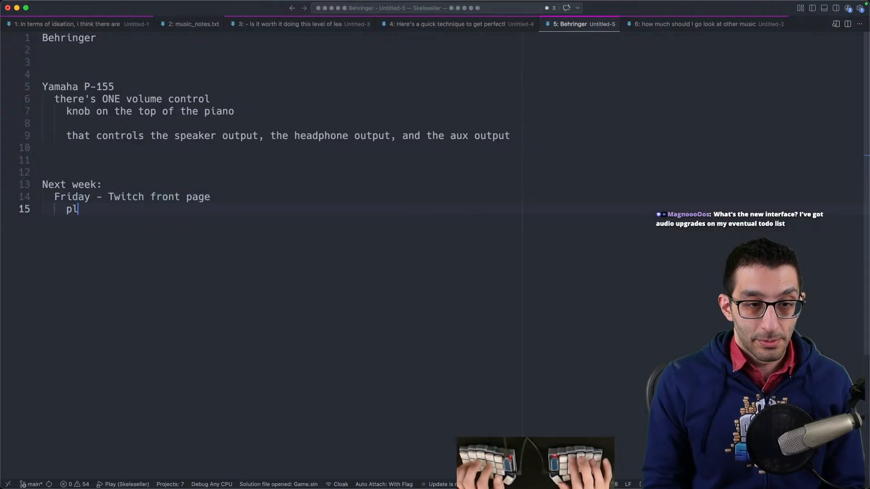
# - Add the sub-items 'play Skeleseller' and 'work on the new game?' under the Friday item
pyautogui.write("play 's")
pyautogui.press('BackSpace')
pyautogui.press('BackSpace')
pyautogui.write('Skeleseller')
pyautogui.press('Return')
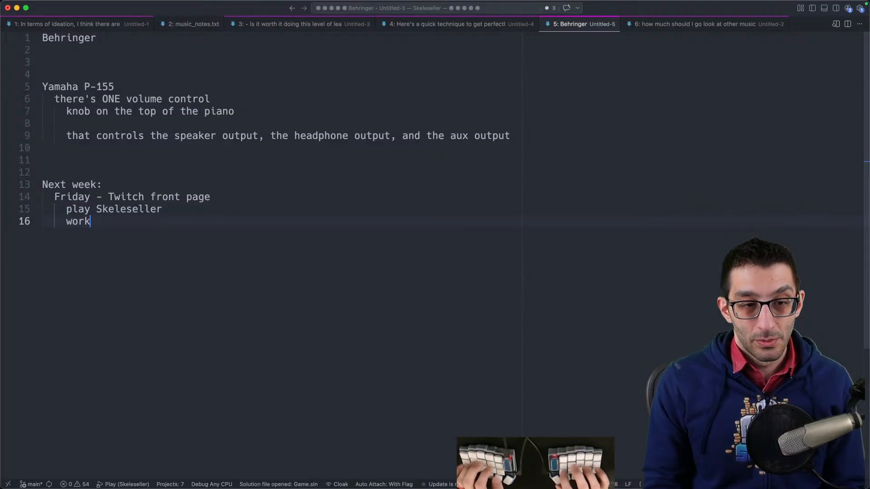
pyautogui.write('work on the new game?')
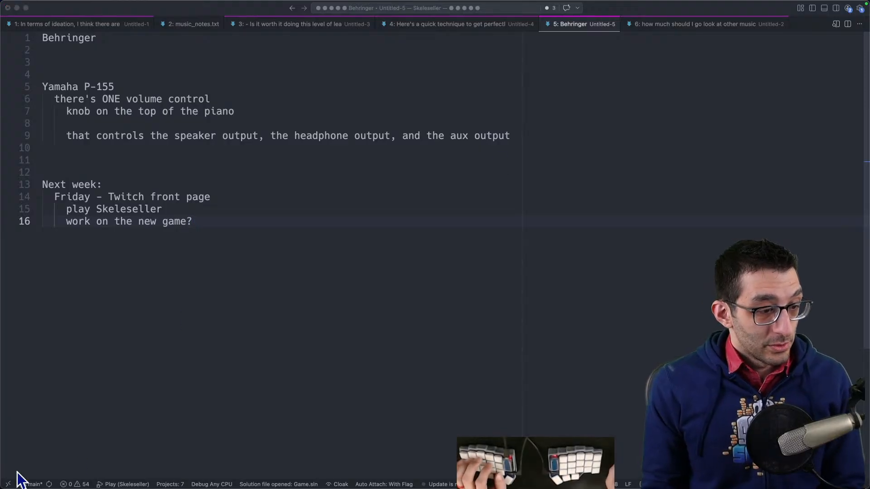
# - Search the computer build spreadsheet for 'audiobox' to check the audio interface entry, then close that tab
pyautogui.press('super+Tab')
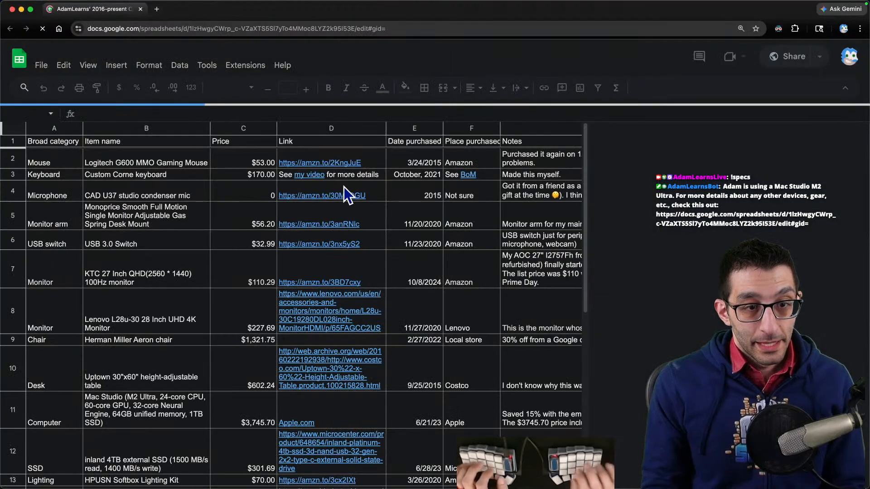
pyautogui.press('super+f')
pyautogui.write('audiobox')
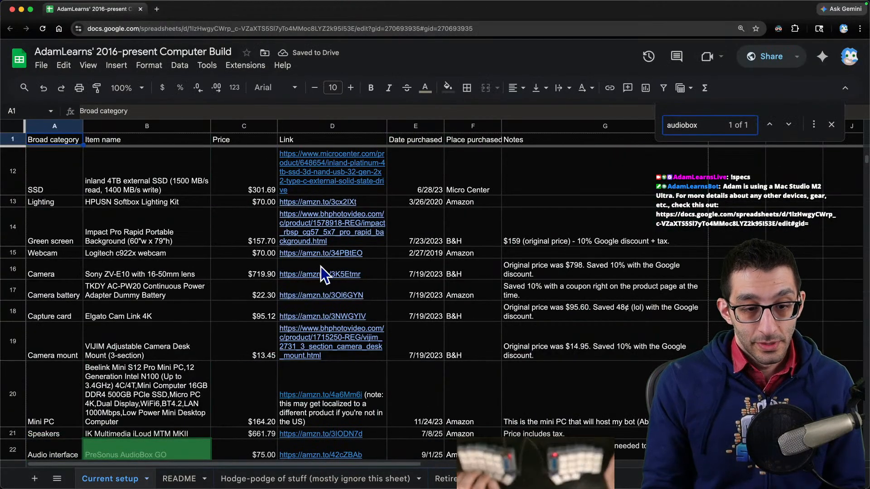
pyautogui.scroll(-3, 294, 272)
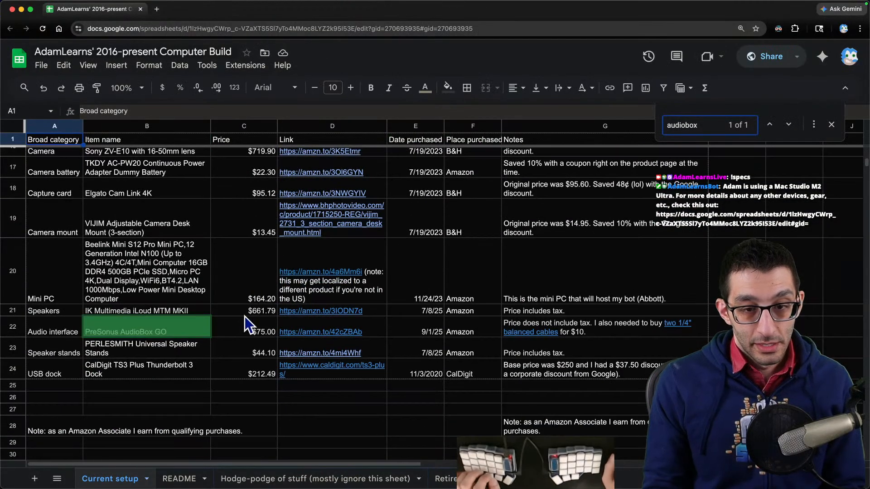
pyautogui.click(261, 331)
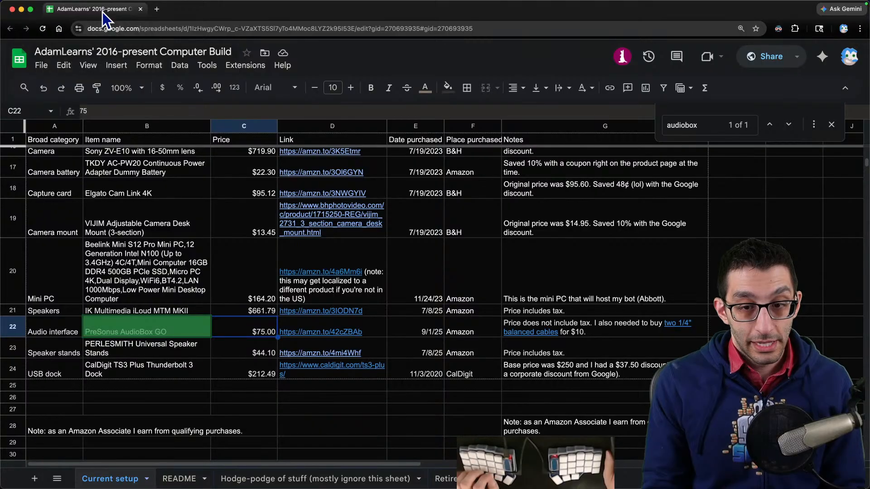
pyautogui.press('super+w')
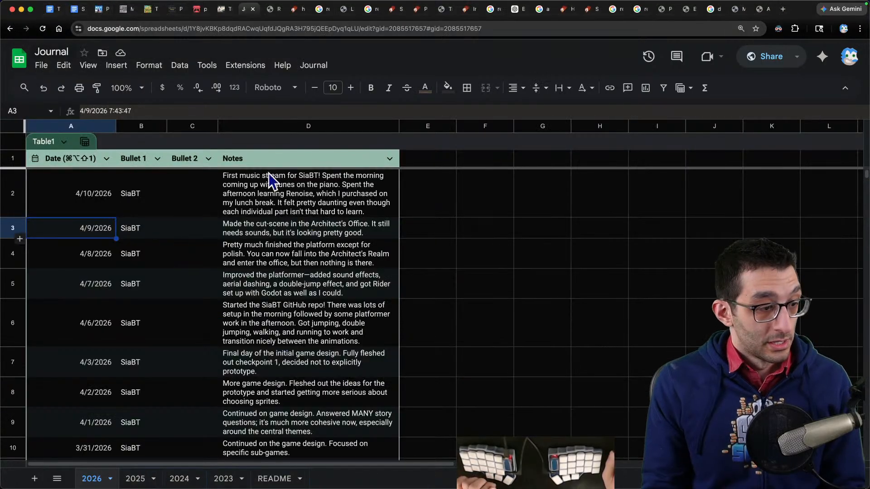
# - Try switching the sound output to AudioBox Go, then switch it back to Proxy Audio Device
pyautogui.click(153, 235)
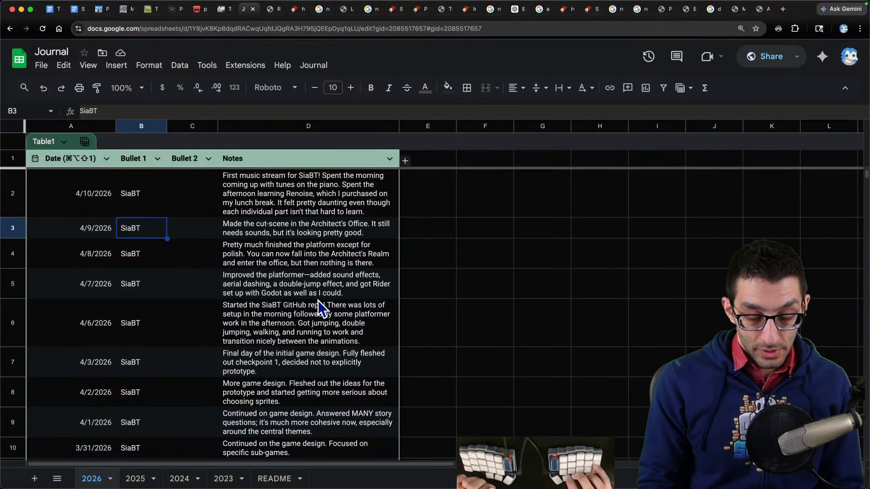
pyautogui.press('XF86AudioLowerVolume')
pyautogui.press('XF86AudioLowerVolume')
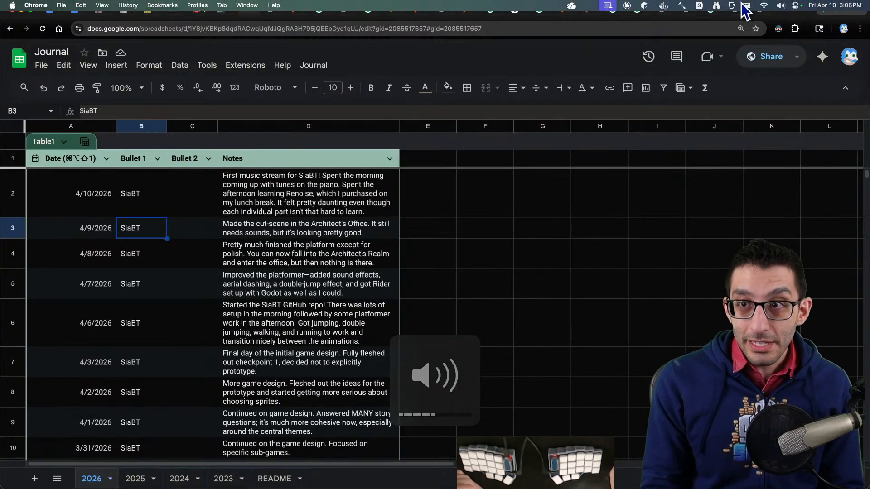
pyautogui.click(780, 5)
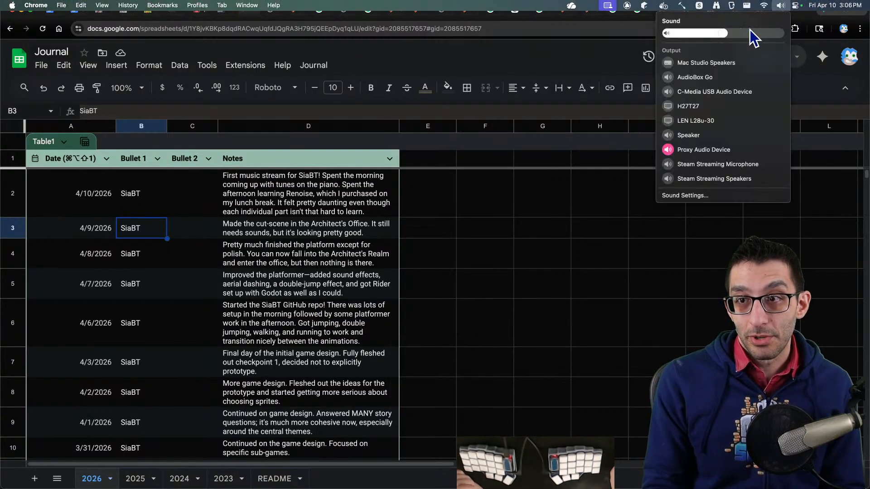
pyautogui.click(693, 80)
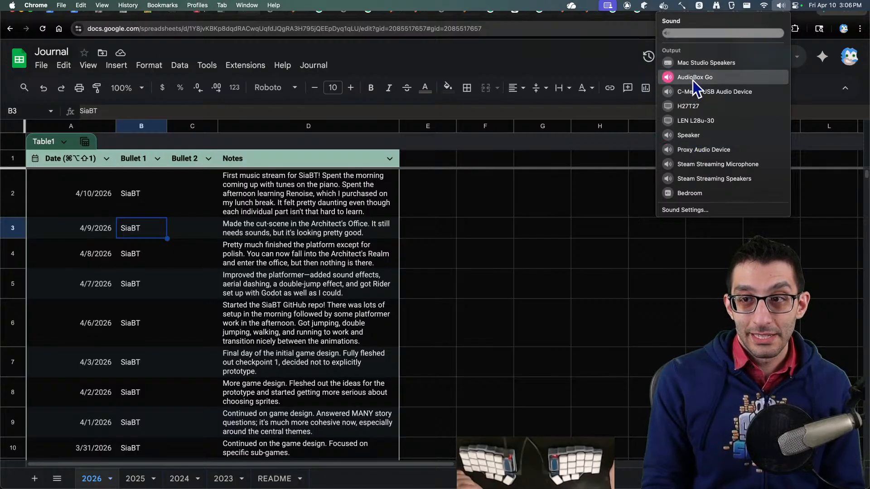
pyautogui.click(425, 53)
pyautogui.press('XF86AudioRaiseVolume')
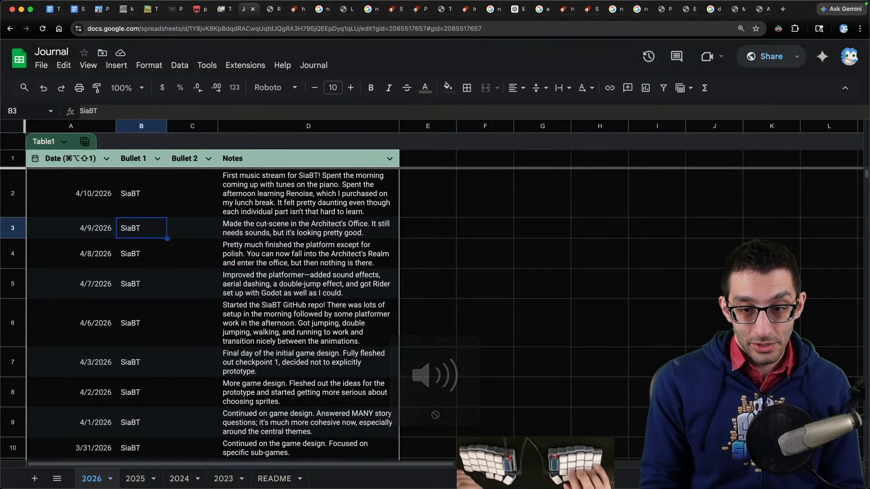
pyautogui.press('XF86AudioRaiseVolume')
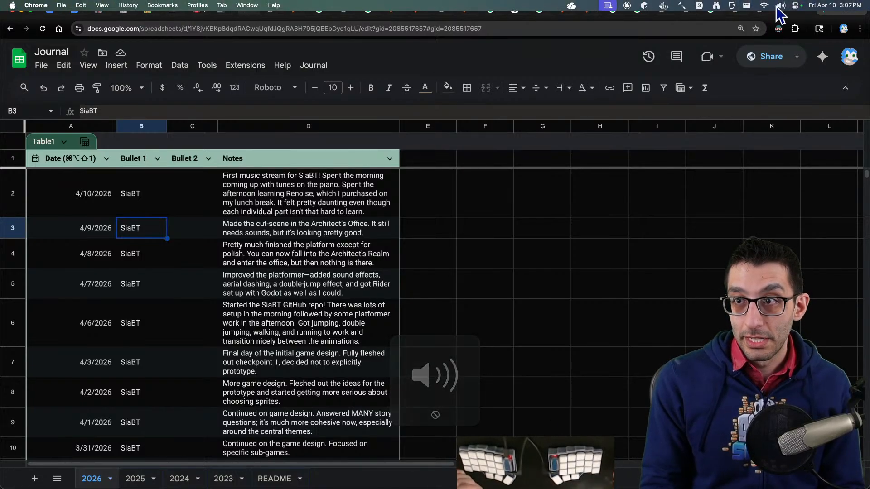
pyautogui.click(781, 6)
pyautogui.click(709, 149)
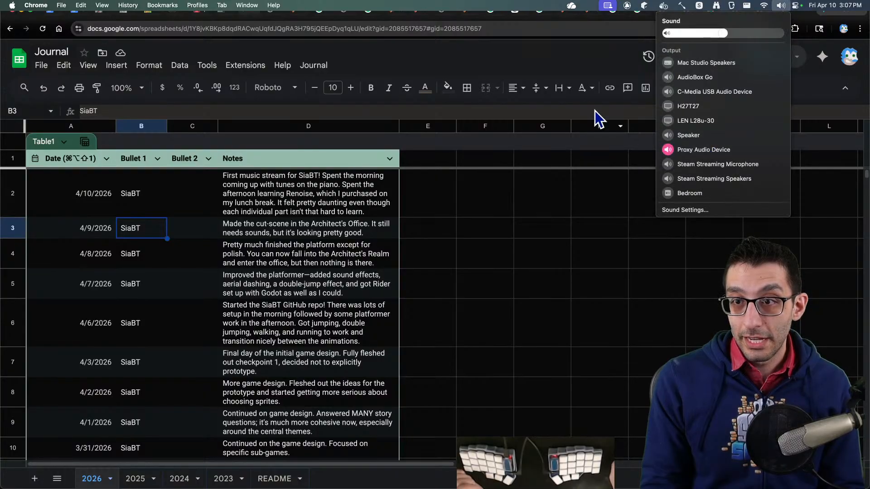
pyautogui.click(569, 47)
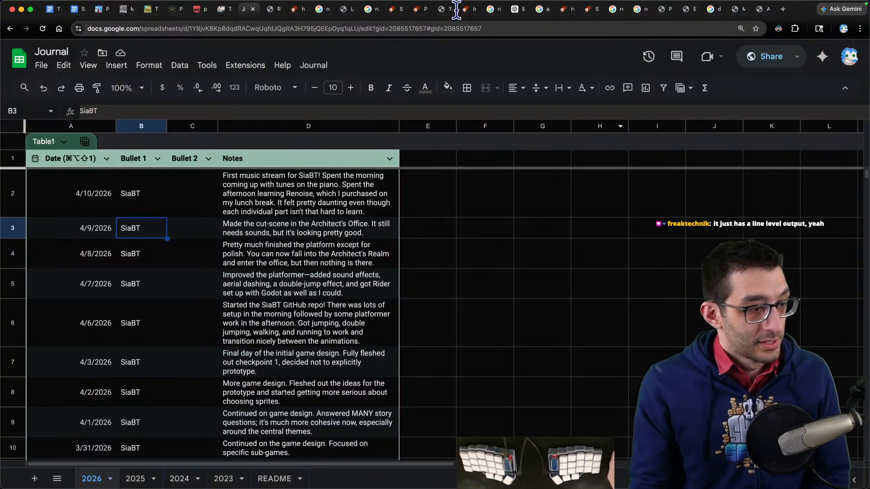
# - Return to the editor notes and add the line 'Thursday will be the music stream' below the Friday items
pyautogui.press('super+Tab')
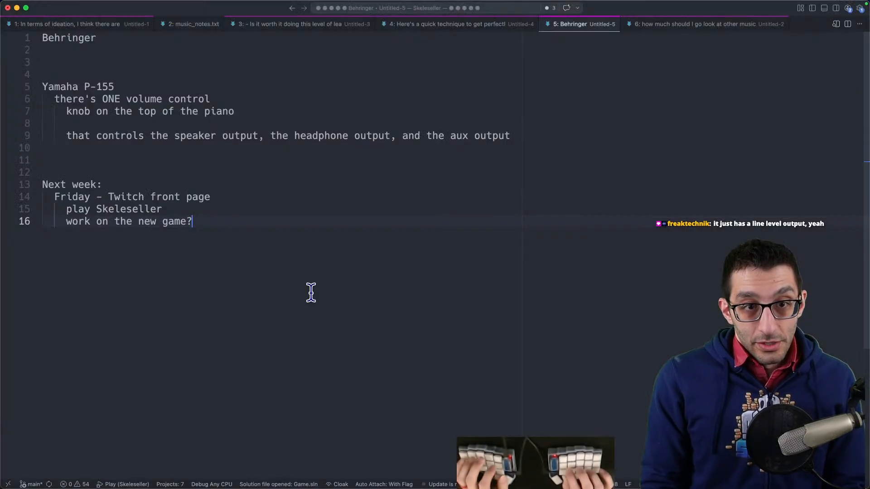
pyautogui.press('Return')
pyautogui.press('Return')
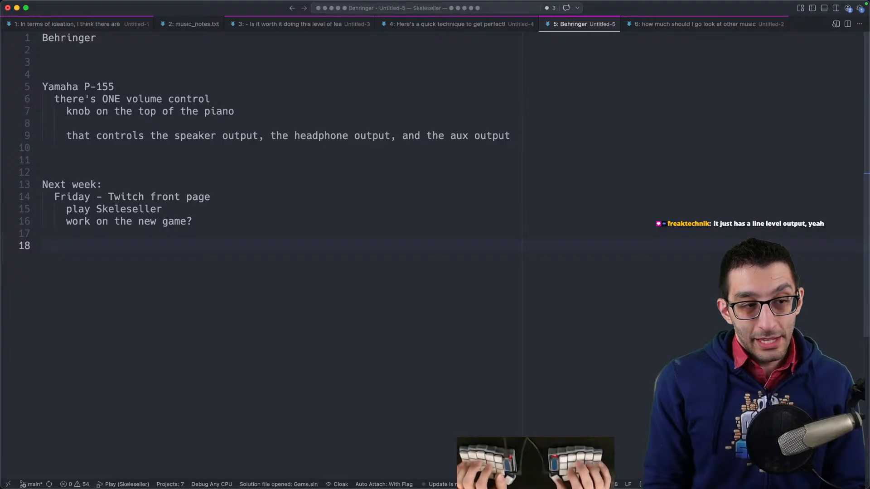
pyautogui.write('Thursday will be t')
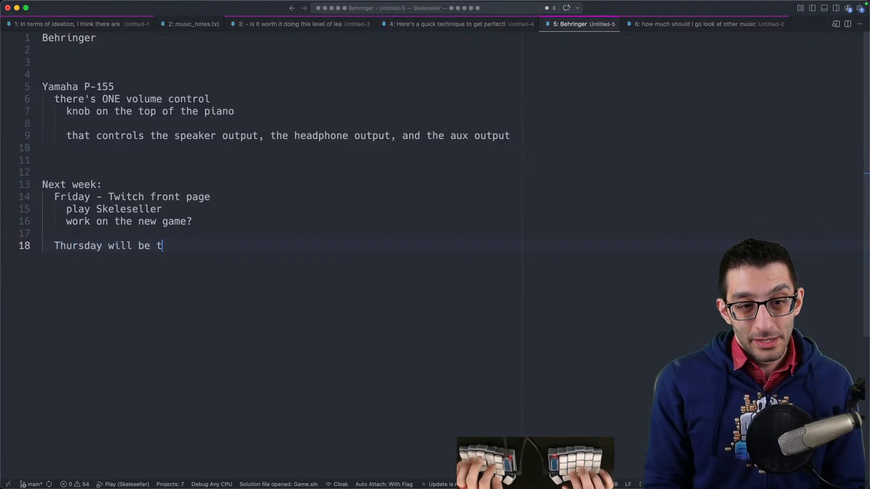
pyautogui.write('he music stream')
# - Add the indented sub-item 'Friday will be the special day' under the Thursday line
pyautogui.press('Return')
pyautogui.press('Tab')
pyautogui.write('Fri')
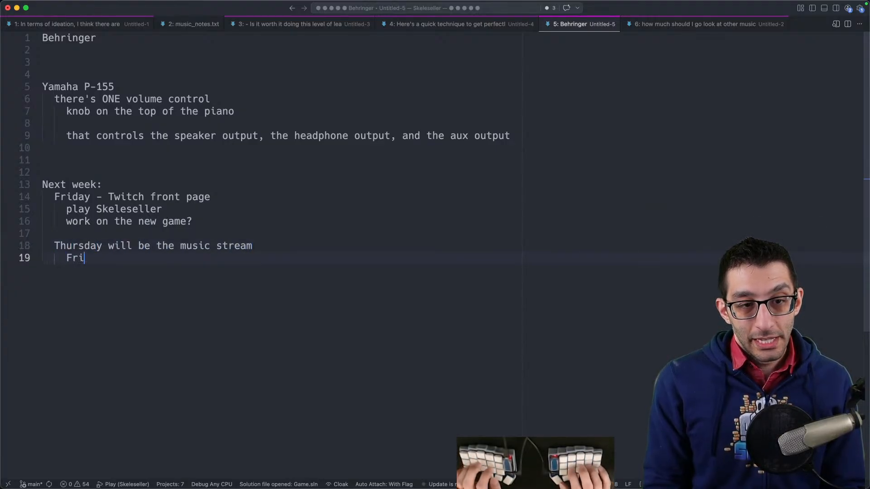
pyautogui.write('day will be the special days')
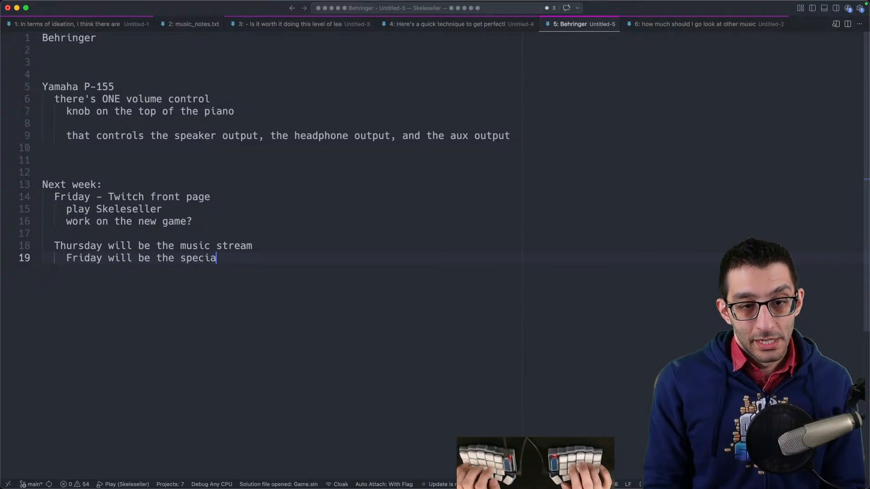
pyautogui.press('BackSpace')
pyautogui.press('BackSpace')
pyautogui.press('BackSpace')
pyautogui.press('BackSpace')
pyautogui.write('day')
# - Add a 'trip' section with the sub-item 'May 2nd - May 13th' and a further indented 'no streams then'
pyautogui.press('Return')
pyautogui.press('Return')
pyautogui.press('Return')
pyautogui.hotkey('shift', 'Tab')
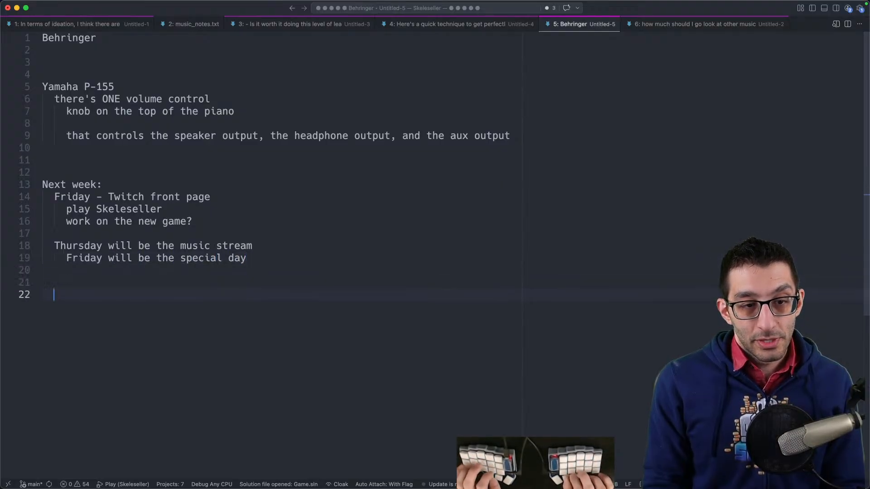
pyautogui.write('trip')
pyautogui.press('Return')
pyautogui.press('Tab')
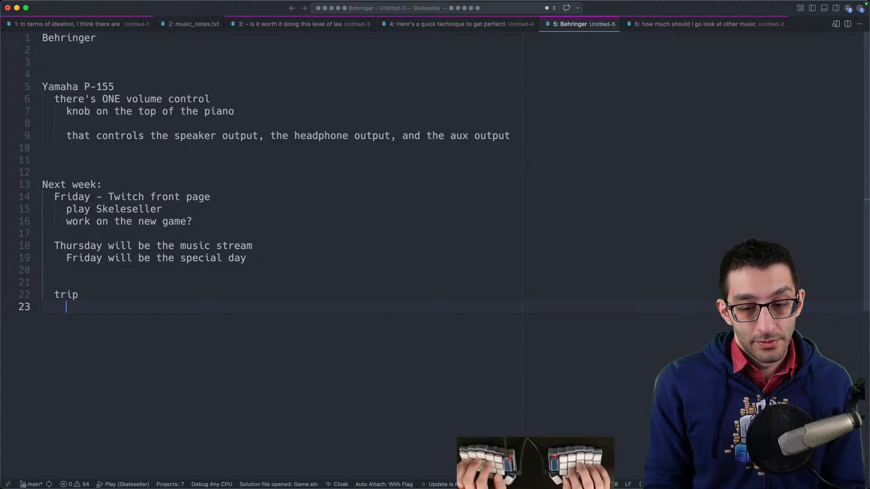
pyautogui.write('May 2nd - May 13th')
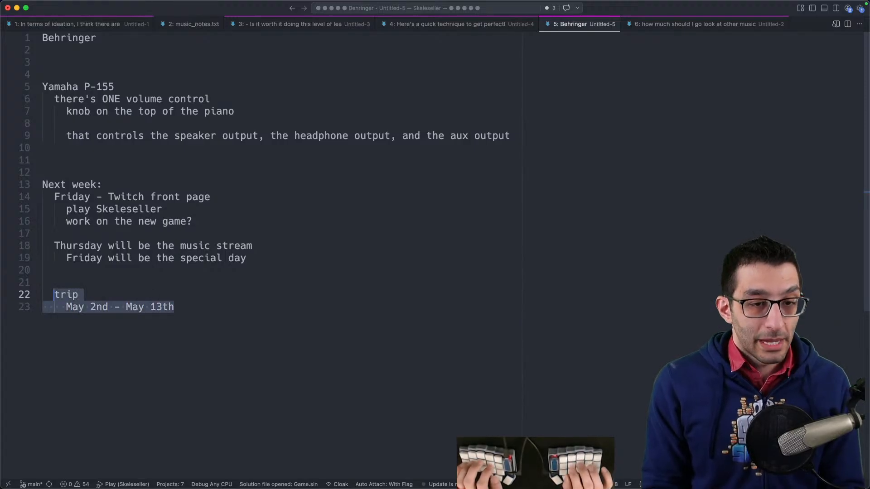
pyautogui.press('Return')
pyautogui.press('Tab')
pyautogui.write('no streams then')
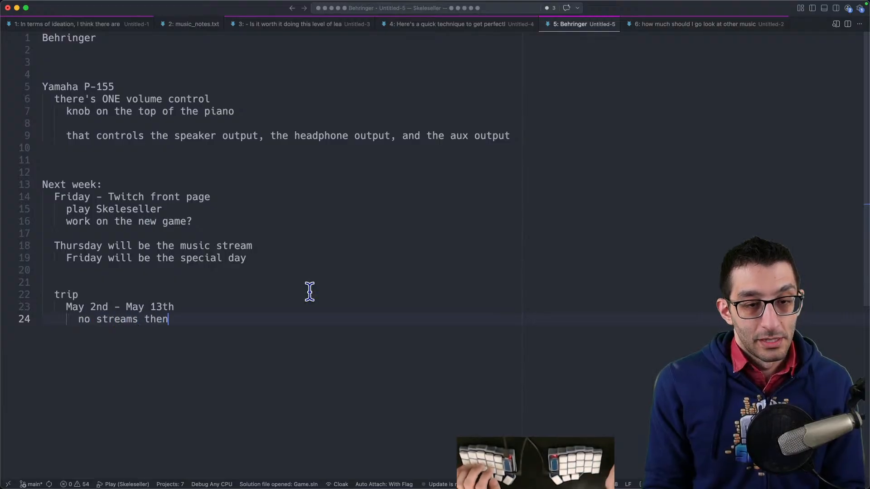
# - Open the Calendar app
pyautogui.hotkey('alt', 'space')
pyautogui.write('calend')
pyautogui.press('Return')
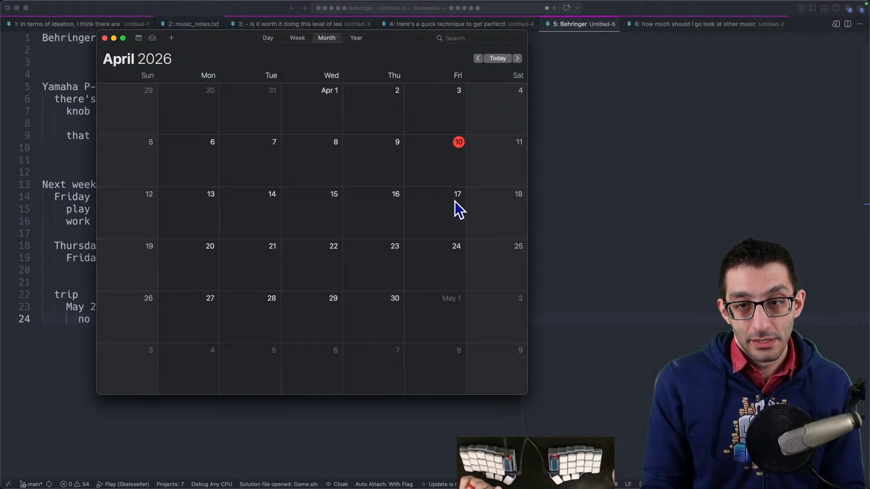
# - Close the calendar and add the line 'Monday: starting the farming sub-game of Stuck in a Broken Tutorial' below the trip section
pyautogui.click(105, 38)
pyautogui.click(305, 305)
pyautogui.click(307, 323)
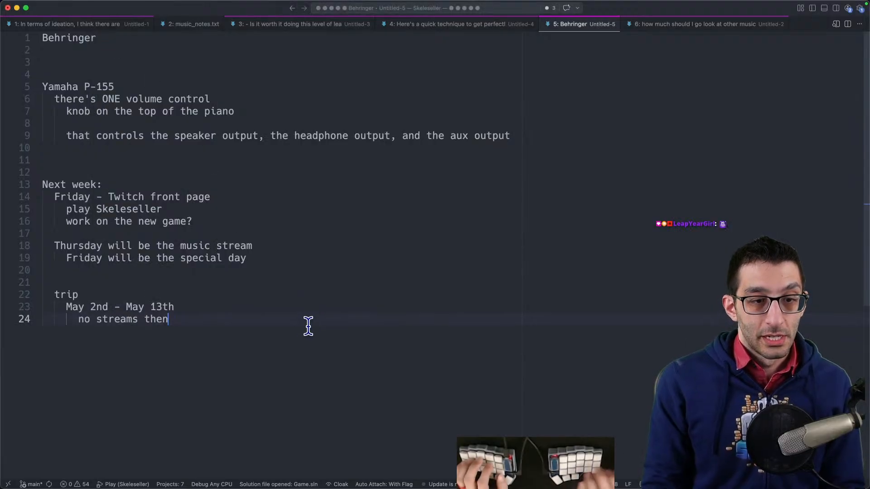
pyautogui.press('Return')
pyautogui.press('Return')
pyautogui.press('BackSpace')
pyautogui.write('Monday ')
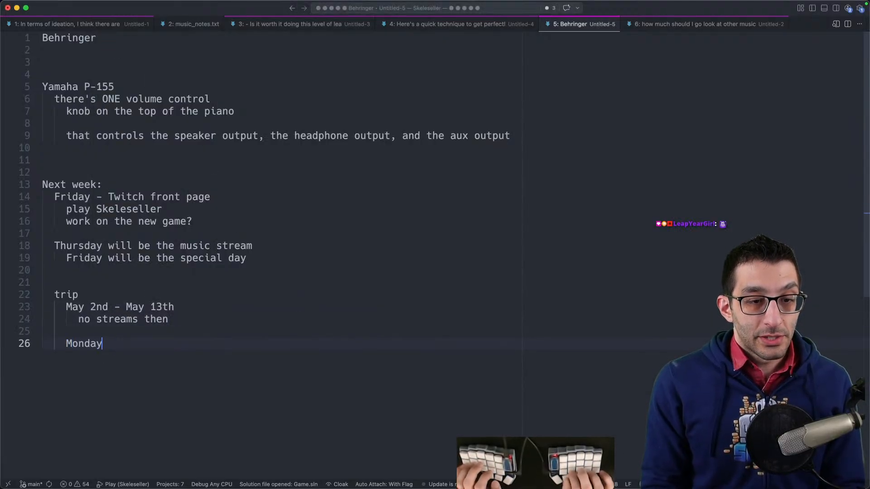
pyautogui.write(': starting the farming game')
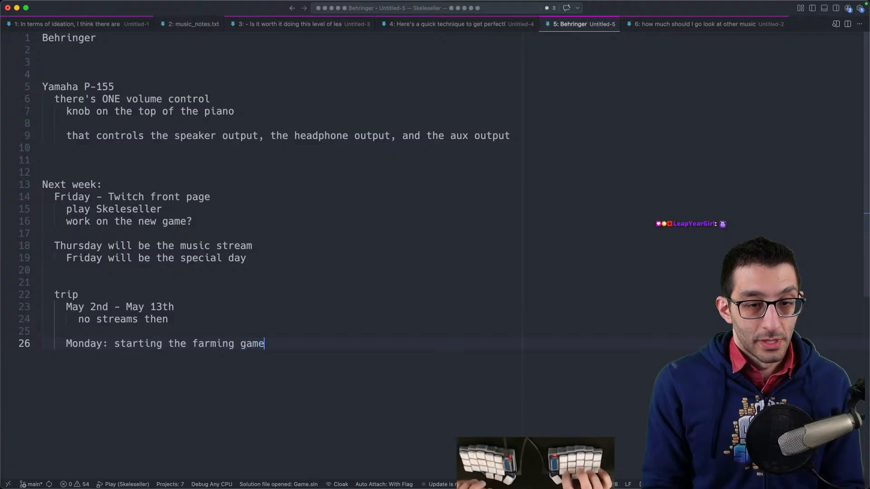
pyautogui.write('sub-')
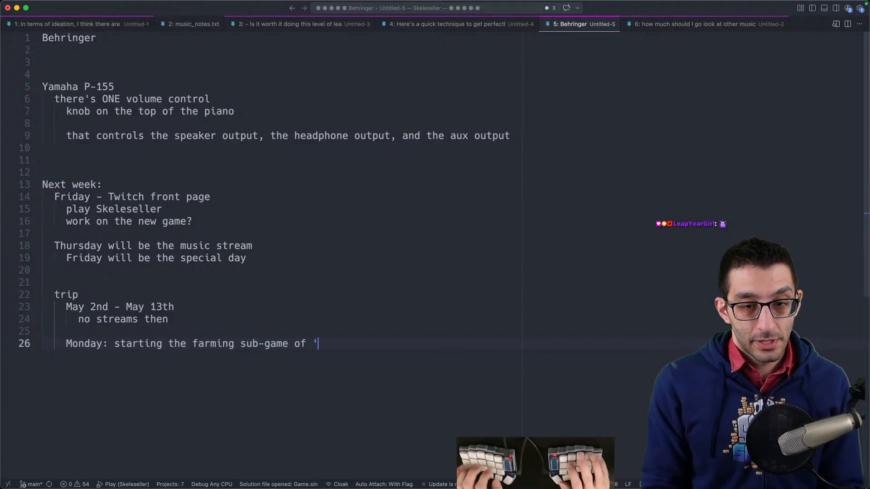
pyautogui.write(" of 'siabt")
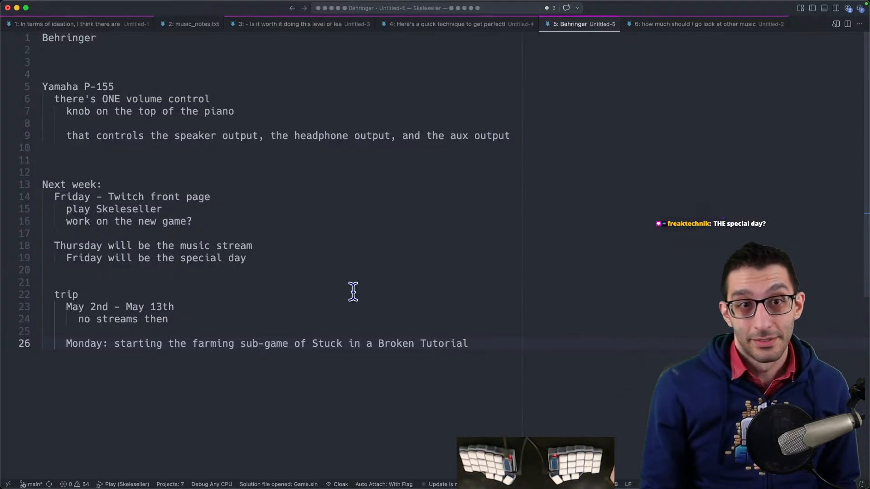
# - Switch to Google Chrome, open a new window, and move over to the Journal spreadsheet
pyautogui.moveTo(149, 487)
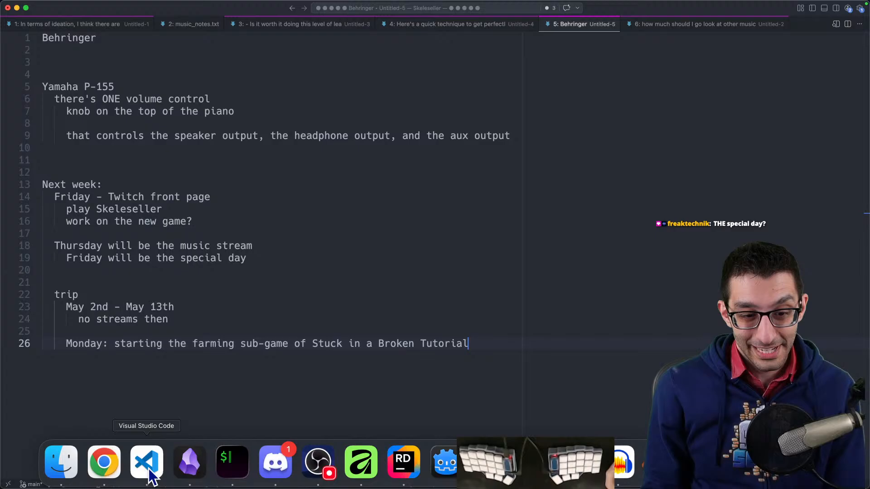
pyautogui.click(104, 463)
pyautogui.press('super+n')
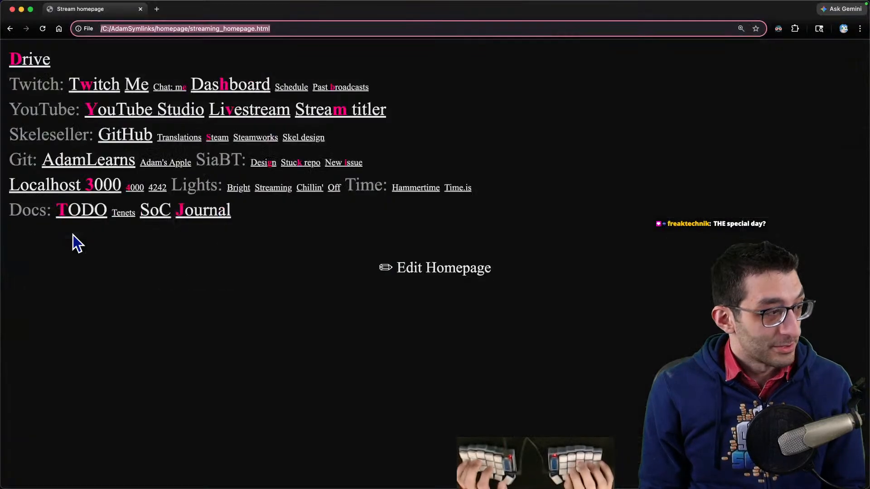
pyautogui.press('ctrl+alt+super+Left')
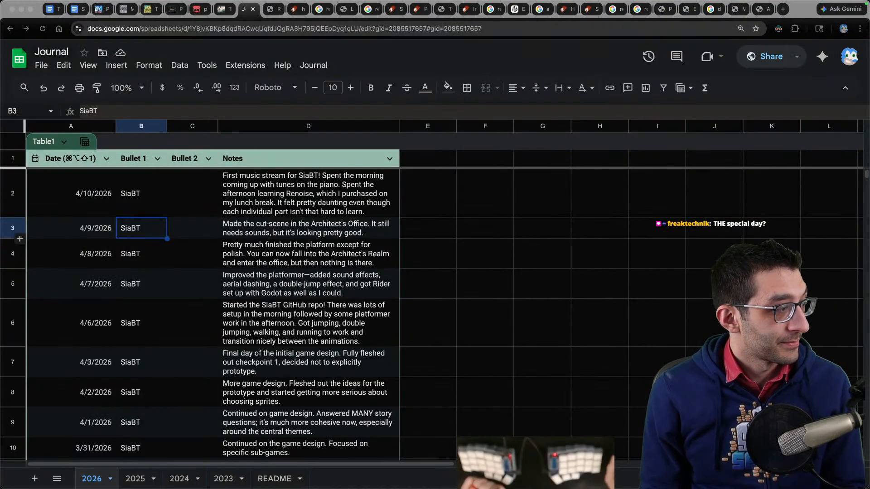